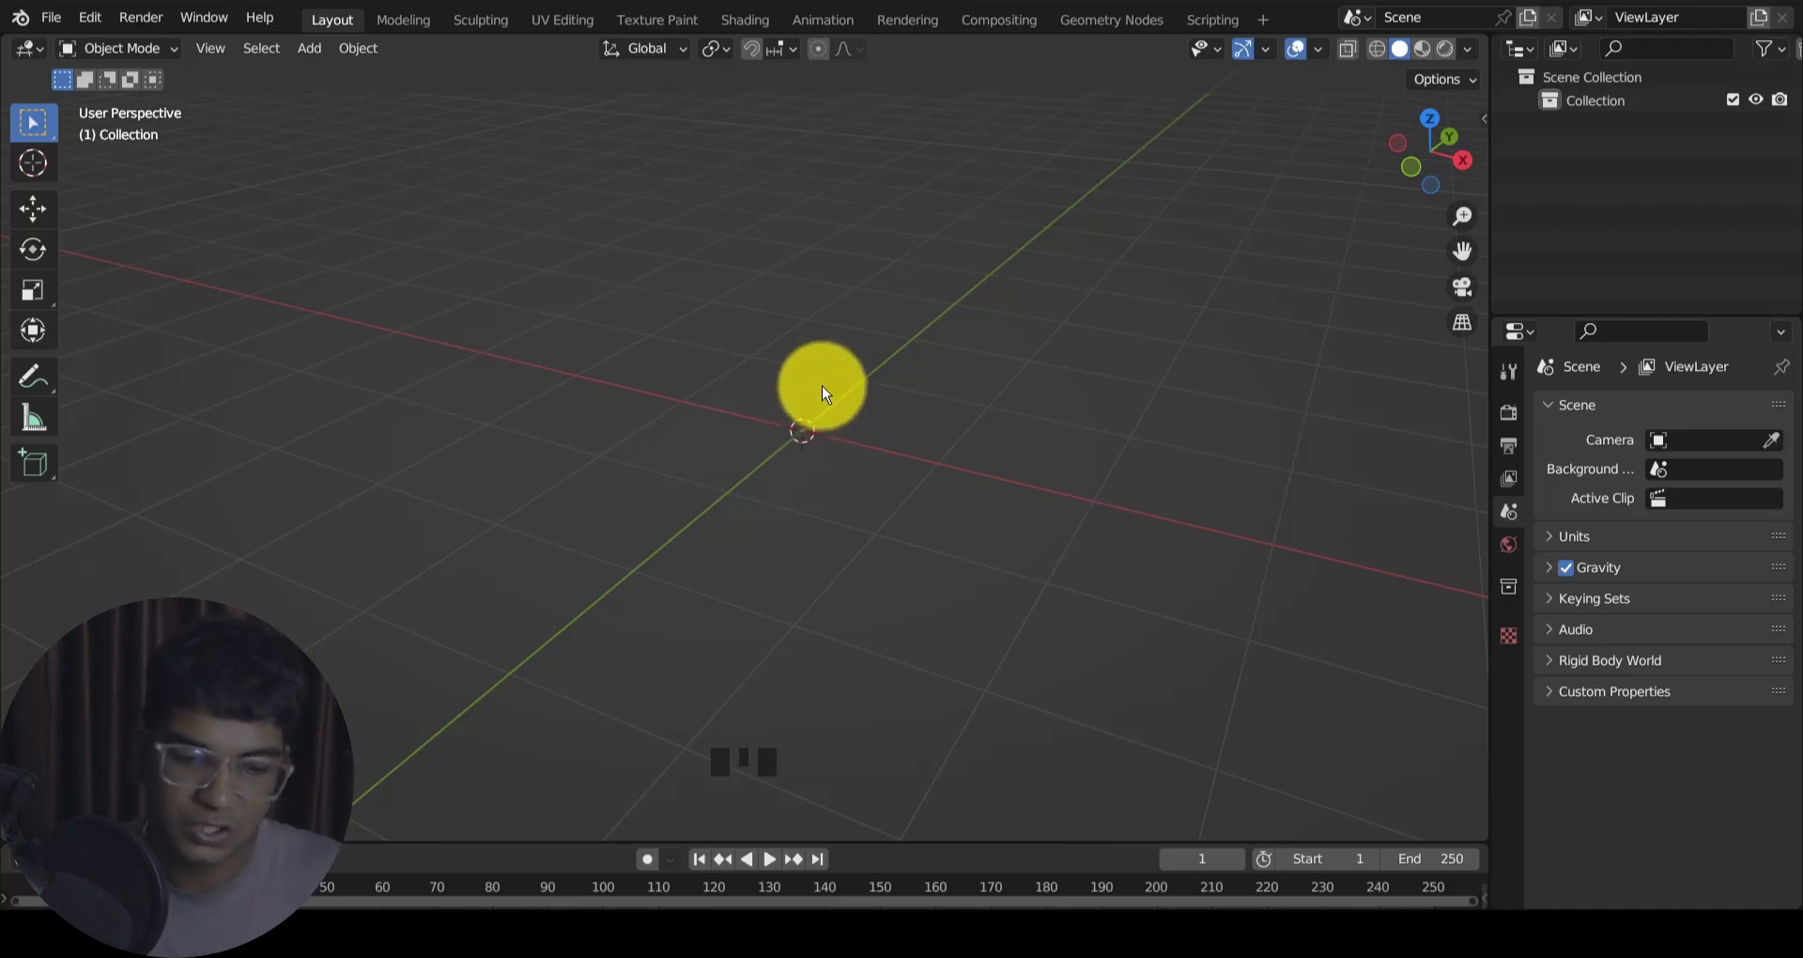
shift+middle_drag(821, 391, 817, 532)
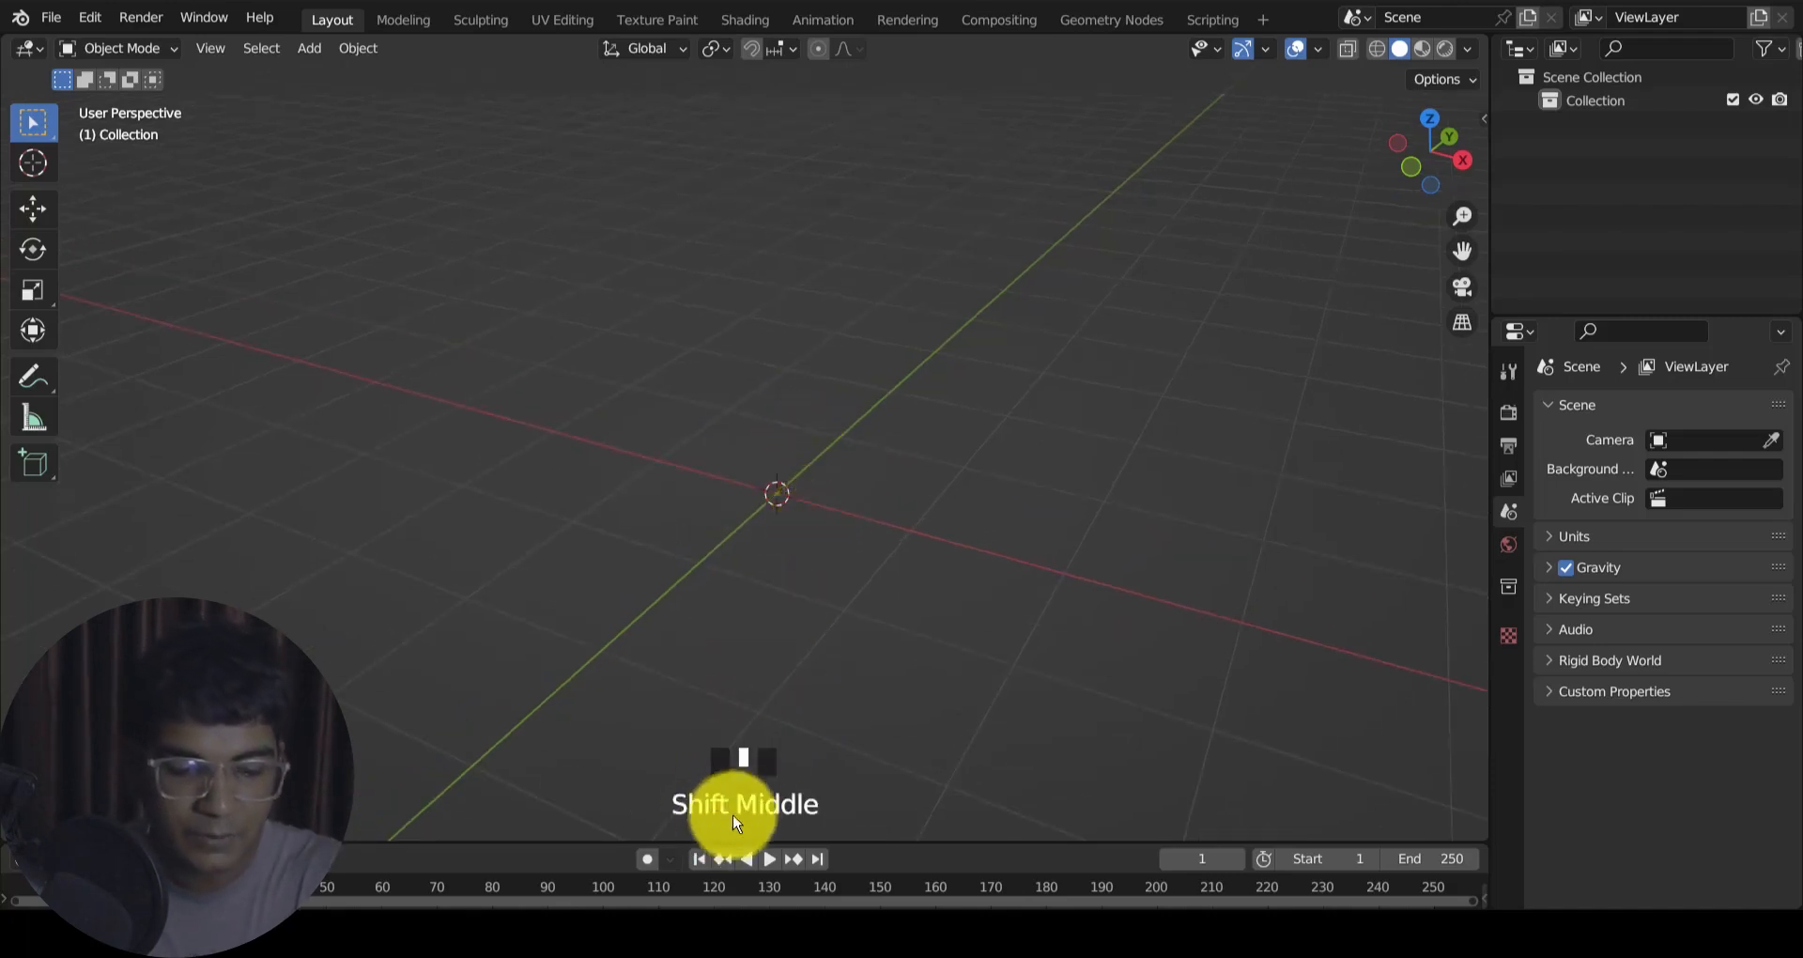
middle_drag(787, 704, 795, 575)
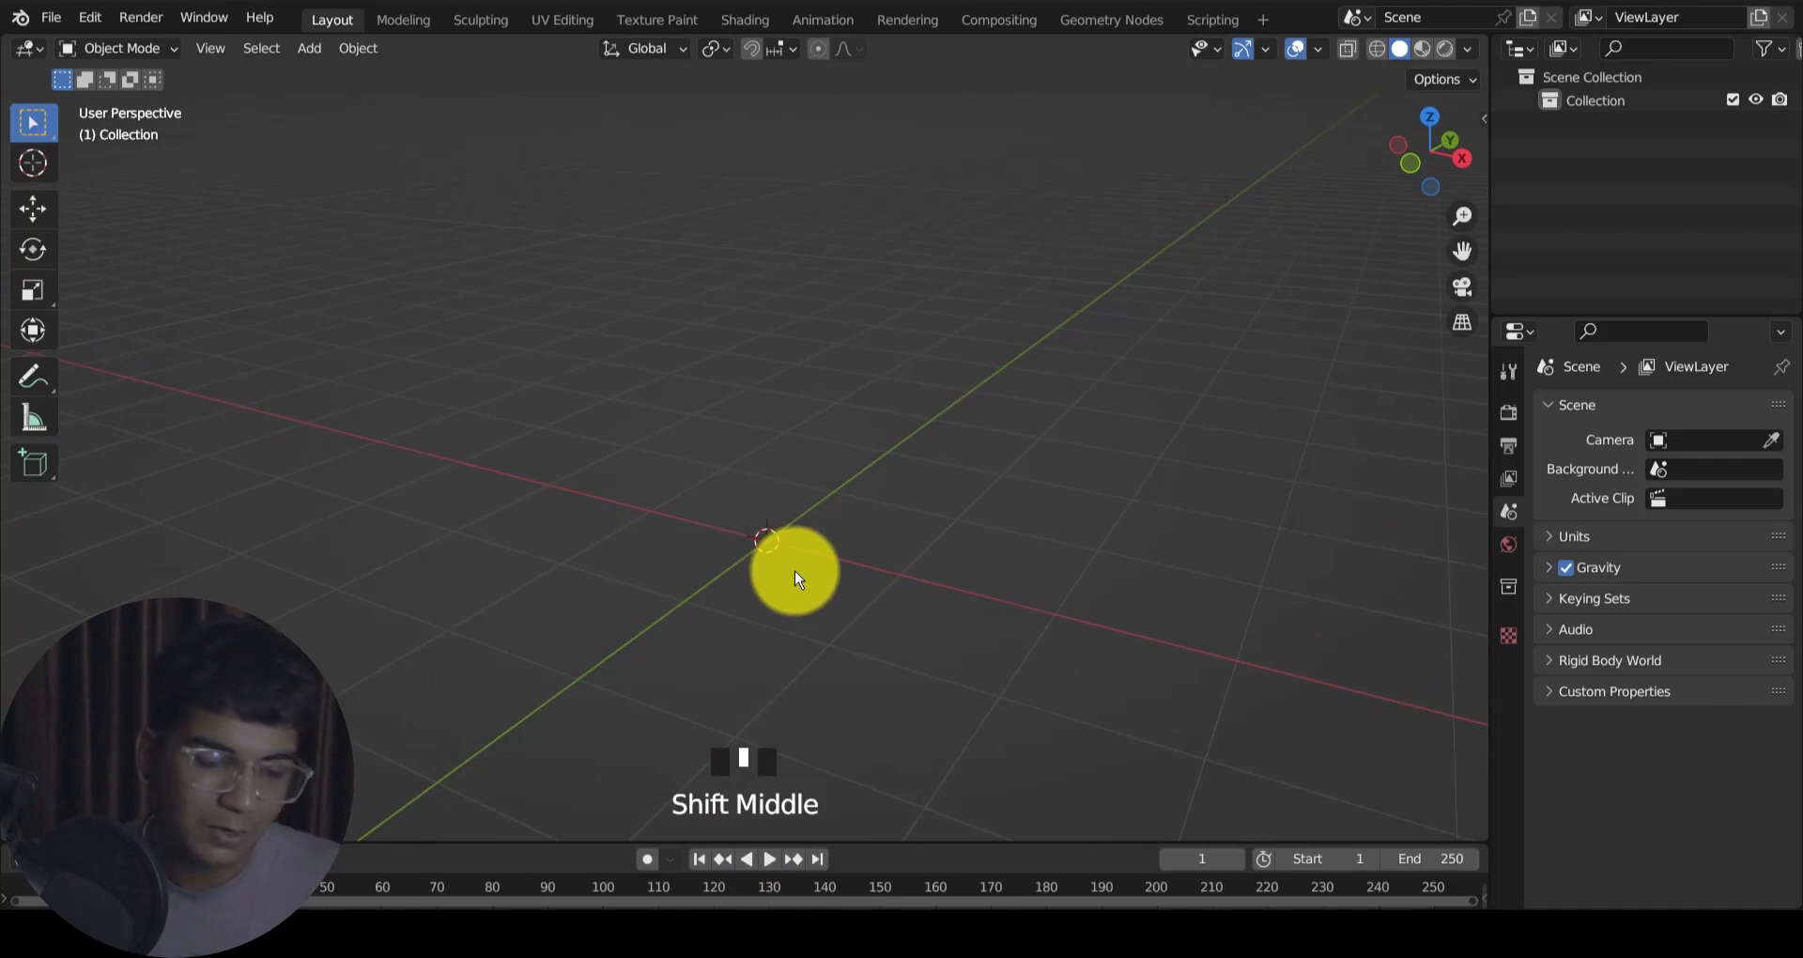
scroll(787, 570, down, 2)
scroll(742, 526, up, 1)
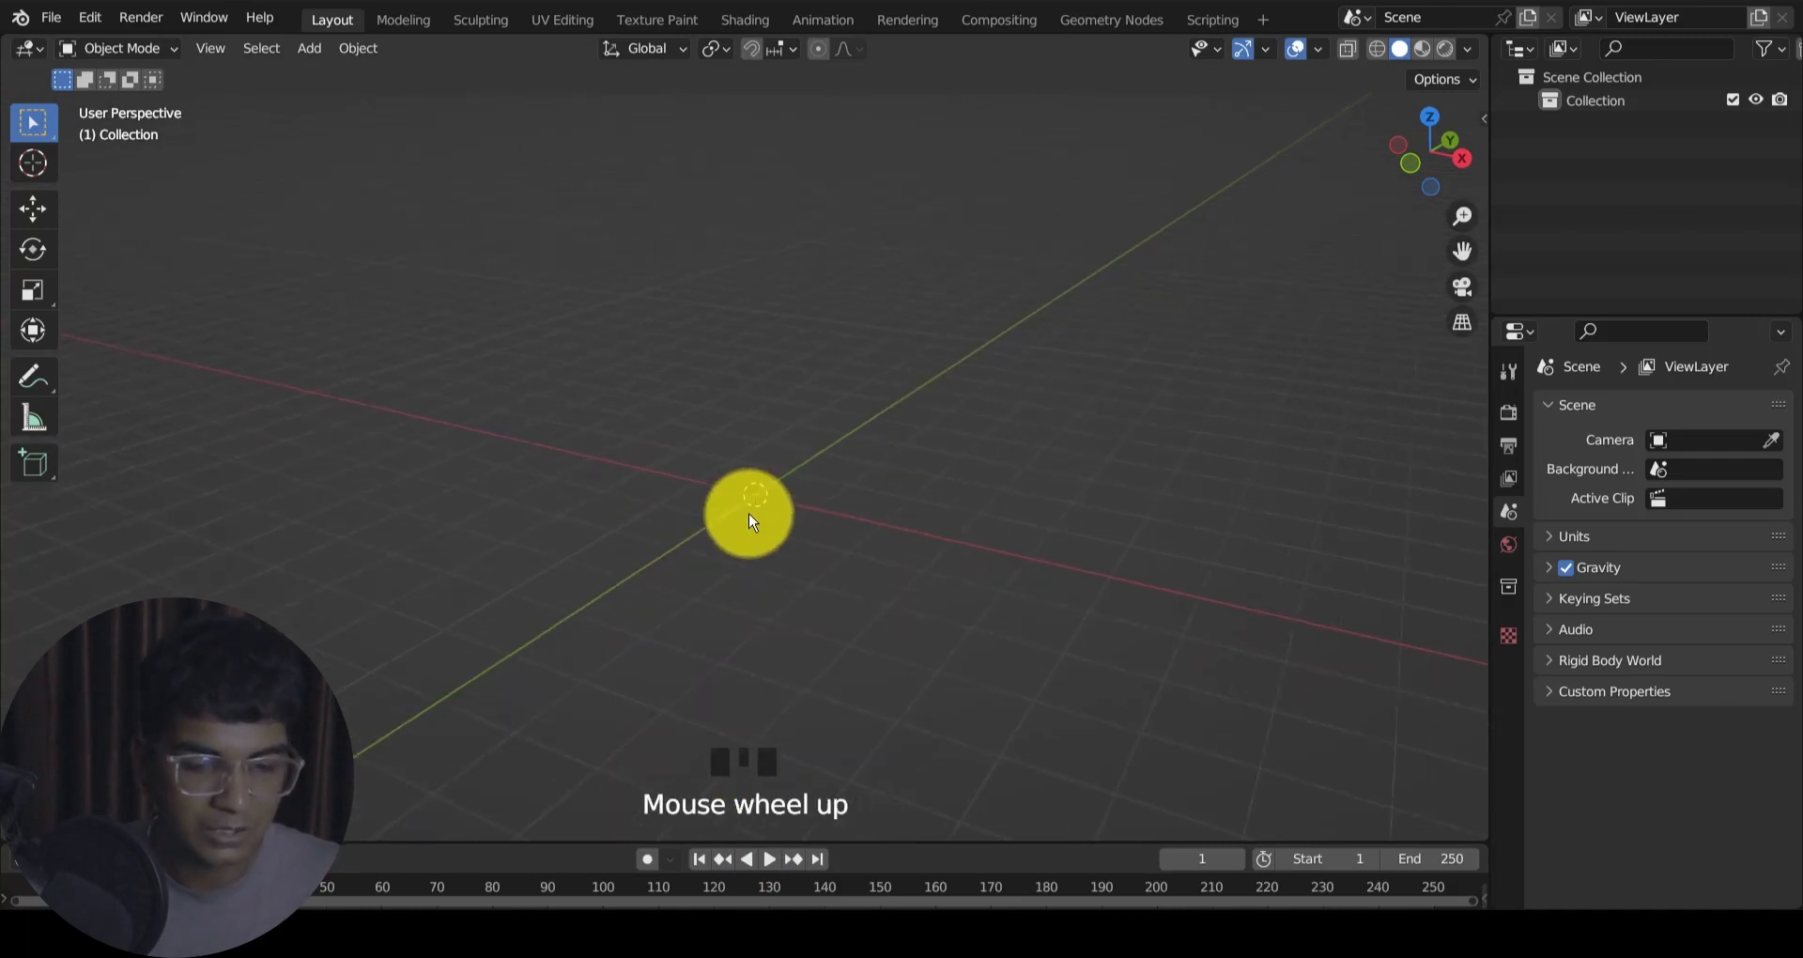
mouse_move(749, 511)
shift+middle_down()
mouse_move(768, 561)
mouse_move(762, 505)
shift+middle_up()
scroll(777, 611, up, 2)
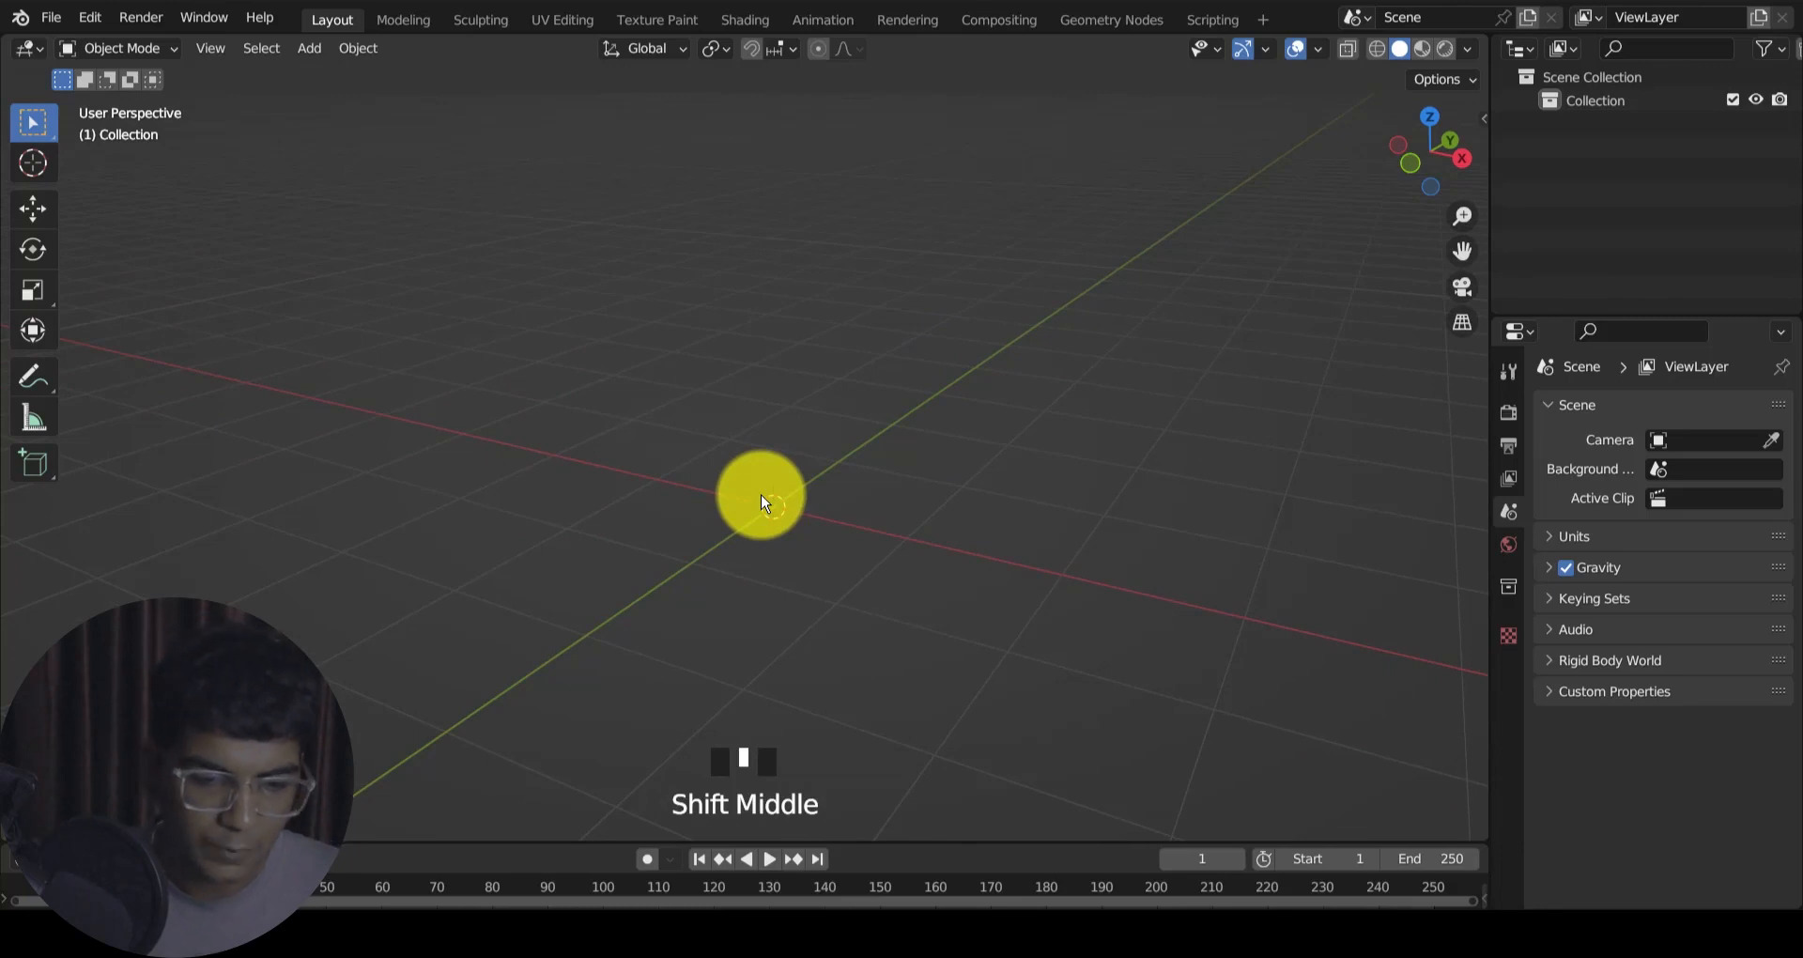
key(shift+a)
click(838, 330)
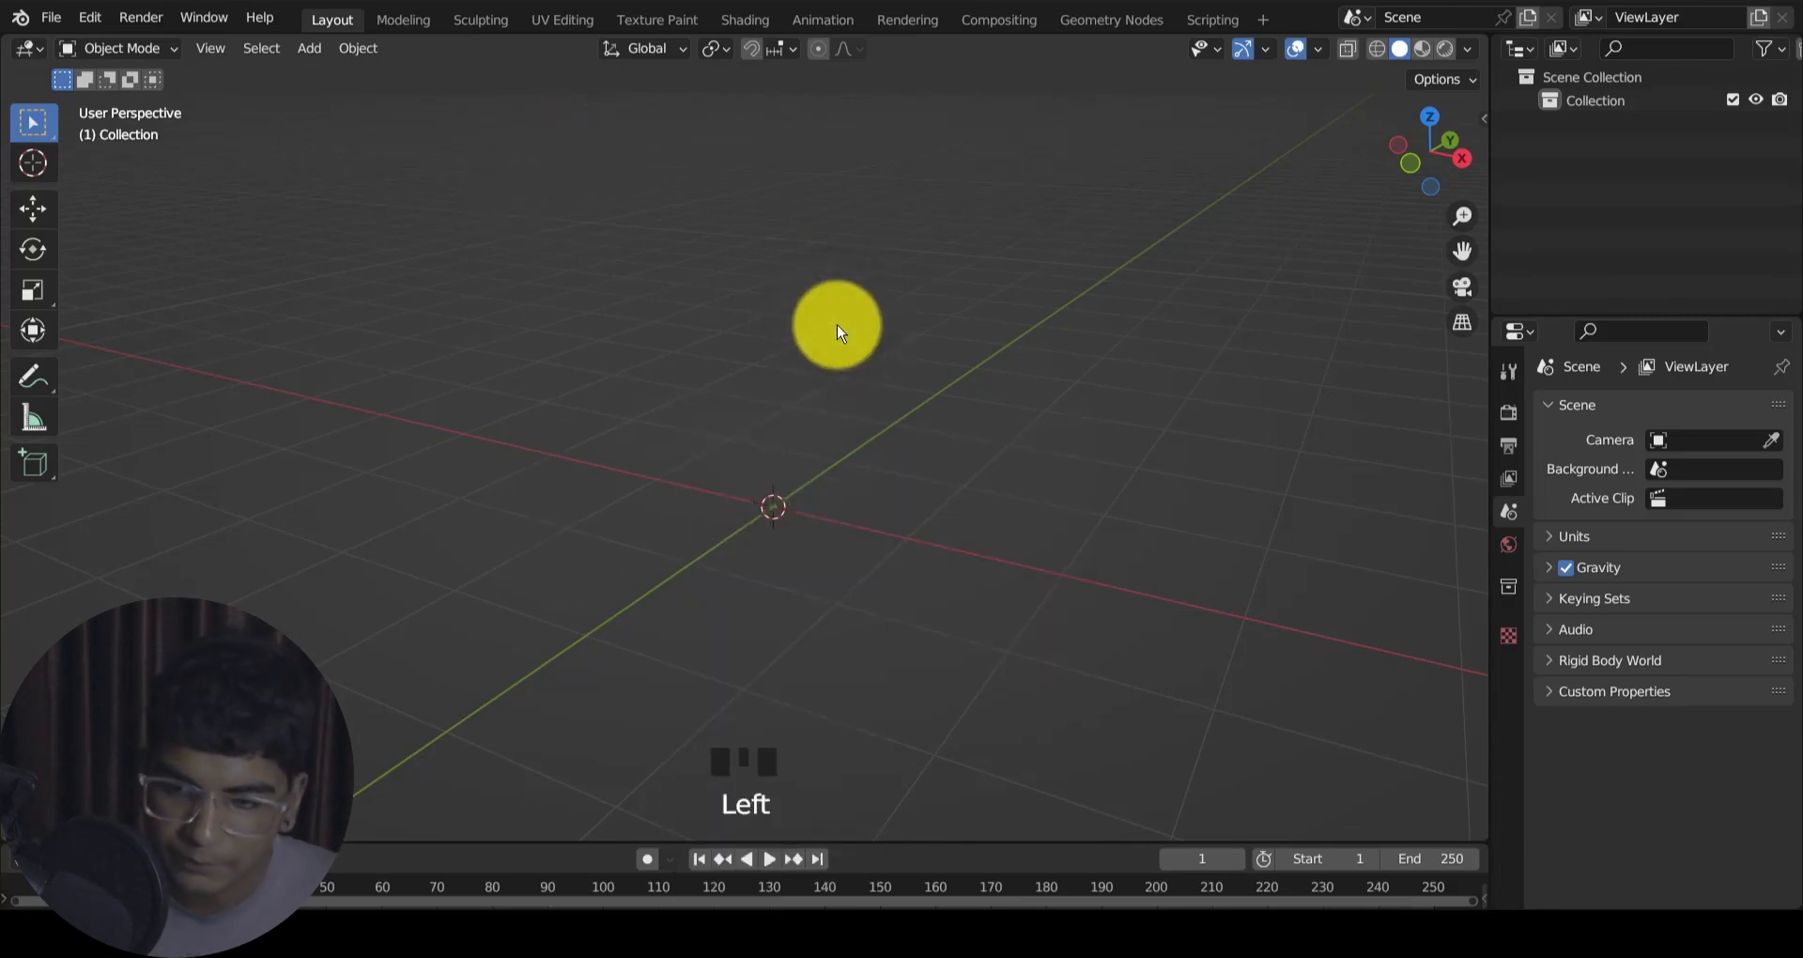
Step: Close Blender without saving the untitled file and relaunch it to load the default scene
click(1767, 1)
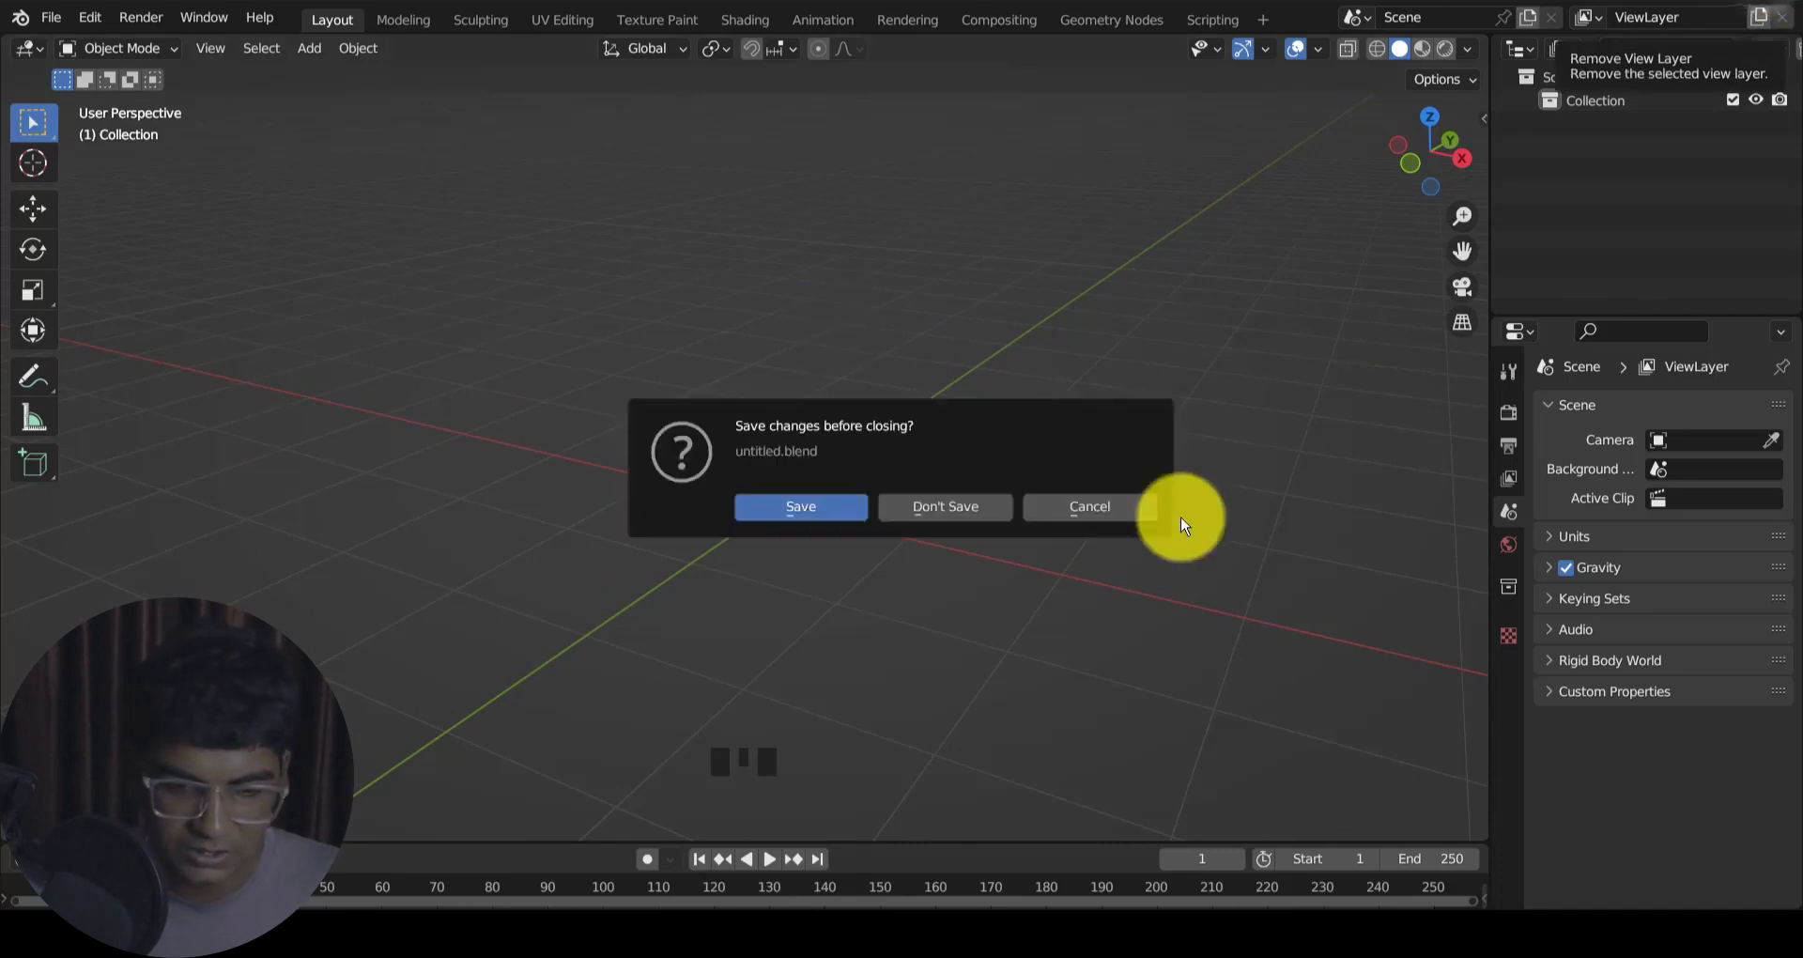
click(967, 509)
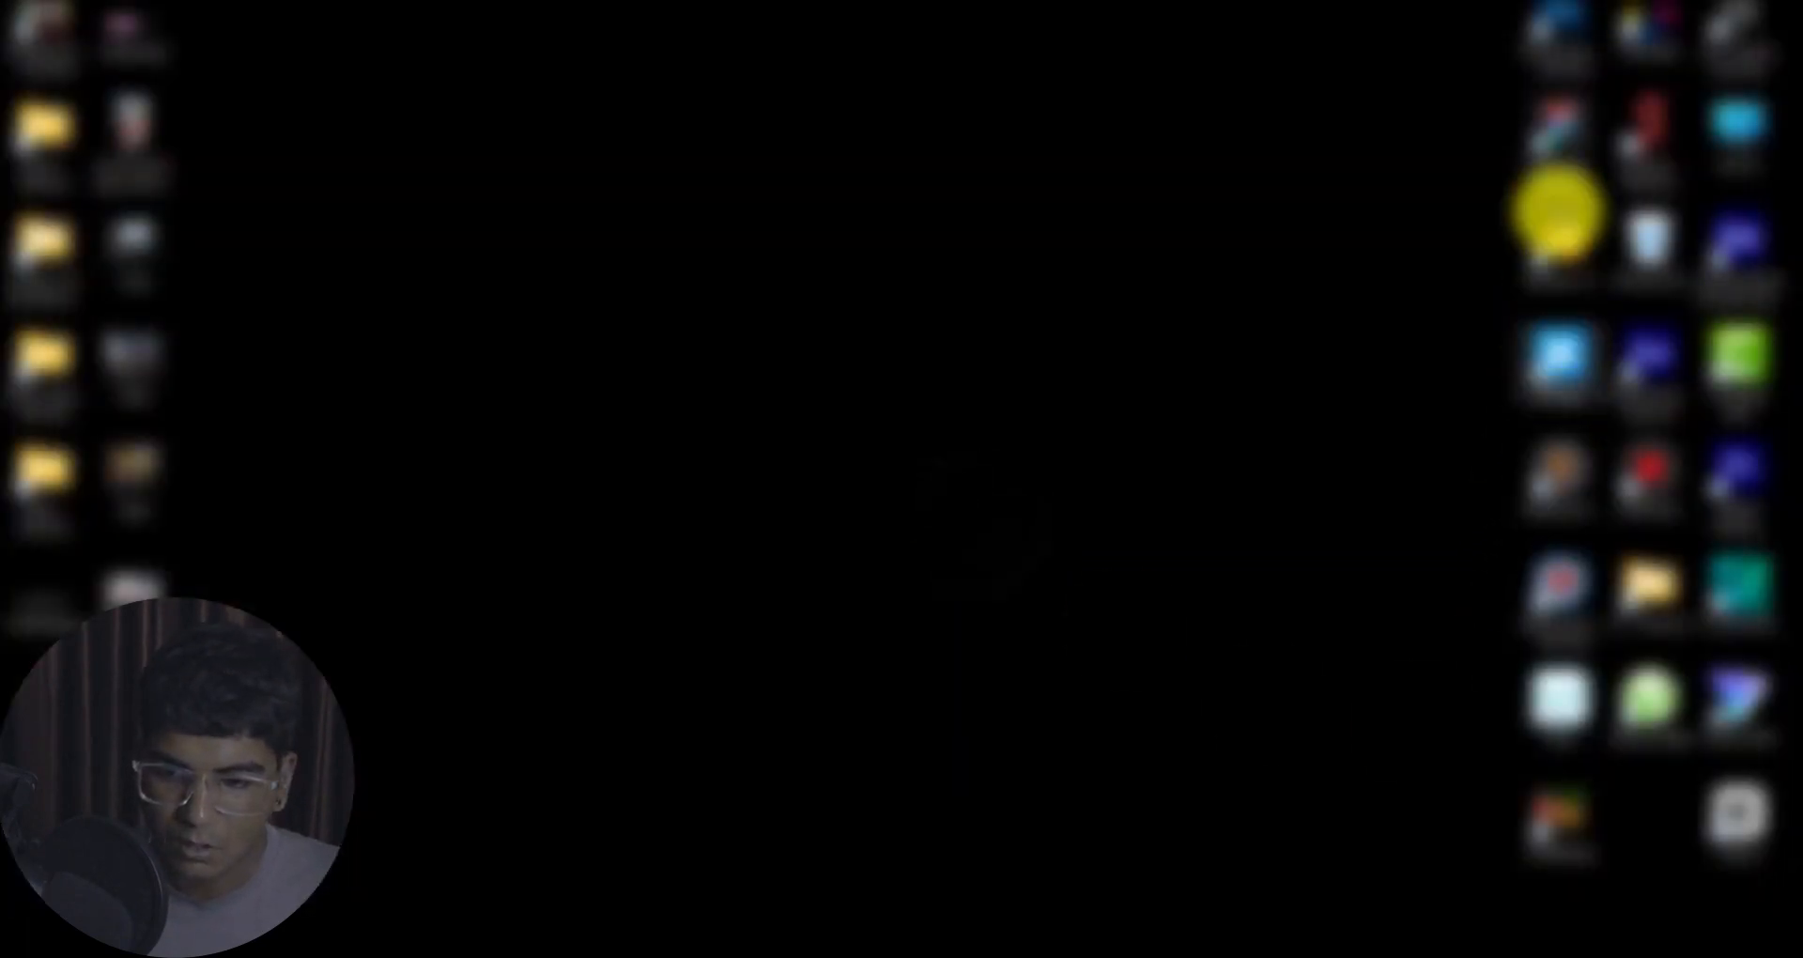
double_click(1557, 250)
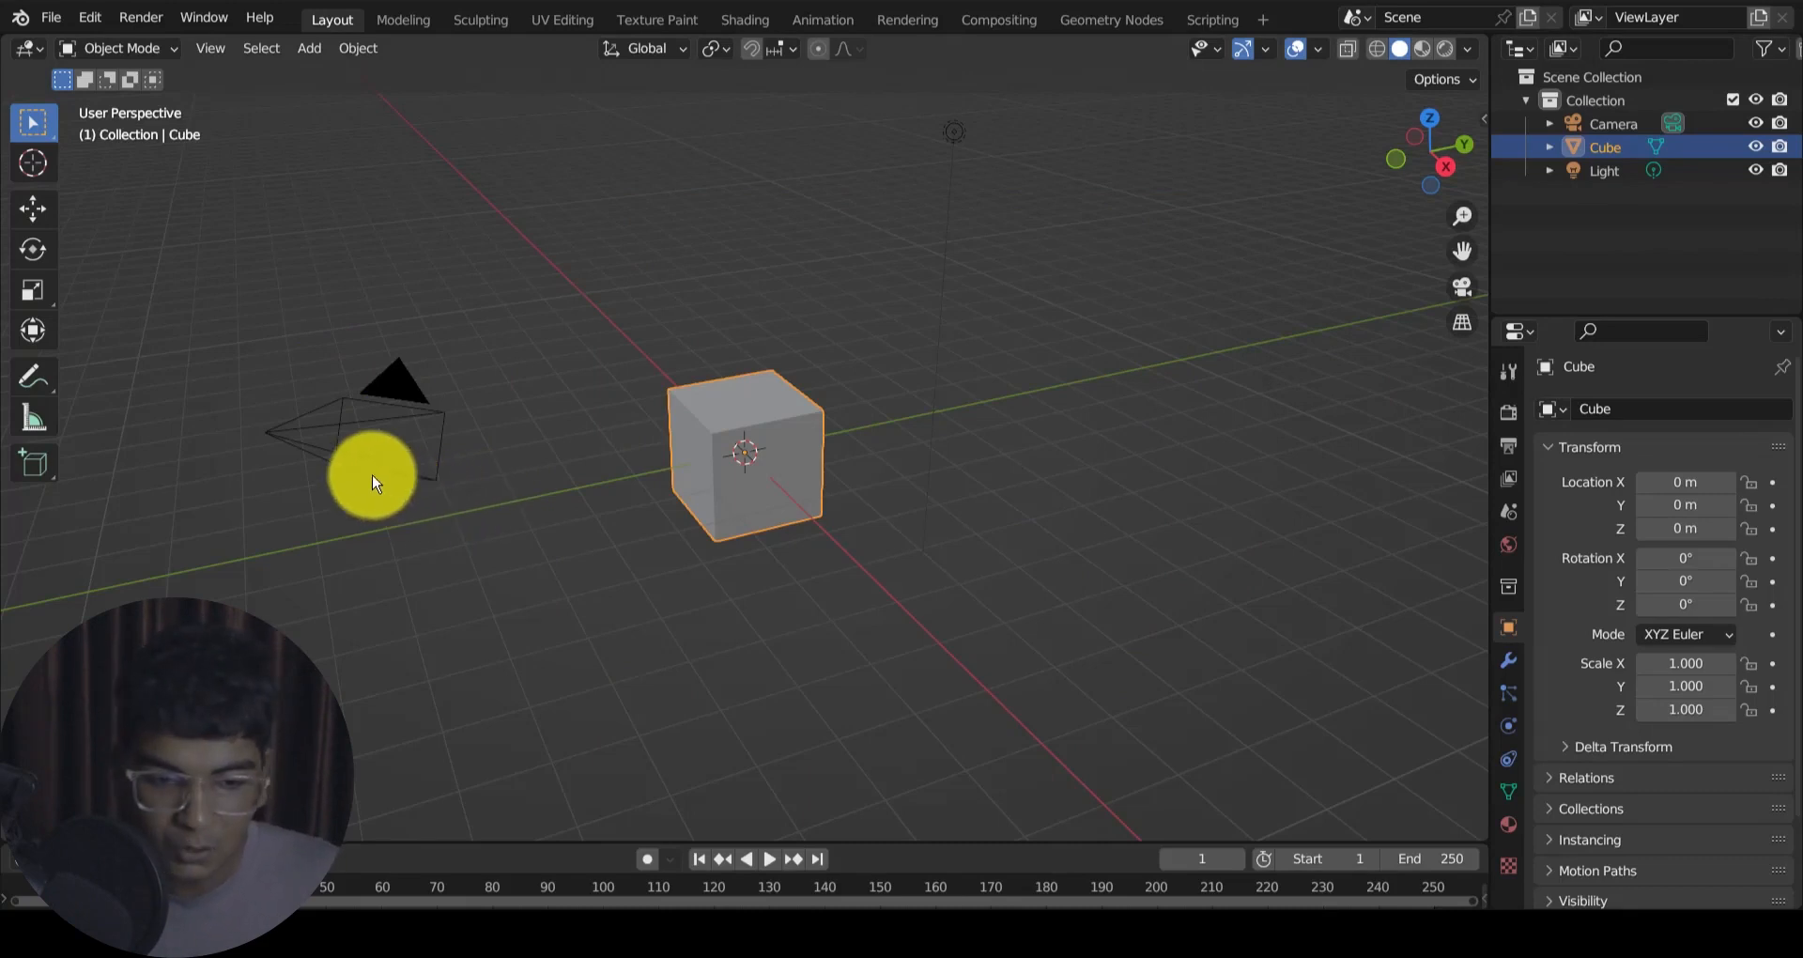
Step: Select the camera, the cube and the light one after another in the viewport, and clear the selection
click(391, 381)
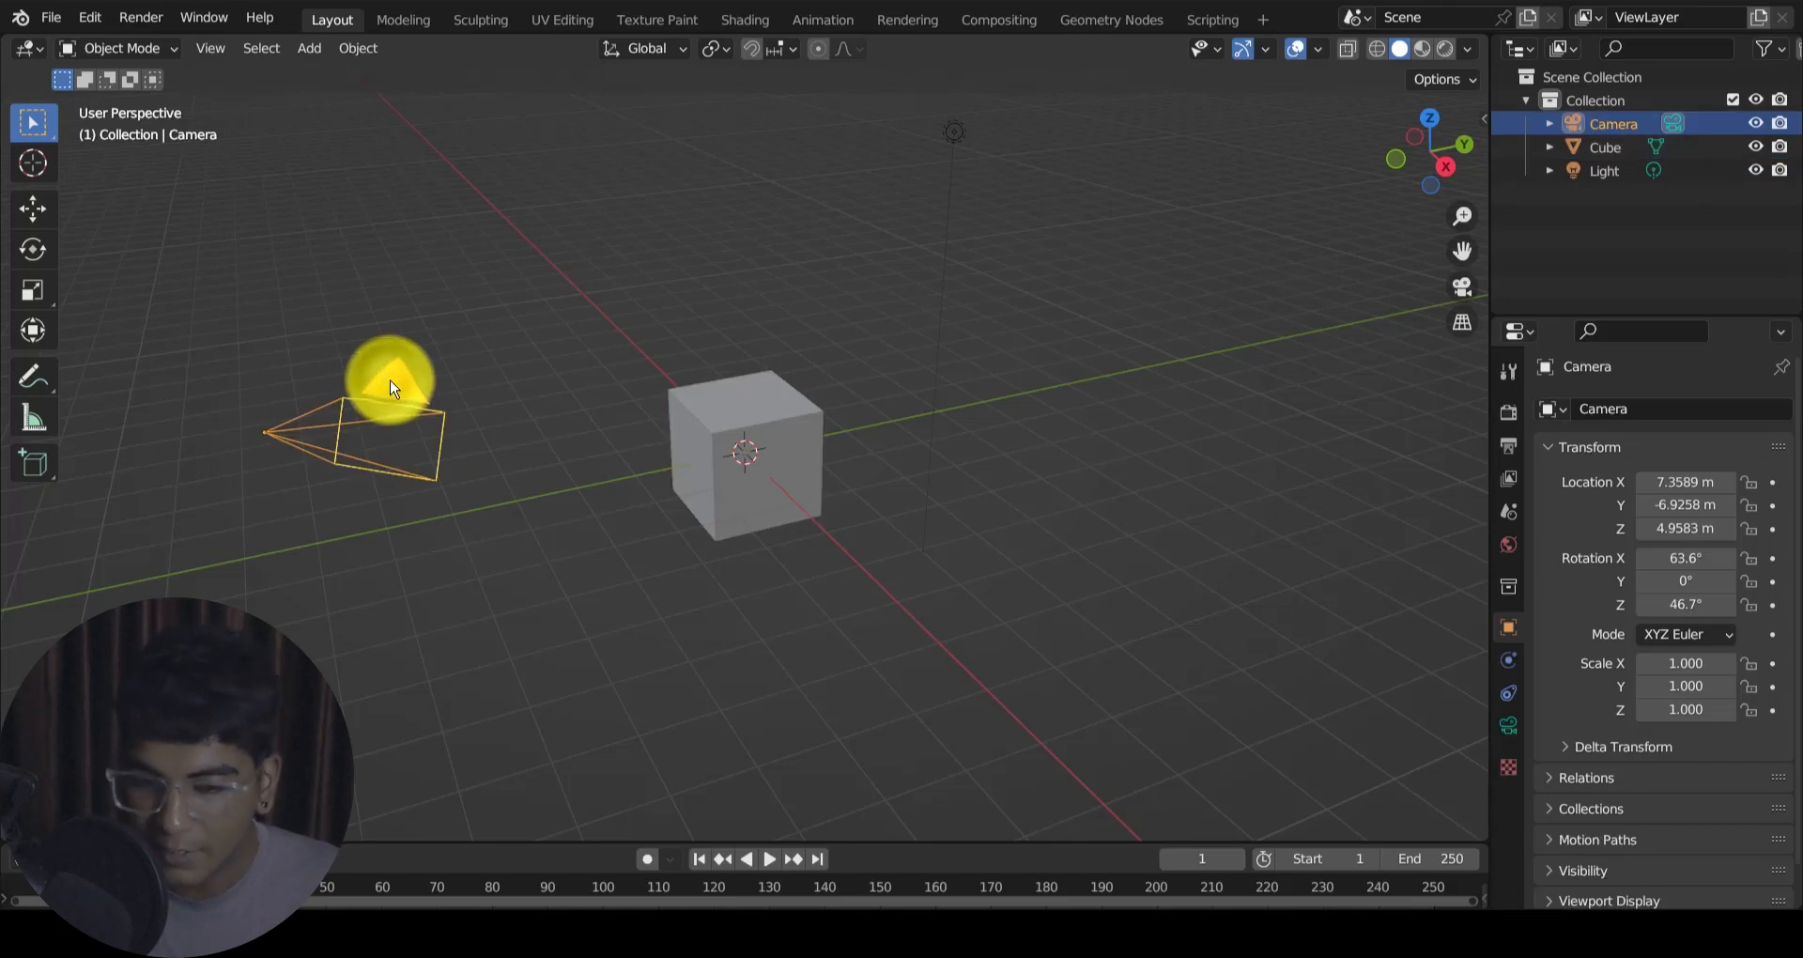
click(761, 434)
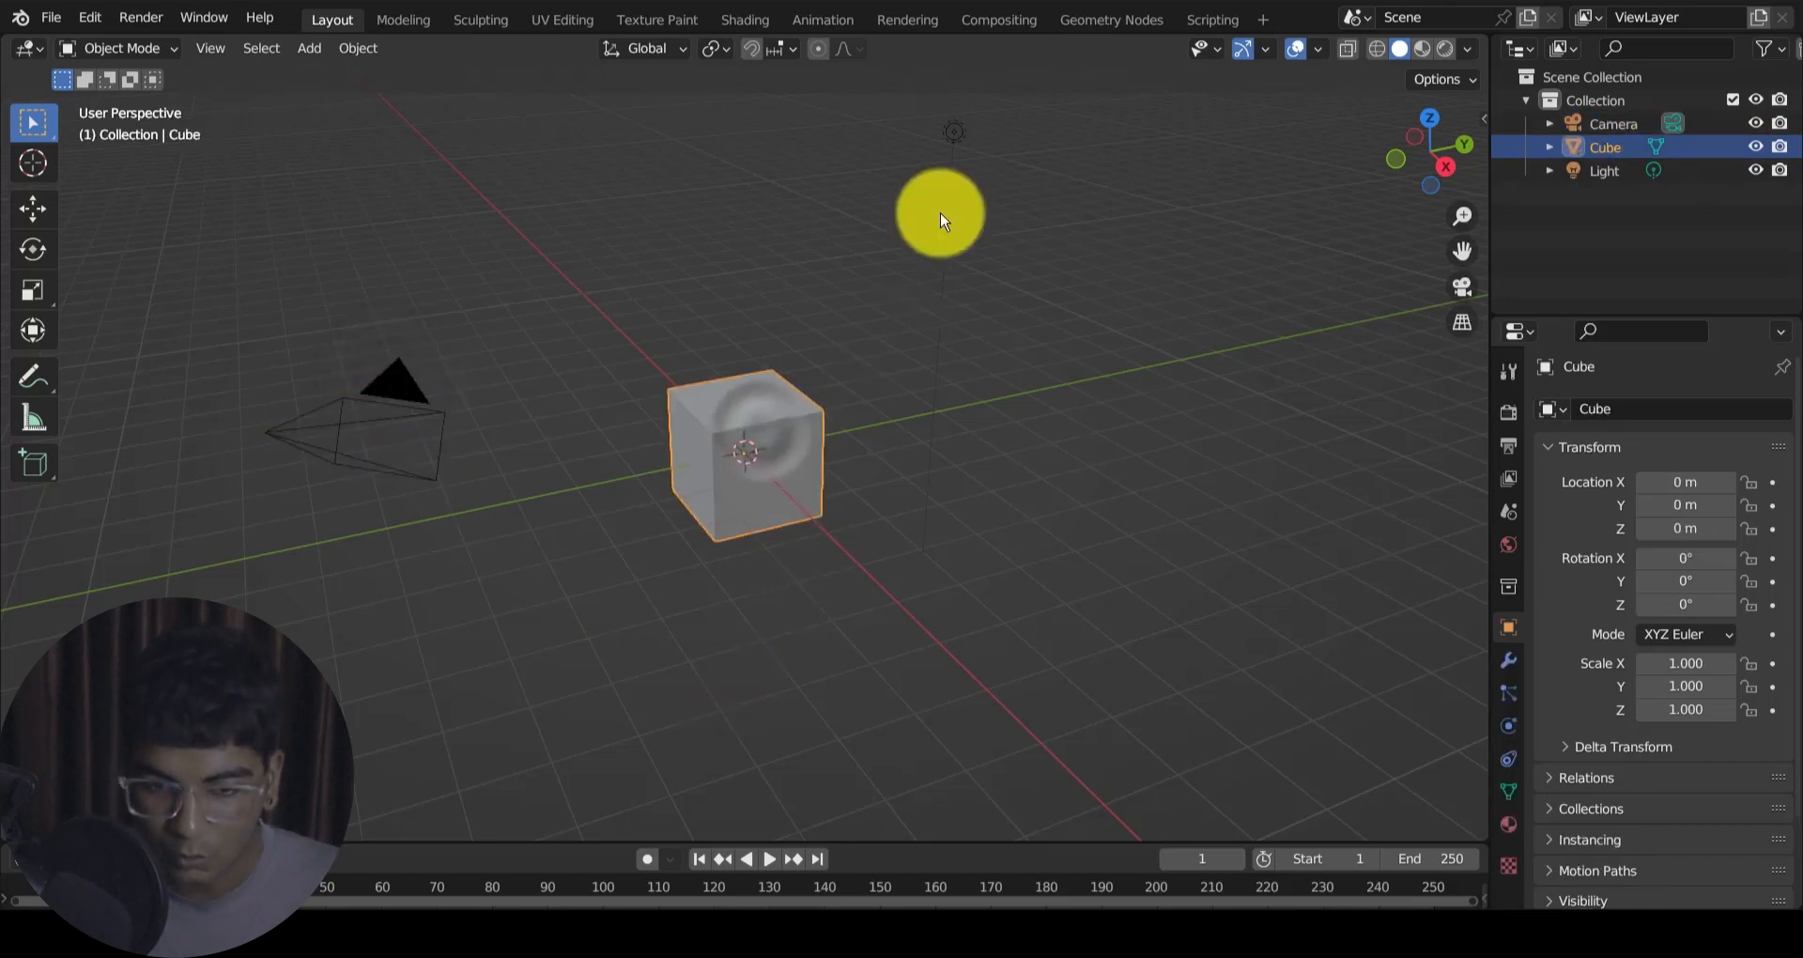
click(953, 139)
click(674, 324)
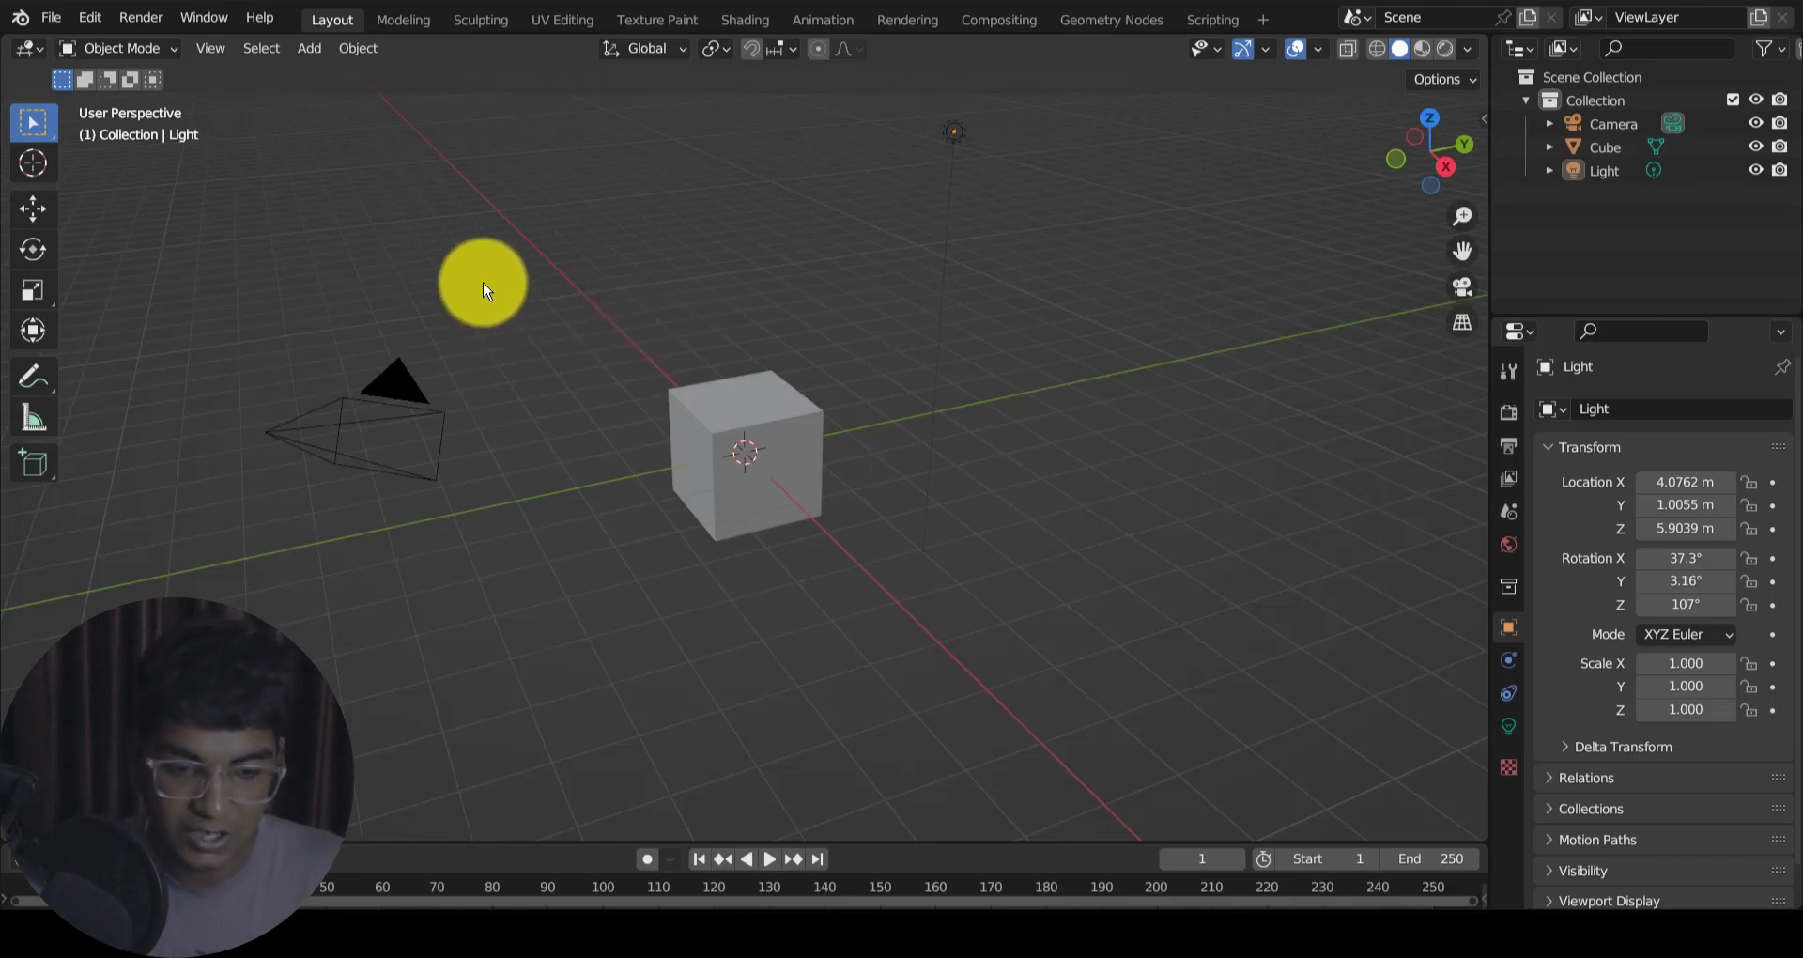
Step: Render a still image of the default scene, examine the cube in the result and close the render window
shift+middle_drag(483, 282, 523, 313)
click(141, 18)
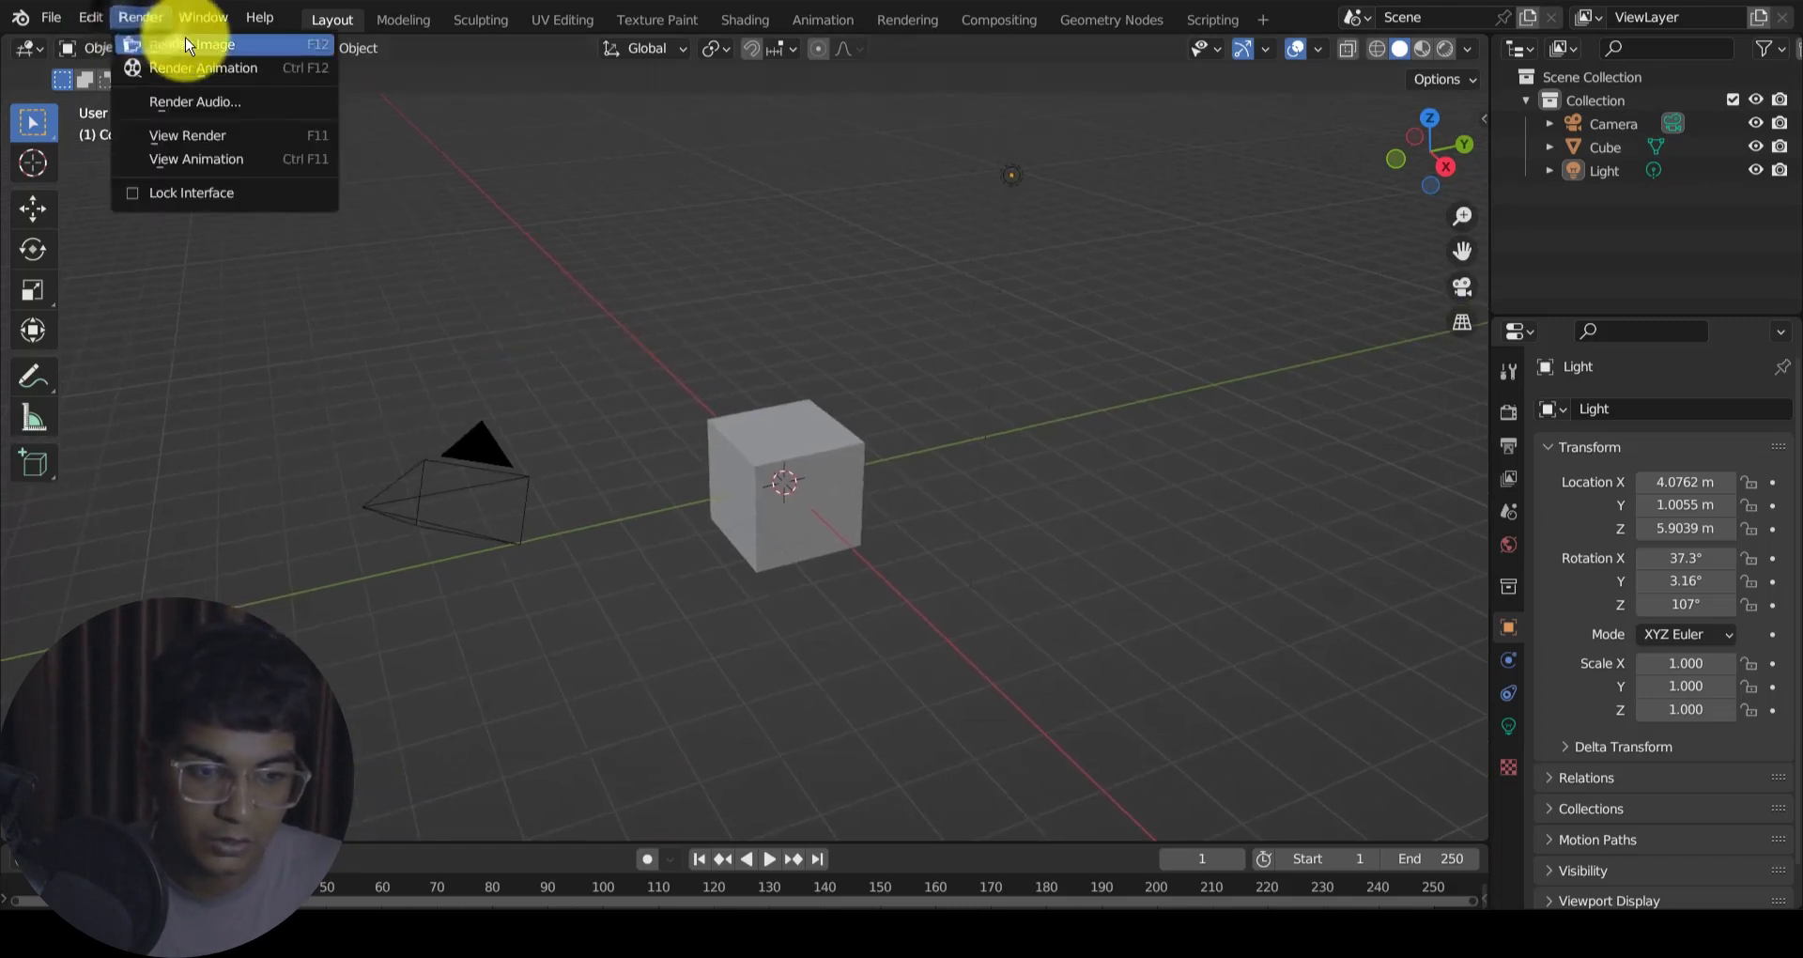
click(186, 44)
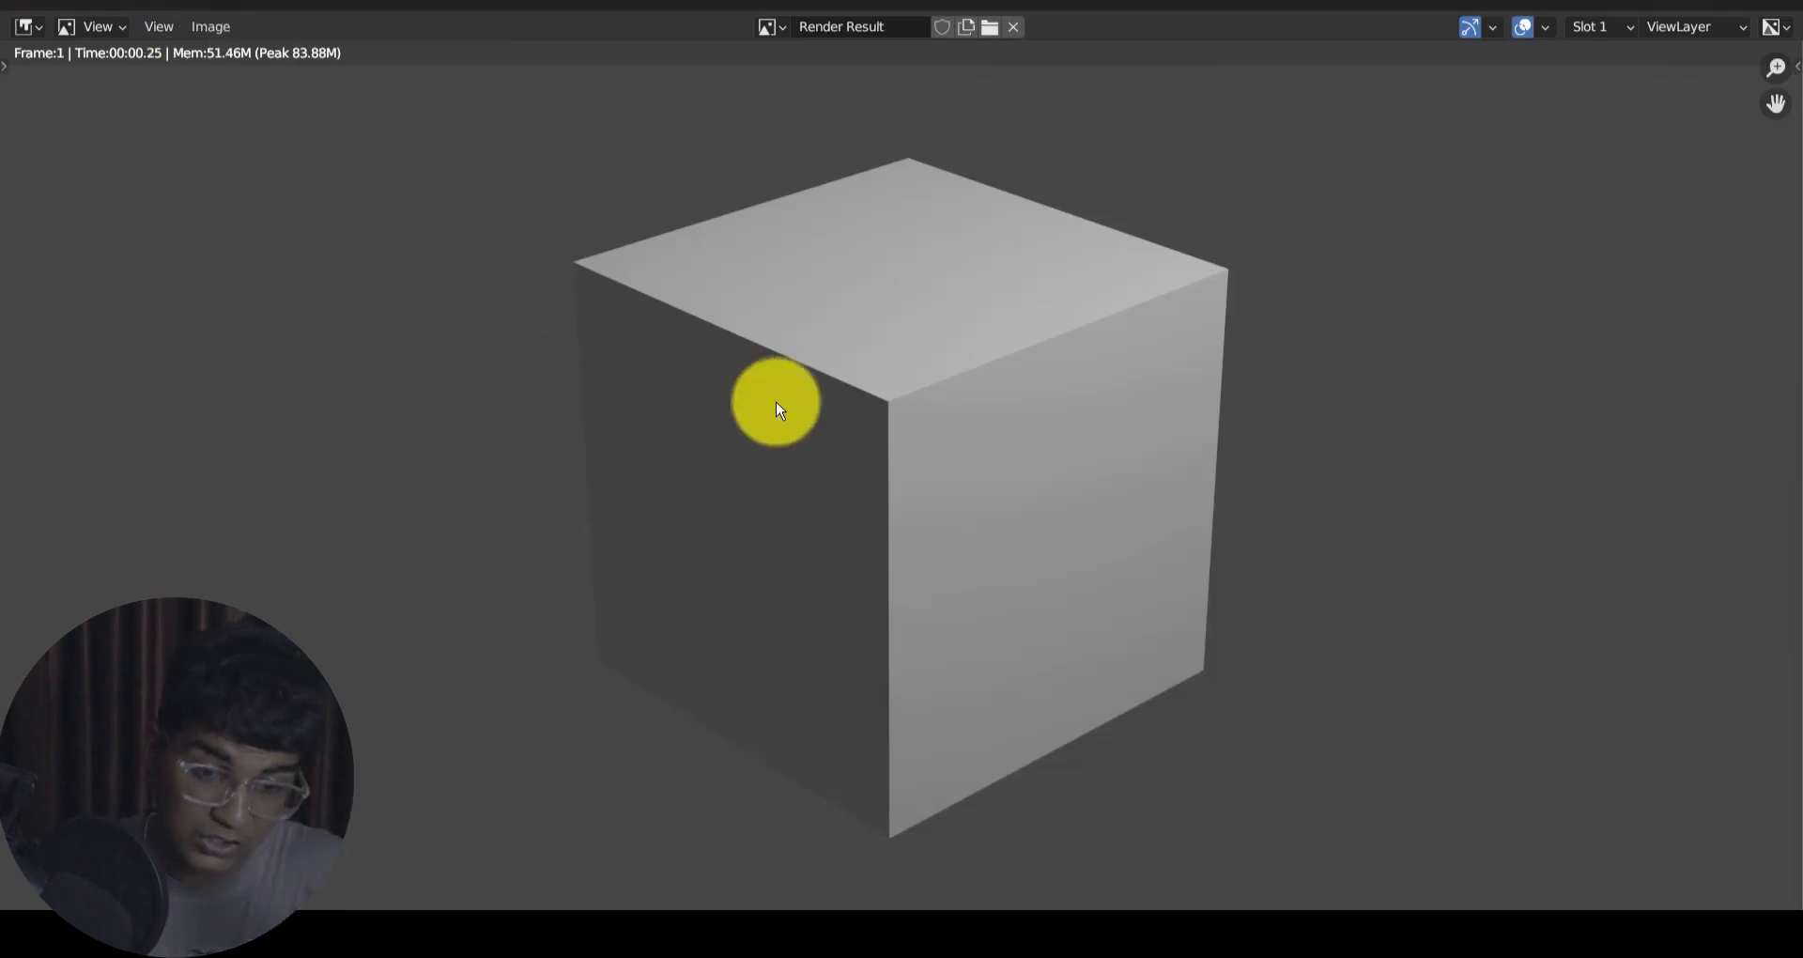
scroll(798, 417, down, 4)
scroll(836, 442, up, 3)
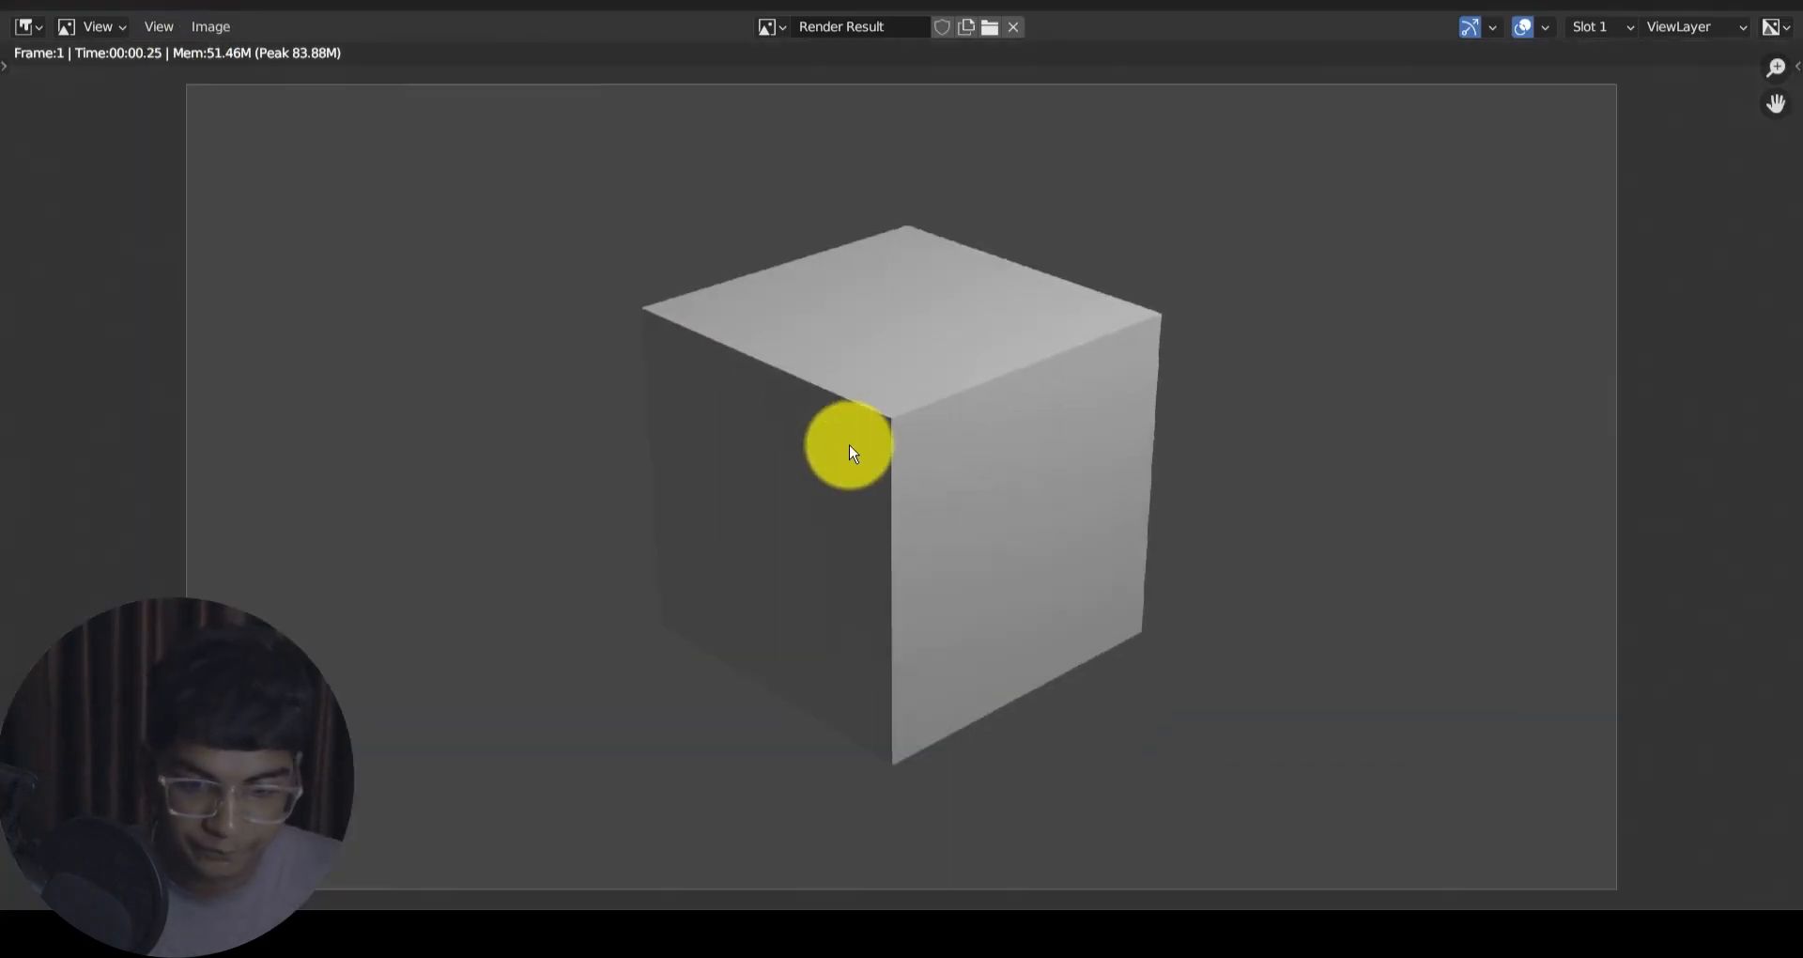
scroll(850, 451, down, 2)
scroll(850, 451, up, 2)
click(1768, 5)
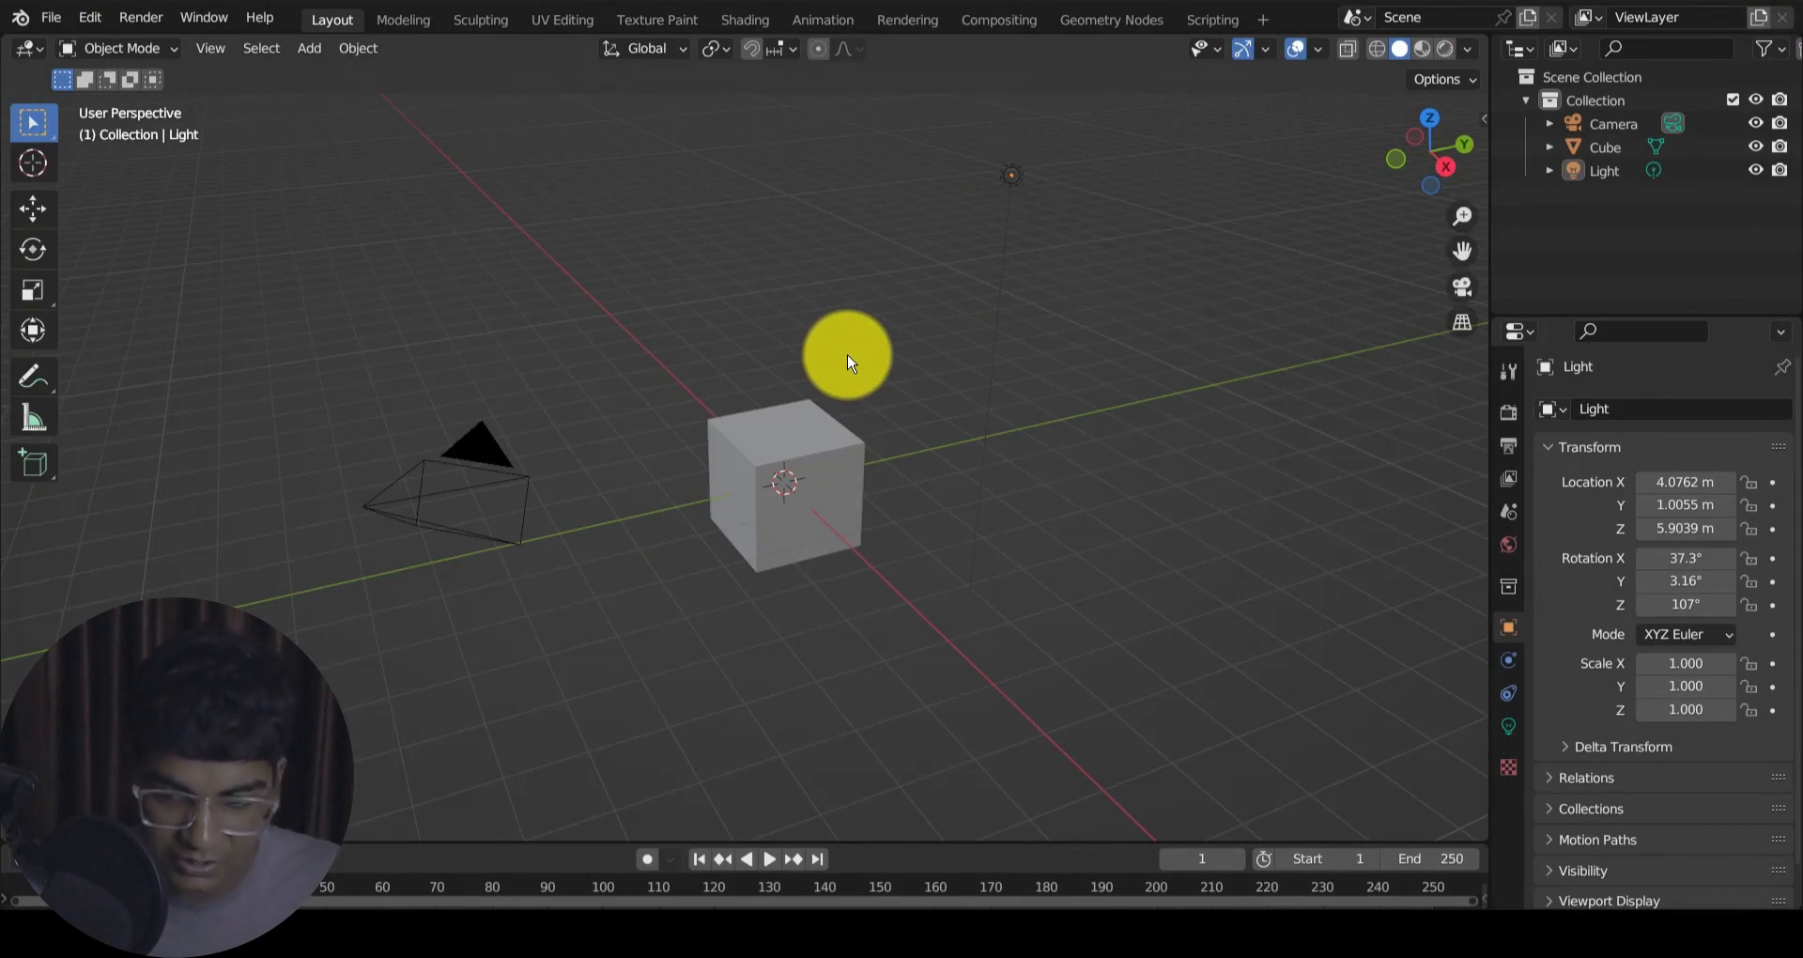
Step: Start the Shortcut VUr key display docked at Center, and hide the viewport sidebar
key(n)
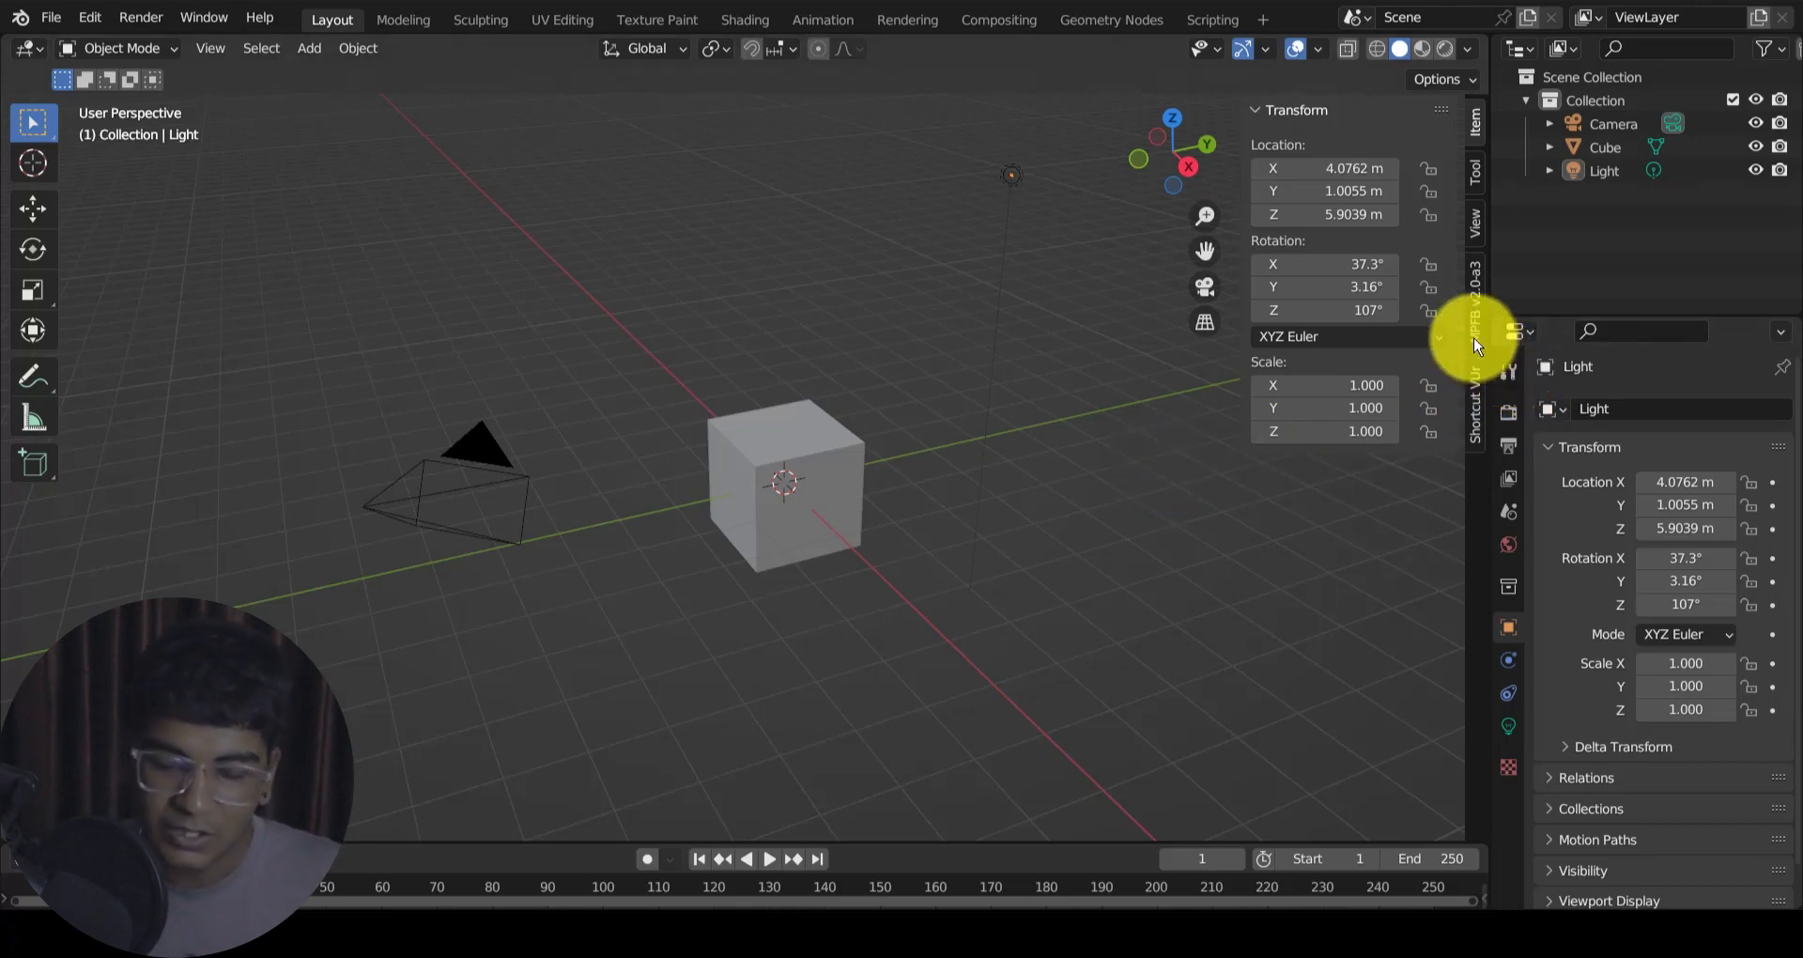
click(1475, 390)
click(1406, 188)
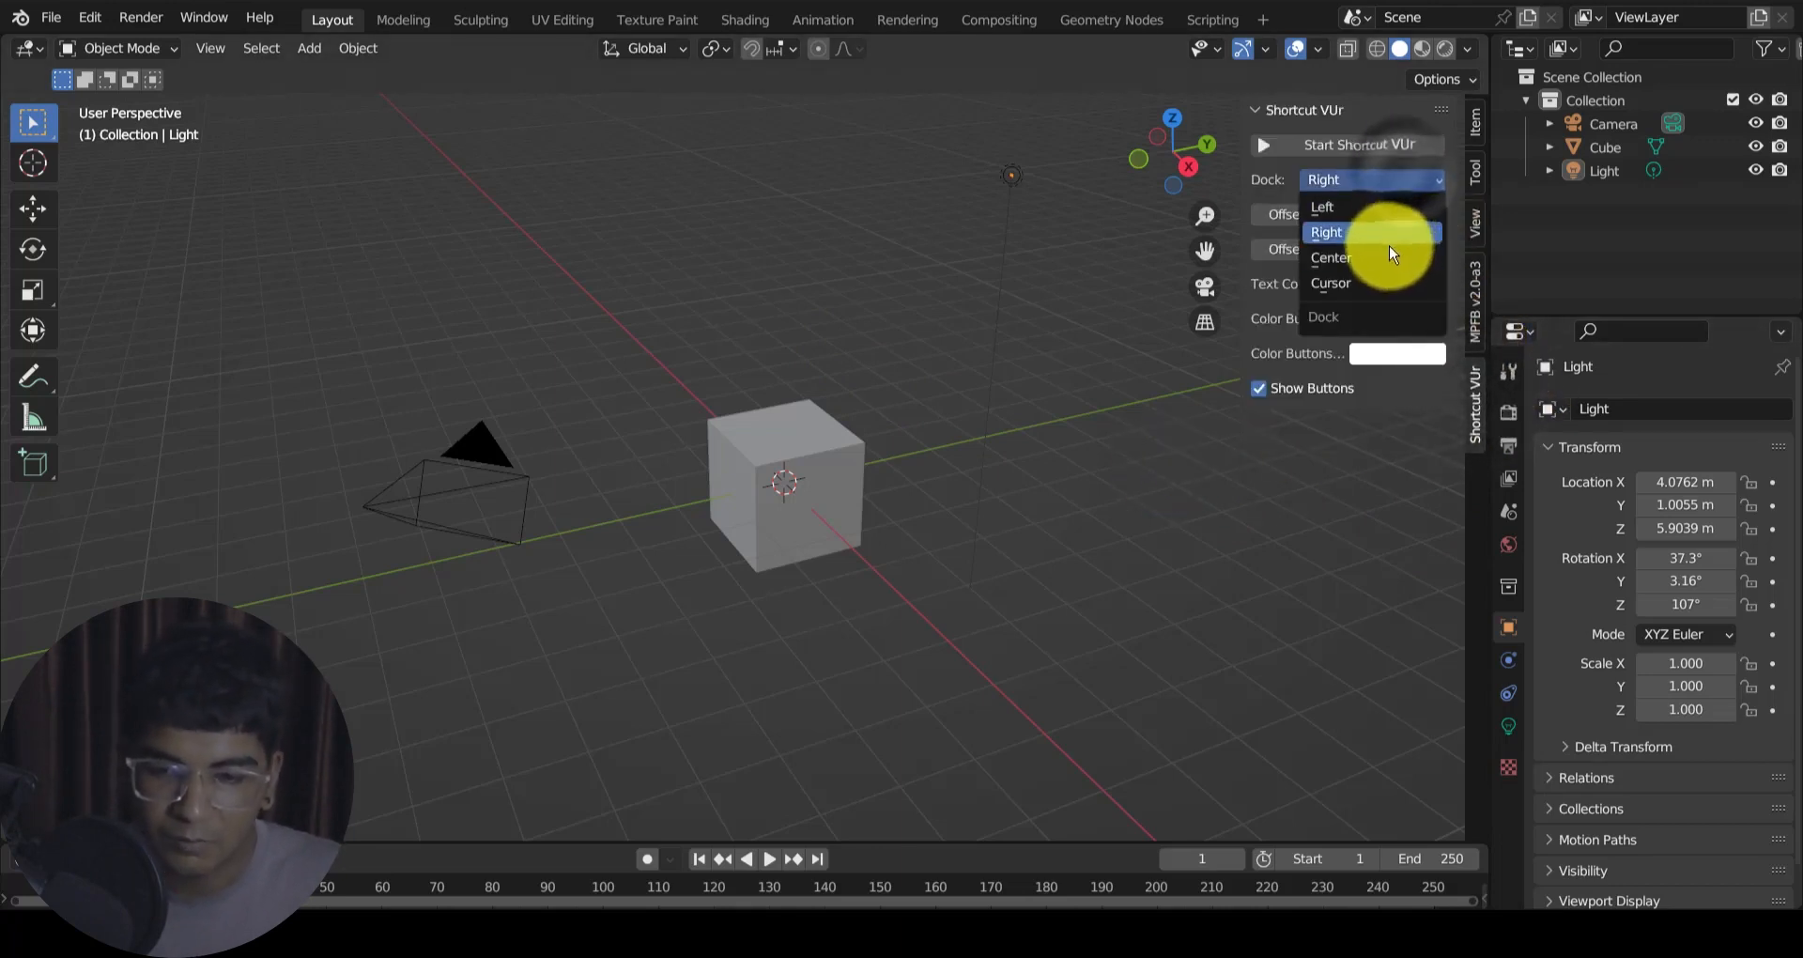
click(1383, 252)
click(1389, 150)
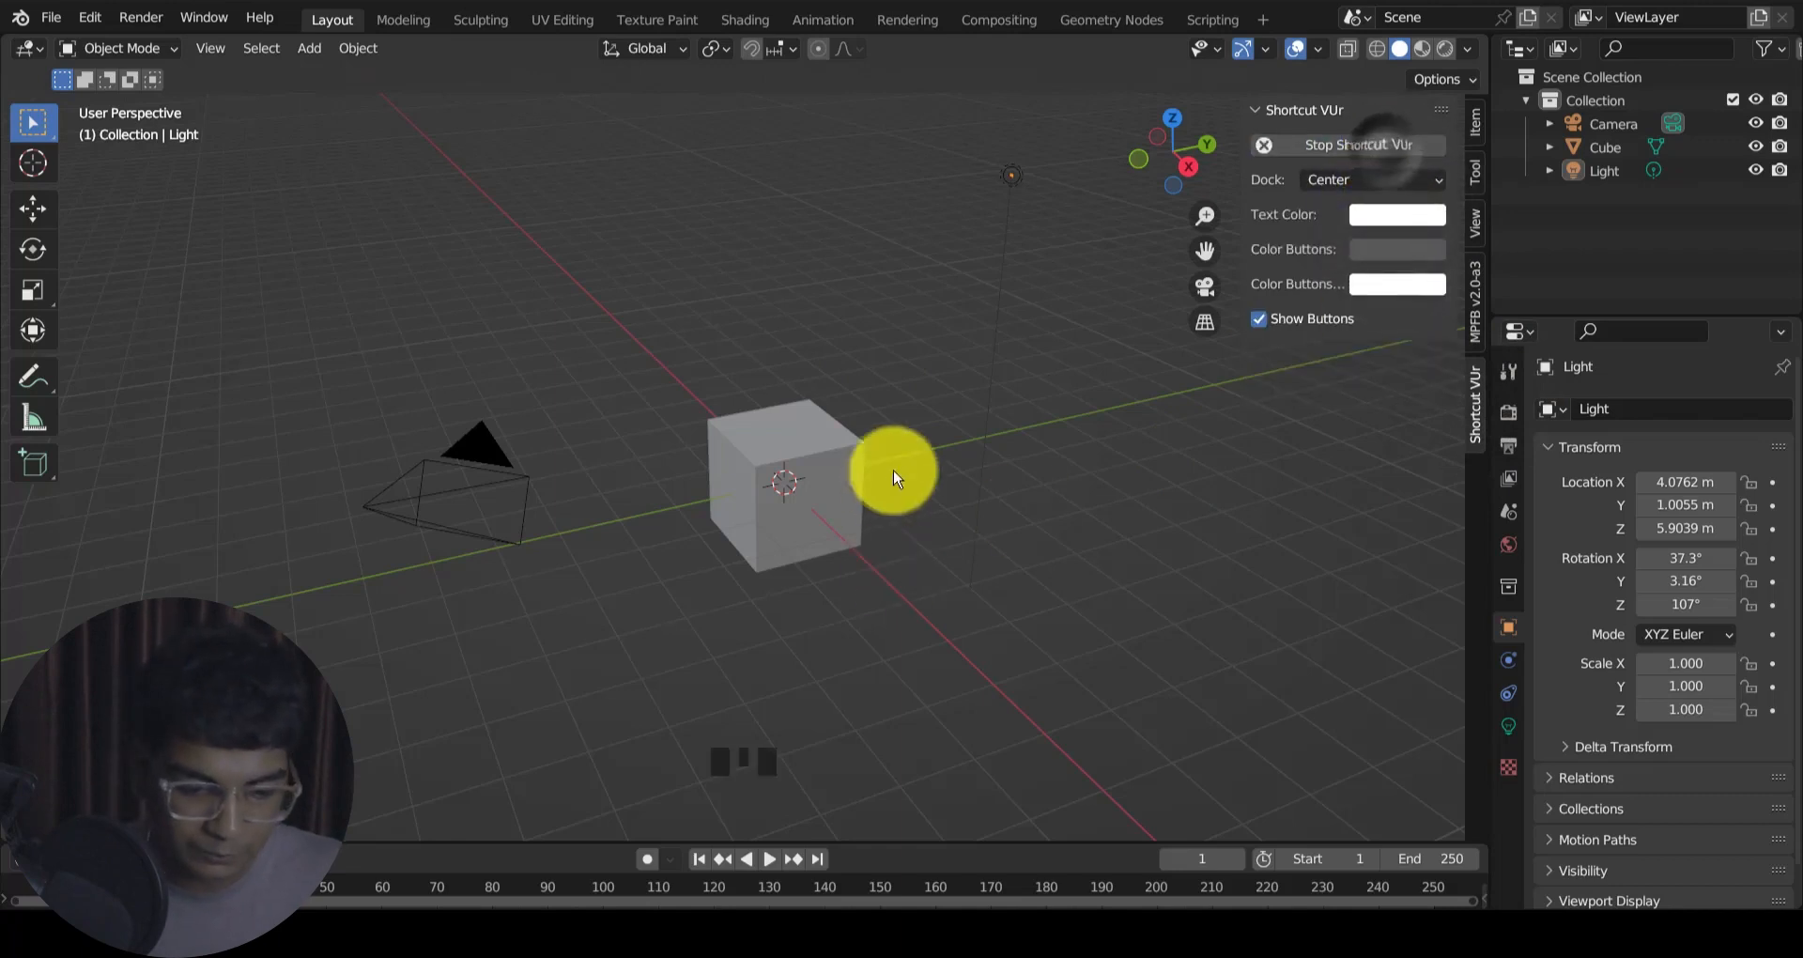
click(918, 414)
key(n)
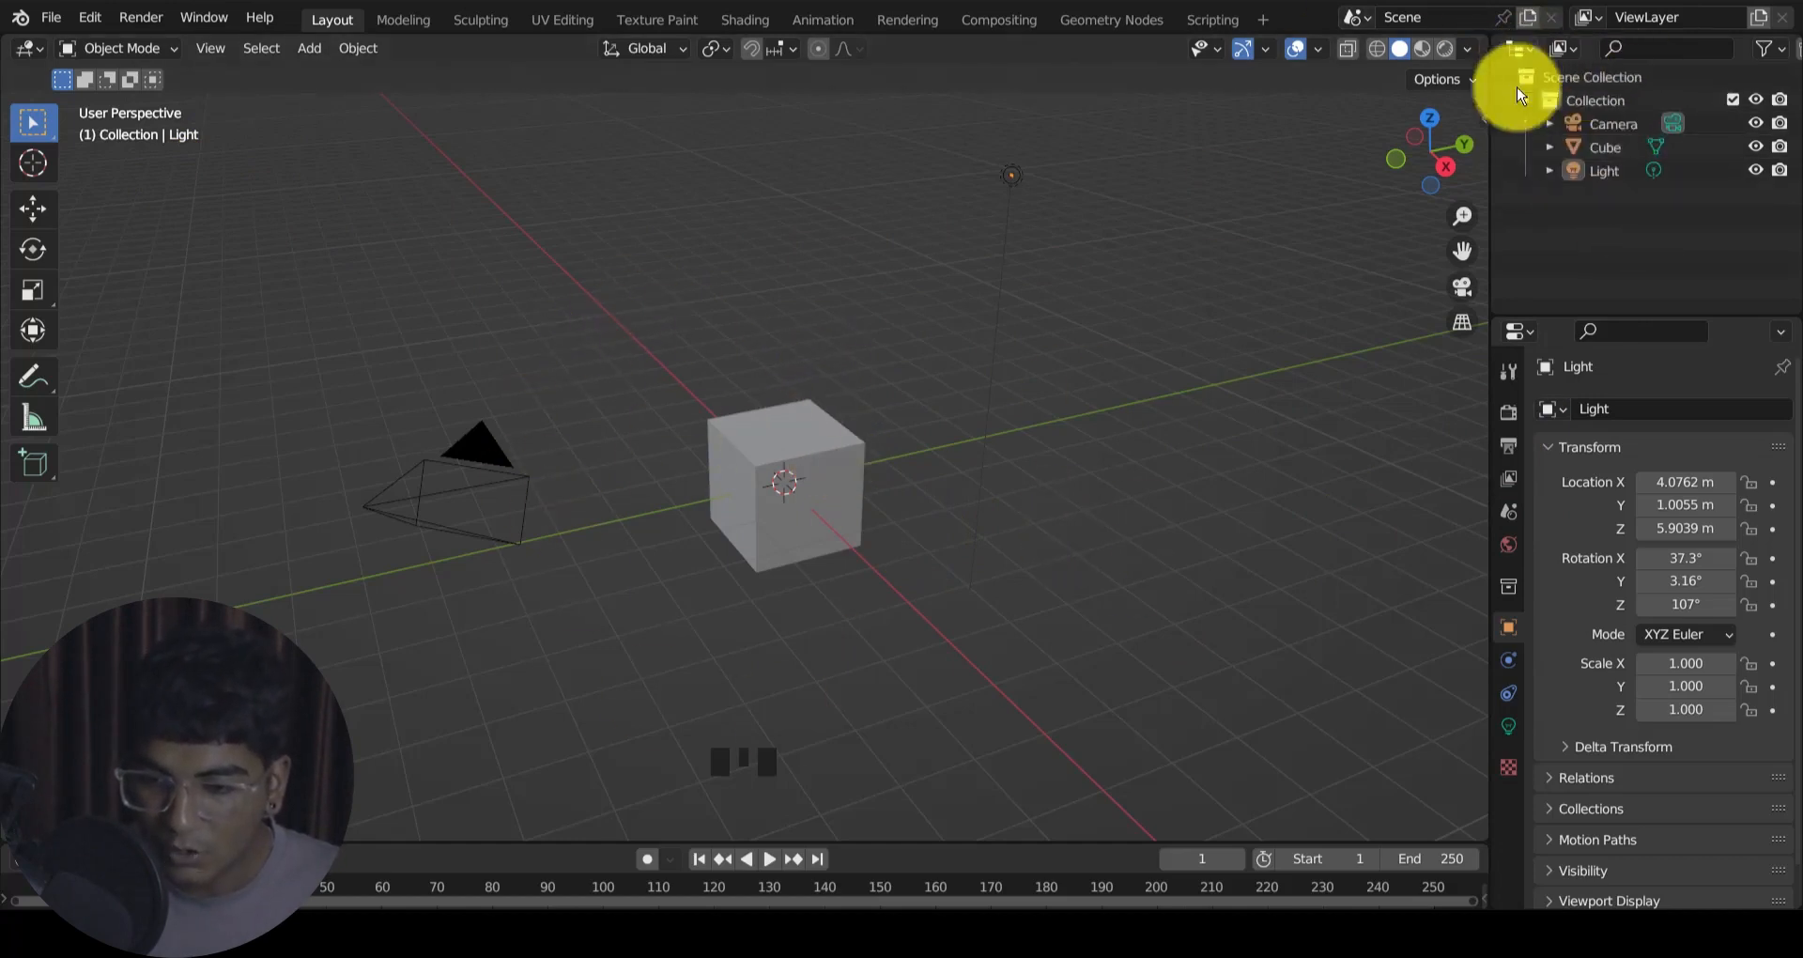
Step: Pick the light, the cube and the camera in turn from the scene collection list, and deselect everything
click(1603, 171)
click(1603, 150)
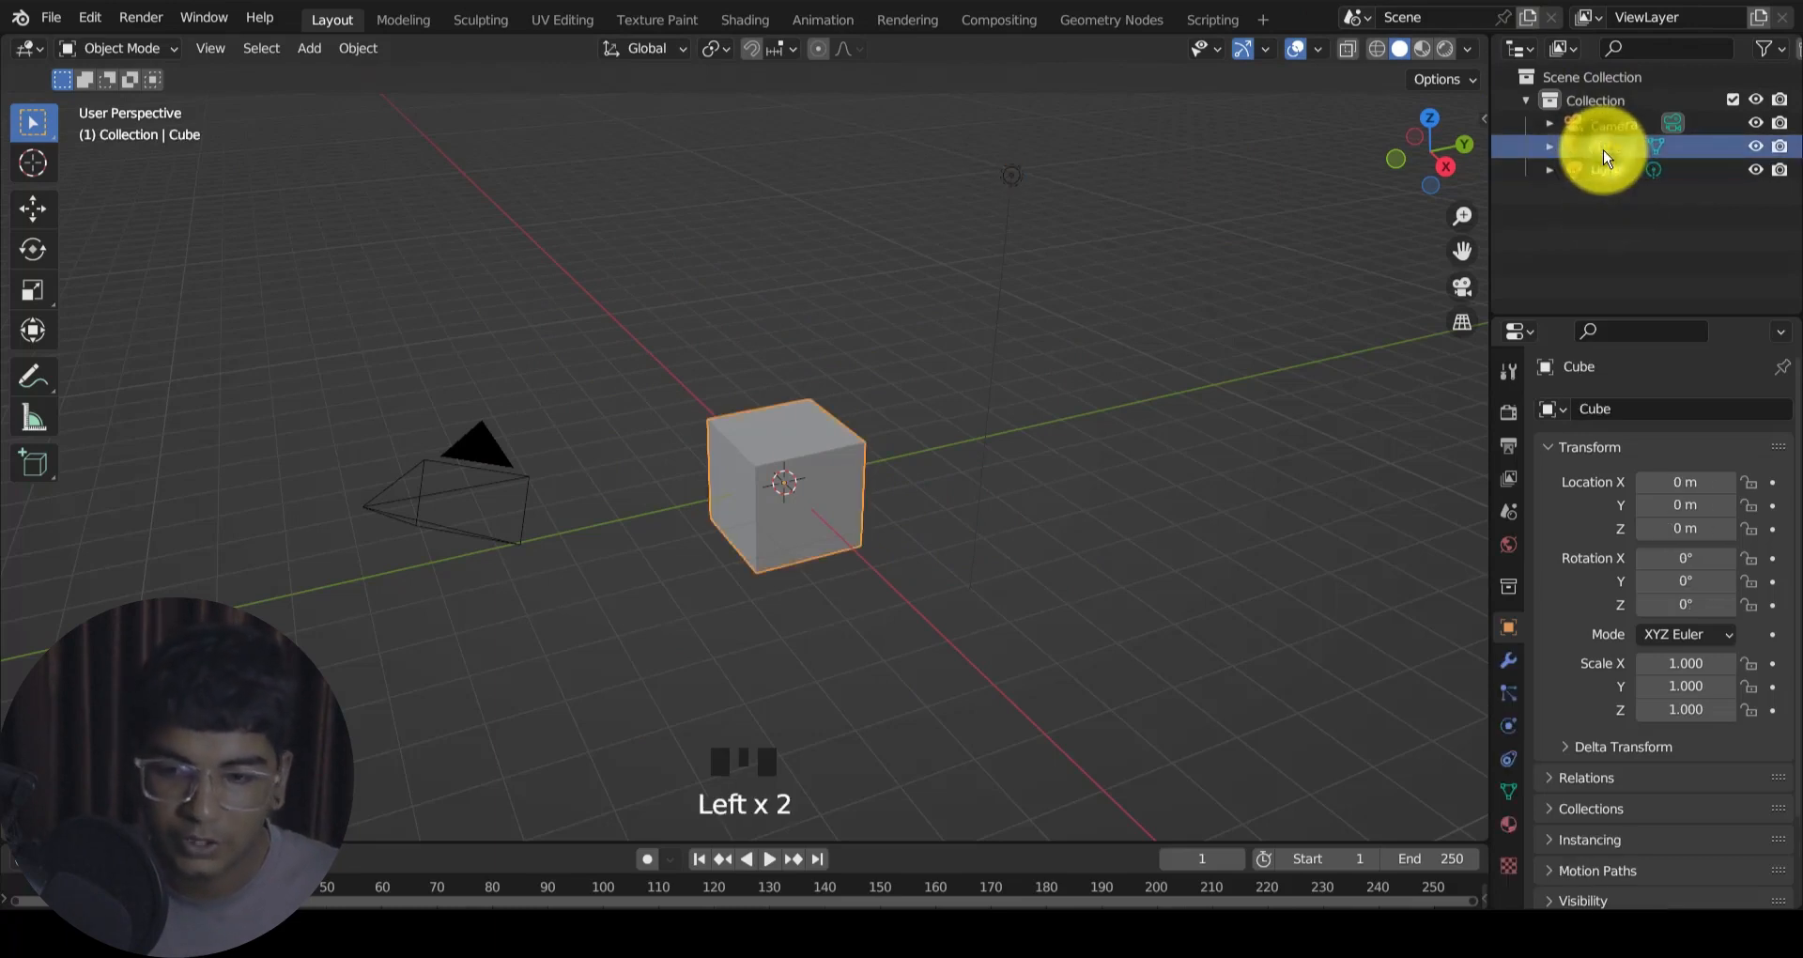
click(1603, 125)
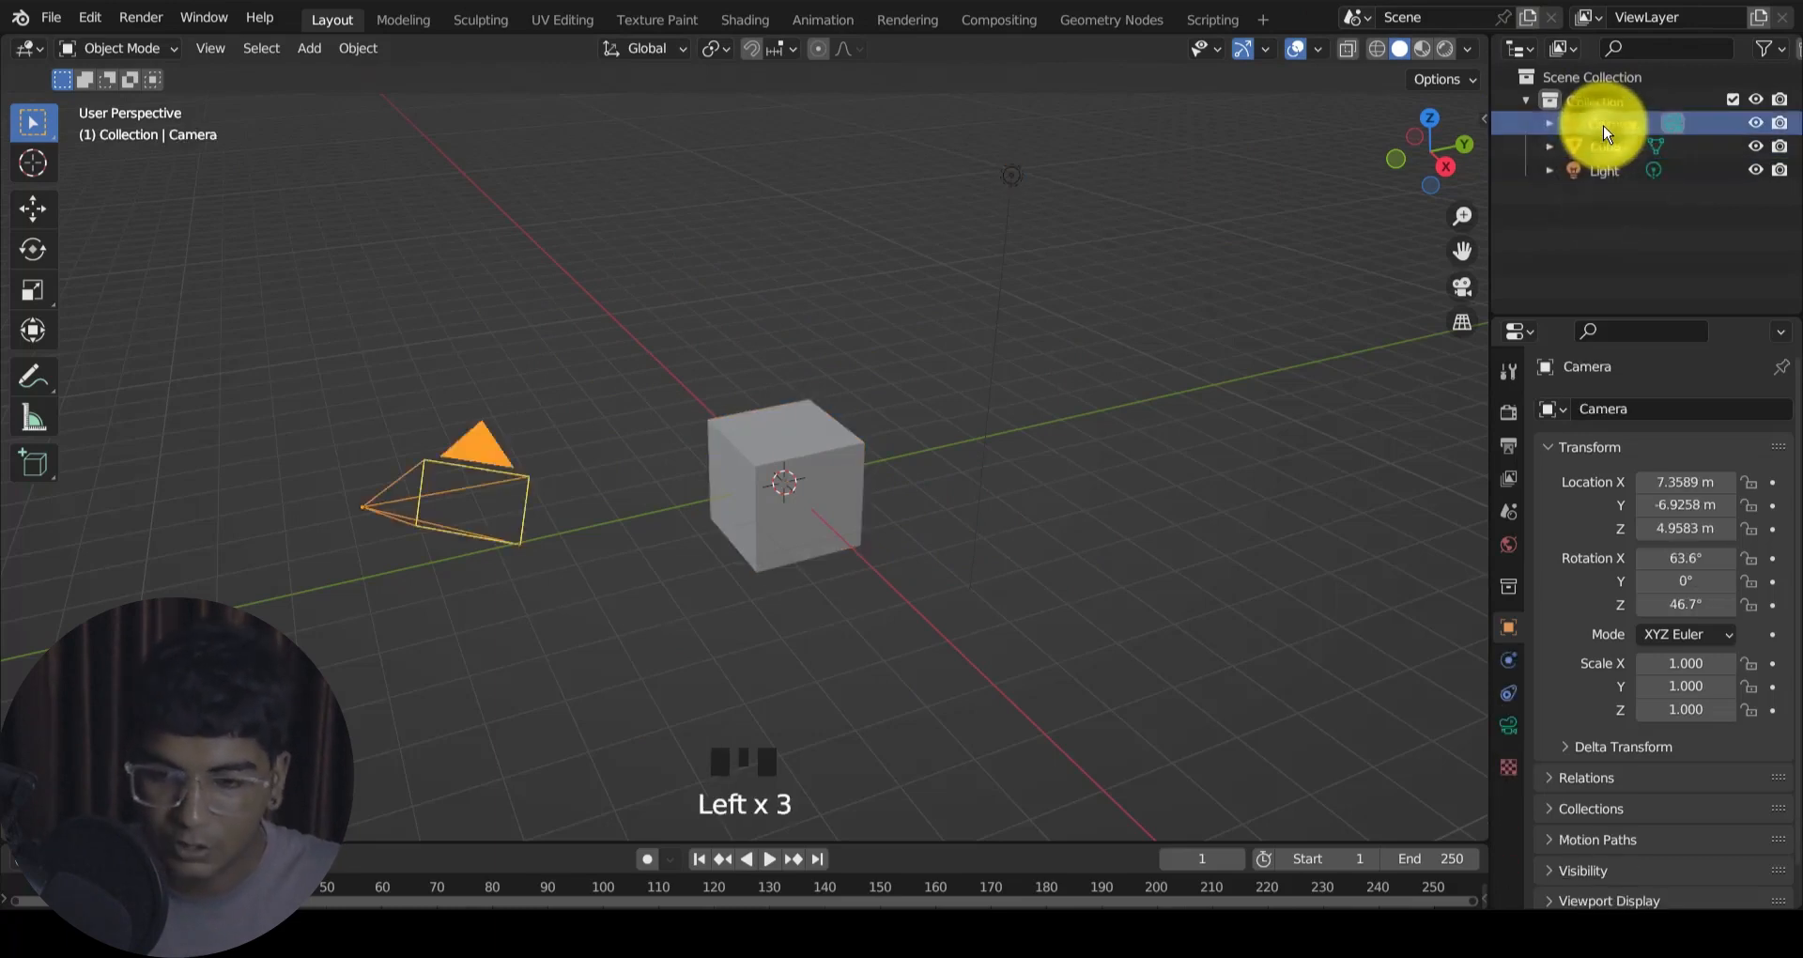
click(1608, 211)
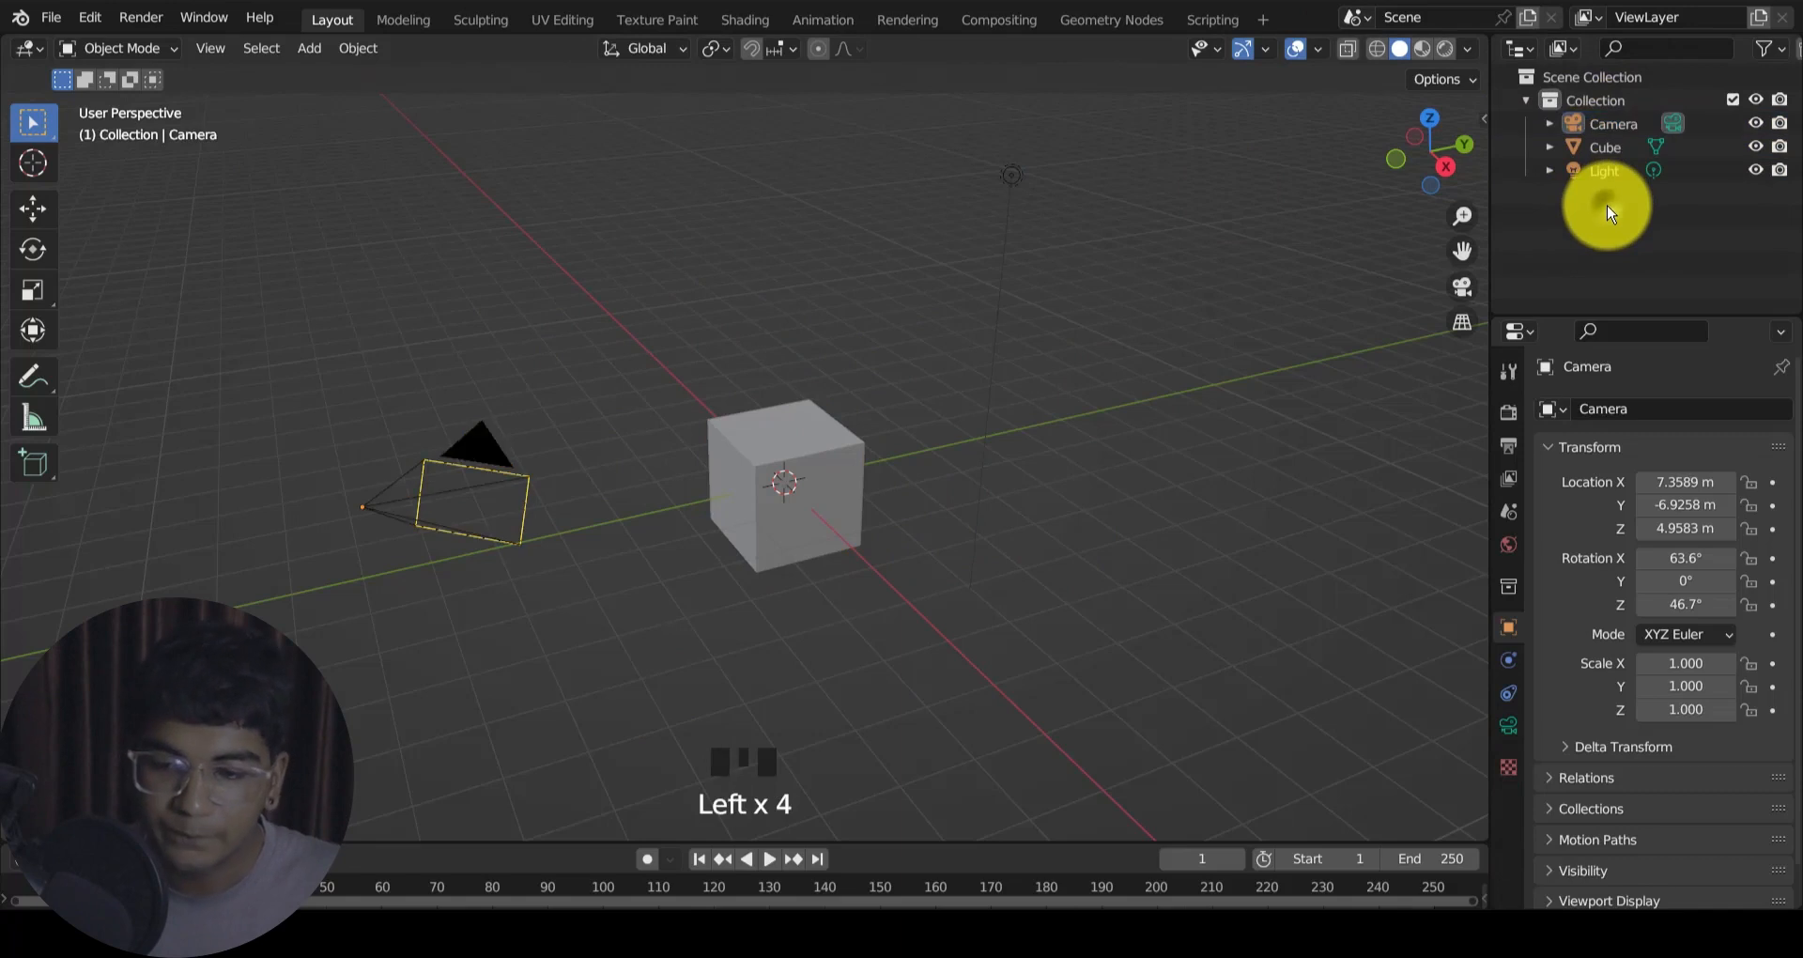
Step: Look through the active tool settings and the render properties of the scene
click(1507, 374)
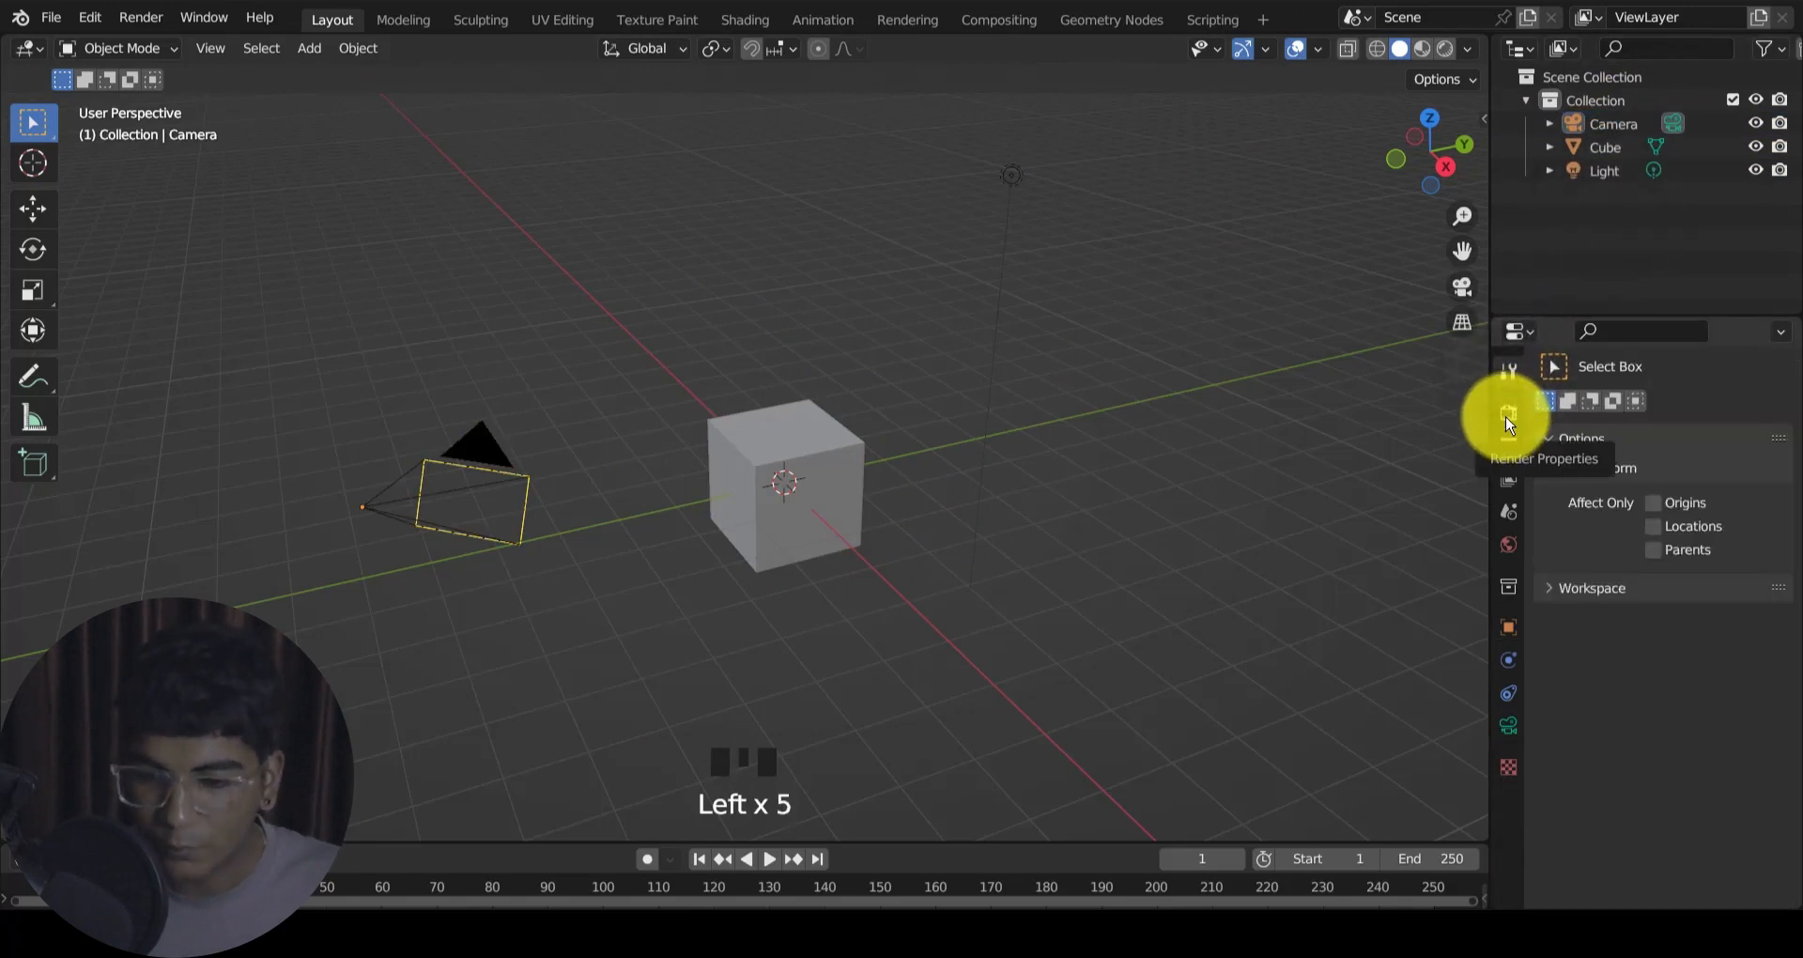
click(1507, 421)
click(1191, 510)
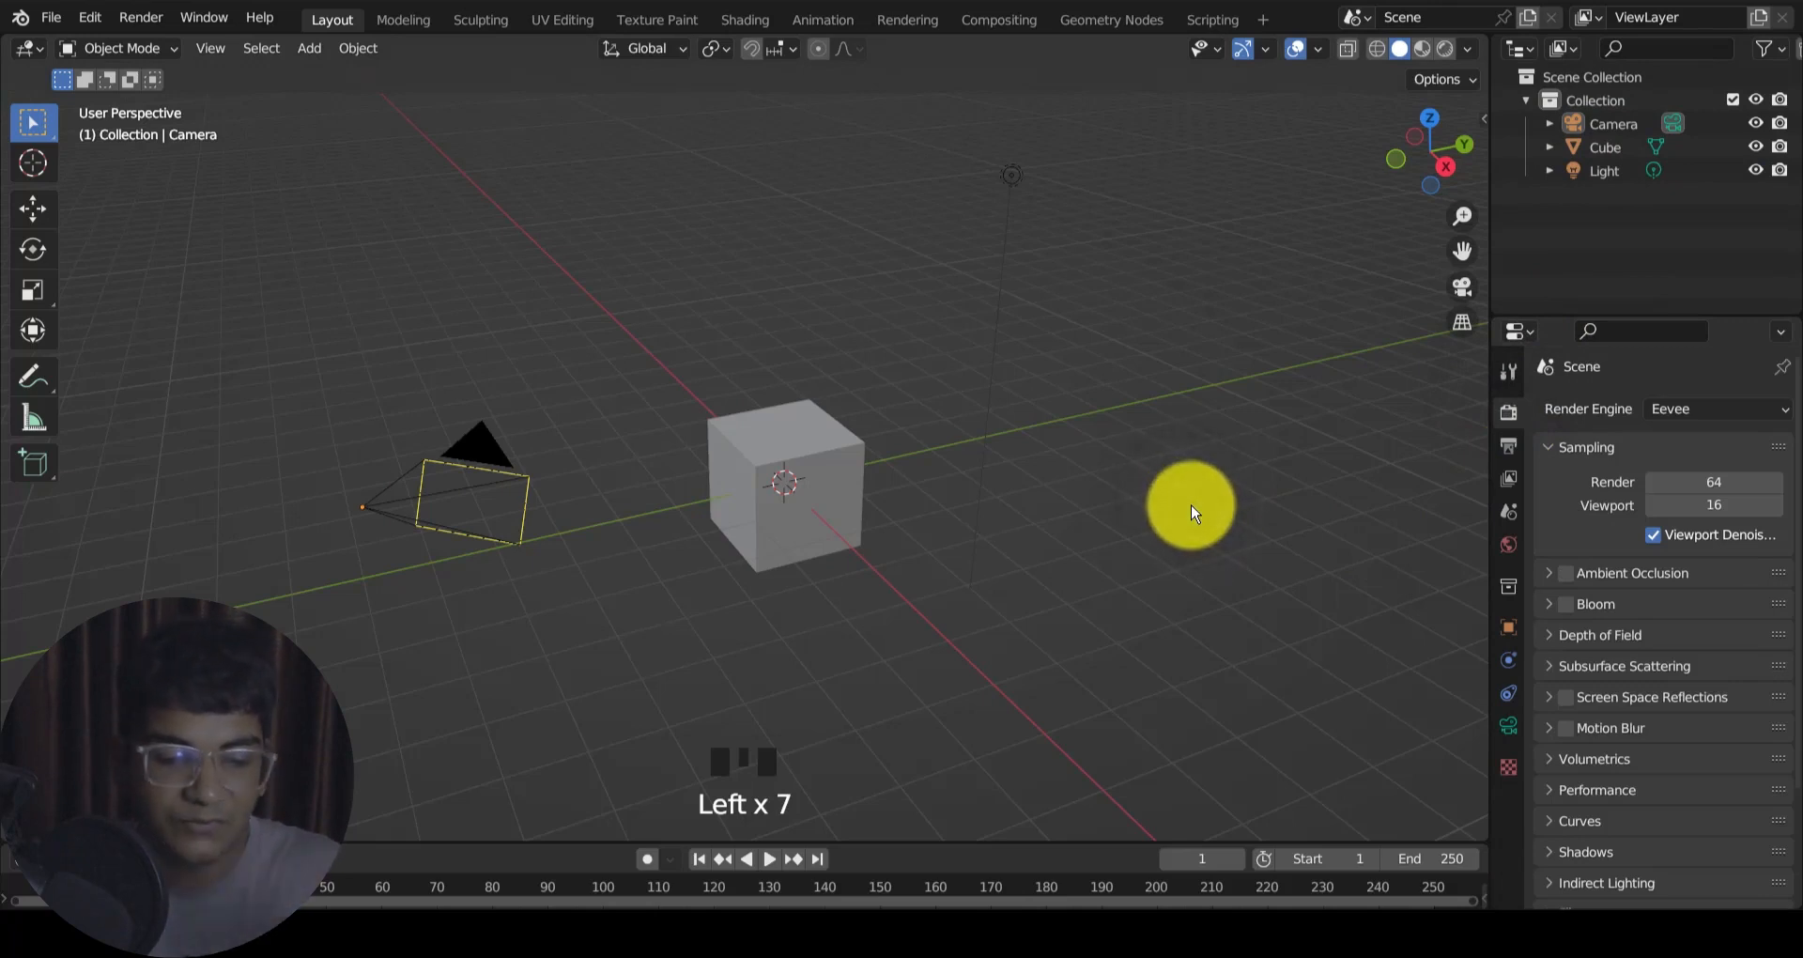
Step: In camera view, try shifting the camera lens by 0.260 in X and -0.420 in Y, and undo both shifts
click(1514, 730)
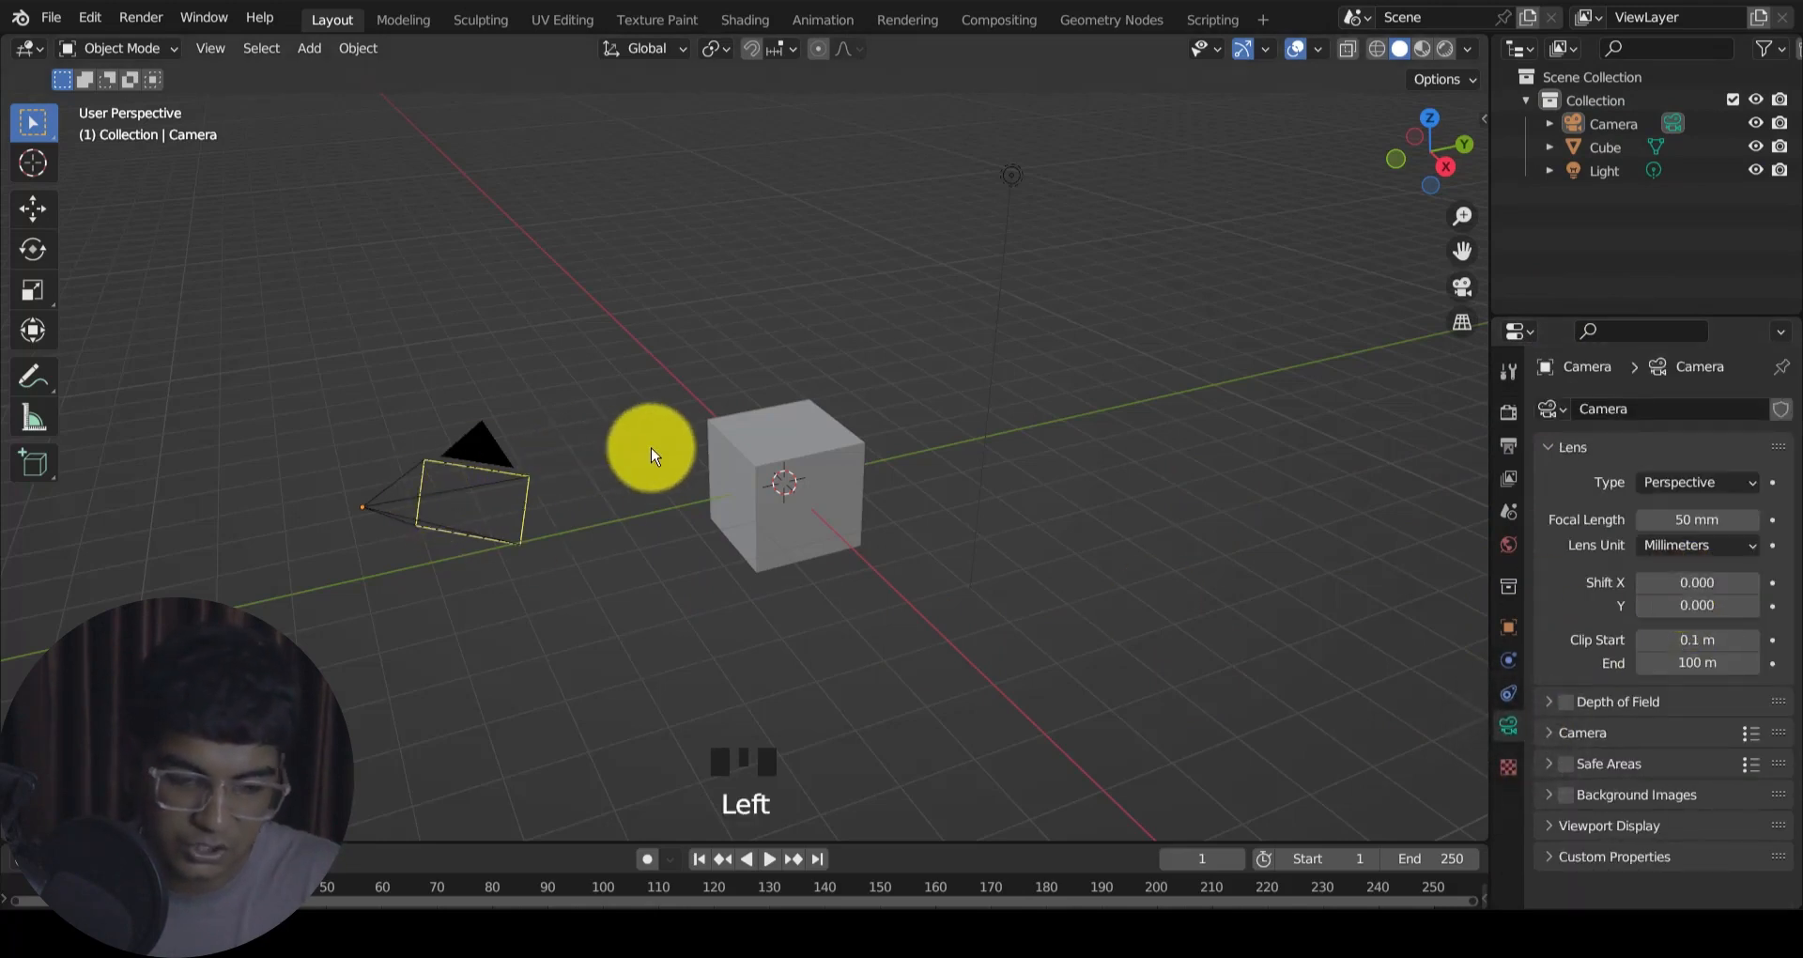
key(KP_0)
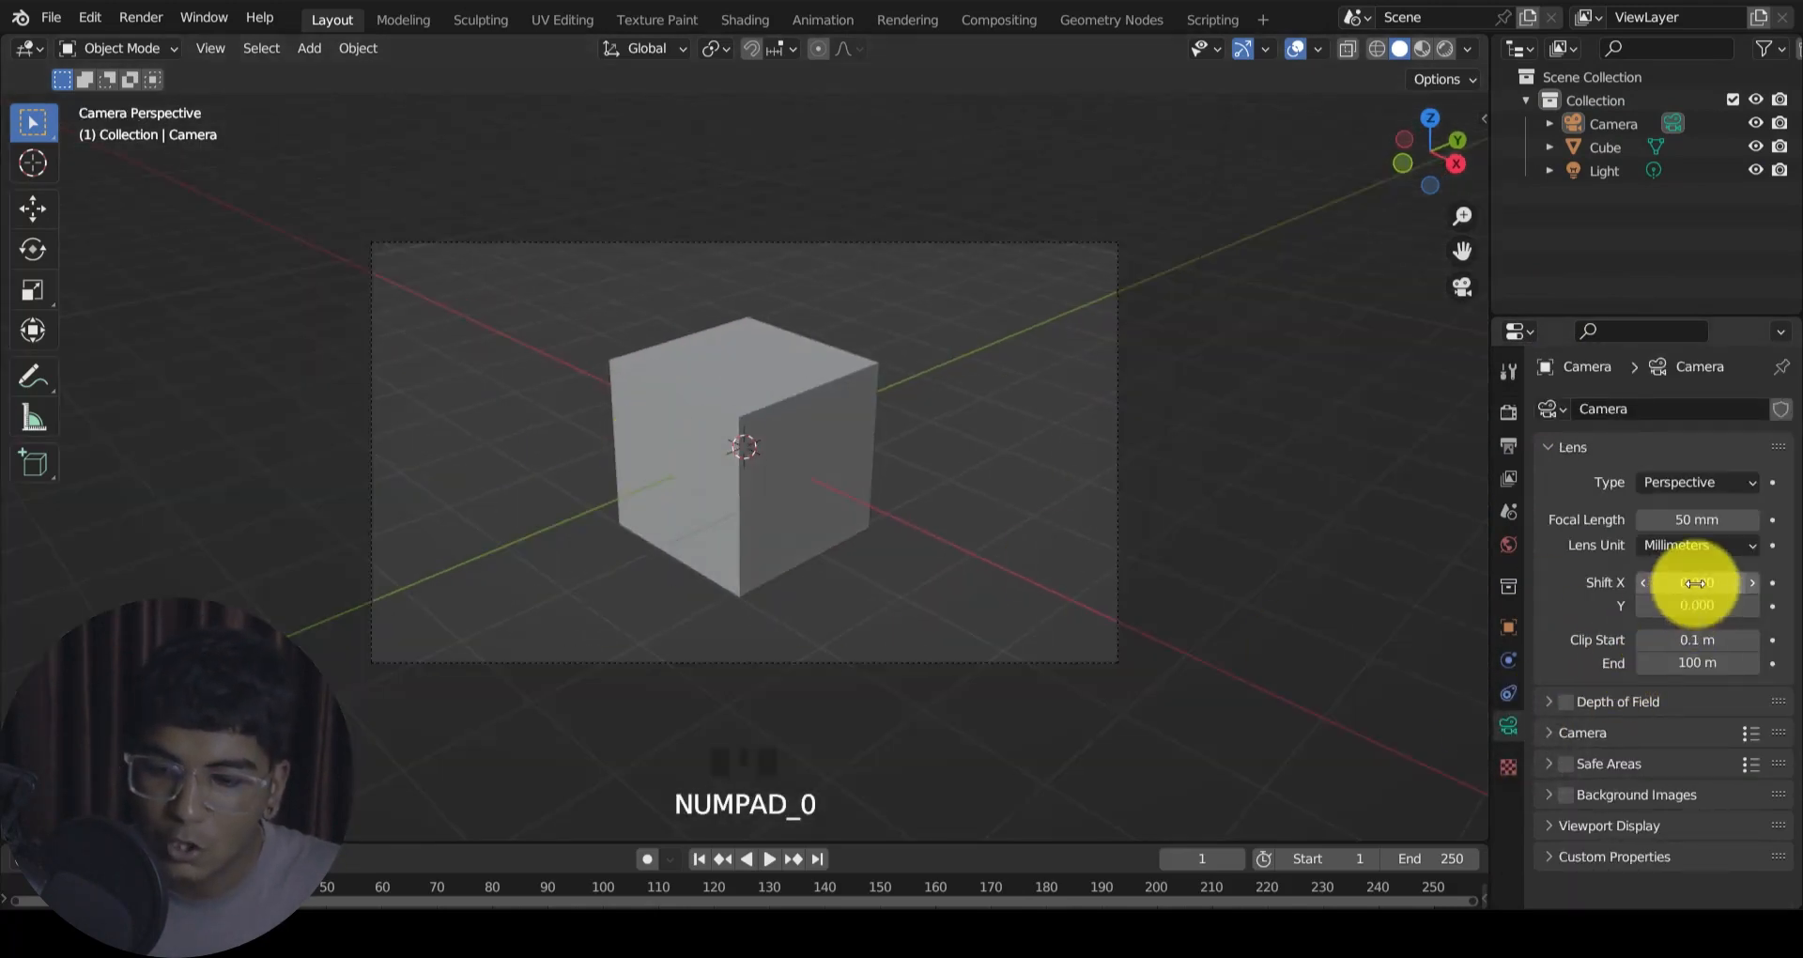
drag(1695, 583, 1059, 495)
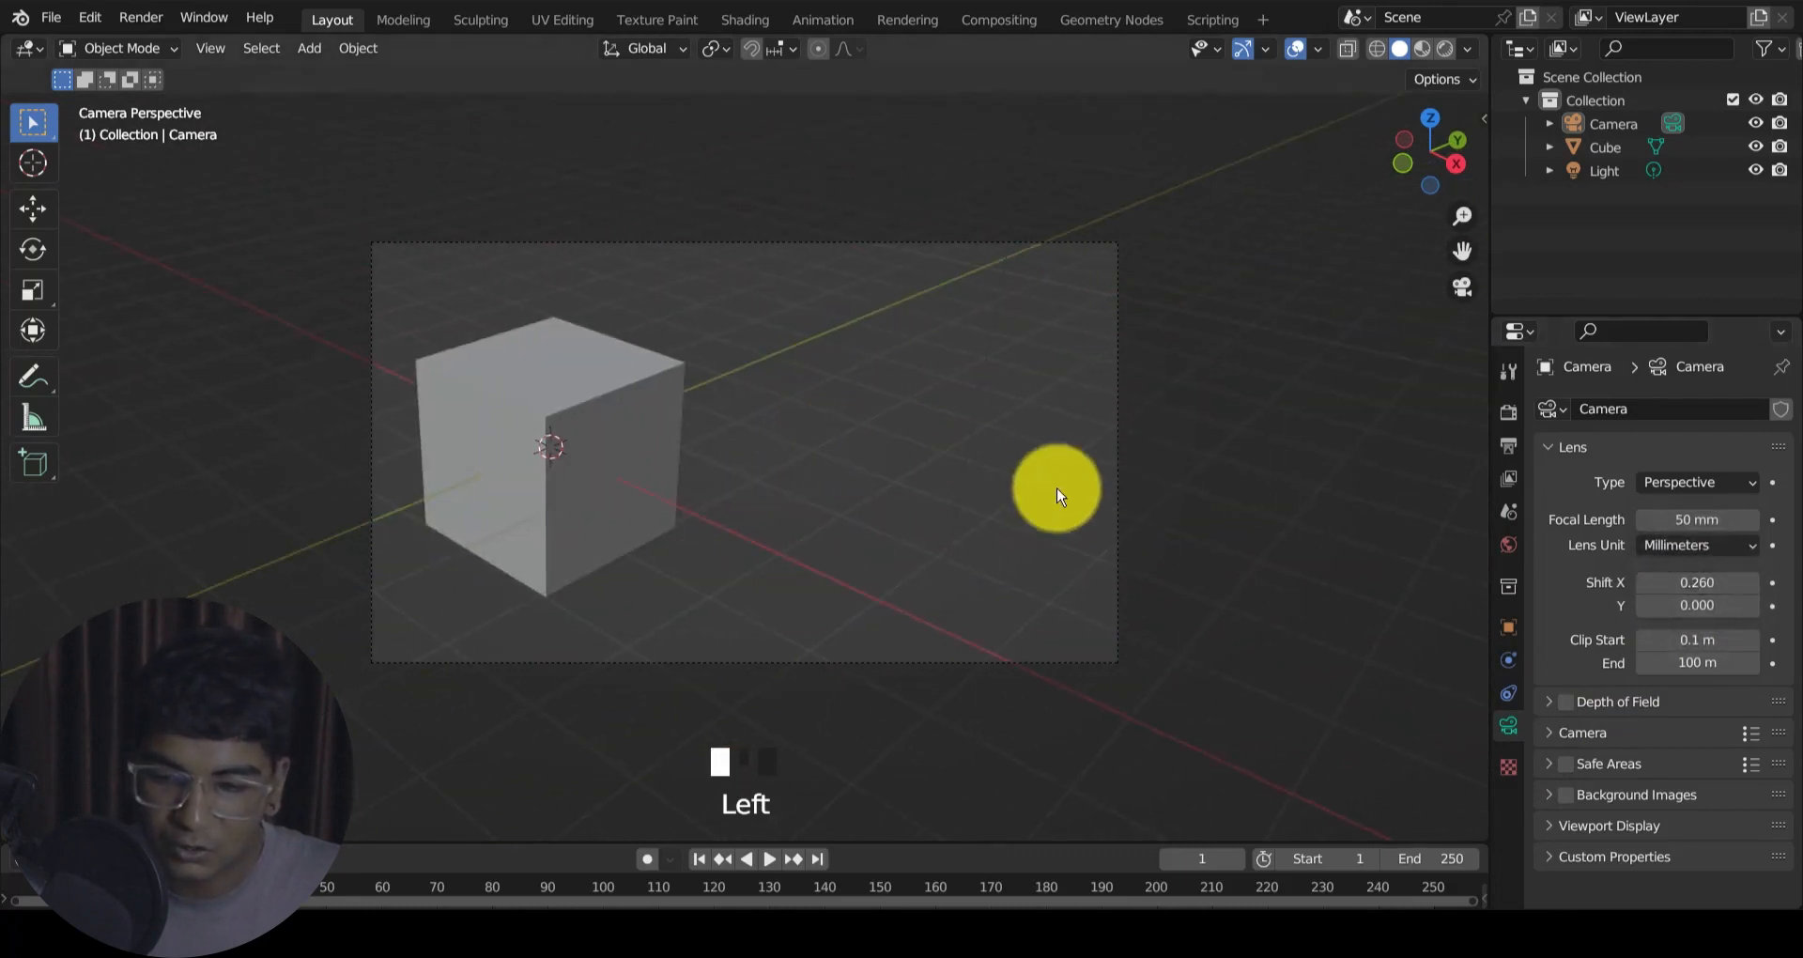
drag(1697, 602, 1139, 527)
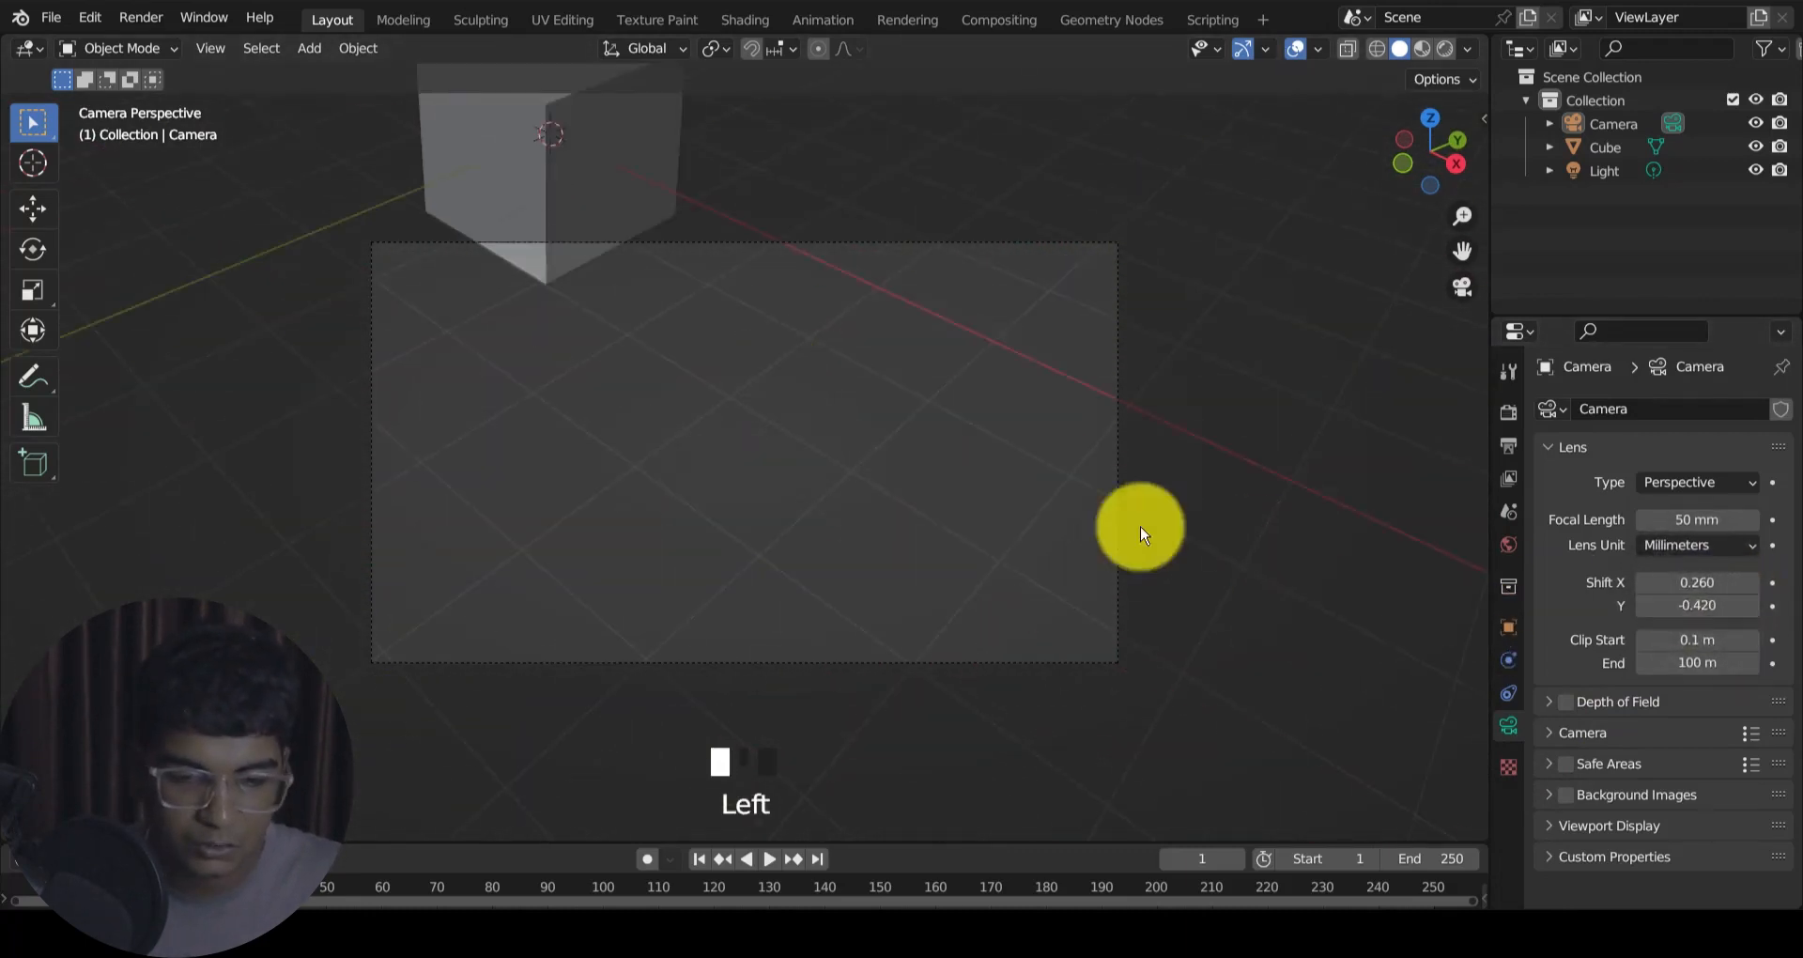
key(ctrl+z)
key(ctrl+z)
key(ctrl+z)
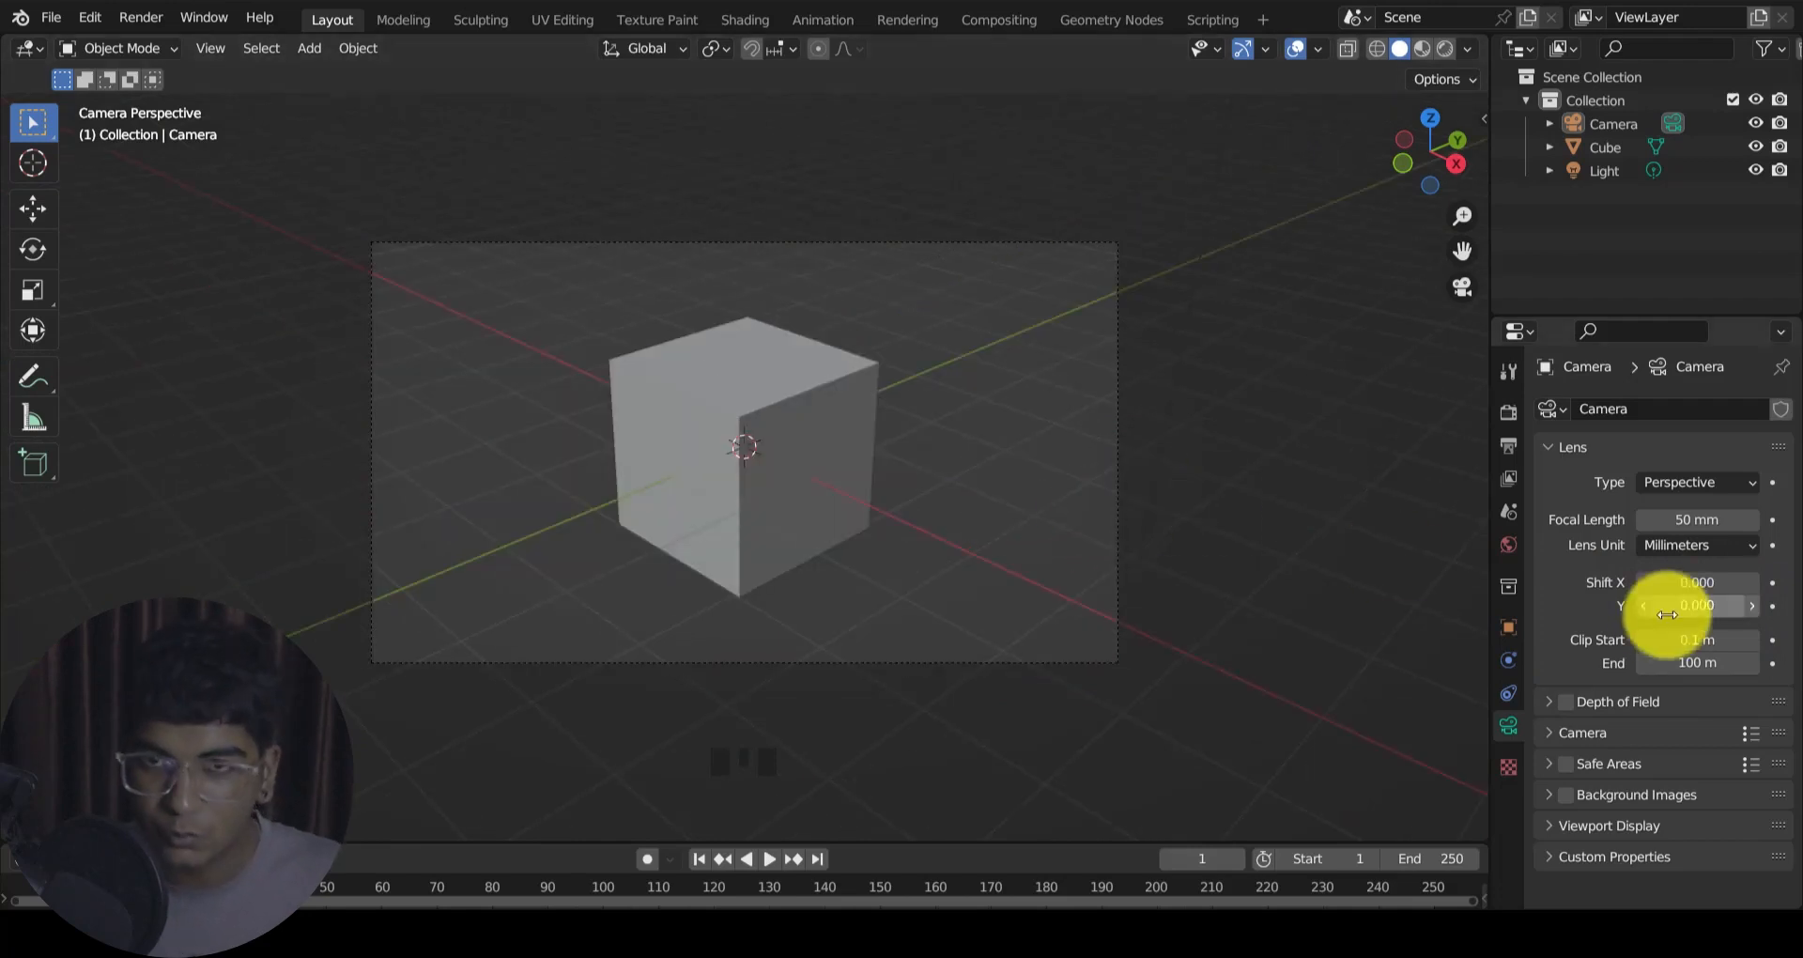
Step: Leave the camera view, enlarge the timeline area, scrub through its frames and return to frame 1
scroll(1192, 531, down, 4)
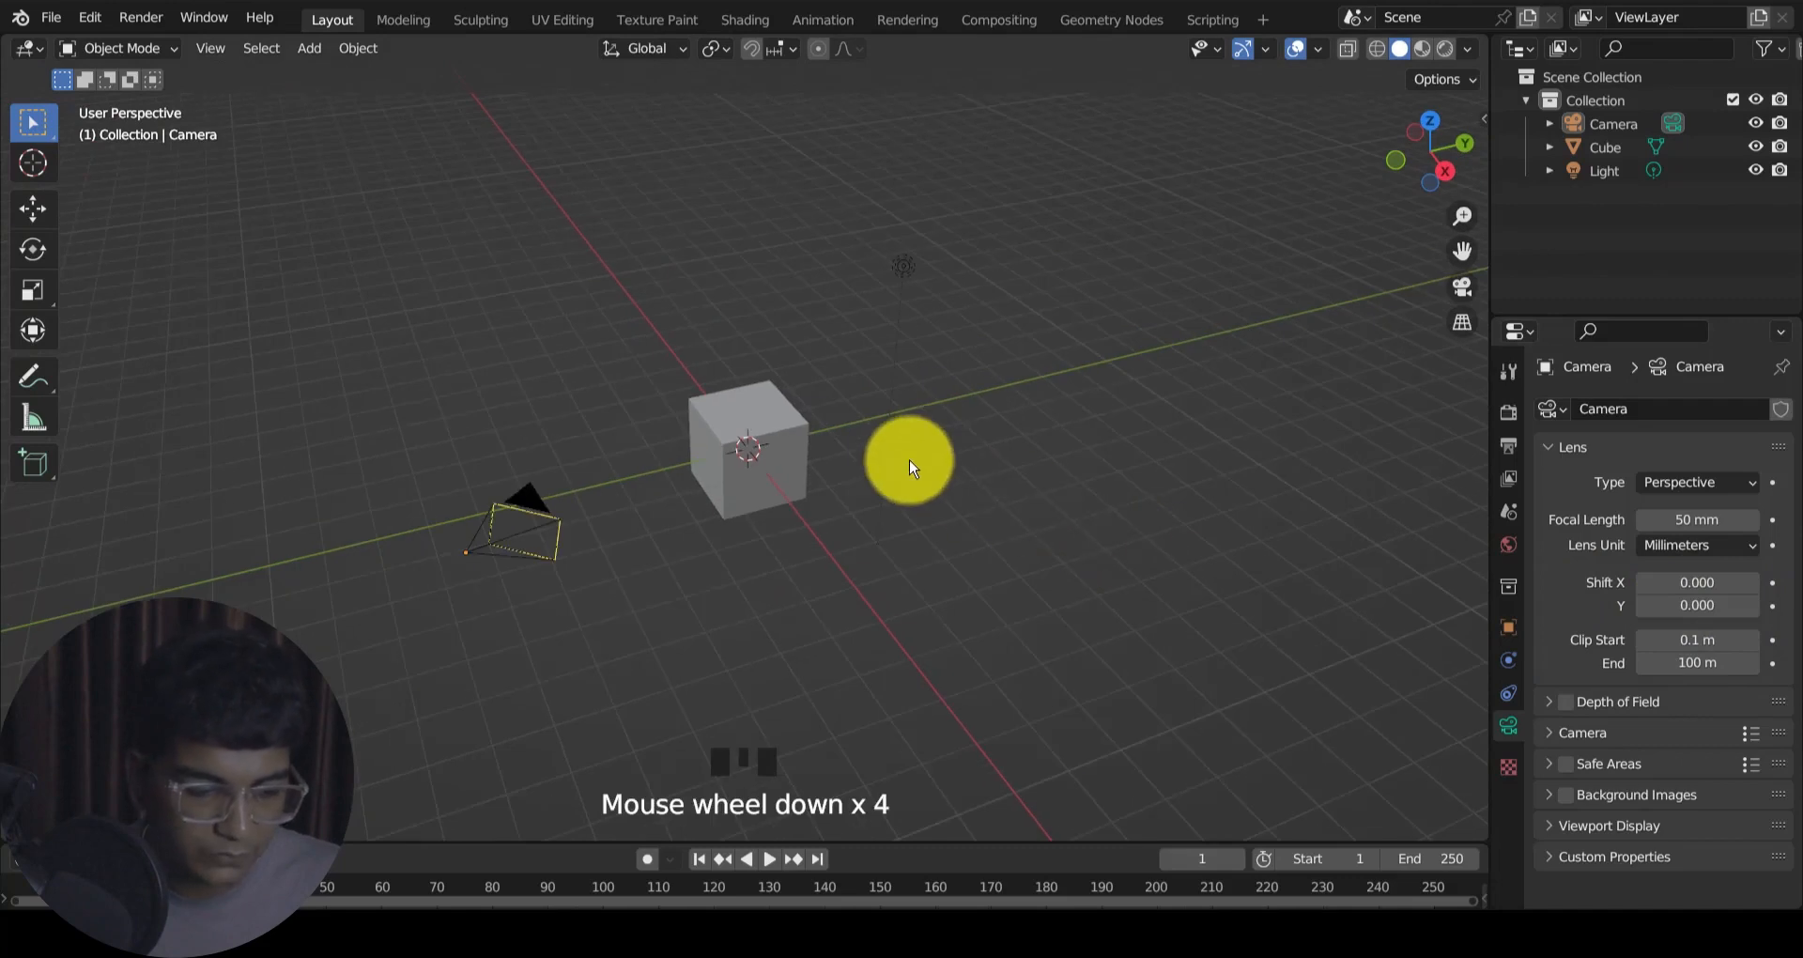
shift+middle_drag(910, 463, 934, 398)
drag(965, 839, 973, 671)
drag(489, 745, 50, 742)
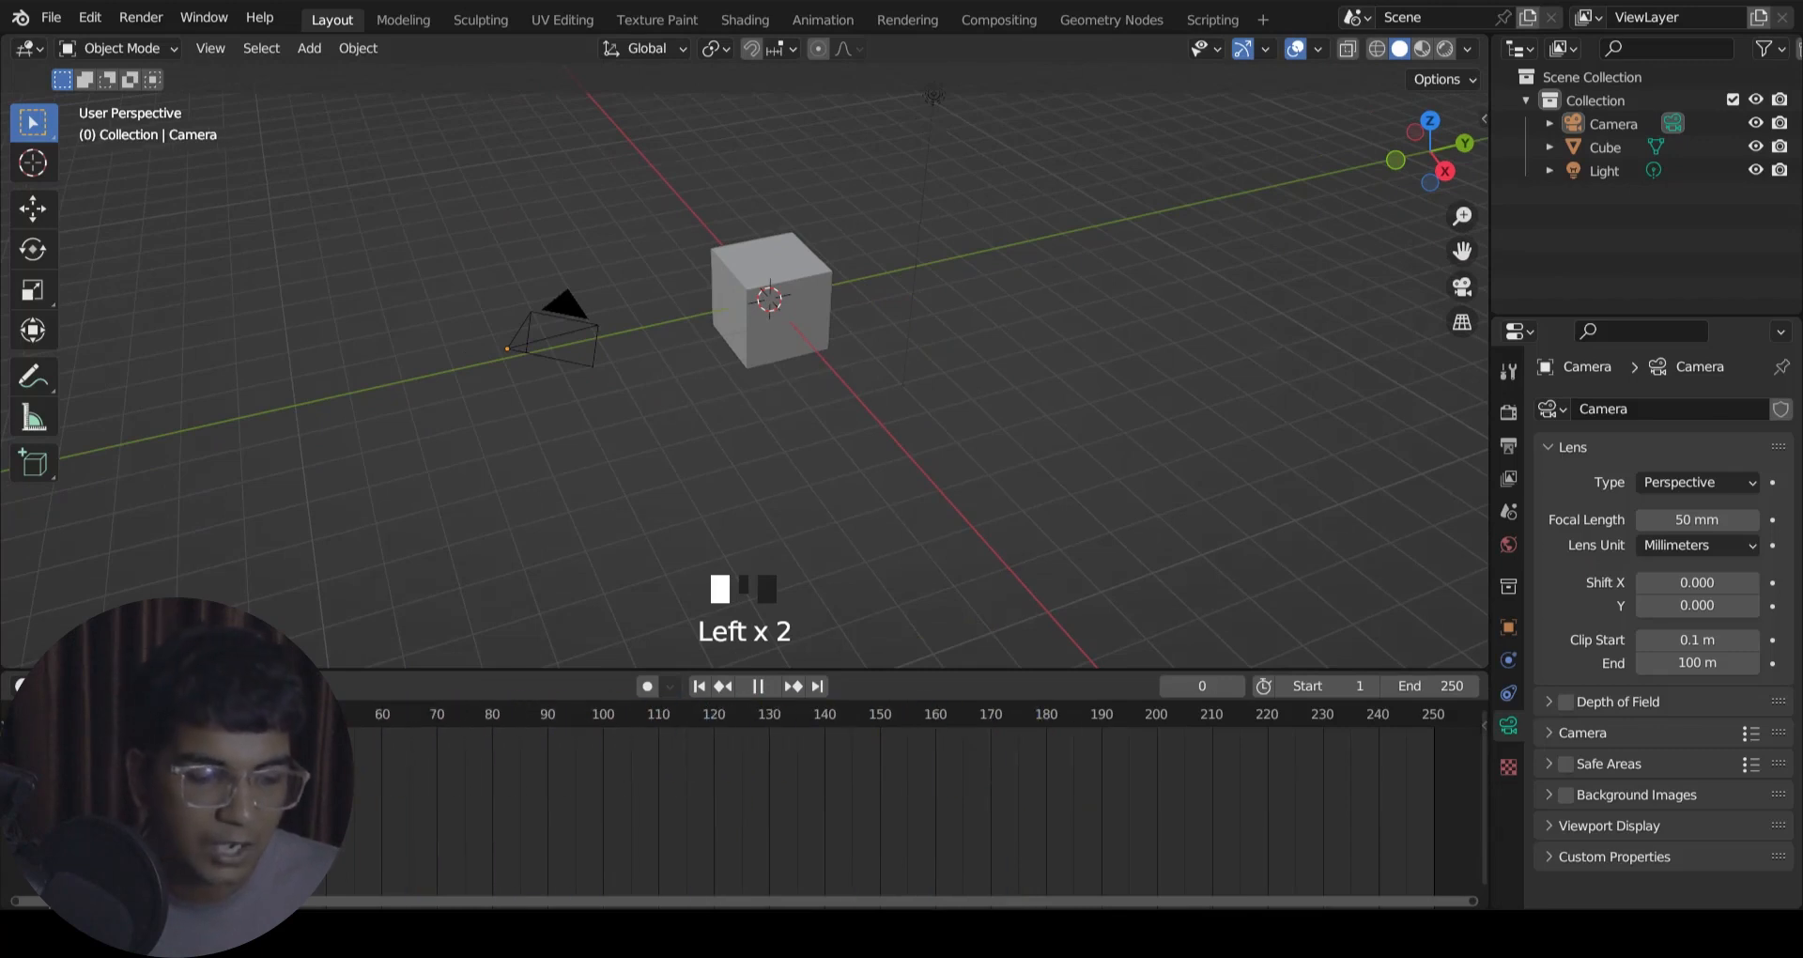
click(701, 689)
Step: Select the cube, try rotating it about the global Y axis with the Rotate tool, and undo the rotation
shift+middle_drag(746, 500, 805, 357)
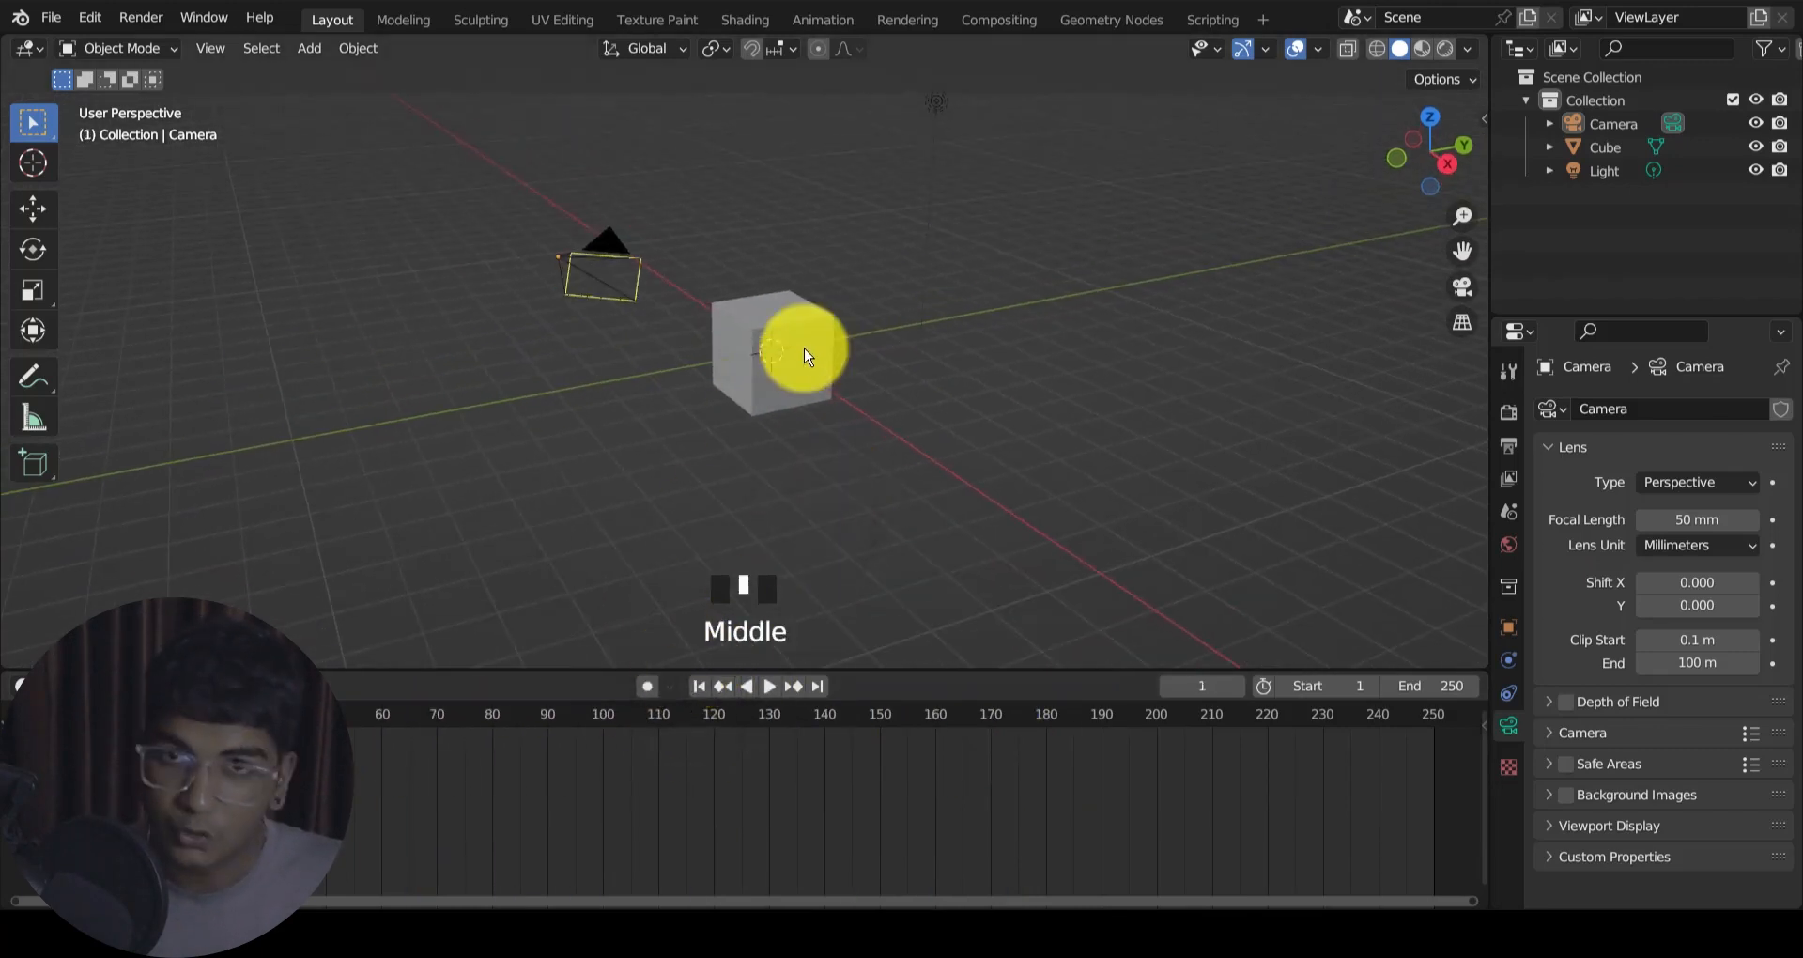
click(804, 356)
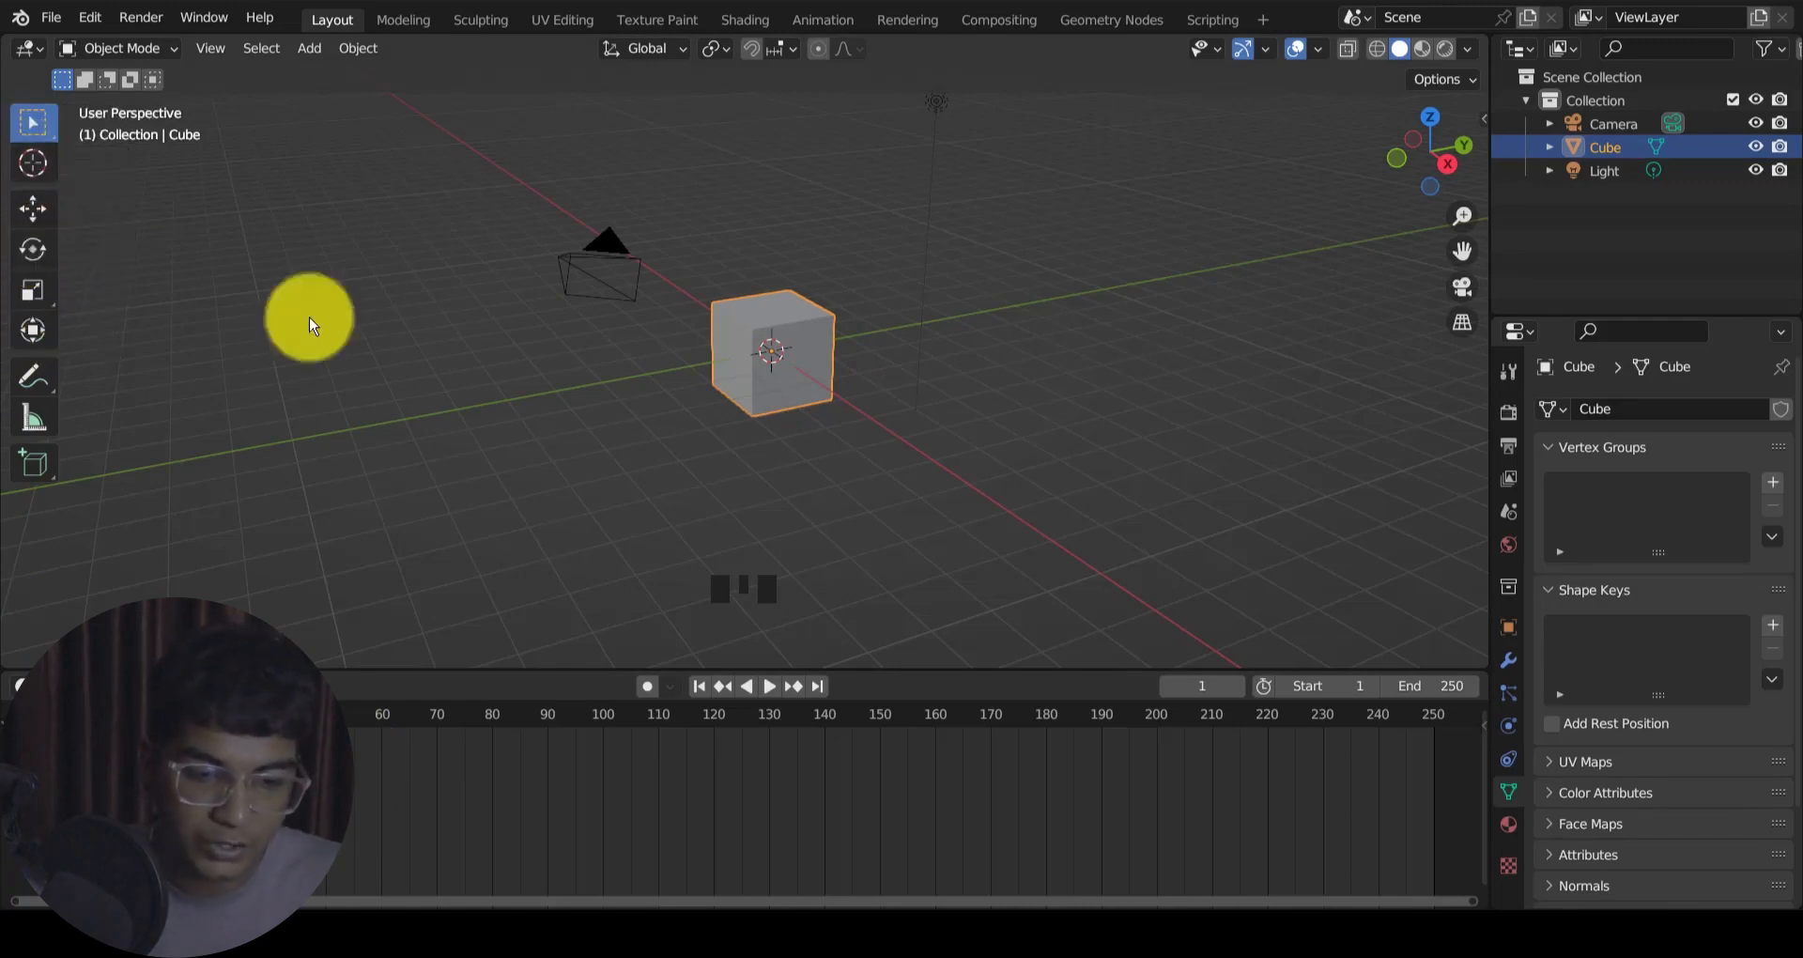
click(39, 247)
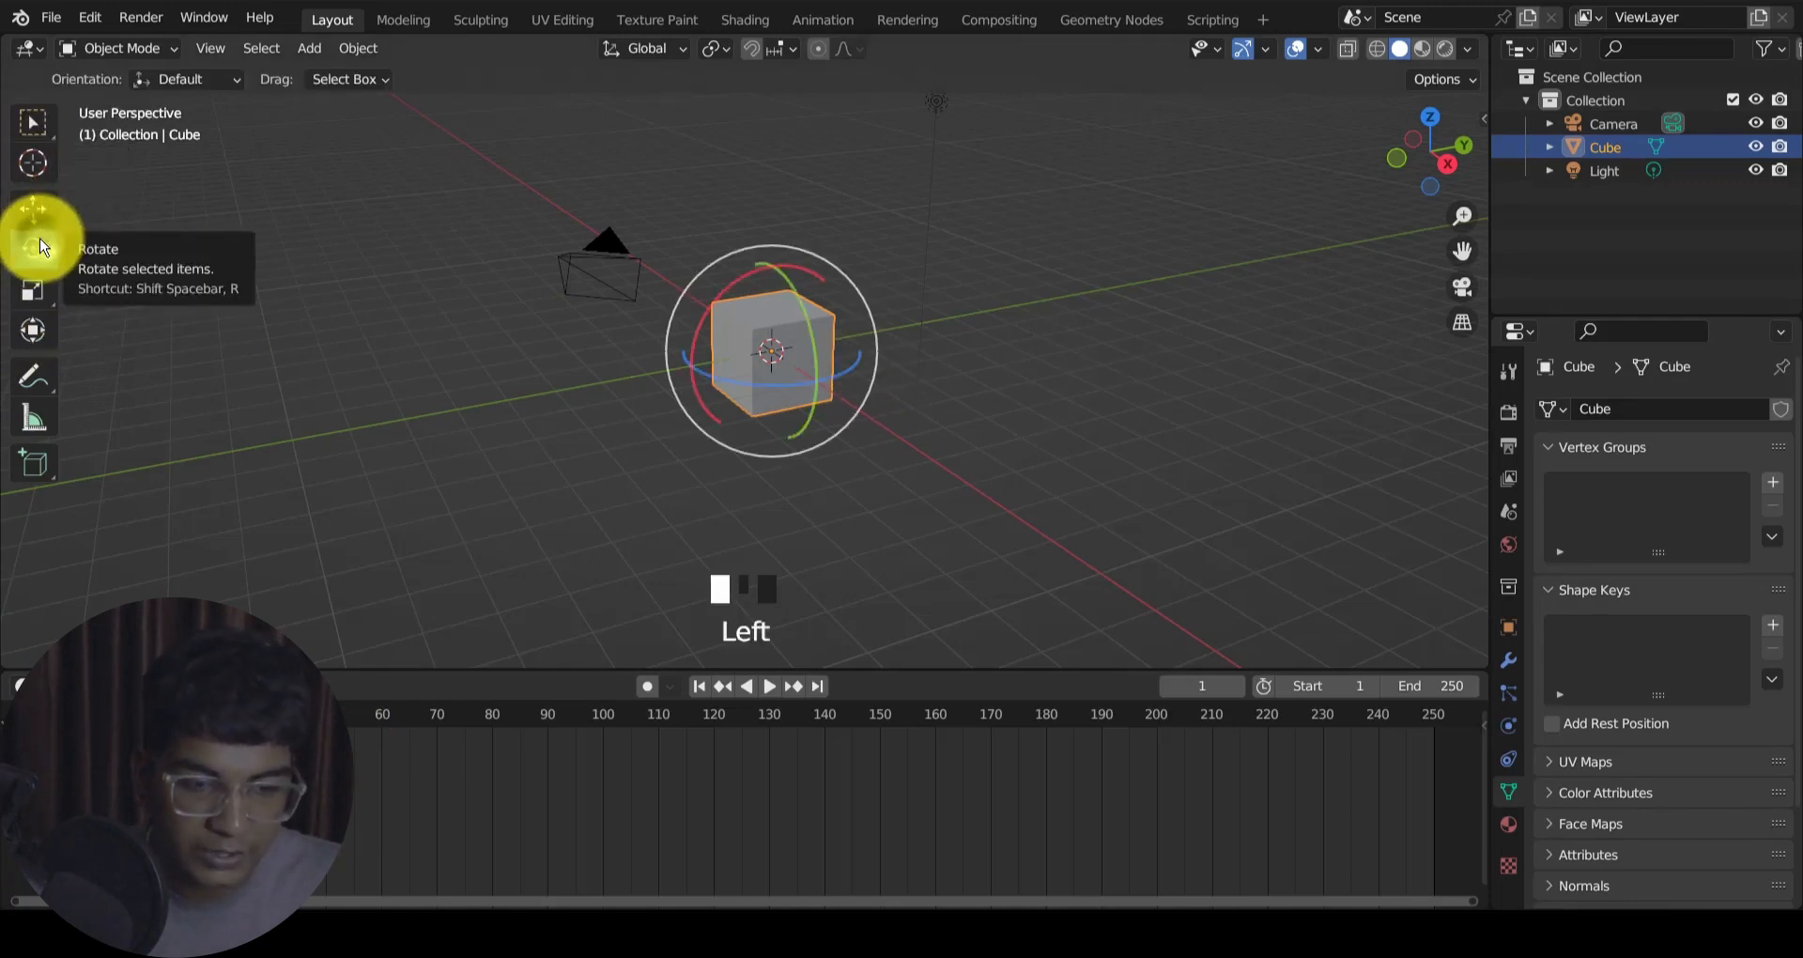
middle_drag(728, 370, 776, 350)
drag(789, 322, 778, 325)
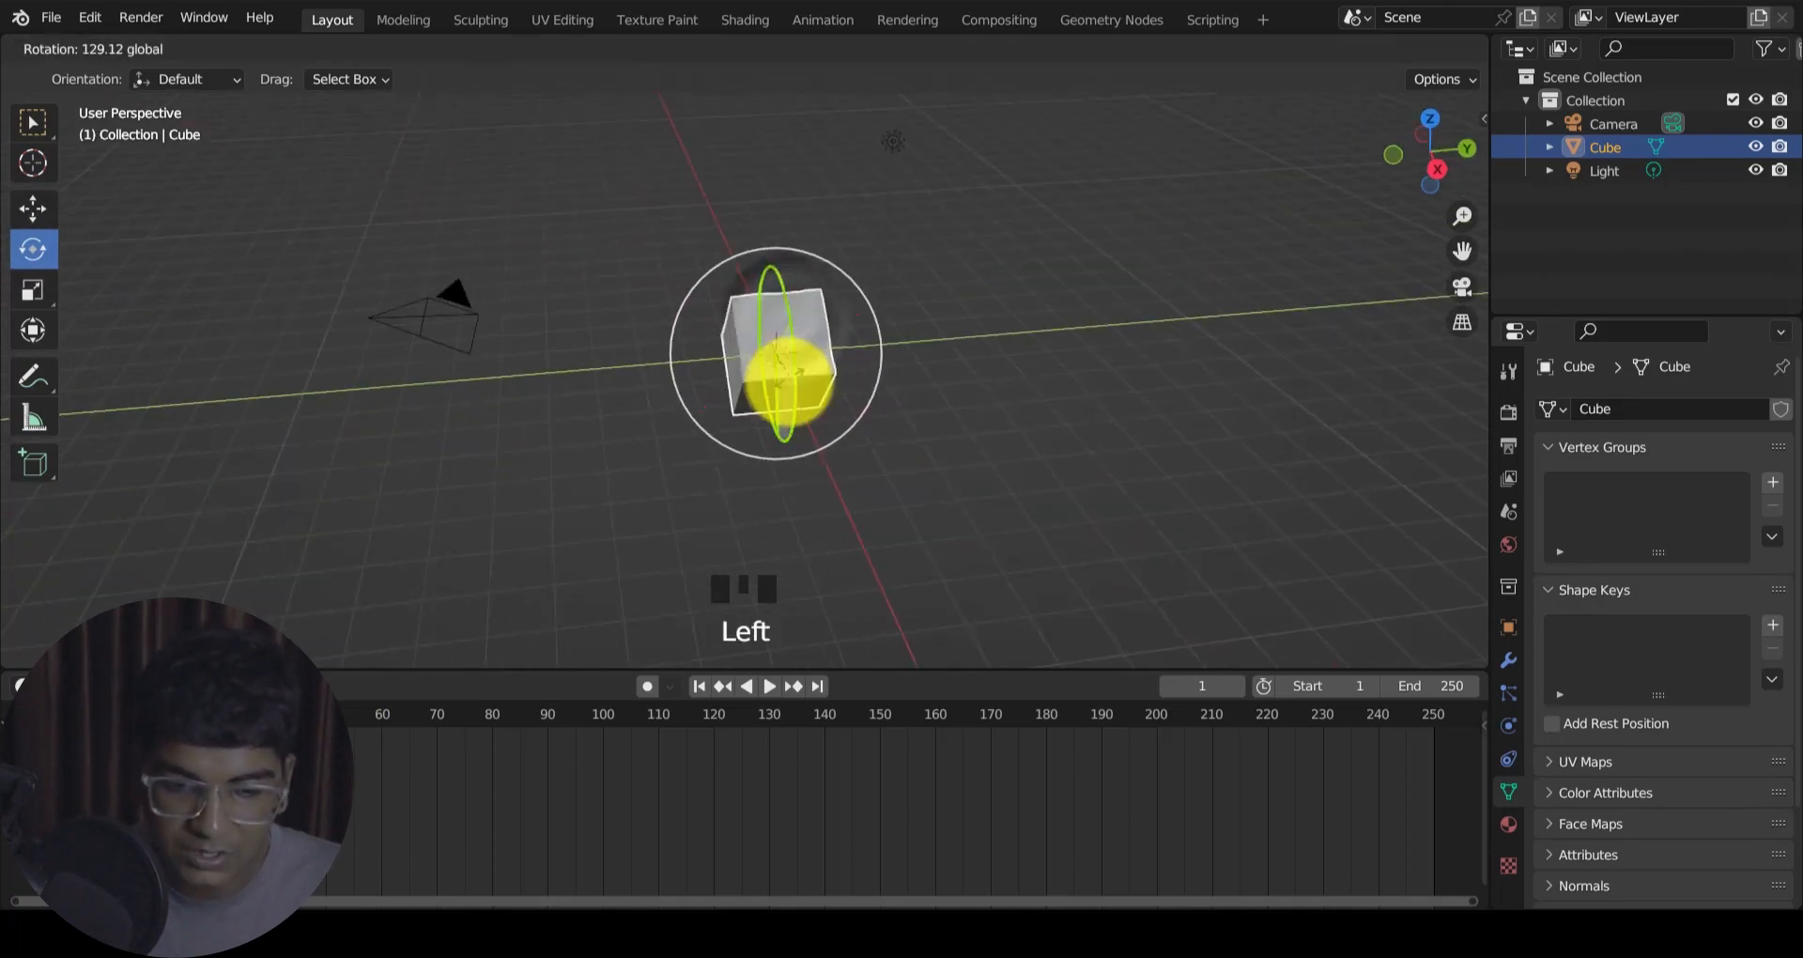
click(850, 182)
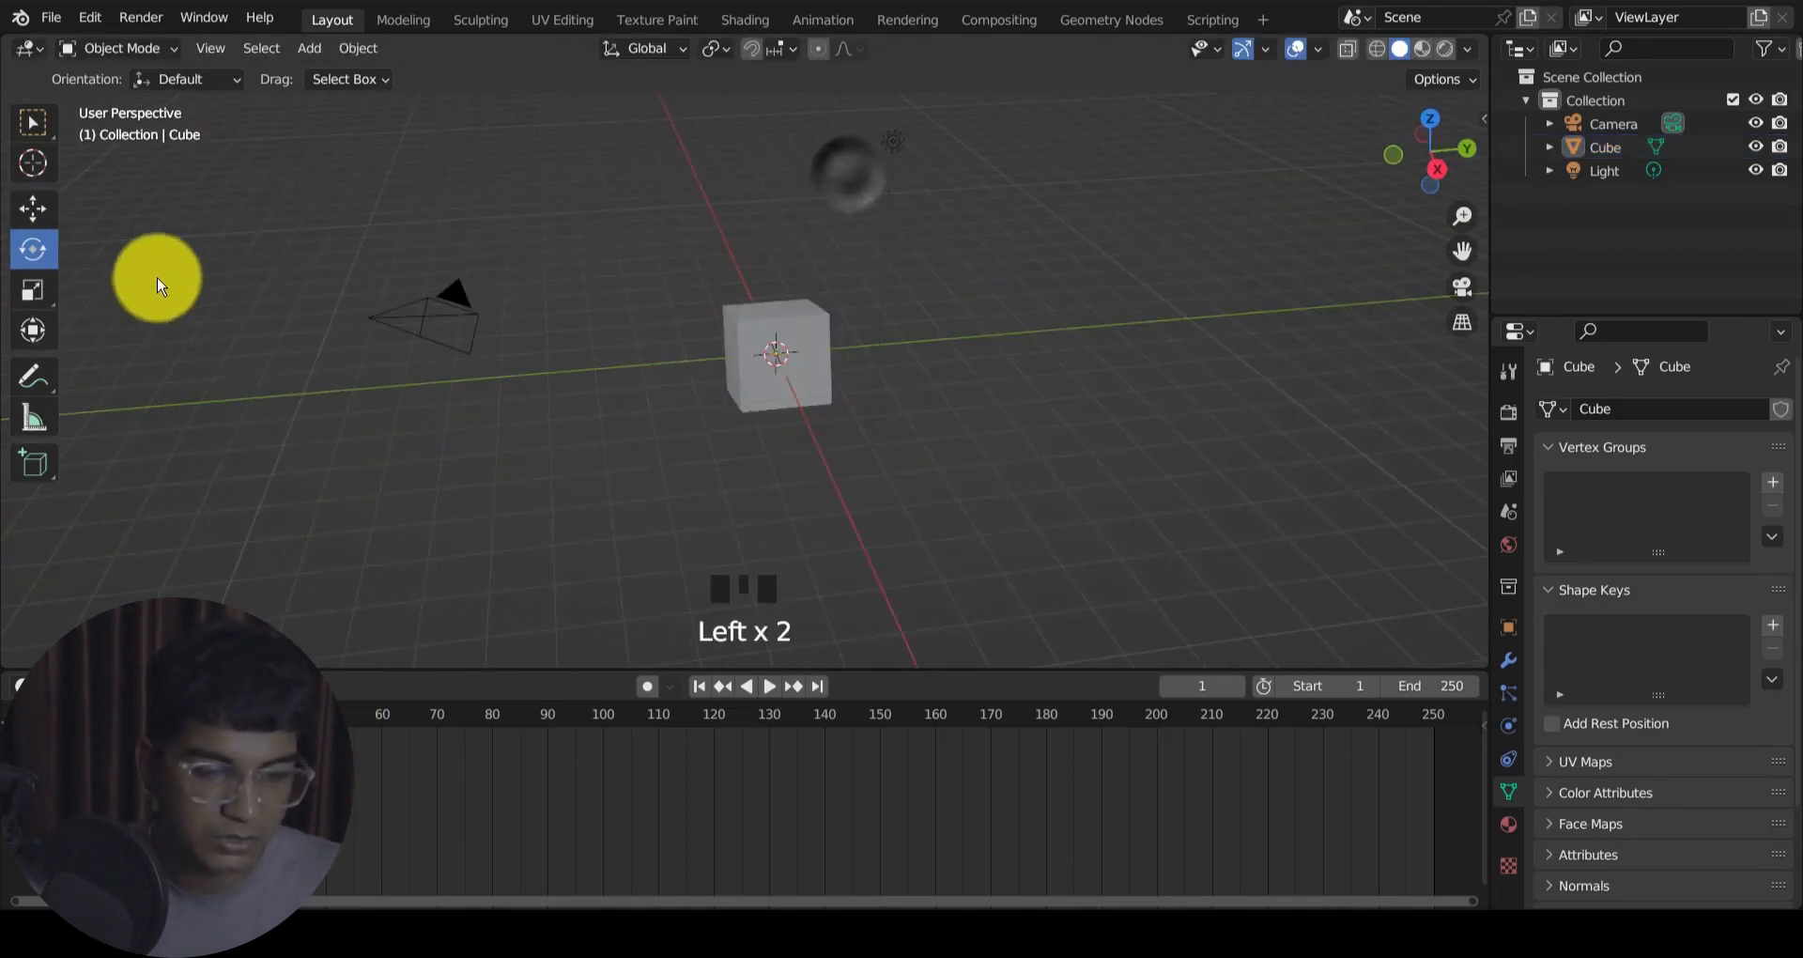
key(ctrl+z)
key(ctrl+z)
Step: Reselect the cube, return to the Select Box tool and clear the selection
click(1141, 453)
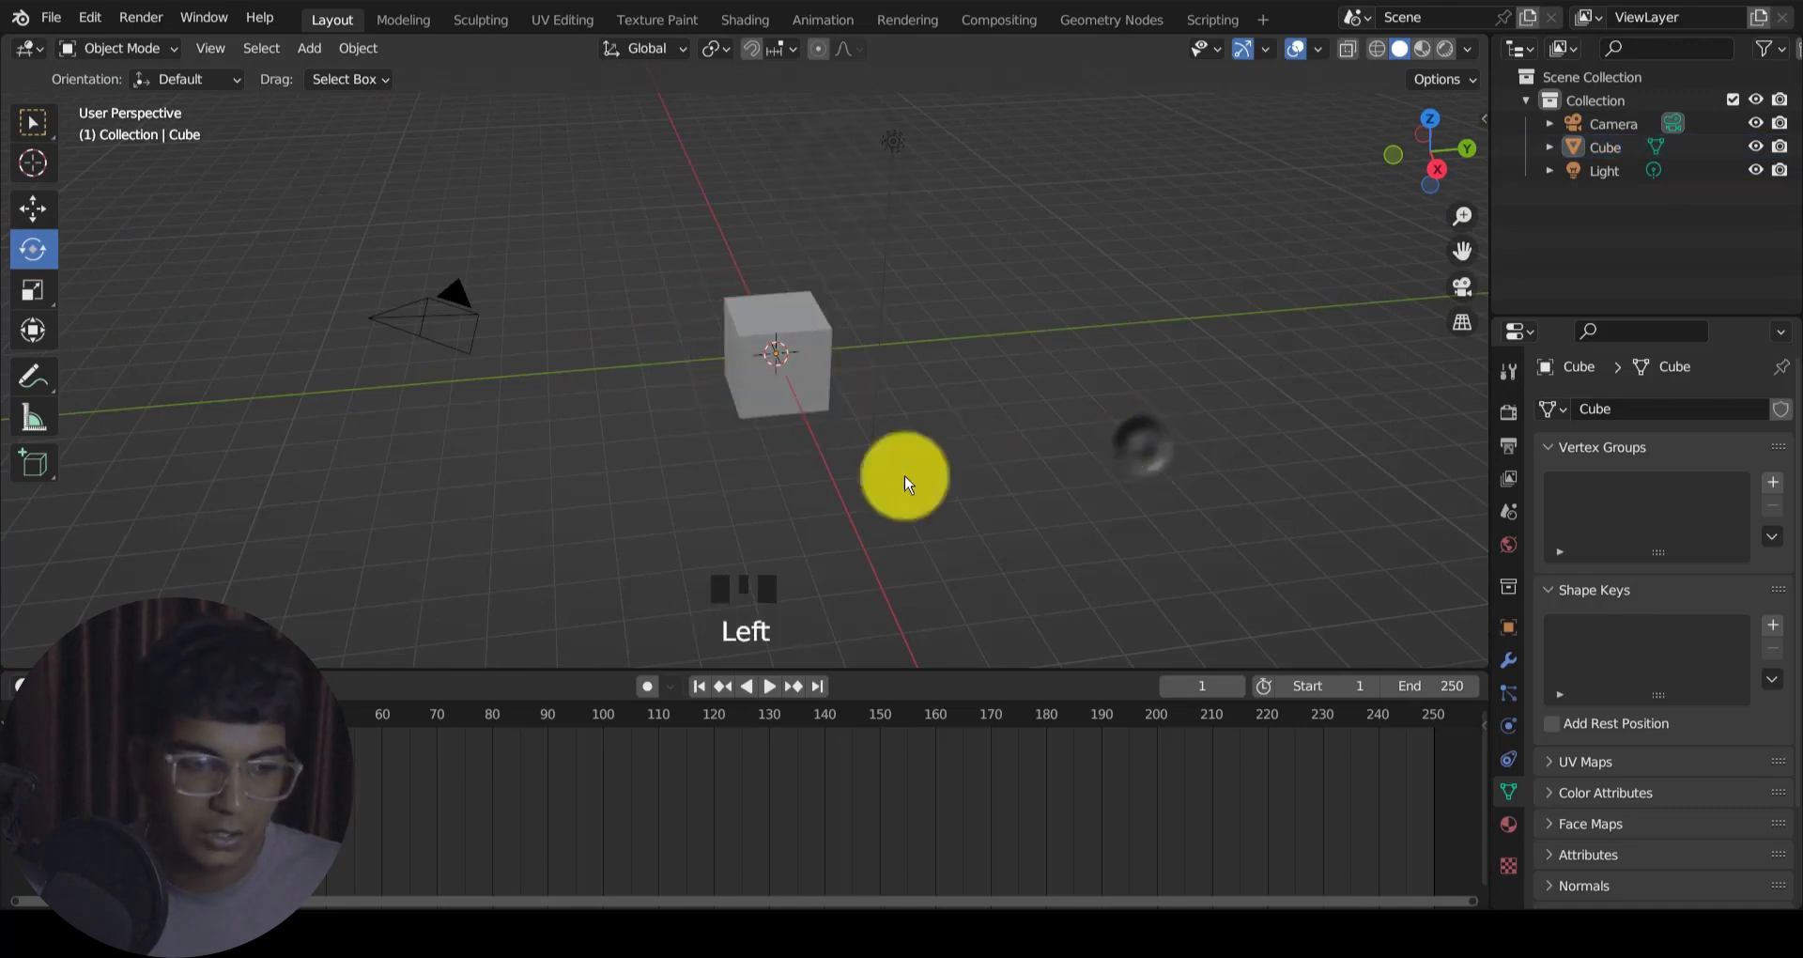
click(825, 344)
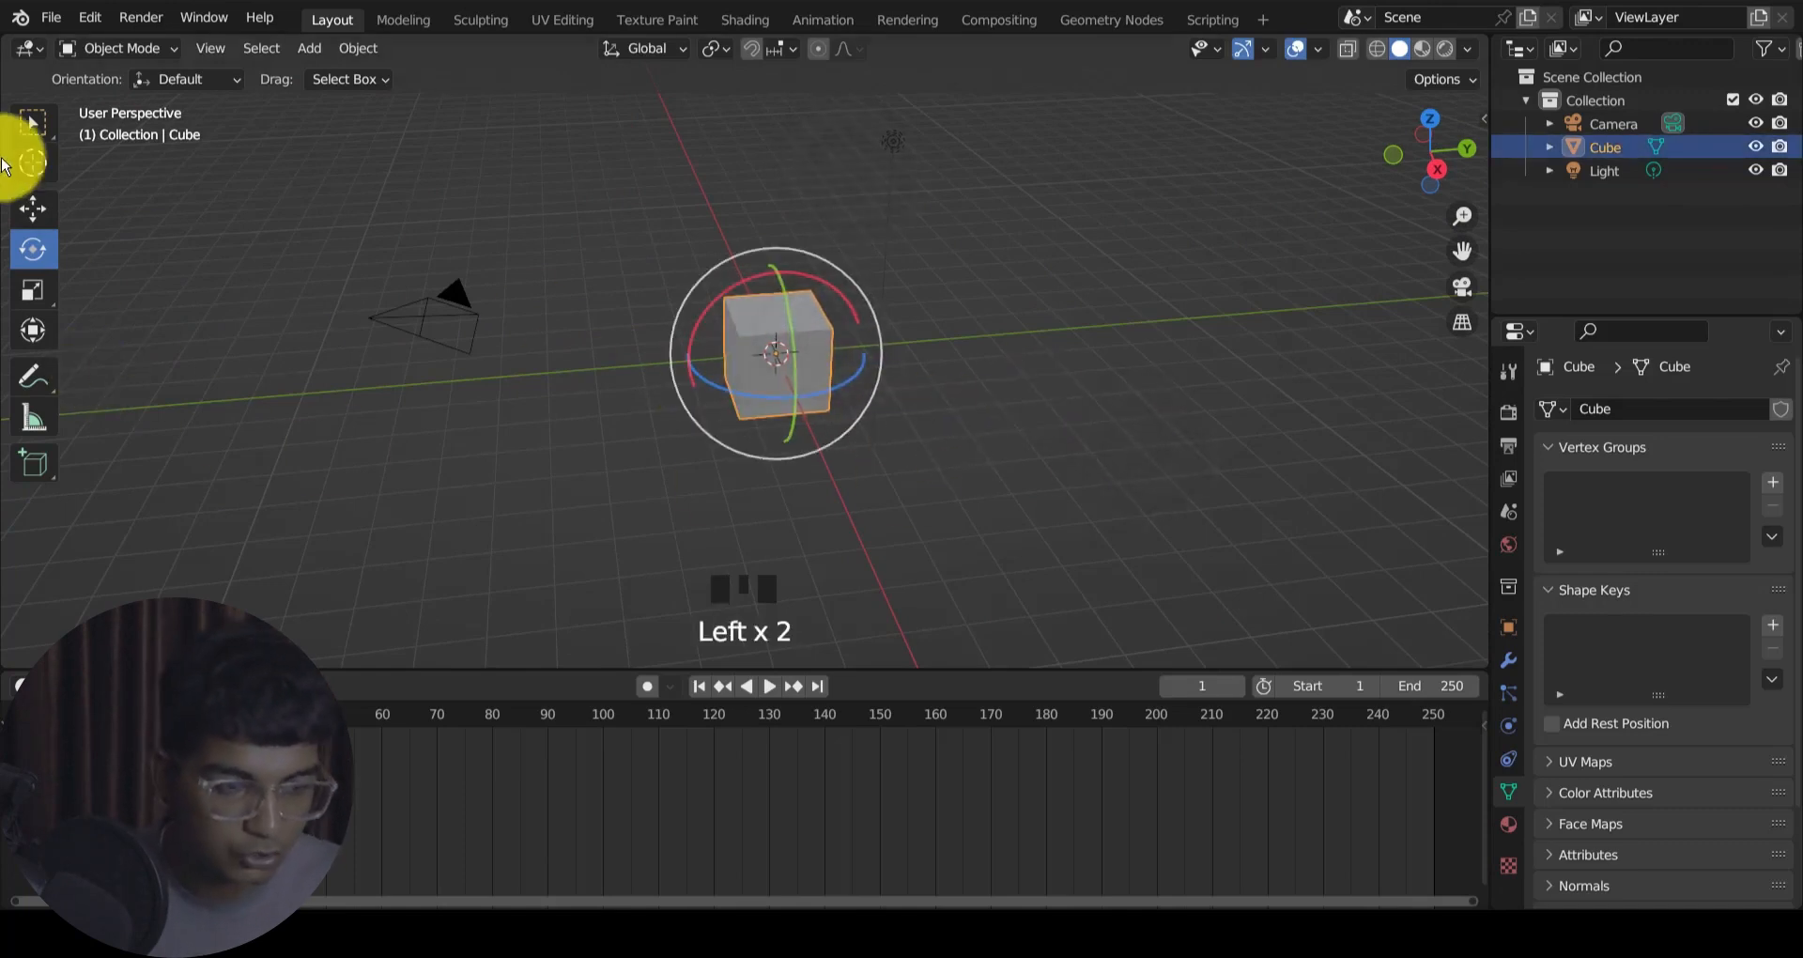
click(33, 123)
middle_drag(828, 430, 895, 442)
click(1054, 395)
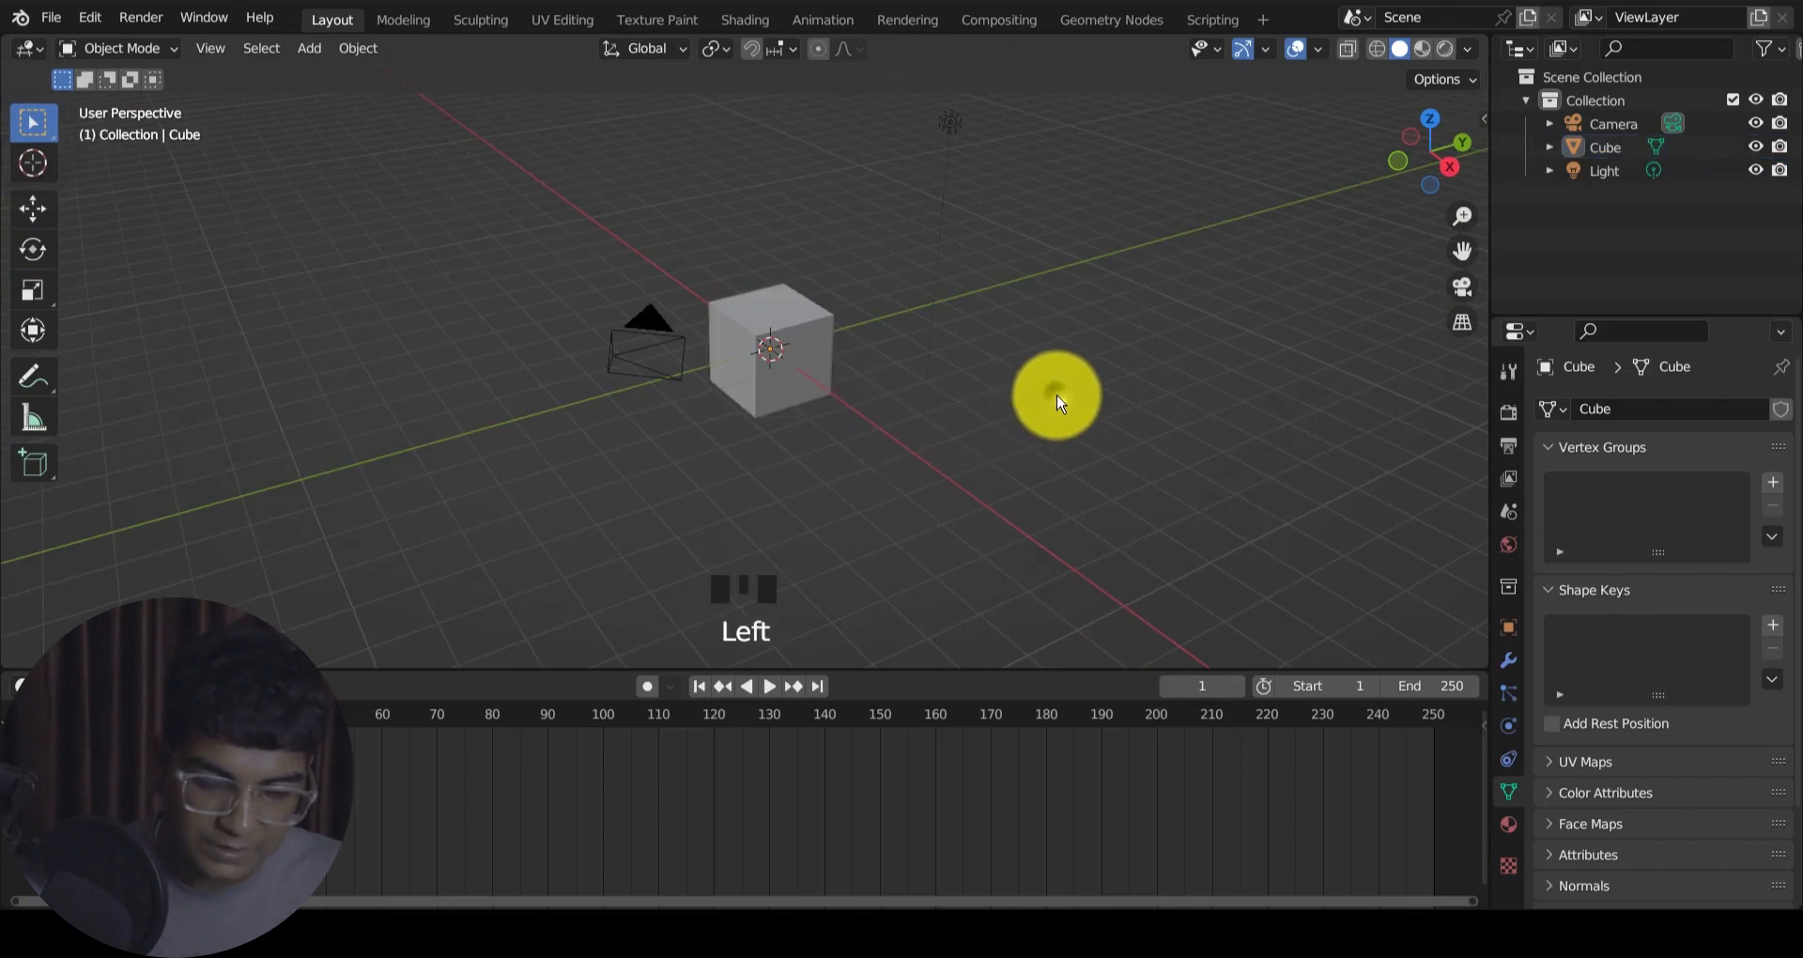
Step: Look at the Modeling, Sculpting and UV Editing workspaces in turn and return to the Layout workspace
scroll(1082, 432, down, 2)
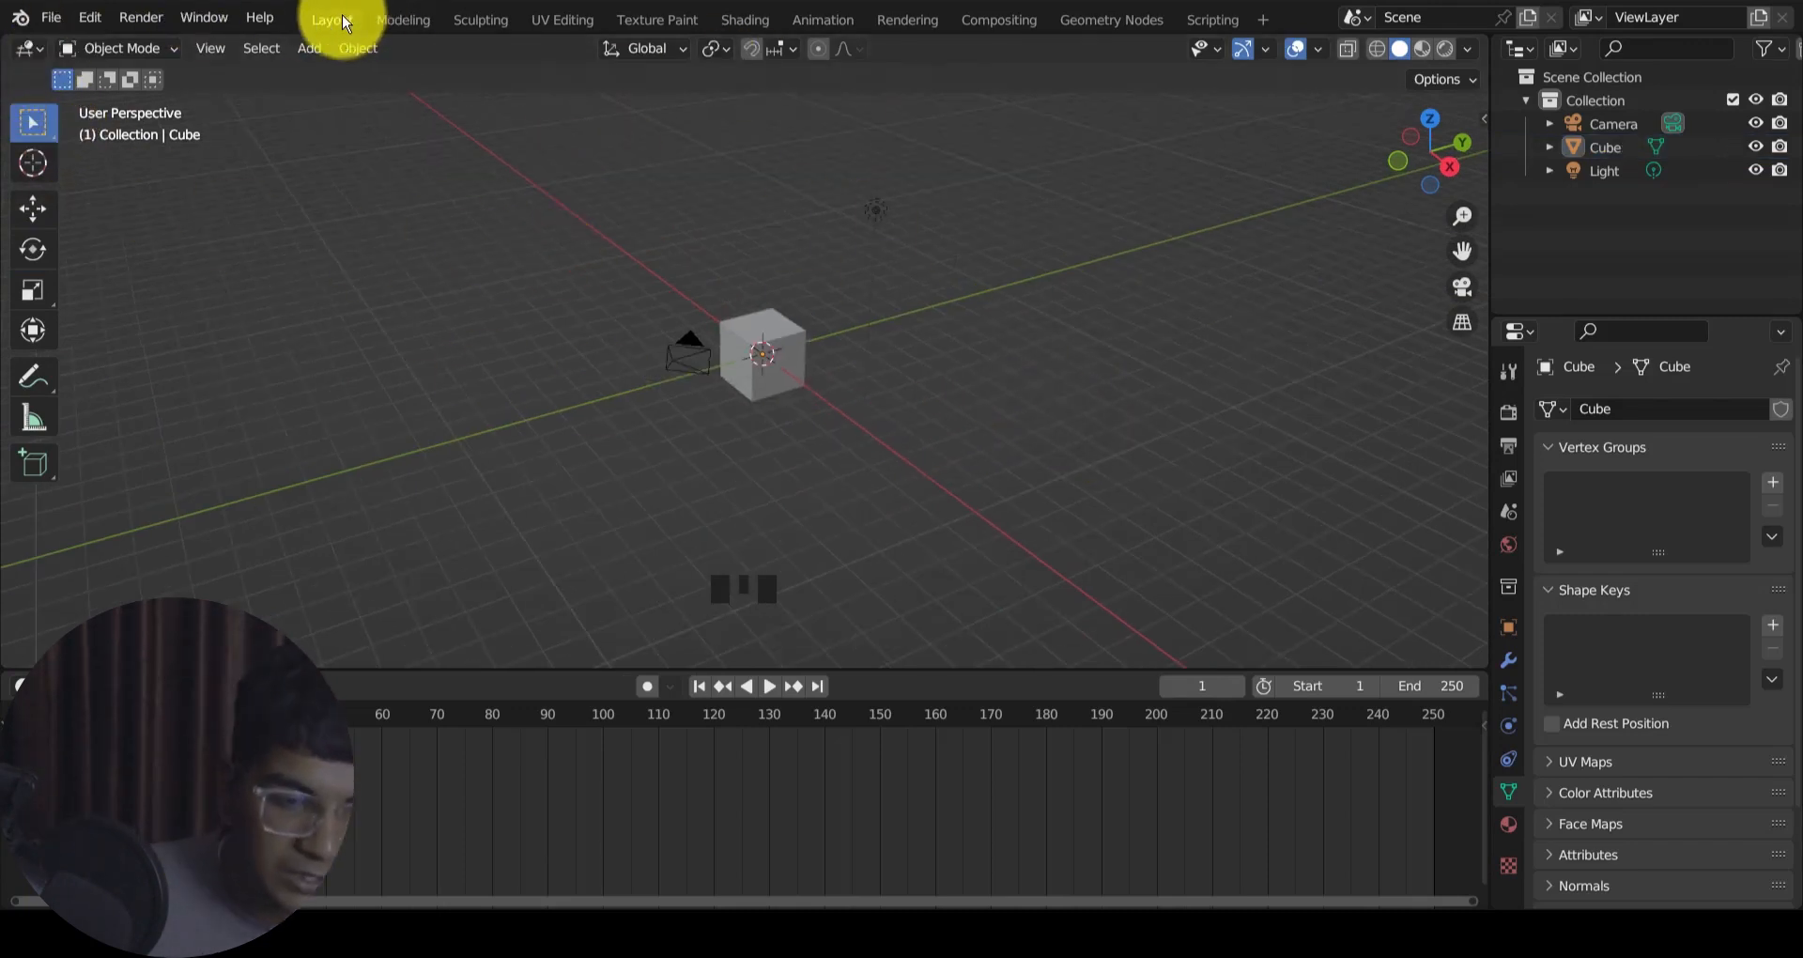
click(402, 20)
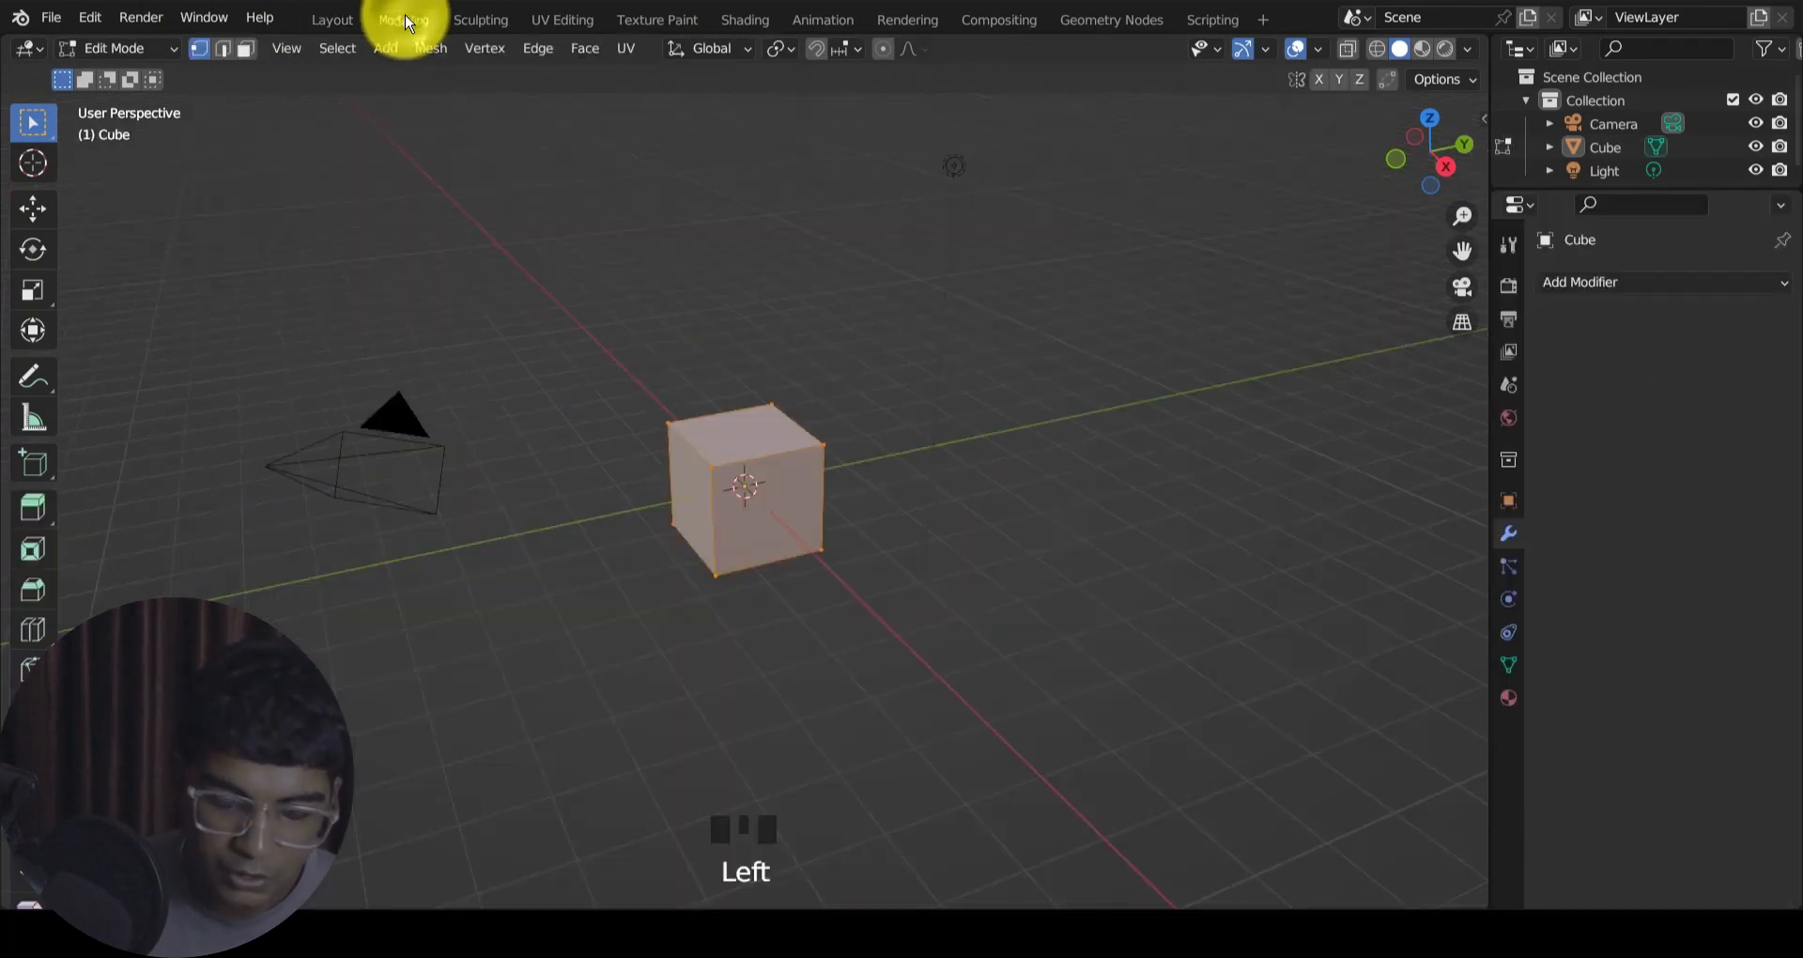
click(479, 20)
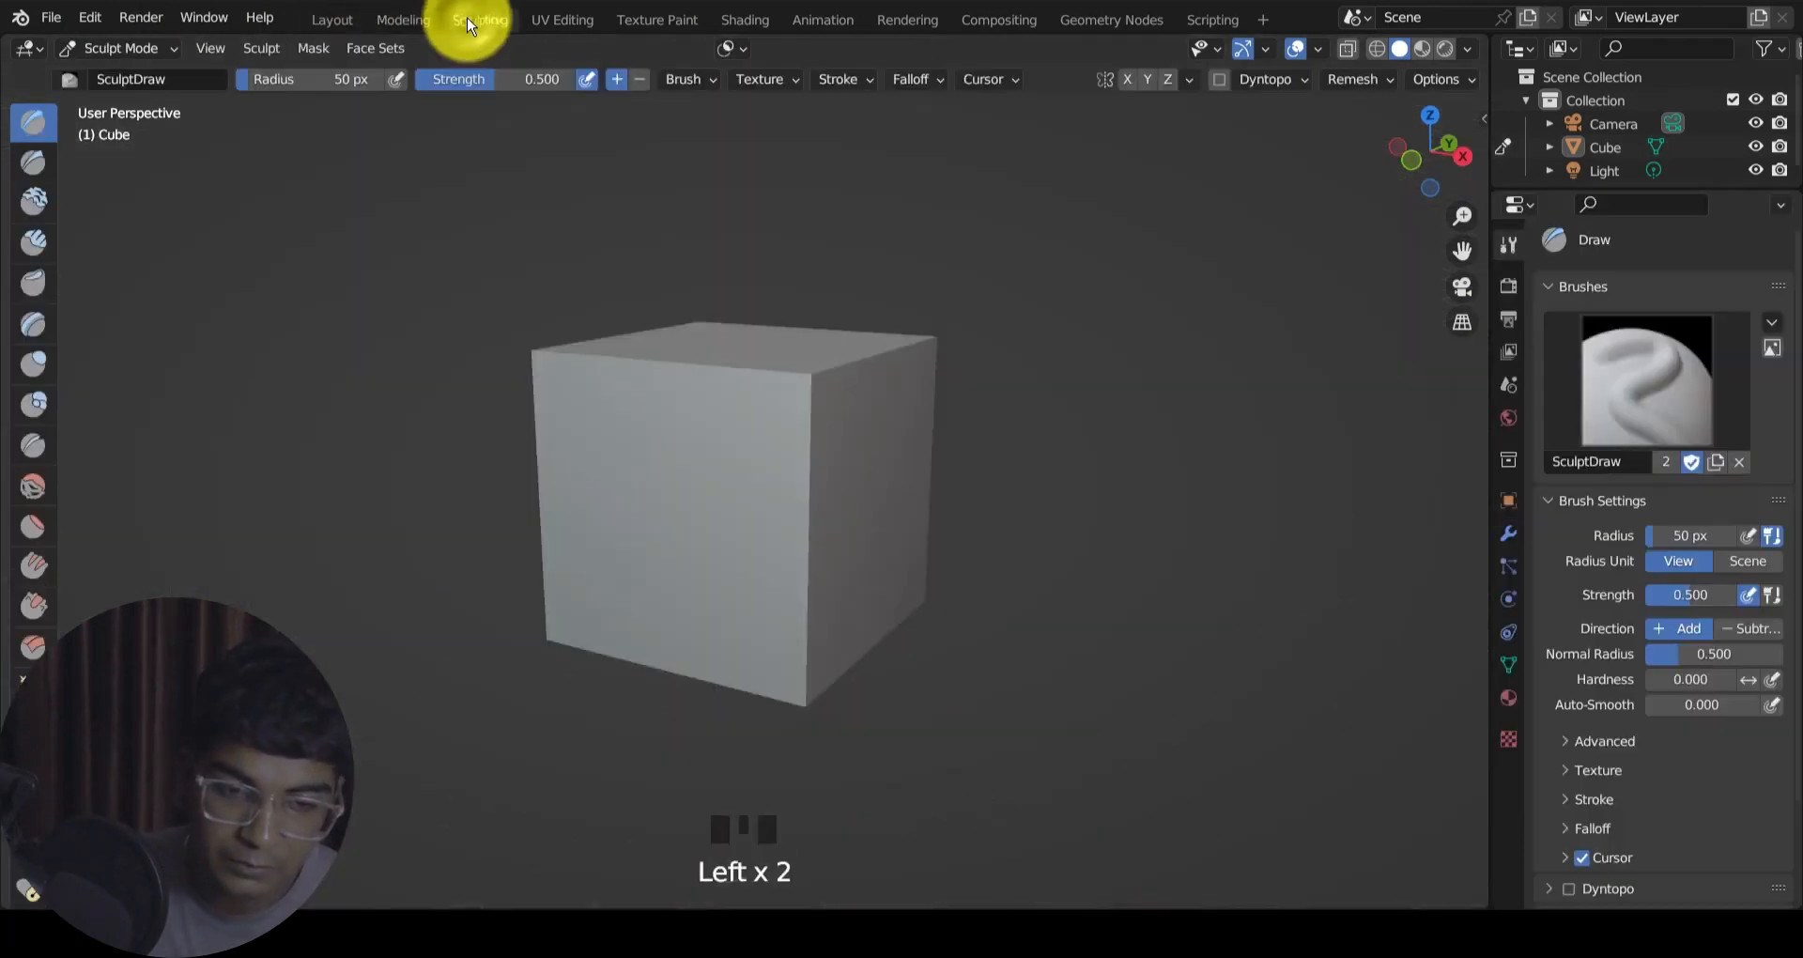
click(582, 20)
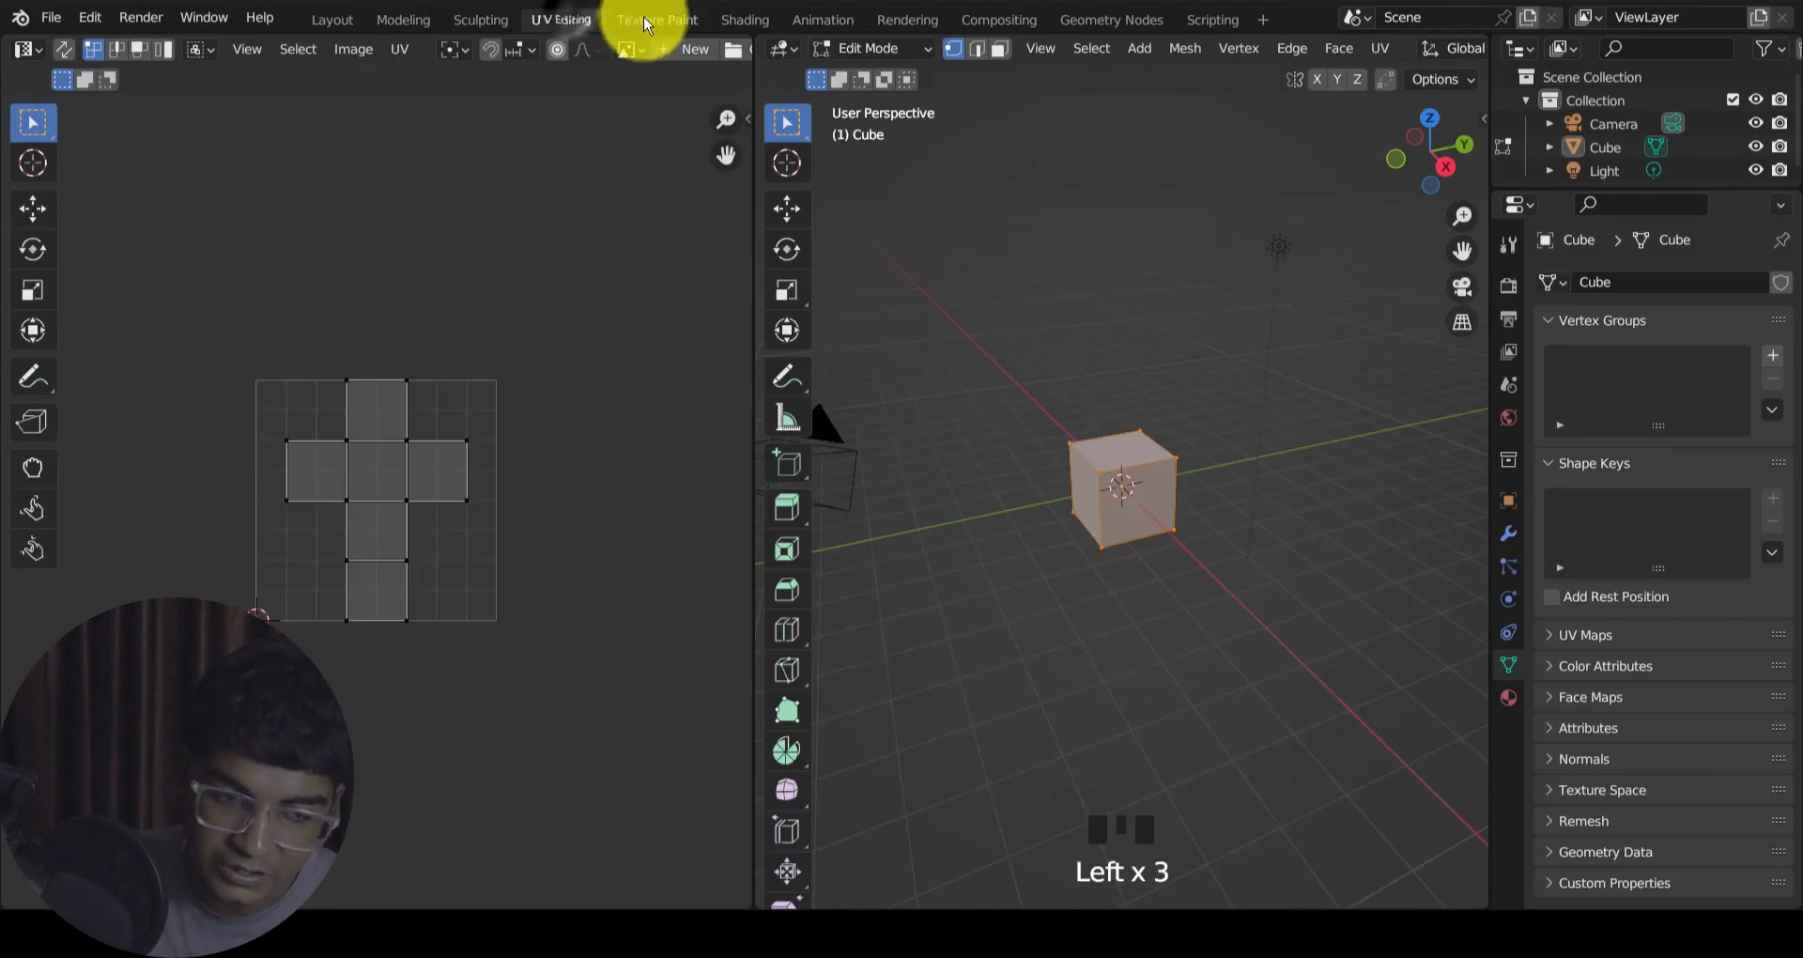
click(340, 20)
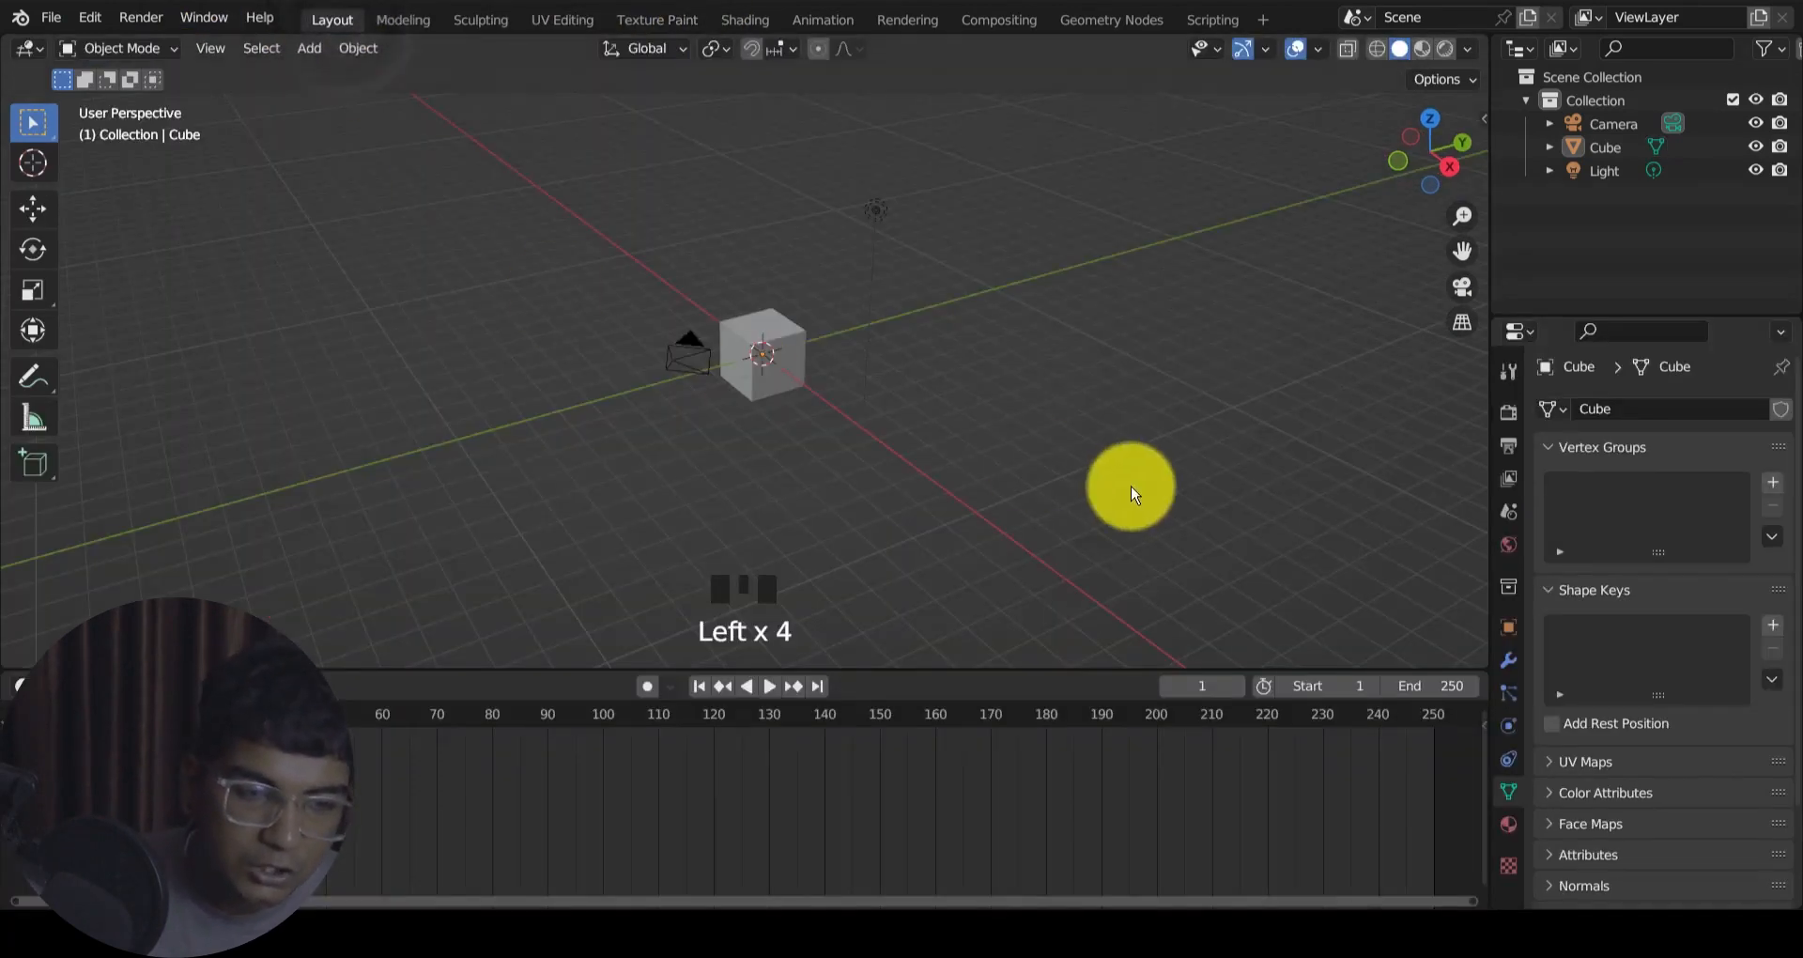
Step: With the cube selected, look through the available interaction modes without changing the mode, and deselect the cube
scroll(721, 431, up, 5)
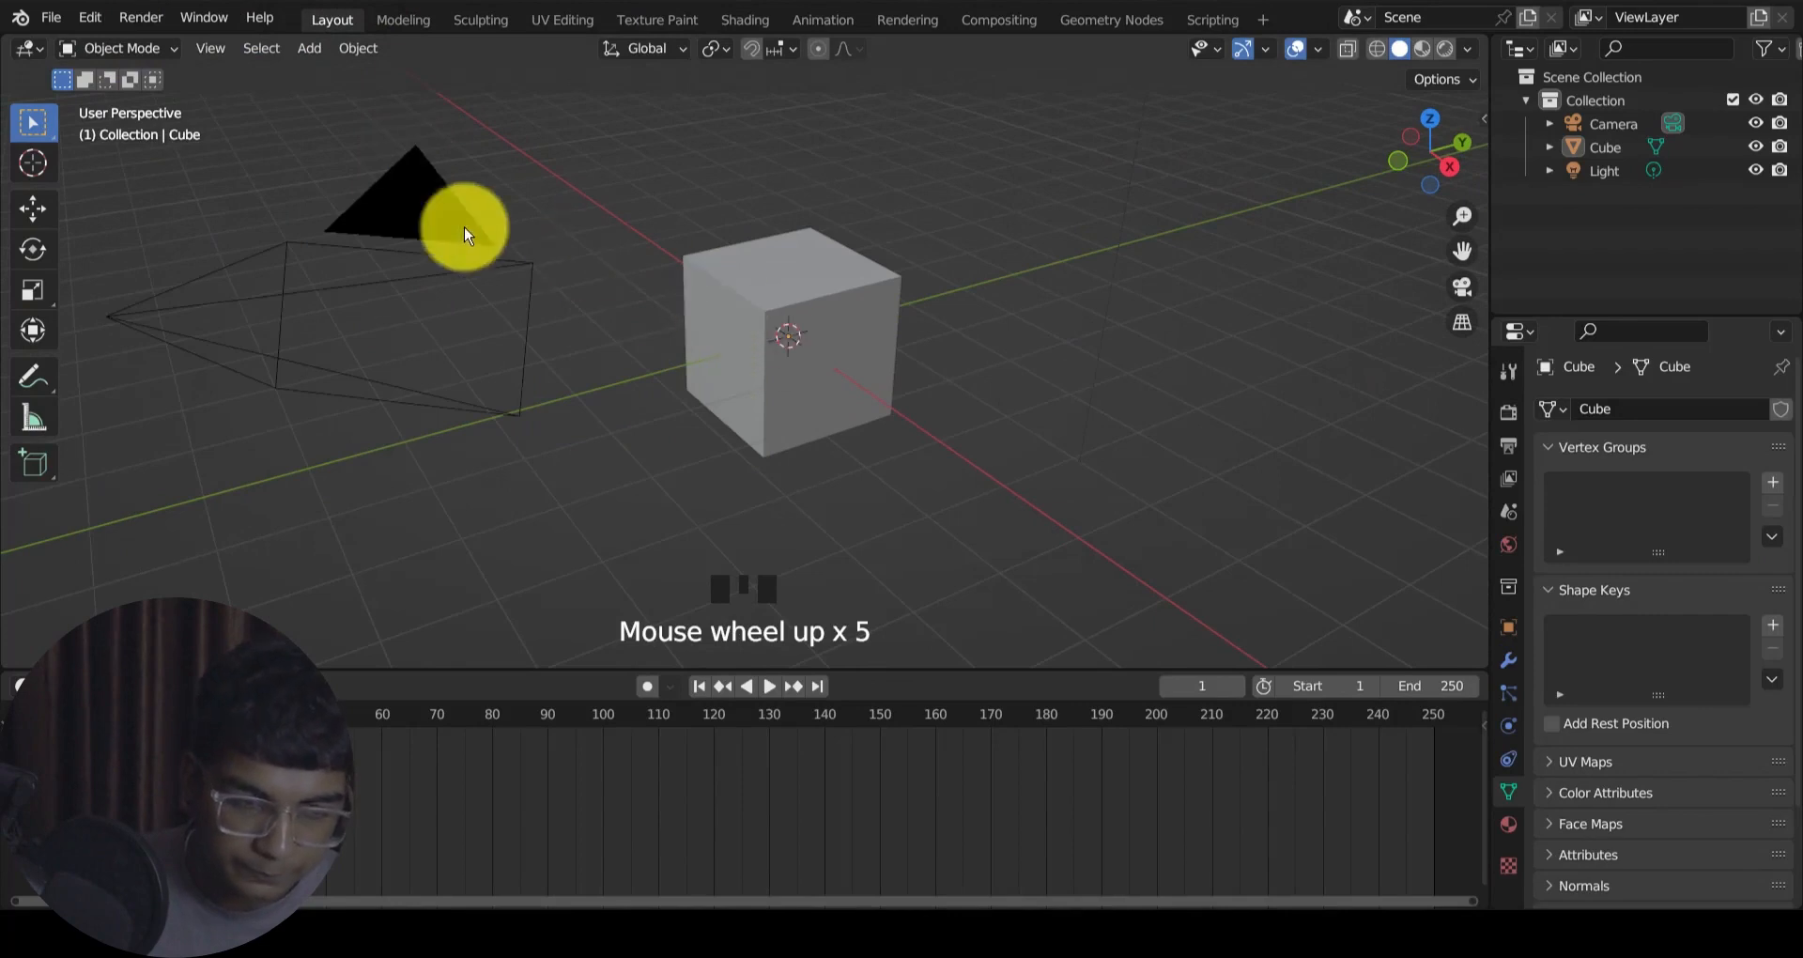
click(879, 300)
click(141, 49)
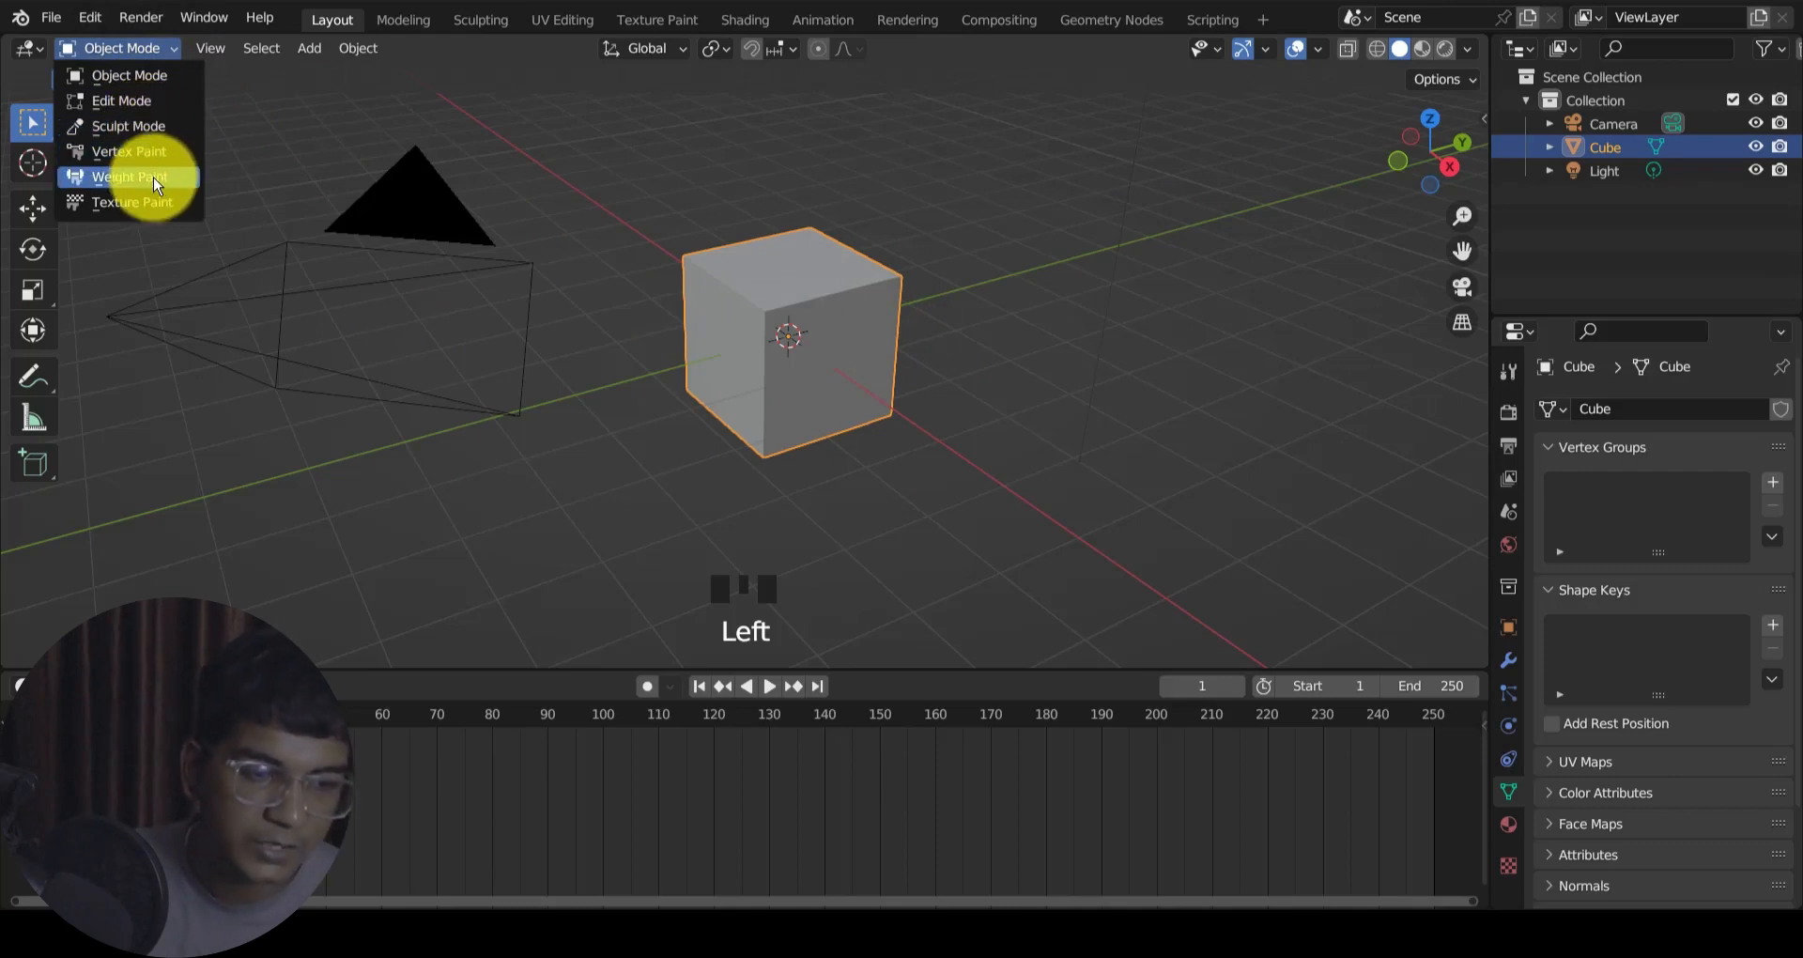
double_click(1042, 258)
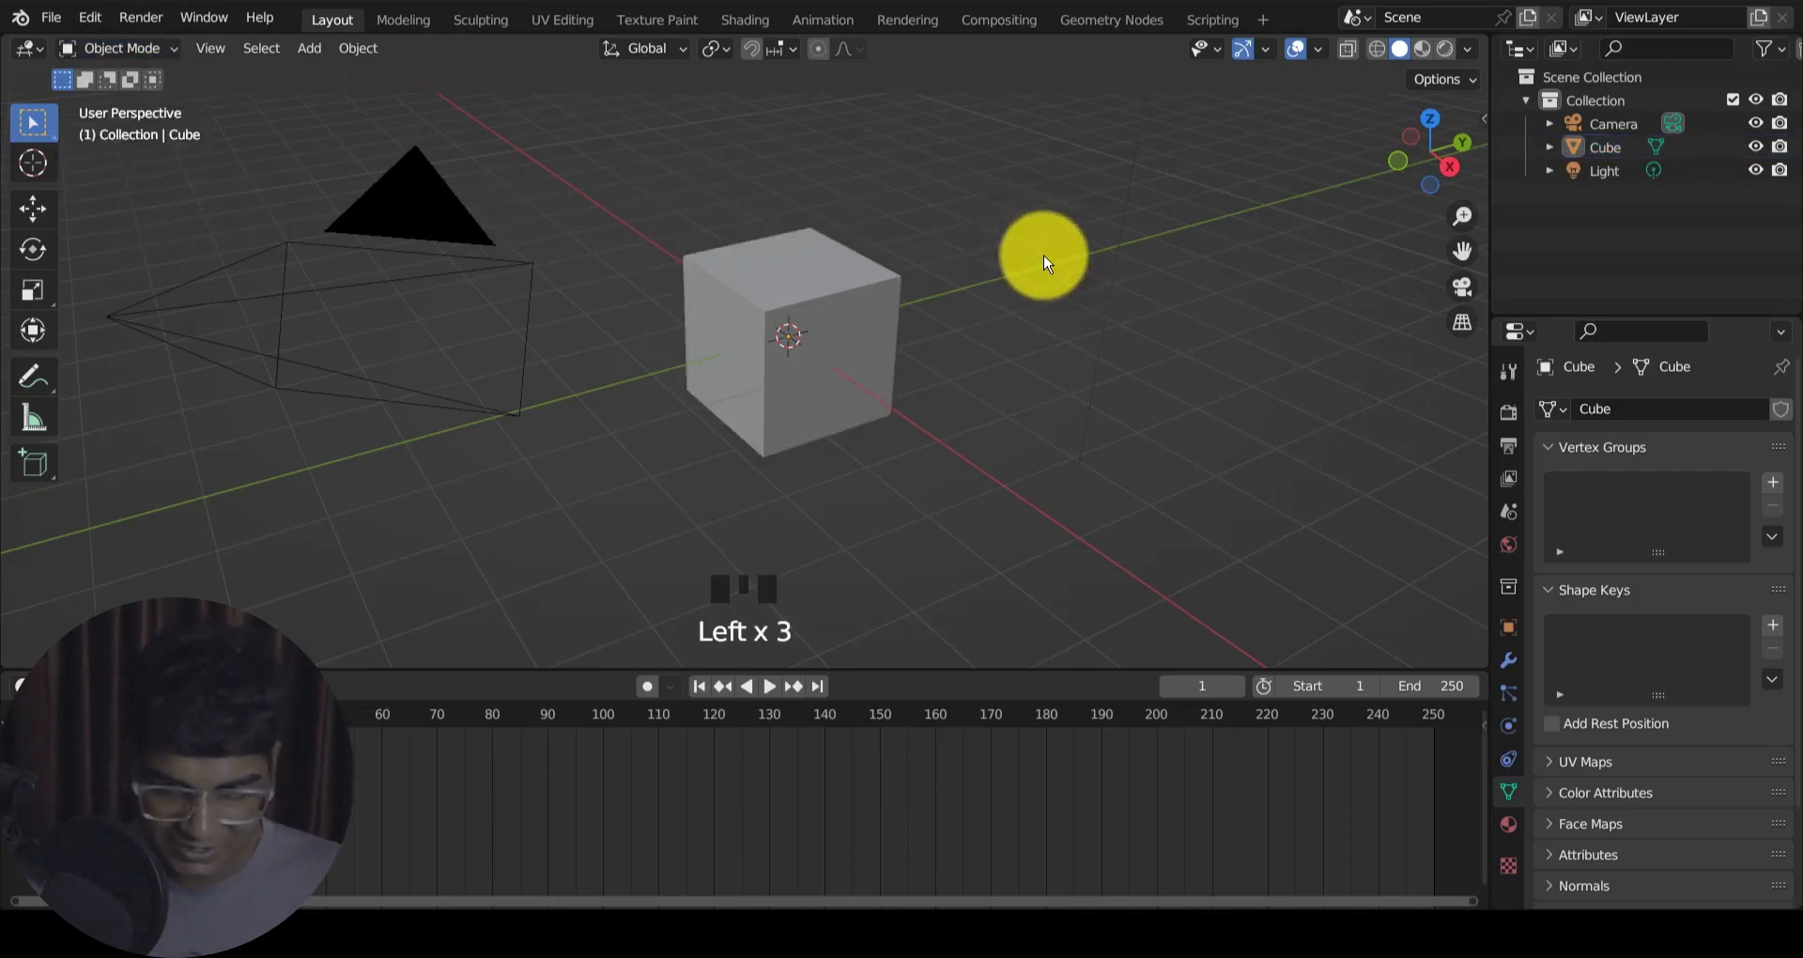
scroll(967, 451, down, 3)
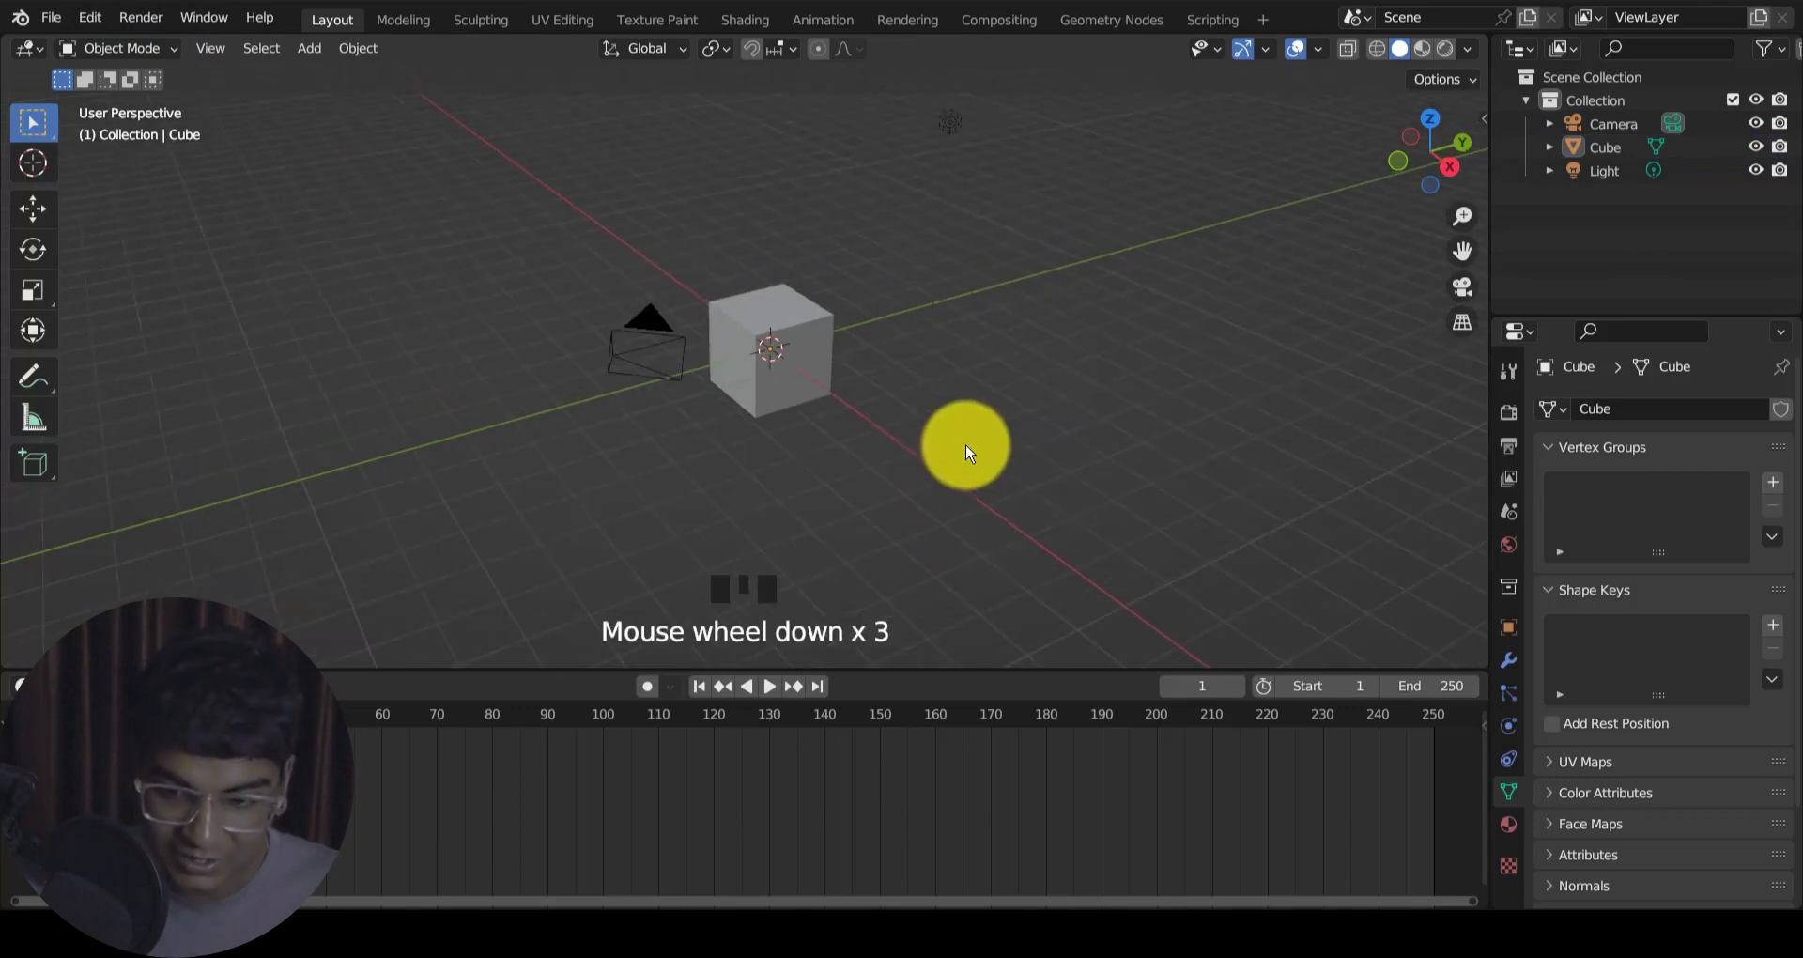
scroll(967, 453, up, 2)
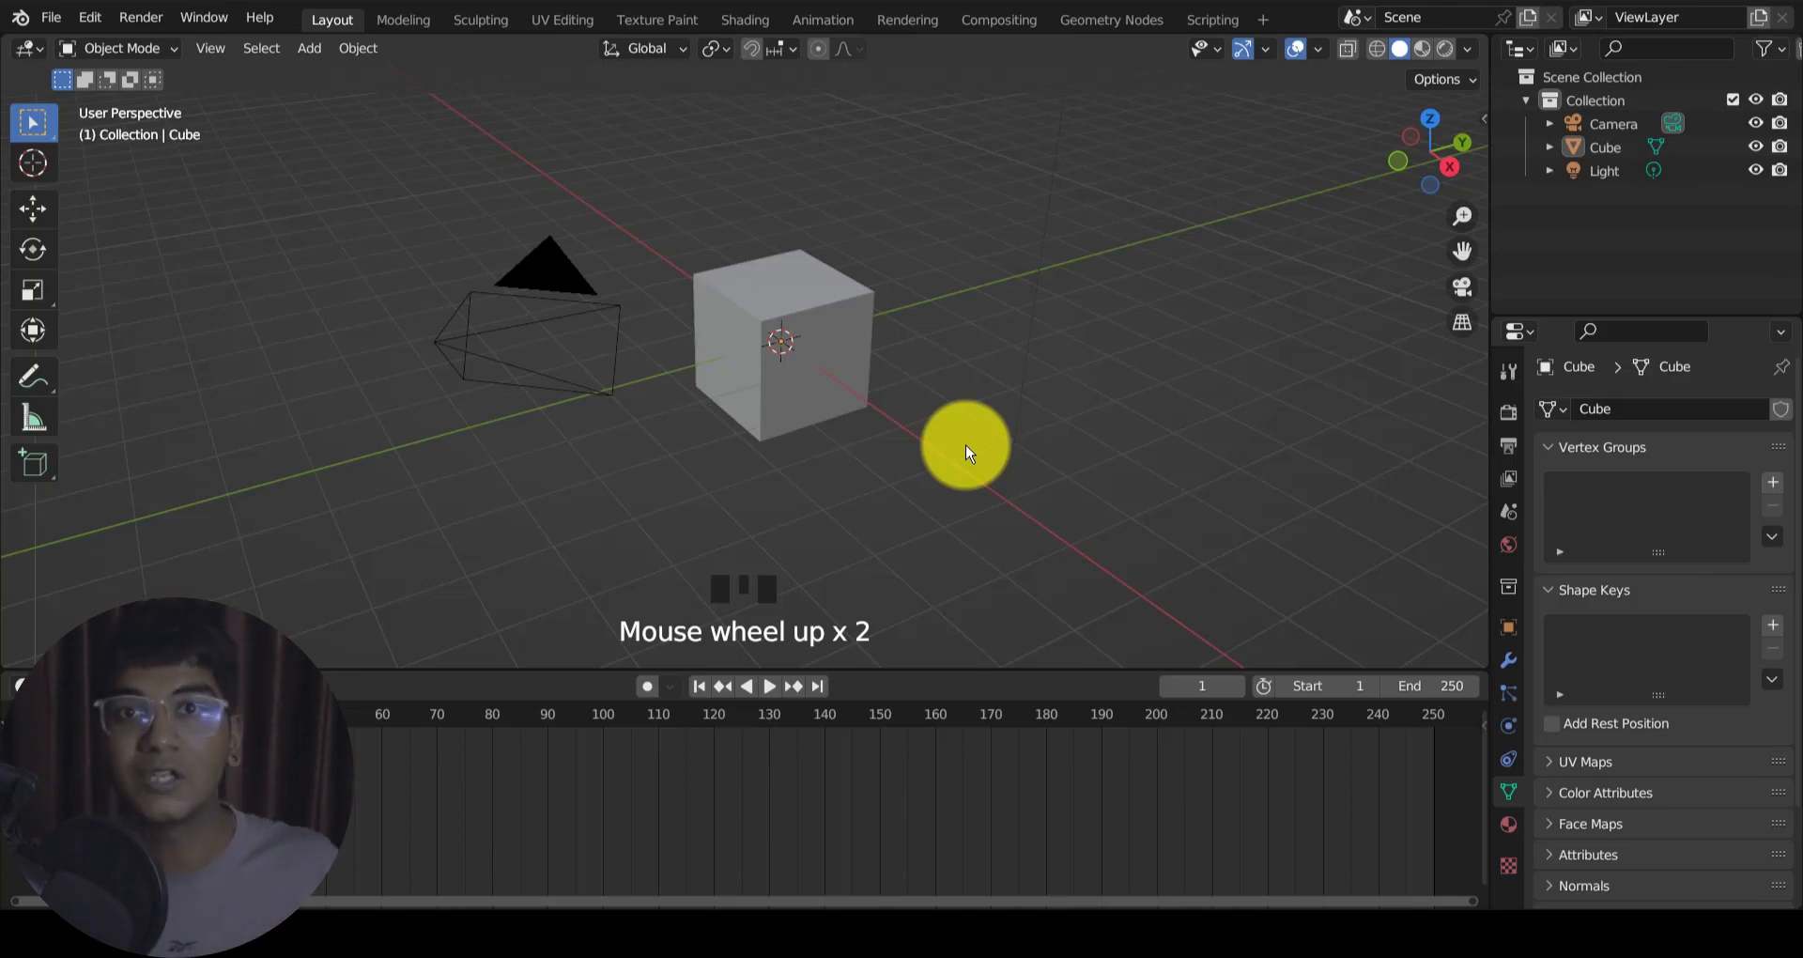
scroll(921, 419, down, 3)
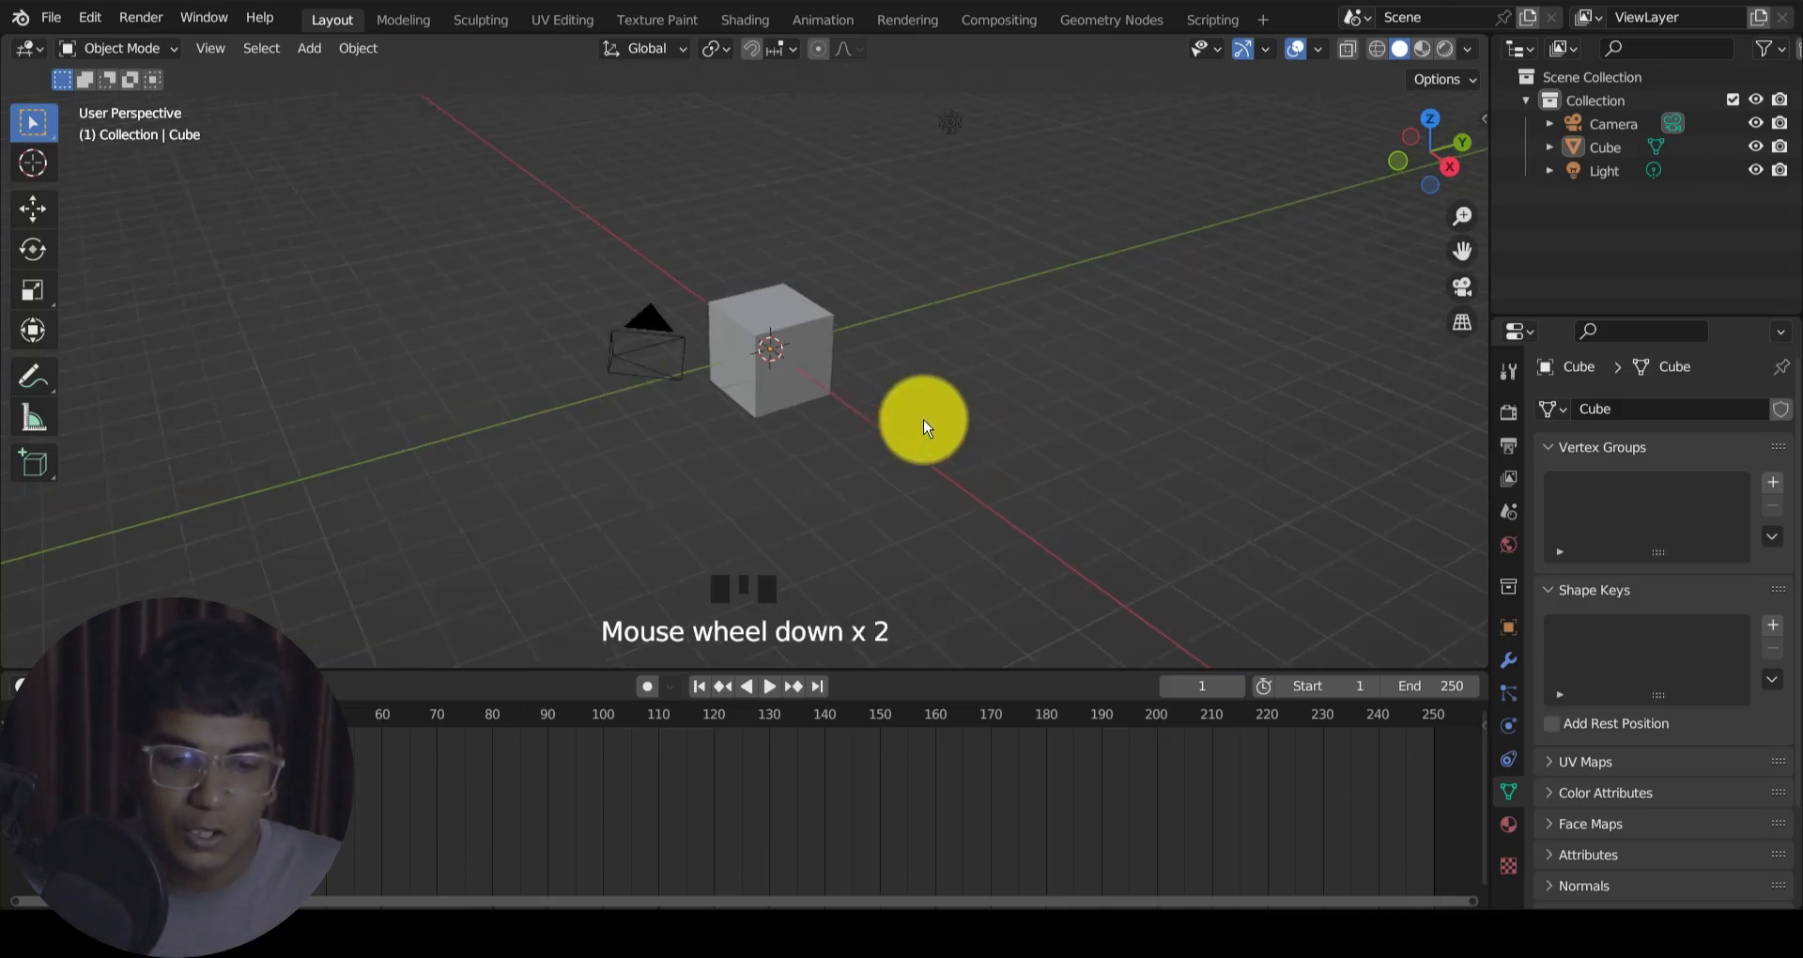
shift+middle_drag(921, 402, 922, 435)
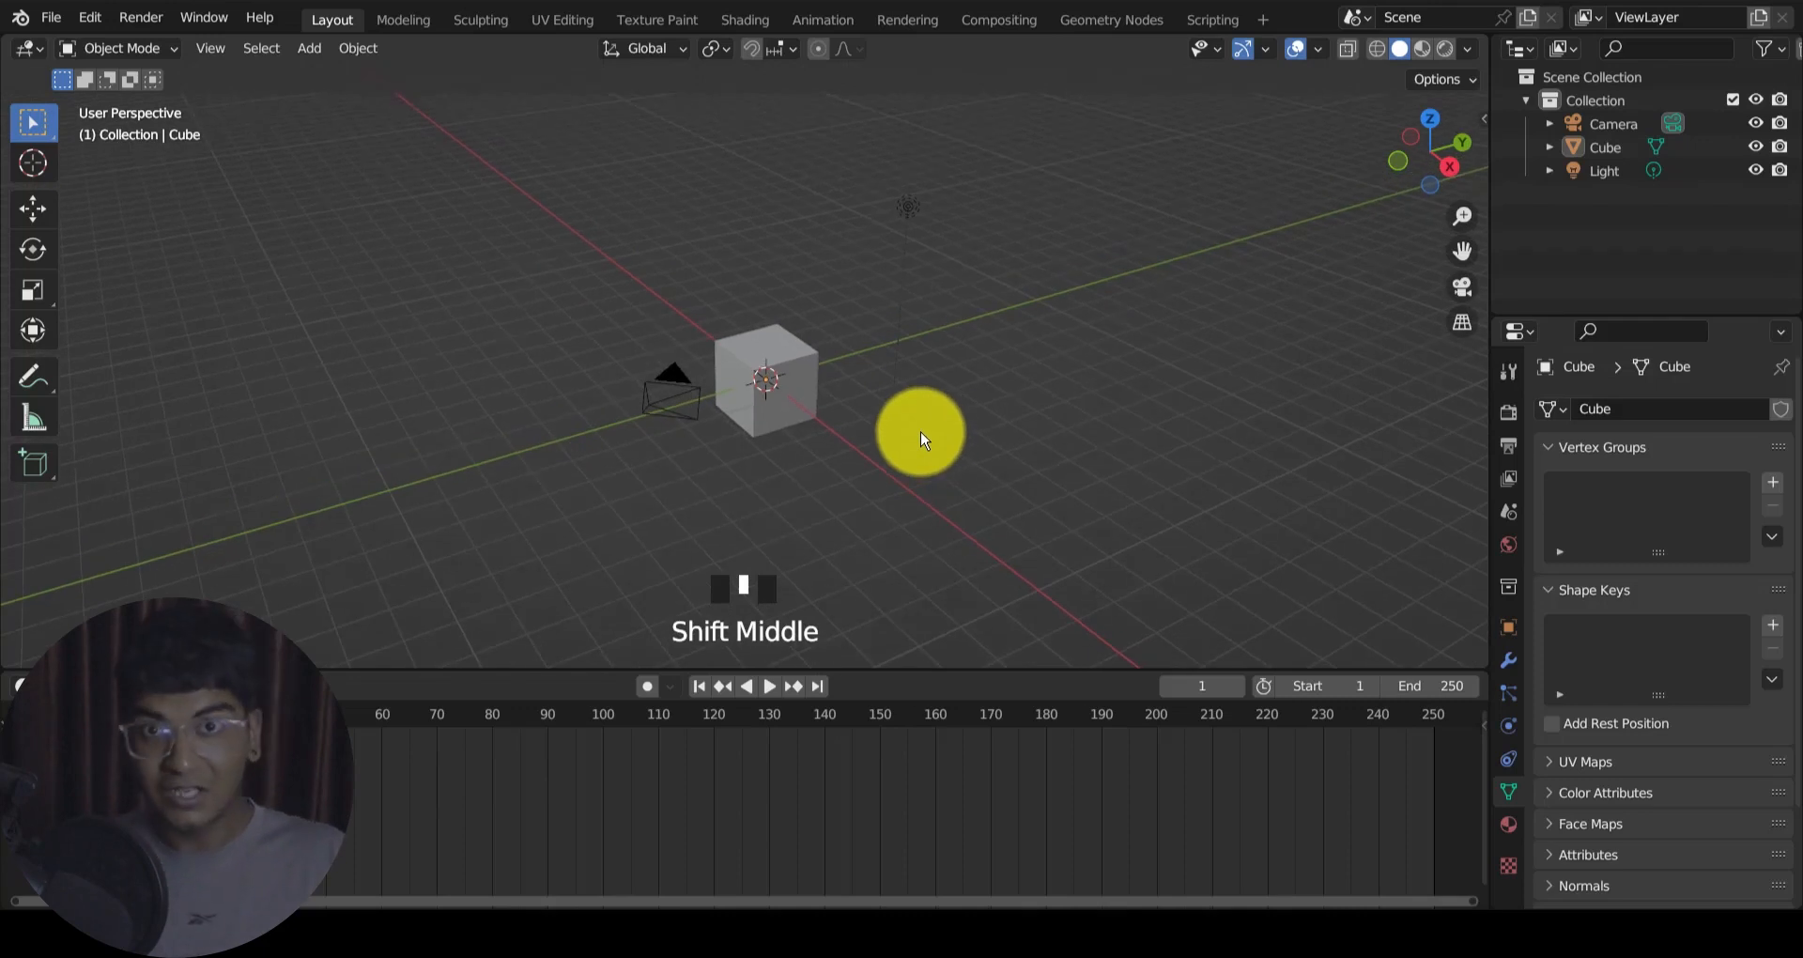
scroll(906, 438, up, 2)
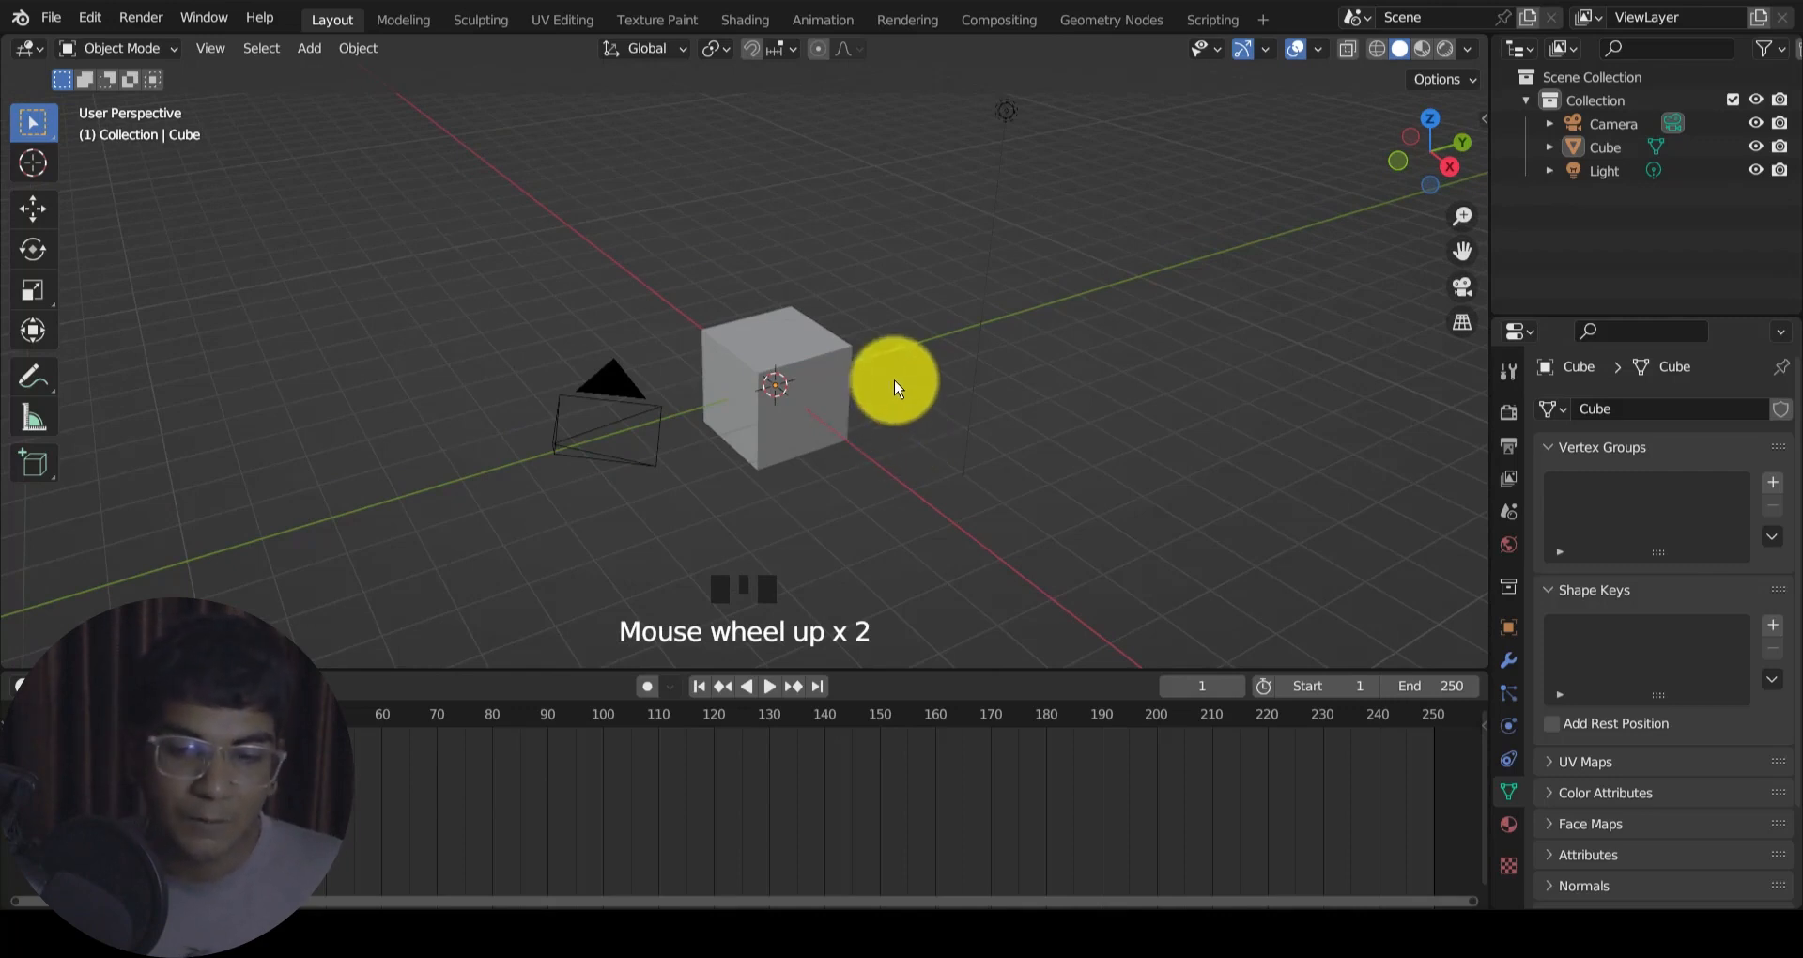
shift+middle_drag(890, 385, 892, 402)
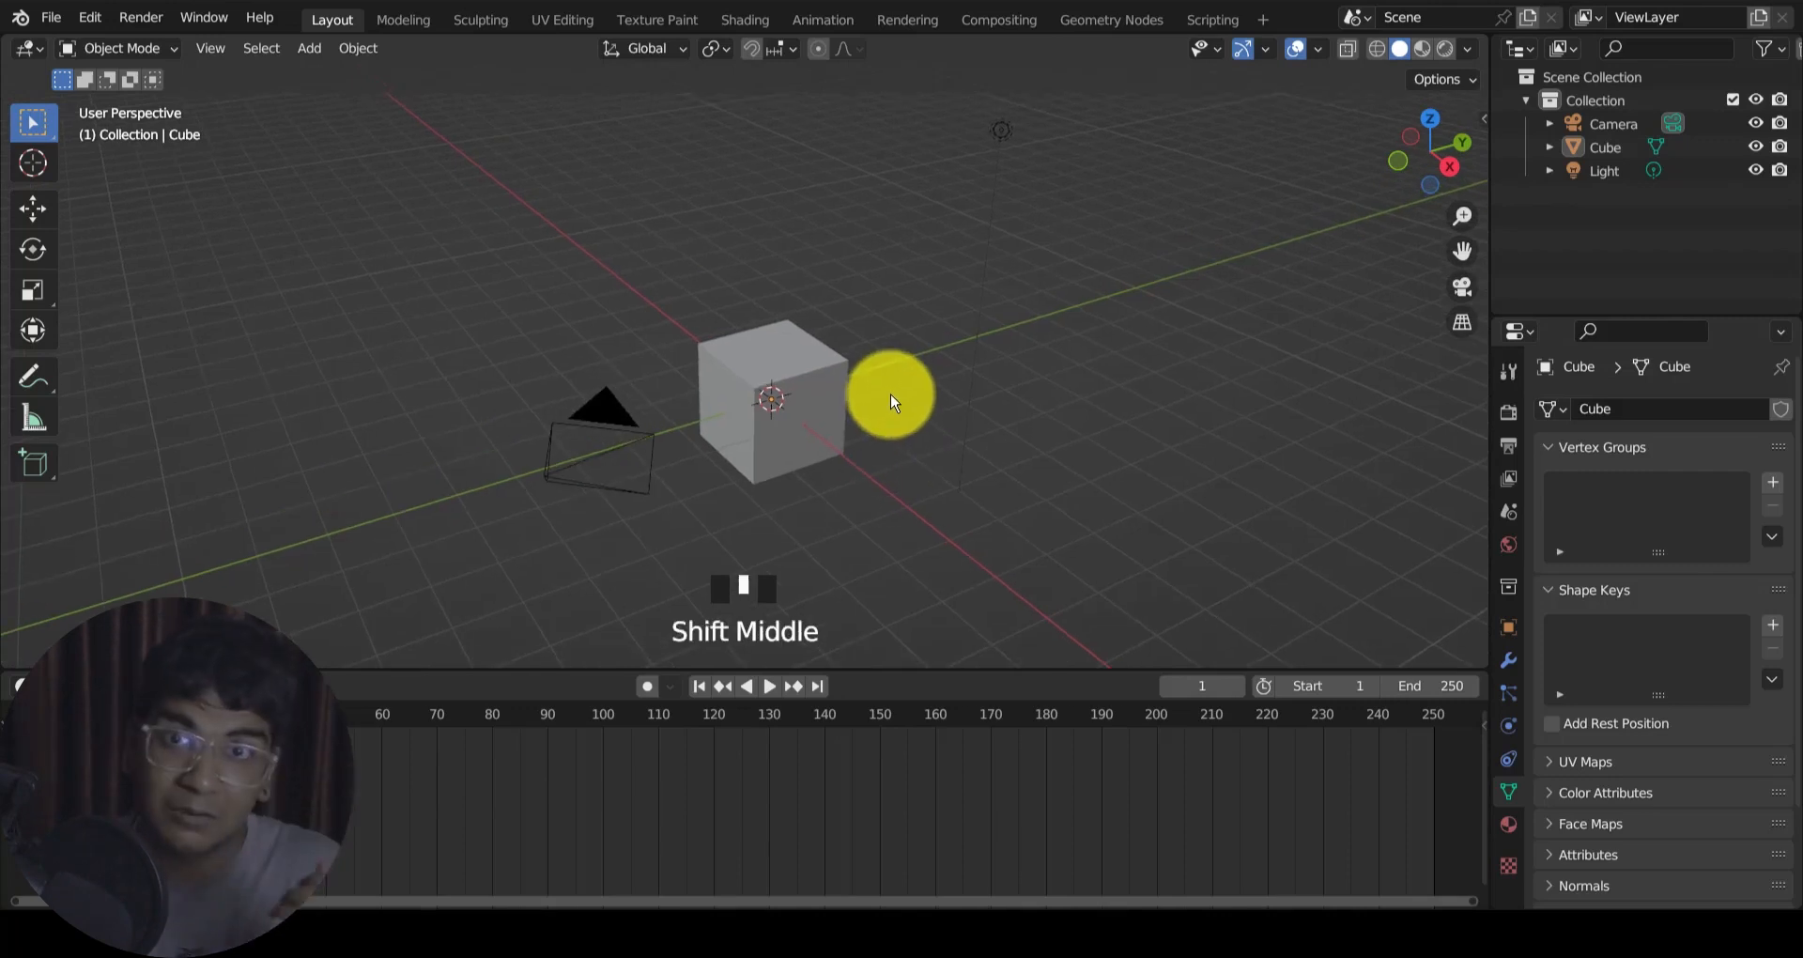
scroll(883, 410, up, 2)
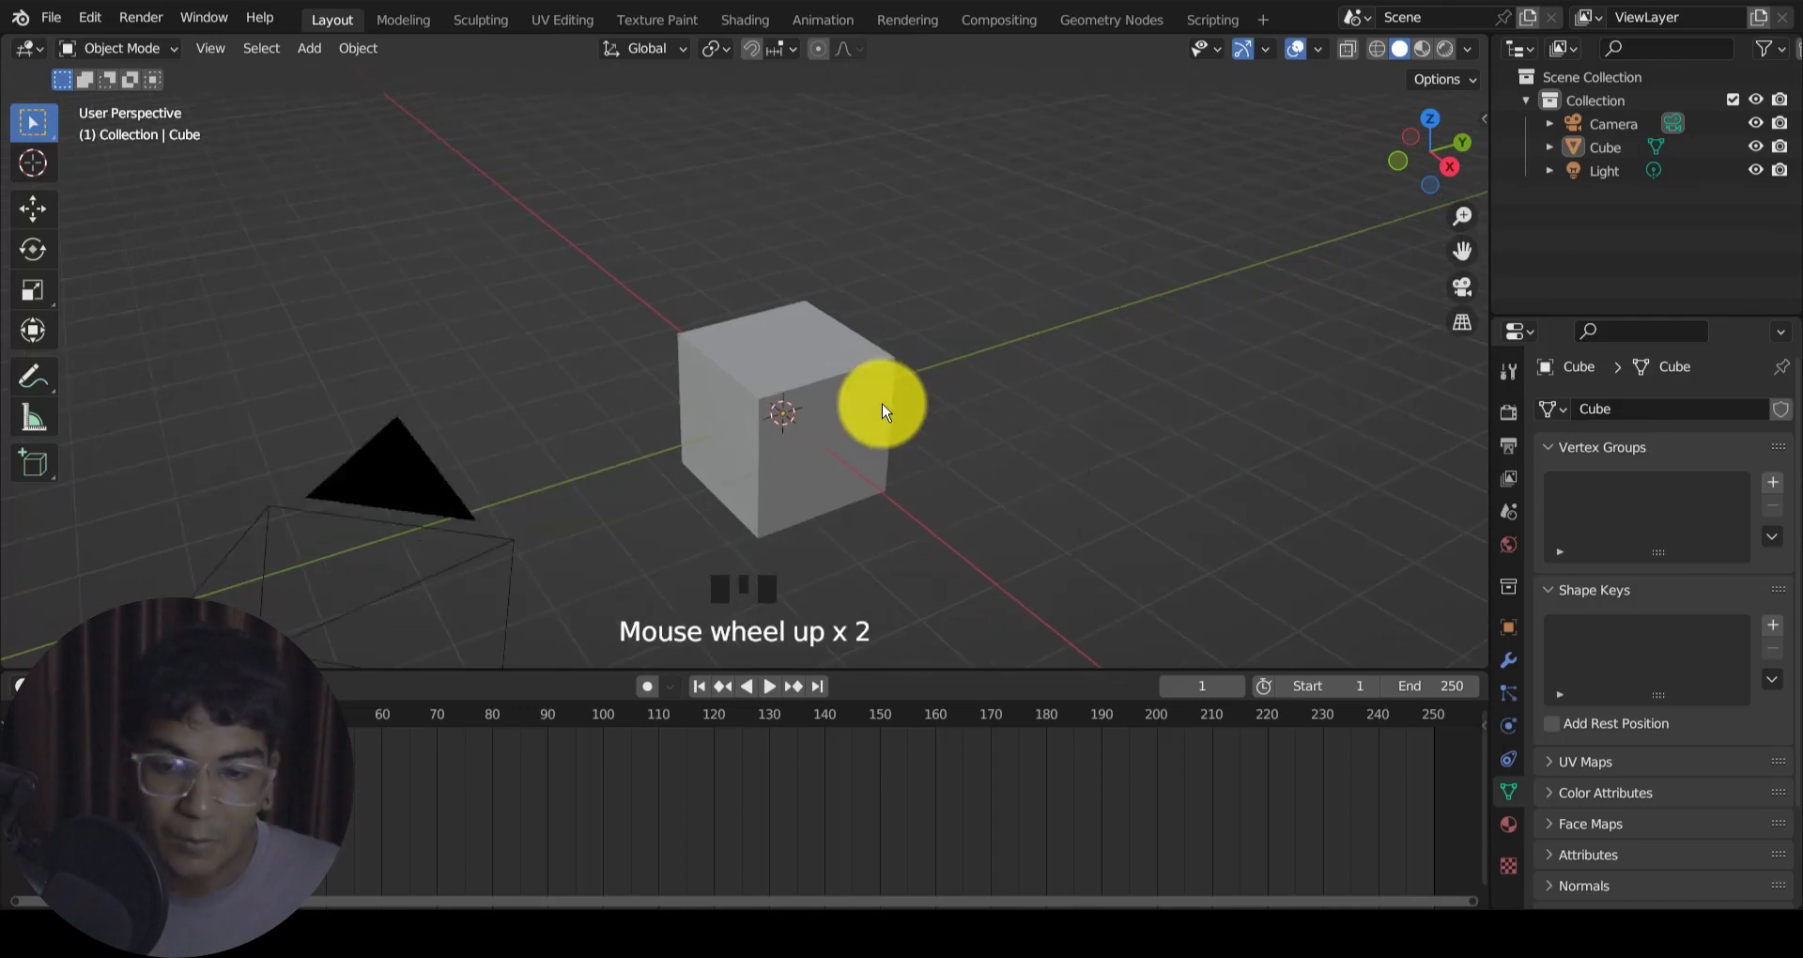
scroll(883, 410, down, 2)
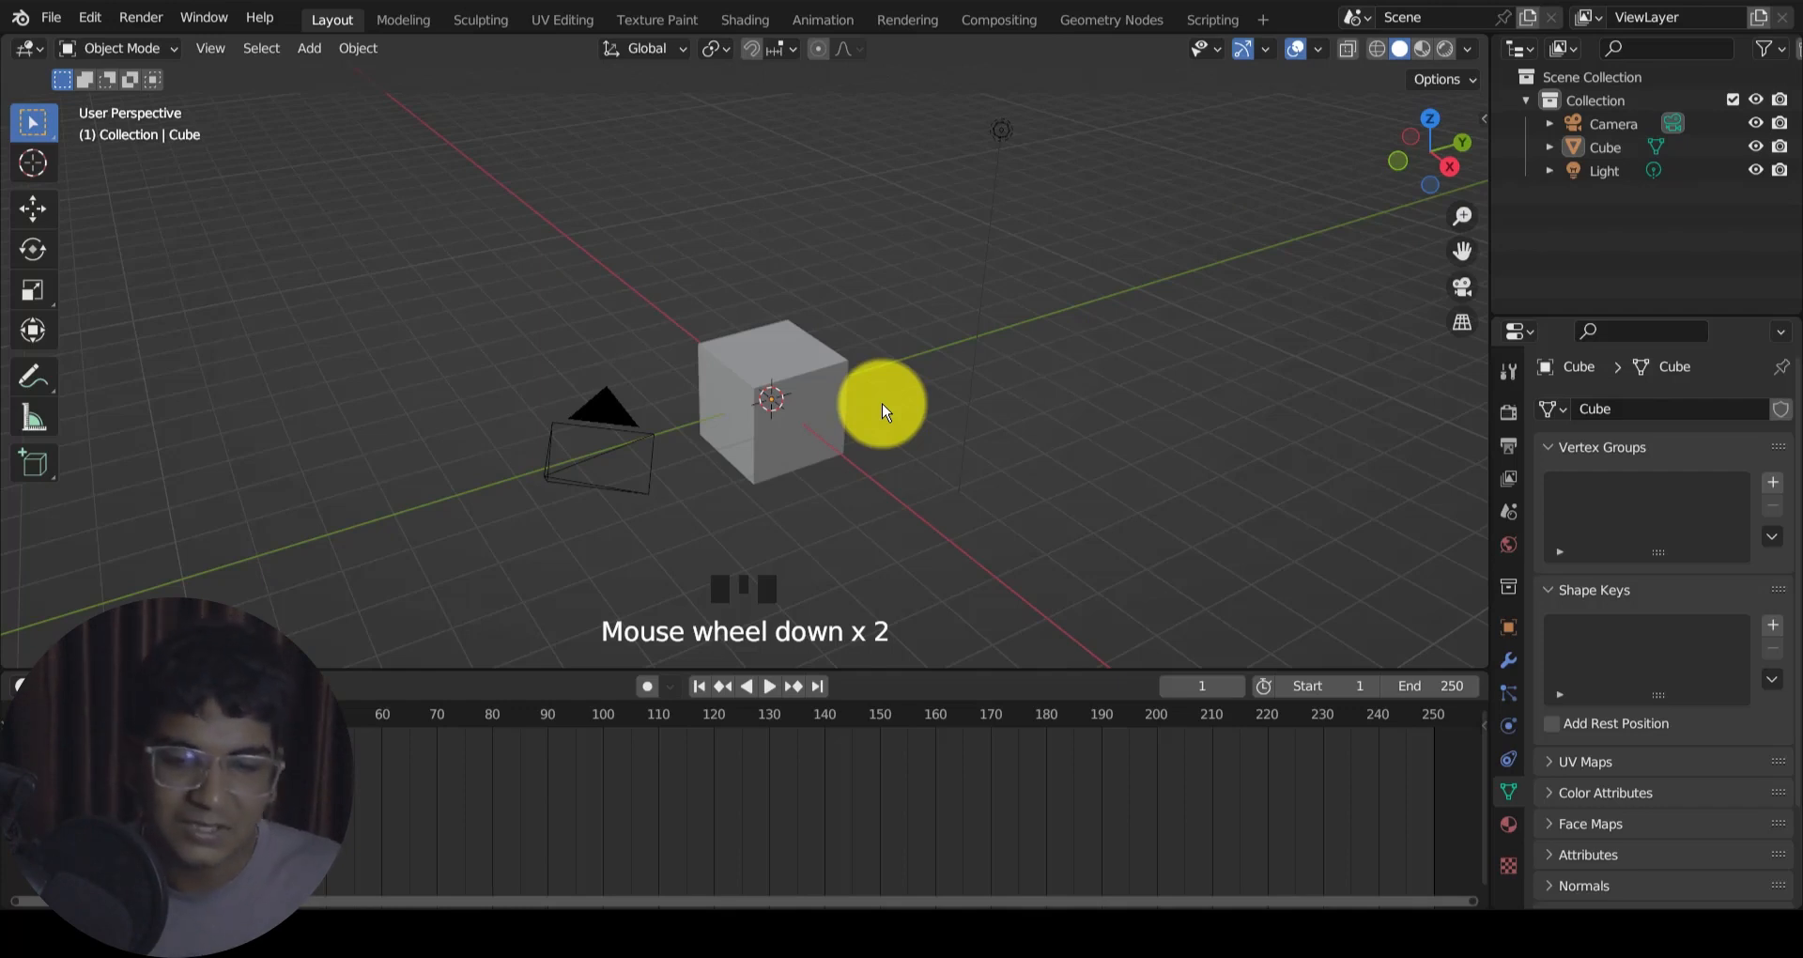
shift+middle_drag(884, 411, 884, 410)
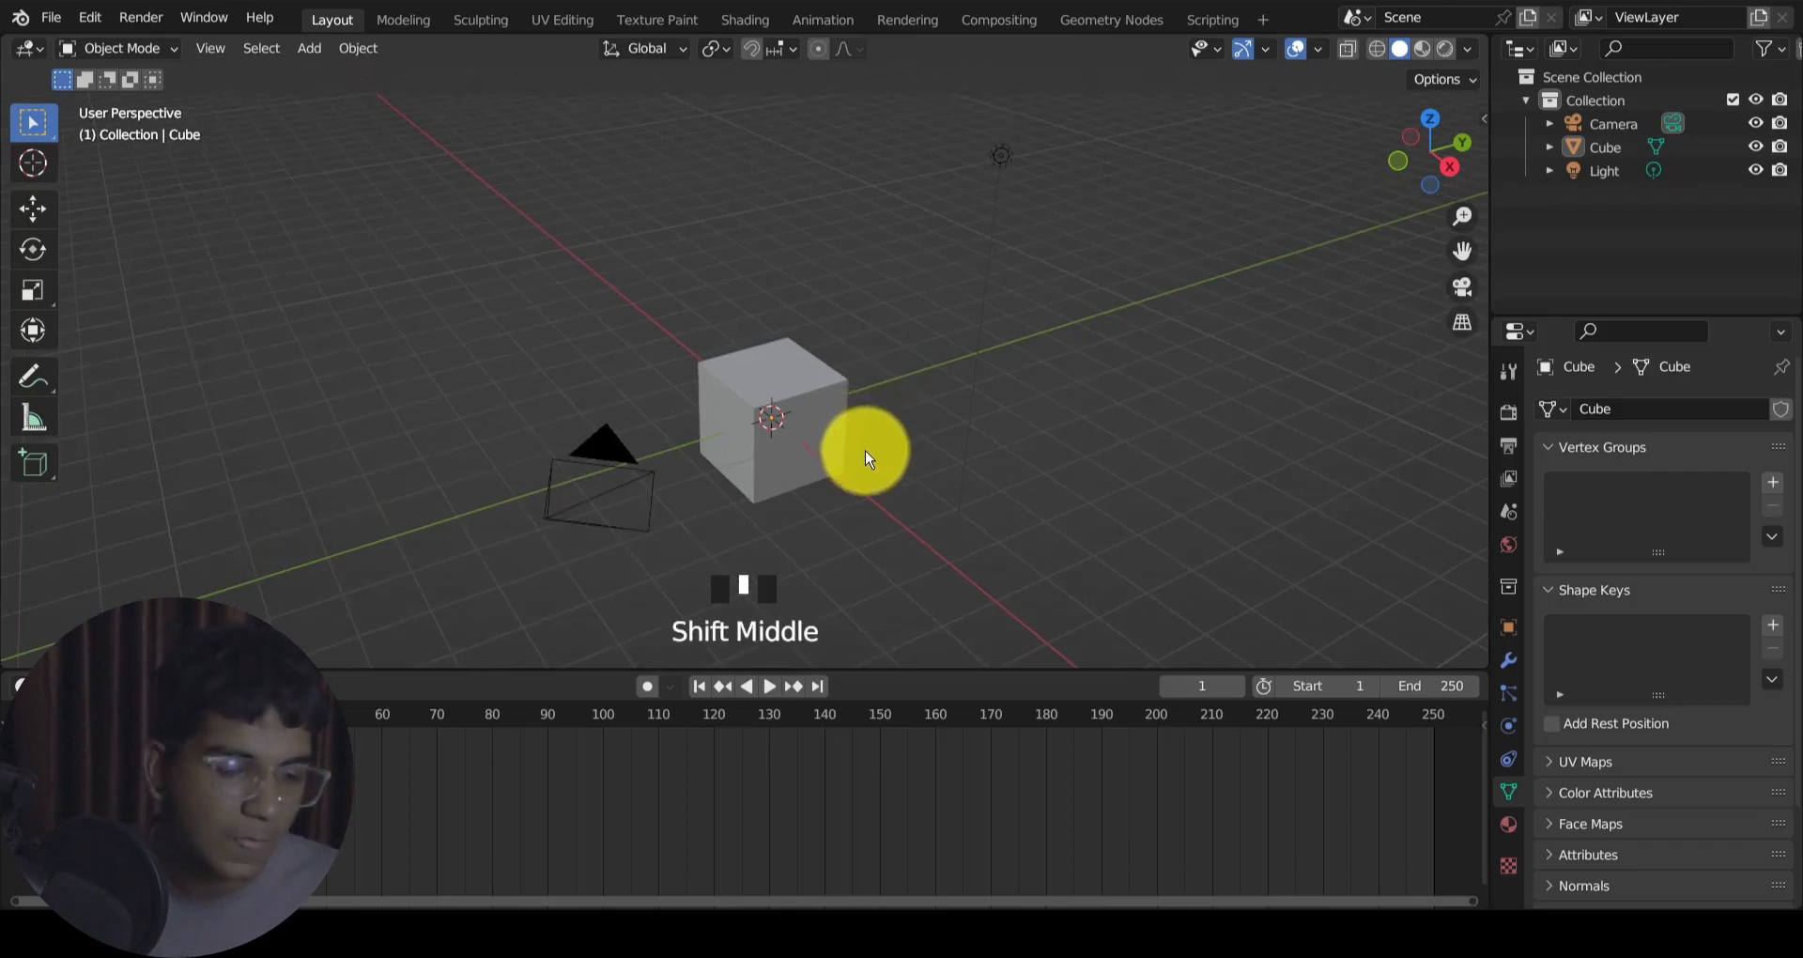
middle_drag(866, 457, 872, 433)
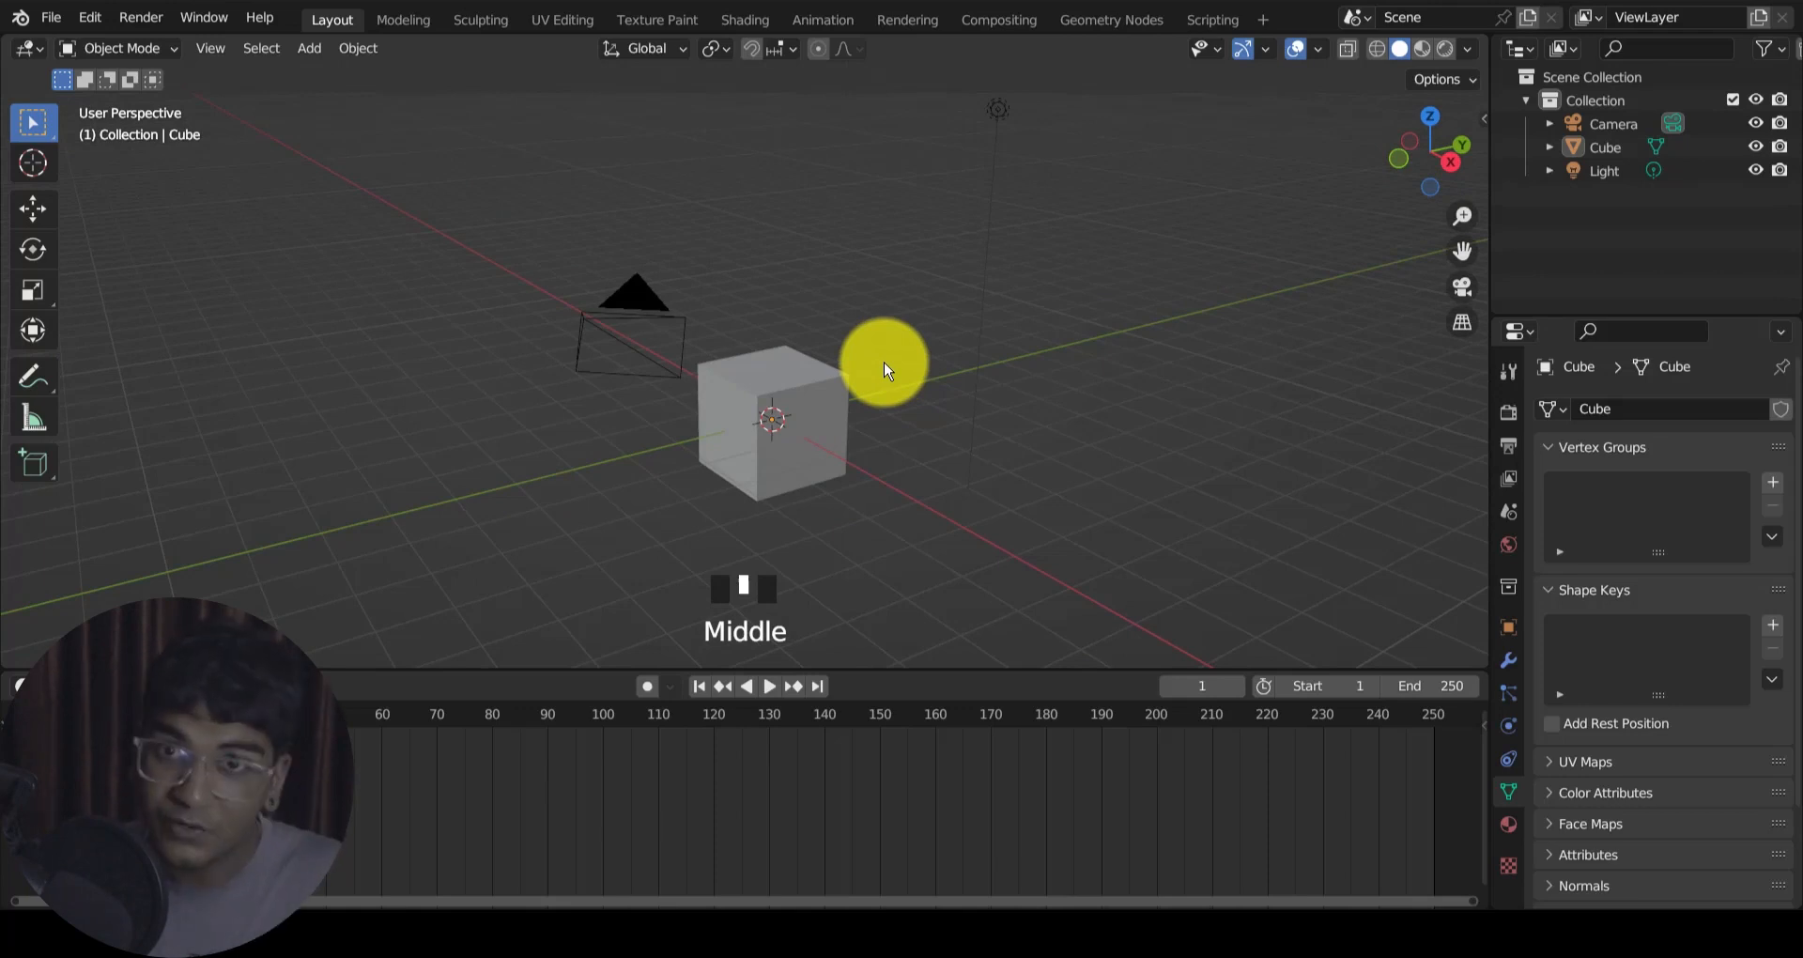
middle_drag(904, 344, 894, 366)
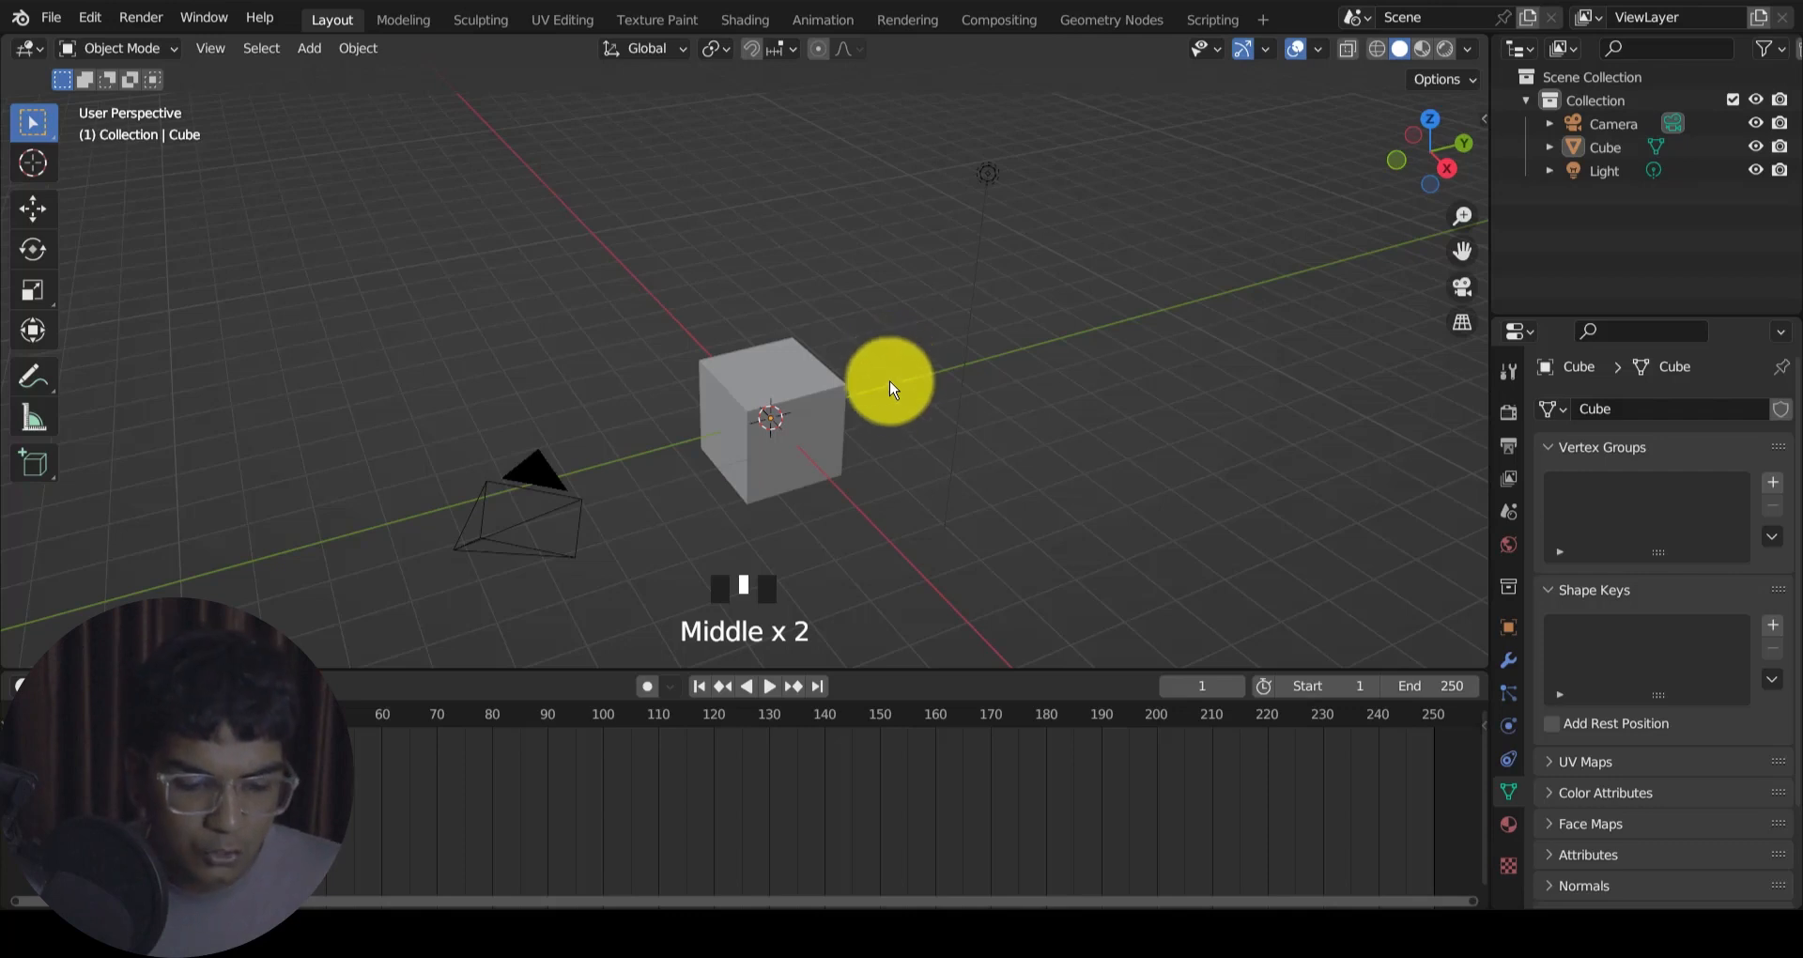
scroll(890, 387, down, 1)
scroll(890, 387, up, 1)
scroll(890, 388, down, 1)
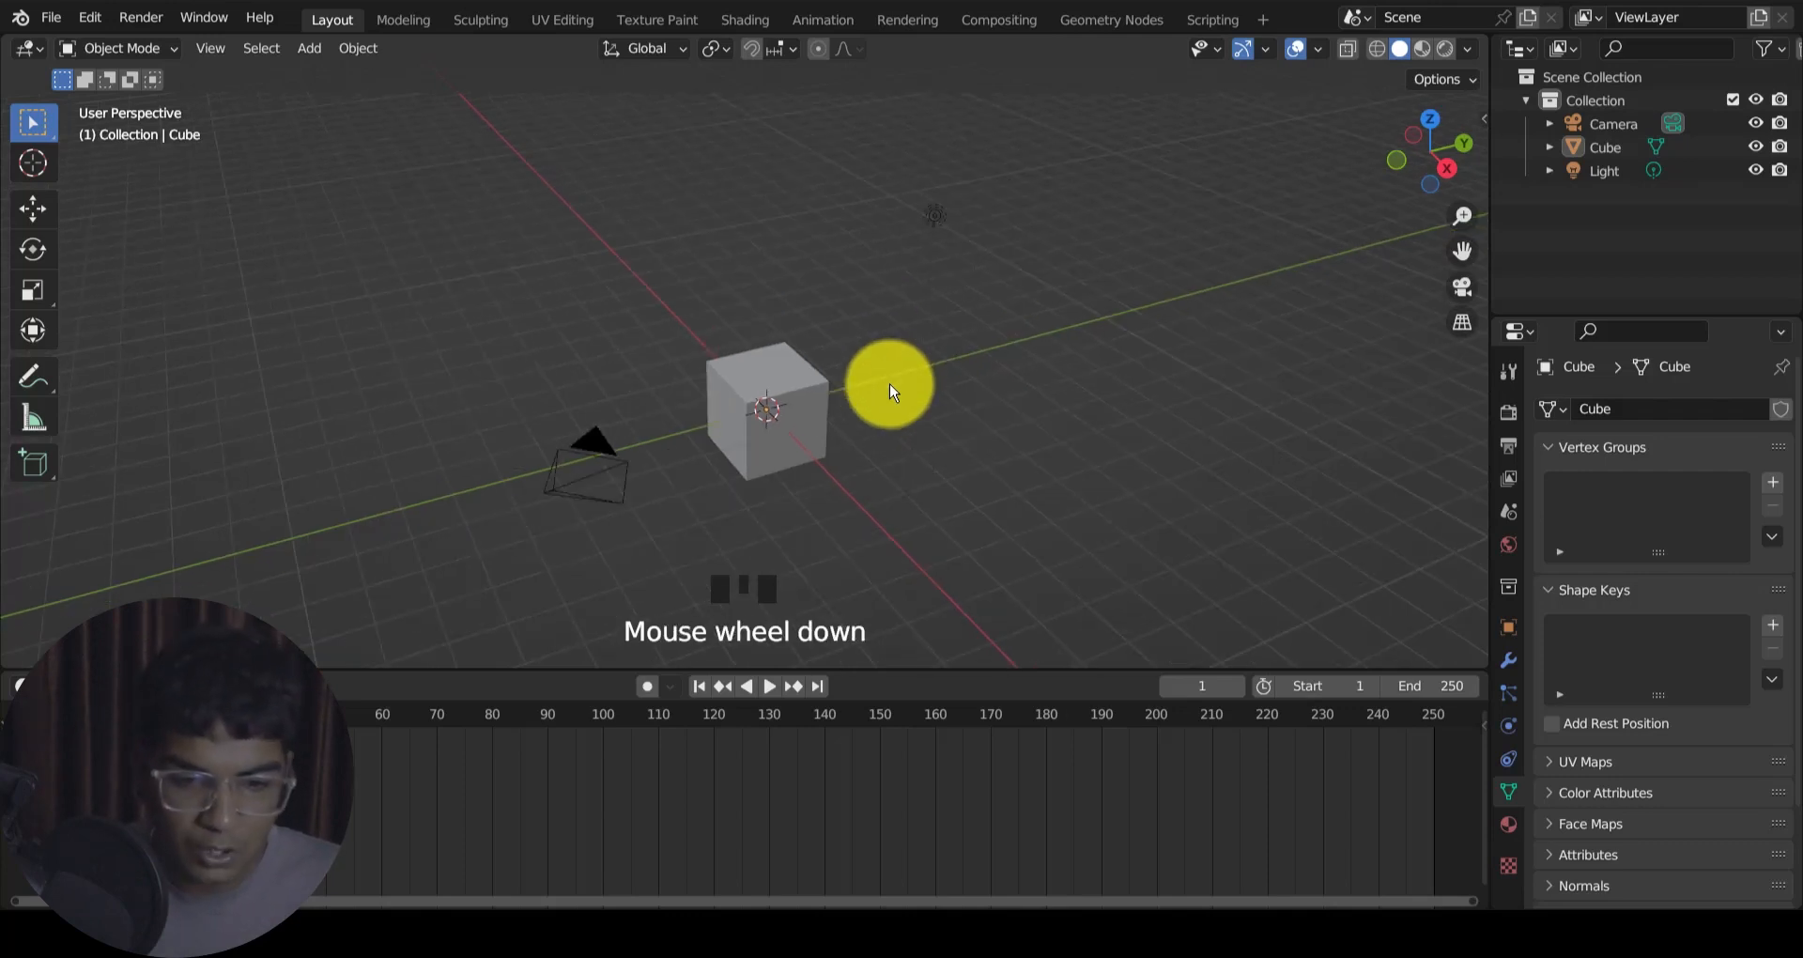
shift+middle_drag(890, 389, 890, 418)
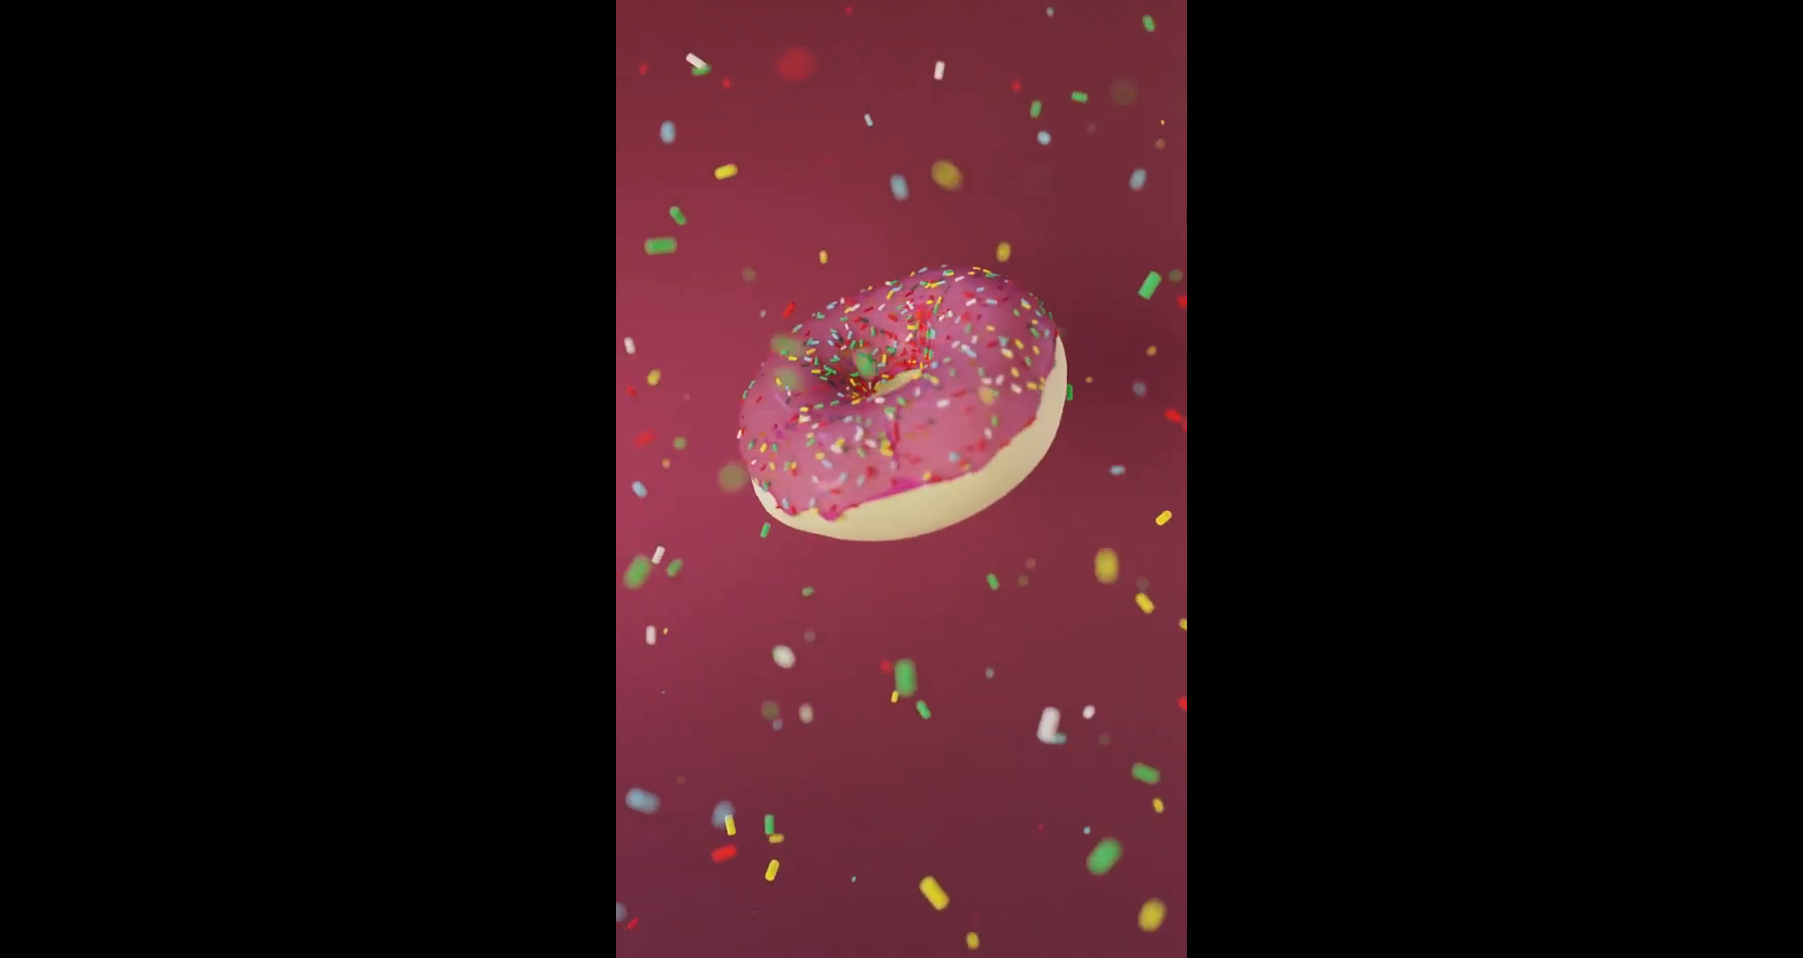
shift+middle_click(886, 414)
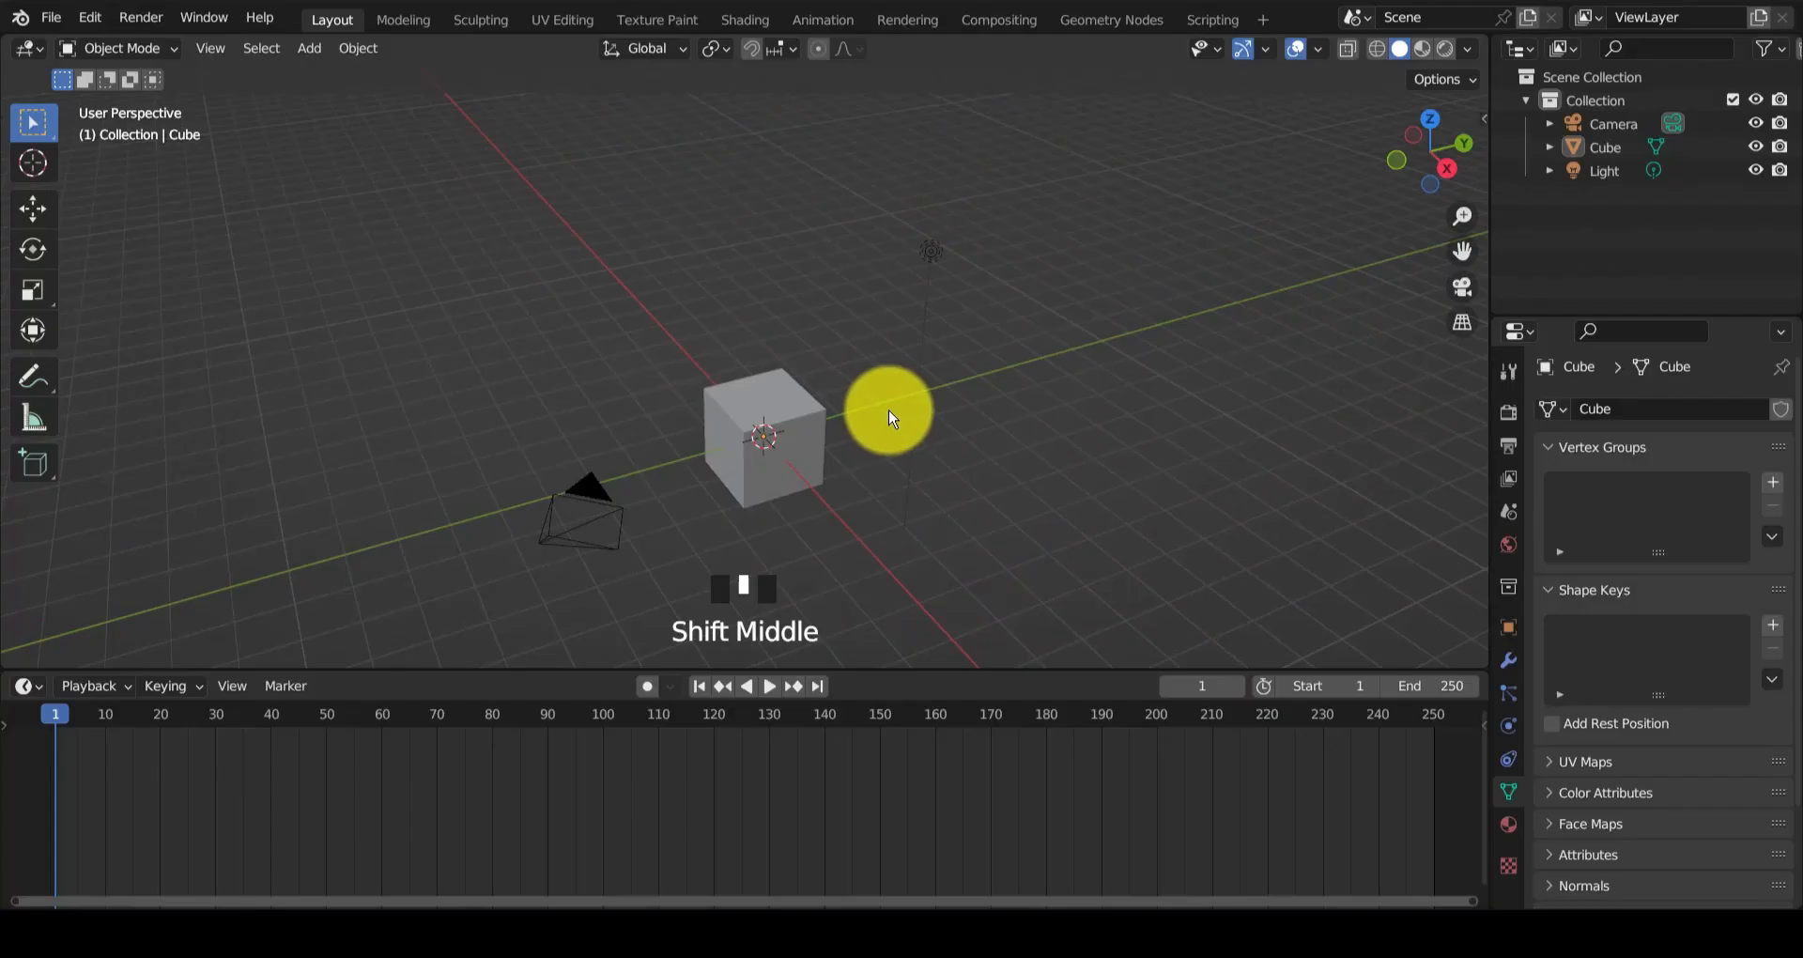
shift+middle_click(892, 418)
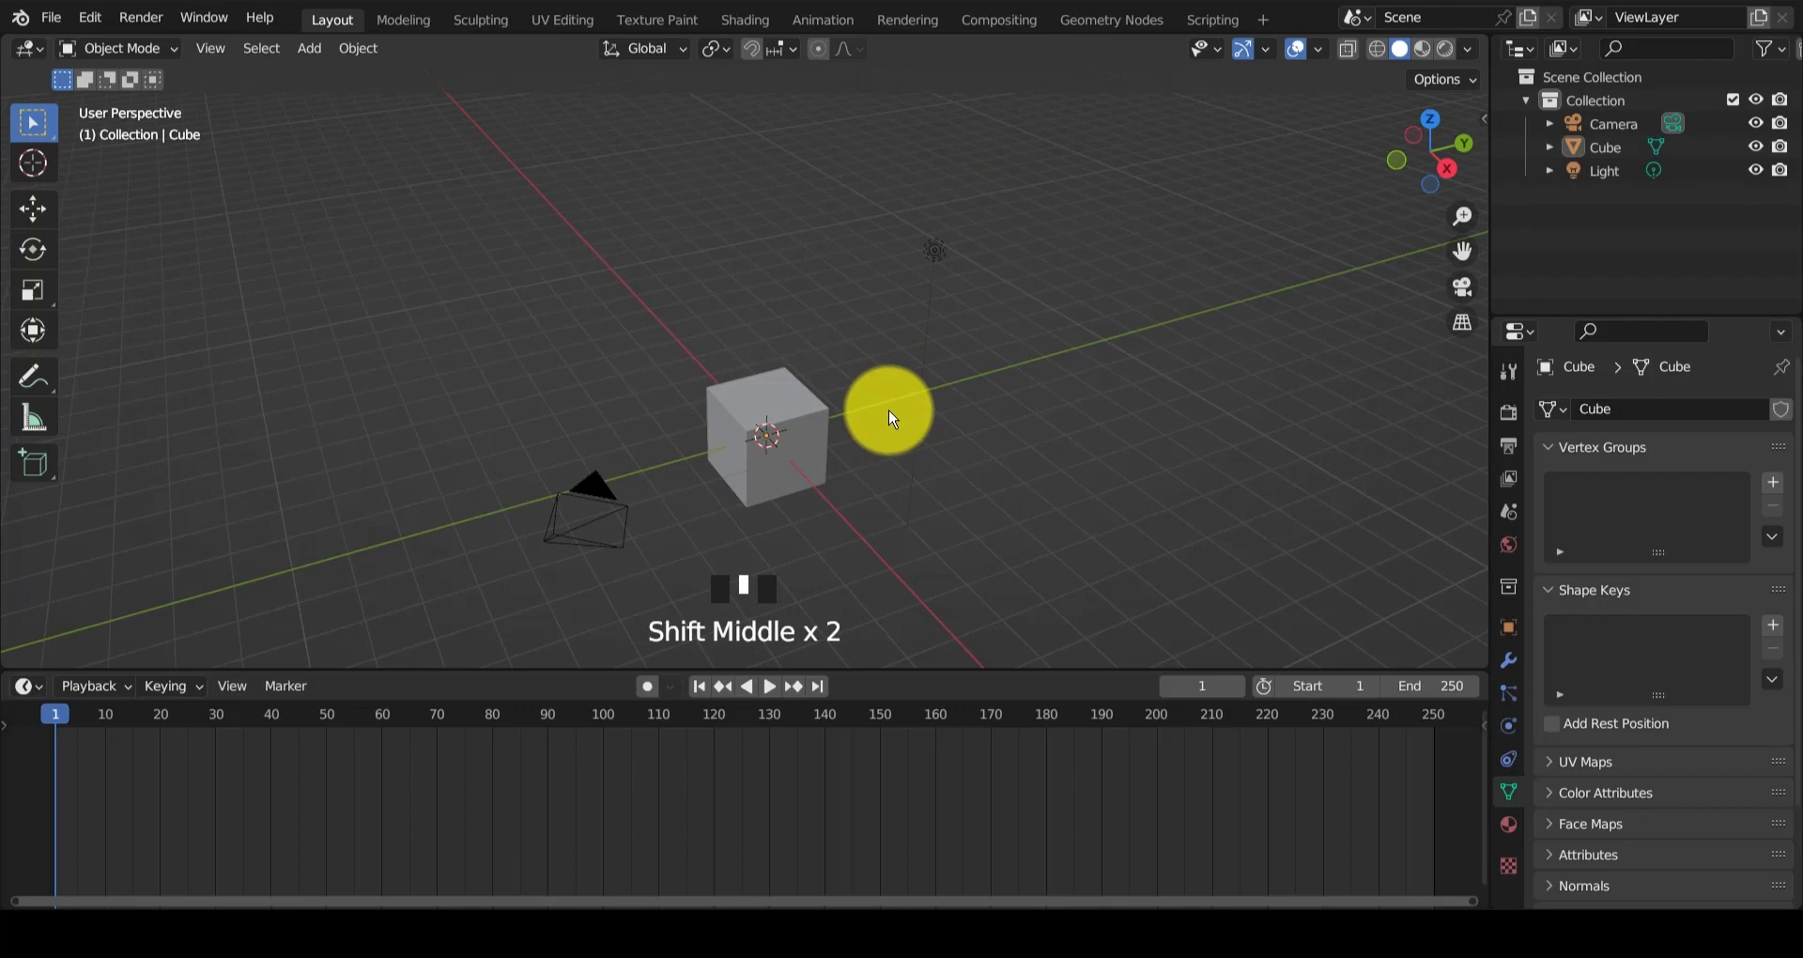
Step: Cycle through the selection tools from Select Circle to Tweak, and select the cube
key(w)
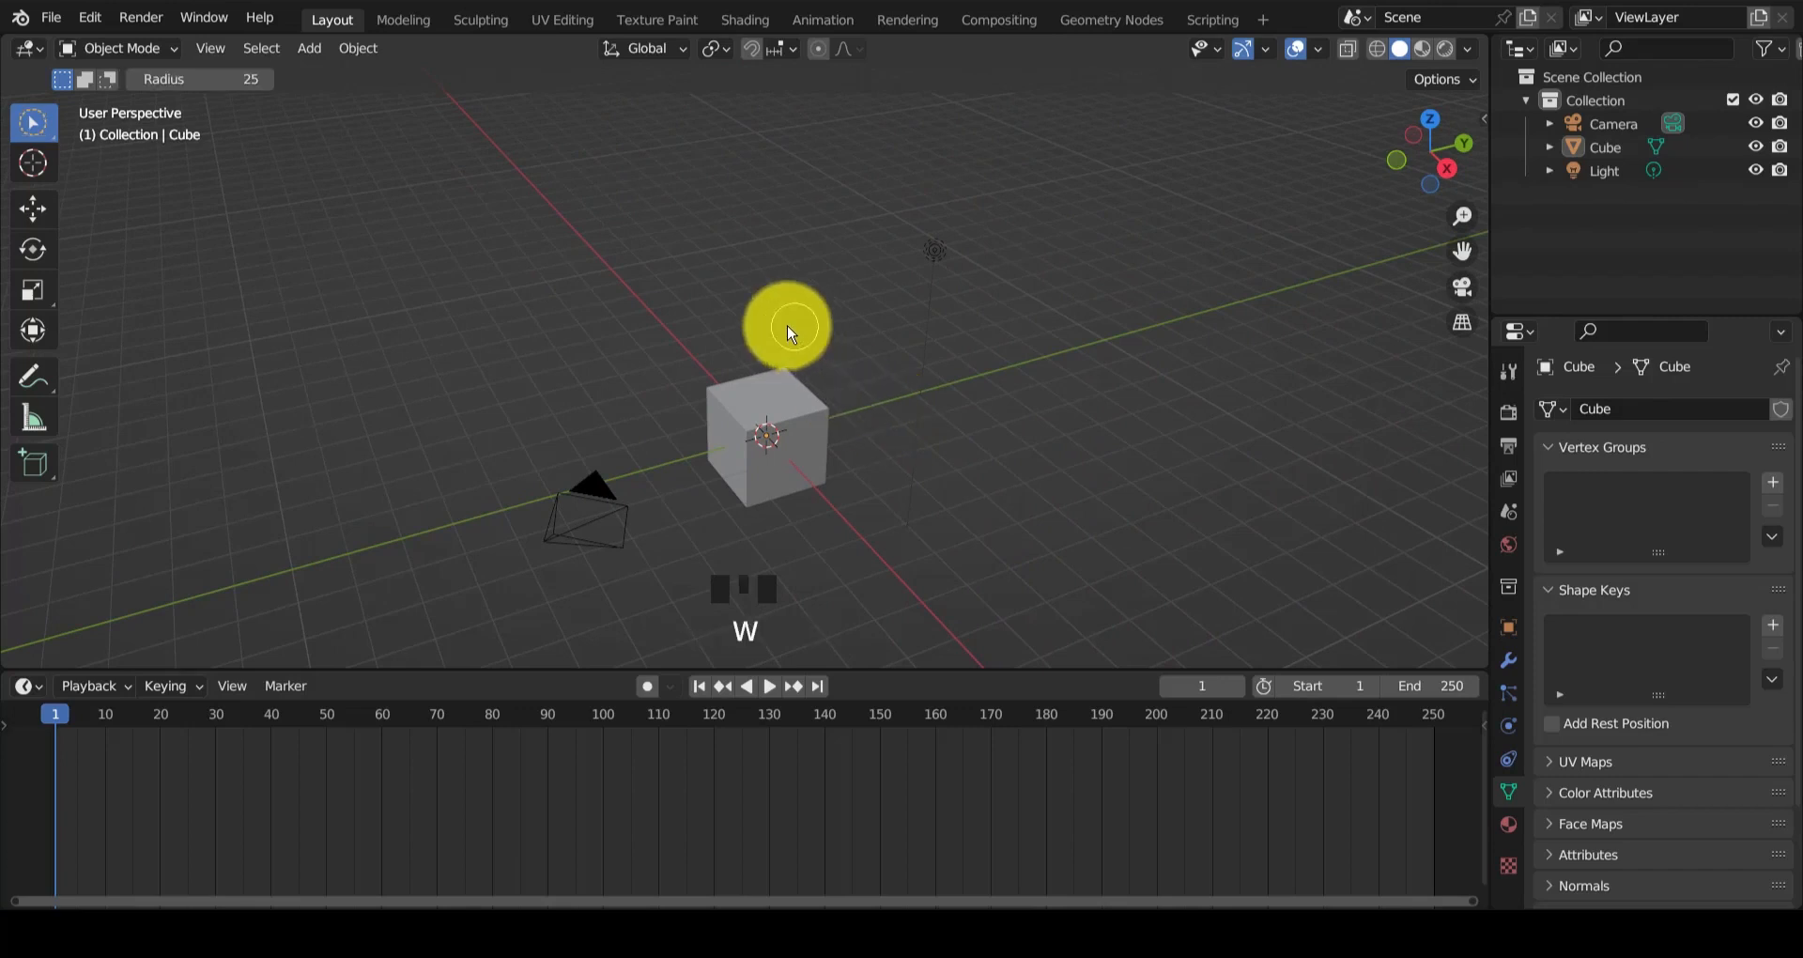
key(w)
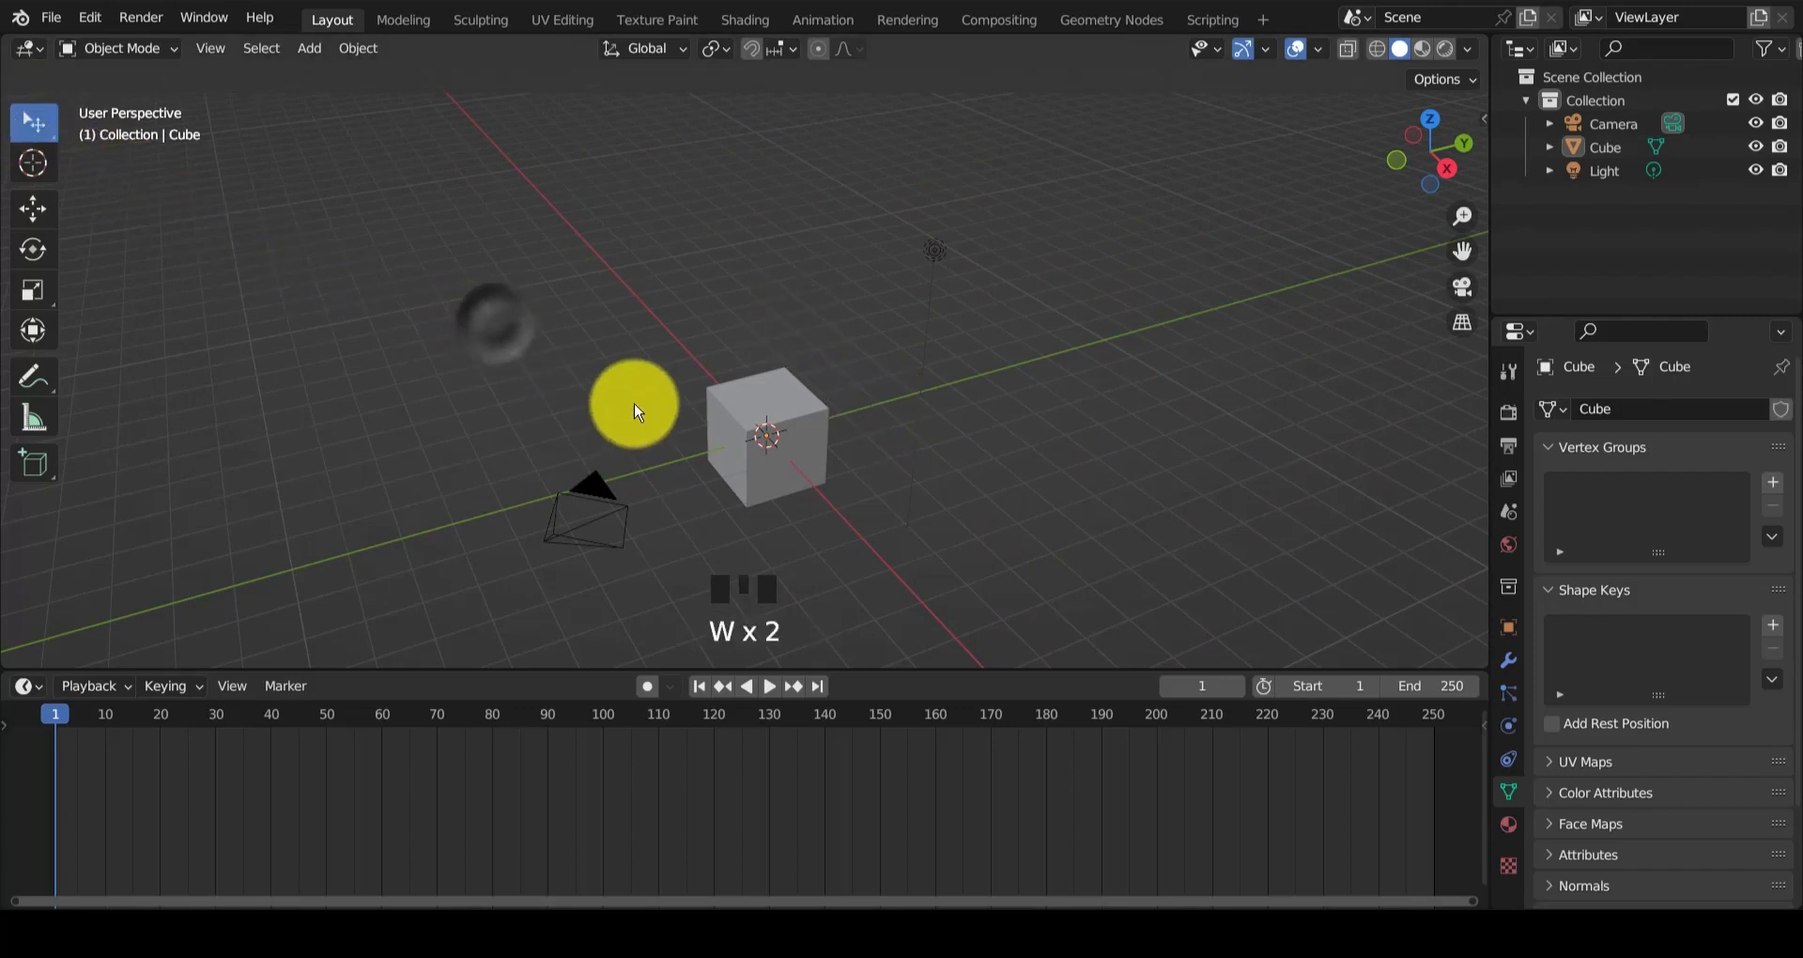
shift+scroll(724, 406, down, 2)
scroll(725, 410, up, 2)
click(748, 426)
middle_drag(749, 426, 748, 407)
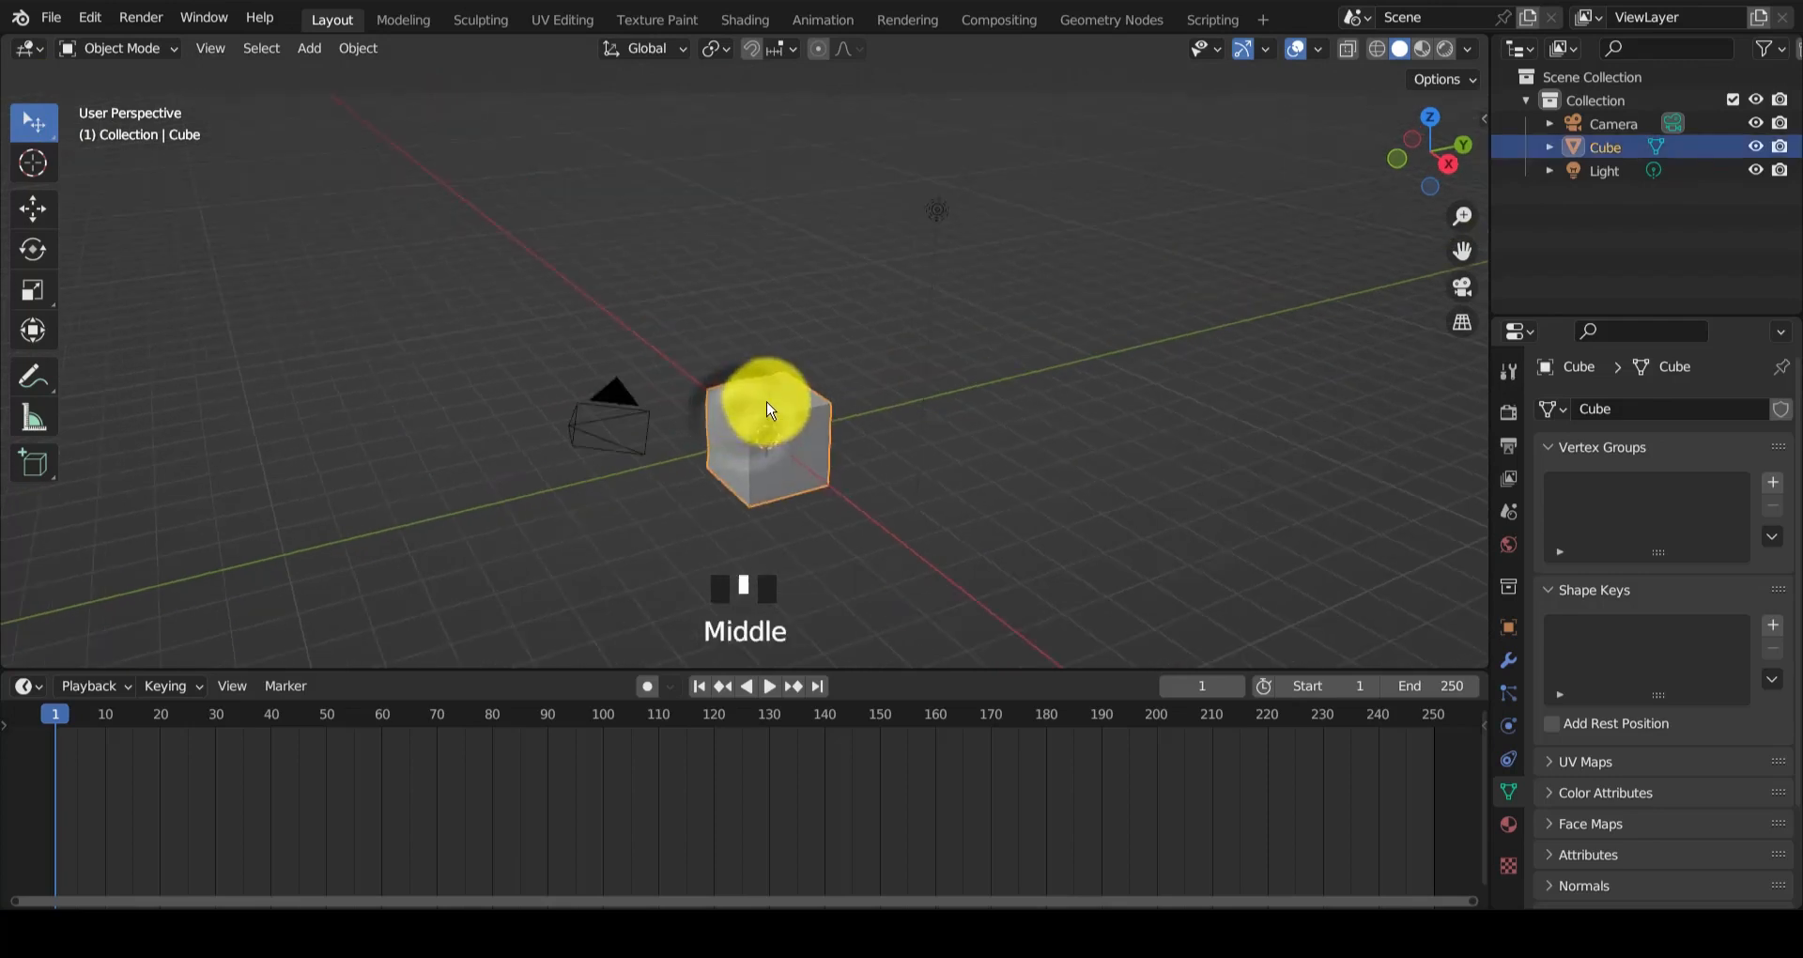
Step: Switch back to the Select Box tool and select every object in the scene
key(w)
click(925, 418)
key(a)
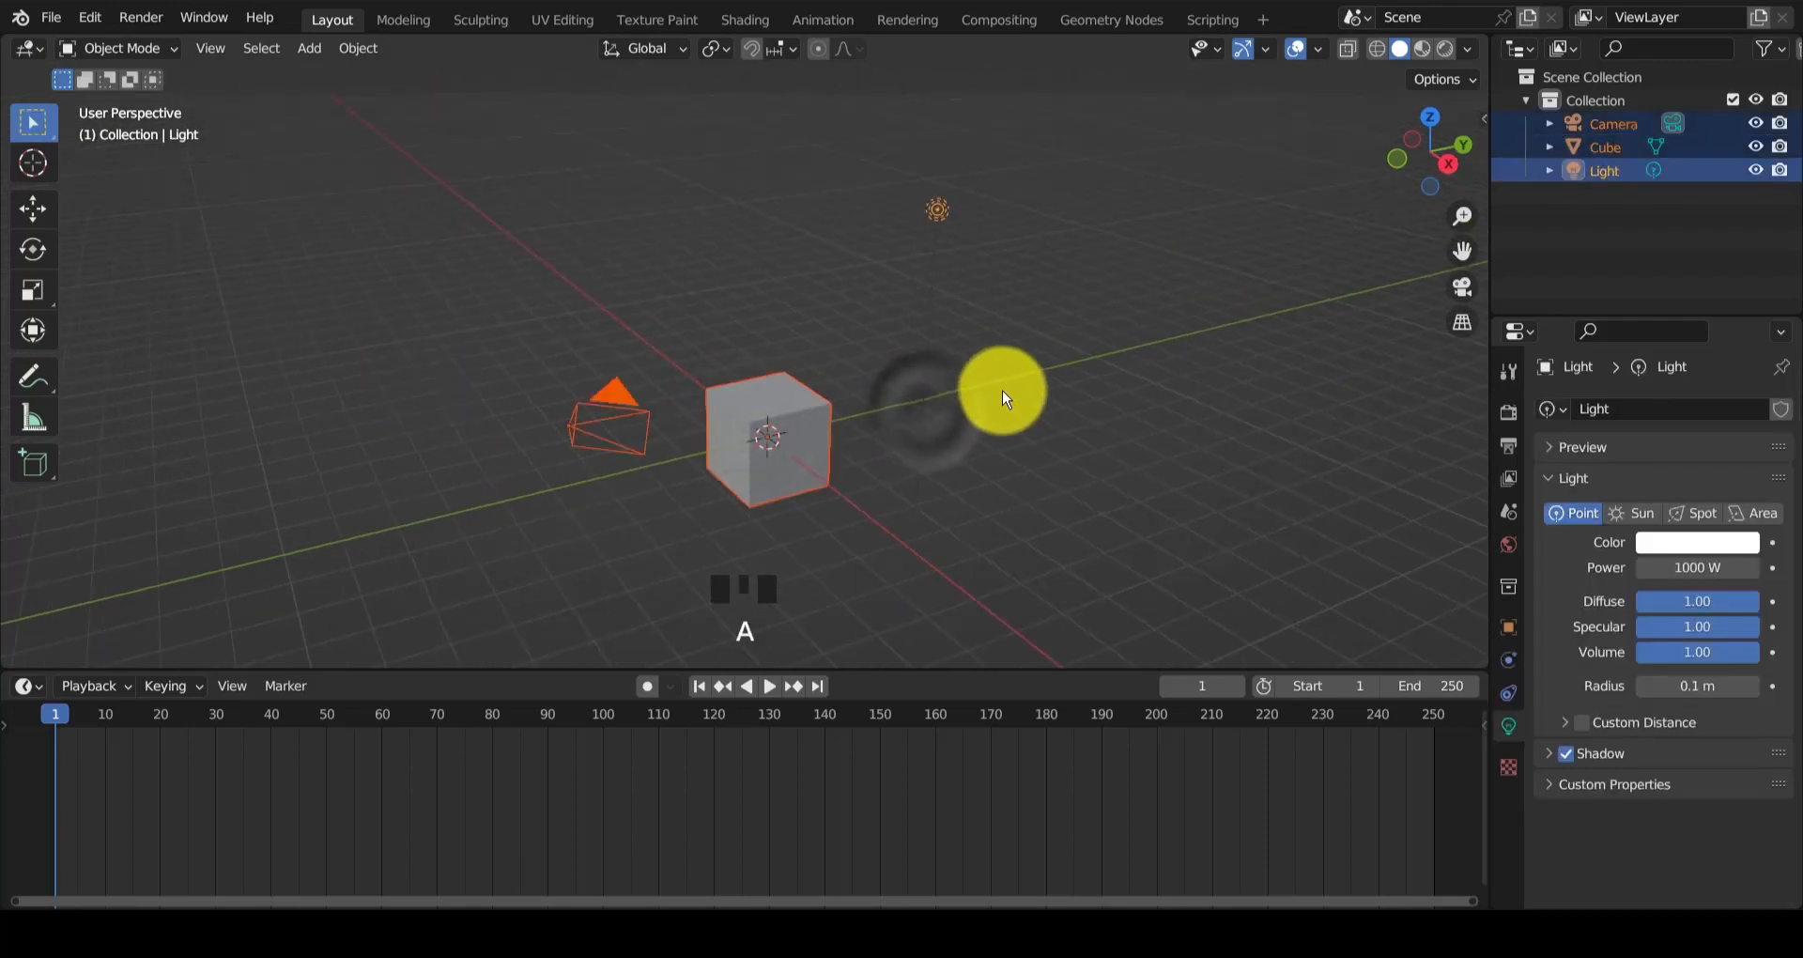
Step: Delete the selected camera, cube and light to empty the scene
key(x)
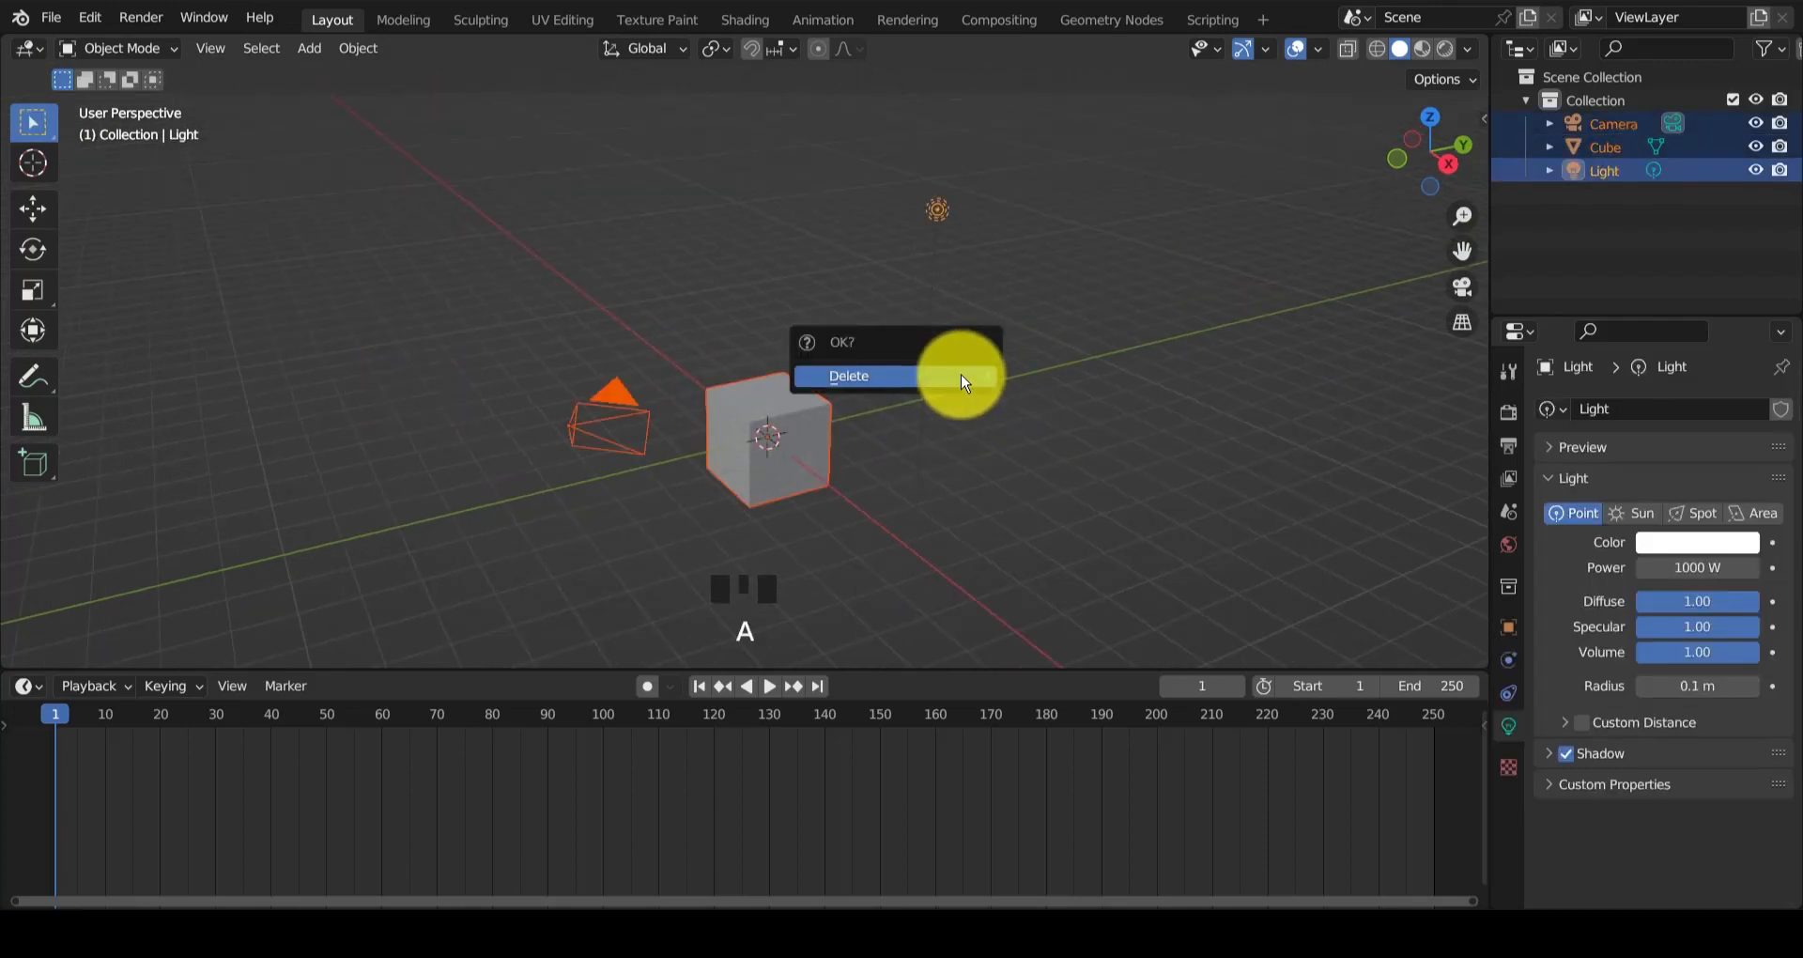
click(965, 381)
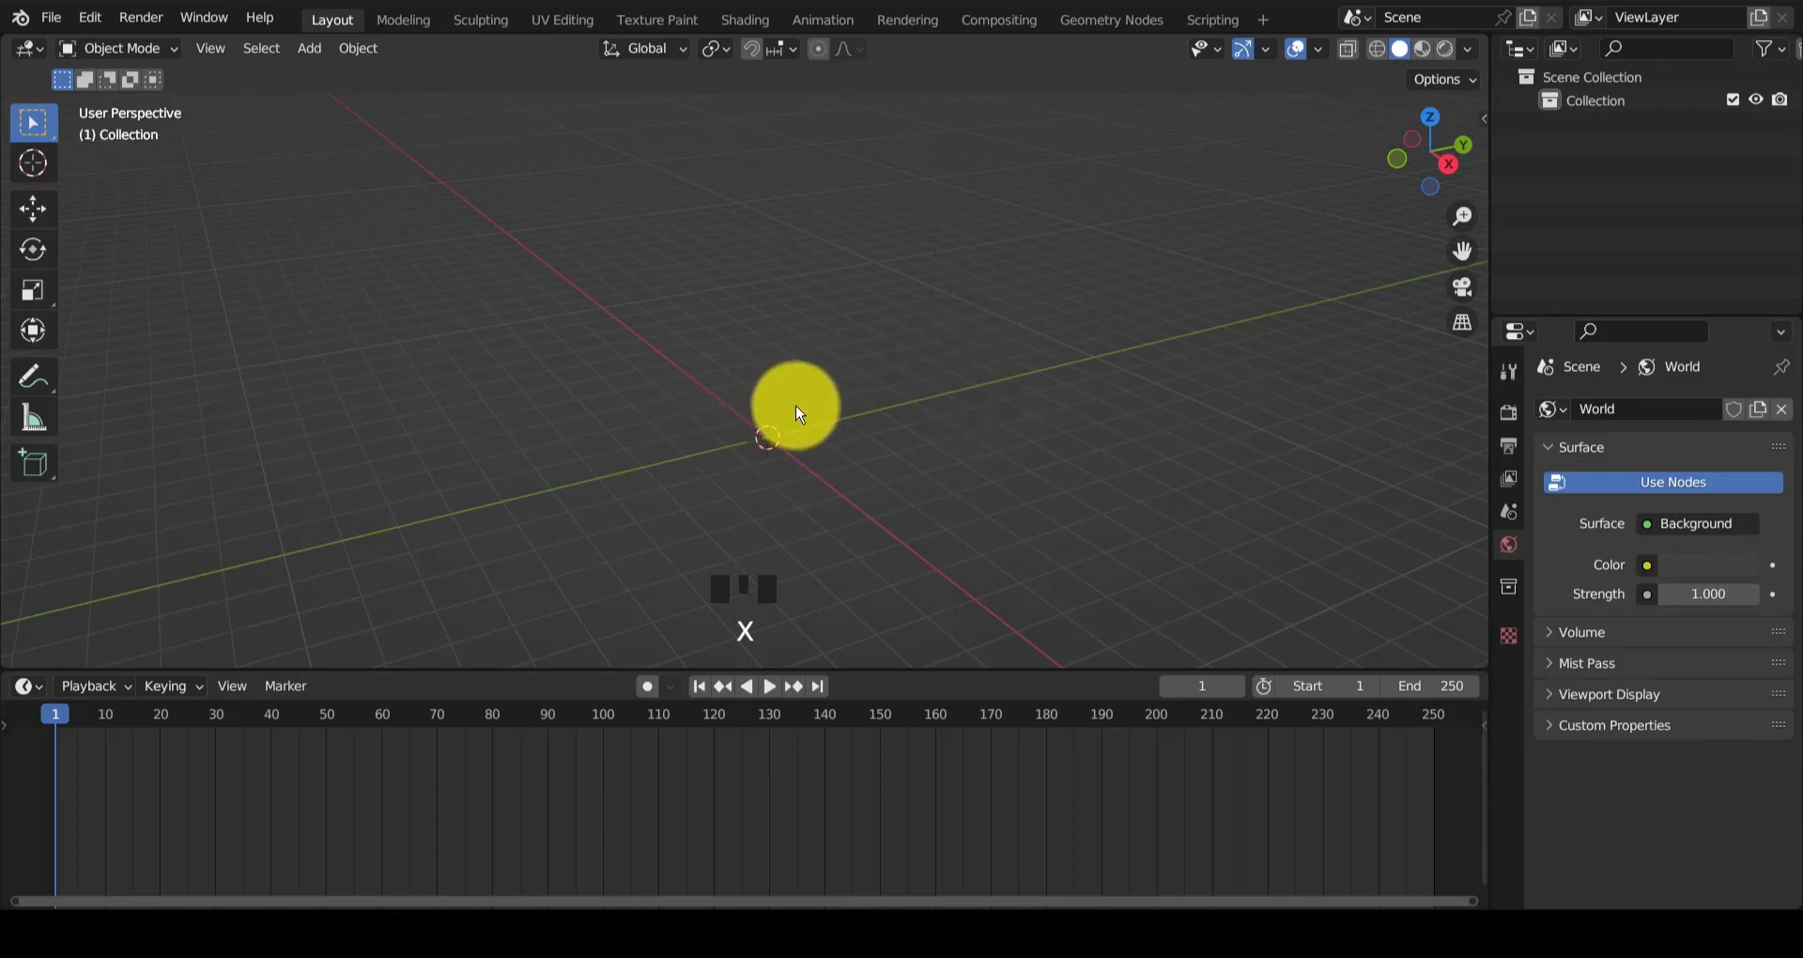
key(x)
click(799, 409)
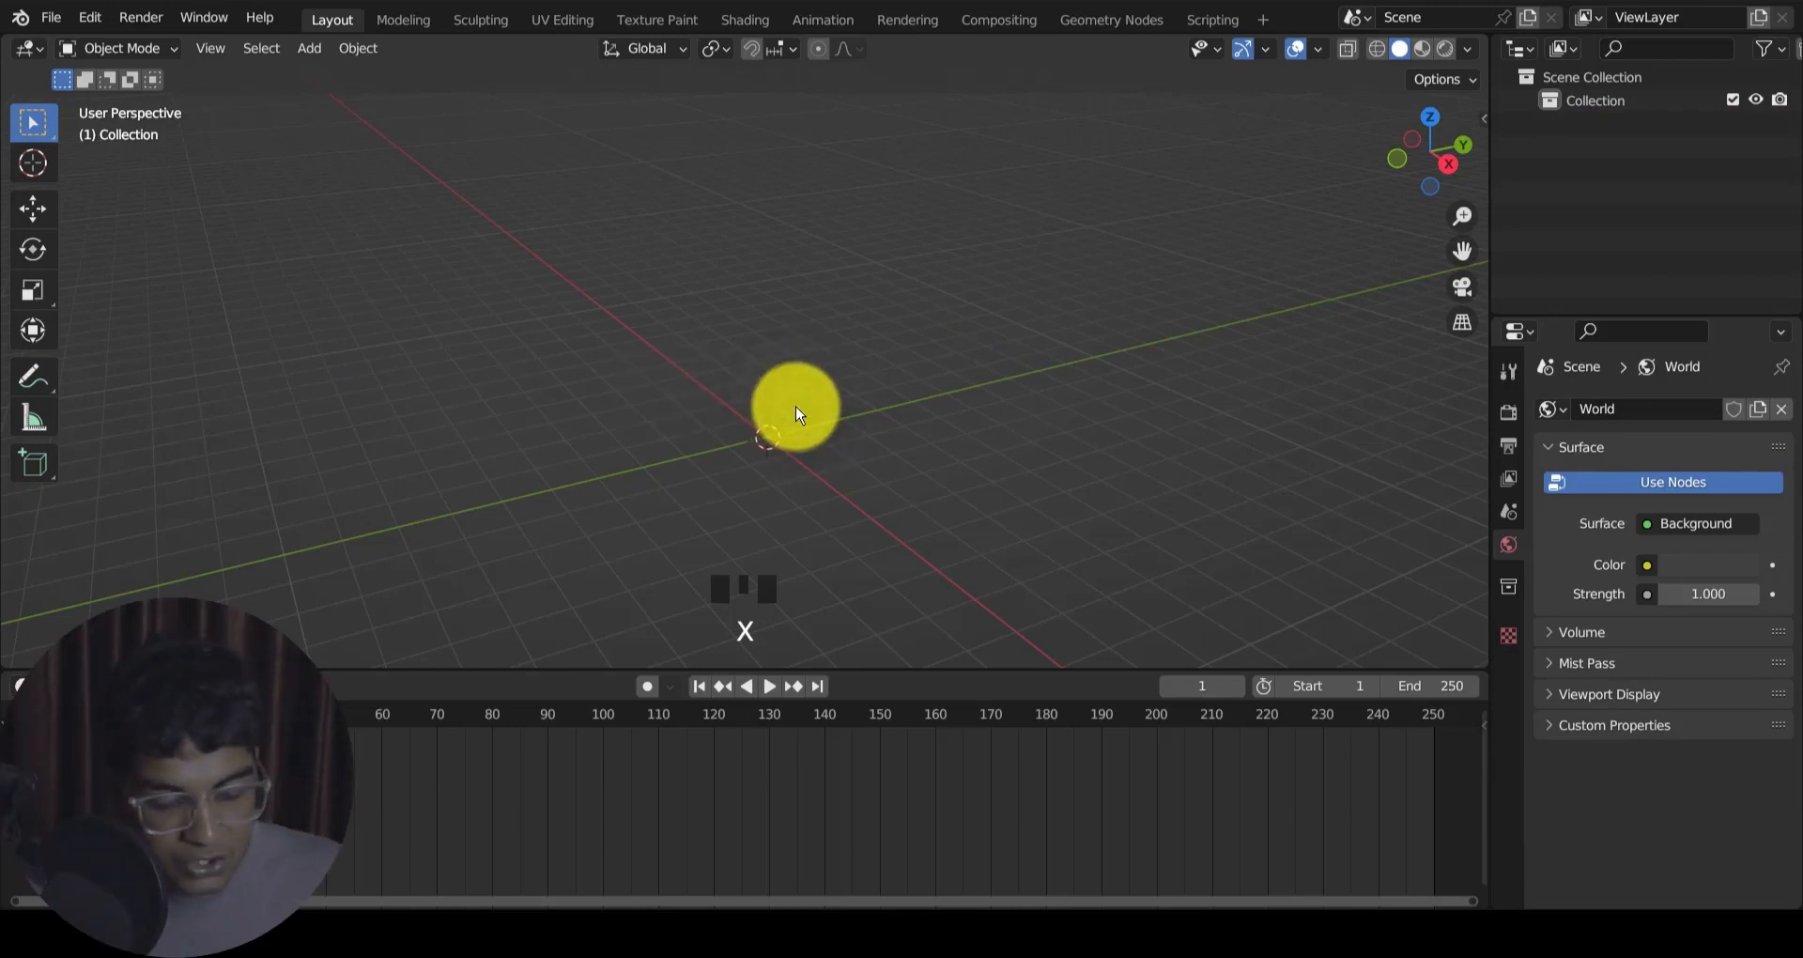
Step: Add a torus mesh to the empty scene
key(shift+a)
mouse_move(796, 411)
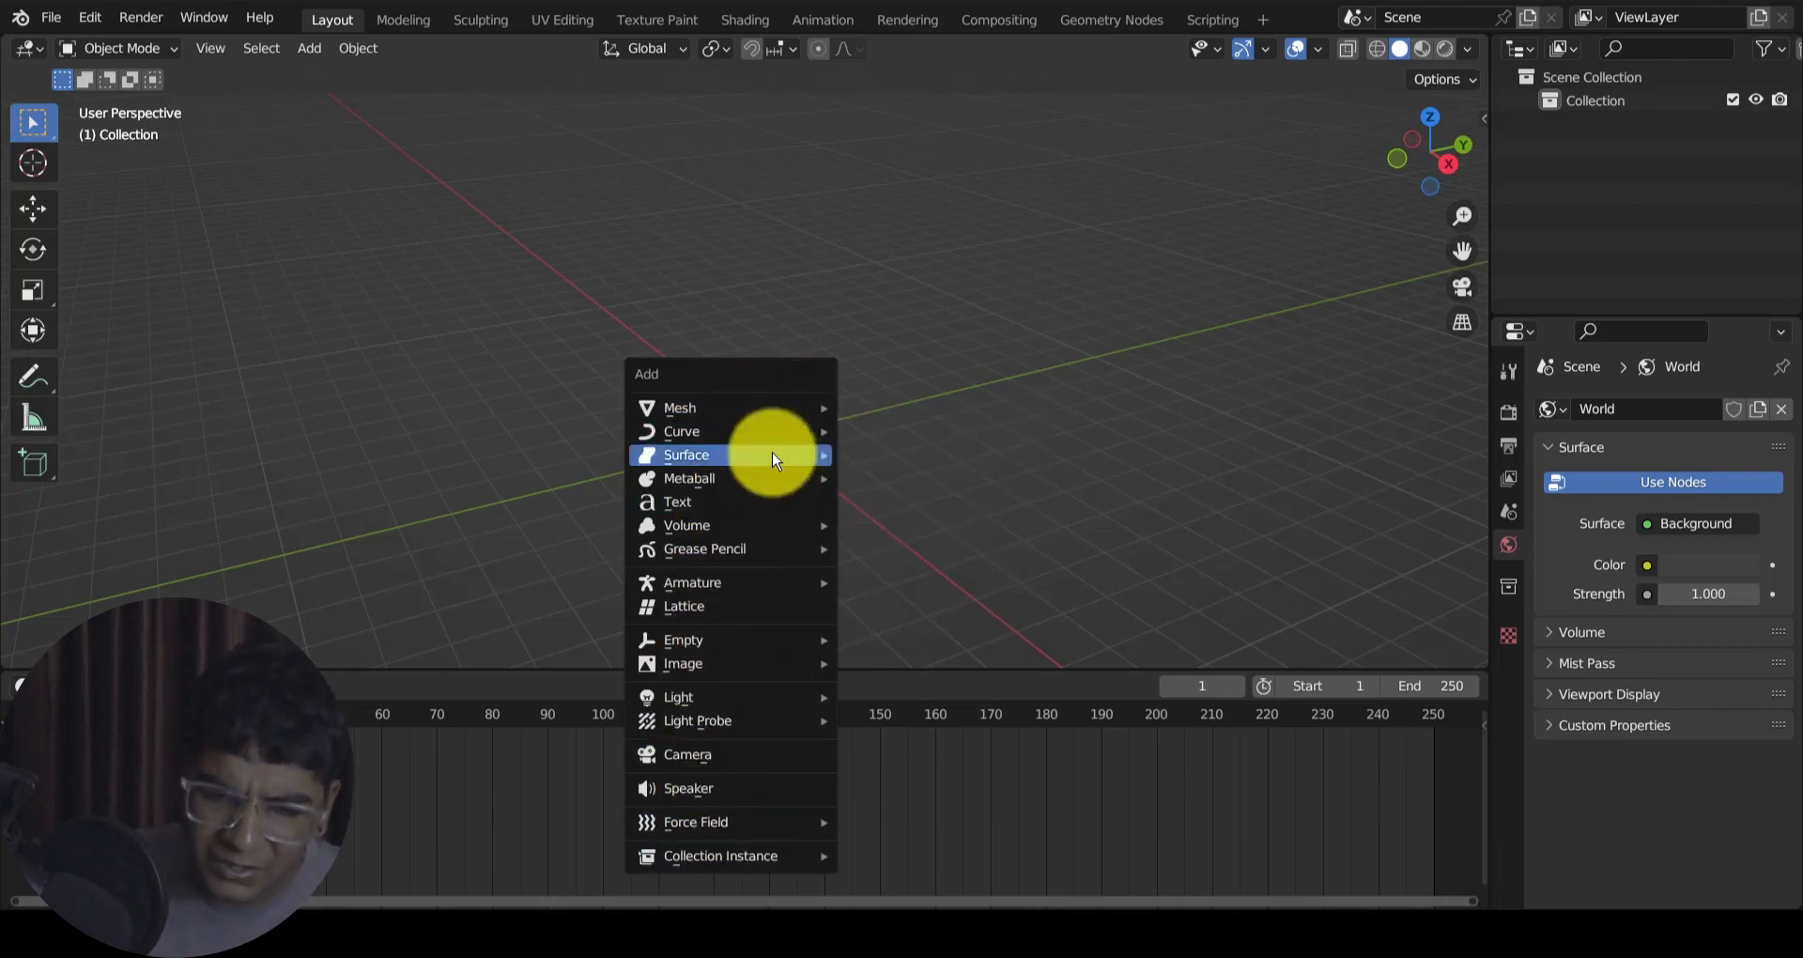
mouse_move(695, 419)
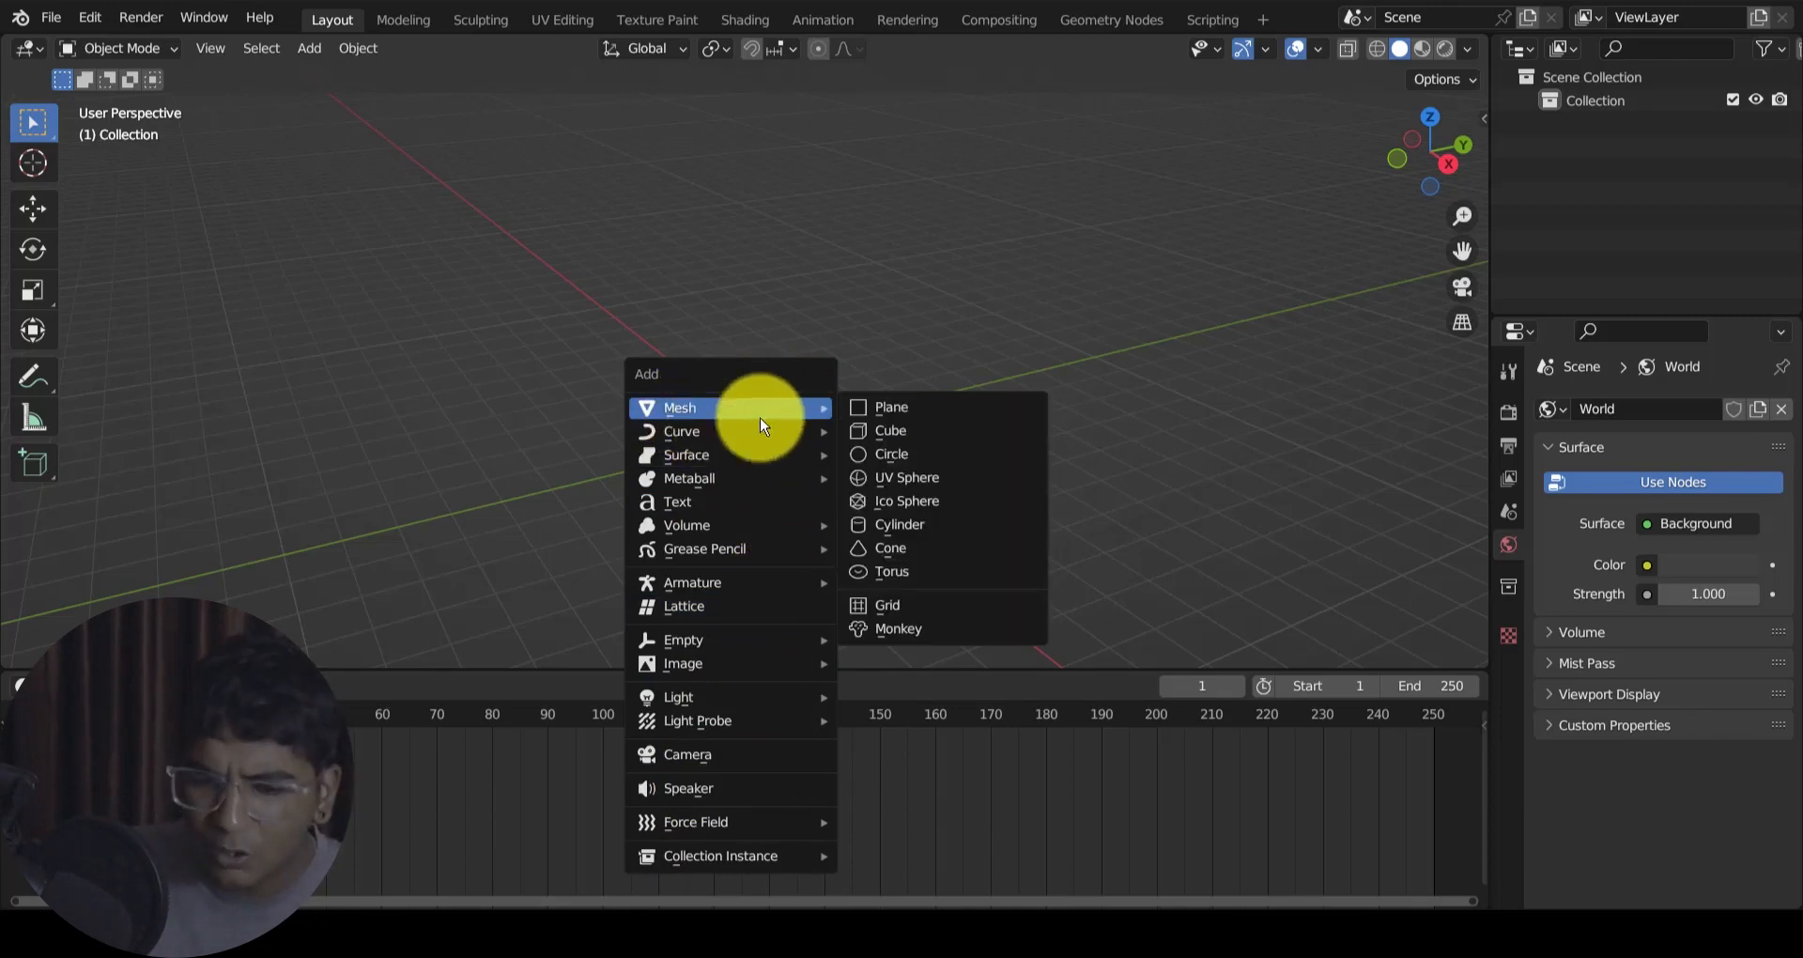
click(935, 589)
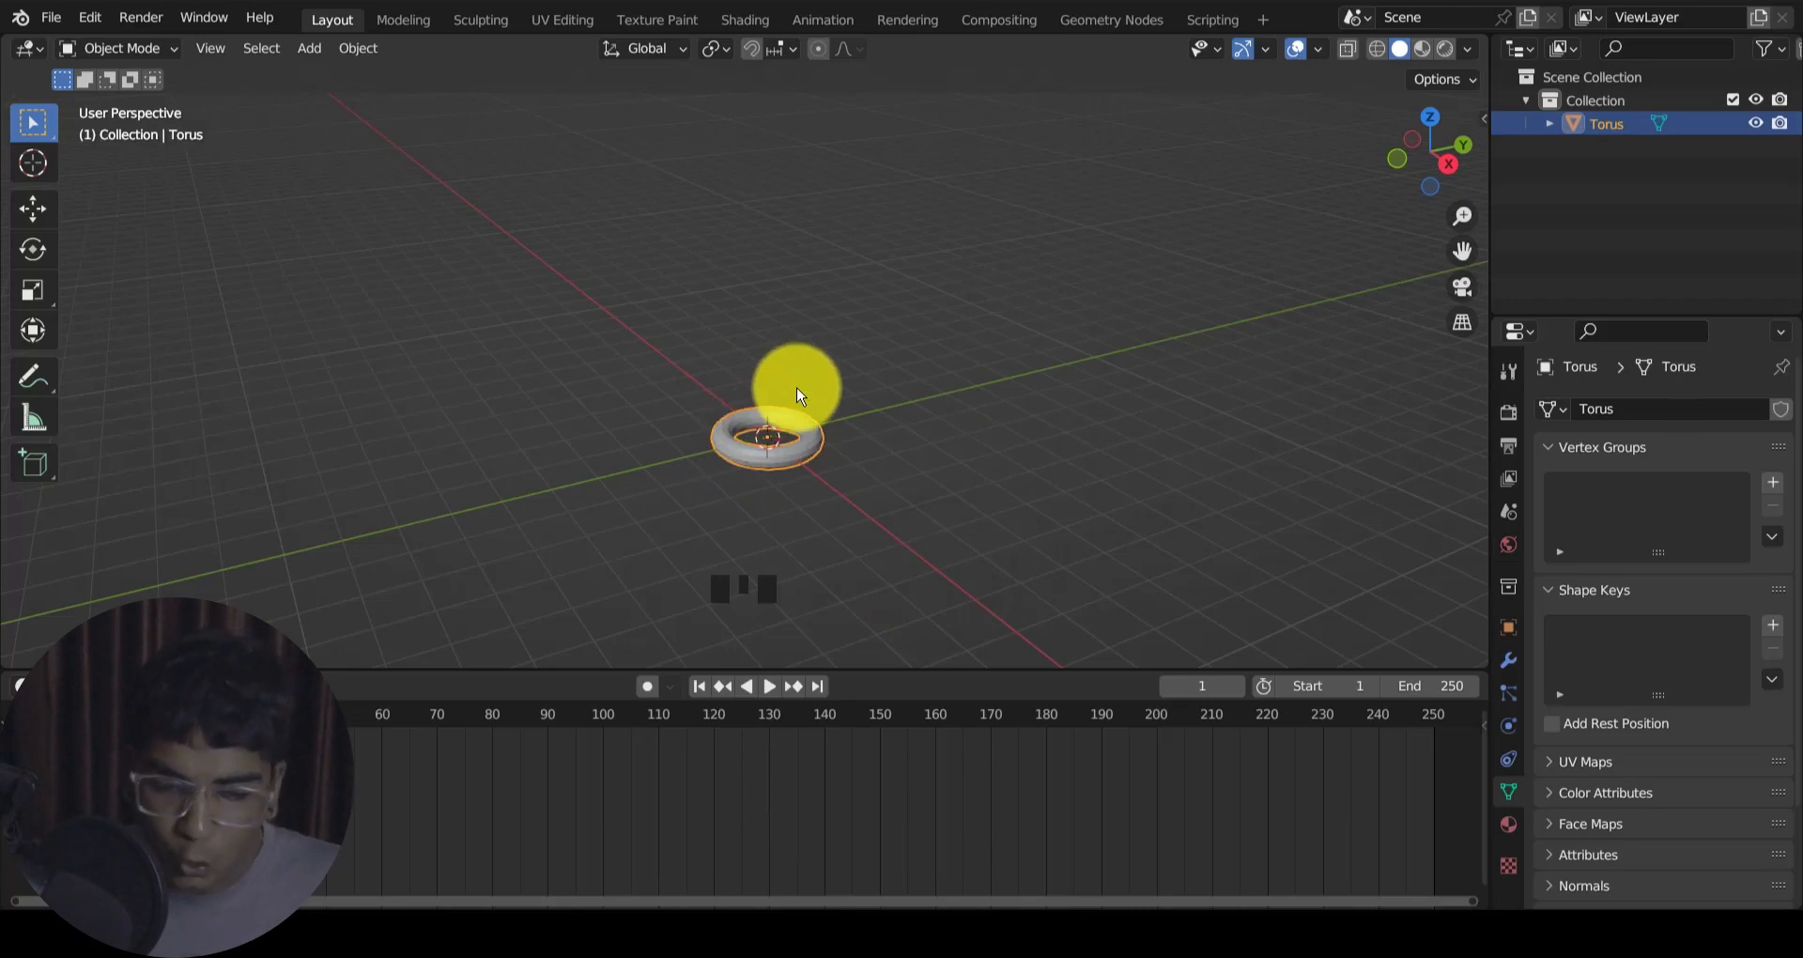
middle_drag(801, 391, 779, 459)
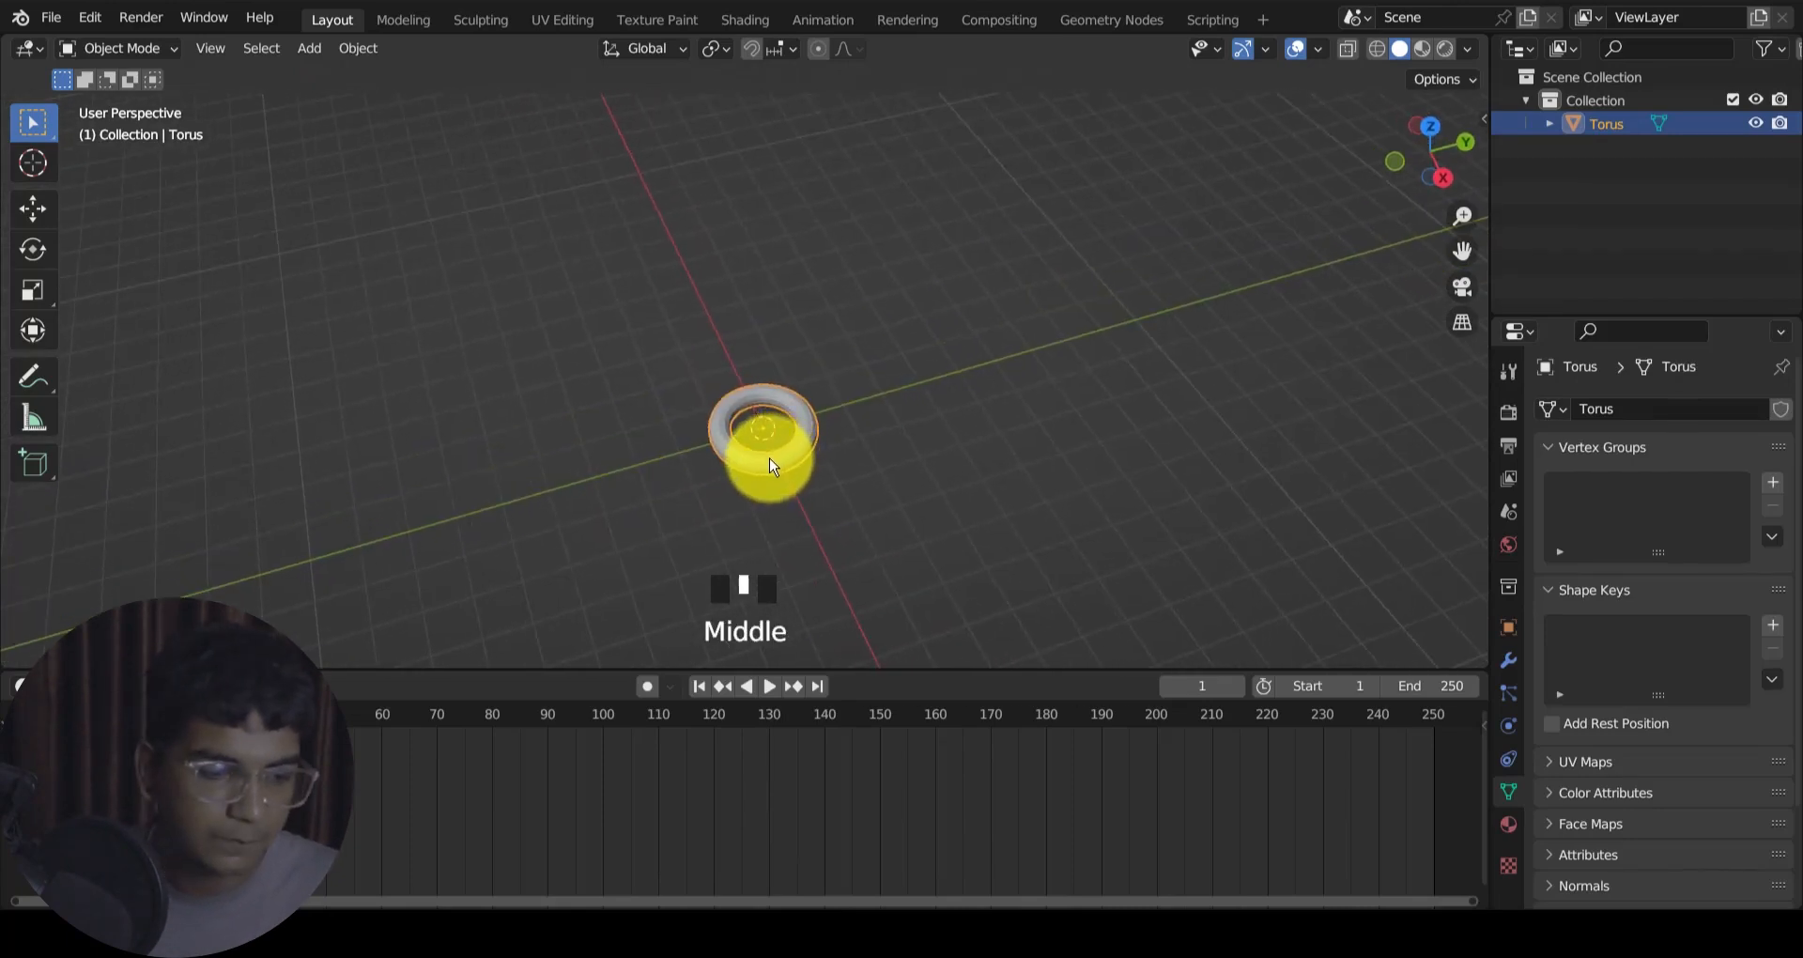
Step: Set the new torus's major radius to 0.84 m and its minor radius to 0.5 m
click(136, 645)
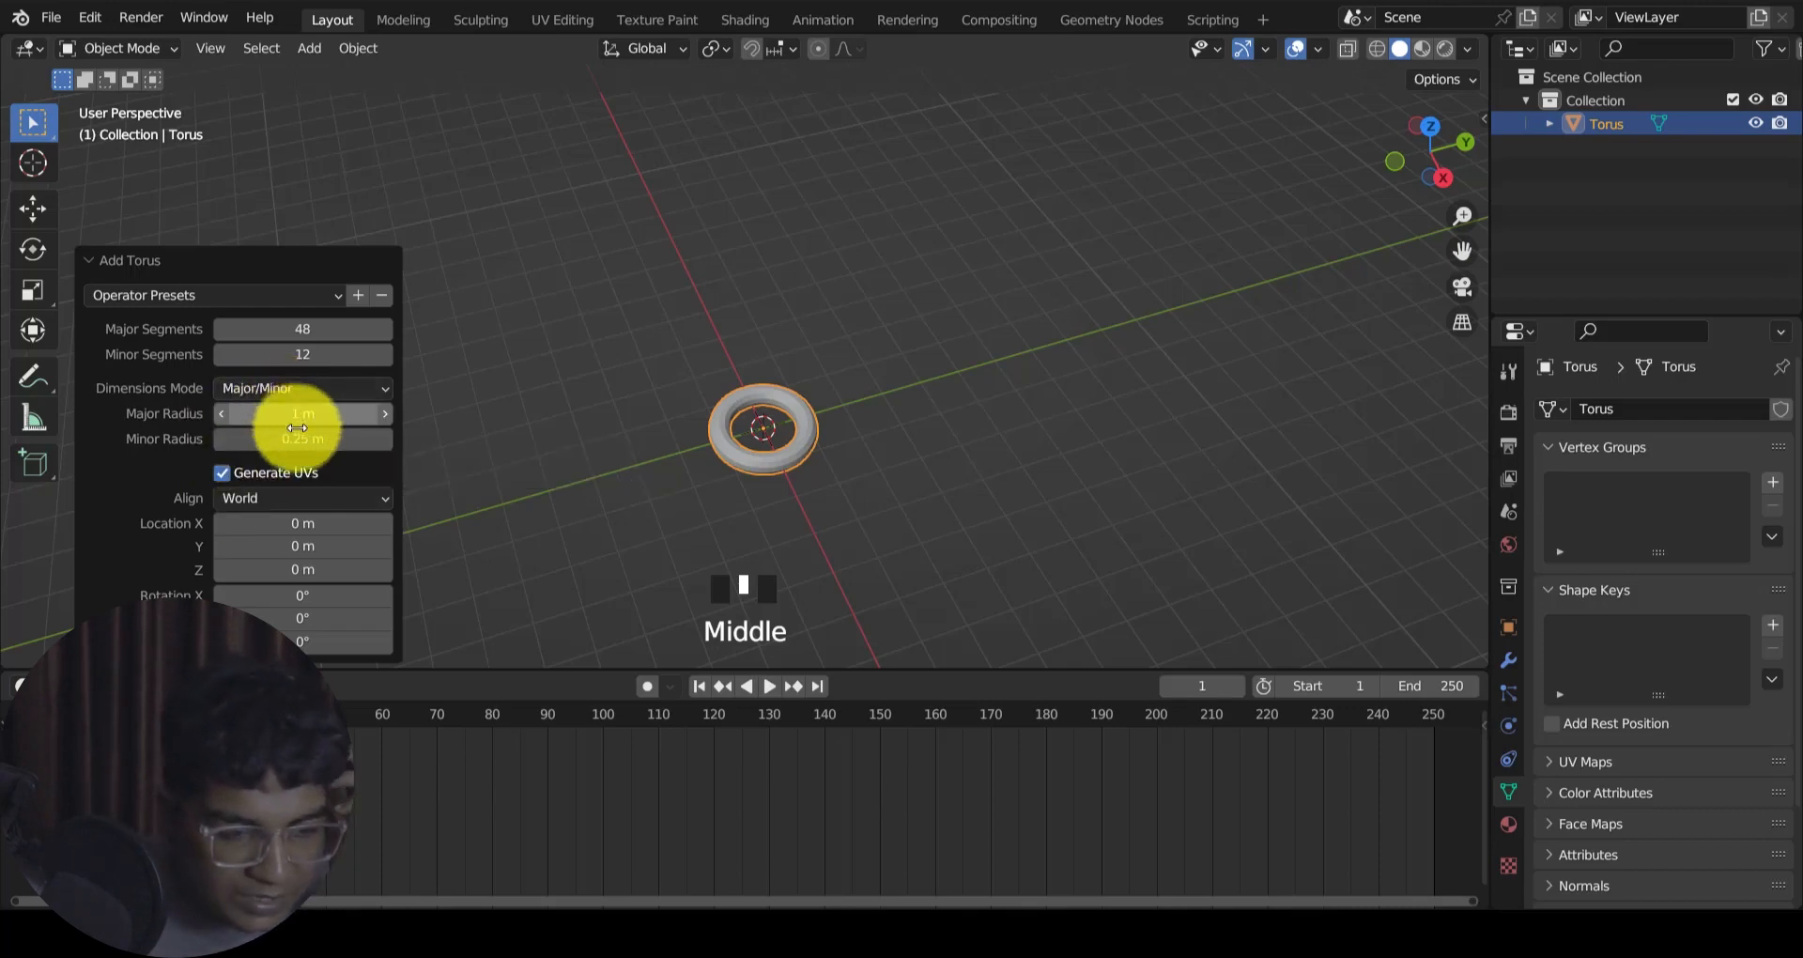
mouse_move(308, 418)
mouse_down()
mouse_move(756, 420)
mouse_move(322, 448)
mouse_move(766, 436)
mouse_move(773, 414)
mouse_move(788, 446)
mouse_up()
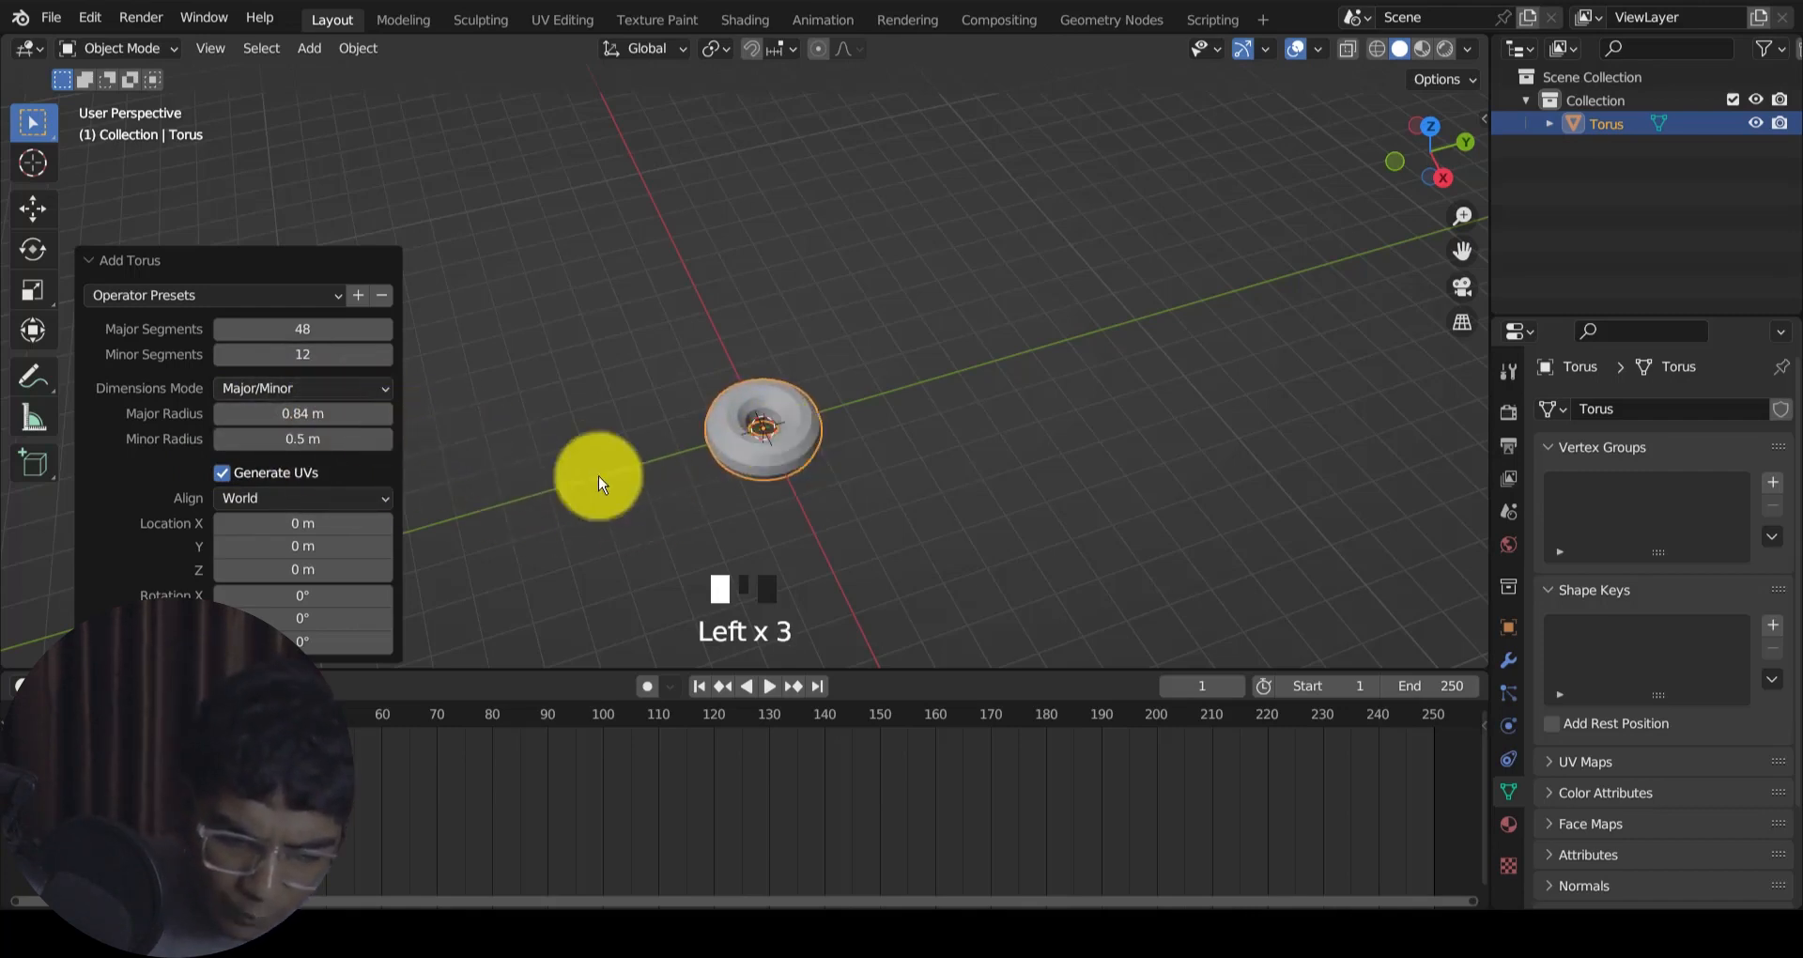
scroll(788, 499, up, 5)
shift+middle_drag(905, 535, 847, 536)
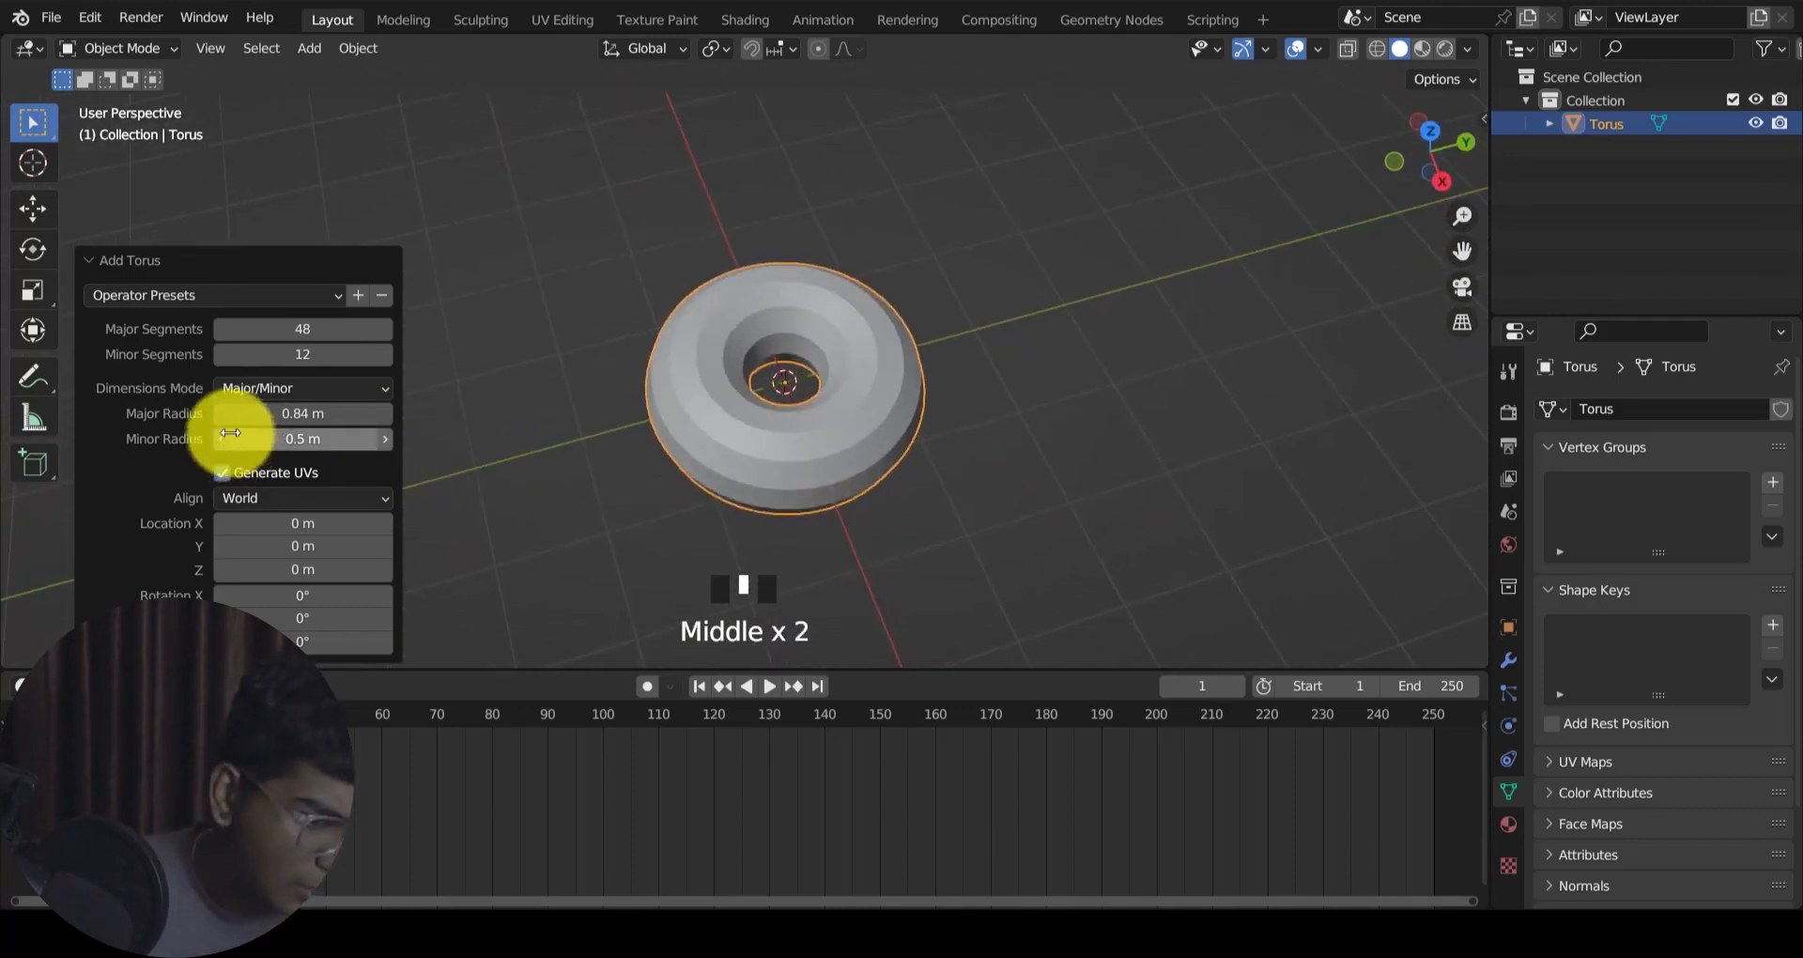
Step: Increase the torus's number of minor segments to give it a smoother surface, and leave the torus deselected
drag(274, 354, 769, 355)
middle_drag(739, 385, 890, 294)
click(893, 291)
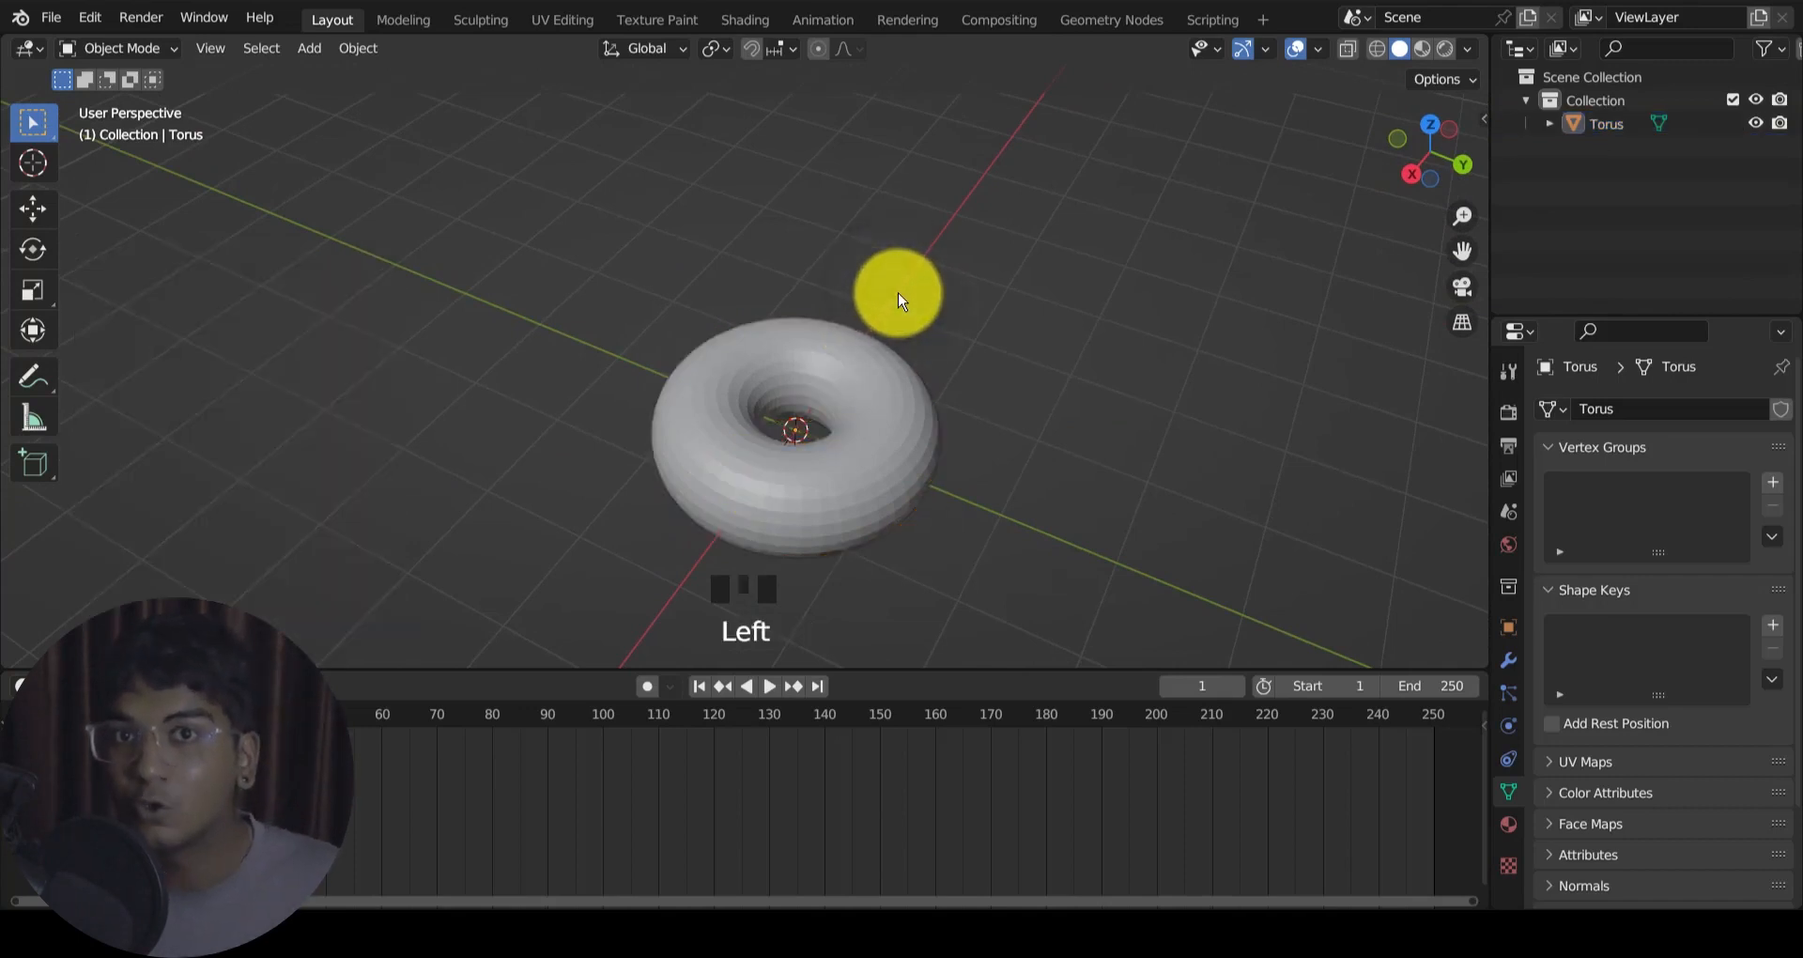
click(888, 412)
shift+middle_drag(996, 549, 966, 442)
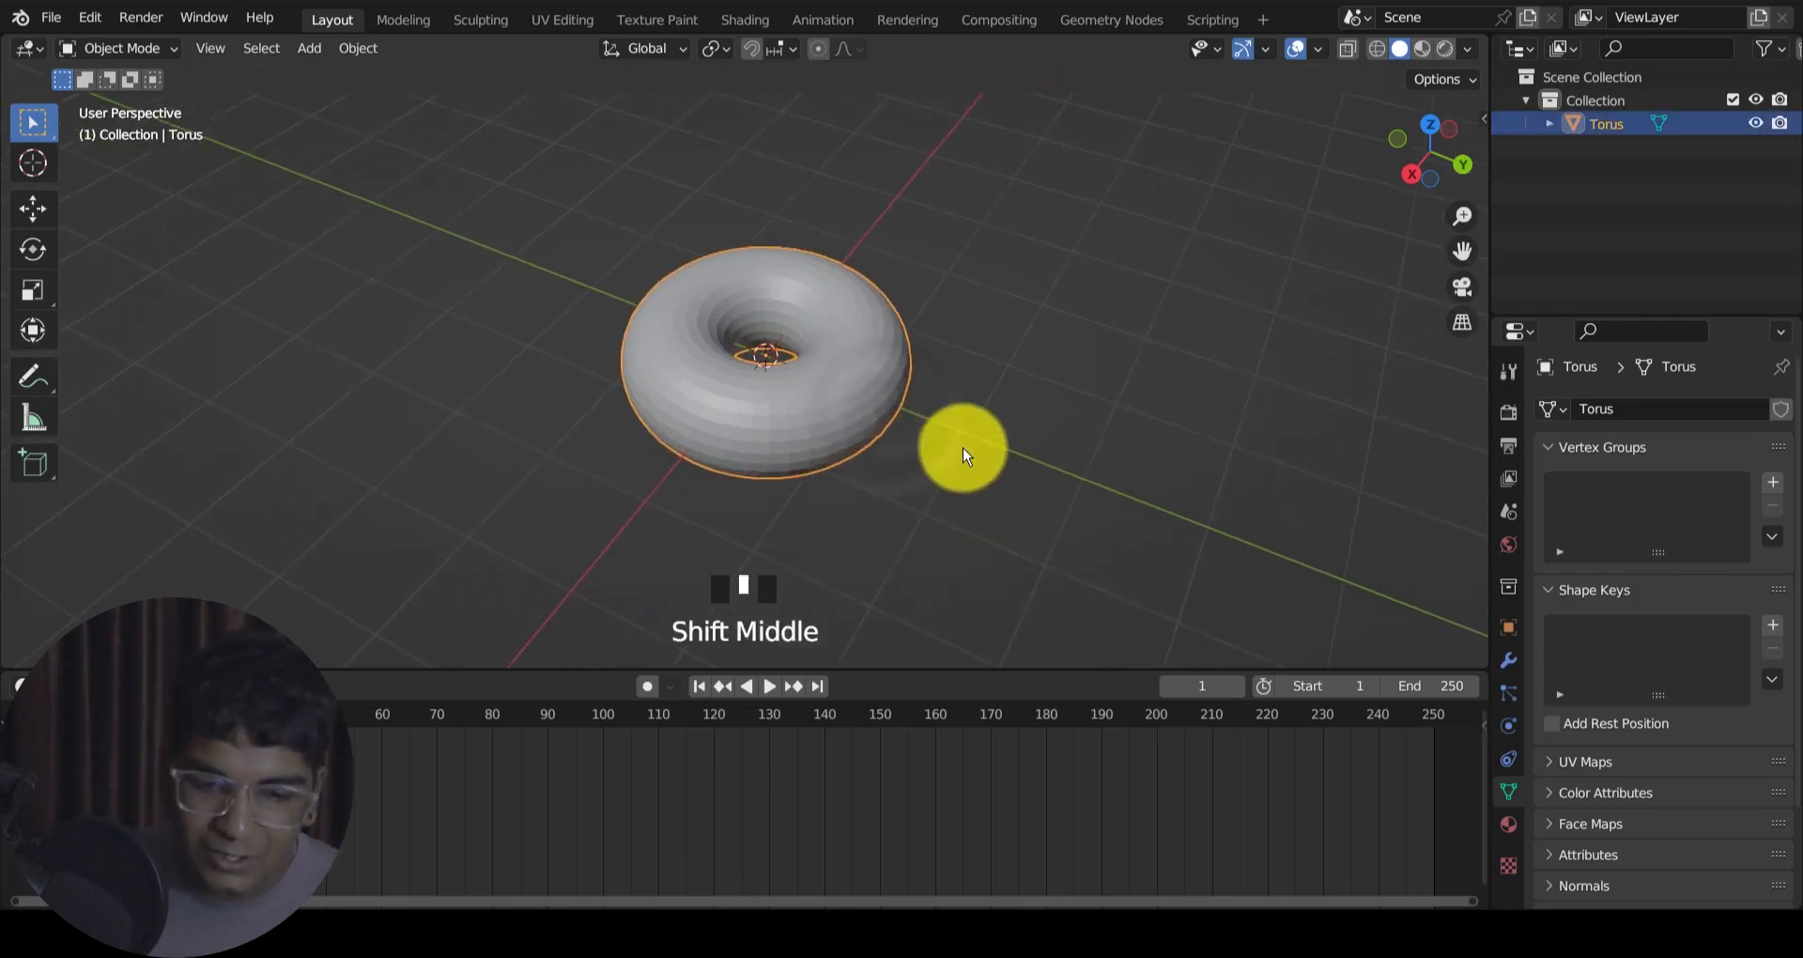
click(972, 434)
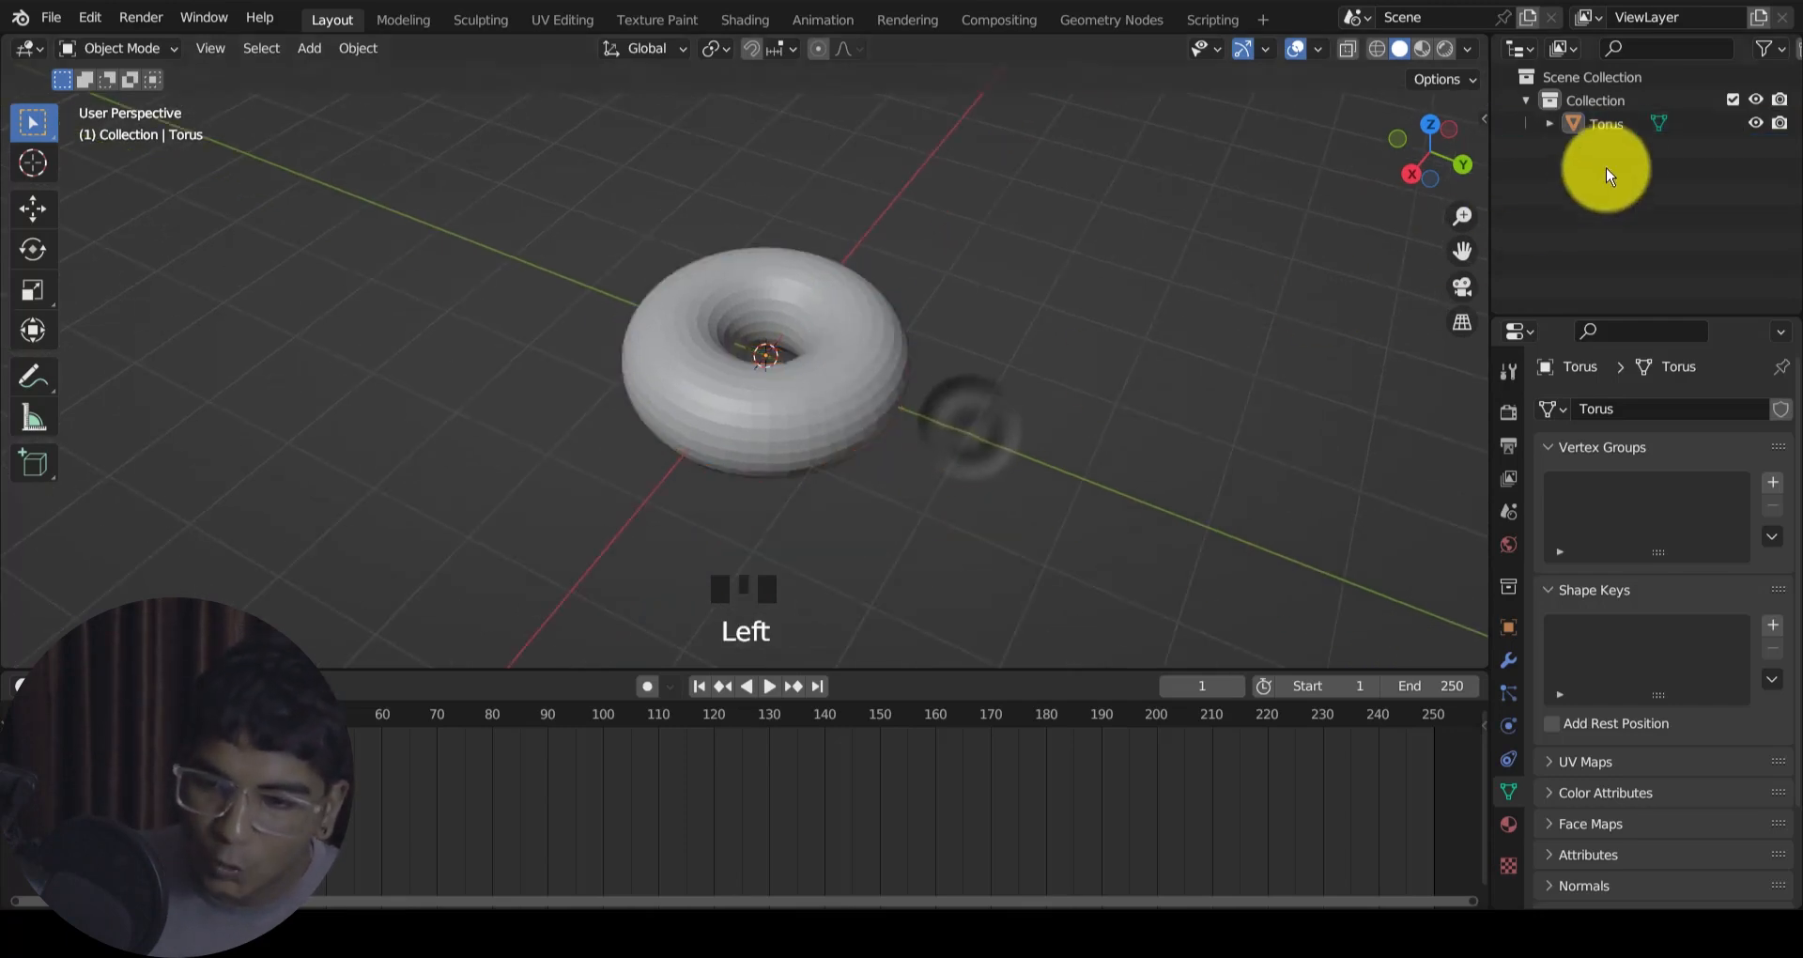
Step: Rename the torus object as donut and deselect it
click(1608, 124)
double_click(1608, 124)
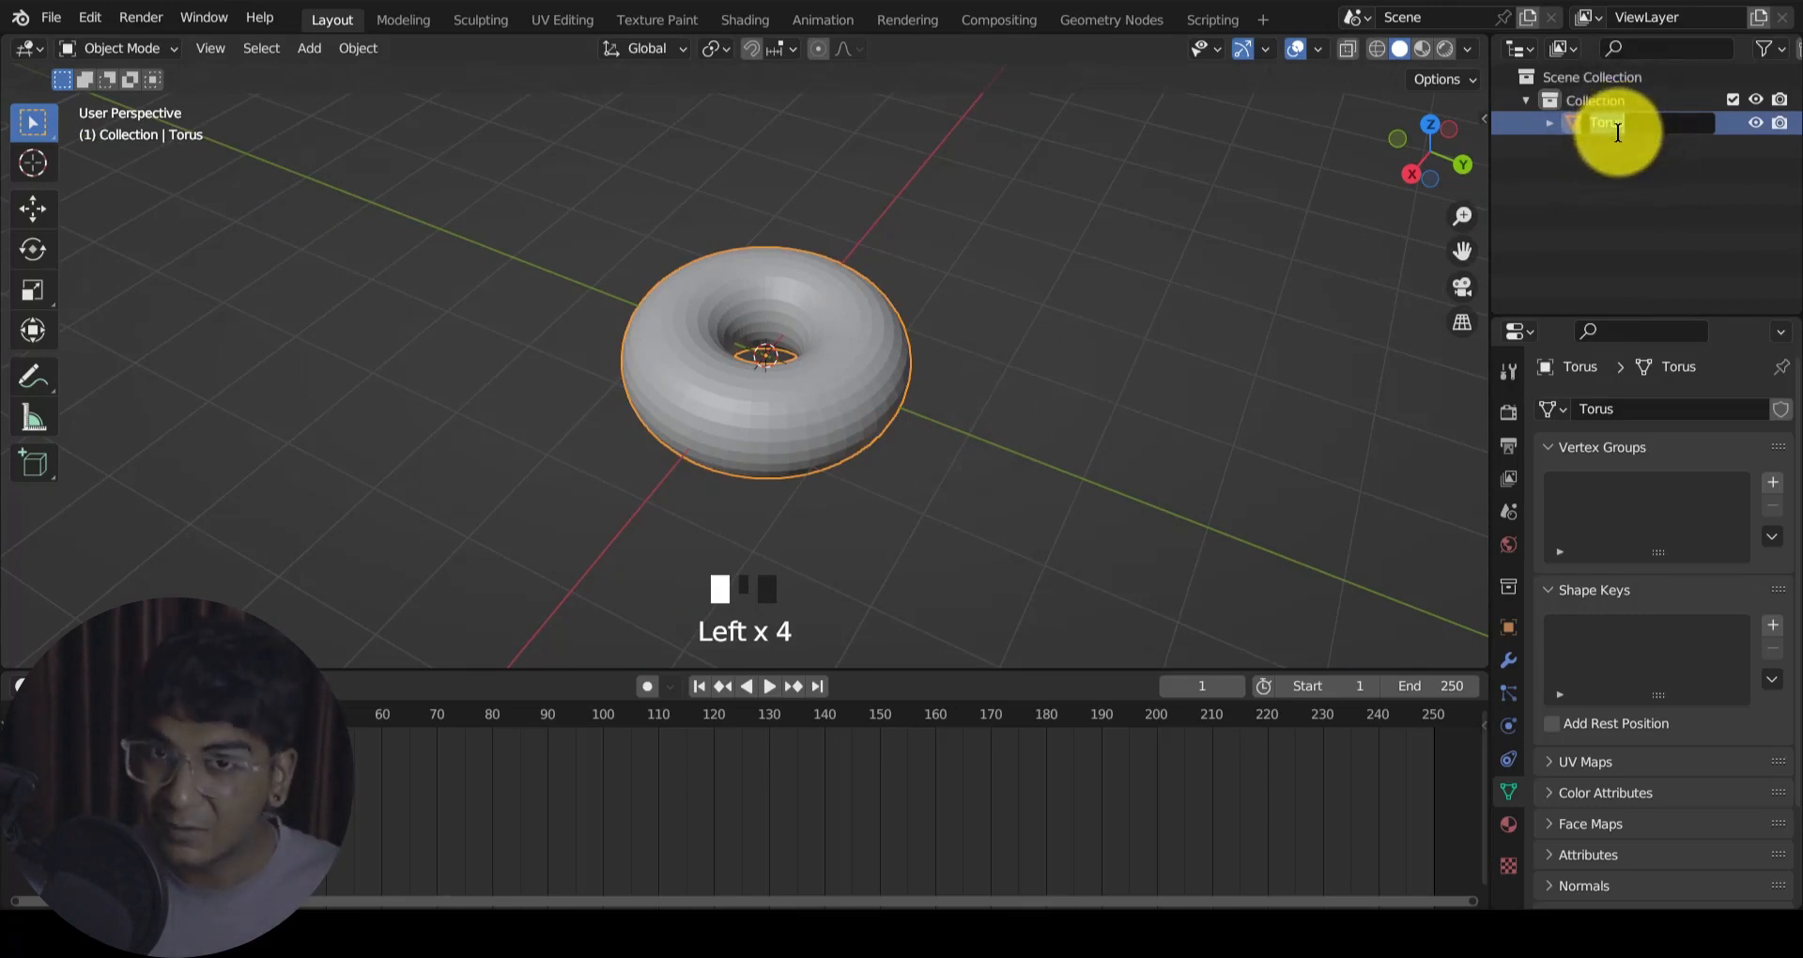
text(donut)
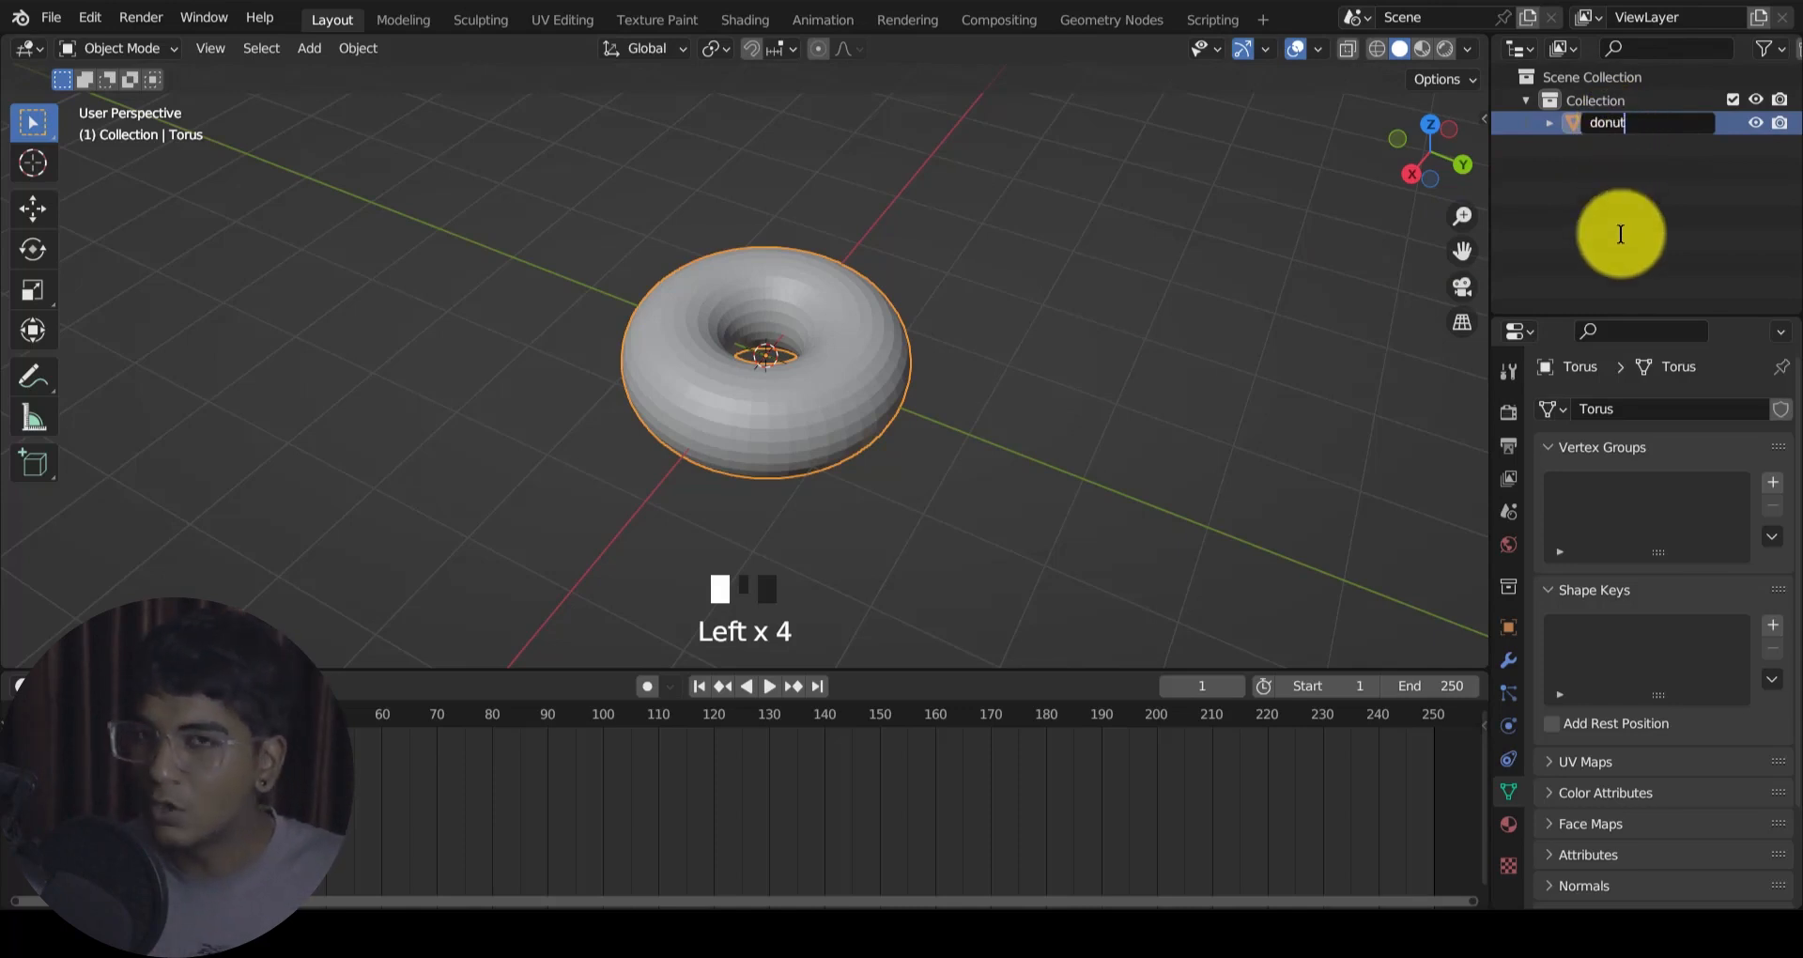
key(Return)
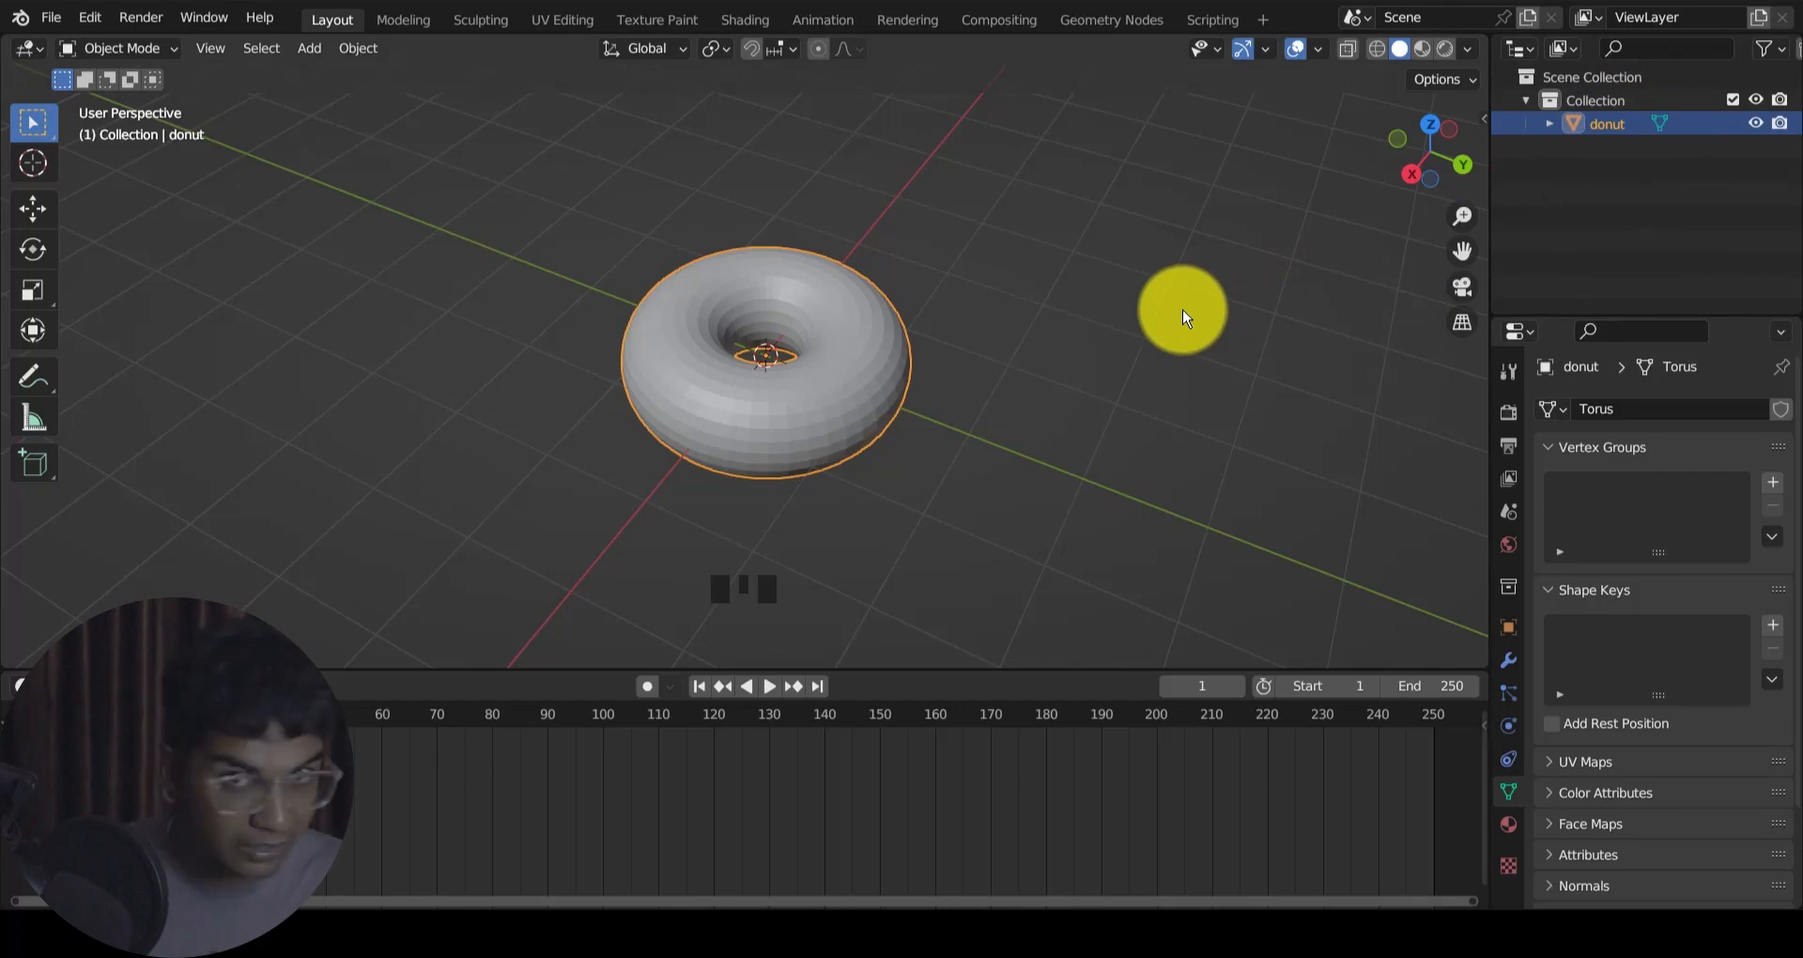
click(1182, 318)
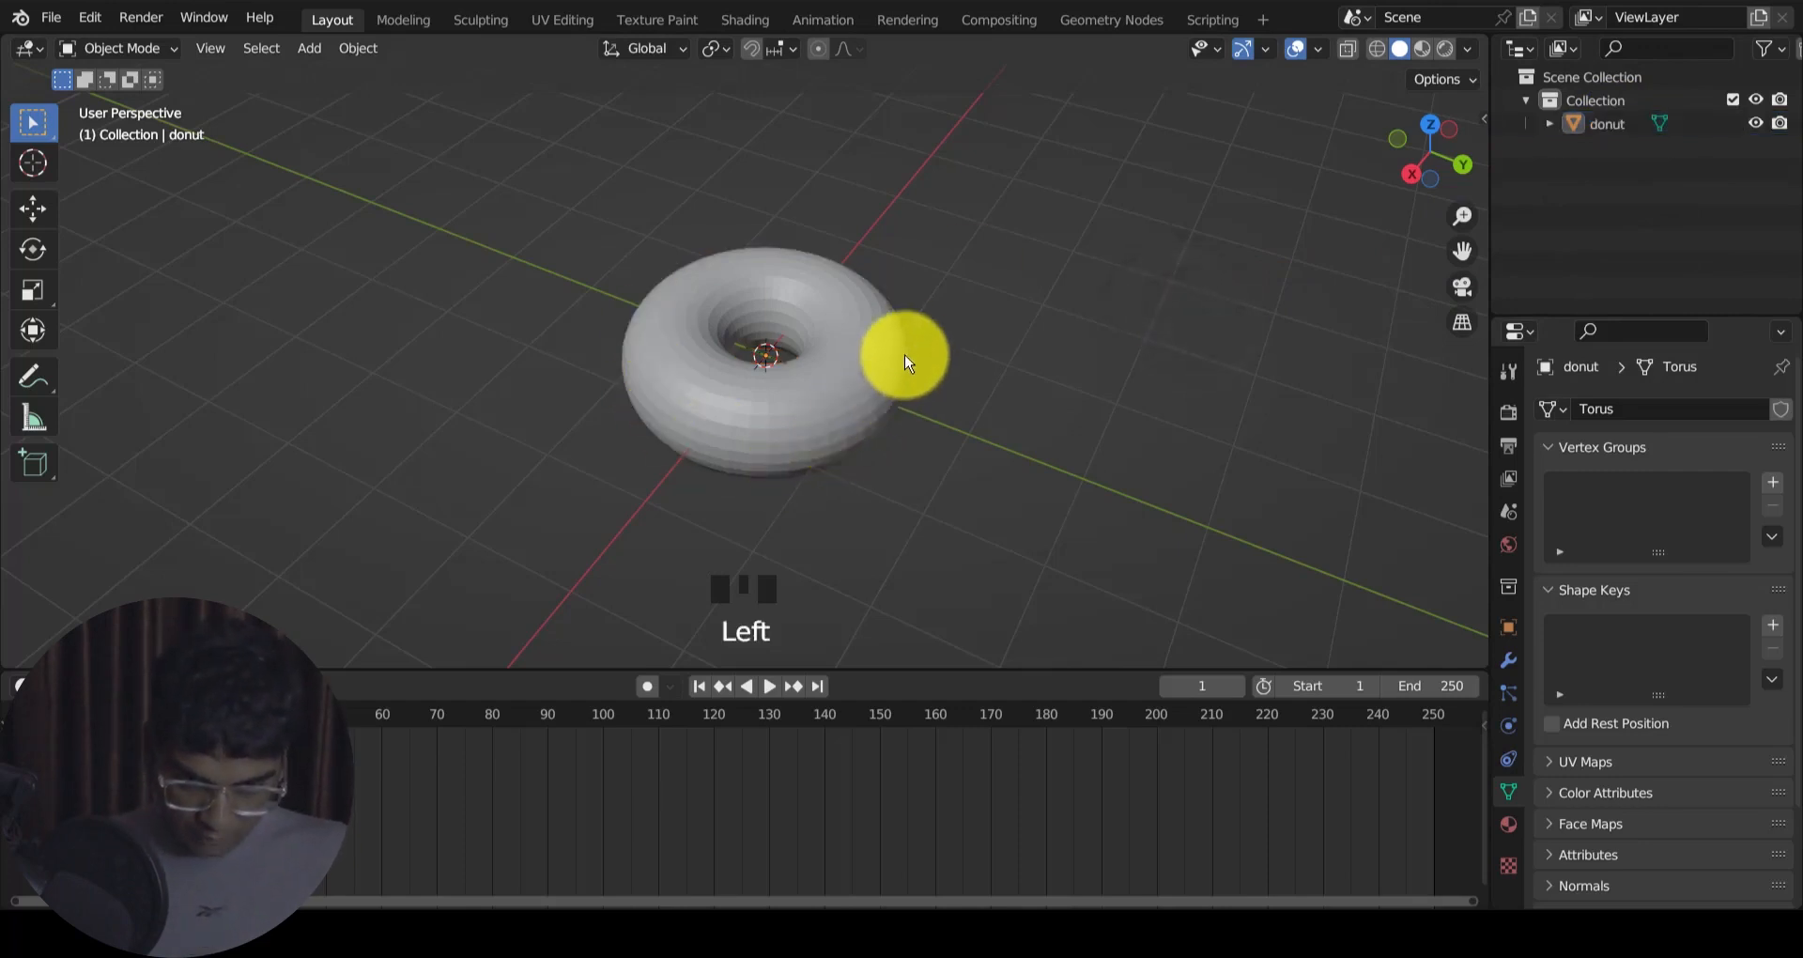
Step: Select the donut, view it from several angles, and switch it to Edit Mode and back to Object Mode
middle_drag(906, 358, 837, 415)
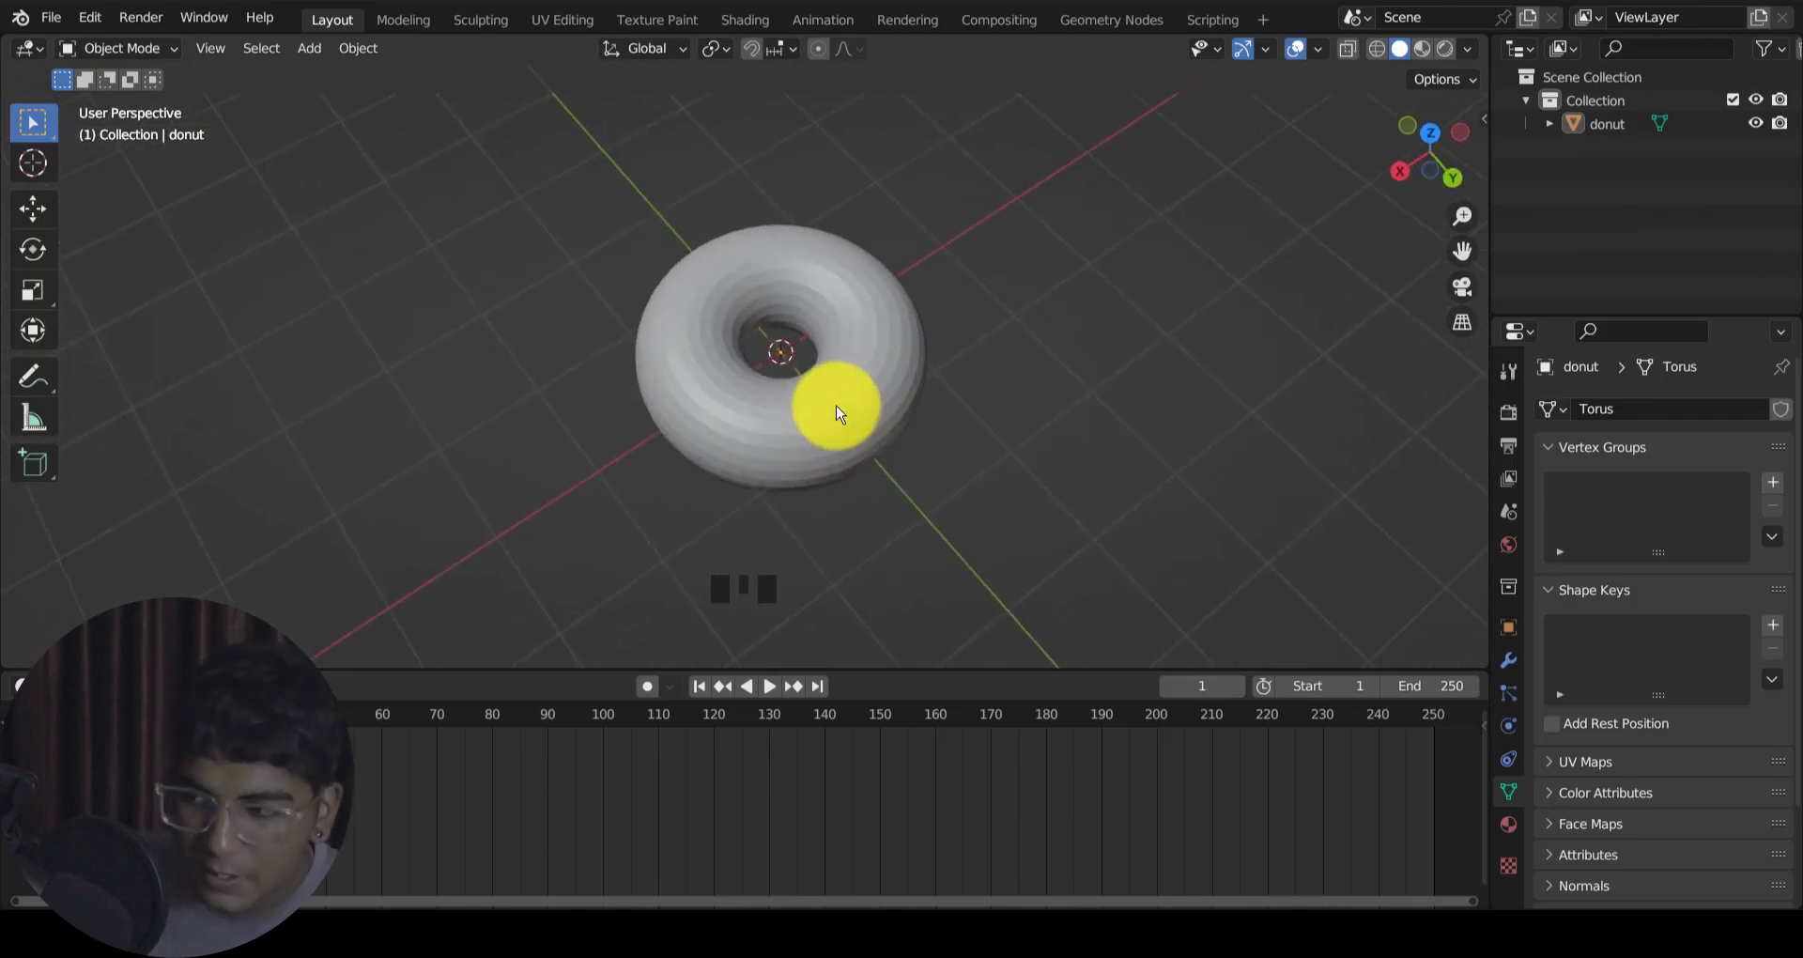
click(785, 399)
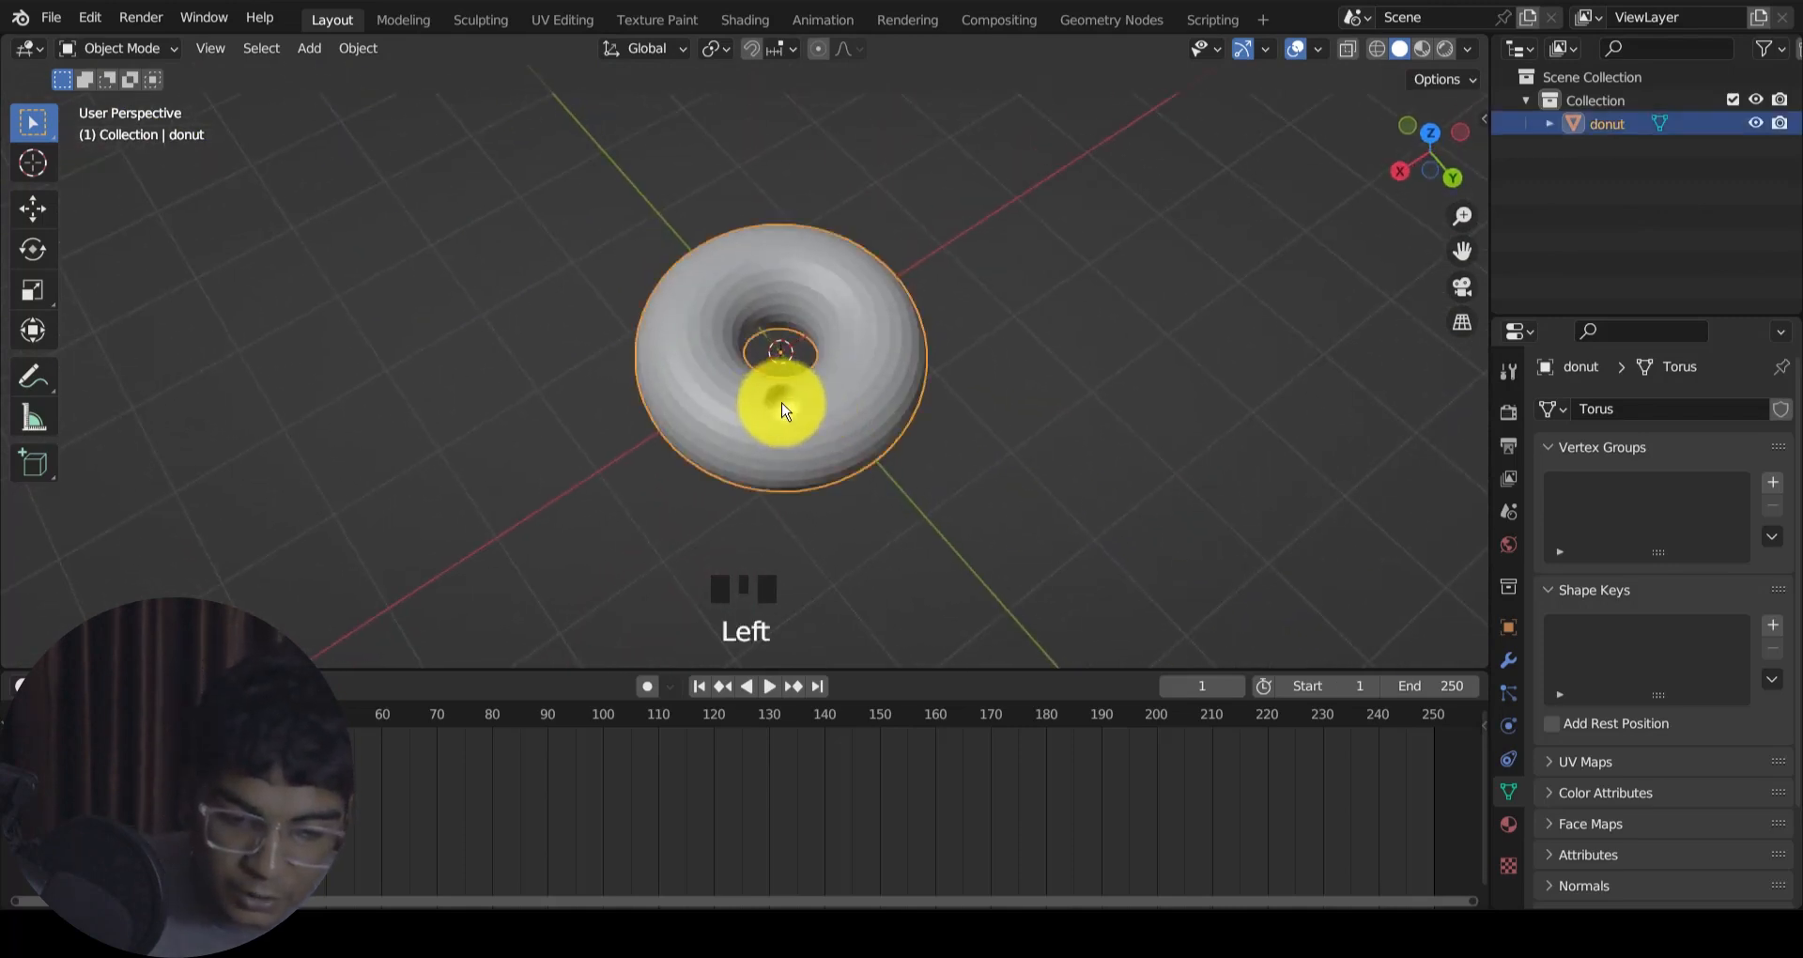
middle_drag(829, 497, 893, 366)
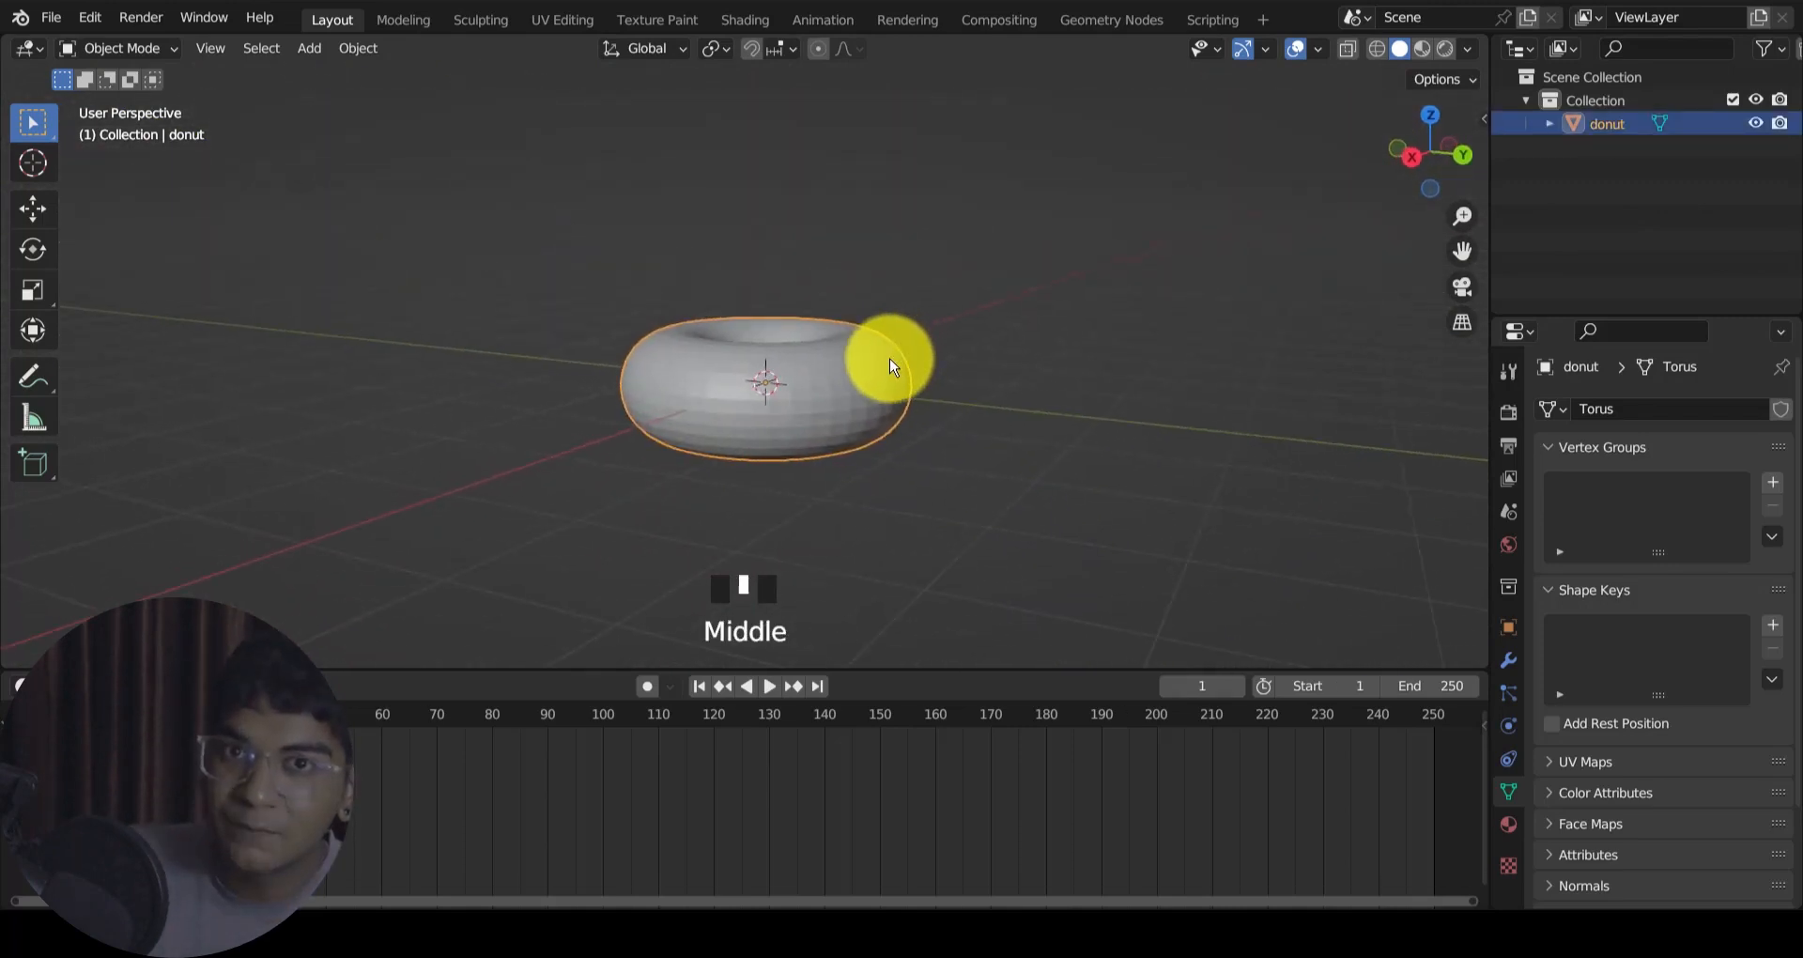
scroll(907, 376, up, 1)
scroll(916, 380, down, 3)
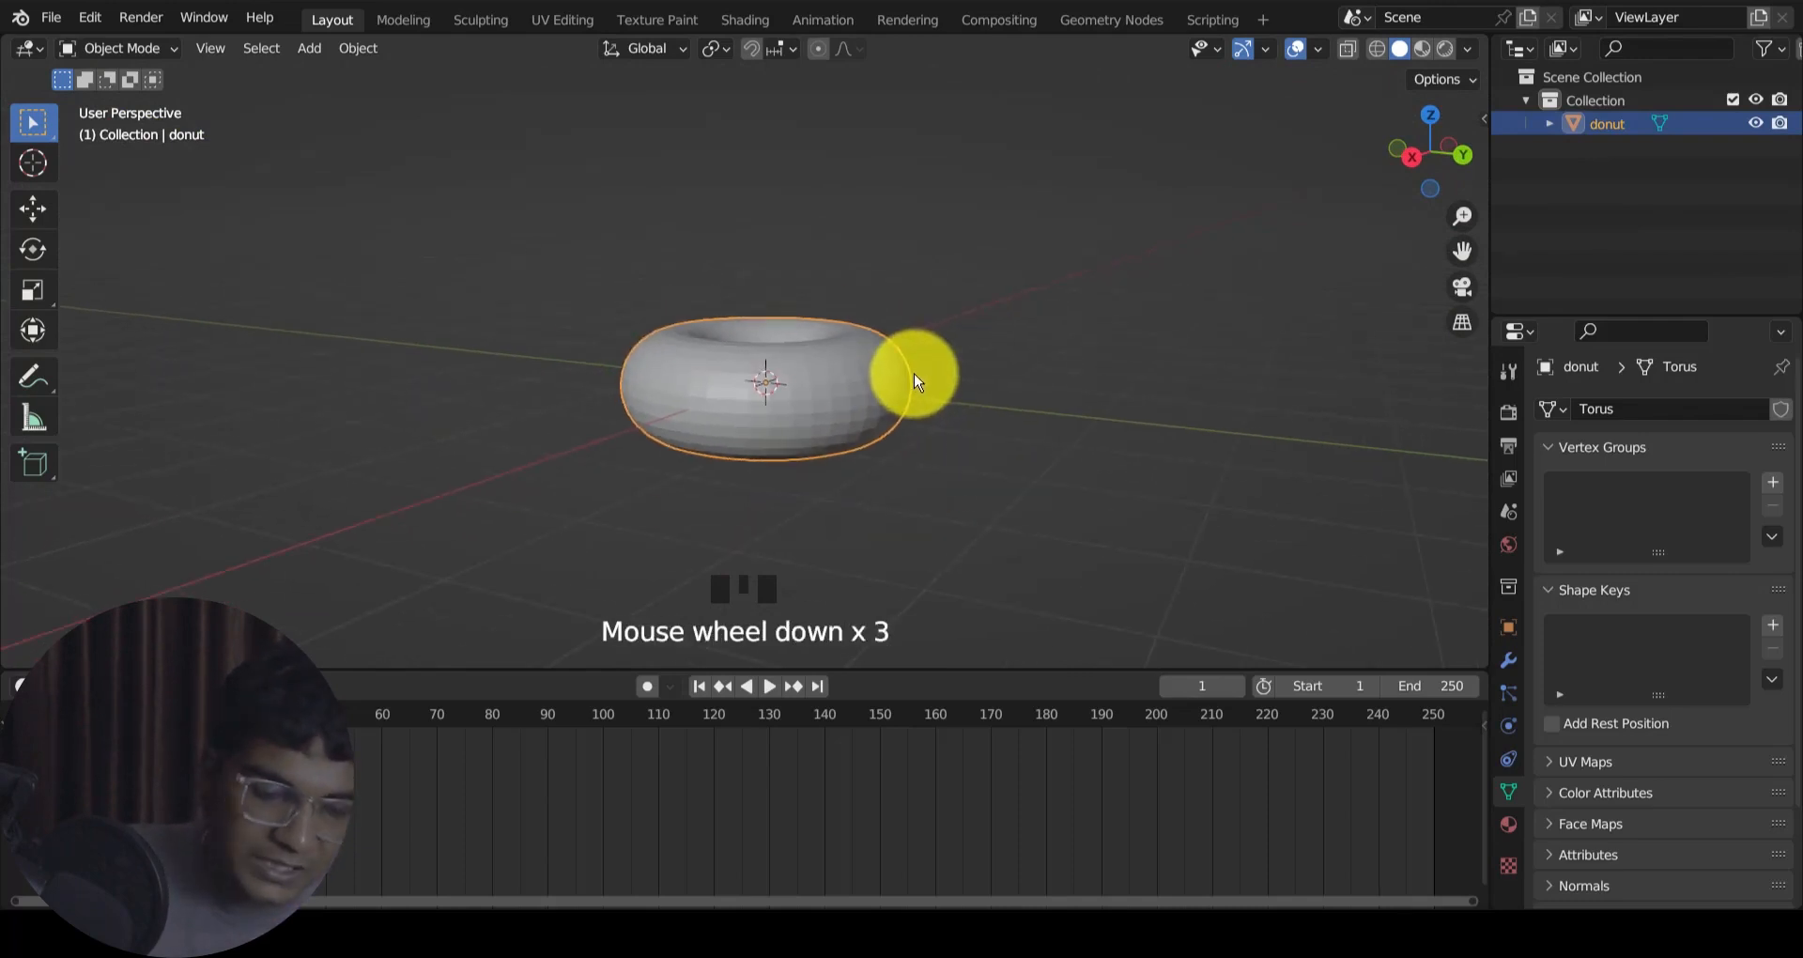
middle_drag(885, 322, 843, 380)
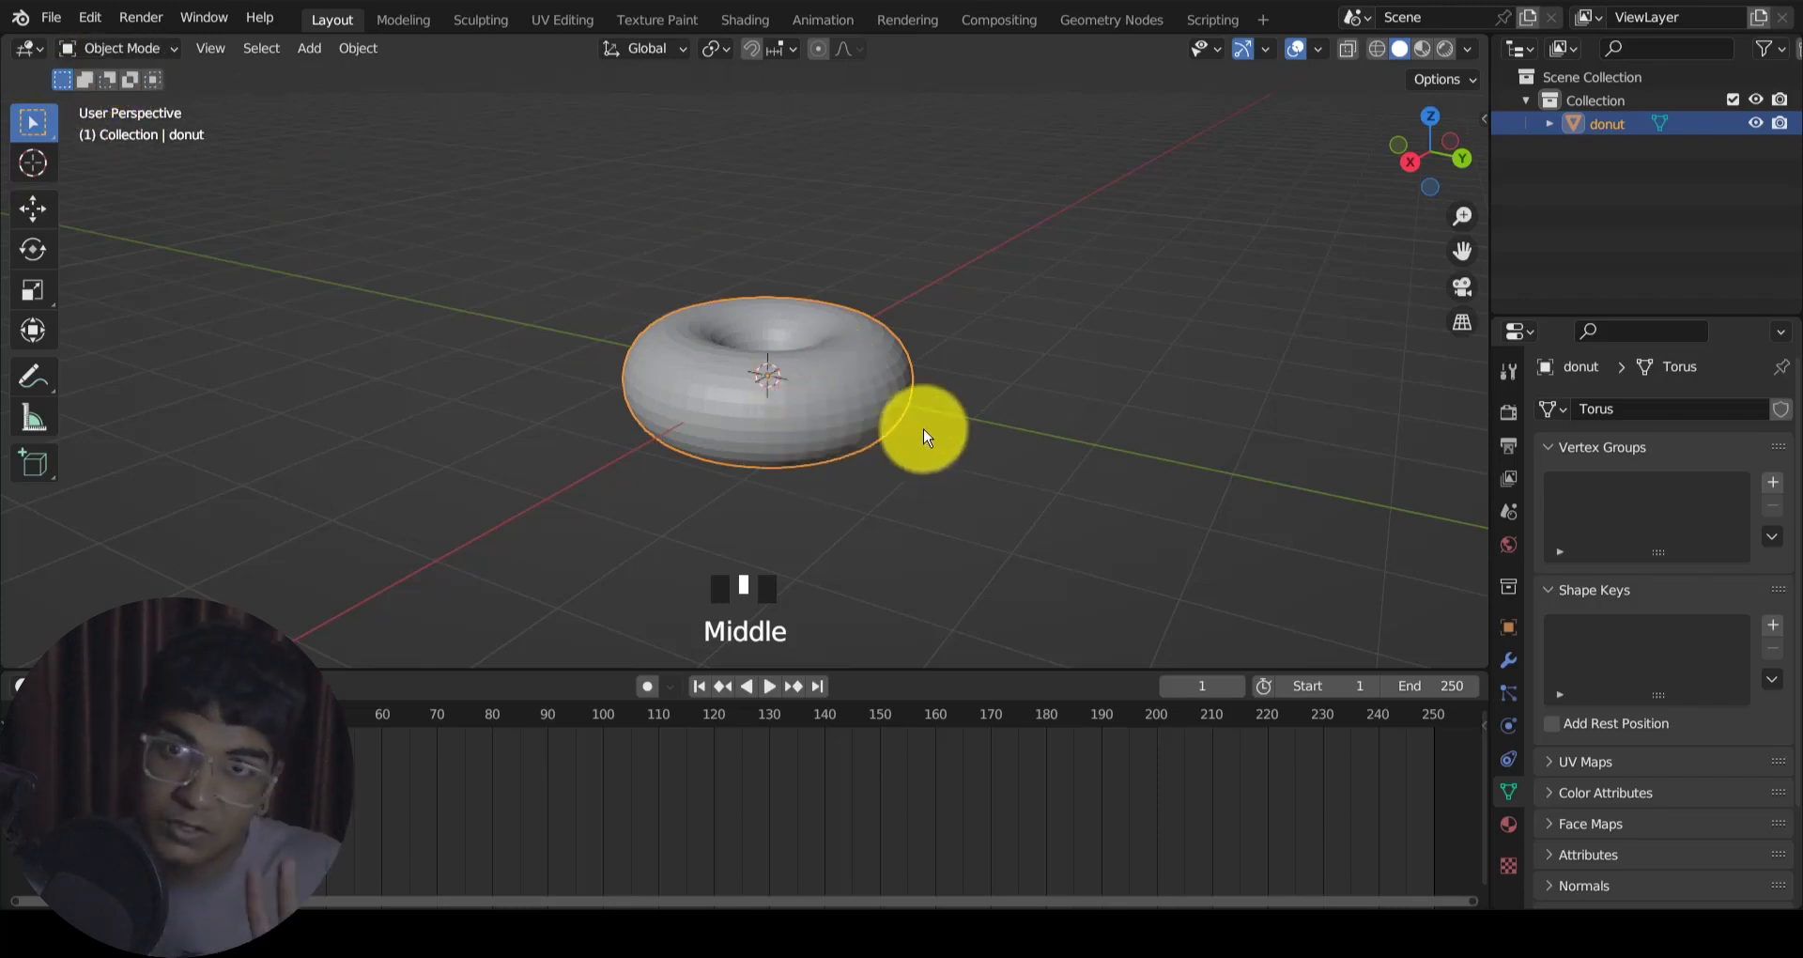
click(146, 53)
click(141, 101)
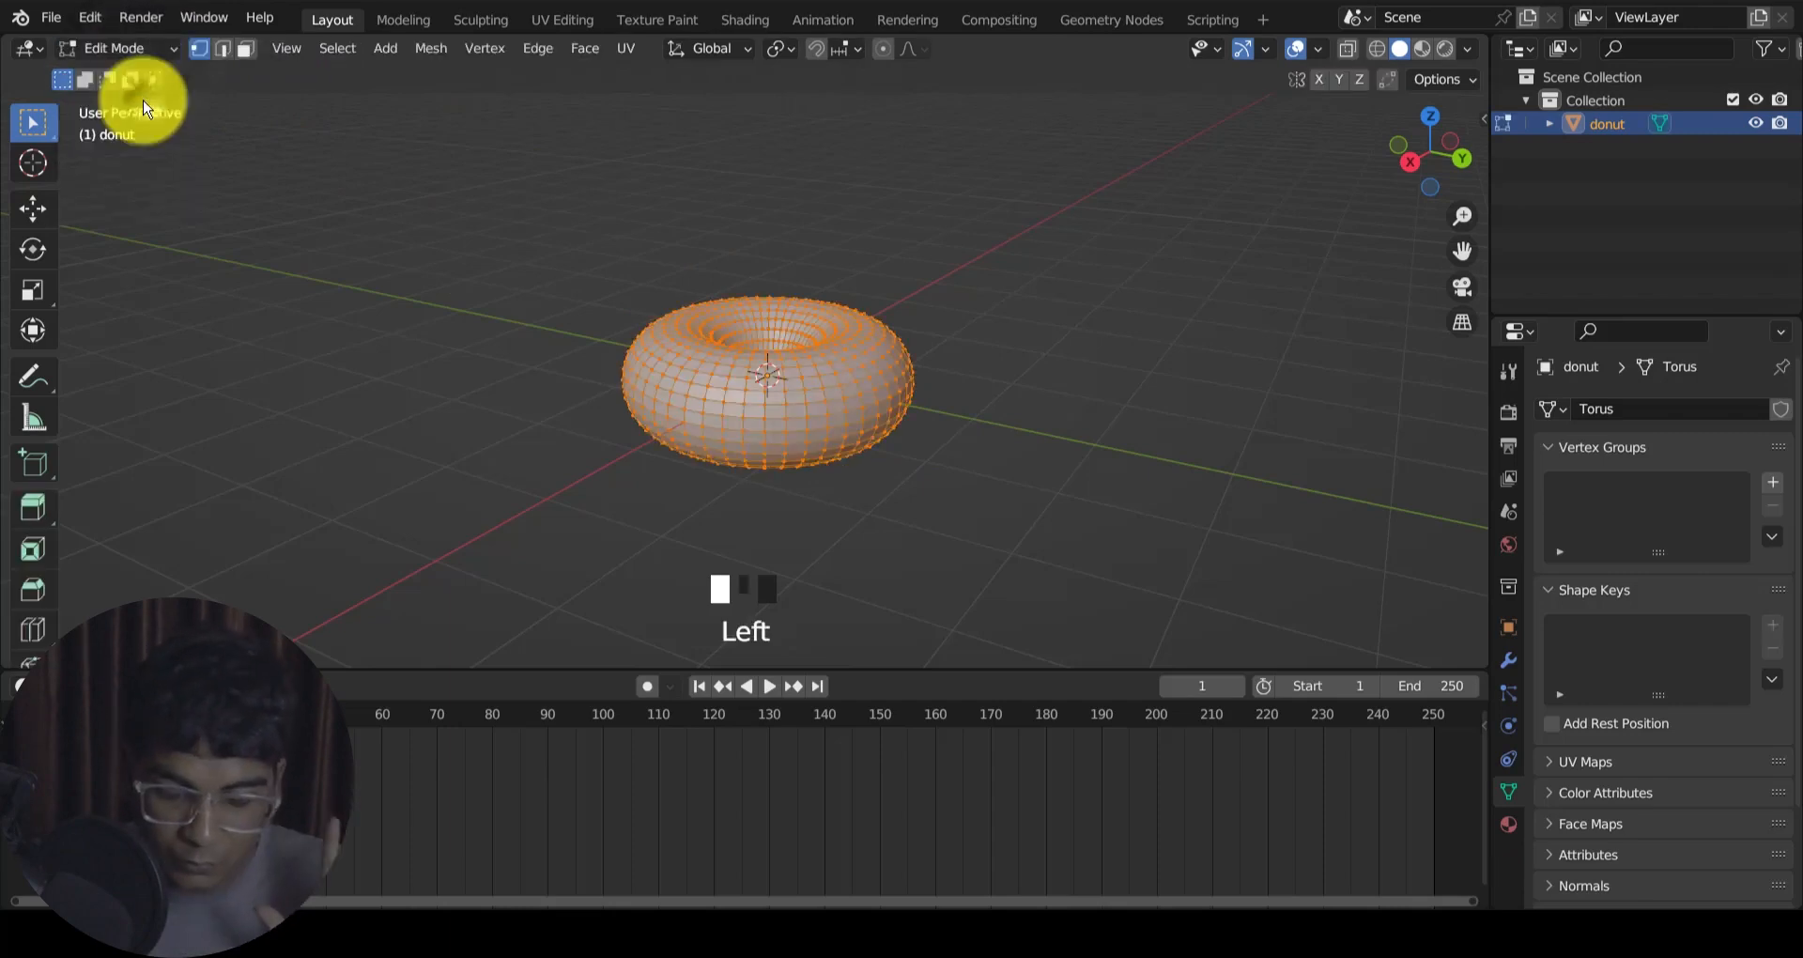
click(132, 49)
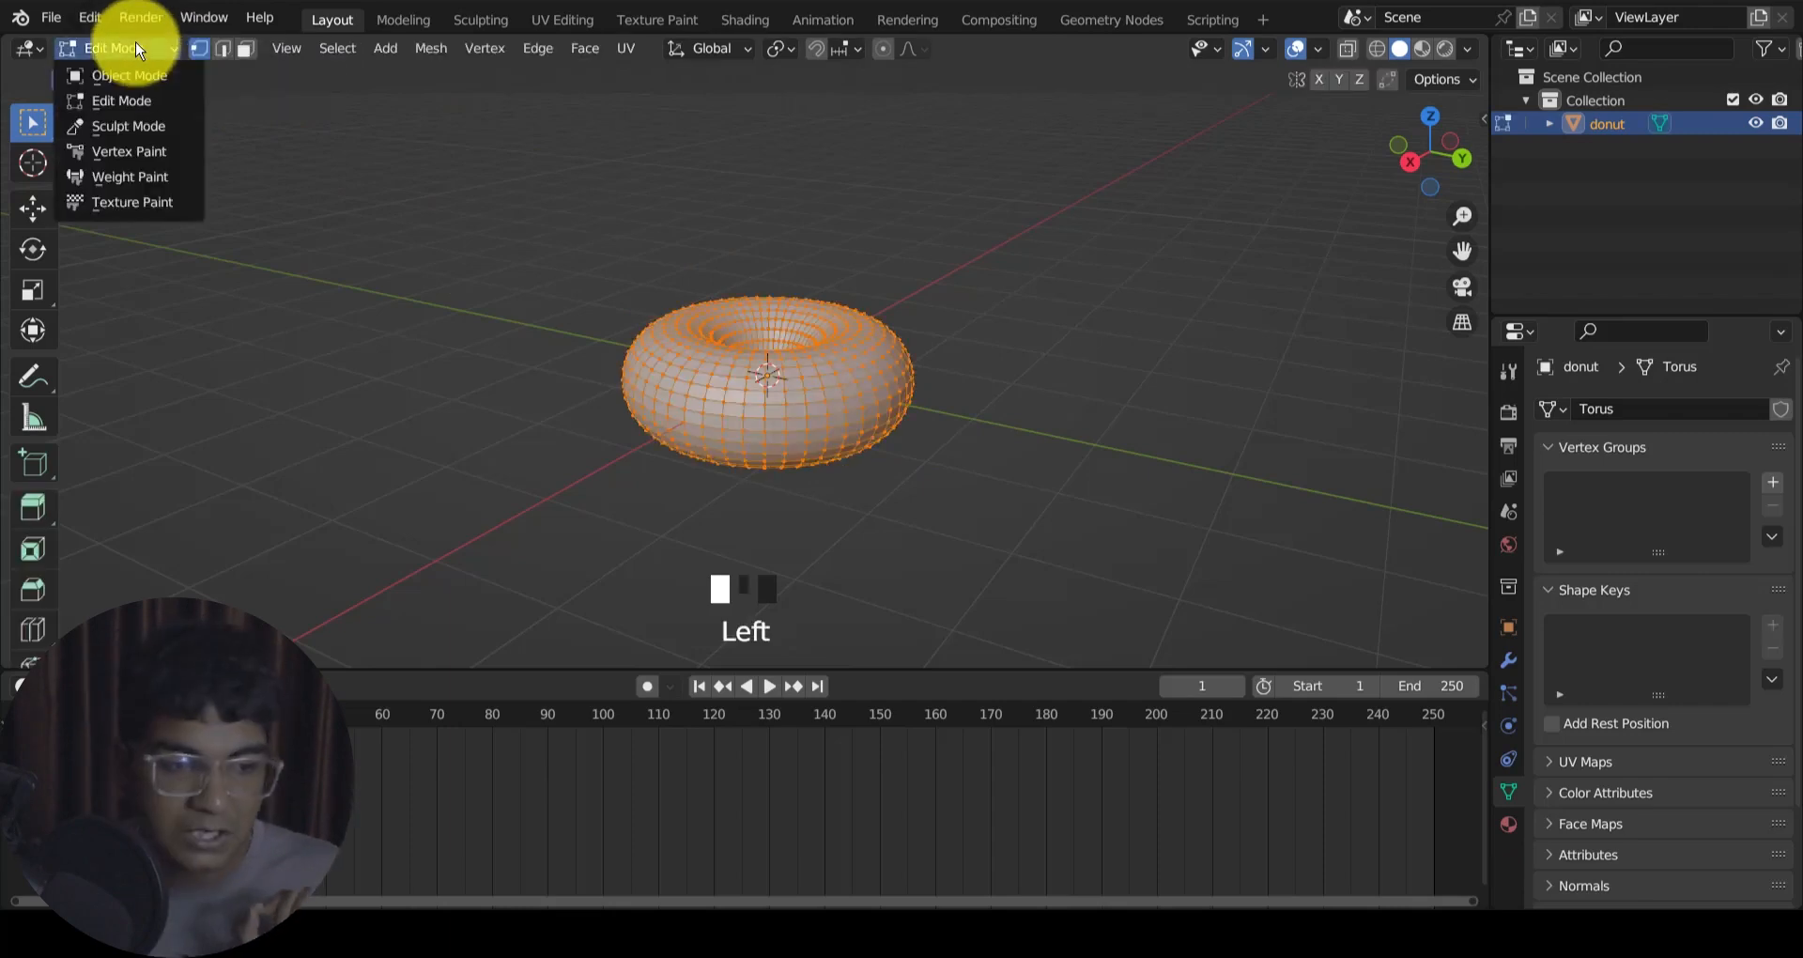
click(129, 78)
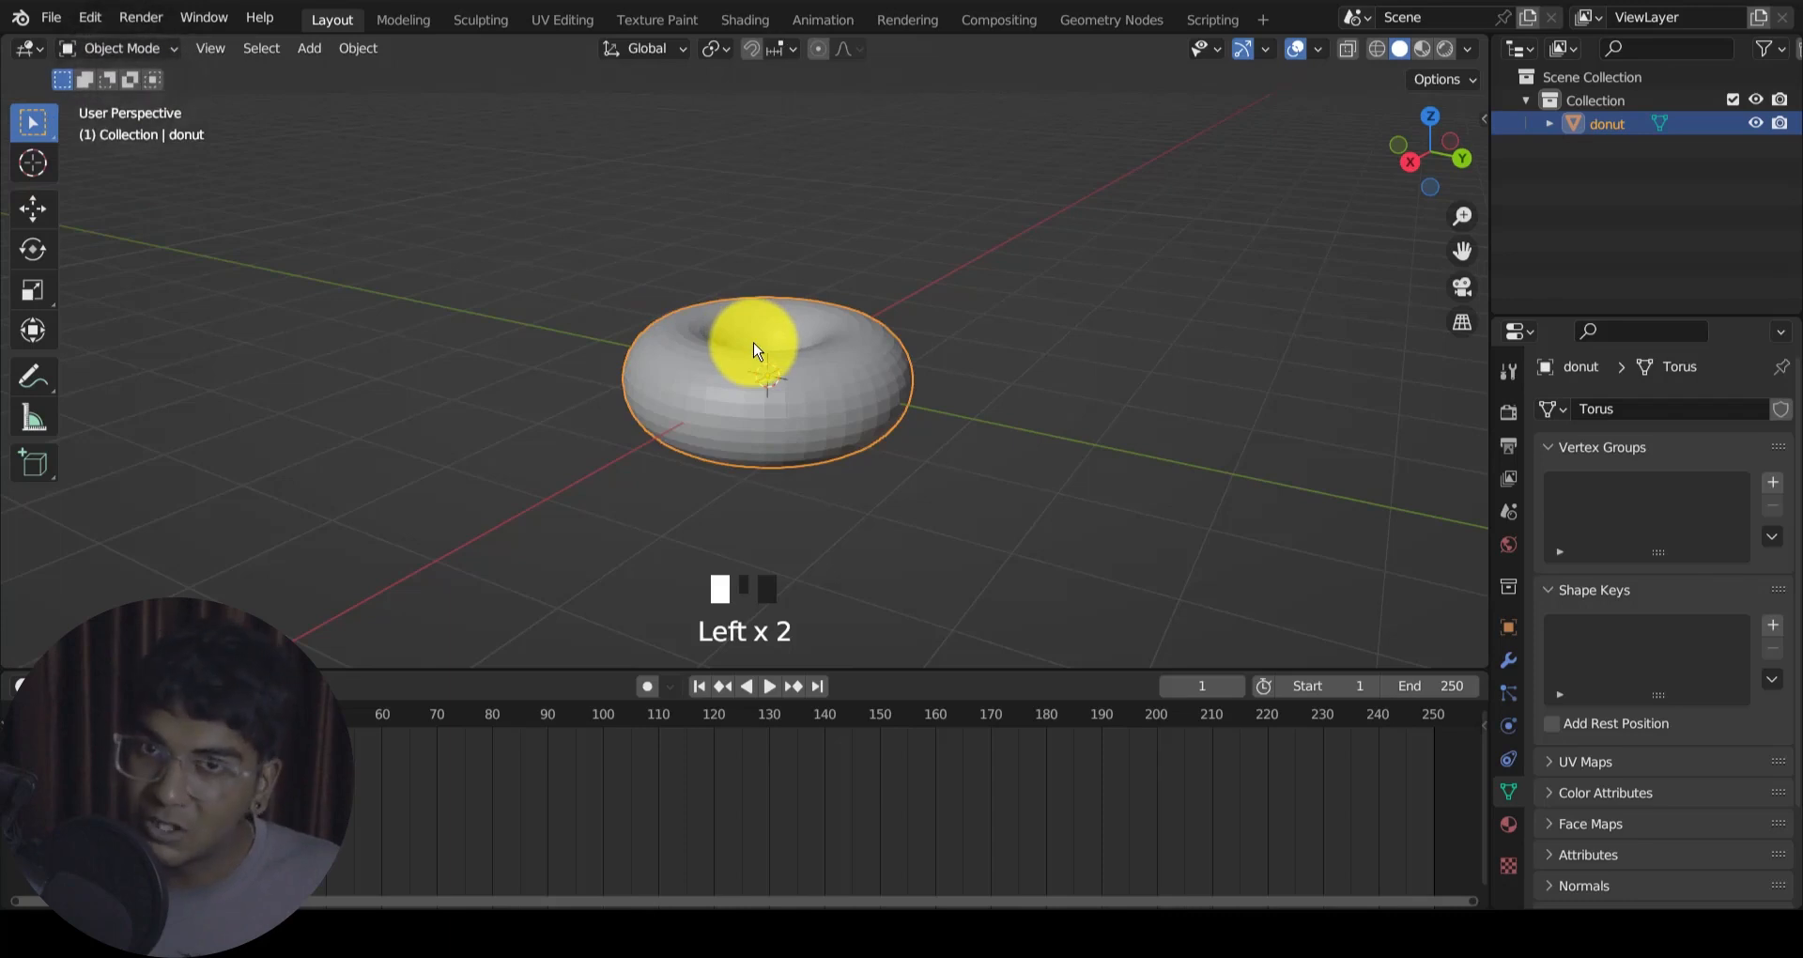
Step: Toggle the donut between Edit Mode and Object Mode, finish in Edit Mode, and replace the full mesh selection with a single vertex
middle_drag(976, 382, 949, 428)
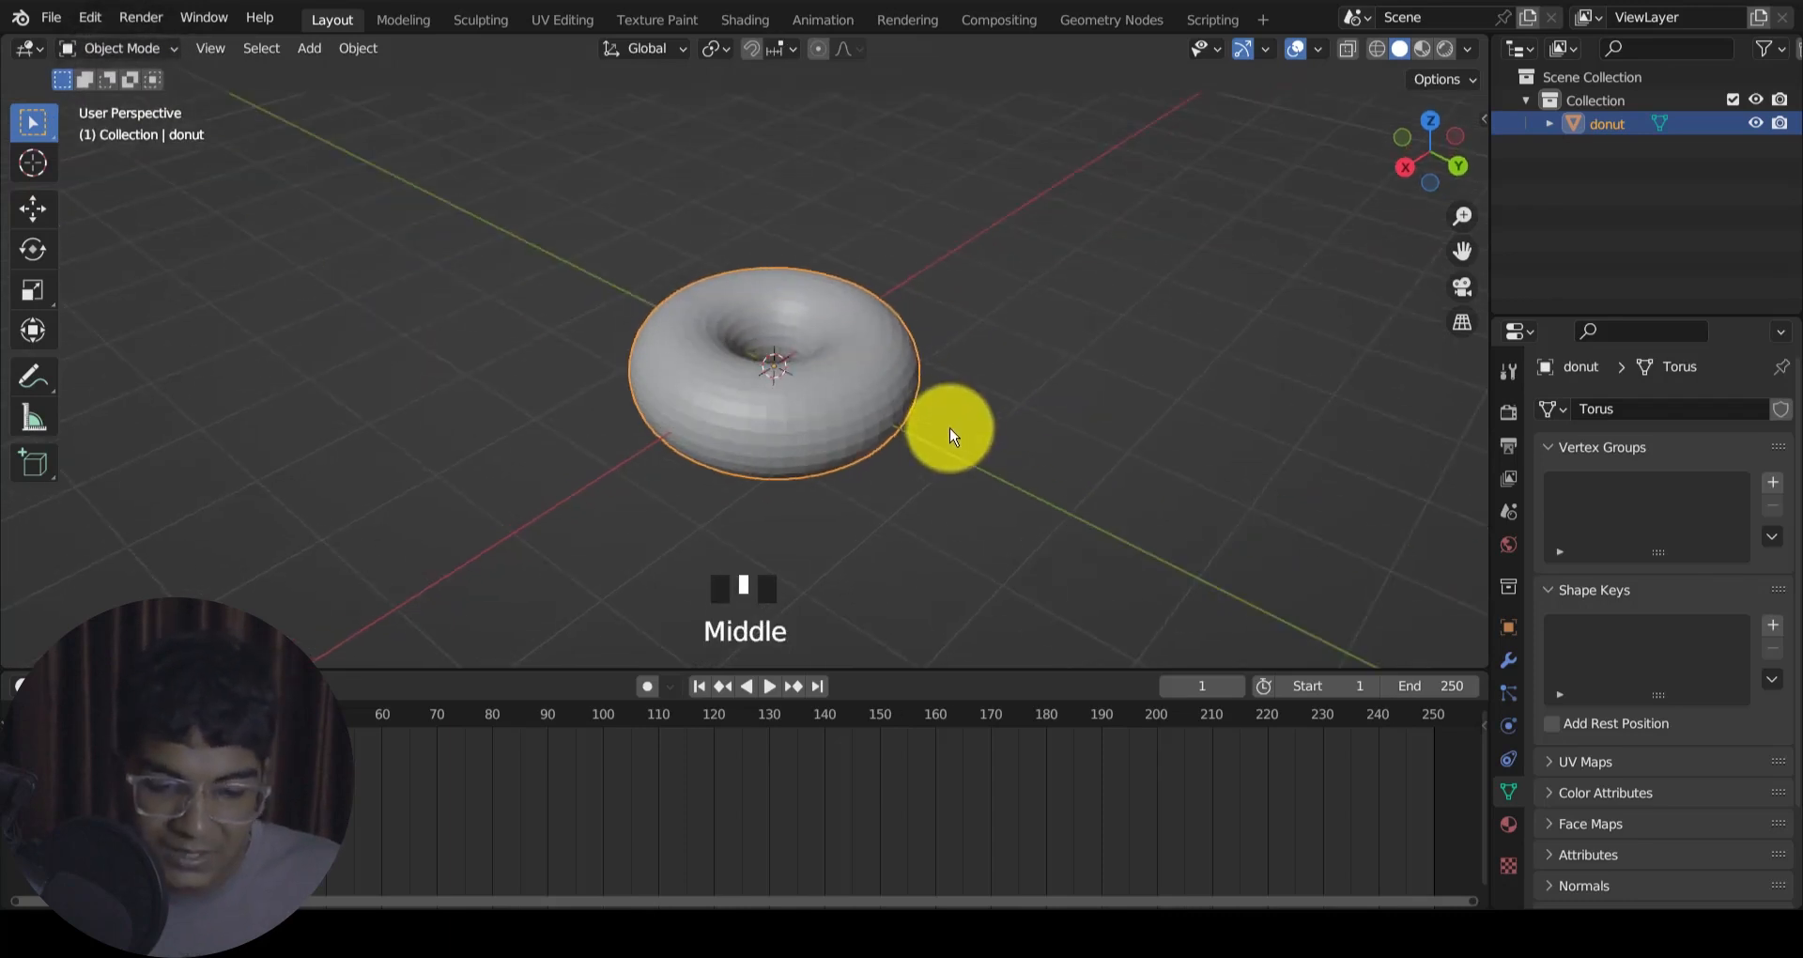
key(Tab)
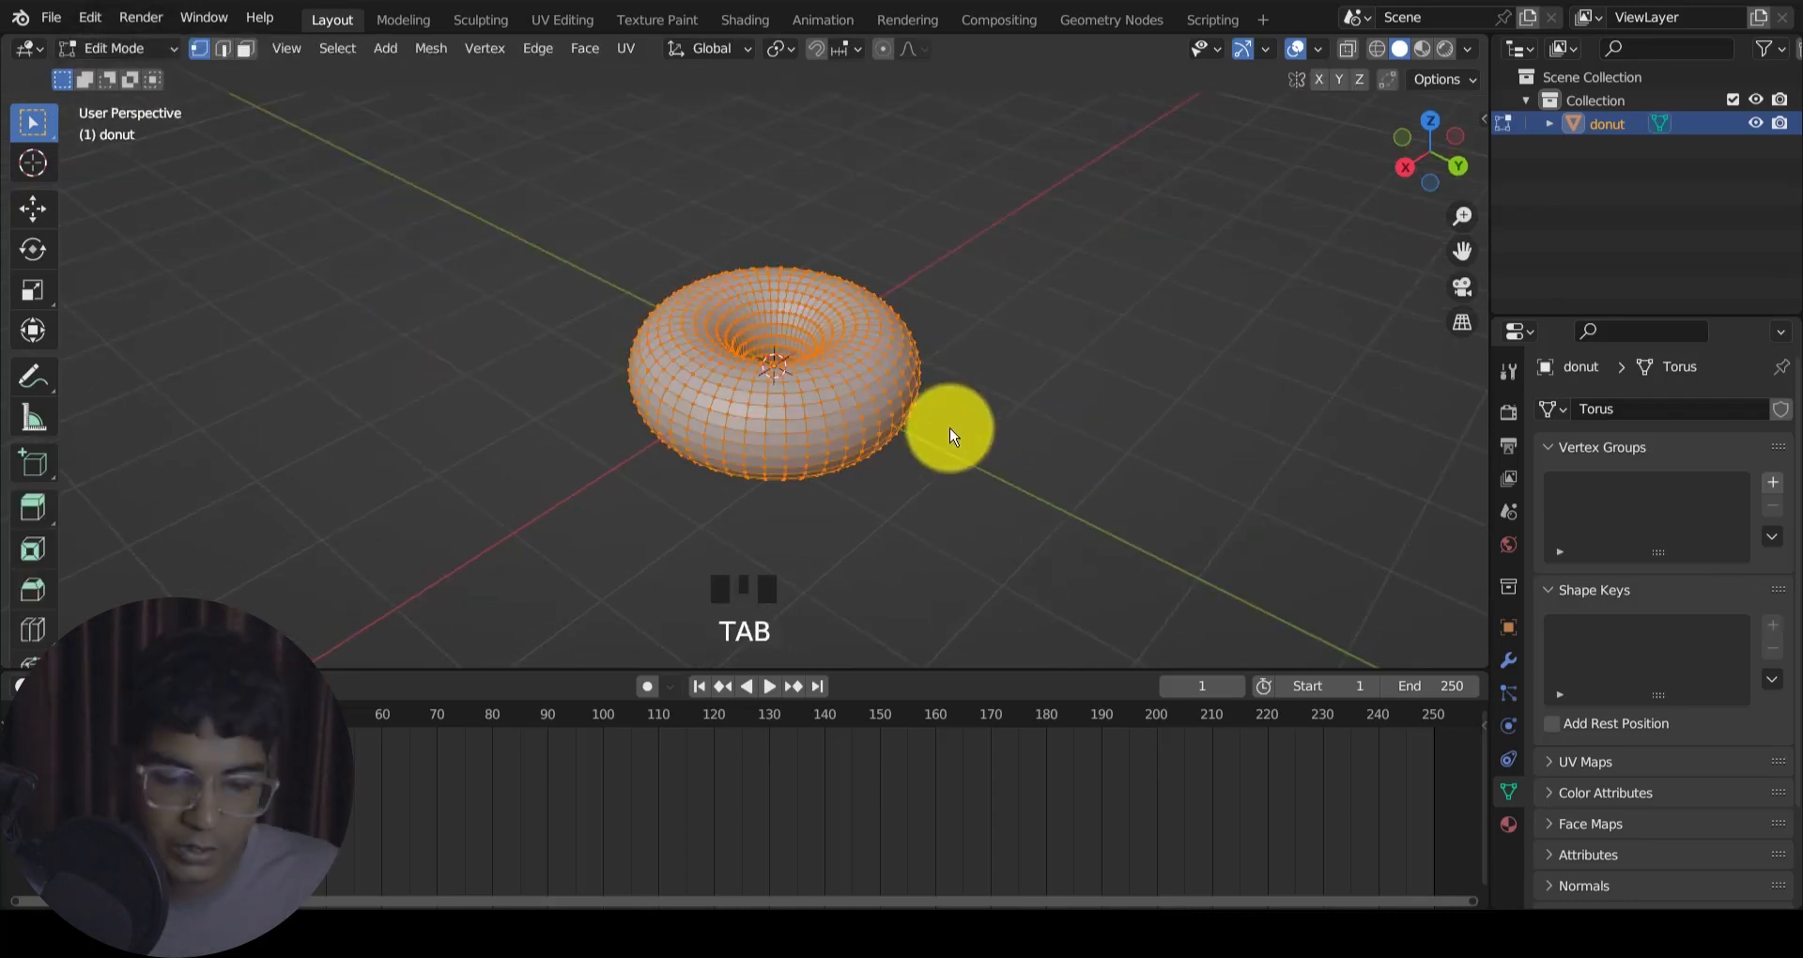
key(Tab)
key(Tab)
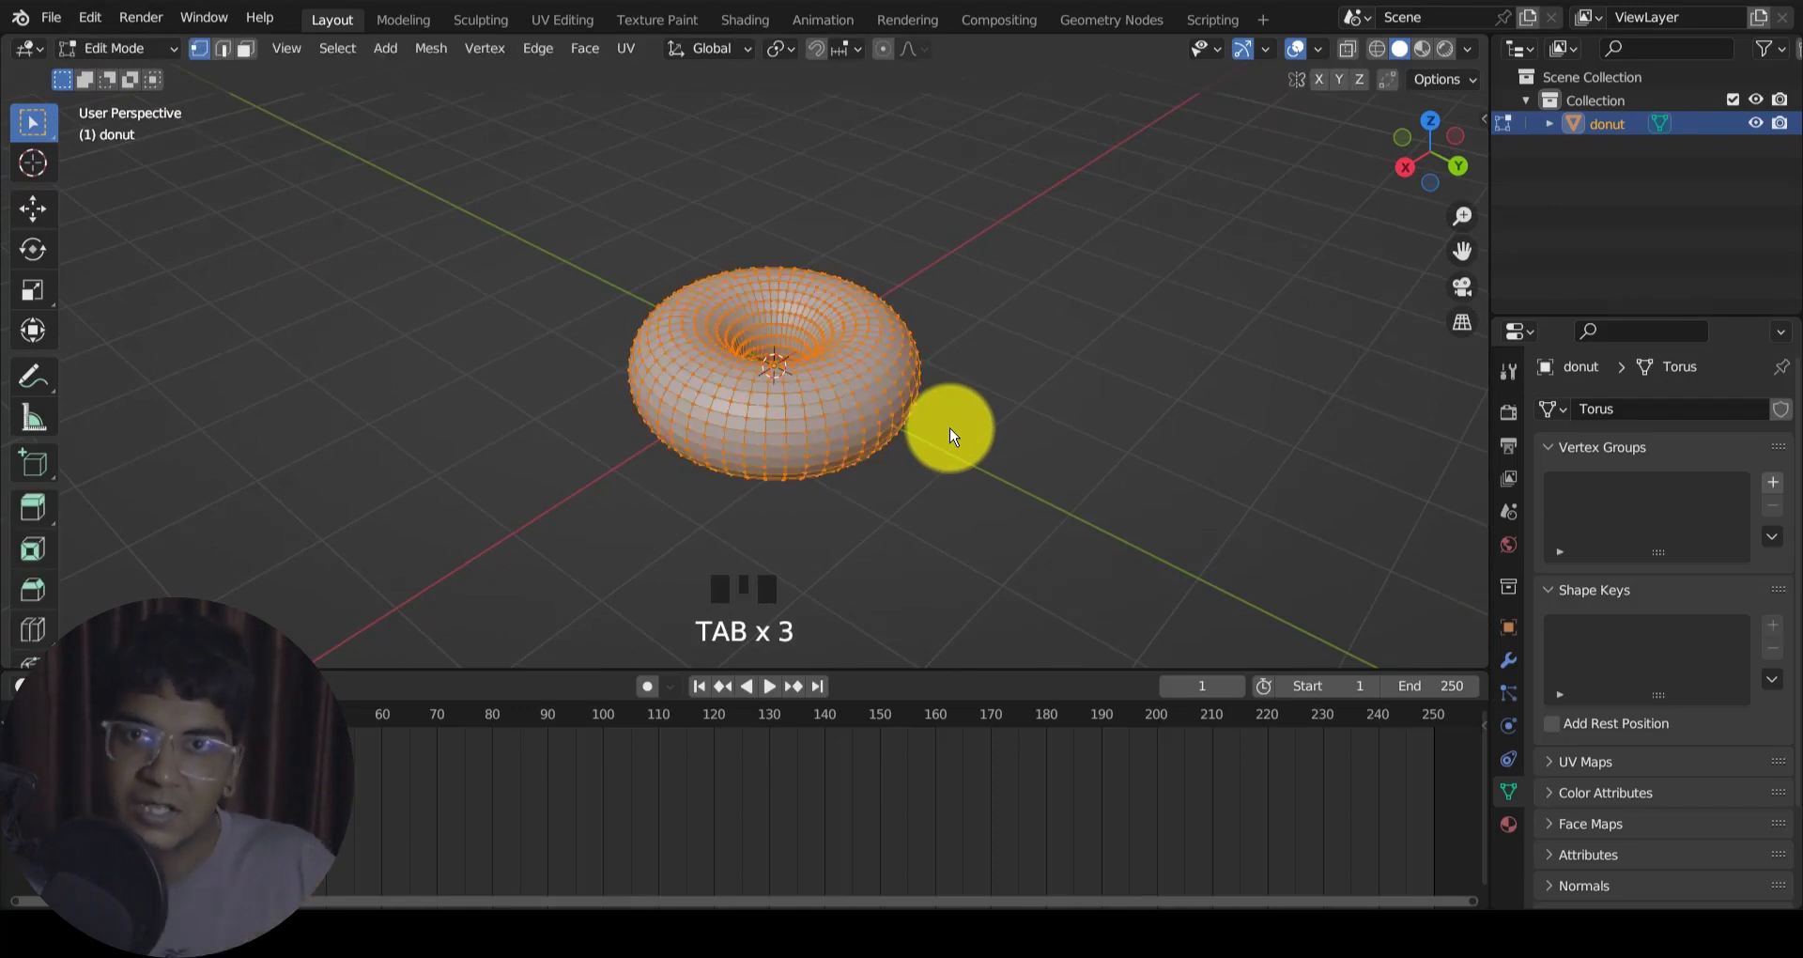
click(885, 418)
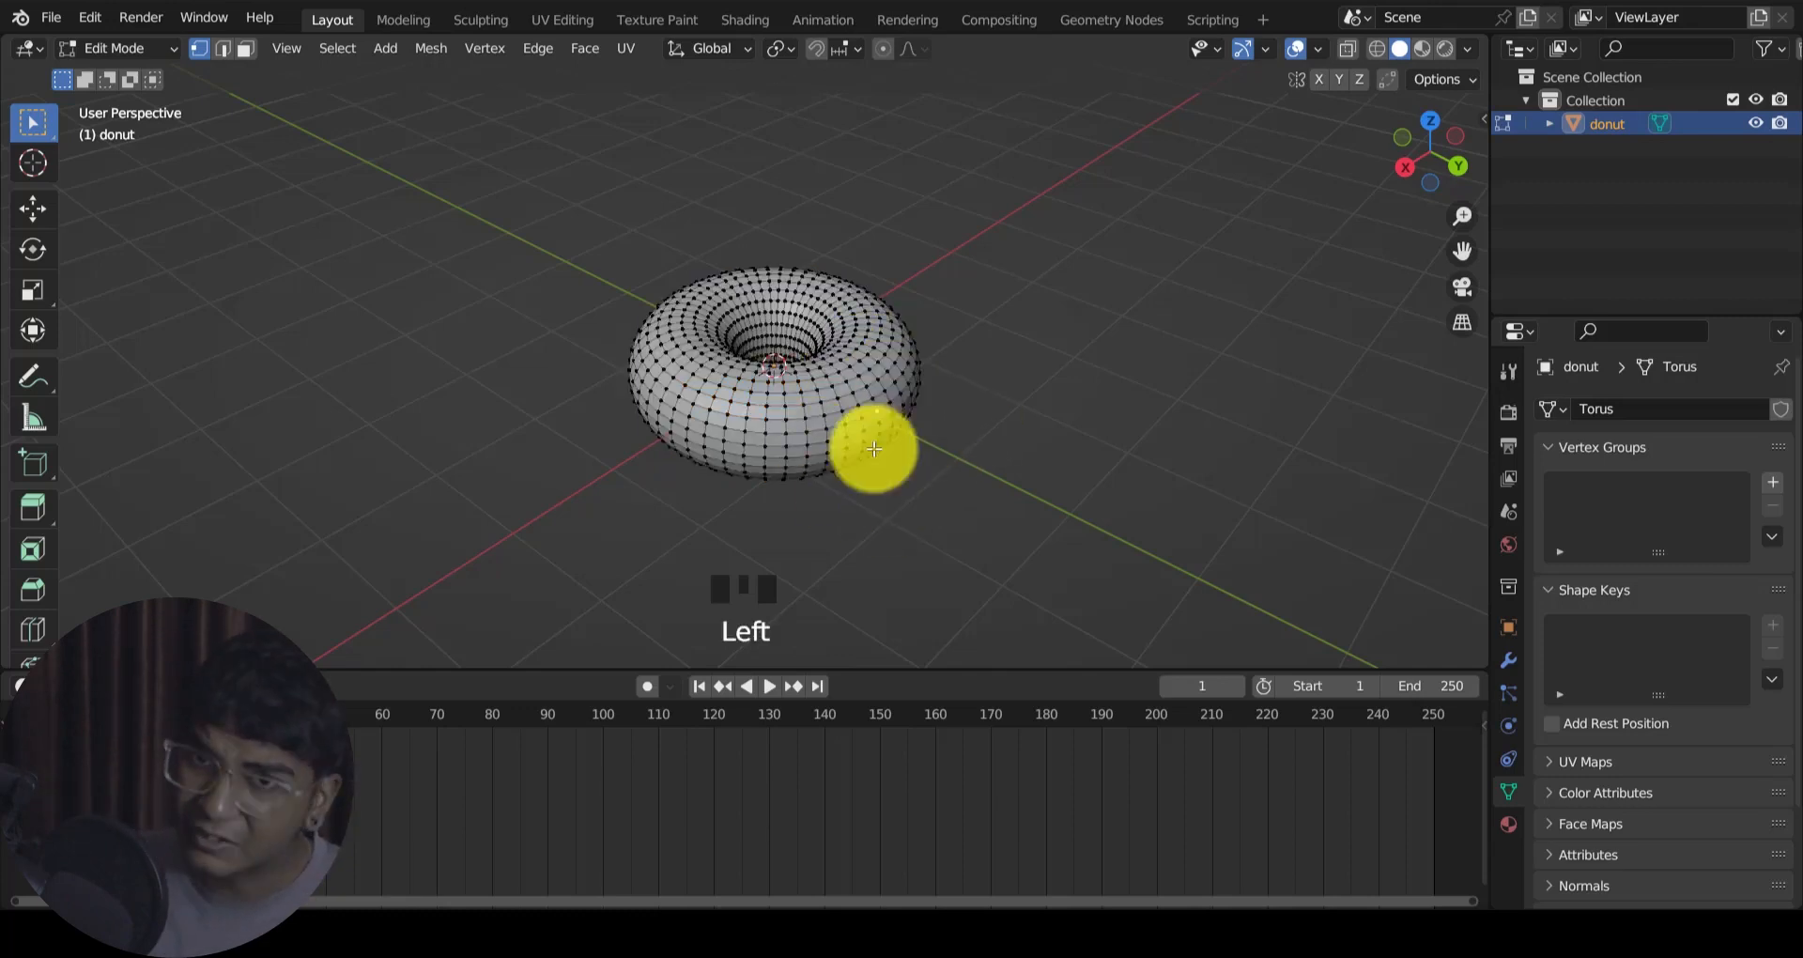
Step: Try the edge and face select modes on the donut mesh and return to vertex select mode
scroll(864, 423, up, 3)
shift+middle_drag(857, 431, 831, 367)
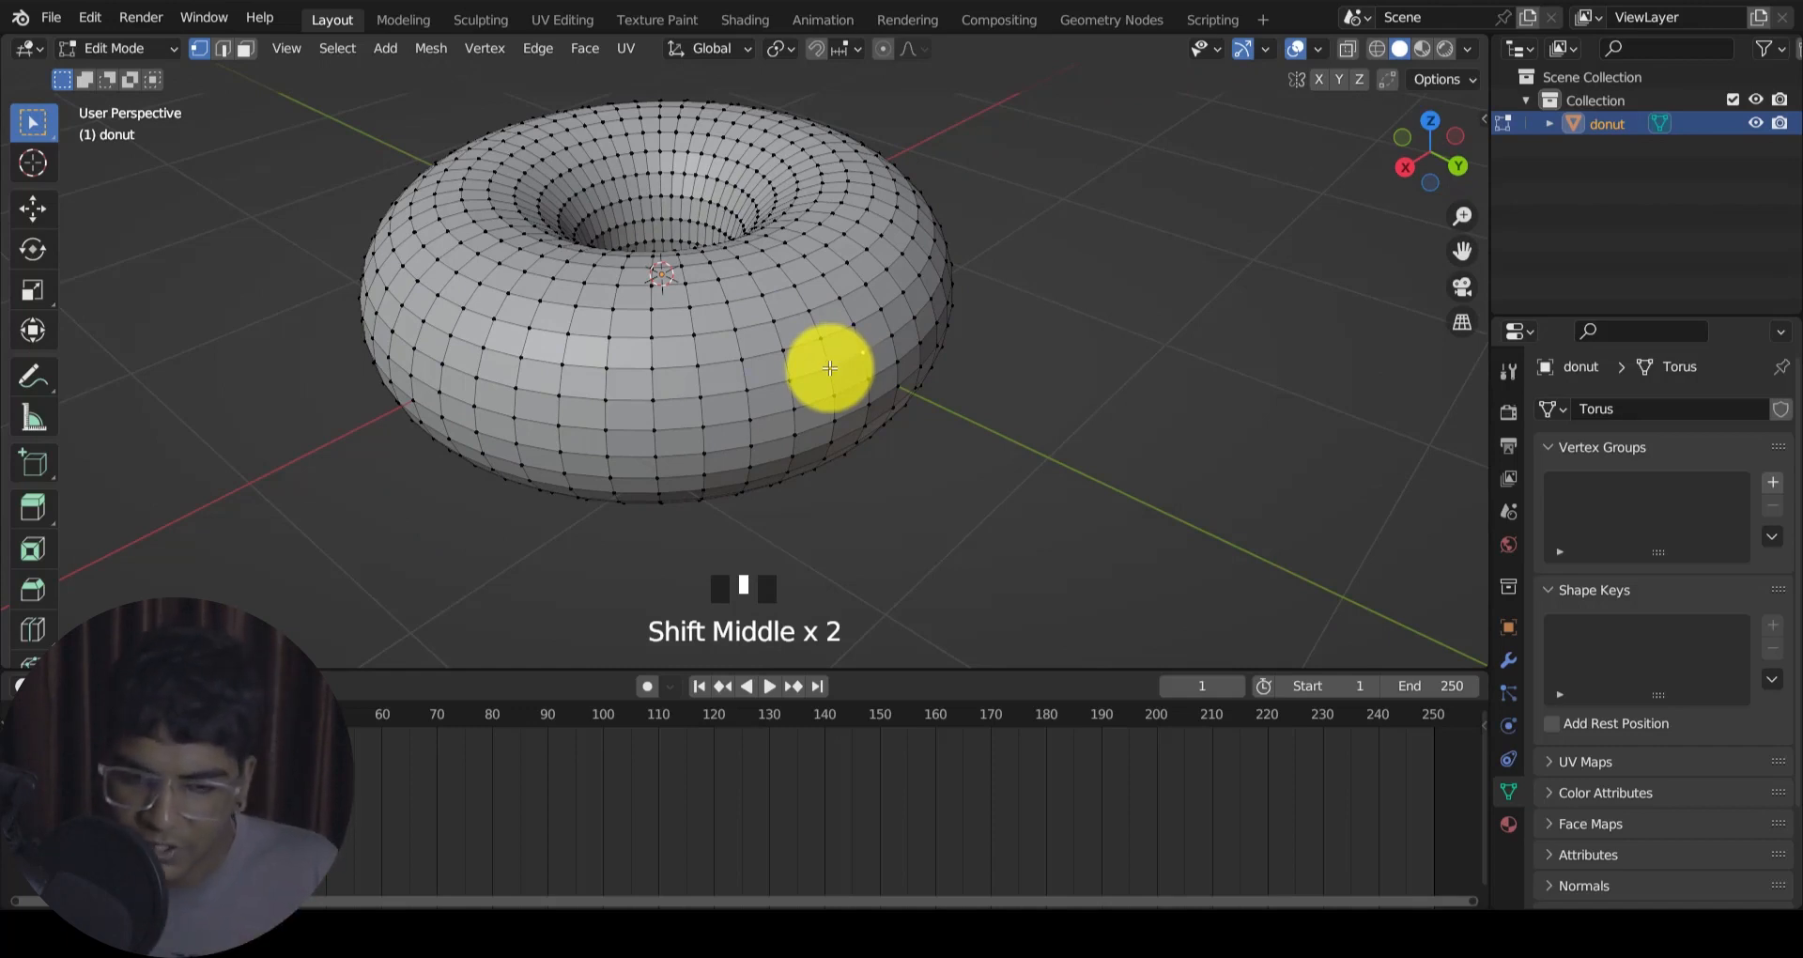
click(225, 51)
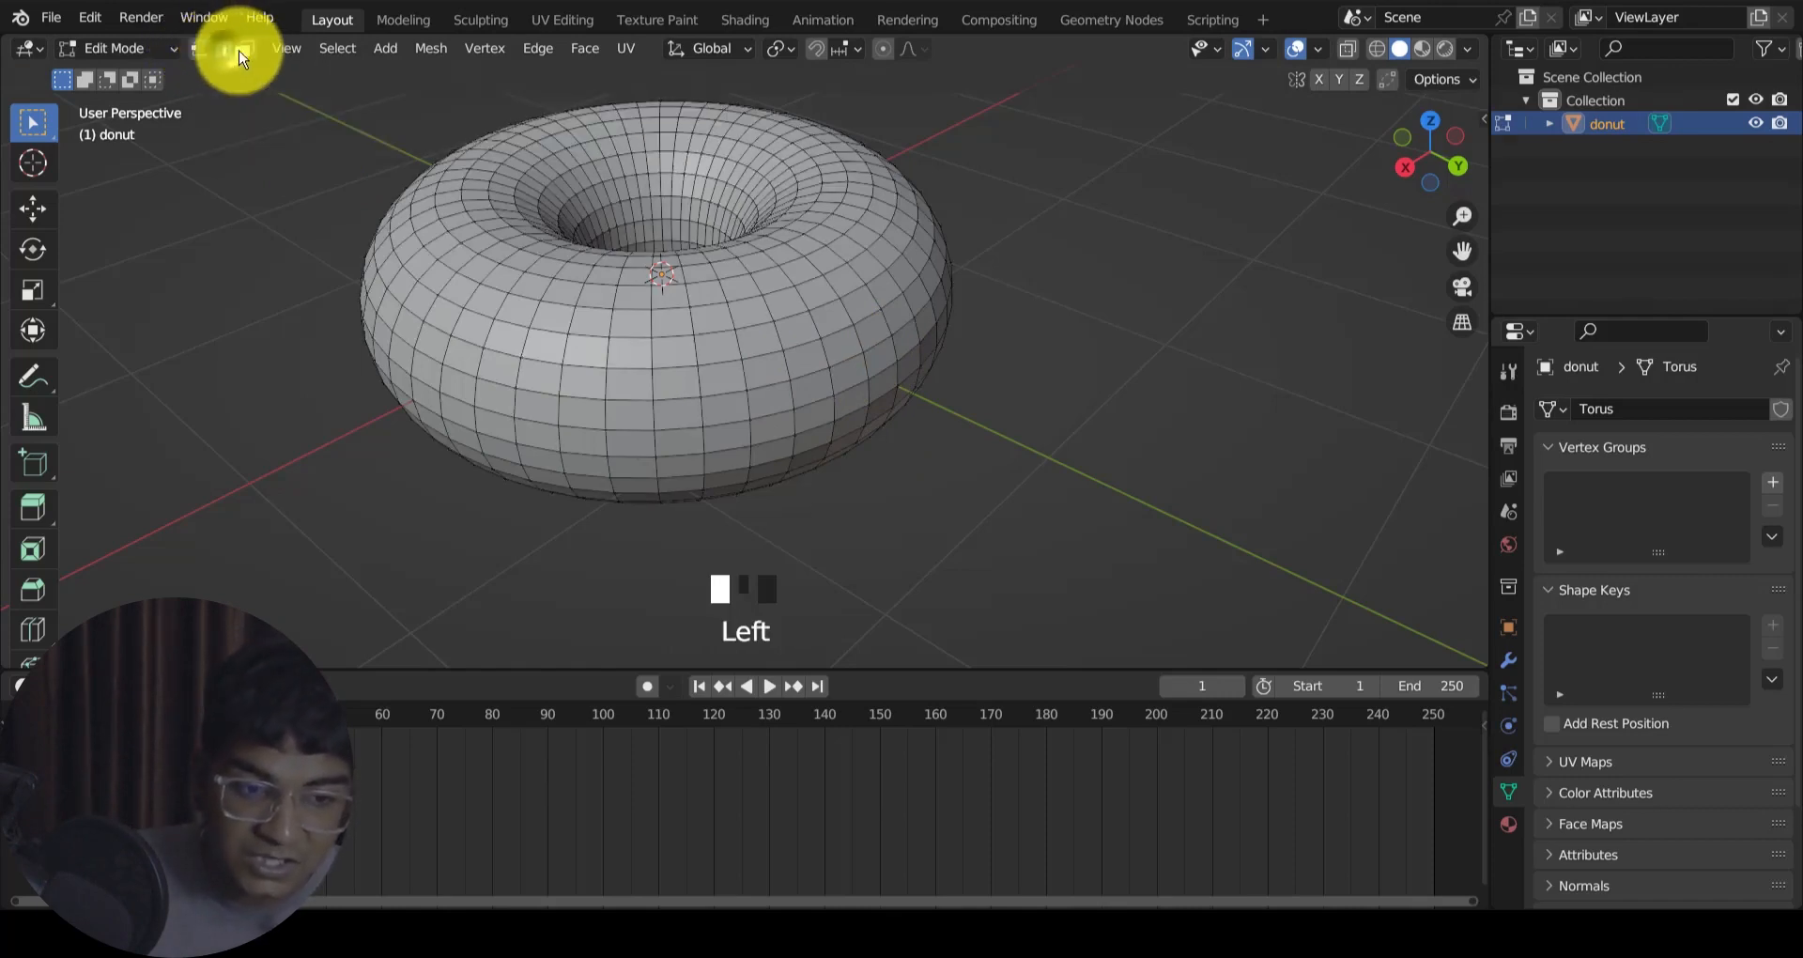
click(246, 53)
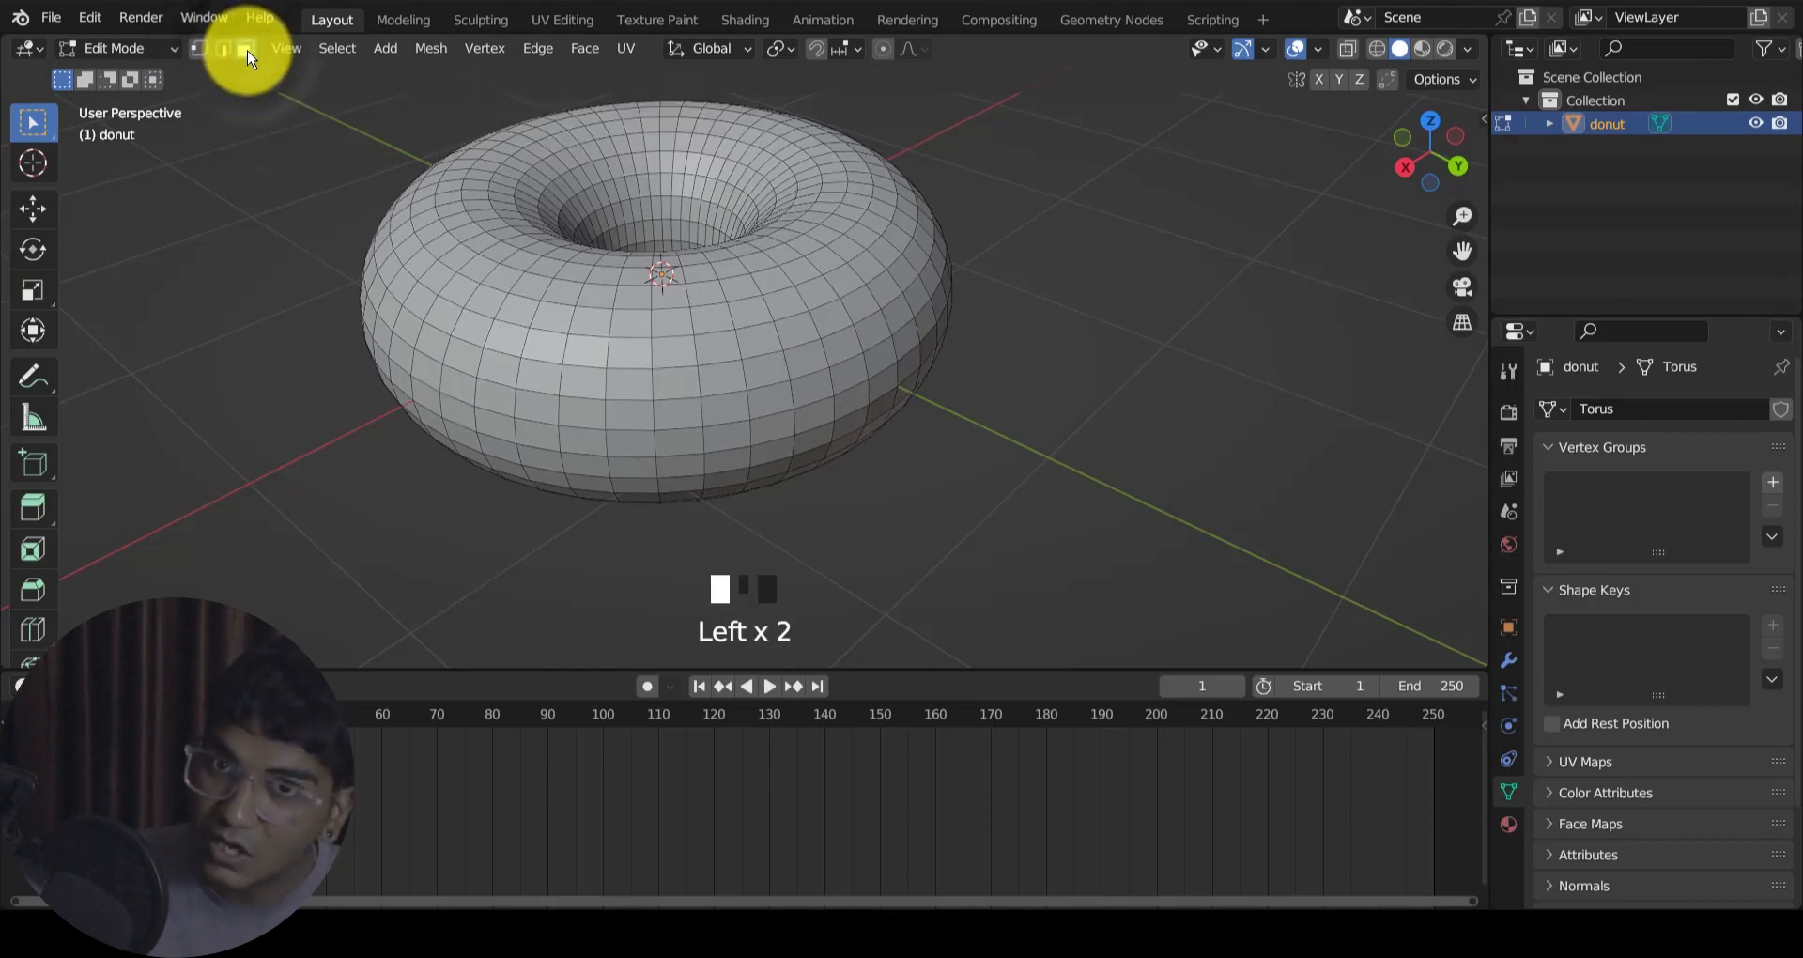
click(198, 49)
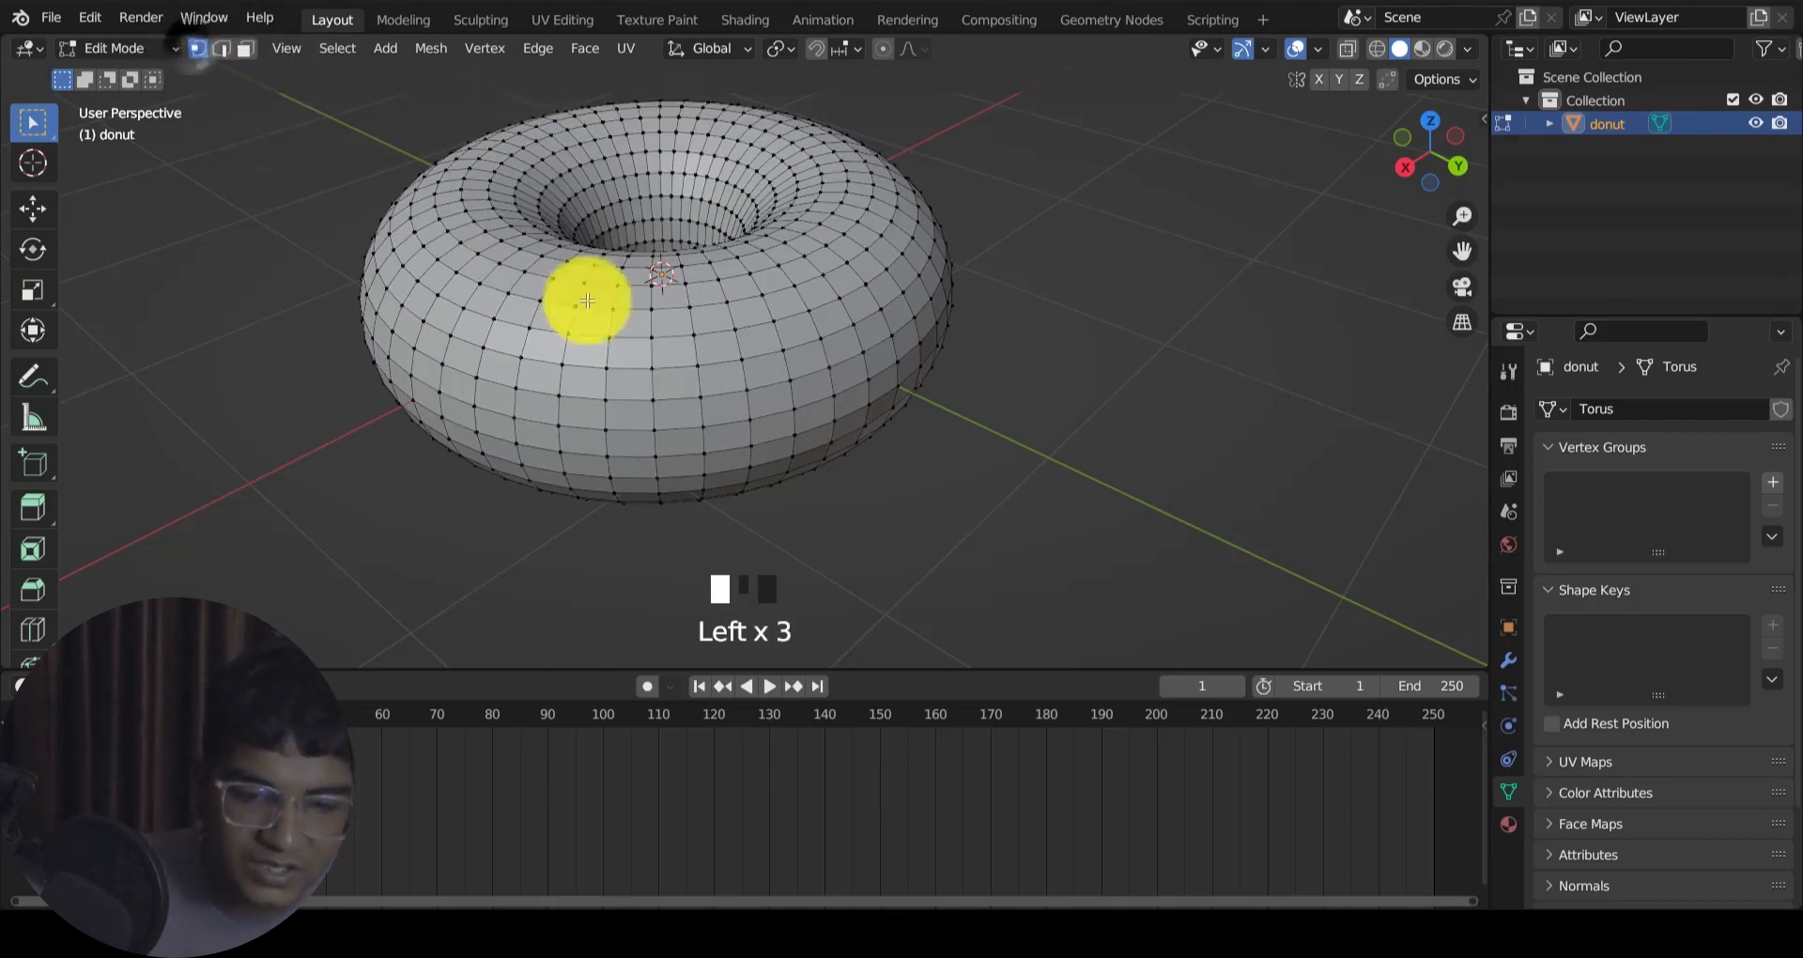
Step: Select a single vertex on the donut's upper surface, and switch to edge select mode to pick an edge there
click(729, 303)
scroll(729, 293, up, 5)
mouse_move(729, 290)
shift+middle_down()
mouse_move(748, 338)
mouse_move(736, 290)
shift+middle_up()
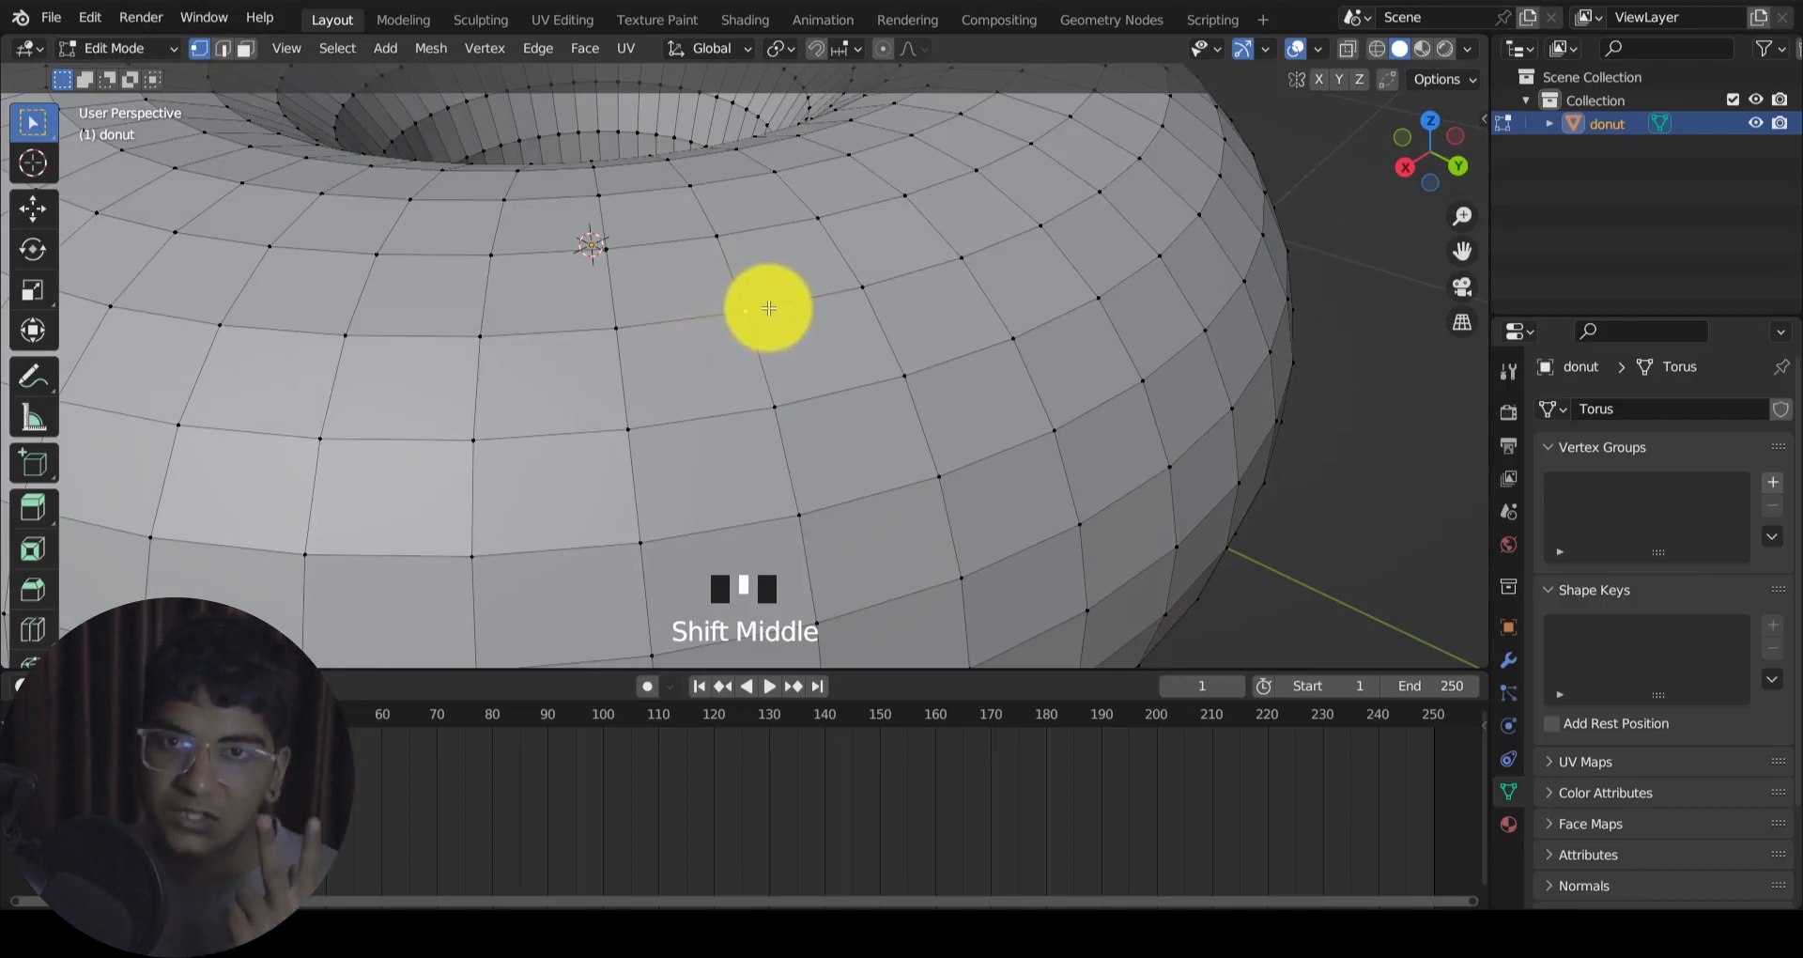
click(222, 49)
click(686, 325)
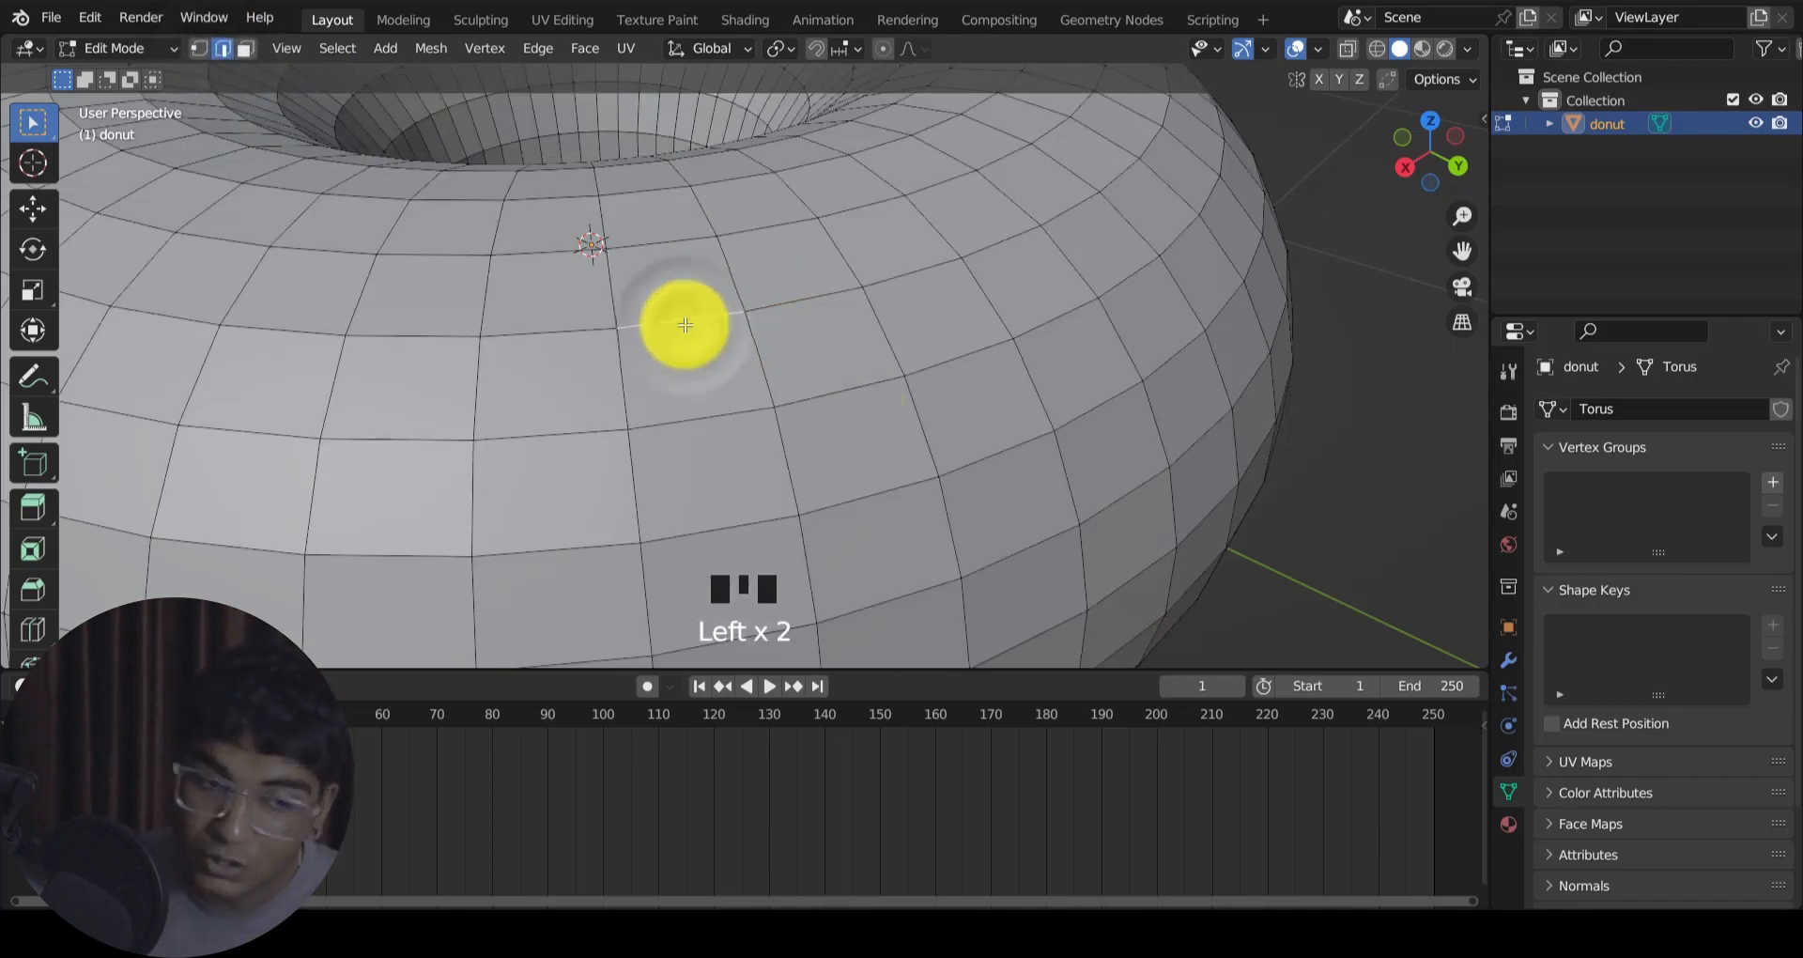
Step: Switch to face select mode, select a single face on the donut's upper surface, and clear the selection
click(246, 49)
click(723, 372)
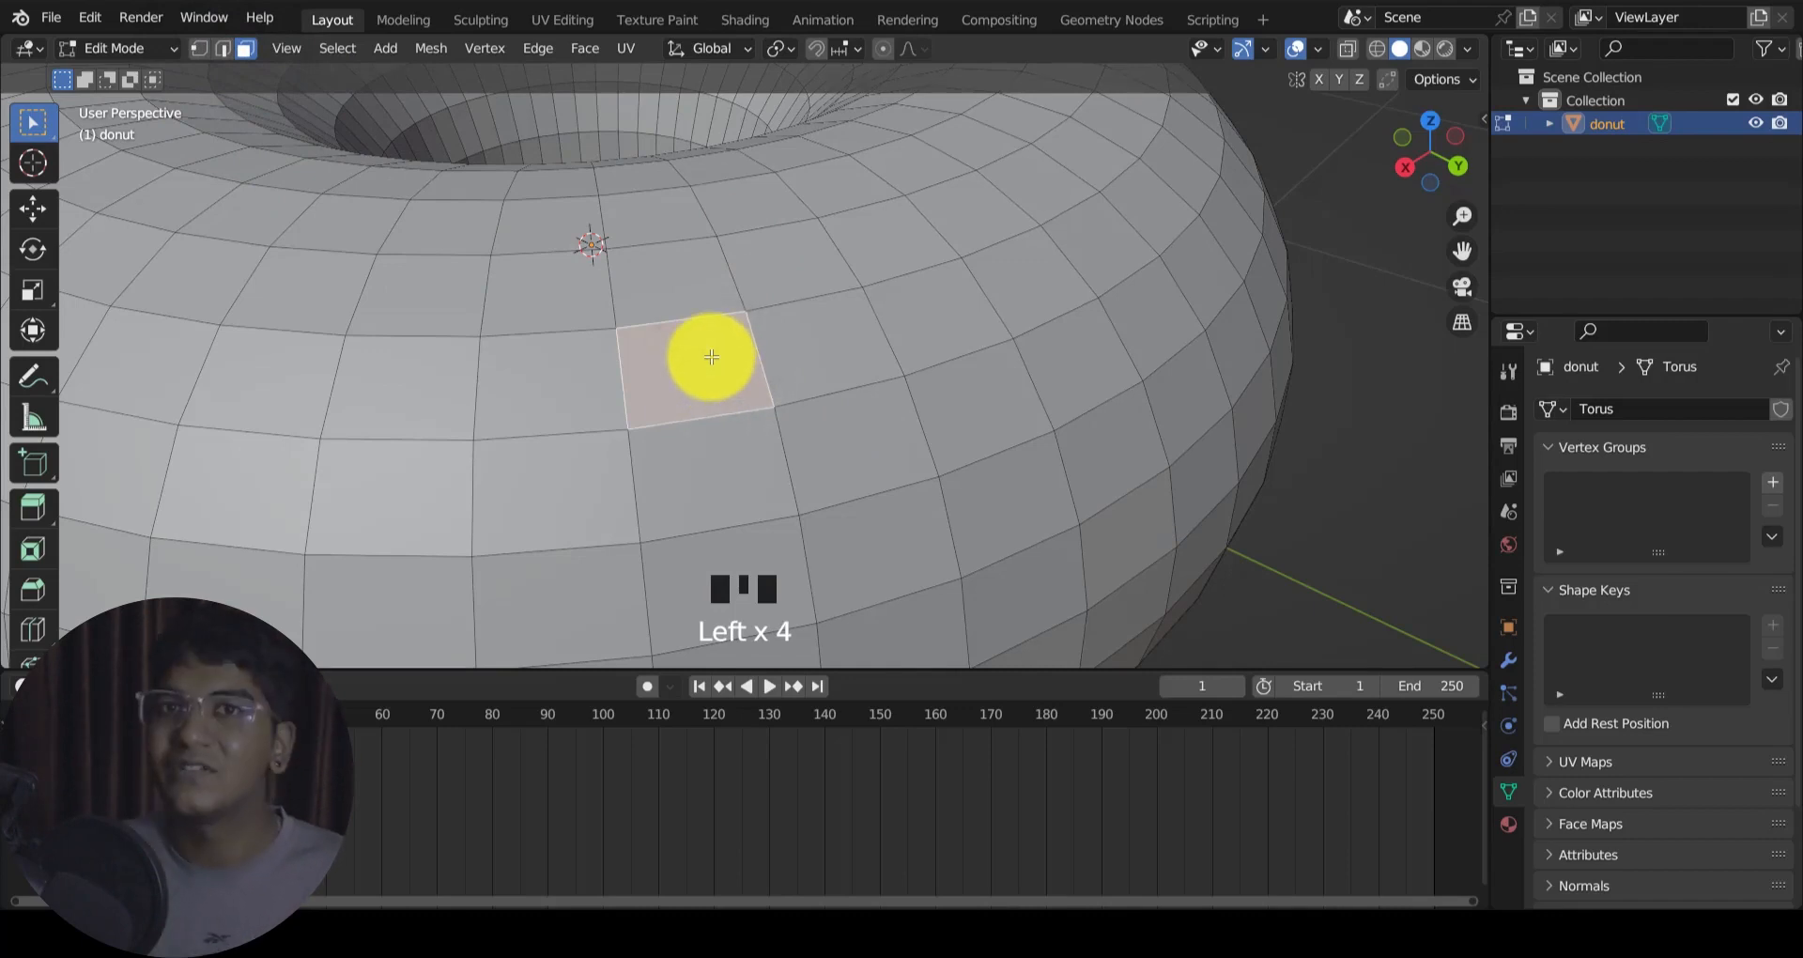
scroll(728, 374, down, 4)
click(1297, 504)
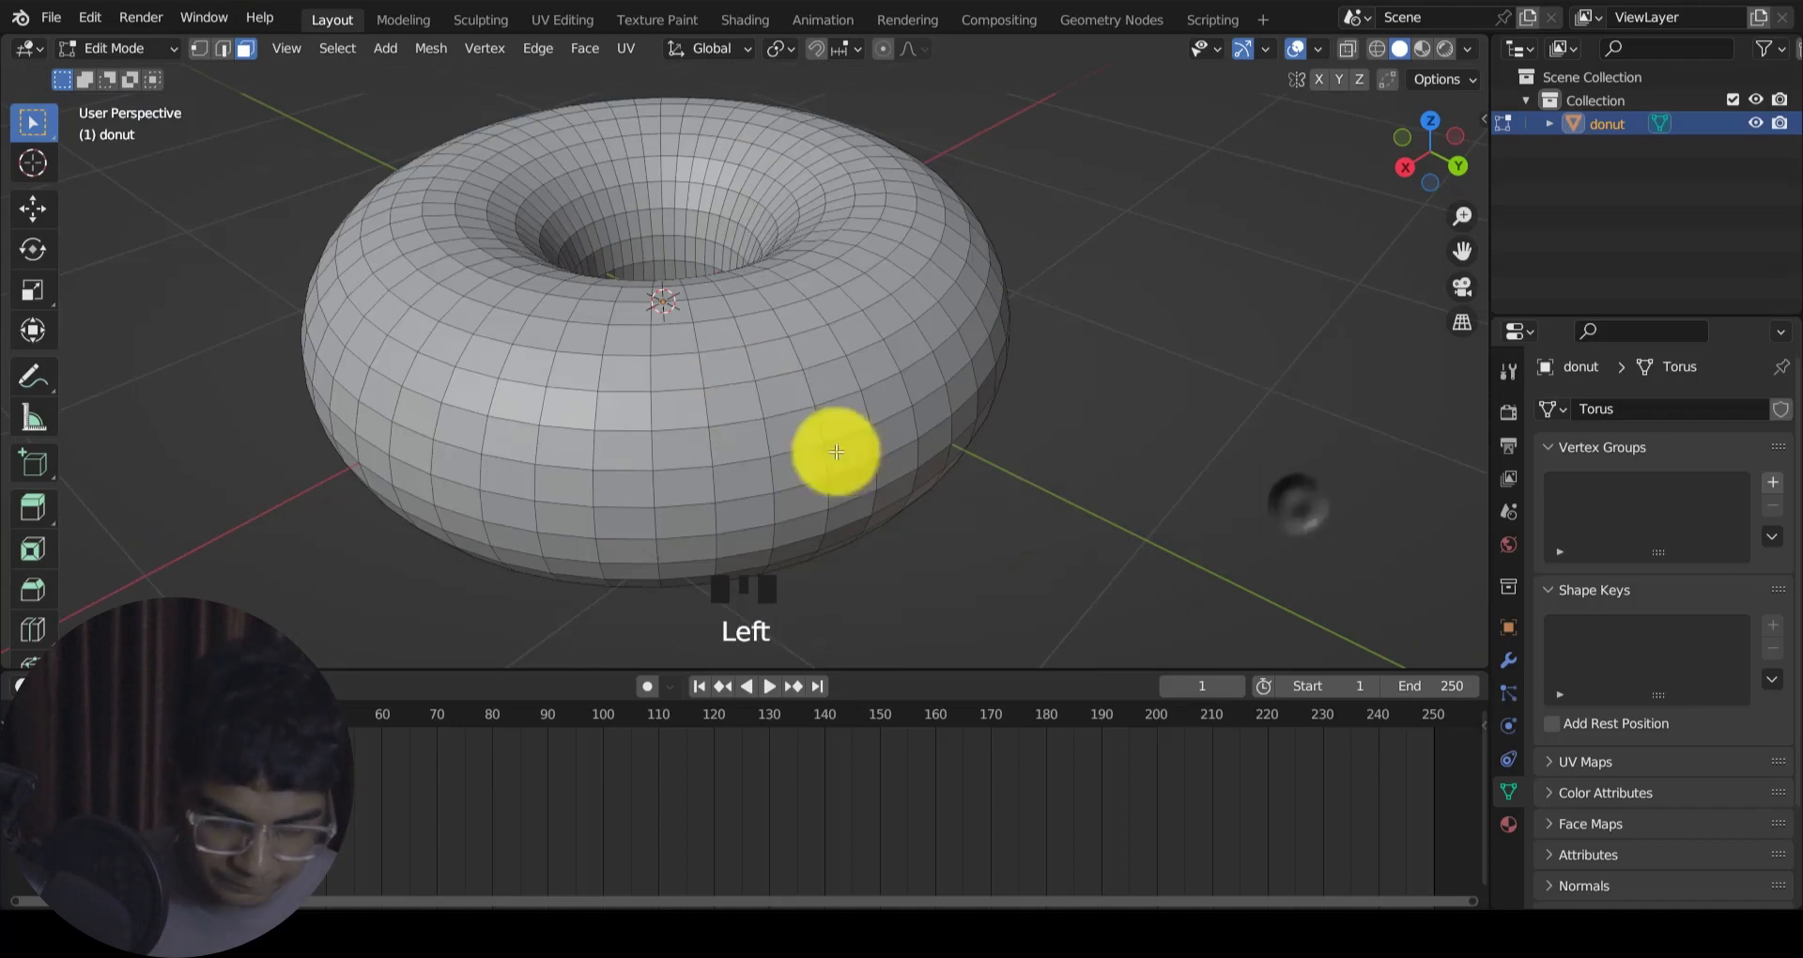
scroll(833, 450, up, 3)
scroll(833, 451, down, 4)
scroll(817, 443, up, 2)
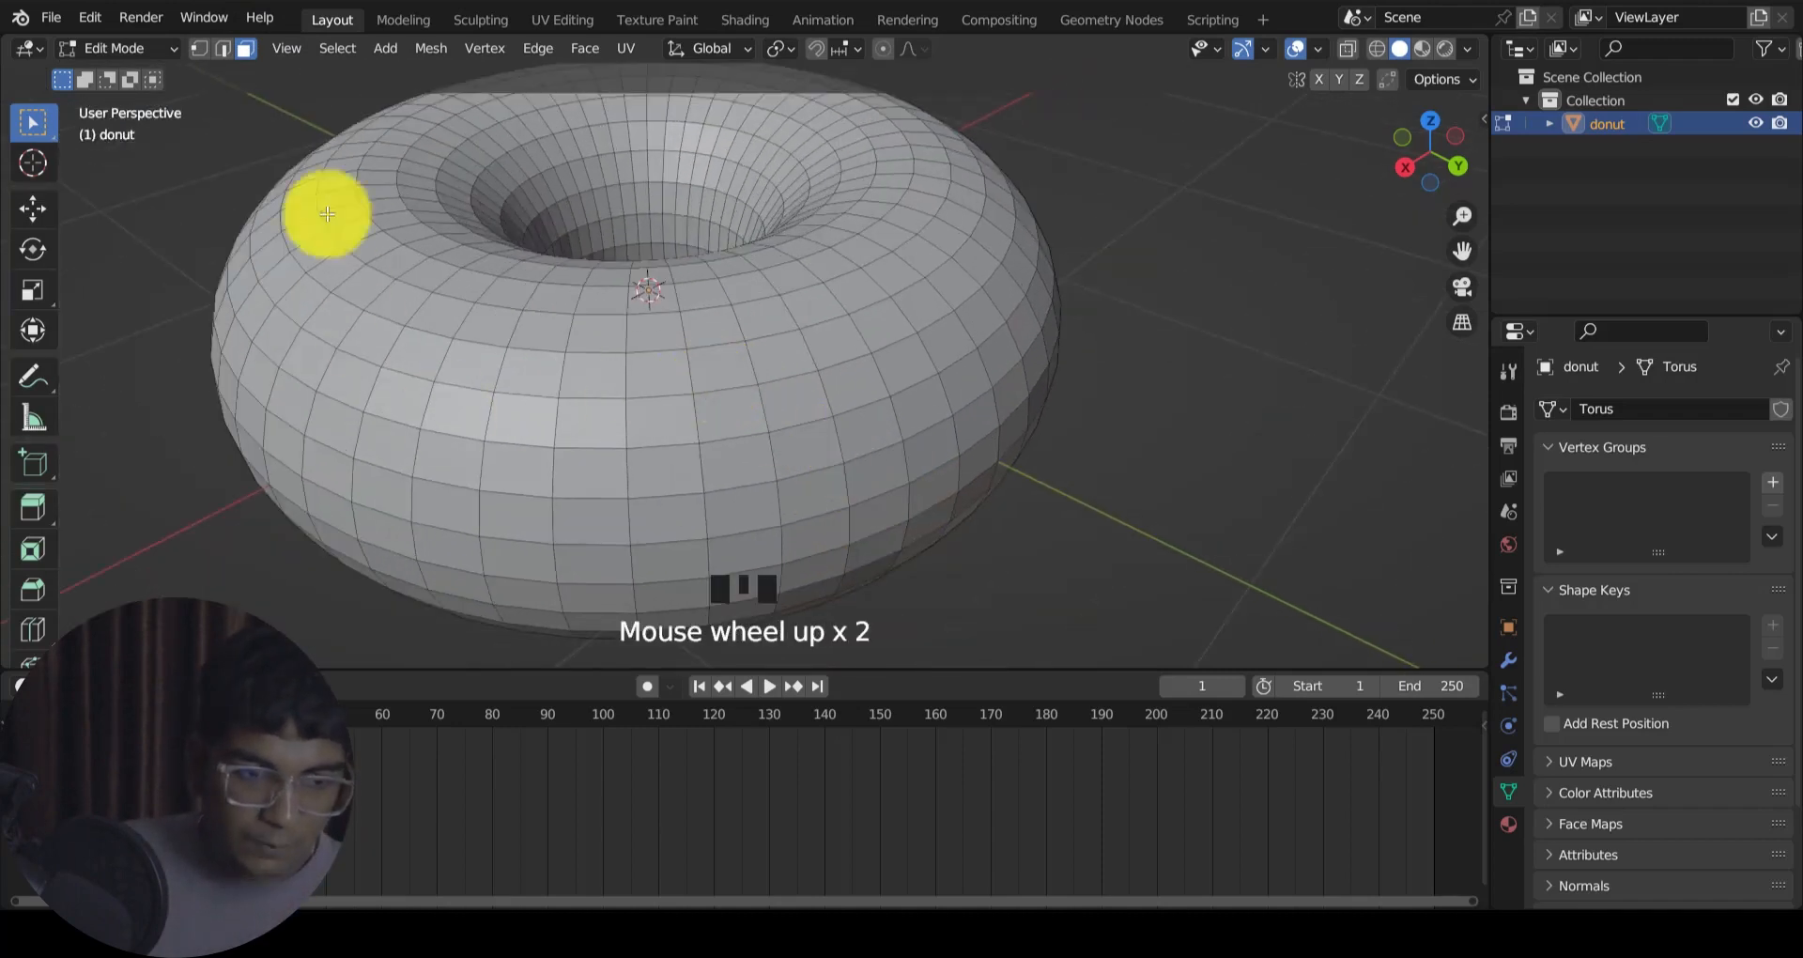
Step: Return to vertex select mode and select a single vertex on the upper outer surface of the donut
click(198, 47)
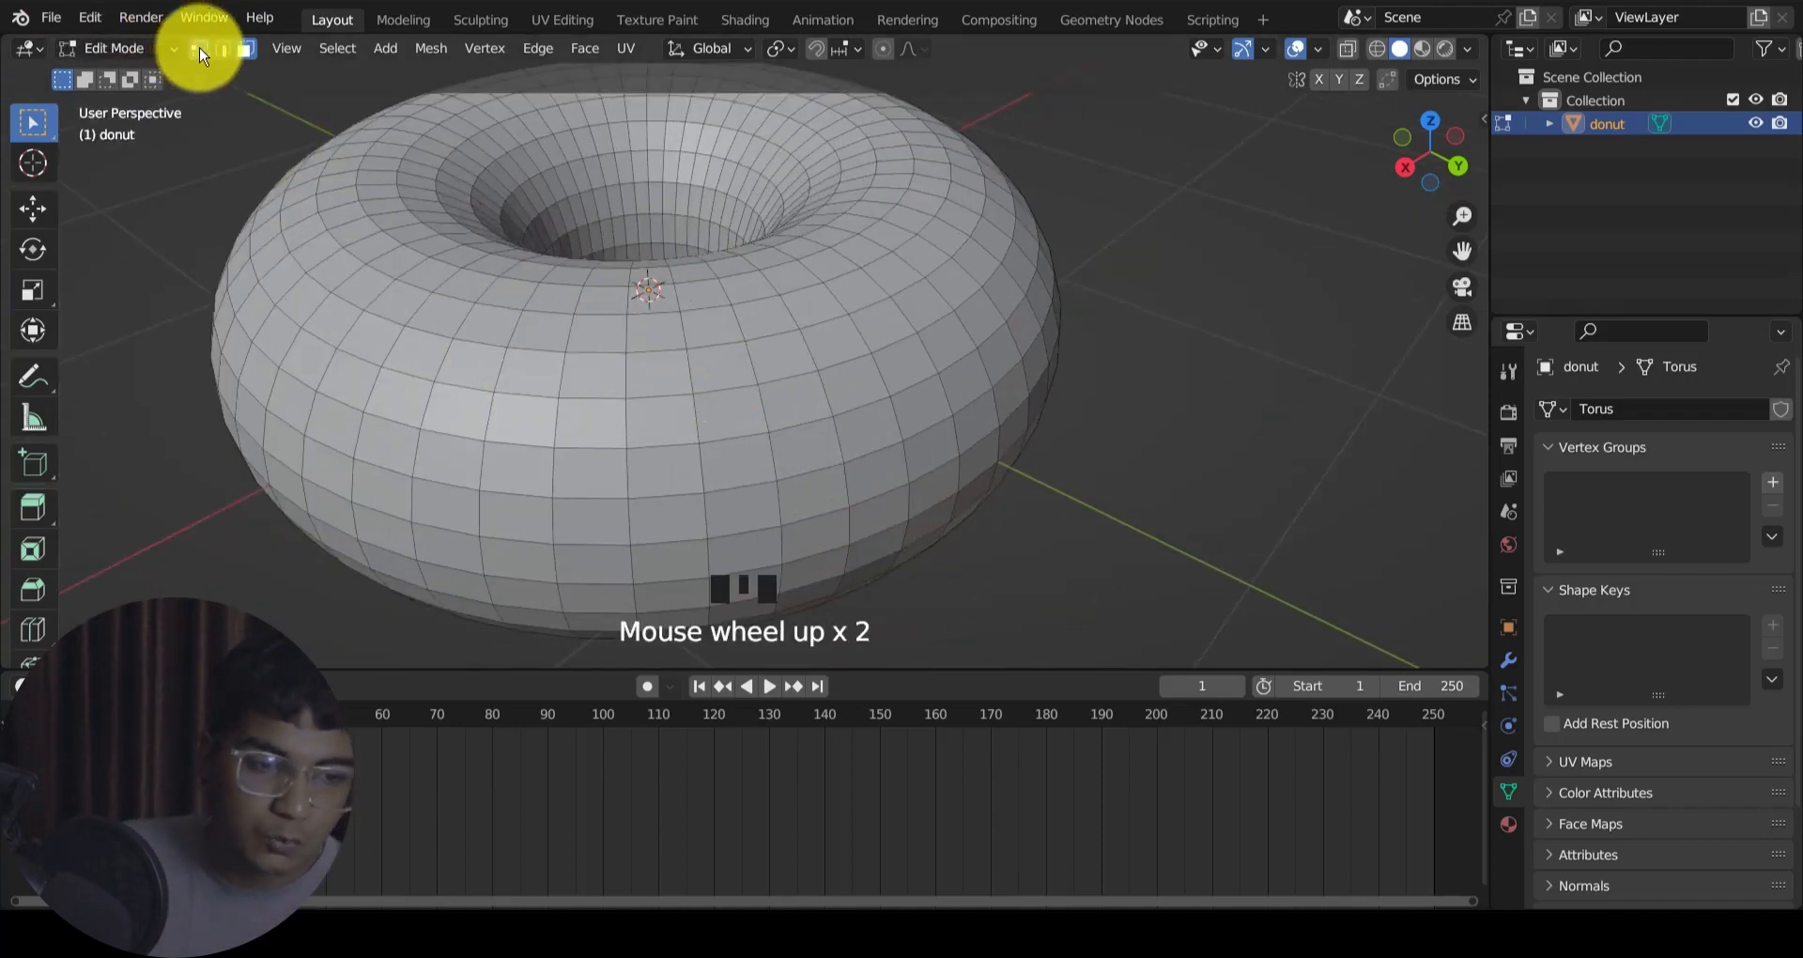
click(803, 369)
scroll(937, 444, down, 1)
middle_drag(937, 444, 998, 435)
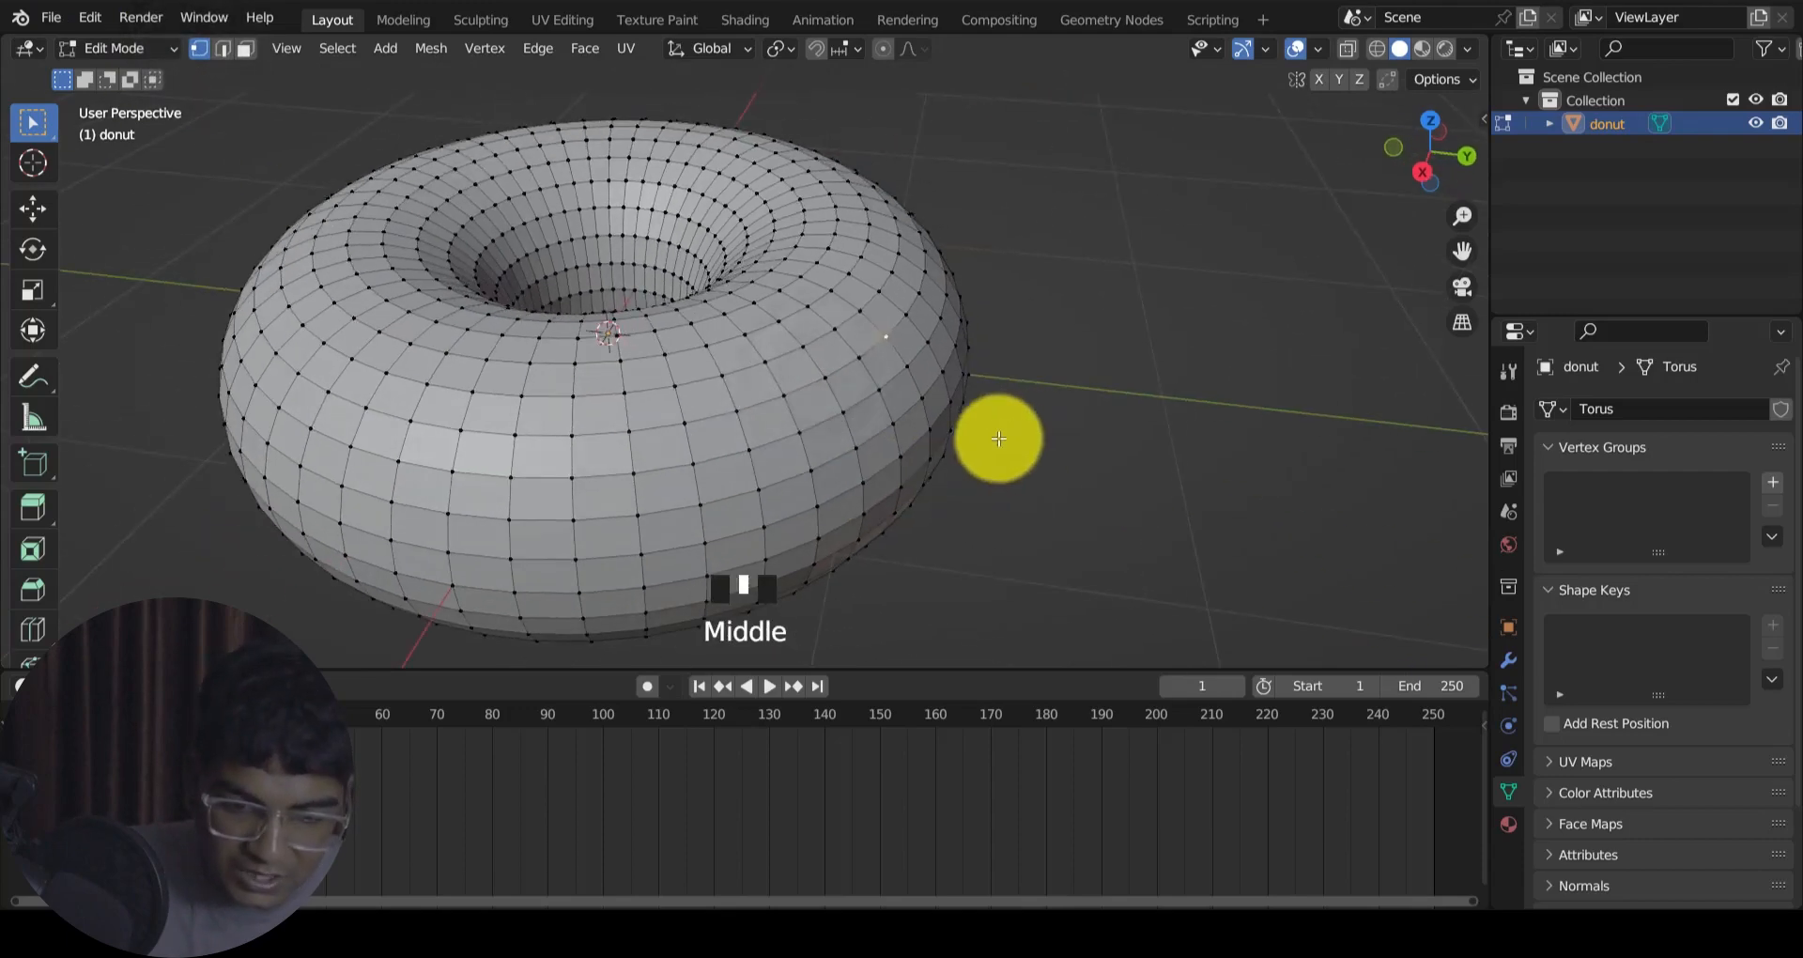
Step: Try pulling the selected vertex out of the donut on its own, inspect the resulting spike, and undo the move
key(g)
click(1143, 419)
middle_drag(1143, 362, 813, 355)
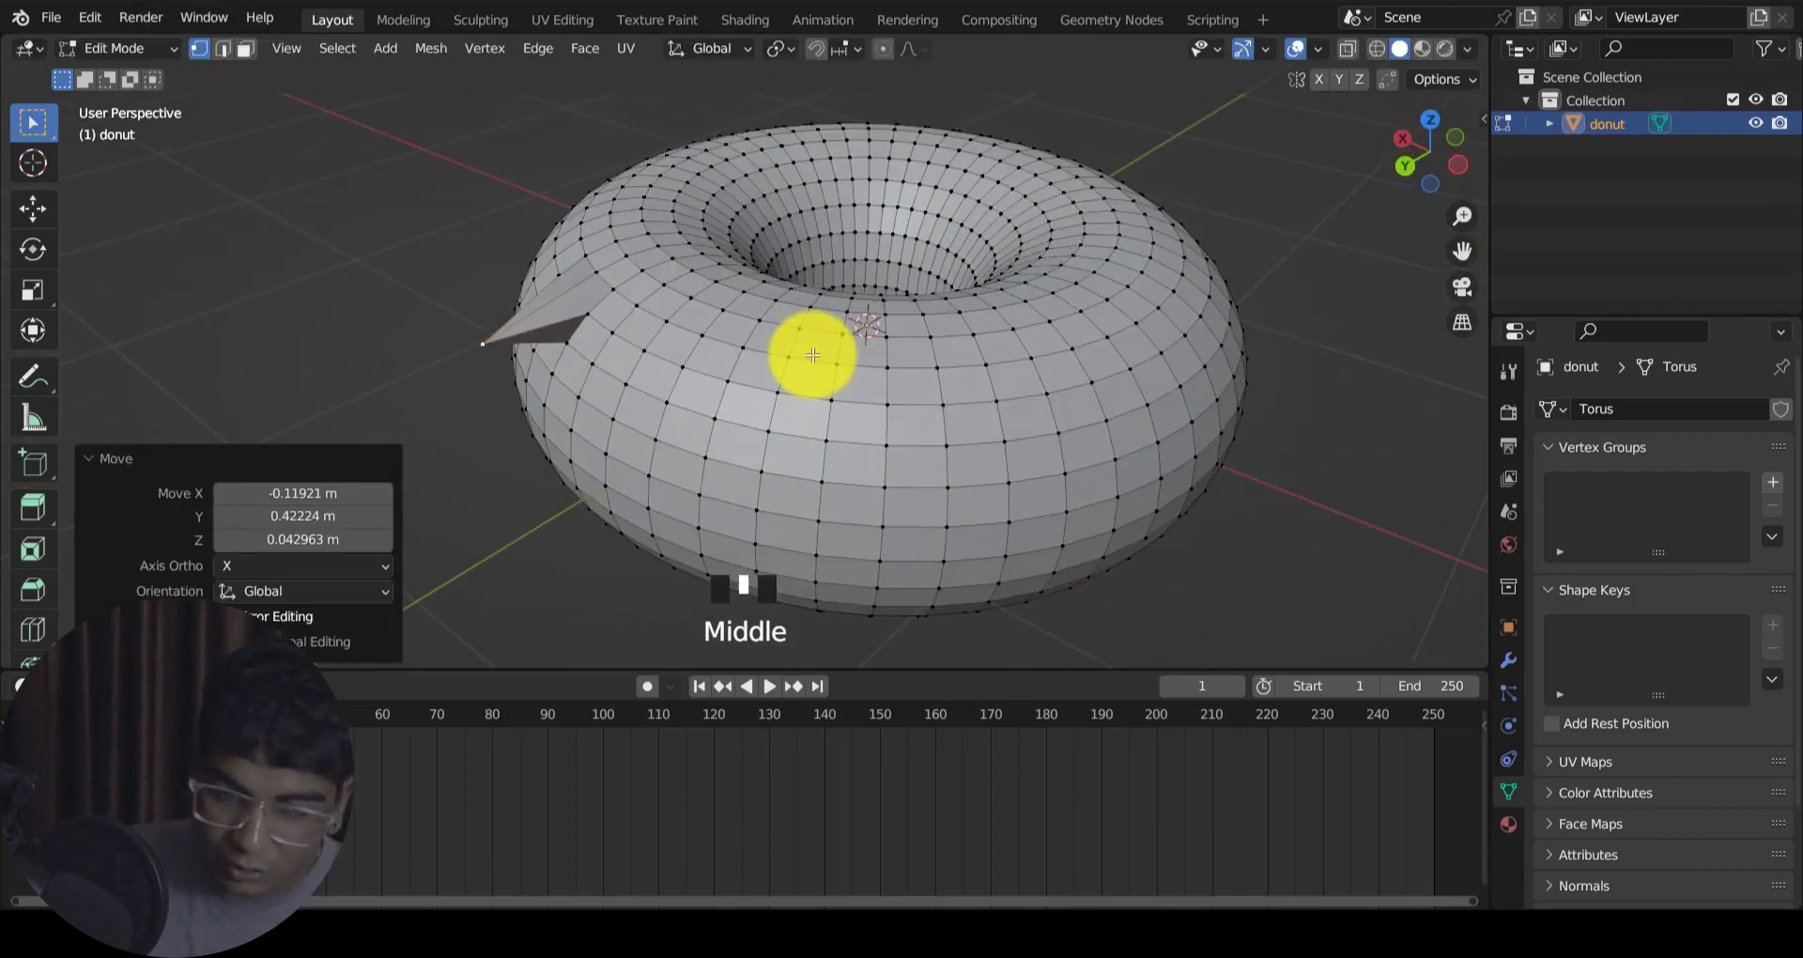
middle_drag(680, 370, 888, 365)
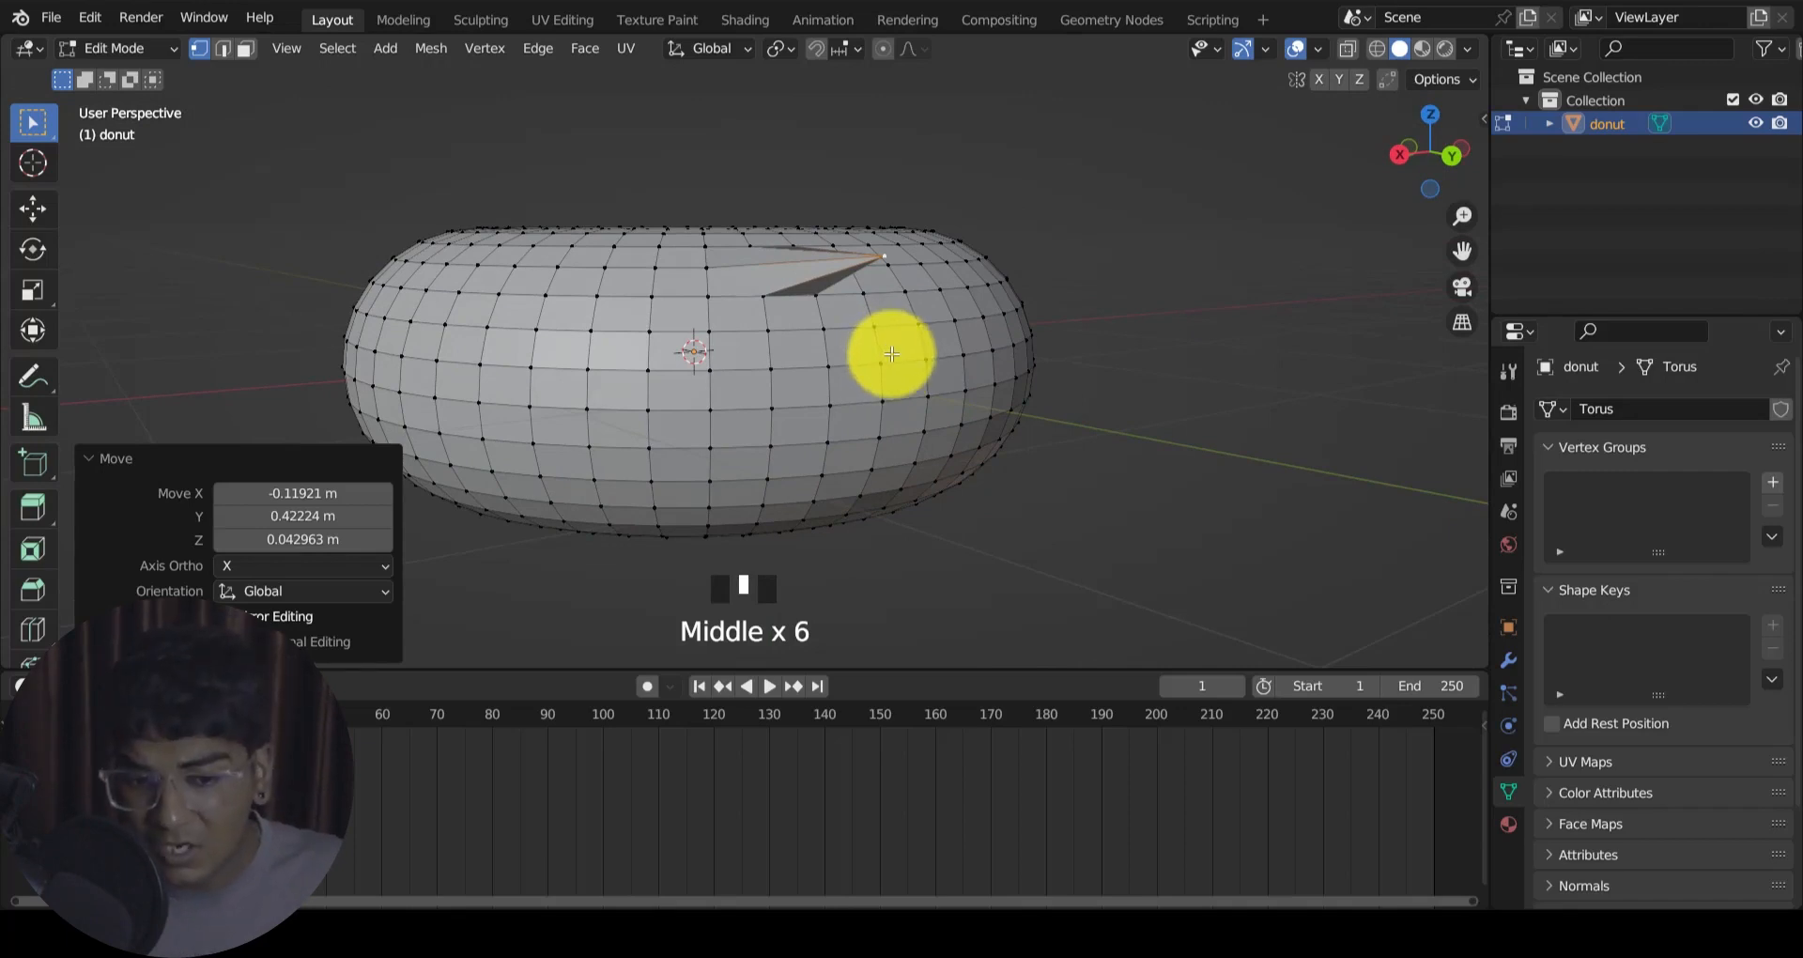
key(ctrl+z)
middle_drag(877, 334, 882, 382)
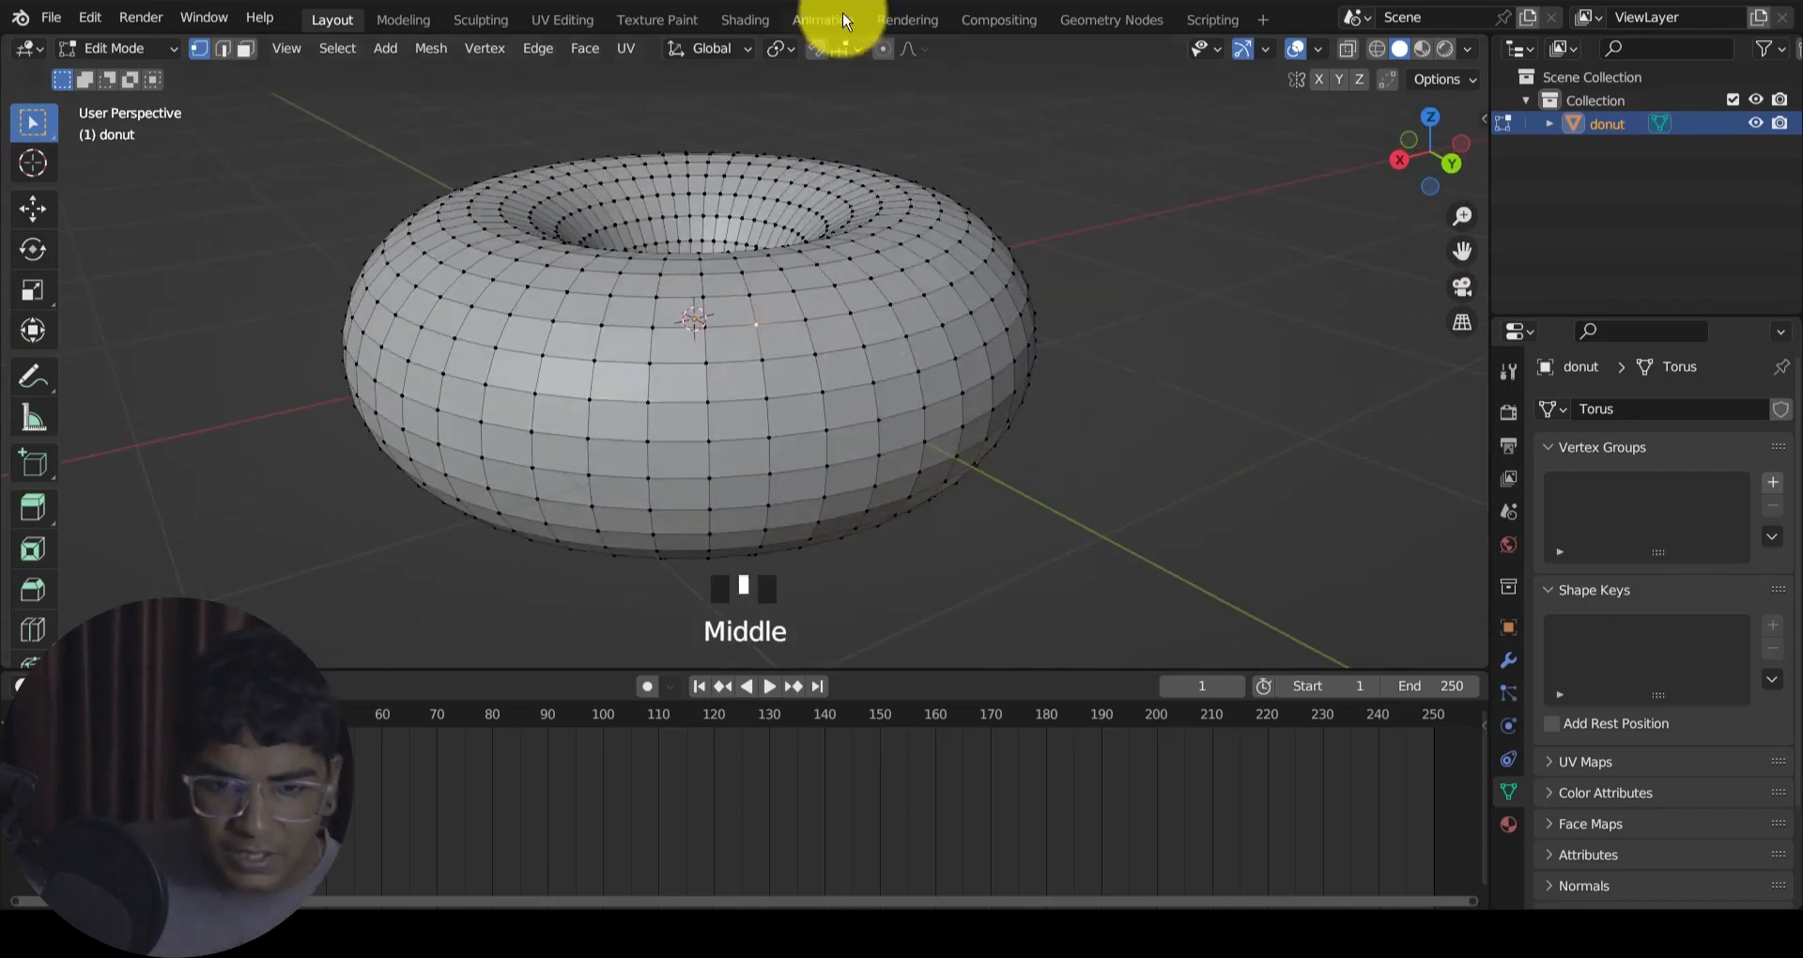
Step: Turn on proportional editing and try moving the selected vertex with the influence radius reduced to about 0.47 m
click(883, 51)
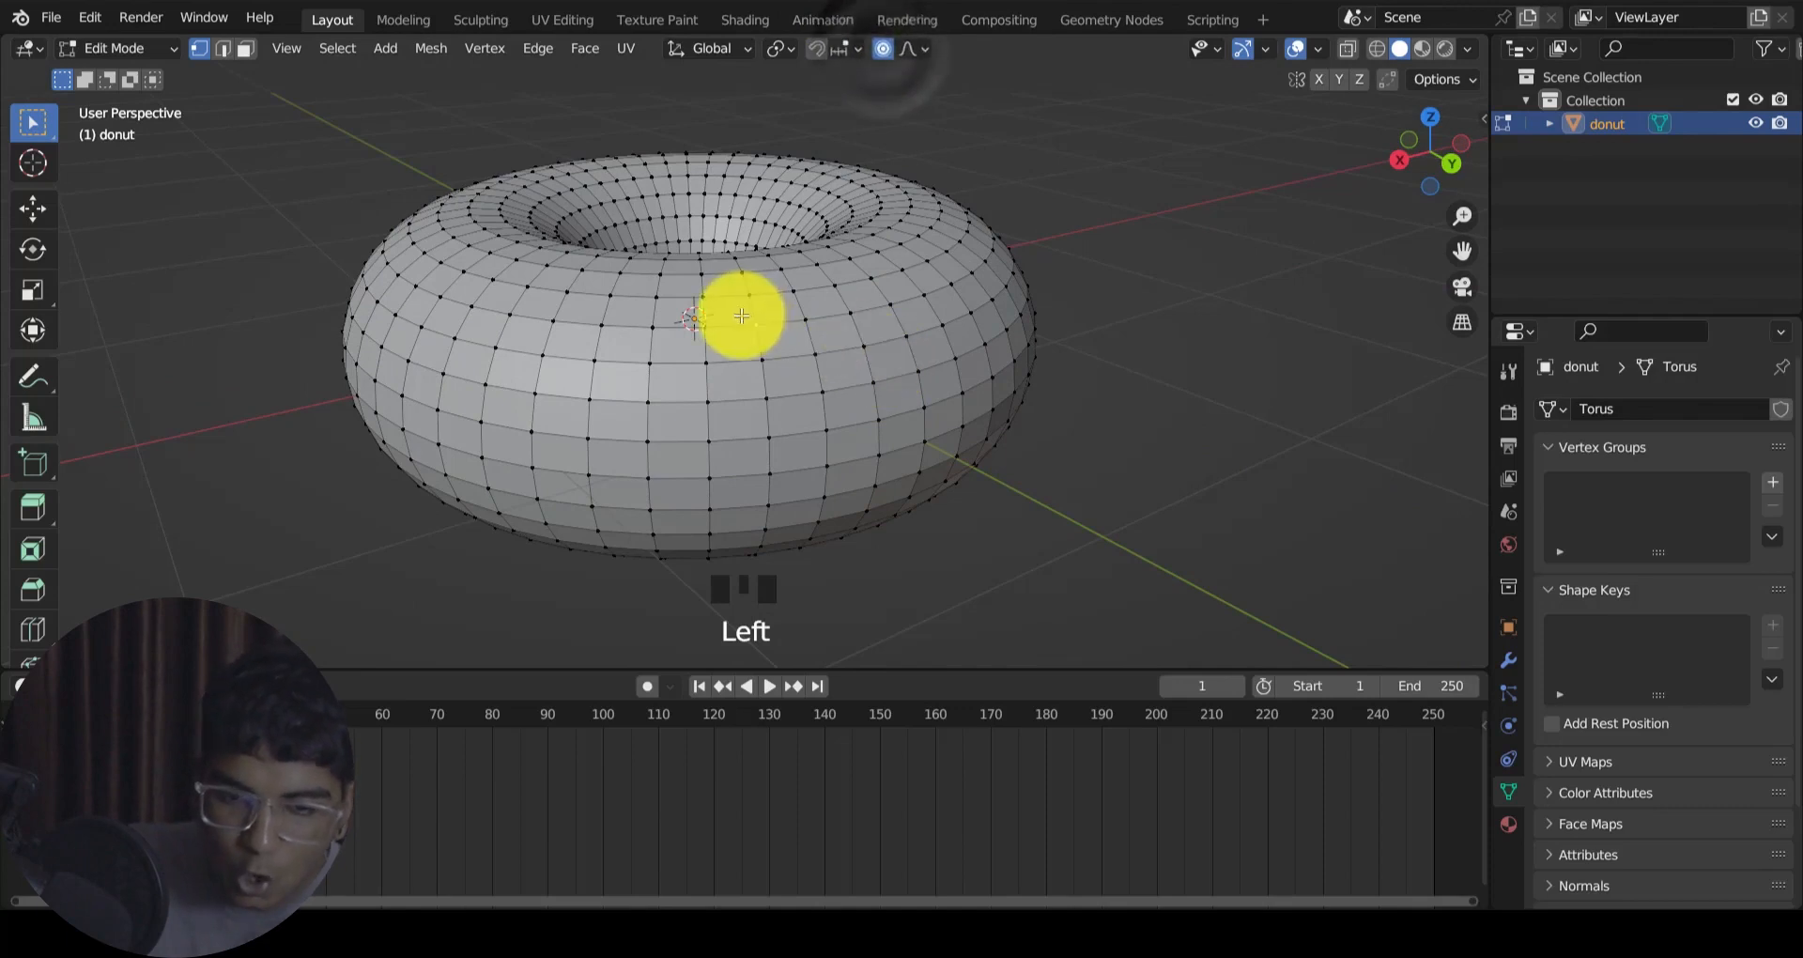
key(g)
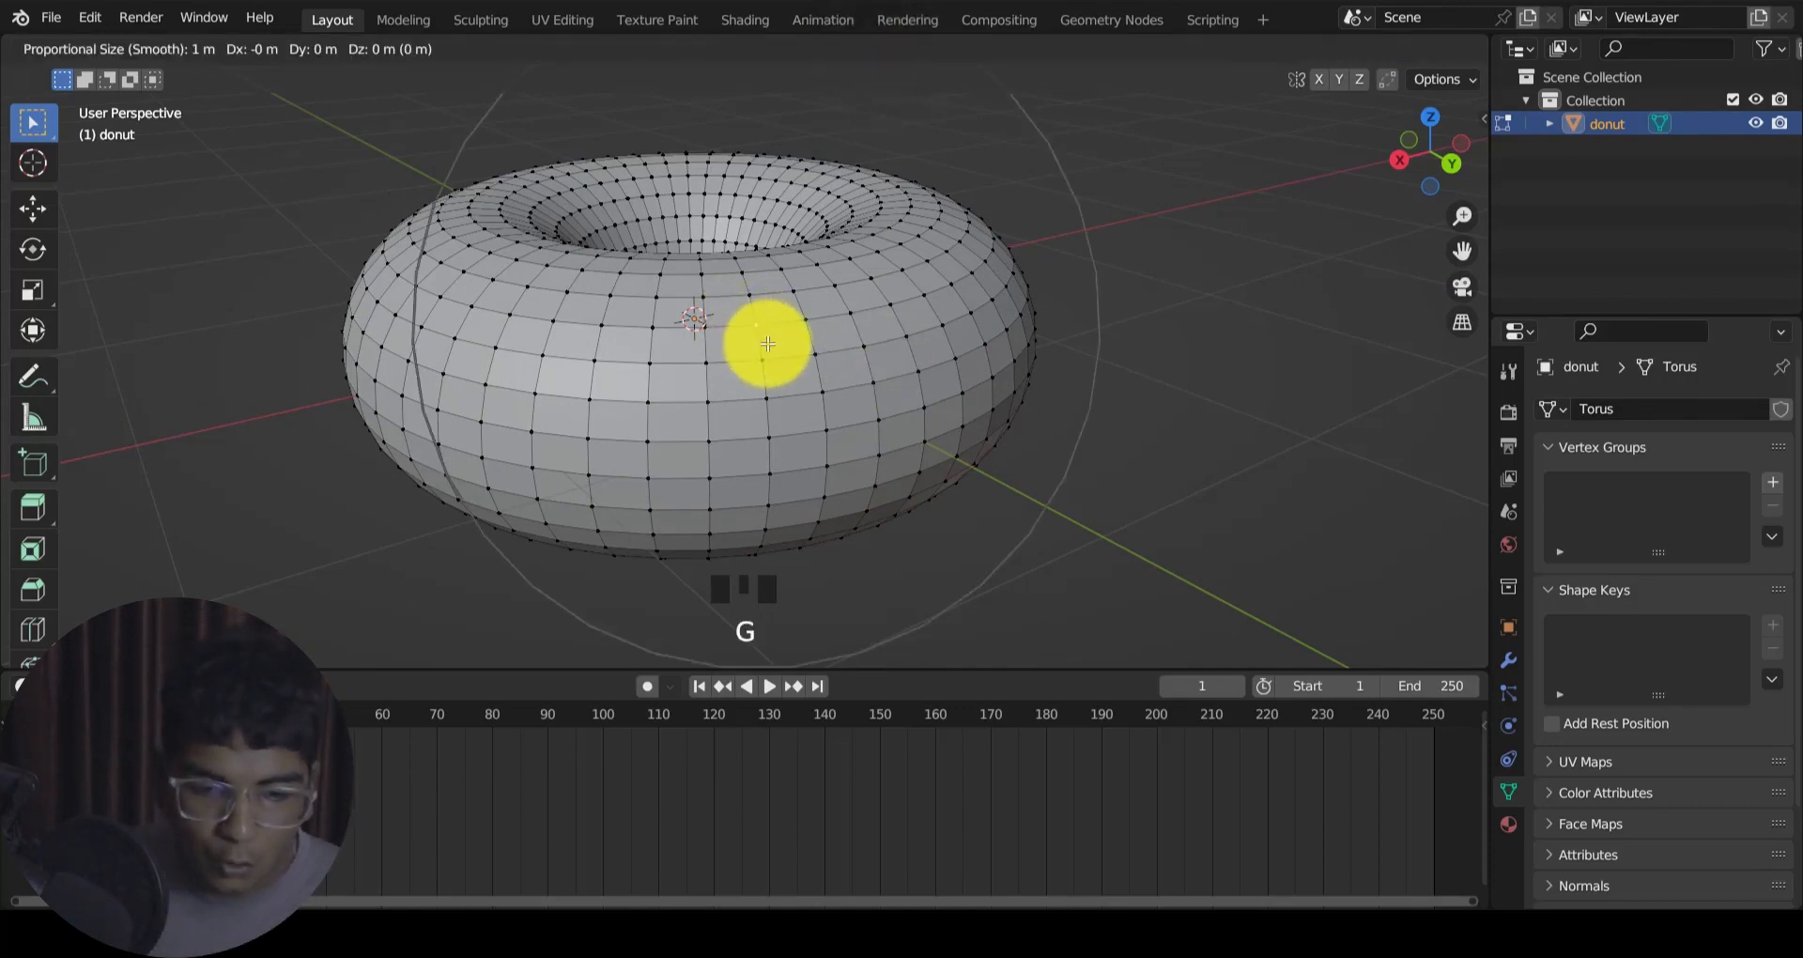
scroll(767, 344, up, 8)
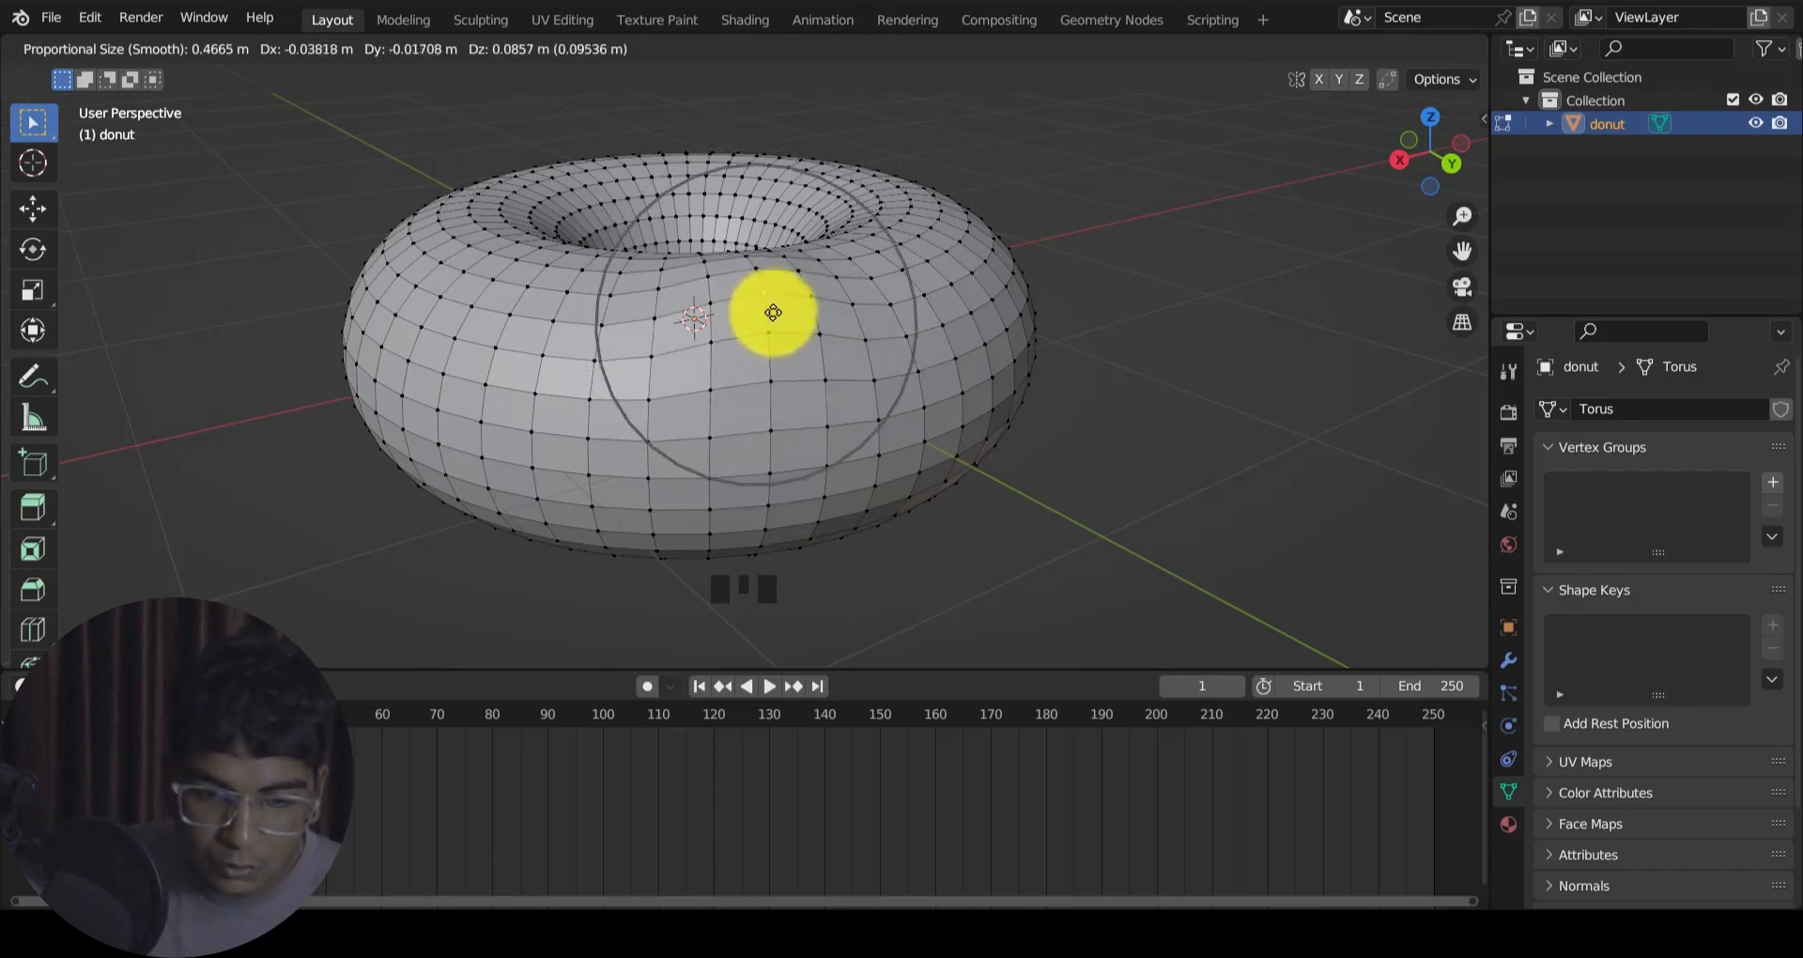
click(791, 340)
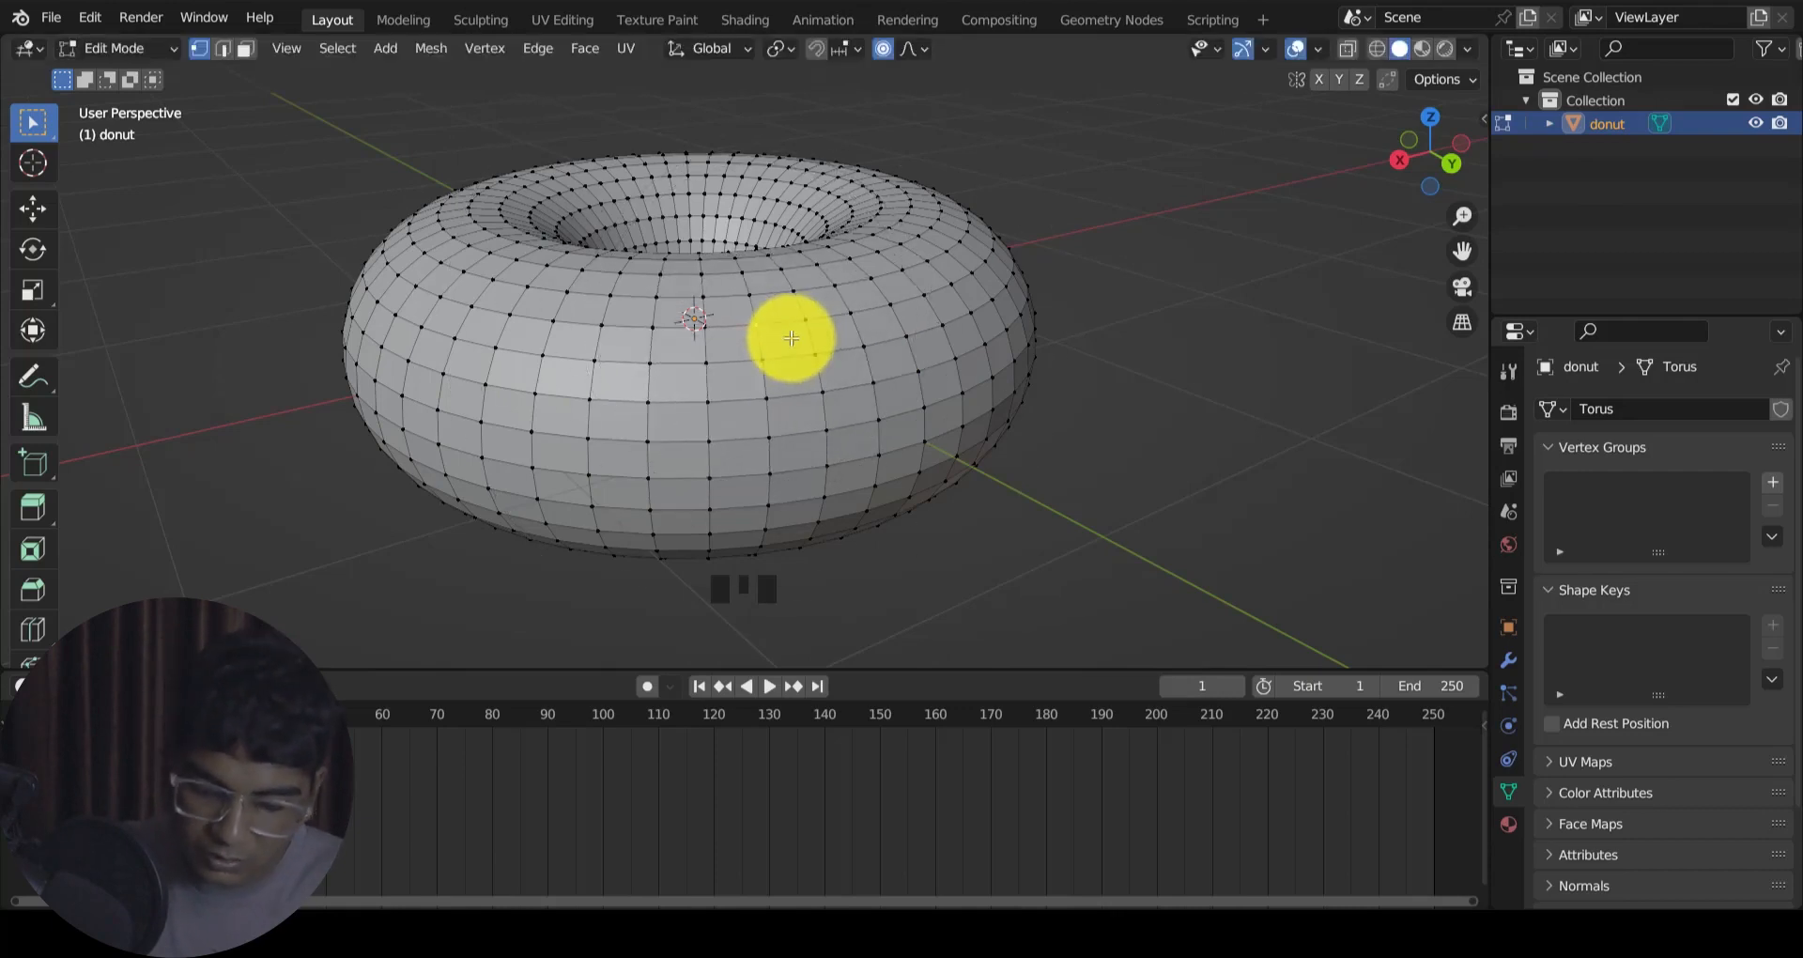
Step: Look at the donut in the front, right, top and opposite orthographic views, and return to a perspective view
key(KP_1)
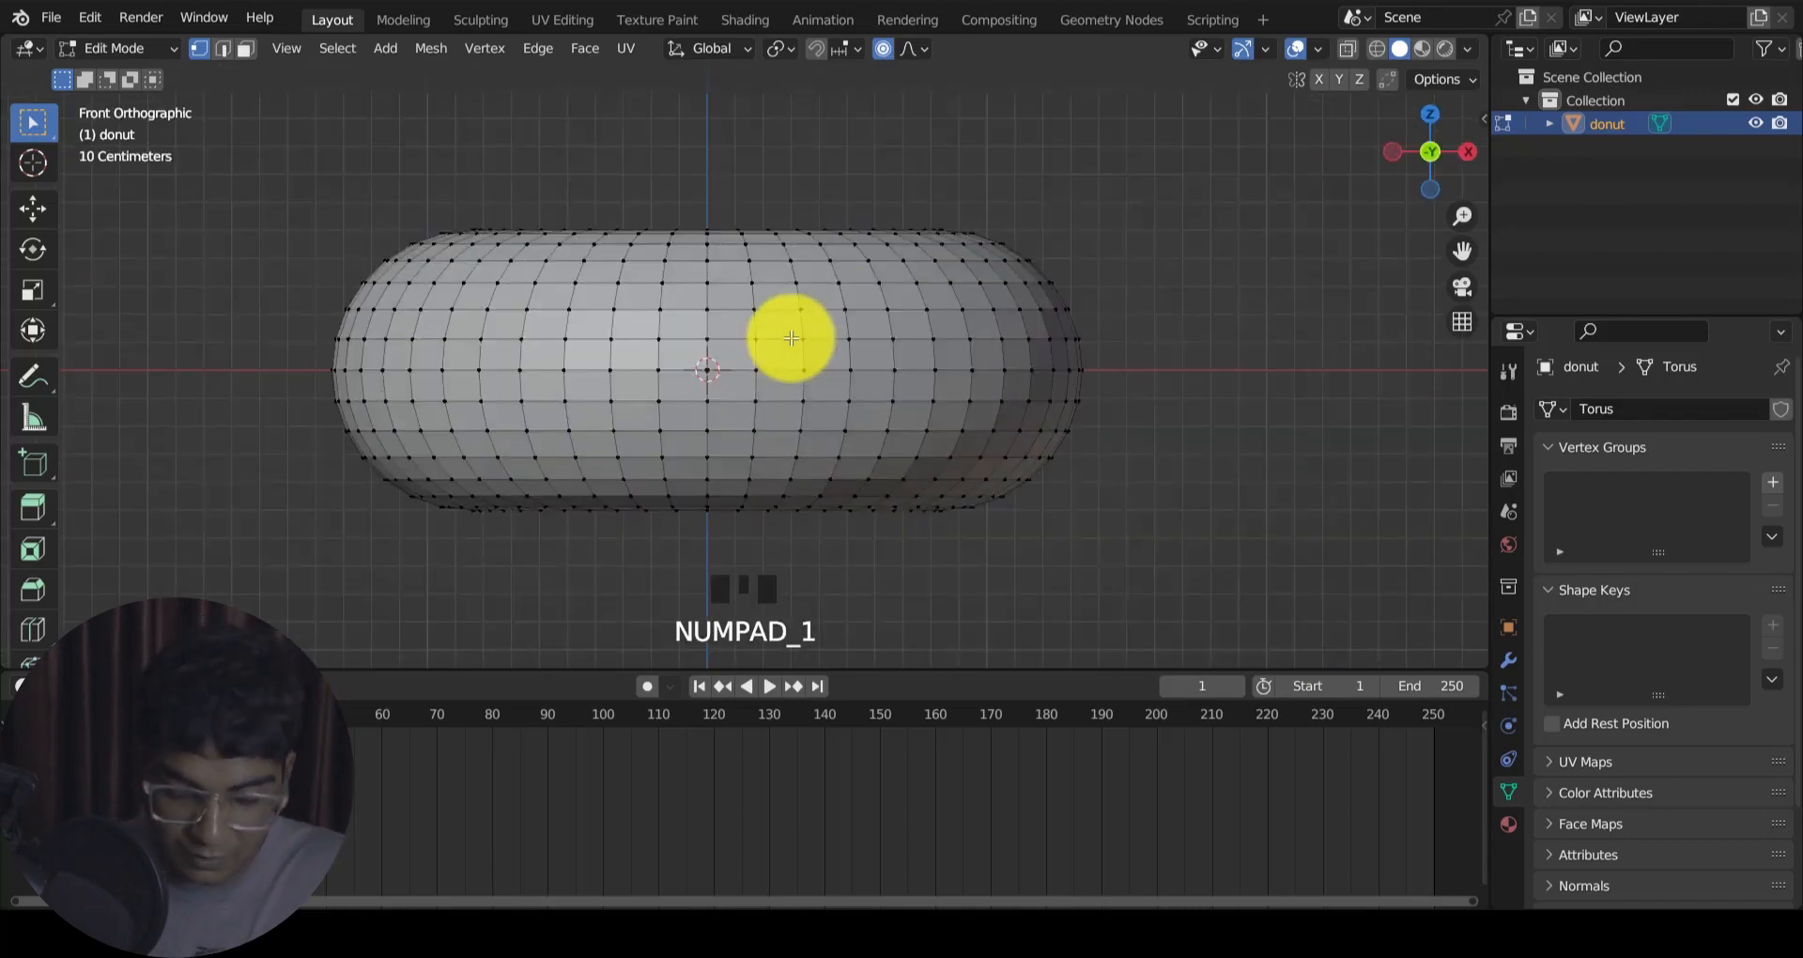
key(KP_3)
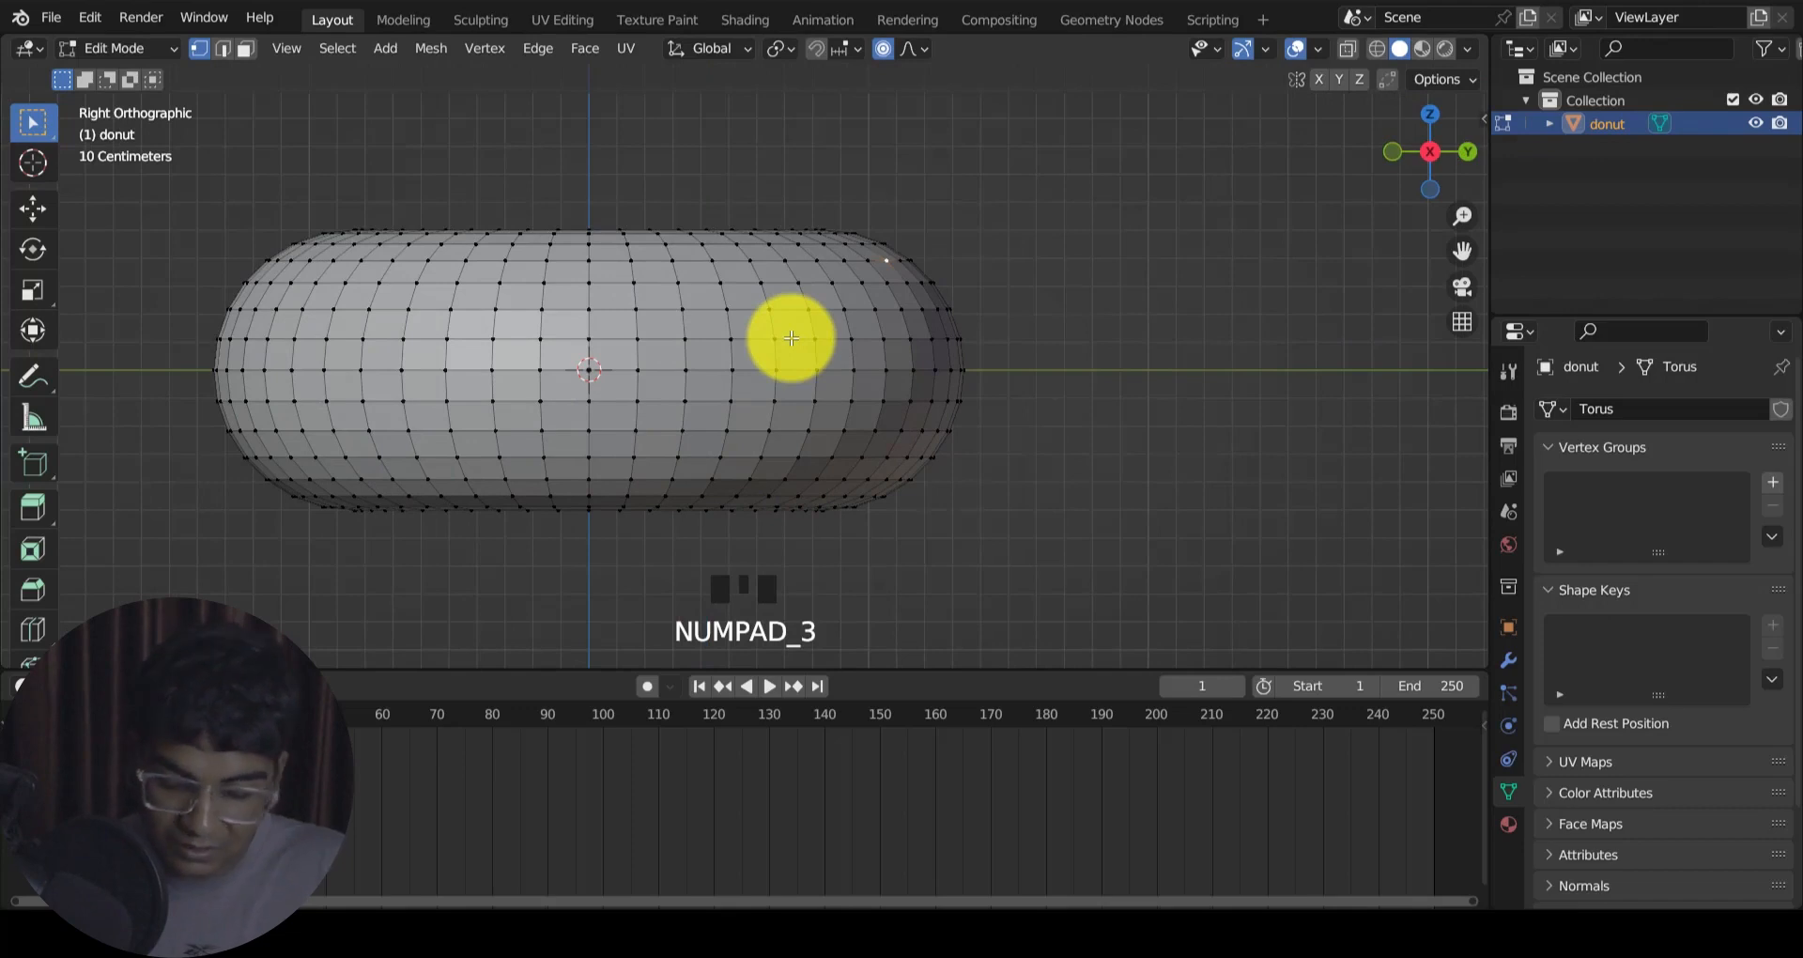
key(KP_9)
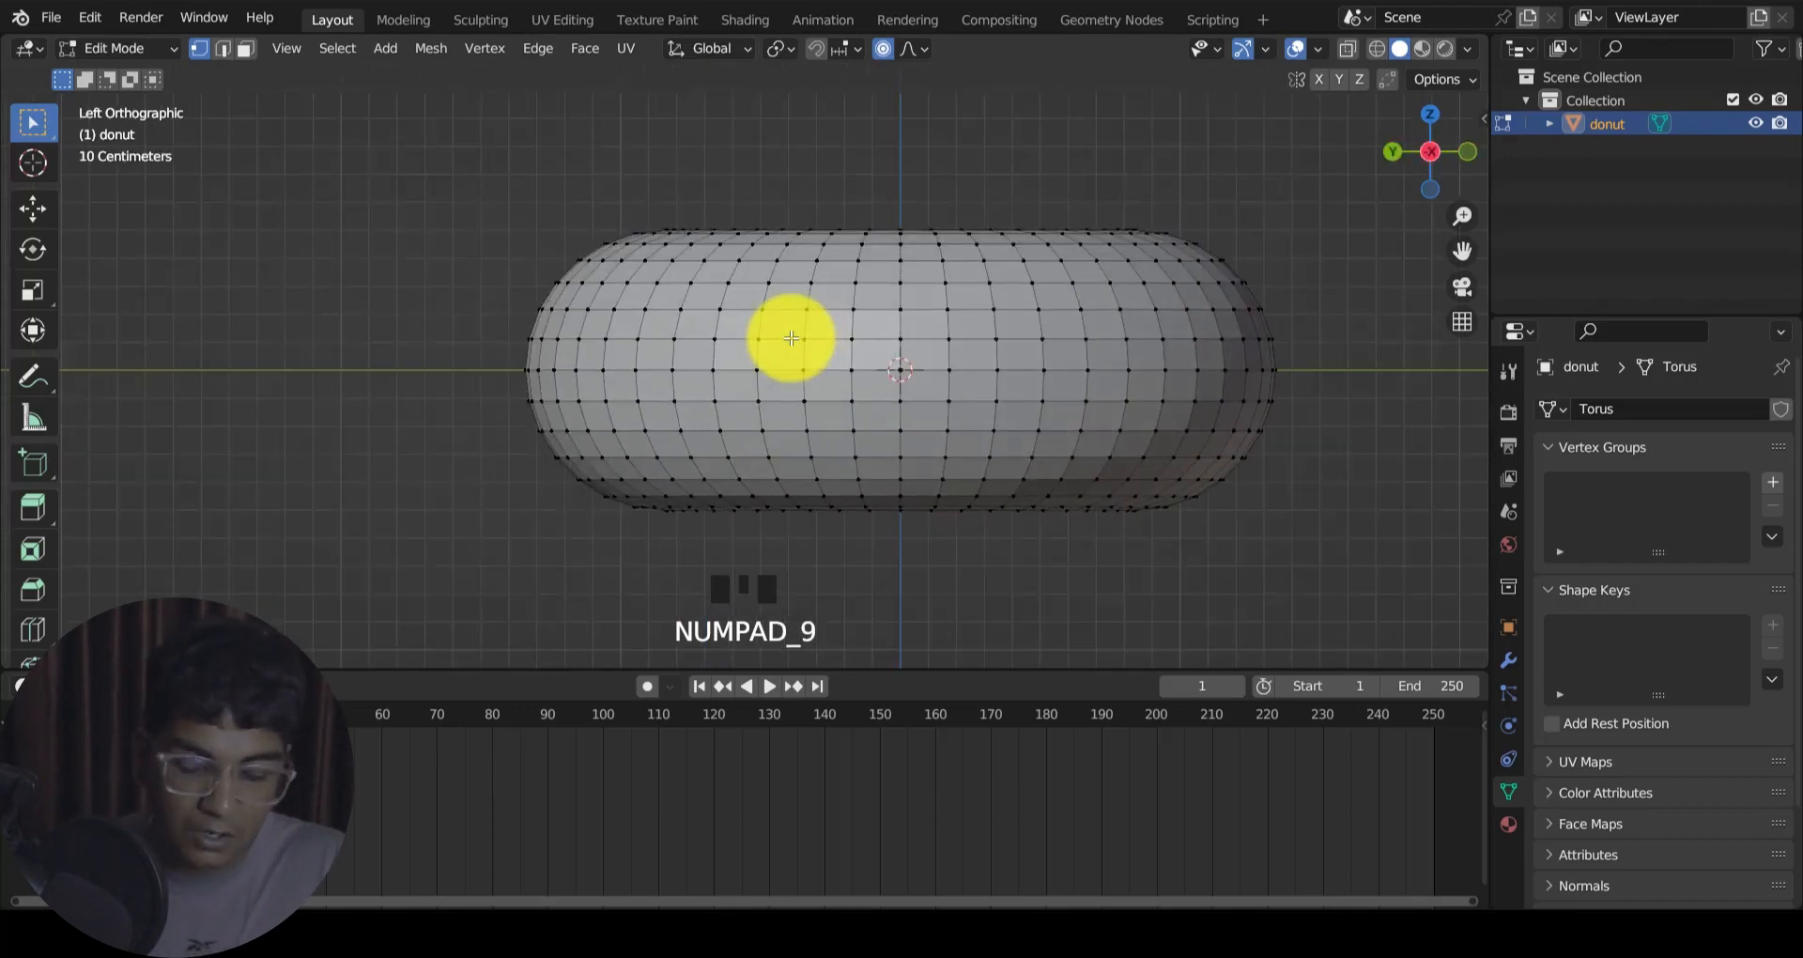
key(KP_7)
scroll(785, 375, down, 4)
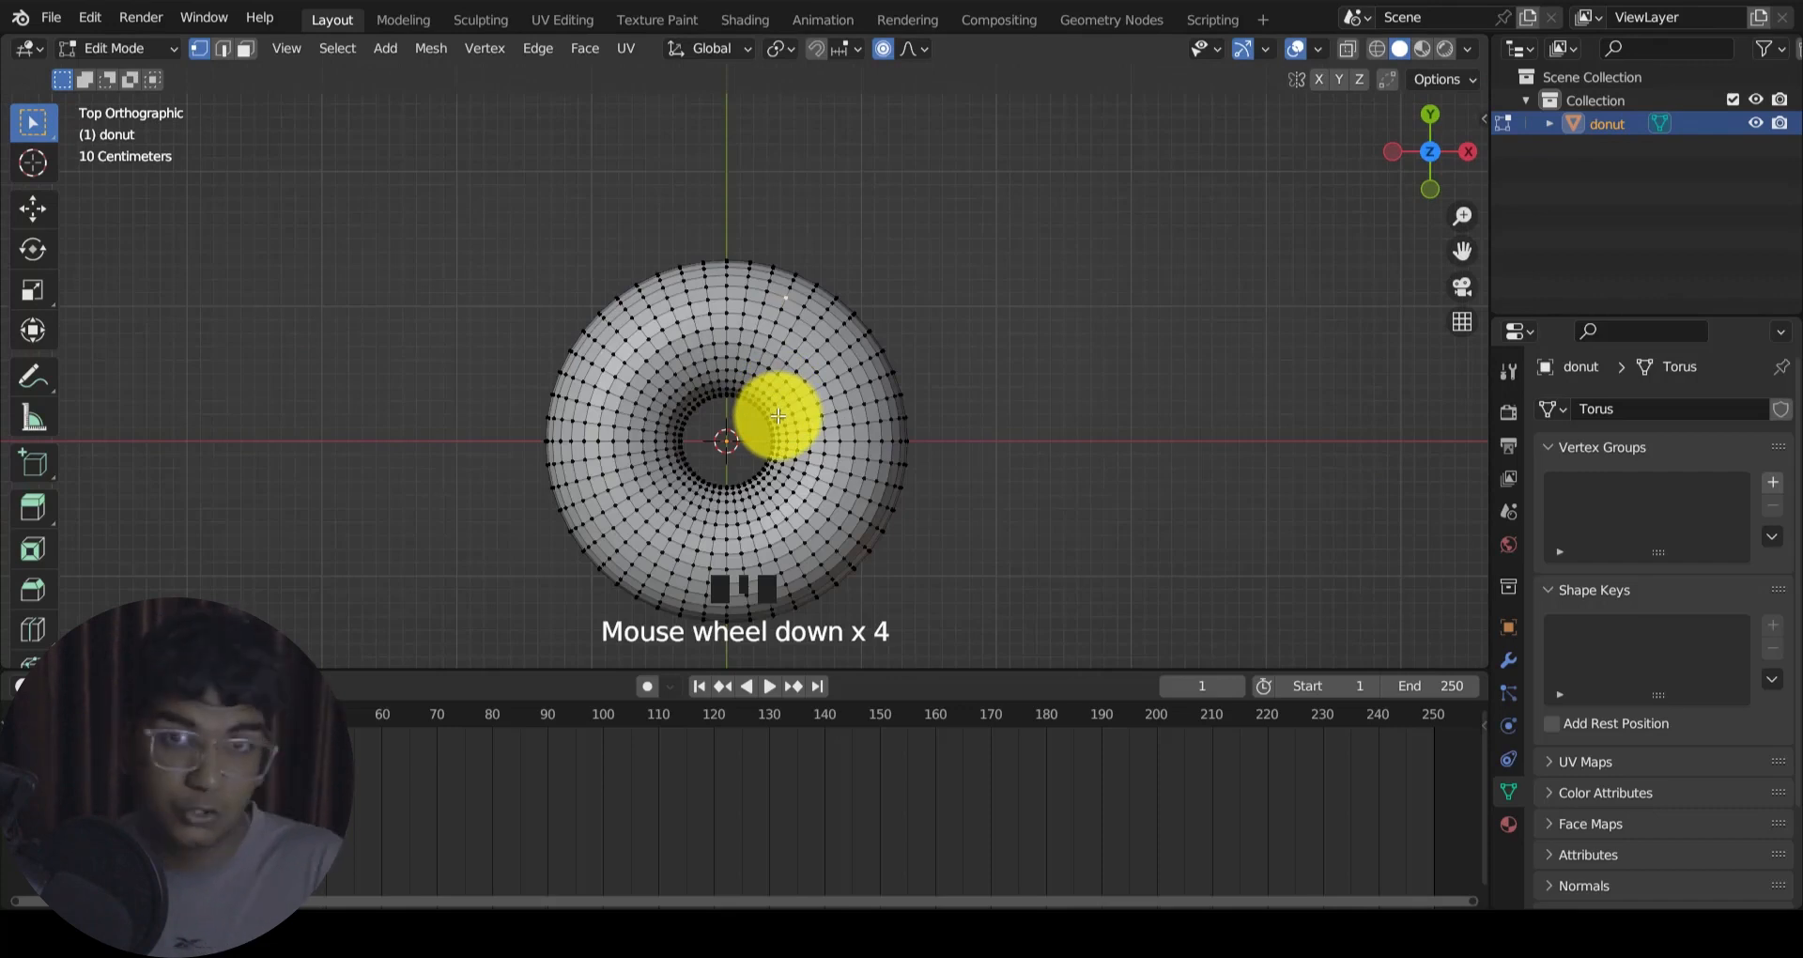
key(KP_1)
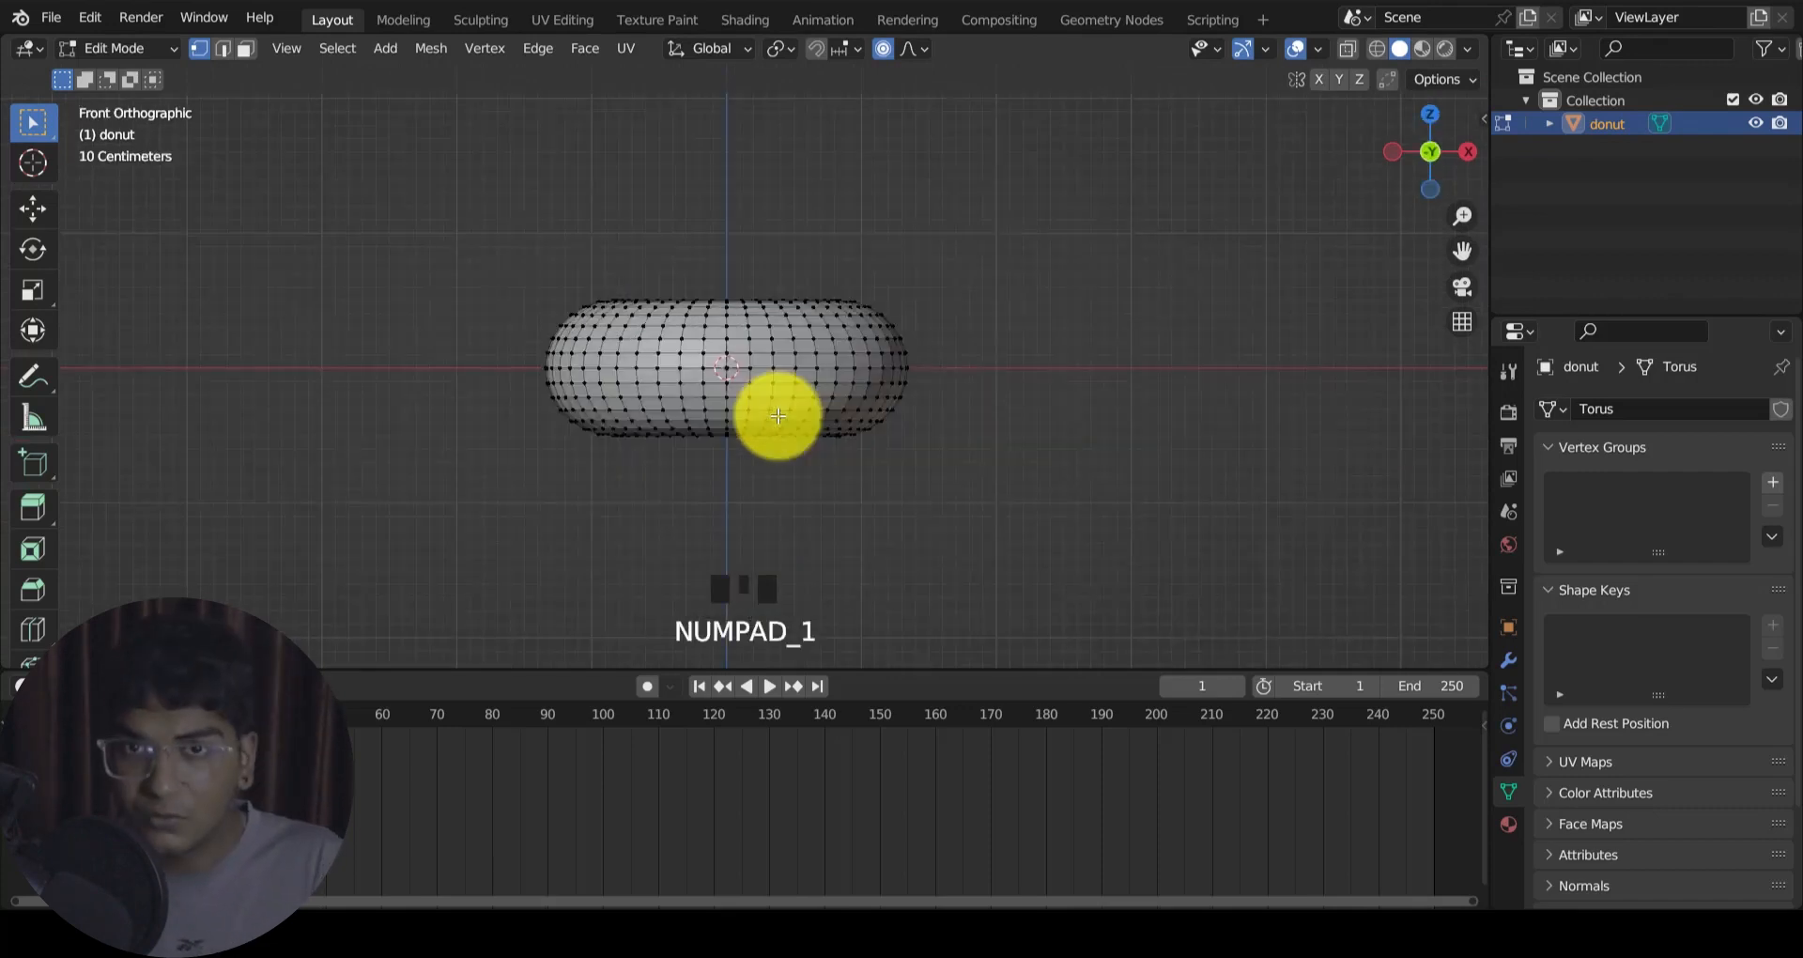
key(KP_9)
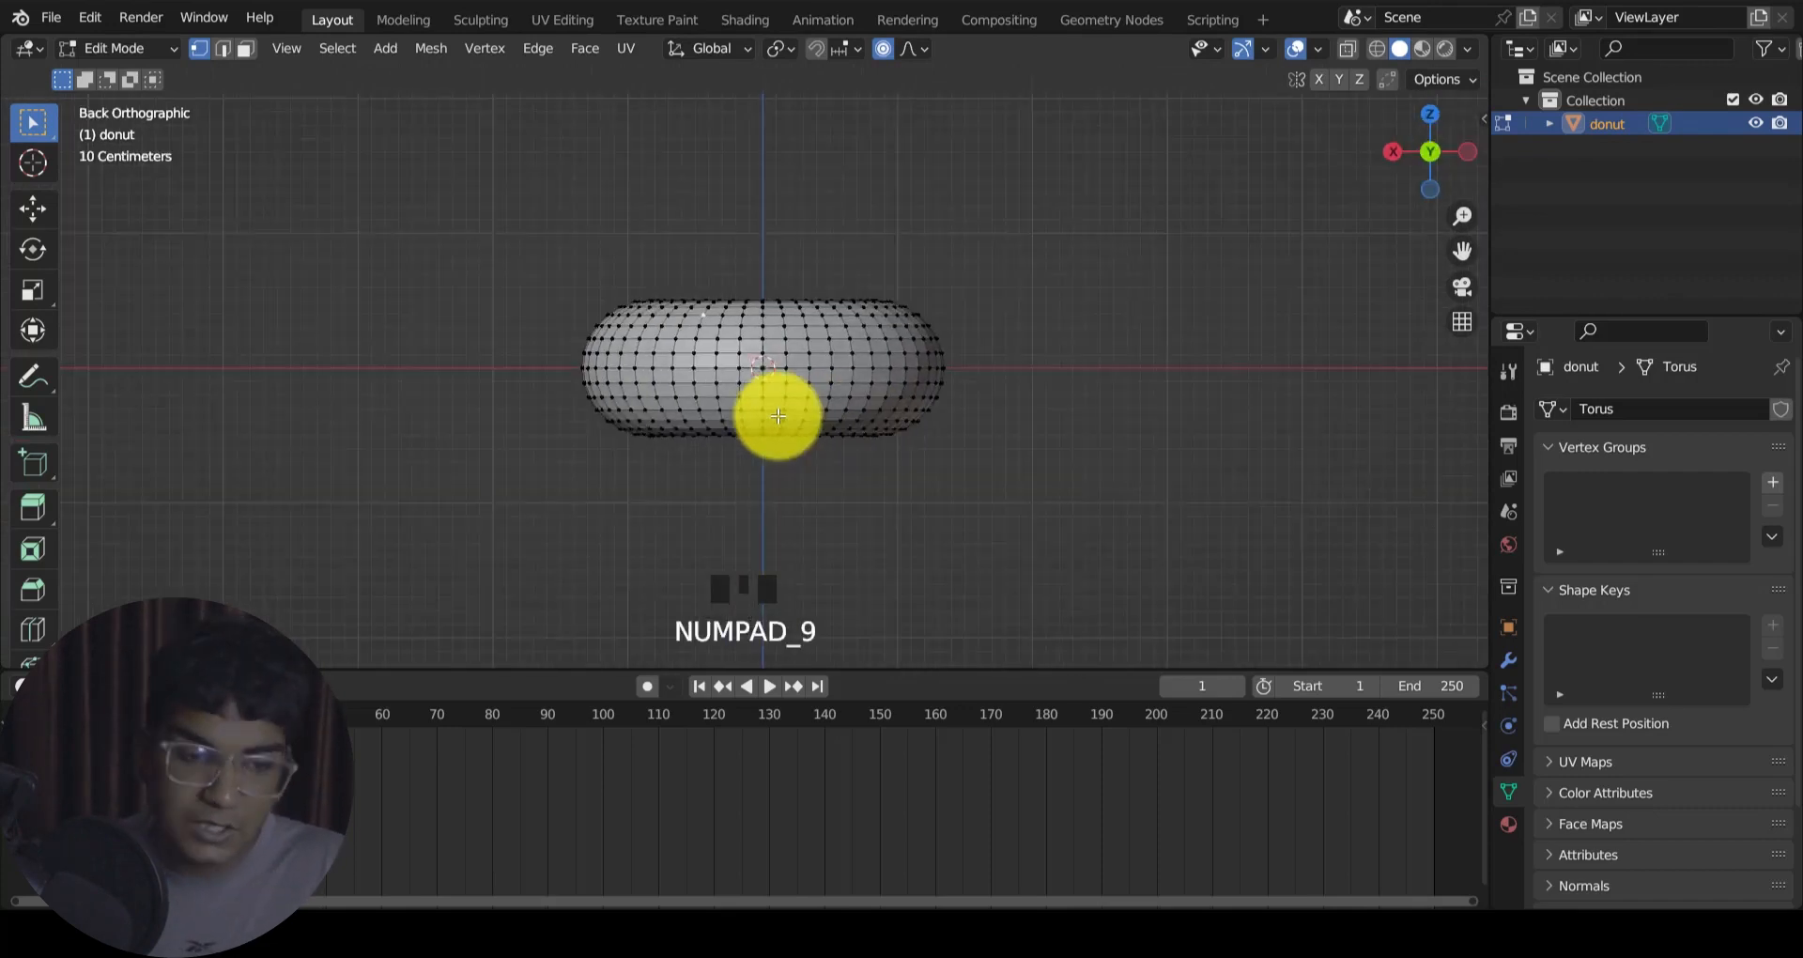
key(KP_3)
key(KP_9)
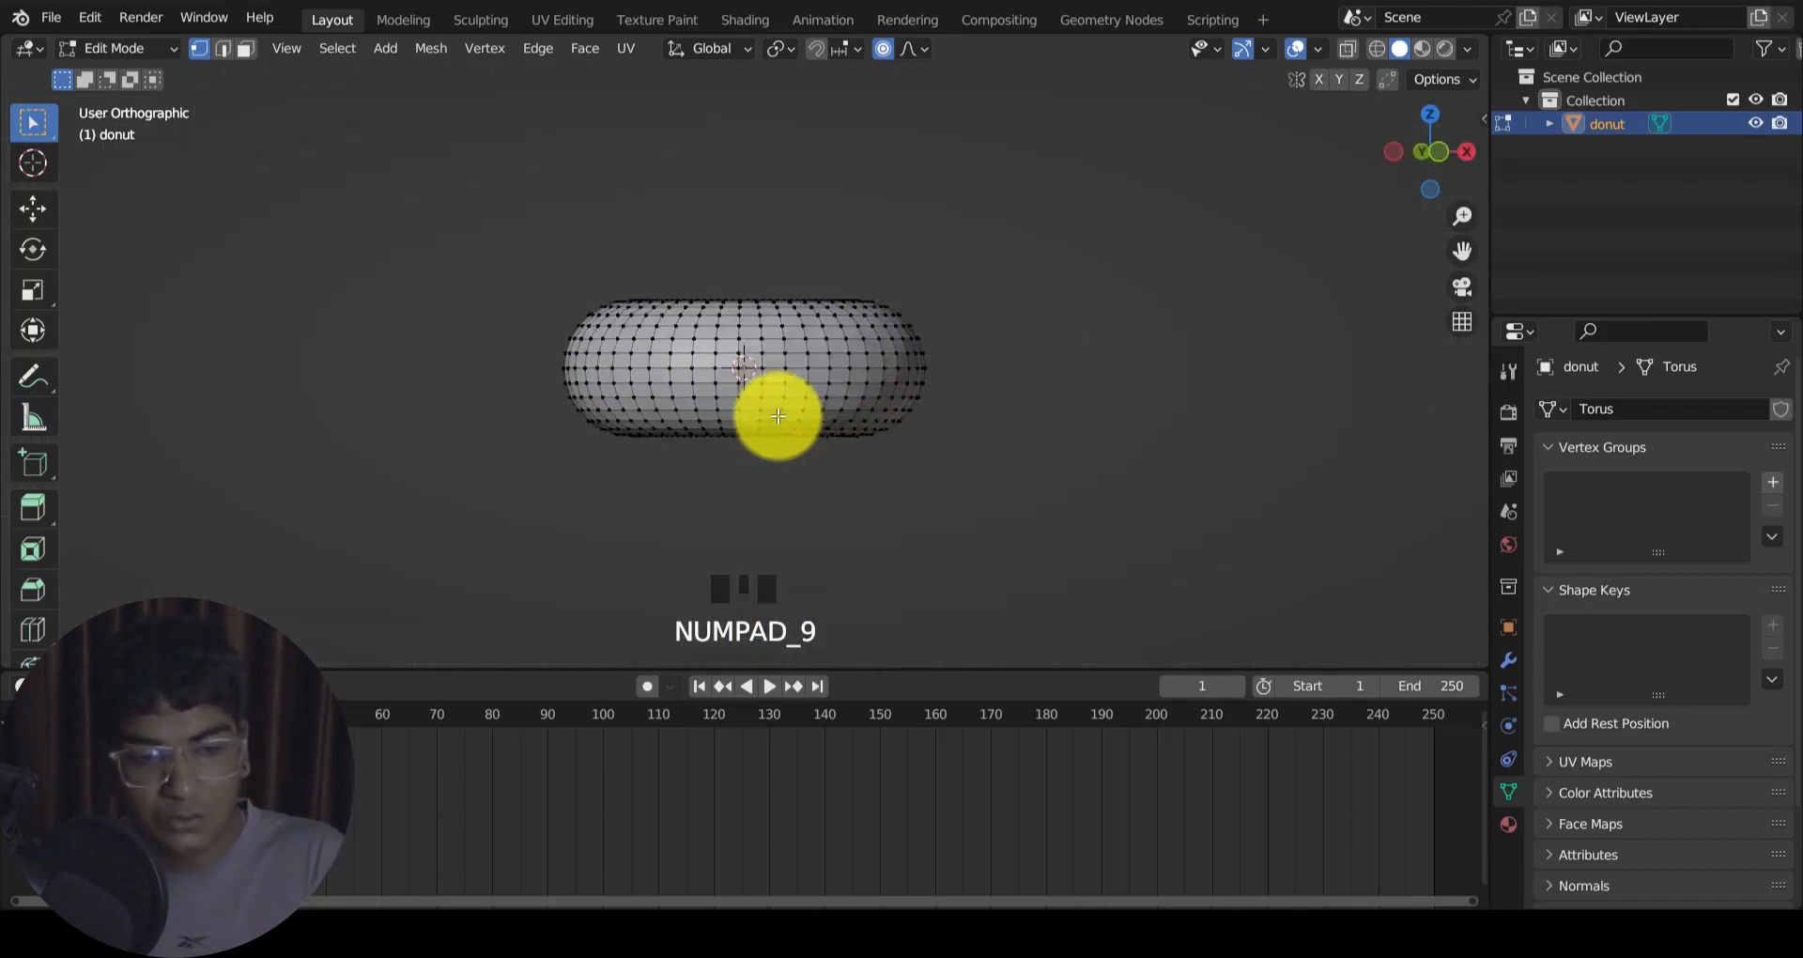
key(KP_7)
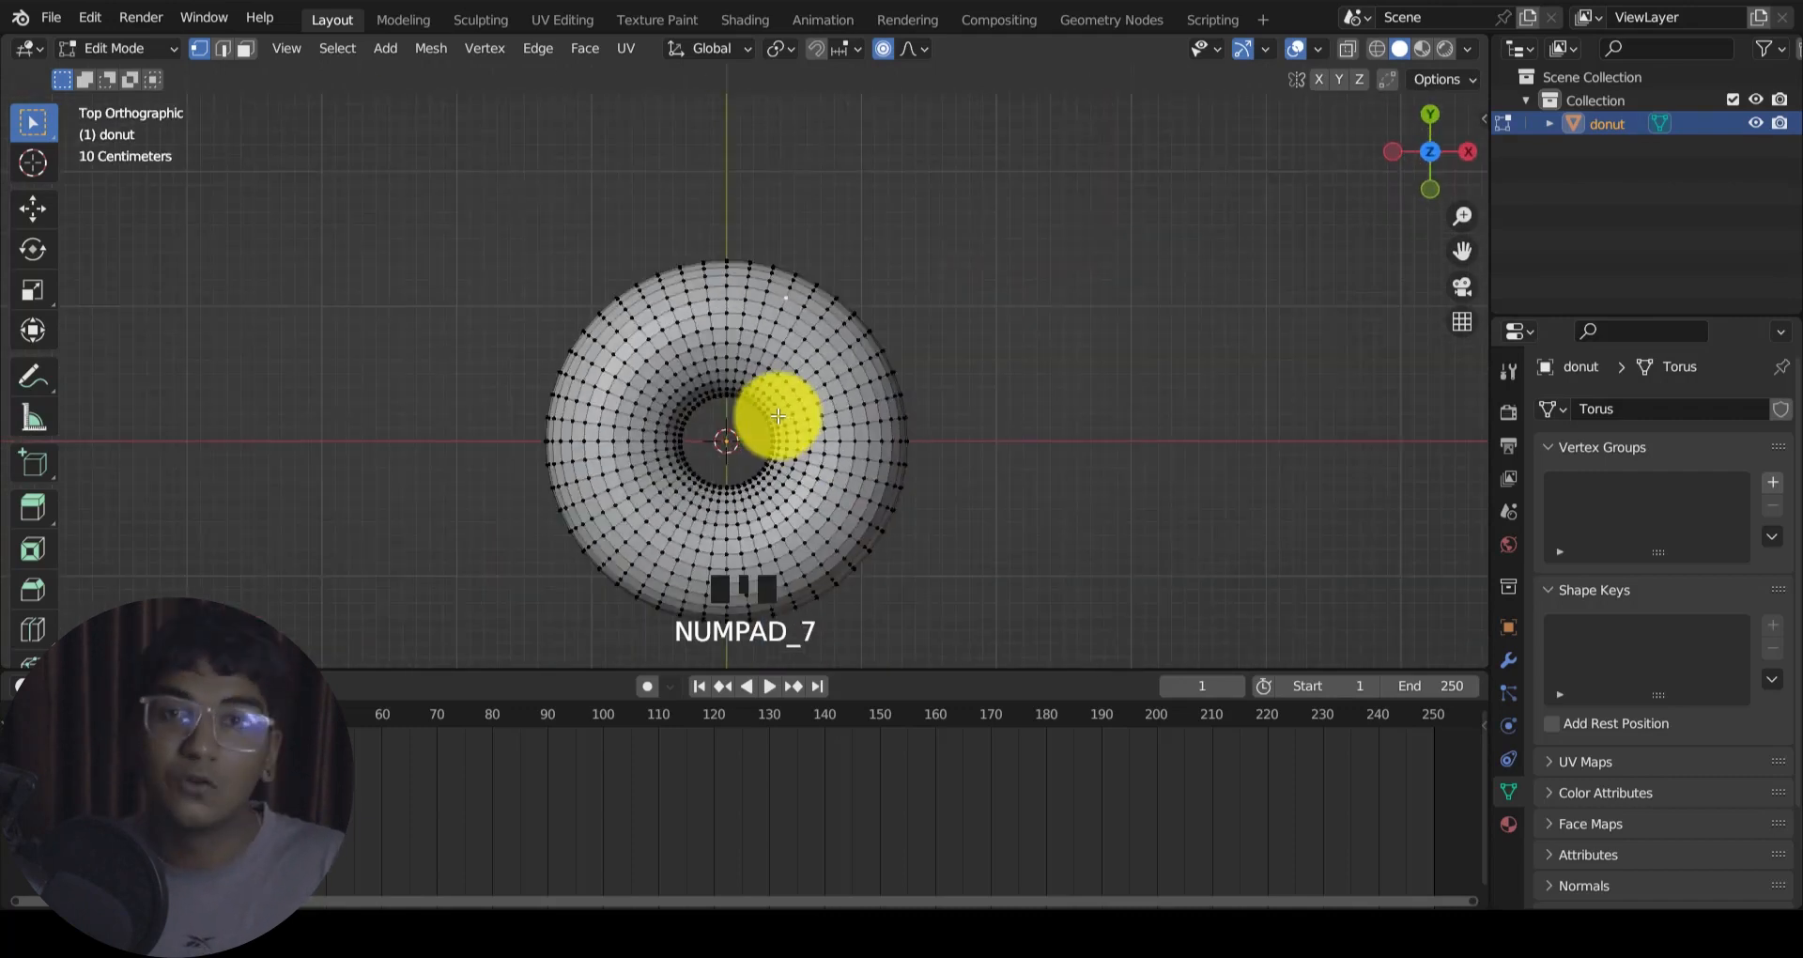
key(KP_9)
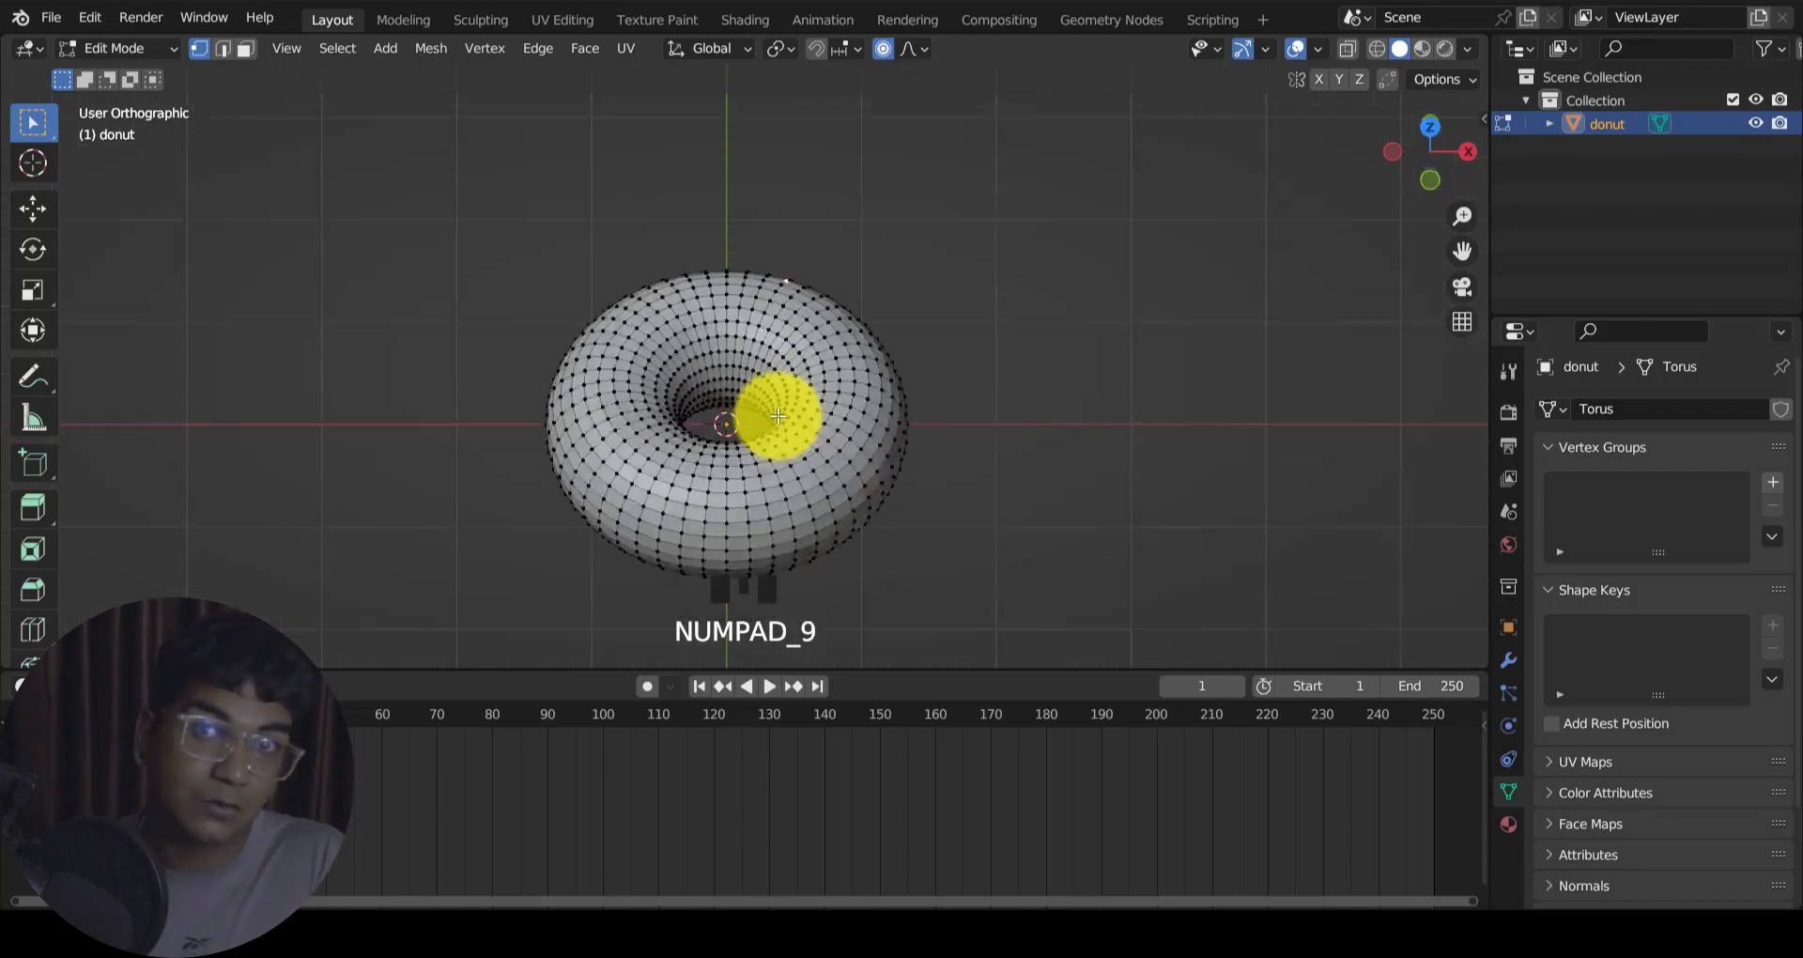
middle_drag(761, 499, 830, 351)
scroll(798, 398, up, 1)
Step: In front view, move a vertex on the donut's upper +X side about 0.104 m in X and 0.034 m in Z, proportional size 1 m
key(KP_1)
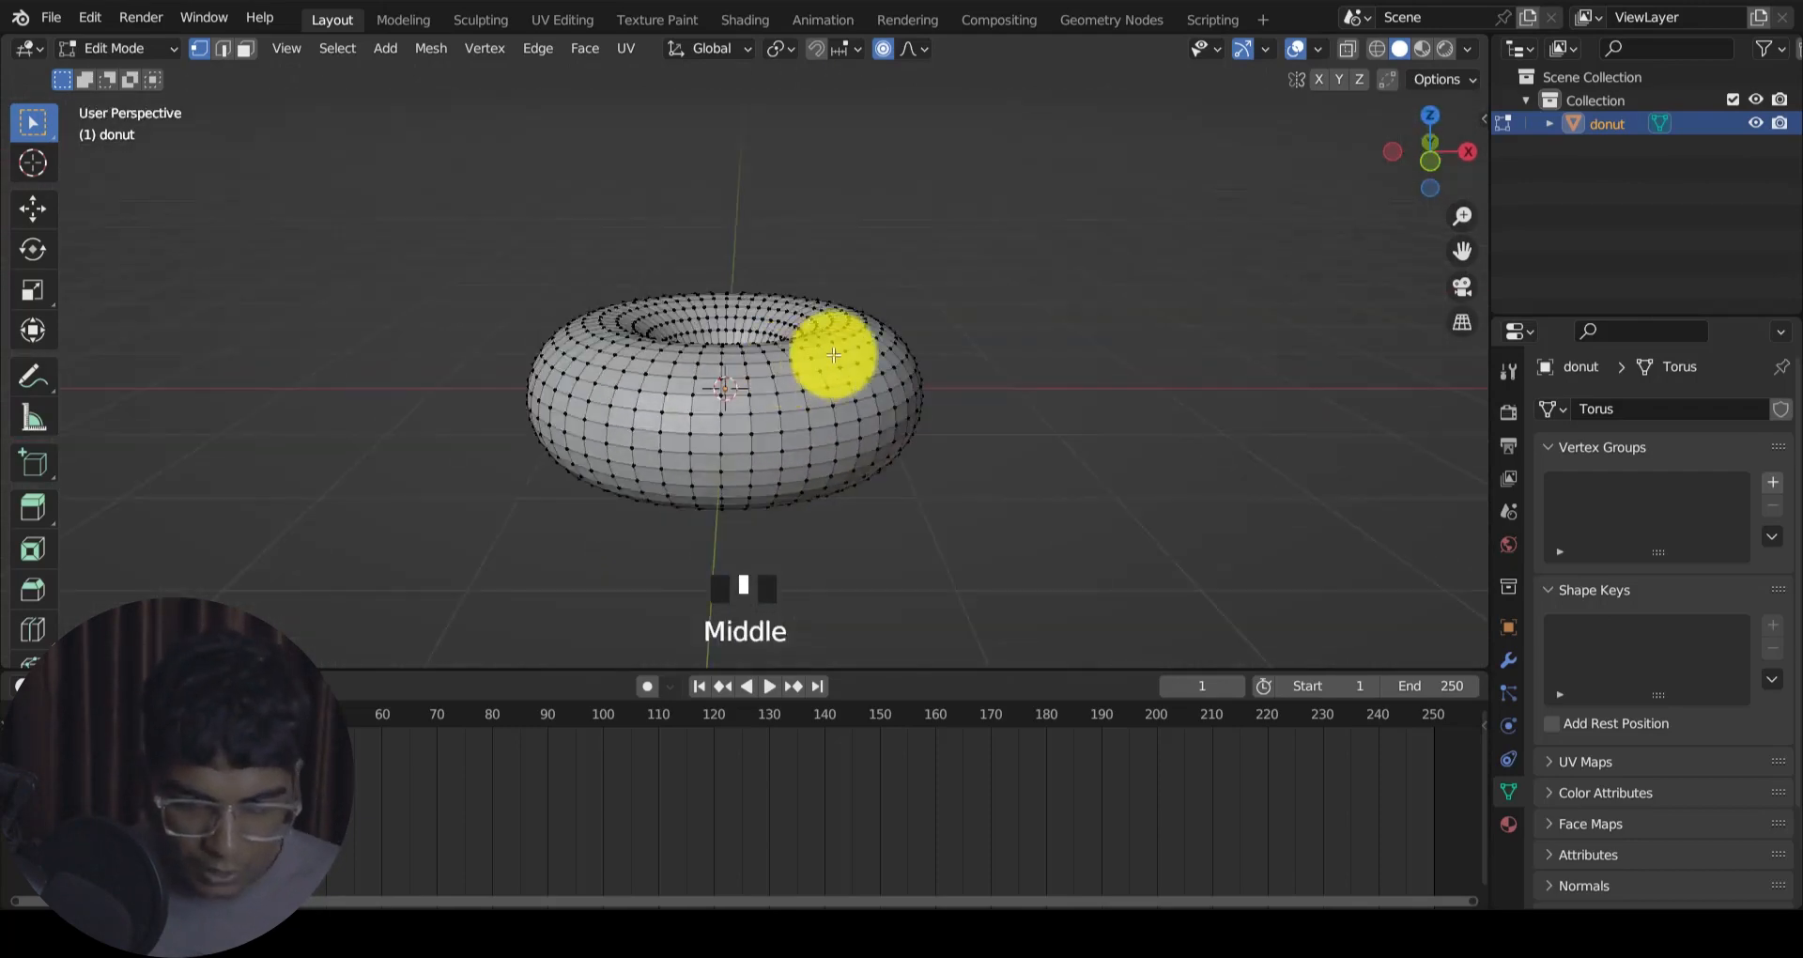
scroll(882, 353, up, 3)
shift+middle_drag(933, 366, 922, 347)
key(KP_1)
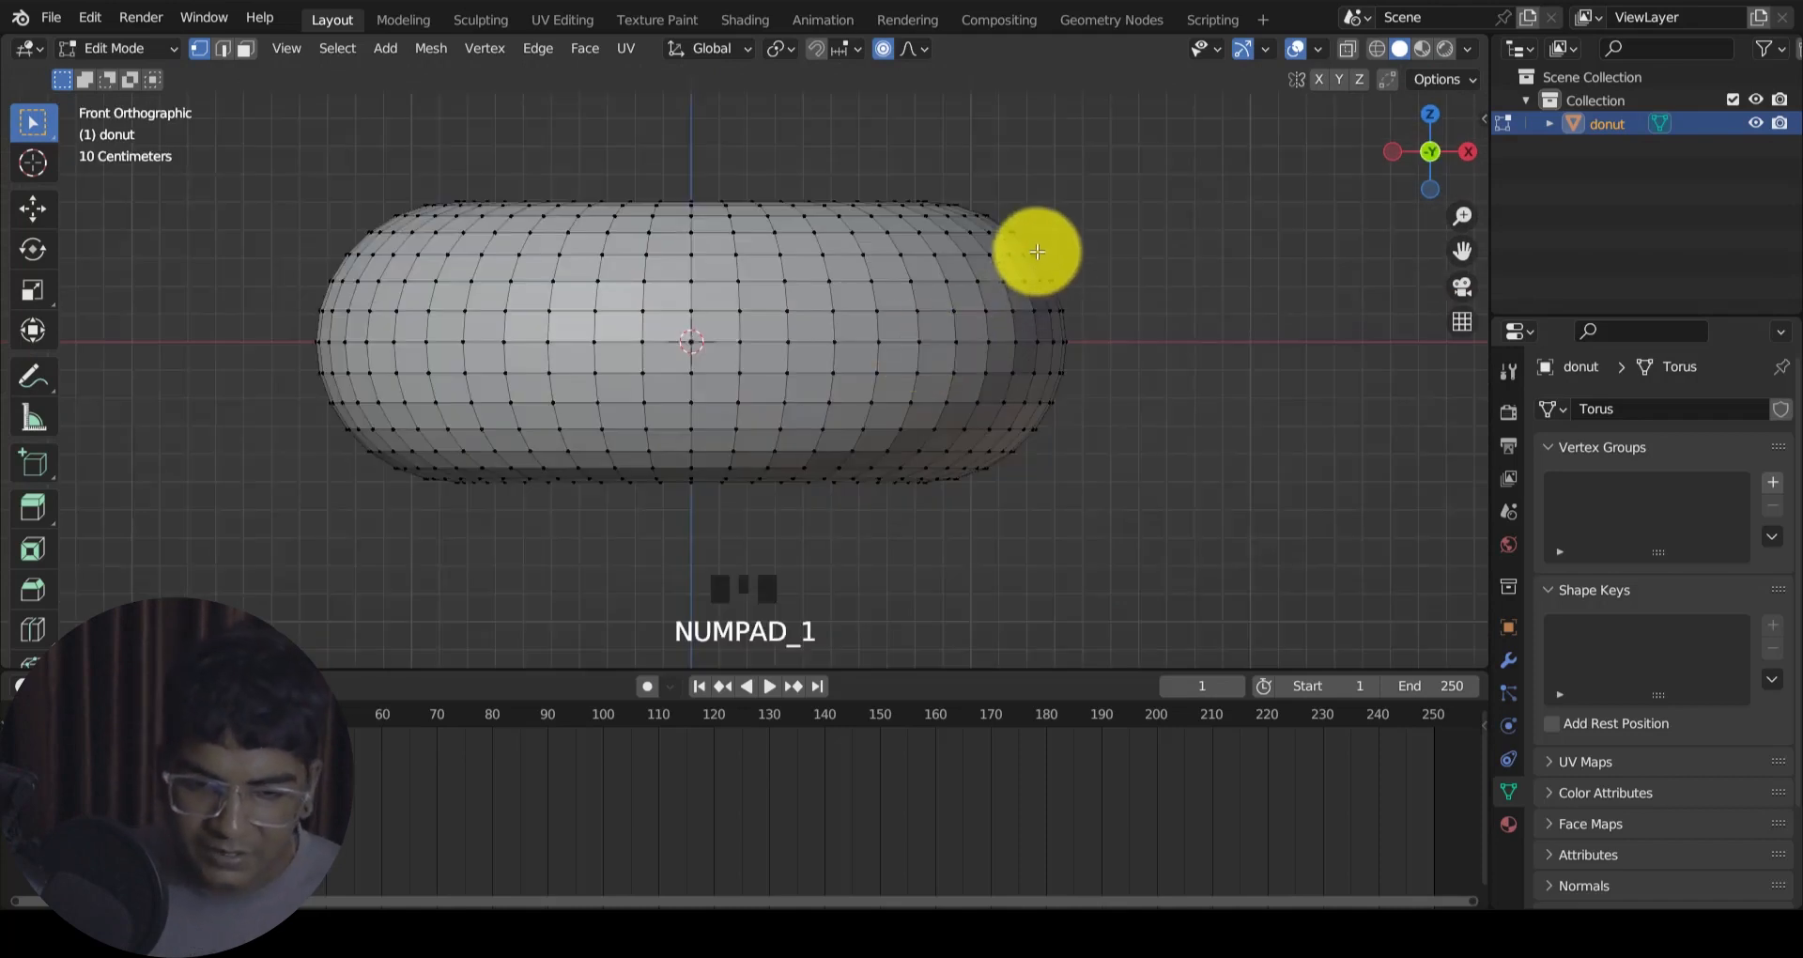
click(939, 258)
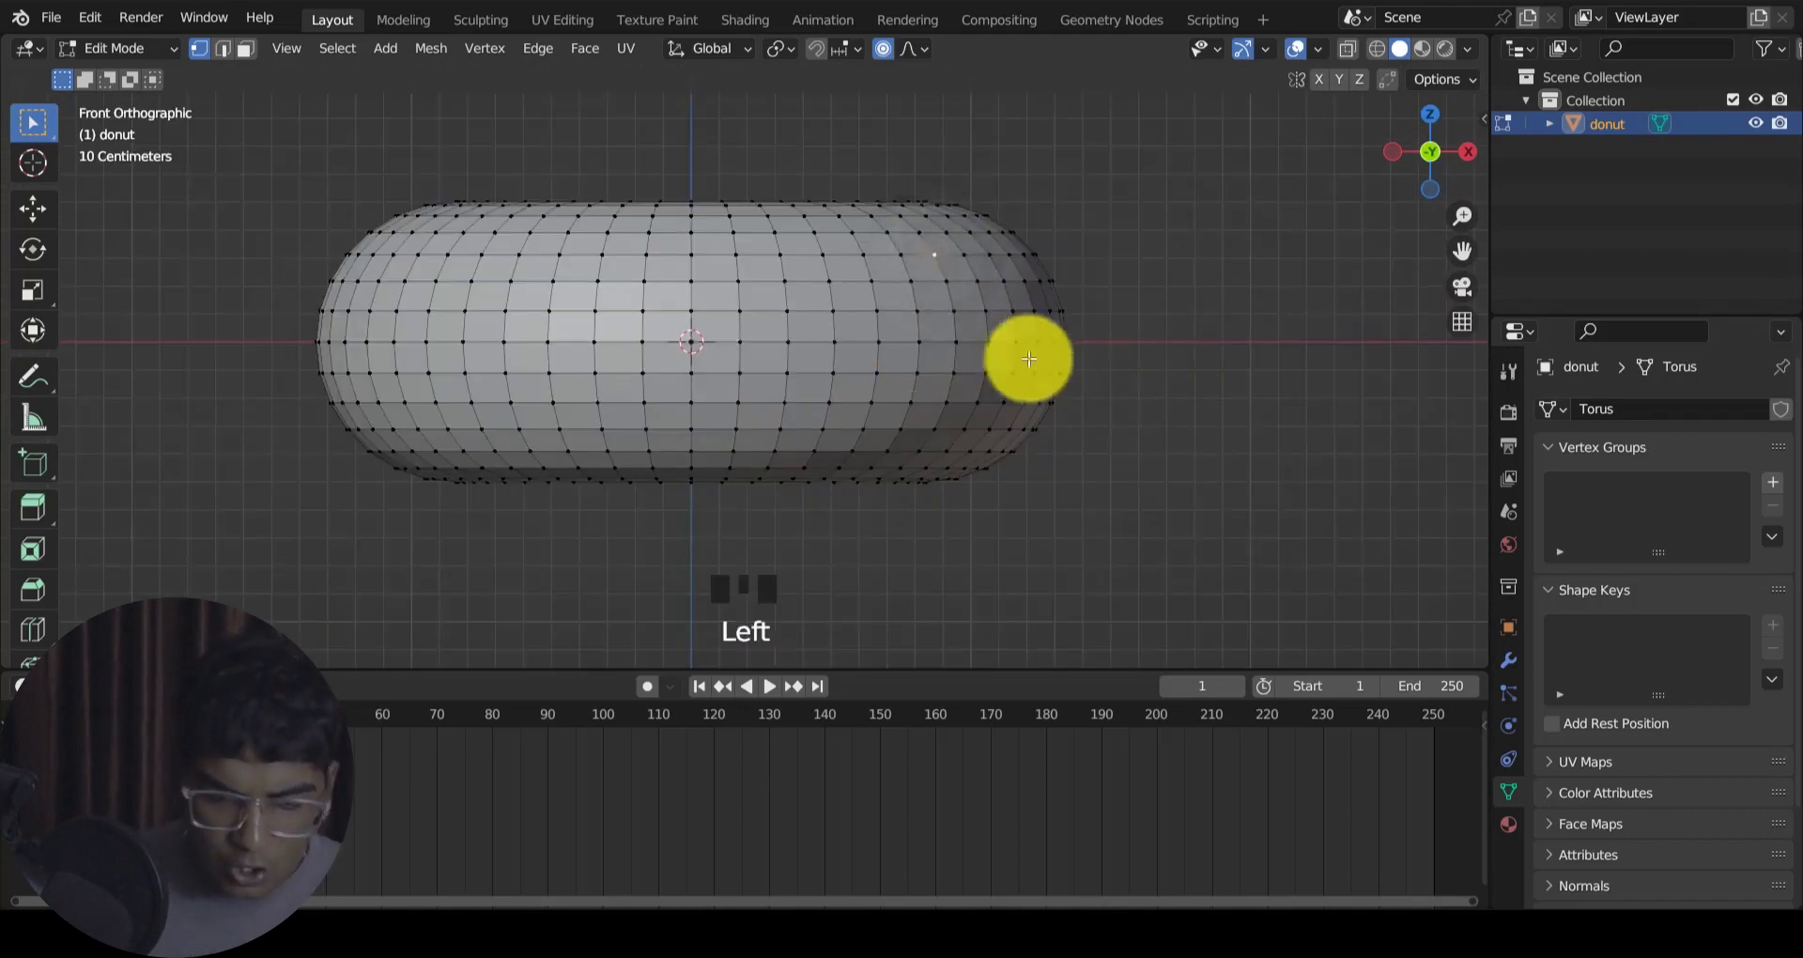
key(g)
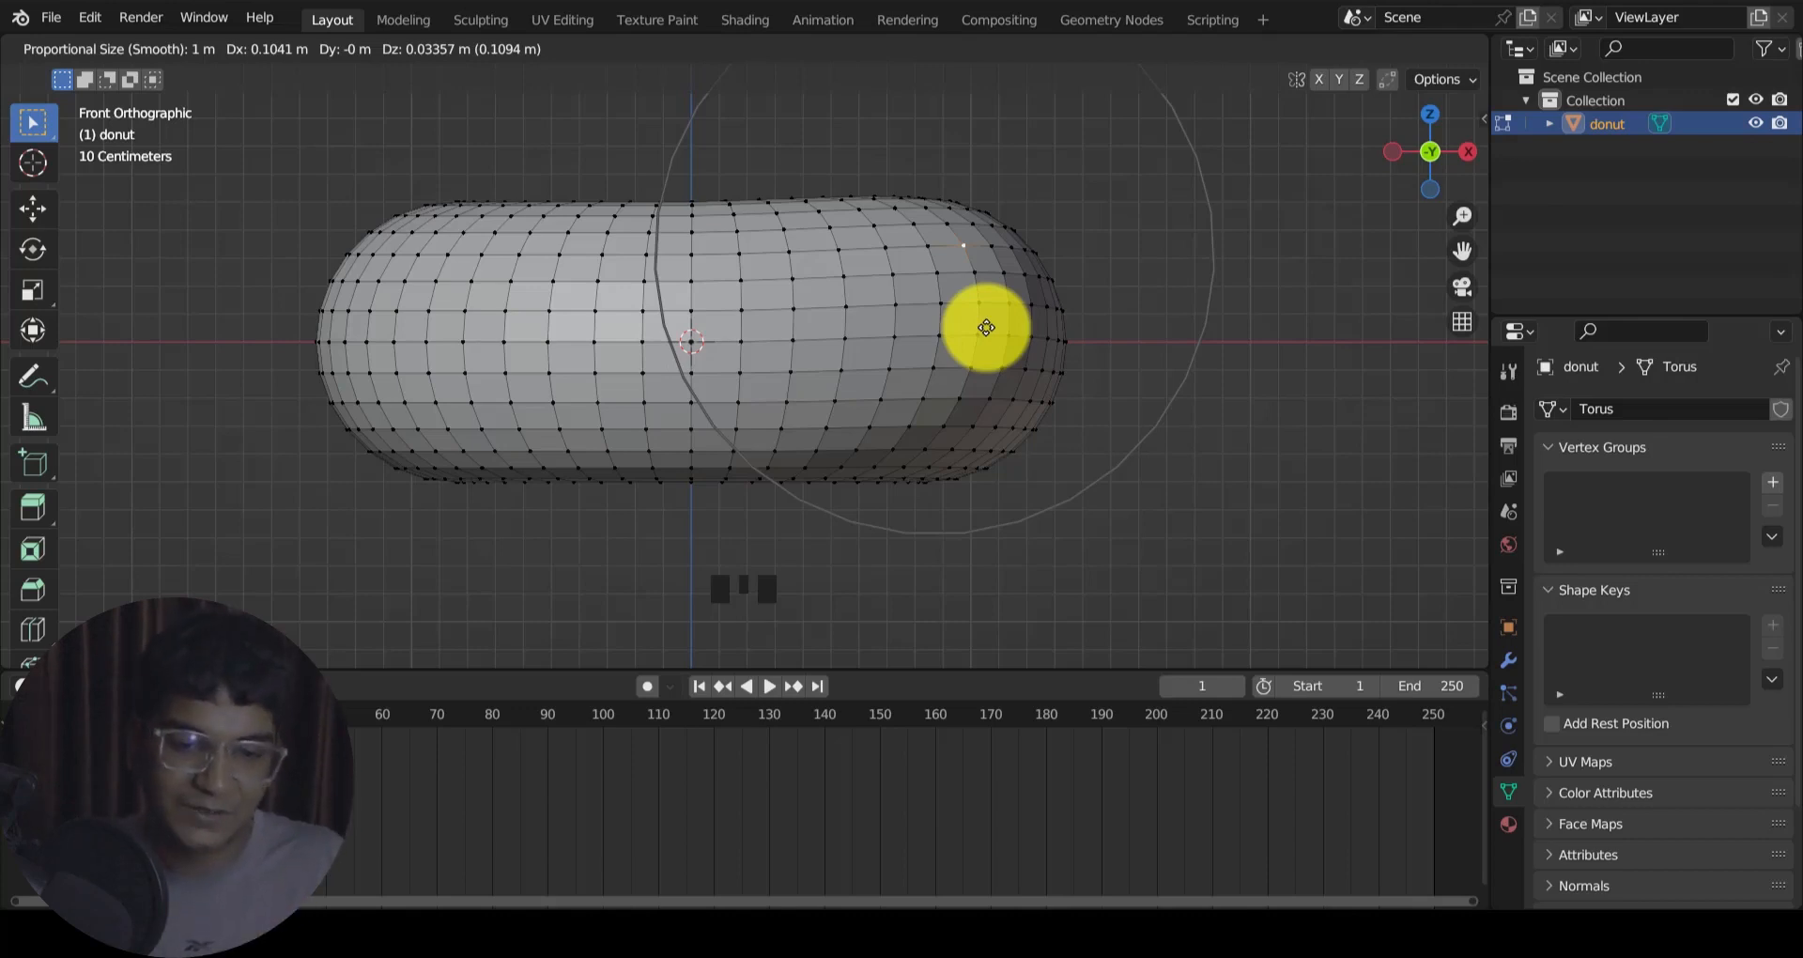
click(986, 327)
Step: Select a vertex on the donut's -X side and pull it outward by about -0.133 m in X, then adjust its position again
middle_drag(986, 329, 578, 427)
scroll(984, 393, down, 4)
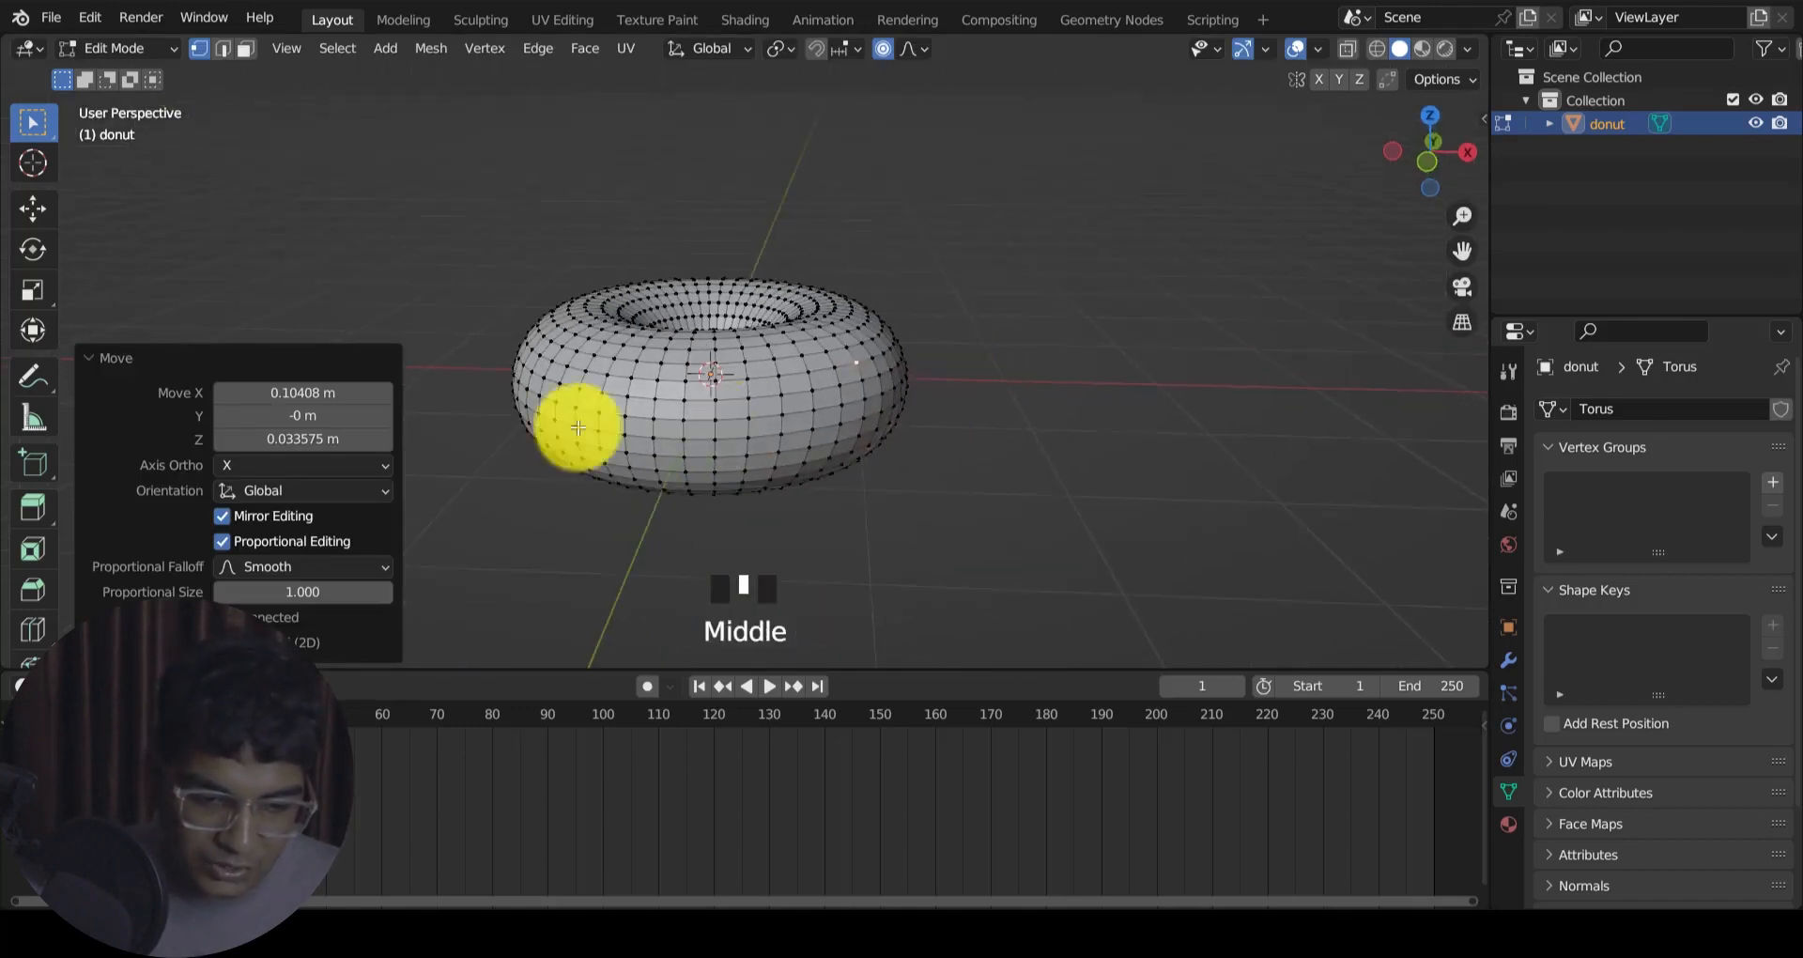
click(517, 374)
key(g)
click(665, 468)
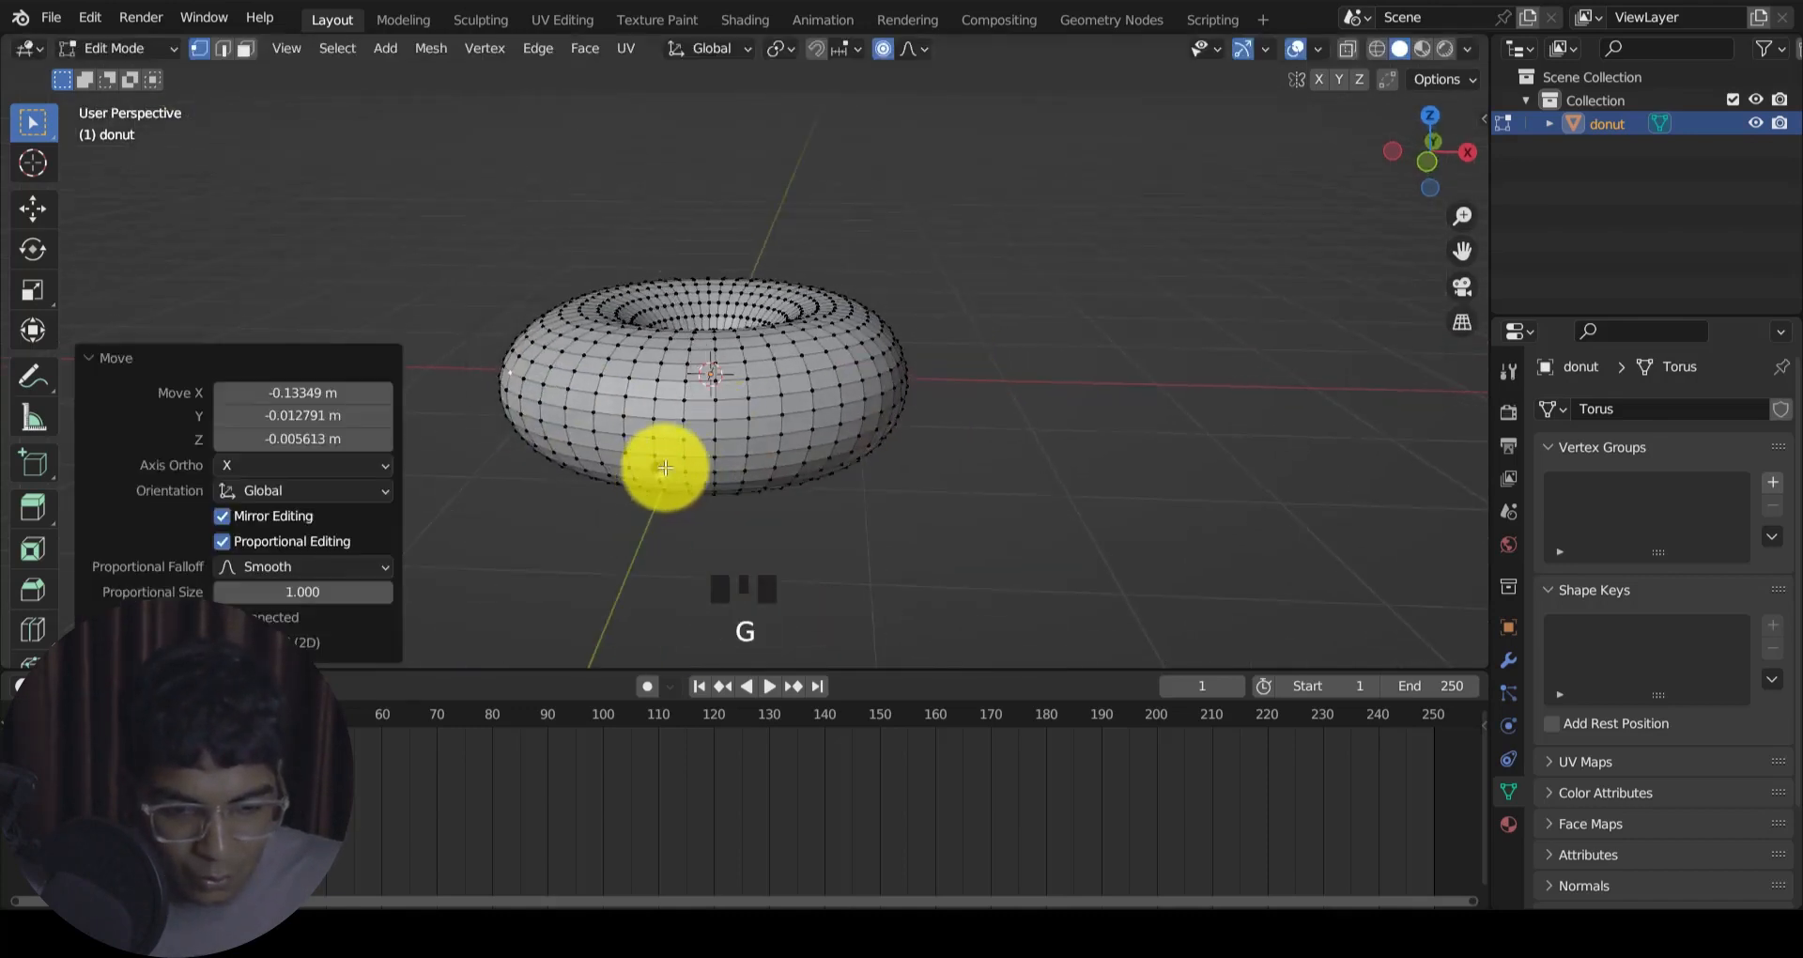
key(g)
click(789, 463)
Step: Reshape the donut's +Y side by moving vertices on its outer edge with smooth proportional editing
middle_drag(789, 463, 792, 382)
key(g)
click(877, 342)
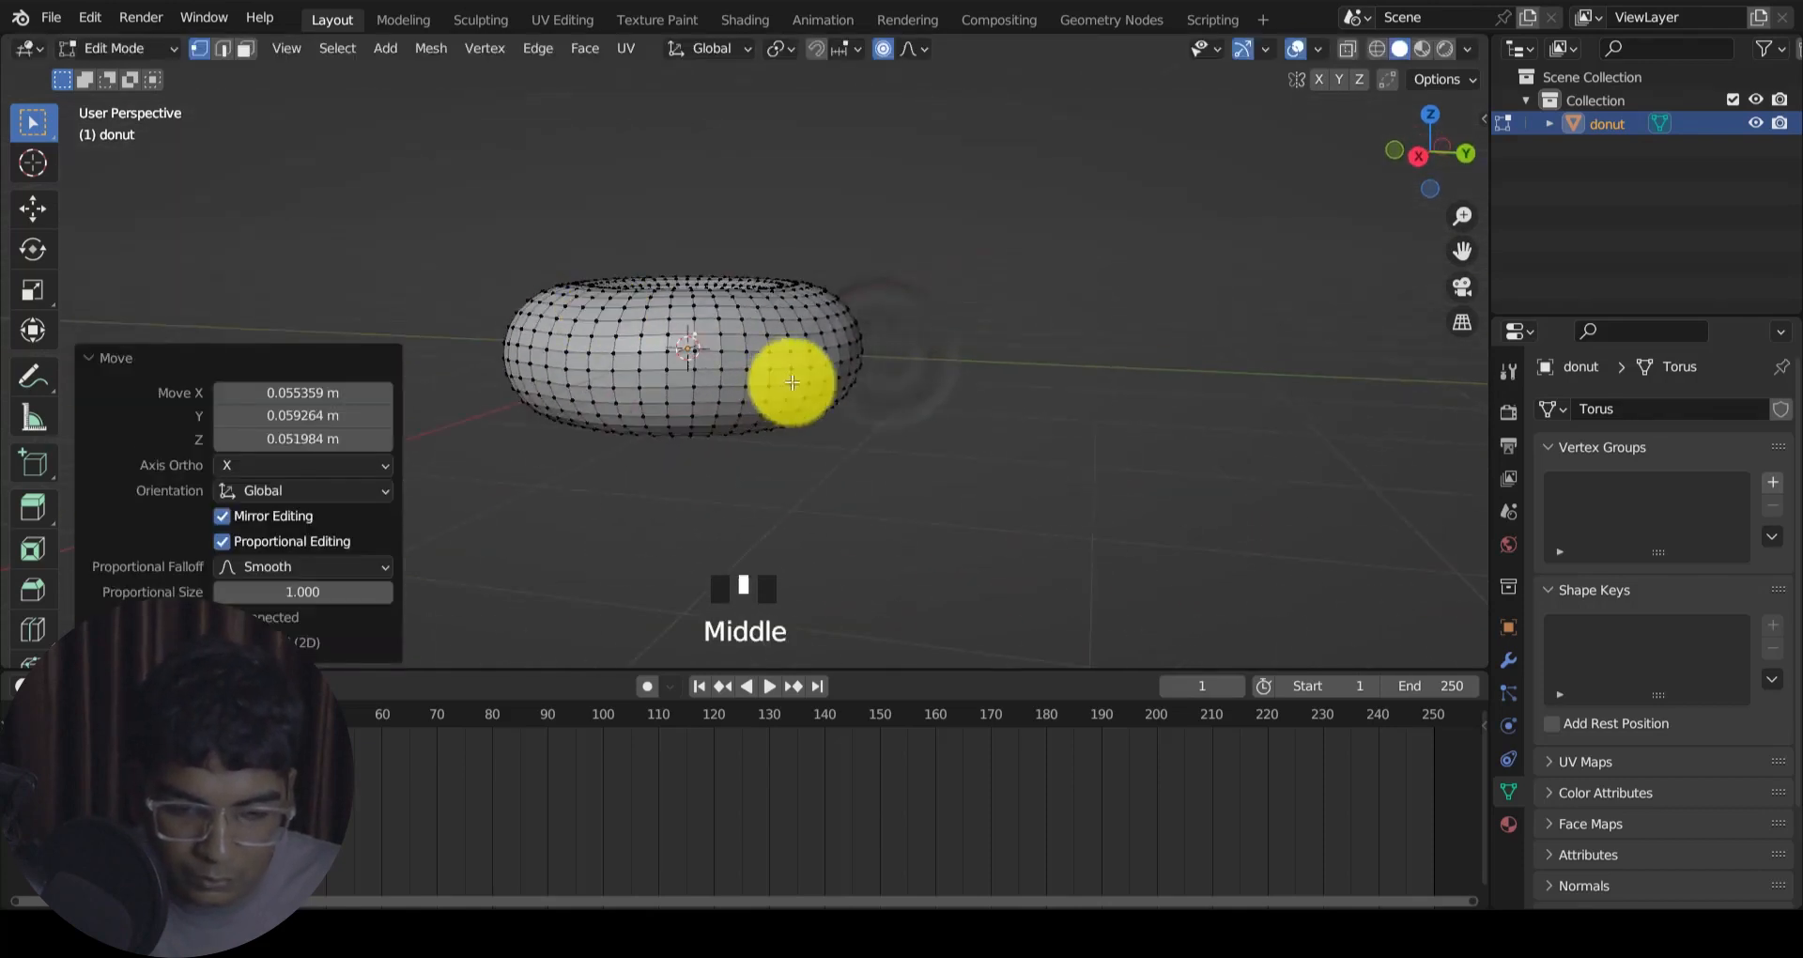
key(g)
click(845, 334)
key(g)
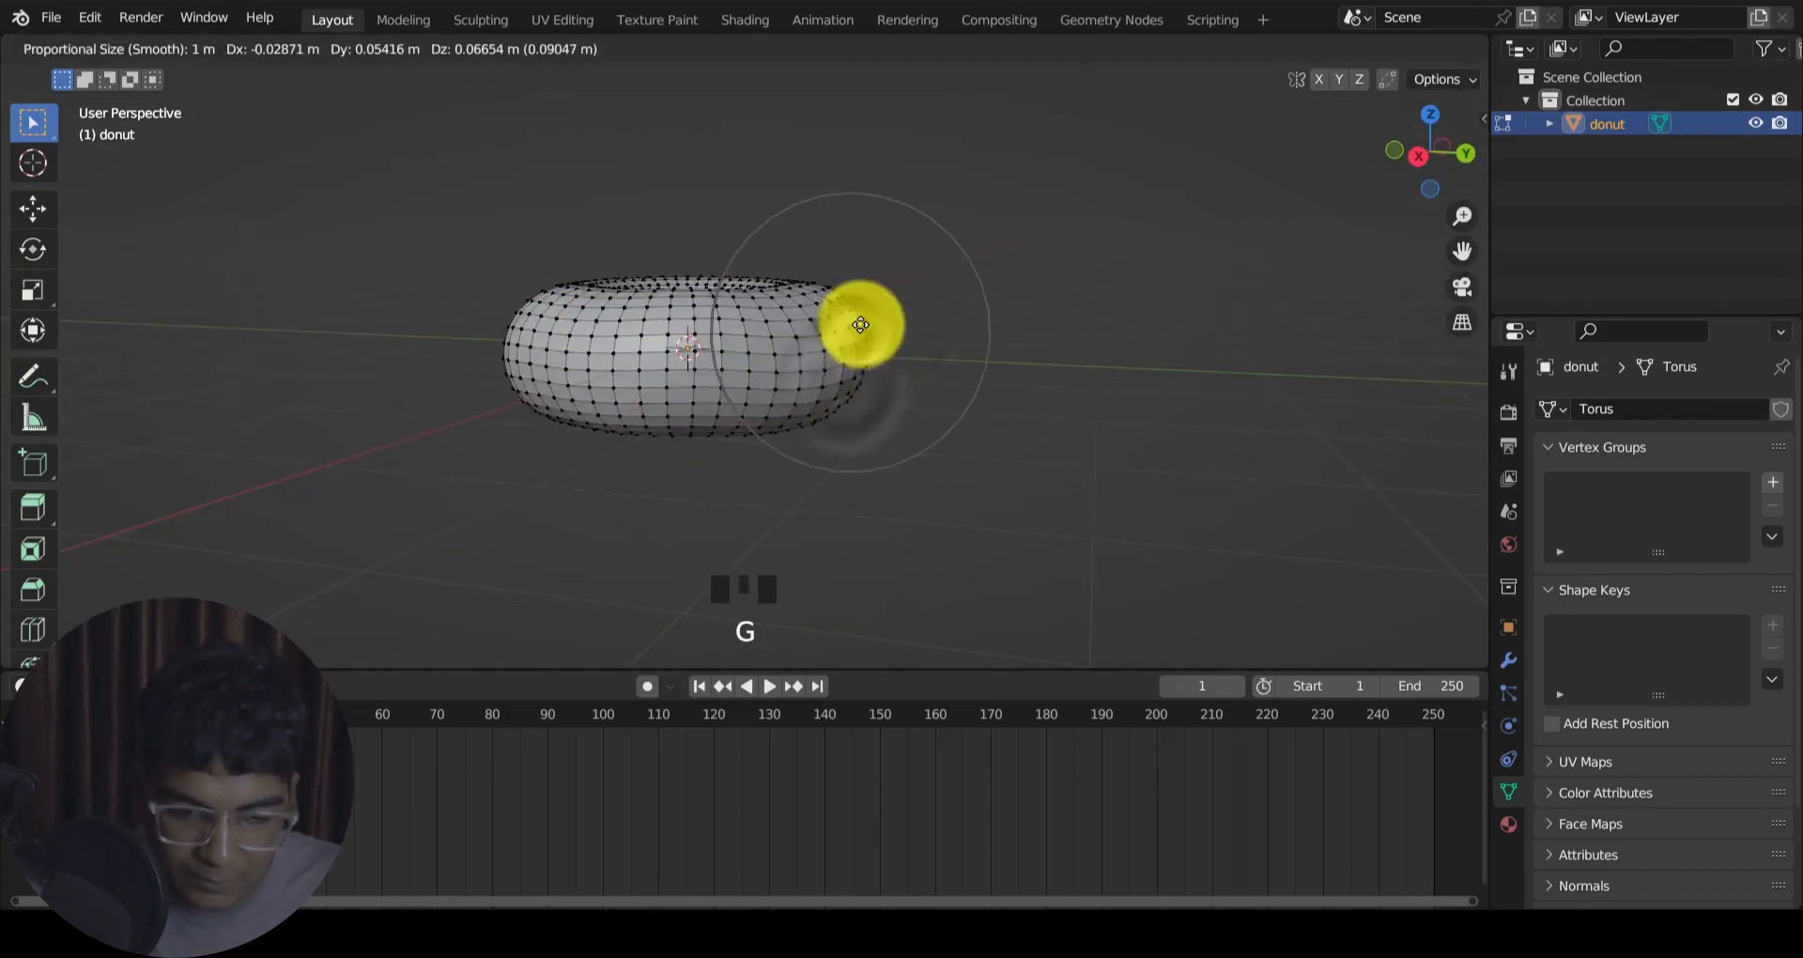
click(860, 324)
Step: Deform the lower part of the outer edge, moving a vertex about -0.079 m in X, 0.045 m in Y and -0.064 m in Z
middle_drag(860, 324, 894, 342)
scroll(833, 358, down, 2)
key(g)
click(879, 357)
click(826, 407)
key(g)
click(833, 415)
Step: View the donut from above at an angle and make its opposite outer rim uneven with further proportional moves
middle_drag(833, 414, 794, 440)
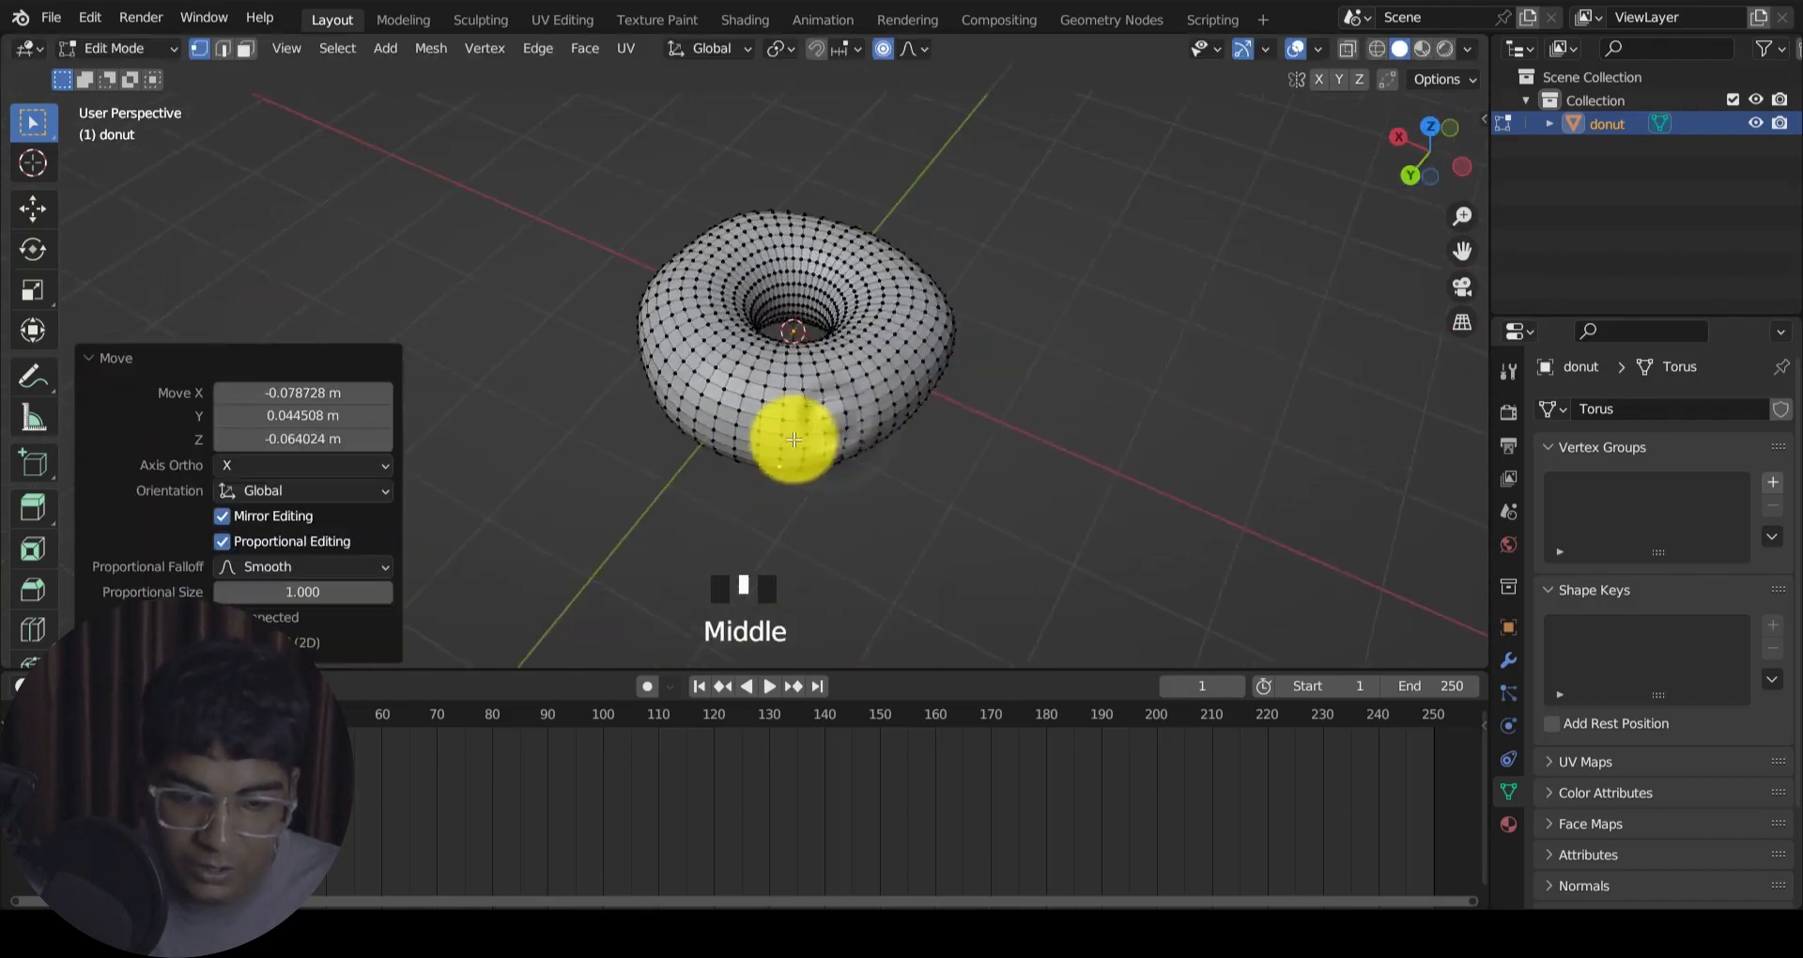
scroll(885, 382, down, 2)
key(g)
click(894, 316)
key(g)
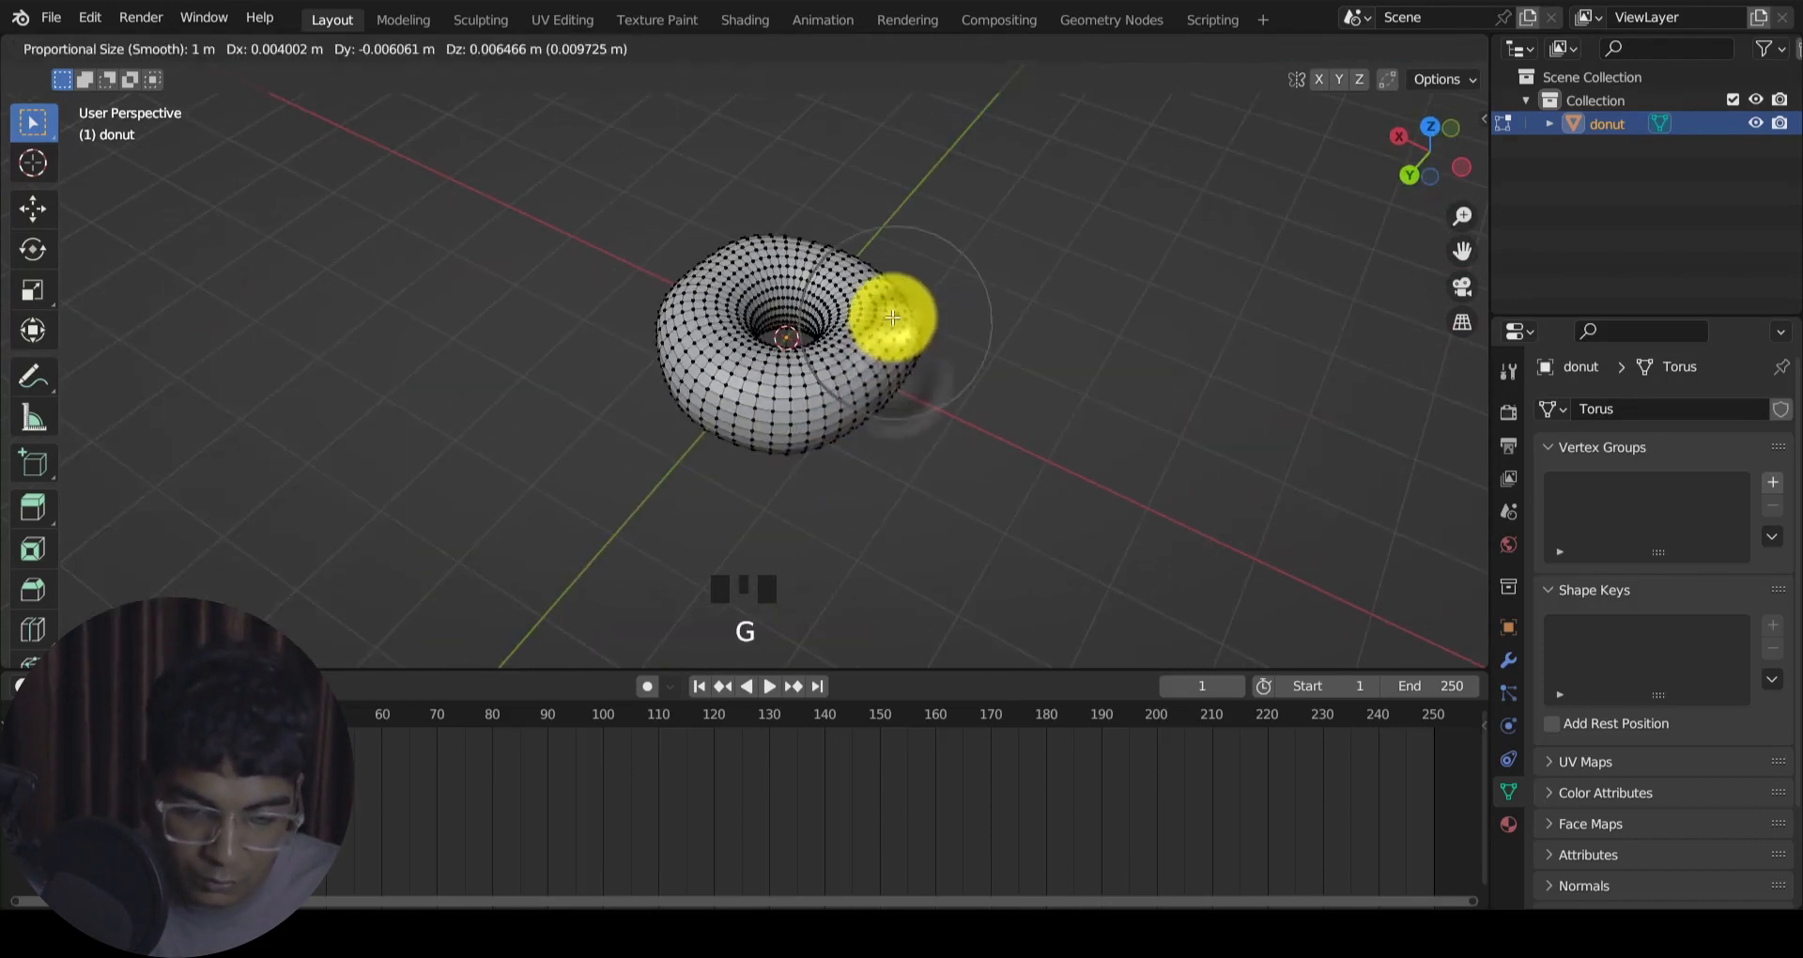
click(845, 414)
Step: Select a vertex on the donut's +X side and move it about 0.026 m in X, -0.035 m in Y and 0.051 m in Z
middle_drag(845, 414, 867, 351)
click(685, 351)
key(g)
click(684, 341)
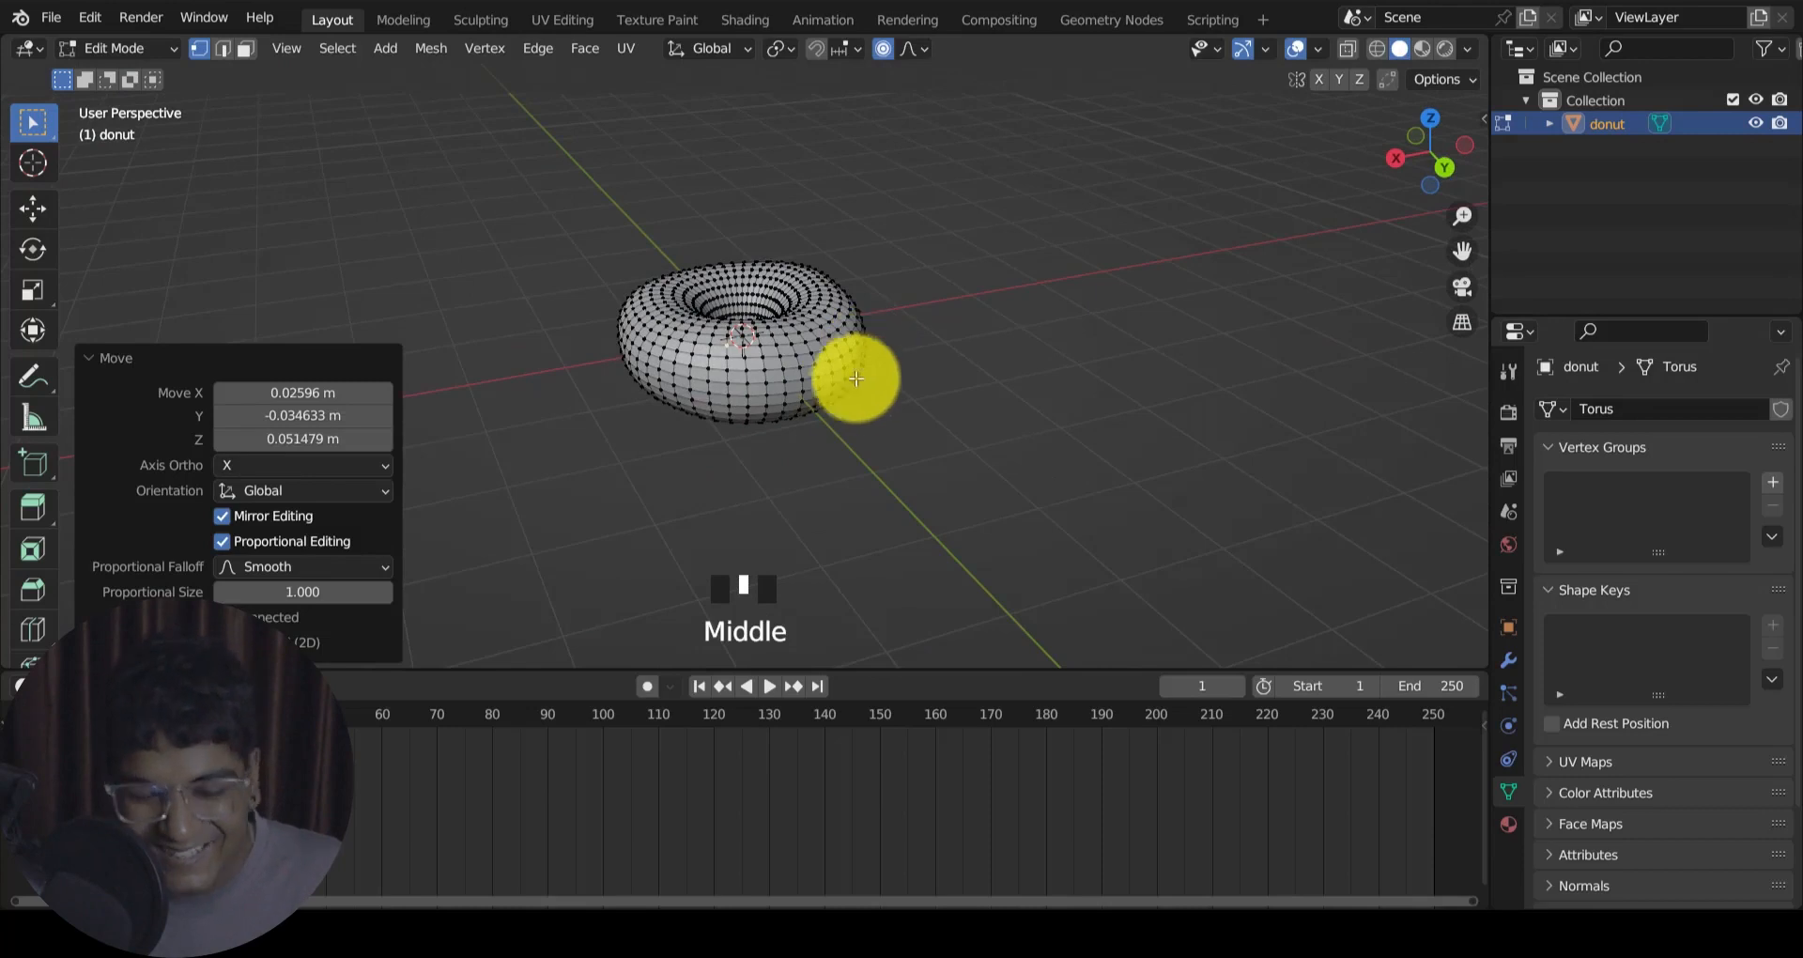
Step: Try pulling a vertex on the donut's outer side about 0.256 m in X and 0.049 m in Y, and undo the last changes
scroll(766, 424, up, 2)
click(798, 389)
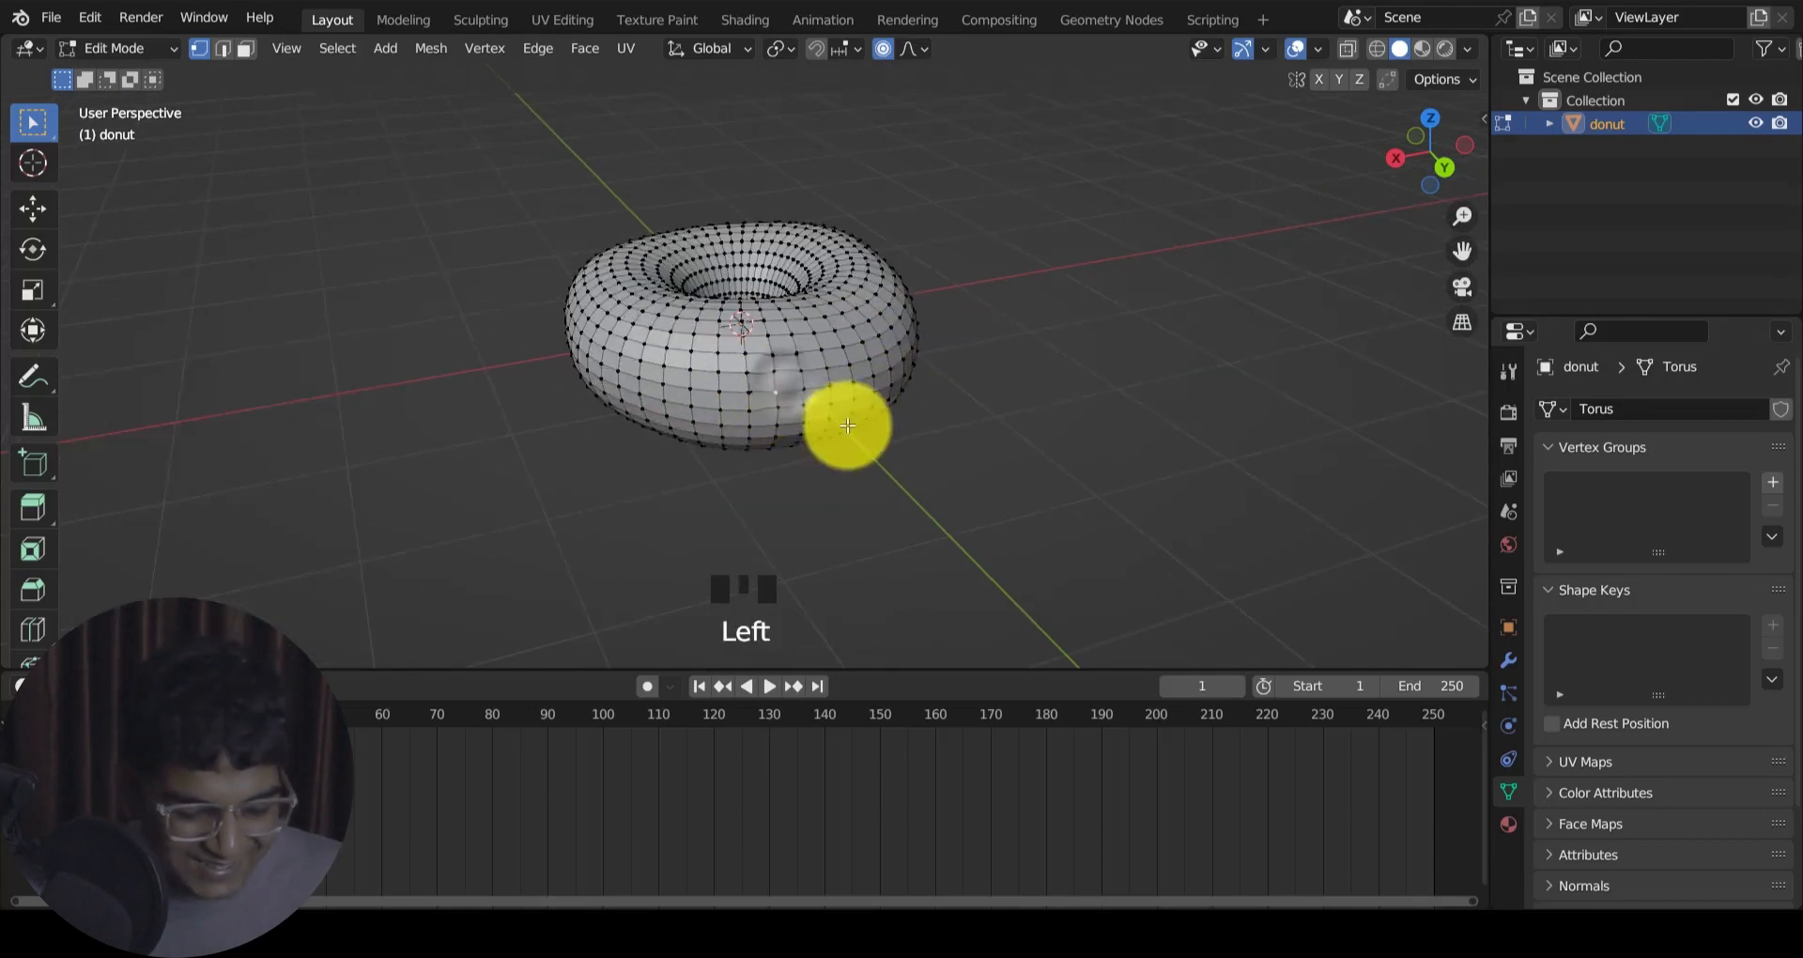
middle_drag(841, 419, 728, 447)
key(g)
click(891, 424)
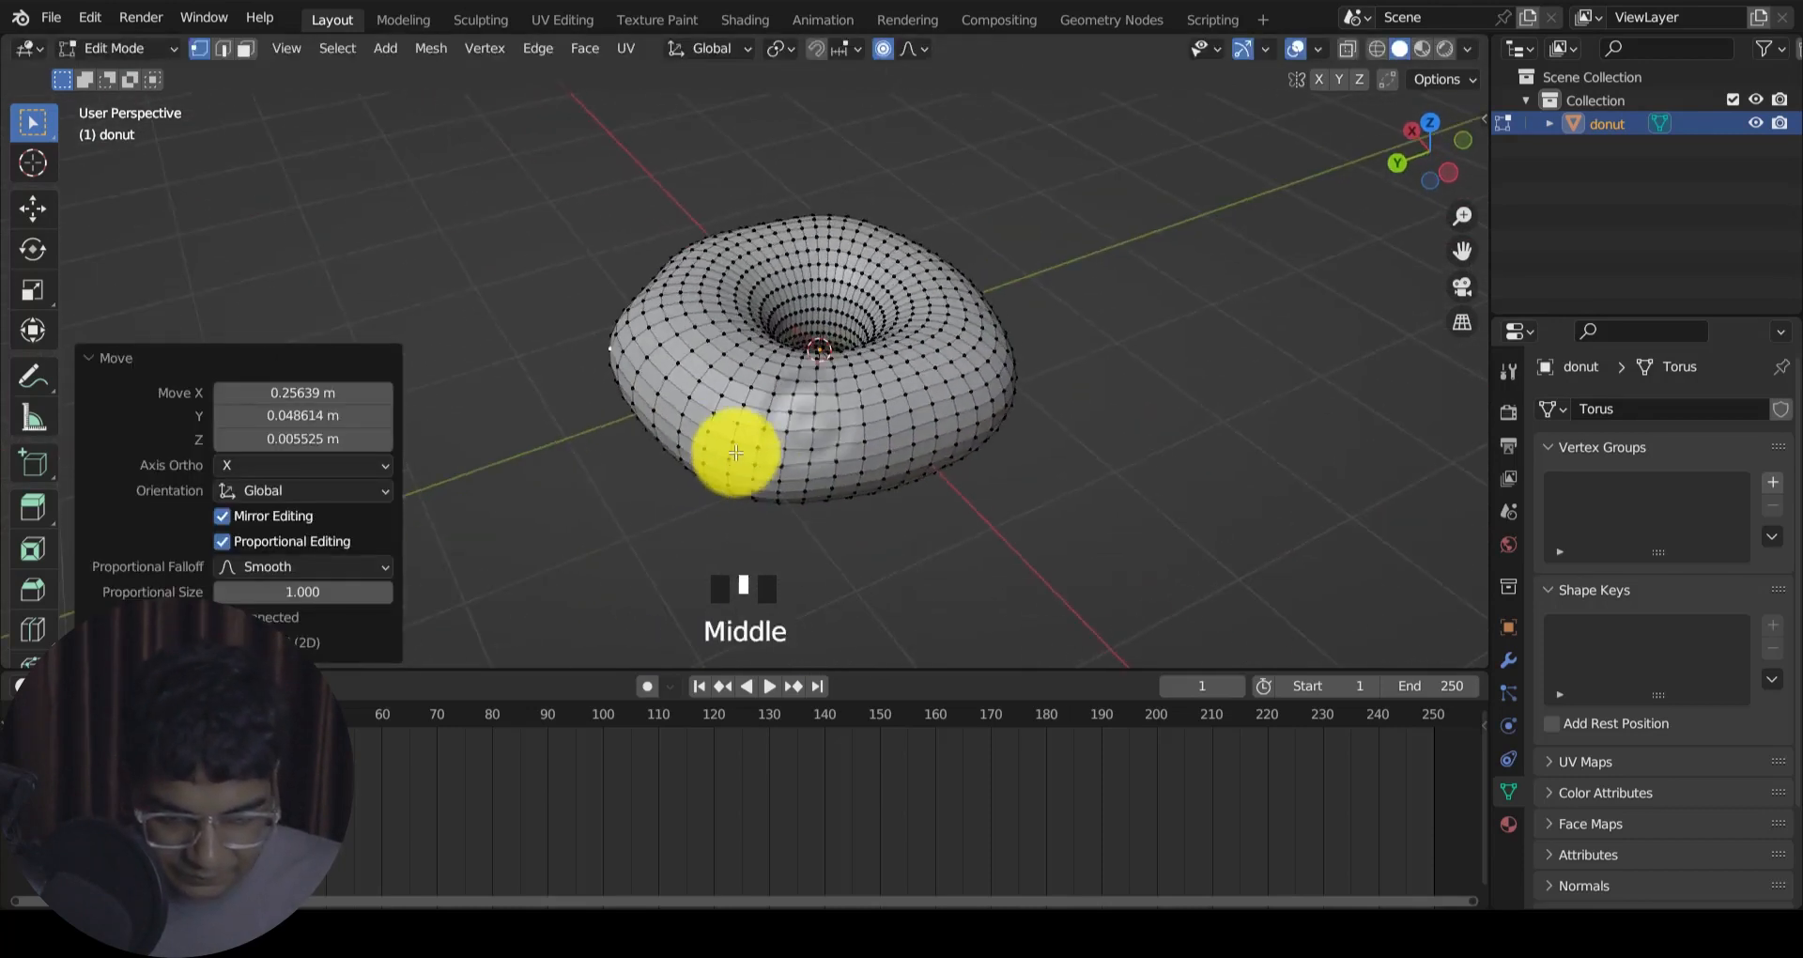
click(645, 419)
key(ctrl+z)
key(ctrl+z)
key(ctrl+z)
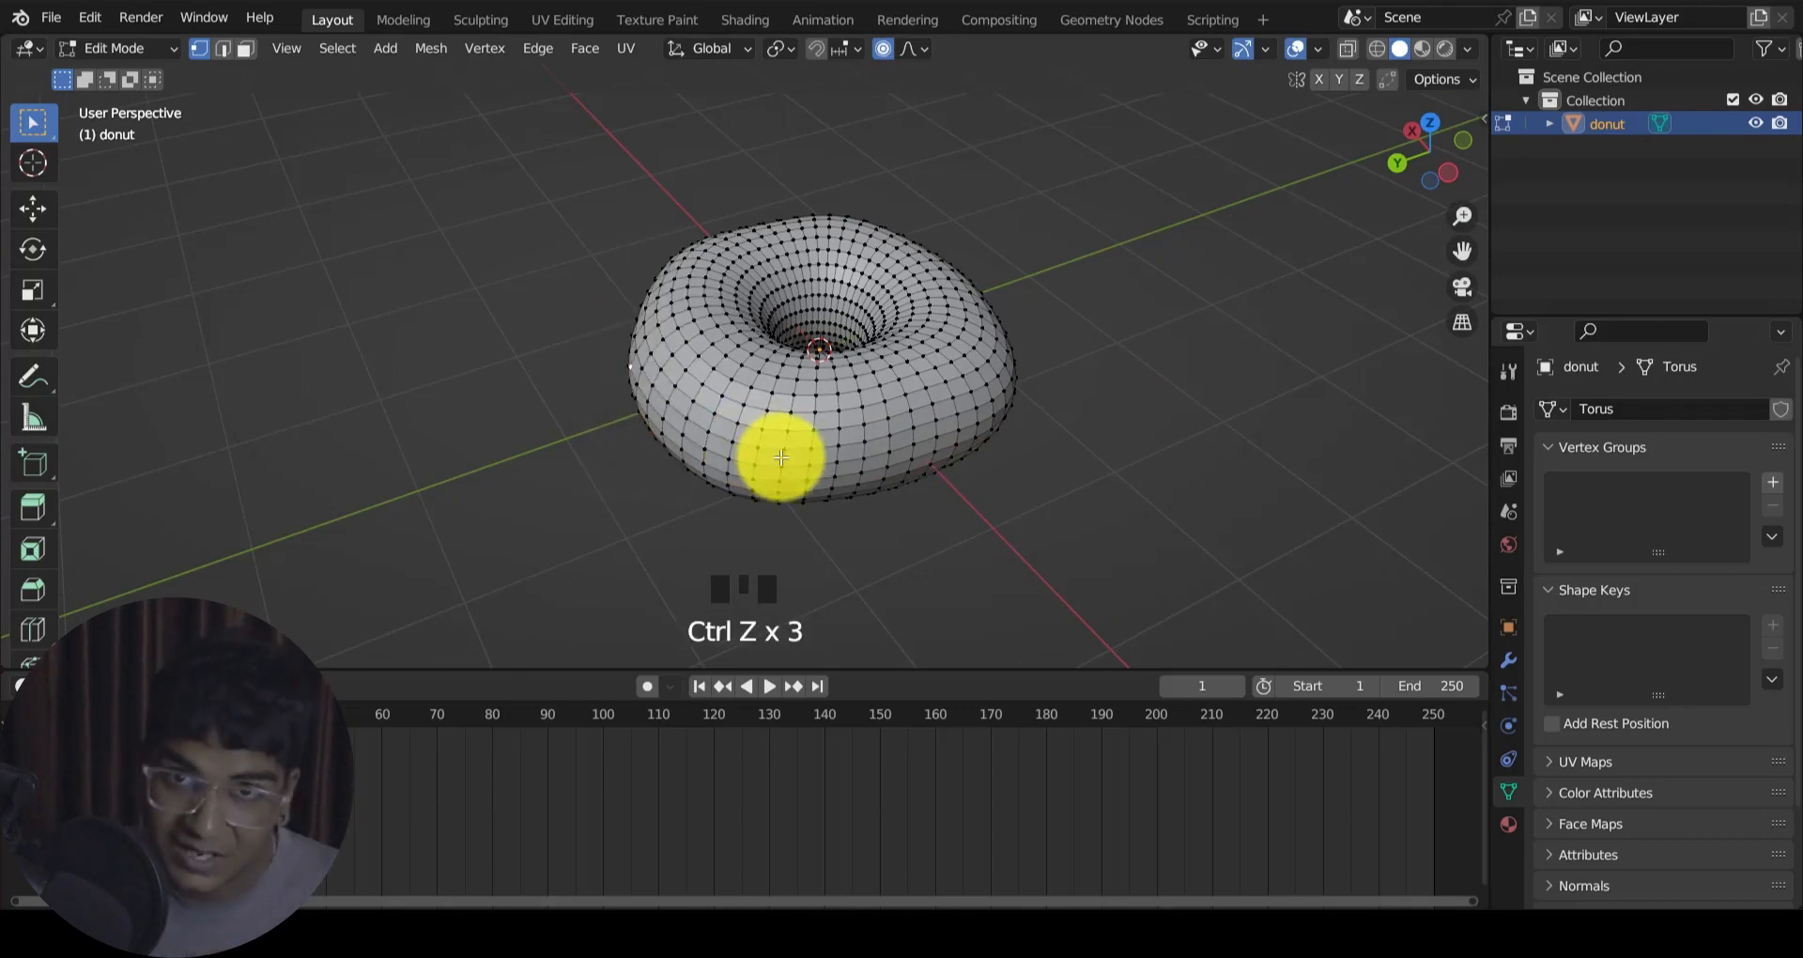
Step: Try several proportional vertex moves on opposite outer sides of the donut and leave Edit Mode to judge the shape
middle_drag(782, 457, 710, 394)
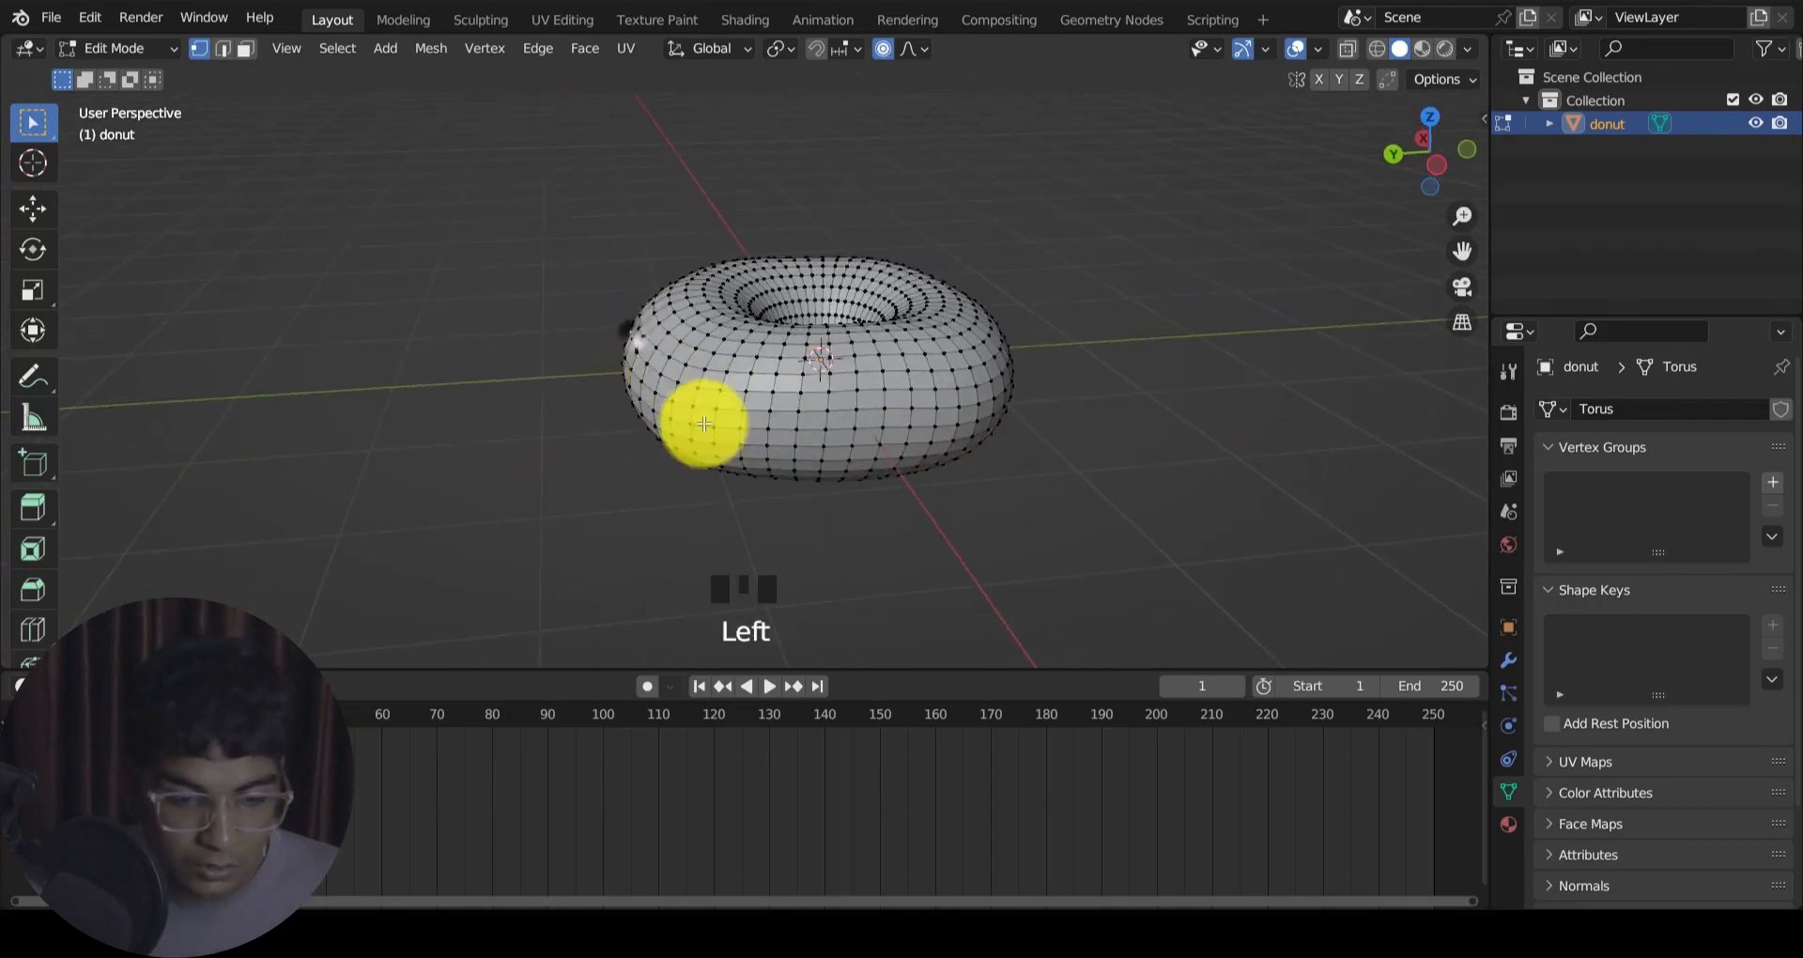
key(g)
click(697, 391)
key(ctrl+z)
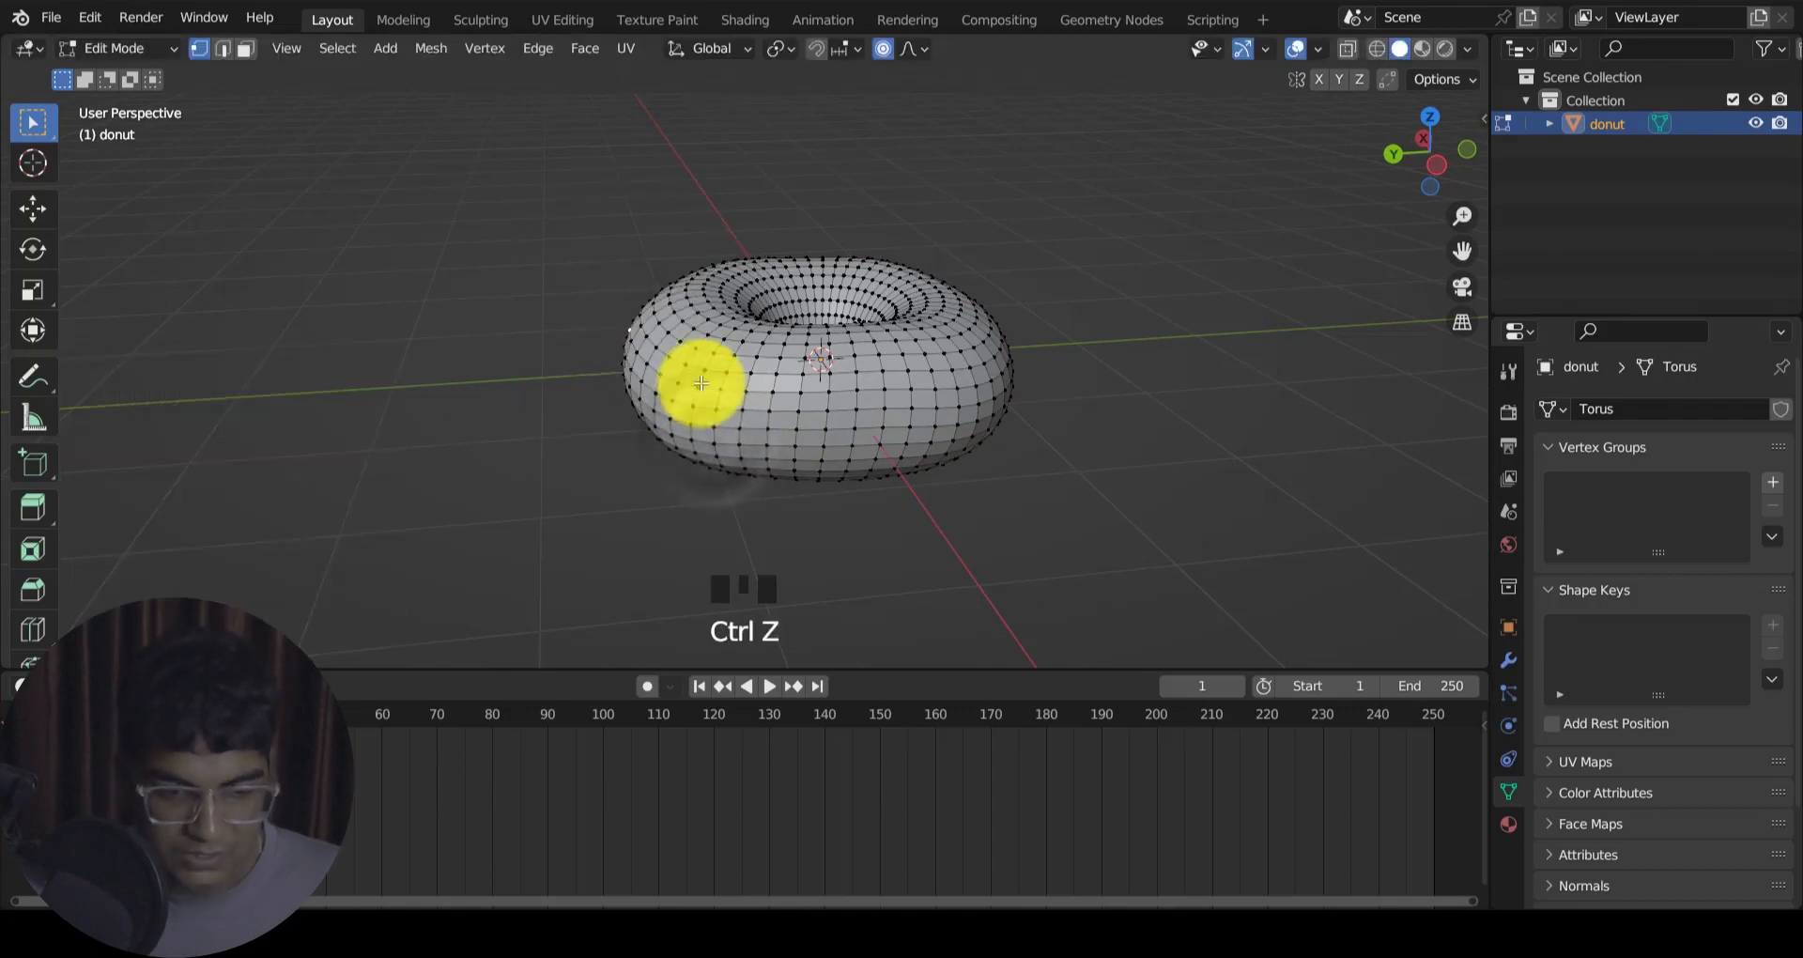
key(g)
click(676, 354)
middle_drag(676, 354, 897, 303)
key(g)
click(982, 339)
key(Tab)
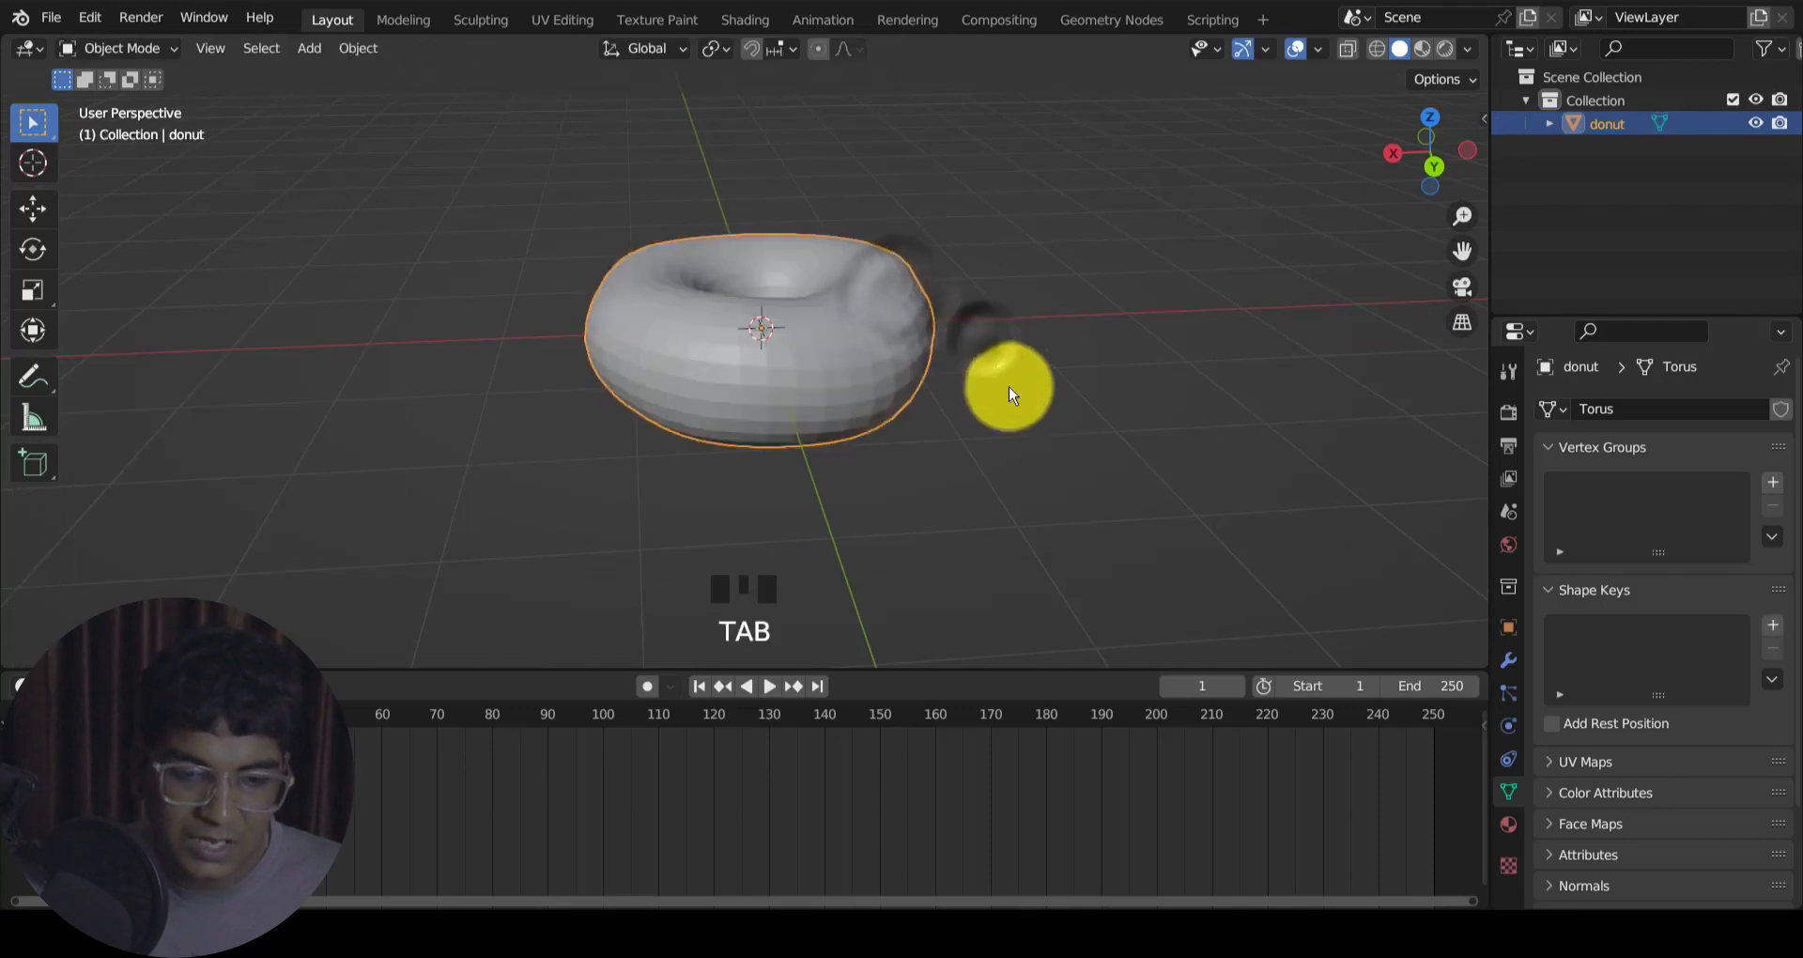
Step: Undo the series of recent proportional deformations on the donut, going back to an earlier Edit Mode state
middle_drag(1005, 386, 1130, 502)
key(ctrl+z)
key(ctrl+z)
key(ctrl+z)
key(ctrl+z)
key(ctrl+z)
key(ctrl+z)
key(ctrl+z)
key(ctrl+z)
key(ctrl+z)
key(ctrl+z)
key(ctrl+z)
key(ctrl+z)
key(ctrl+z)
key(ctrl+z)
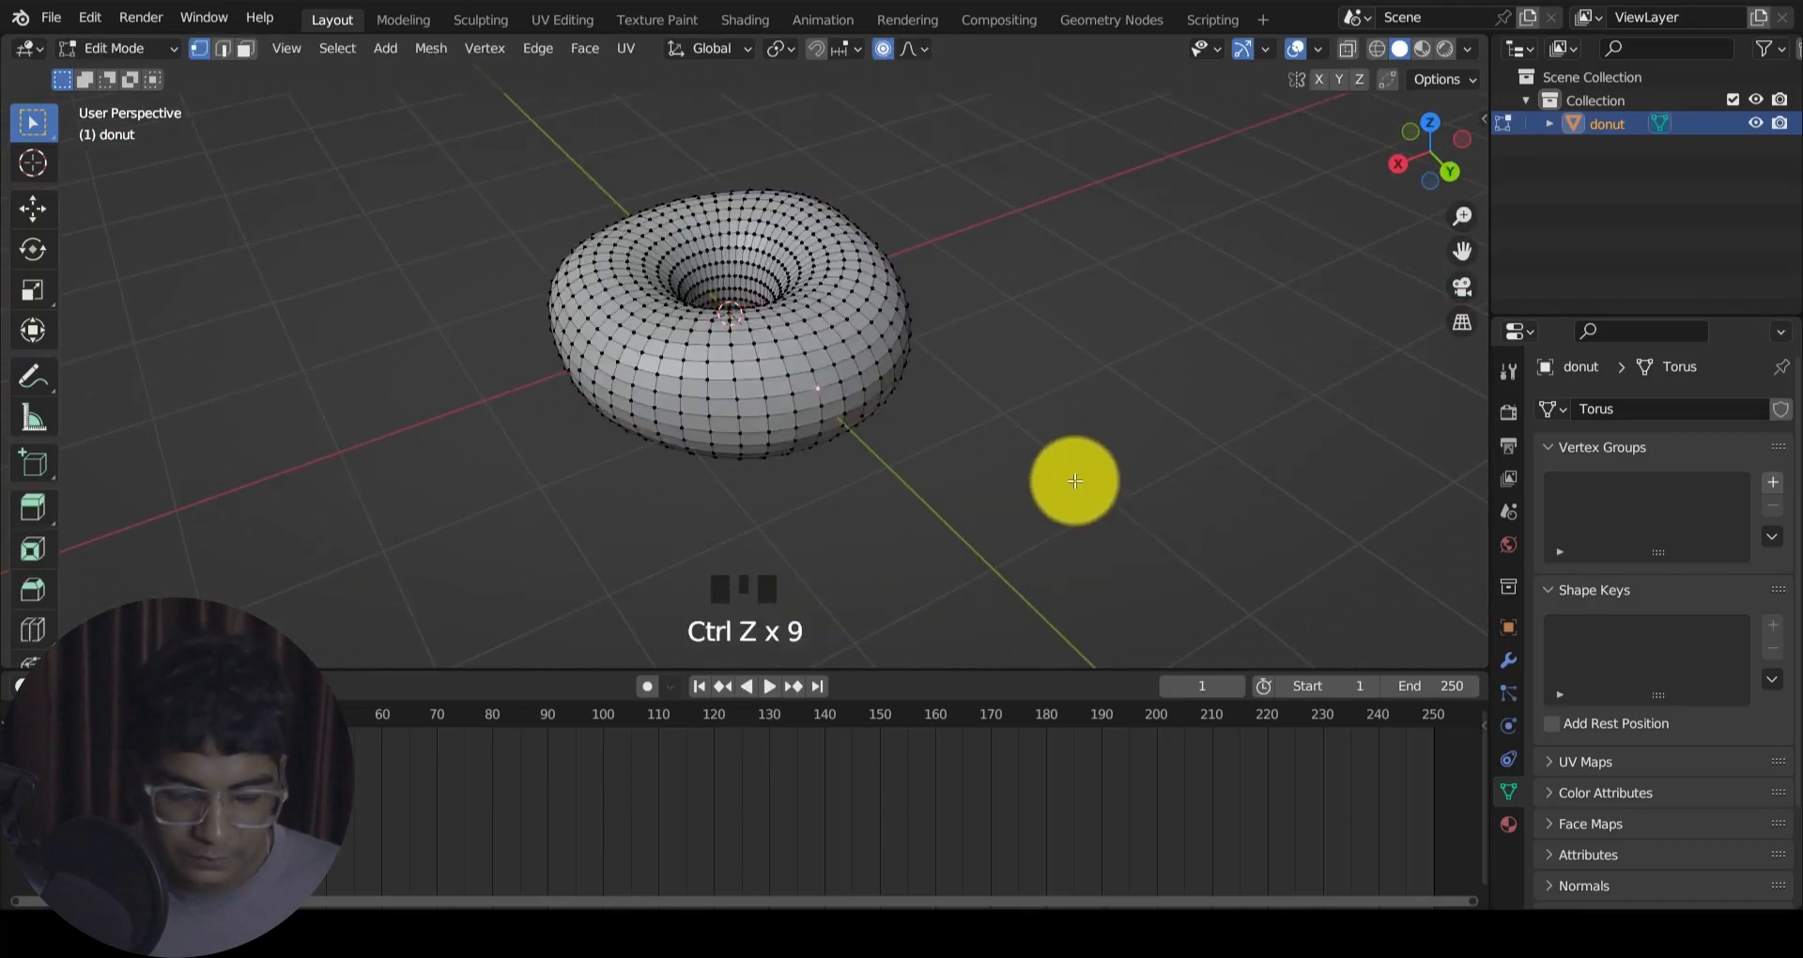
key(ctrl+z)
key(ctrl+z)
key(ctrl+z)
key(ctrl+z)
Step: Return the donut to Object Mode and apply Shade Smooth to its surface
middle_drag(1059, 475, 893, 394)
key(Tab)
right_drag(893, 394, 891, 389)
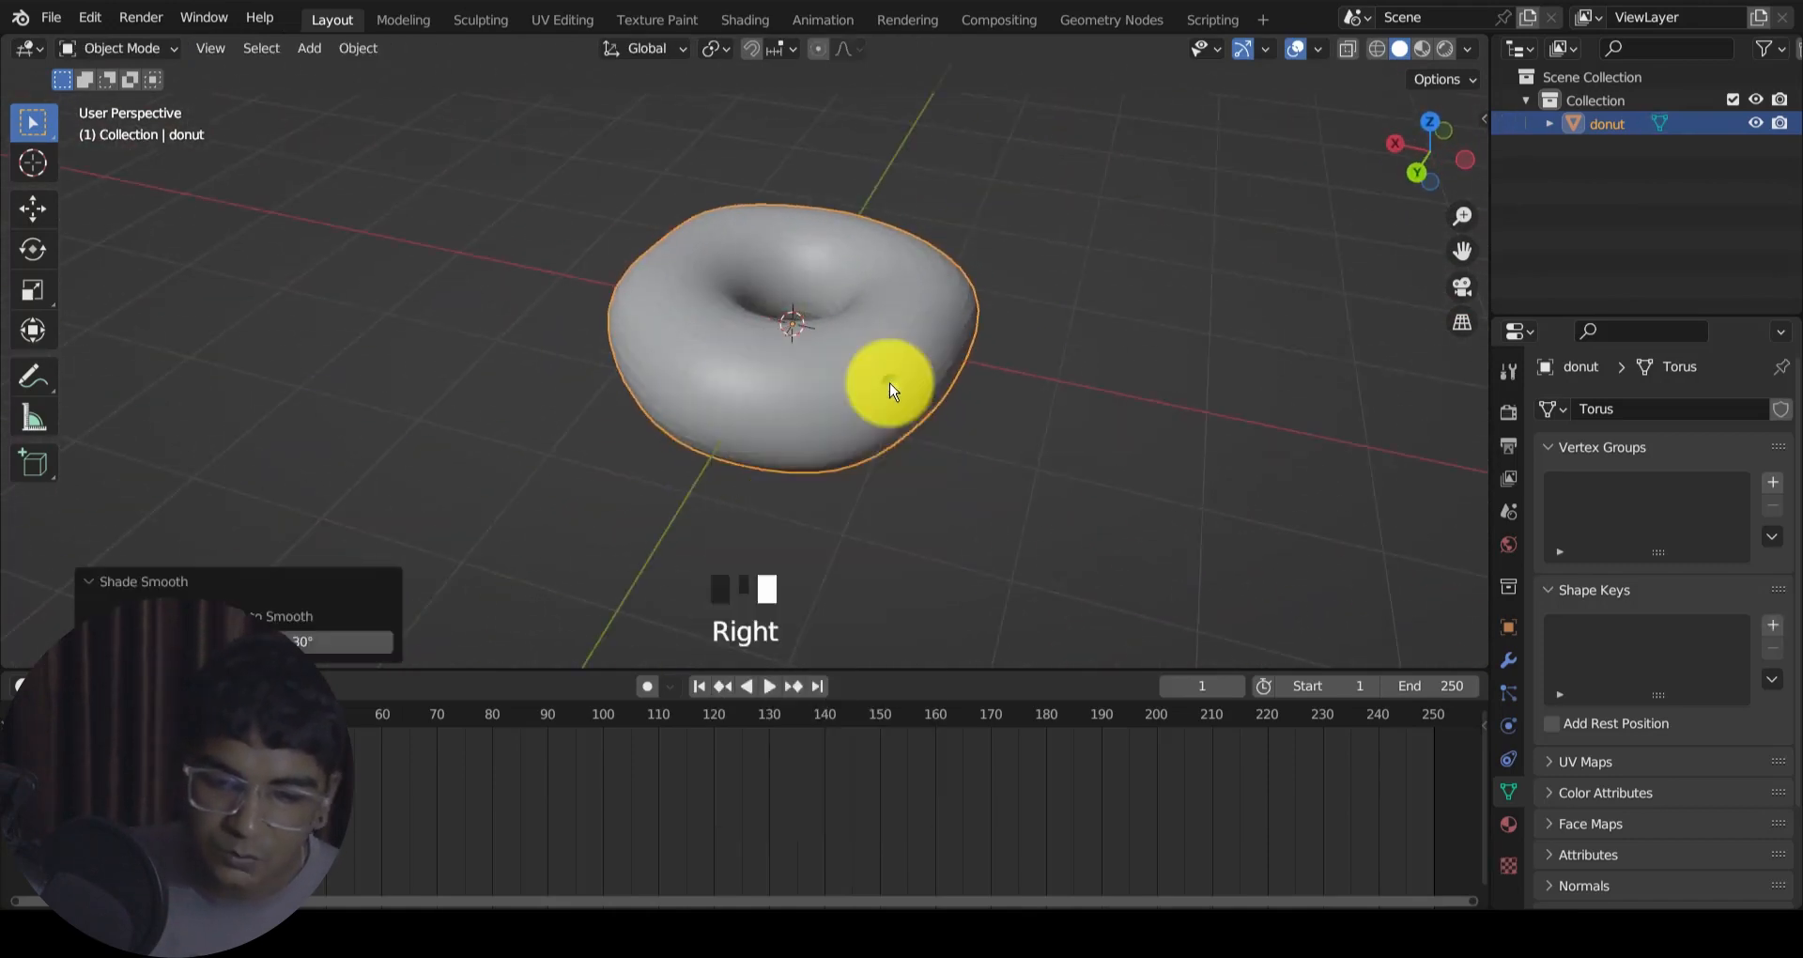
right_click(890, 389)
right_click(889, 387)
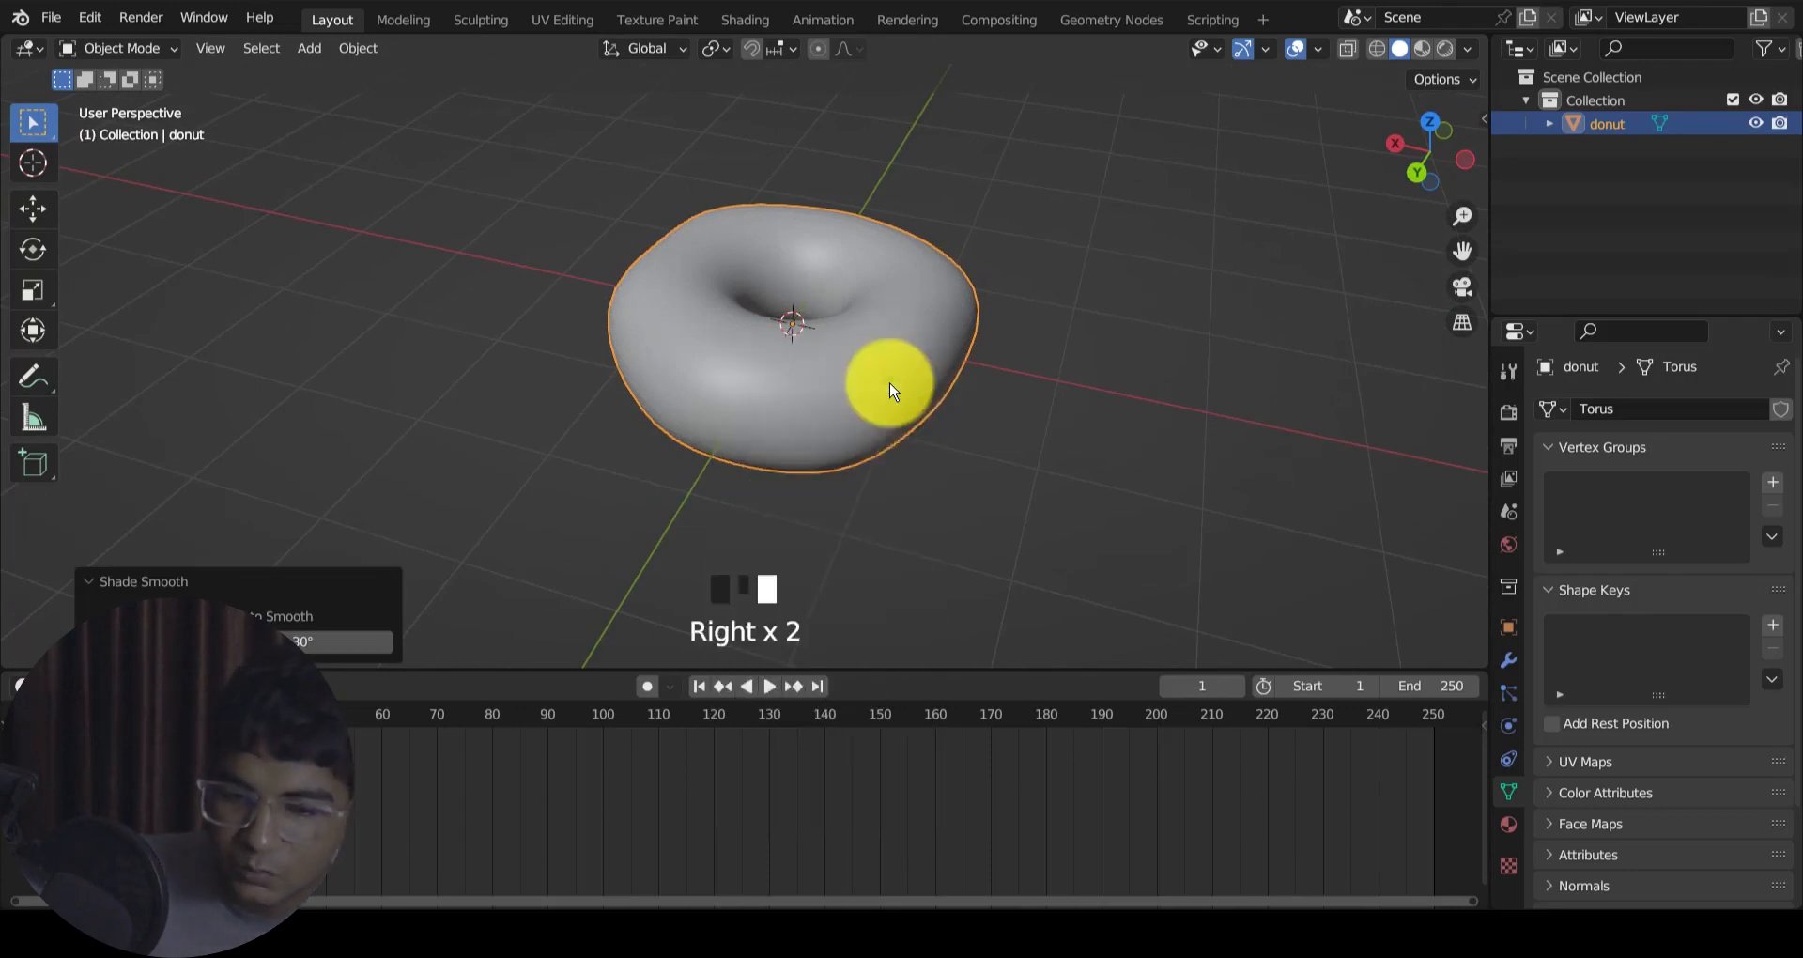
right_click(885, 385)
right_click(860, 442)
mouse_move(857, 431)
middle_down()
mouse_move(938, 435)
mouse_move(883, 424)
middle_up()
right_click(883, 424)
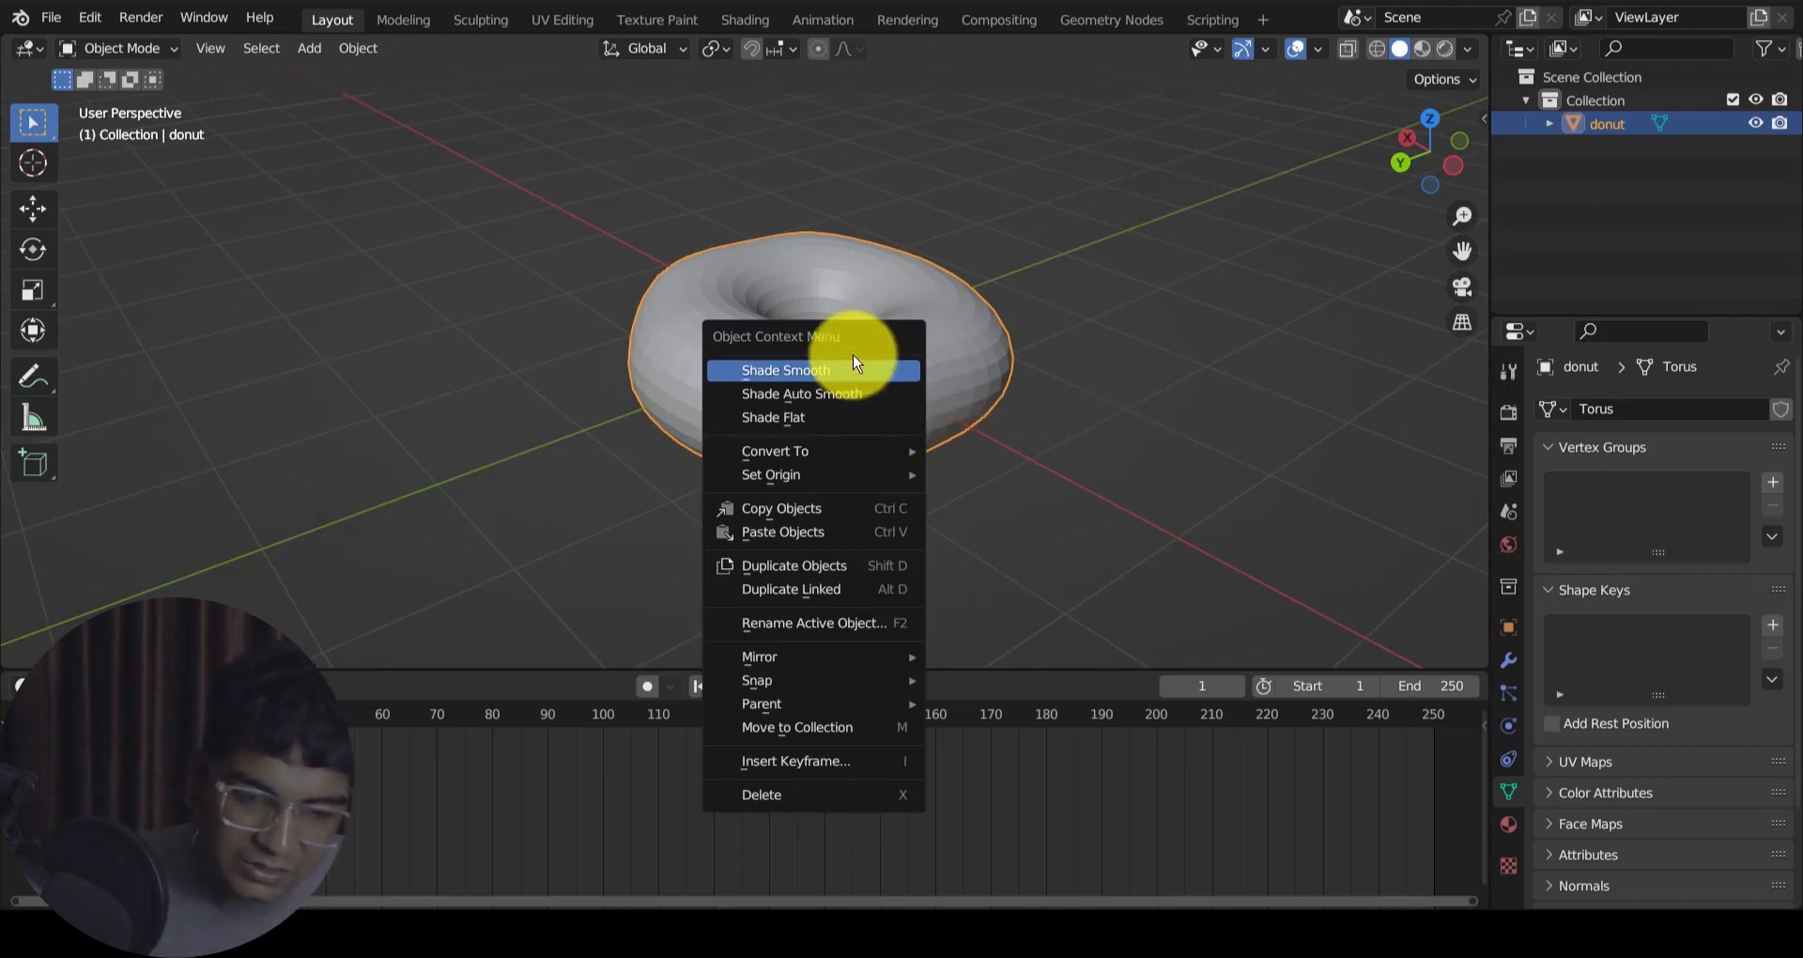
click(854, 374)
middle_drag(974, 433, 924, 505)
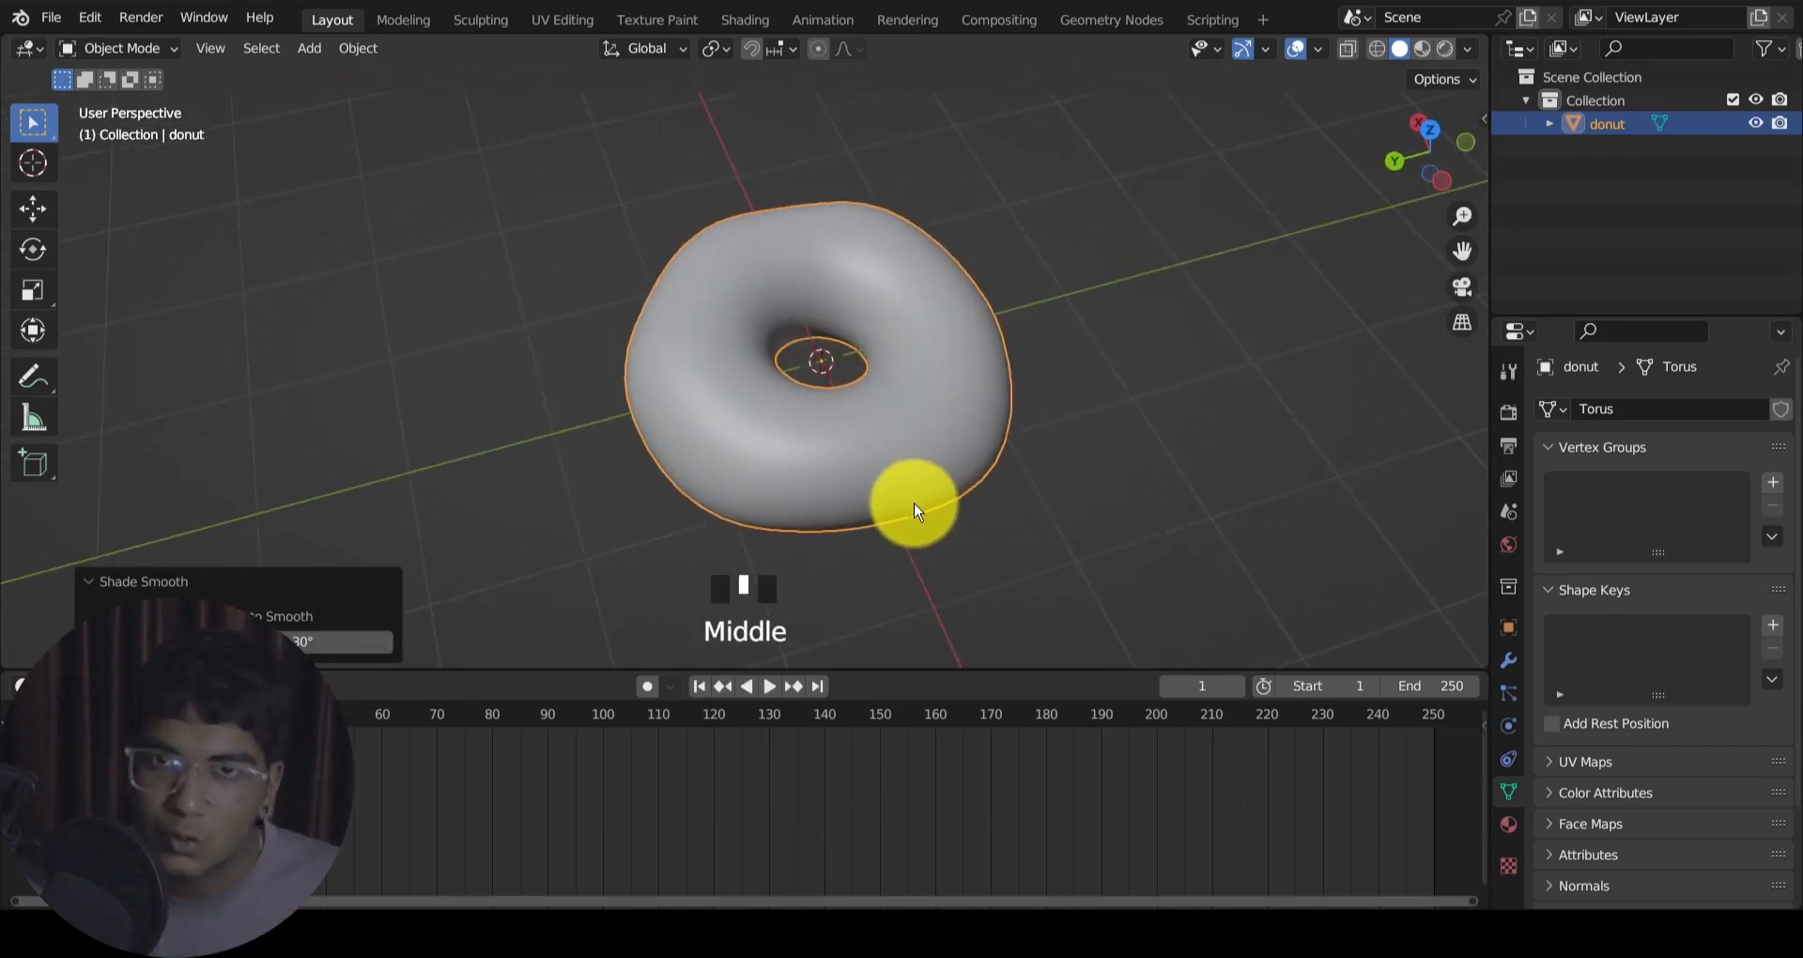
Step: In Edit Mode, try box-selecting the donut's upper vertices in solid shading from the front view, and clear the selection
middle_drag(893, 430, 969, 362)
key(KP_1)
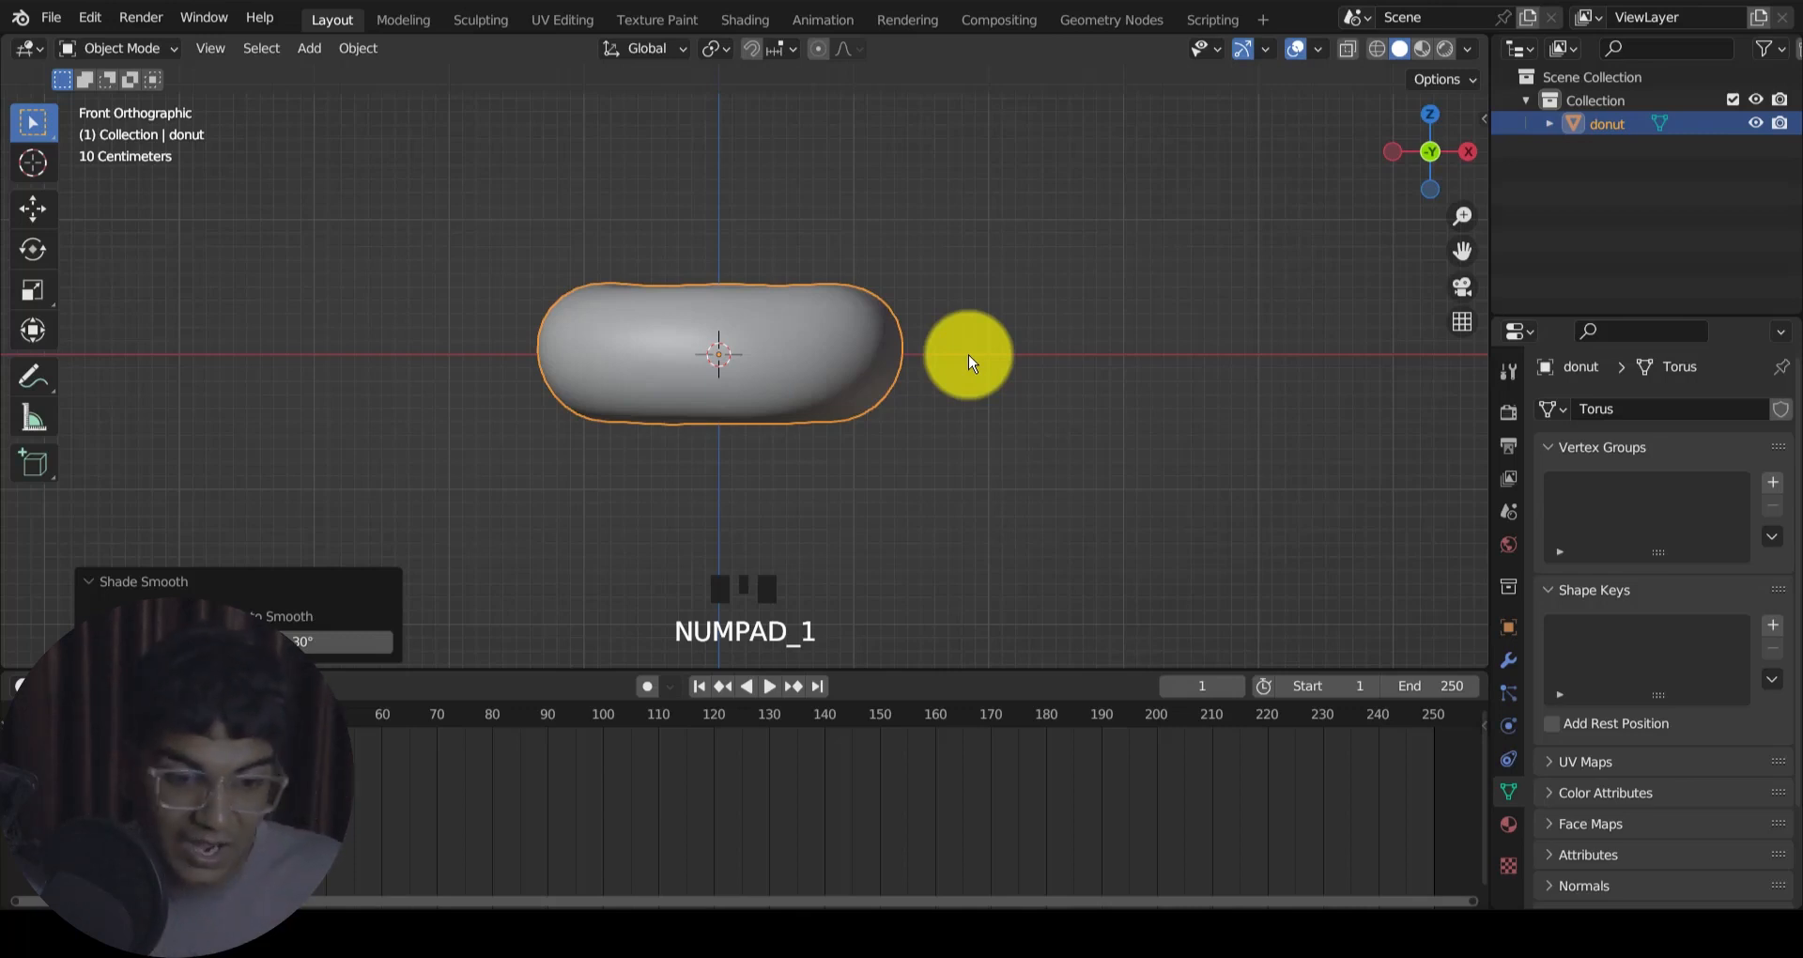
key(Tab)
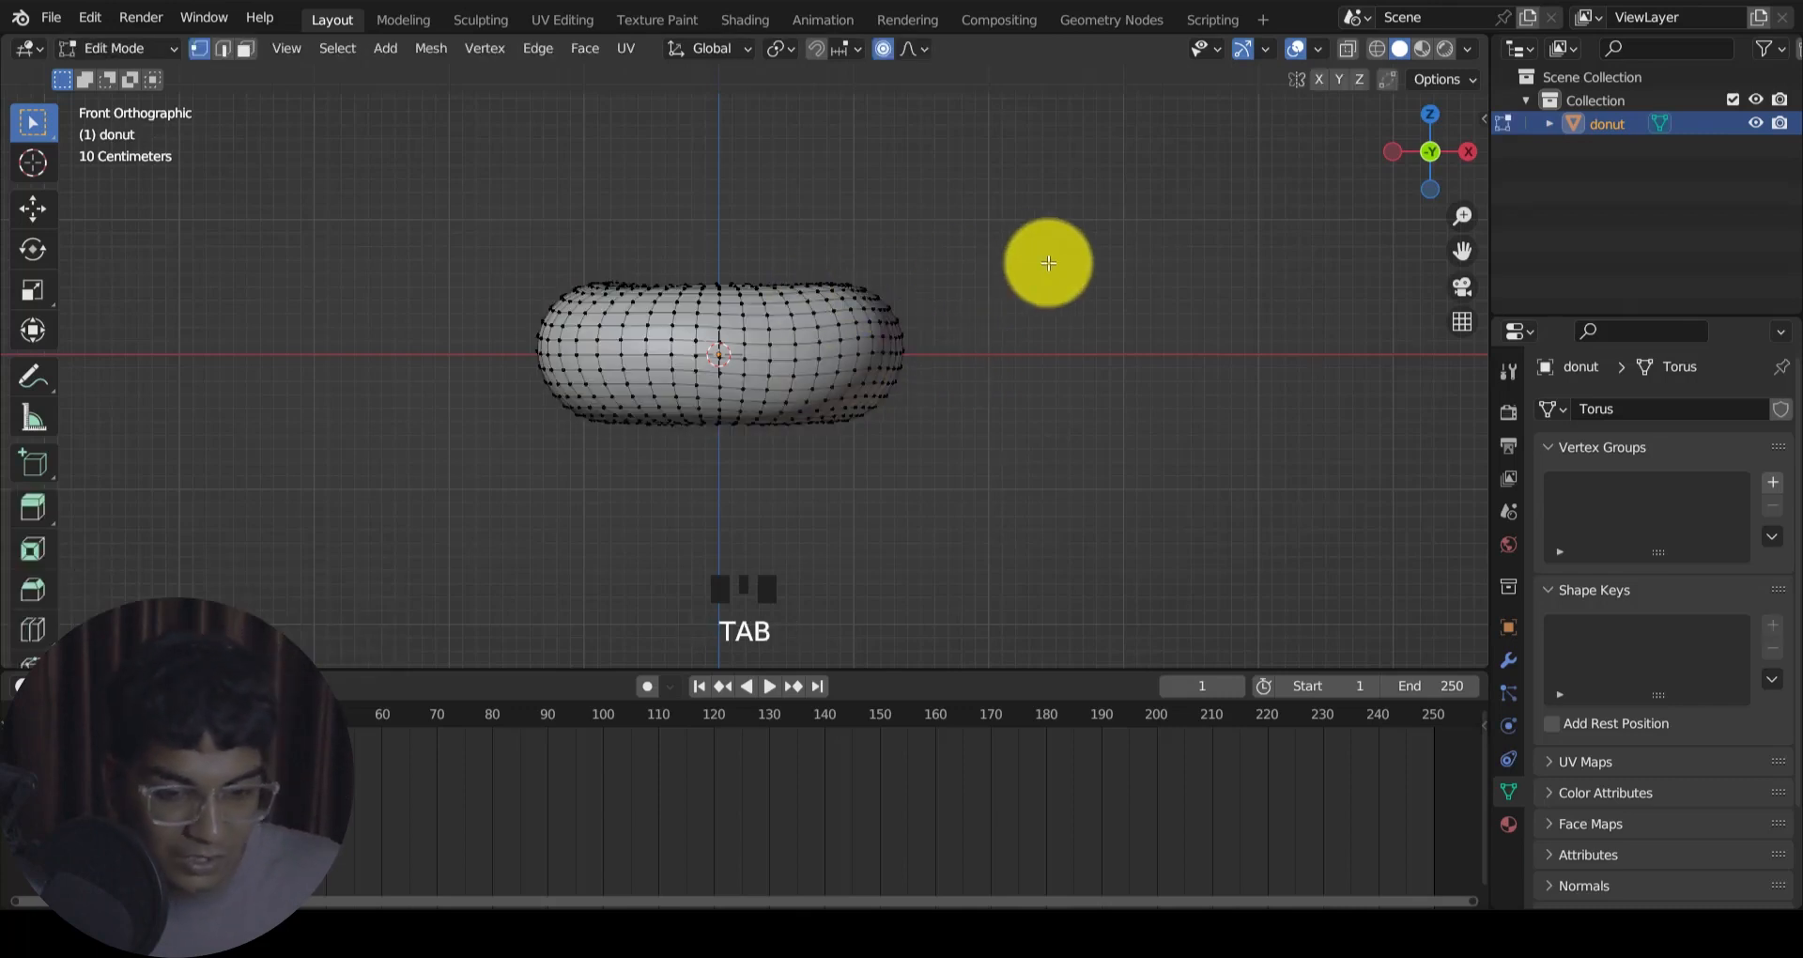
drag(1099, 185, 366, 340)
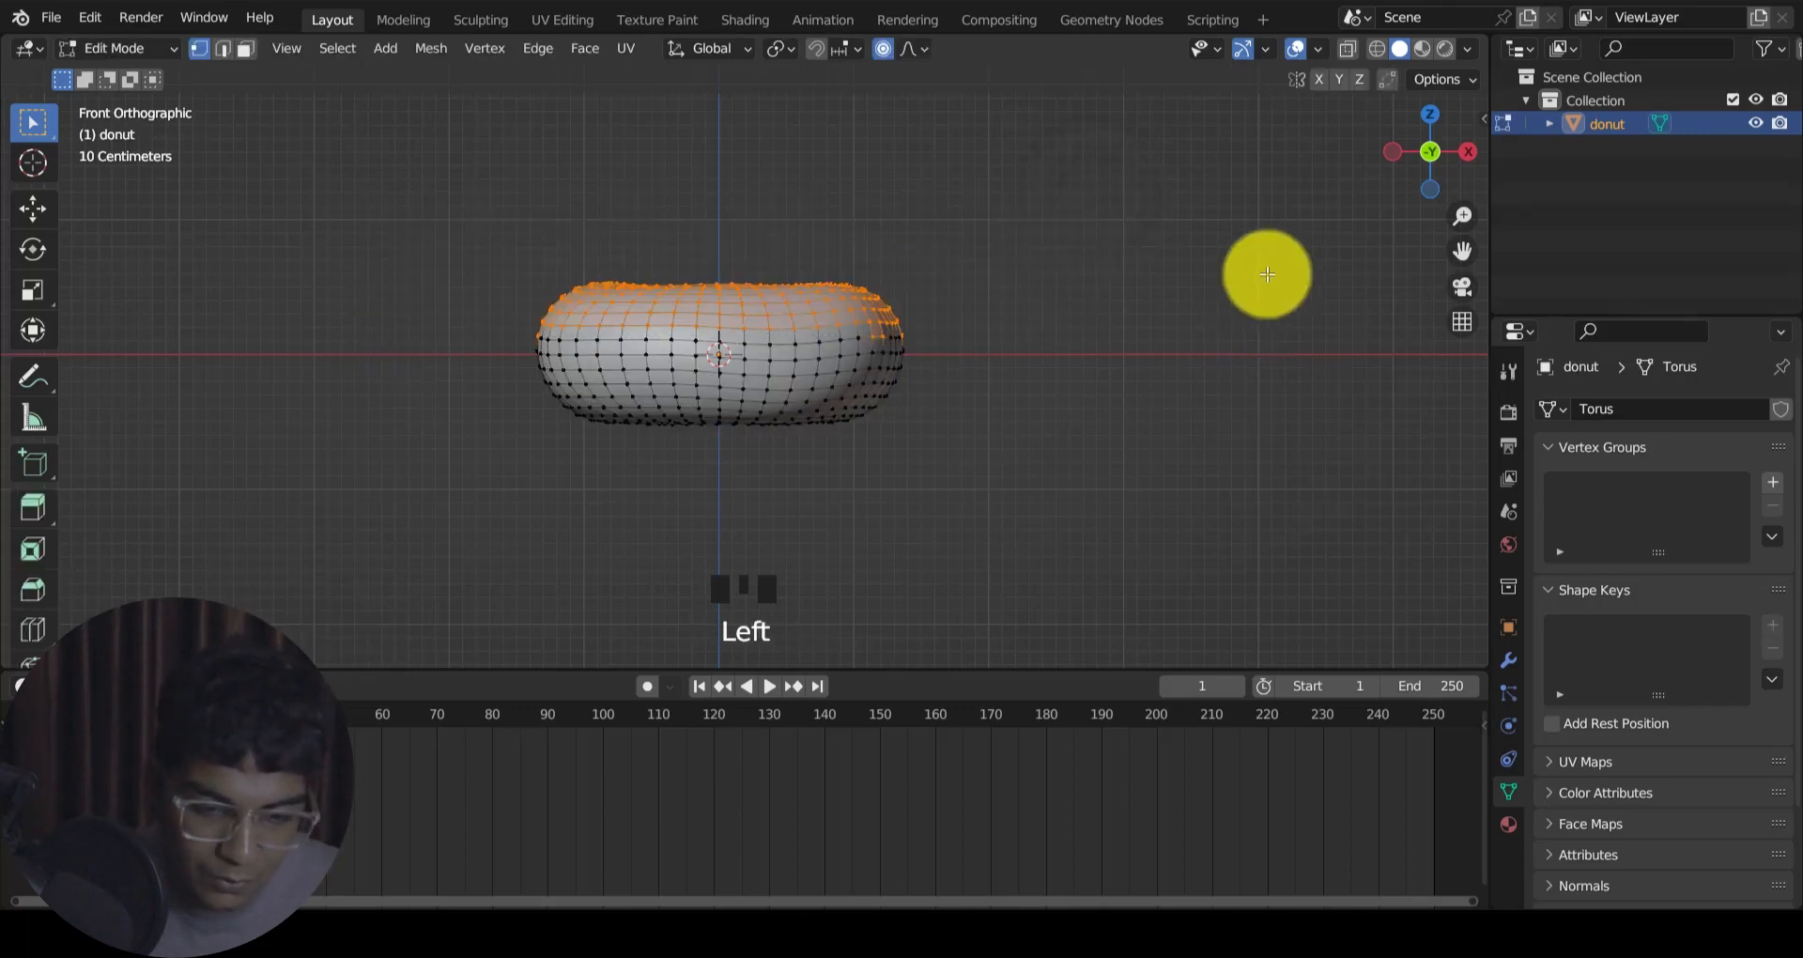
drag(1147, 194, 1028, 245)
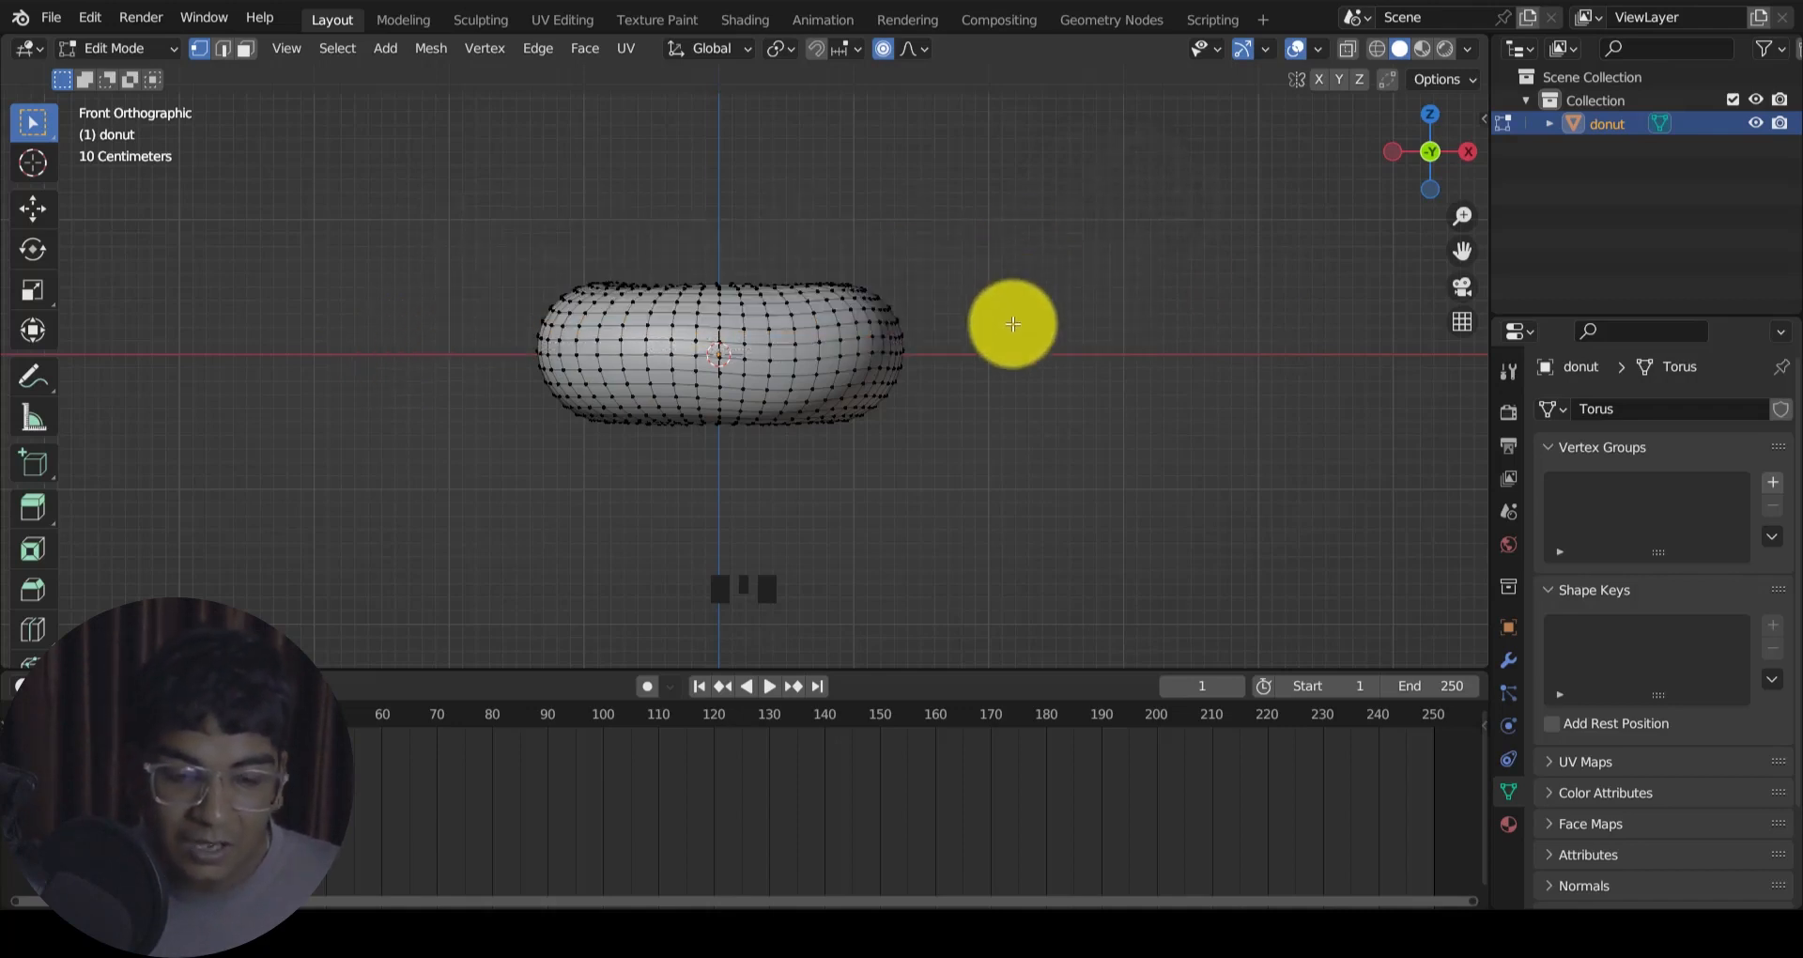
click(1011, 322)
key(Tab)
key(Tab)
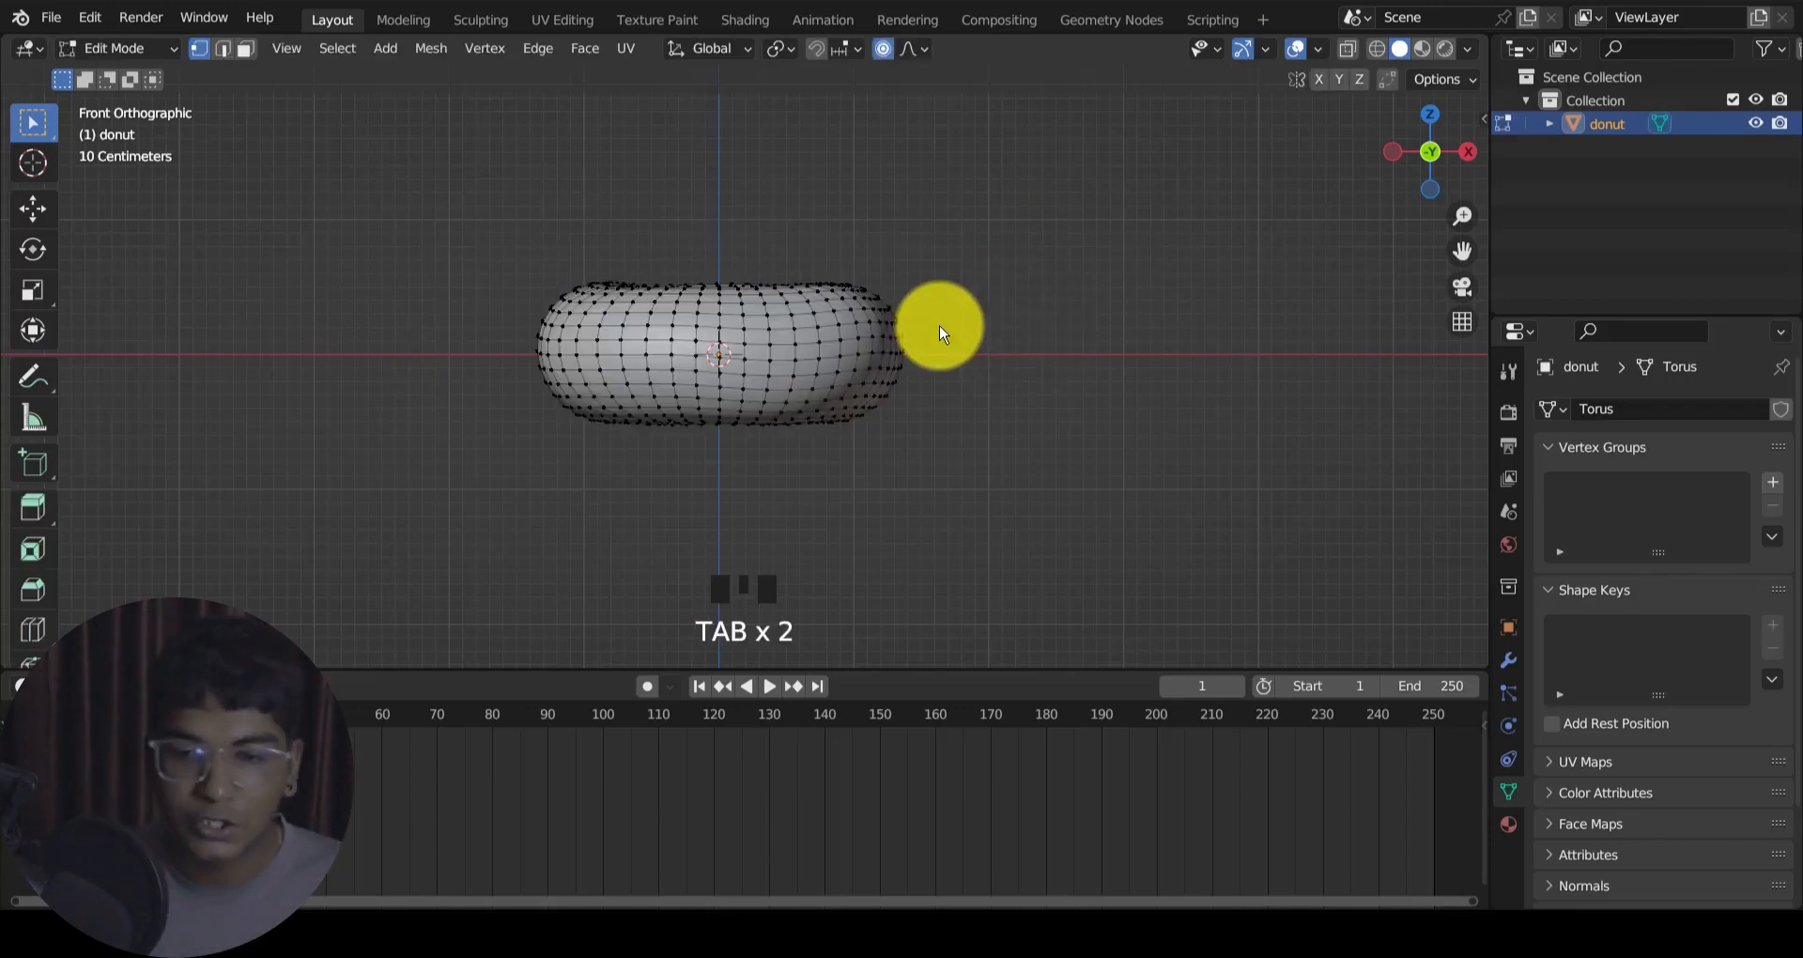
Step: Switch to wireframe shading, box-select the donut's upper vertices and check the selection all the way around
click(1377, 48)
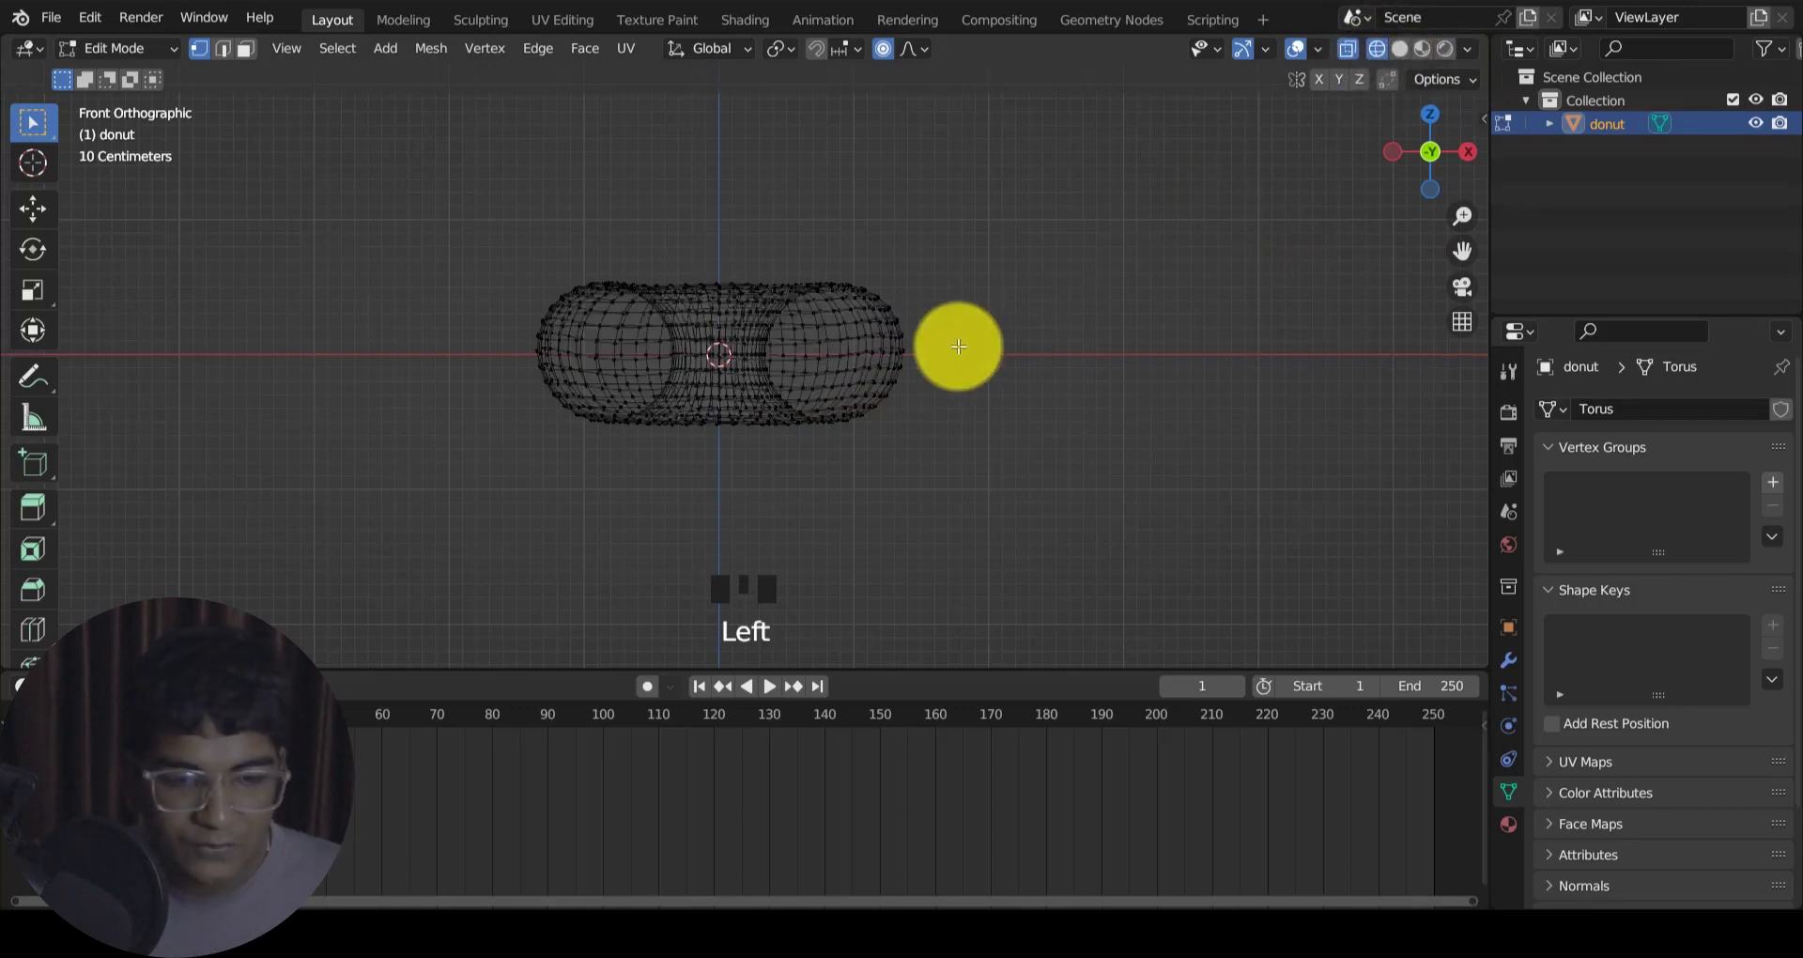
drag(1108, 191, 397, 327)
middle_drag(825, 386, 629, 496)
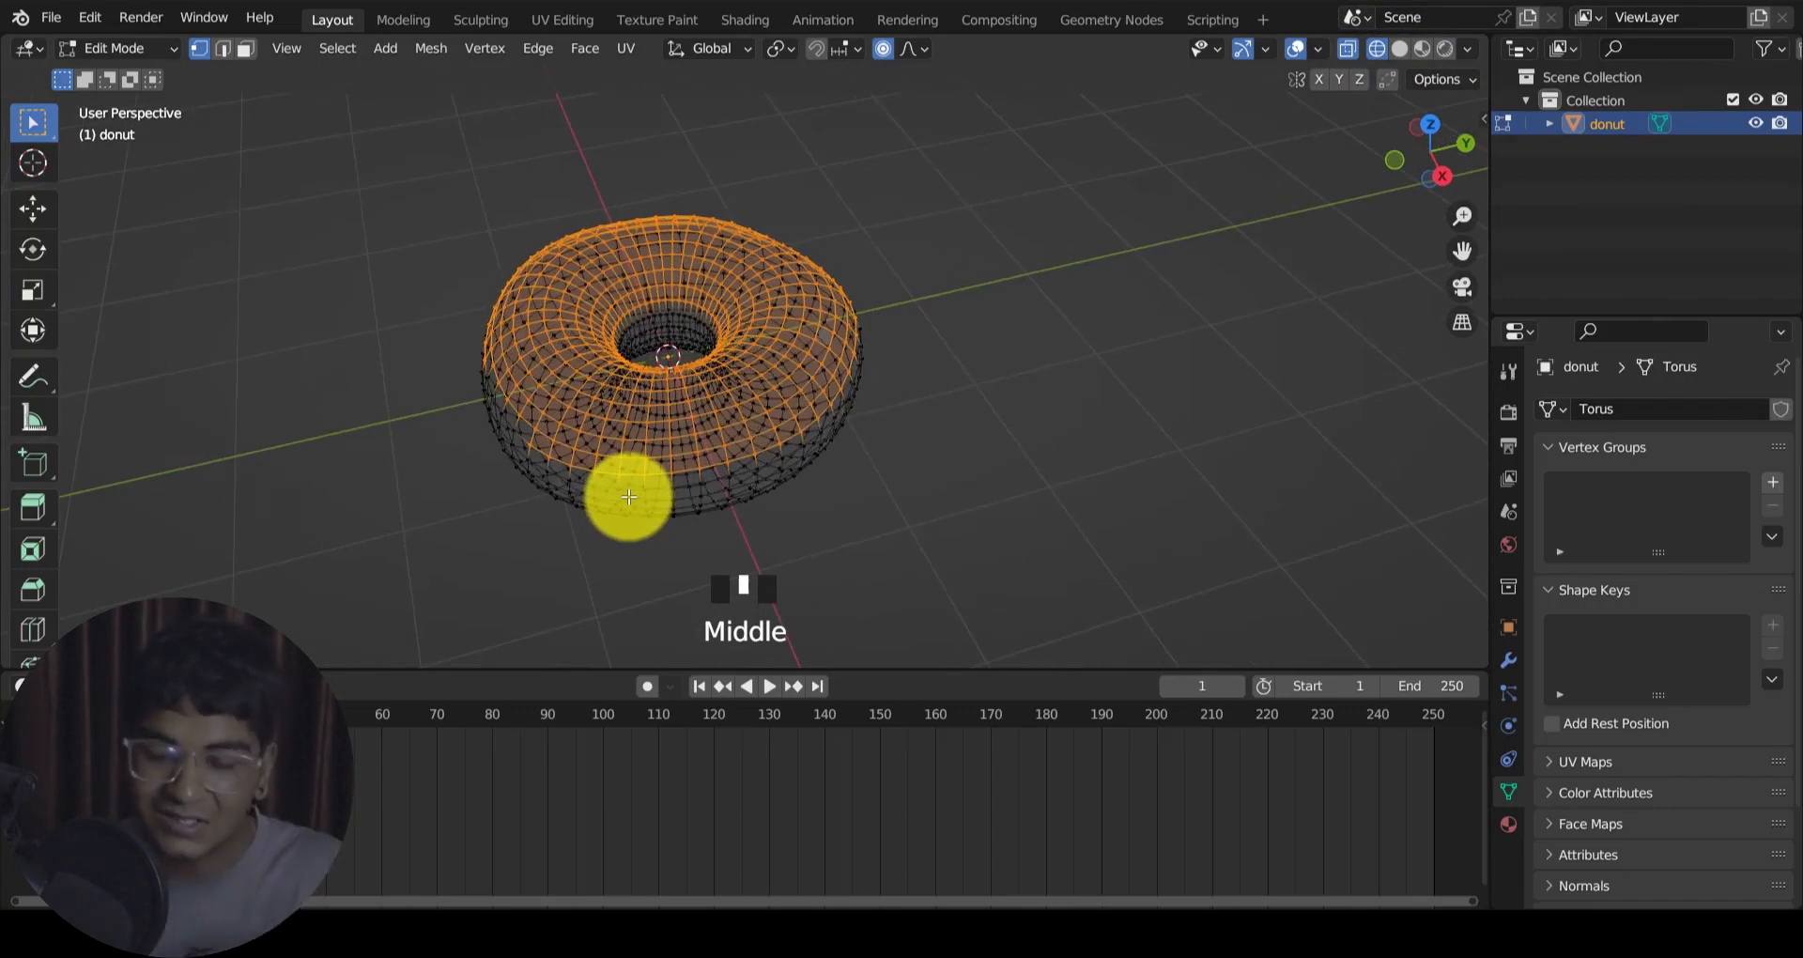
Step: Return to solid shading in the front view, box-select the upper vertices and inspect the selection from the side
key(KP_1)
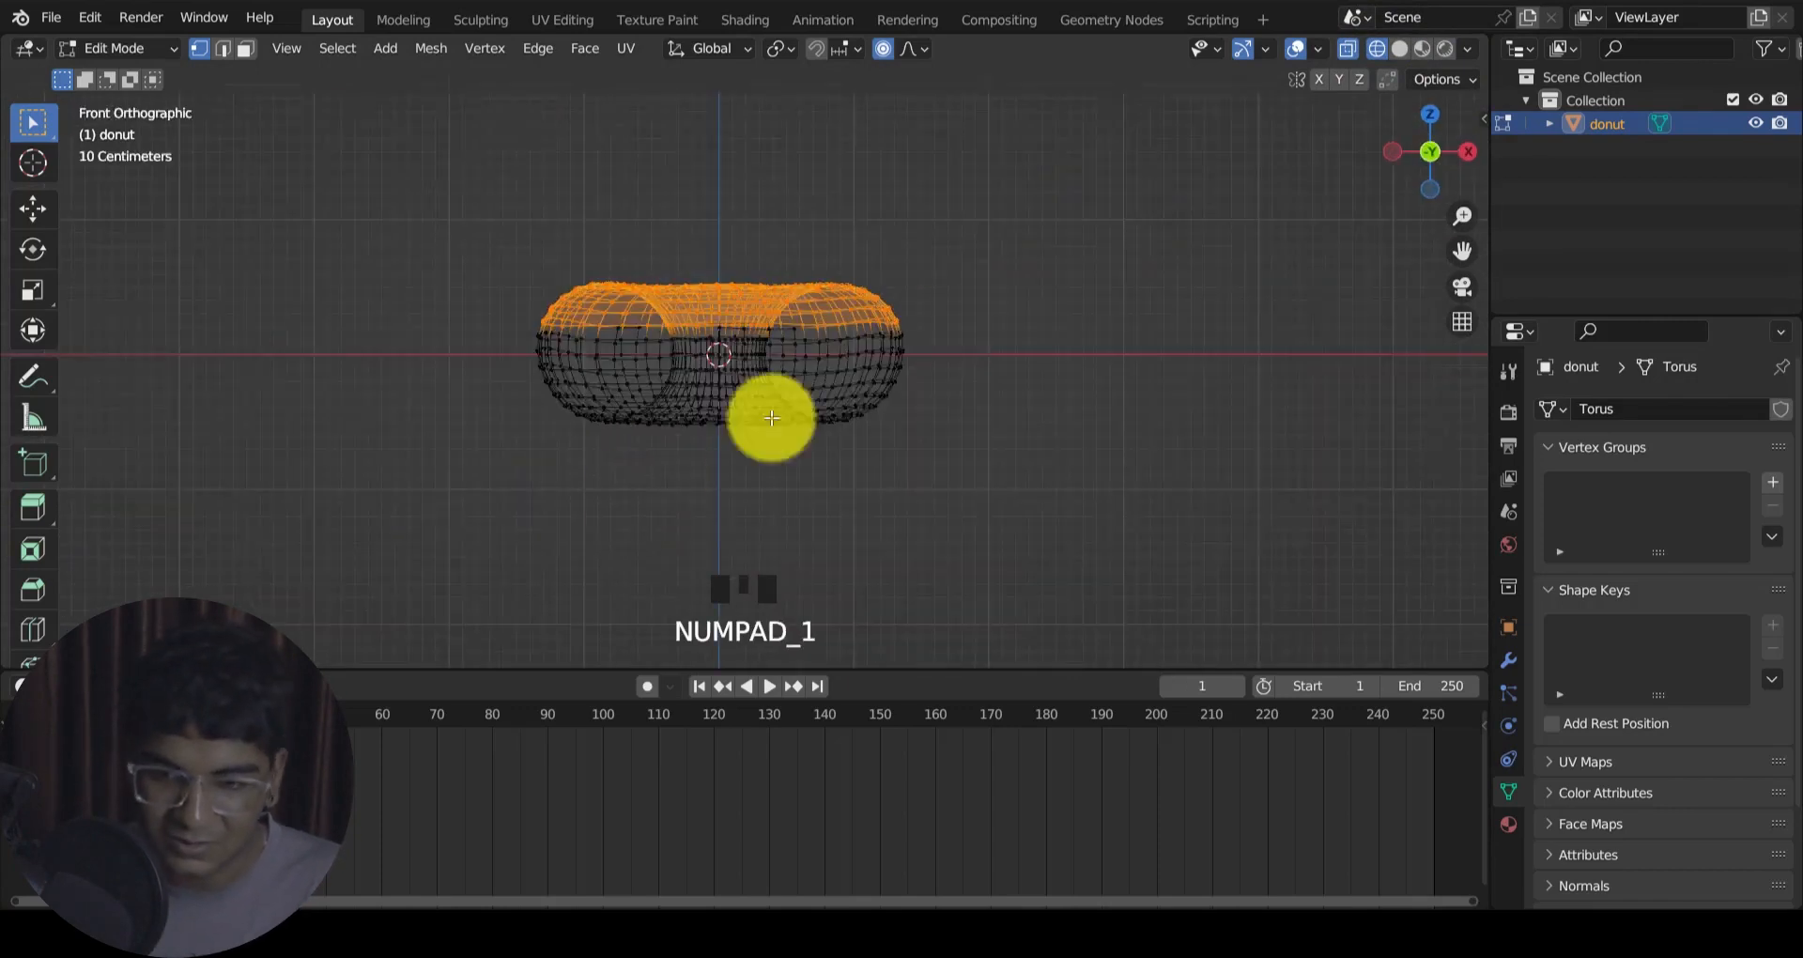
click(1400, 50)
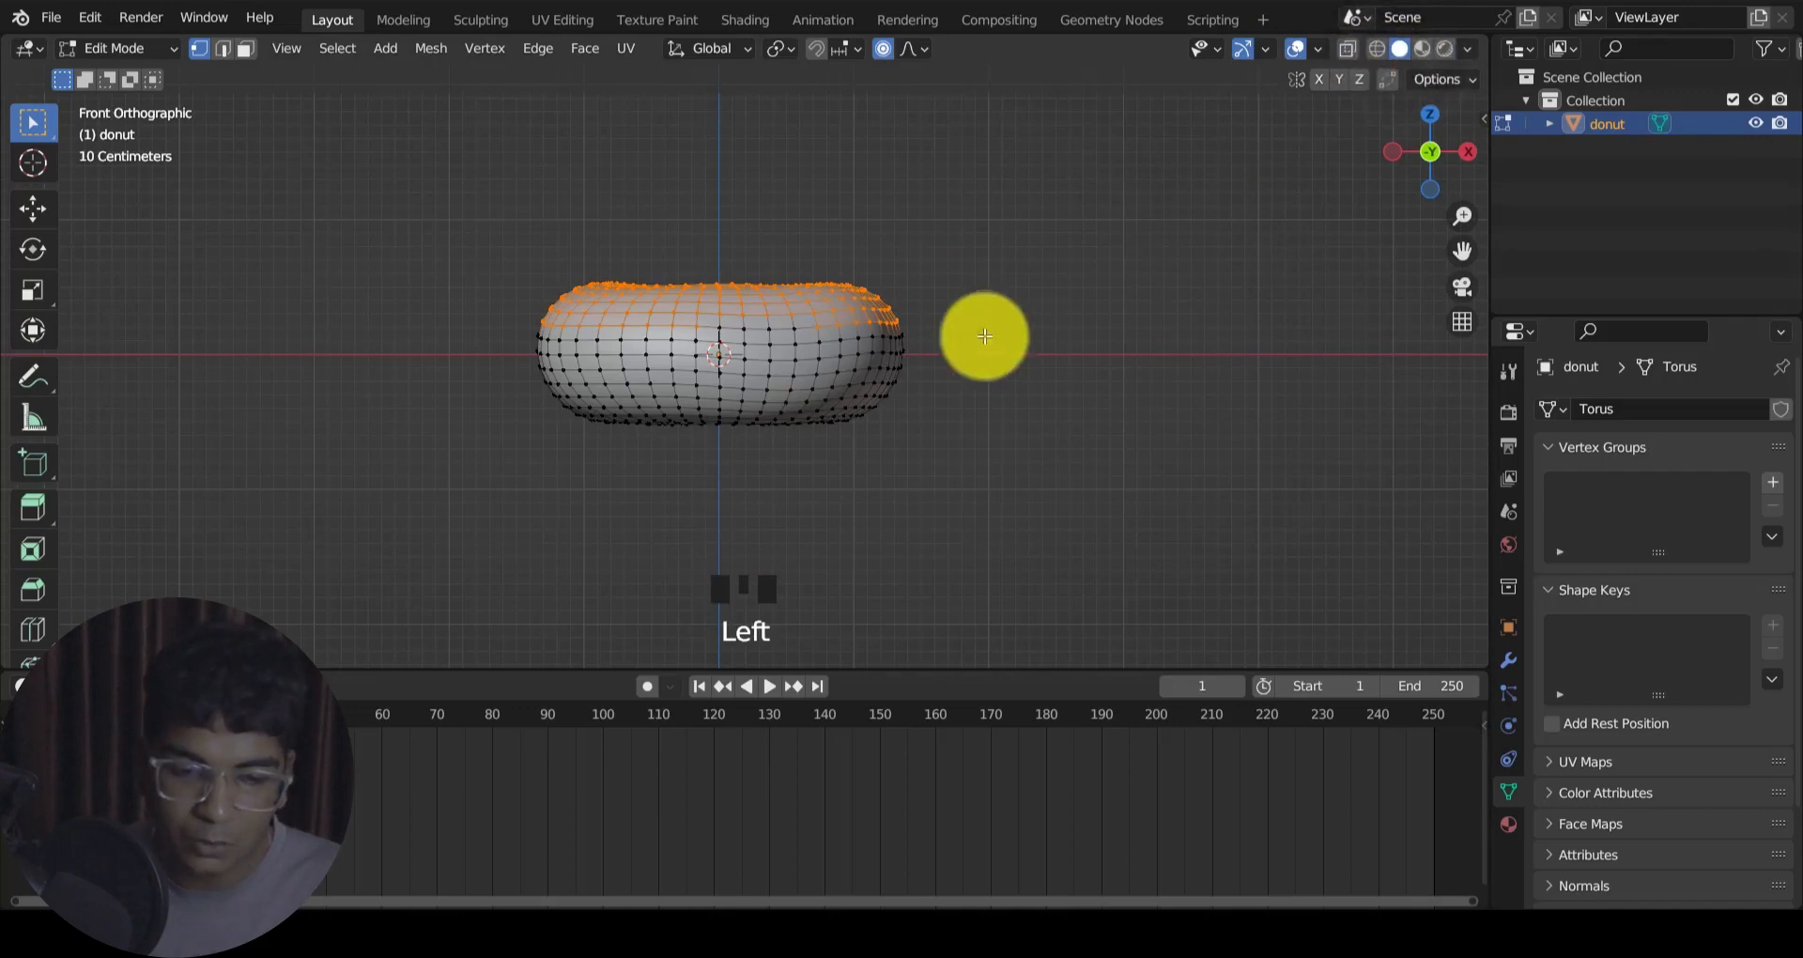
drag(1074, 221, 437, 331)
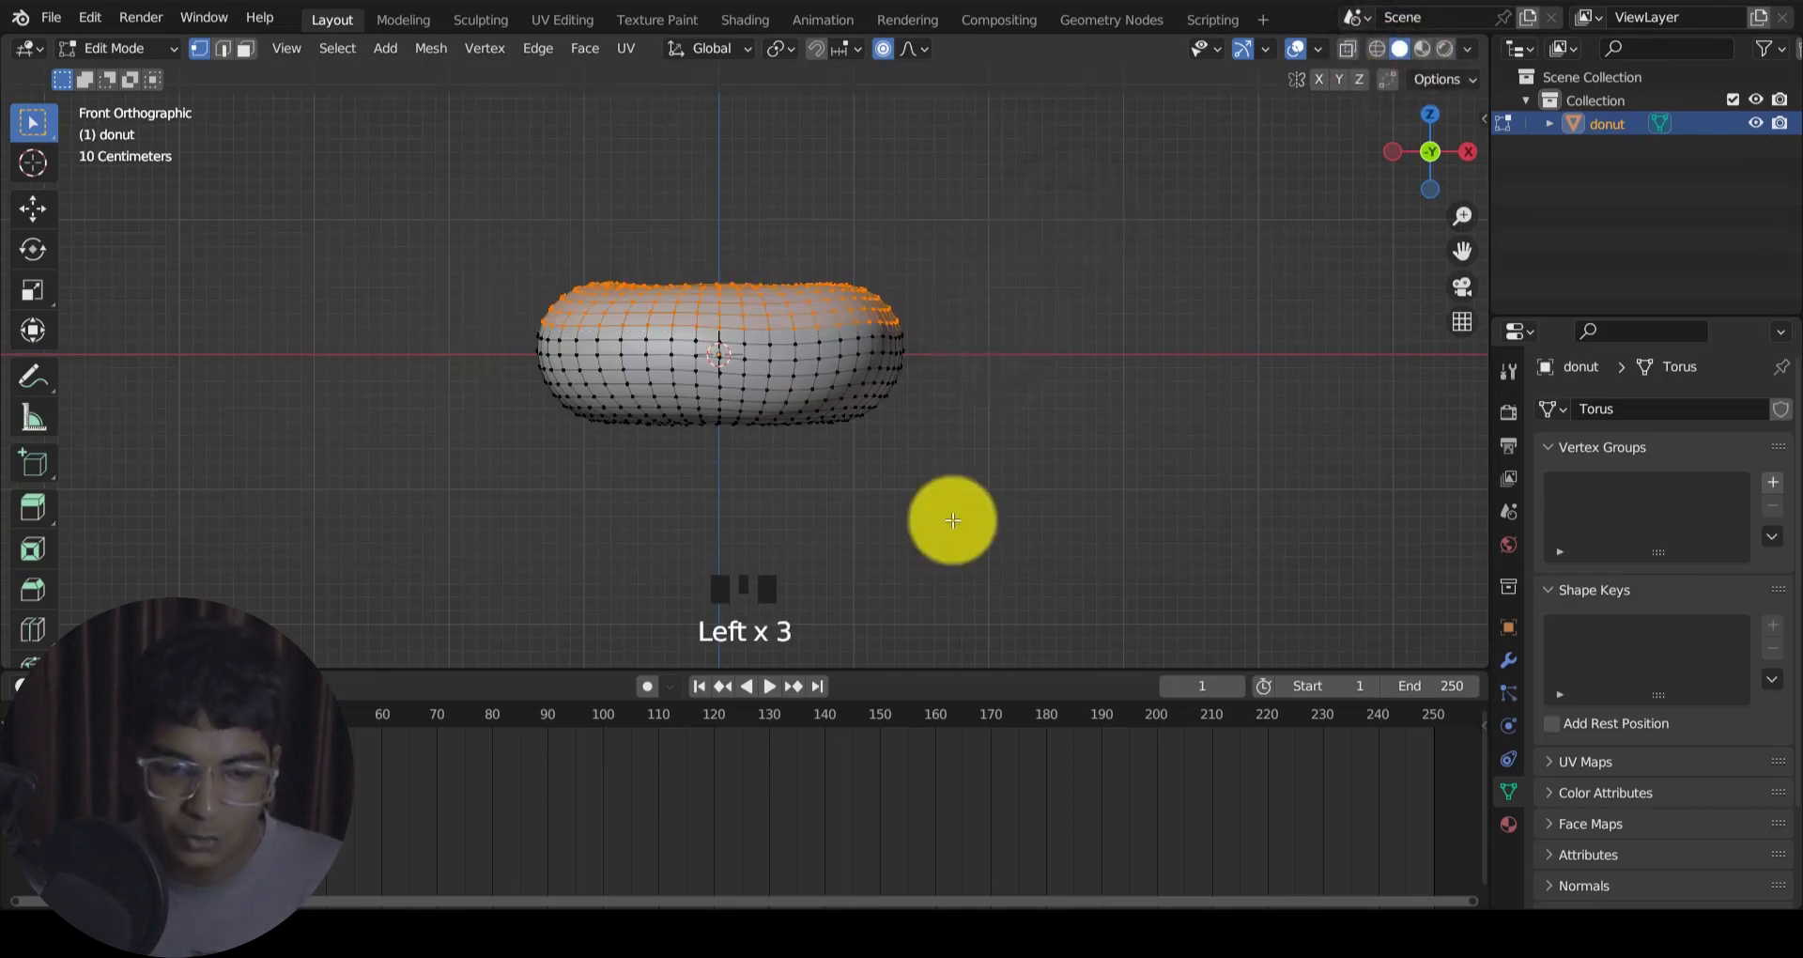
middle_drag(1125, 396, 609, 431)
key(KP_1)
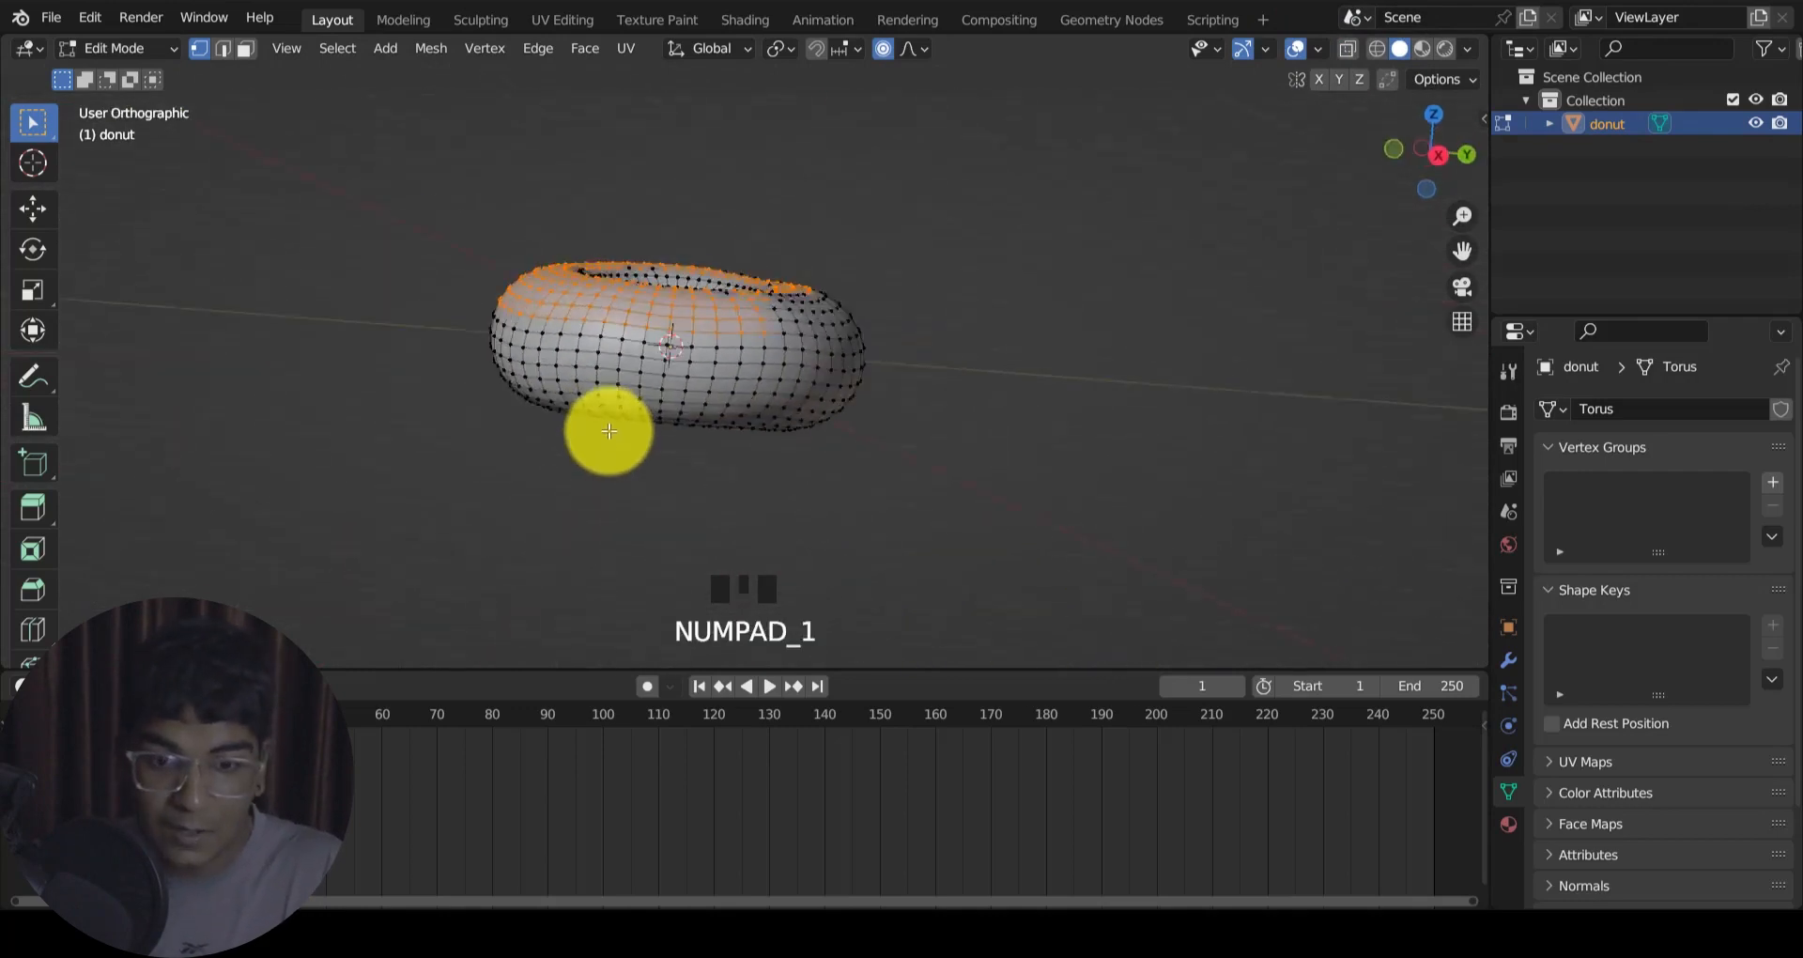
Step: Select the donut's whole upper half, front and back, in wireframe from the front, and return to solid shading
click(1377, 48)
drag(1089, 199, 491, 335)
middle_drag(1136, 467, 716, 532)
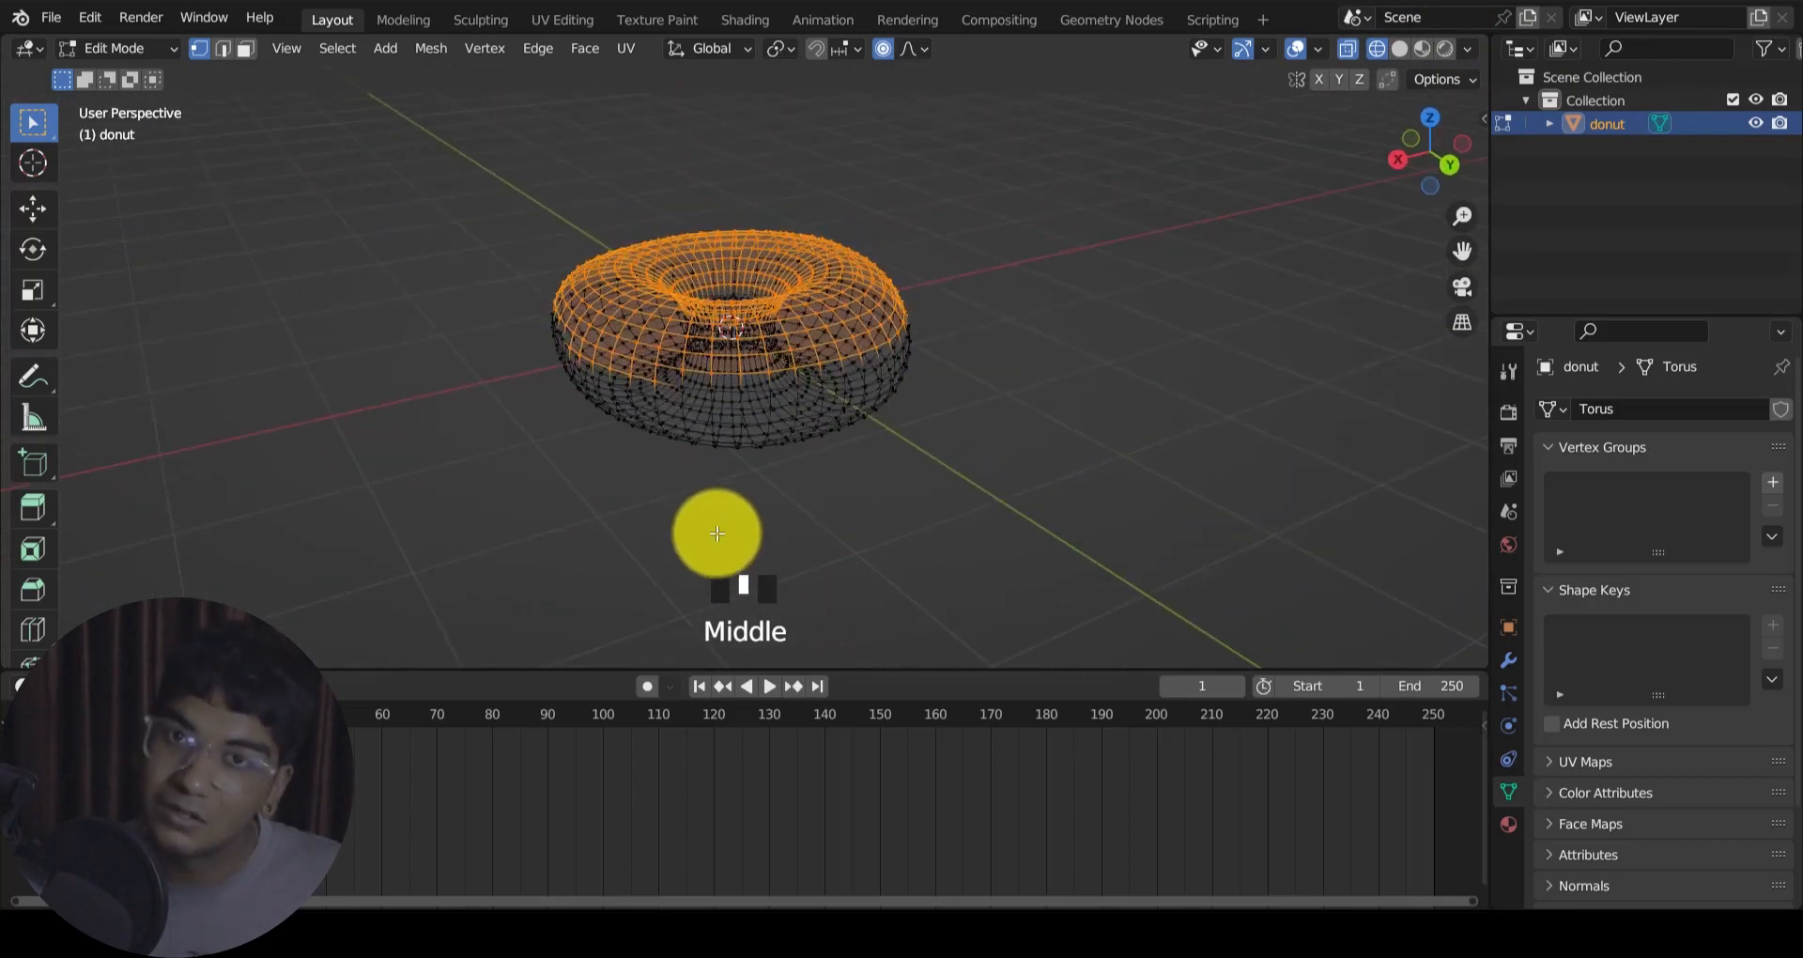
click(1399, 48)
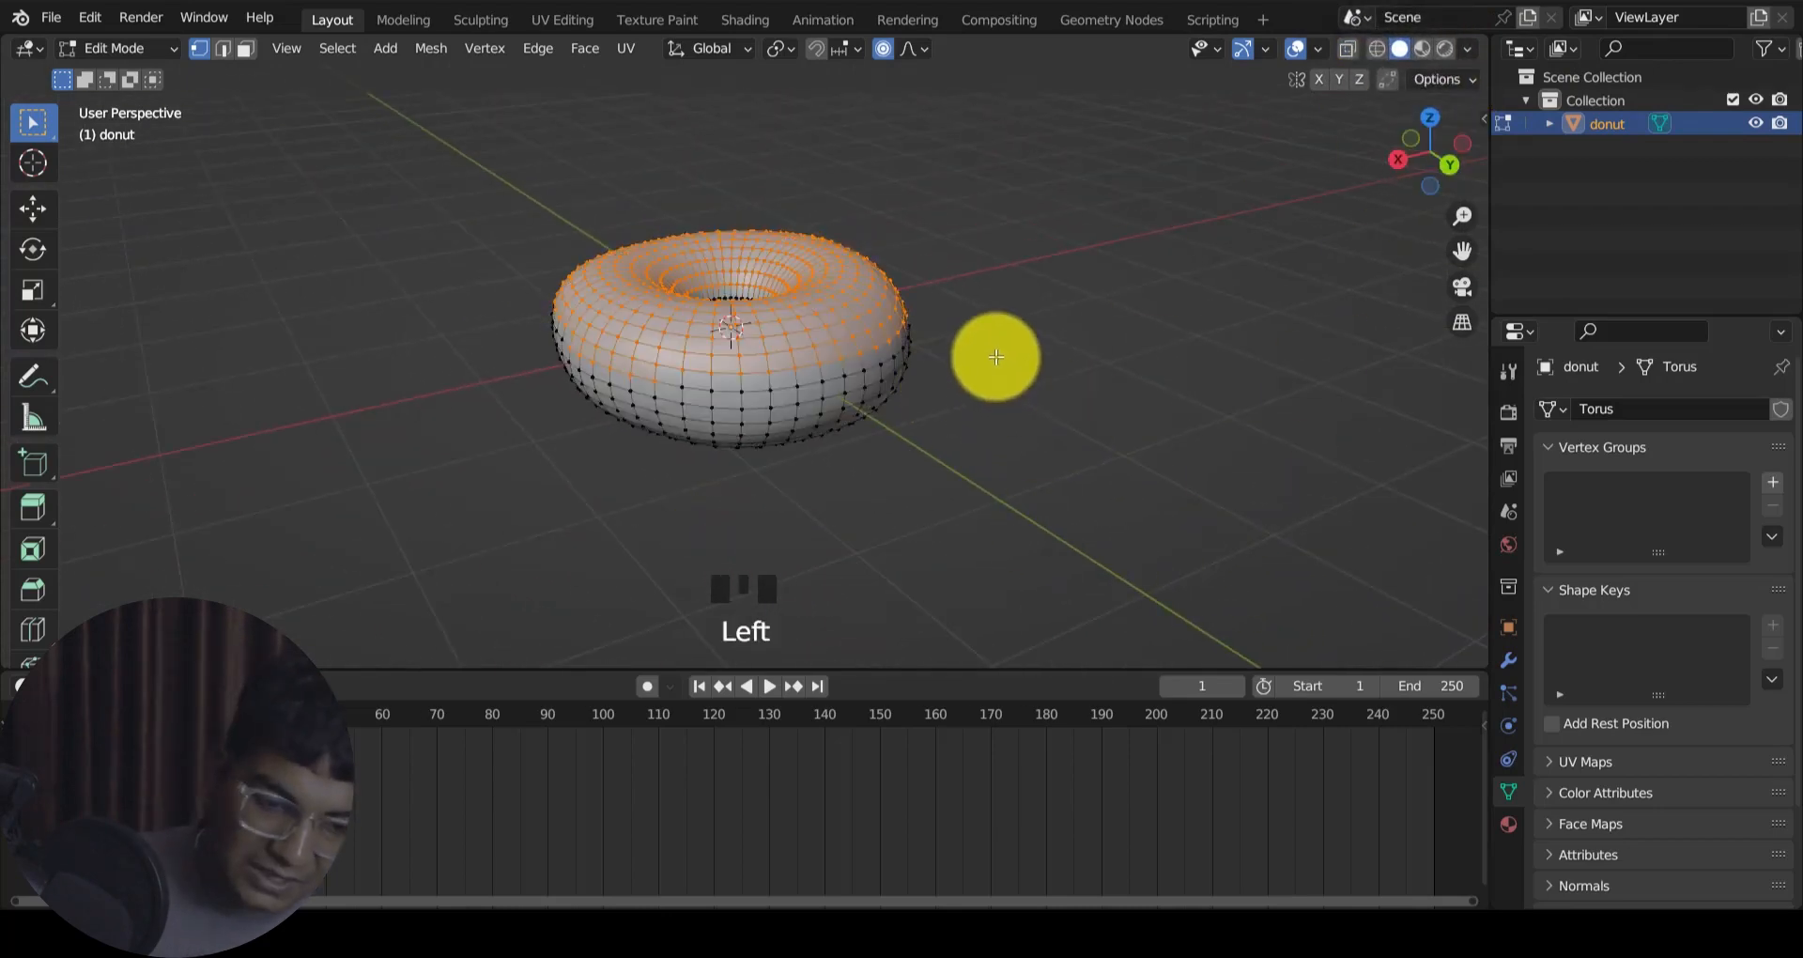
middle_drag(994, 358, 1064, 433)
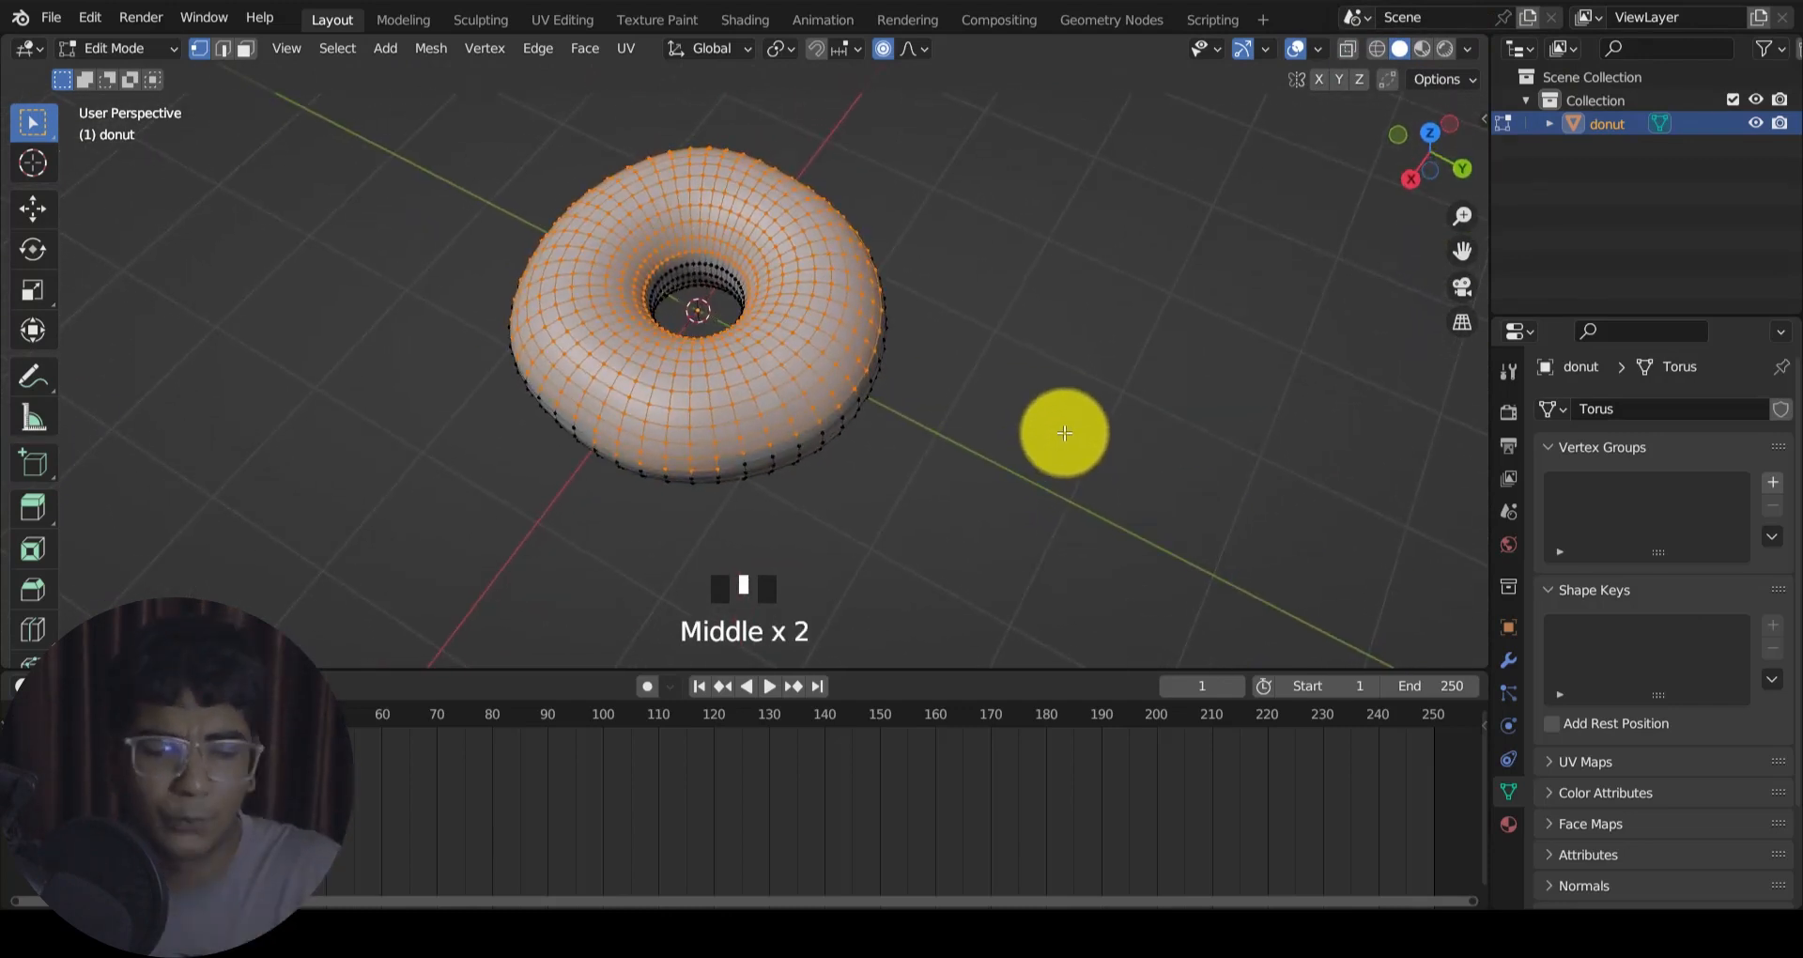
middle_drag(827, 427, 1046, 342)
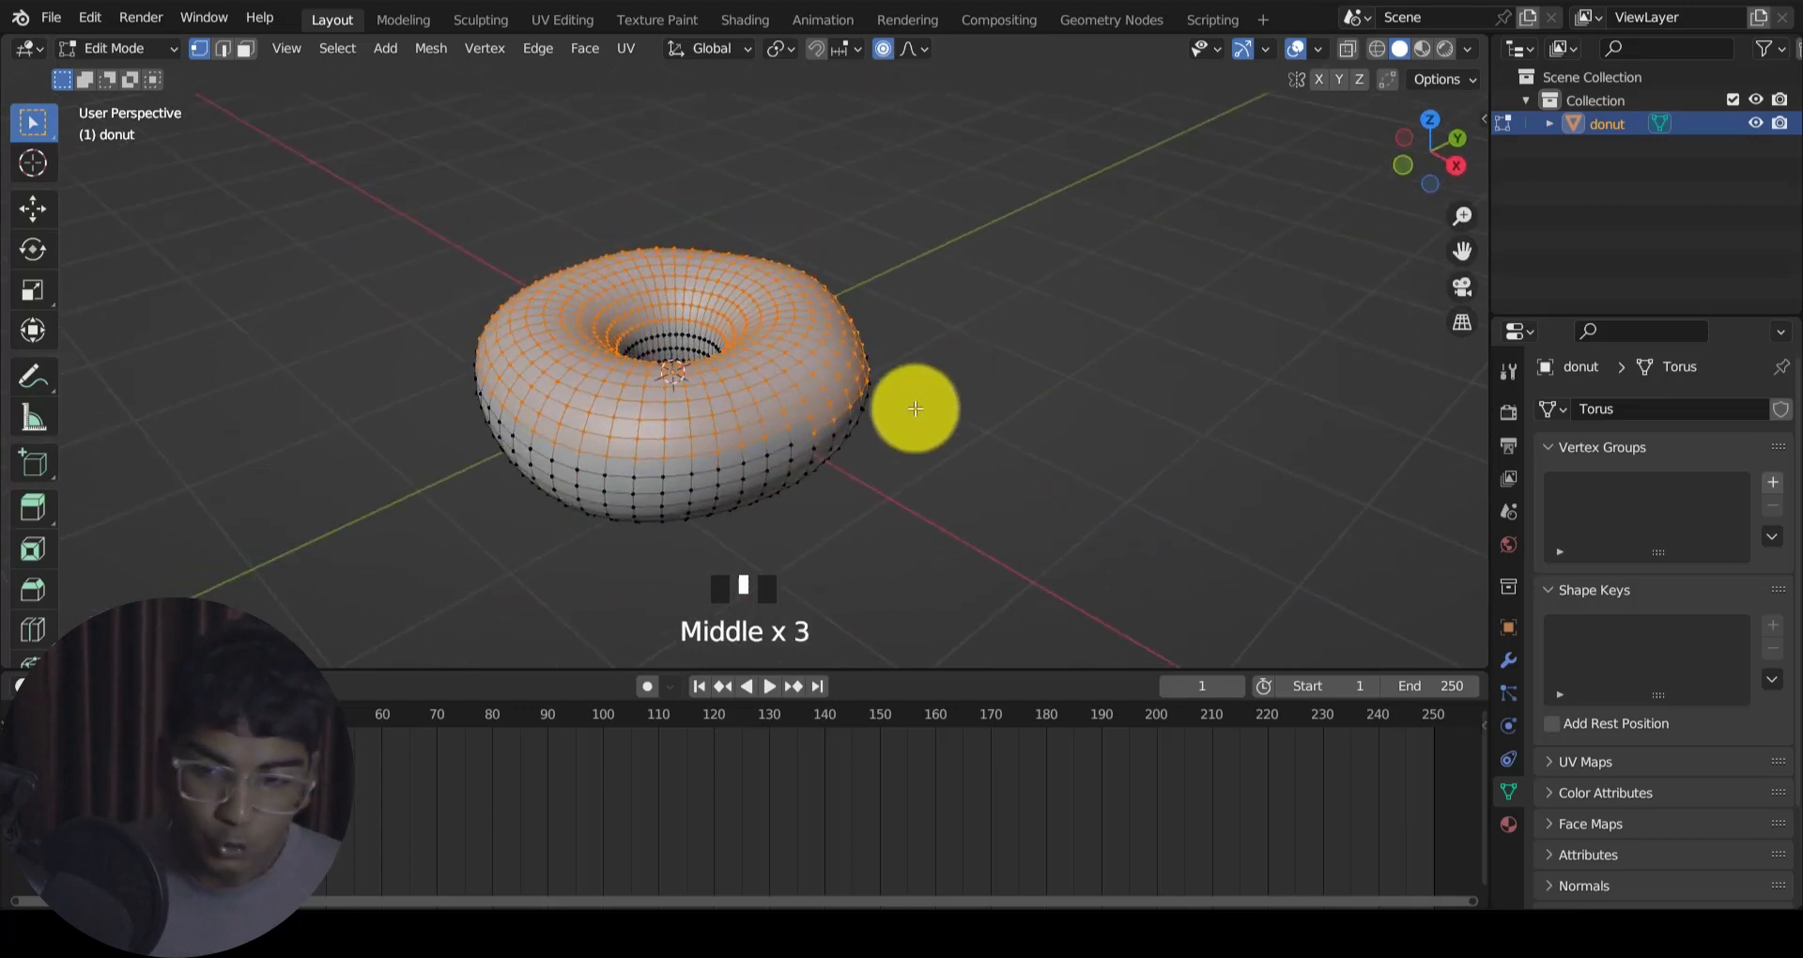
middle_drag(844, 404, 704, 370)
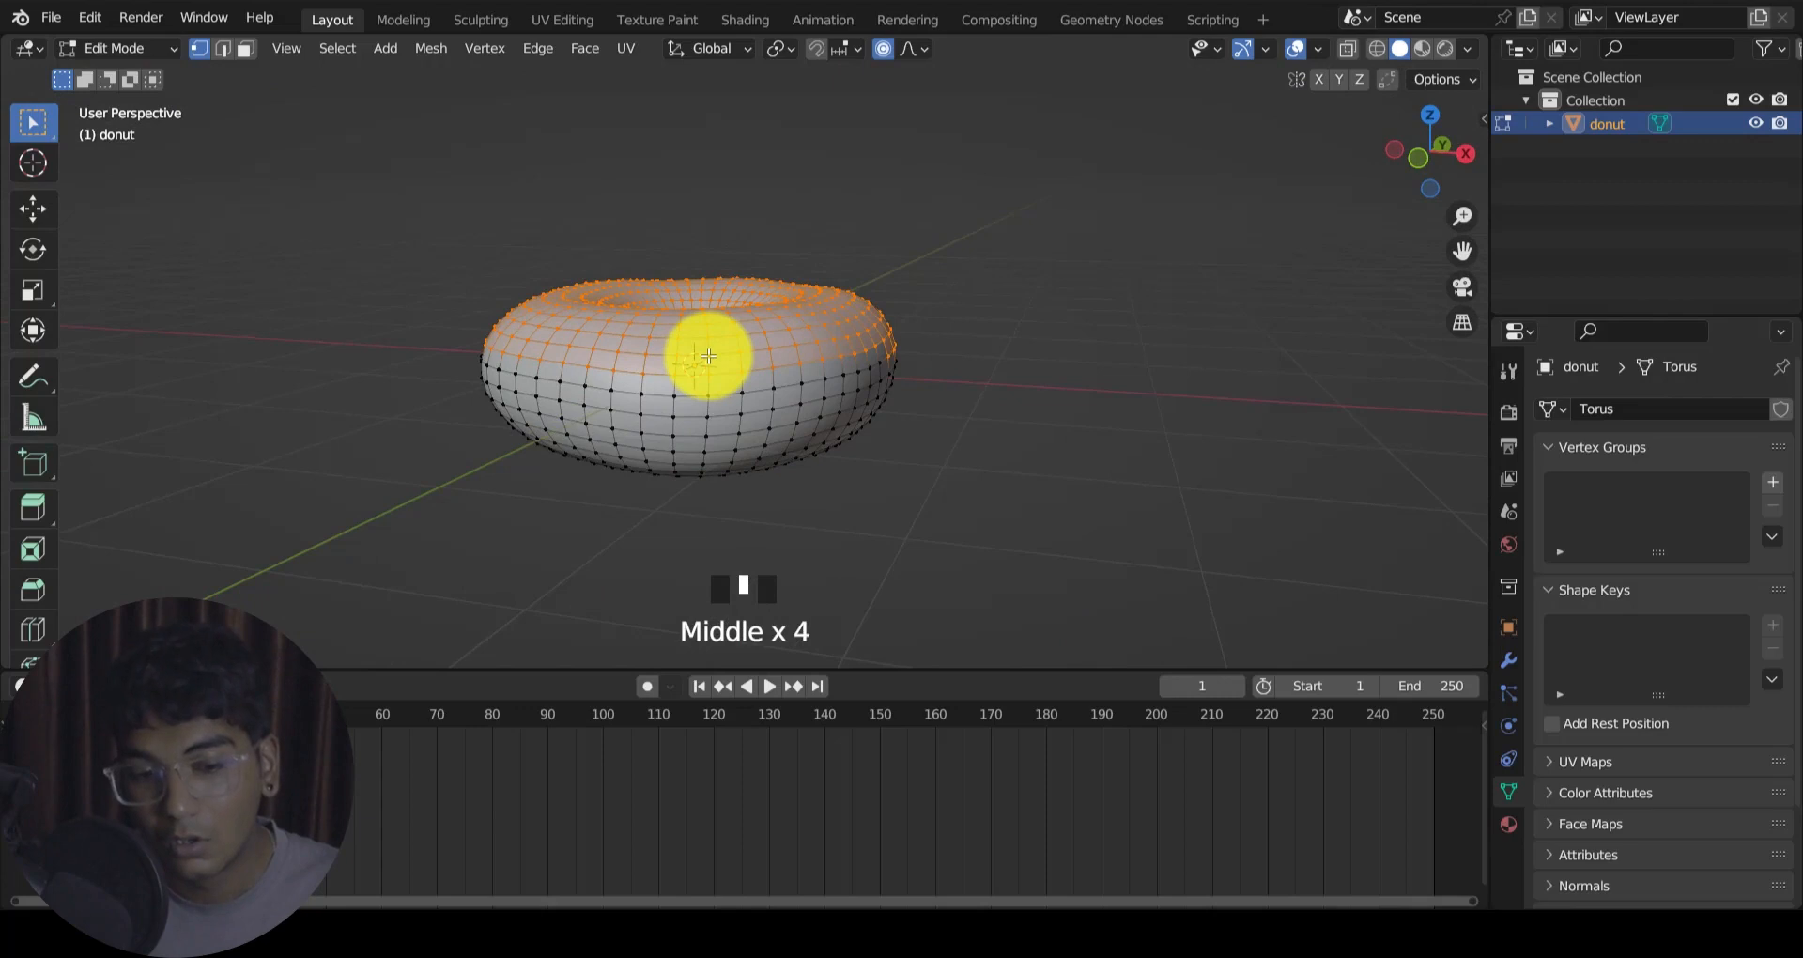
Step: Duplicate the selected upper half in place and separate the selection into its own object
key(shift+d)
right_click(708, 356)
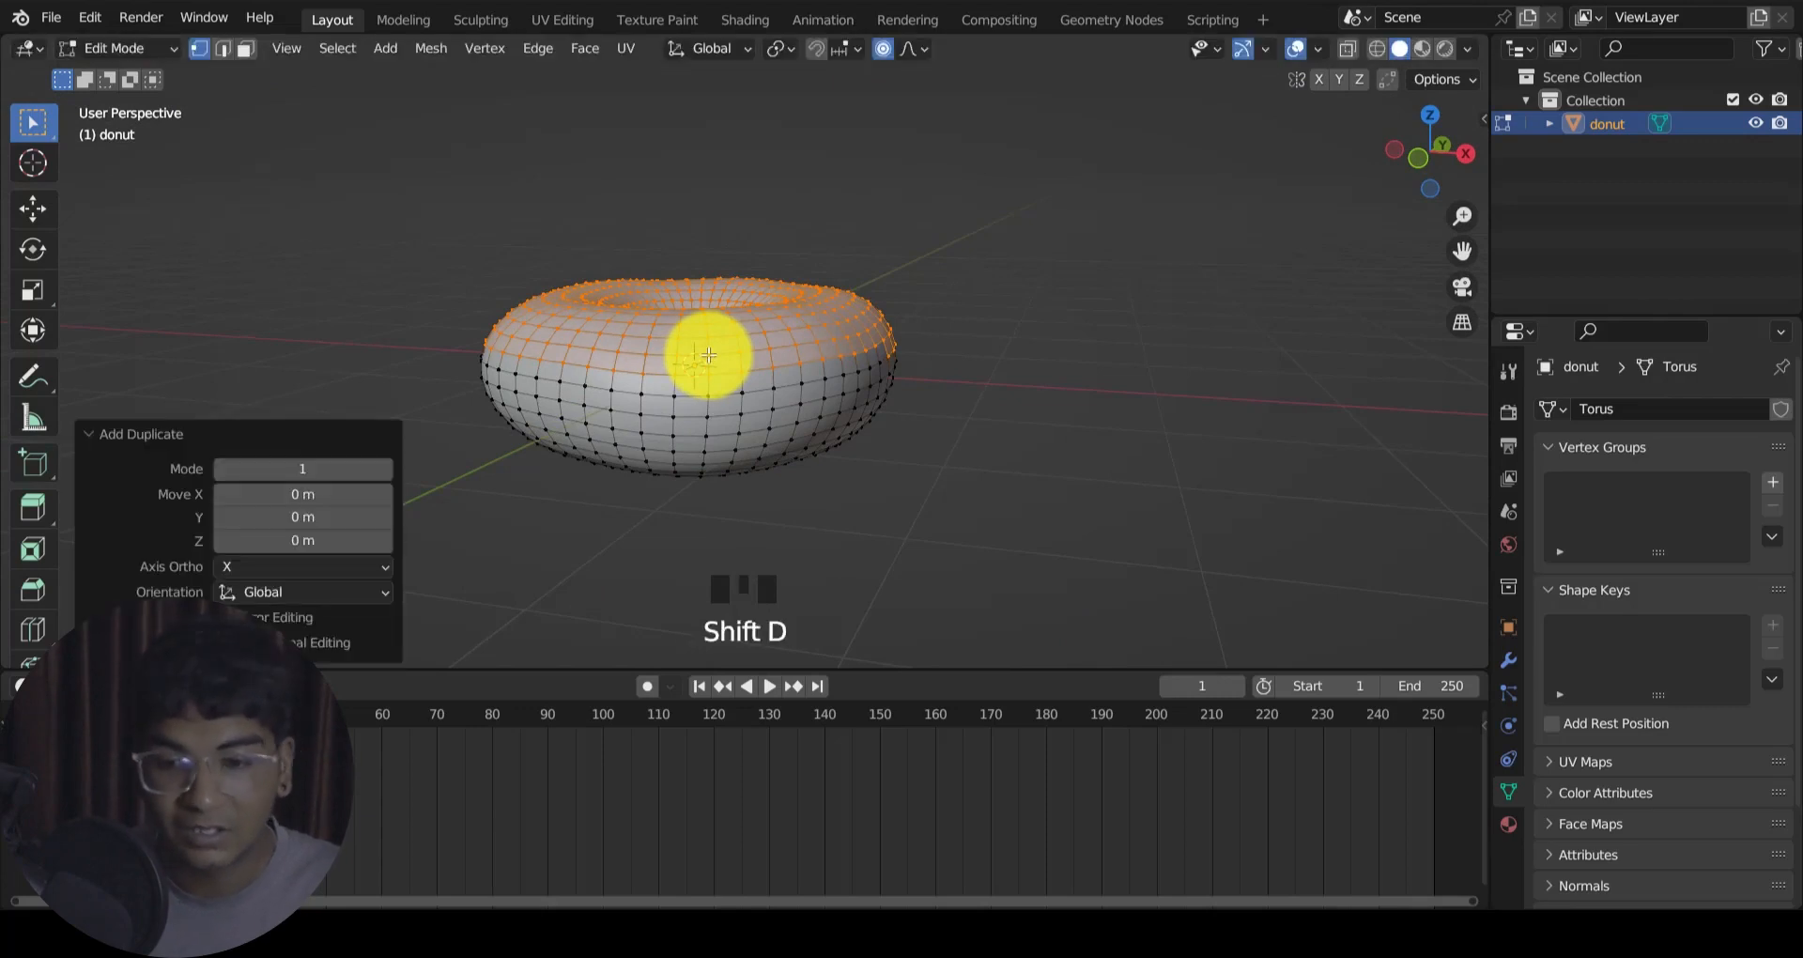
key(p)
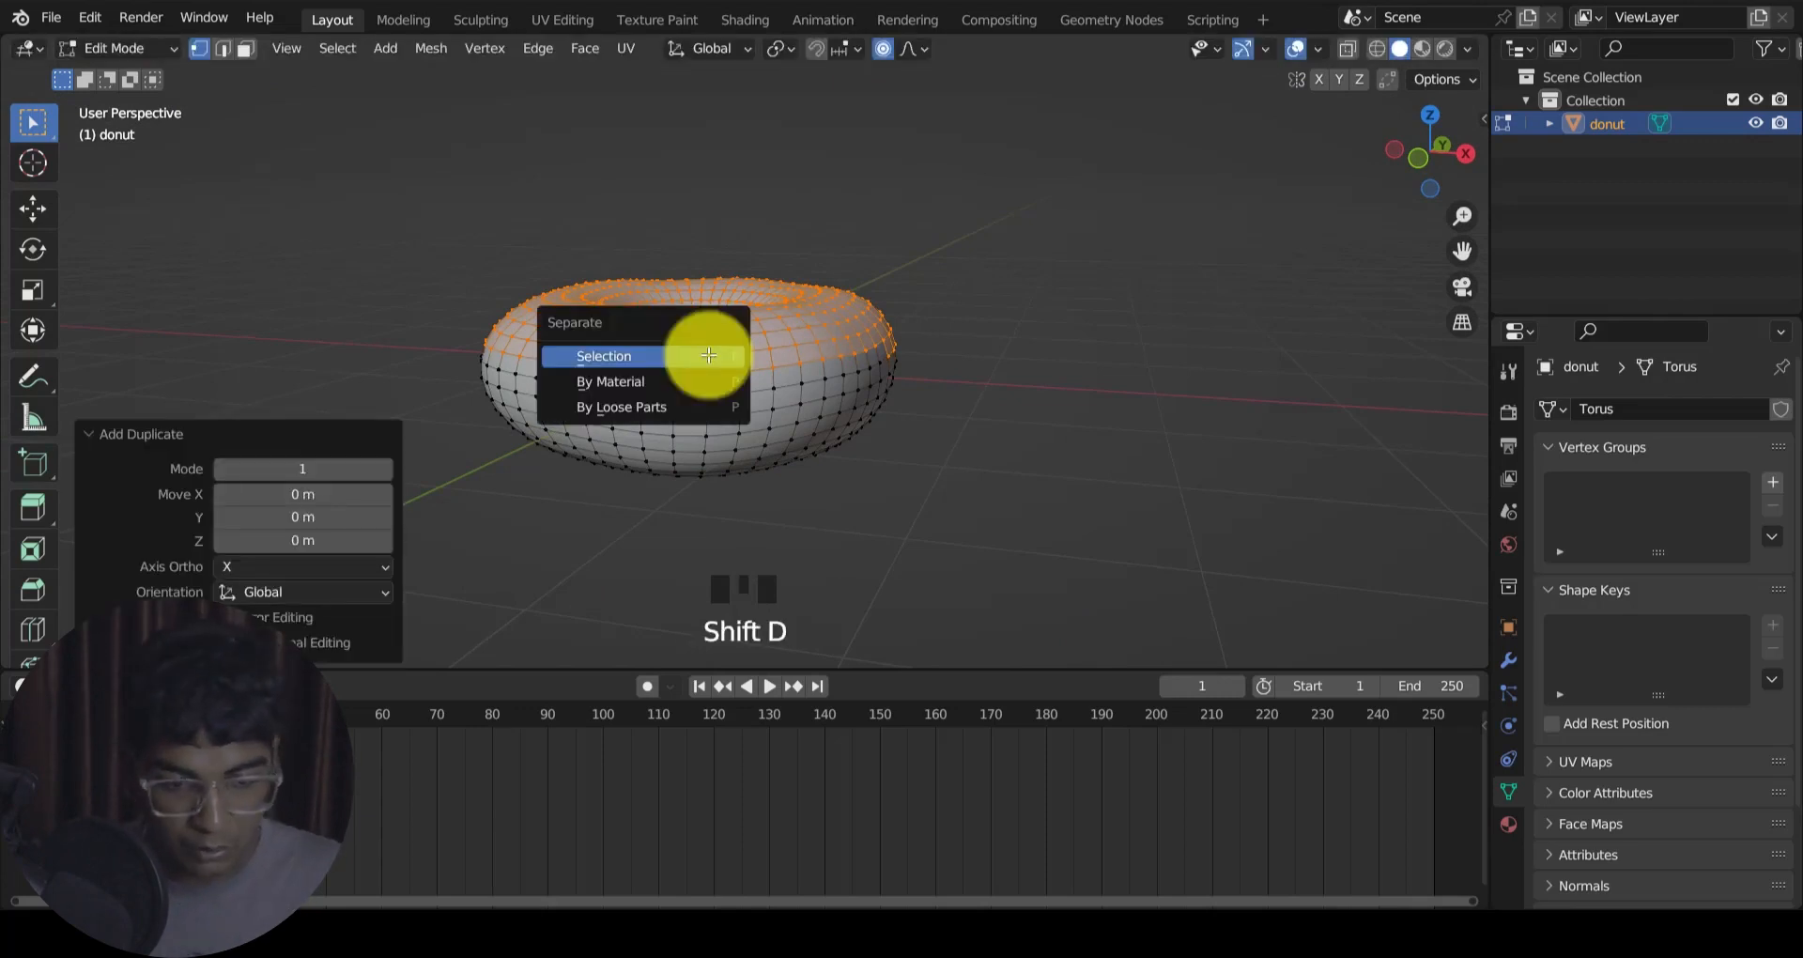
click(709, 356)
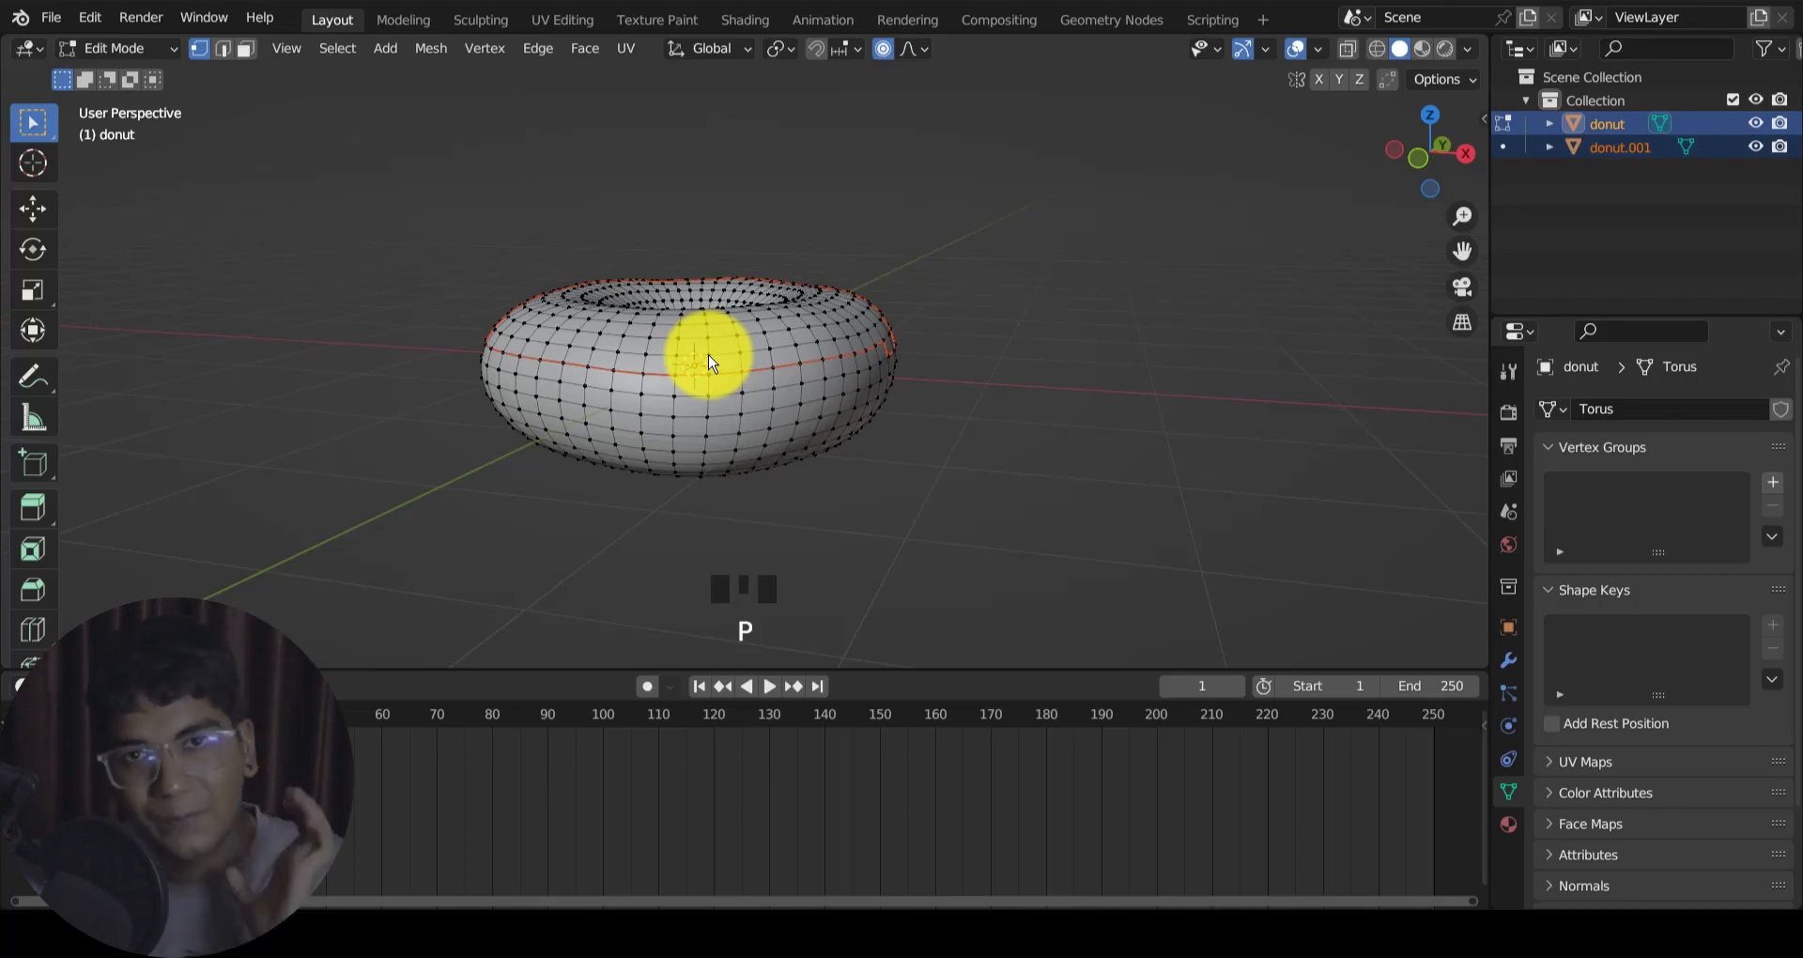
Step: Switch to Object Mode, select the separated top piece and try moving it away from the donut
click(105, 48)
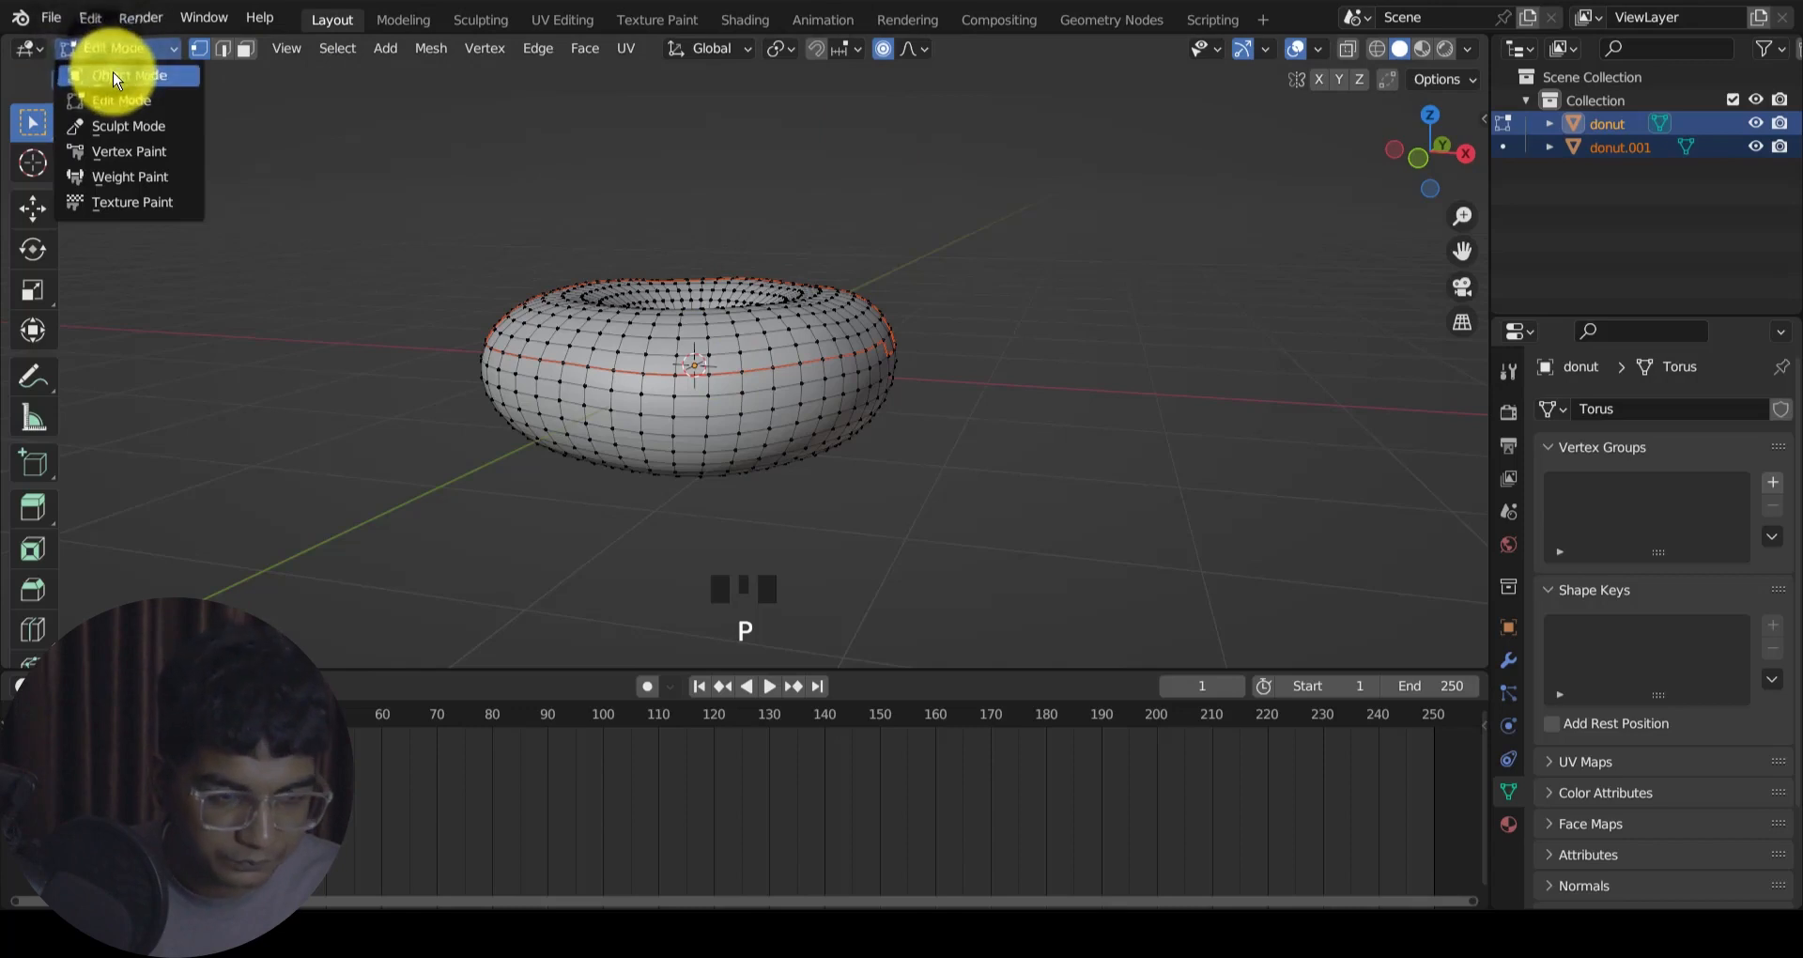
click(113, 75)
click(848, 337)
click(848, 337)
key(g)
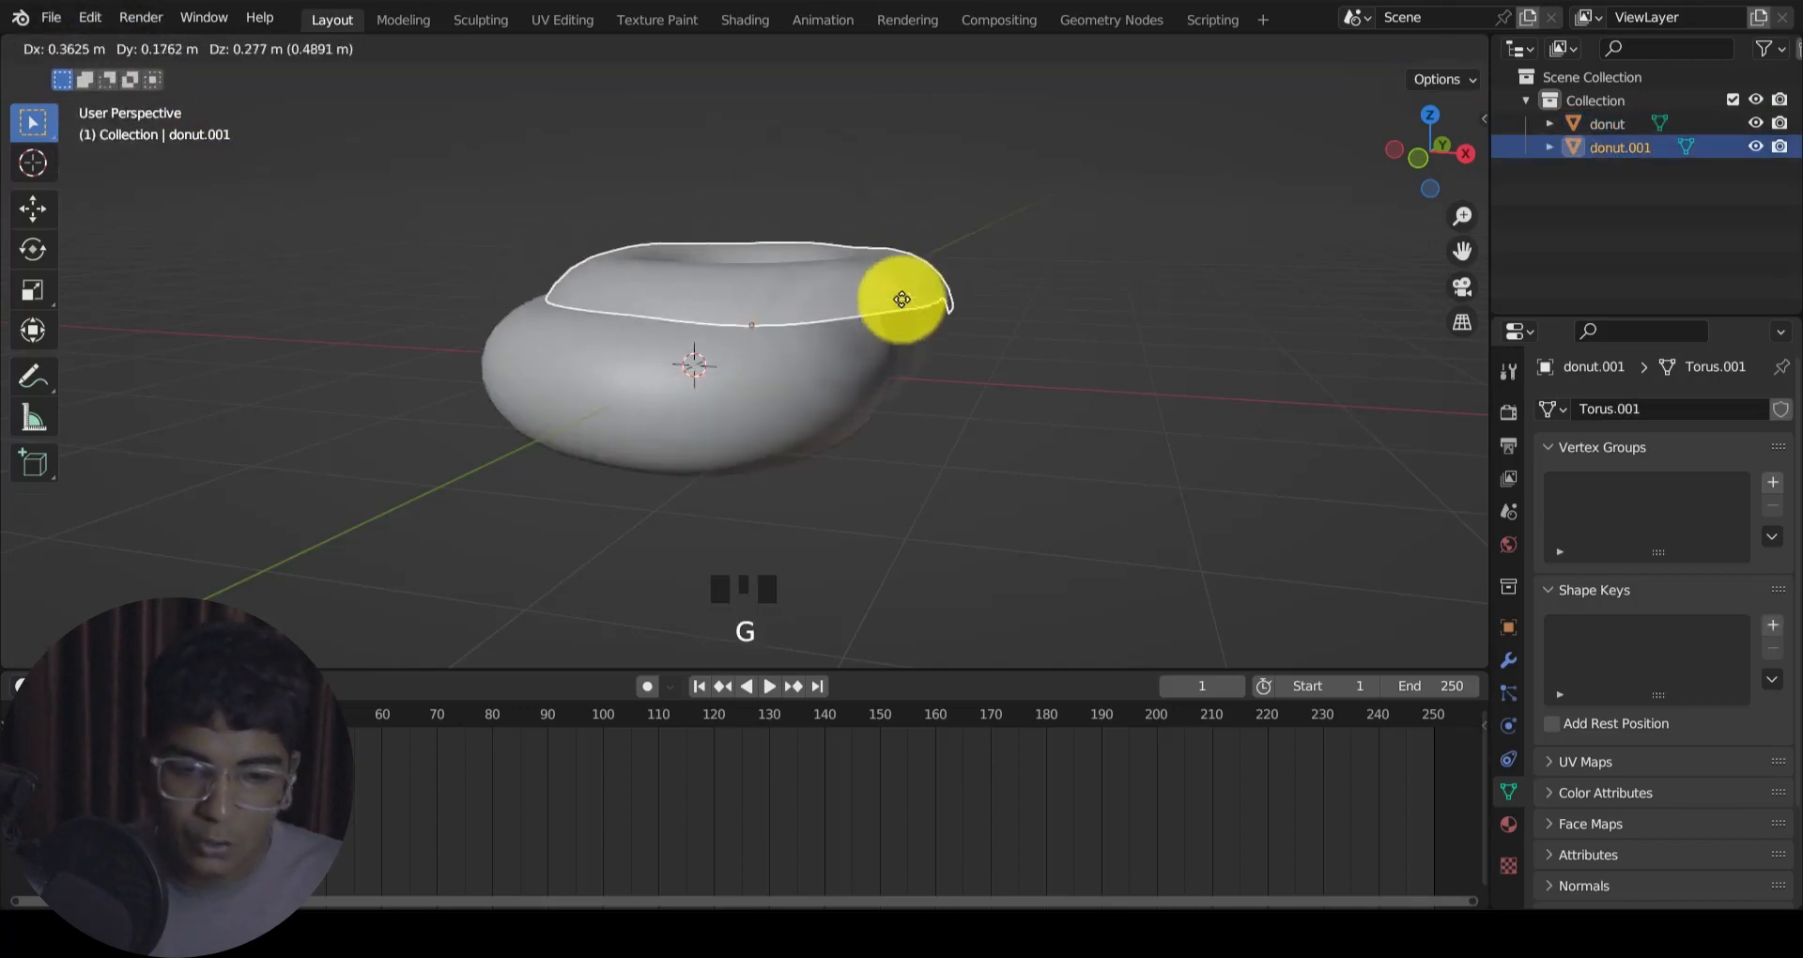
right_click(839, 235)
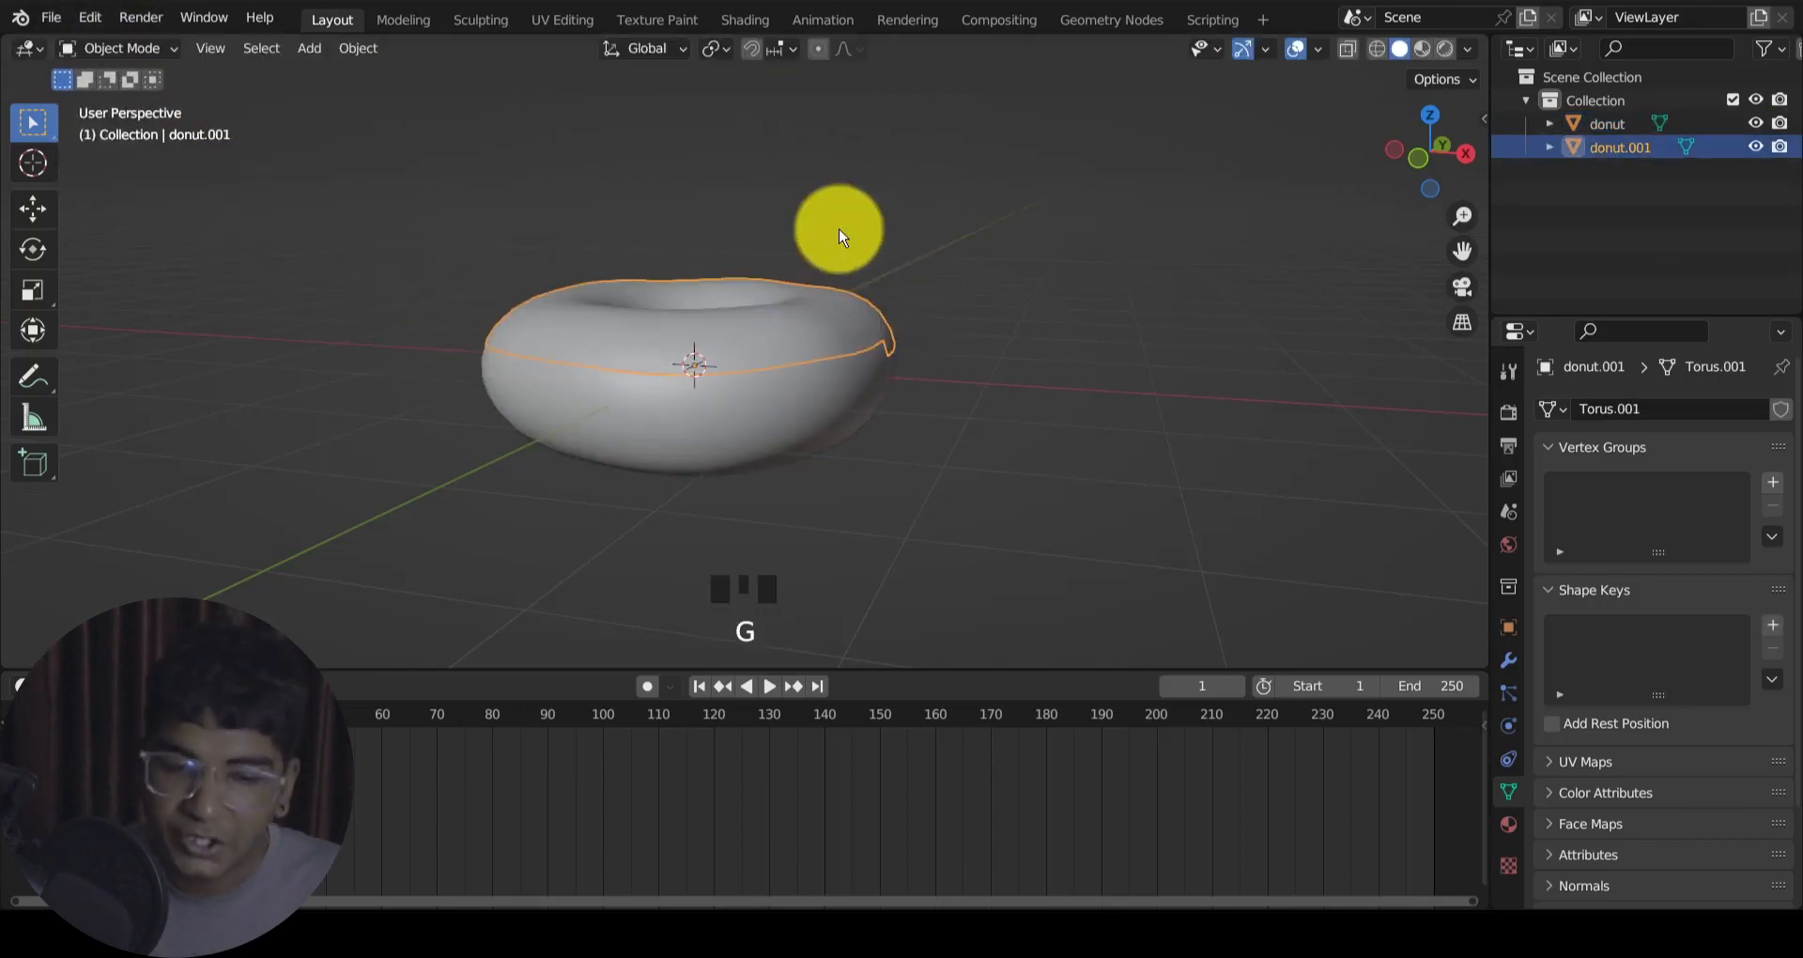
Step: Rename the separated top object as cream
double_click(1632, 146)
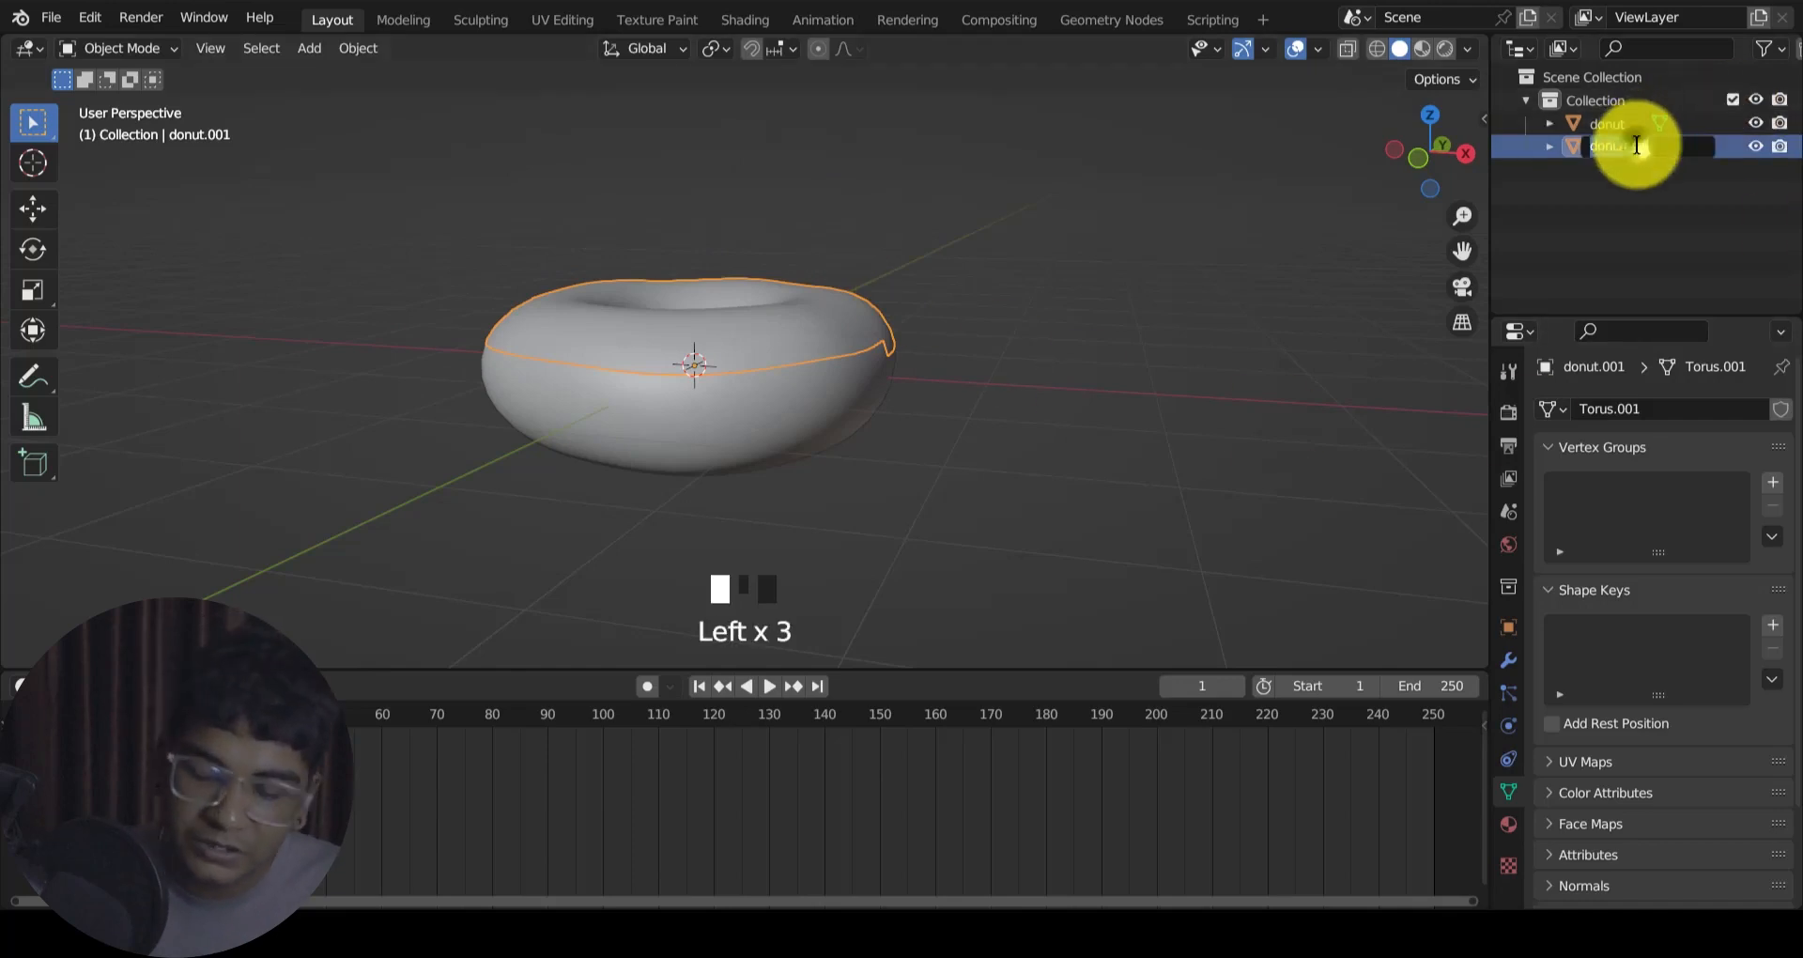
text(cream)
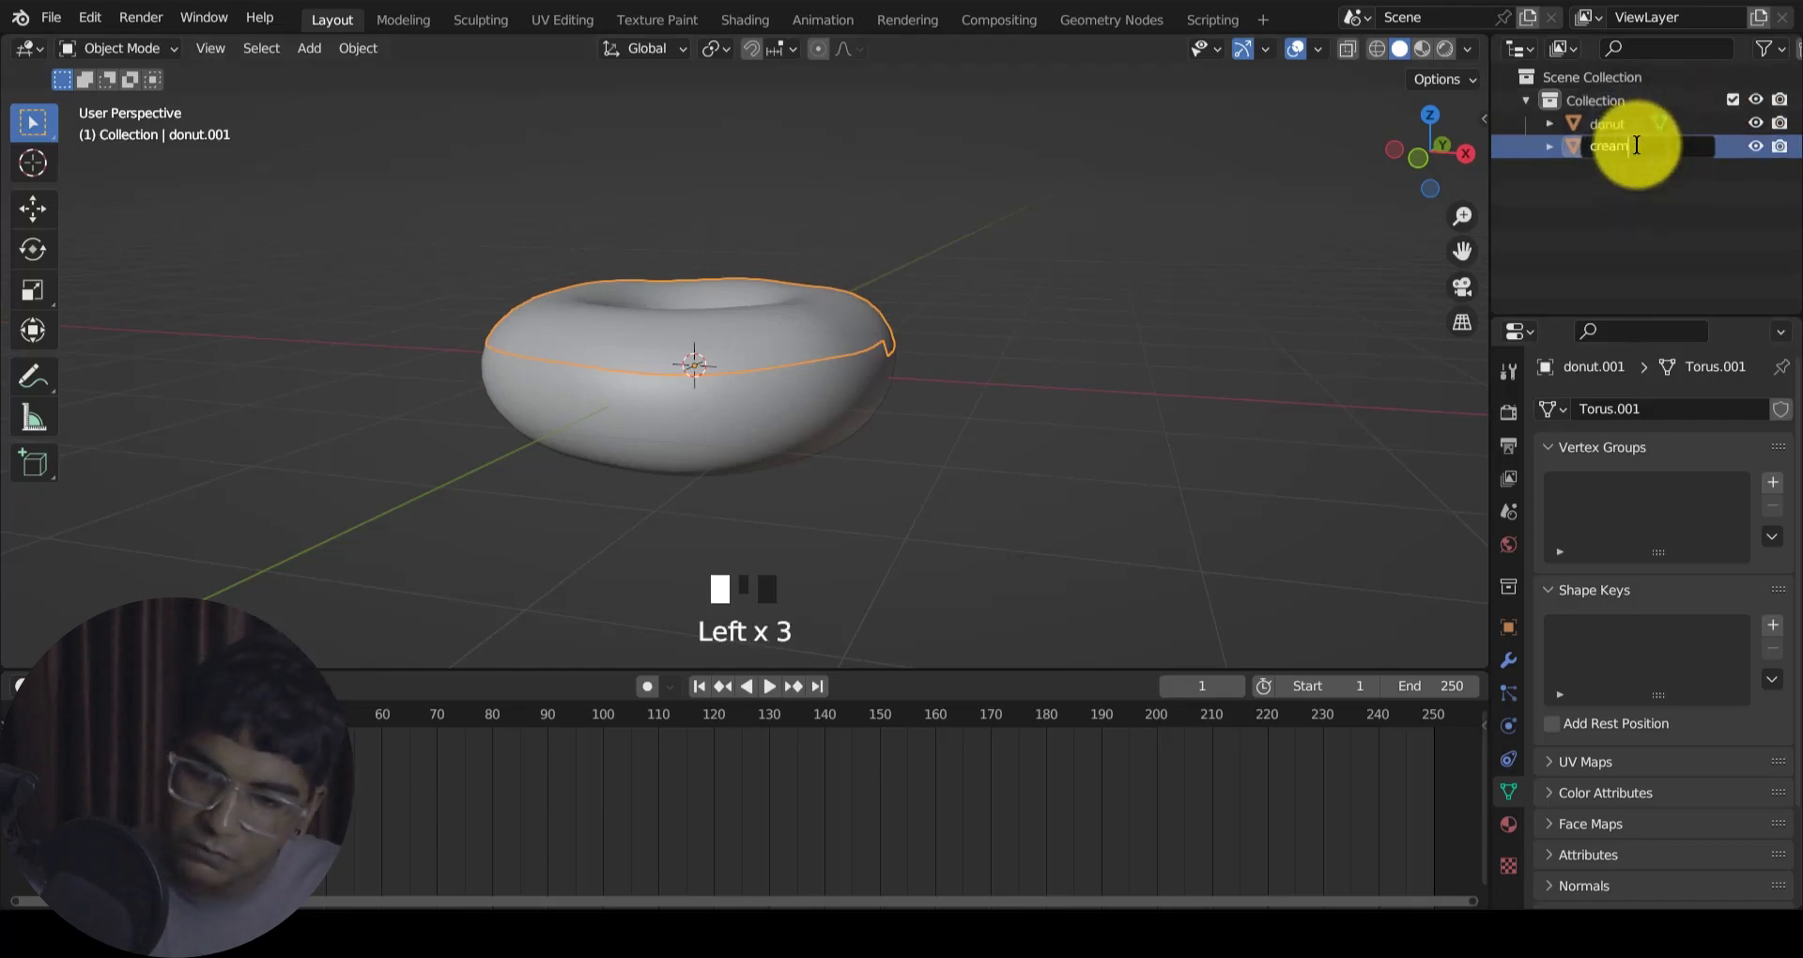
key(Return)
Step: Enter Edit Mode on the cream, select all its geometry and extrude it in place with zero offset
middle_drag(910, 322, 853, 391)
key(Tab)
key(a)
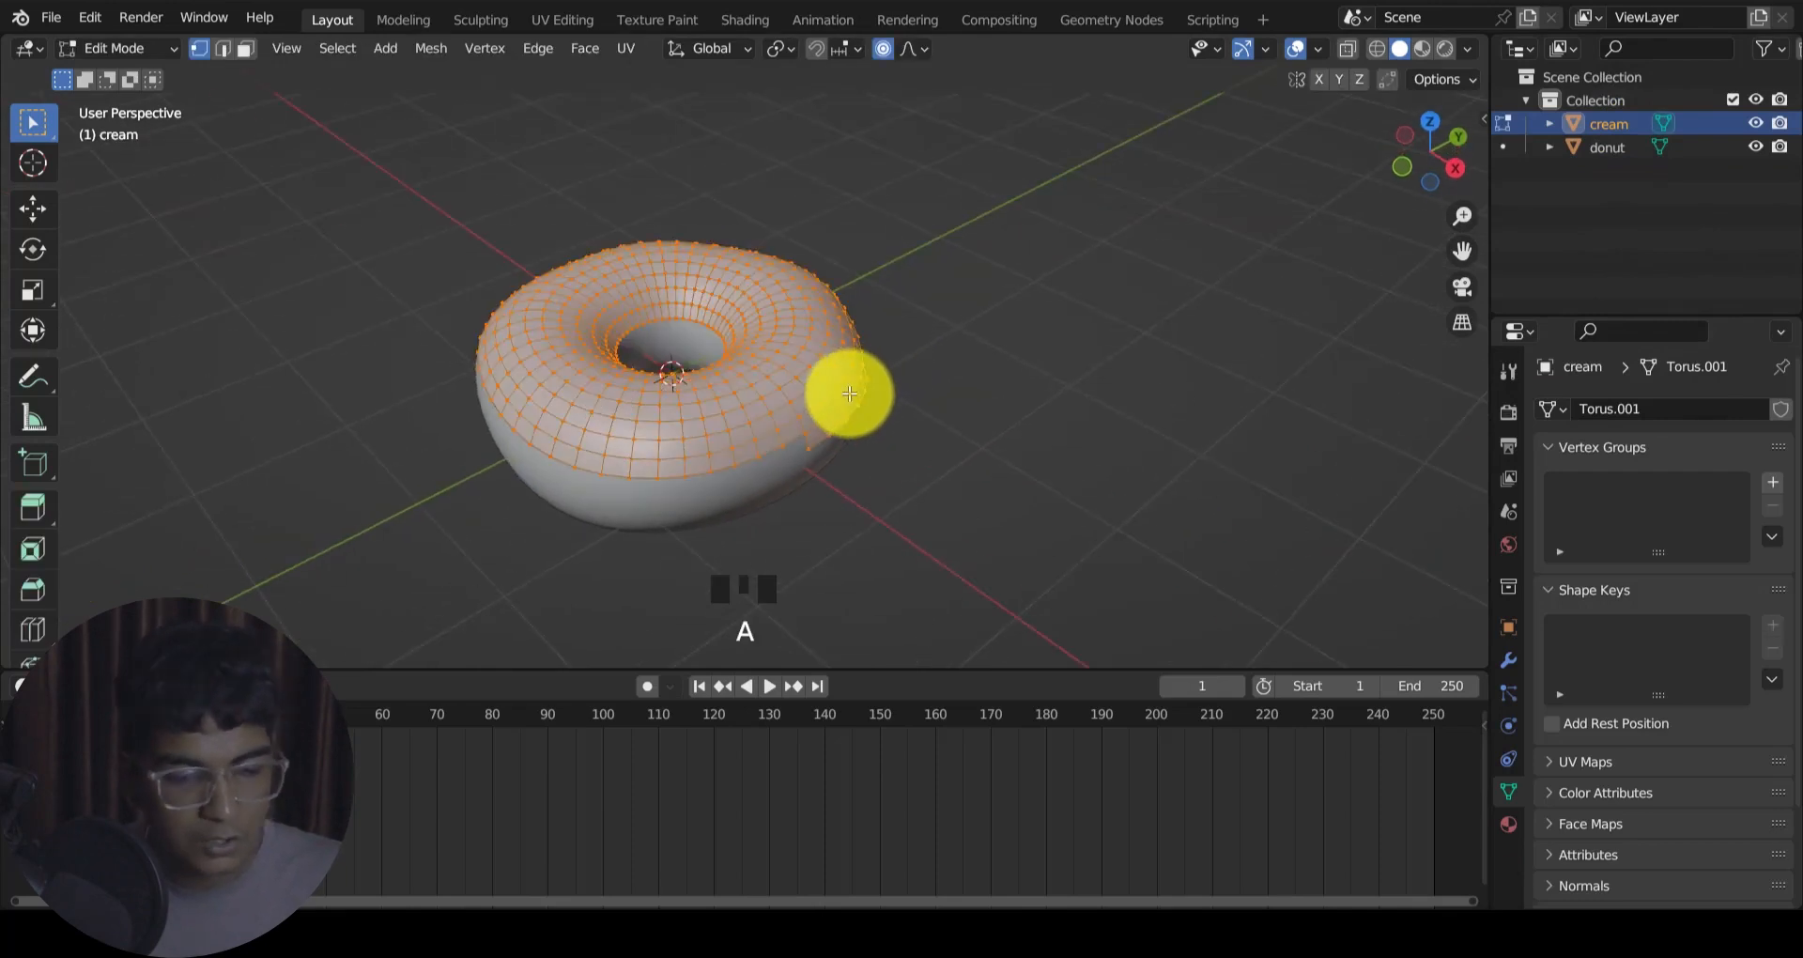
key(e)
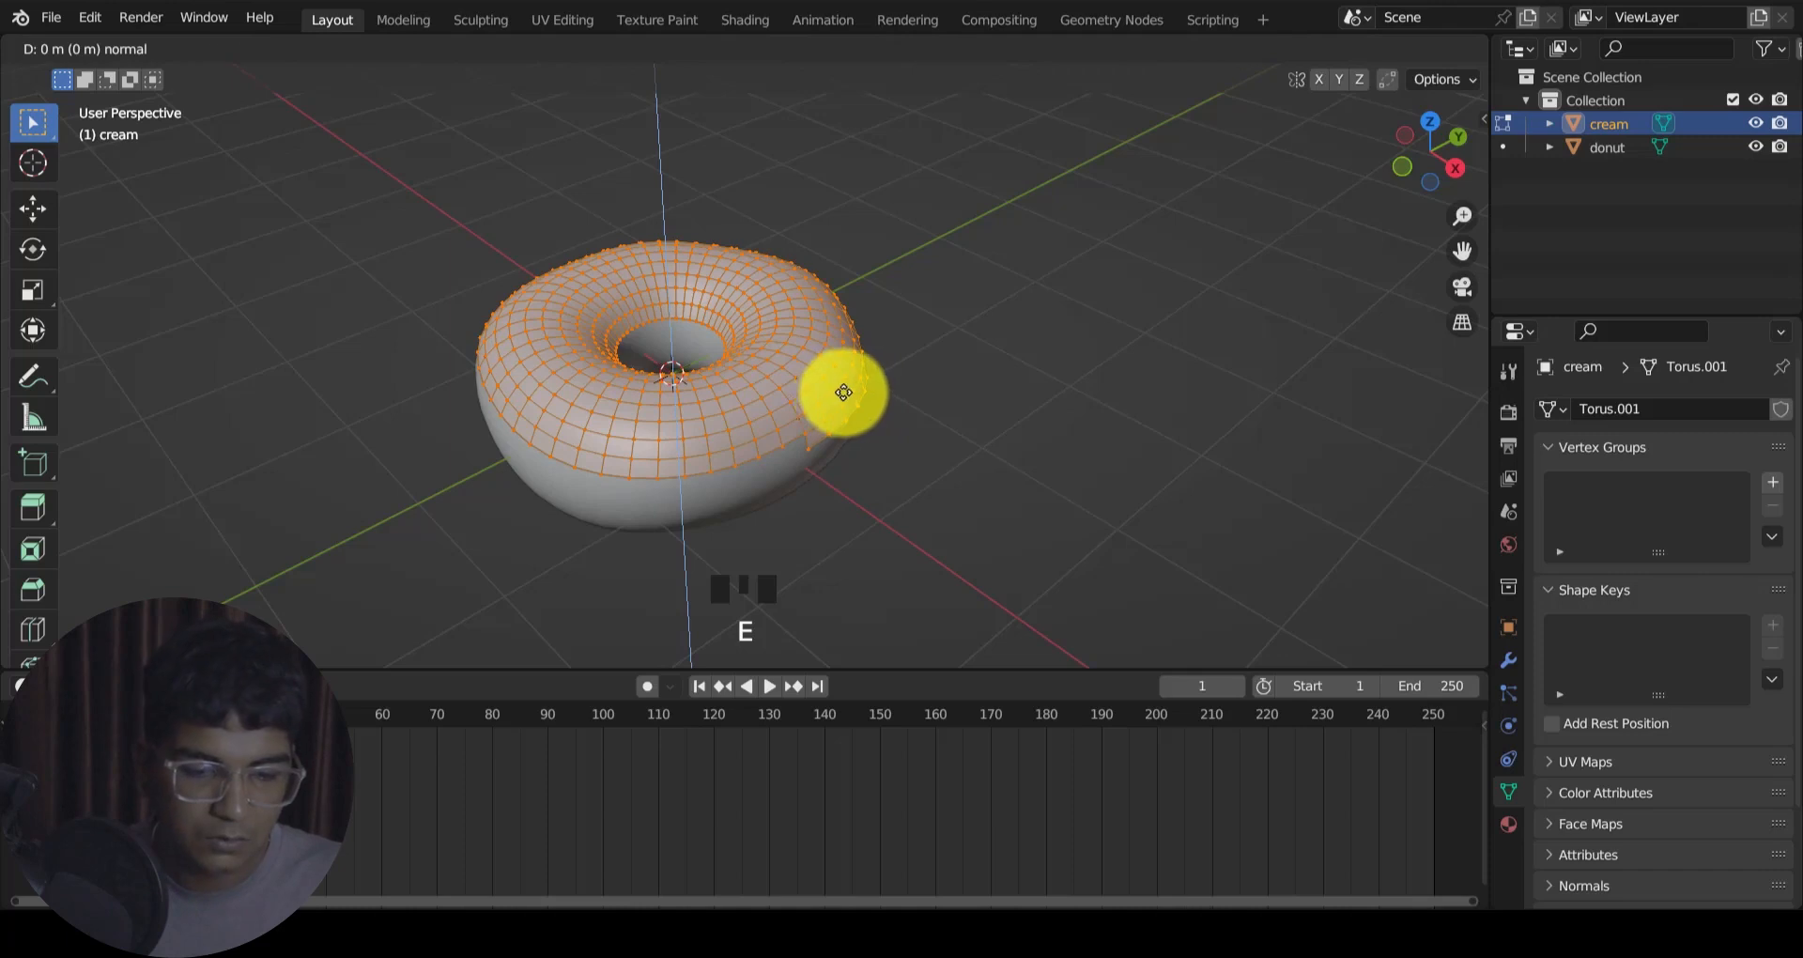
right_click(842, 390)
middle_drag(858, 402, 942, 329)
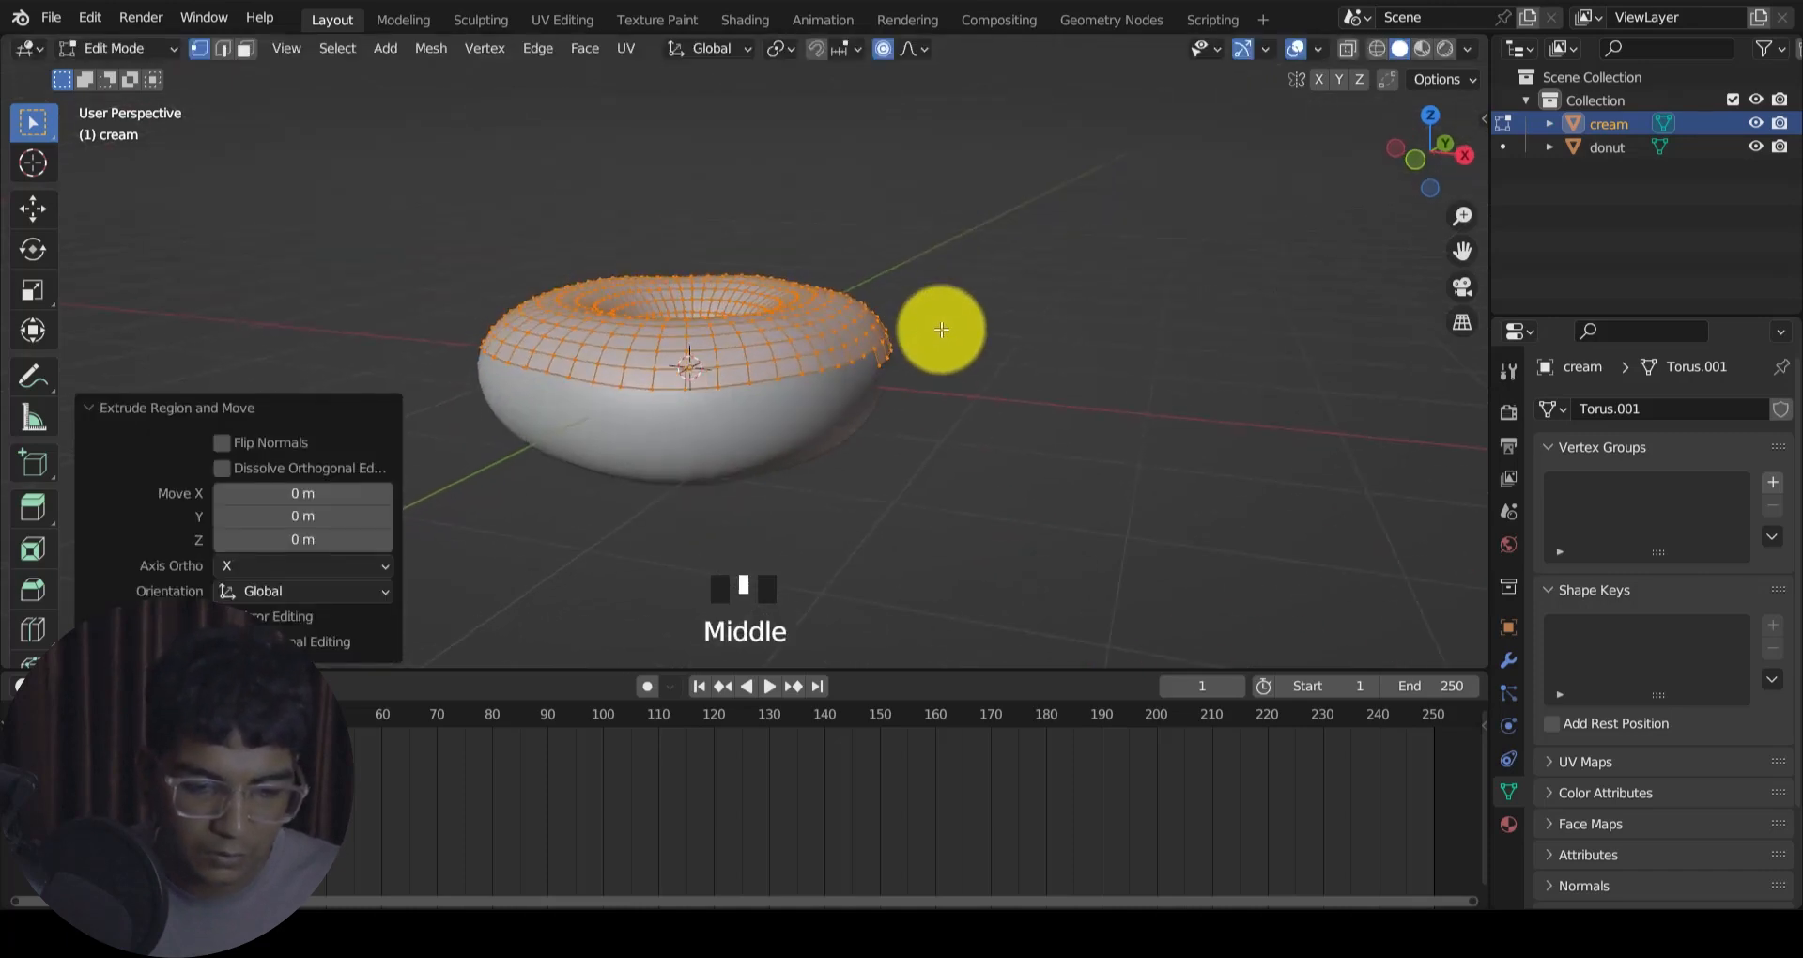
Step: Shrink/Fatten the cream outward by about 0.13 m, return to Object Mode and deselect it
key(alt+s)
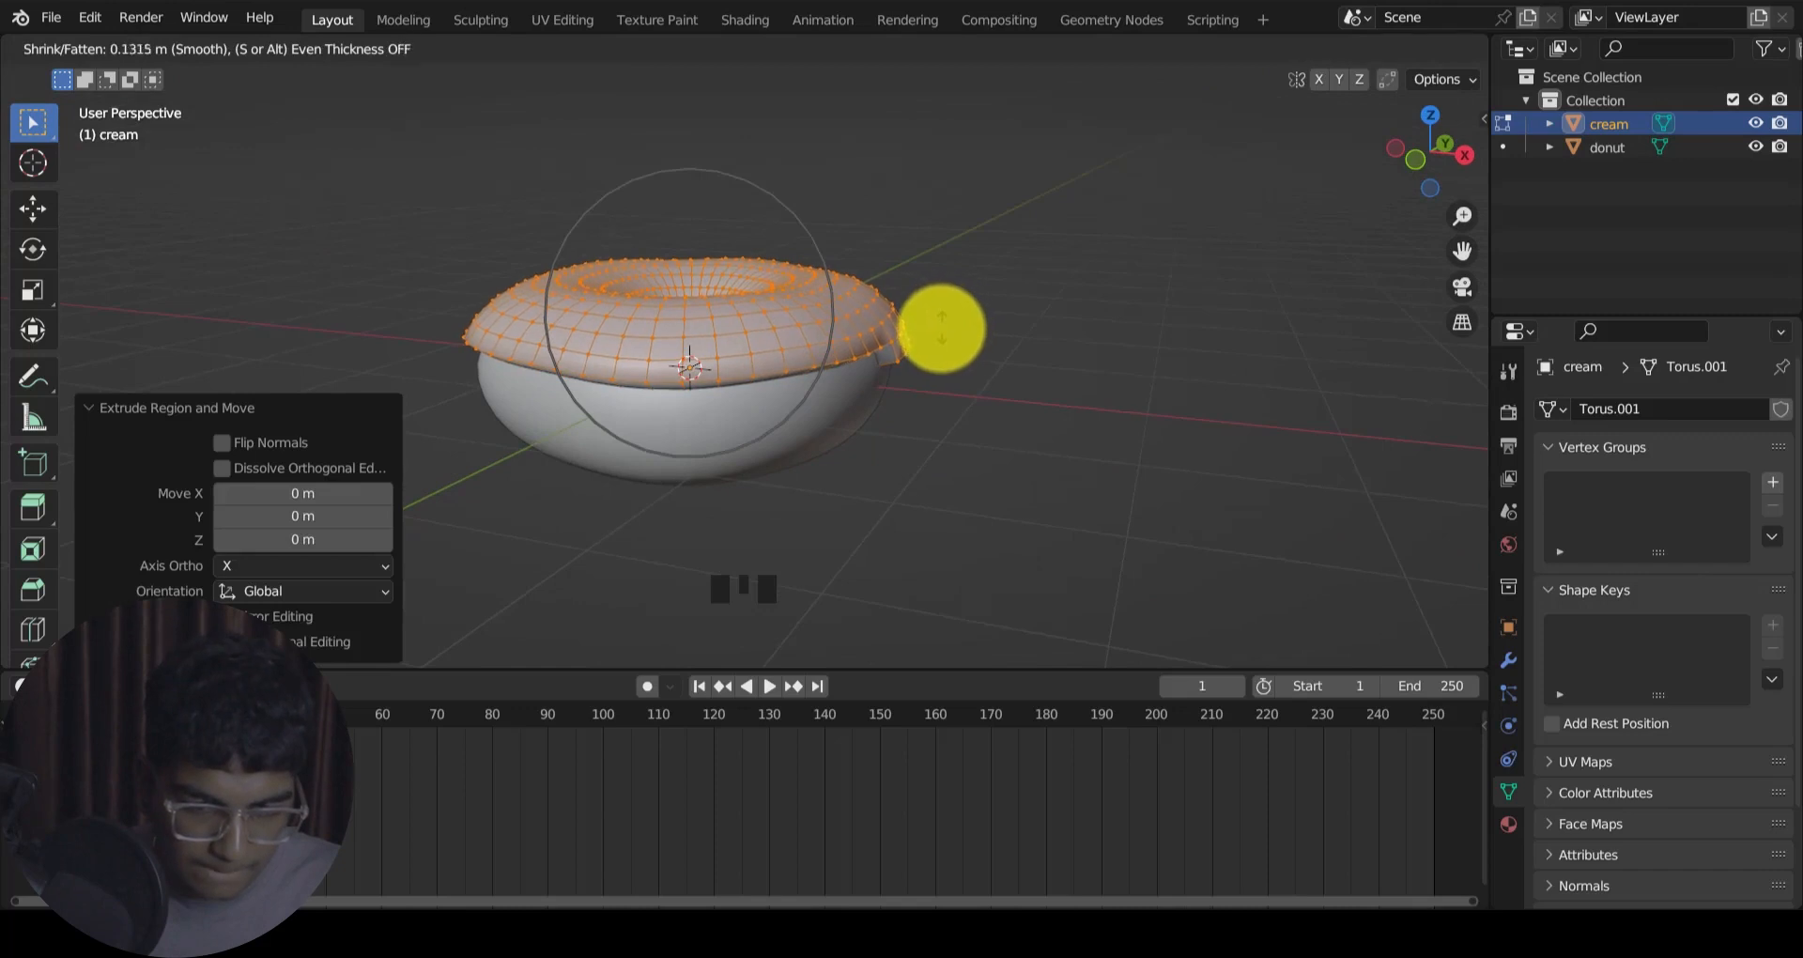
click(939, 340)
key(Tab)
middle_drag(939, 340, 952, 336)
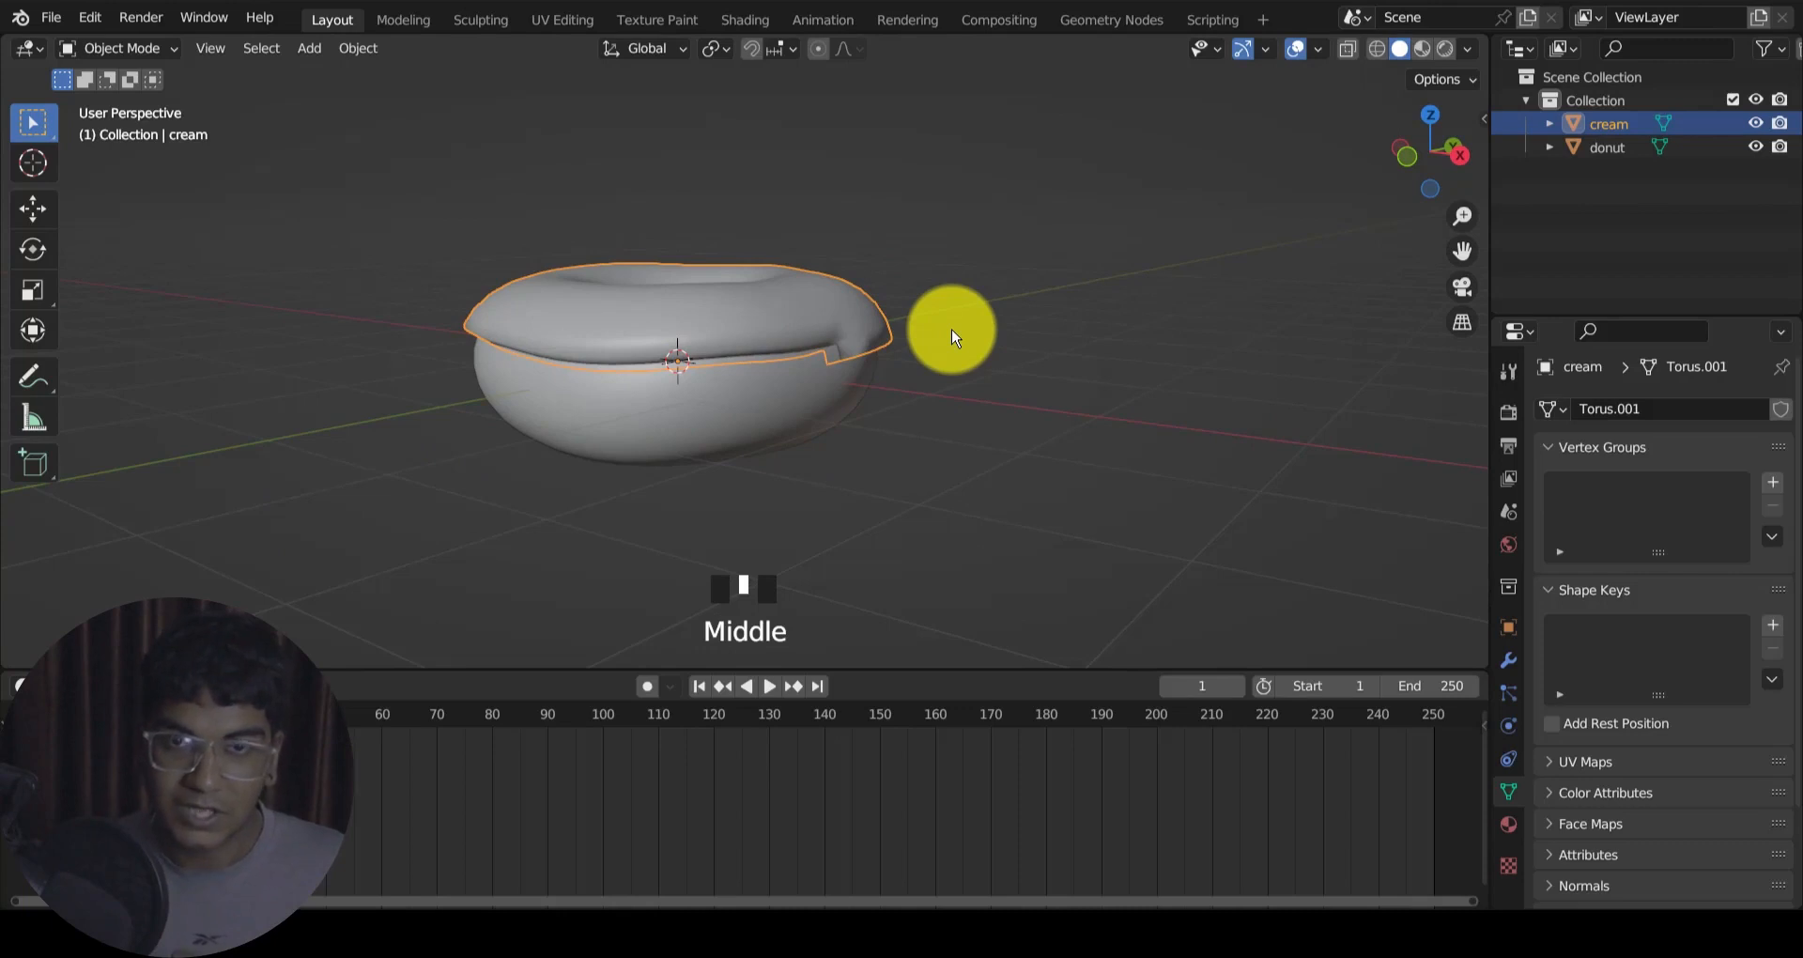
middle_drag(952, 335, 763, 180)
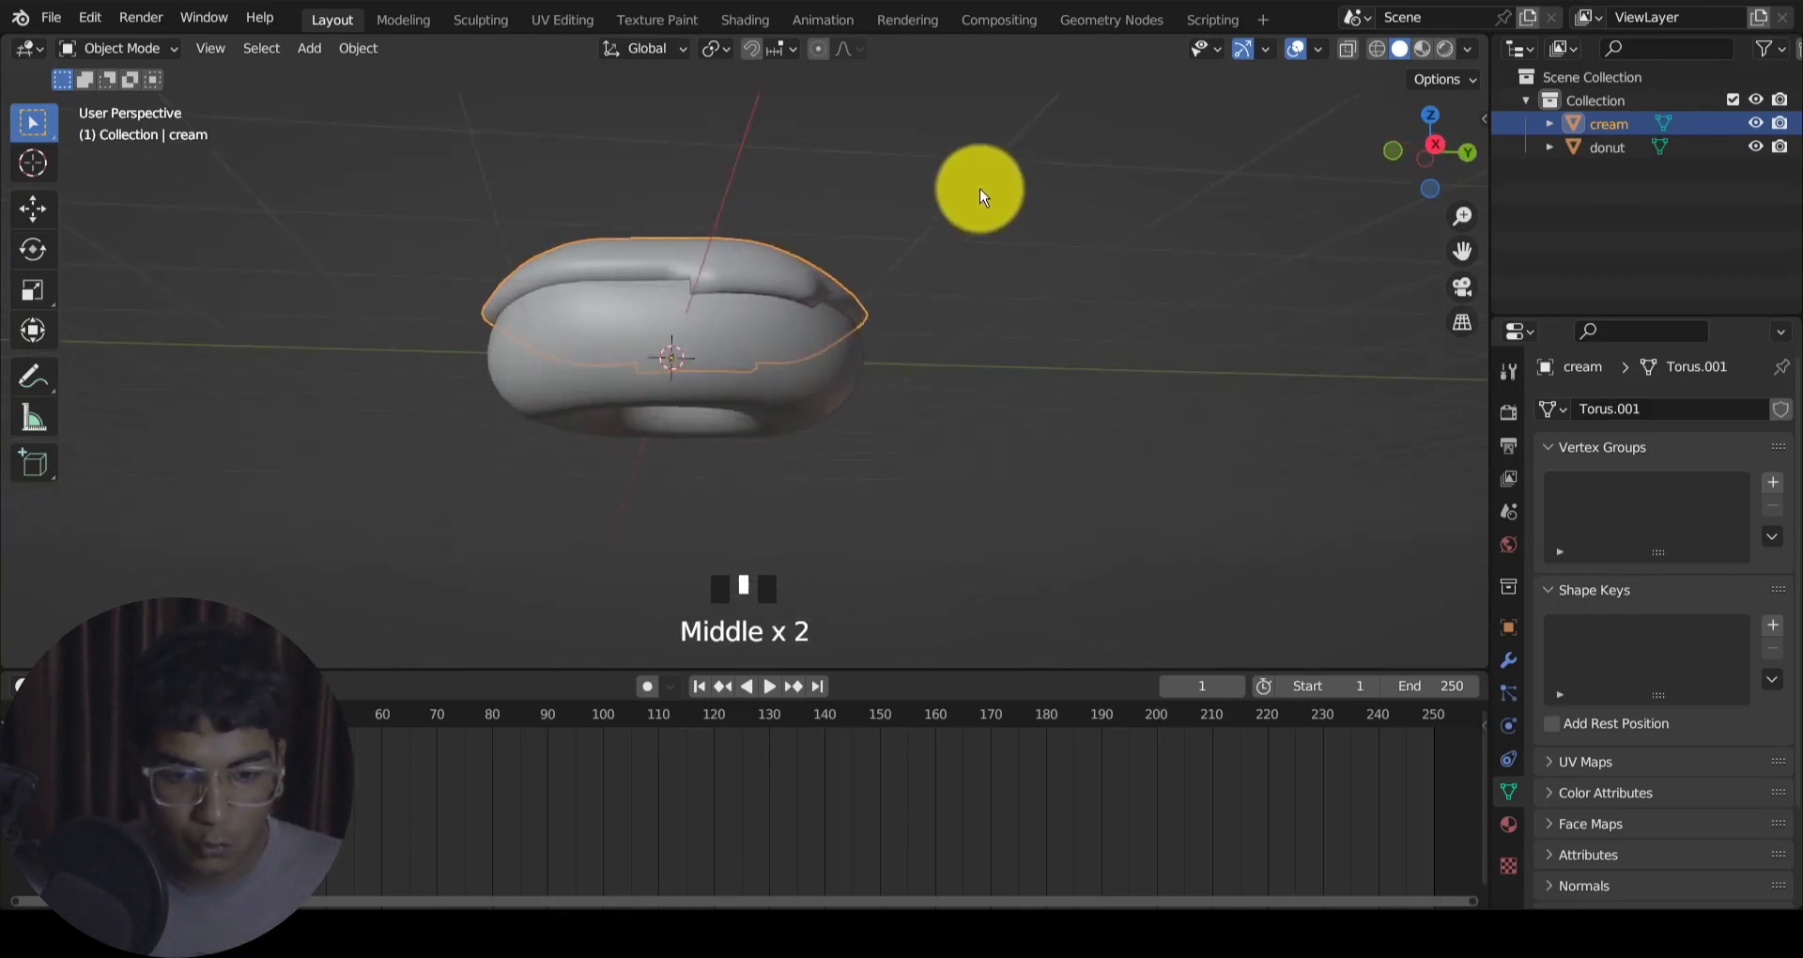
click(978, 193)
Step: Switch to the Sculpting workspace with the cream active and choose the Smooth brush
middle_drag(977, 194, 814, 313)
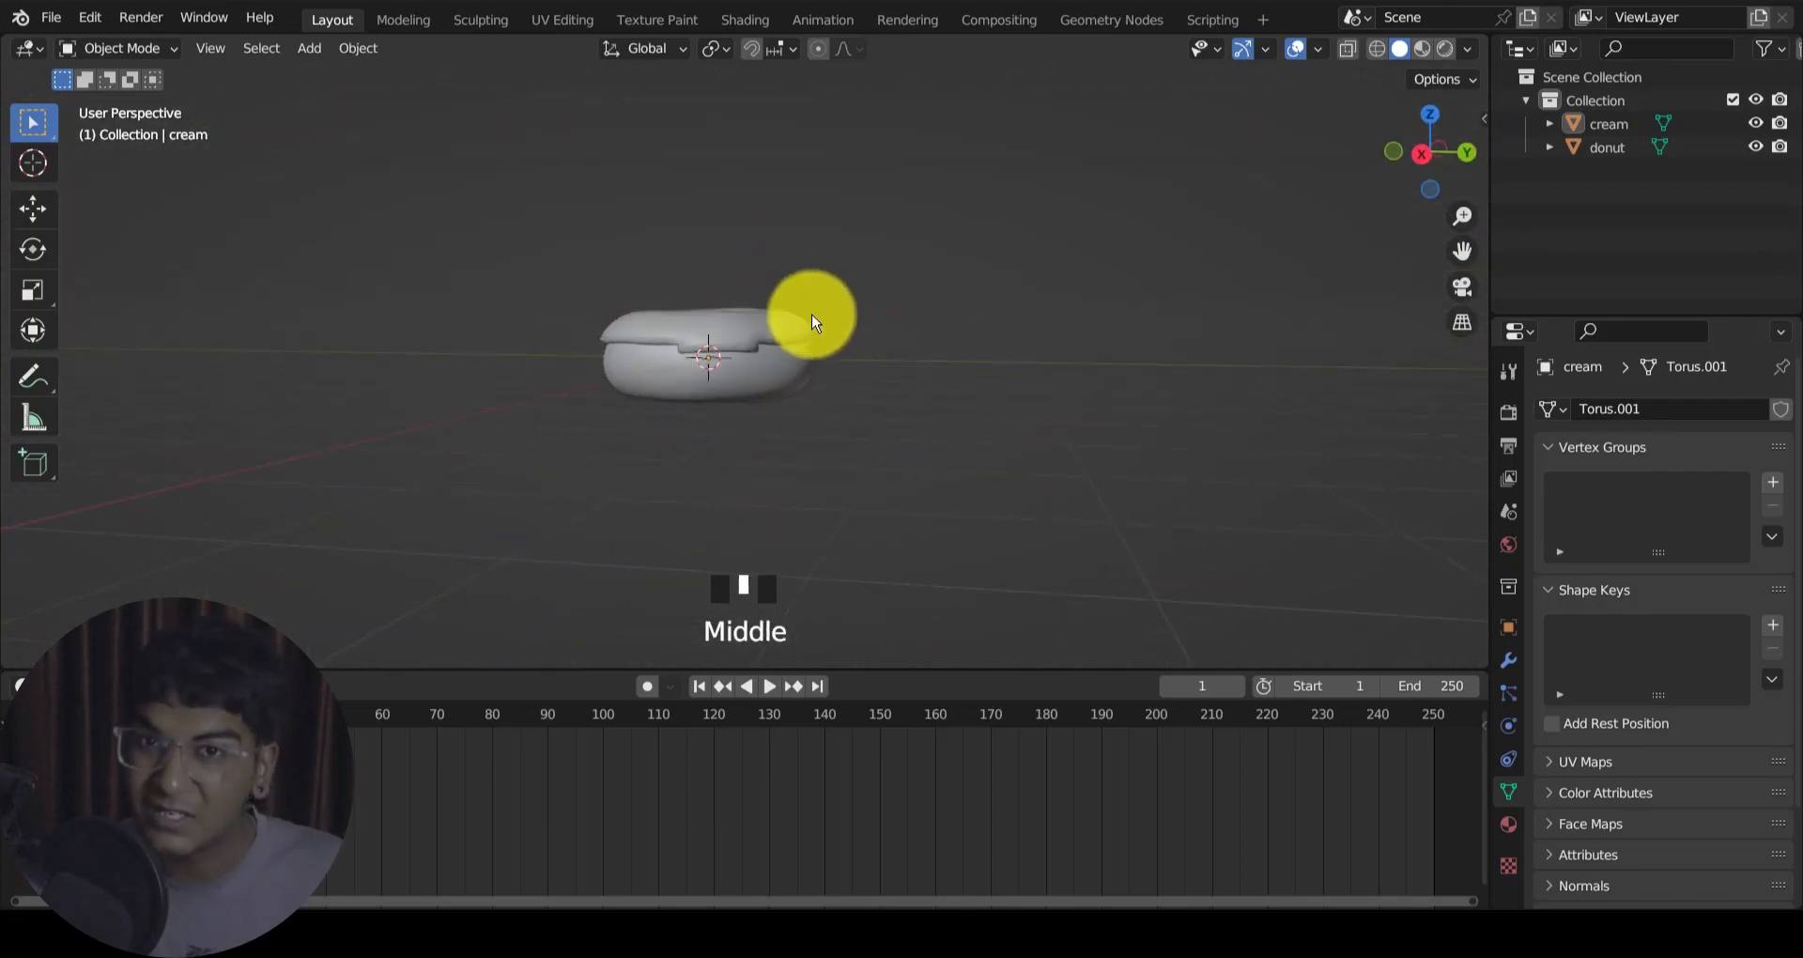
scroll(657, 322, up, 6)
shift+middle_drag(656, 322, 674, 415)
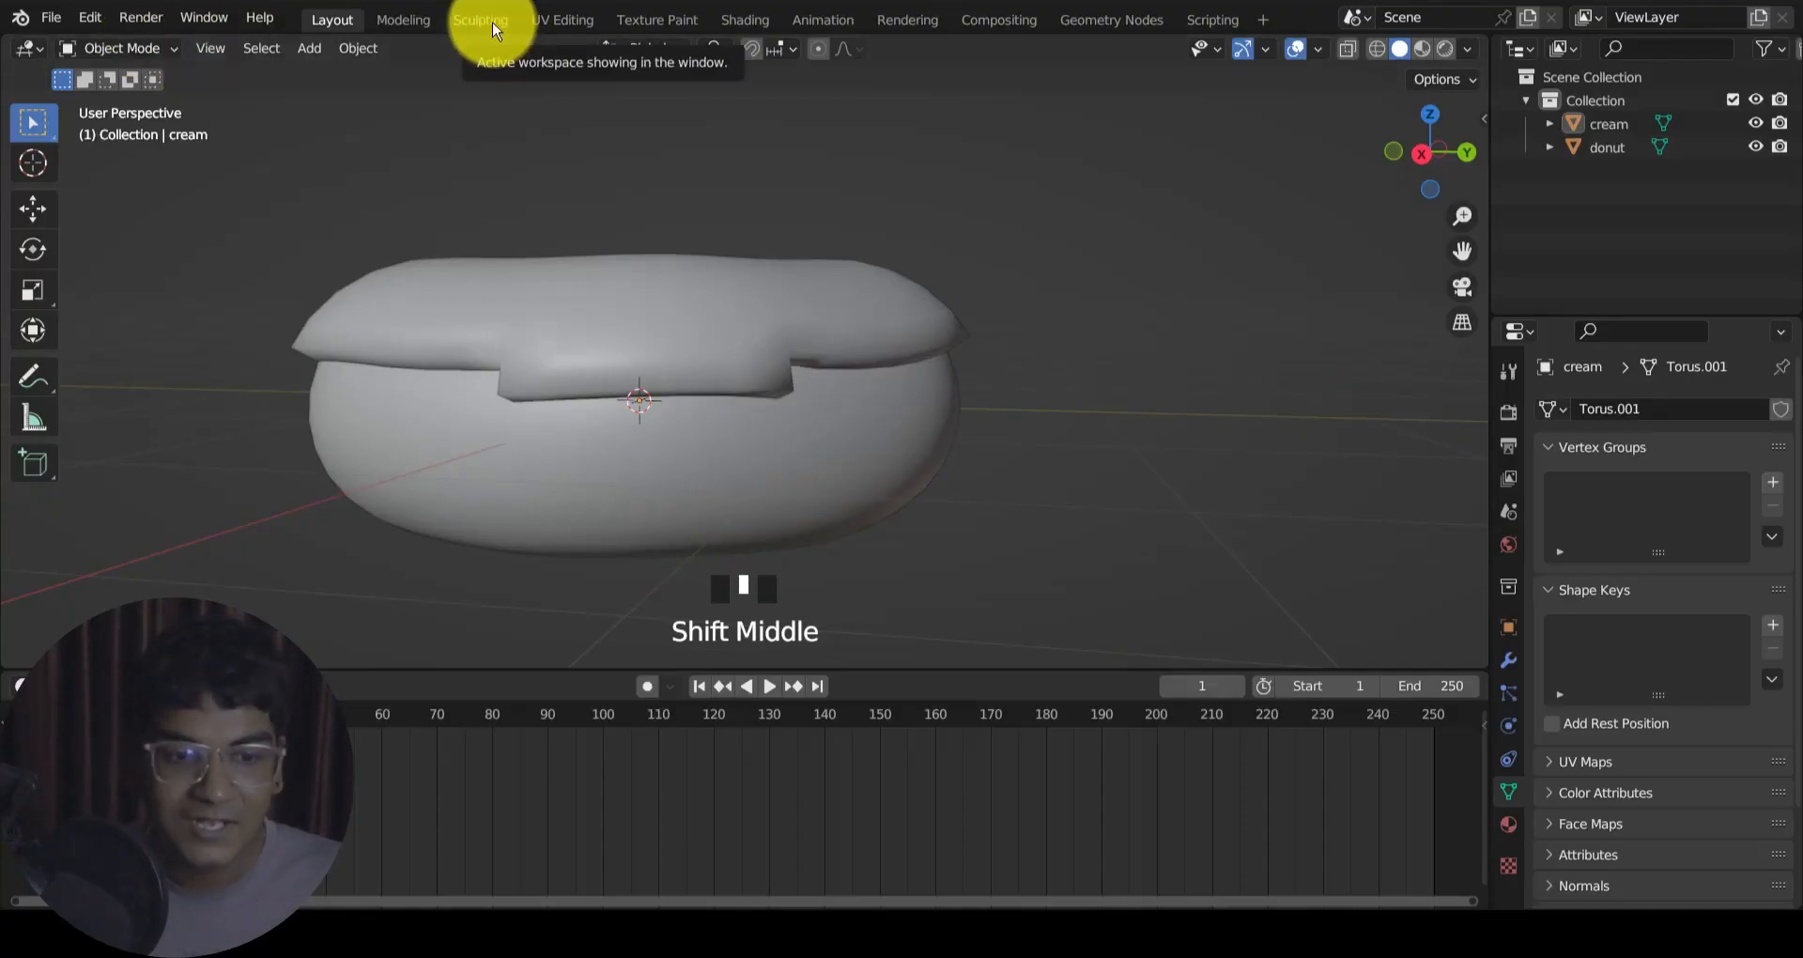
click(493, 28)
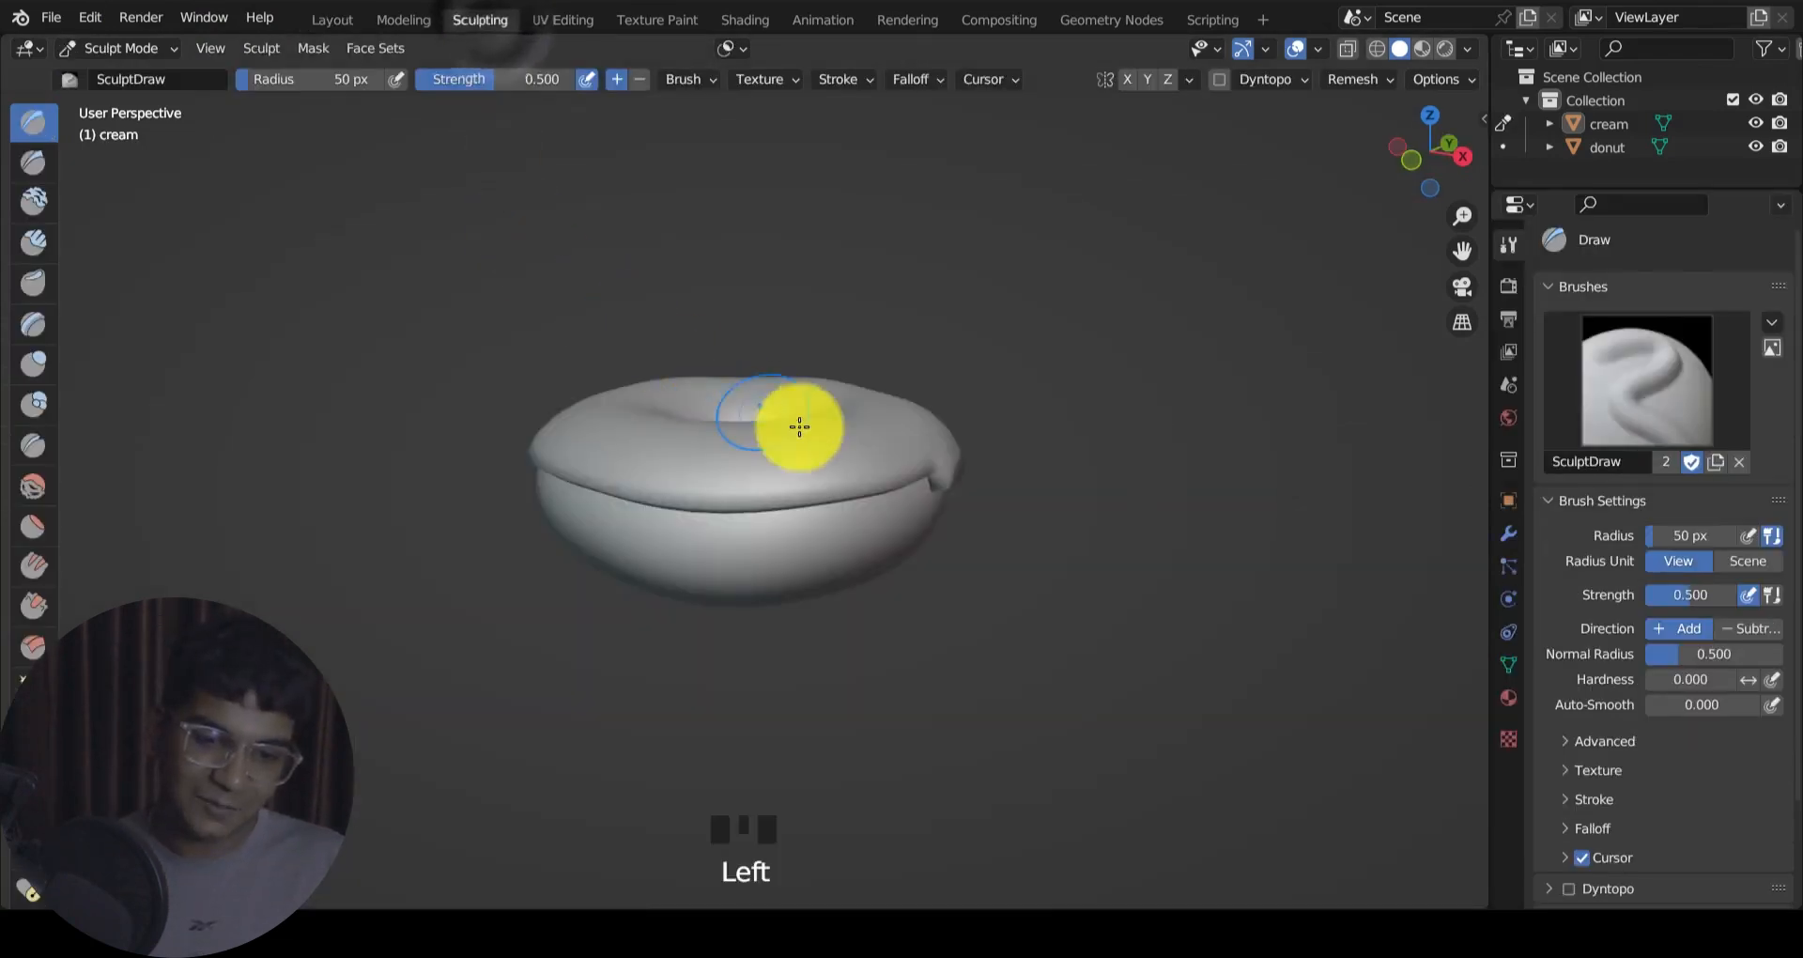
mouse_move(1006, 354)
middle_down()
mouse_move(670, 257)
mouse_move(471, 403)
mouse_move(692, 551)
mouse_move(765, 454)
mouse_move(742, 531)
mouse_move(797, 470)
middle_up()
scroll(743, 531, up, 4)
scroll(798, 470, down, 4)
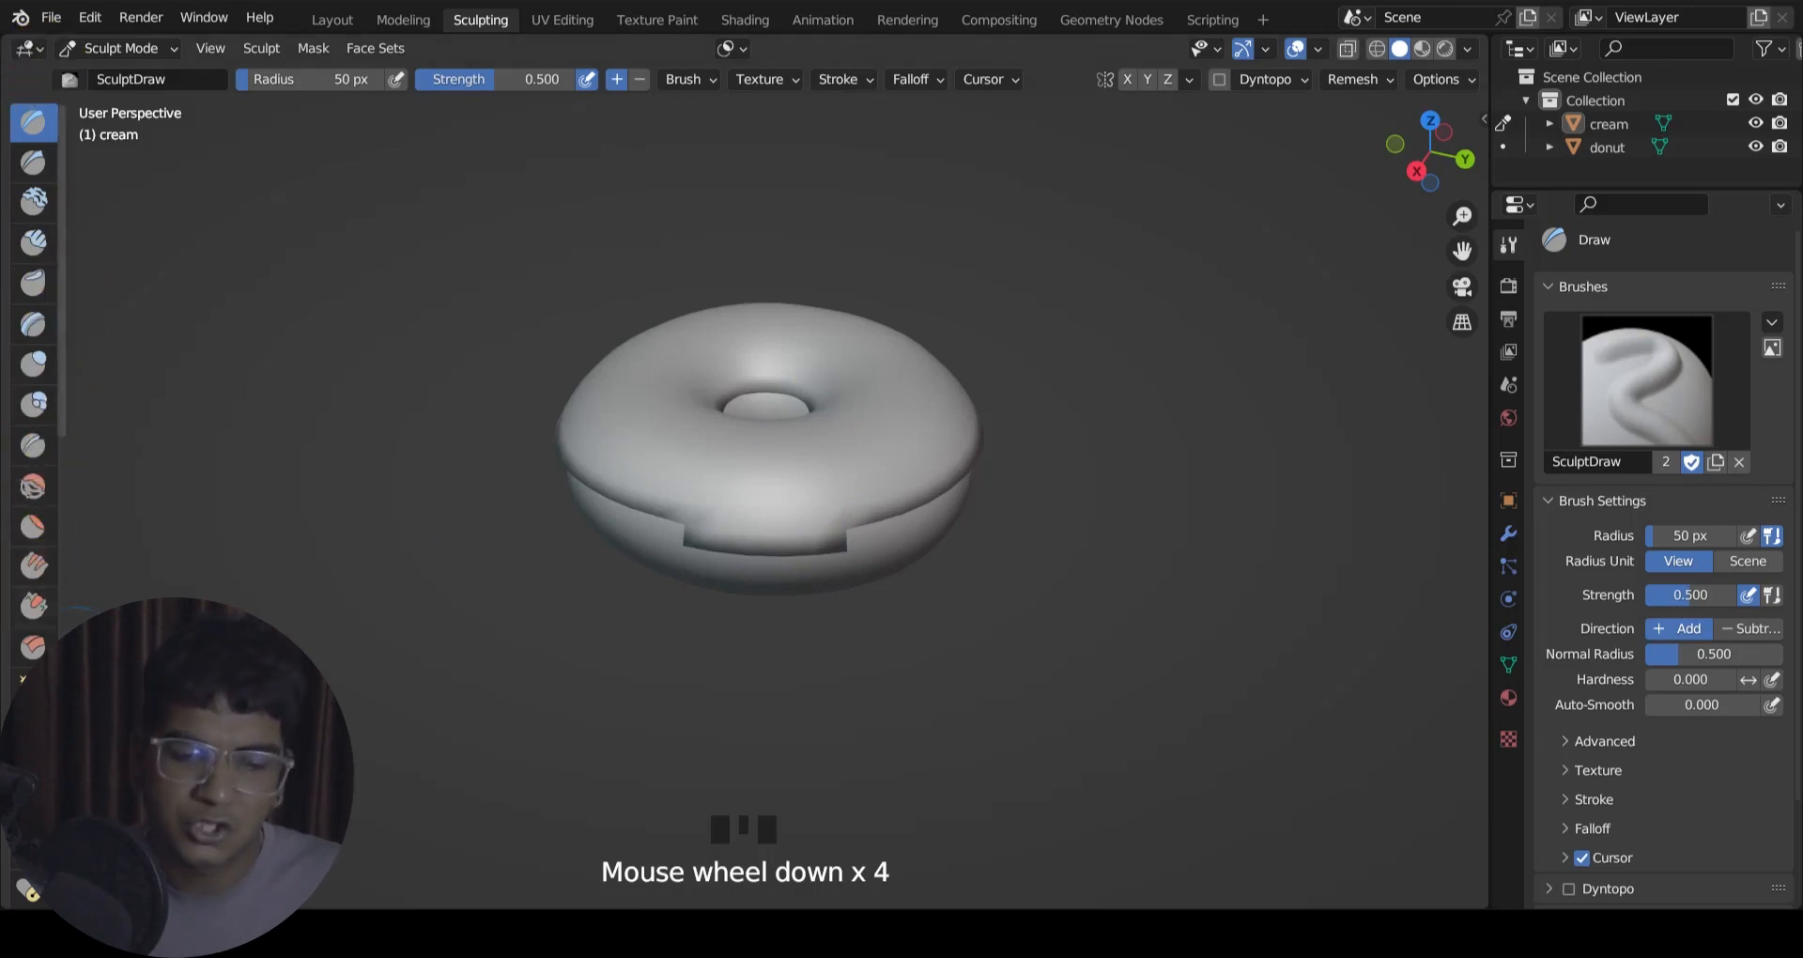
middle_drag(679, 638, 759, 572)
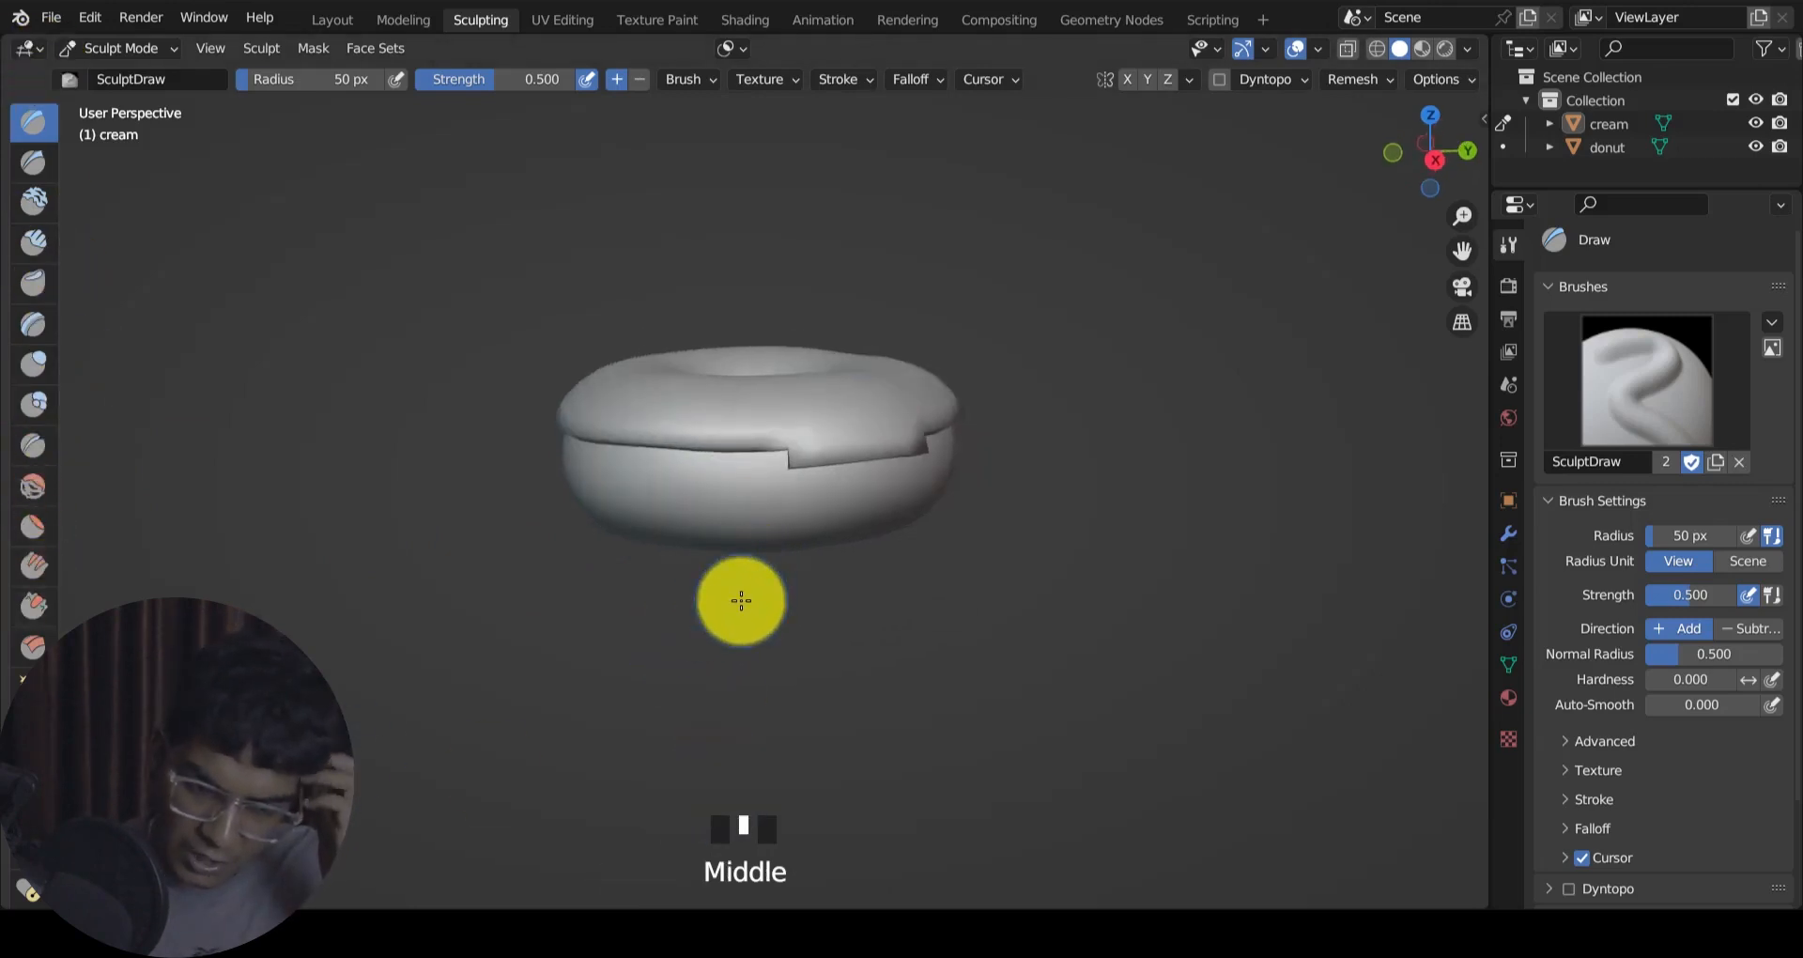
middle_drag(741, 460, 836, 521)
scroll(805, 504, up, 4)
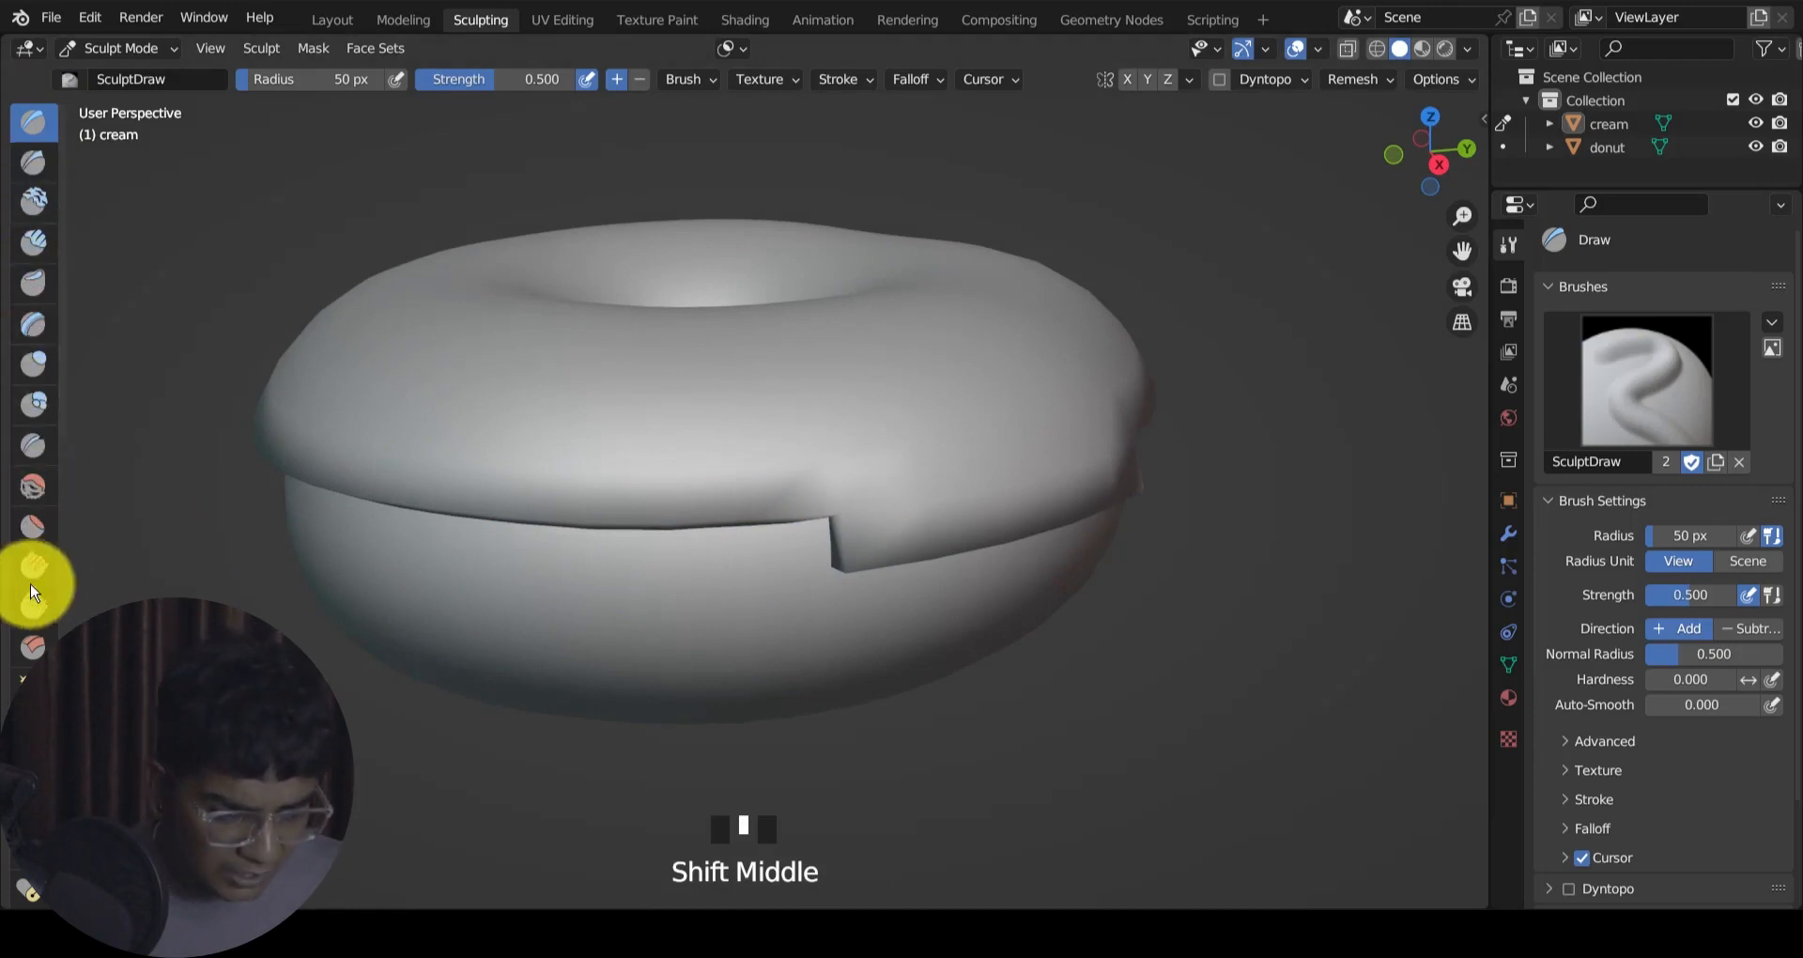
click(32, 486)
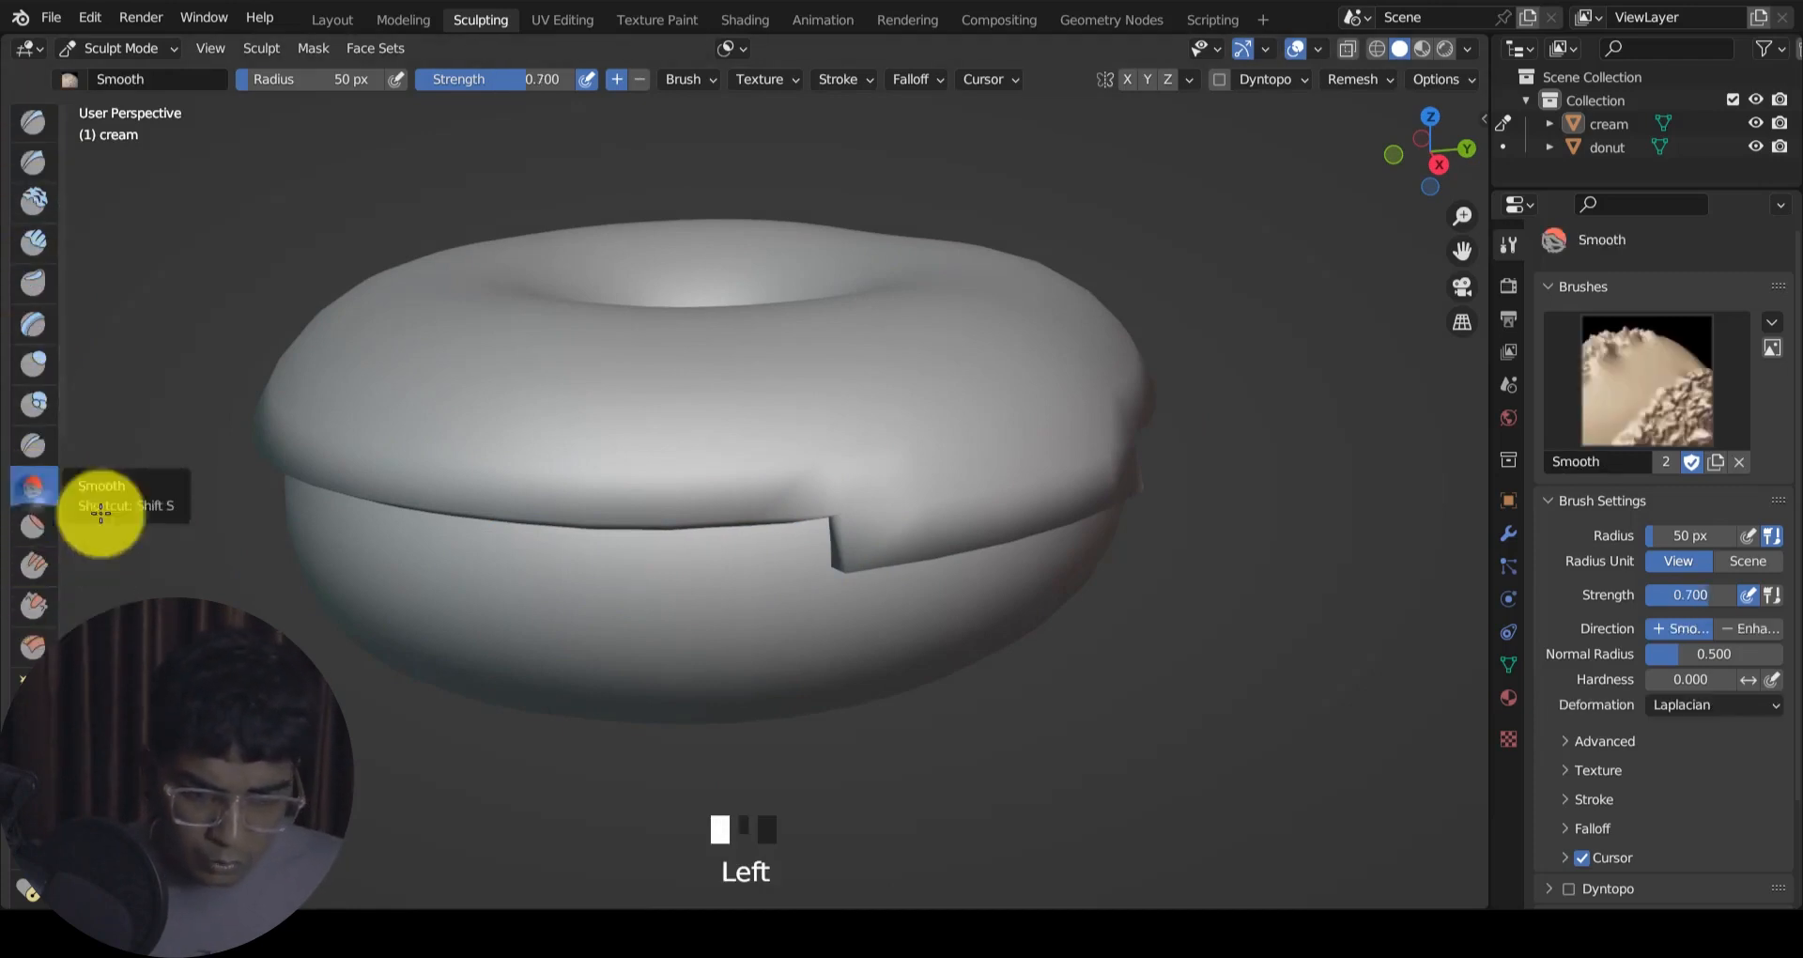
Step: Try smoothing the notched step in the cream's lower edge and undo the smoothing strokes
drag(815, 511, 990, 535)
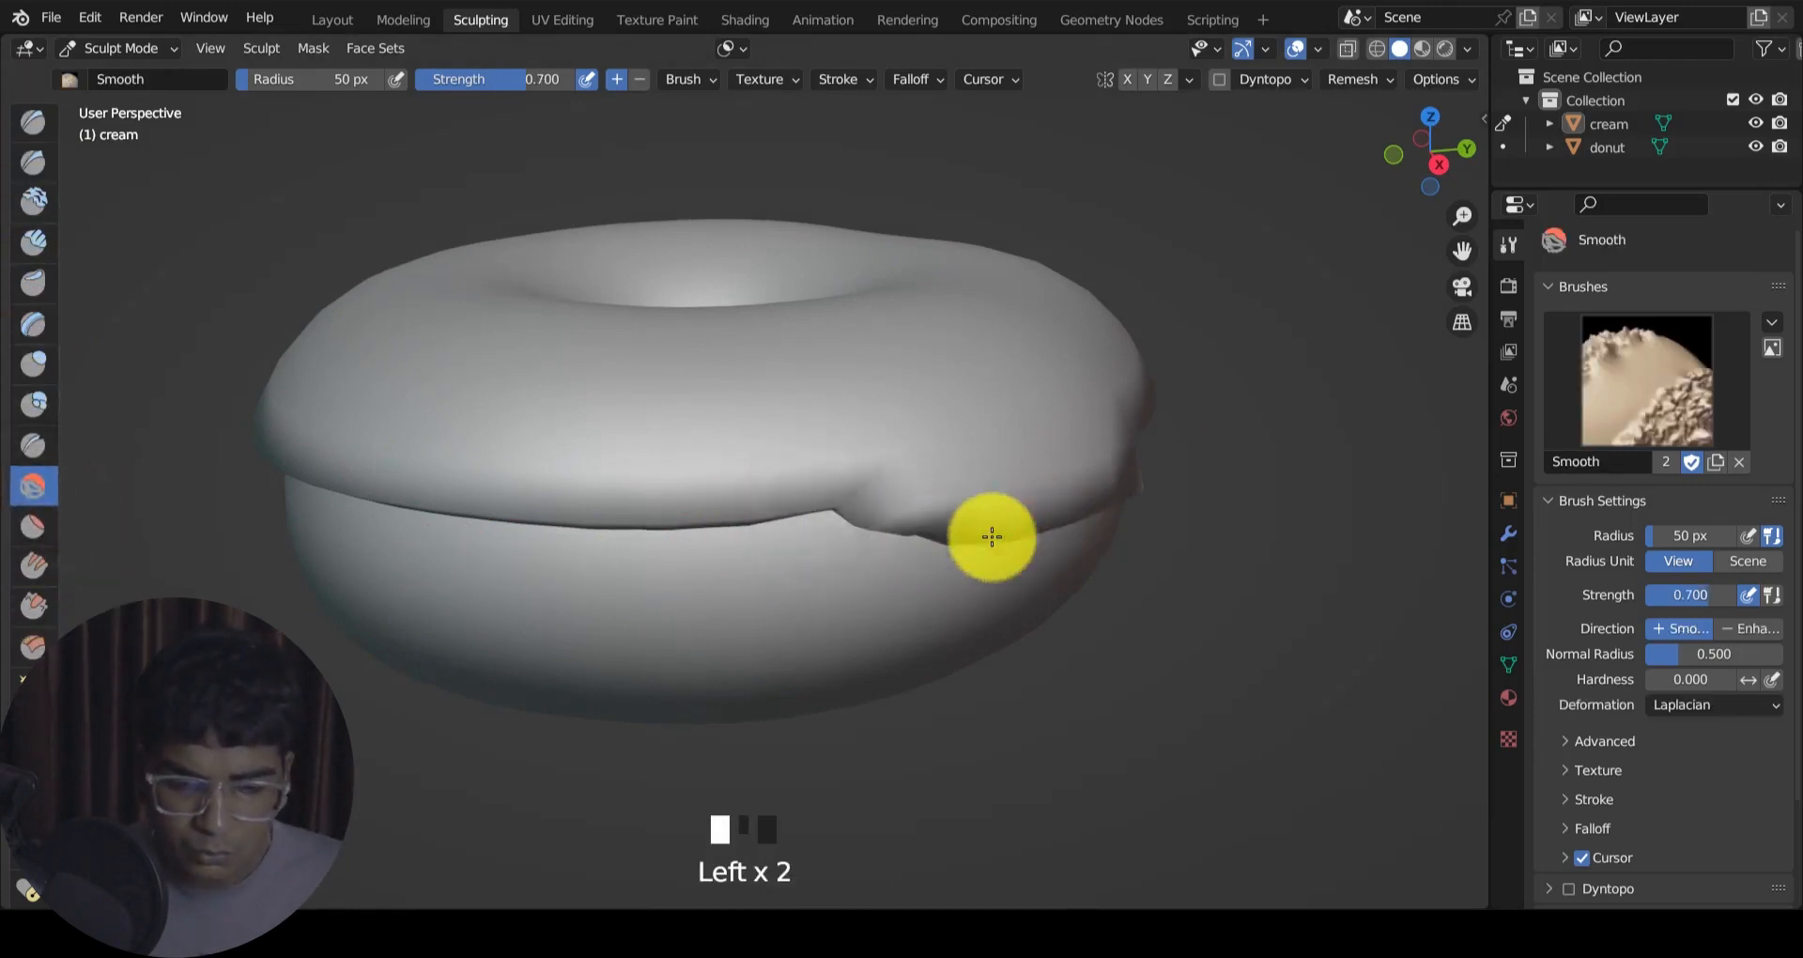
middle_drag(990, 535, 679, 576)
mouse_move(679, 577)
mouse_down()
mouse_move(845, 616)
mouse_move(938, 576)
mouse_up()
scroll(926, 560, down, 3)
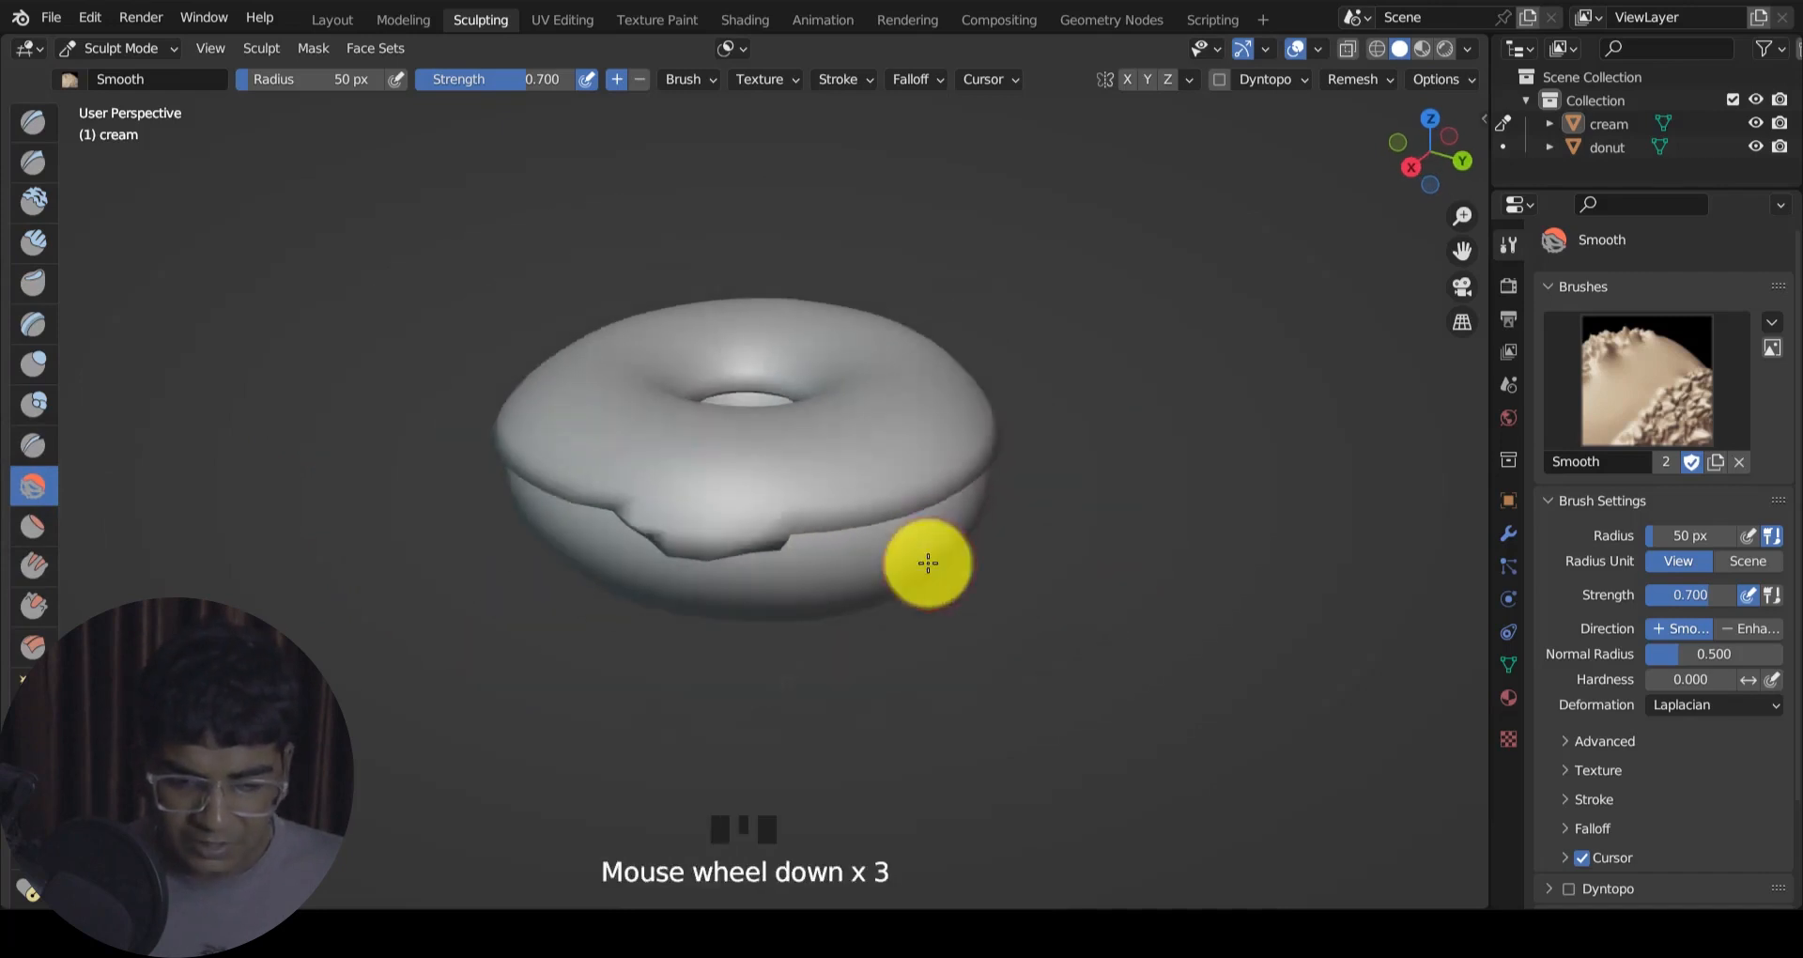
middle_drag(926, 560, 971, 498)
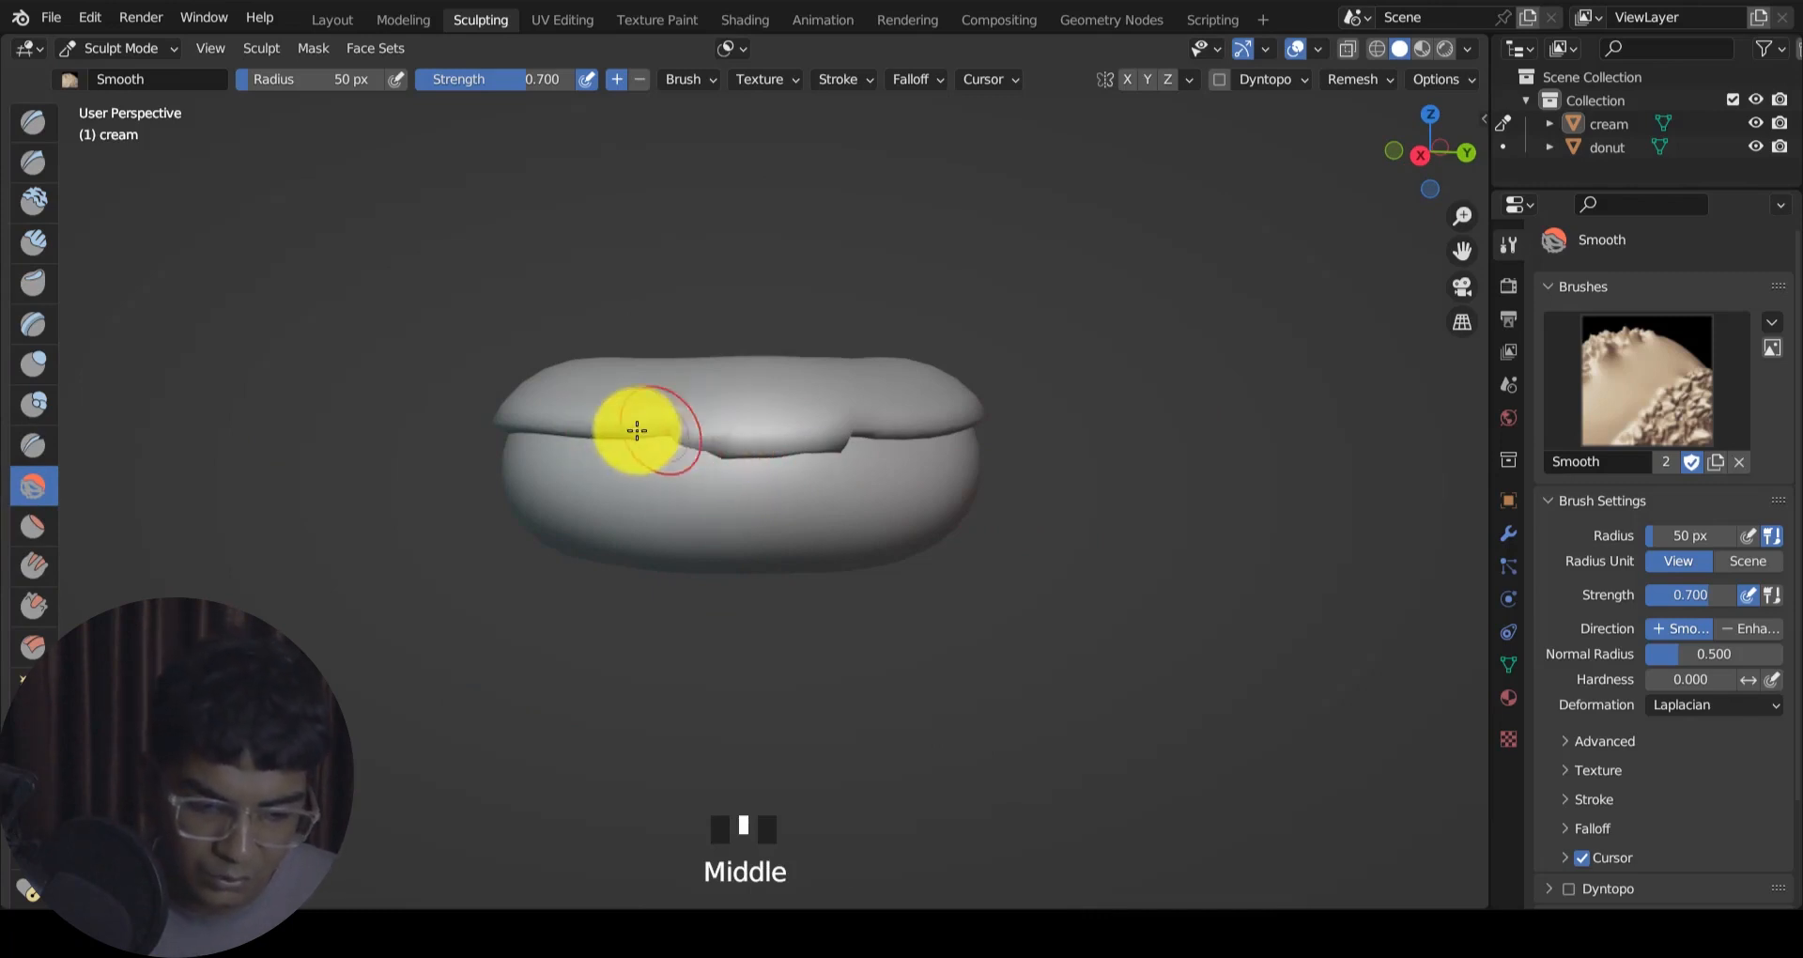
mouse_move(857, 438)
middle_down()
mouse_move(881, 454)
mouse_move(873, 493)
middle_up()
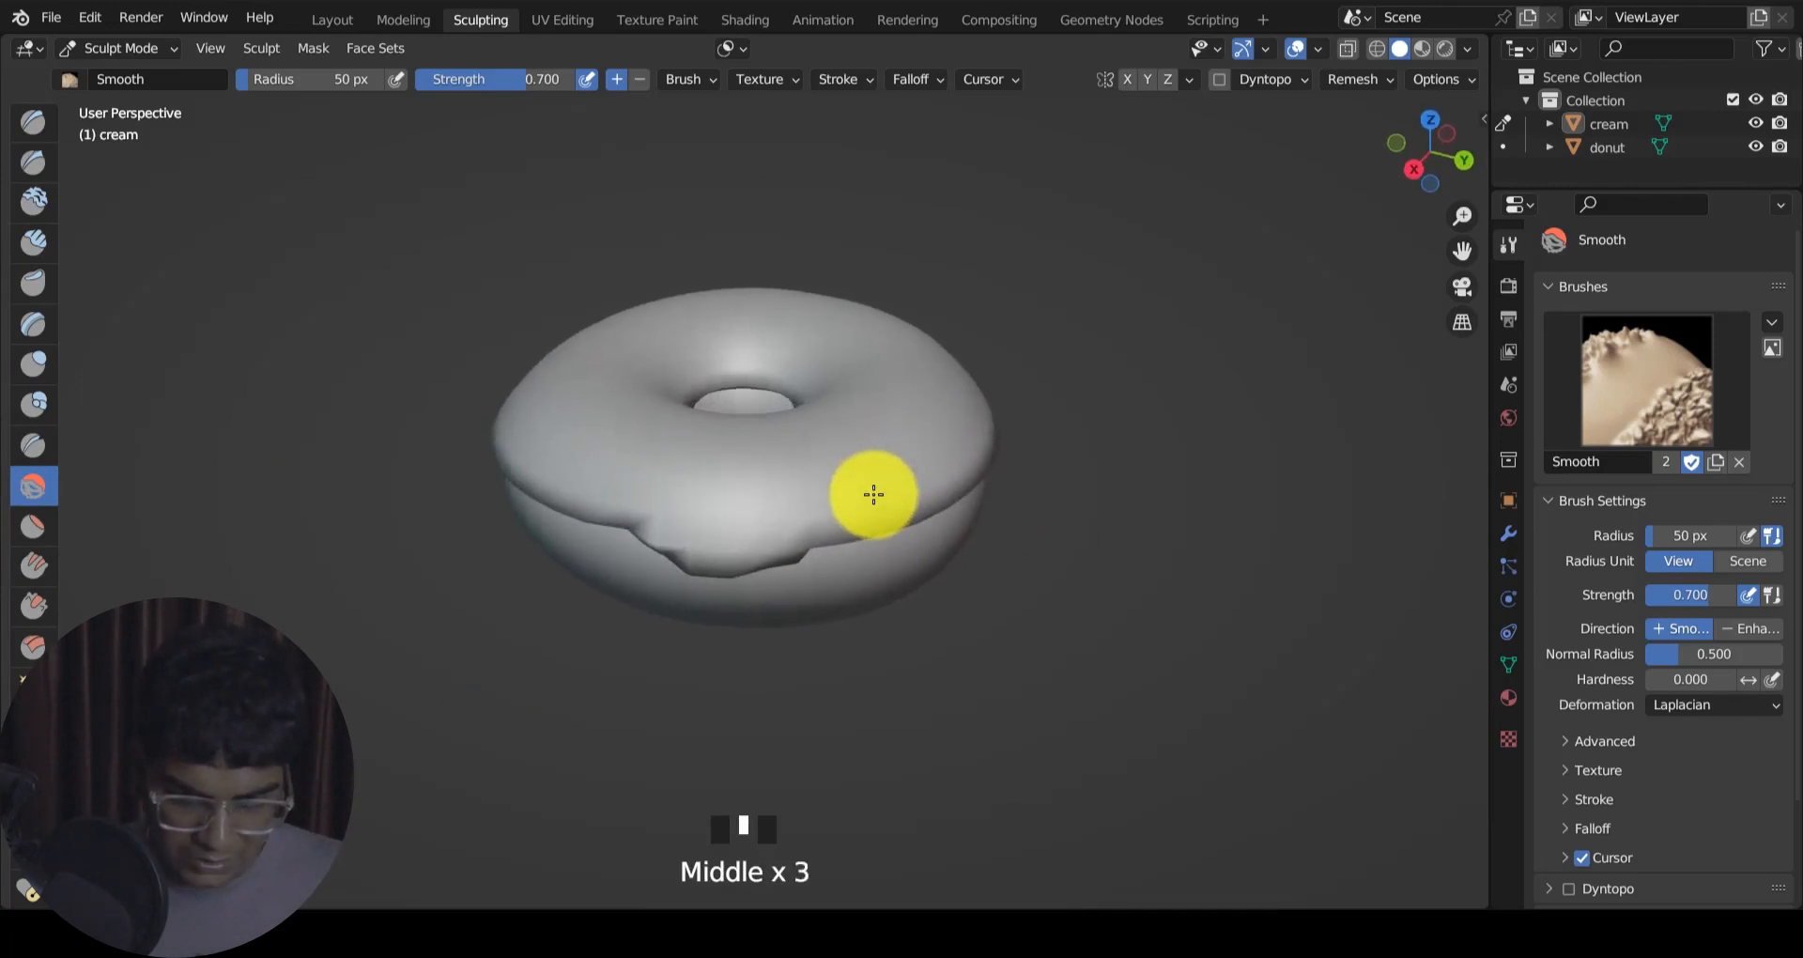
middle_drag(700, 531, 708, 522)
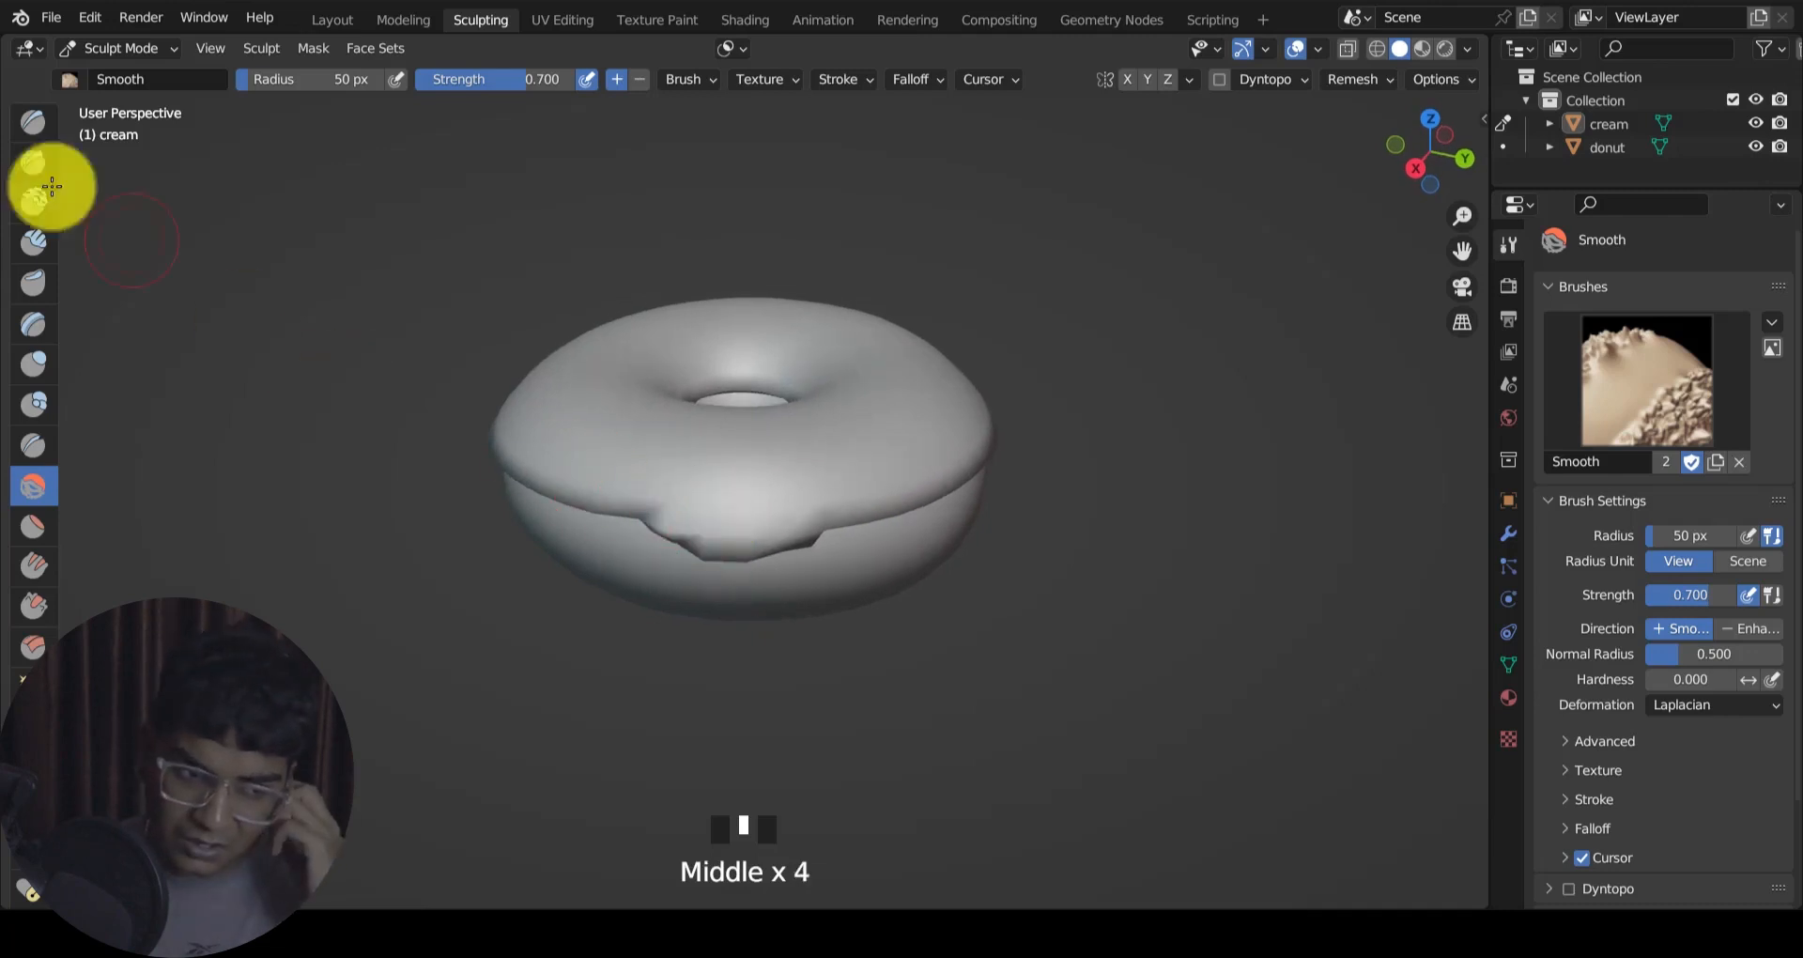
key(ctrl+z)
key(ctrl+z)
key(ctrl+z)
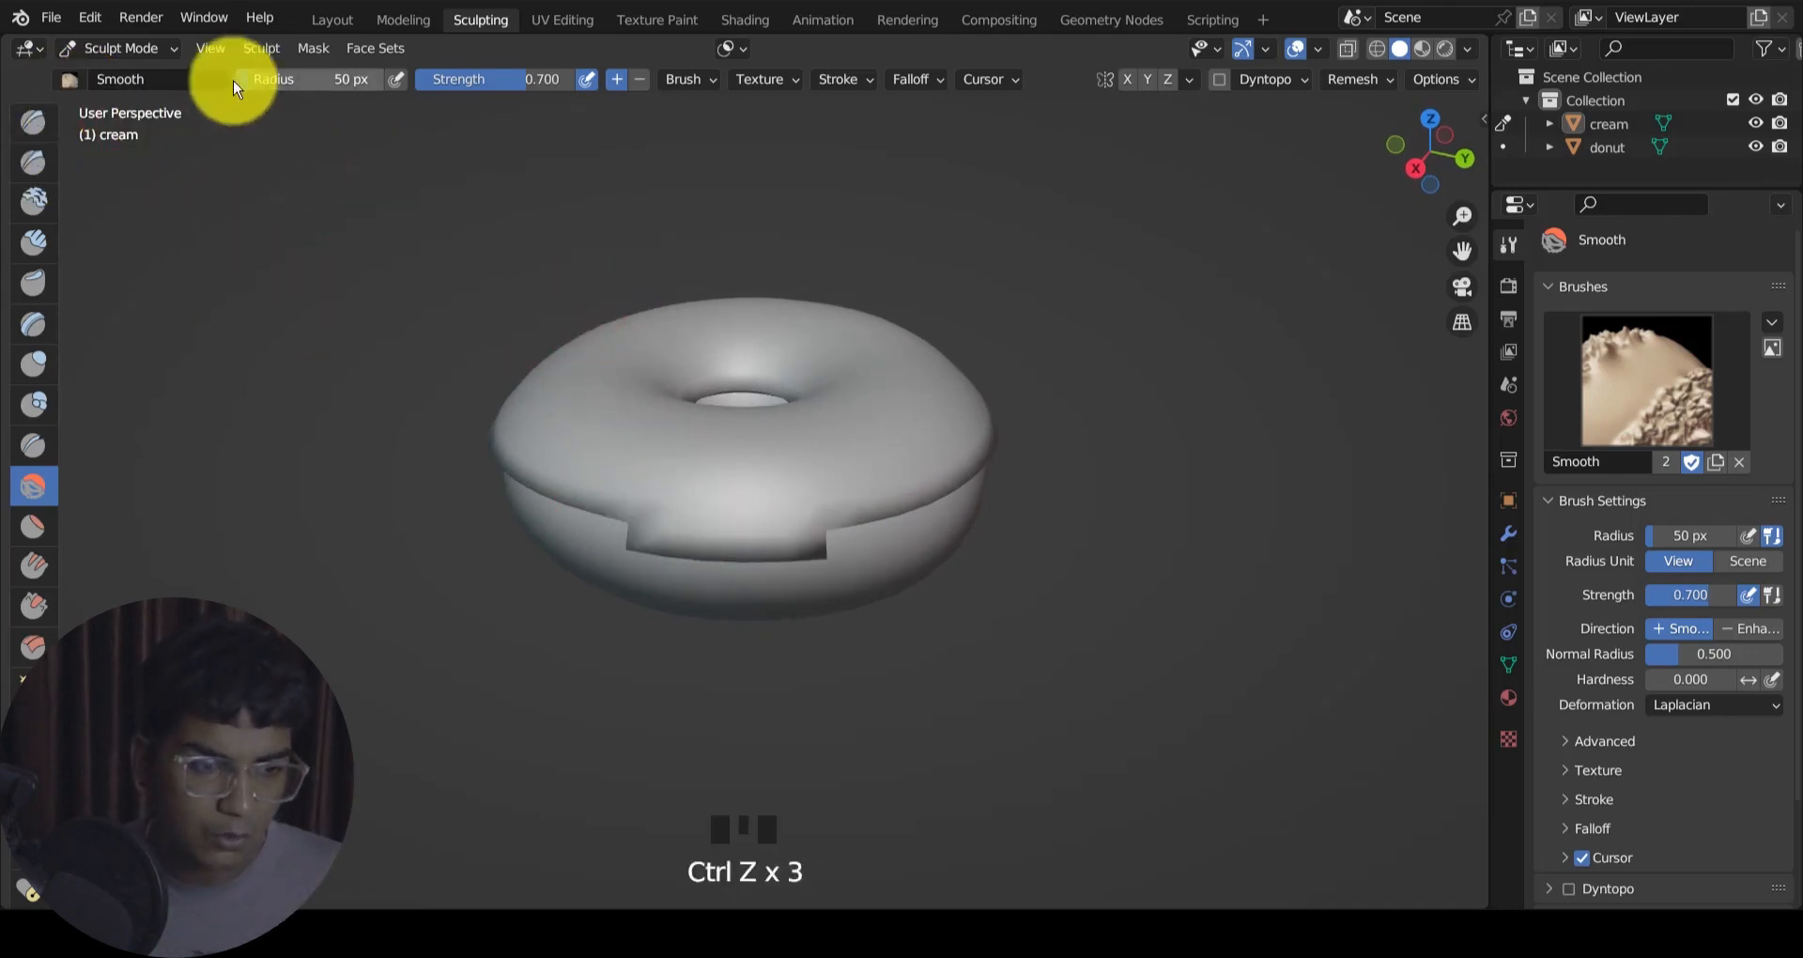
Step: Leave Sculpt Mode for Object Mode, return to the Layout workspace and enter Edit Mode on the cream
click(120, 47)
click(155, 66)
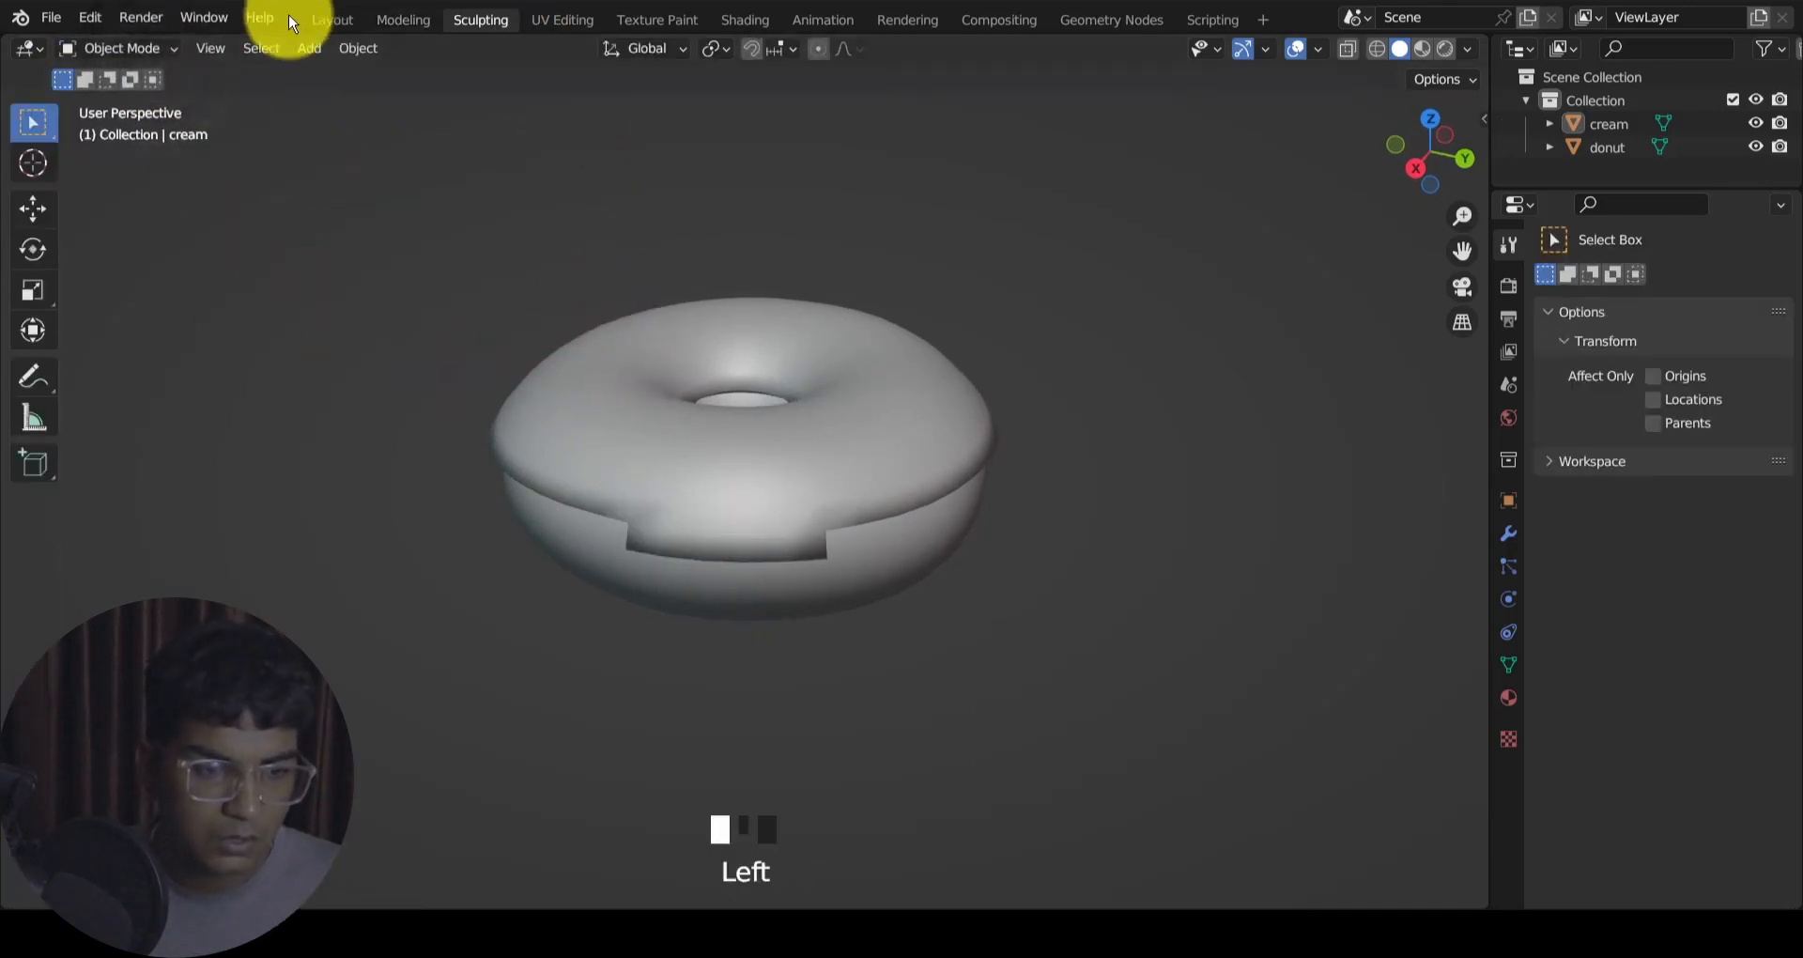
click(331, 19)
mouse_move(575, 462)
middle_down()
mouse_move(736, 366)
mouse_move(700, 375)
mouse_move(792, 358)
mouse_move(735, 350)
middle_up()
click(736, 367)
key(Tab)
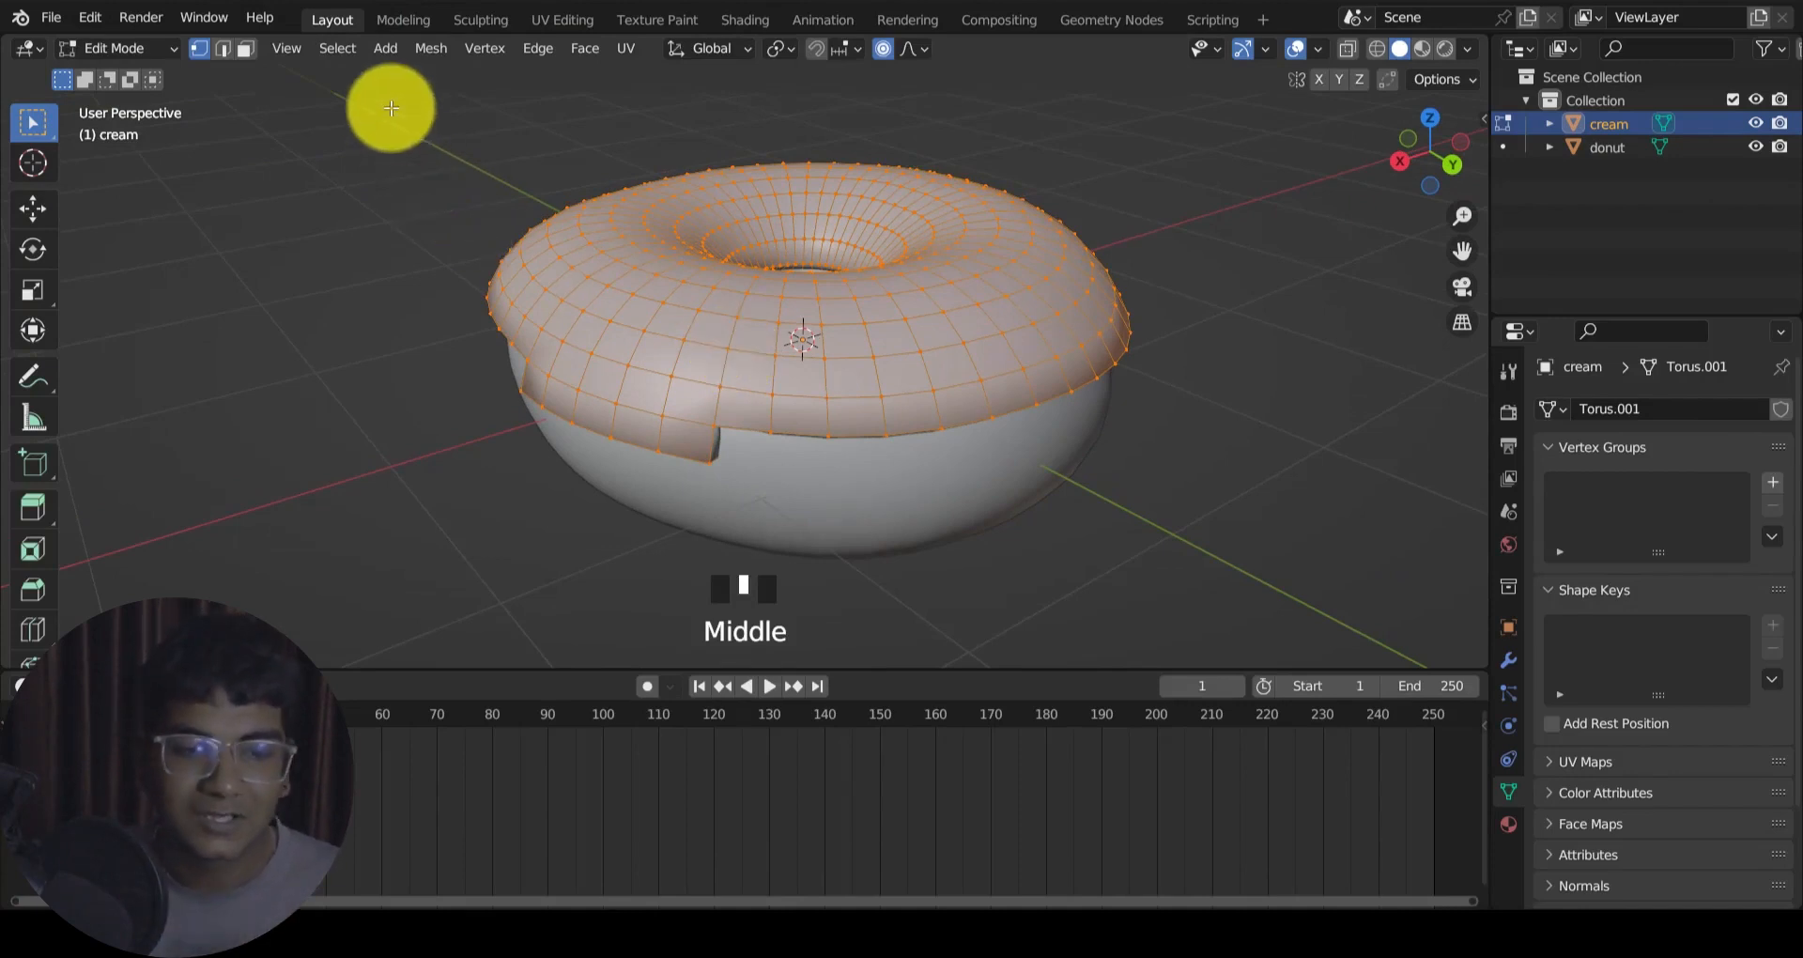
Step: Subdivide the entire cream mesh repeatedly with one cut each time and return to Object Mode
right_click(874, 398)
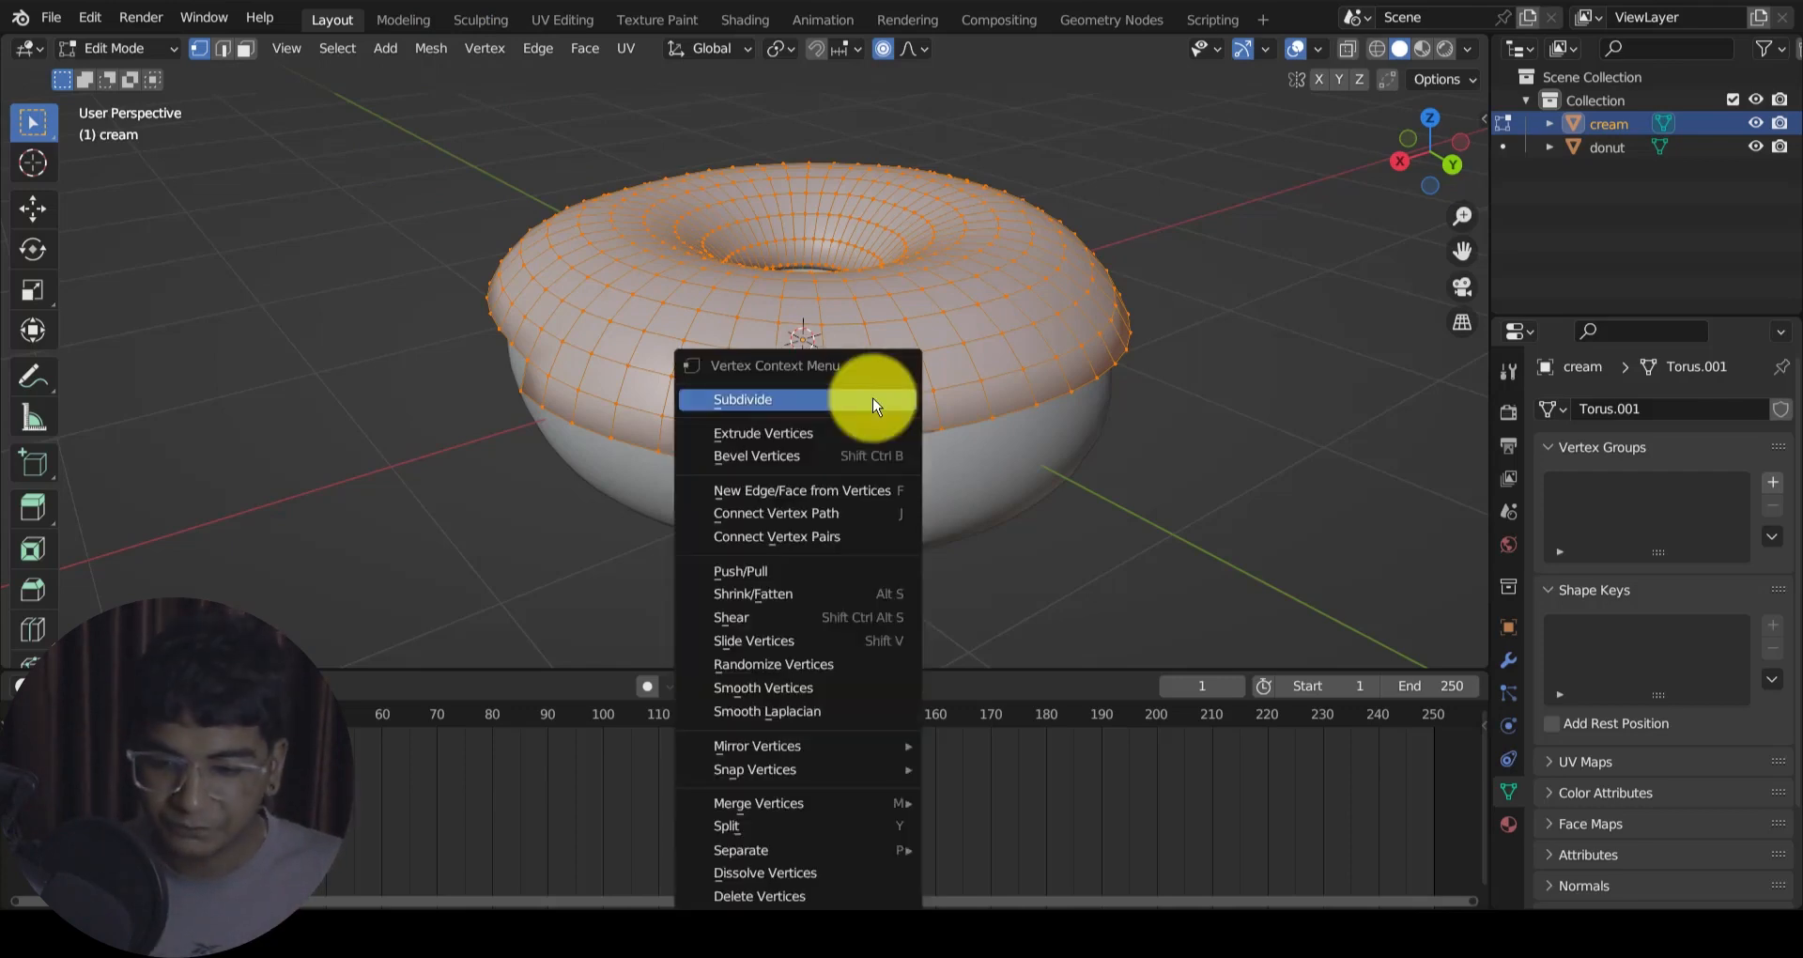
right_click(873, 399)
right_click(846, 384)
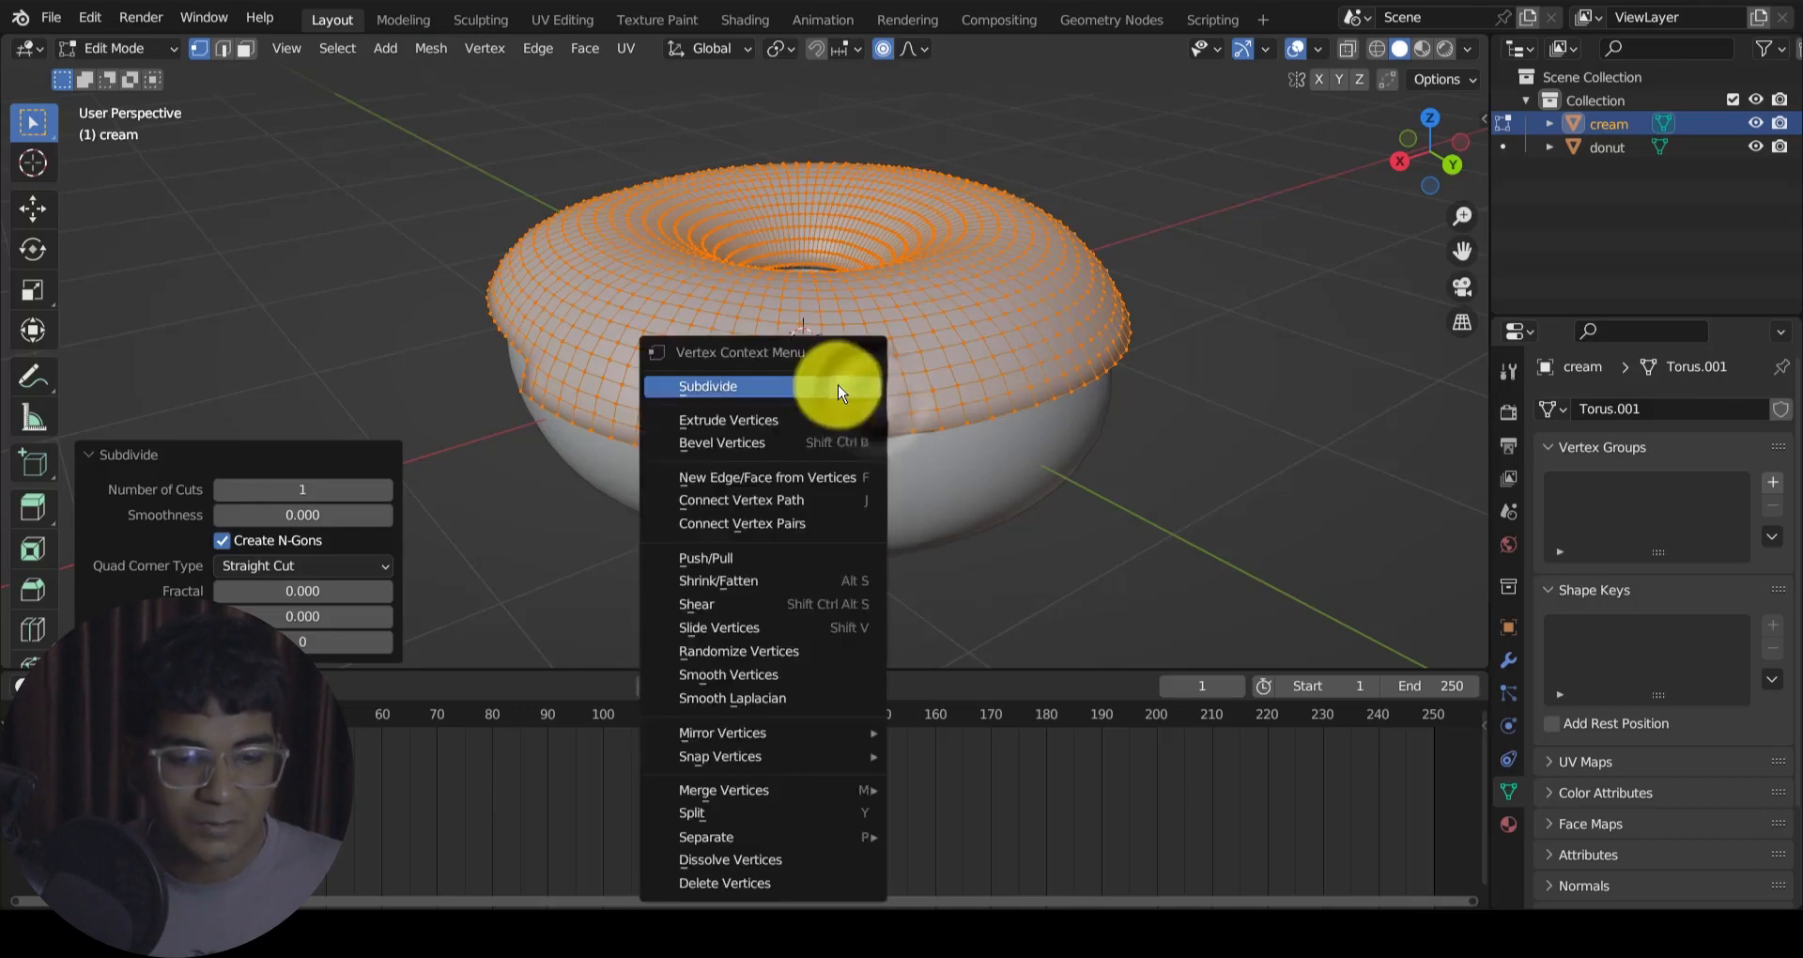
right_click(843, 385)
right_click(839, 393)
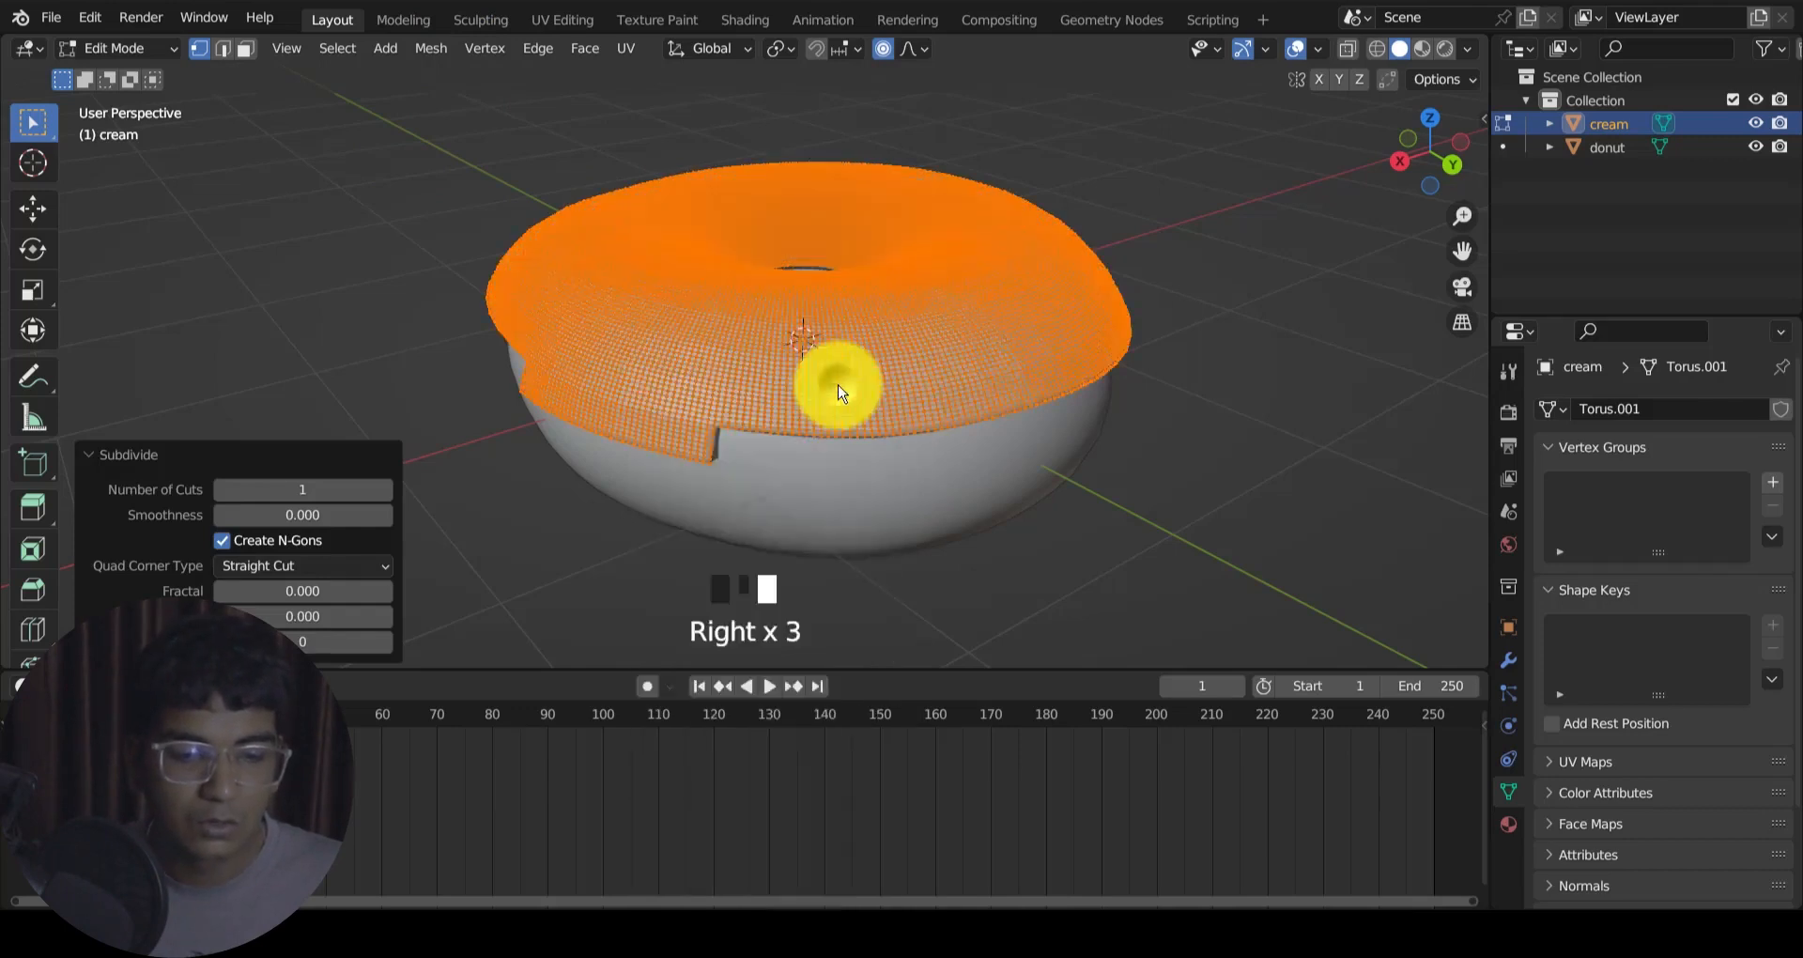
key(Tab)
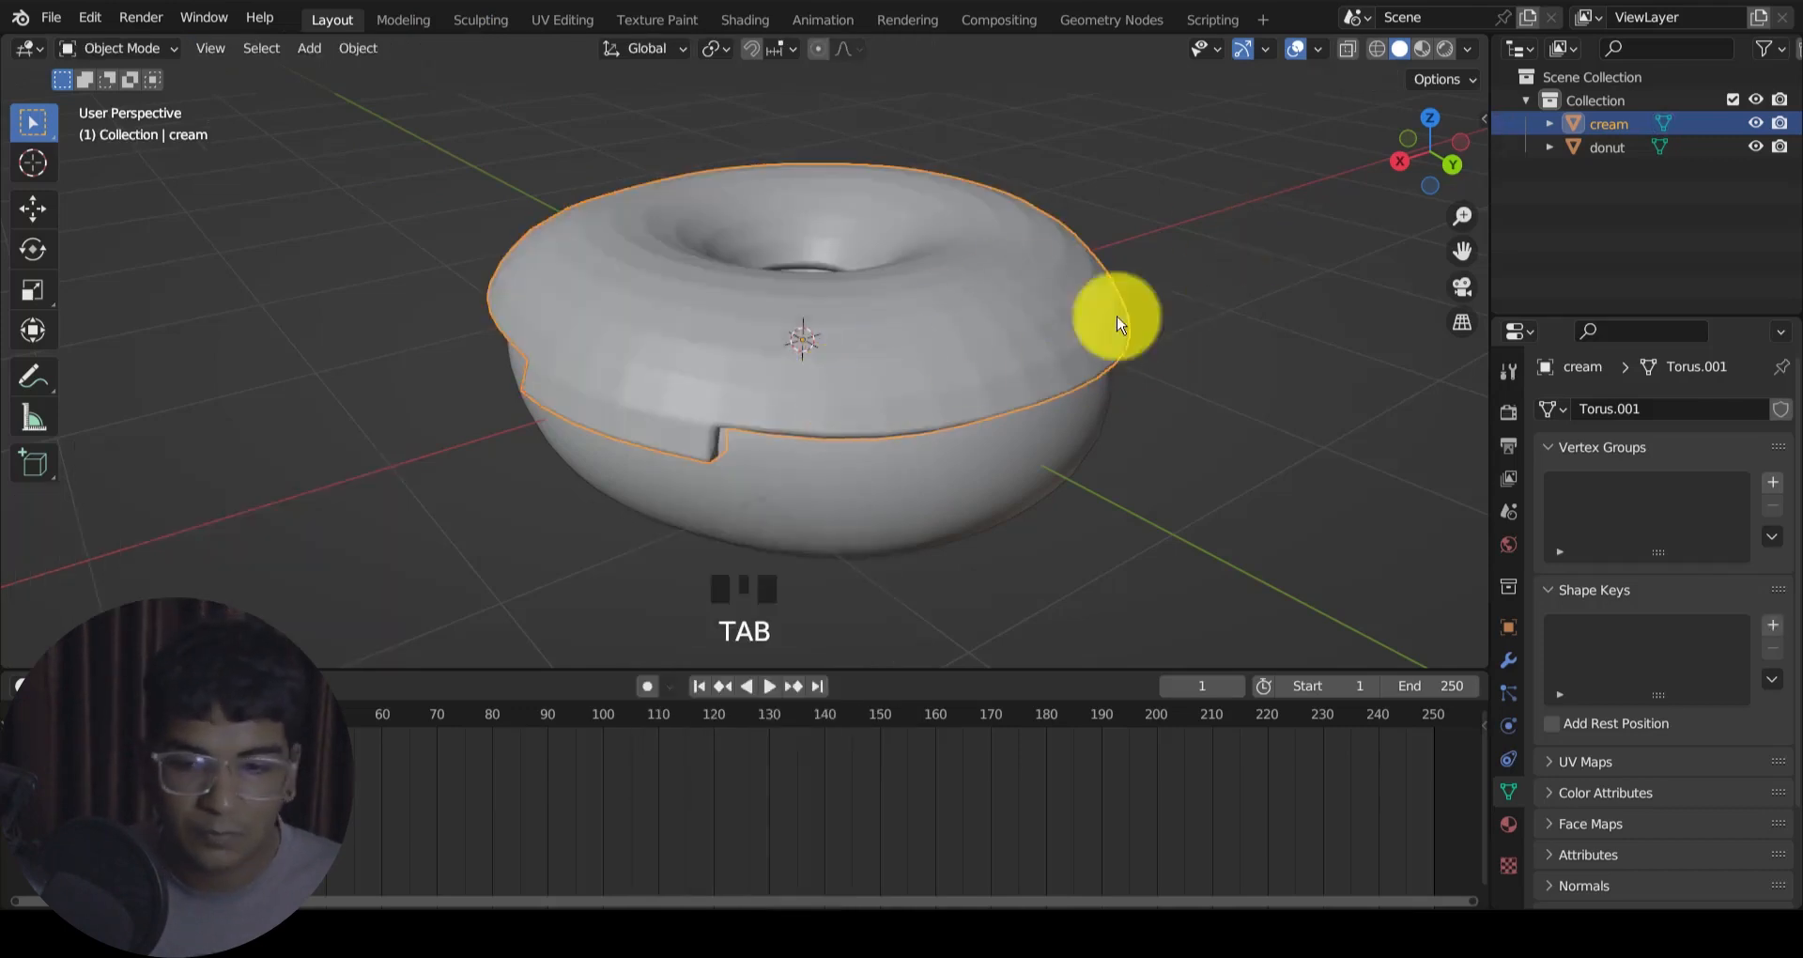
Step: Return to the Sculpting workspace and smooth the cream's notched lower edge with the 50 px Smooth brush
click(494, 25)
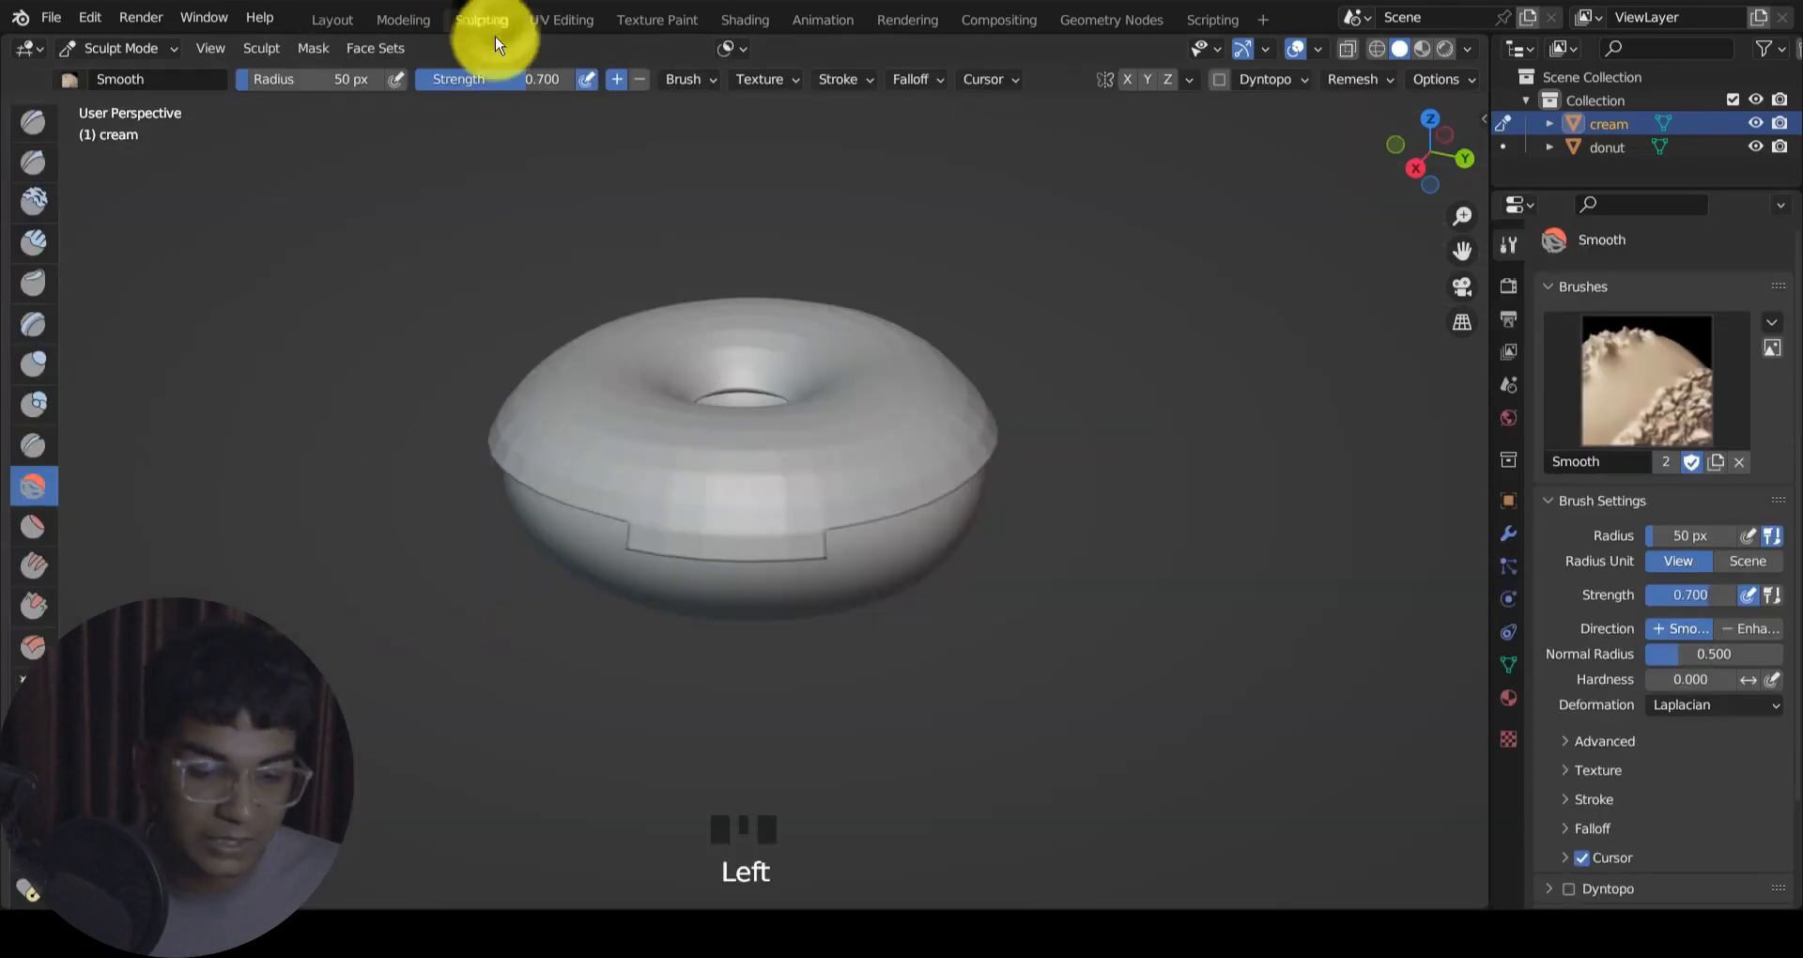
middle_drag(576, 526, 656, 487)
scroll(684, 491, up, 3)
mouse_move(684, 491)
mouse_down()
mouse_move(704, 476)
mouse_move(769, 519)
mouse_move(752, 483)
mouse_move(840, 507)
mouse_up()
mouse_move(521, 469)
mouse_down()
mouse_move(724, 459)
mouse_move(878, 498)
mouse_move(1127, 464)
mouse_up()
scroll(1119, 460, down, 3)
middle_drag(1057, 474, 886, 503)
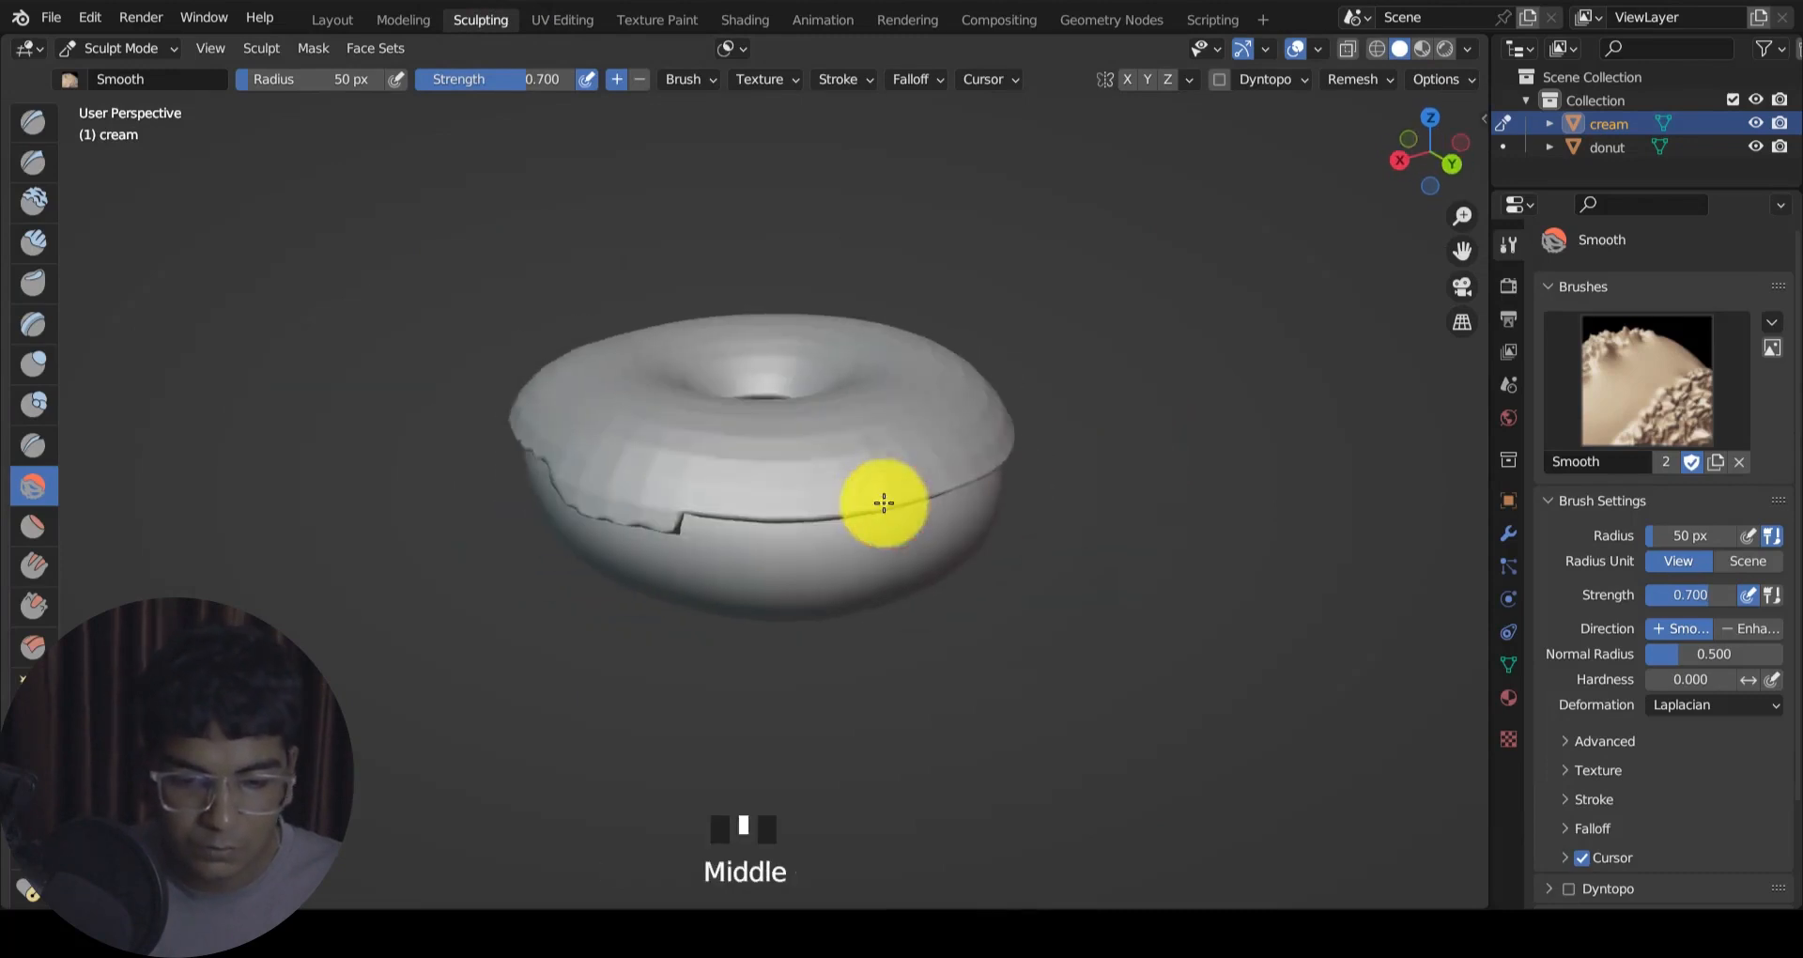
Step: Set the Smooth brush radius to 109 px and smooth the cream's lower edge all around the donut
scroll(734, 525, up, 1)
drag(281, 80, 300, 80)
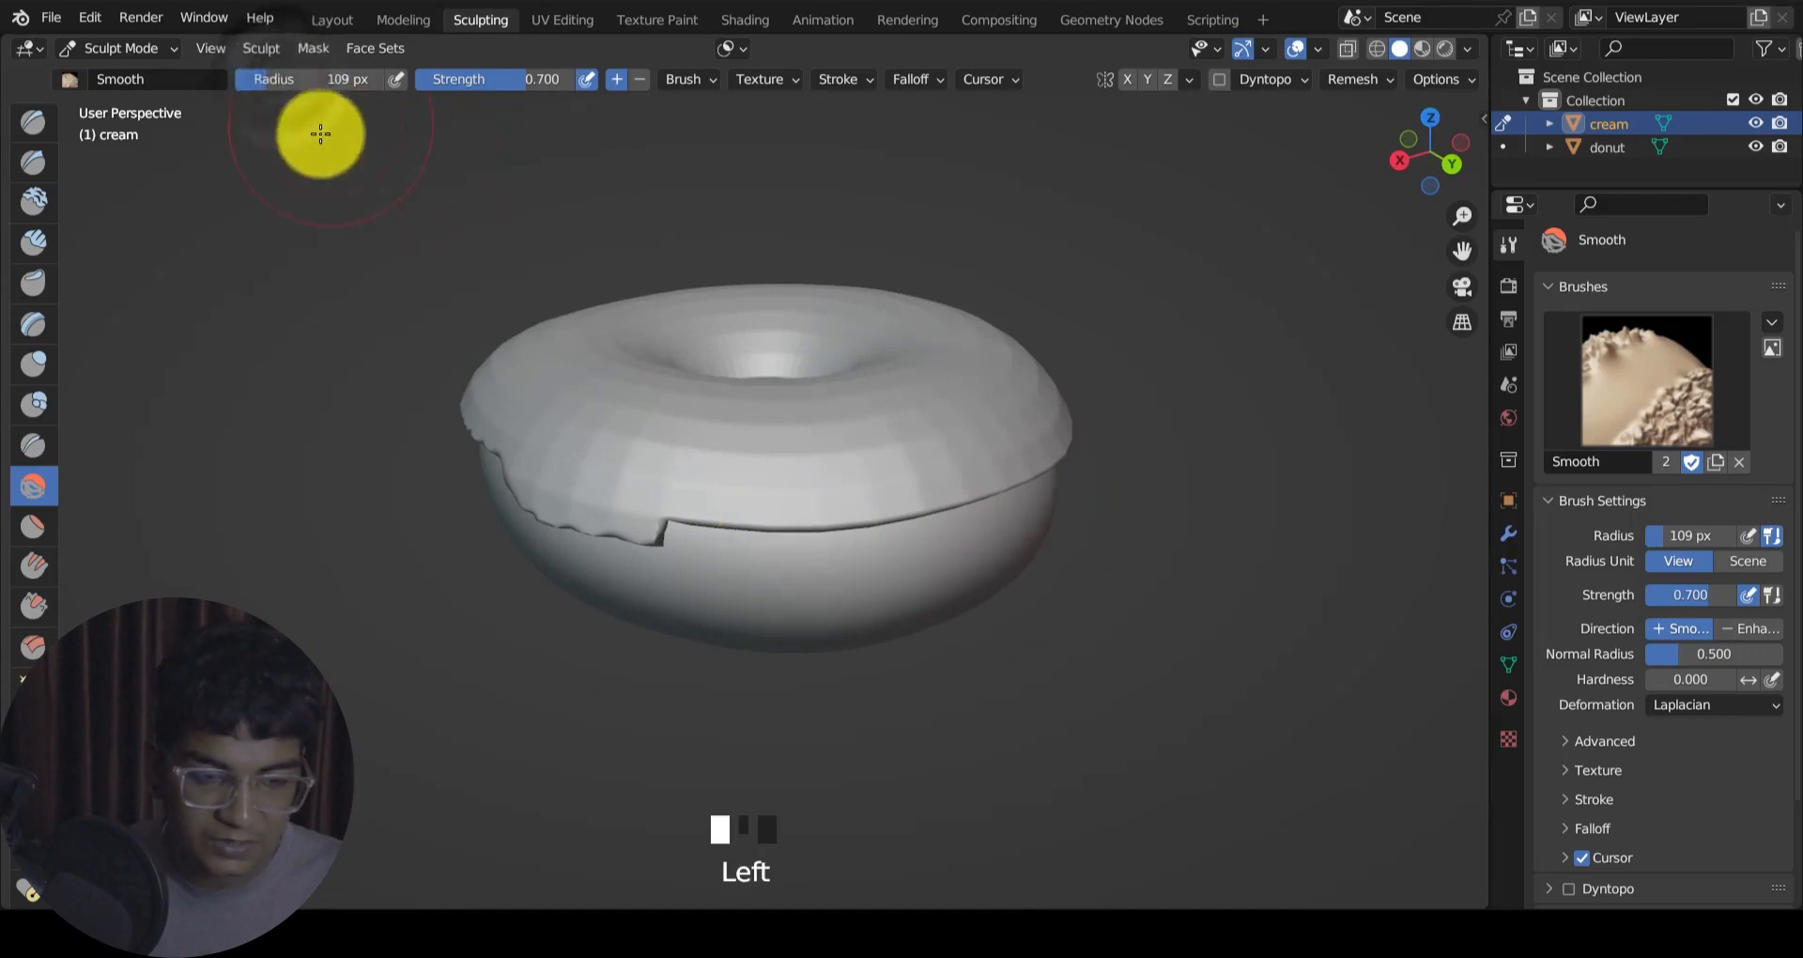
mouse_move(644, 535)
mouse_down()
mouse_move(910, 510)
mouse_move(632, 535)
mouse_move(652, 510)
mouse_move(634, 506)
mouse_up()
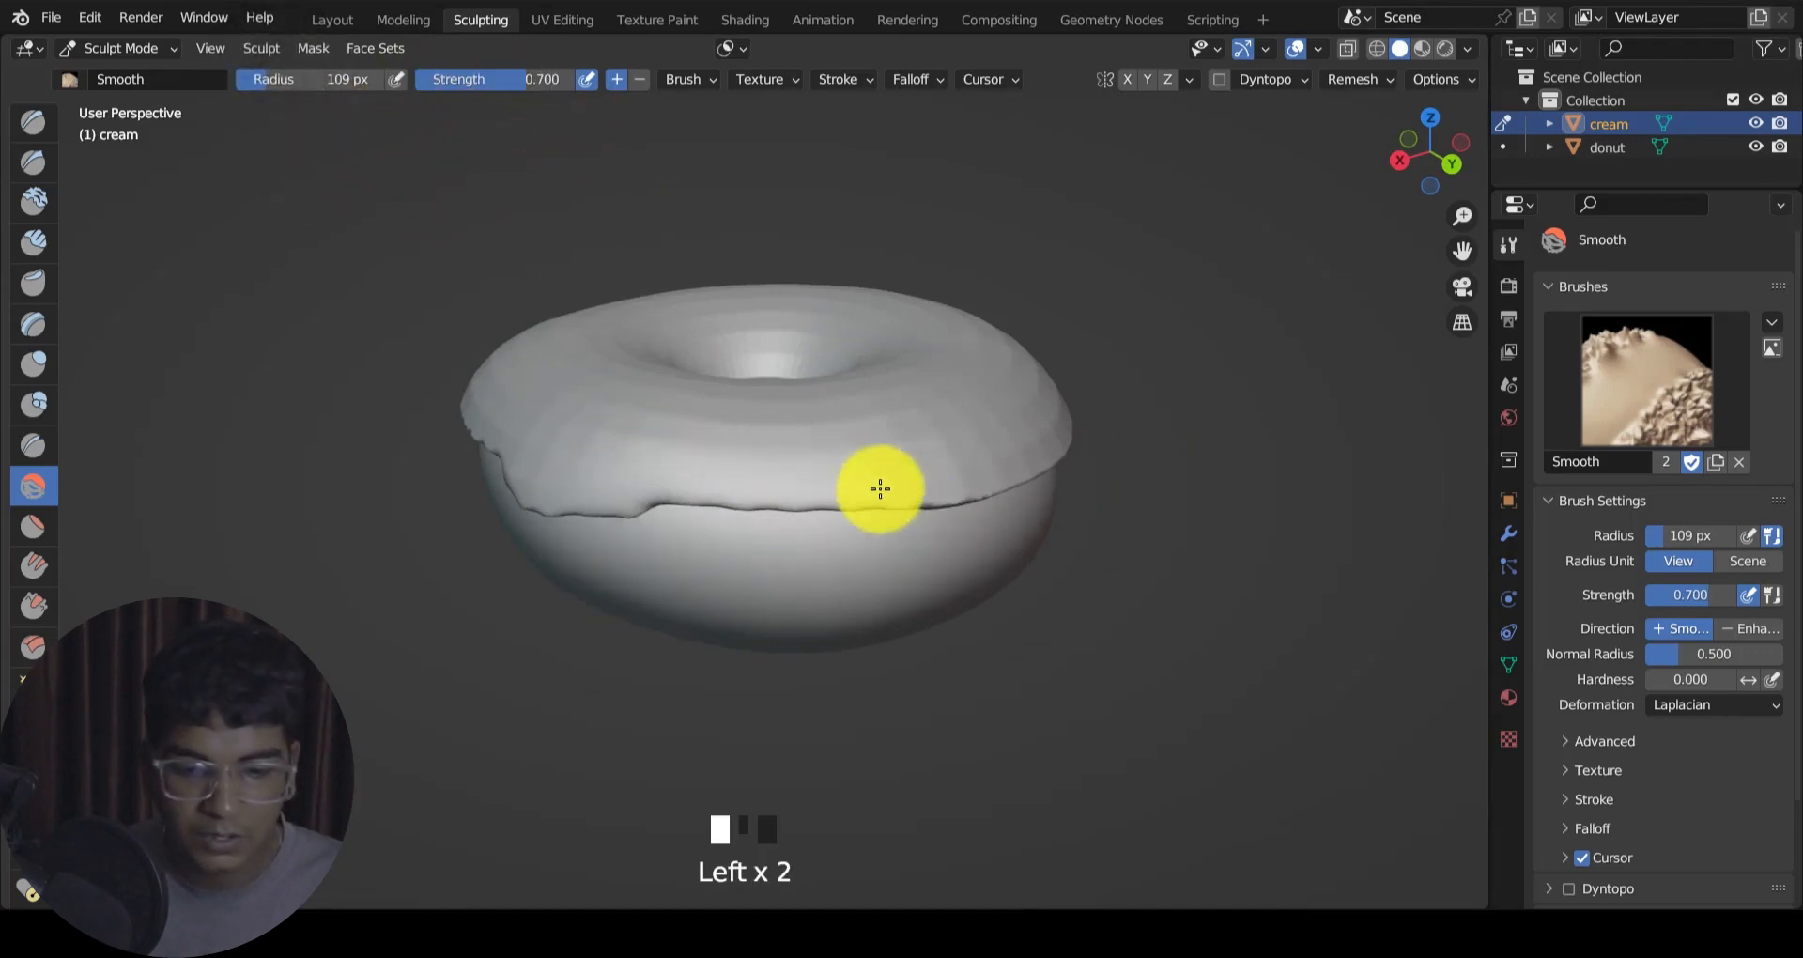
middle_drag(1030, 454, 725, 616)
mouse_move(724, 617)
mouse_down()
mouse_move(833, 587)
mouse_move(998, 656)
mouse_move(1087, 547)
mouse_move(1095, 481)
mouse_up()
mouse_move(1095, 481)
middle_down()
mouse_move(966, 435)
mouse_move(909, 451)
middle_up()
mouse_move(684, 494)
mouse_down()
mouse_move(588, 495)
mouse_move(648, 451)
mouse_move(721, 535)
mouse_move(1004, 467)
mouse_up()
middle_drag(1053, 477, 865, 495)
mouse_move(864, 495)
mouse_down()
mouse_move(882, 523)
mouse_move(1087, 503)
mouse_up()
middle_drag(1086, 503, 733, 490)
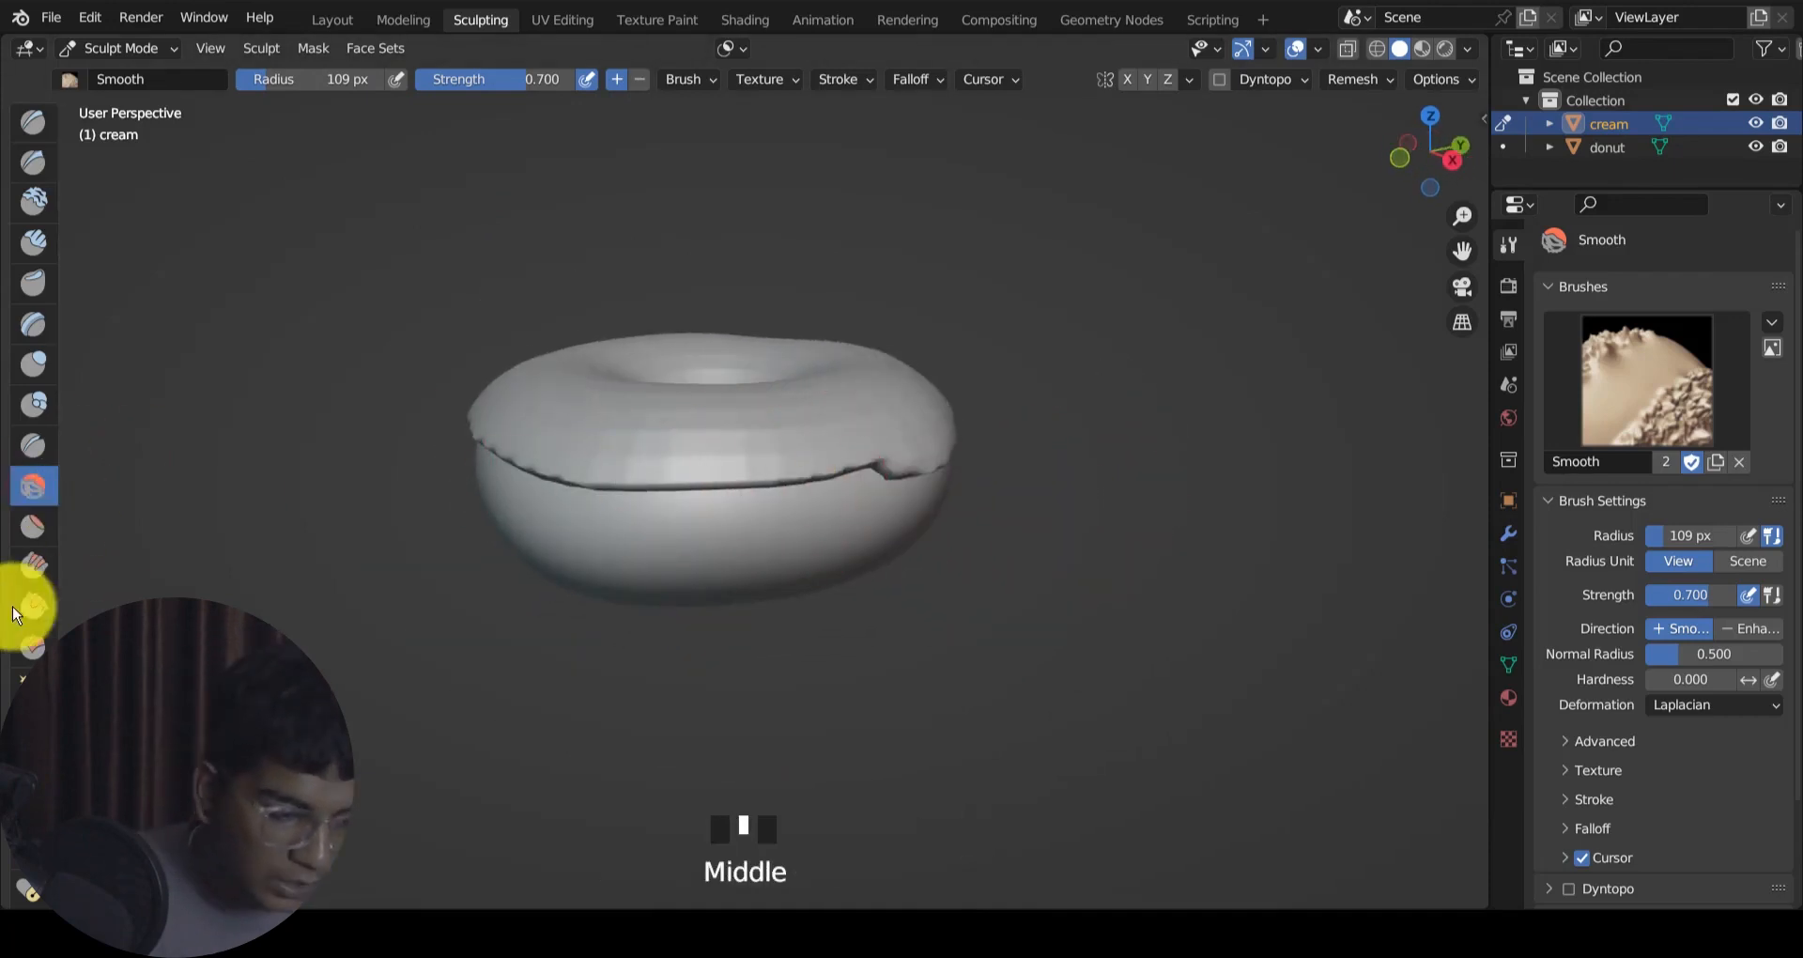
Step: Pull the cream's lower edge down into uneven drips along the front of the donut with the 109 px Grab brush at 0.400 strength
click(34, 723)
scroll(741, 575, up, 2)
middle_drag(741, 576, 771, 454)
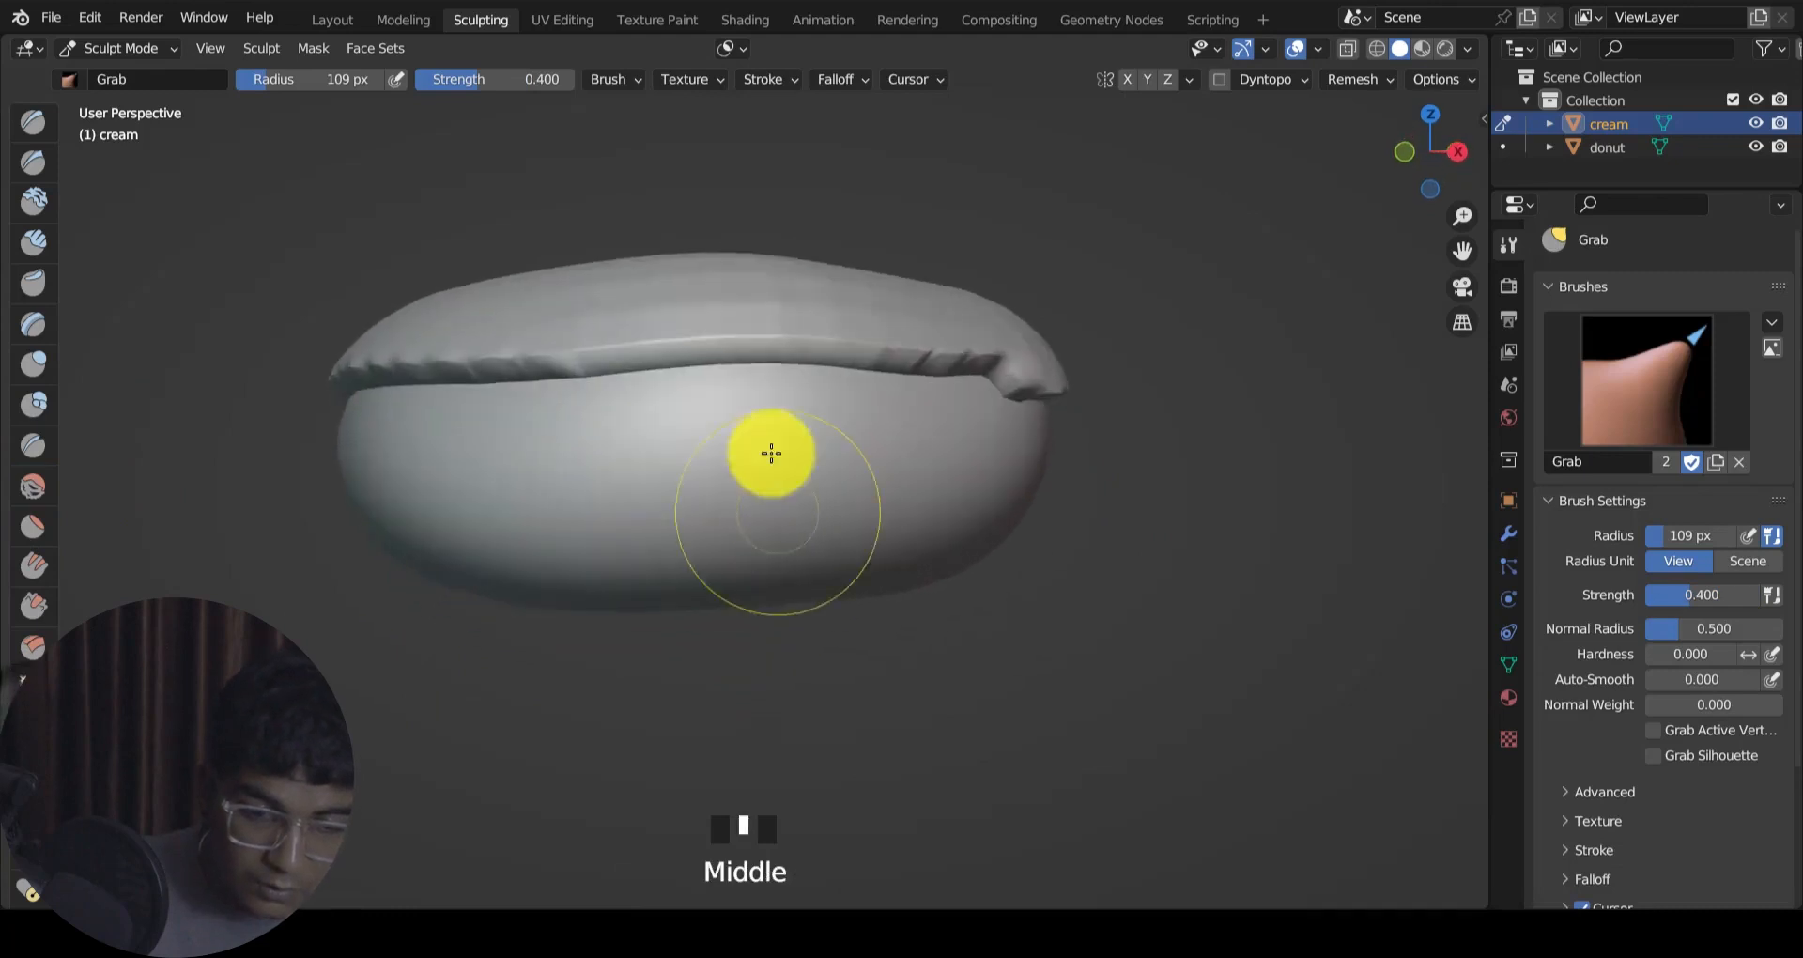
mouse_move(773, 347)
mouse_down()
mouse_move(805, 461)
mouse_move(692, 423)
mouse_up()
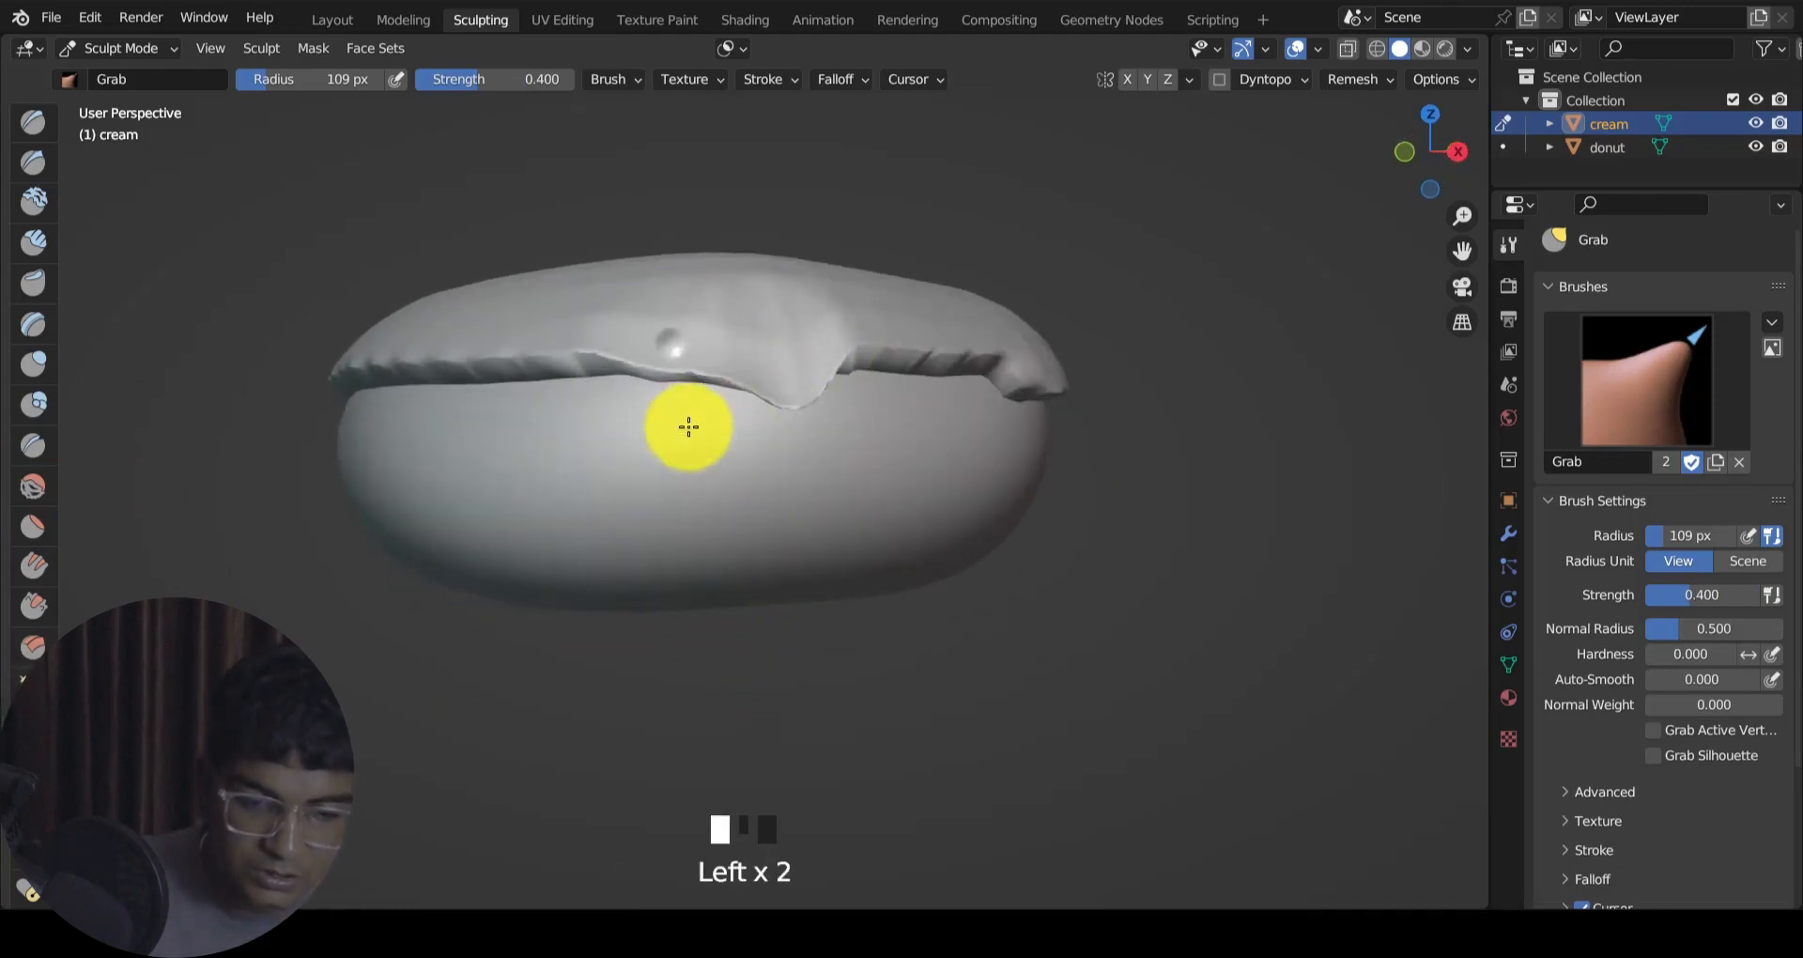
drag(712, 564, 858, 394)
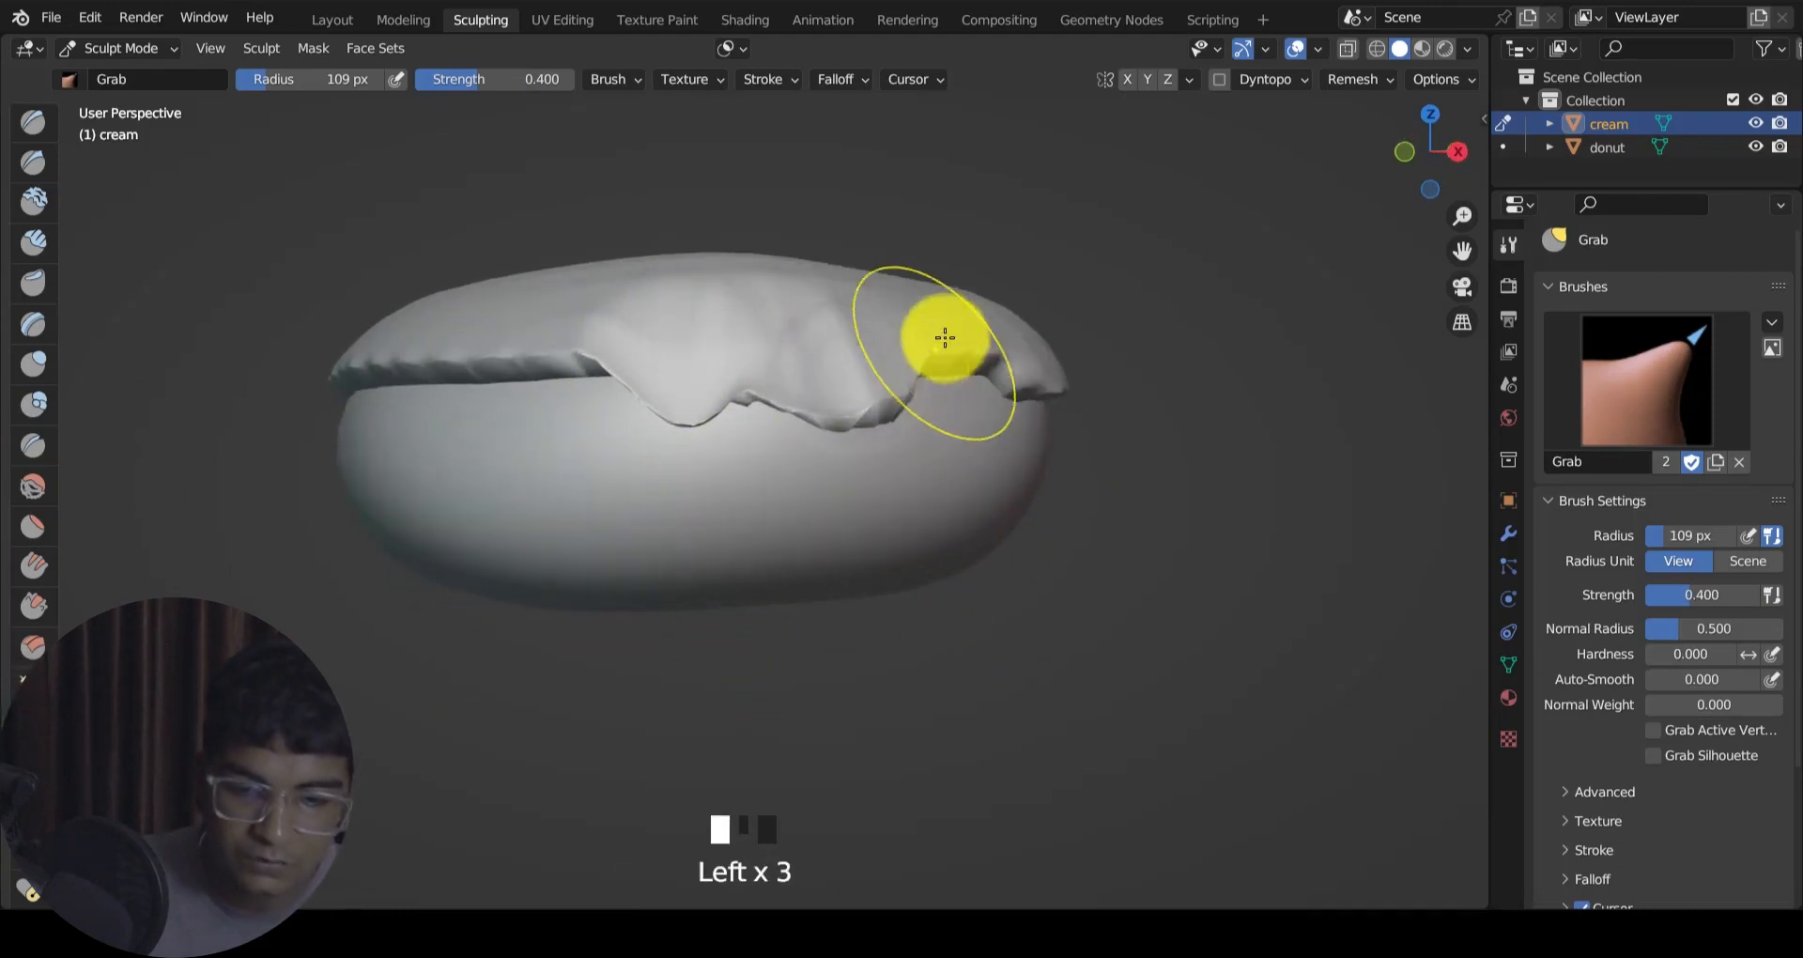
mouse_move(942, 342)
mouse_down()
mouse_move(1018, 476)
mouse_move(970, 366)
mouse_move(1018, 426)
mouse_up()
mouse_move(1018, 426)
middle_down()
mouse_move(918, 537)
mouse_move(1043, 451)
middle_up()
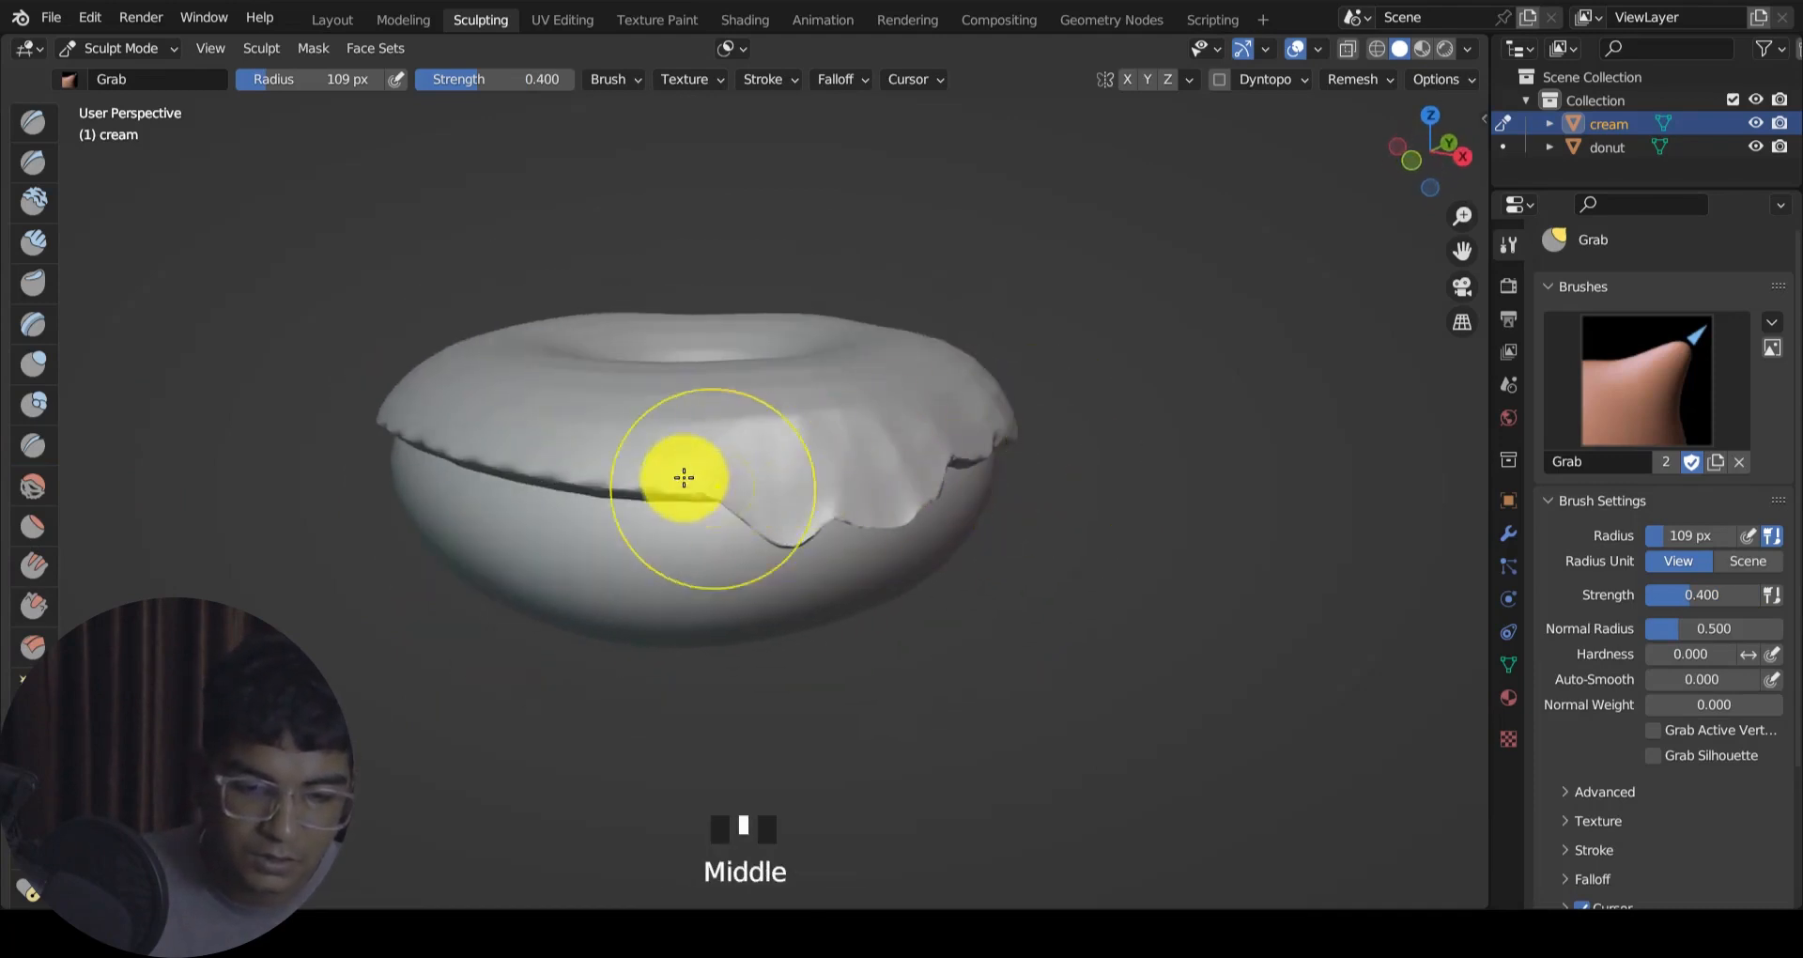
Step: Extend the cream's dripping edge around the adjacent side of the donut with the Grab brush
mouse_move(657, 595)
mouse_down()
mouse_move(604, 511)
mouse_move(567, 607)
mouse_move(493, 512)
mouse_up()
mouse_move(471, 516)
middle_down()
mouse_move(463, 435)
mouse_move(719, 441)
middle_up()
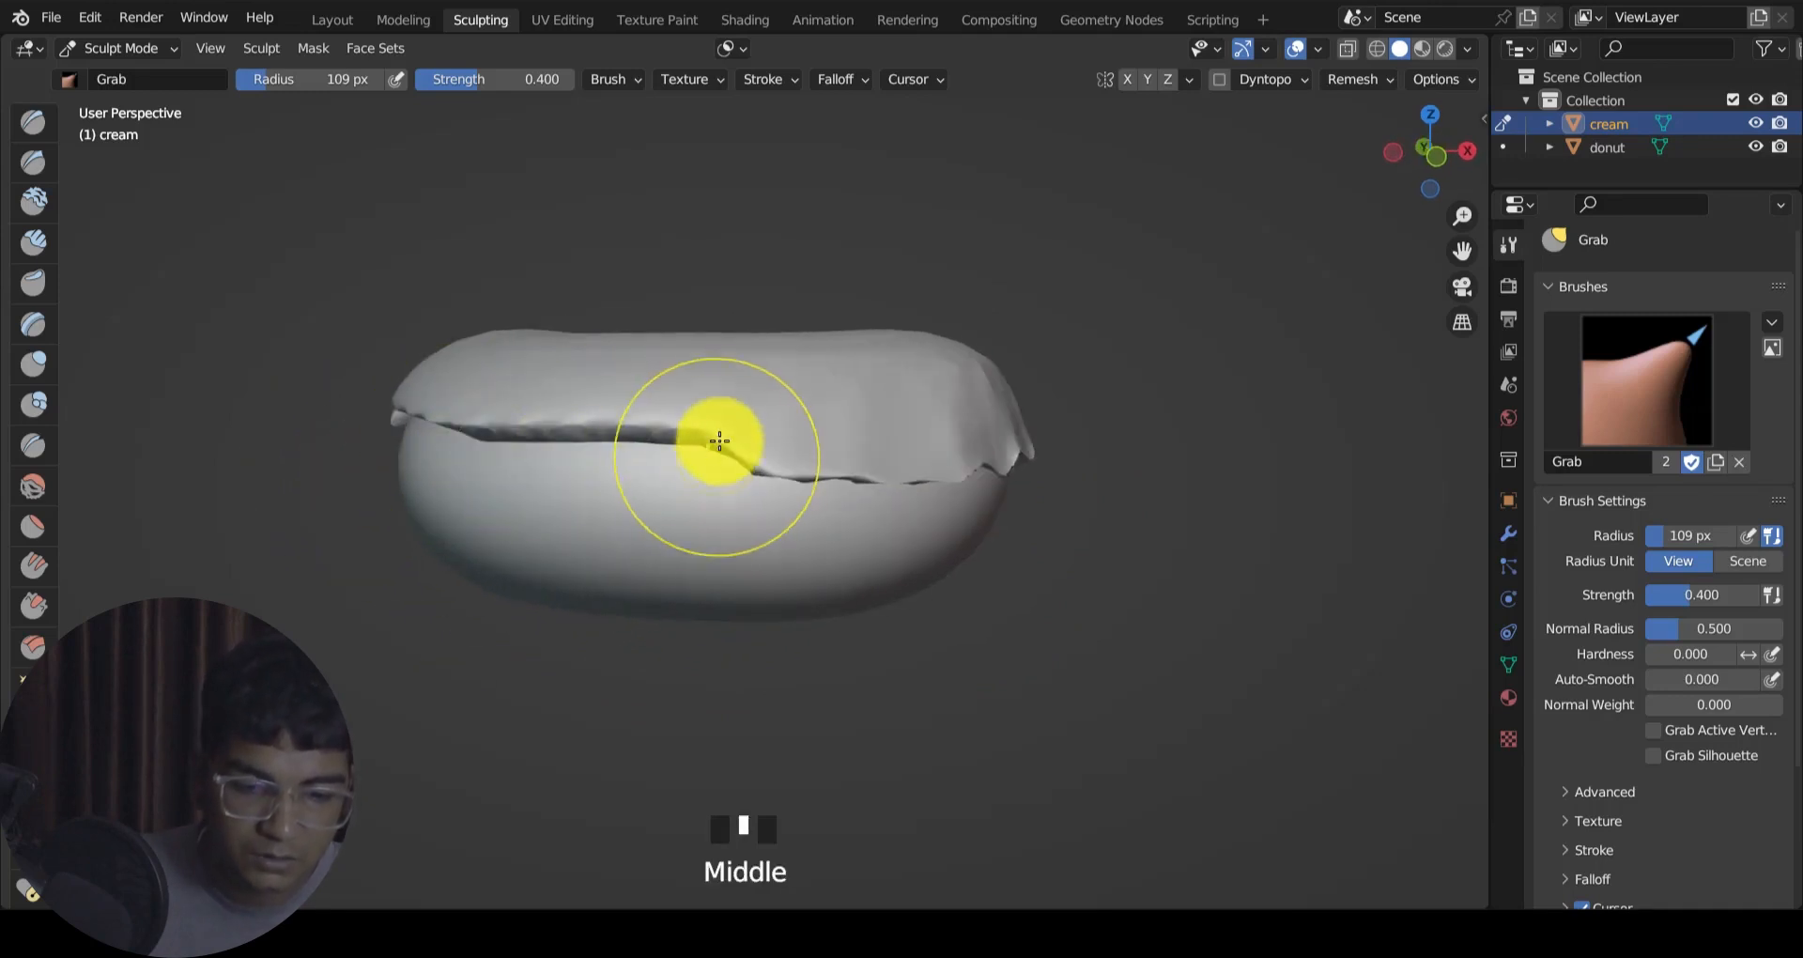
mouse_move(675, 561)
mouse_down()
mouse_move(647, 659)
mouse_move(686, 560)
mouse_up()
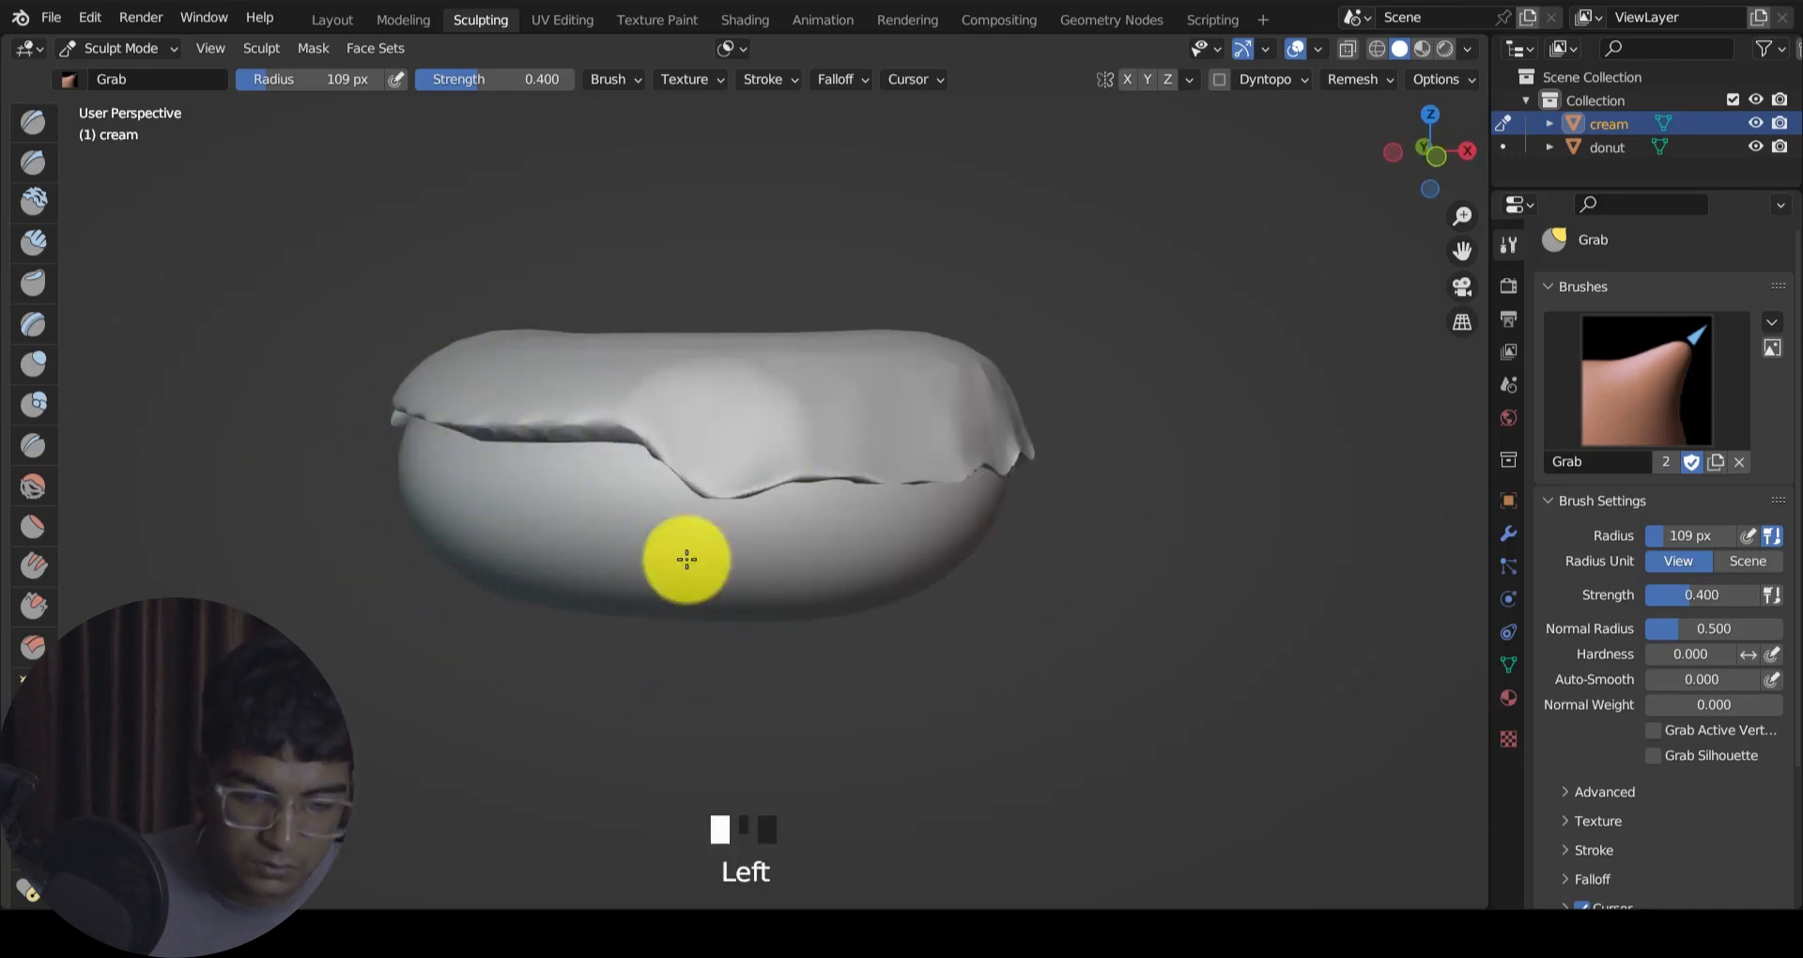
mouse_move(561, 578)
mouse_down()
mouse_move(543, 527)
mouse_move(623, 507)
mouse_move(647, 455)
mouse_move(630, 486)
mouse_move(493, 459)
mouse_move(451, 475)
mouse_up()
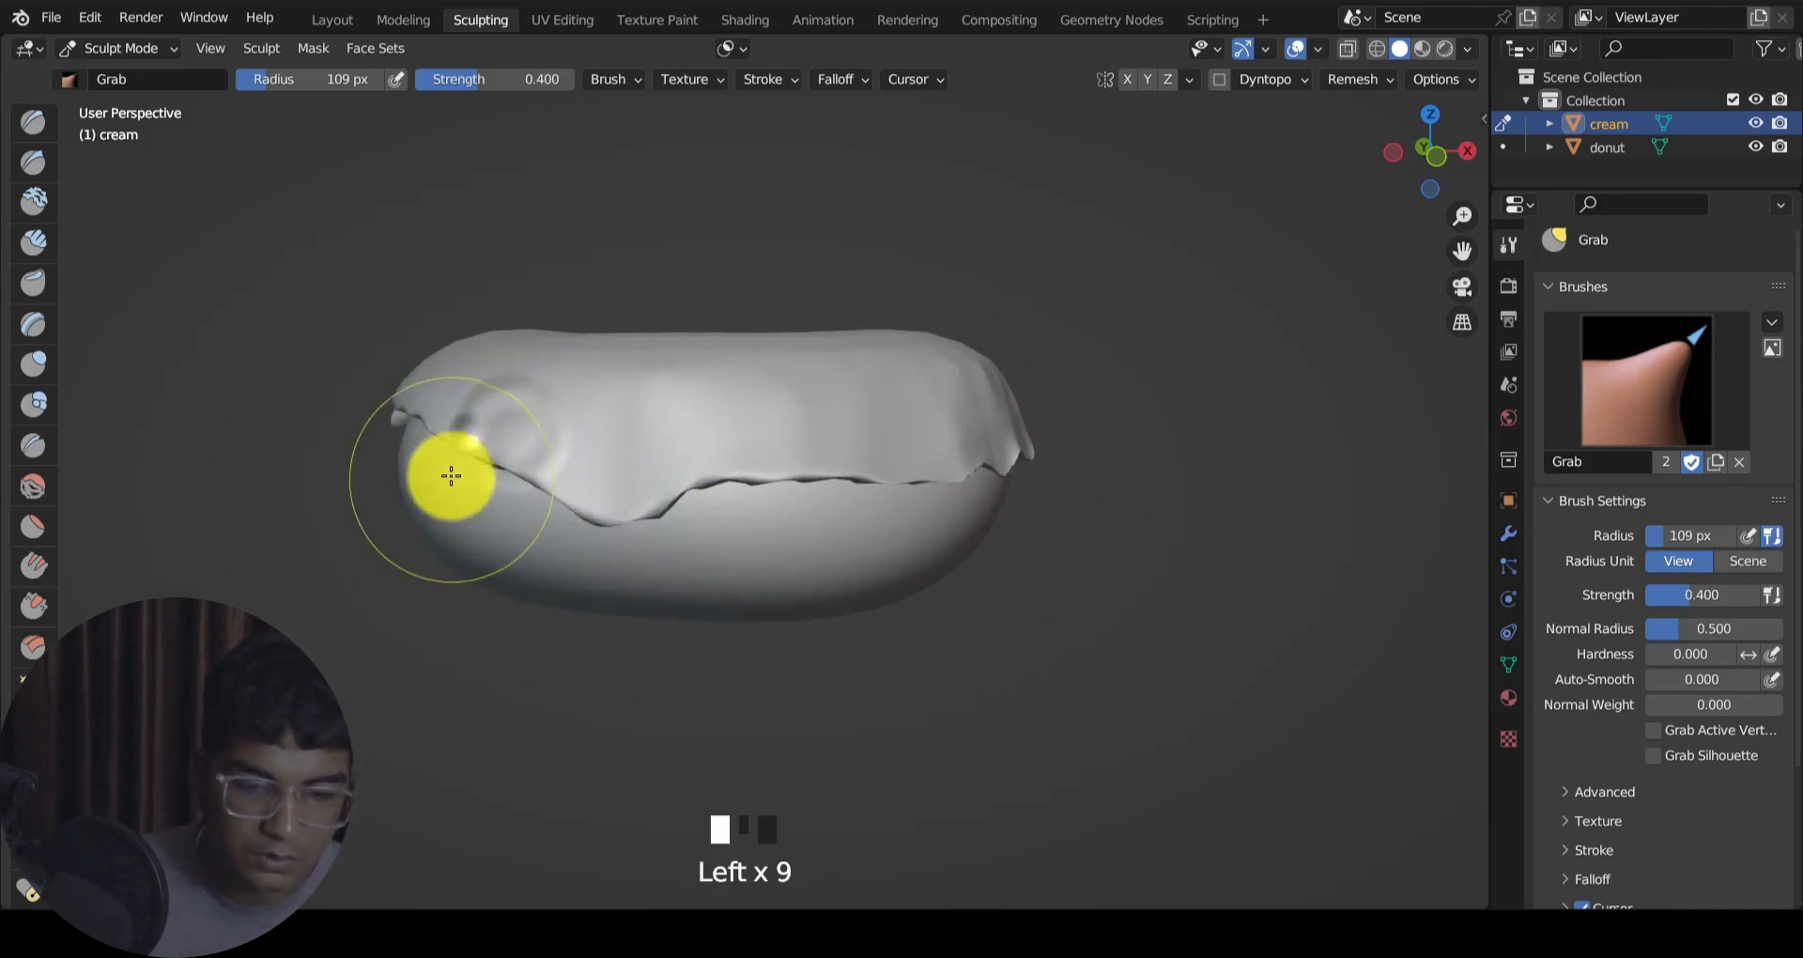
middle_drag(451, 475, 664, 459)
Step: Grab the cream's edge downward on the next side to form drips, undoing the unwanted strokes
drag(664, 460, 731, 525)
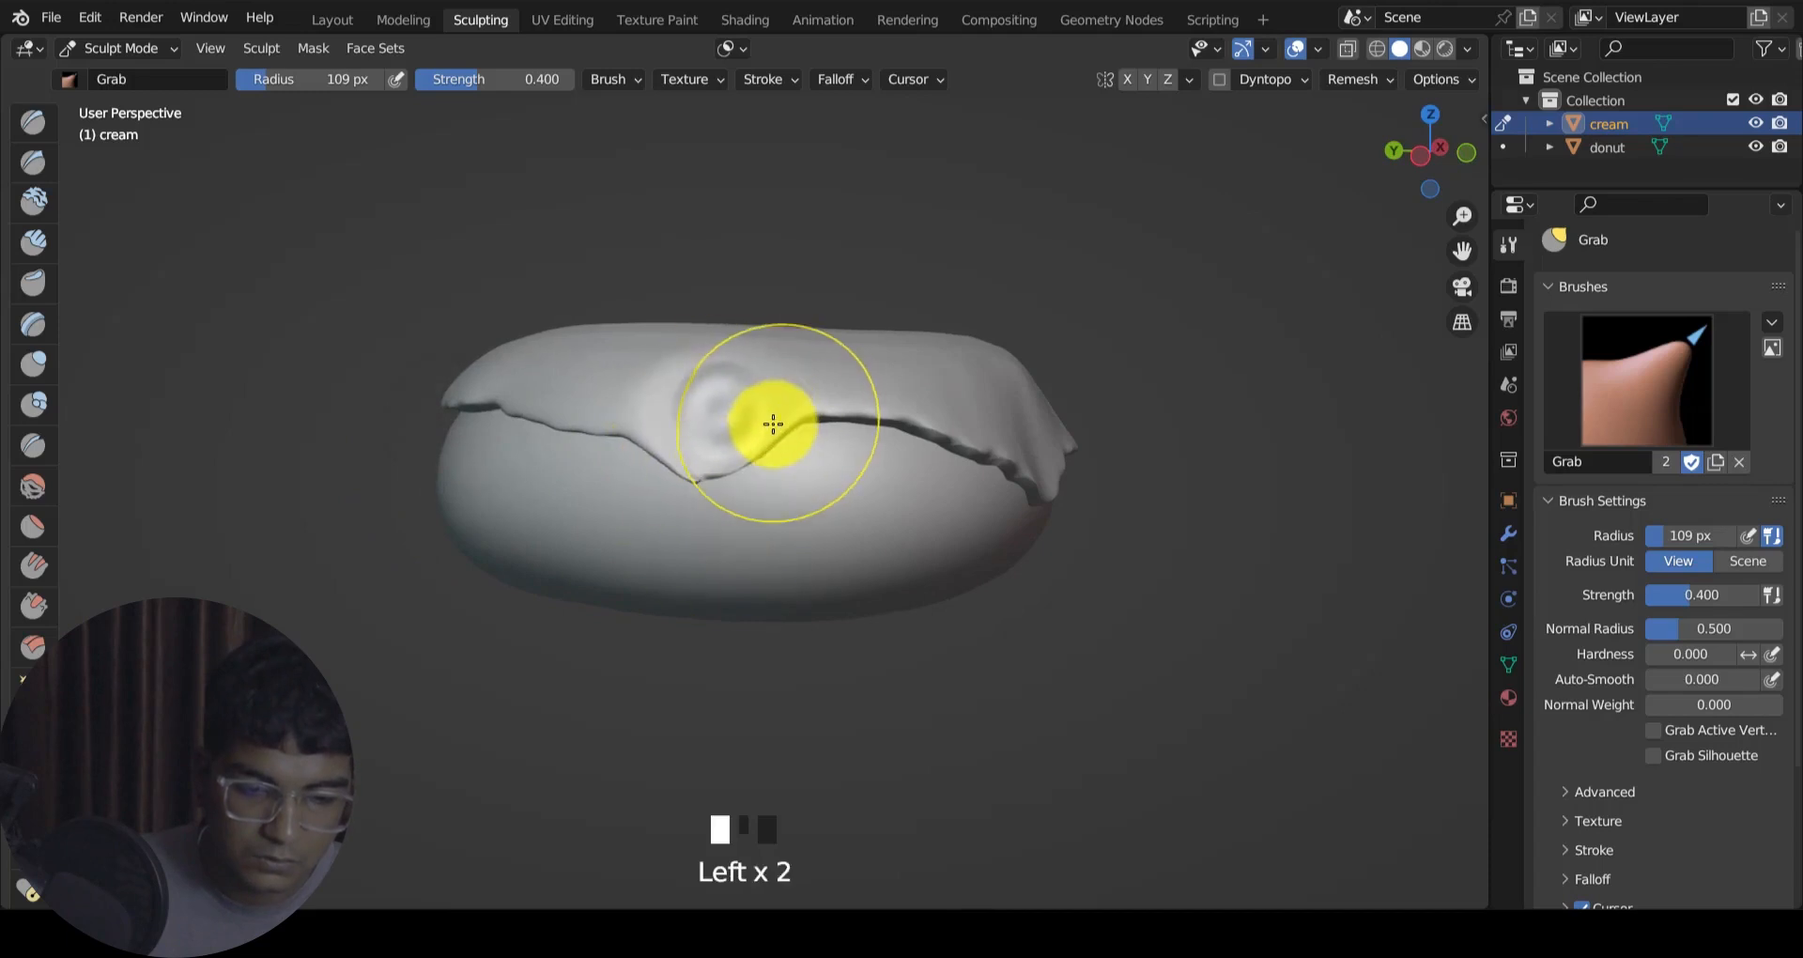
key(ctrl+z)
drag(836, 413, 909, 447)
mouse_move(909, 447)
mouse_down()
mouse_move(1039, 482)
mouse_move(893, 491)
mouse_up()
scroll(627, 521, down, 2)
mouse_move(893, 491)
middle_down()
mouse_move(627, 521)
mouse_move(704, 438)
middle_up()
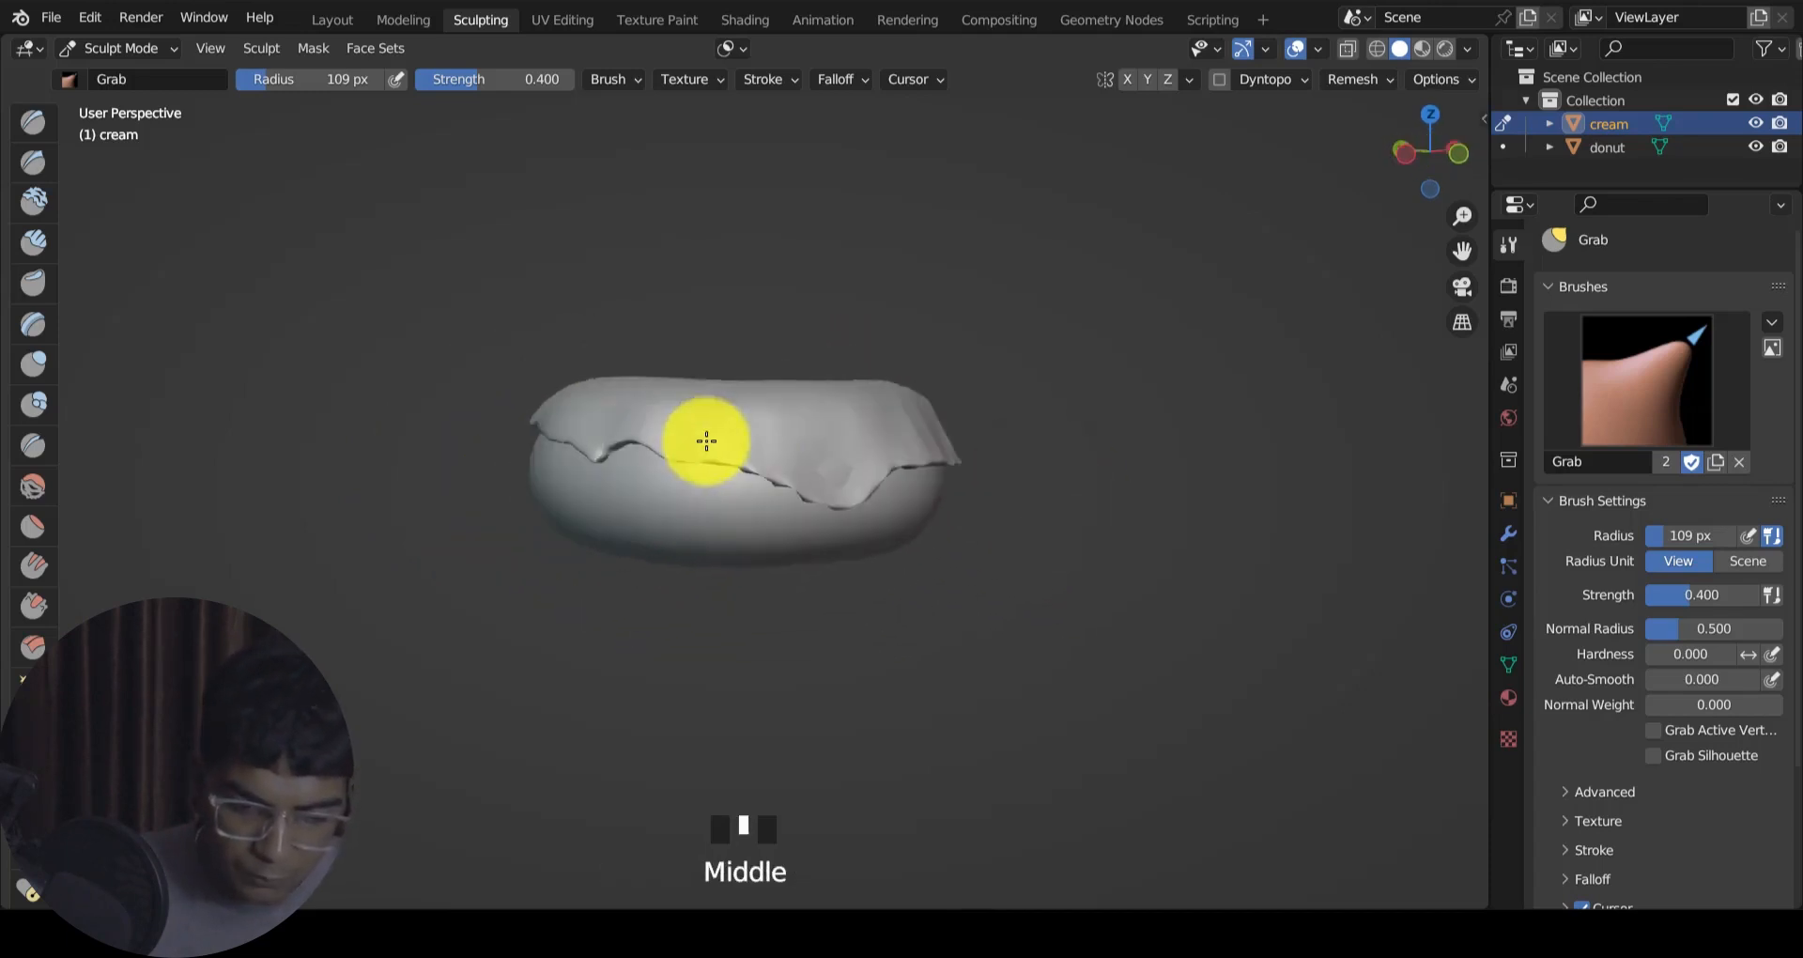
key(ctrl+z)
Step: Pull the cream's straight lower edge into a wavy outline around the remaining sides with the Grab brush
middle_drag(833, 447, 665, 348)
scroll(698, 351, up, 1)
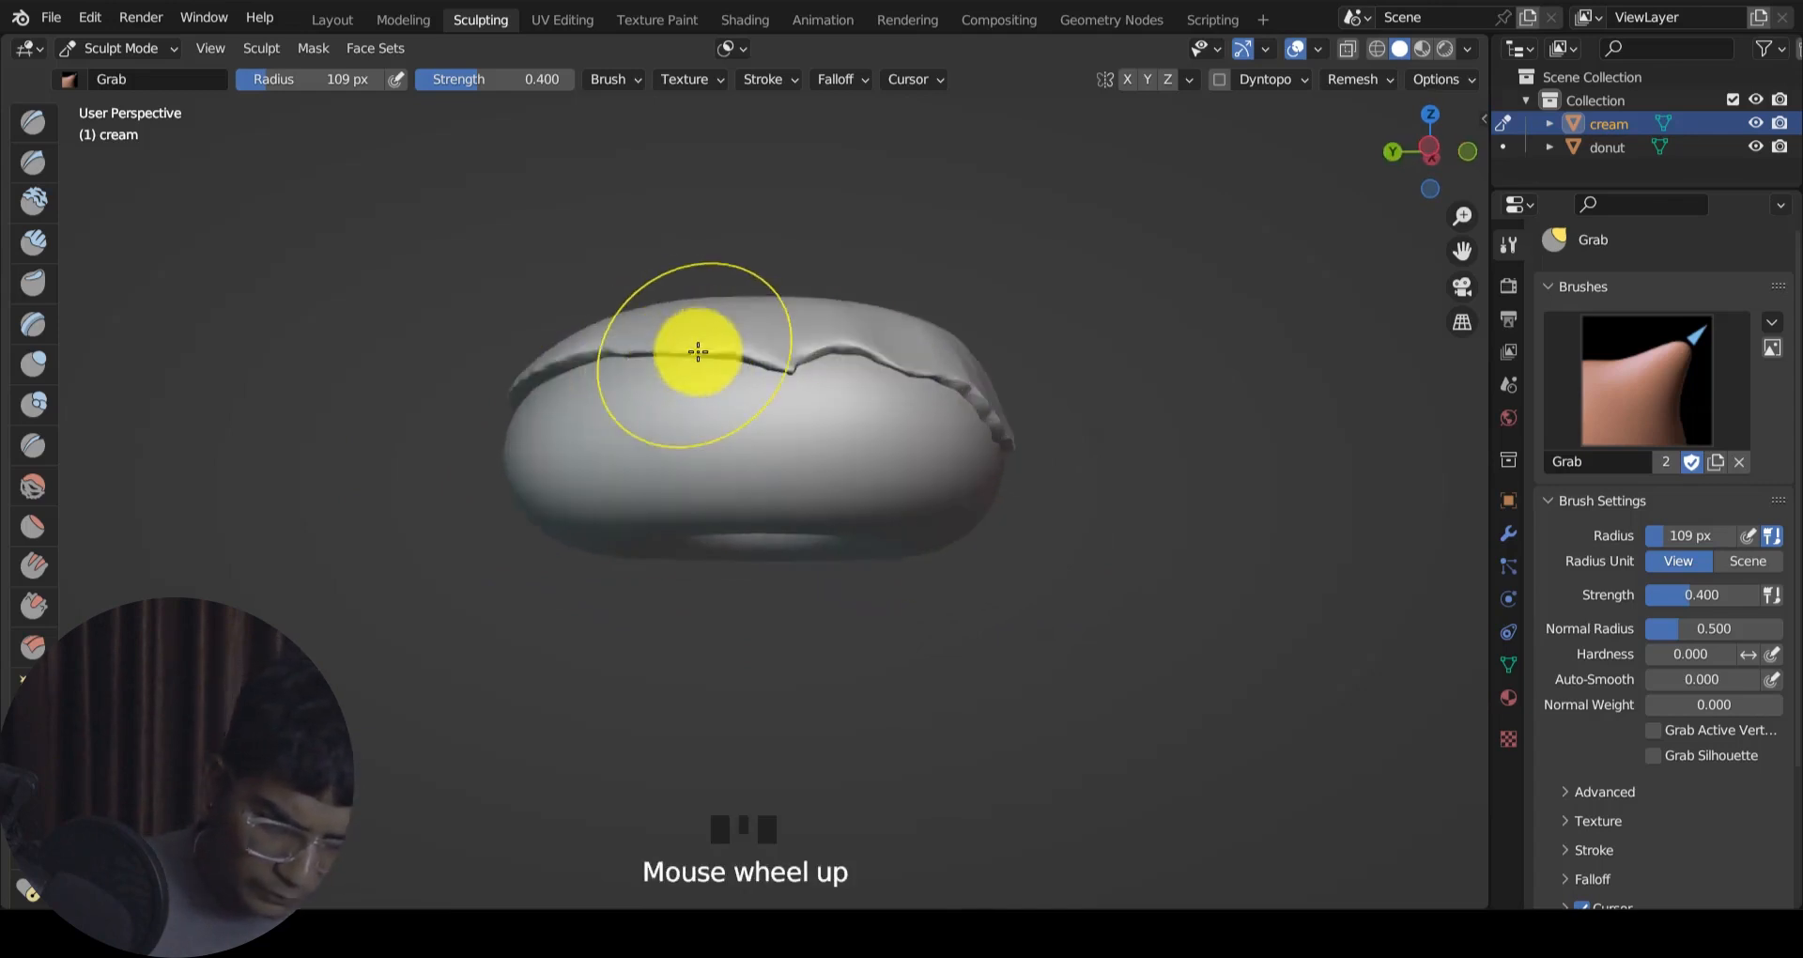
middle_drag(592, 402, 792, 431)
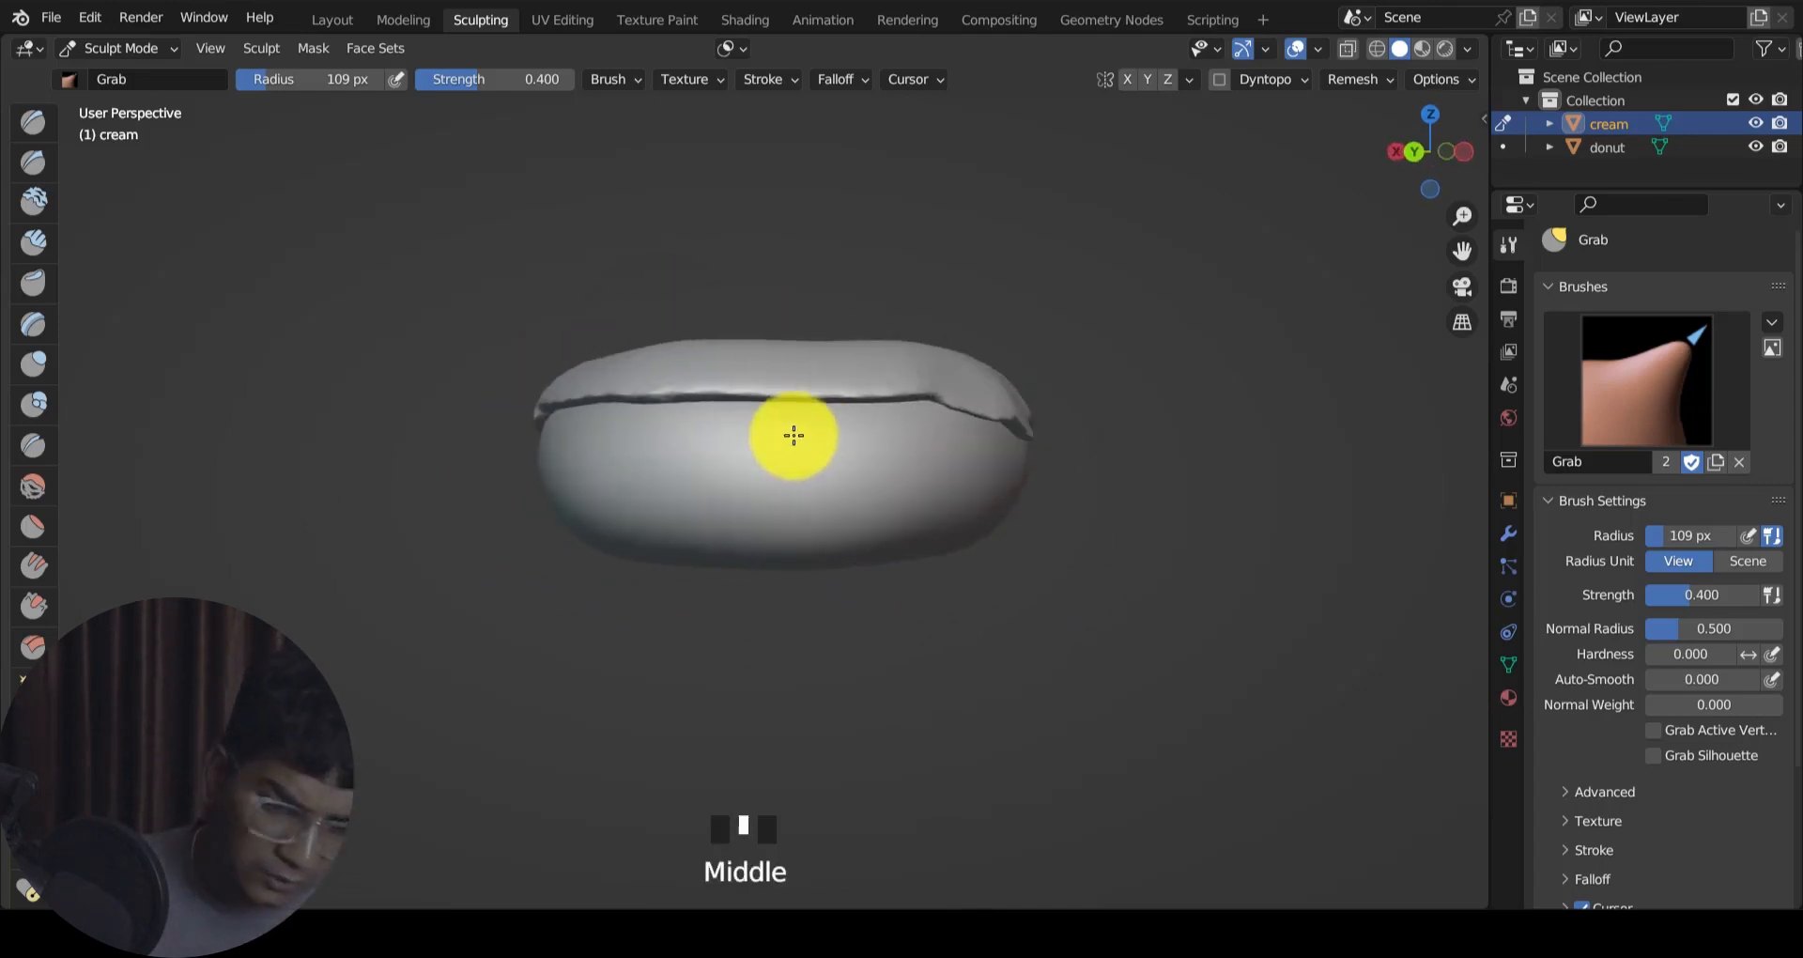
mouse_move(942, 366)
mouse_down()
mouse_move(906, 429)
mouse_move(916, 394)
mouse_up()
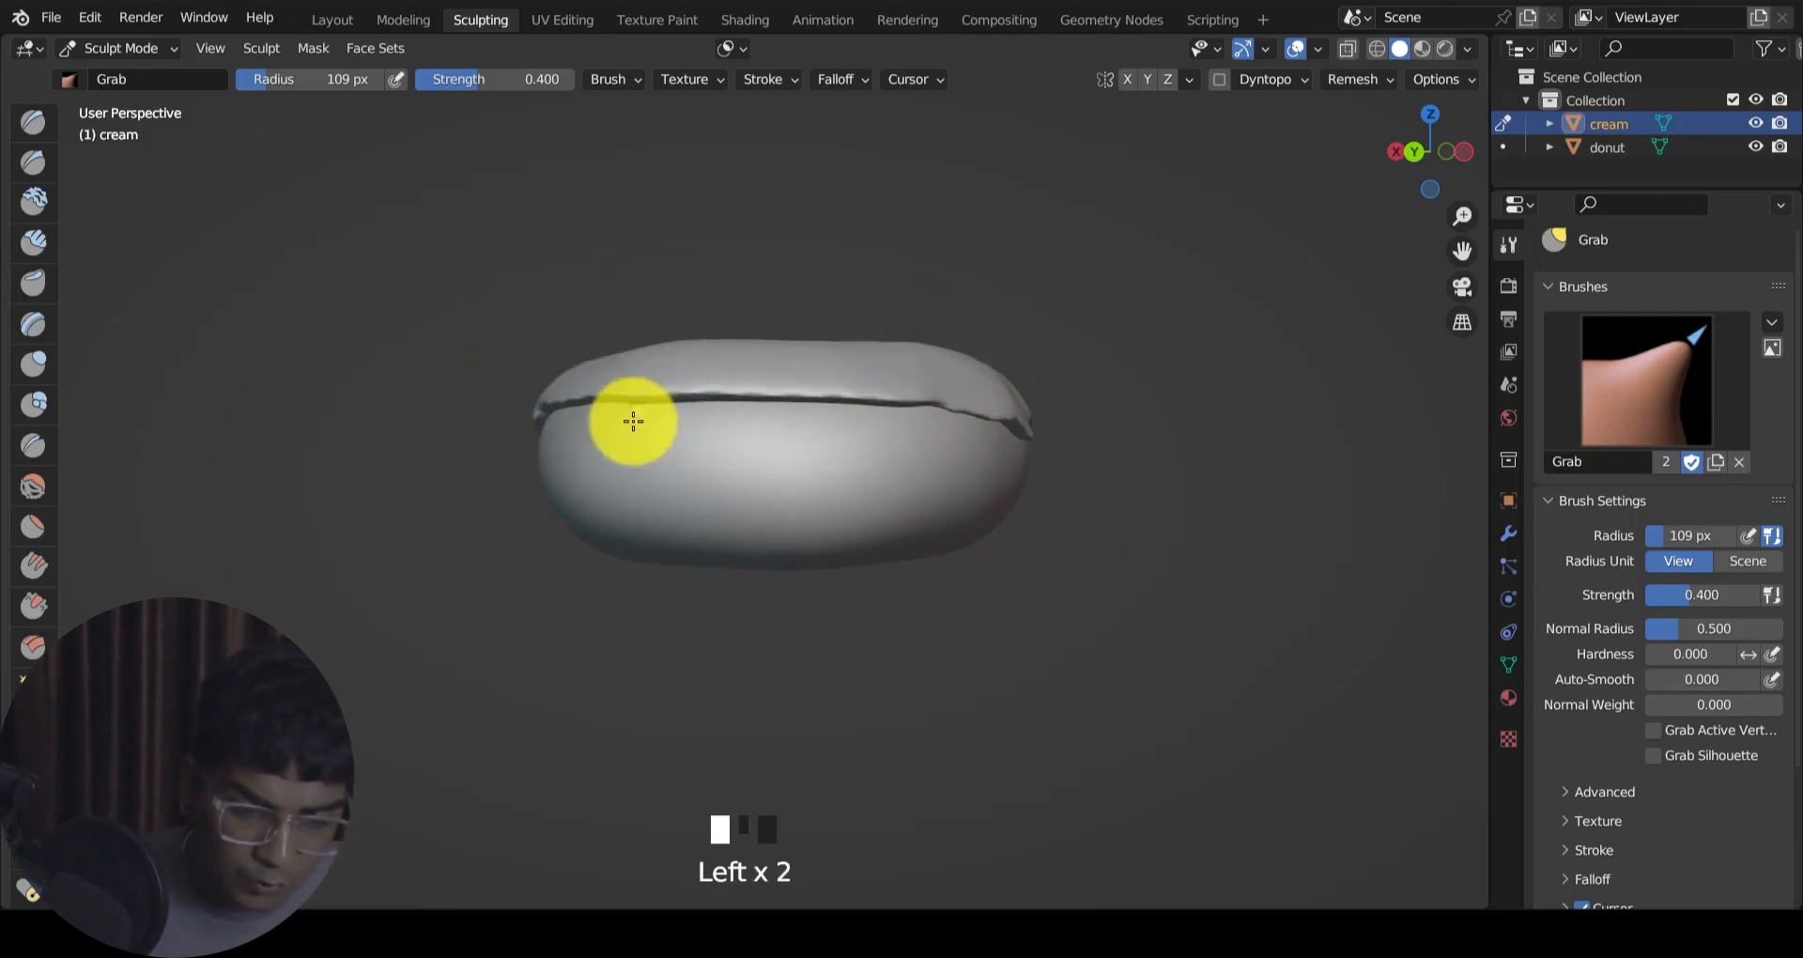
mouse_move(629, 426)
middle_down()
mouse_move(789, 391)
mouse_move(777, 402)
middle_up()
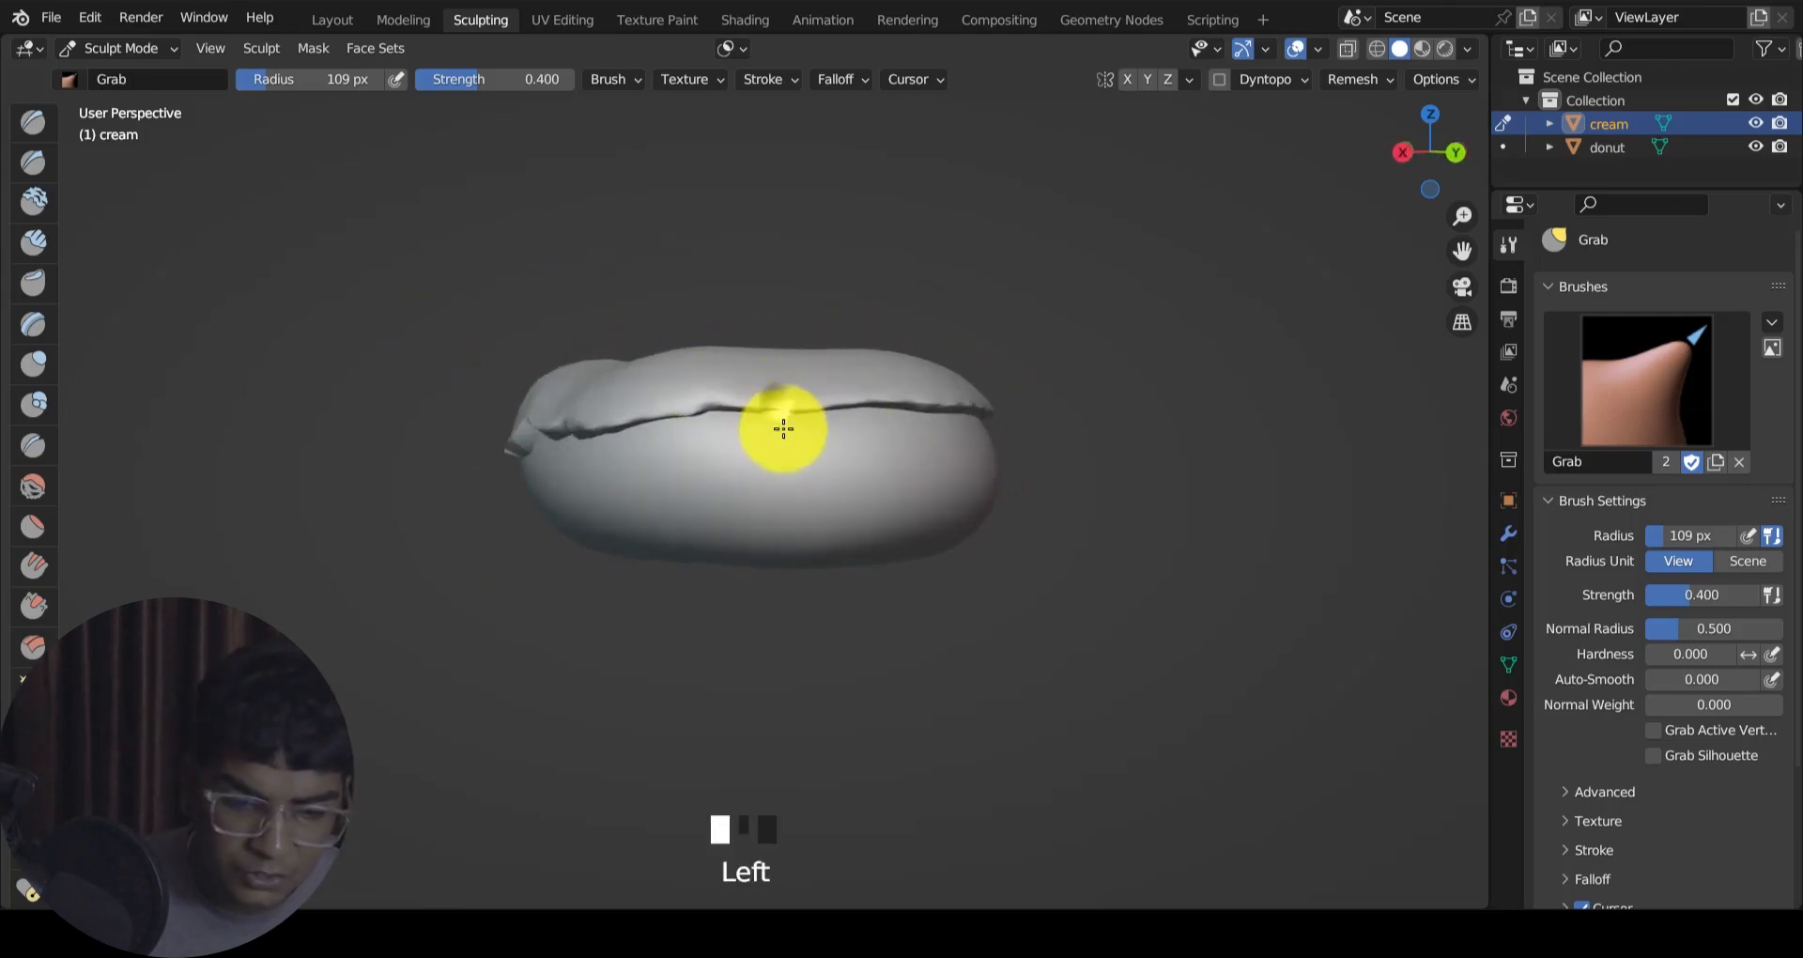
middle_drag(795, 459, 962, 475)
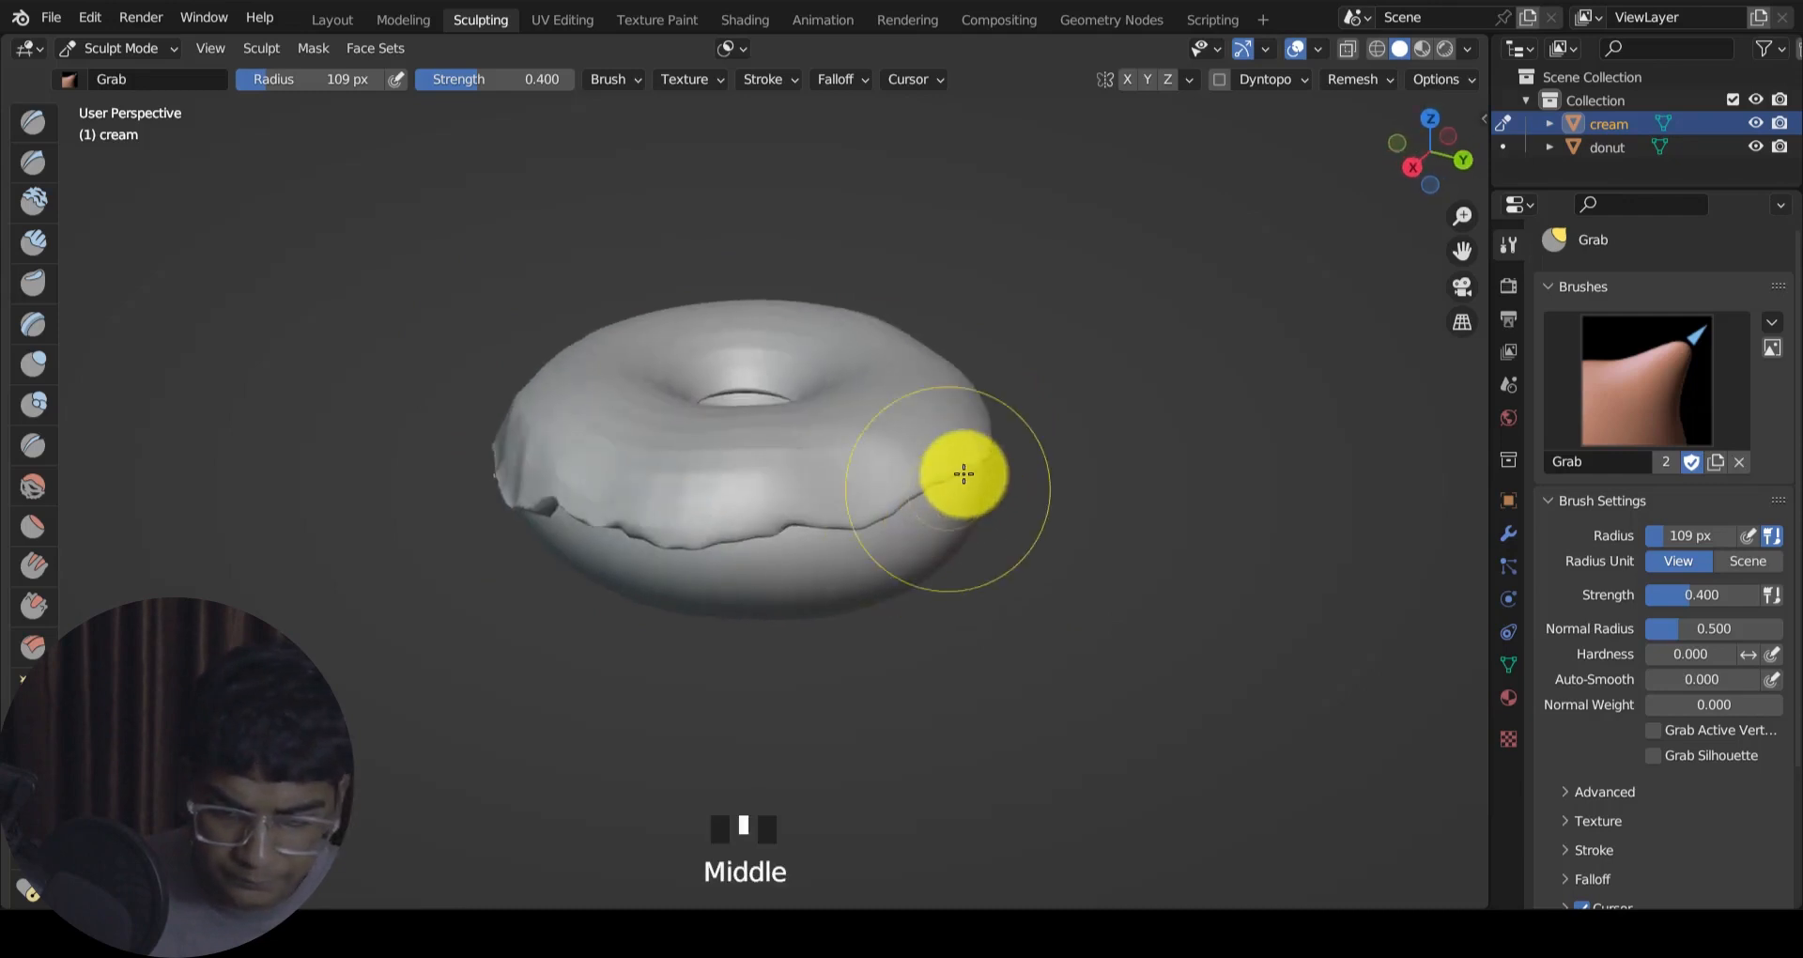
mouse_move(962, 475)
mouse_down()
mouse_move(1014, 487)
mouse_move(960, 508)
mouse_up()
middle_drag(986, 487, 1031, 395)
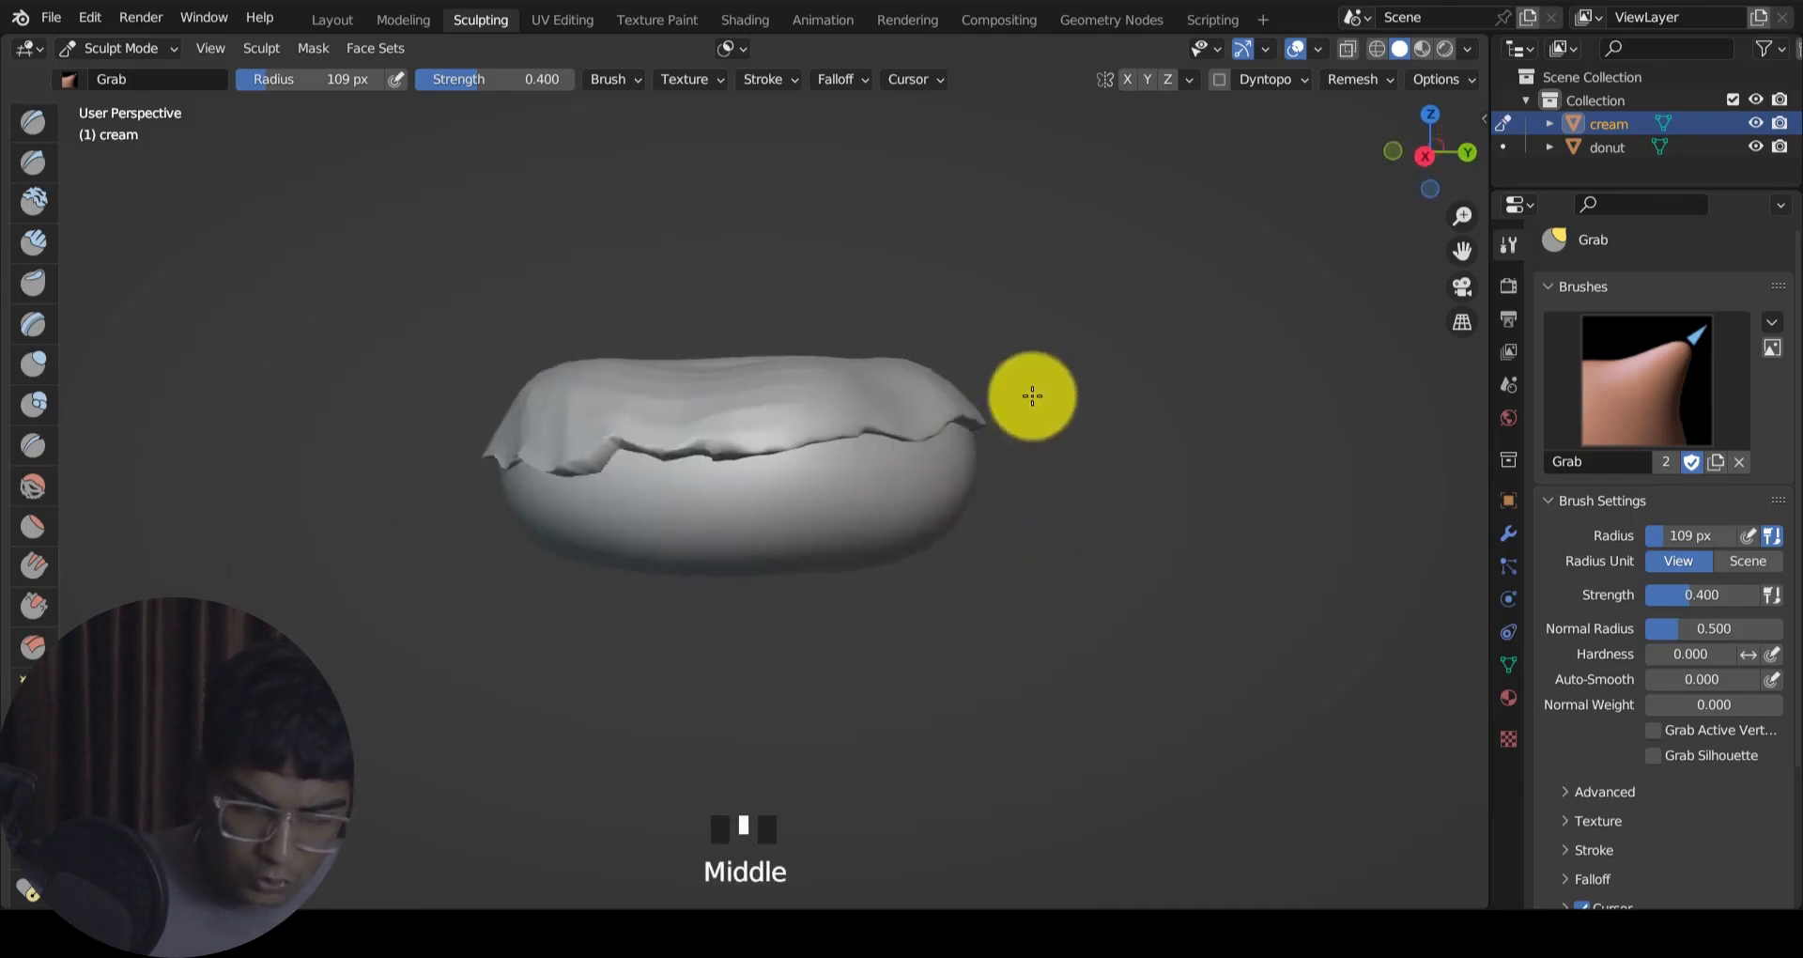
Step: Return to the Layout workspace and apply Shade Smooth to the cream
key(Tab)
key(Tab)
click(112, 48)
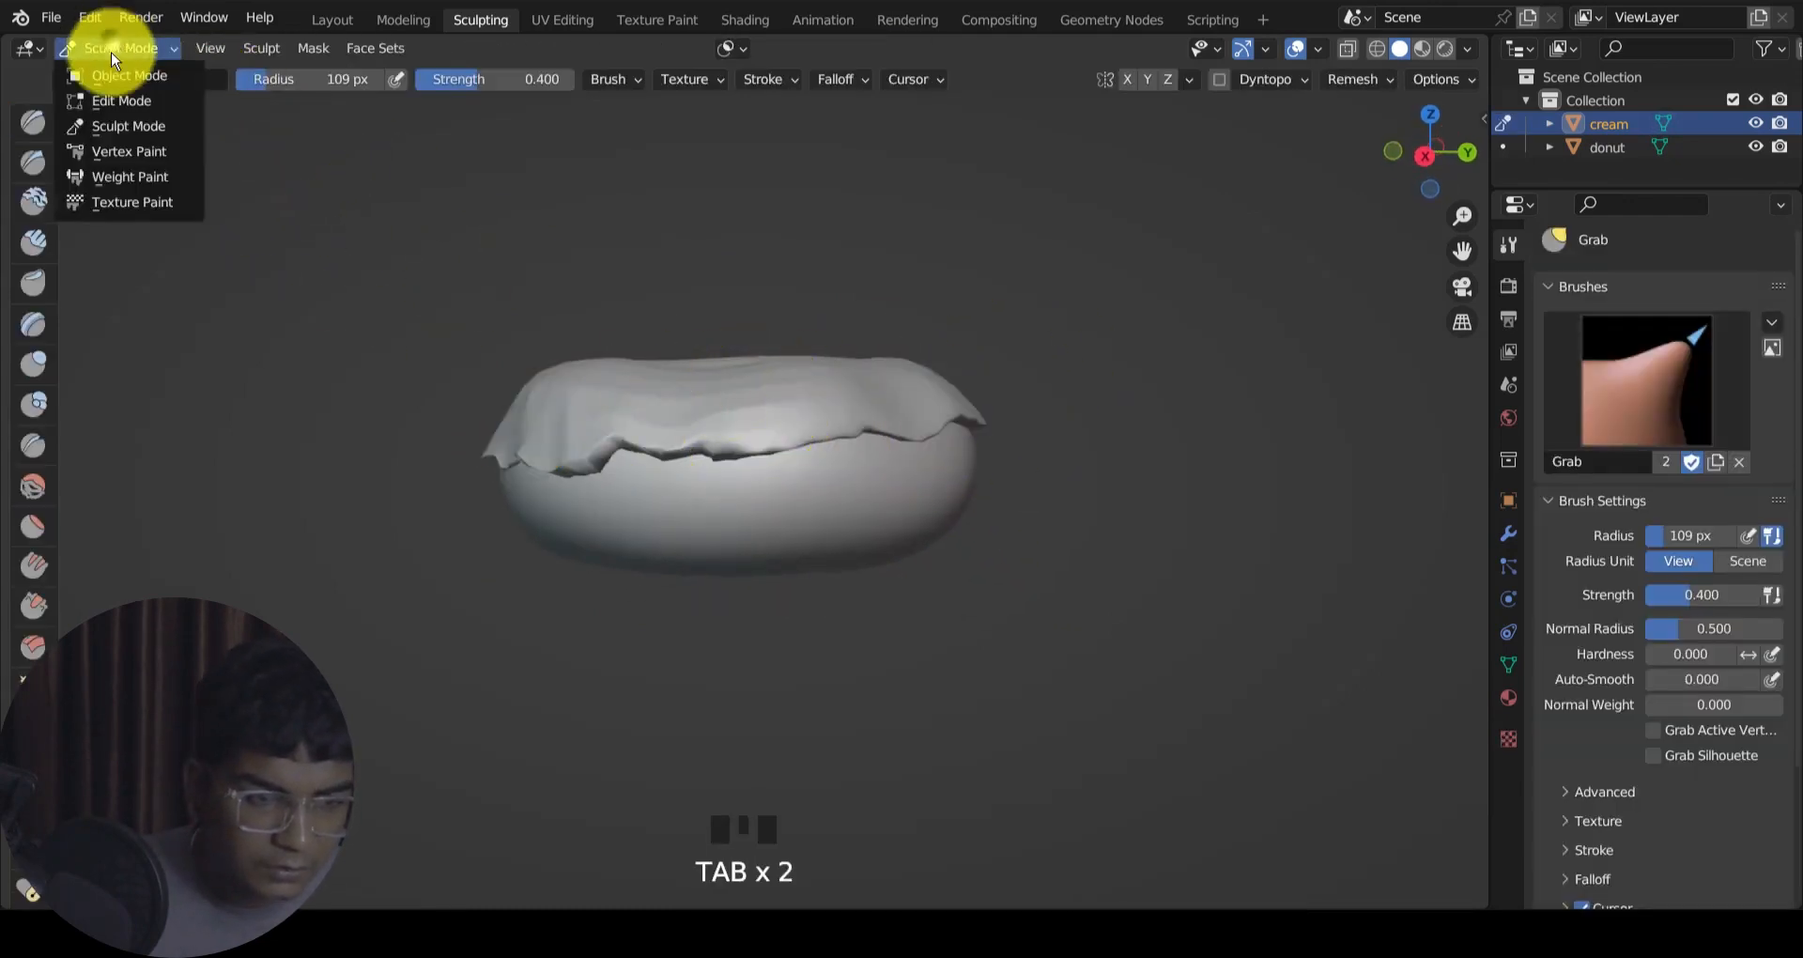
click(319, 21)
middle_drag(695, 375, 749, 383)
right_click(748, 384)
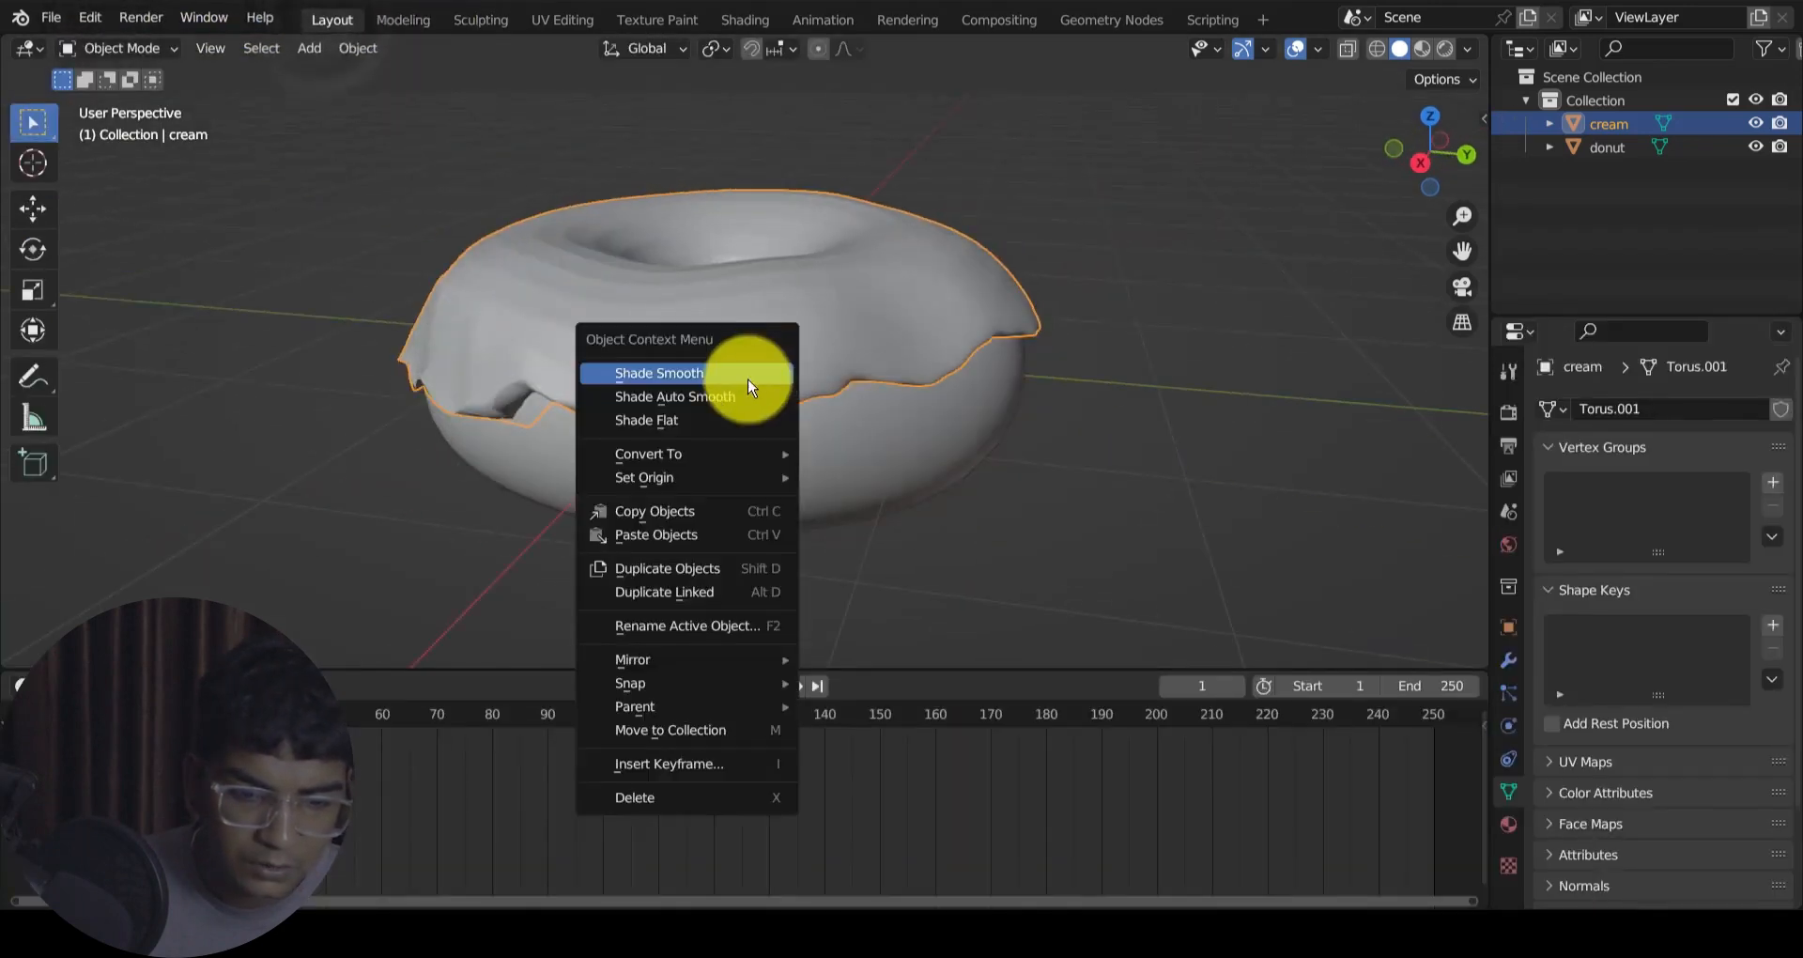
click(746, 375)
middle_drag(461, 336, 386, 240)
click(986, 323)
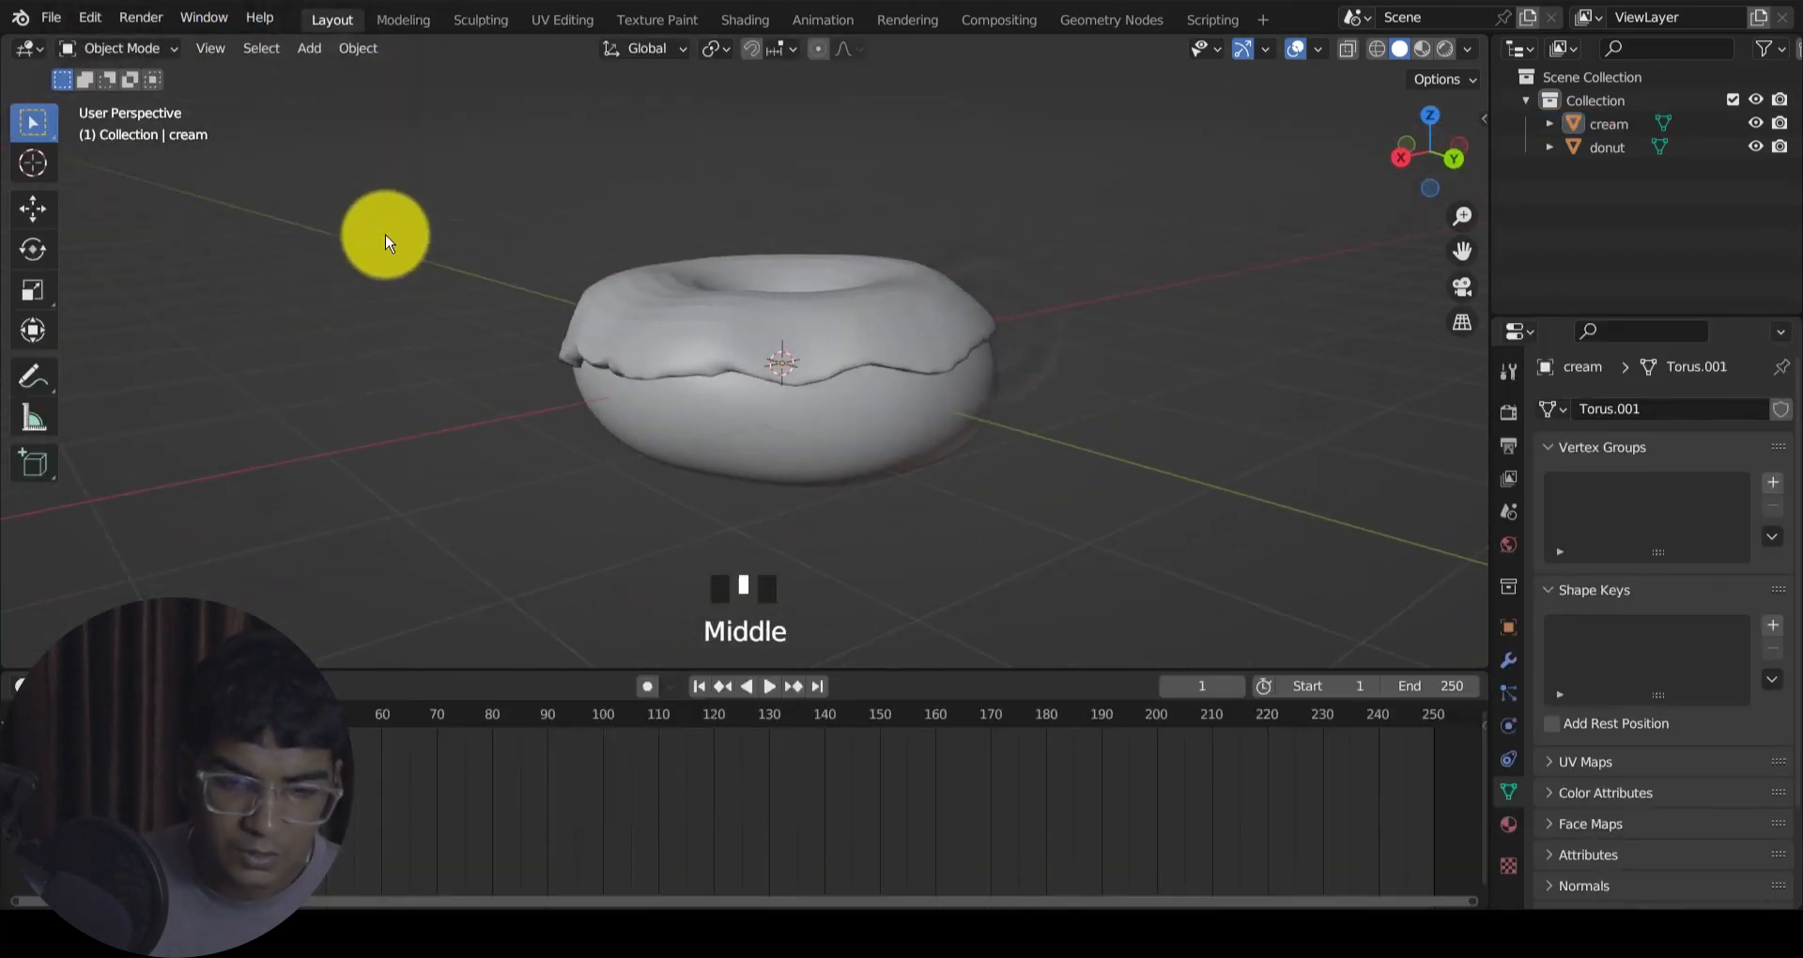
Step: Reselect the cream, return to the Sculpting workspace and soften its ragged front edge with the 109 px Smooth brush at 0.700 strength
click(863, 353)
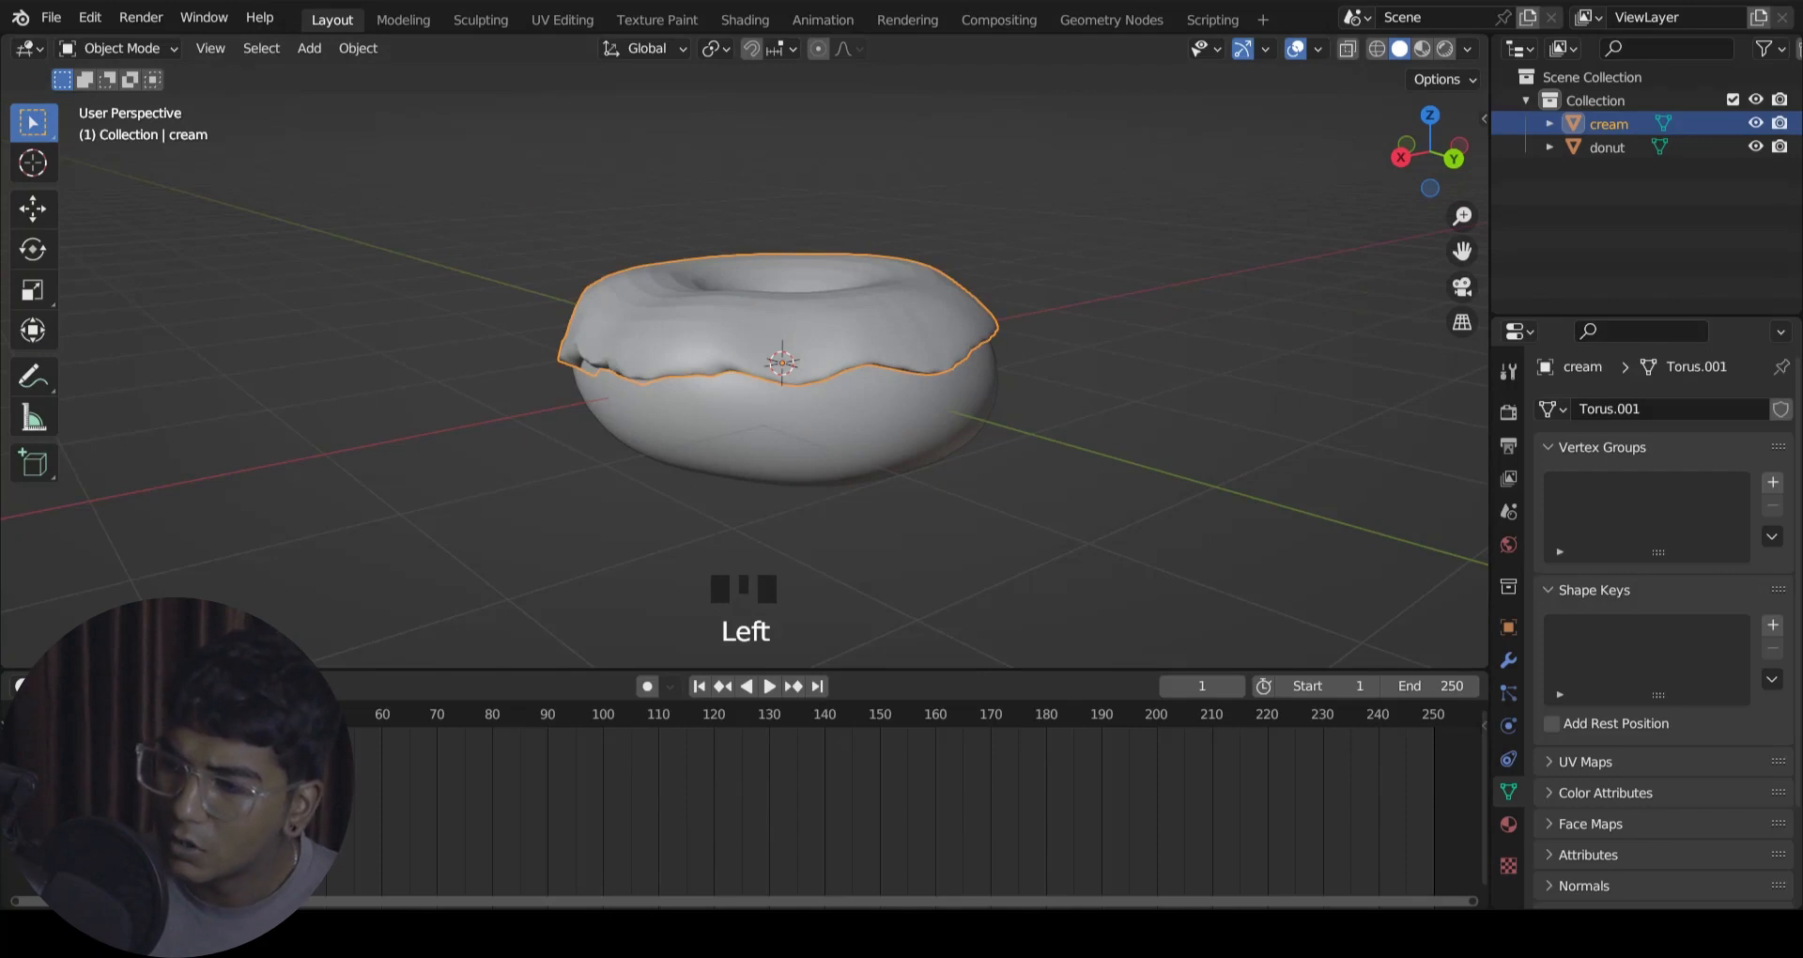
click(858, 354)
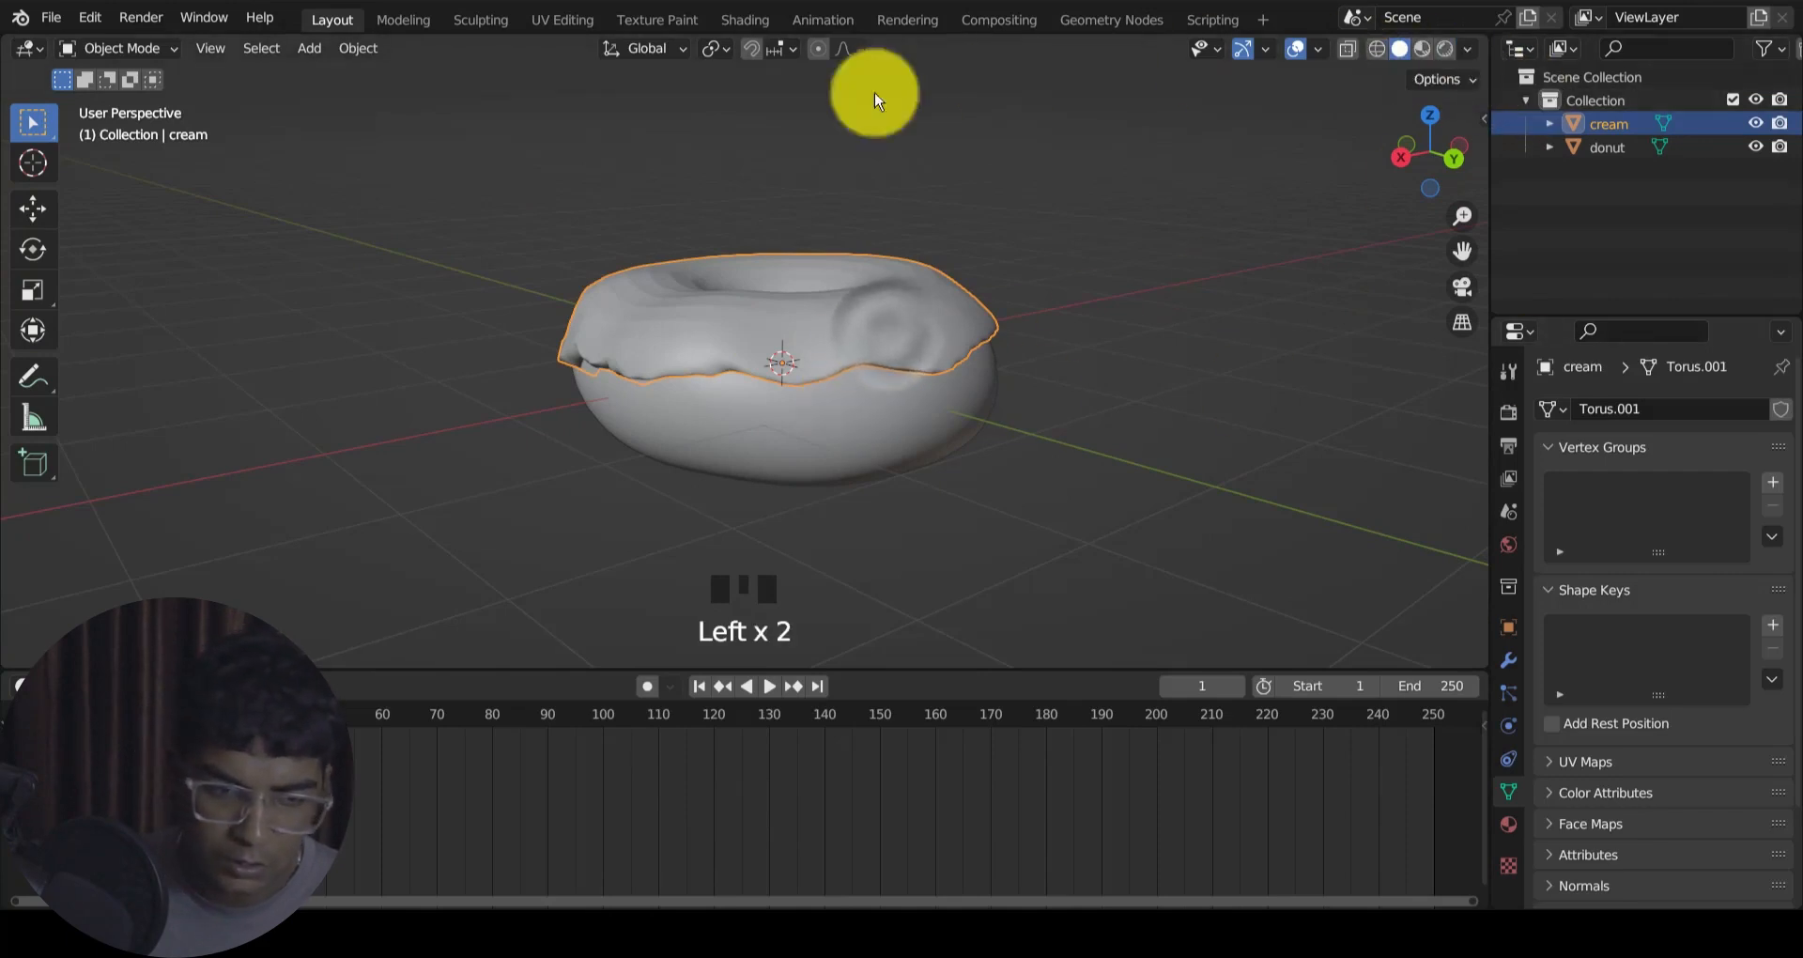
click(484, 23)
mouse_move(805, 306)
middle_down()
mouse_move(301, 467)
mouse_move(109, 597)
middle_up()
click(33, 487)
middle_drag(274, 478, 309, 555)
mouse_move(597, 502)
mouse_down()
mouse_move(623, 451)
mouse_move(869, 475)
mouse_move(970, 459)
mouse_up()
middle_drag(970, 459, 709, 459)
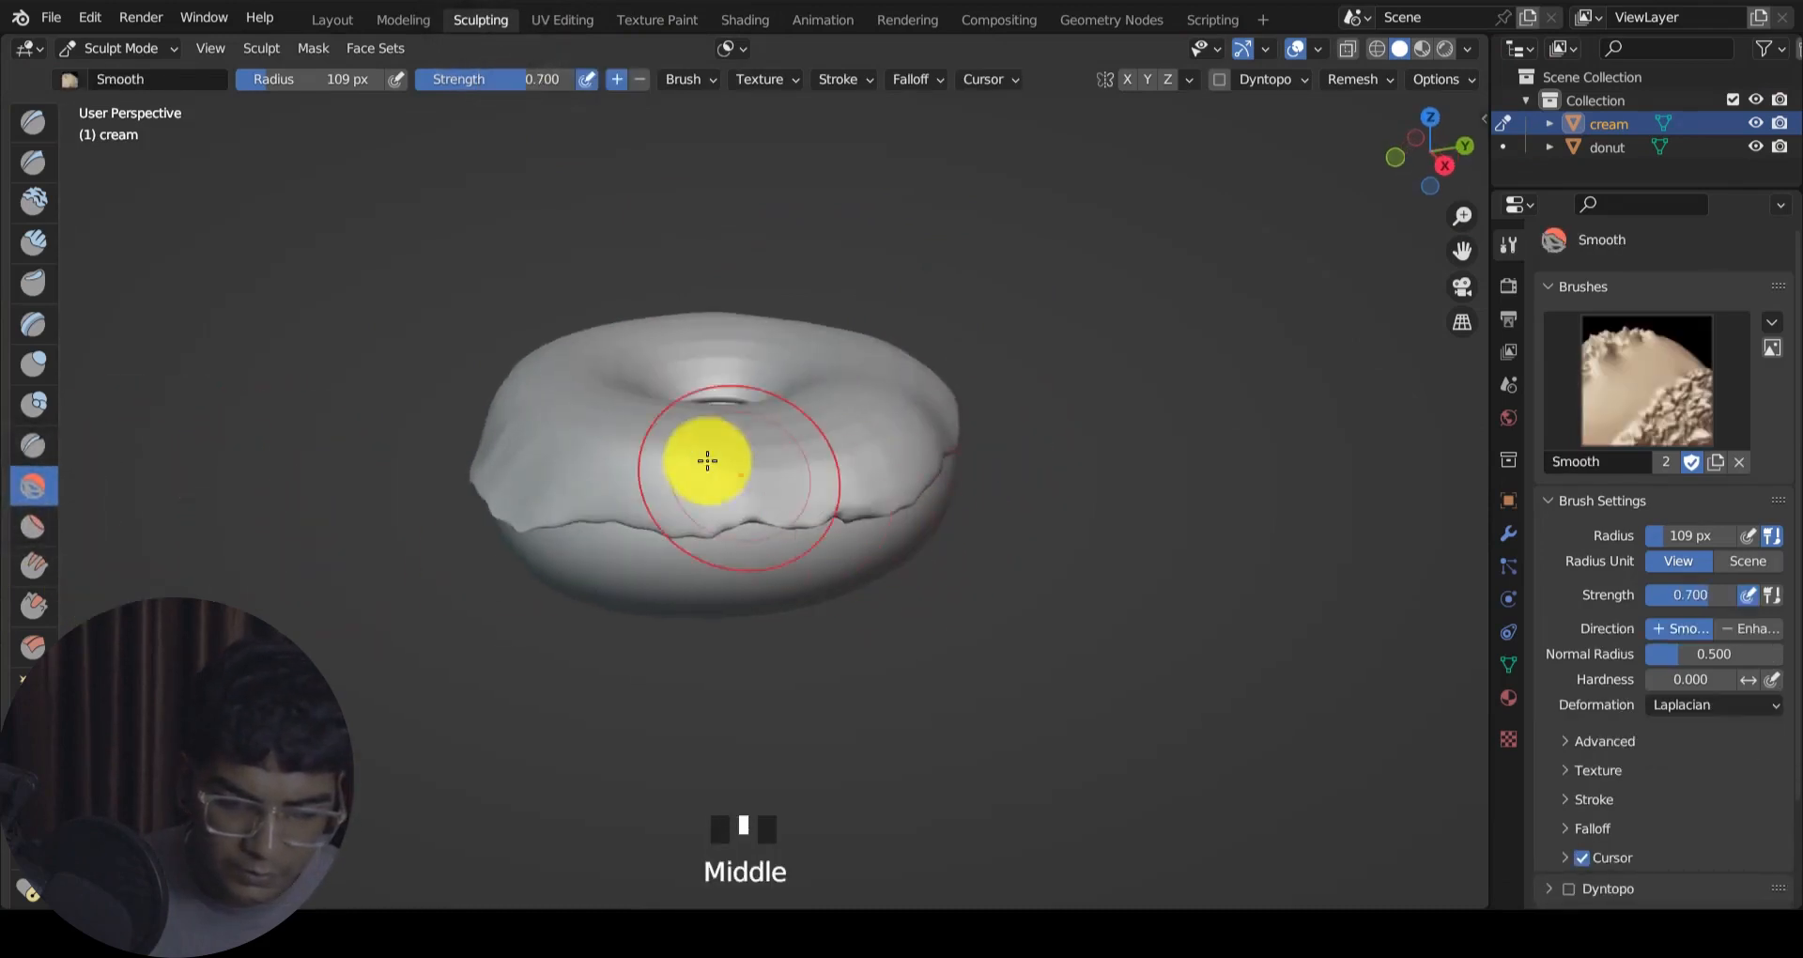
Step: Smooth the cream's surface and dripping edge around the other sides of the donut with the Smooth brush
click(910, 384)
mouse_move(910, 383)
middle_down()
mouse_move(1151, 495)
mouse_move(902, 479)
middle_up()
mouse_move(902, 479)
mouse_down()
mouse_move(652, 516)
mouse_move(723, 381)
mouse_move(949, 413)
mouse_up()
mouse_move(949, 413)
middle_down()
mouse_move(1083, 460)
mouse_move(808, 507)
middle_up()
mouse_move(808, 507)
mouse_down()
mouse_move(652, 544)
mouse_move(772, 350)
mouse_move(877, 374)
mouse_move(720, 467)
mouse_up()
middle_drag(720, 466, 769, 479)
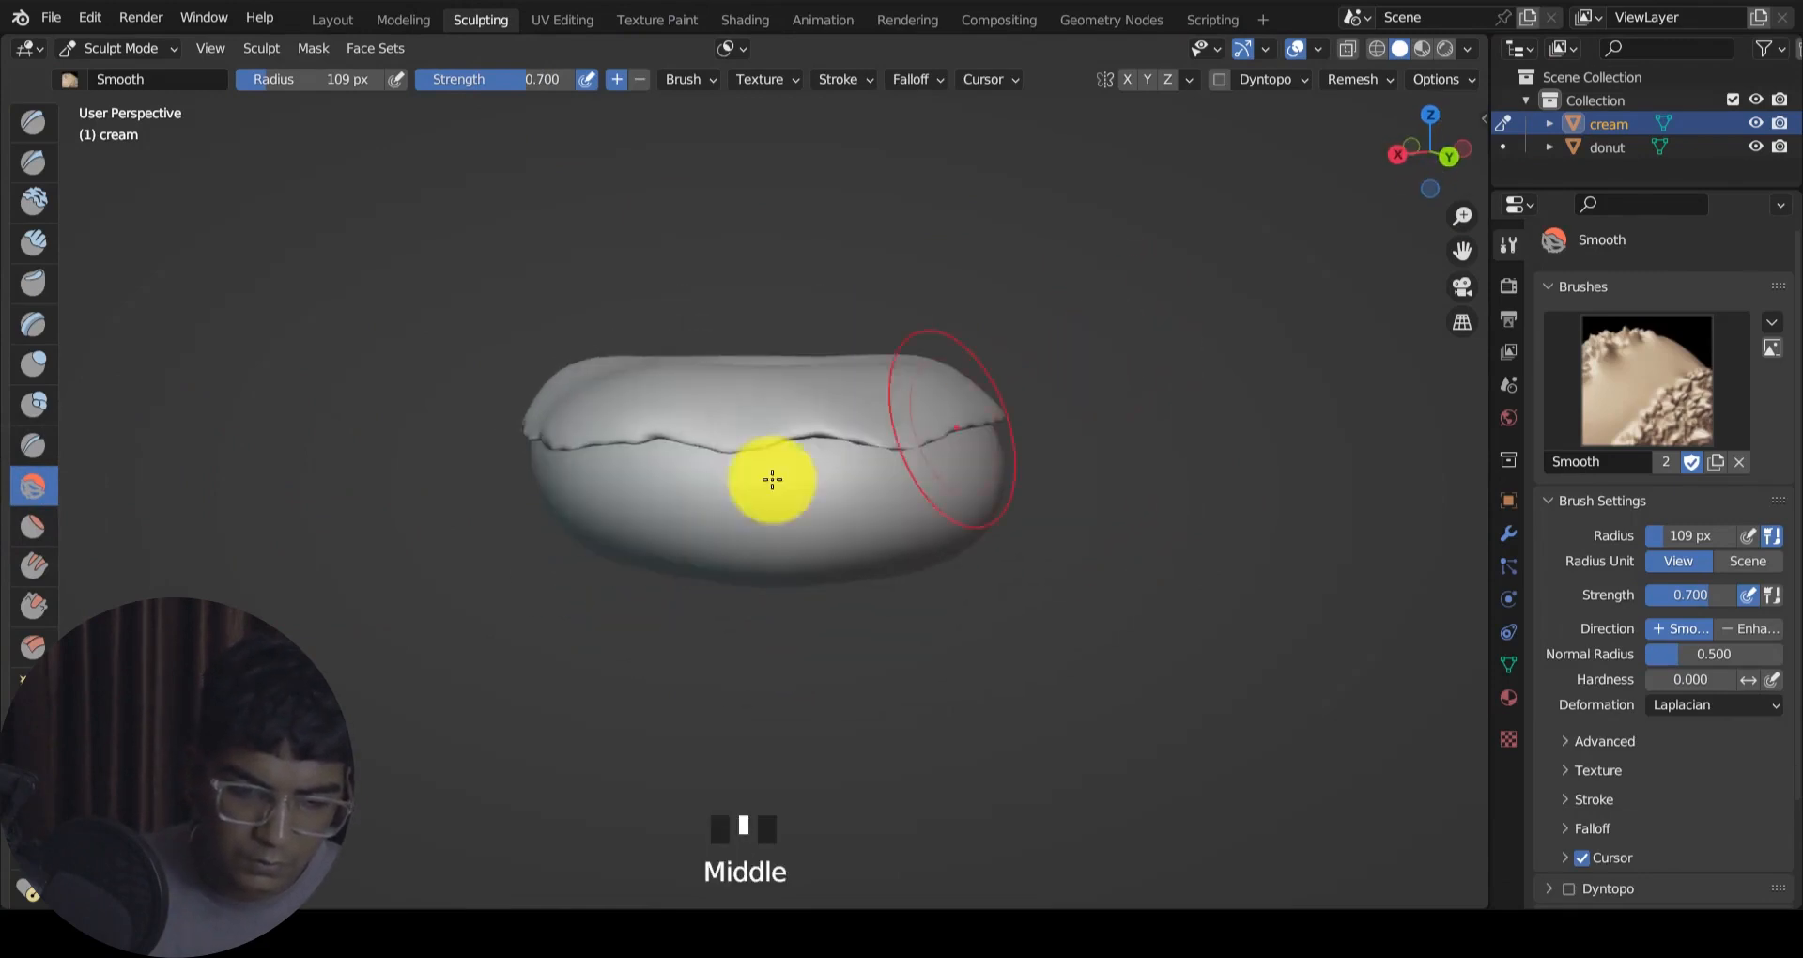
mouse_move(769, 479)
mouse_down()
mouse_move(721, 472)
mouse_move(995, 414)
mouse_up()
middle_drag(995, 414, 829, 407)
scroll(817, 386, up, 2)
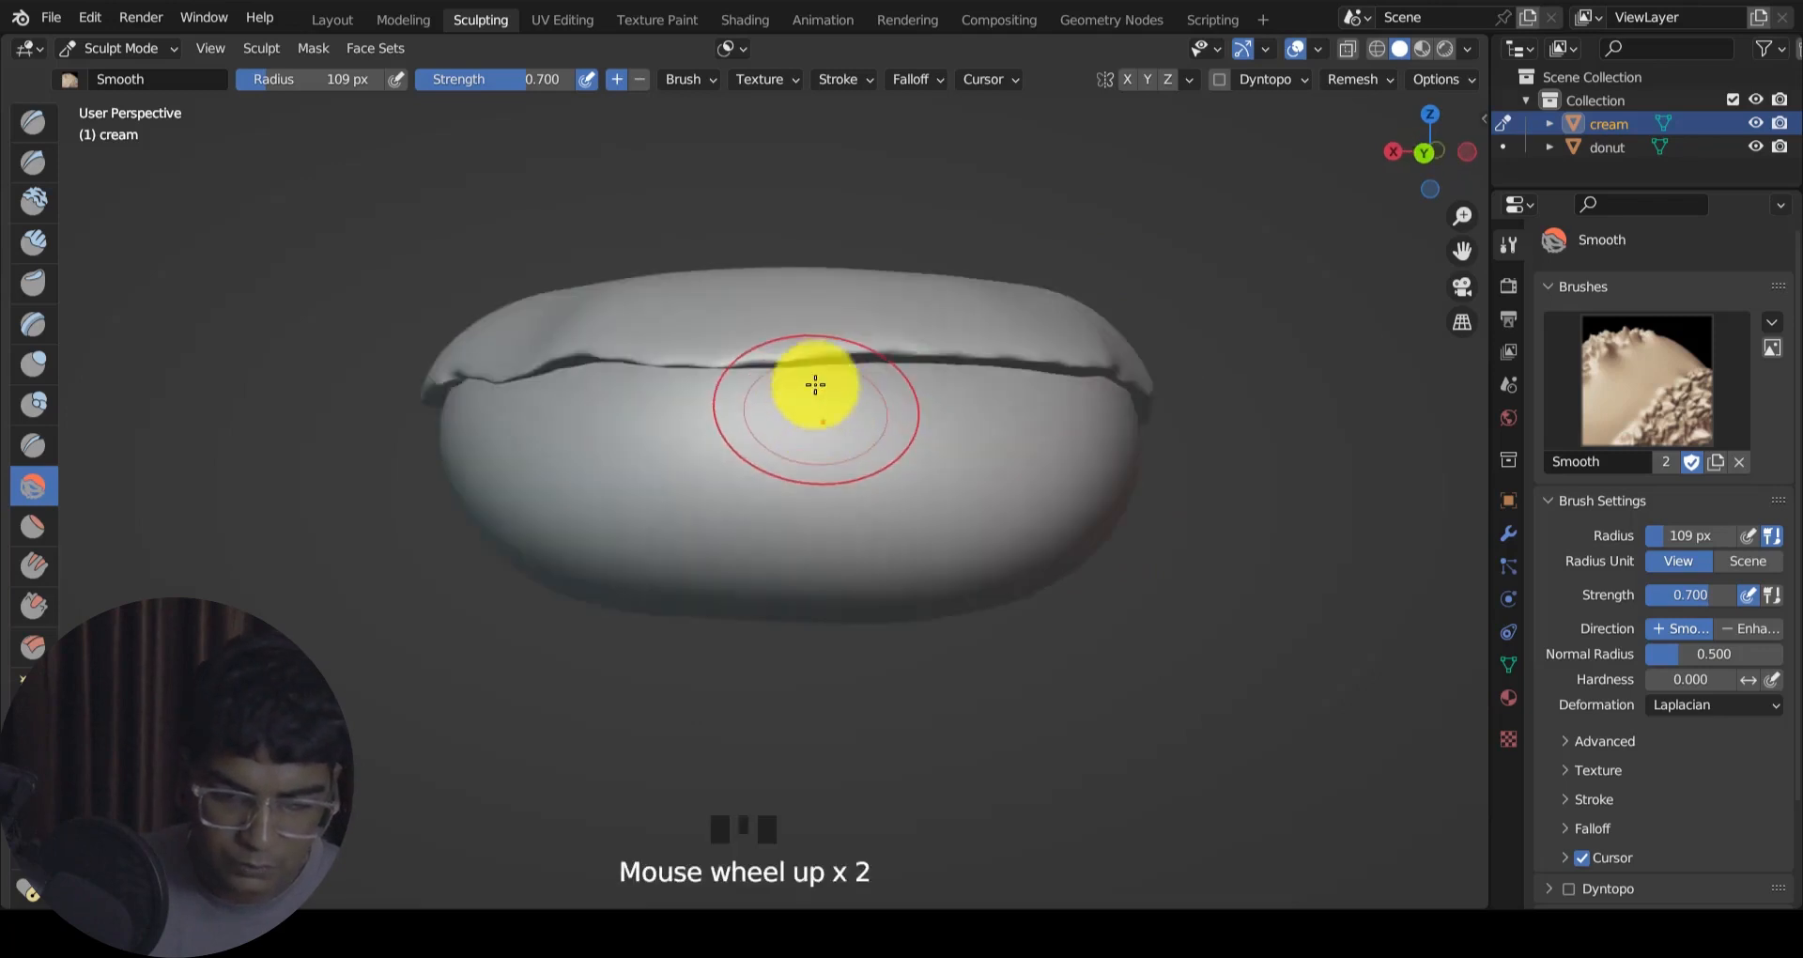
Step: Smooth the cream's wavy outer edge around the donut with the Smooth brush at strength 0.700
mouse_move(817, 386)
mouse_down()
mouse_move(956, 324)
mouse_move(1161, 353)
mouse_up()
middle_drag(904, 465, 925, 446)
mouse_move(925, 446)
mouse_down()
mouse_move(1027, 407)
mouse_move(1038, 447)
mouse_up()
middle_drag(1038, 447, 848, 447)
mouse_move(848, 447)
mouse_down()
mouse_move(1067, 475)
mouse_move(1147, 511)
mouse_up()
middle_drag(1147, 510, 668, 527)
mouse_move(668, 527)
mouse_down()
mouse_move(555, 483)
mouse_move(870, 475)
mouse_move(1039, 423)
mouse_up()
middle_drag(1038, 423, 772, 475)
mouse_move(773, 475)
mouse_down()
mouse_move(829, 523)
mouse_move(998, 475)
mouse_up()
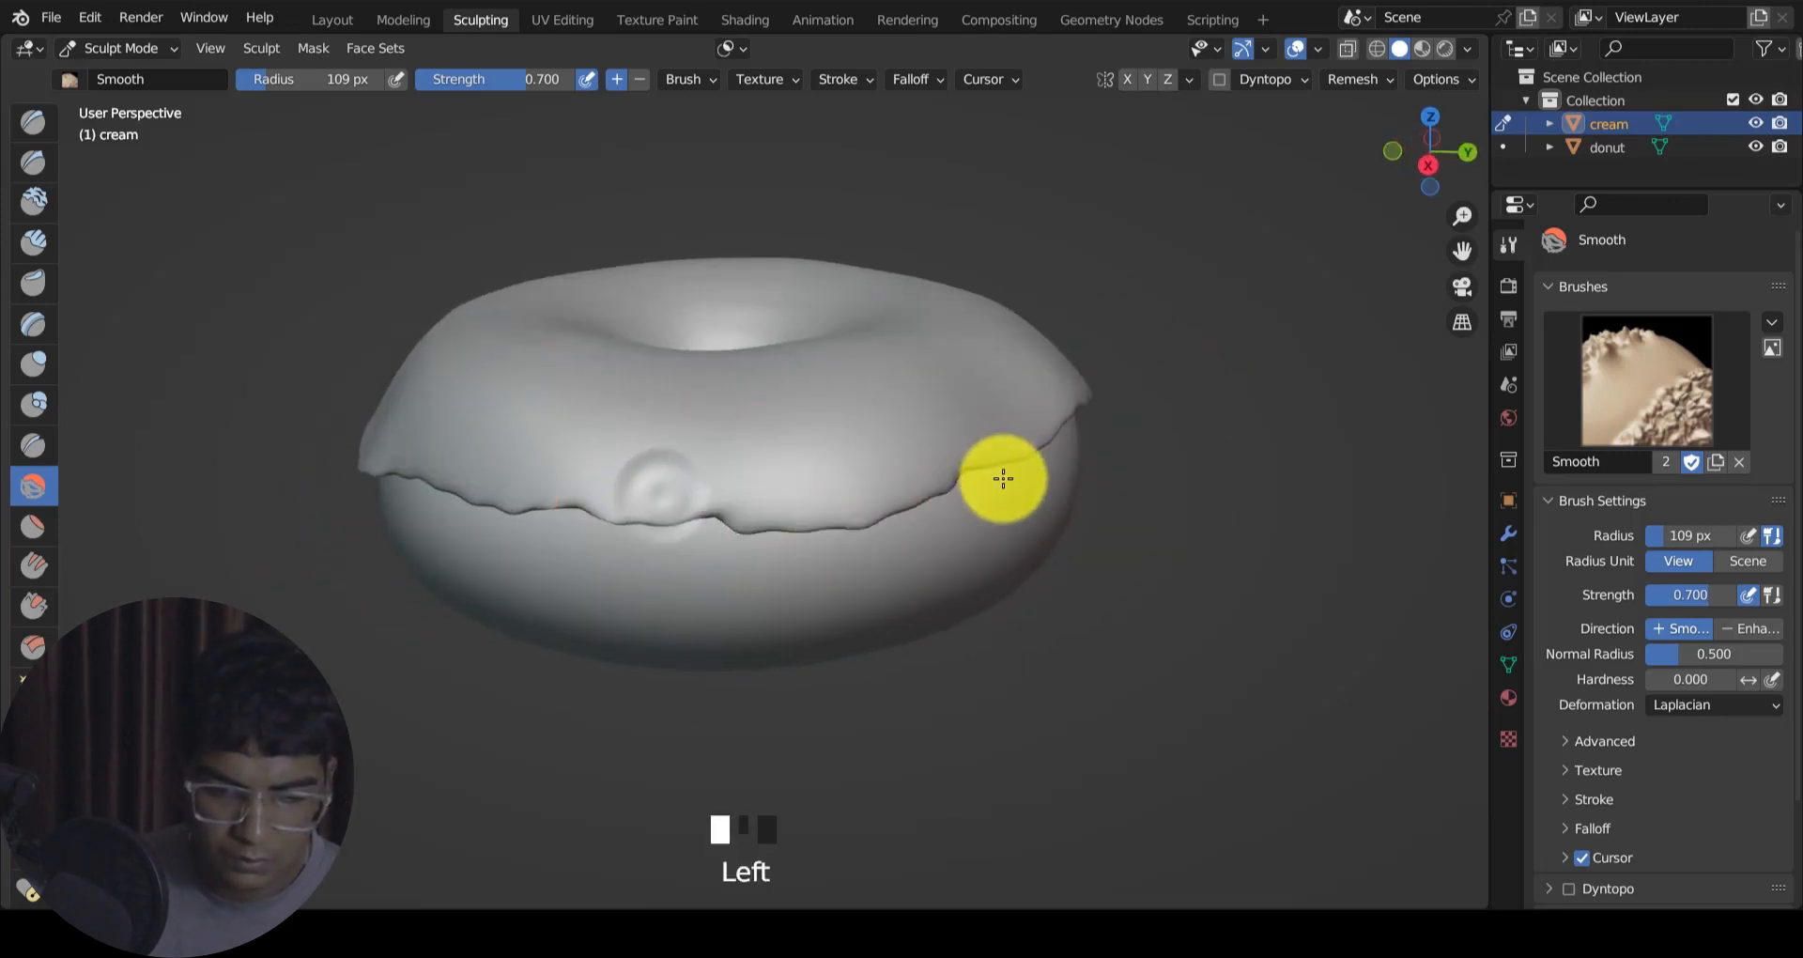
mouse_move(998, 475)
middle_down()
mouse_move(917, 536)
mouse_move(868, 707)
mouse_move(837, 560)
middle_up()
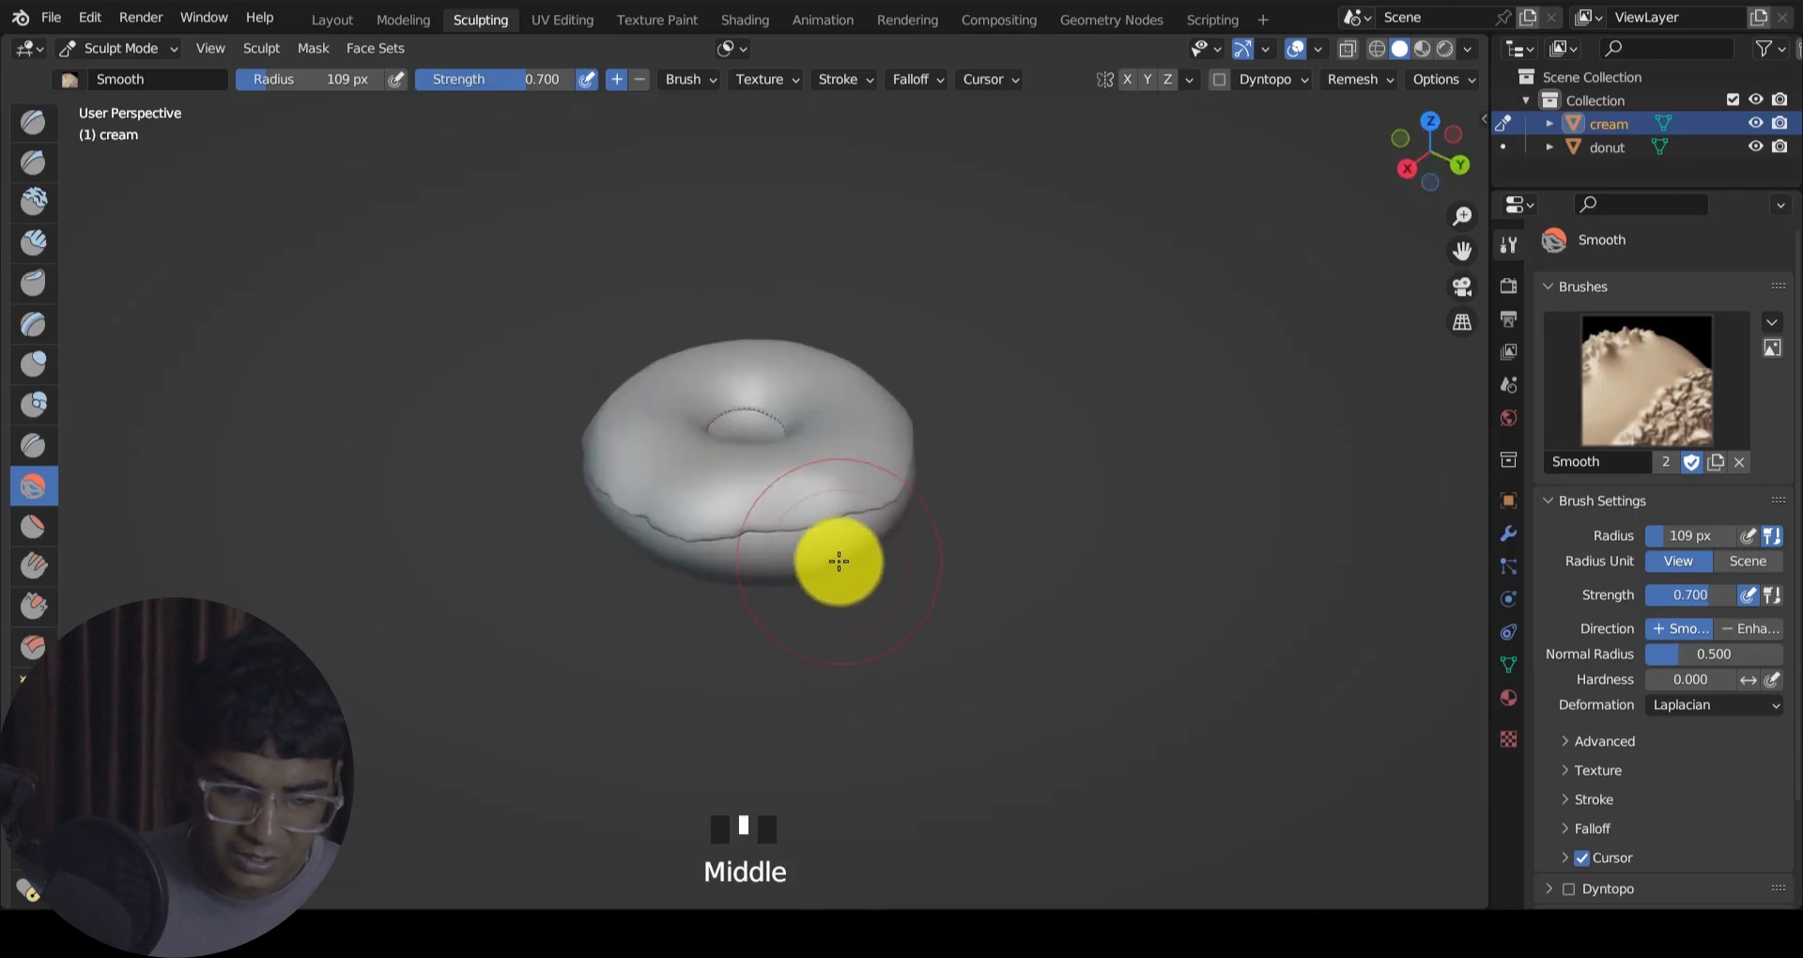
Step: Smooth the jagged inner rim of the cream around the donut hole with the Smooth brush
scroll(809, 342, up, 6)
mouse_move(809, 342)
mouse_down()
mouse_move(780, 267)
mouse_move(713, 241)
mouse_move(804, 282)
mouse_move(752, 262)
mouse_up()
mouse_move(752, 262)
shift+middle_down()
mouse_move(787, 536)
mouse_move(784, 512)
shift+middle_up()
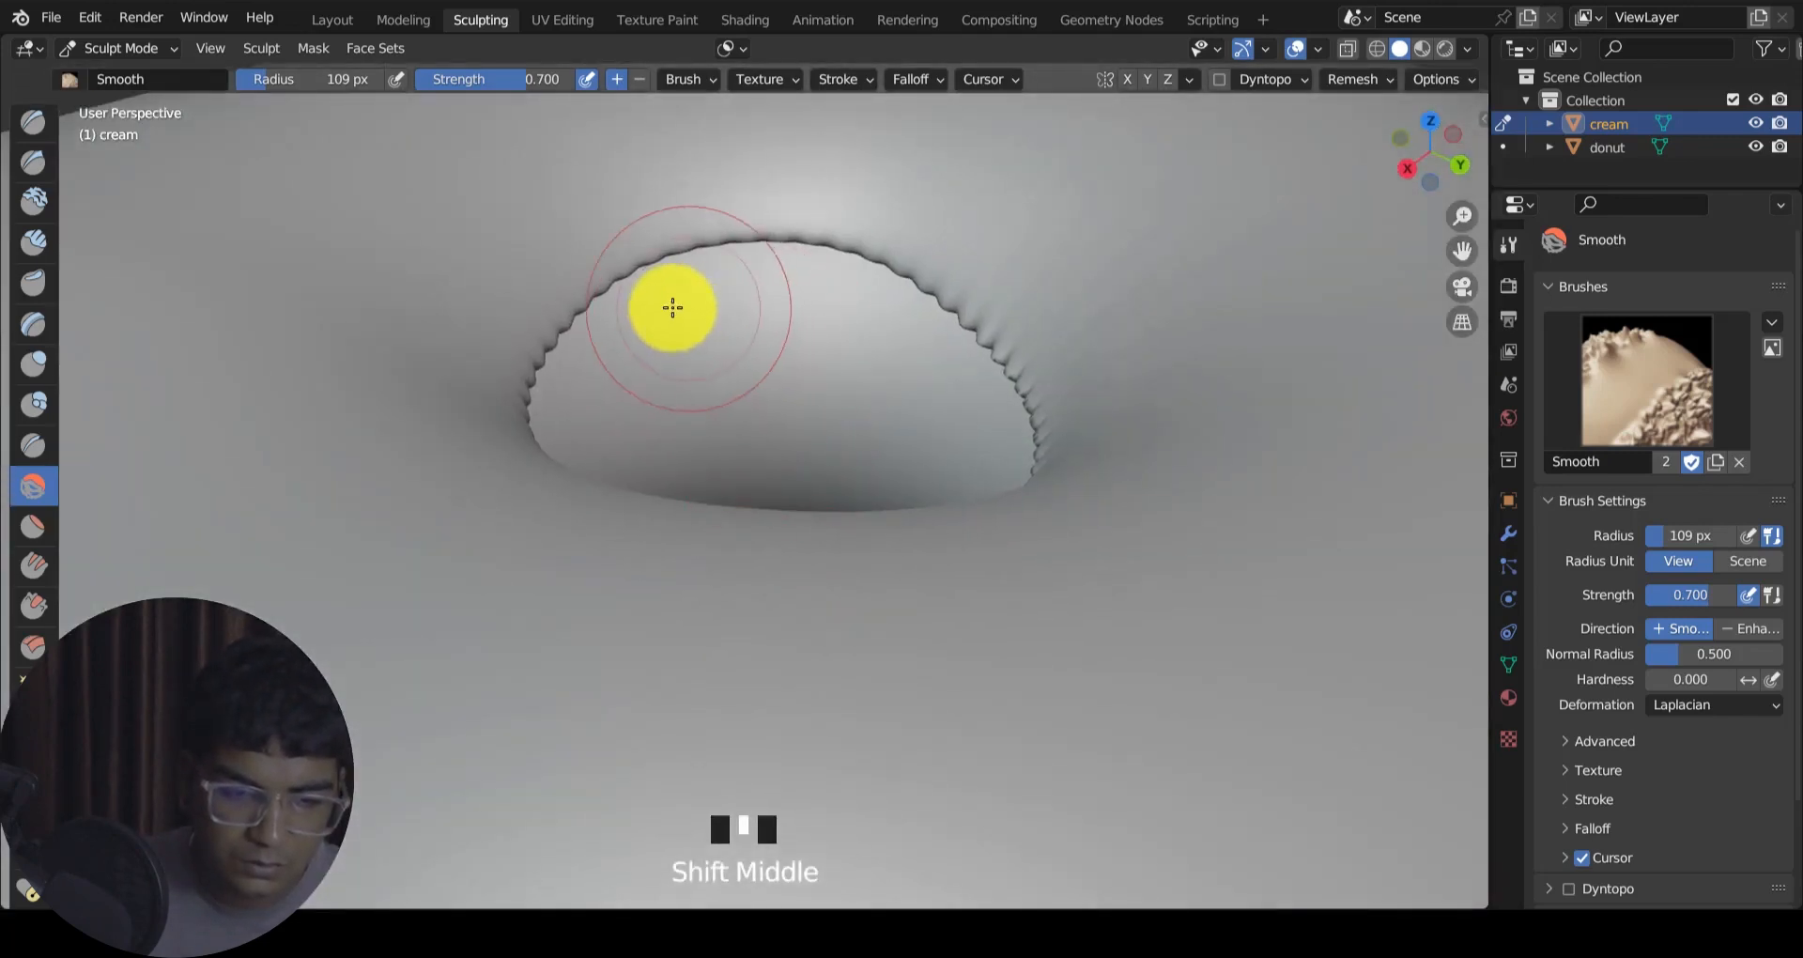
mouse_move(672, 302)
mouse_down()
mouse_move(576, 322)
mouse_move(651, 257)
mouse_move(1097, 338)
mouse_up()
scroll(954, 329, down, 2)
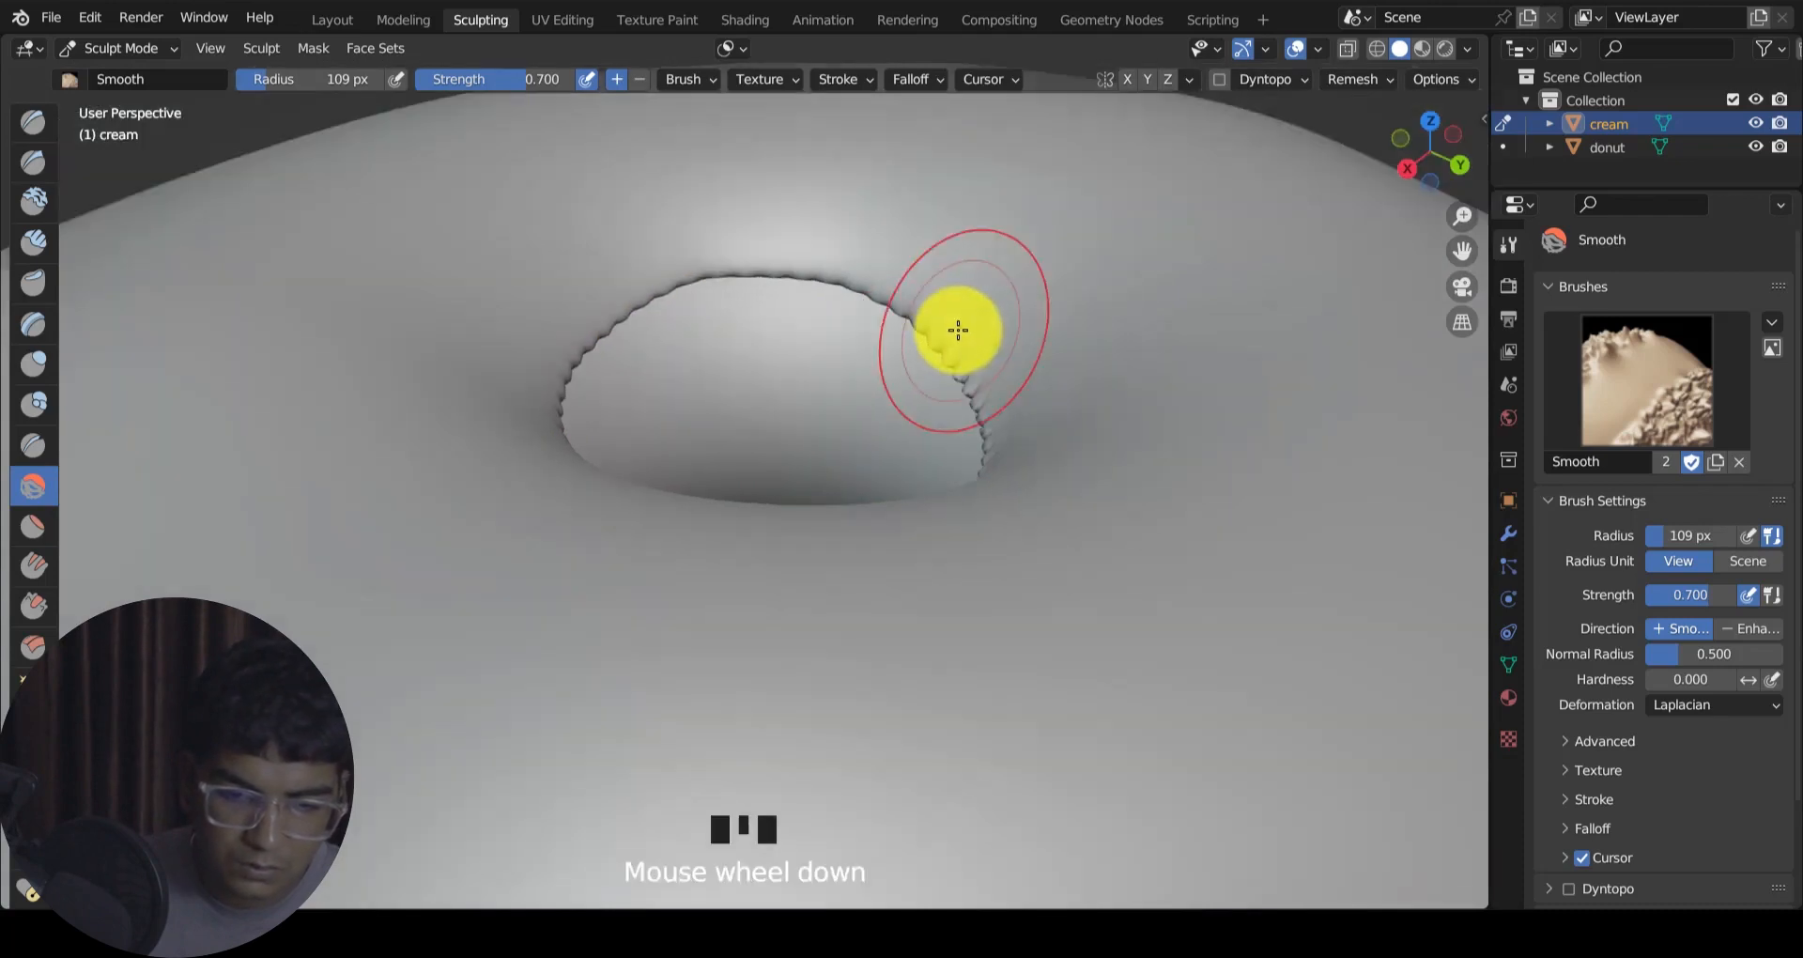
mouse_move(954, 330)
middle_down()
mouse_move(1115, 370)
mouse_move(1062, 357)
middle_up()
mouse_move(793, 324)
mouse_down()
mouse_move(805, 310)
mouse_move(899, 327)
mouse_move(982, 370)
mouse_move(952, 428)
mouse_move(970, 420)
mouse_up()
mouse_move(970, 420)
middle_down()
mouse_move(575, 487)
mouse_move(505, 459)
middle_up()
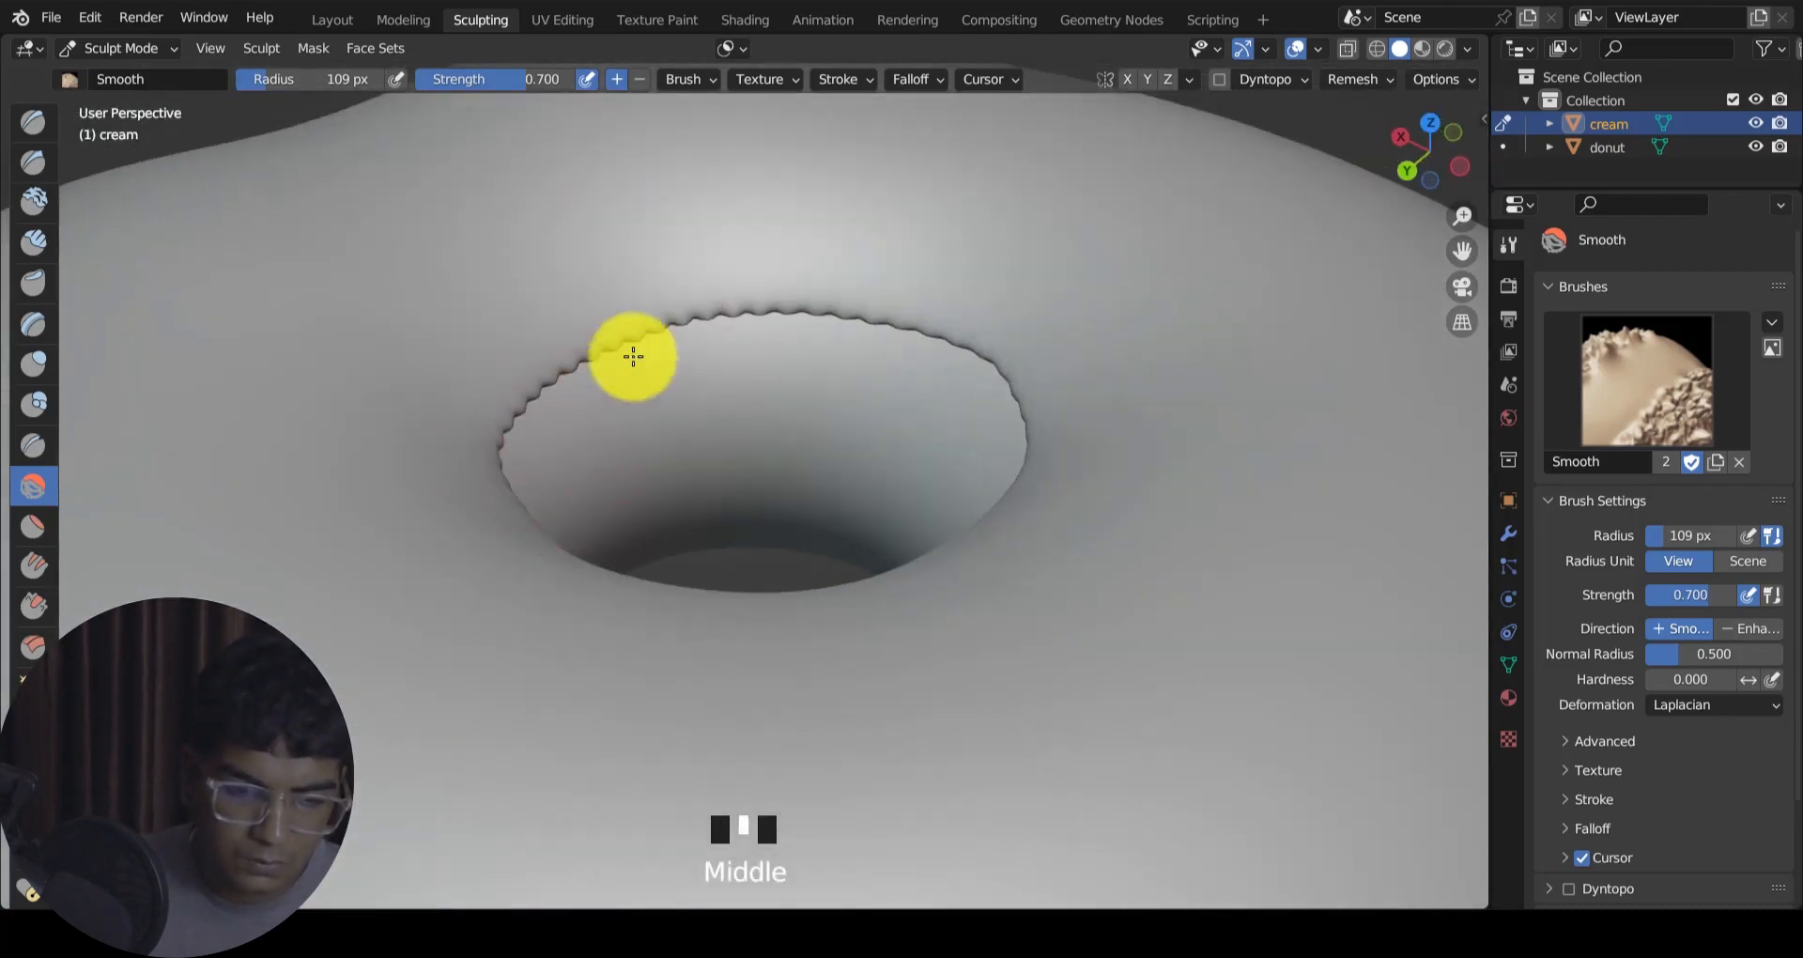
mouse_move(632, 354)
mouse_down()
mouse_move(716, 241)
mouse_move(767, 208)
mouse_move(905, 278)
mouse_move(805, 354)
mouse_move(483, 434)
mouse_move(544, 292)
mouse_up()
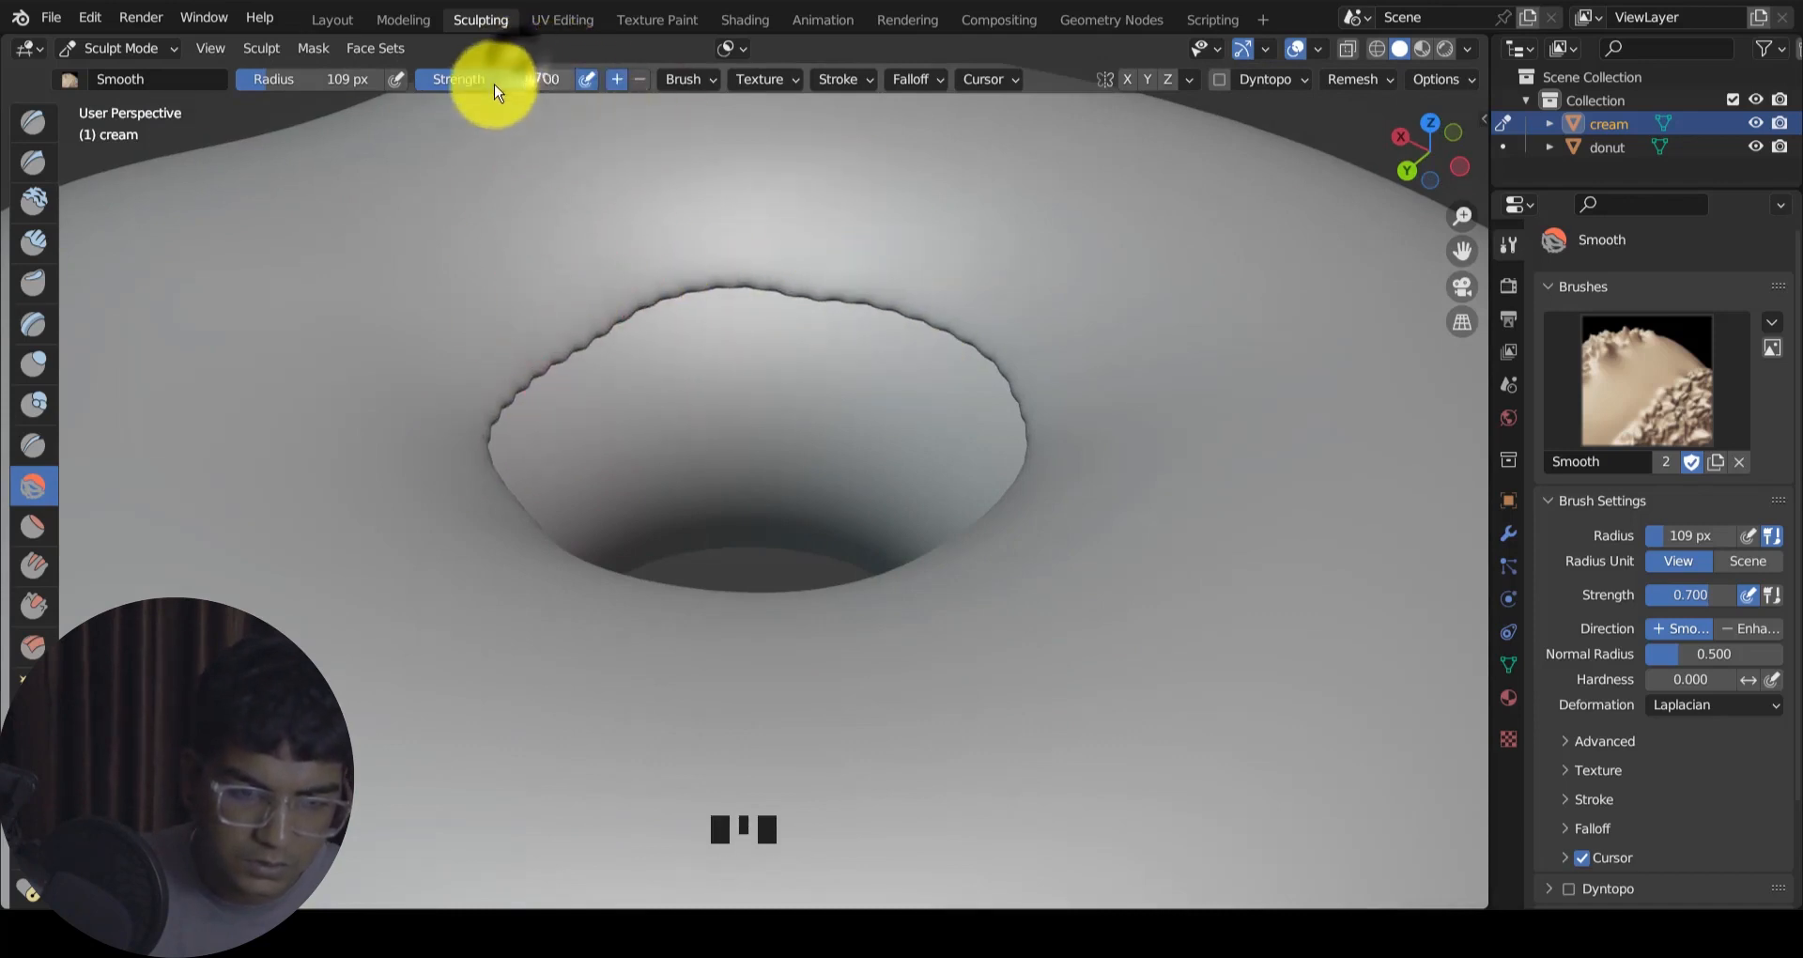
Step: Raise the Smooth brush strength to 1.000 and smooth the cream's inner rim around the hole further
drag(499, 82, 574, 83)
mouse_move(554, 440)
mouse_down()
mouse_move(593, 412)
mouse_move(475, 516)
mouse_move(881, 624)
mouse_move(908, 348)
mouse_up()
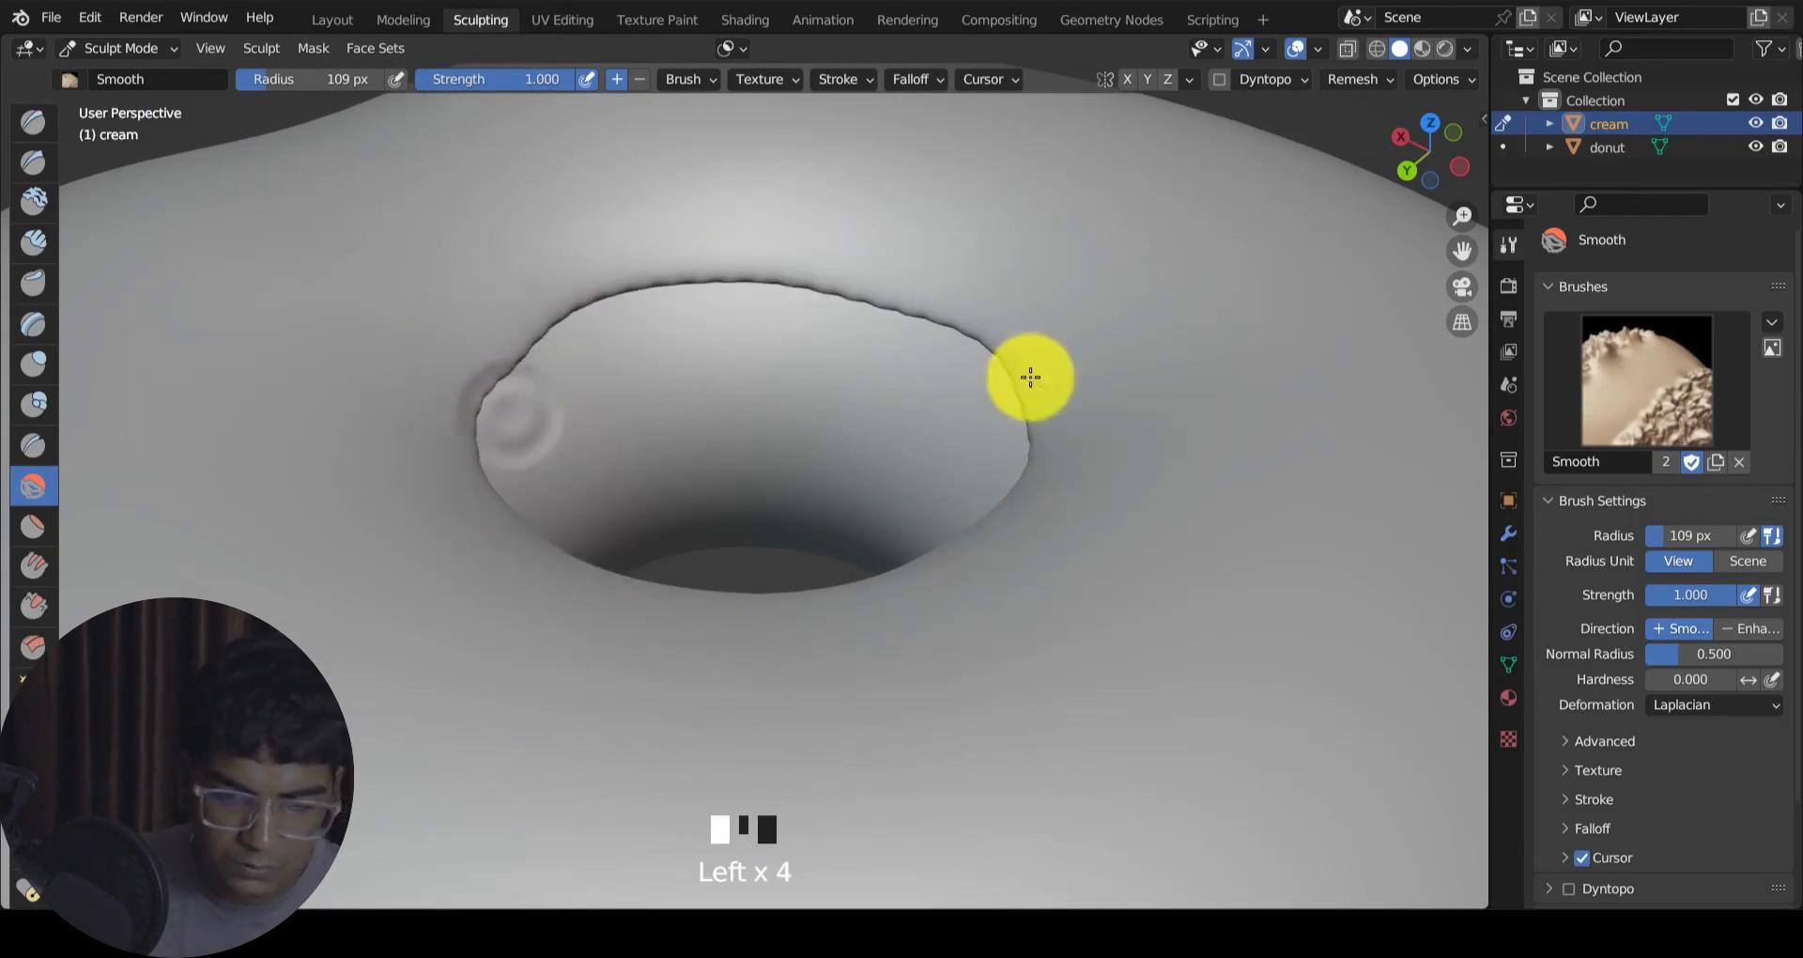
mouse_move(1031, 377)
mouse_down()
mouse_move(770, 536)
mouse_move(552, 271)
mouse_up()
scroll(793, 197, down, 5)
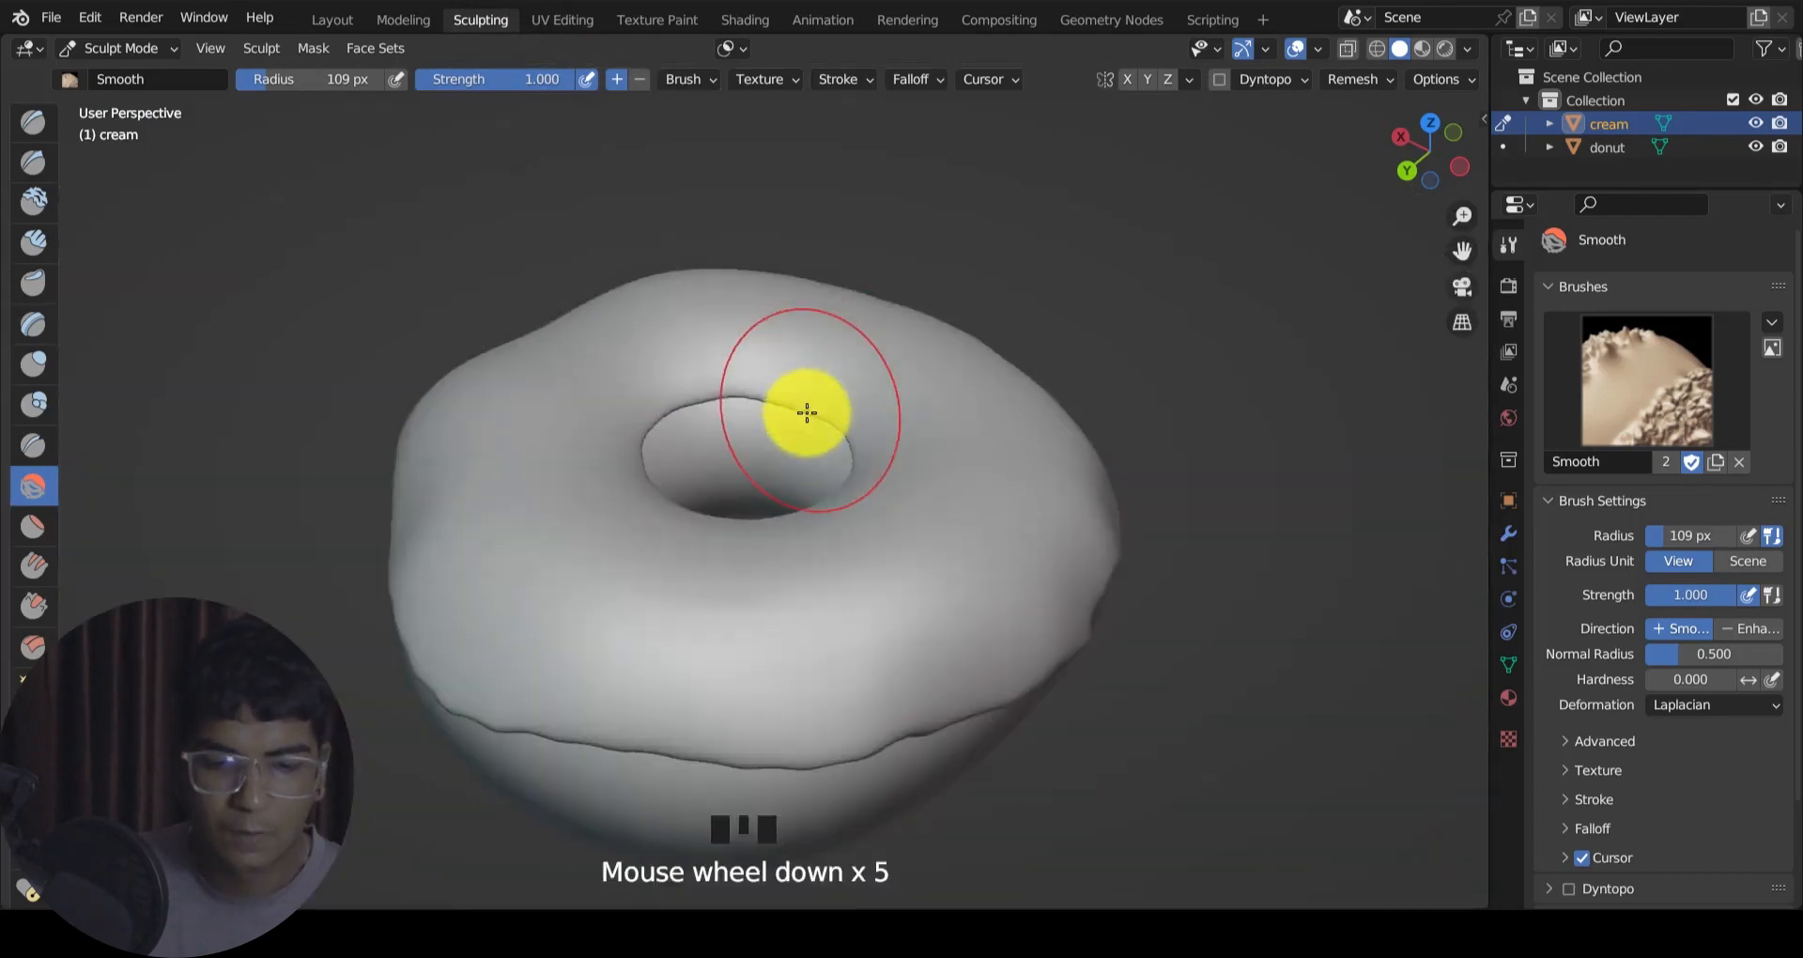
middle_drag(805, 410, 265, 249)
Step: Return to the Layout workspace, check the cream from different sides and clear the selection
click(127, 48)
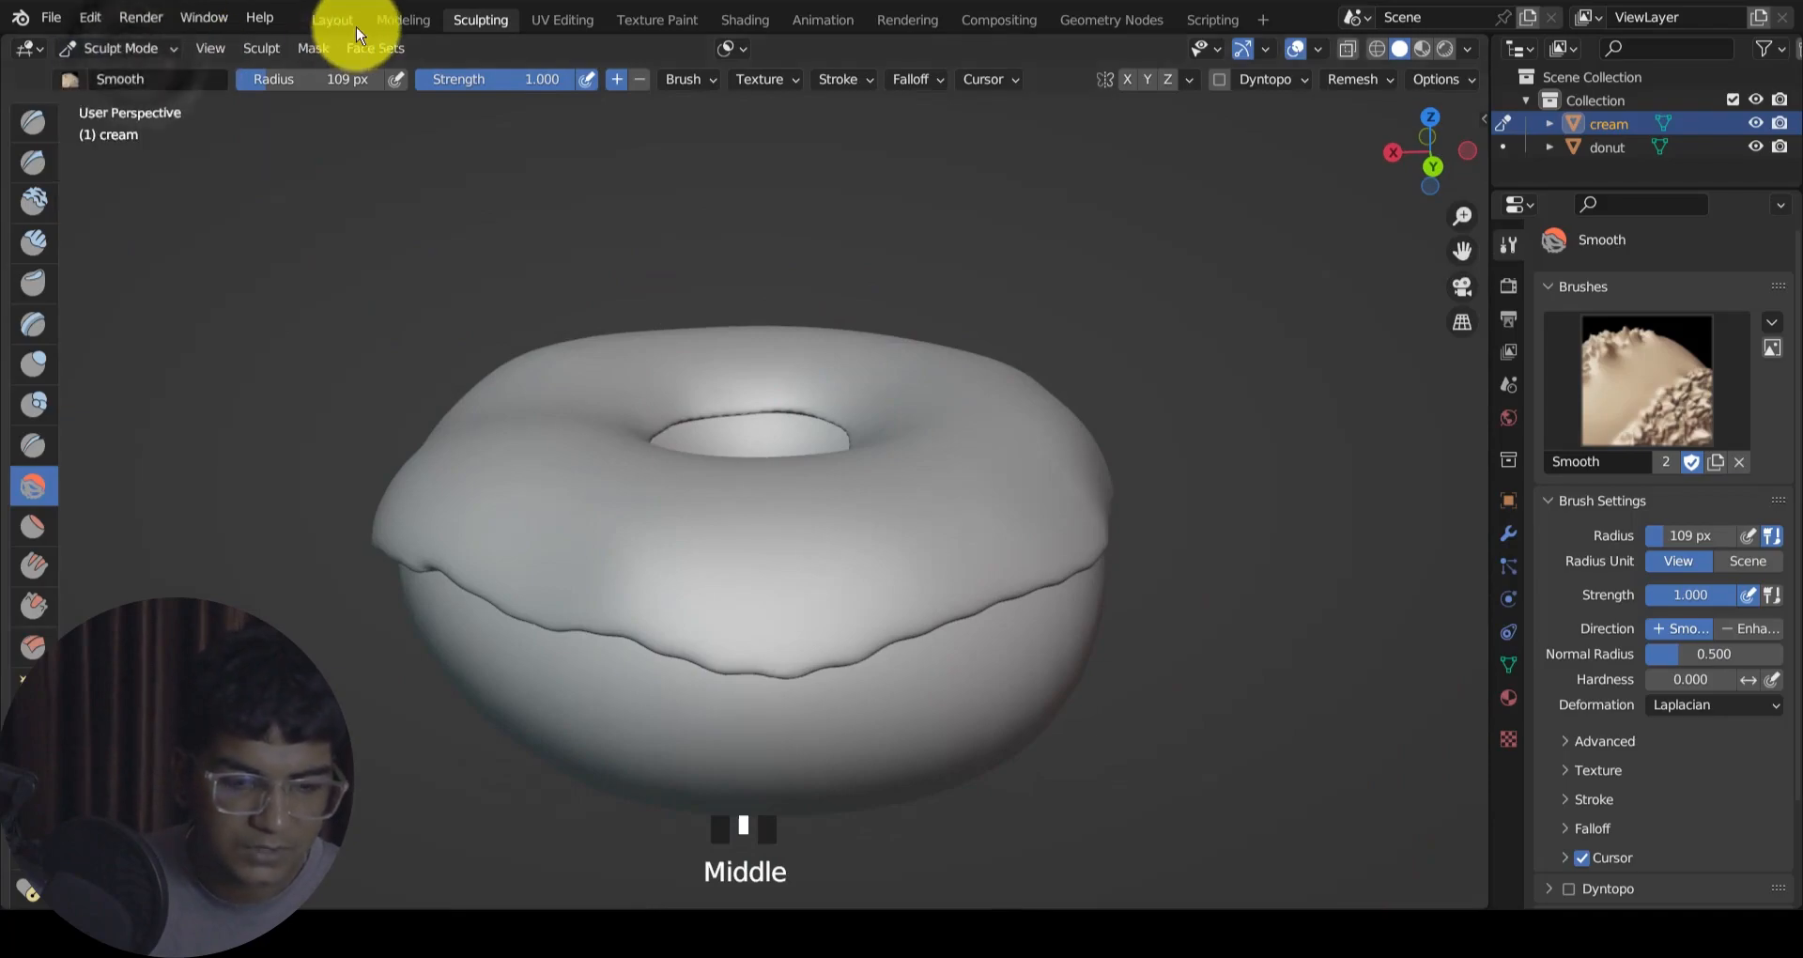
click(338, 19)
click(676, 426)
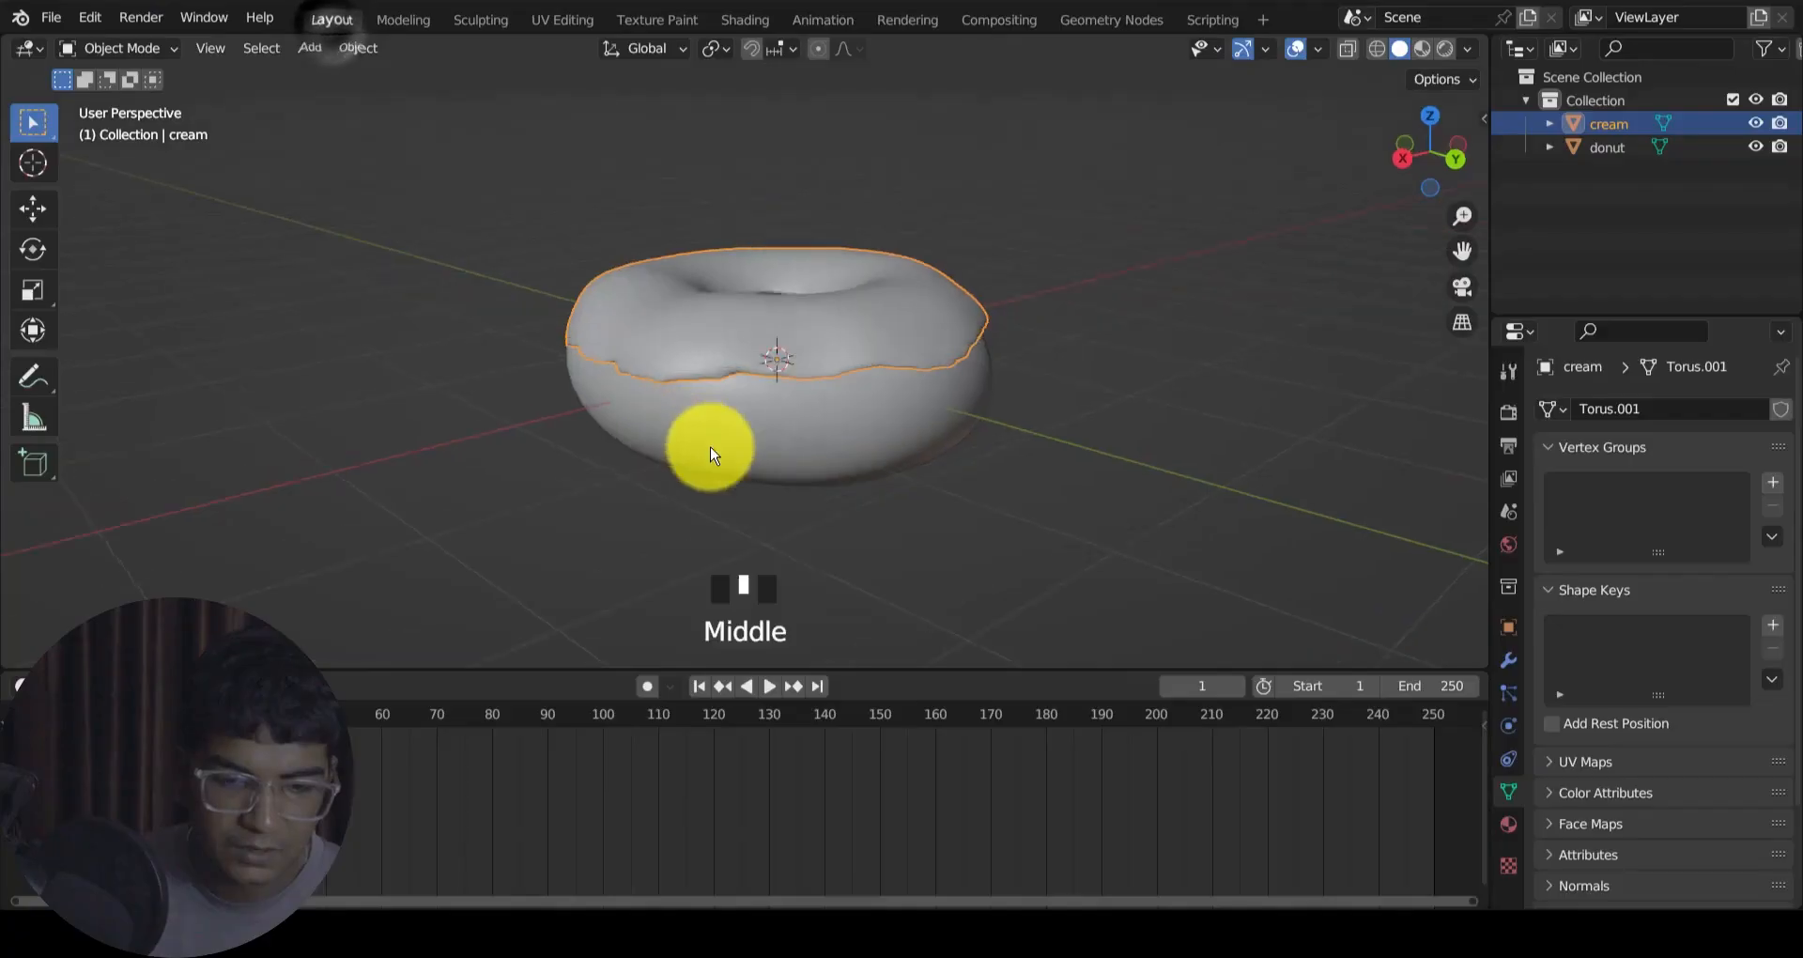
click(1054, 366)
middle_drag(713, 451, 762, 465)
click(605, 433)
click(1139, 319)
click(862, 417)
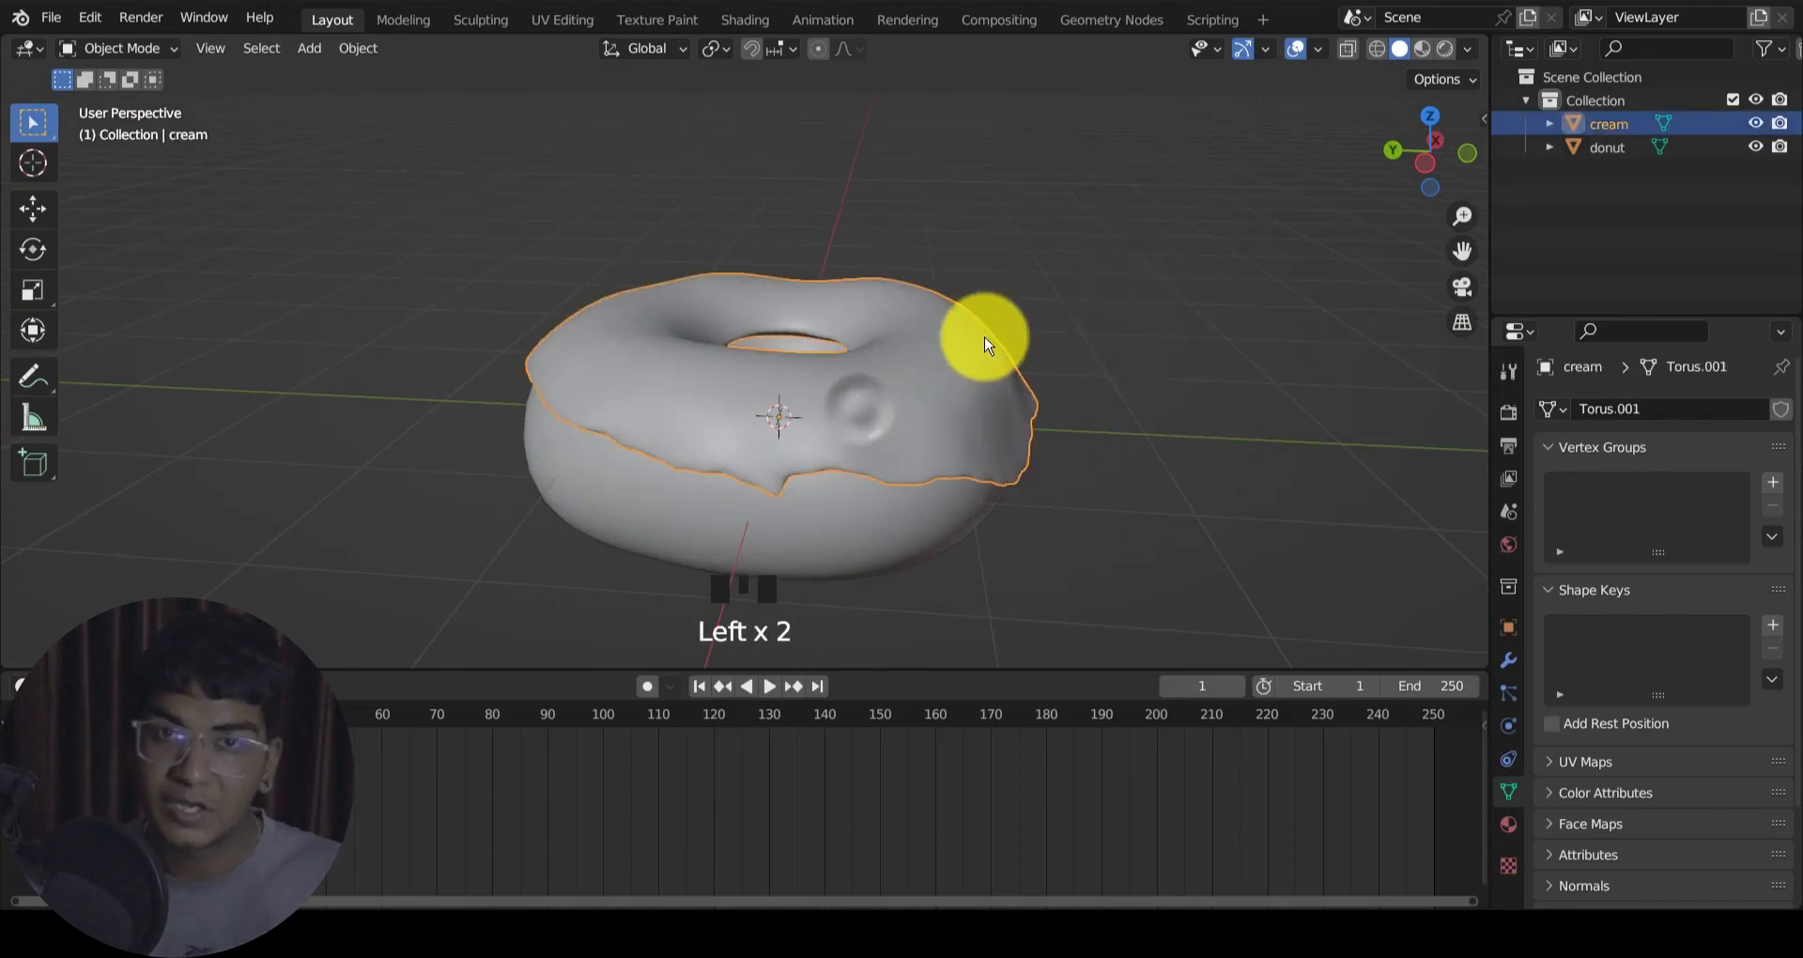
click(1016, 295)
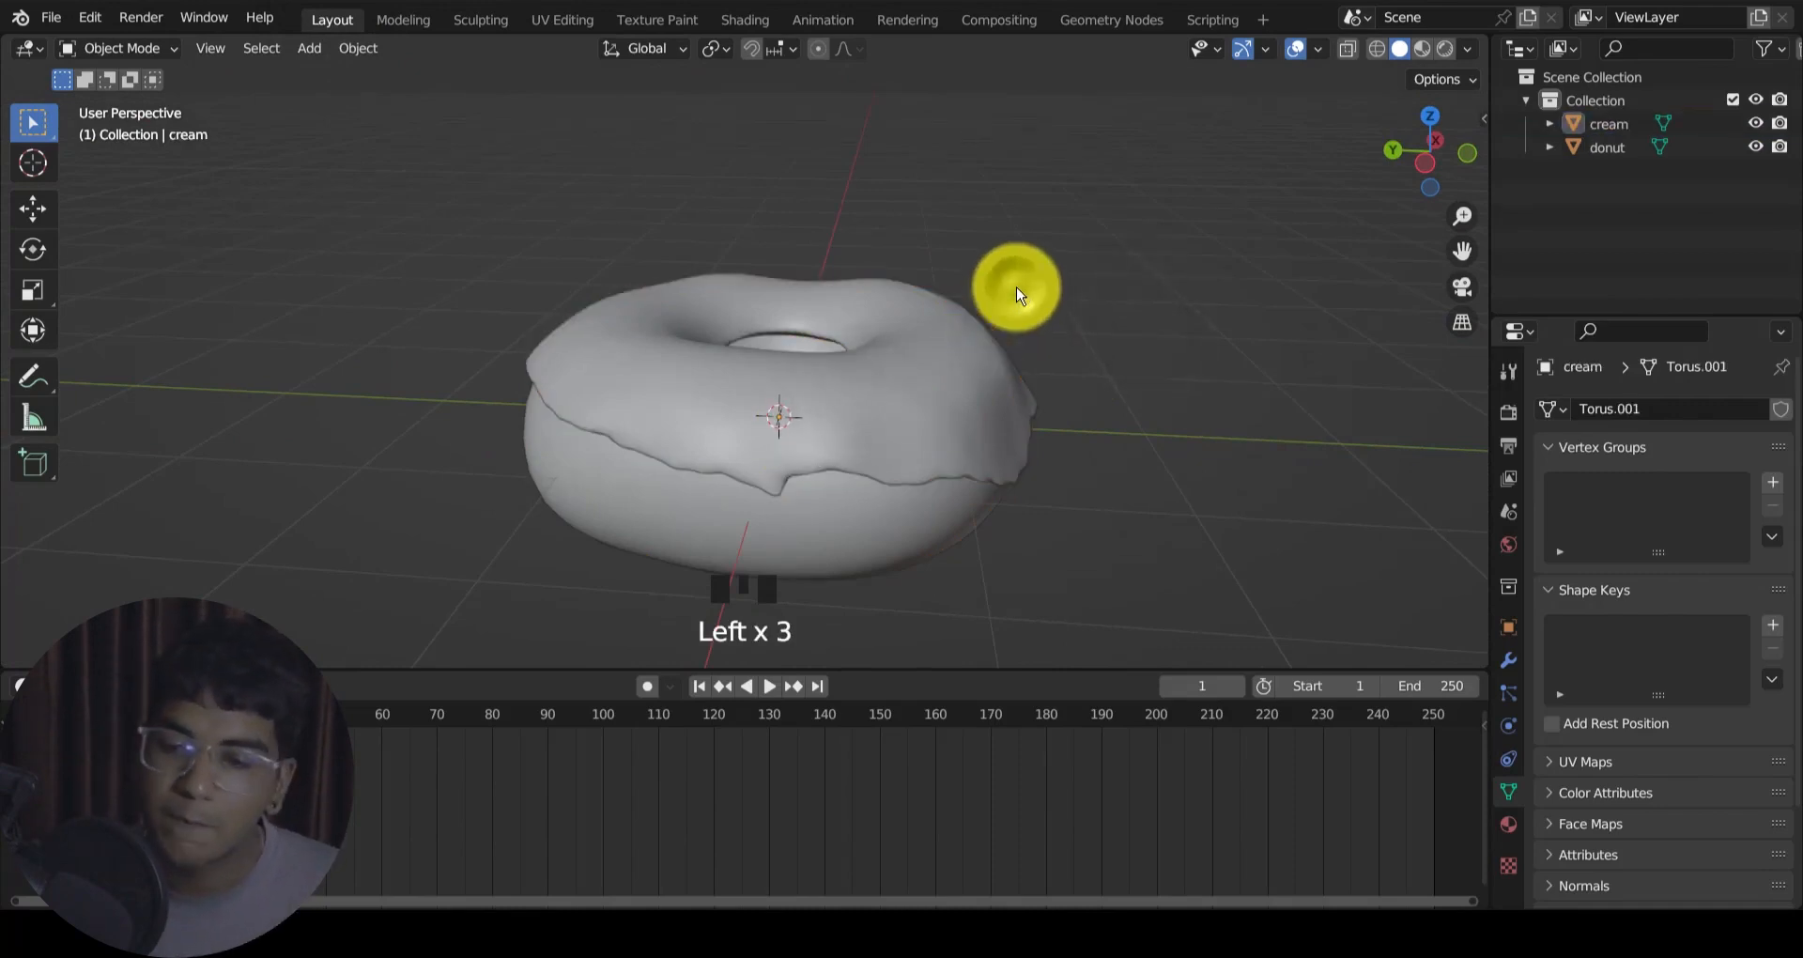
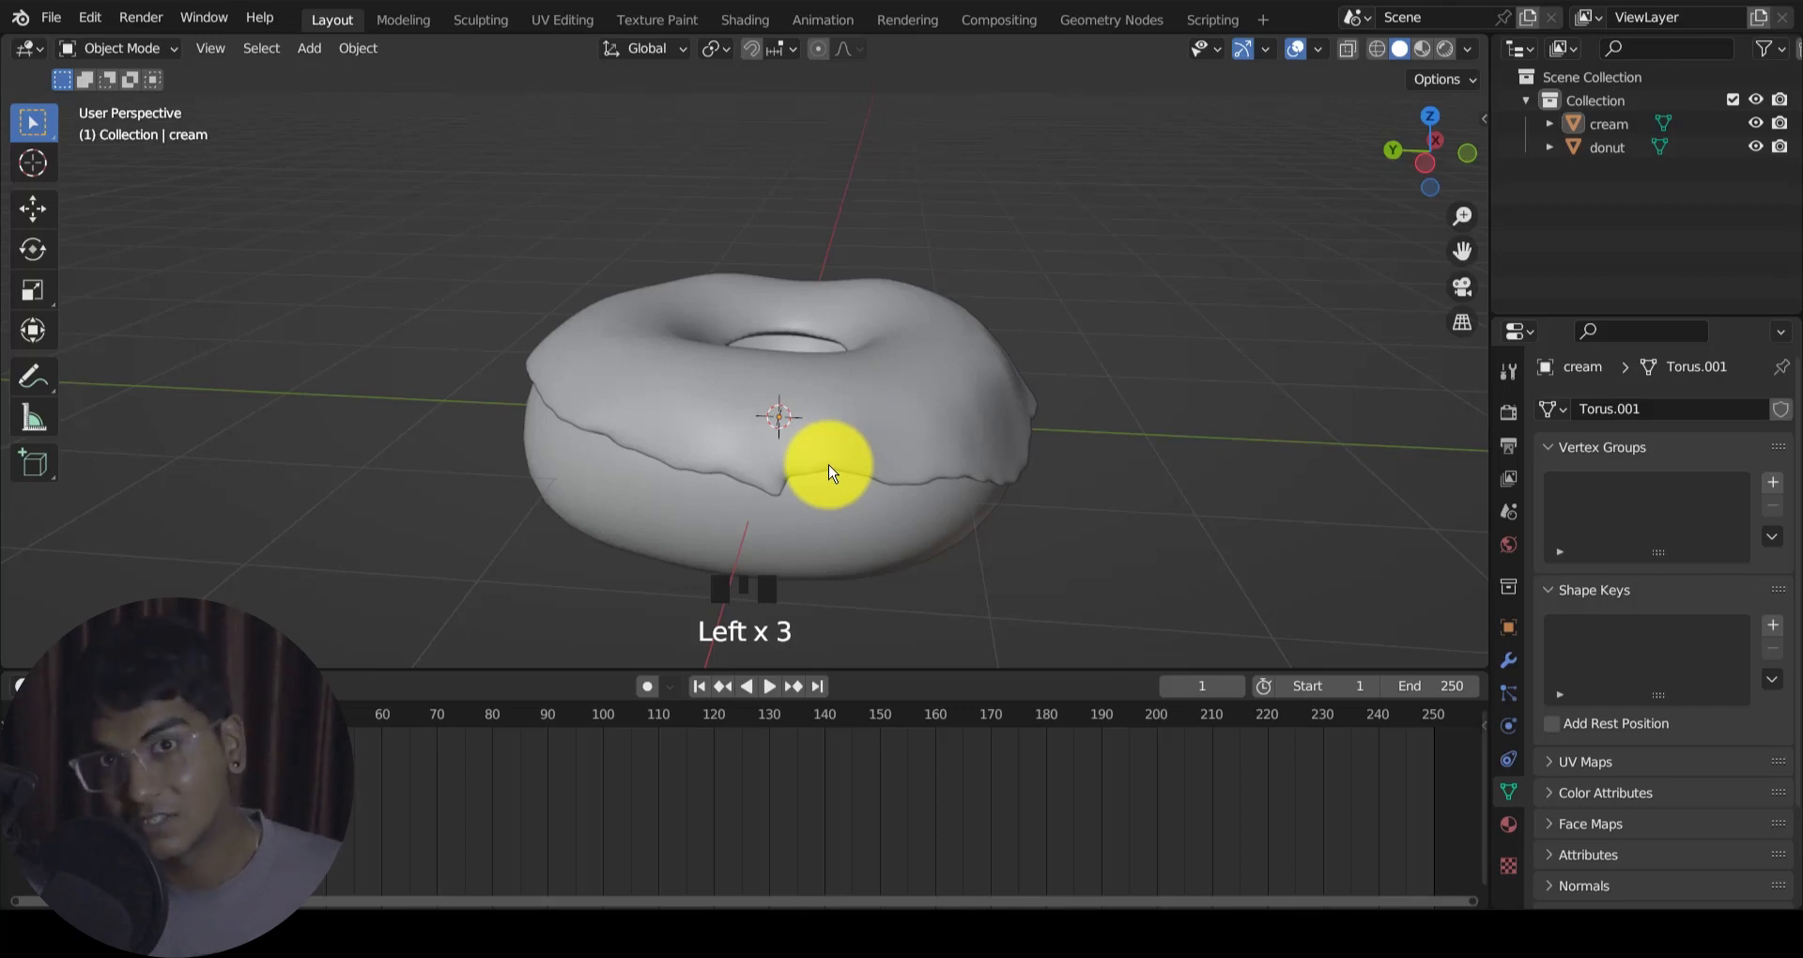
scroll(830, 451, down, 4)
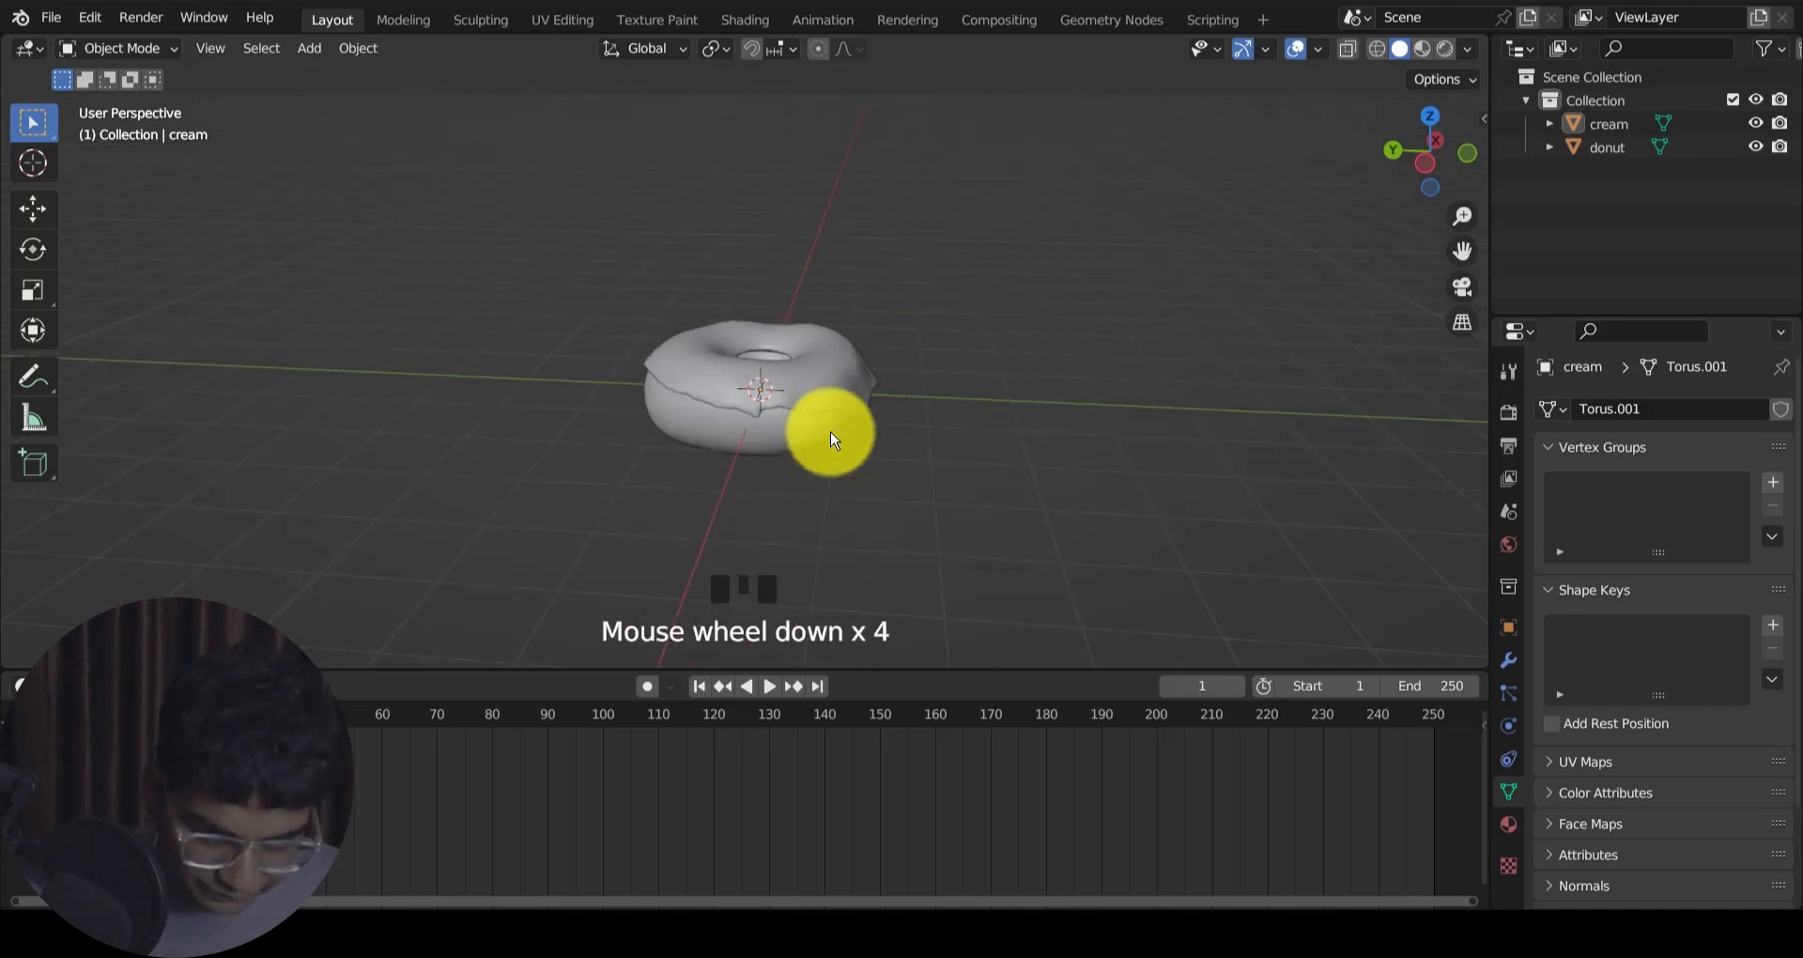
shift+middle_drag(833, 435, 789, 451)
key(shift+a)
mouse_move(789, 452)
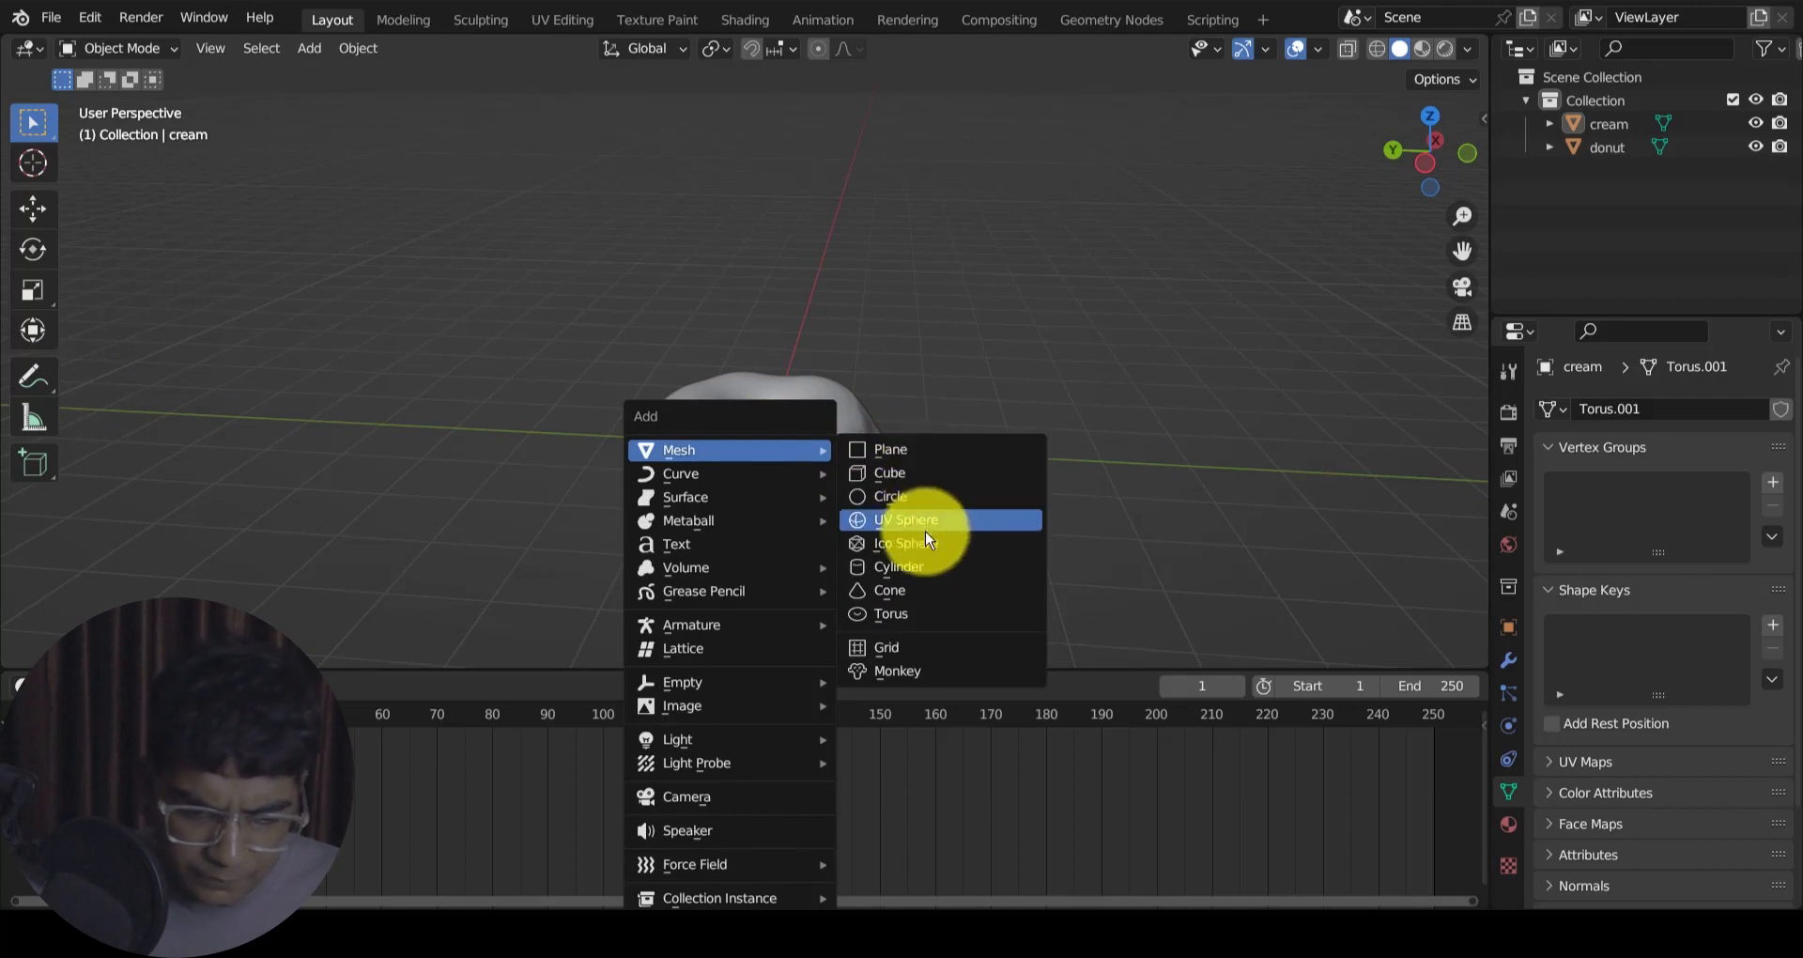
click(902, 566)
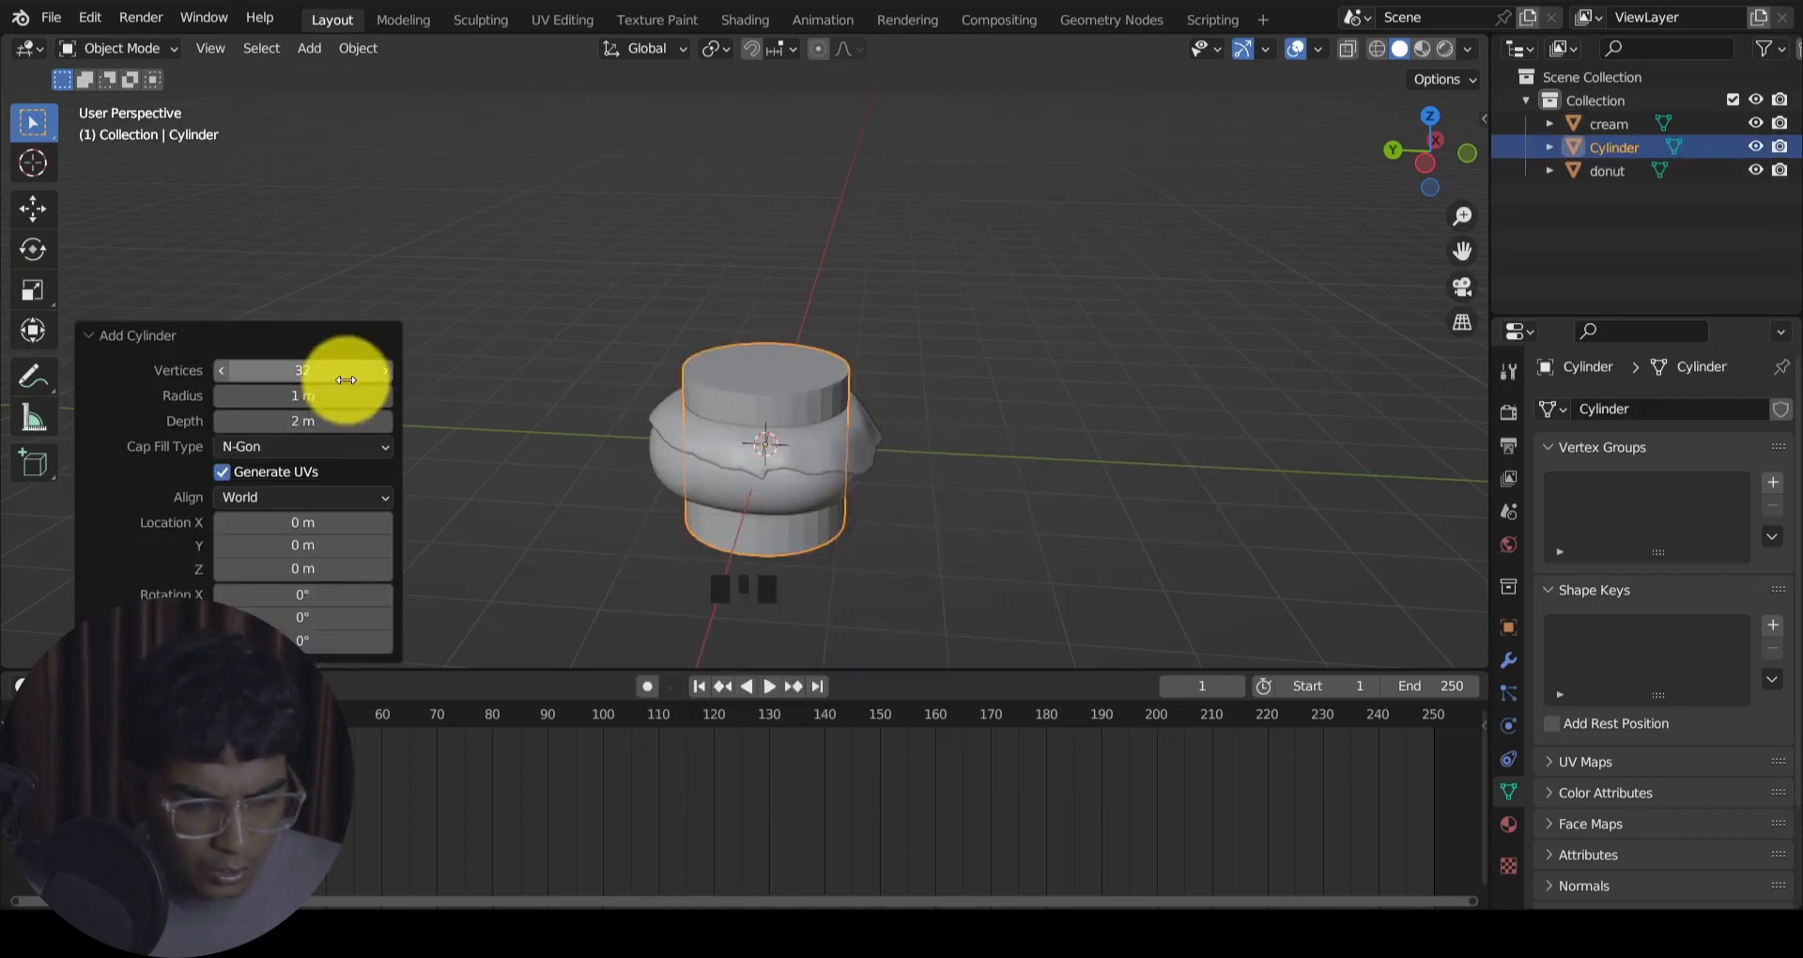
drag(345, 371, 754, 376)
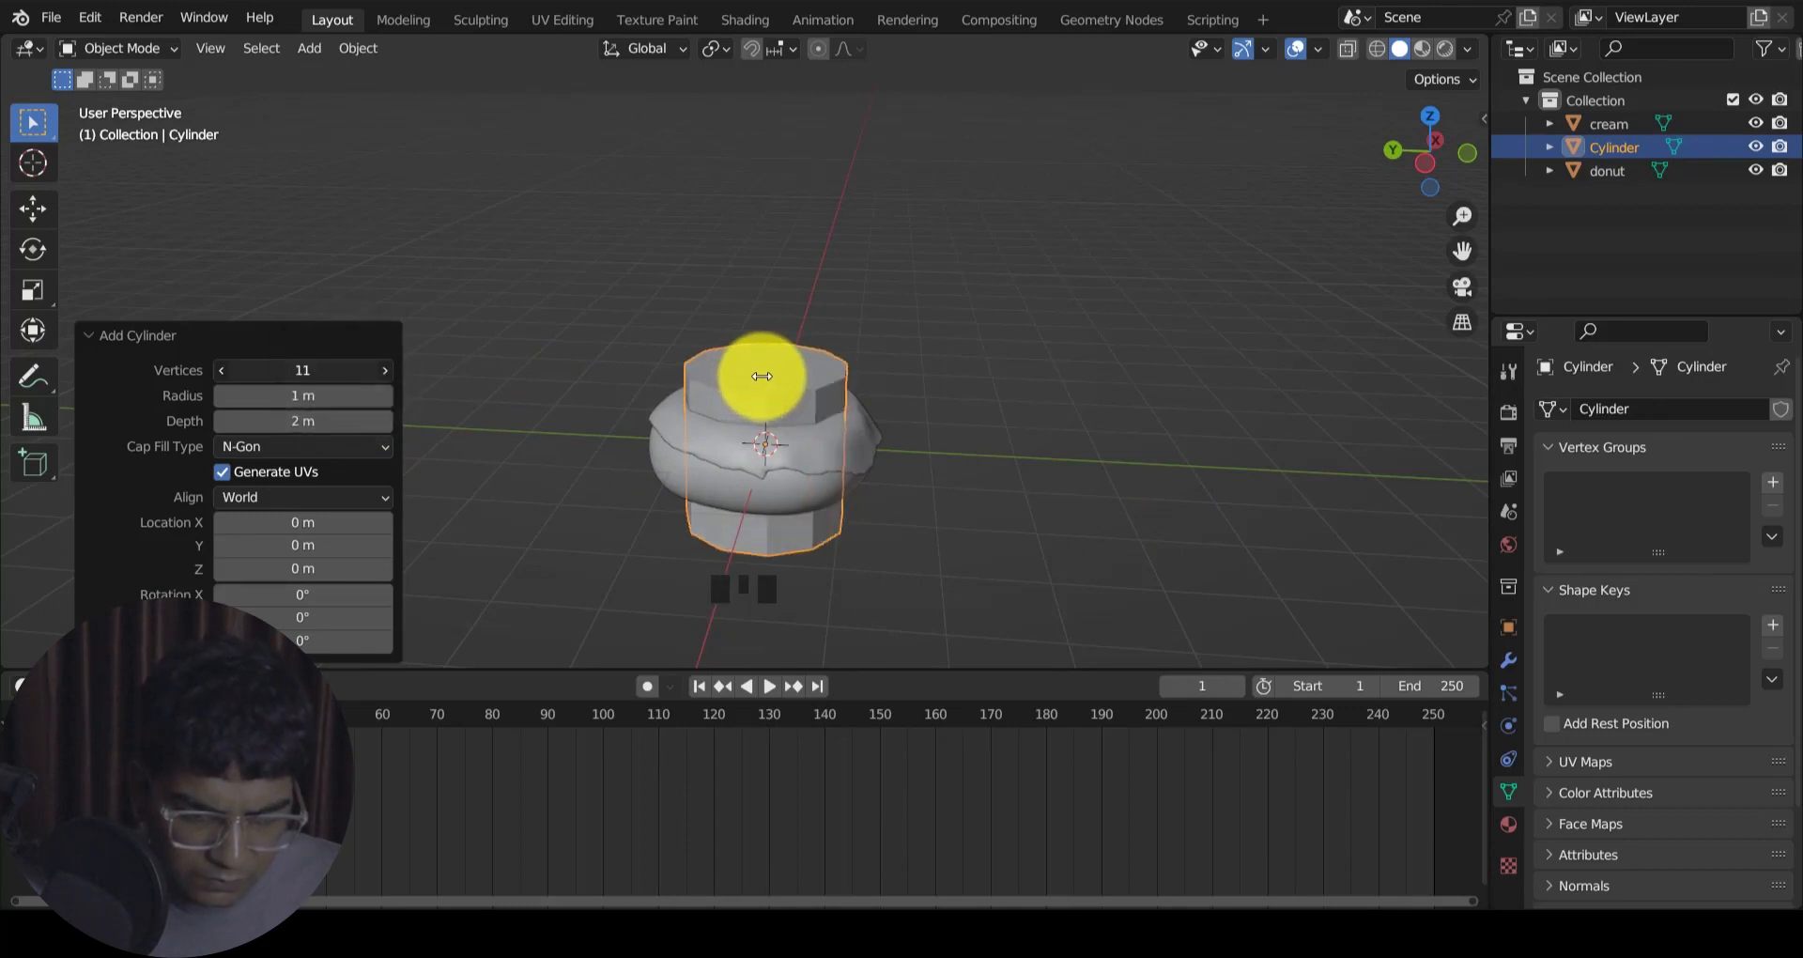
drag(763, 375, 765, 375)
key(ctrl+z)
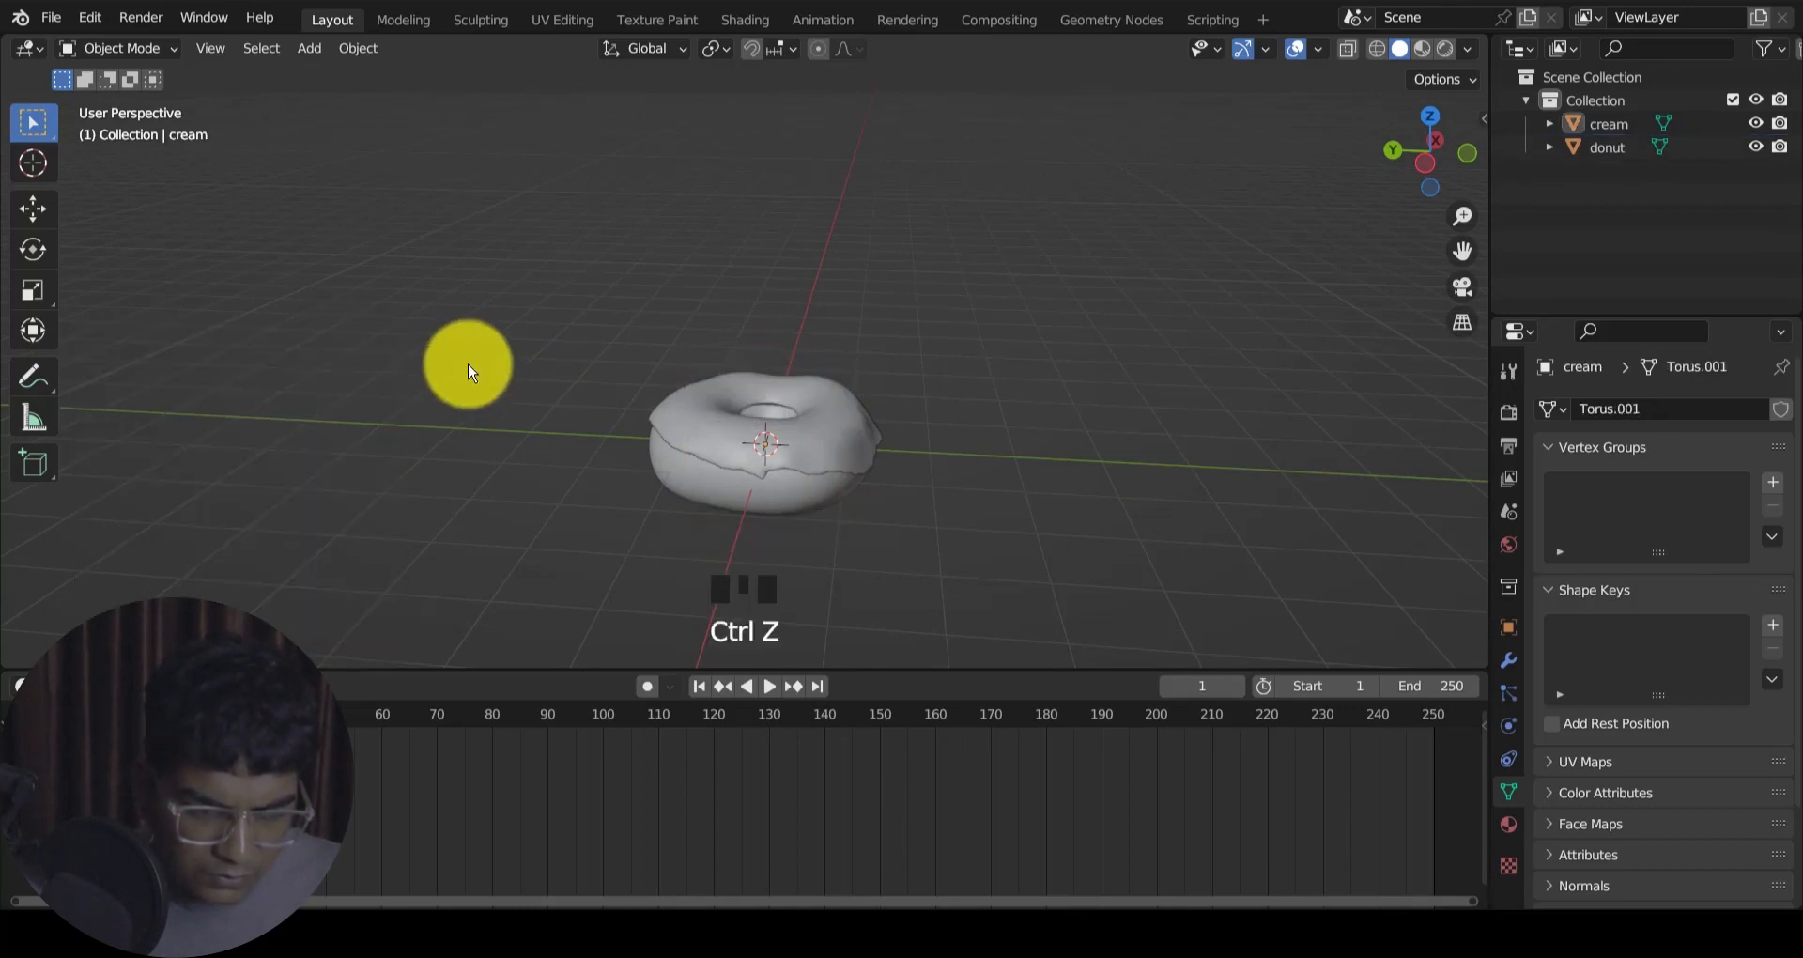
Step: Add a cylinder mesh at the origin and set its vertex count to 16
key(shift+a)
mouse_move(588, 379)
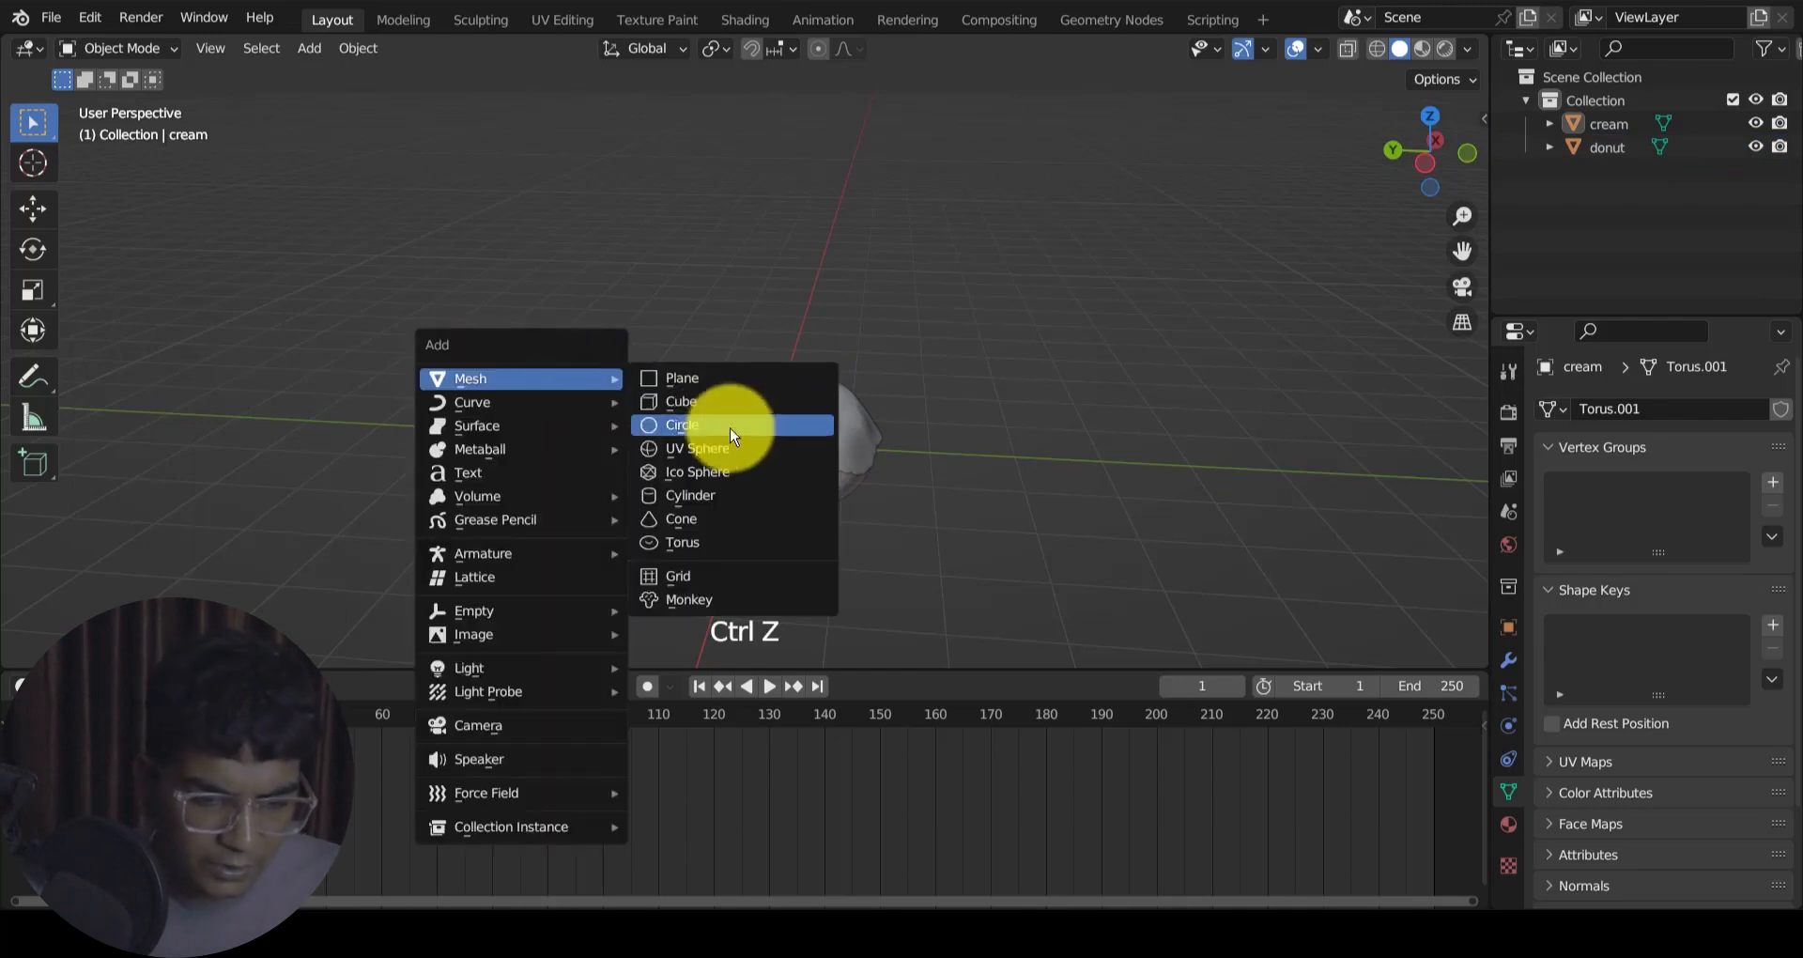
click(717, 494)
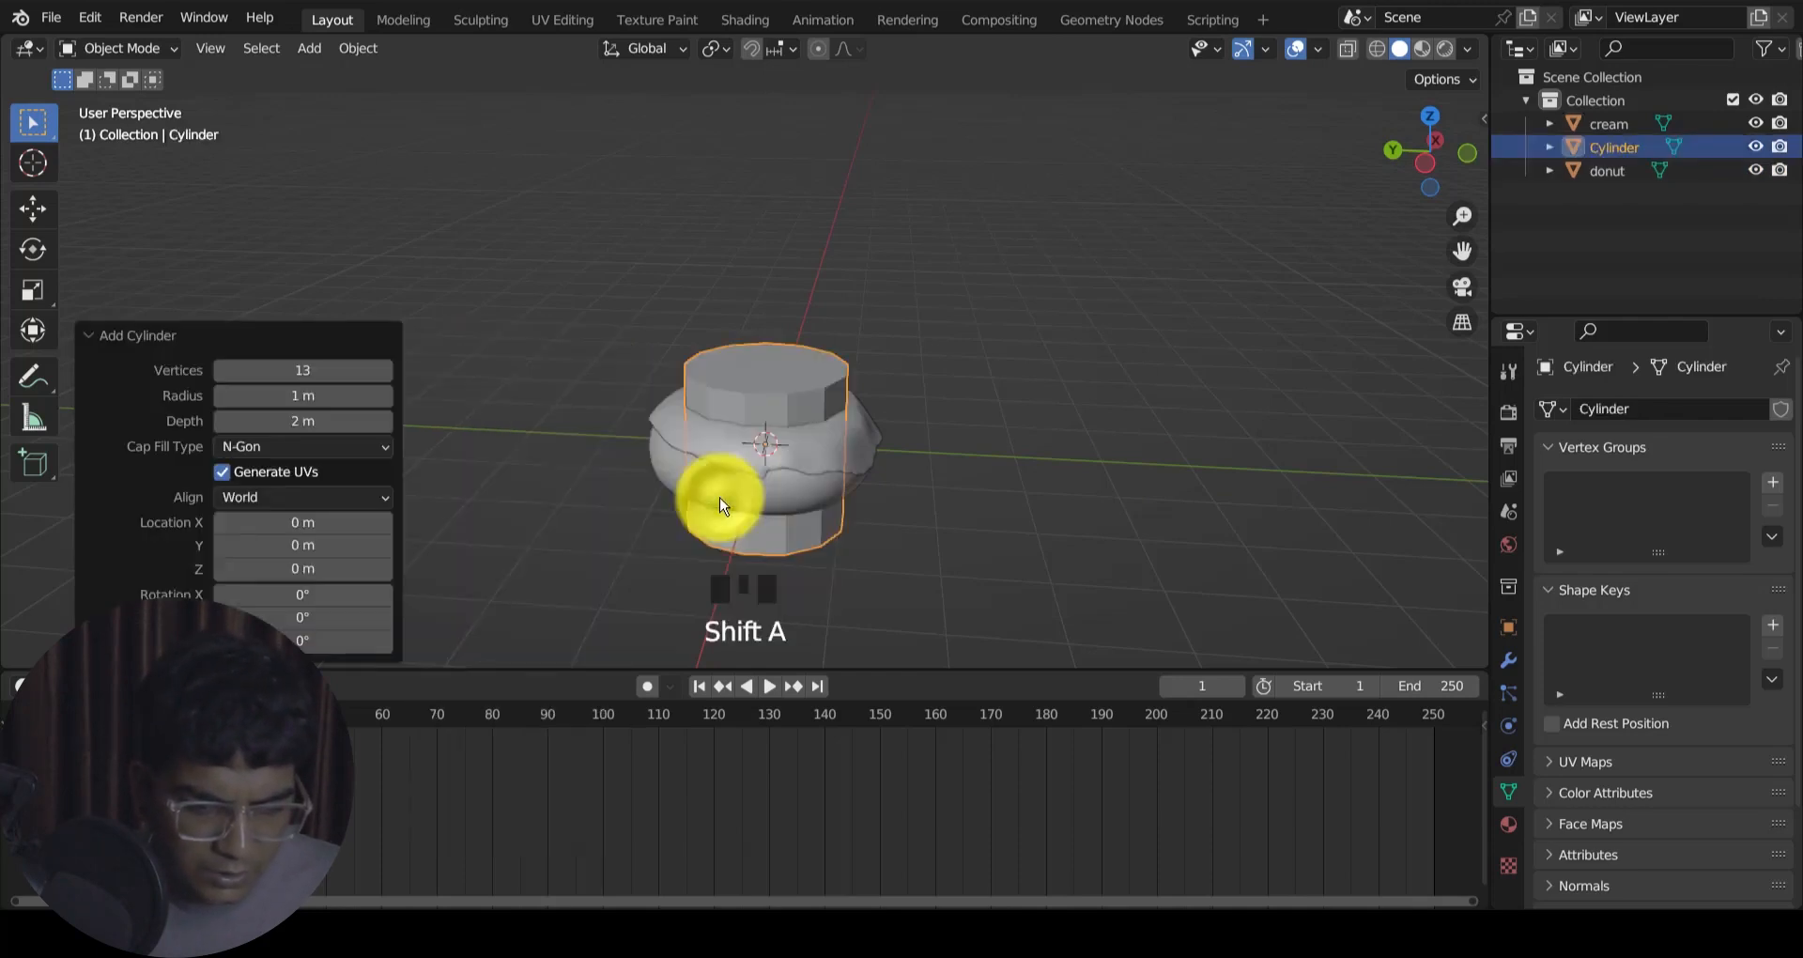
drag(343, 361, 780, 367)
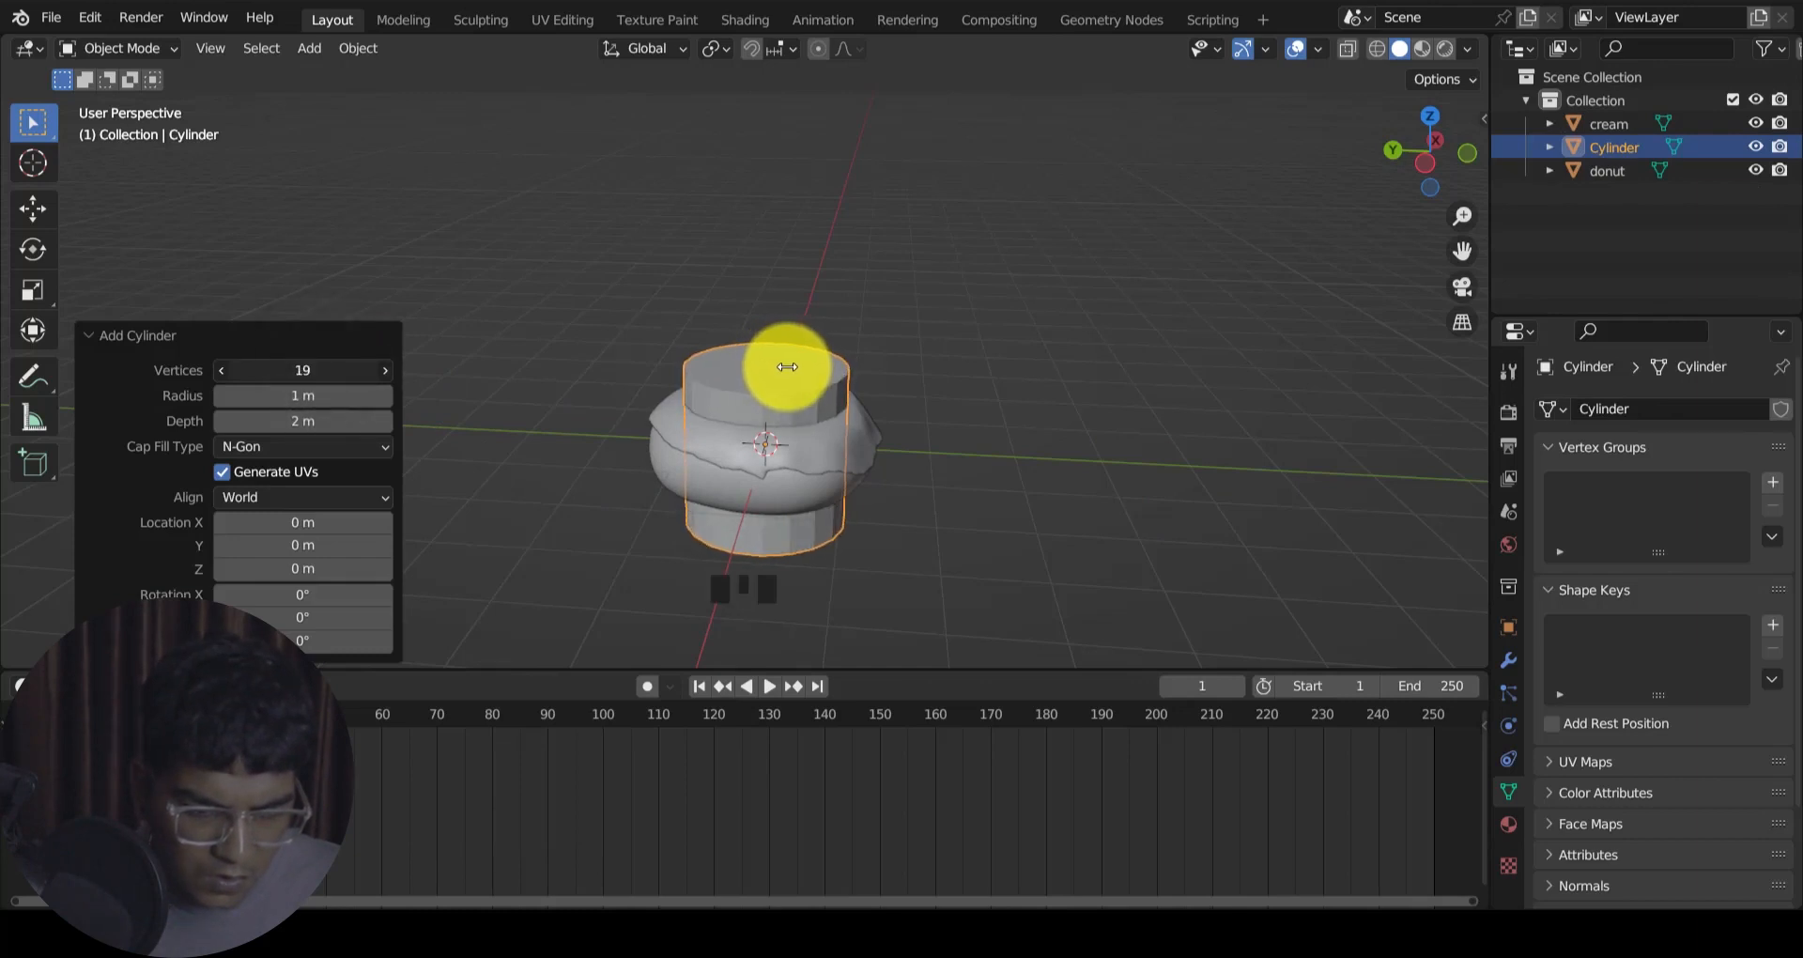
drag(786, 366, 787, 366)
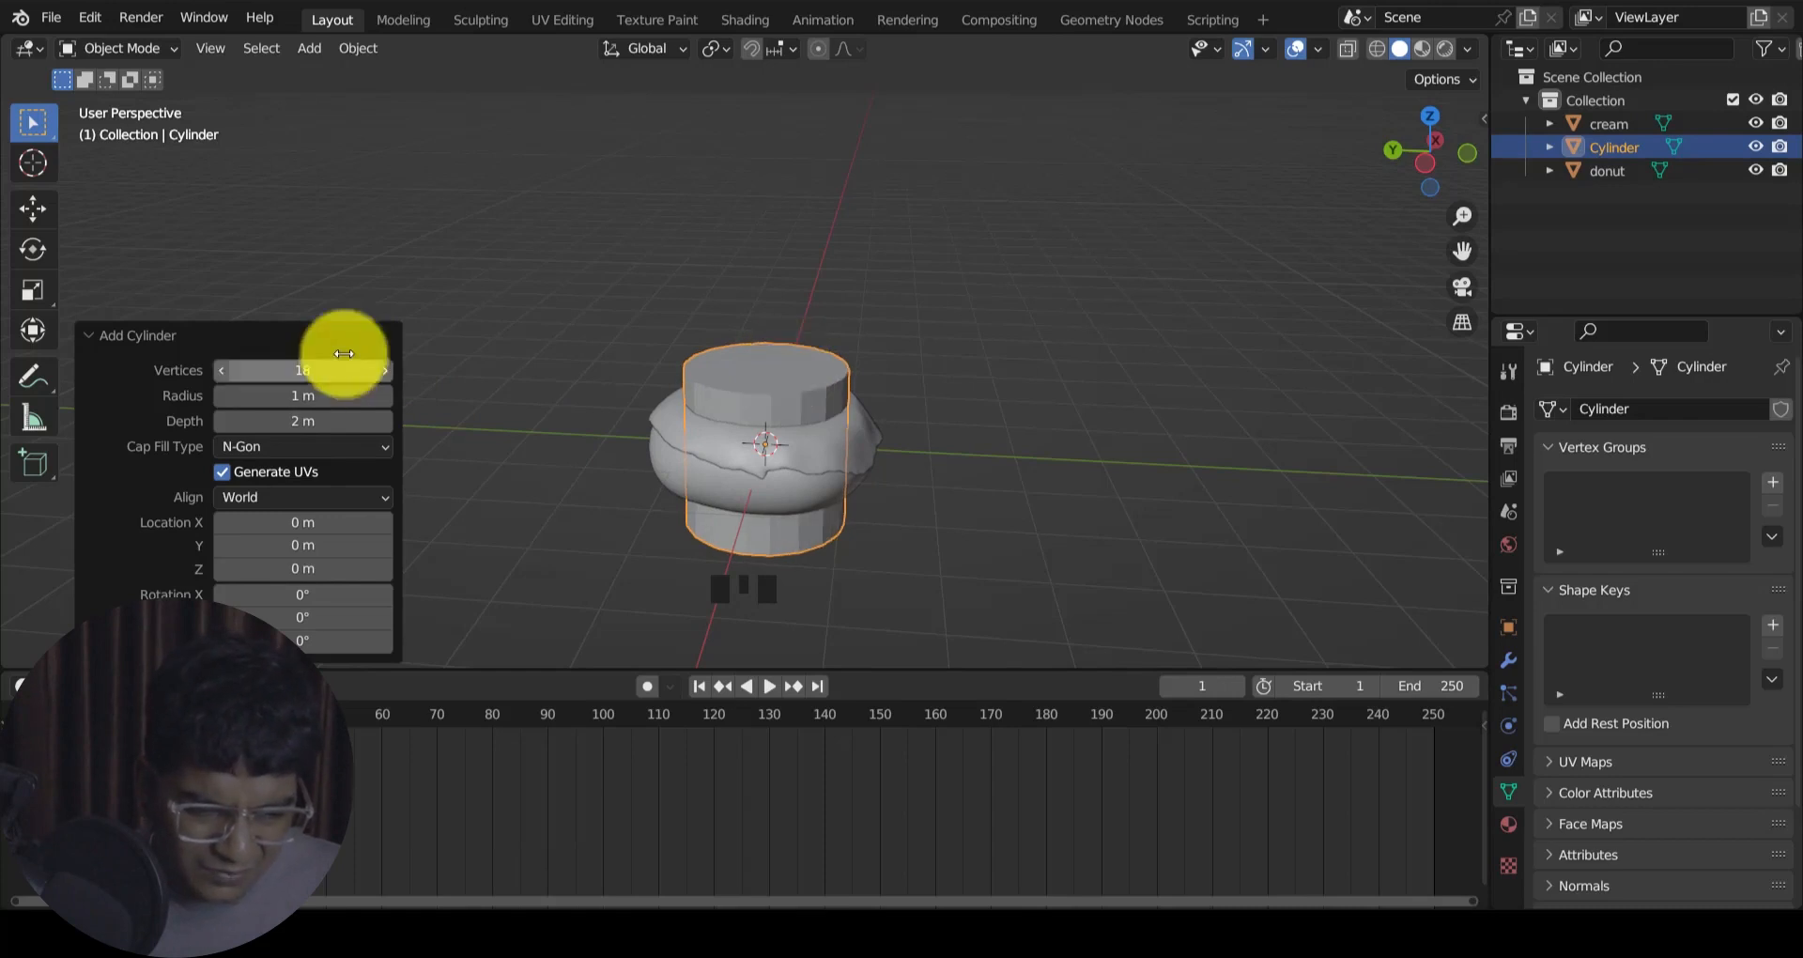
Step: Apply Shade Smooth to the new cylinder
click(537, 280)
click(791, 389)
right_click(790, 388)
click(792, 384)
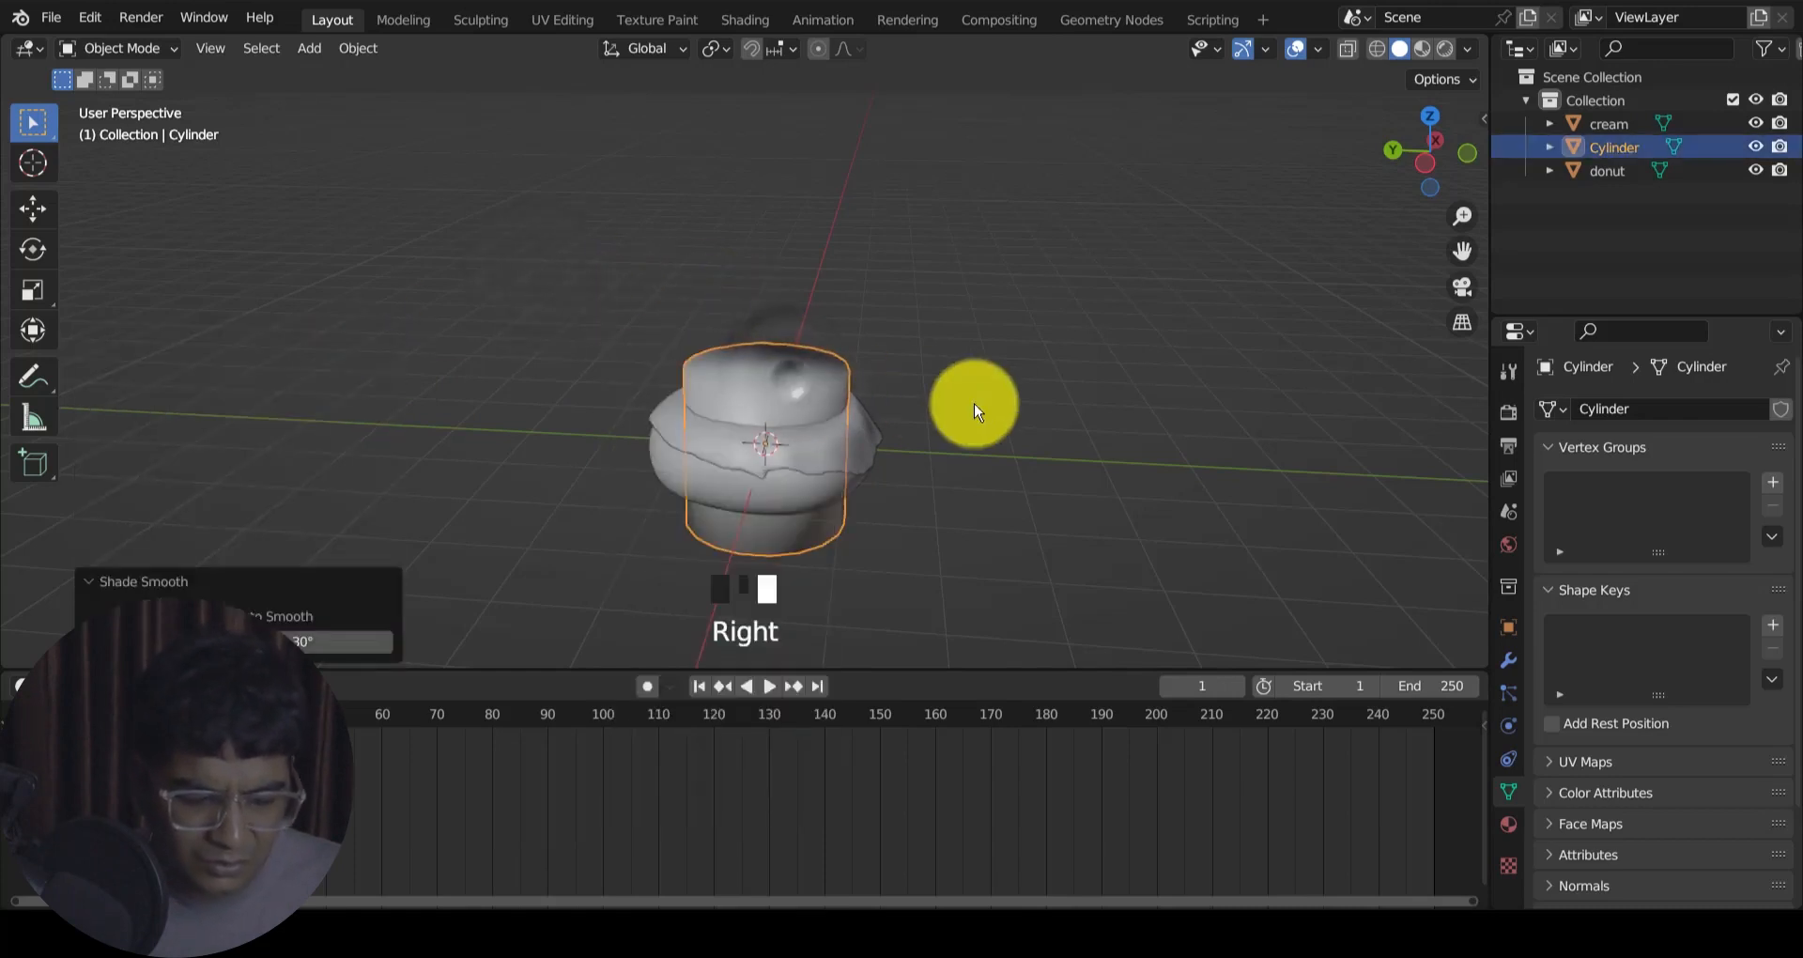
key(g)
key(x)
right_click(657, 359)
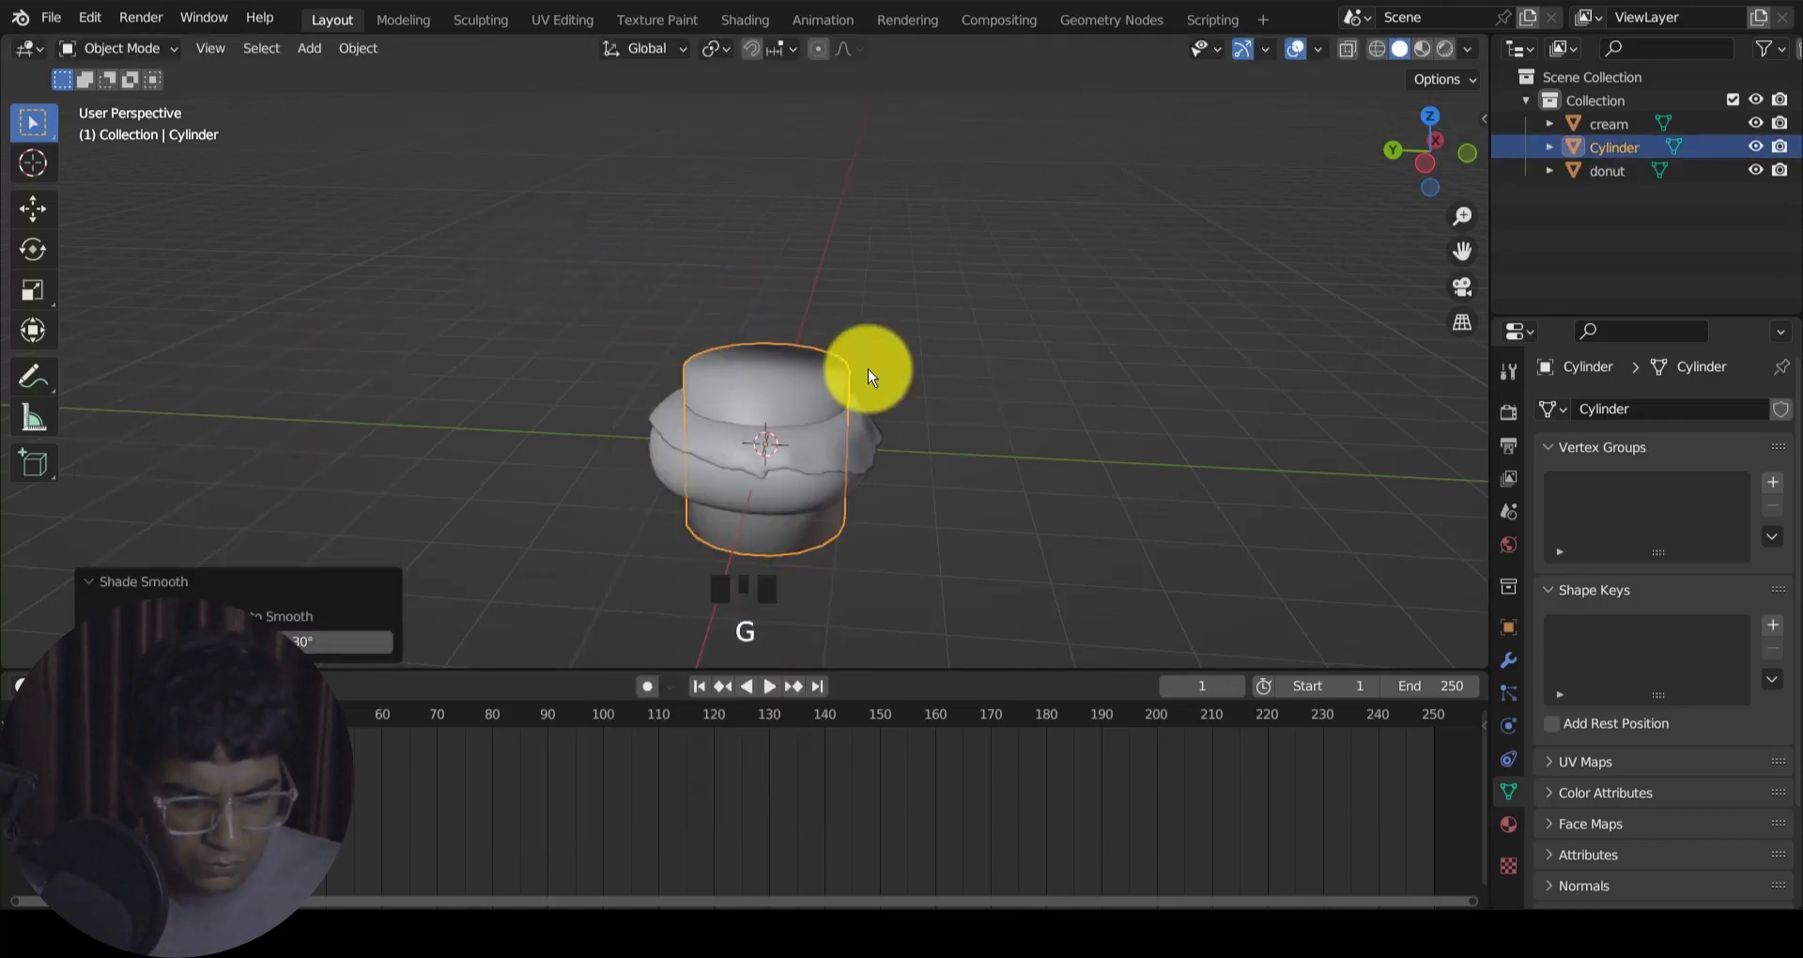
Step: Move the cylinder about 12.95 m along the Y axis, away from the donut
key(g)
key(y)
click(1743, 345)
scroll(789, 463, down, 1)
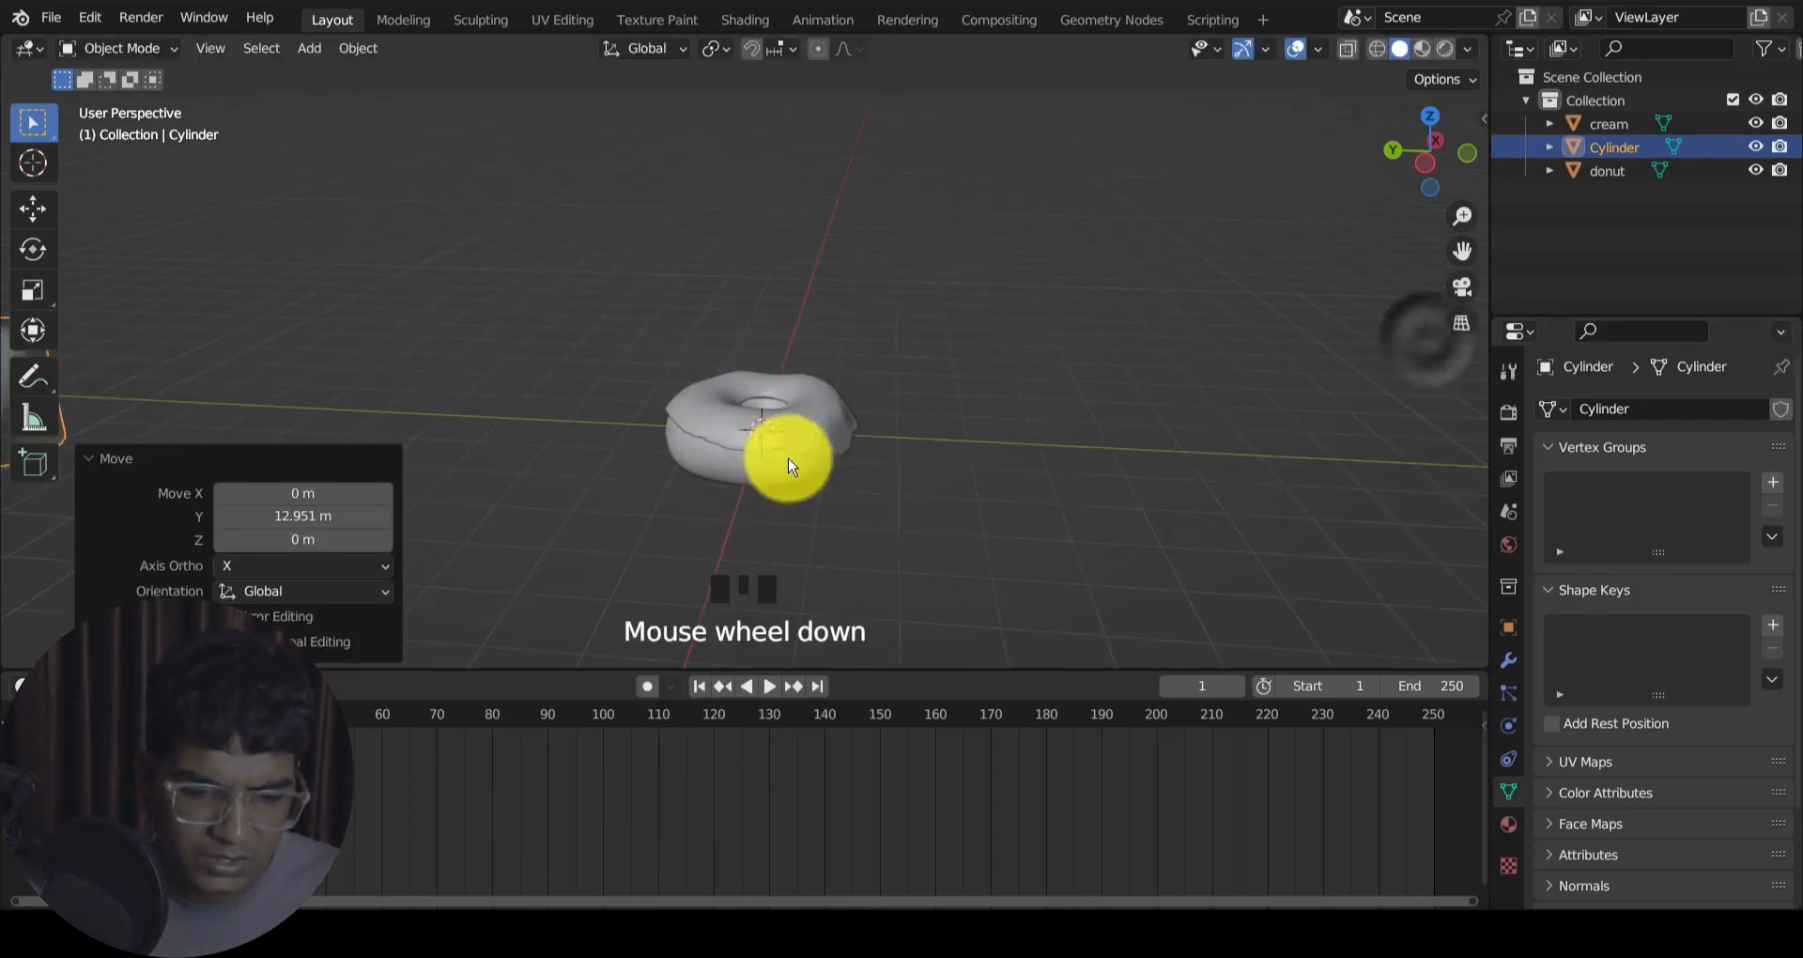
Step: Add a particle system to the cream object and set its type to Hair
click(847, 430)
scroll(882, 444, up, 3)
shift+middle_drag(1118, 443, 1074, 374)
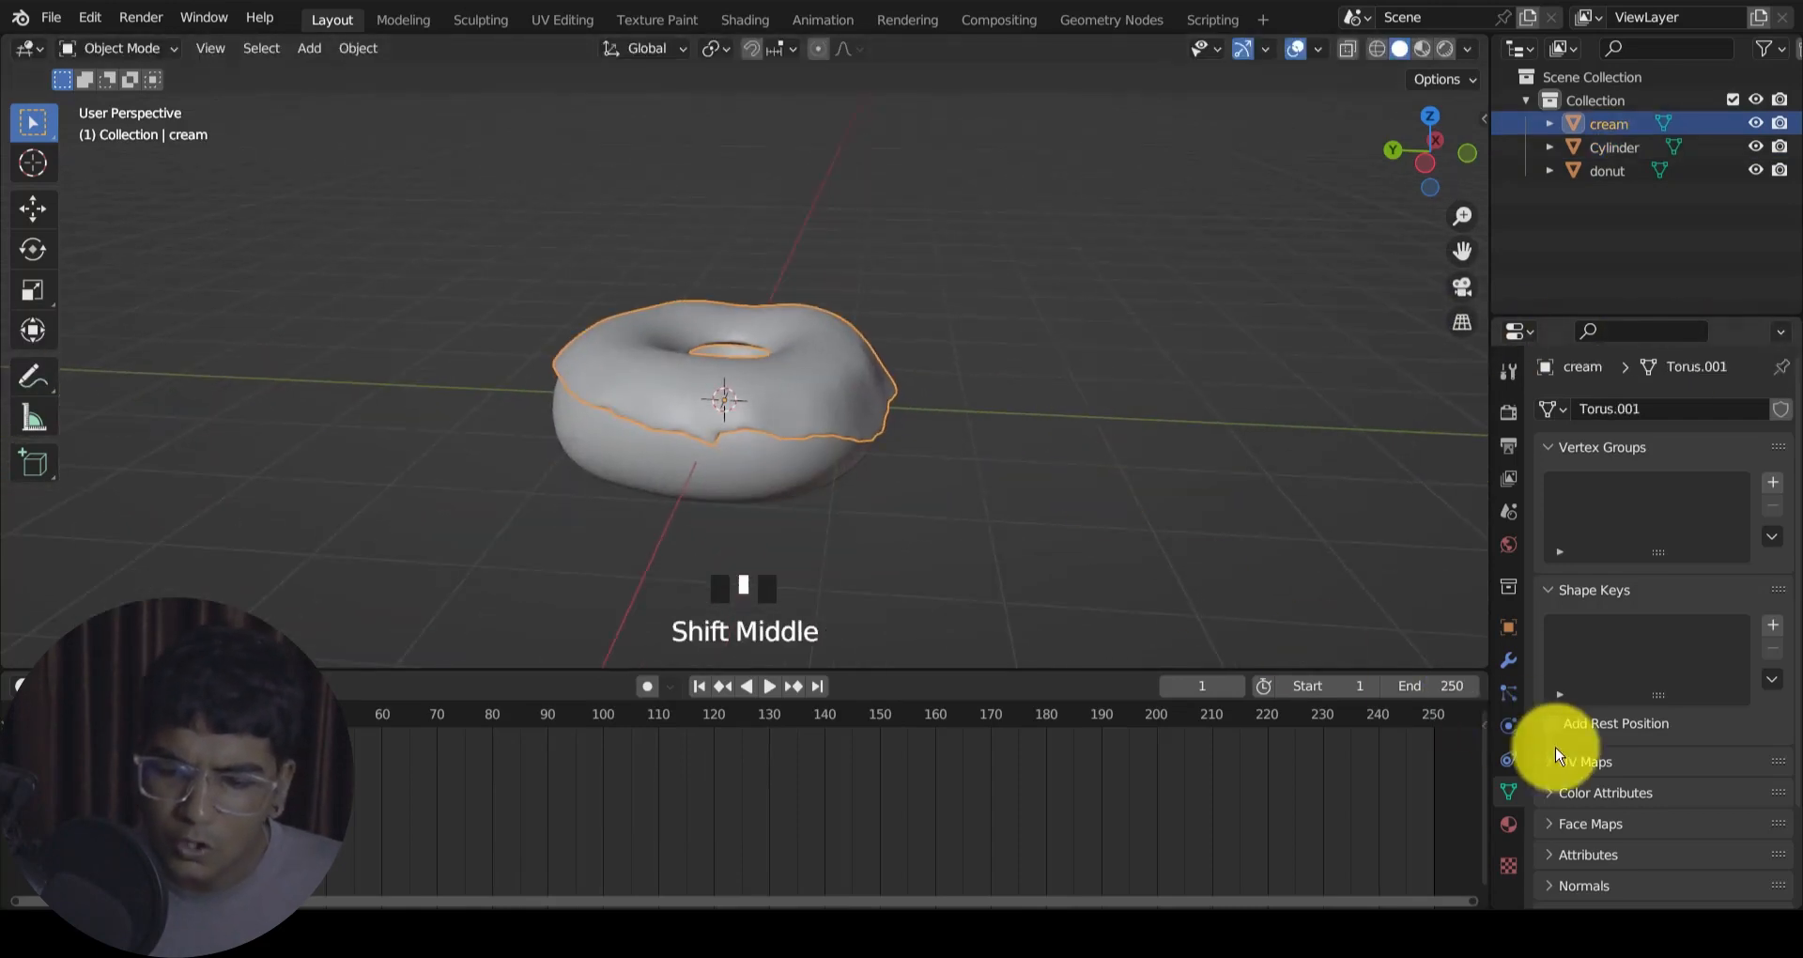
click(1509, 693)
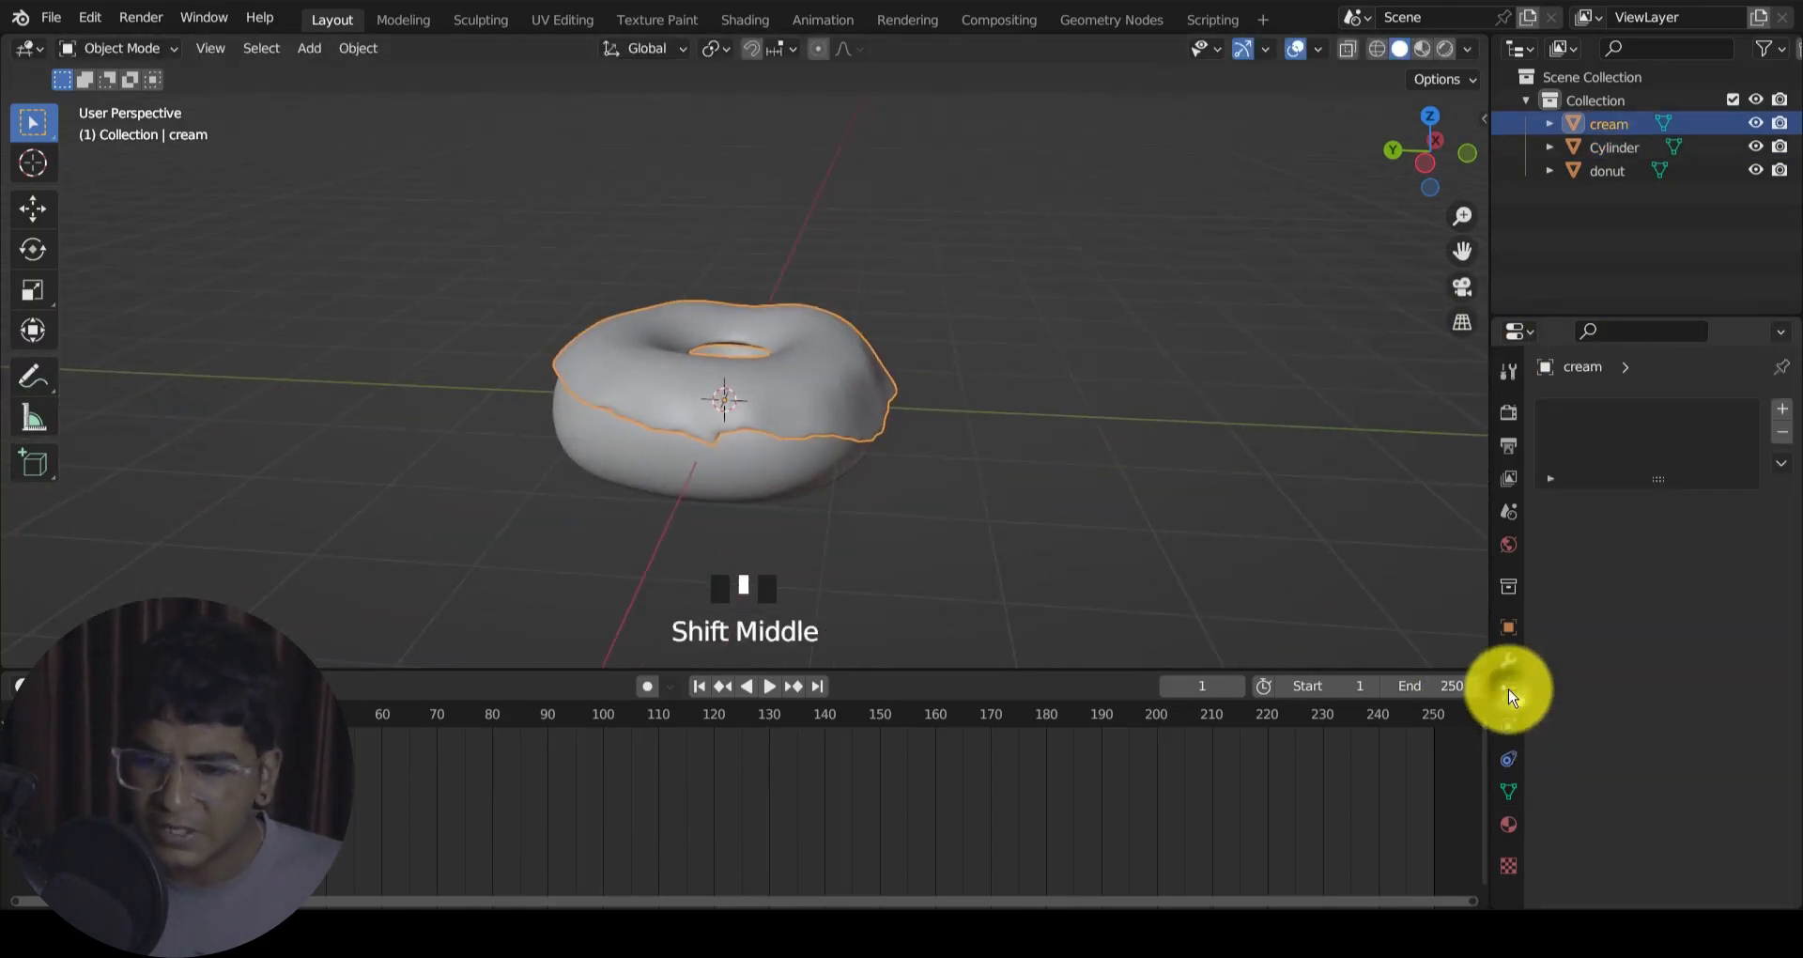
click(1783, 410)
click(1736, 536)
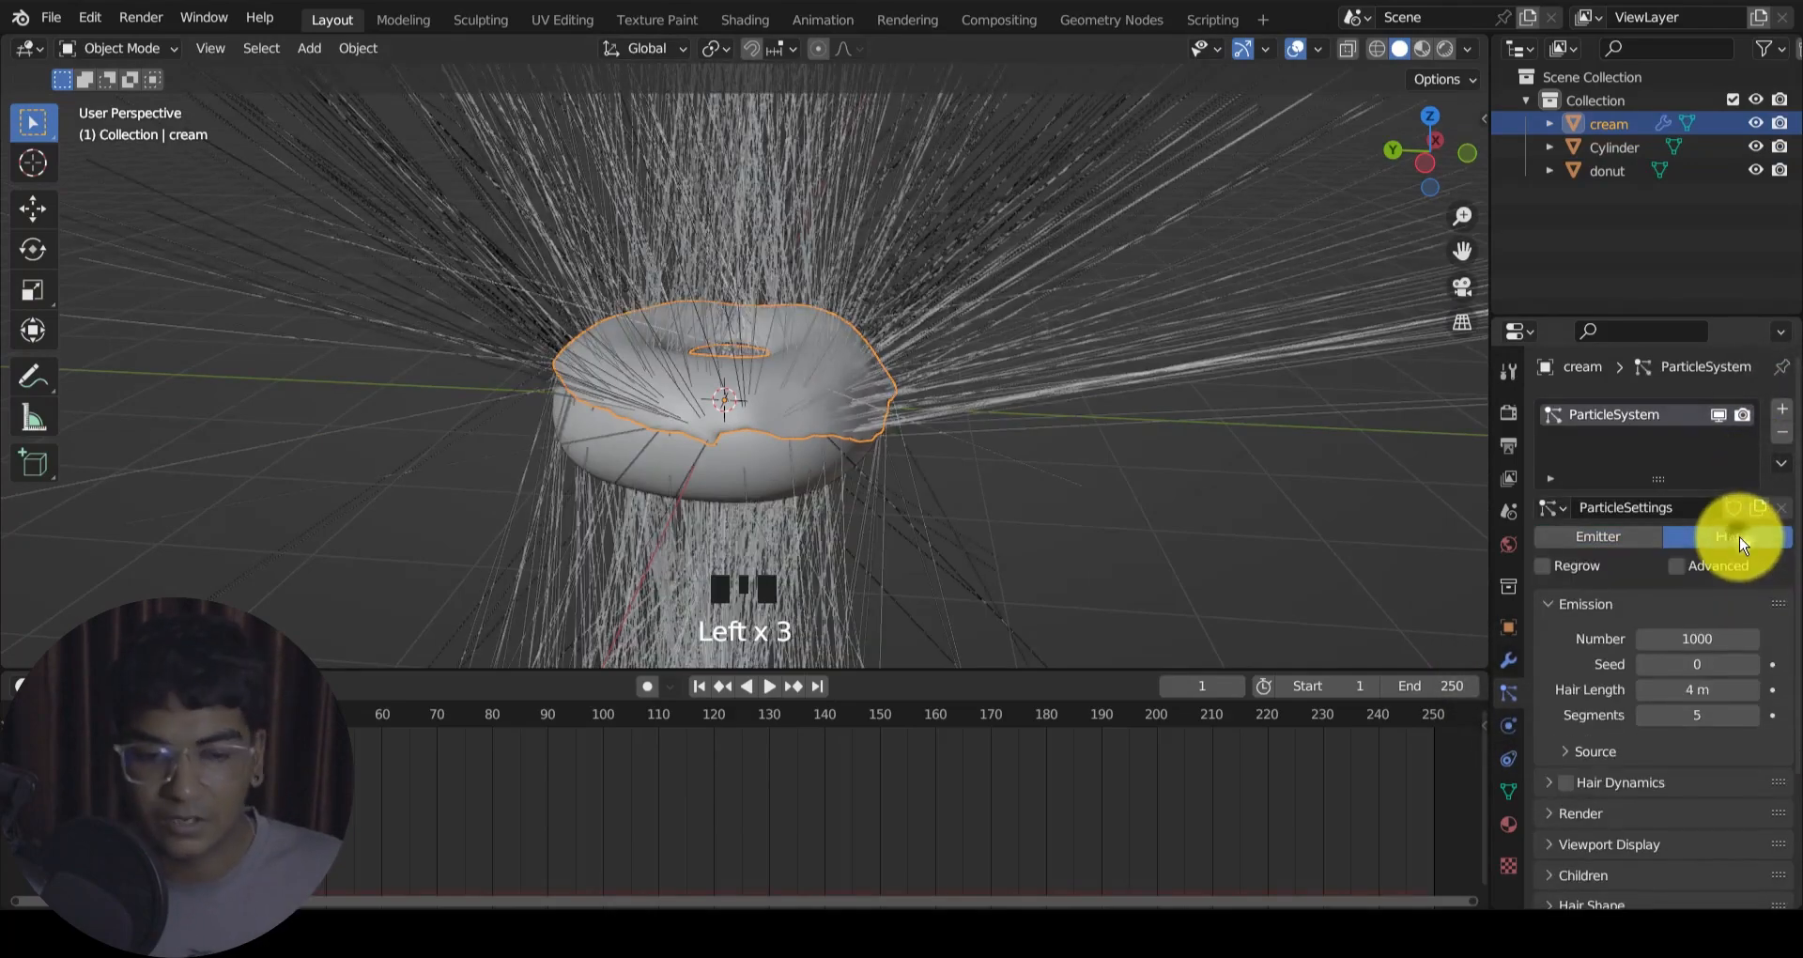
Step: Render the cream's hair particles as Object, with the Cylinder as the instance object
scroll(1027, 631, down, 2)
middle_drag(1030, 524, 971, 443)
scroll(950, 483, up, 3)
scroll(1617, 657, down, 4)
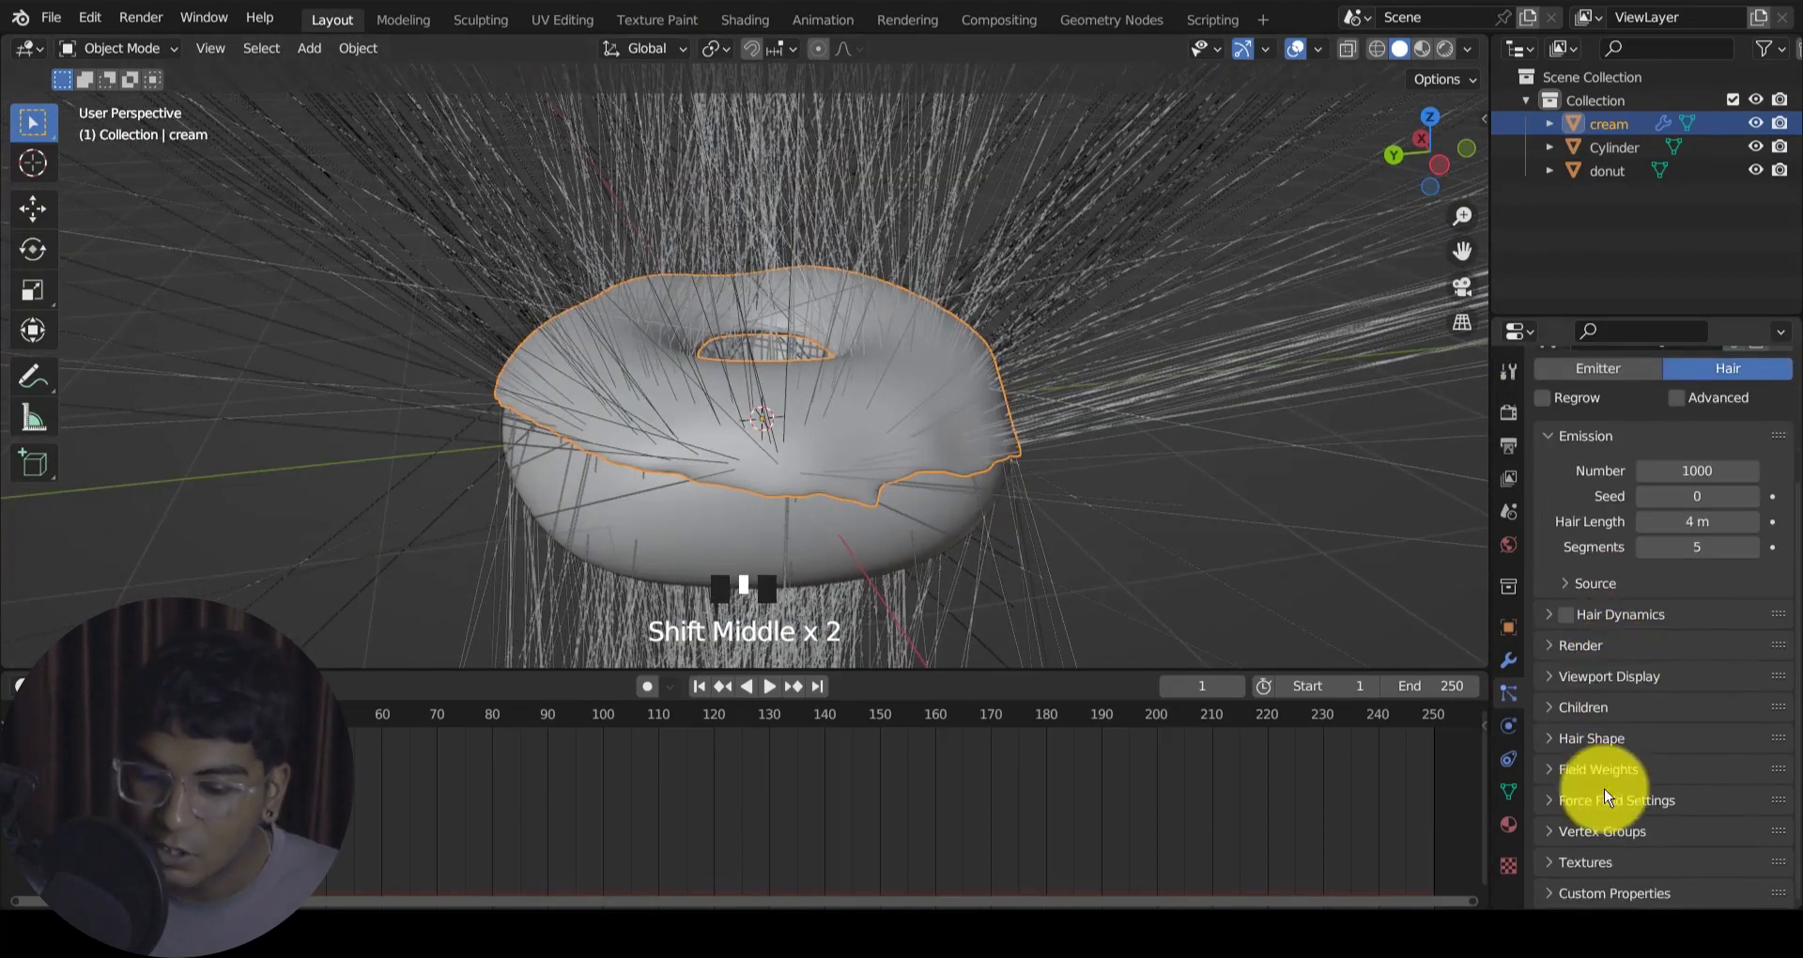
click(1587, 646)
click(1690, 680)
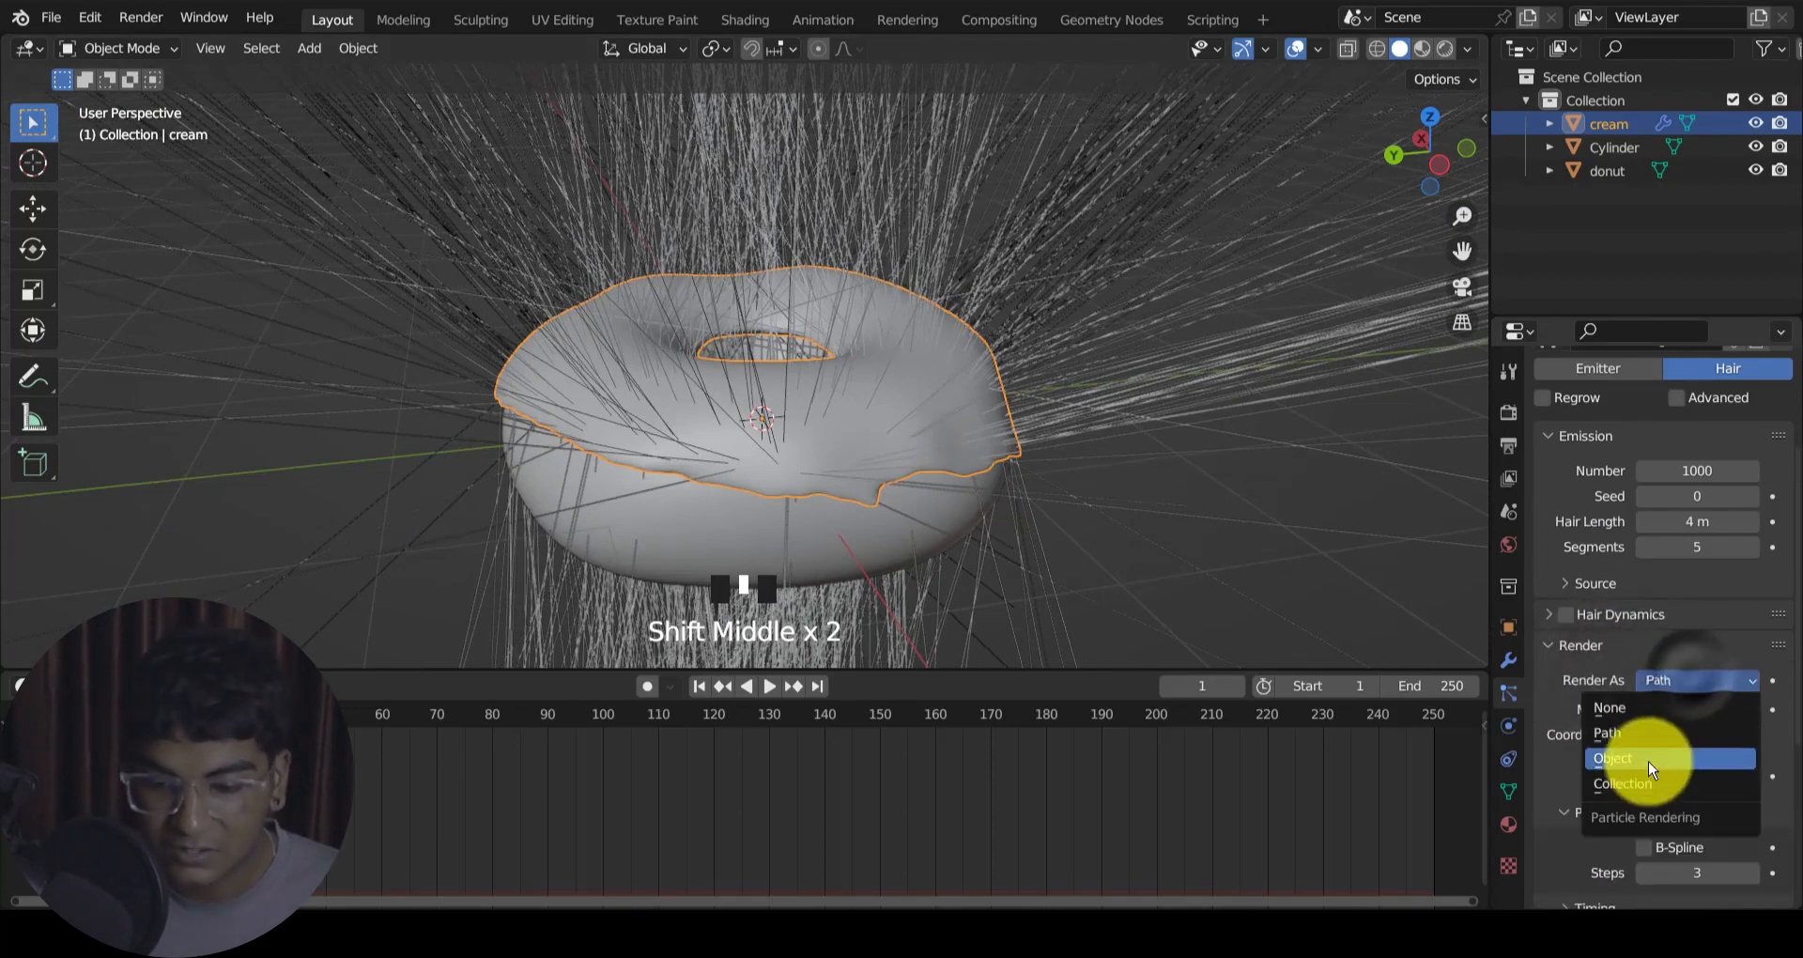
click(1615, 758)
scroll(1588, 744, down, 2)
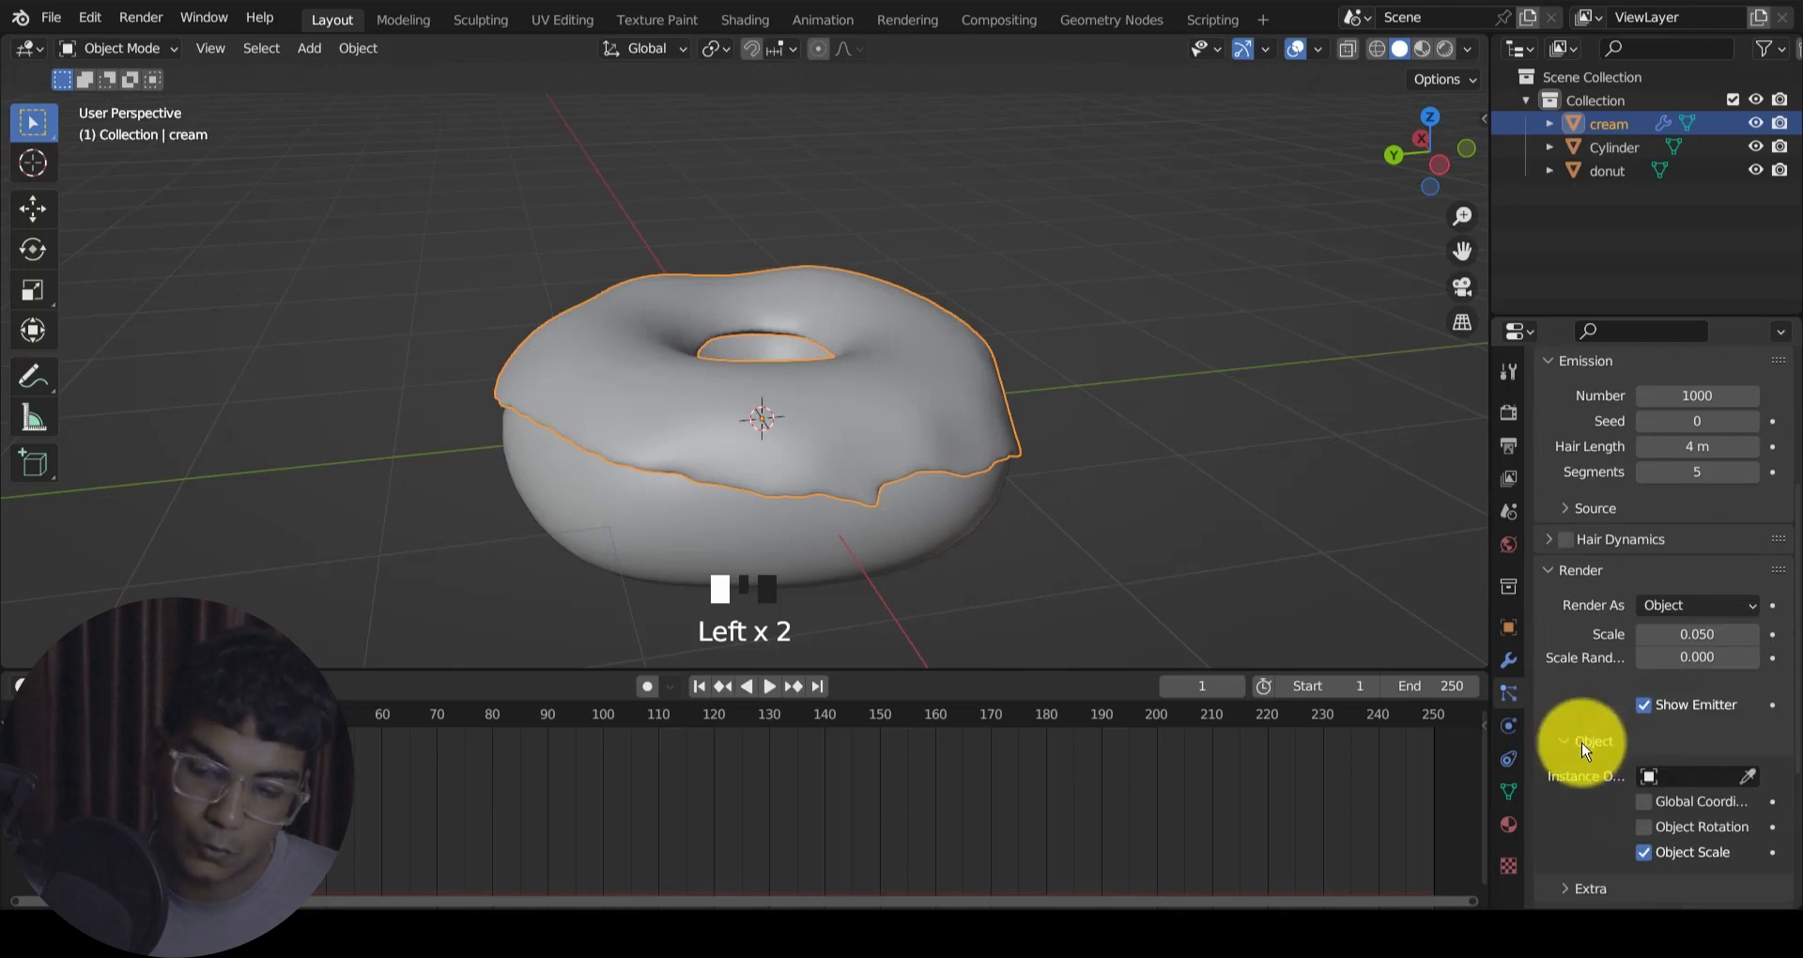
click(1713, 782)
click(1598, 554)
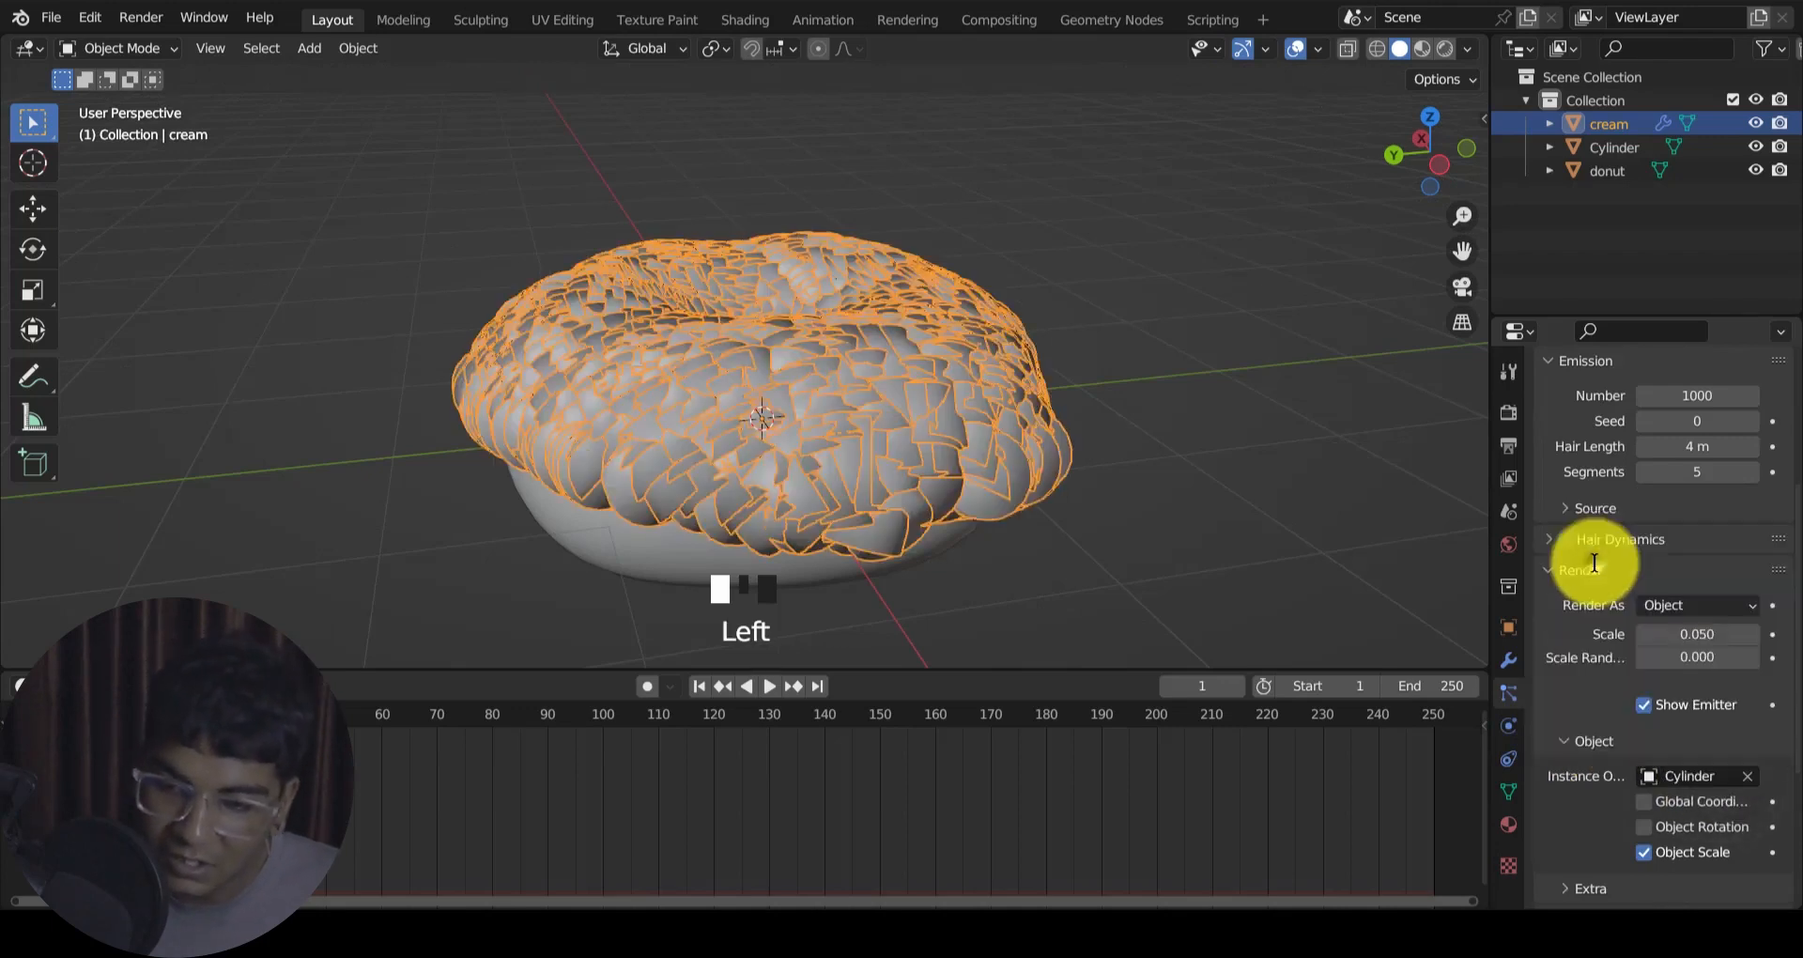
Step: Deselect the cream and set the particle system's emission number to 100
click(1108, 404)
scroll(1711, 585, up, 5)
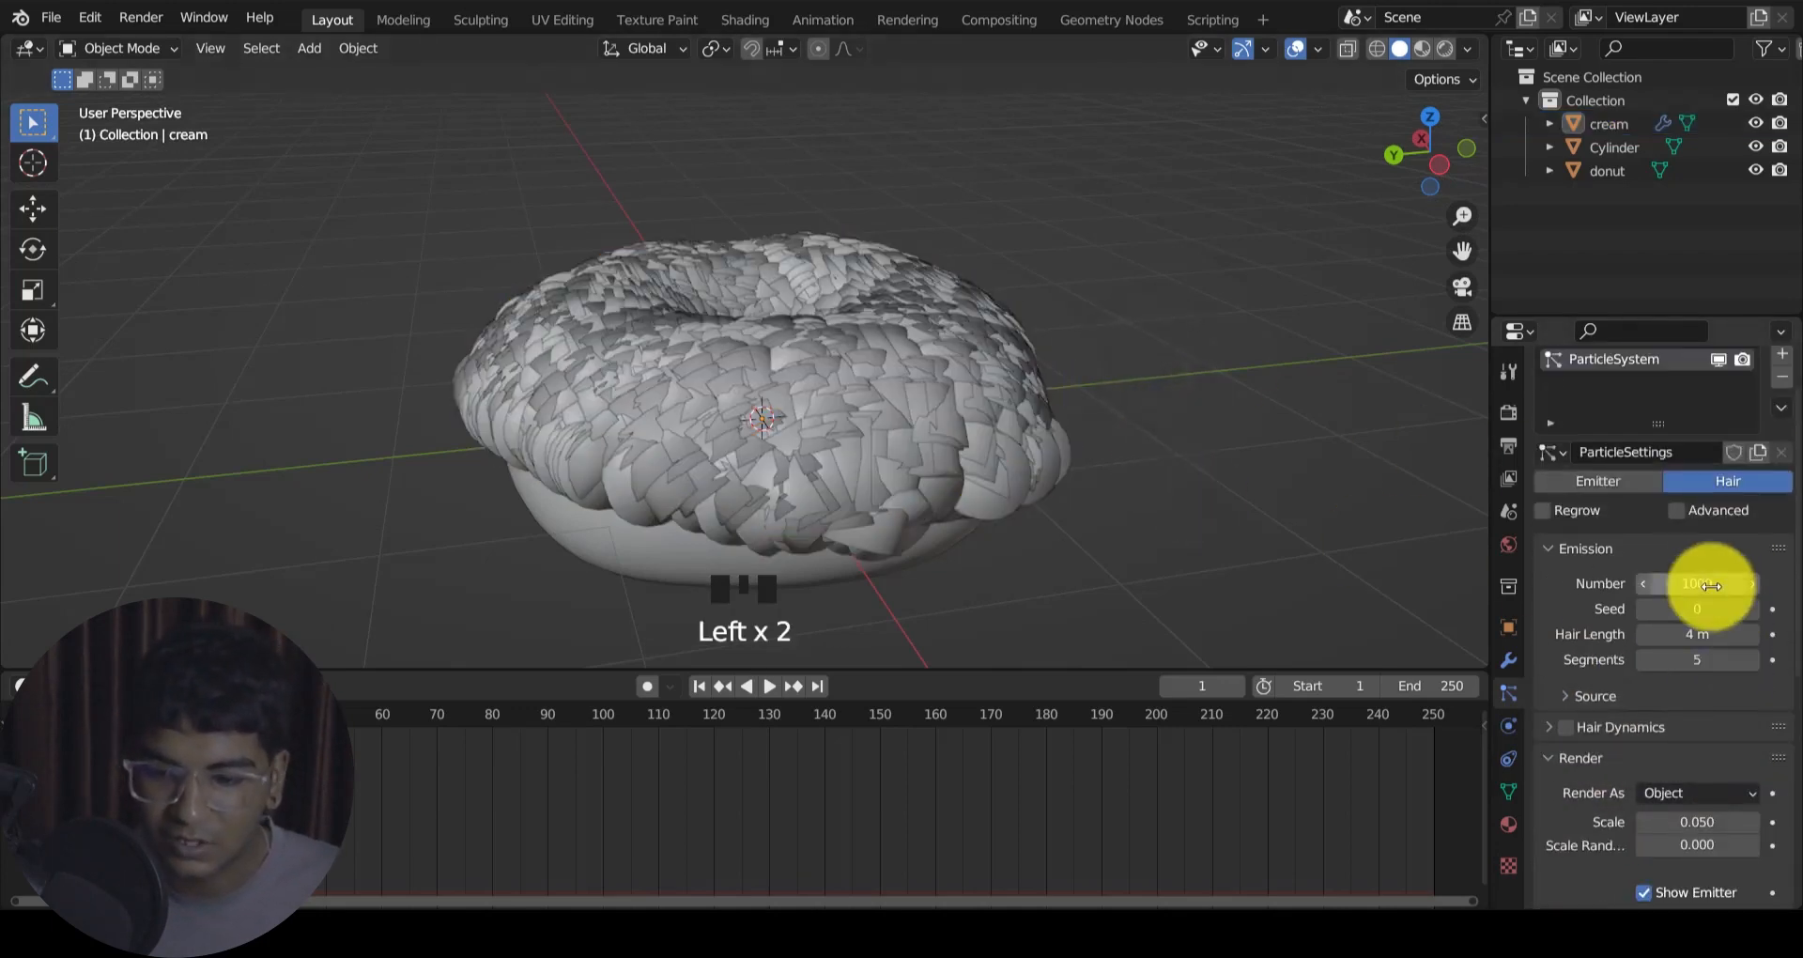
text(0)
click(1710, 526)
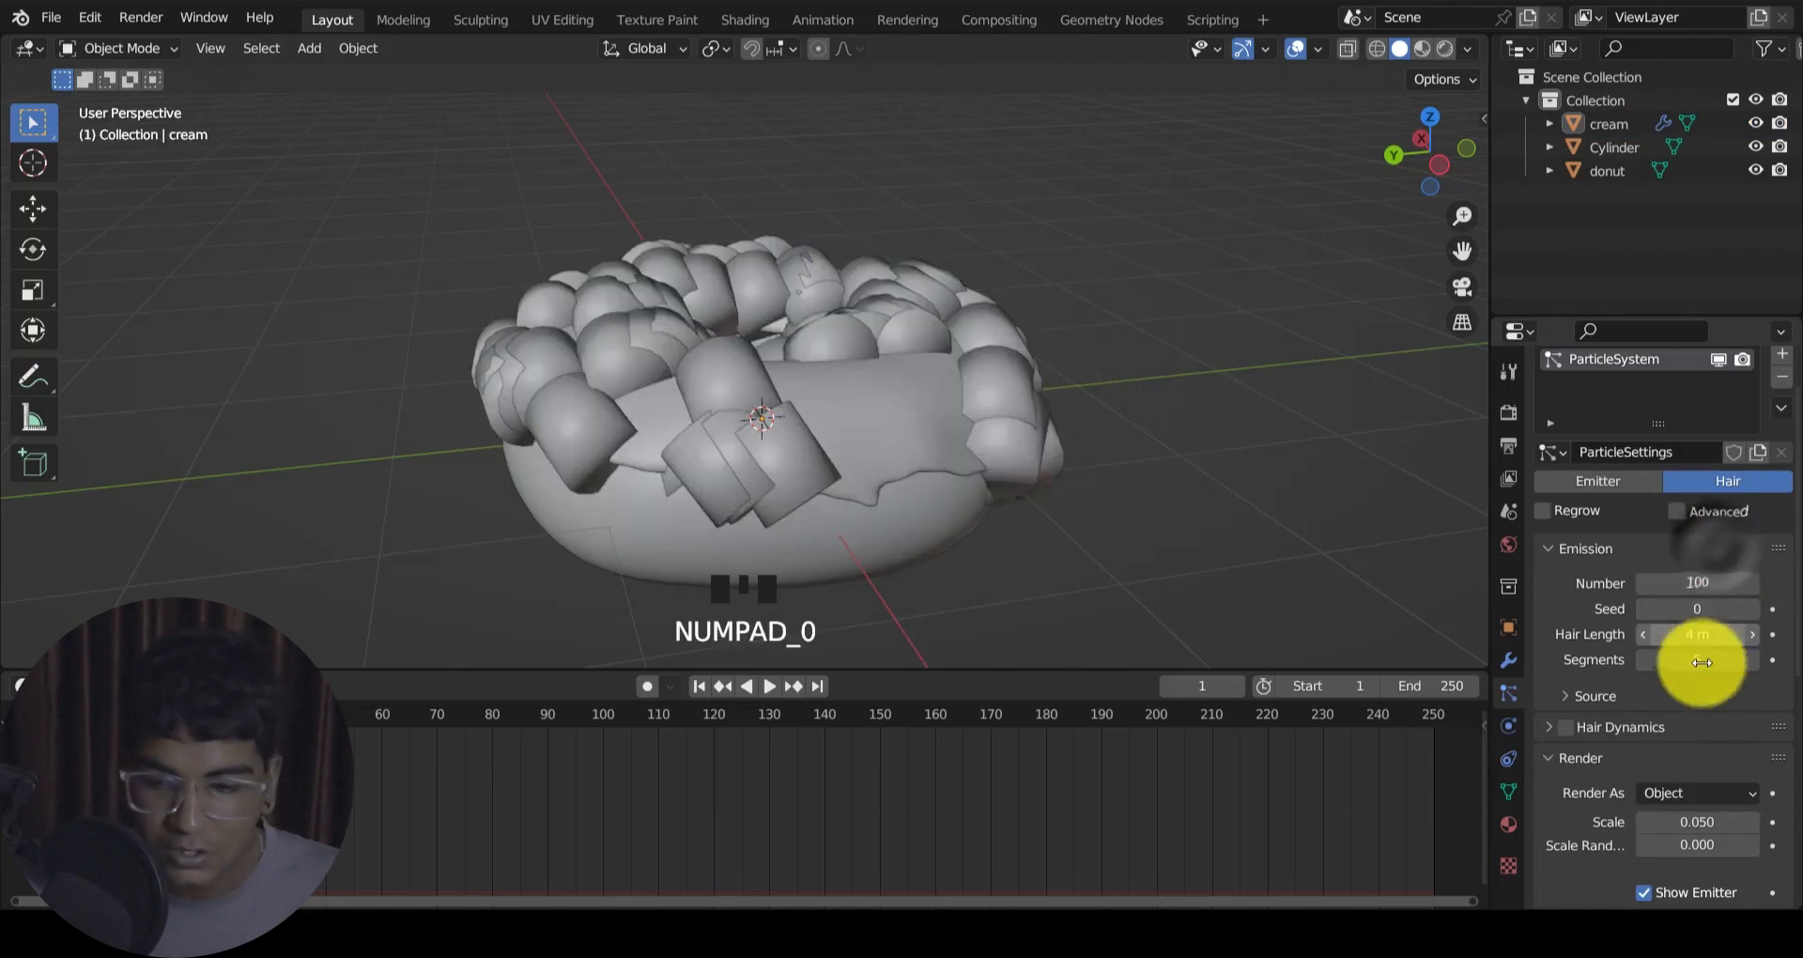
scroll(1695, 693, down, 4)
scroll(1662, 676, down, 3)
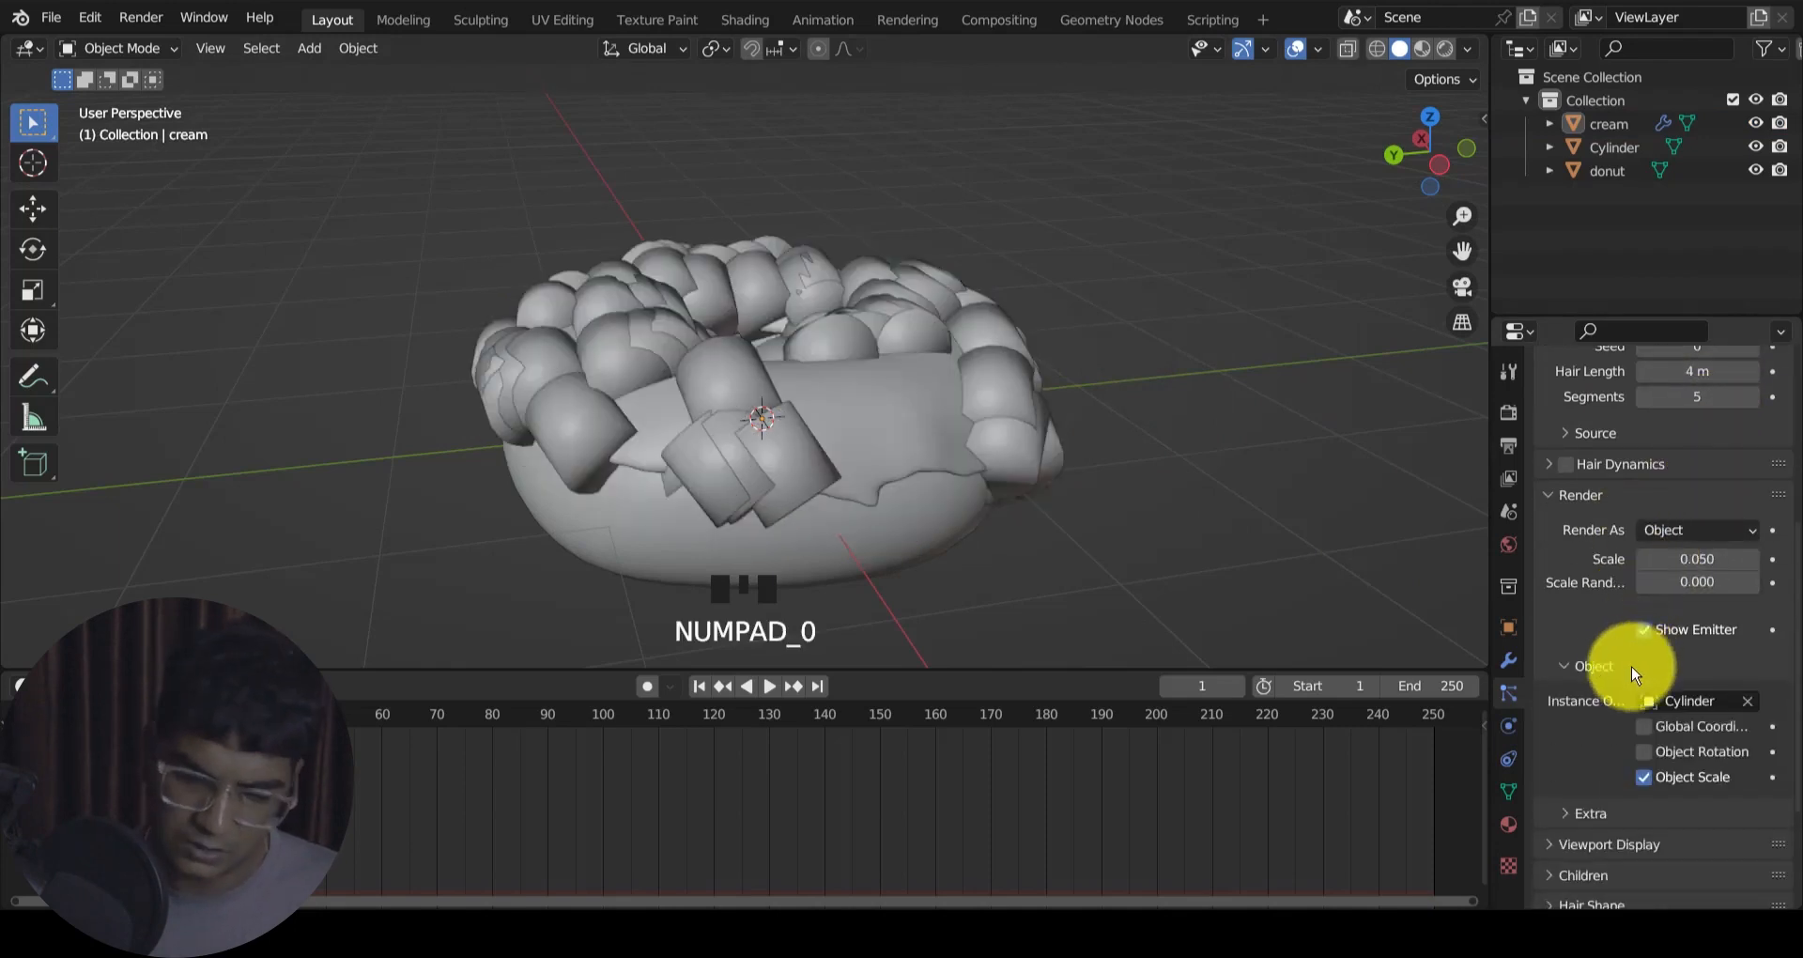
Step: Set the hair particles' render scale to 0.013 and enable the Advanced options with Rotation for them
shift+drag(1708, 575, 765, 564)
scroll(1690, 526, up, 6)
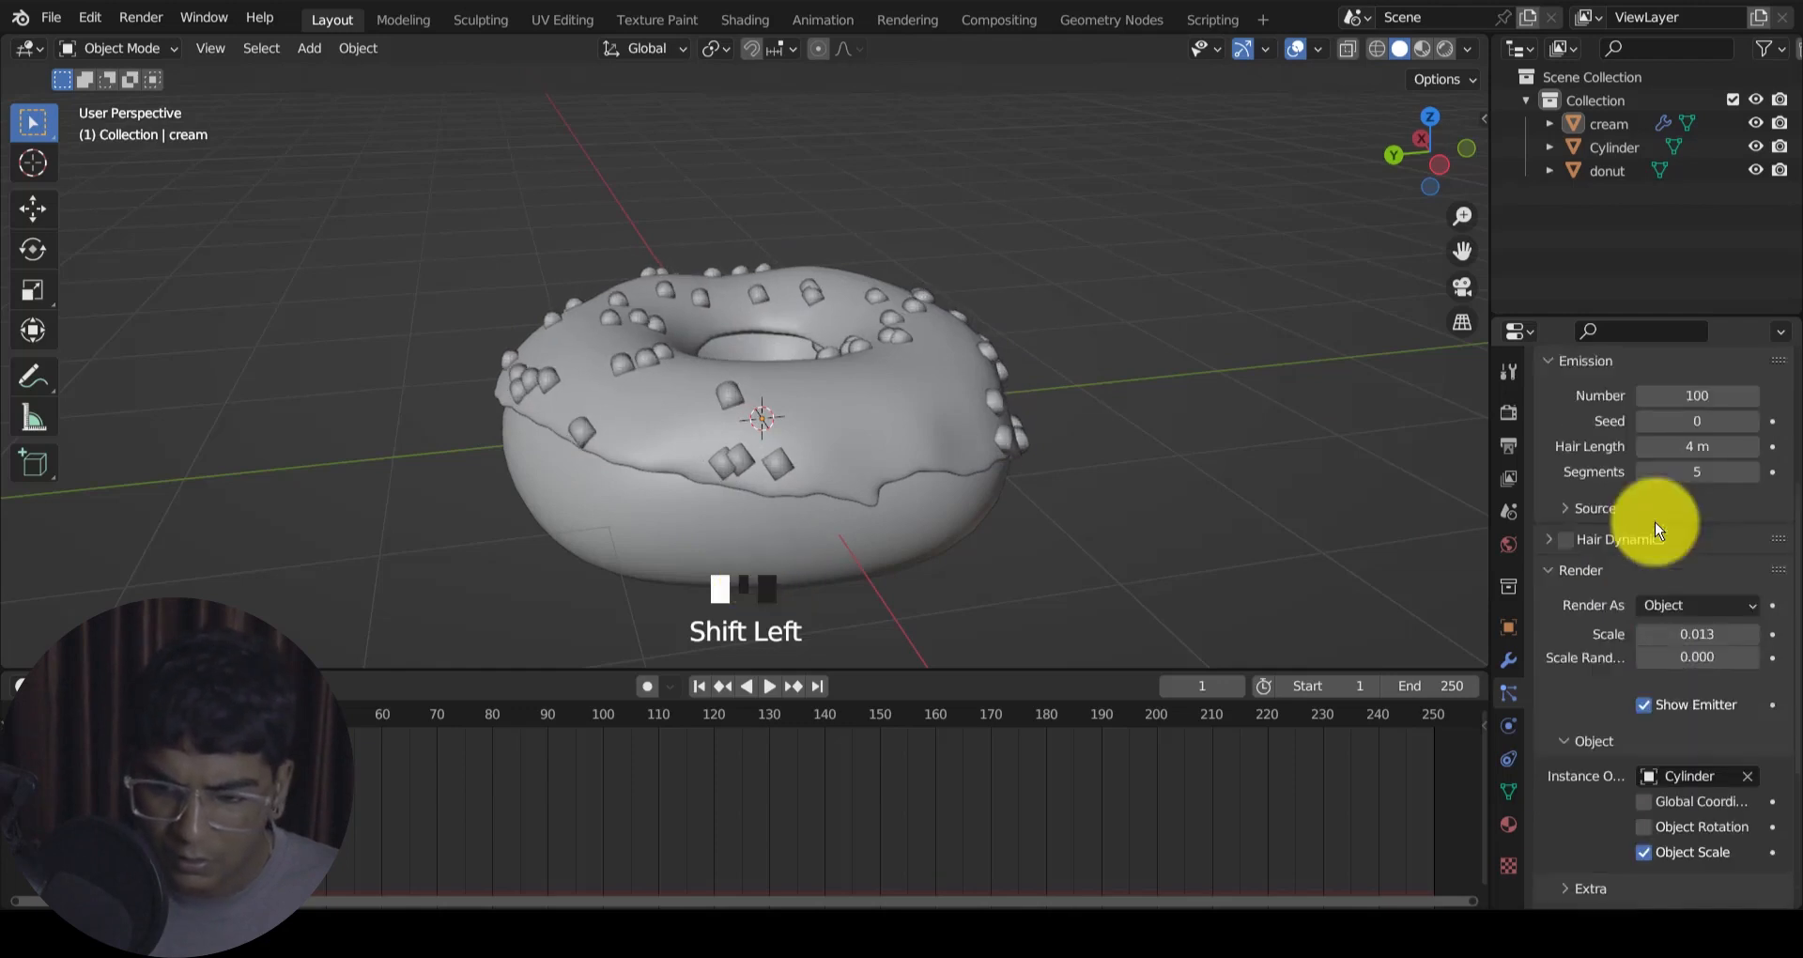
click(1677, 474)
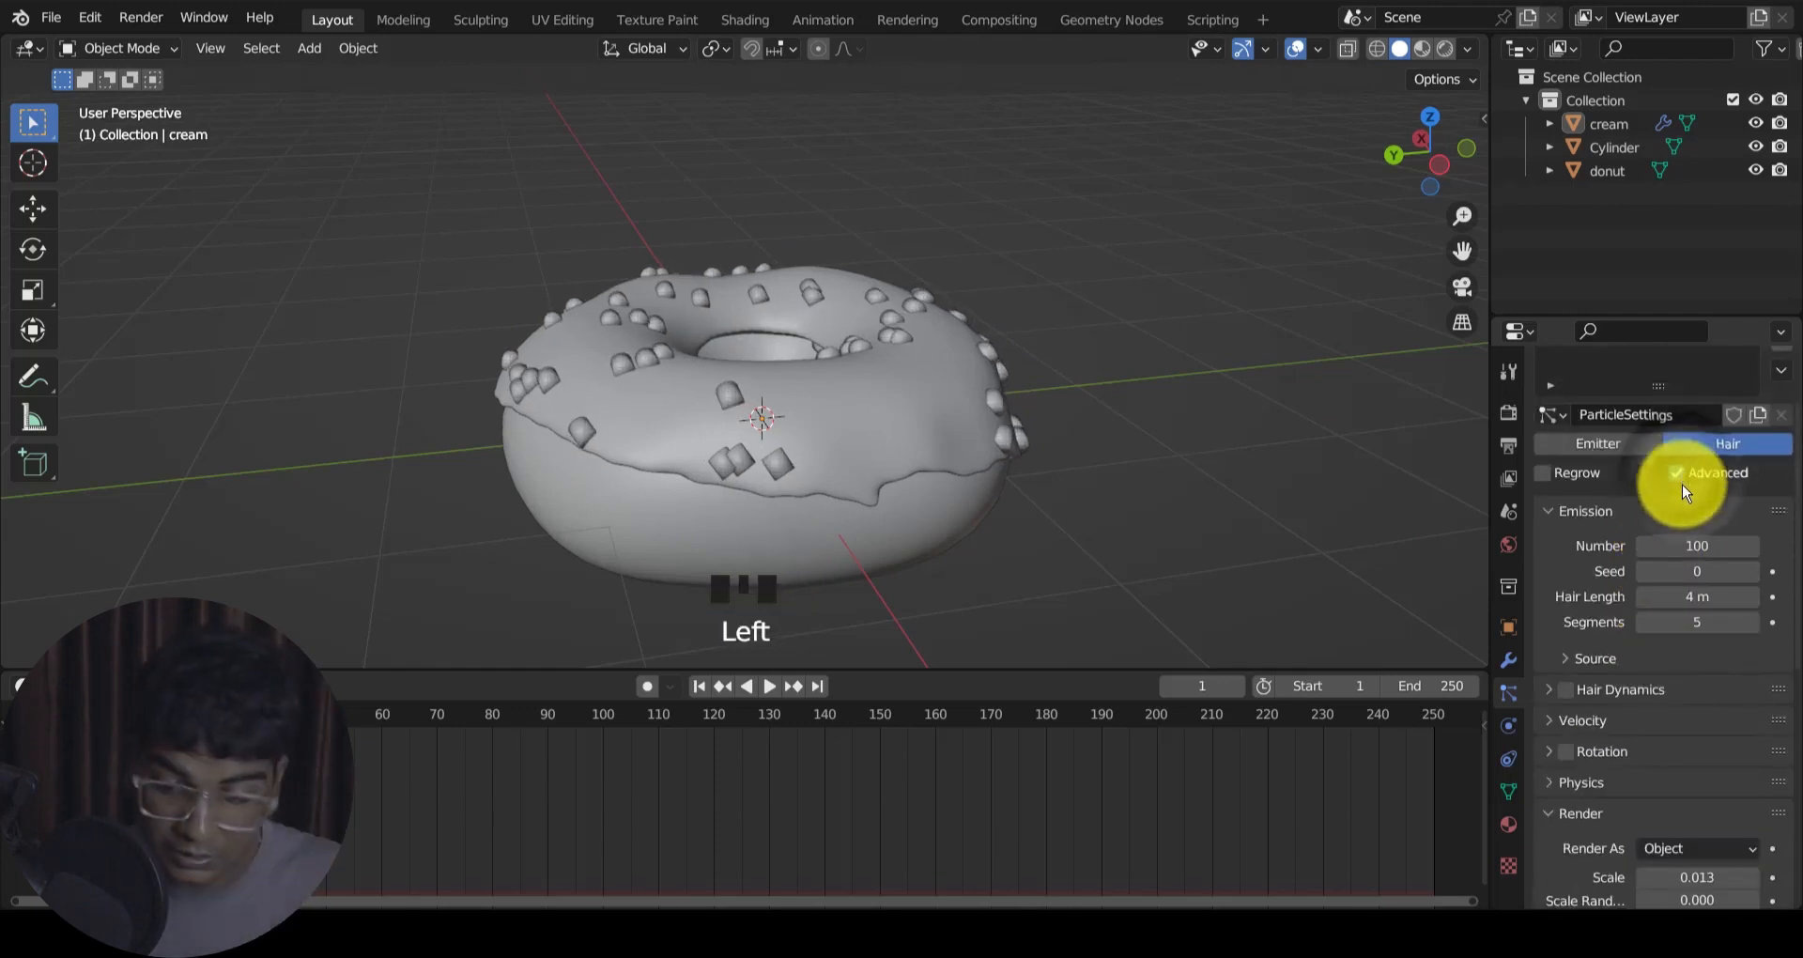
scroll(1597, 638, down, 5)
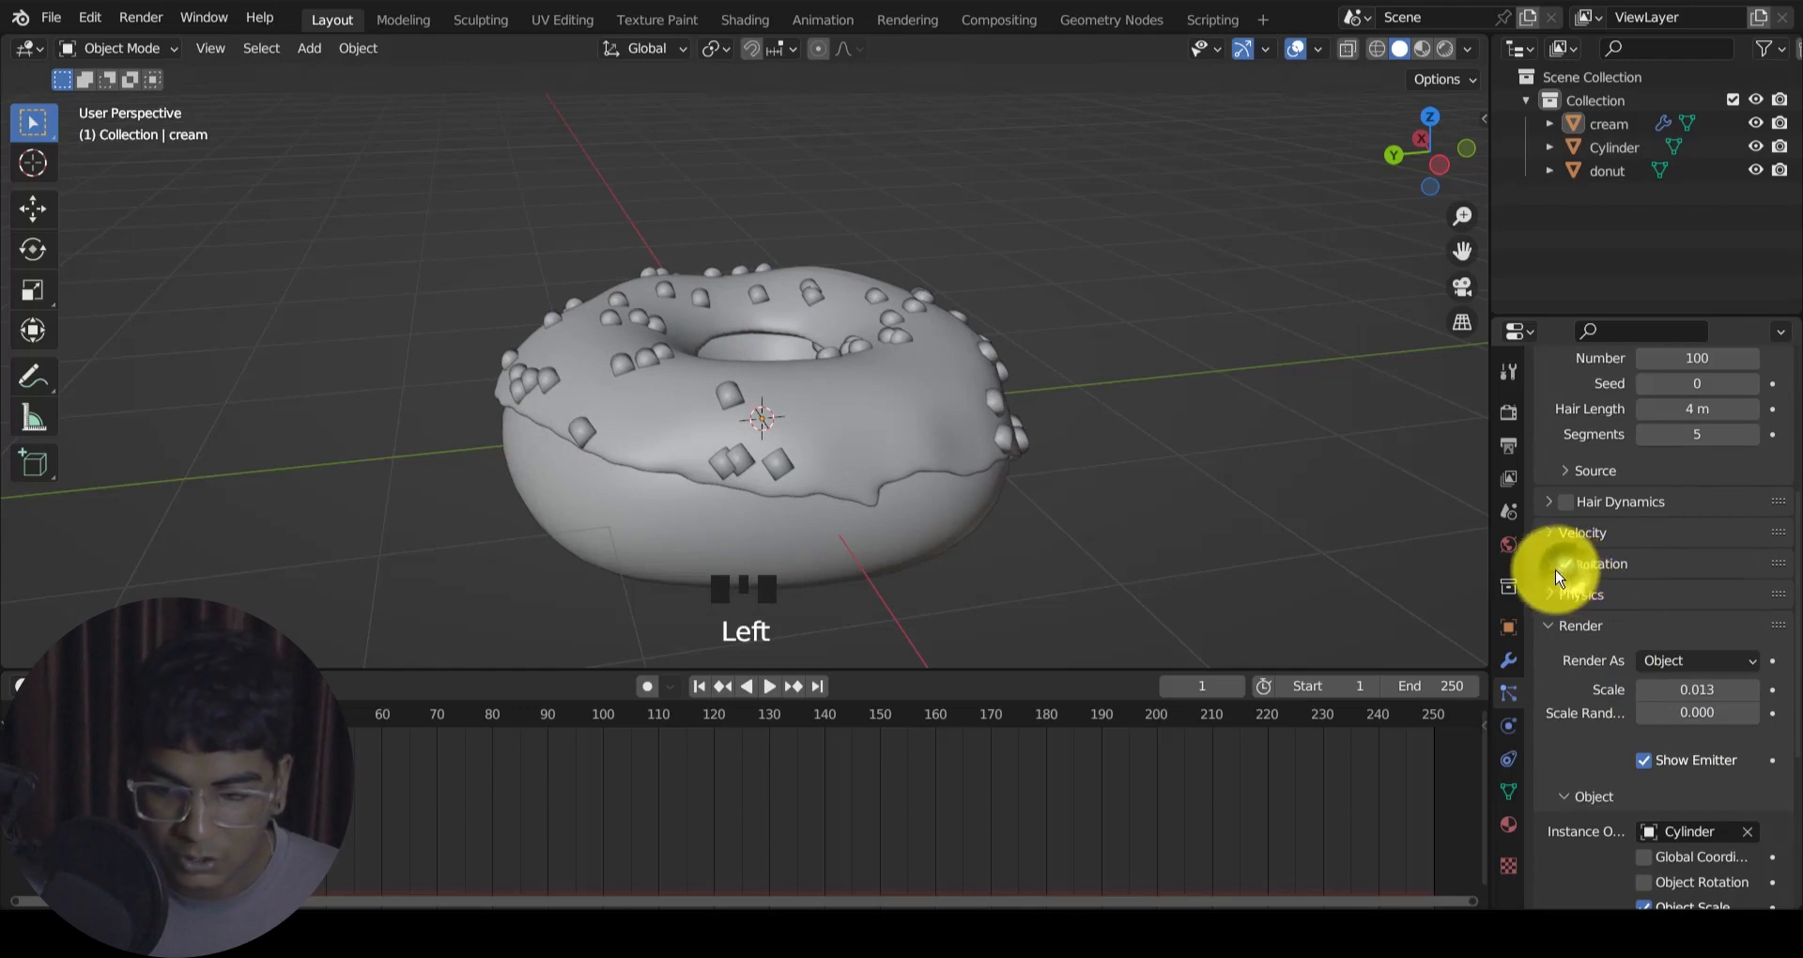
click(1615, 571)
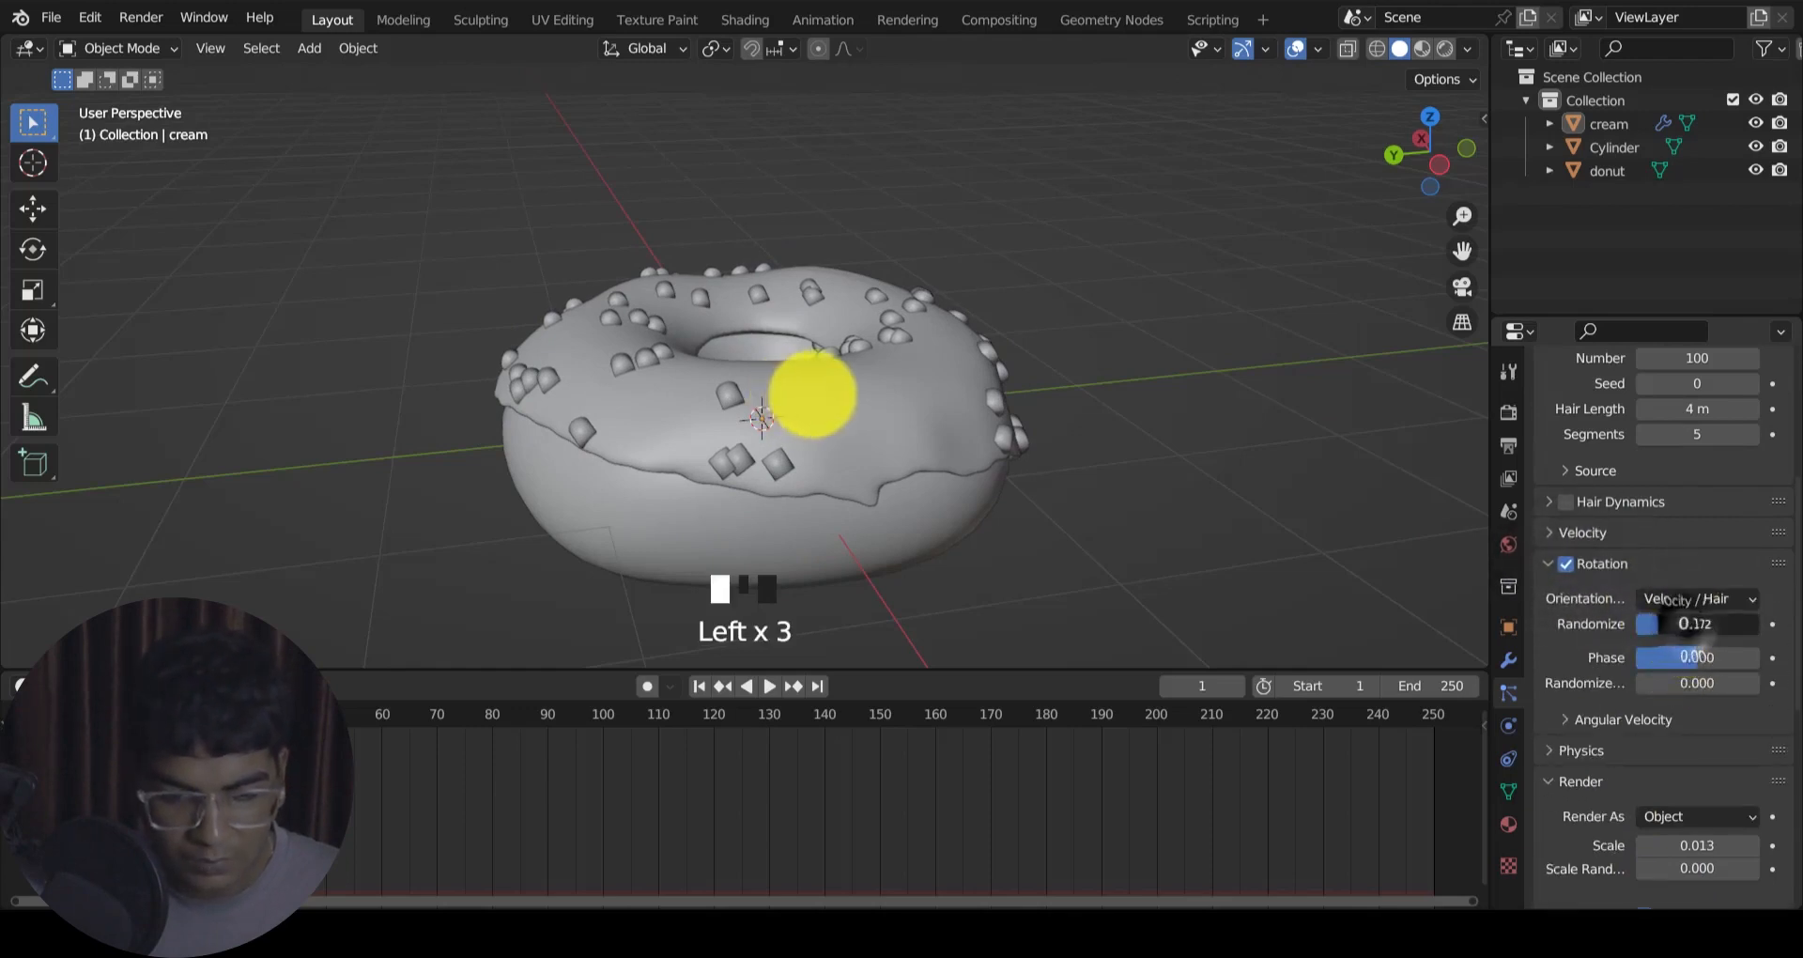
Step: Set the particle rotation's Randomize to 0.590, Phase to -0.955 and Randomize Phase to 2.000, keeping the Velocity / Hair orientation
click(889, 447)
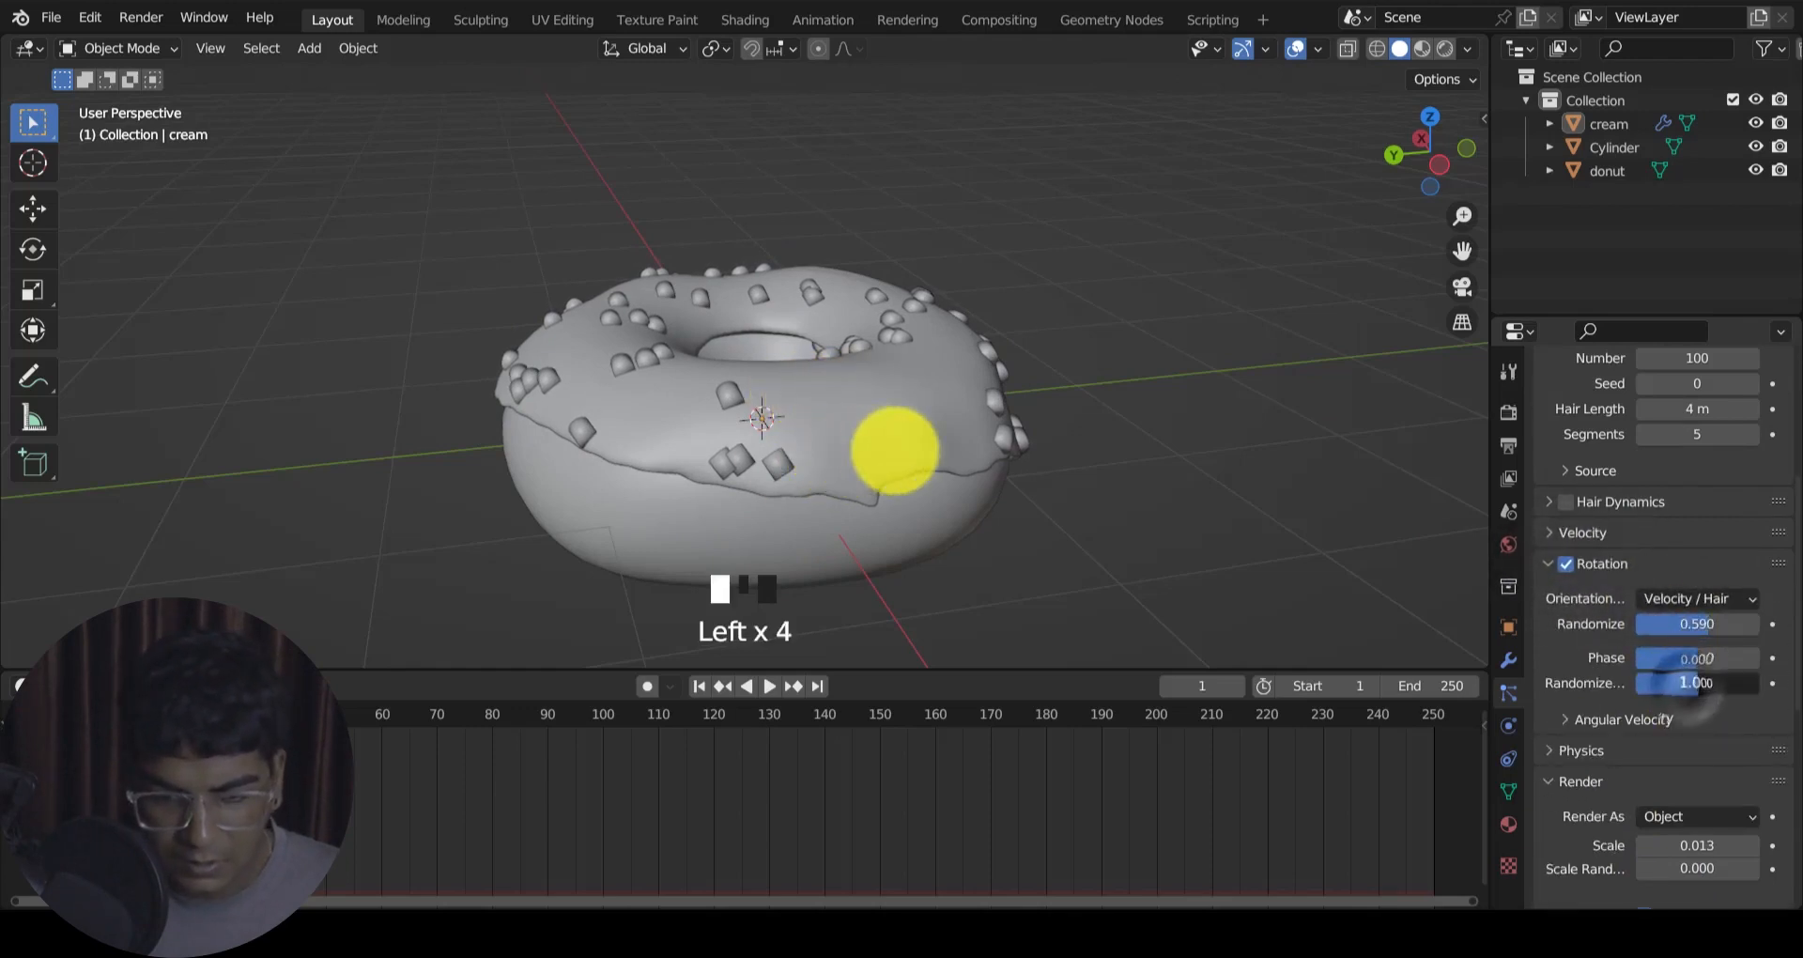
click(1711, 599)
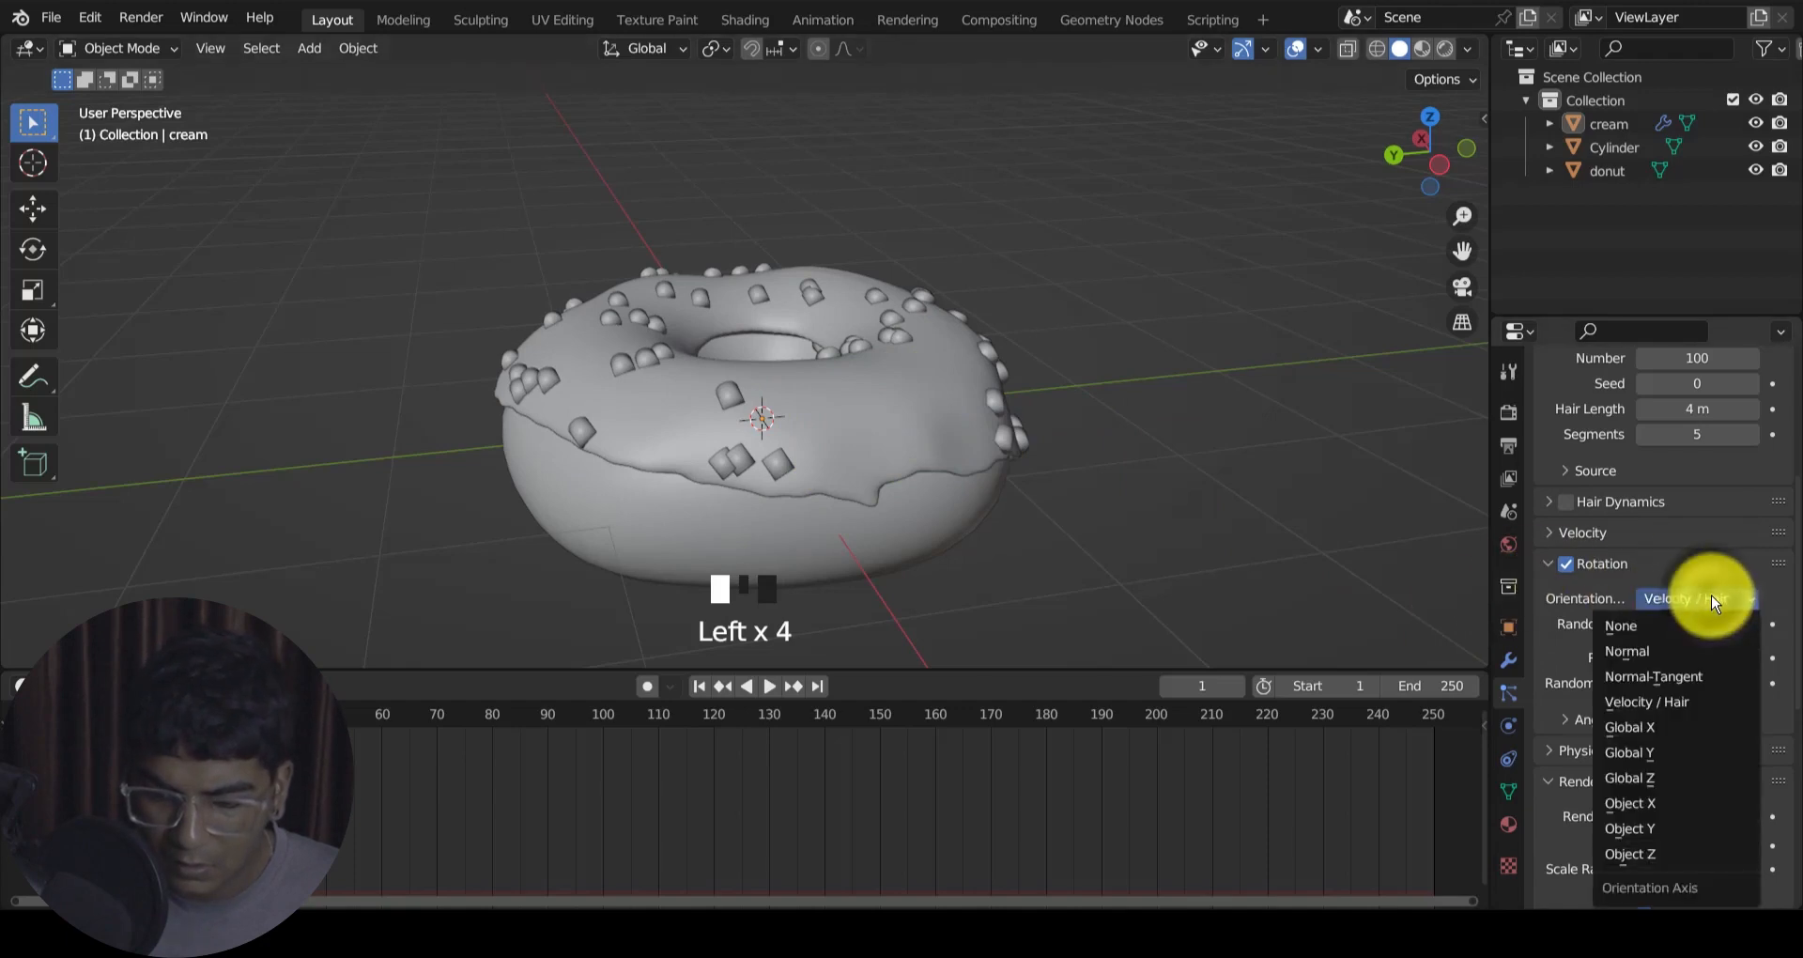
click(1711, 601)
drag(1696, 657, 1648, 658)
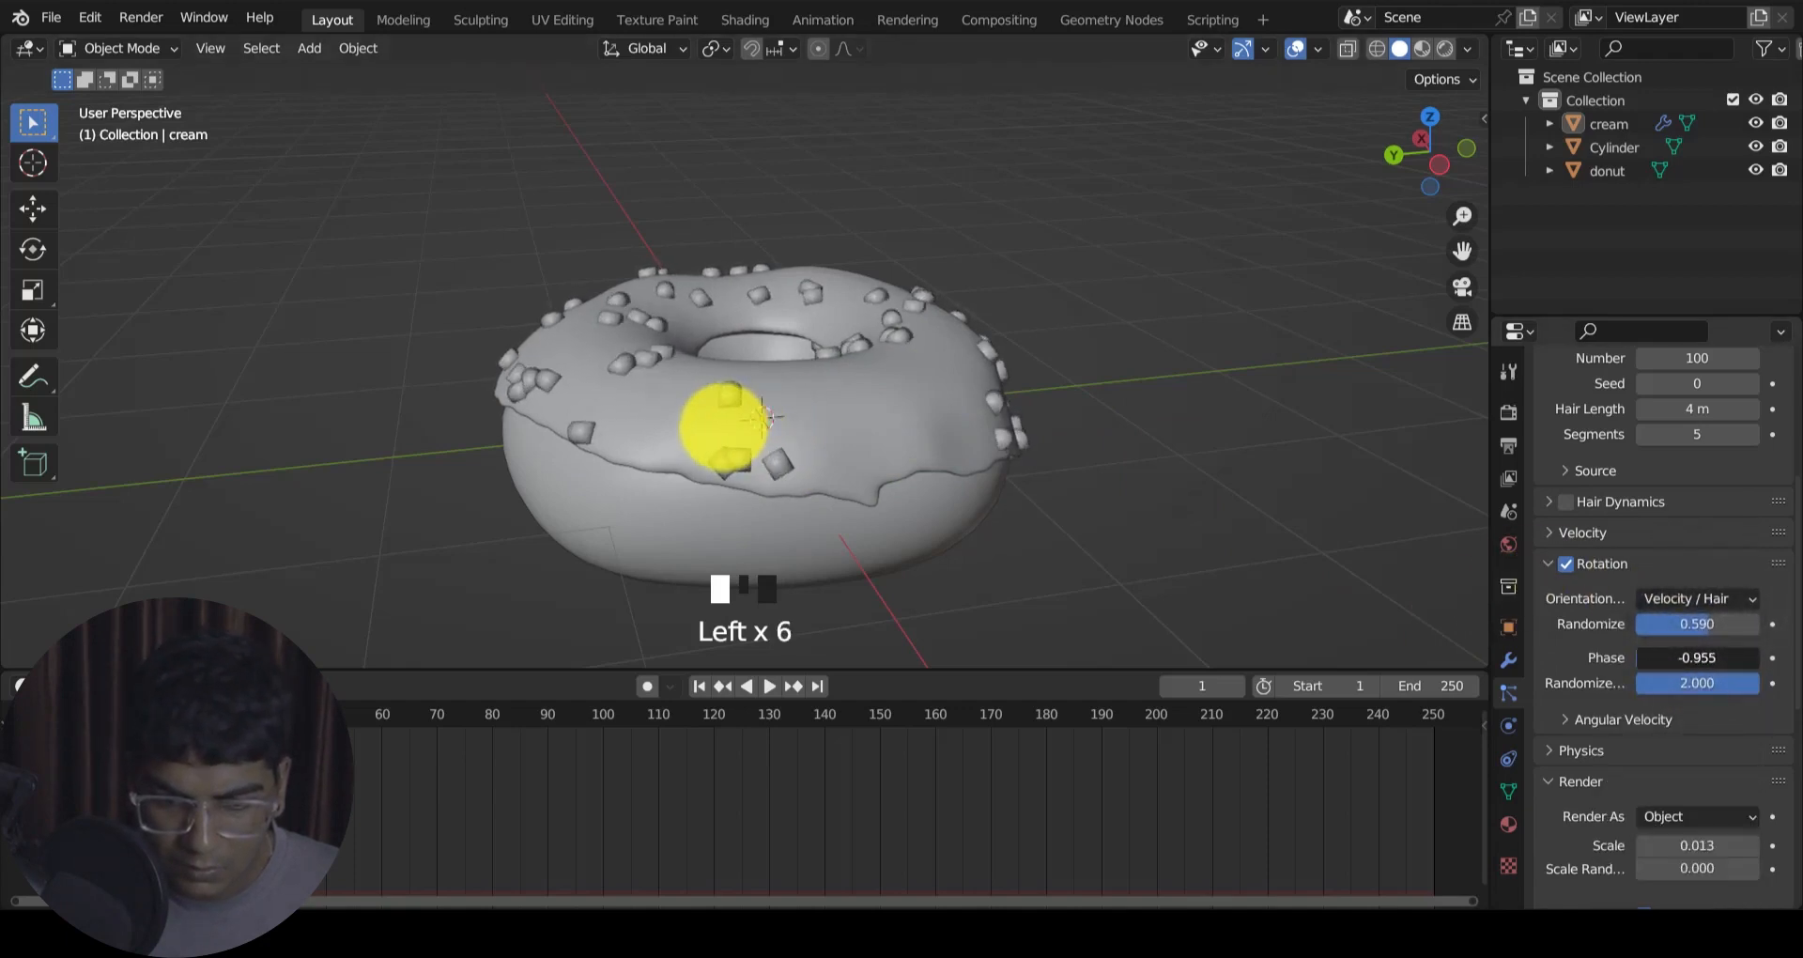
scroll(1100, 573, down, 2)
shift+middle_drag(1062, 535, 1058, 509)
scroll(1698, 765, down, 3)
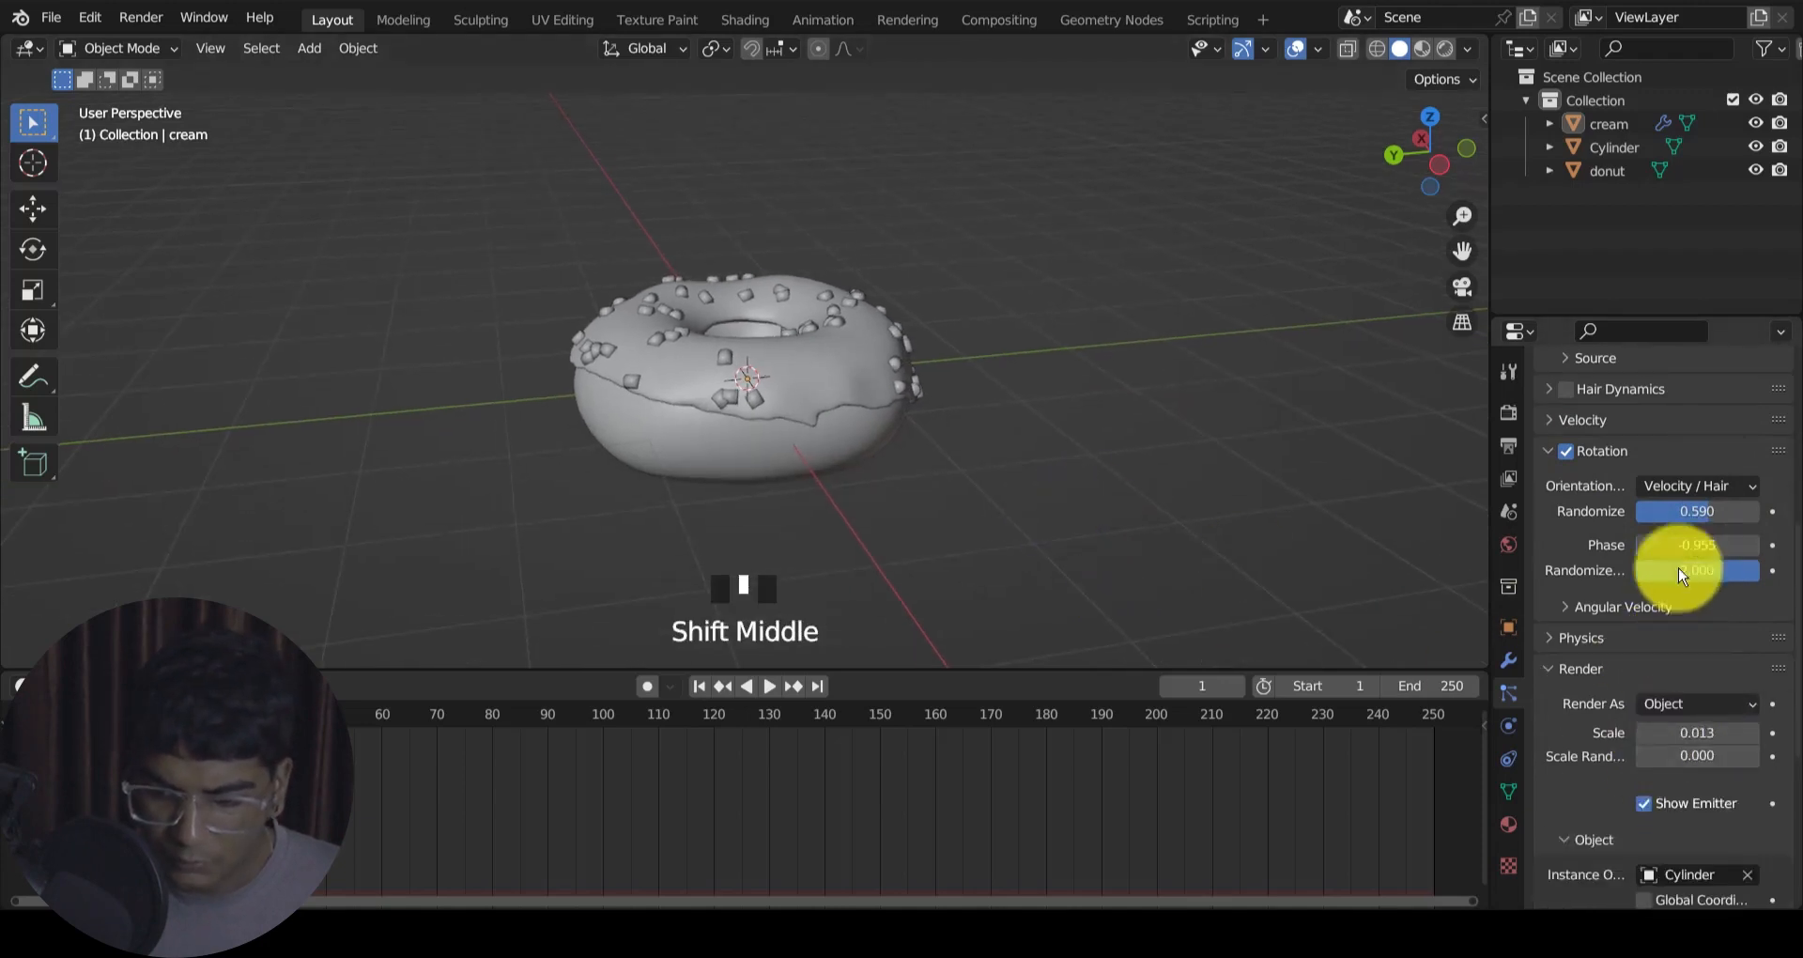
Step: Adjust the particle rotation Phase to 0.075 and set Randomize Phase to 2.000
drag(1684, 556, 851, 544)
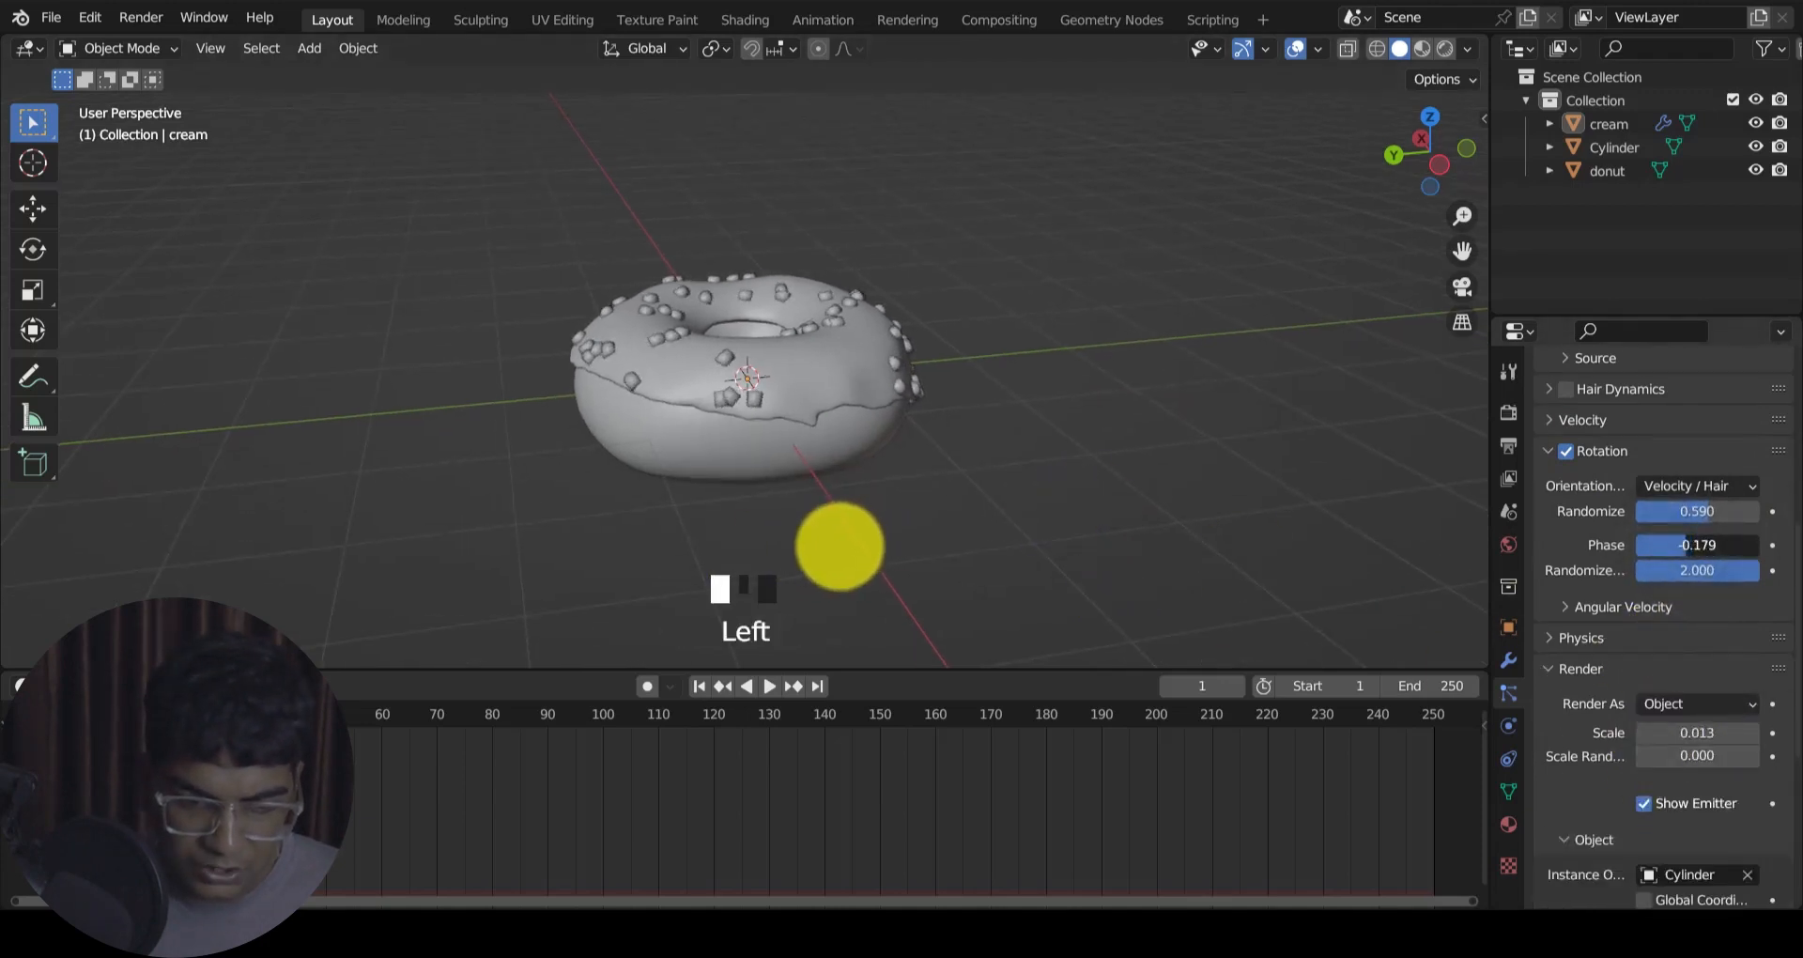
click(1697, 570)
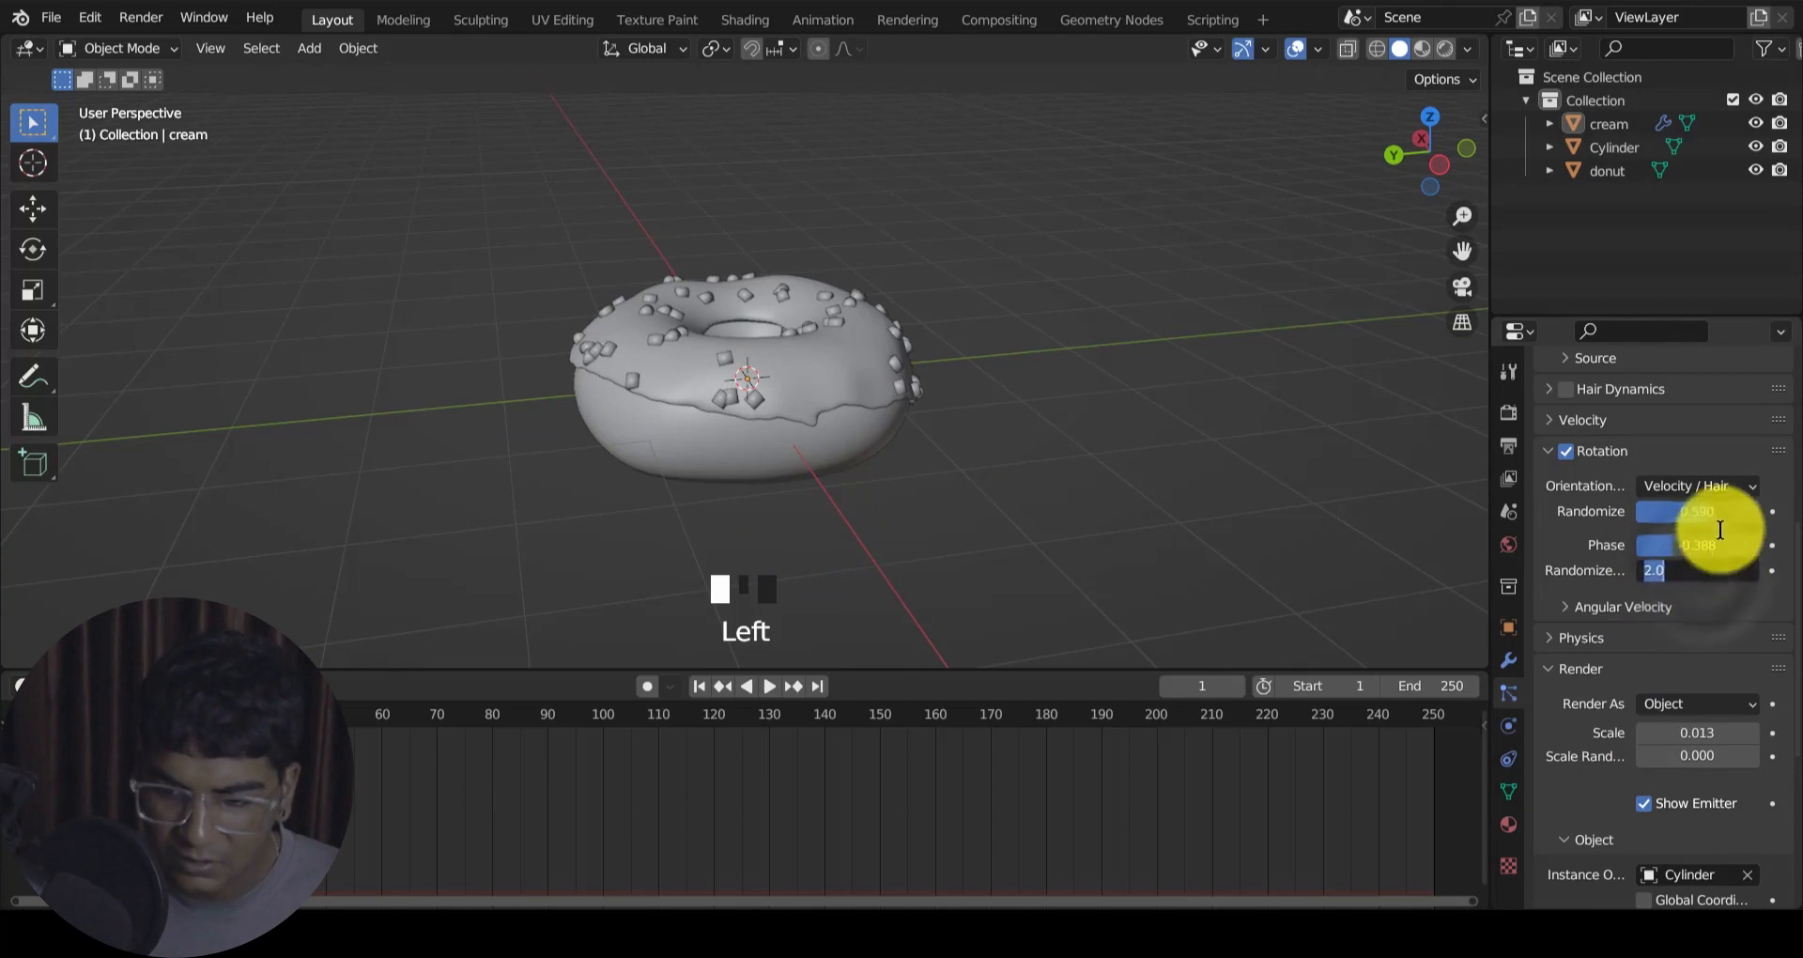
drag(1715, 564, 1420, 571)
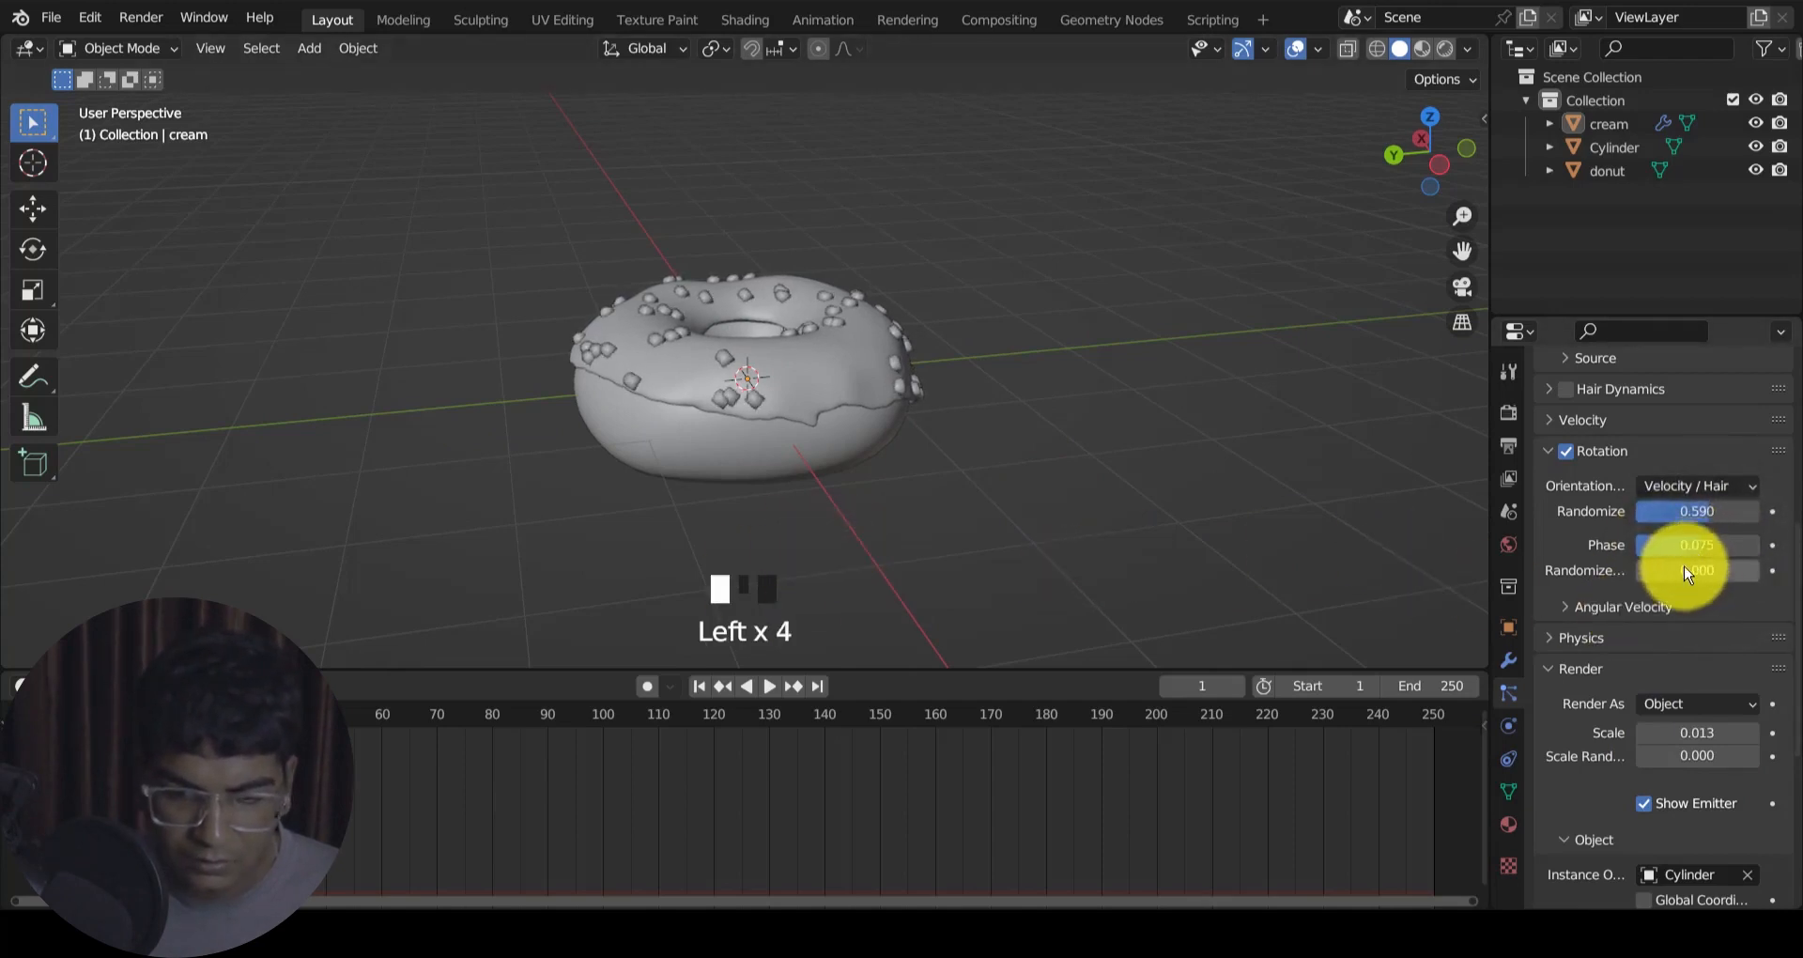
drag(1684, 570, 990, 567)
scroll(889, 450, up, 5)
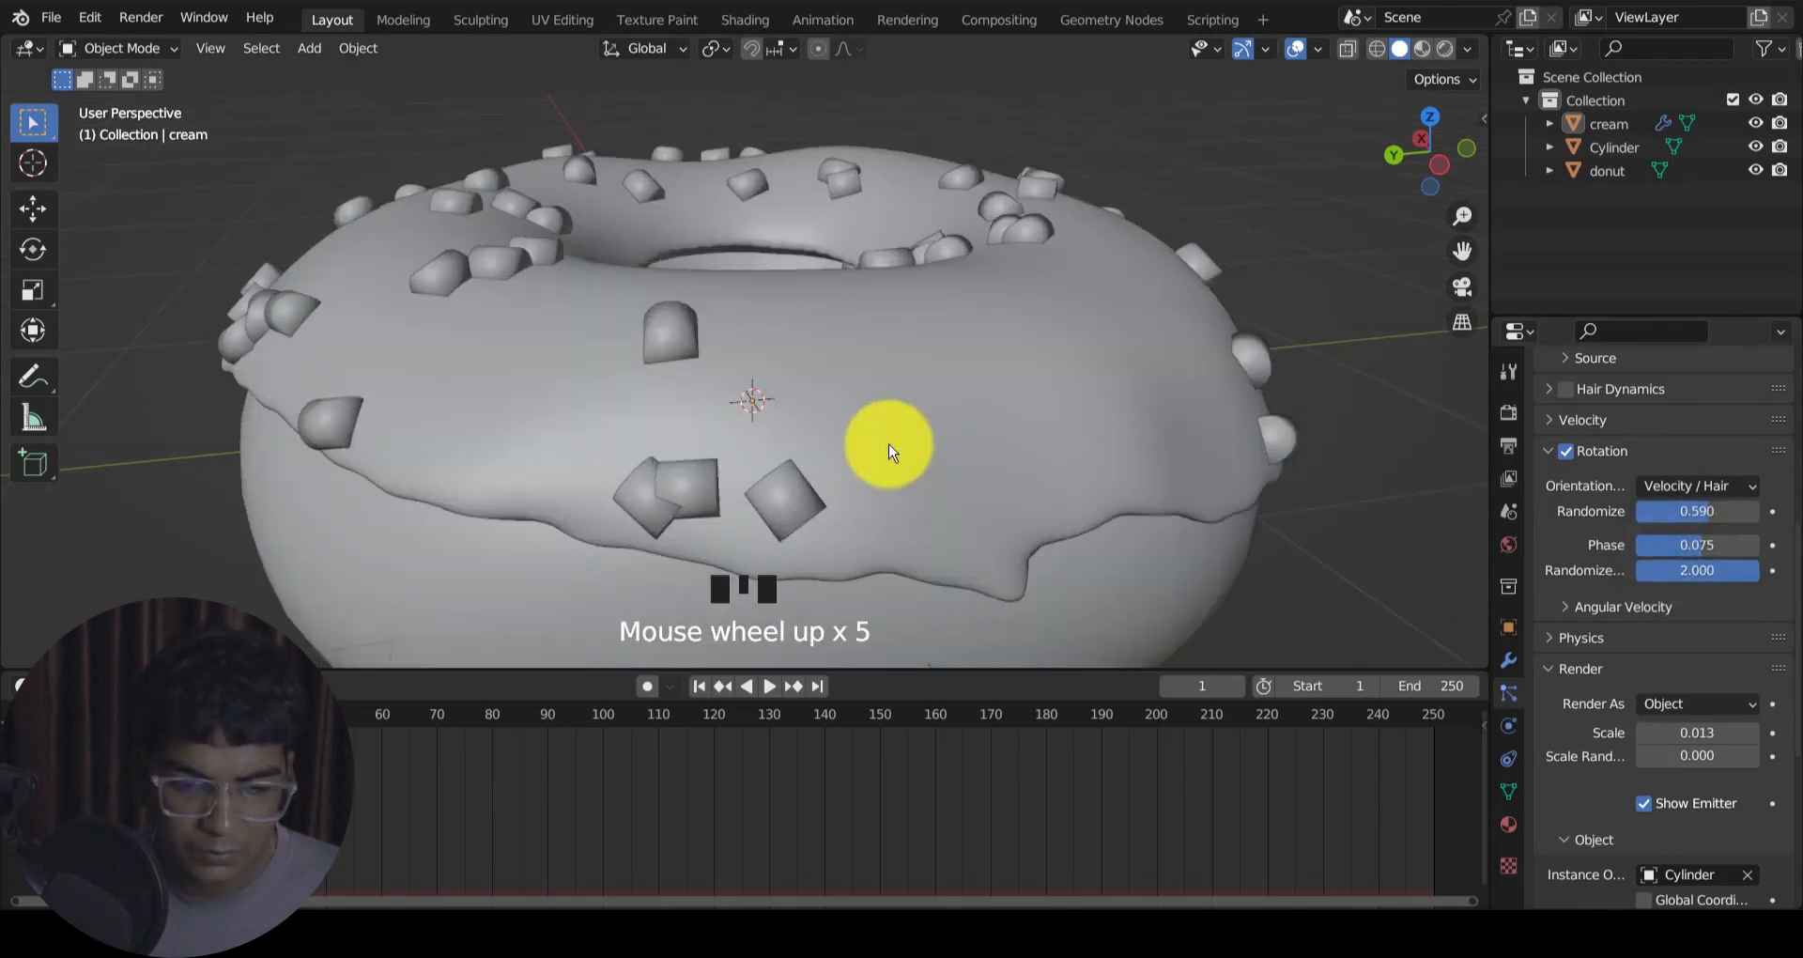
scroll(889, 451, down, 2)
scroll(1695, 642, down, 2)
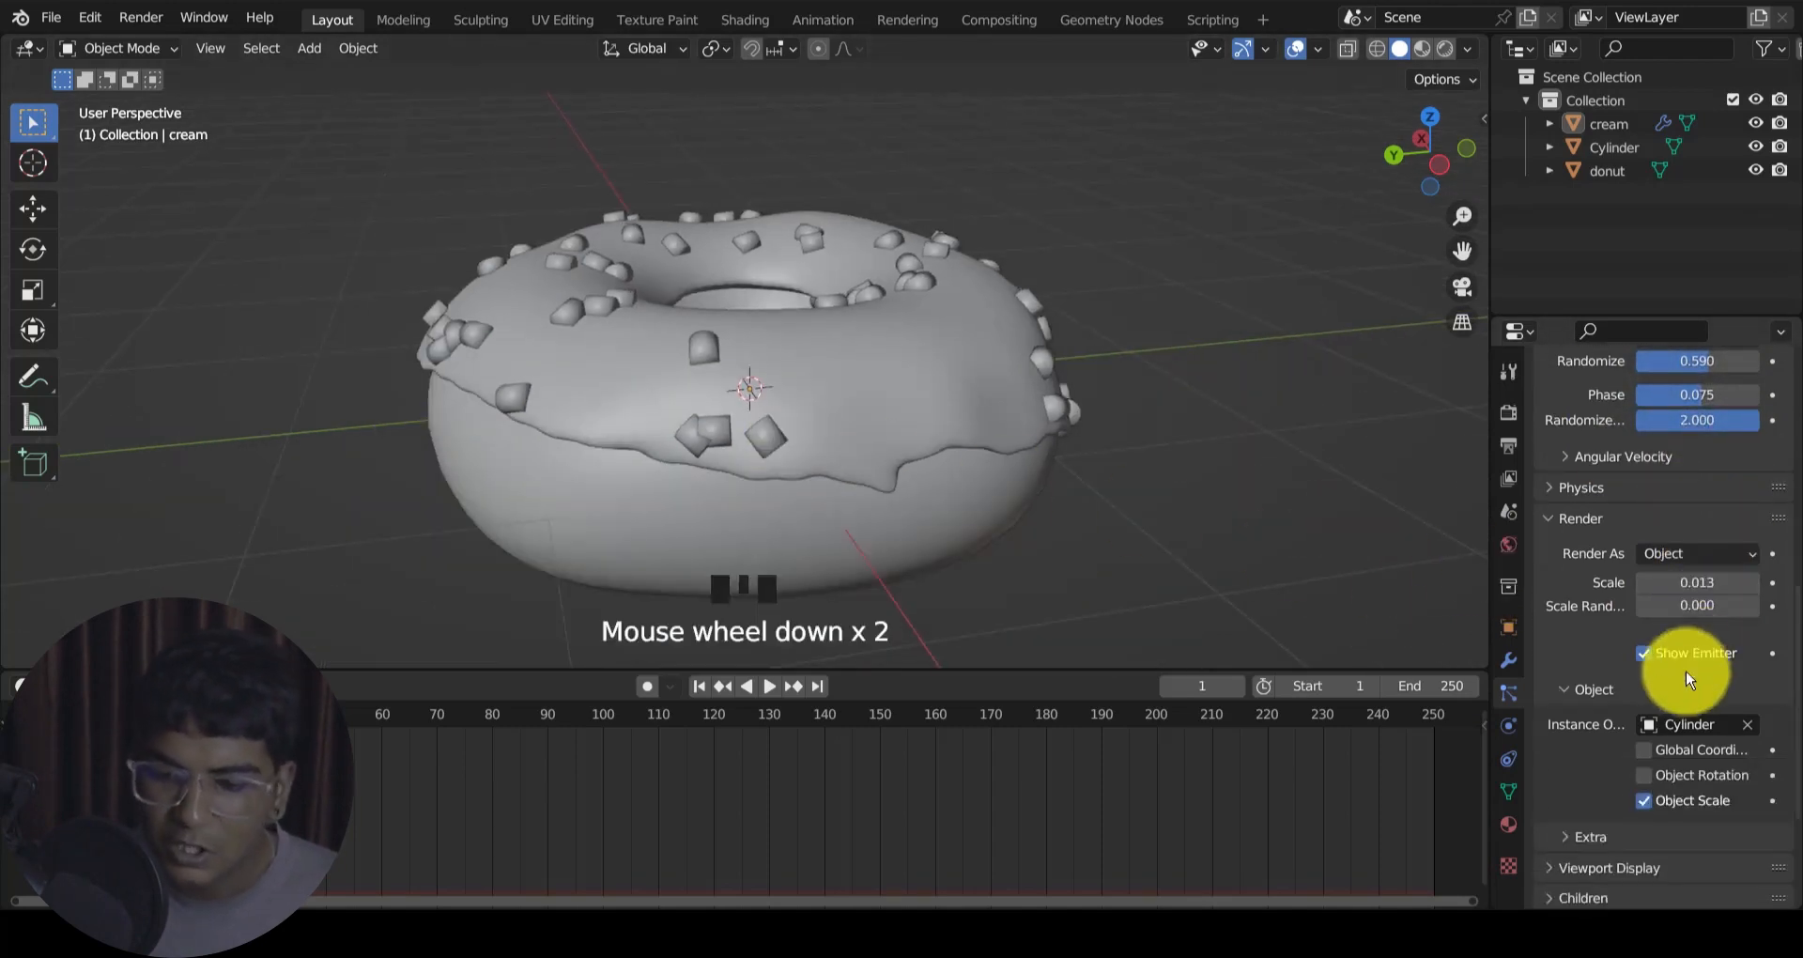
Step: Enable Object Rotation for the instanced Cylinder and set the emission source's distribution to Random
scroll(1706, 805, up, 2)
scroll(1711, 808, down, 2)
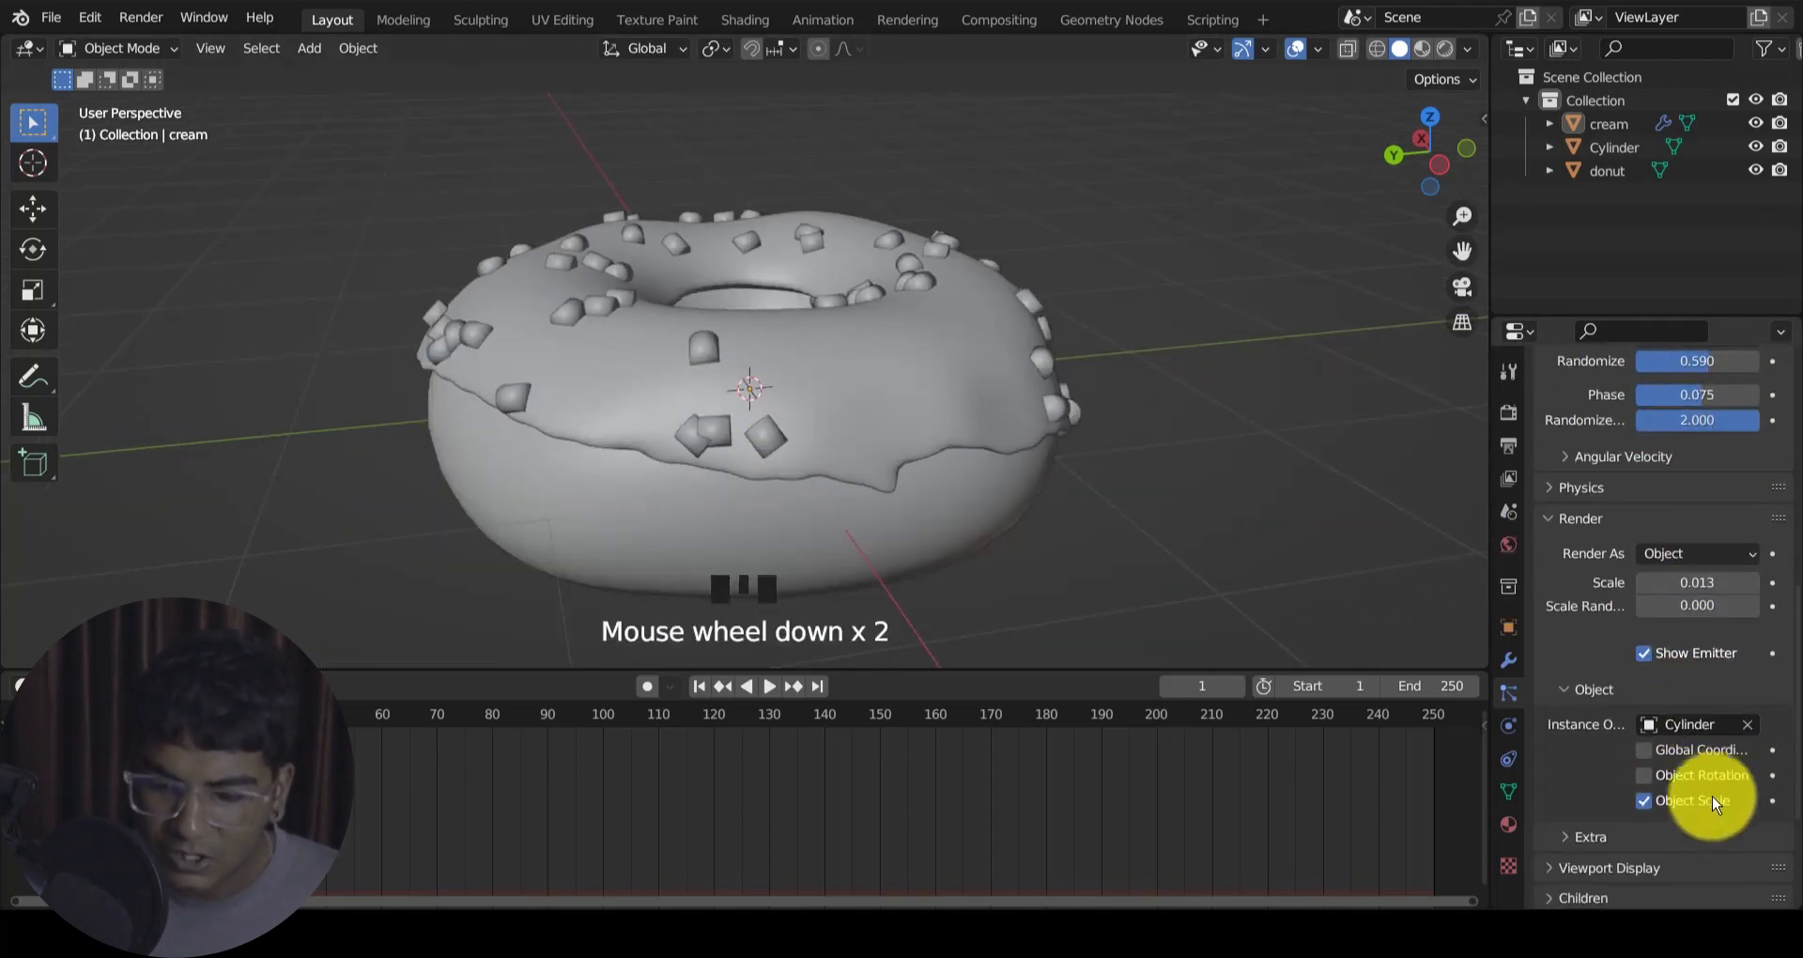
scroll(1714, 752, up, 4)
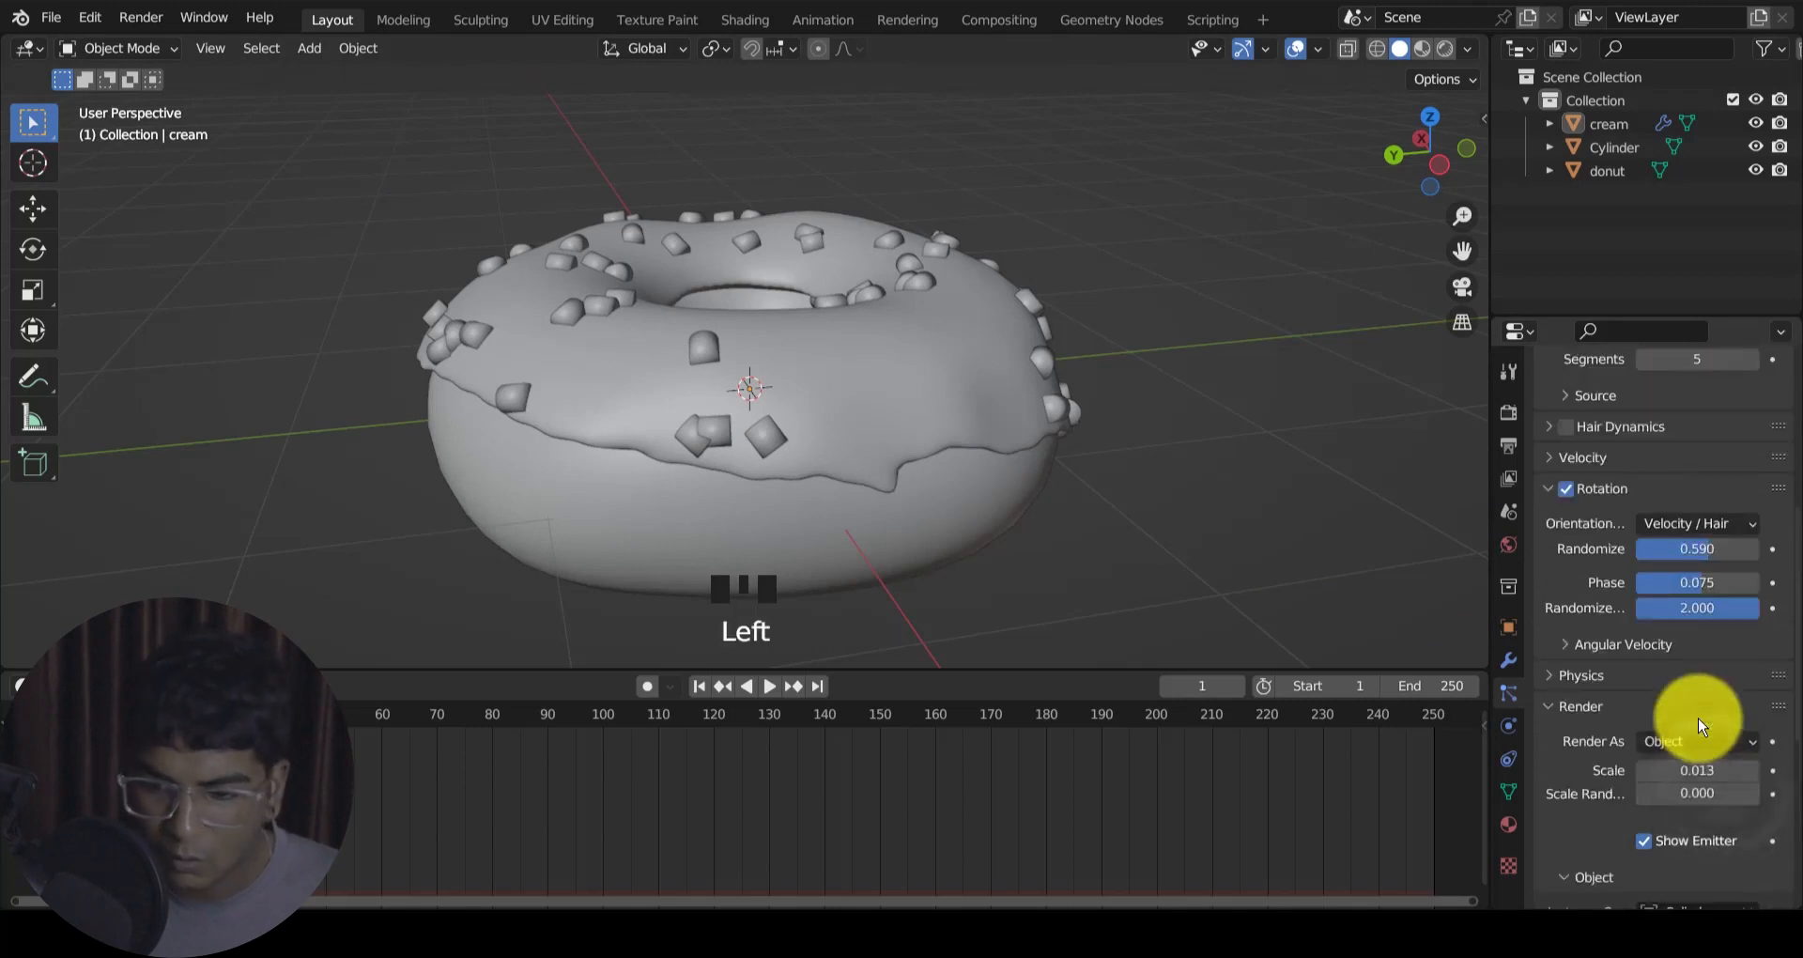
click(1629, 516)
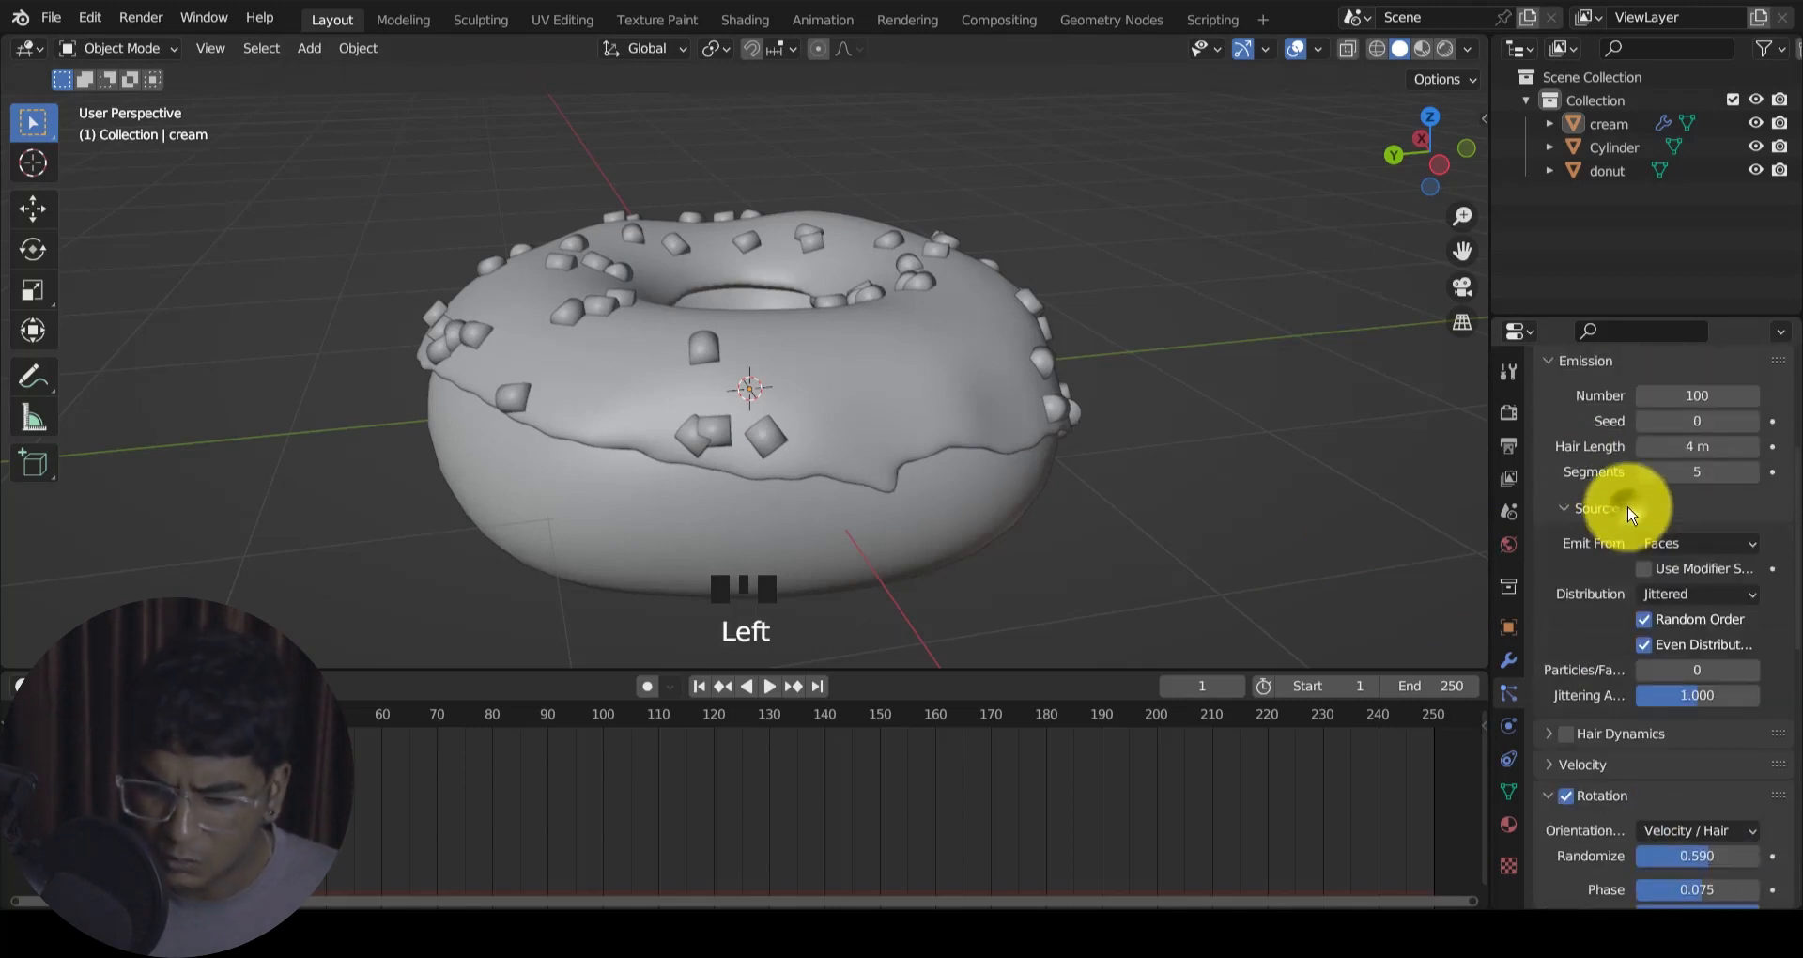
click(1715, 593)
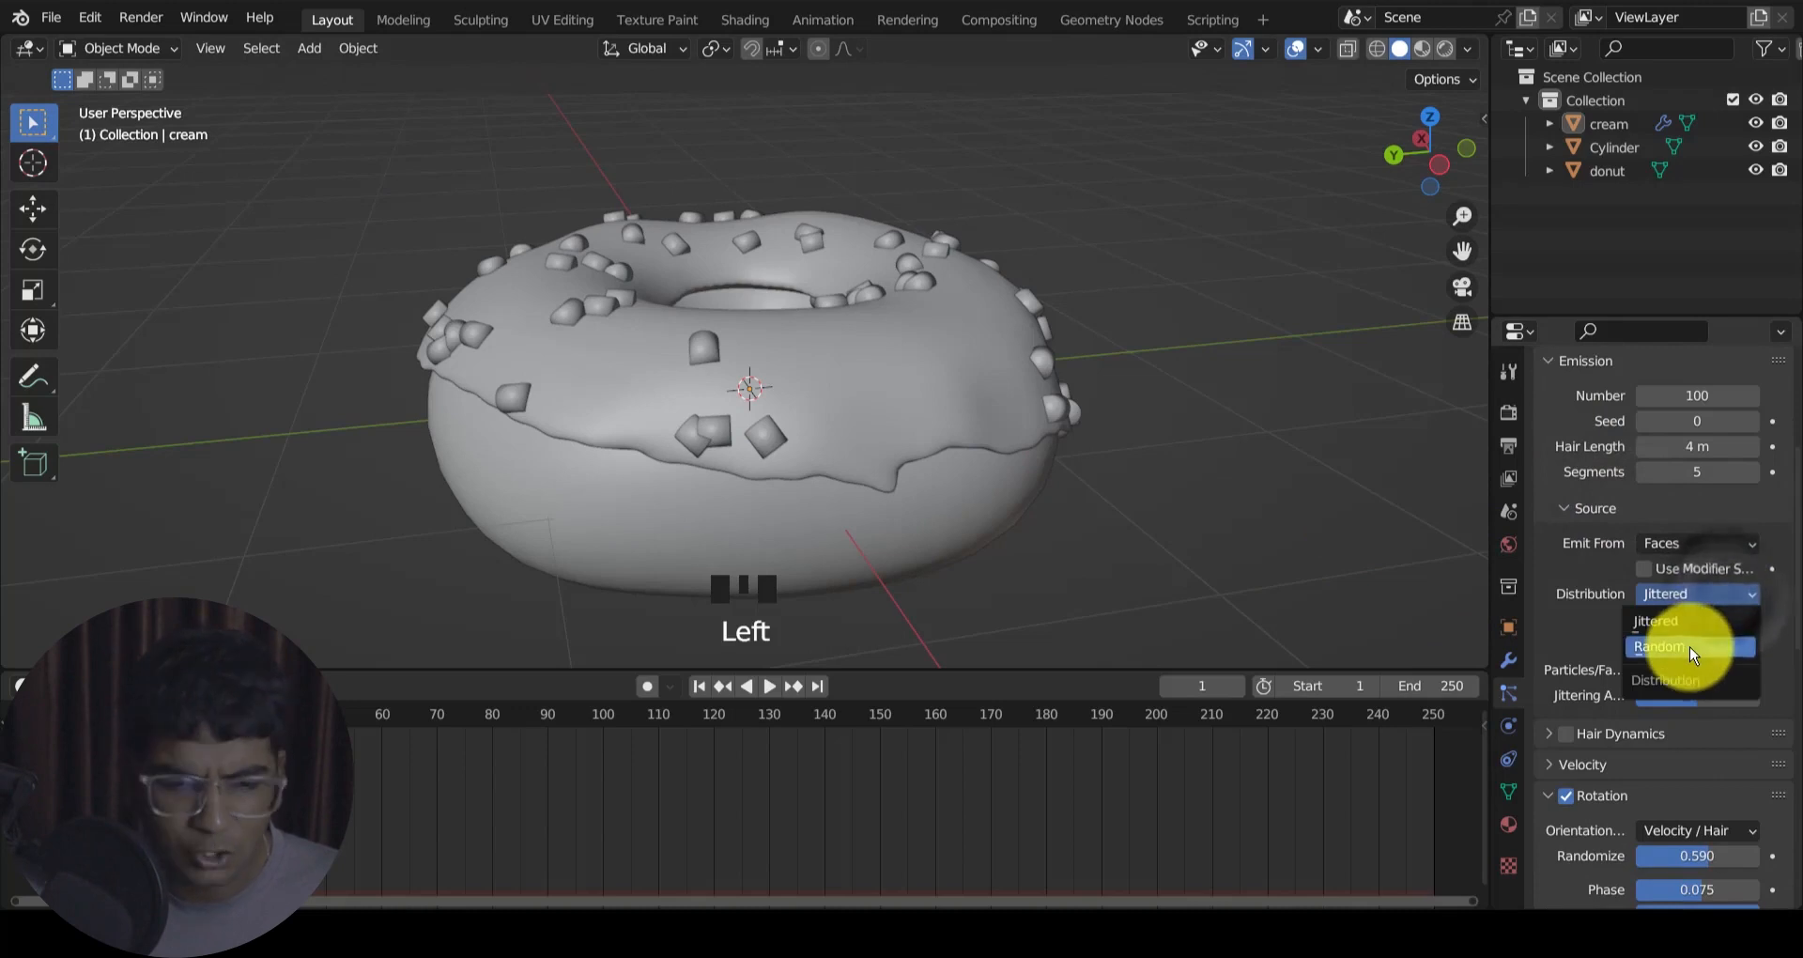
click(1685, 646)
click(1627, 516)
Step: Set the particles' render scale to 0.011 and their scale randomness to 1.000
scroll(1653, 684, down, 3)
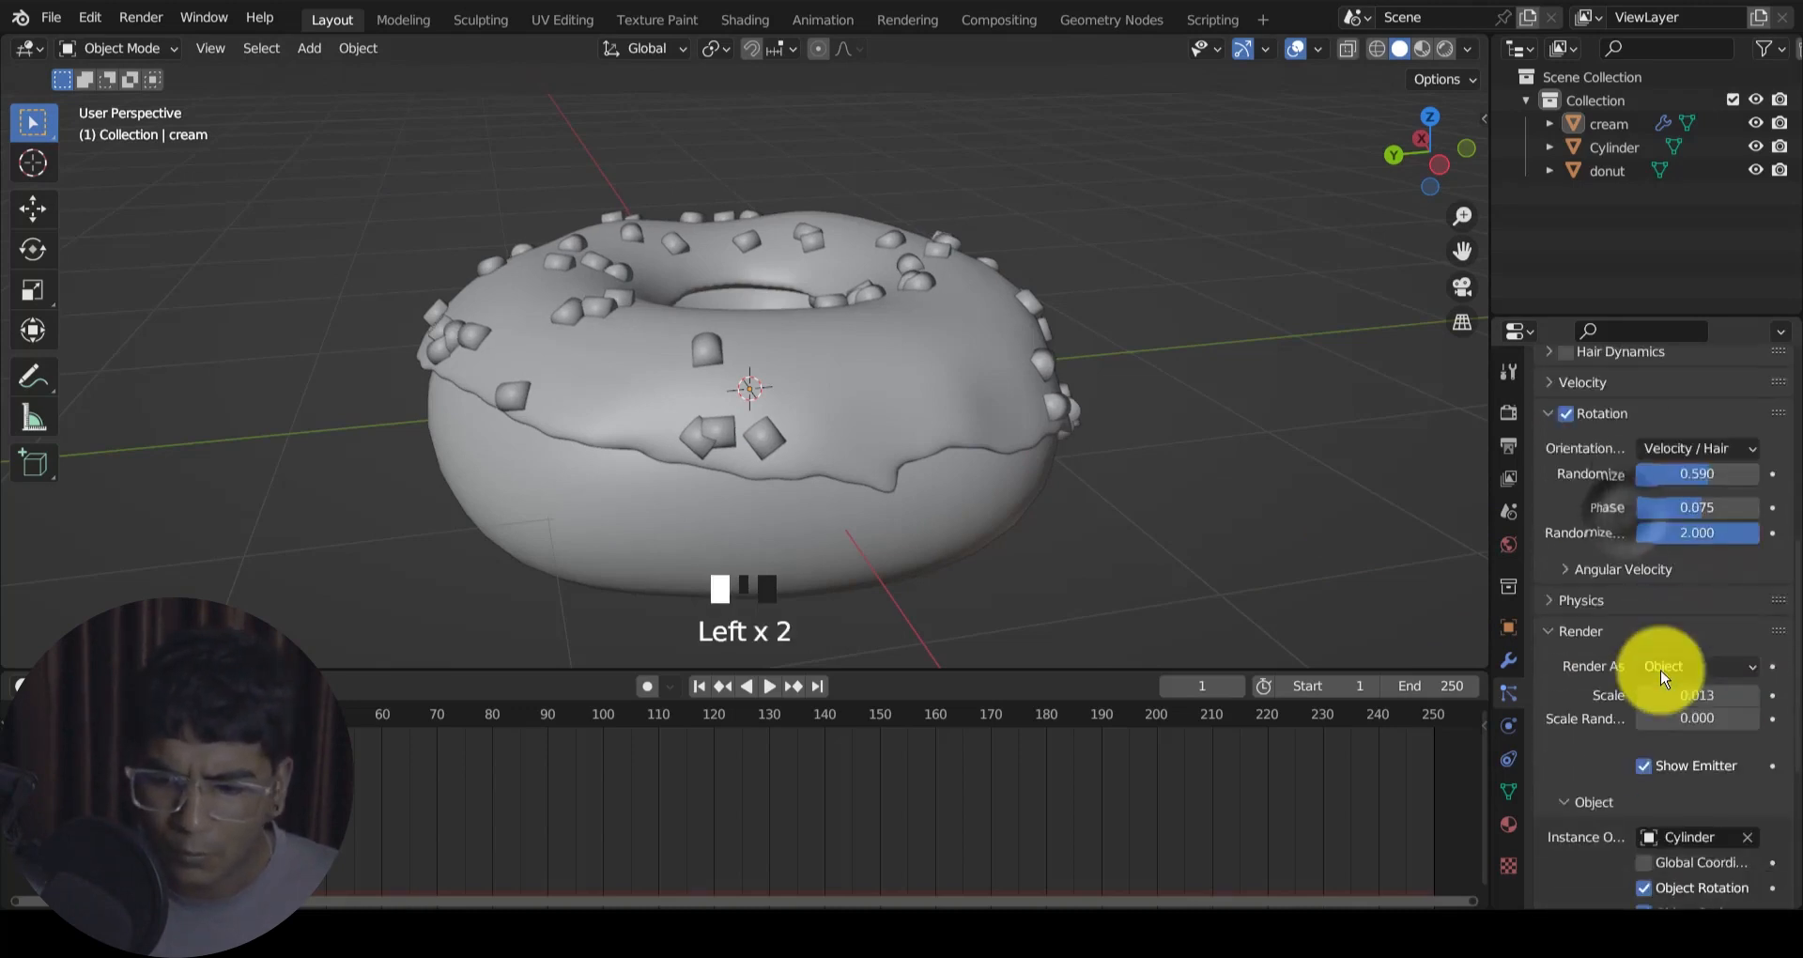
scroll(1662, 678, up, 3)
scroll(1667, 676, down, 3)
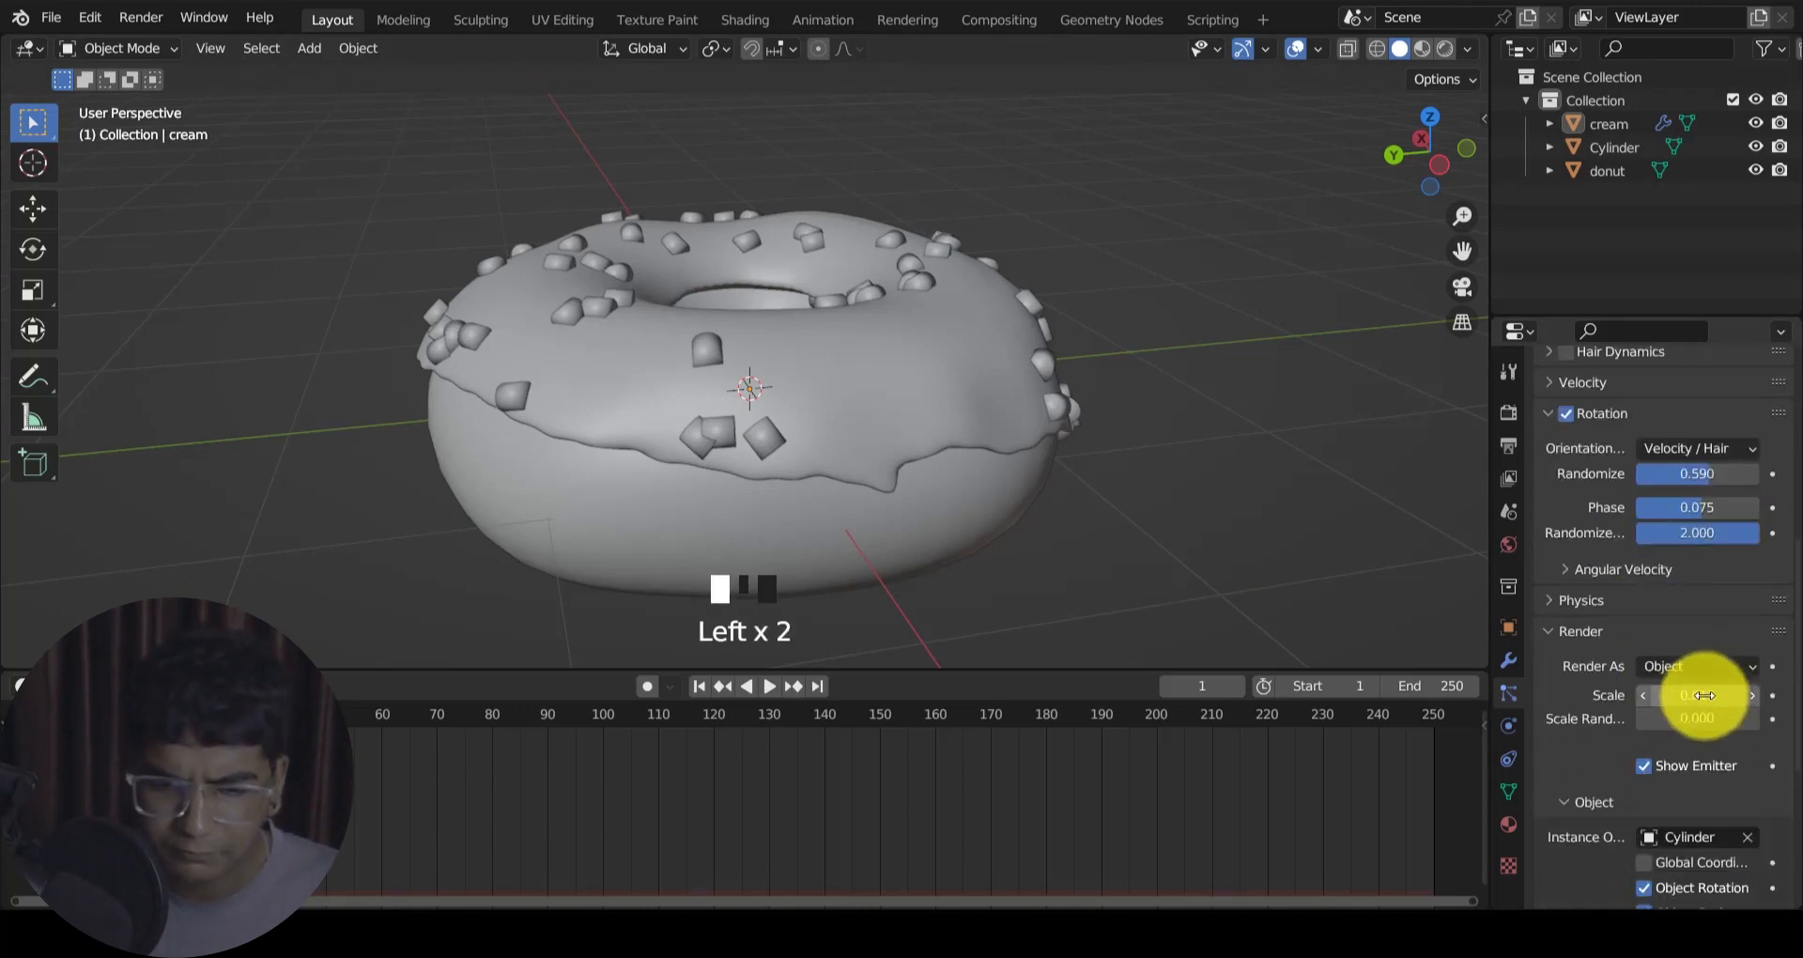
shift+drag(1704, 695, 773, 459)
scroll(1074, 504, down, 2)
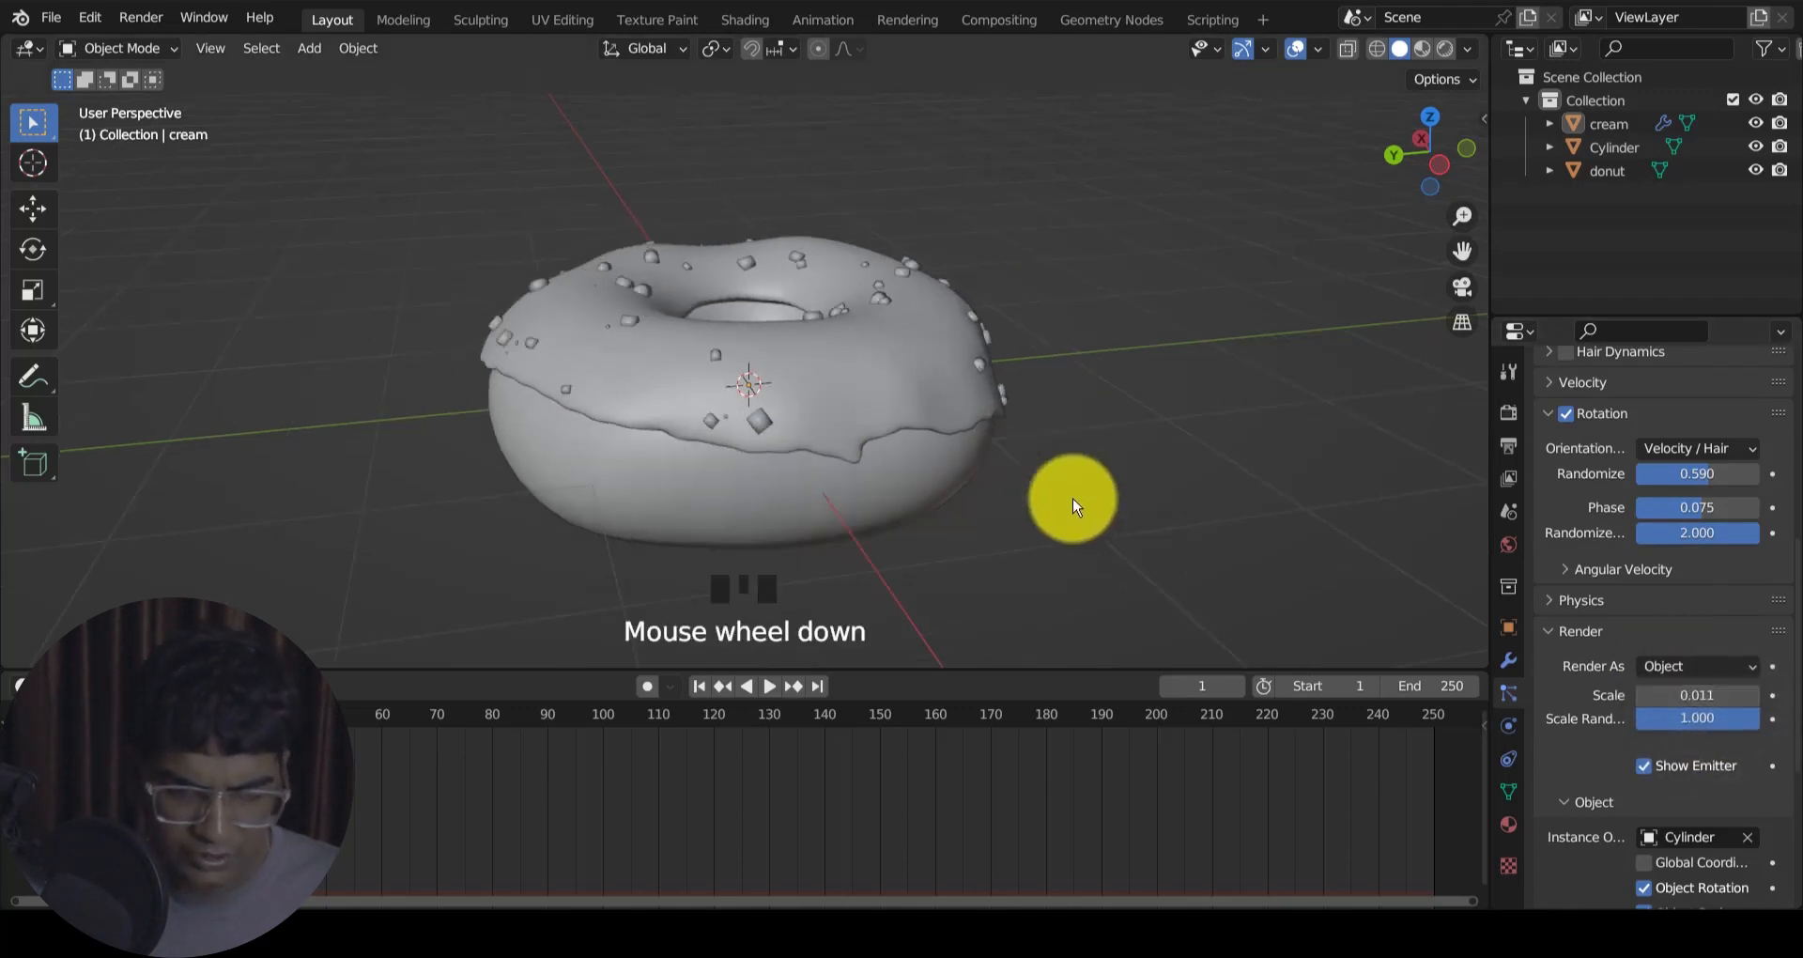
Step: Select the Cylinder beside the donut and scale it down uniformly to about 0.338
middle_drag(1074, 504, 893, 463)
scroll(513, 448, down, 3)
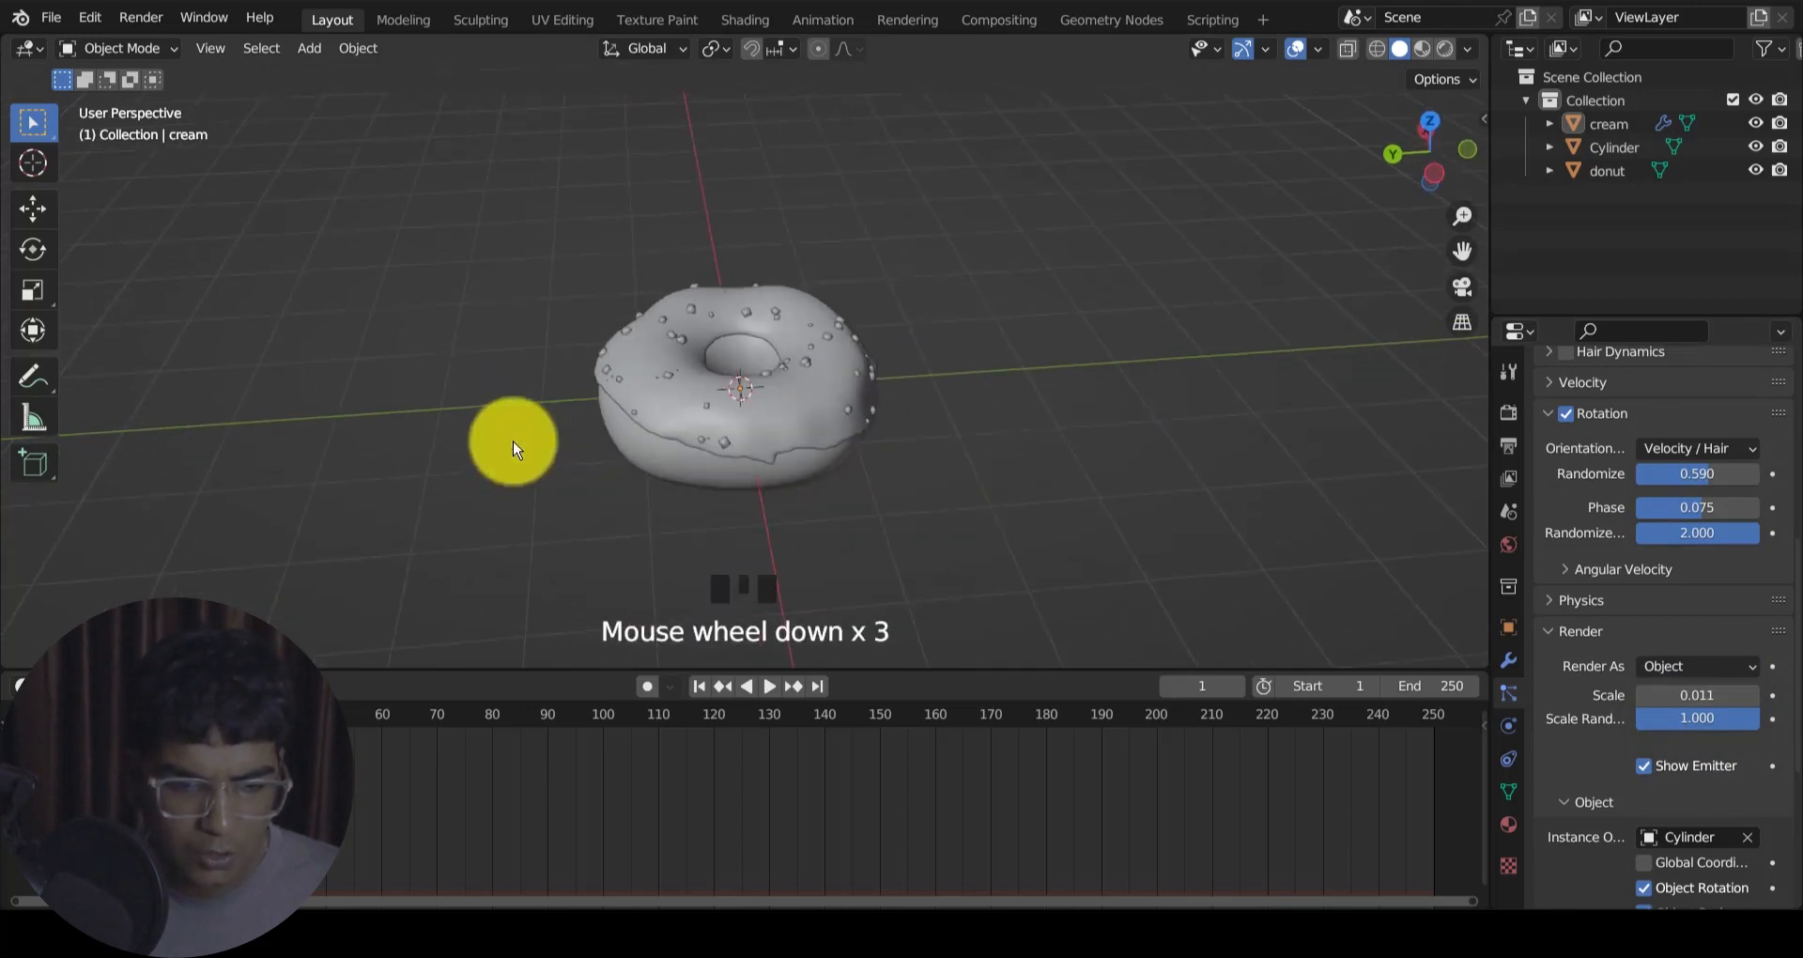
shift+middle_drag(513, 448, 946, 455)
scroll(949, 451, down, 4)
click(378, 386)
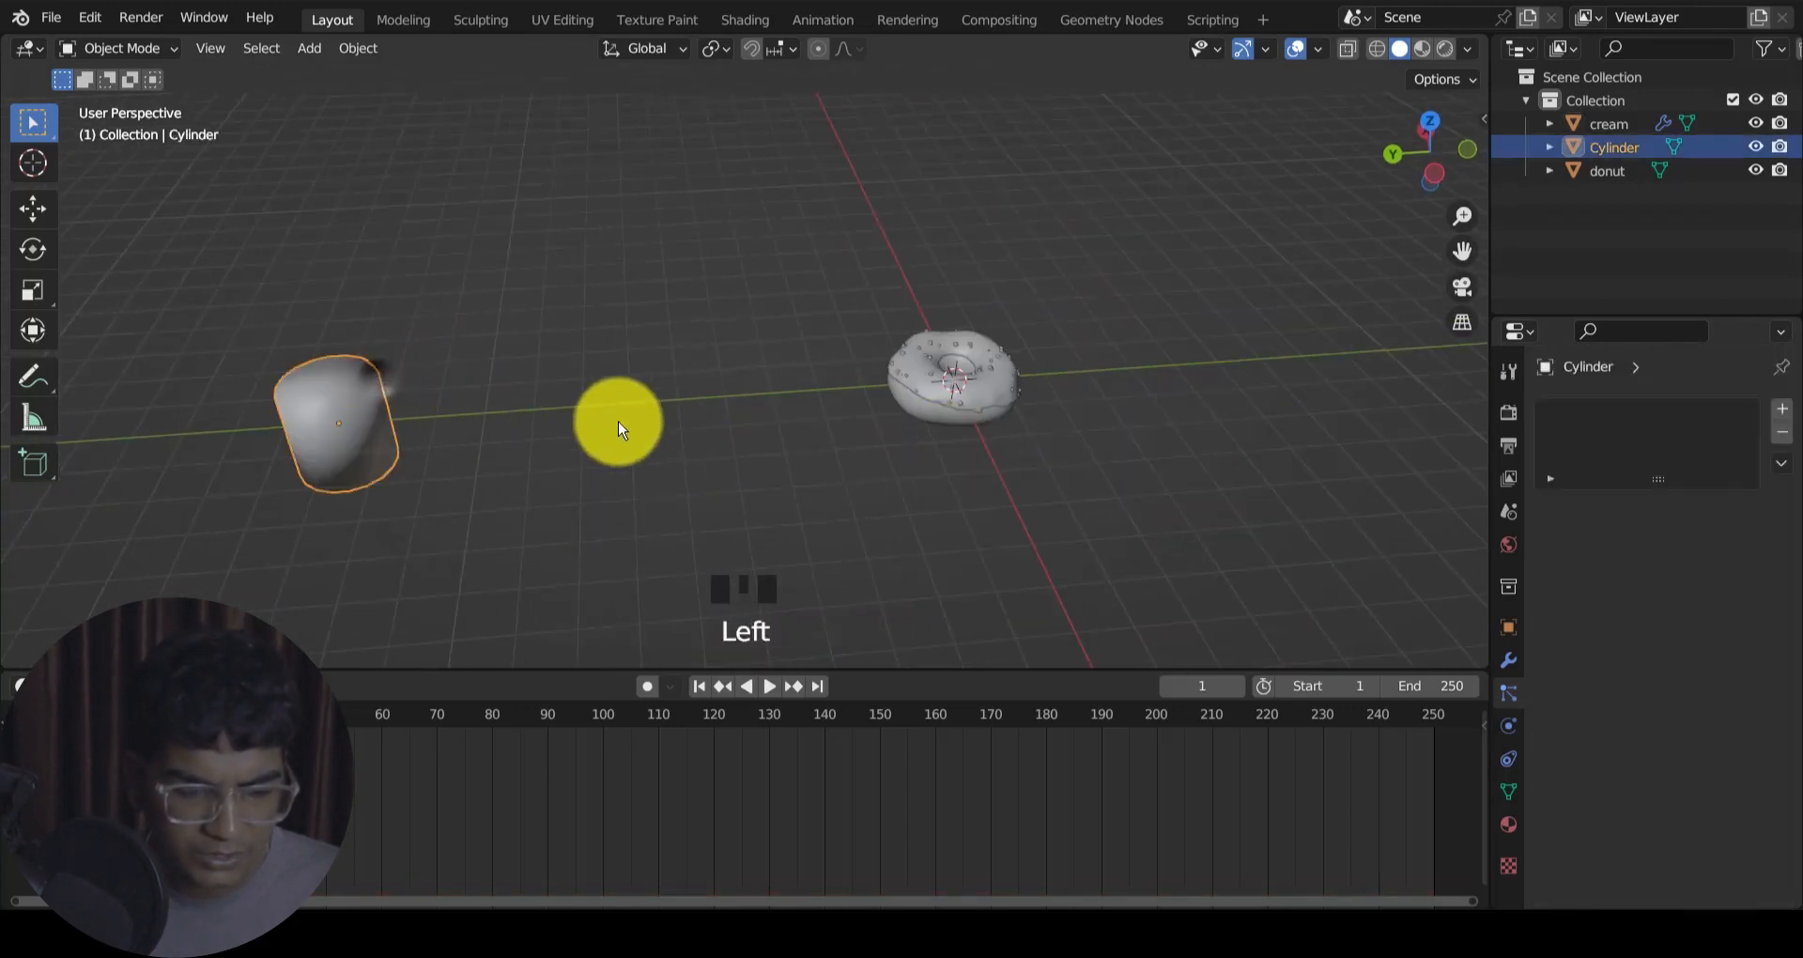
middle_drag(620, 431, 890, 416)
key(s)
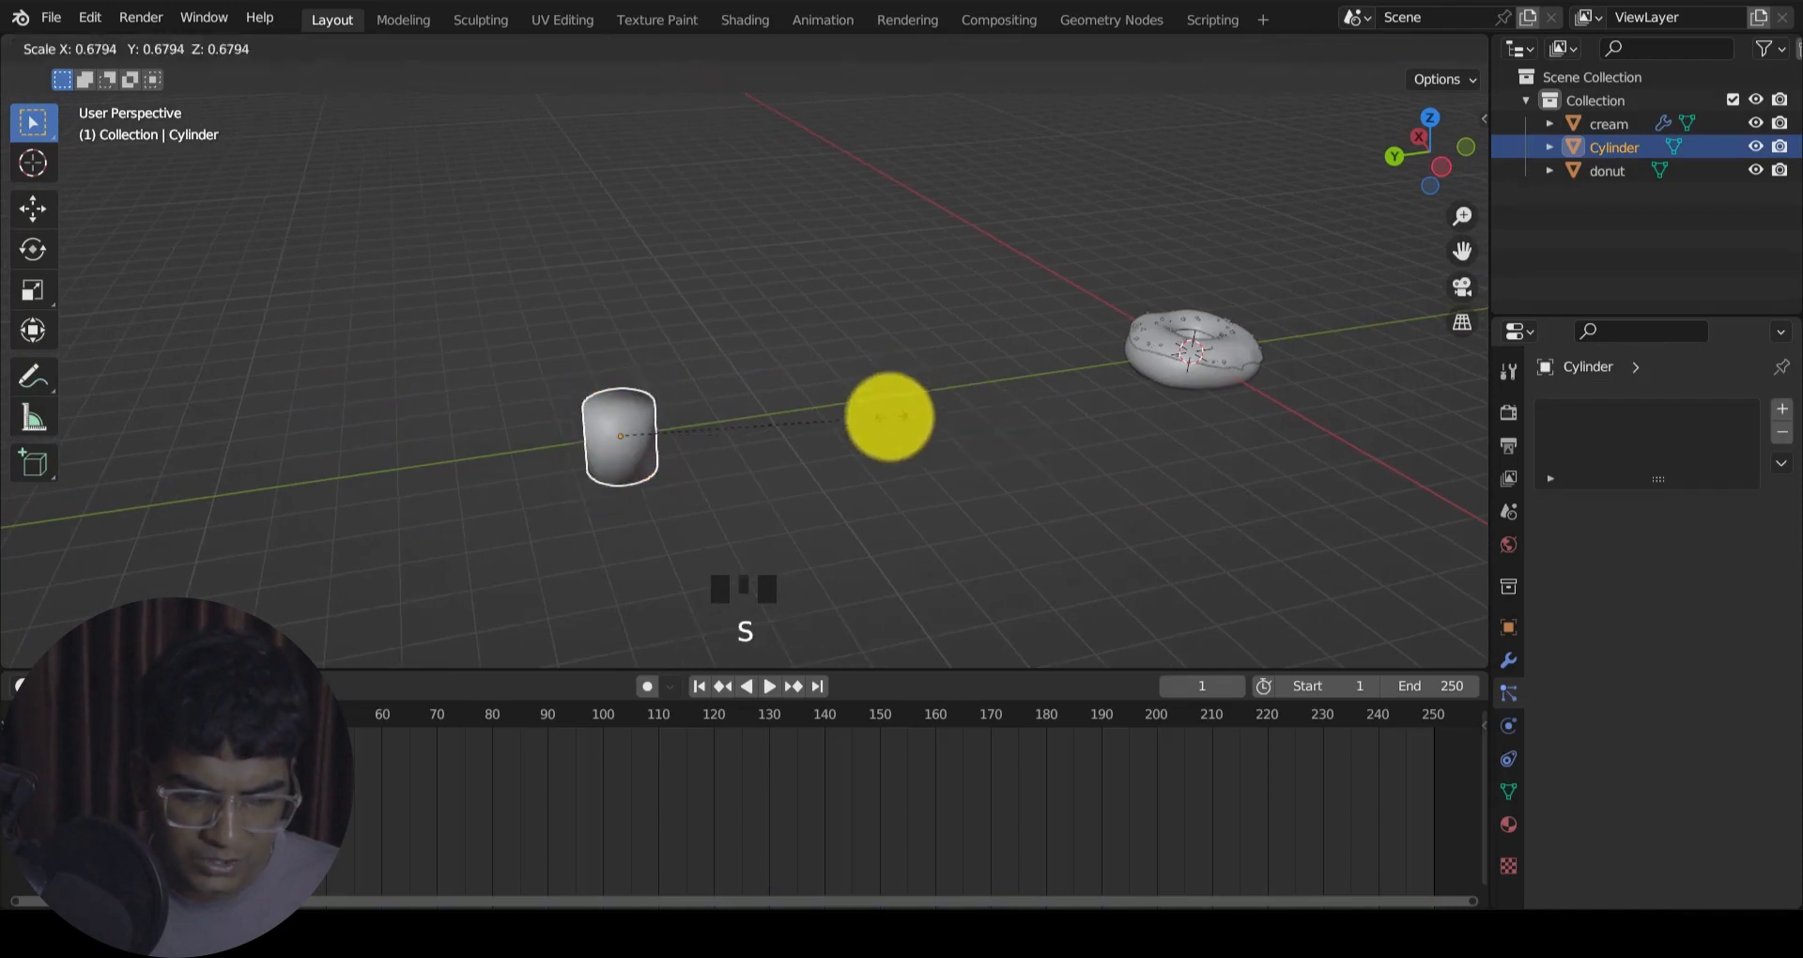
click(752, 425)
Step: Stretch the Cylinder along the global Z axis into a longer sprinkle shape
key(s)
key(z)
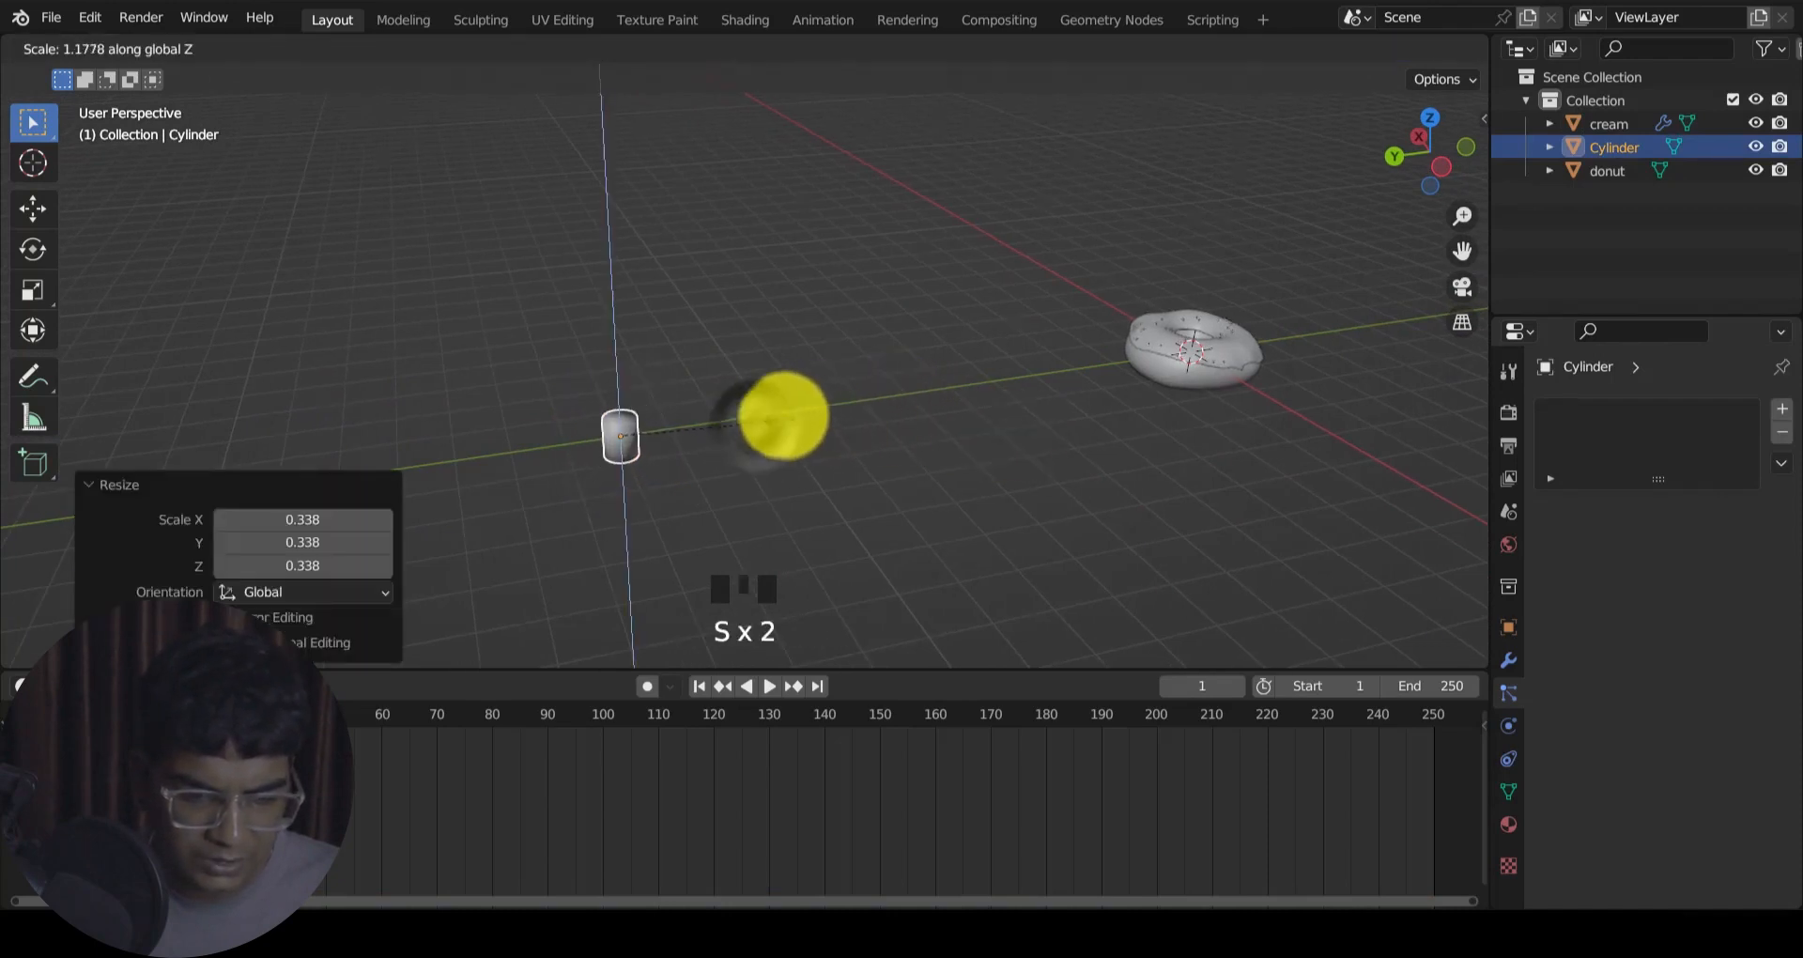
click(690, 417)
middle_drag(684, 418, 507, 362)
scroll(1128, 423, up, 2)
middle_drag(751, 324, 797, 382)
Step: Select the cream and set its particle system's render scale to 0.026
click(658, 459)
shift+middle_drag(695, 467, 985, 305)
scroll(921, 364, up, 2)
shift+middle_drag(921, 365, 682, 422)
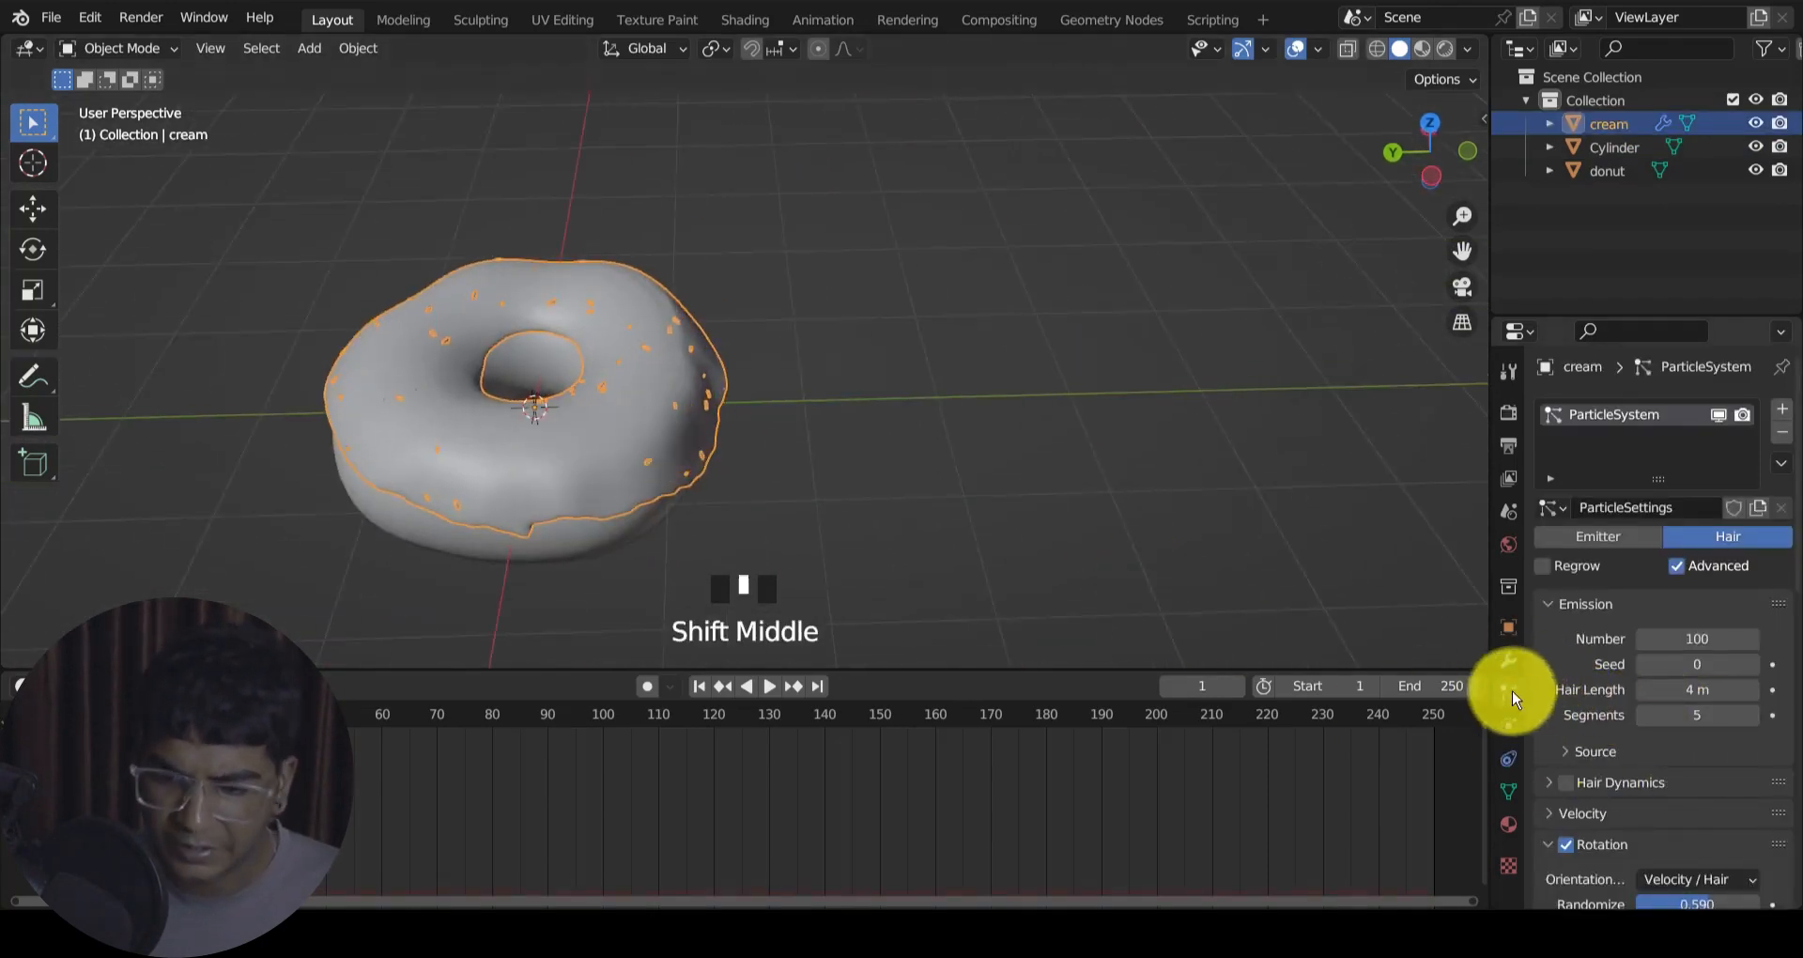
scroll(1631, 704, down, 5)
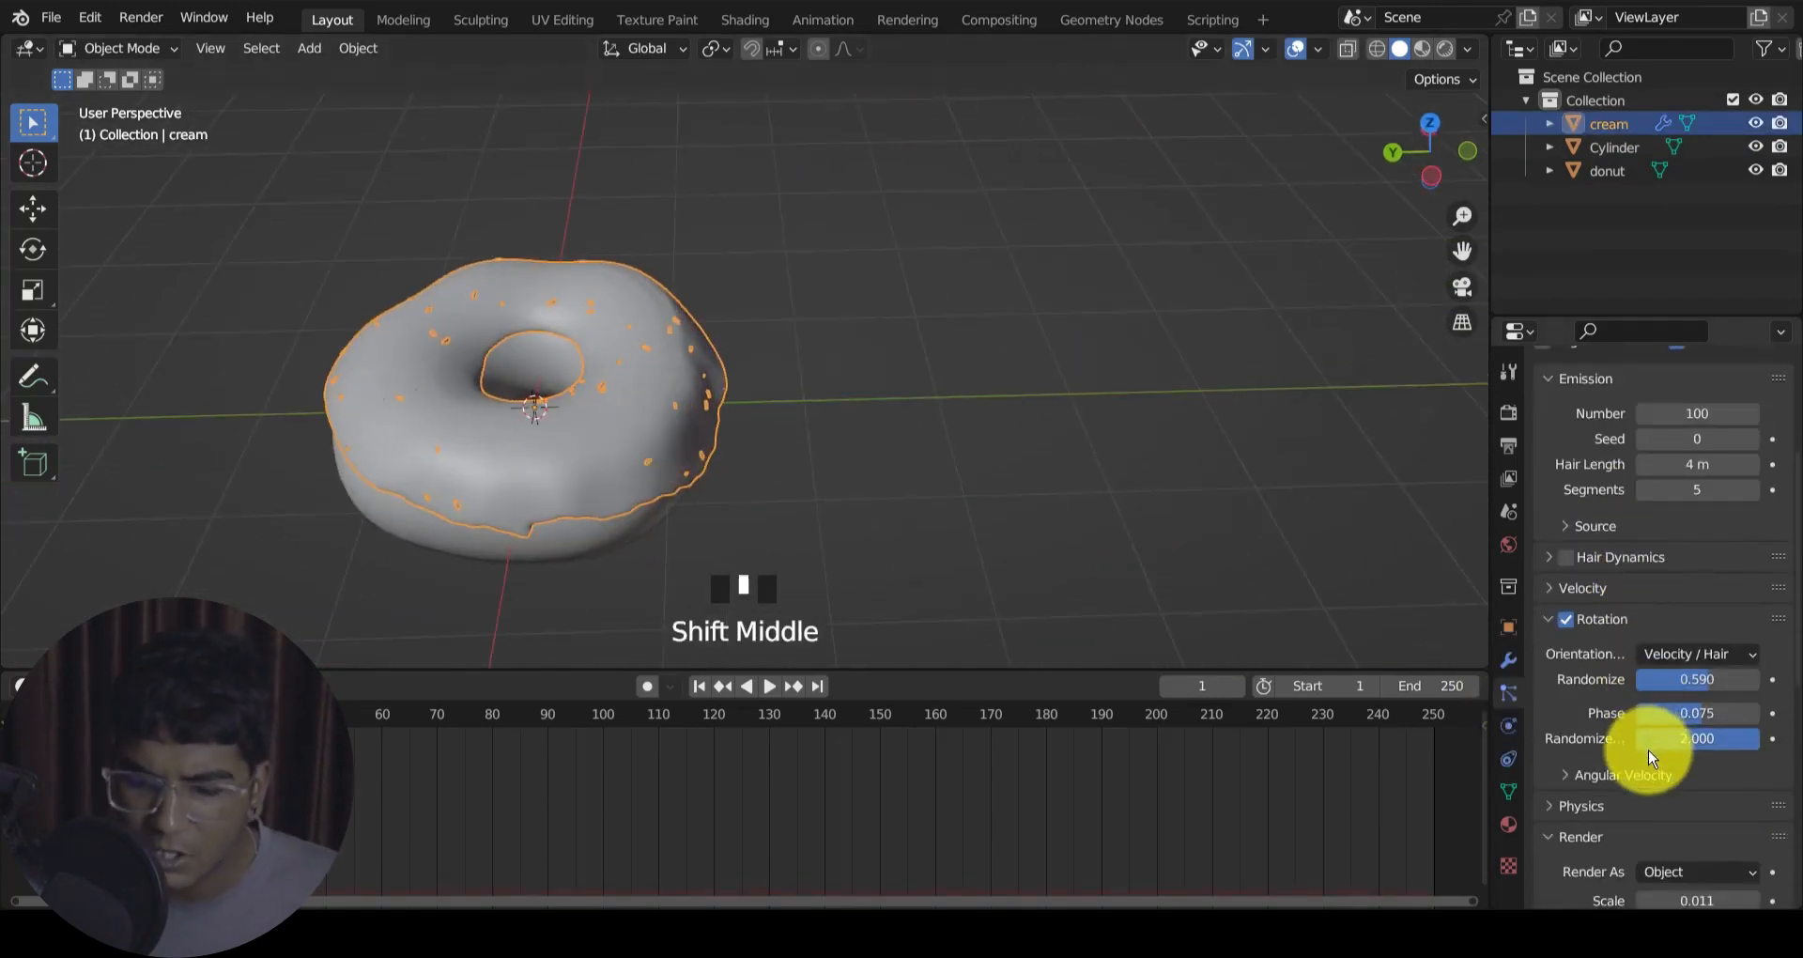
scroll(1680, 799, down, 2)
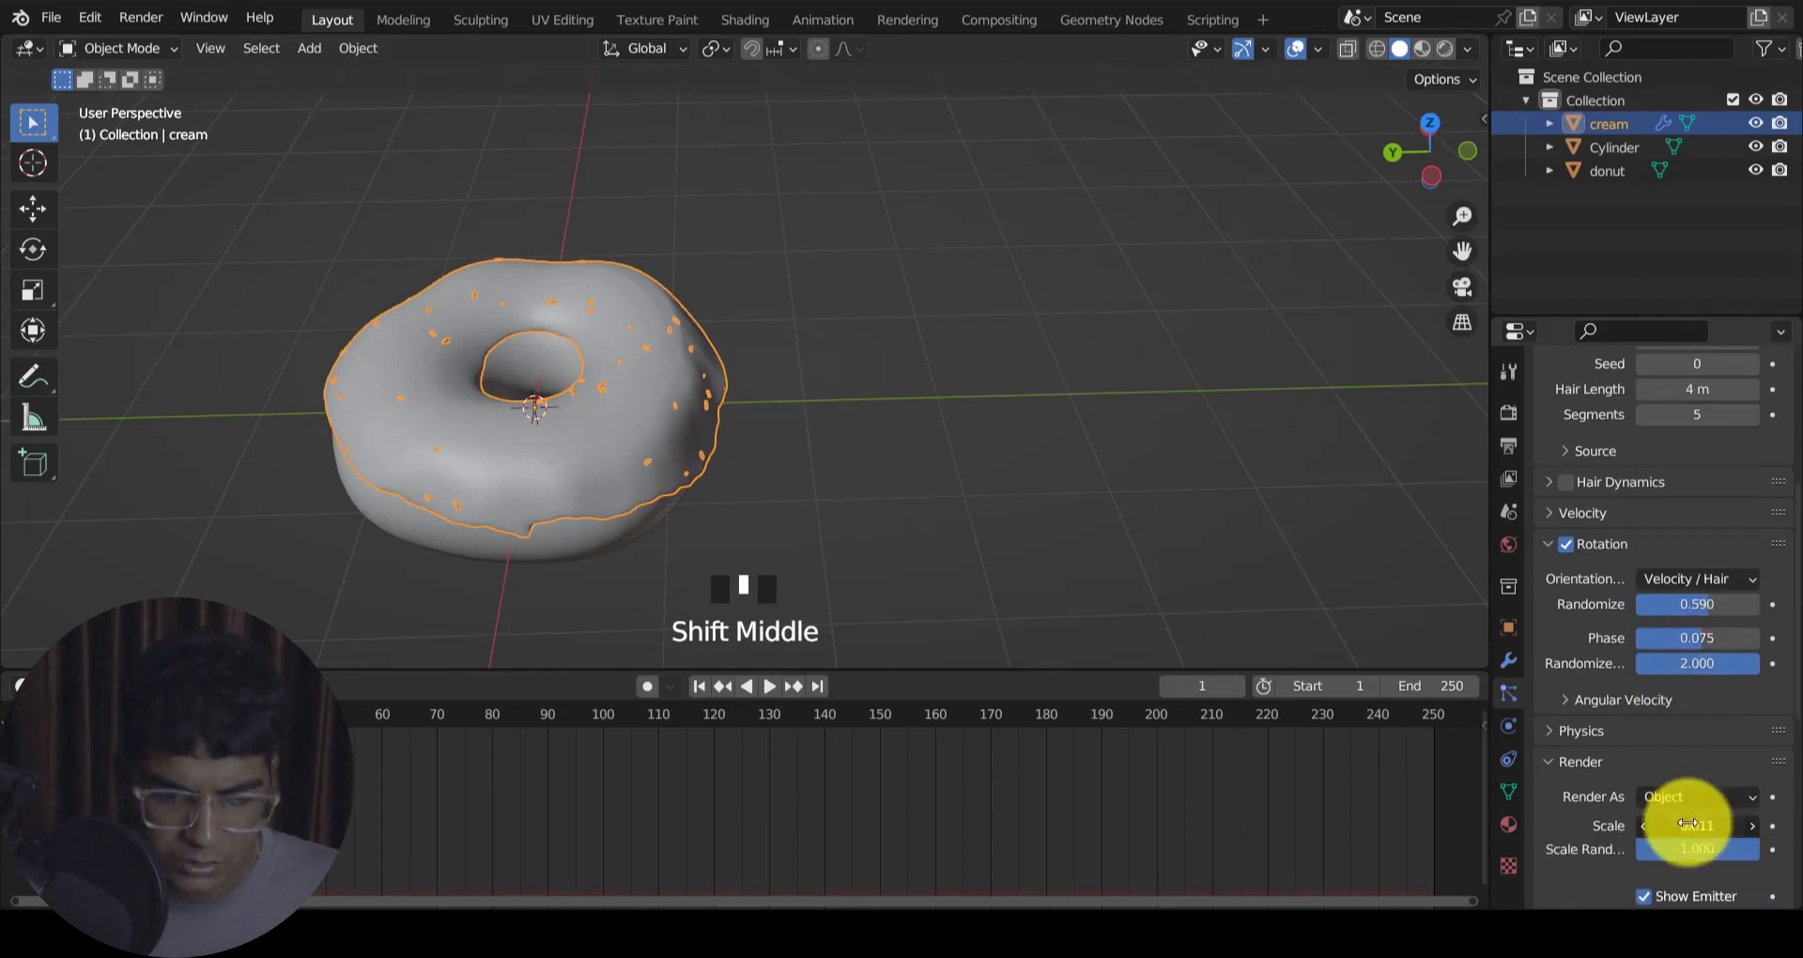
shift+drag(1688, 824, 802, 360)
scroll(1710, 684, up, 5)
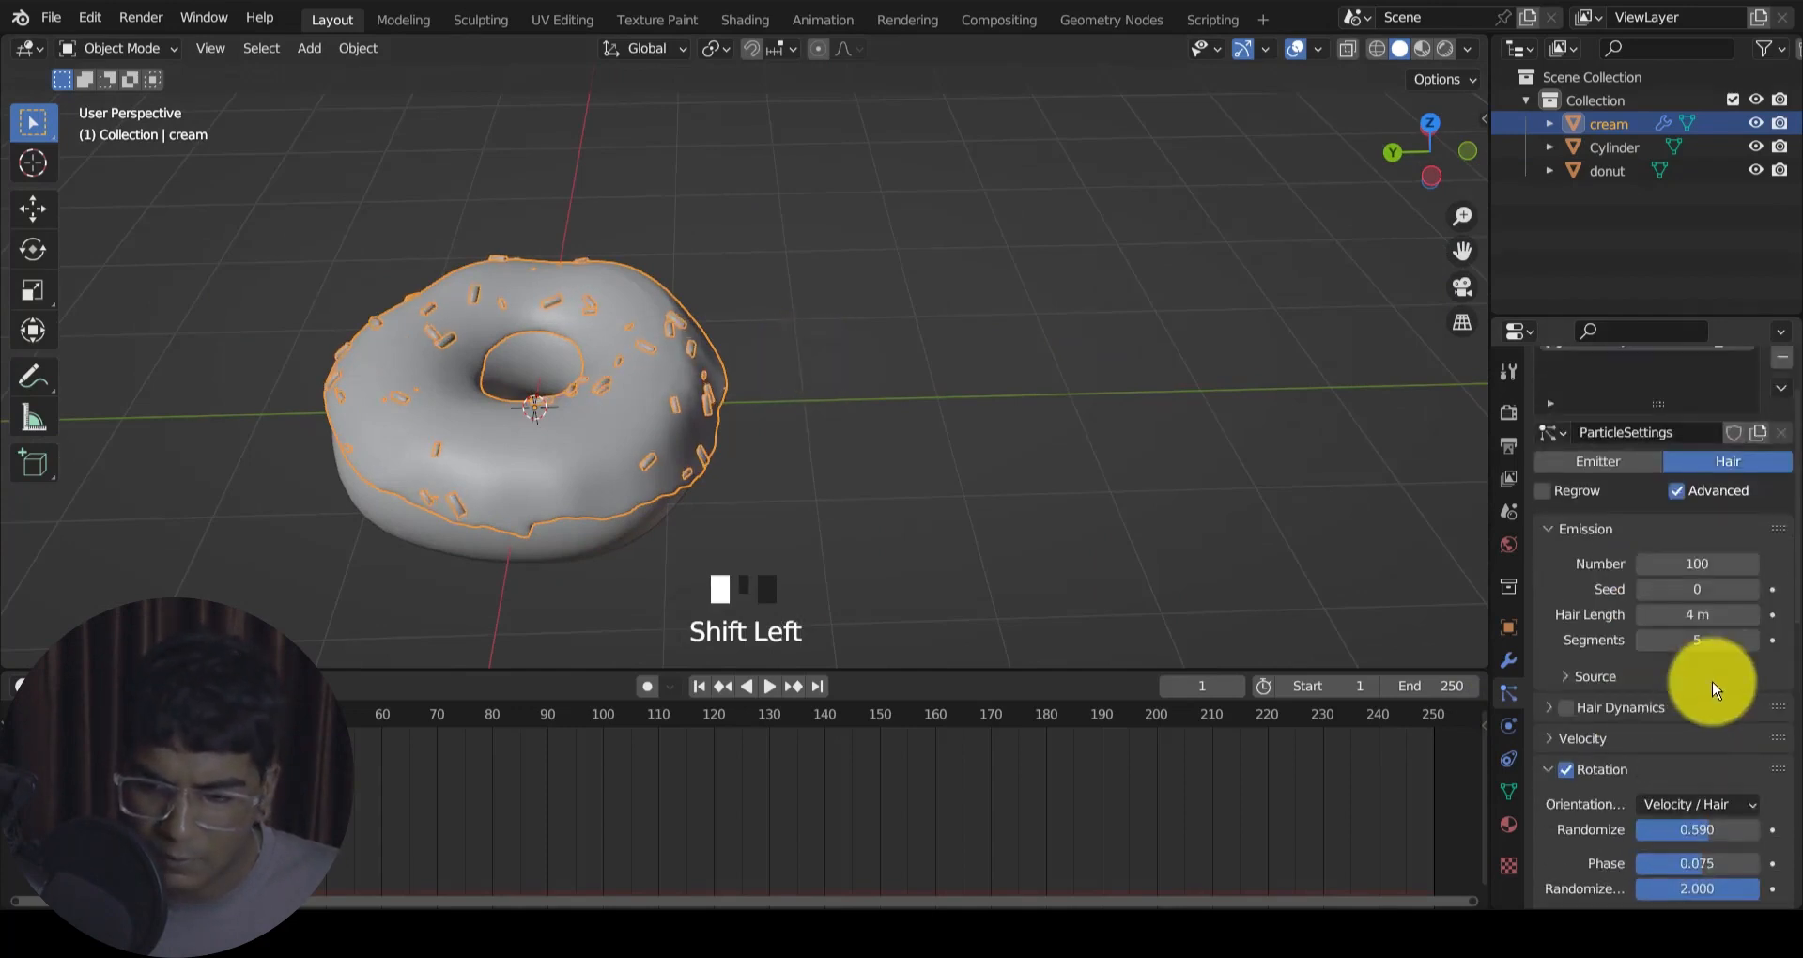
Step: Increase the cream's particle emission number to 382 and deselect the cream
drag(1690, 566, 842, 569)
shift+drag(893, 571, 1080, 576)
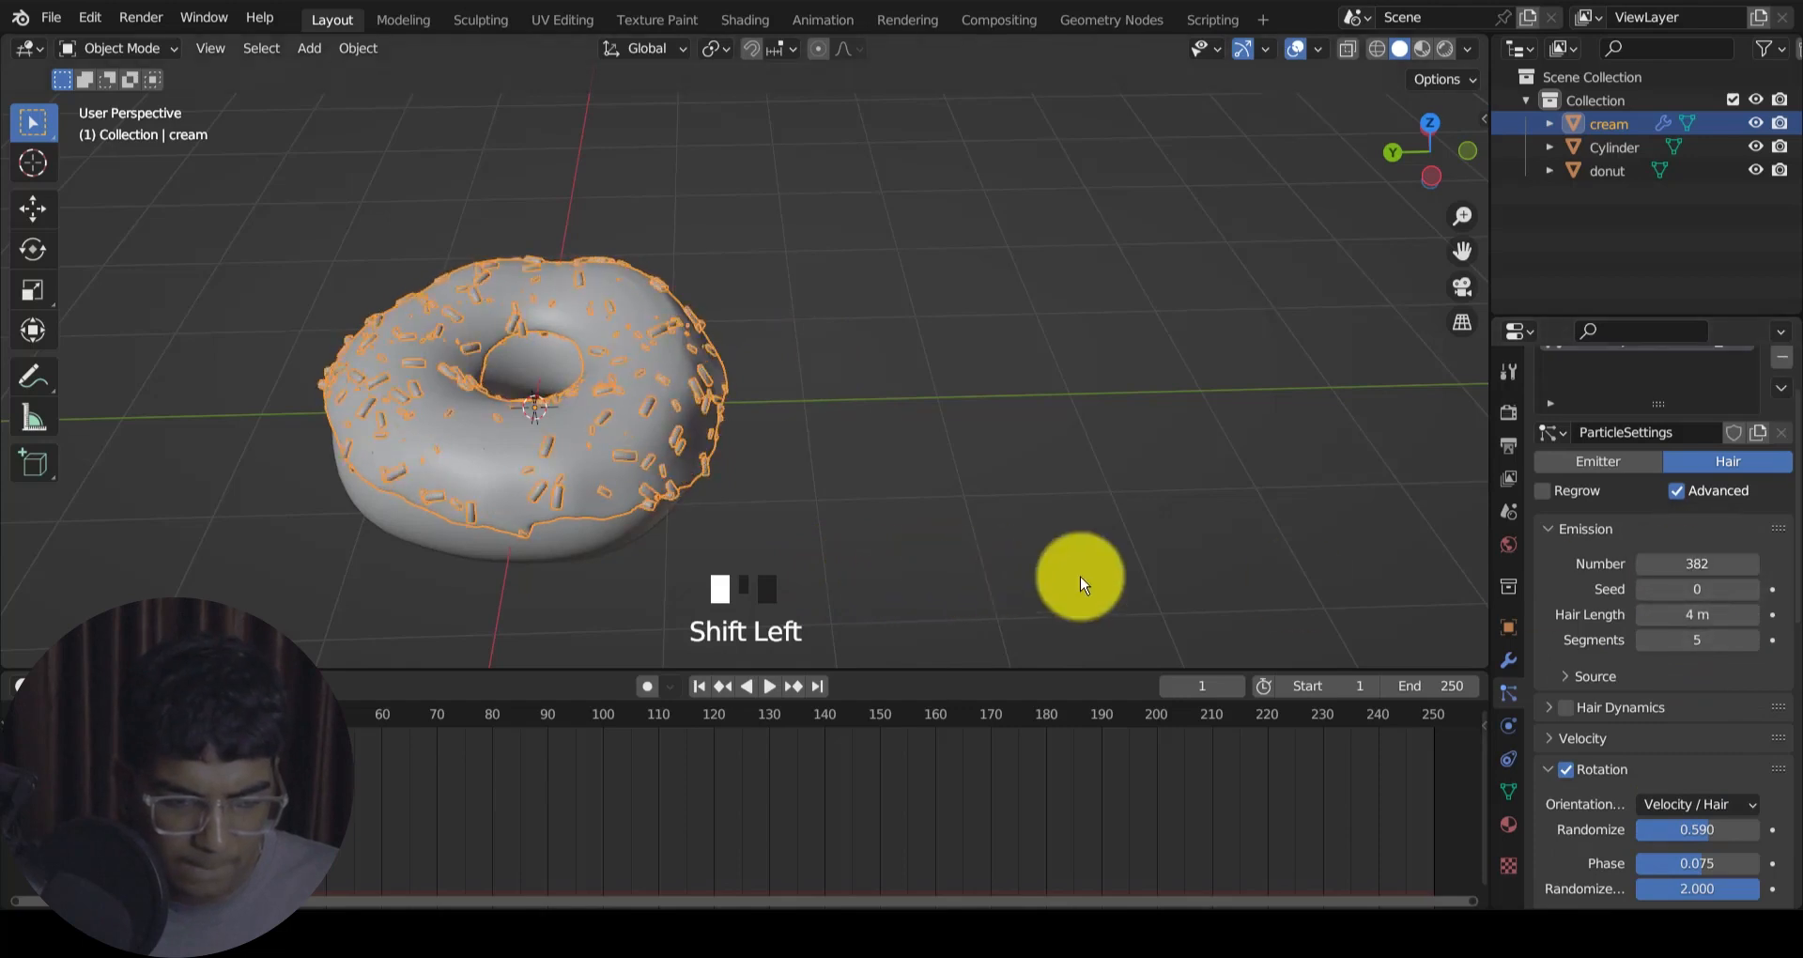
click(1080, 575)
middle_drag(1080, 576, 984, 523)
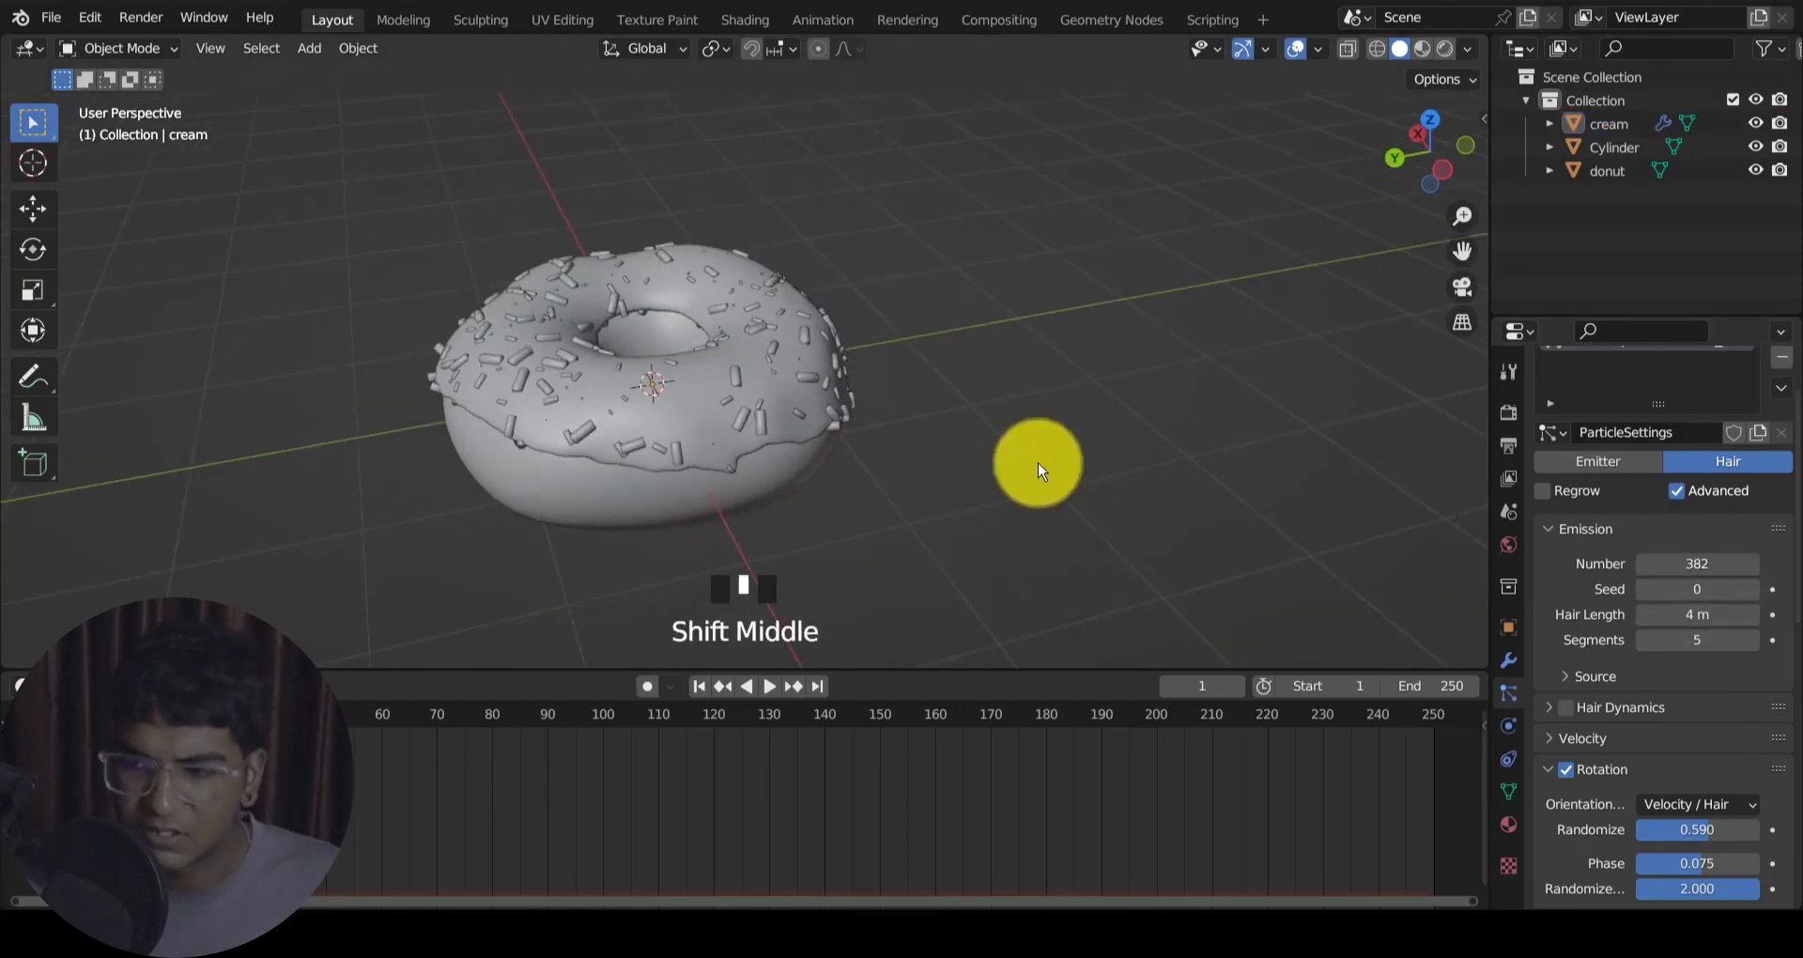
Step: Fine-tune the render scale of the sprinkle particles down to 0.020
scroll(1737, 727, down, 9)
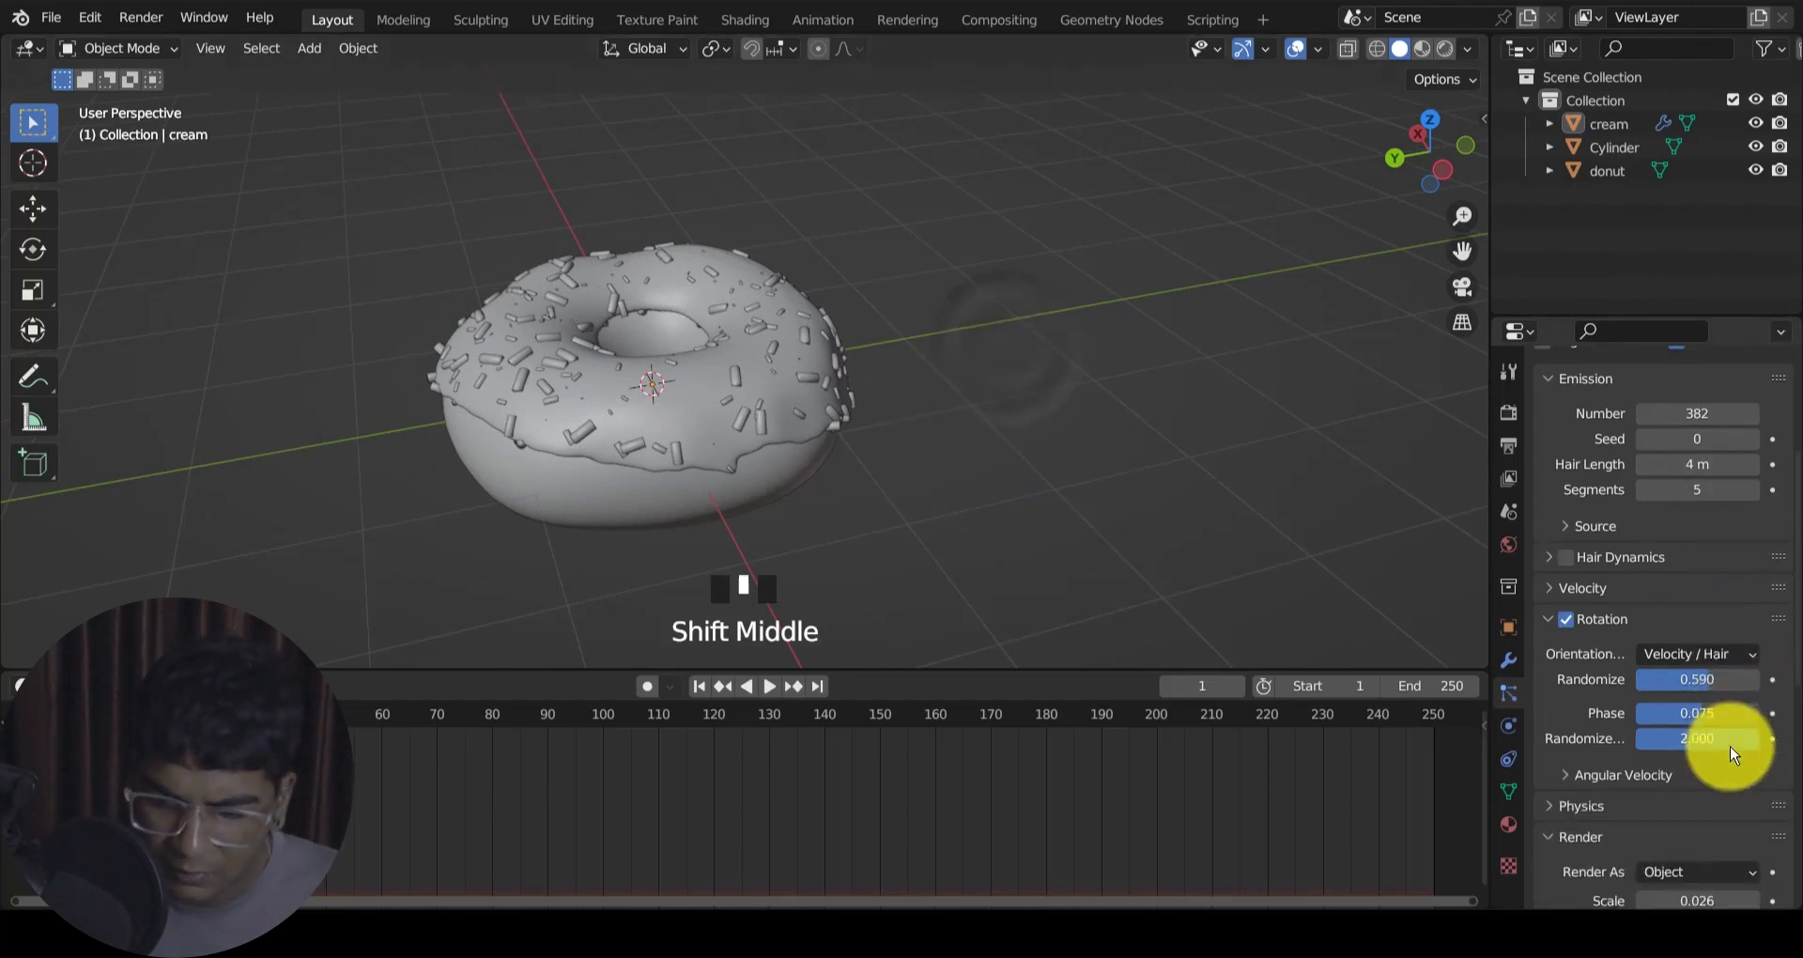
shift+drag(1719, 713, 833, 407)
scroll(958, 463, down, 2)
scroll(958, 463, up, 2)
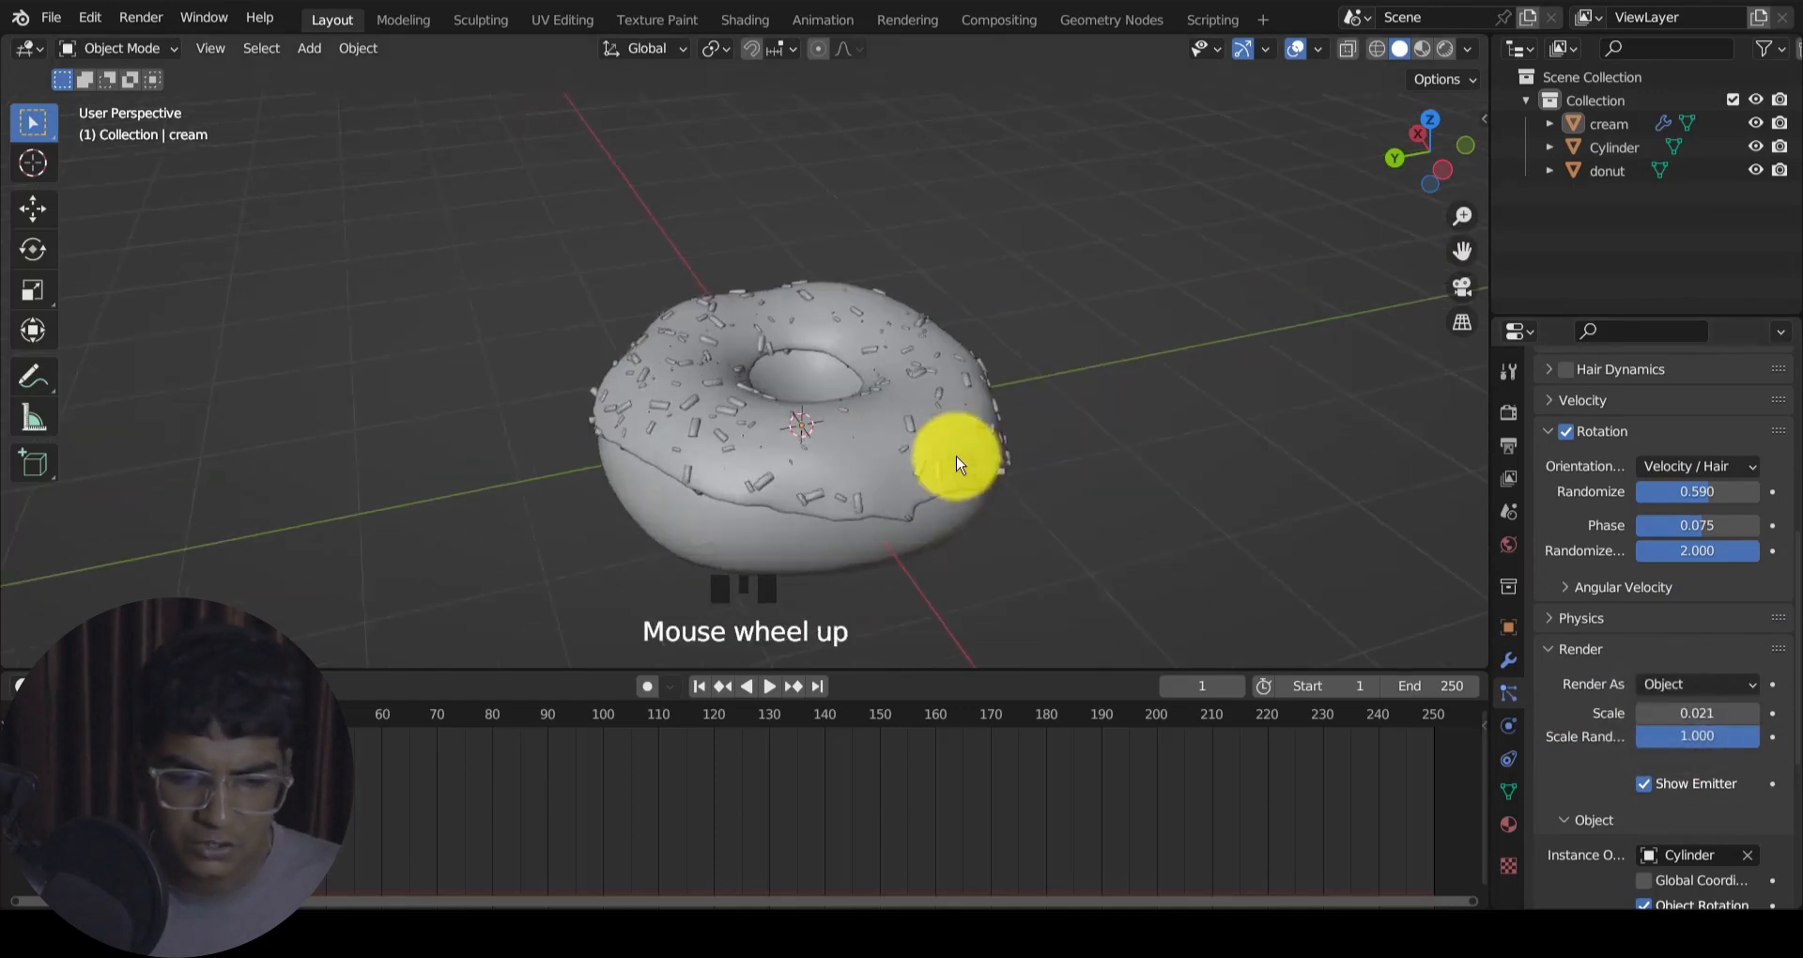
scroll(958, 463, up, 1)
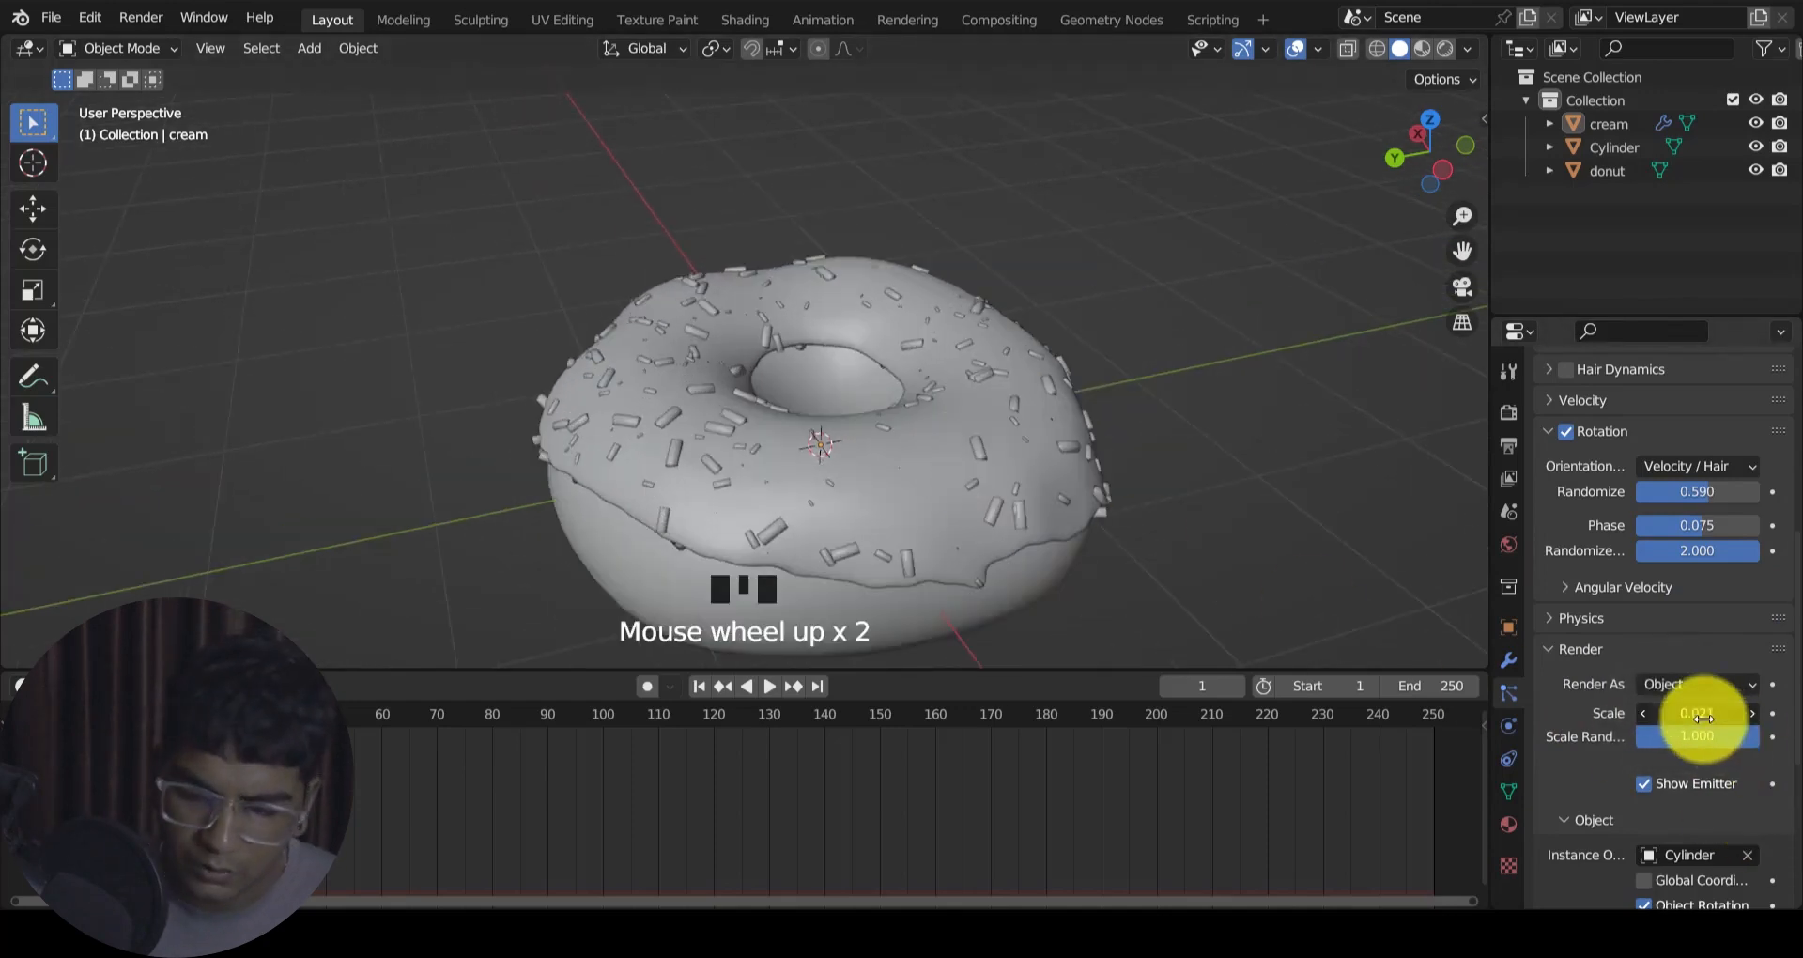
drag(1702, 716, 794, 476)
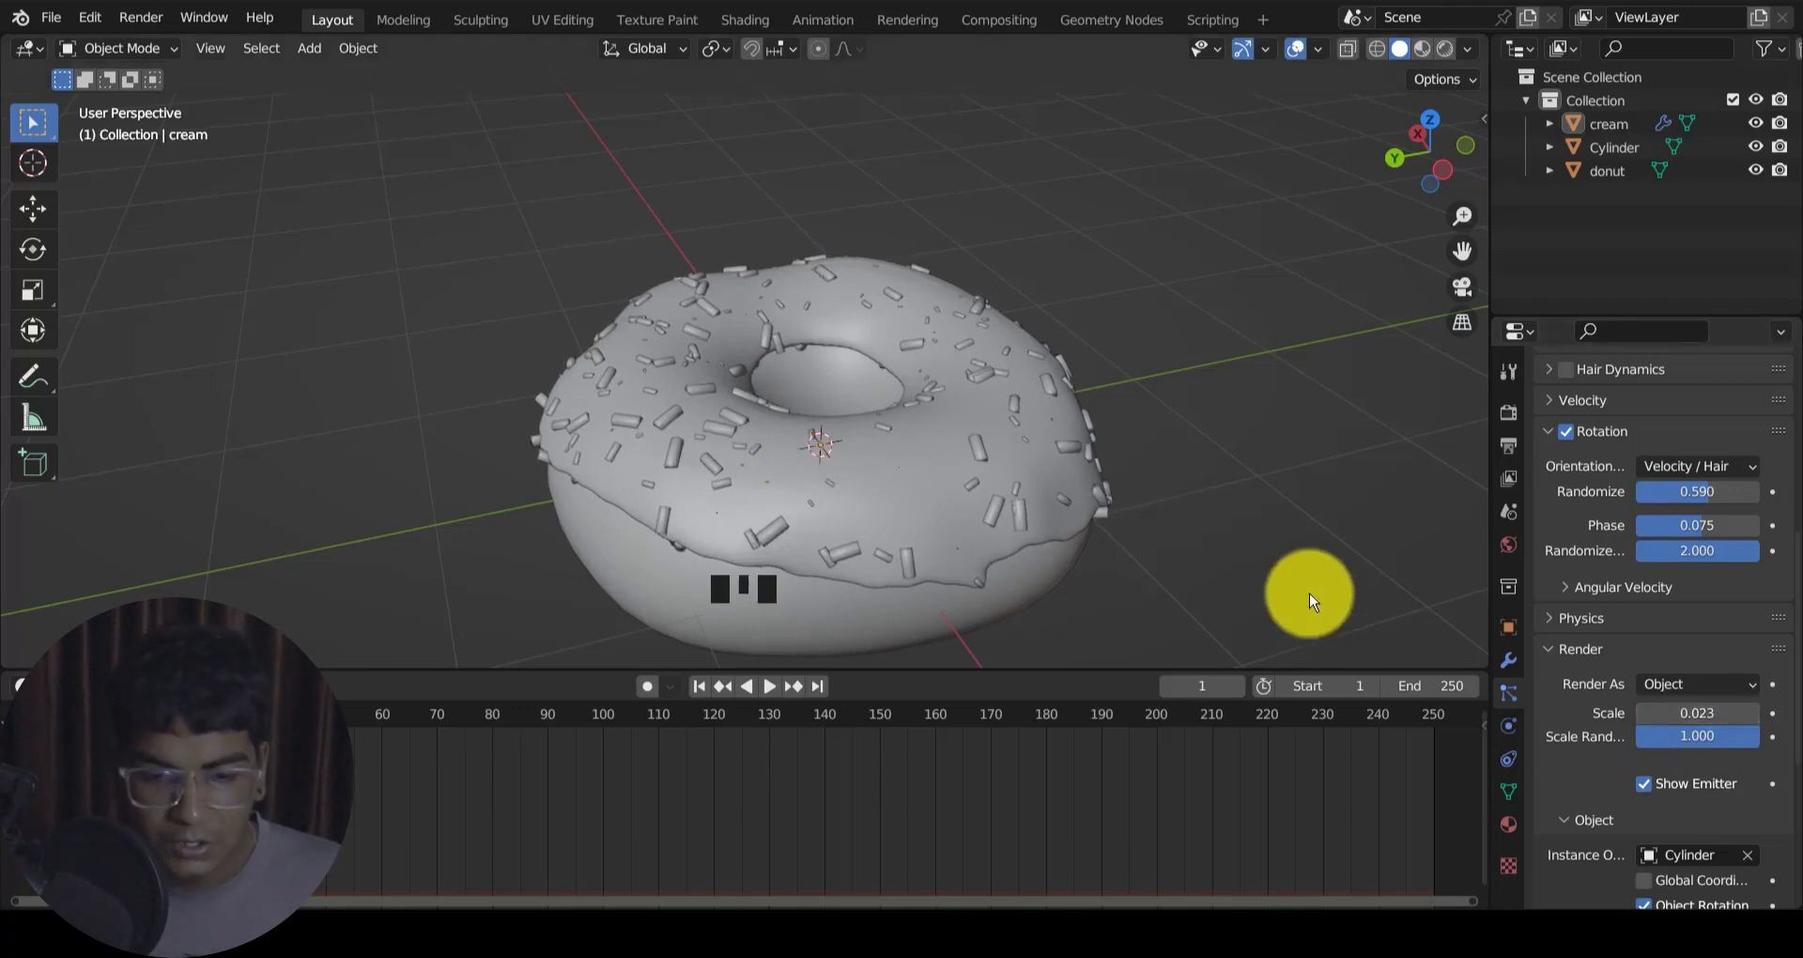
shift+drag(1702, 718, 787, 485)
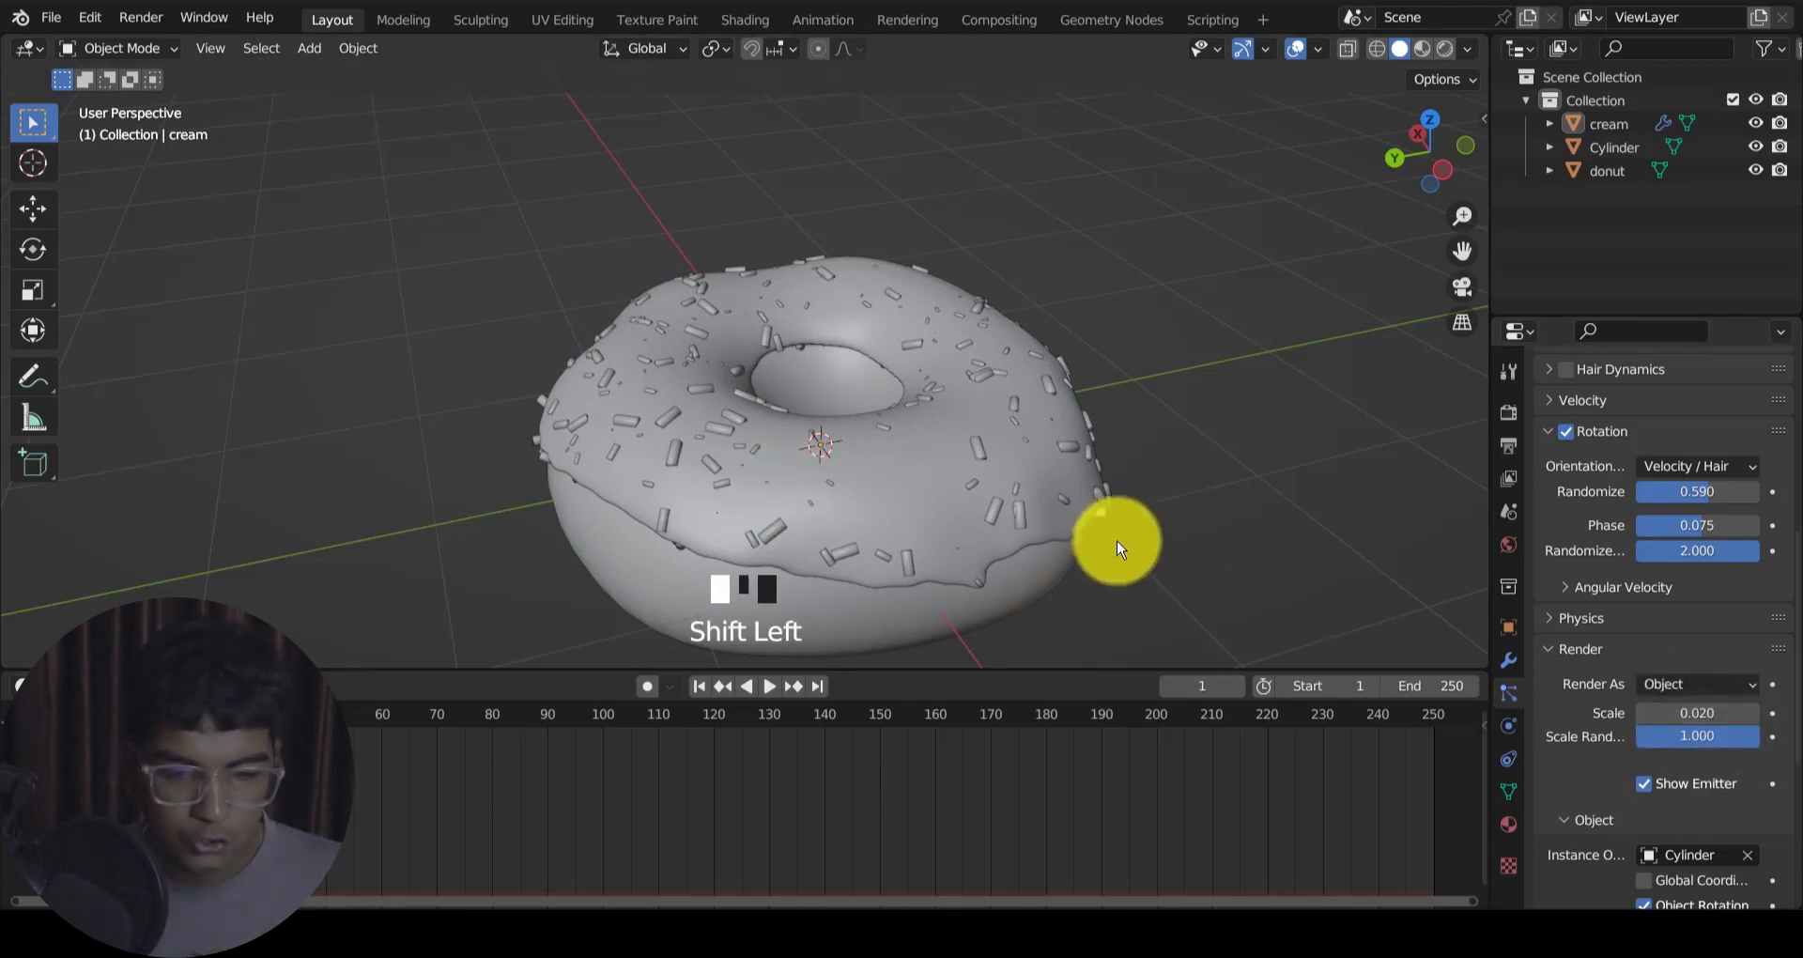
Step: Switch the viewport shading to Material Preview
scroll(1202, 488, down, 4)
shift+middle_drag(1200, 479, 1235, 453)
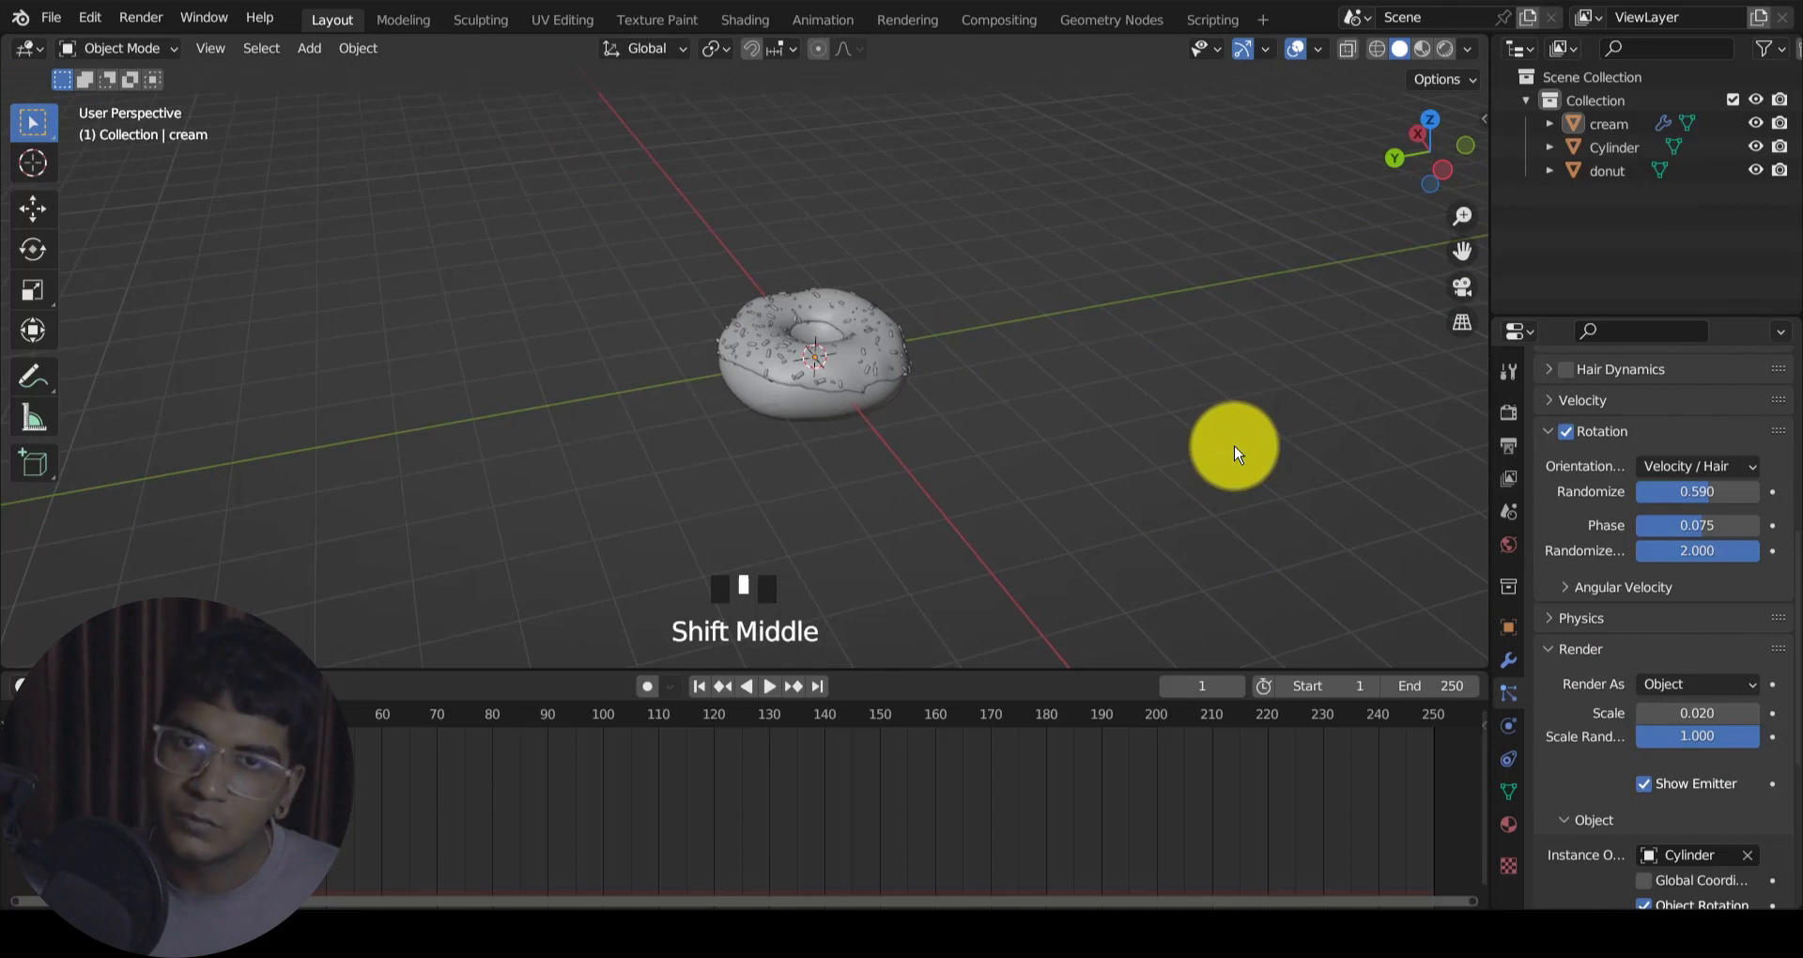
scroll(978, 375, up, 5)
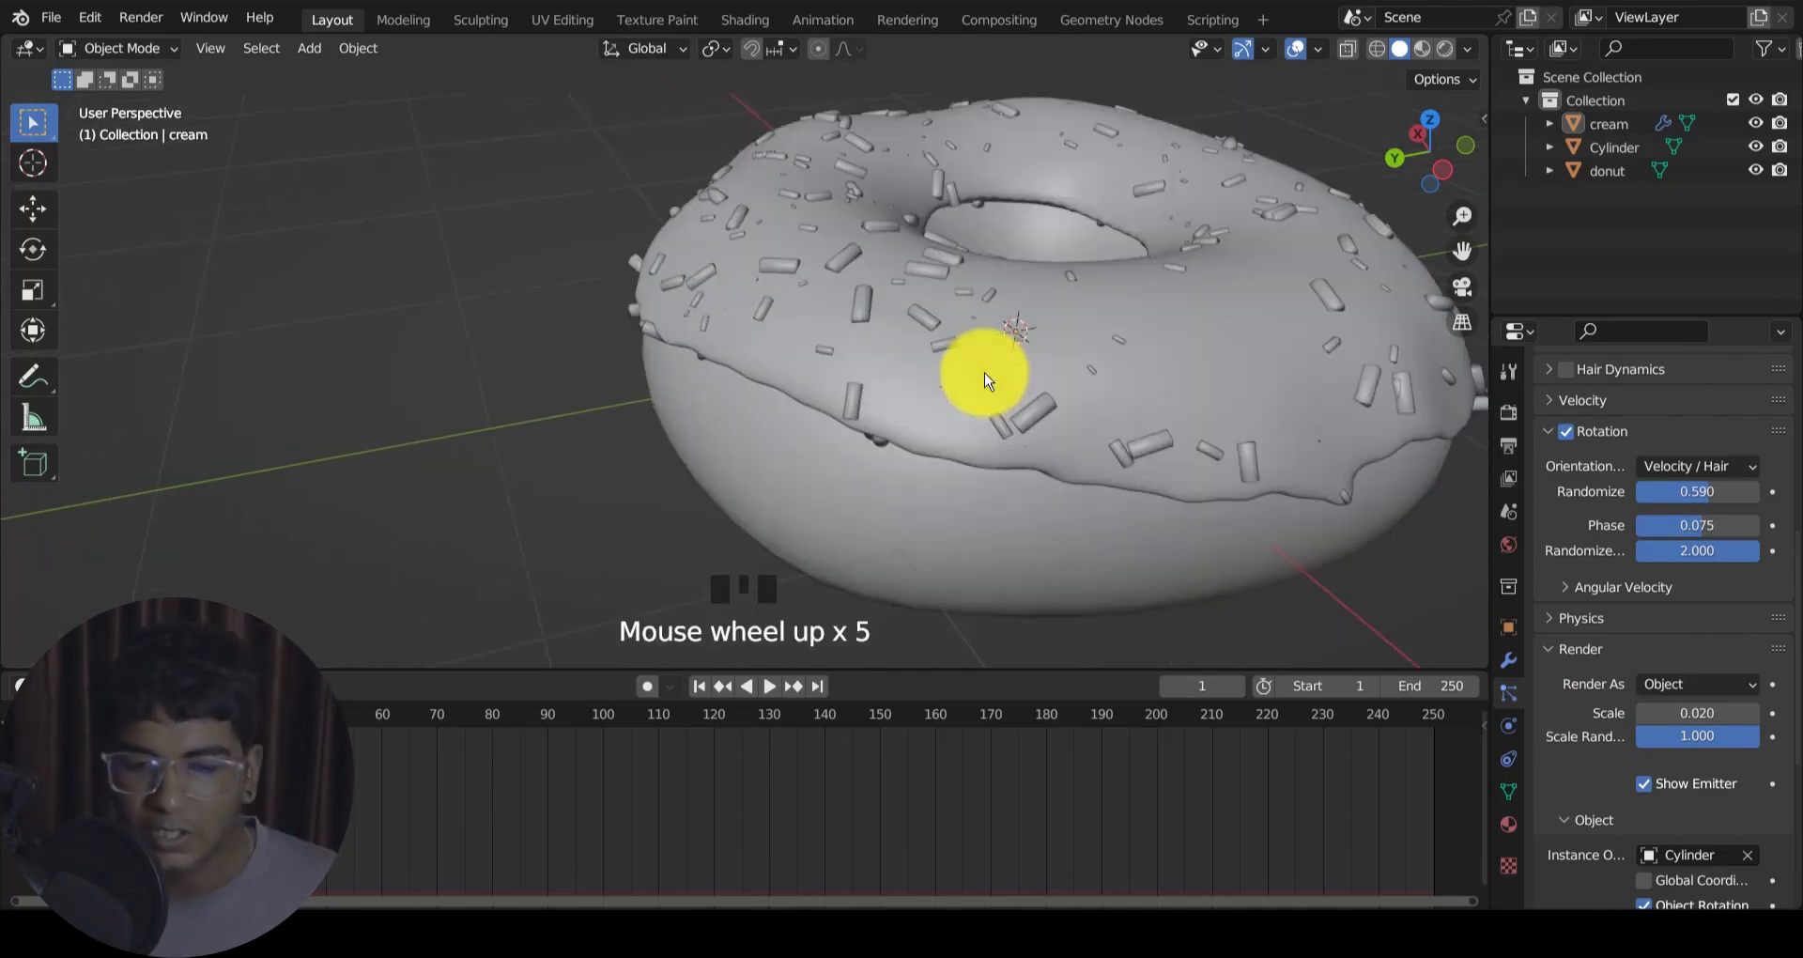
scroll(967, 403, down, 3)
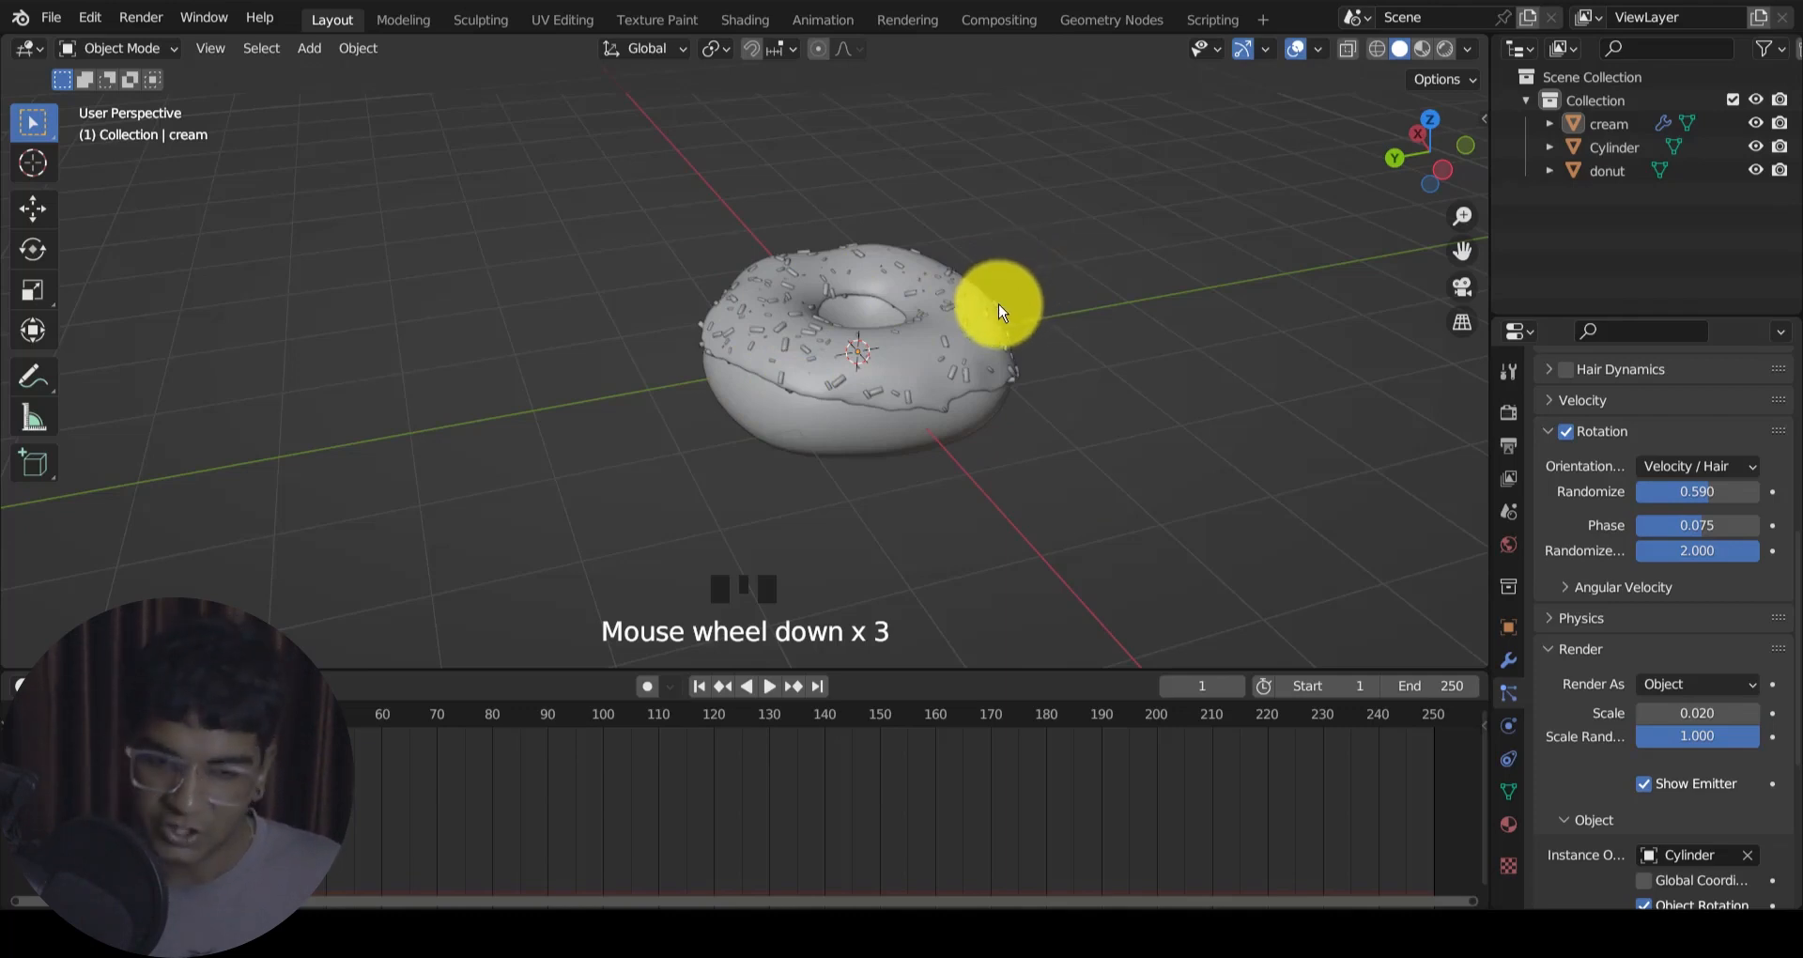
click(1423, 48)
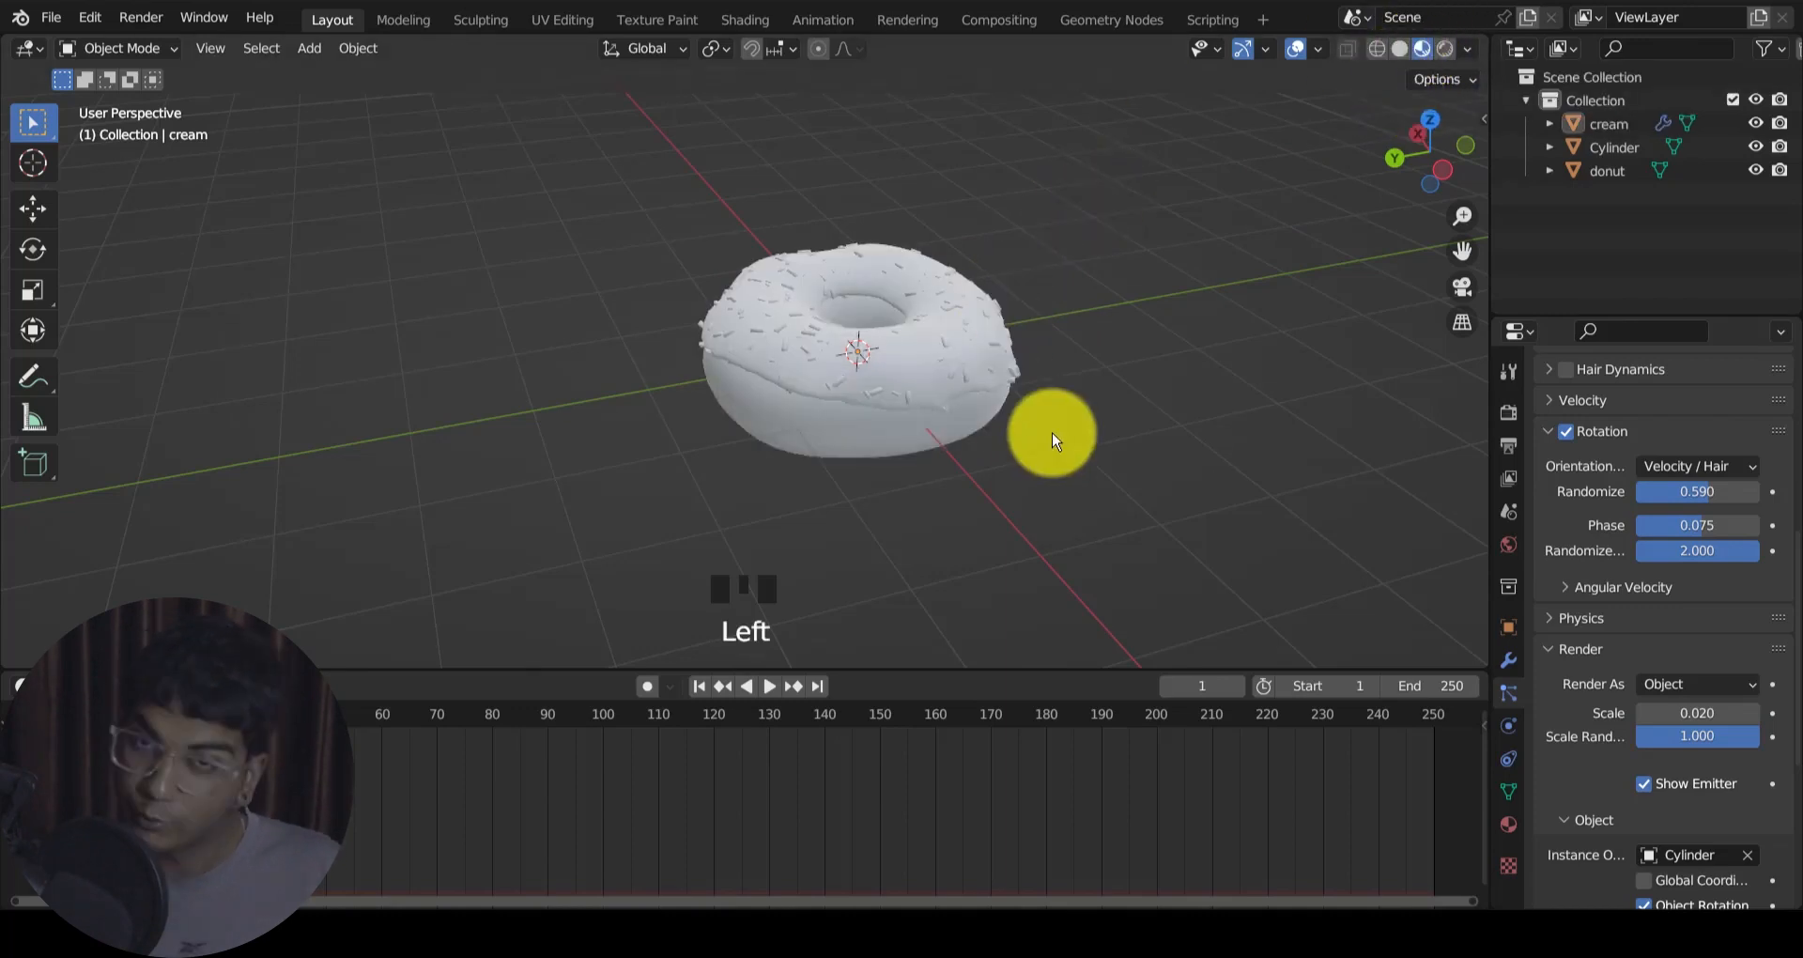
middle_drag(1043, 385, 939, 396)
scroll(986, 338, up, 2)
Step: Select the cream, enlarge the timeline area upward and change it to the Shader Editor
click(805, 338)
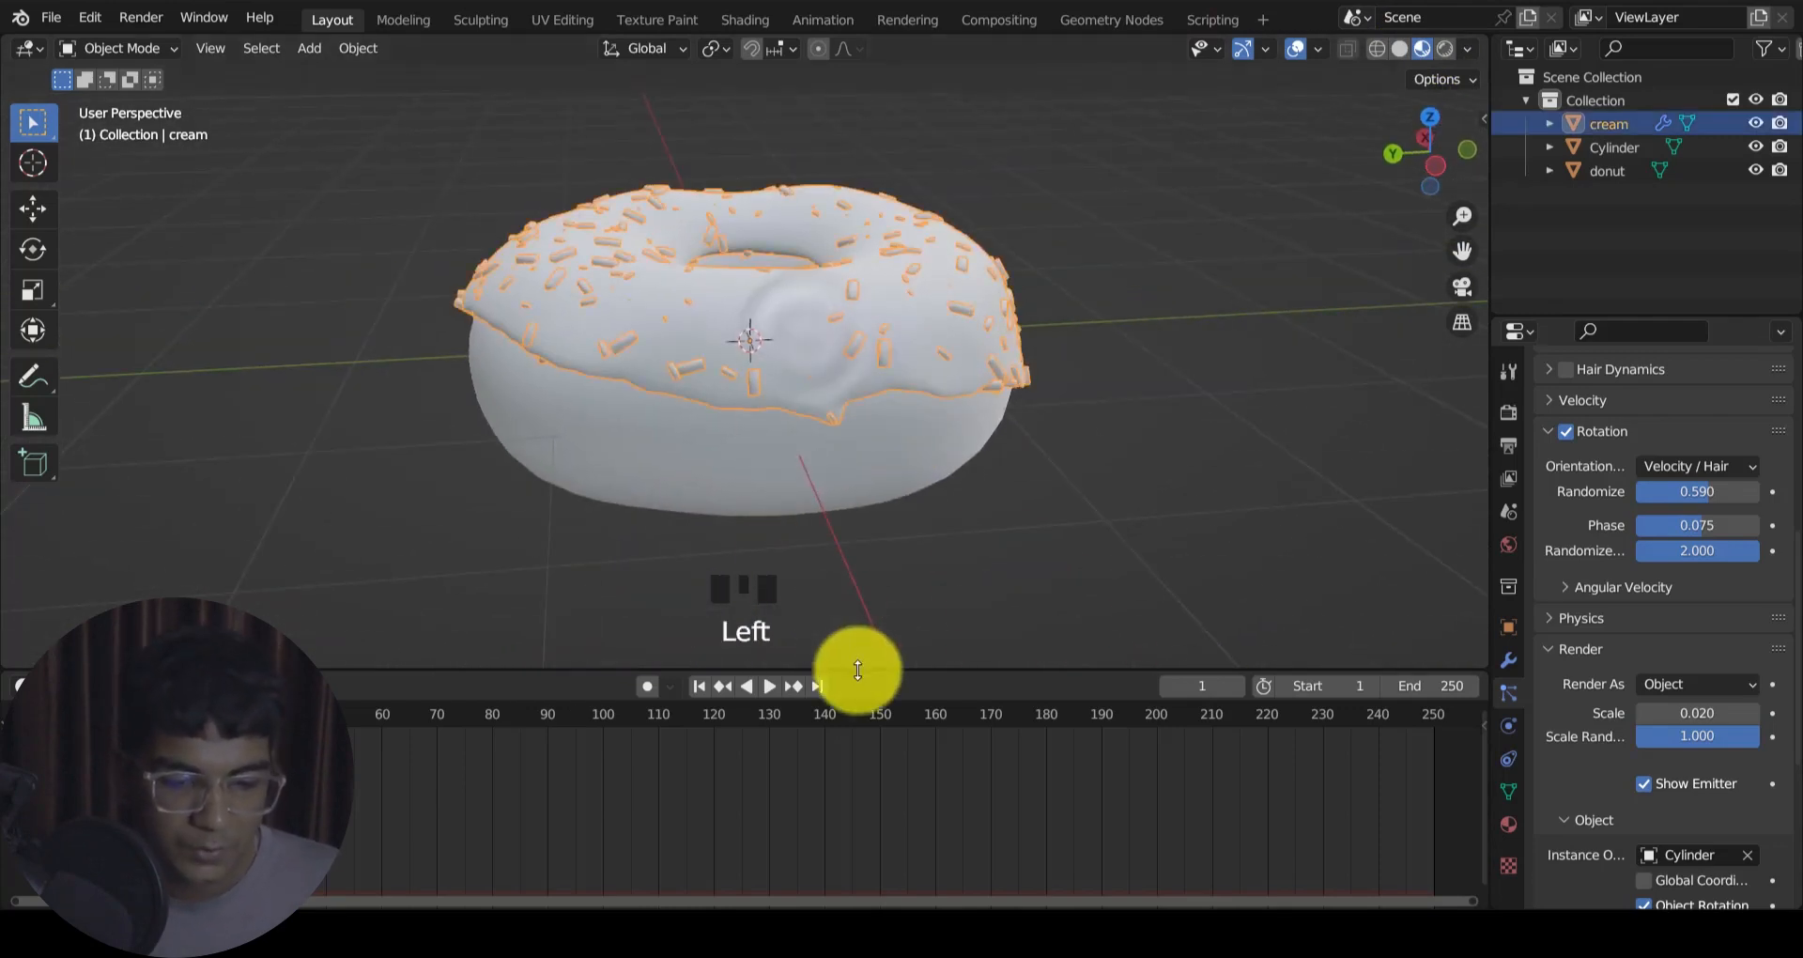
drag(854, 668, 886, 507)
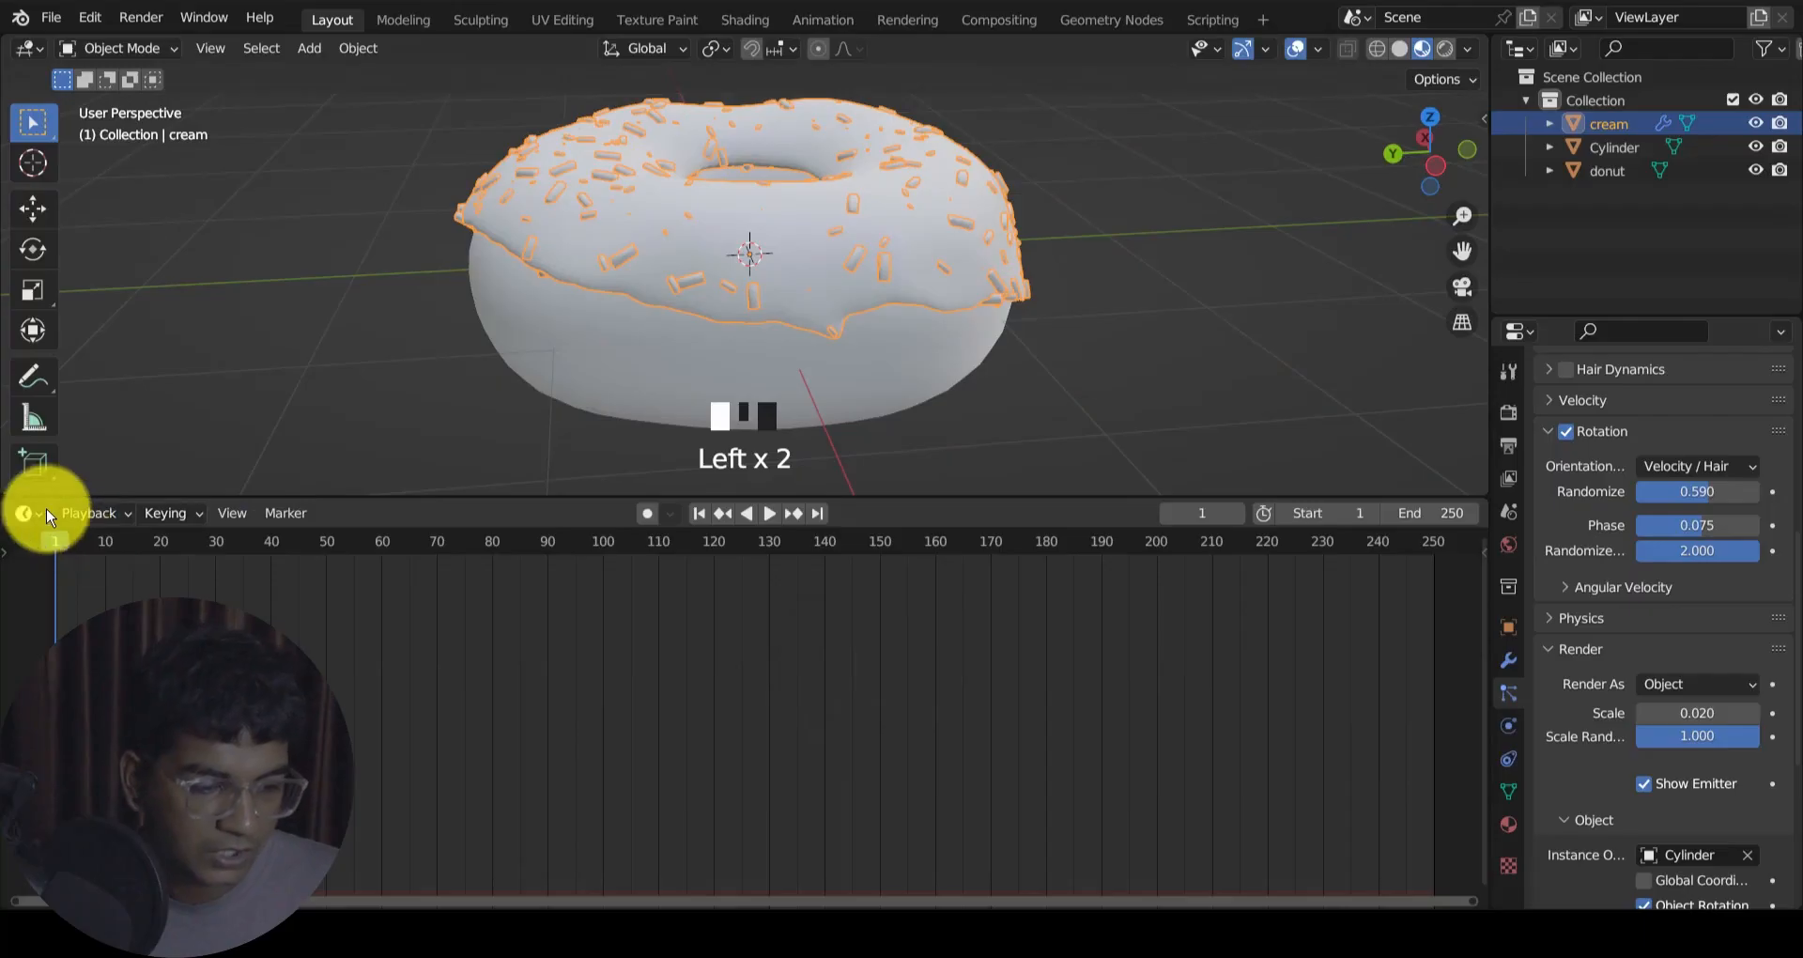
click(36, 514)
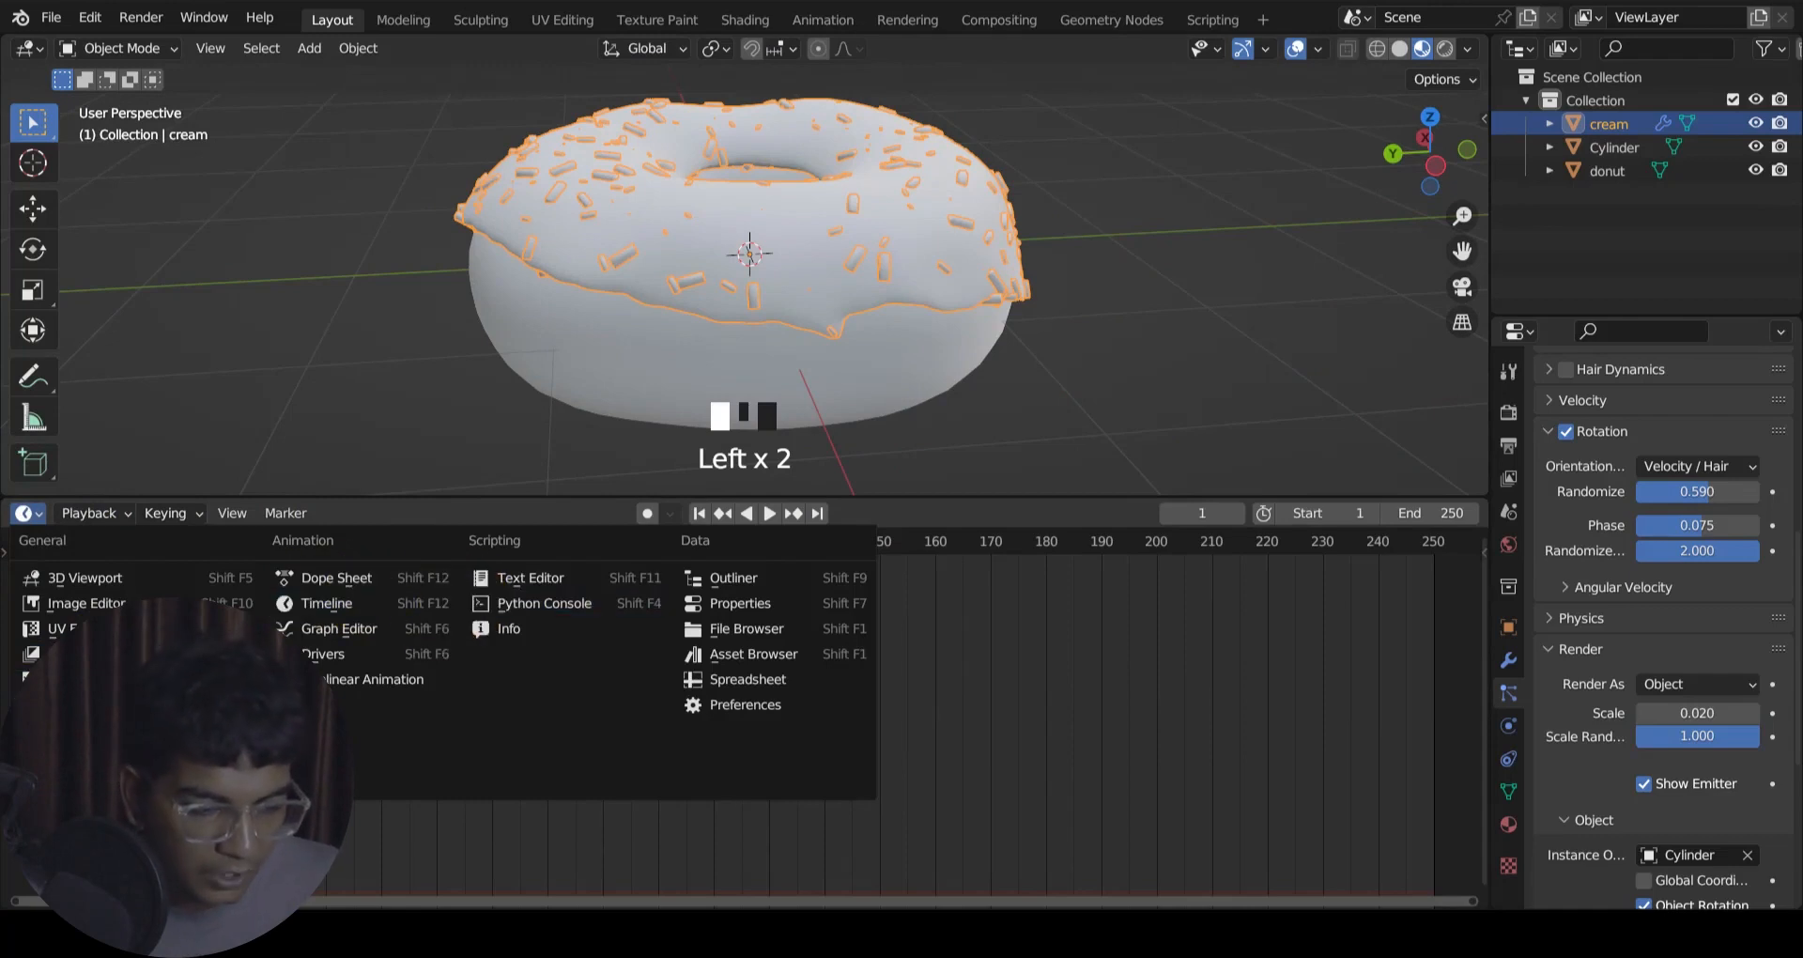
click(85, 730)
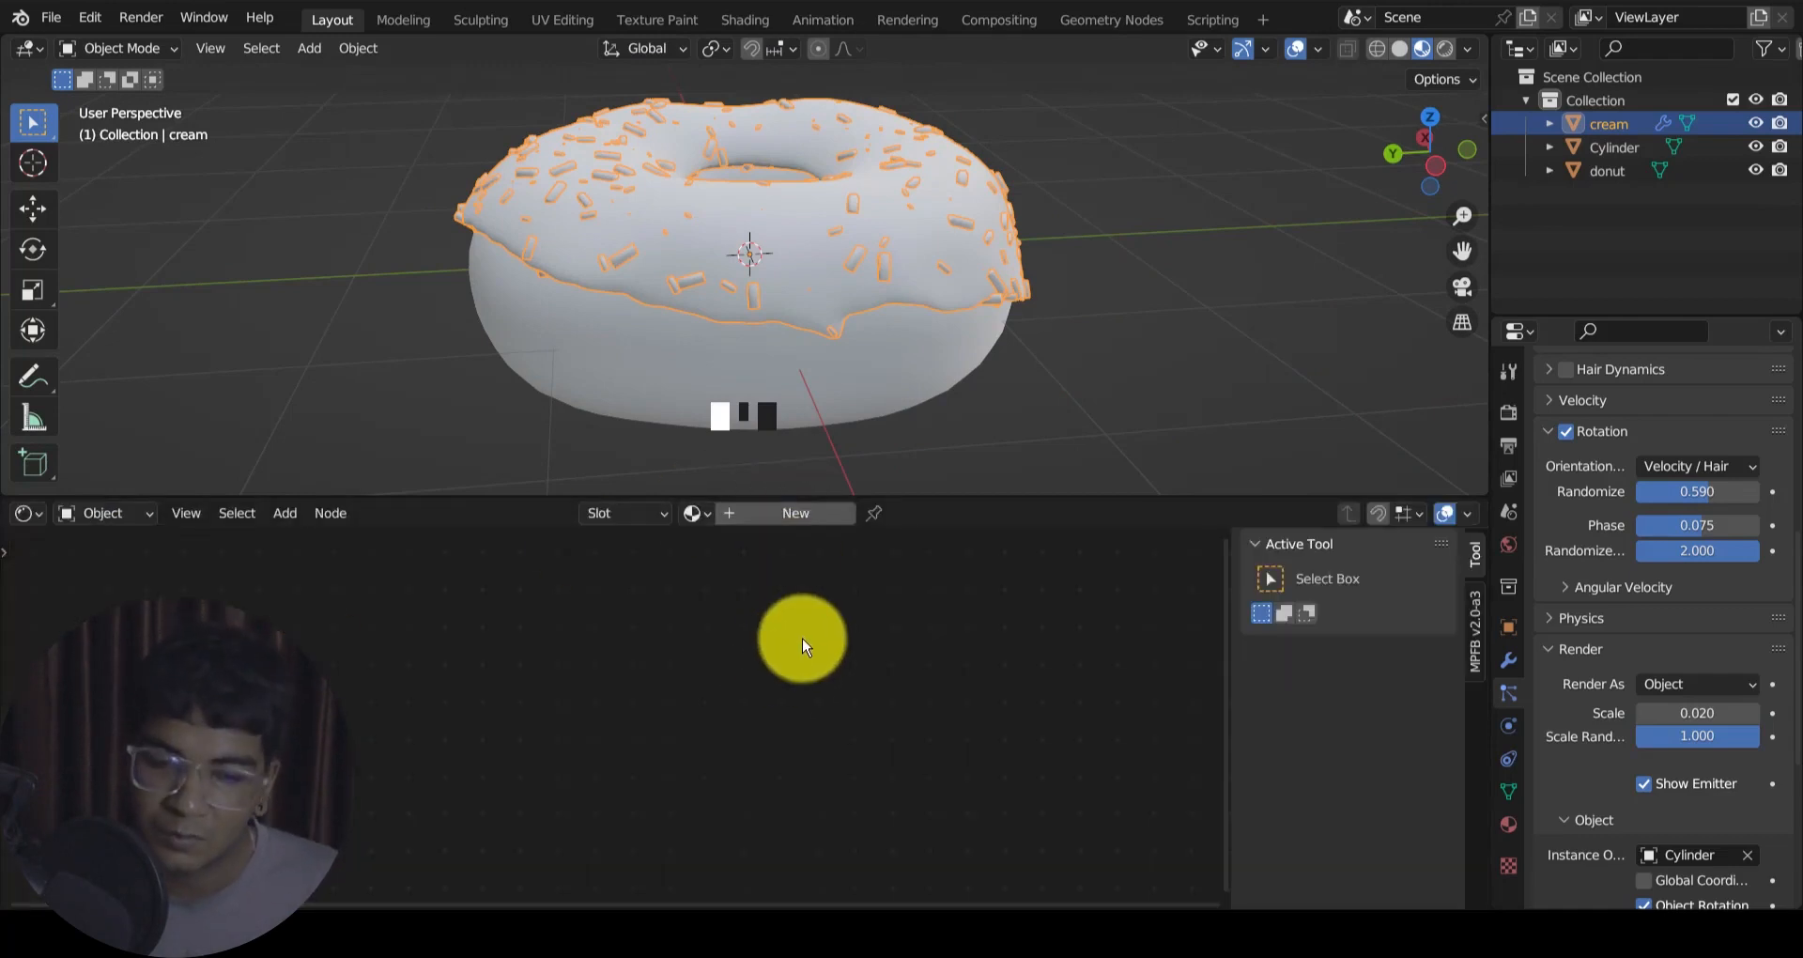
Step: Create a new material for the donut and give it a light brown base color
click(828, 389)
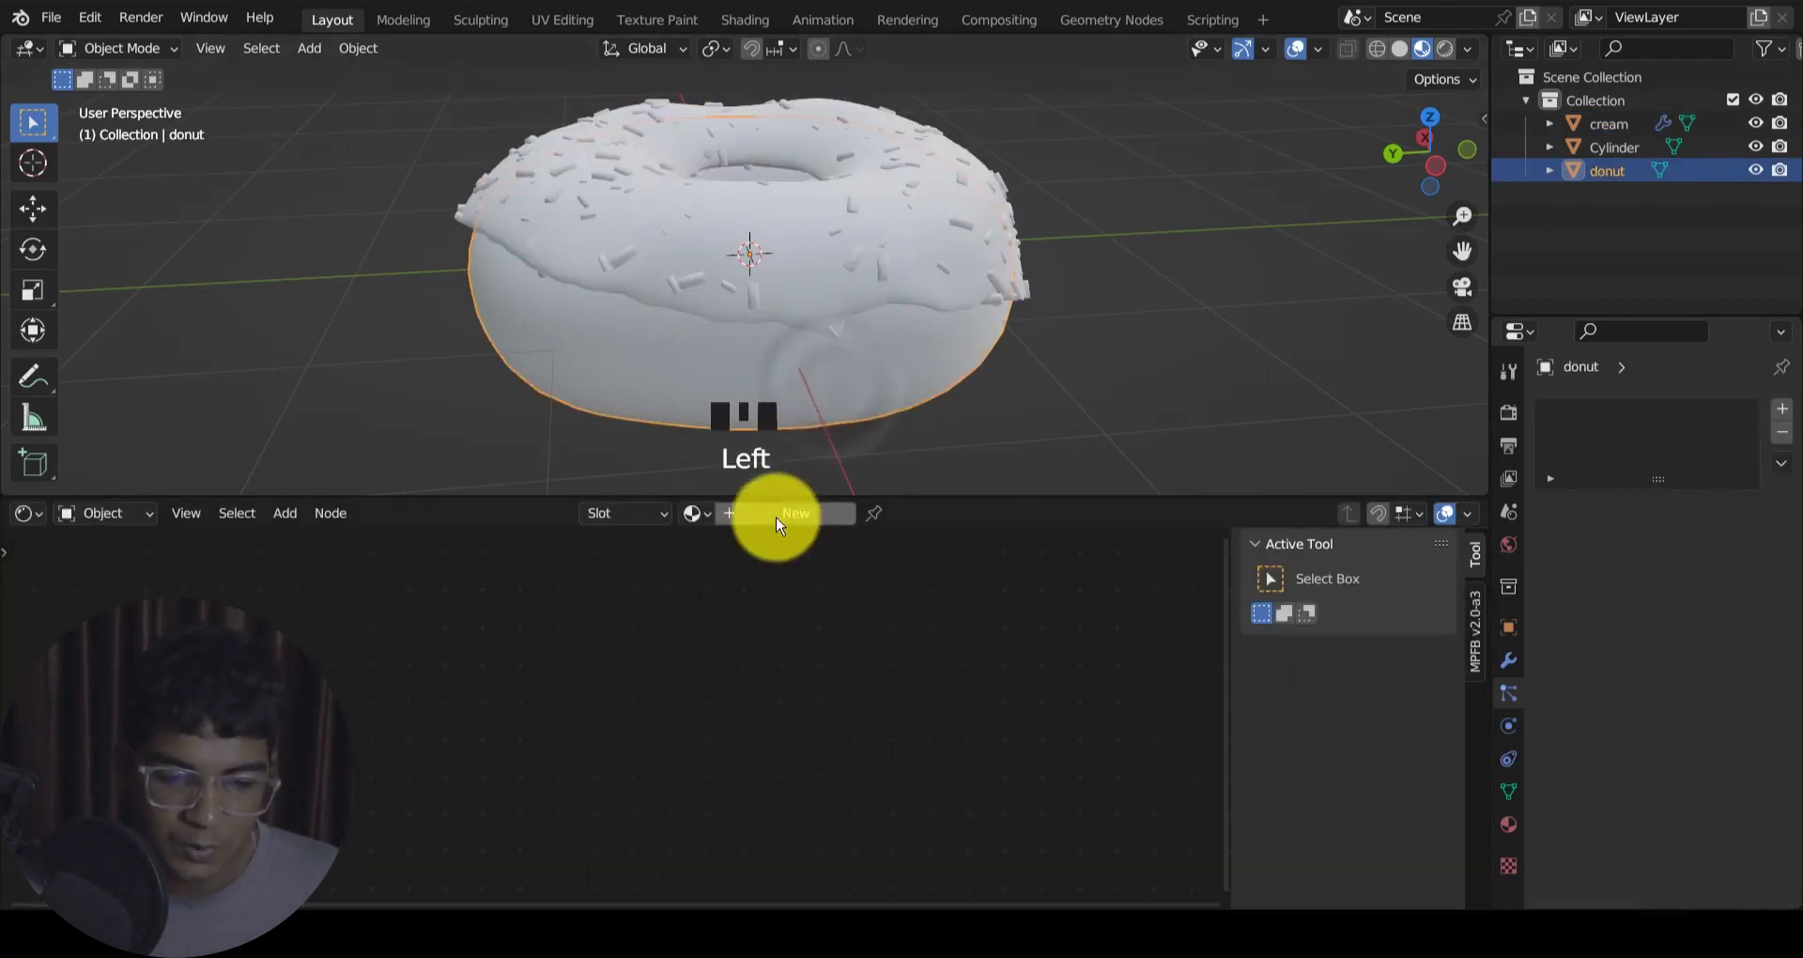
click(791, 516)
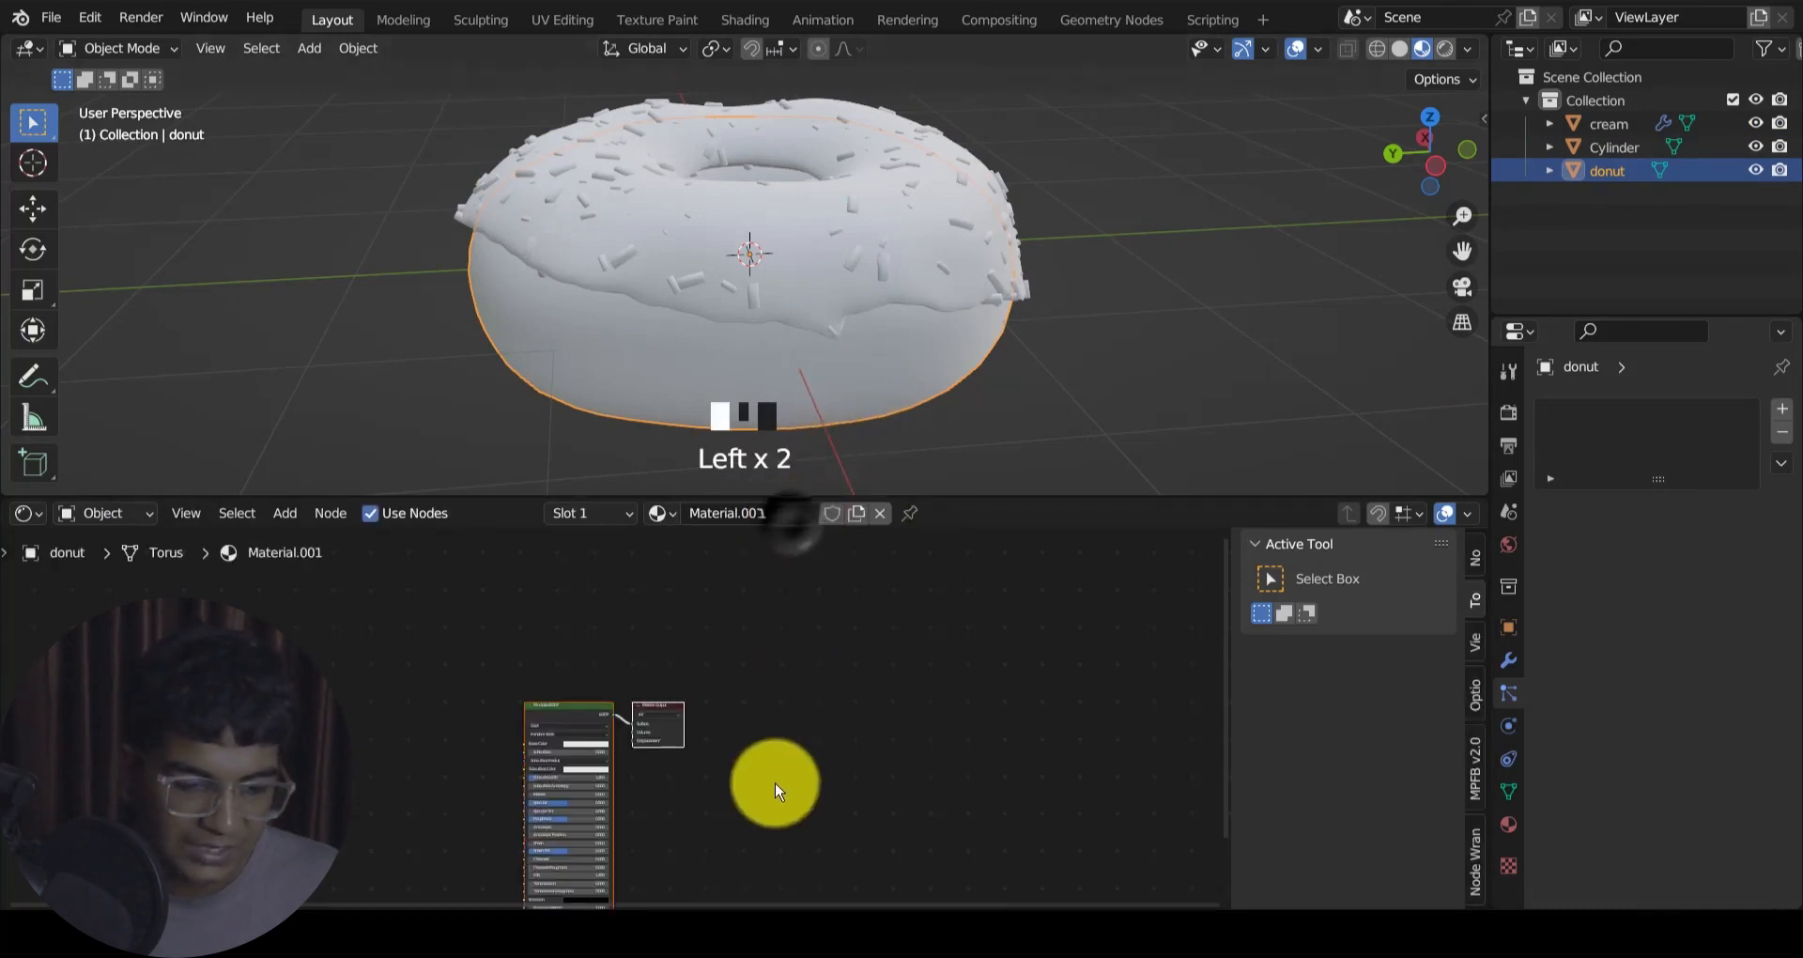
scroll(789, 714, up, 5)
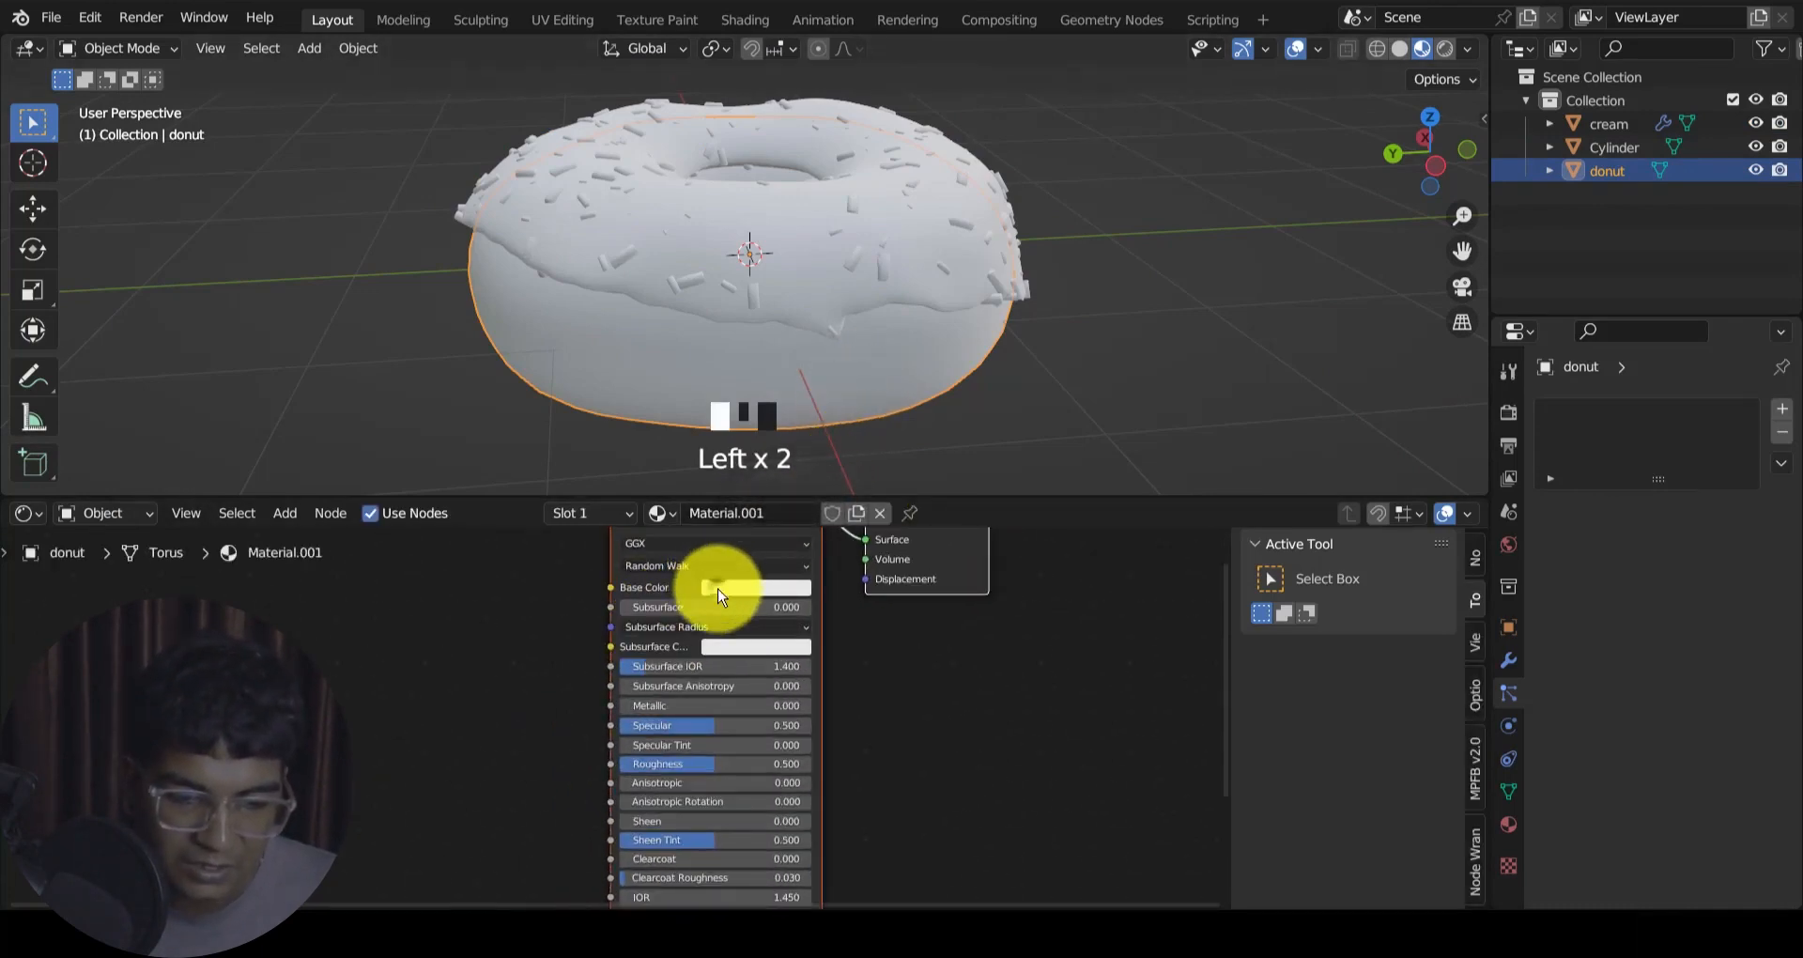
click(719, 596)
drag(785, 442, 764, 406)
drag(853, 349, 853, 364)
click(1054, 363)
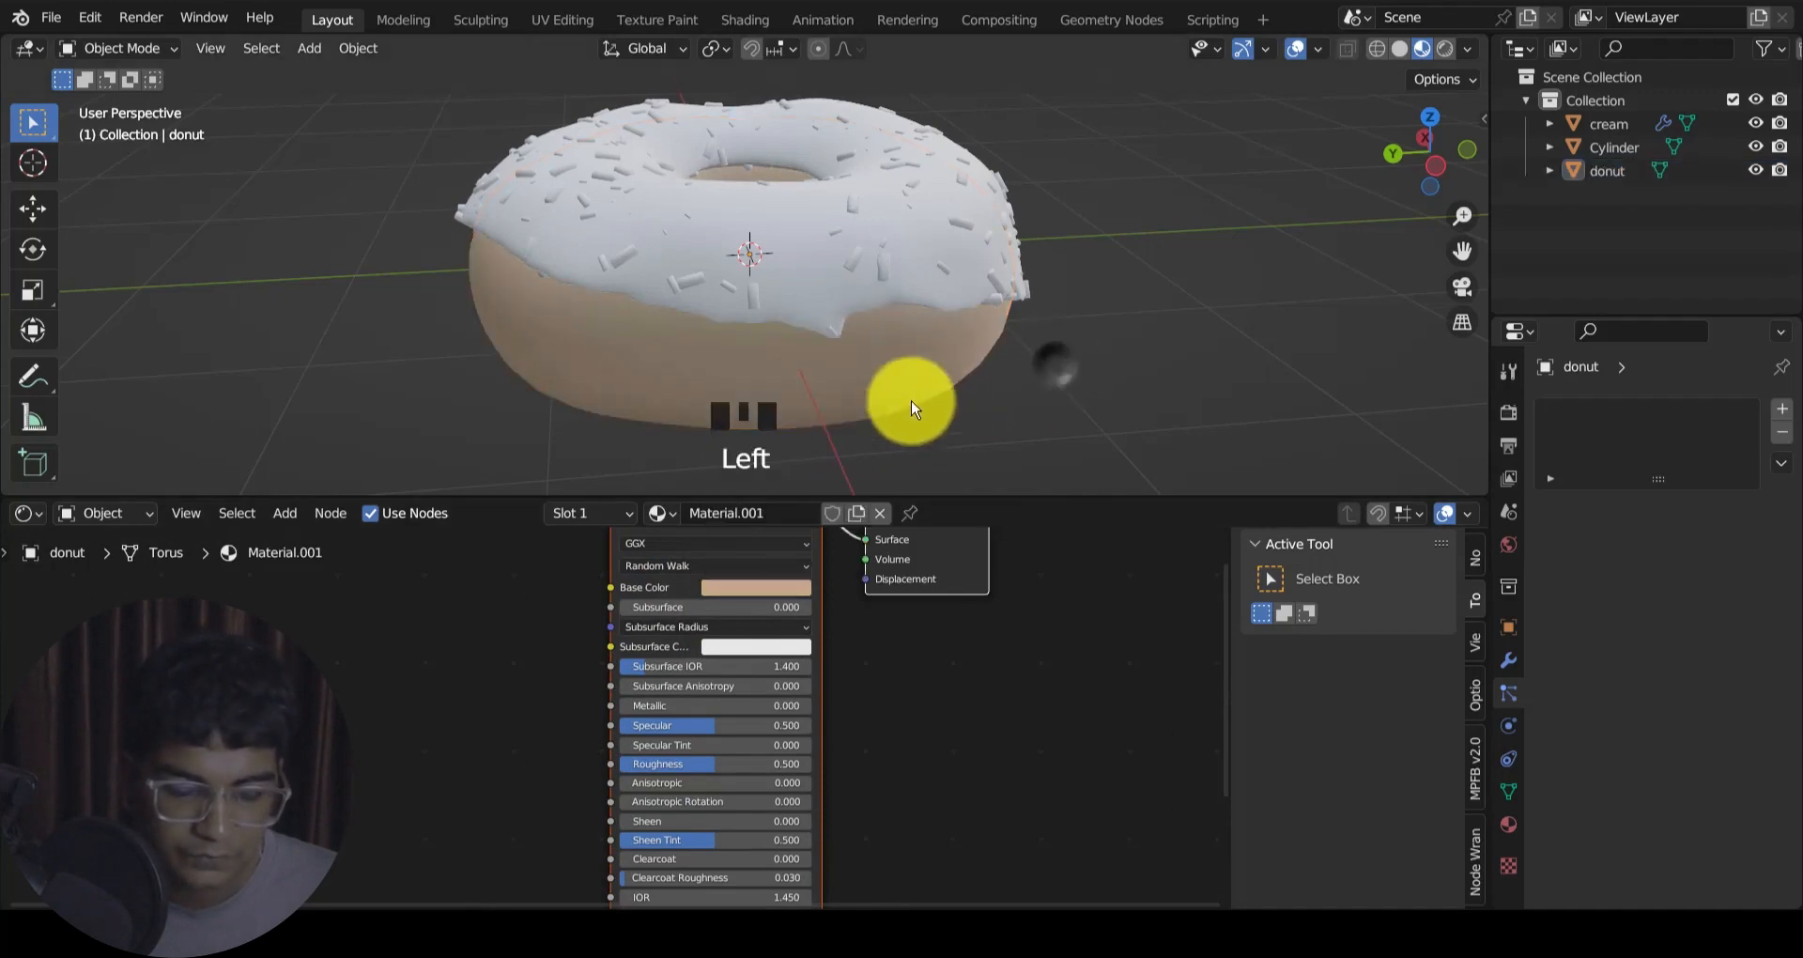
Step: Lower the donut material's roughness to 0.453 and enlarge the 3D viewport over the Shader Editor
click(897, 370)
scroll(789, 784, up, 2)
drag(723, 771, 702, 771)
drag(689, 534, 832, 791)
click(972, 794)
drag(1026, 491, 1006, 644)
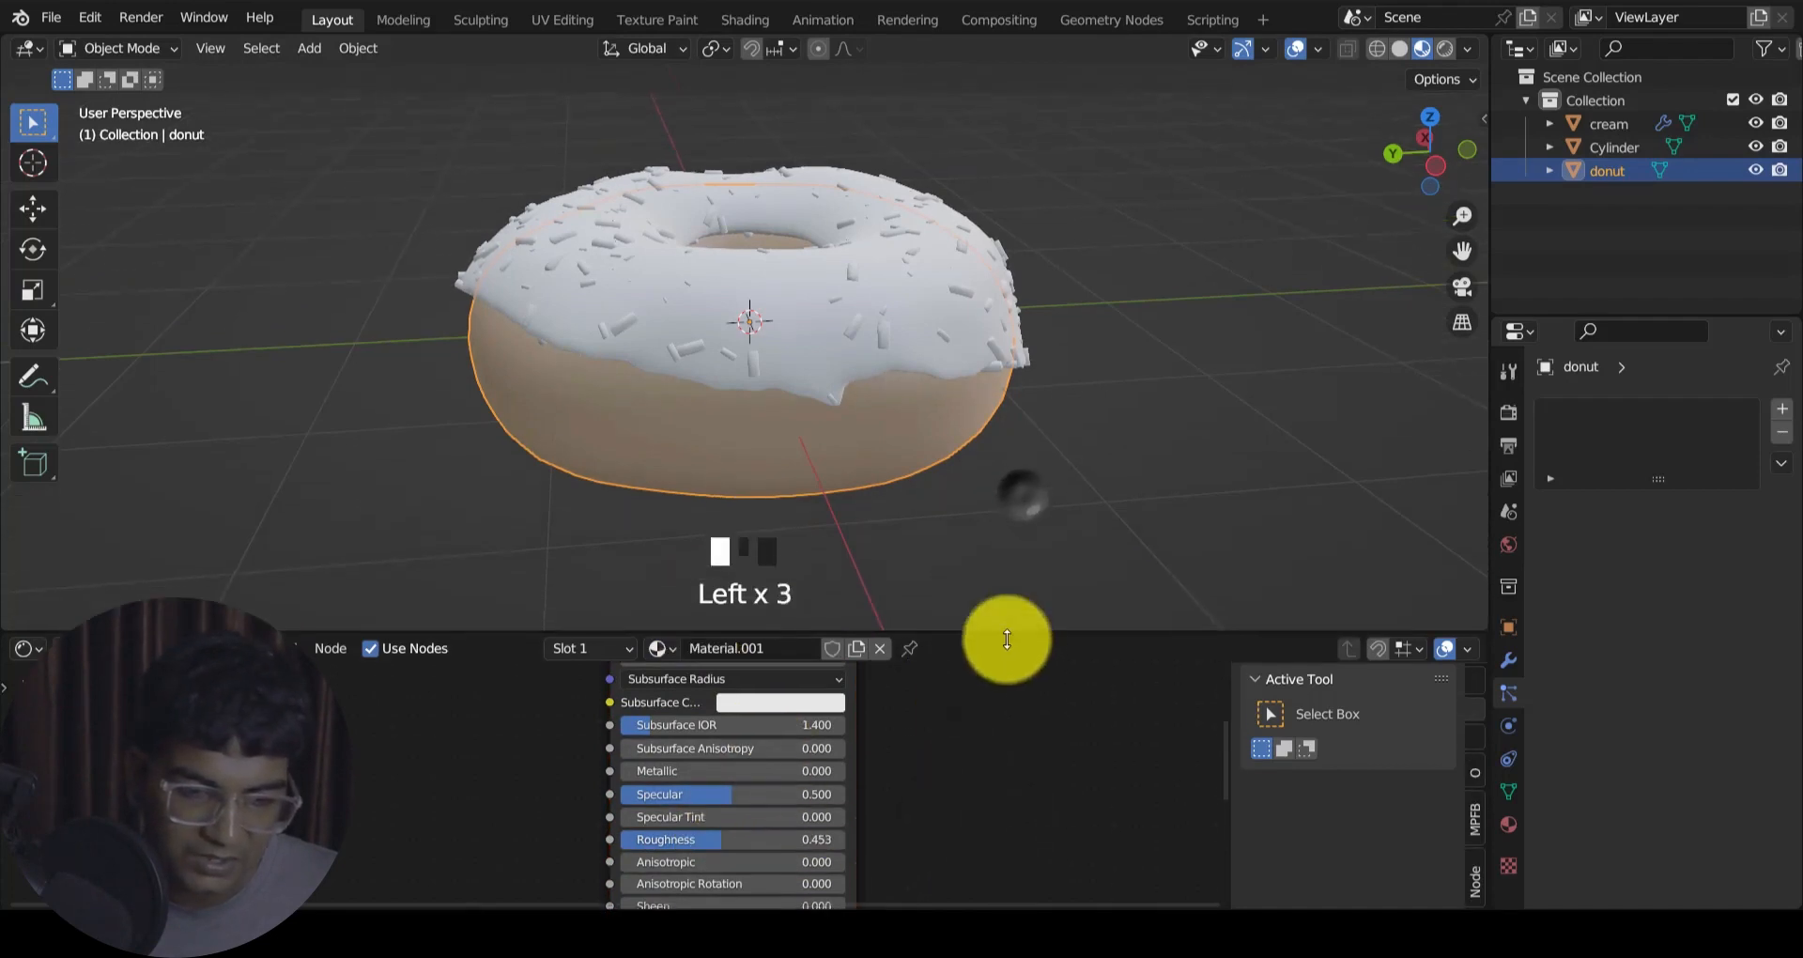
Step: Brighten the donut material's subsurface color to pure white
click(787, 706)
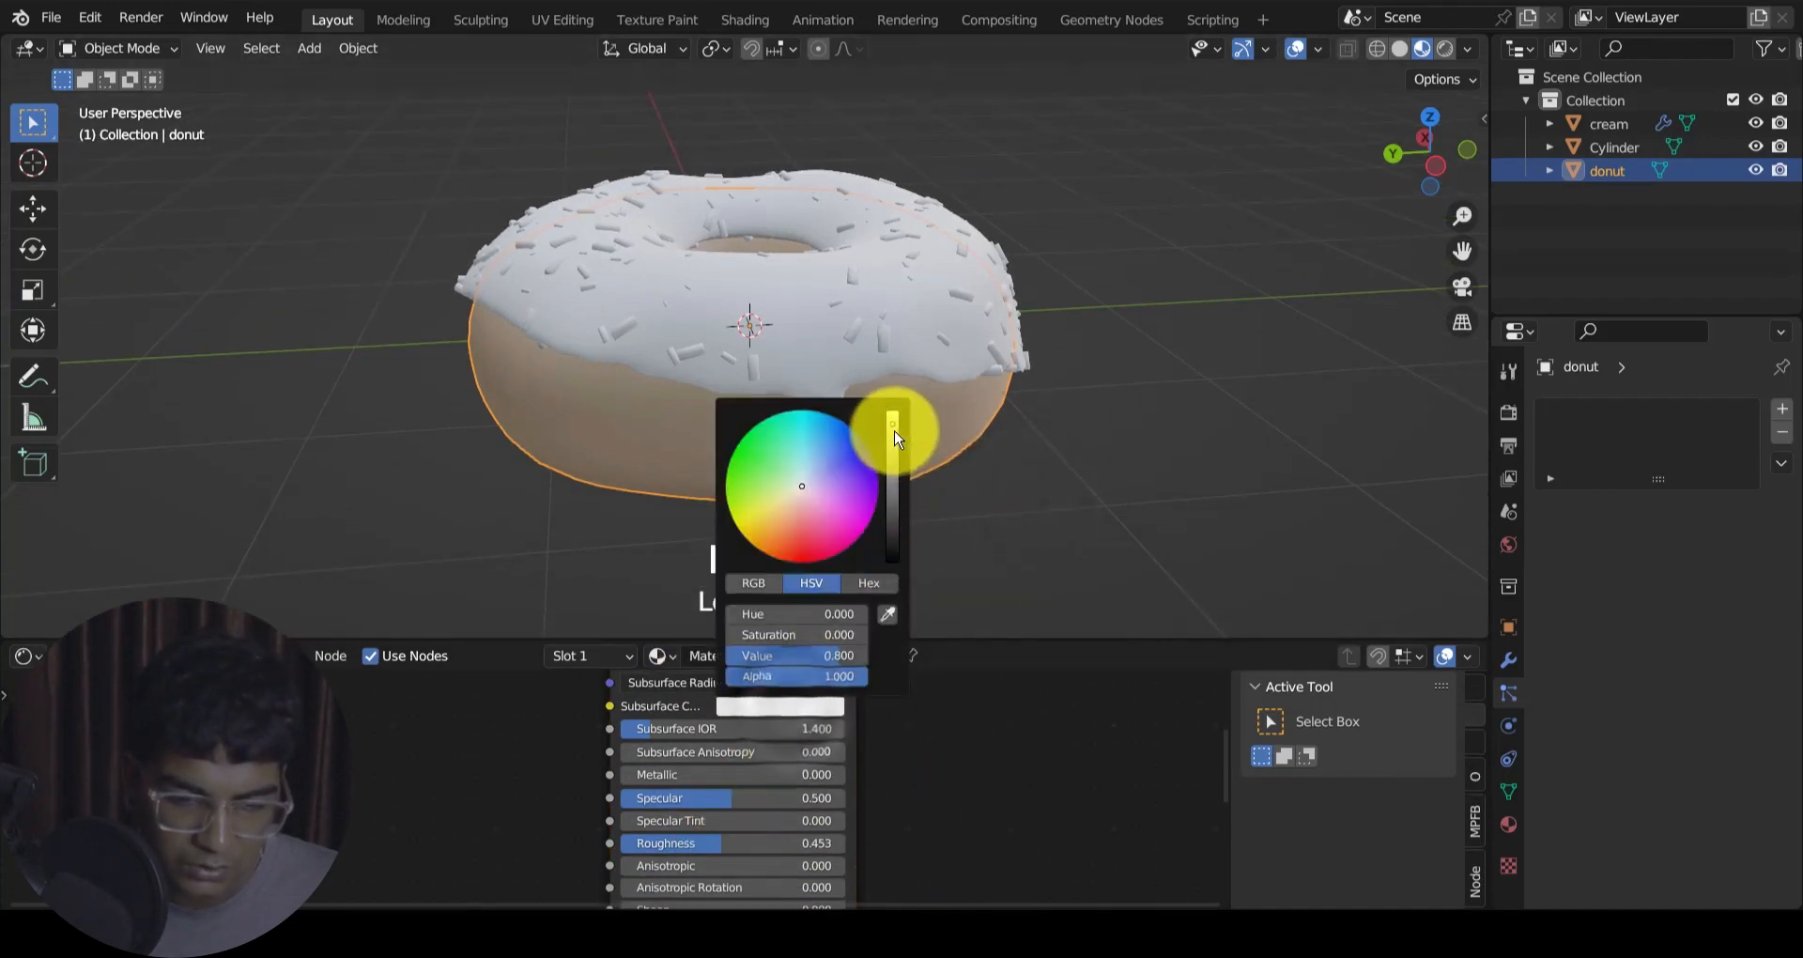
drag(892, 417, 893, 391)
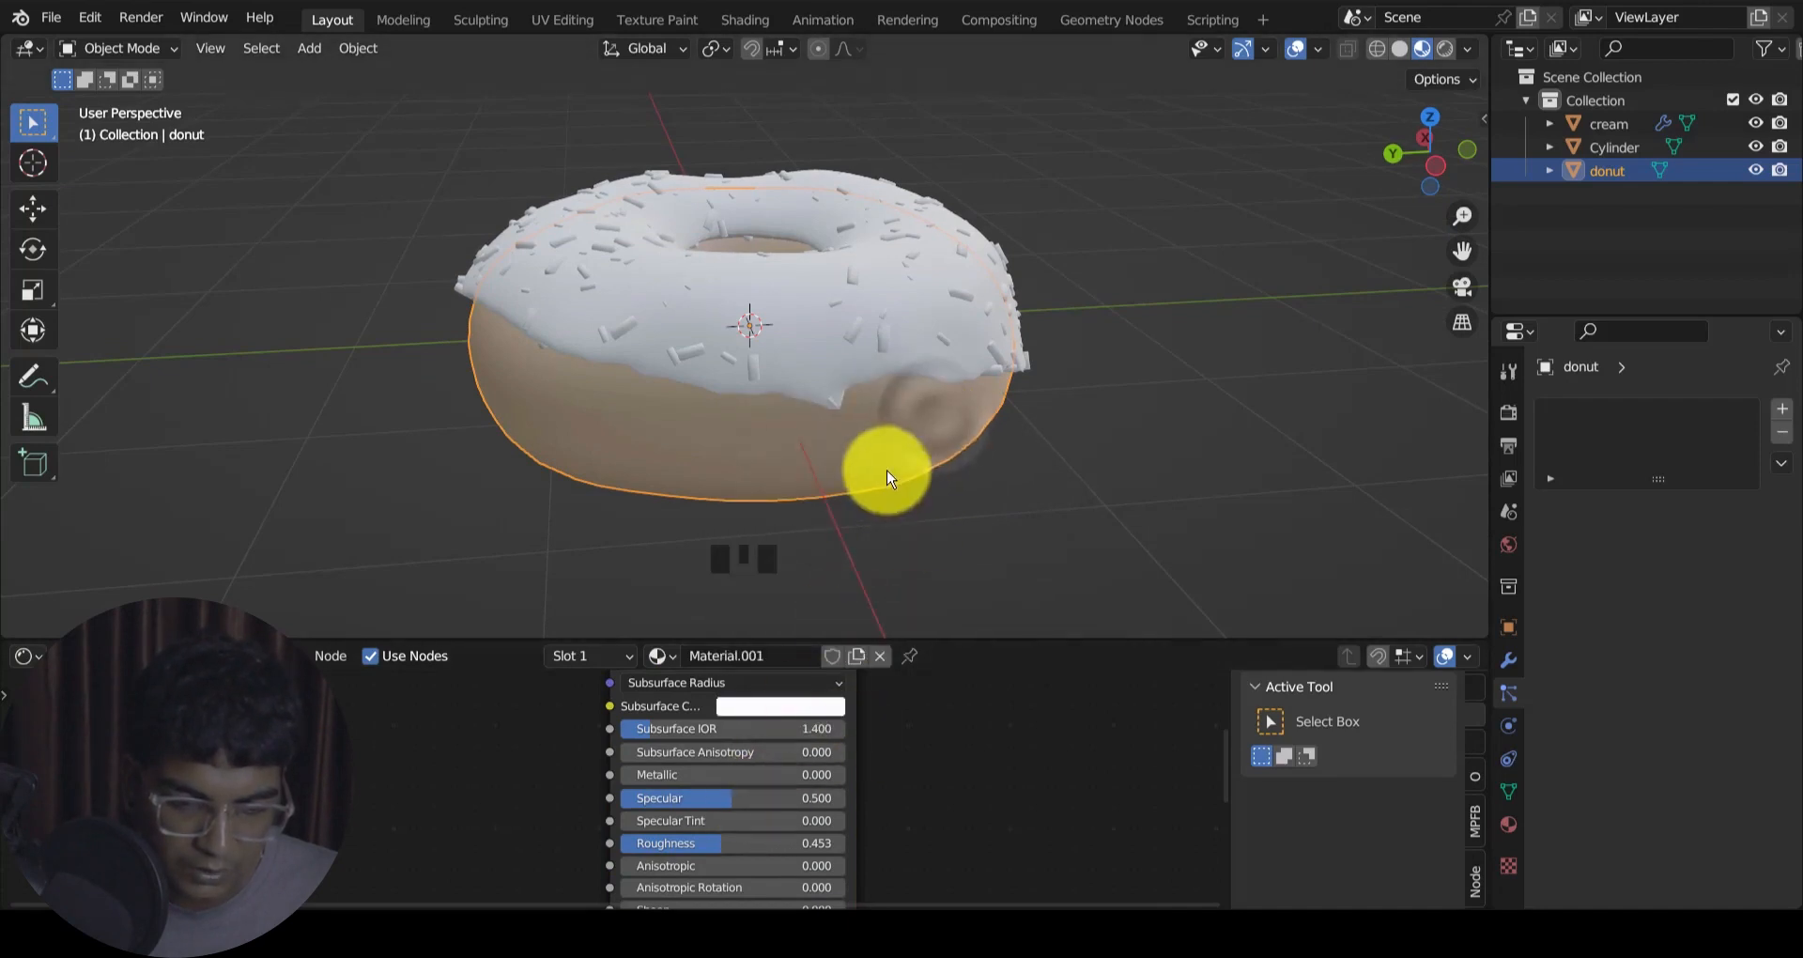
click(916, 490)
middle_drag(917, 490, 877, 422)
scroll(764, 467, up, 2)
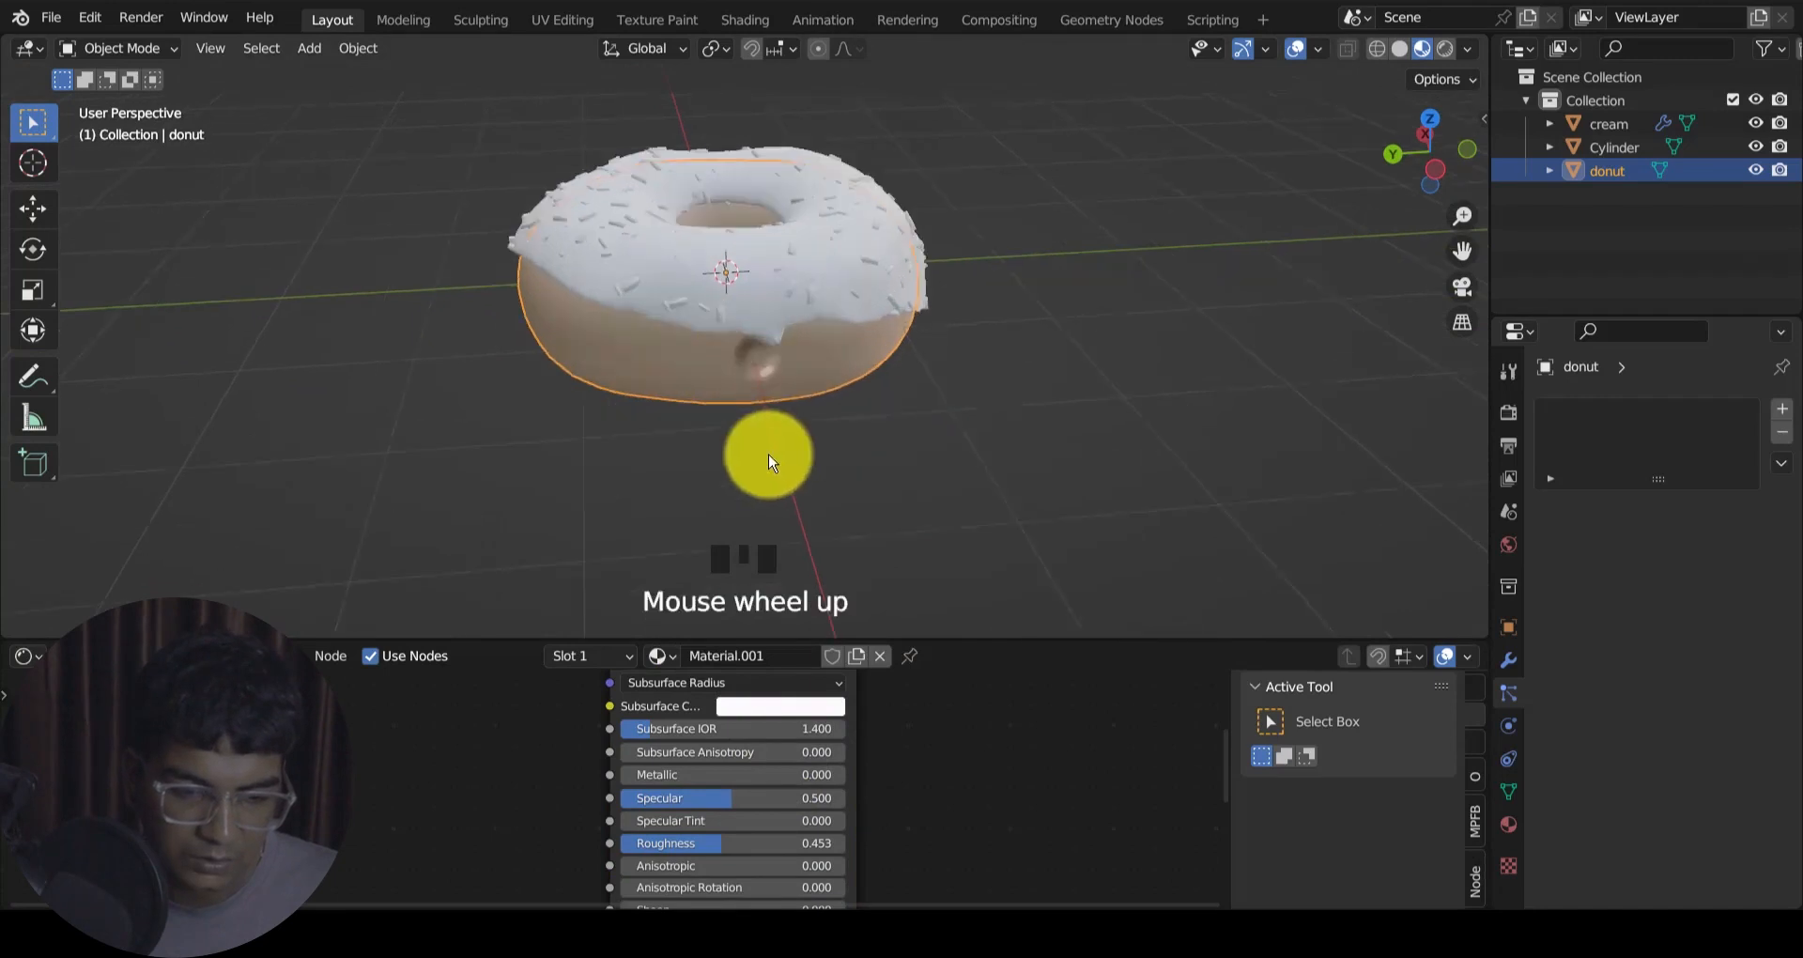
Step: Brighten the donut material's base color to a pale beige
middle_drag(765, 466, 778, 737)
scroll(777, 789, up, 4)
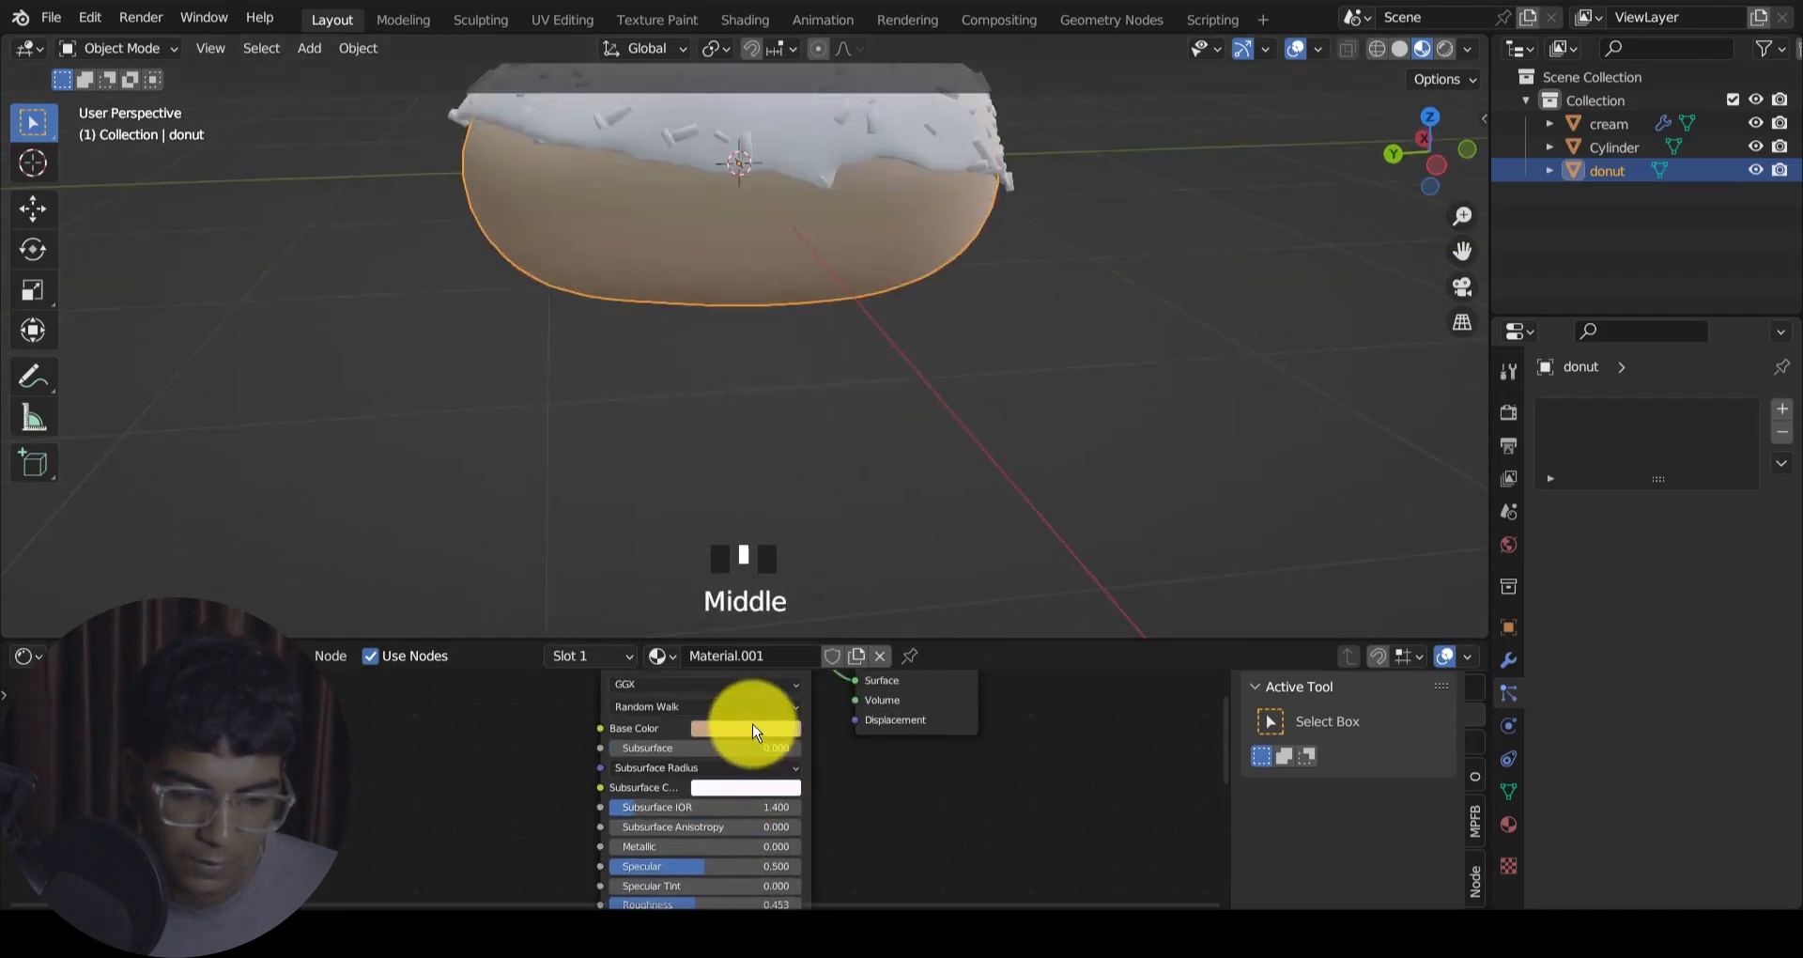
click(750, 729)
click(843, 481)
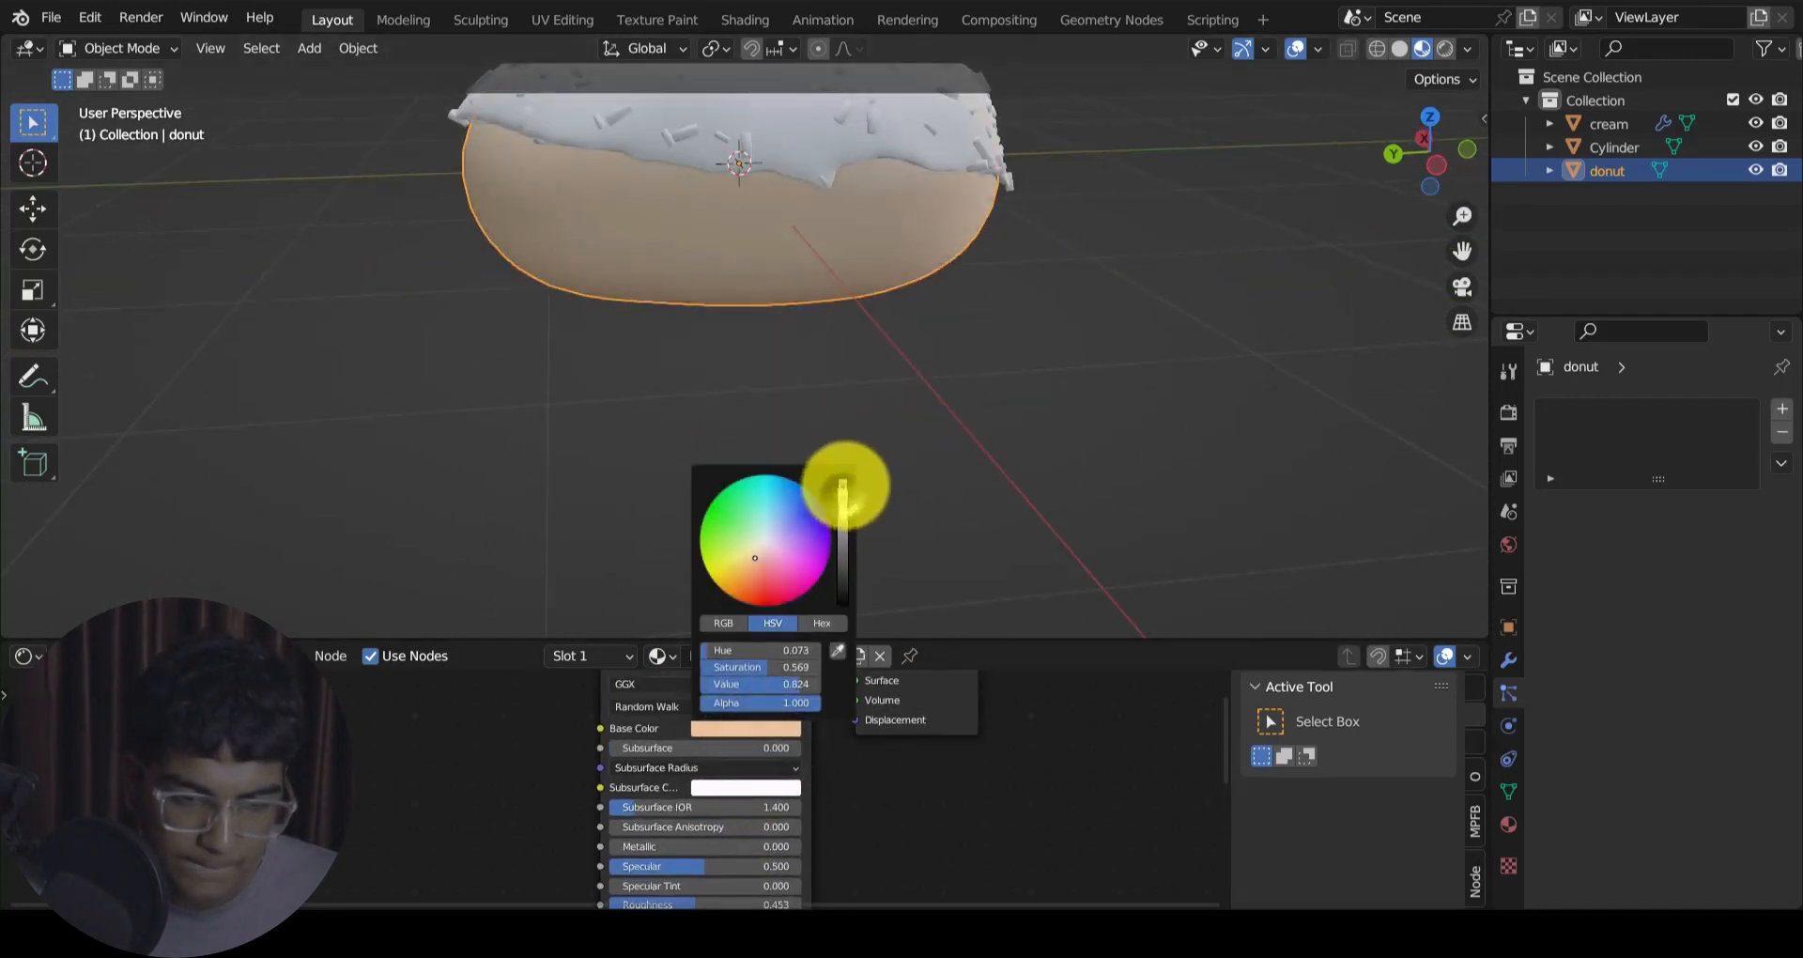
click(966, 342)
Step: Select the cream and create a new material for it
scroll(938, 435, down, 2)
shift+middle_drag(939, 435, 826, 189)
click(821, 230)
scroll(841, 270, up, 2)
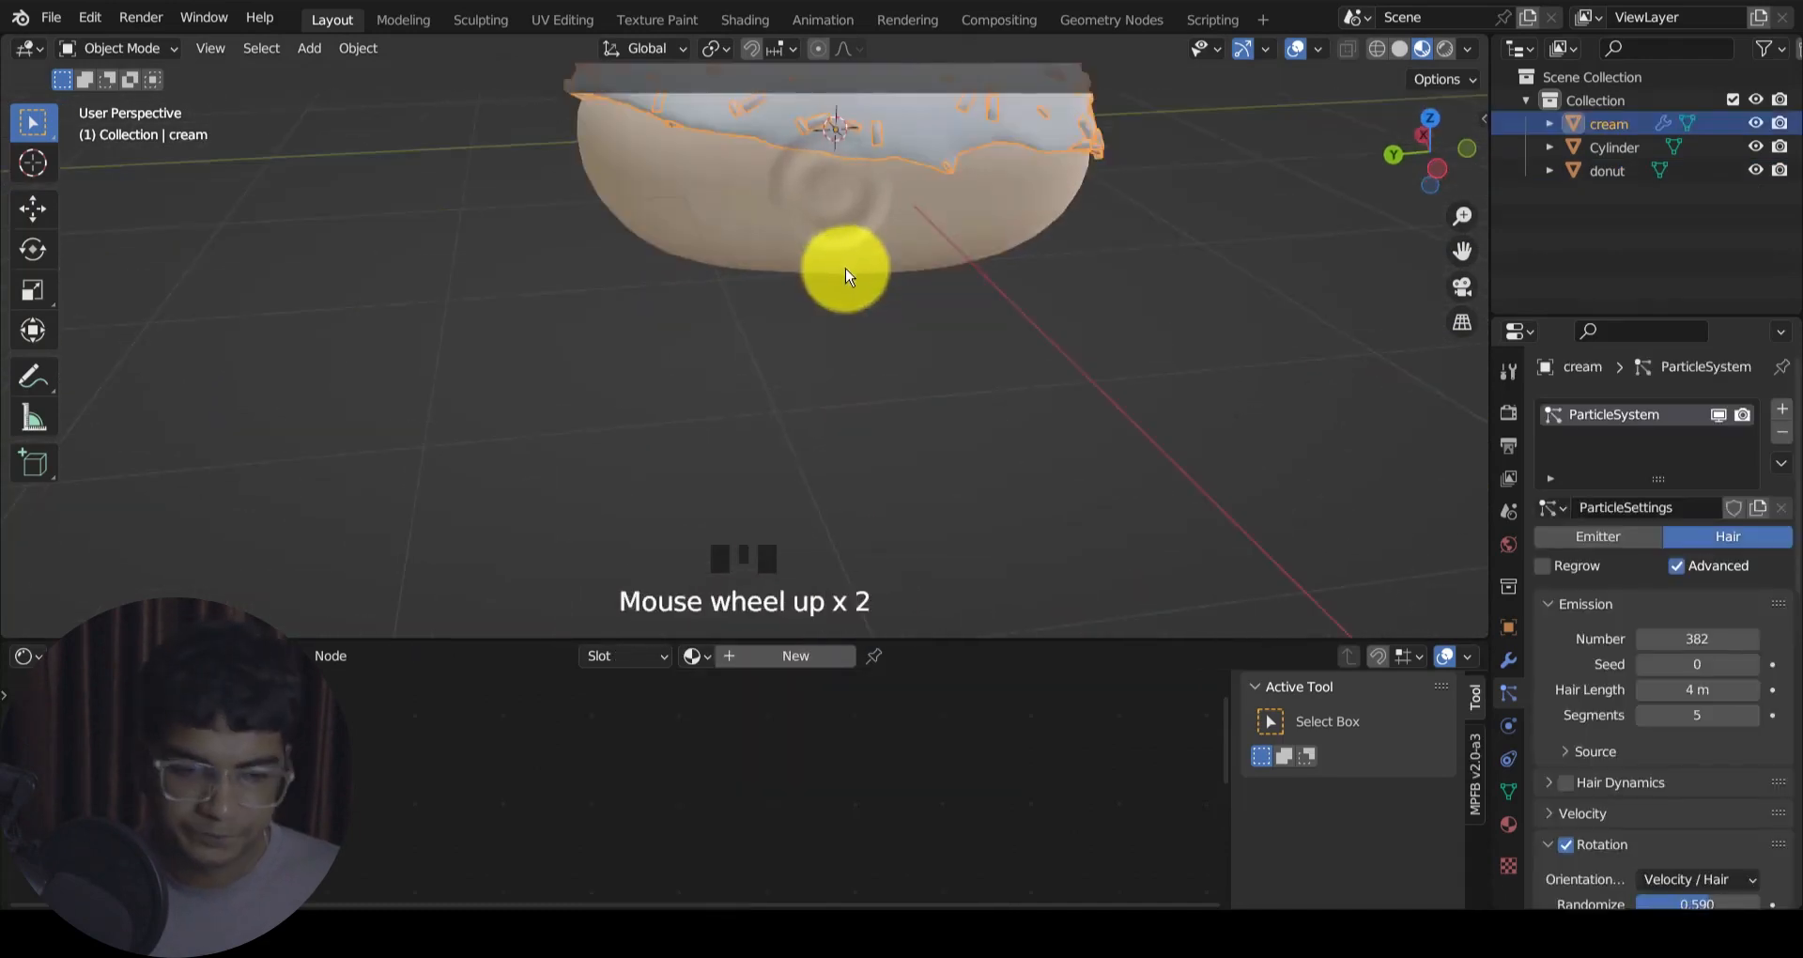
shift+middle_drag(842, 270, 834, 212)
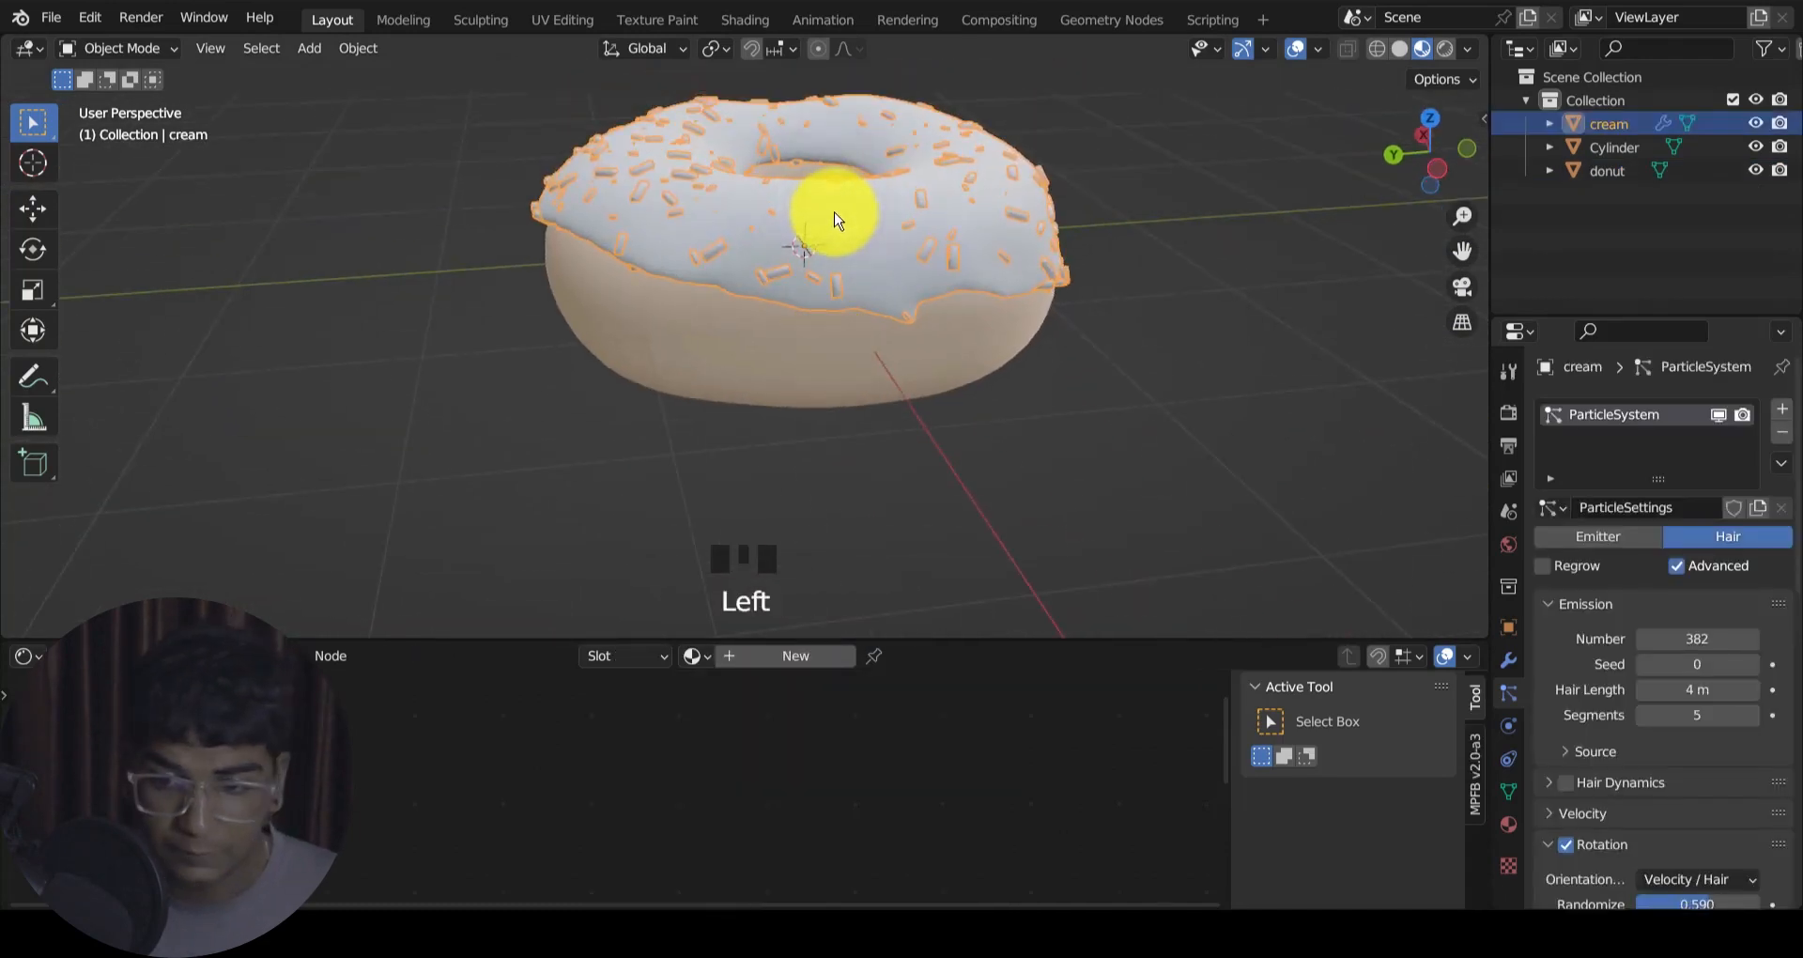
click(739, 657)
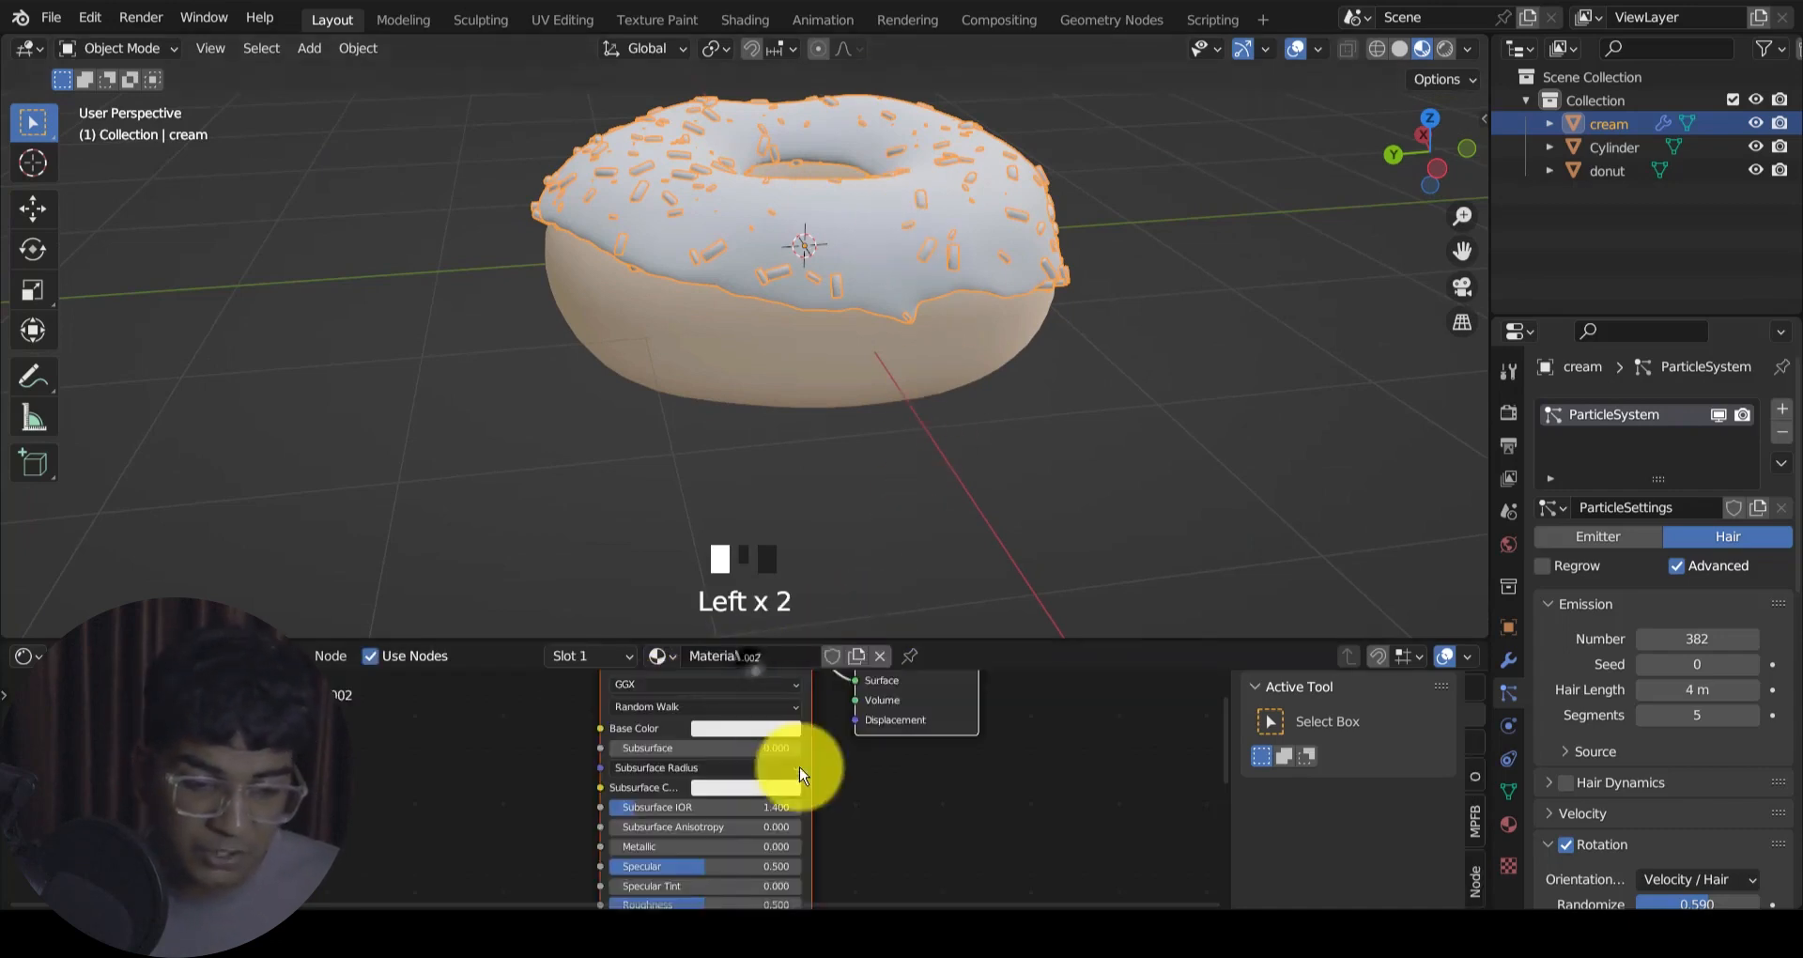
Step: Delete the Principled BSDF node from the cream's material
scroll(799, 773, down, 2)
click(706, 692)
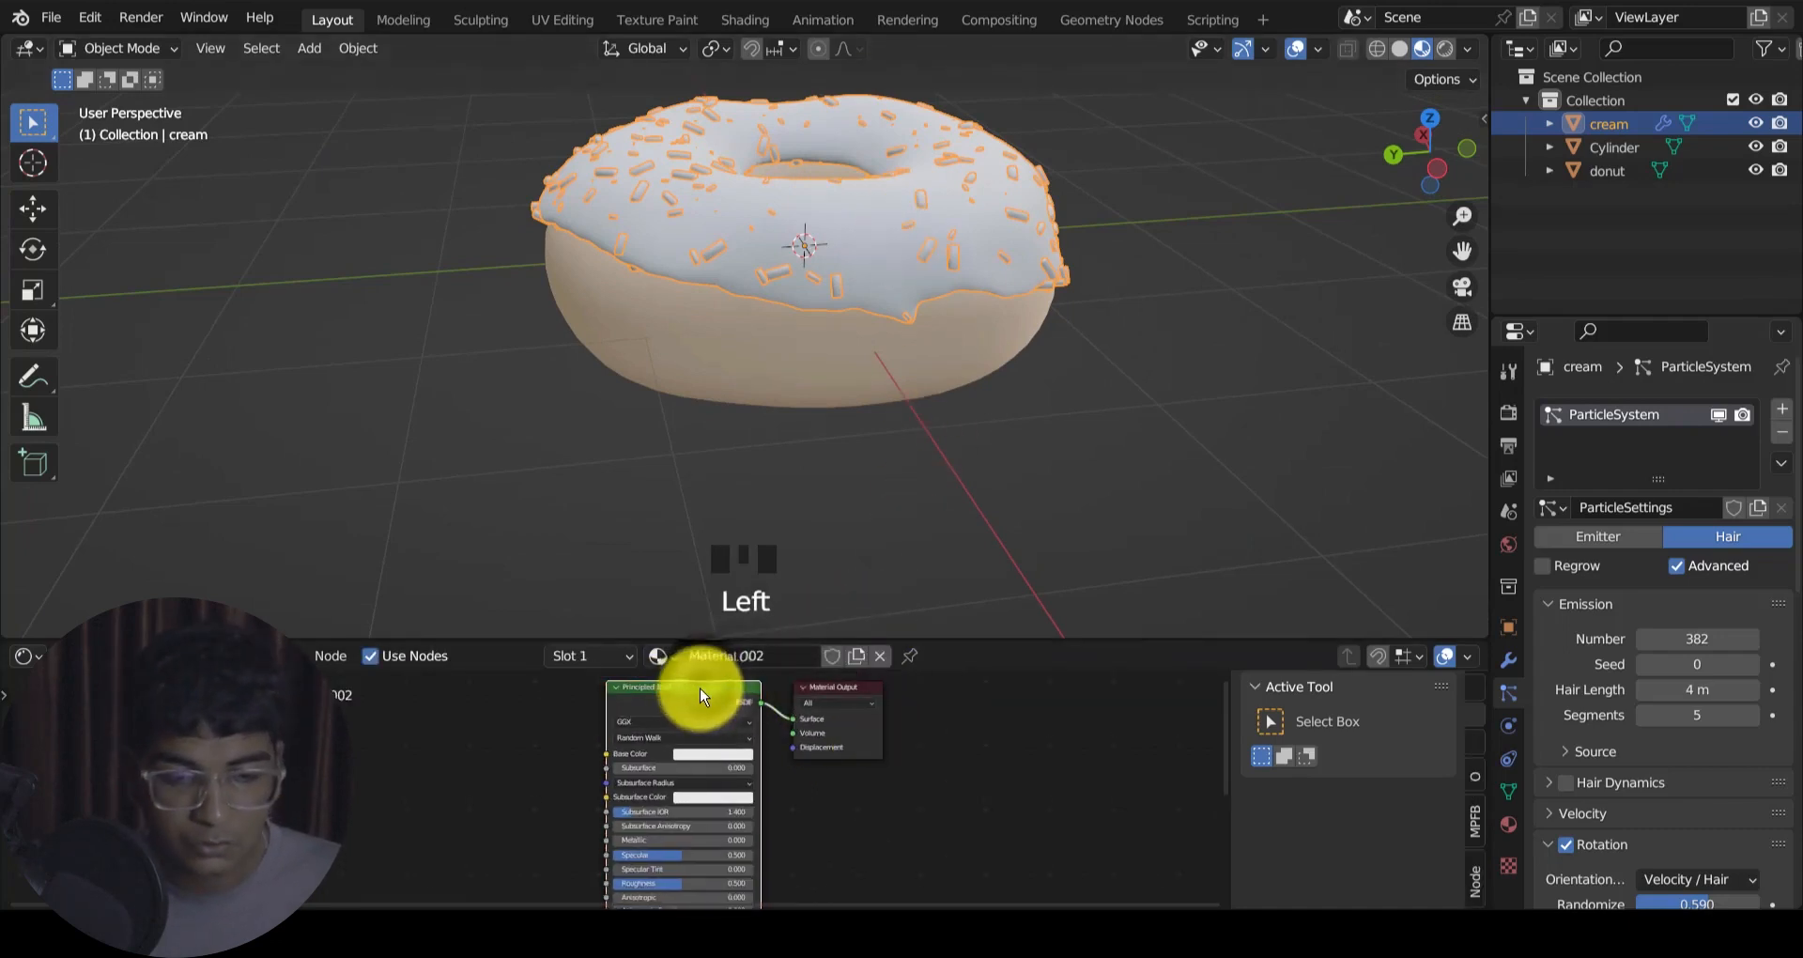
key(x)
Step: Add a Glass BSDF node and connect its BSDF output to the Material Output's Surface
key(shift+a)
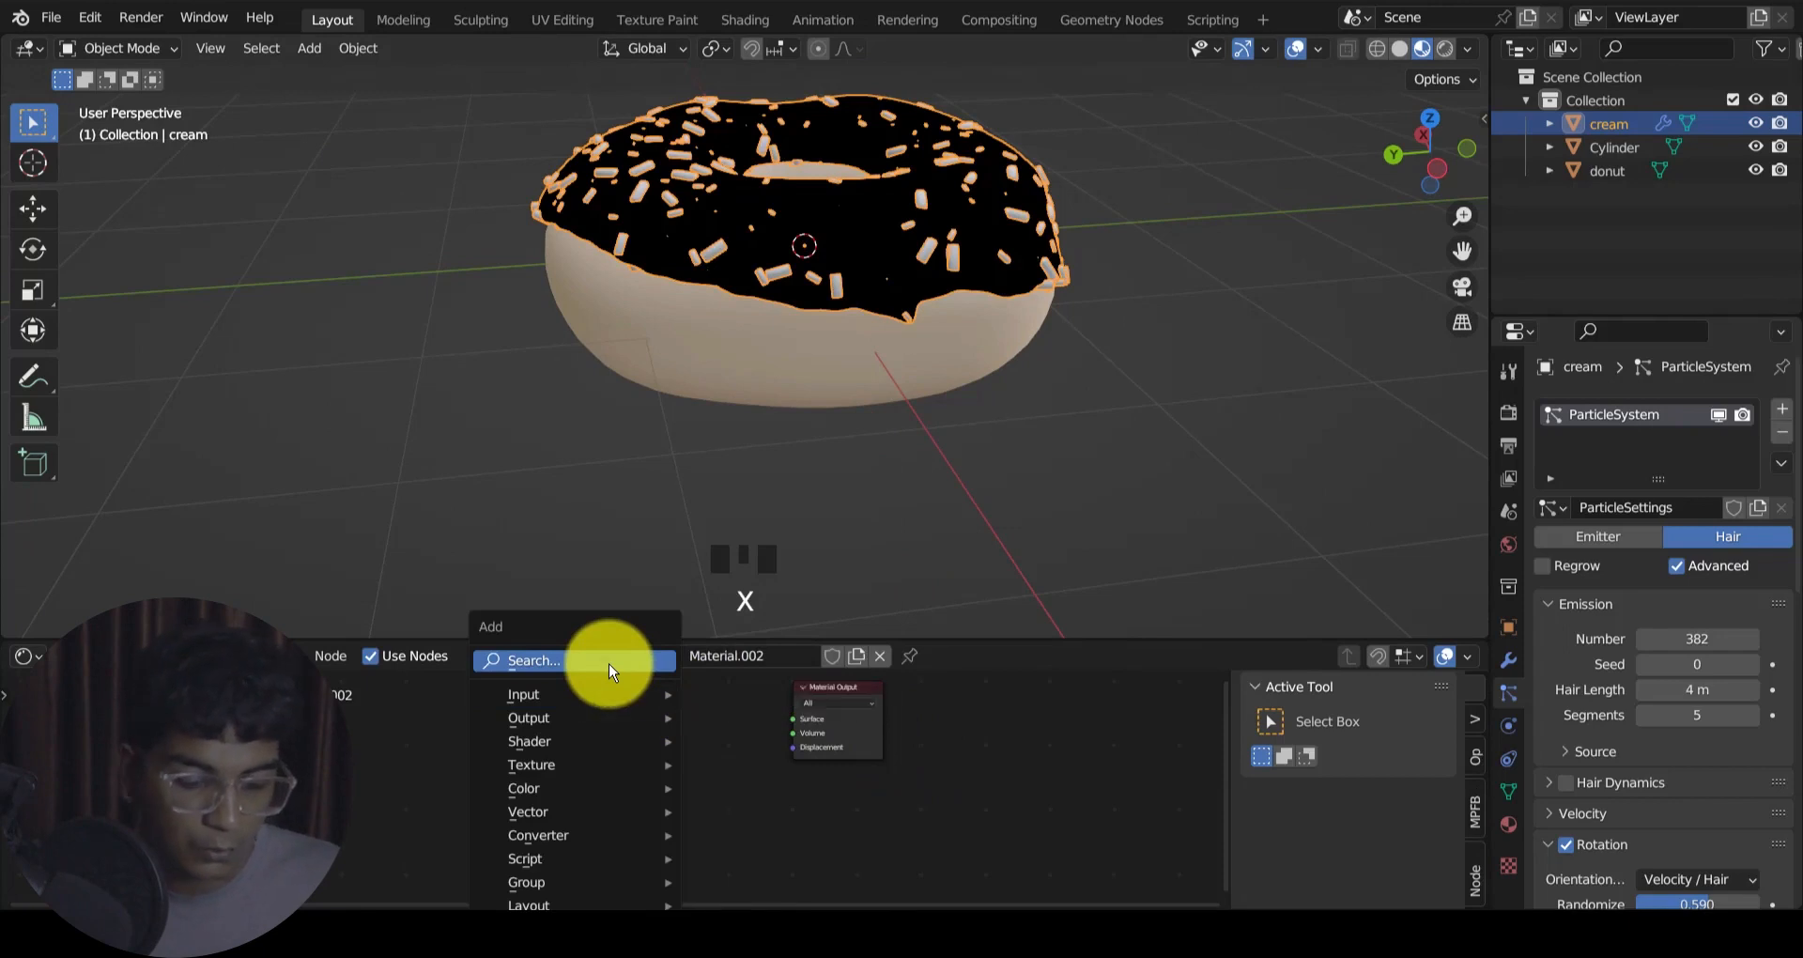
click(609, 662)
text(gl)
click(661, 690)
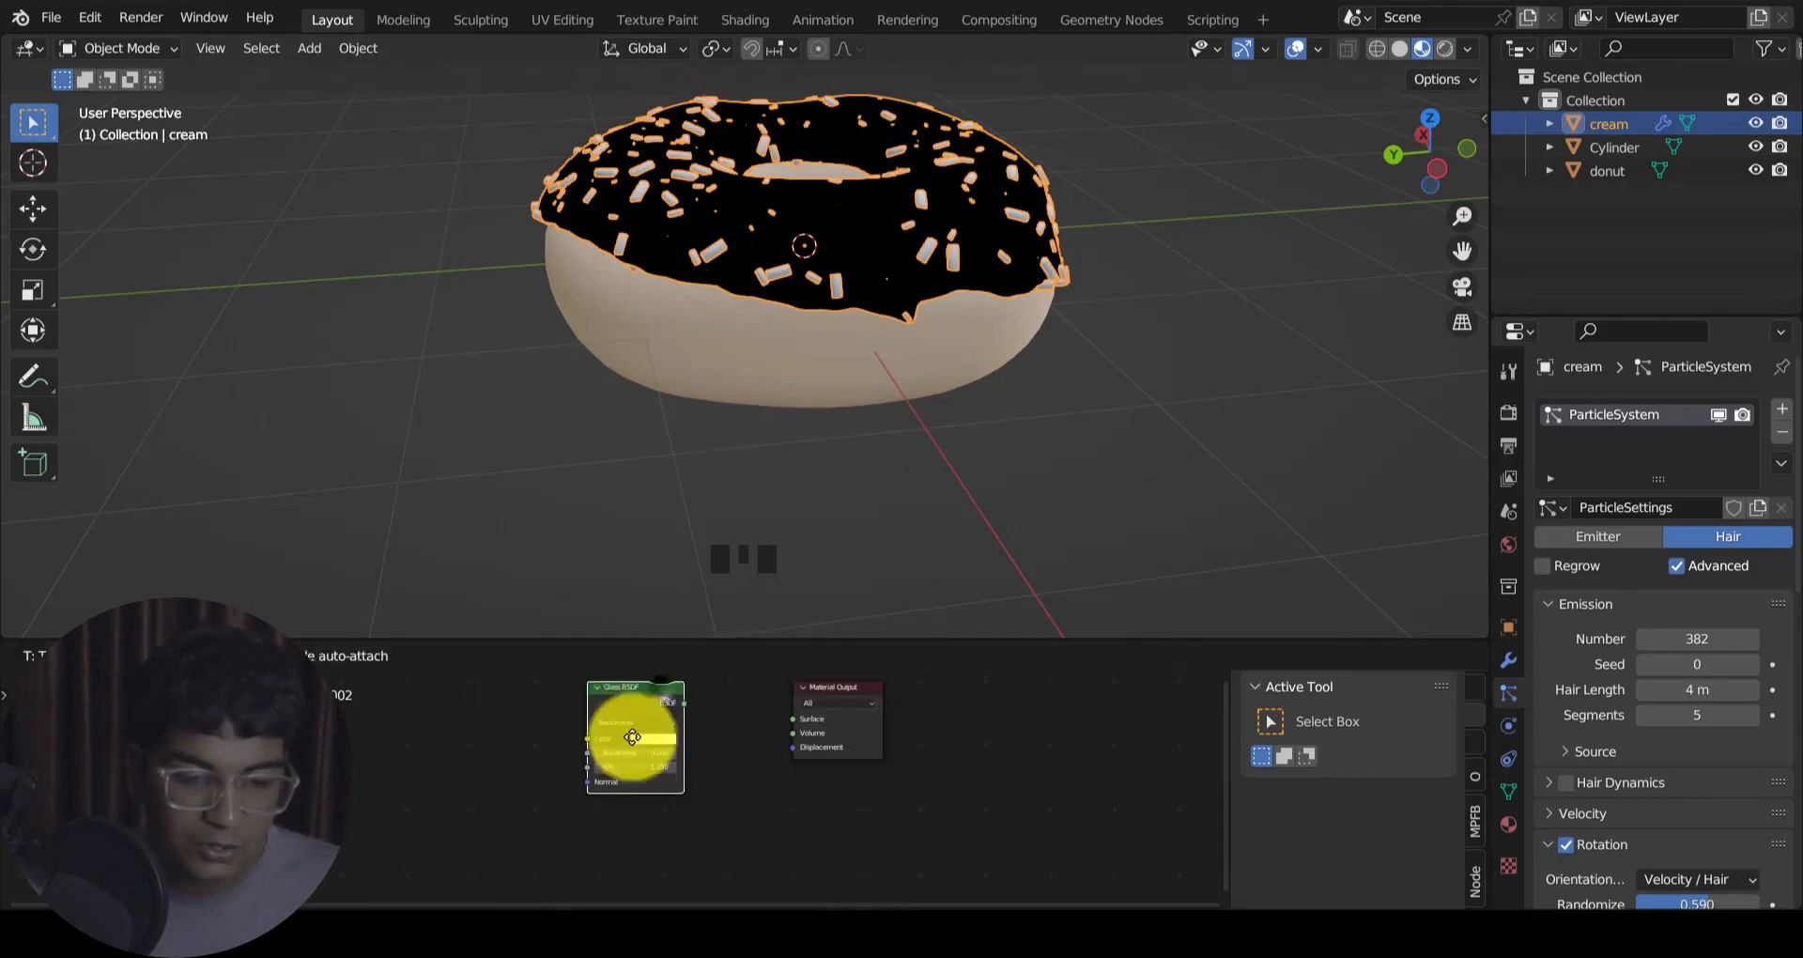
click(625, 762)
drag(672, 736, 793, 719)
scroll(749, 759, up, 5)
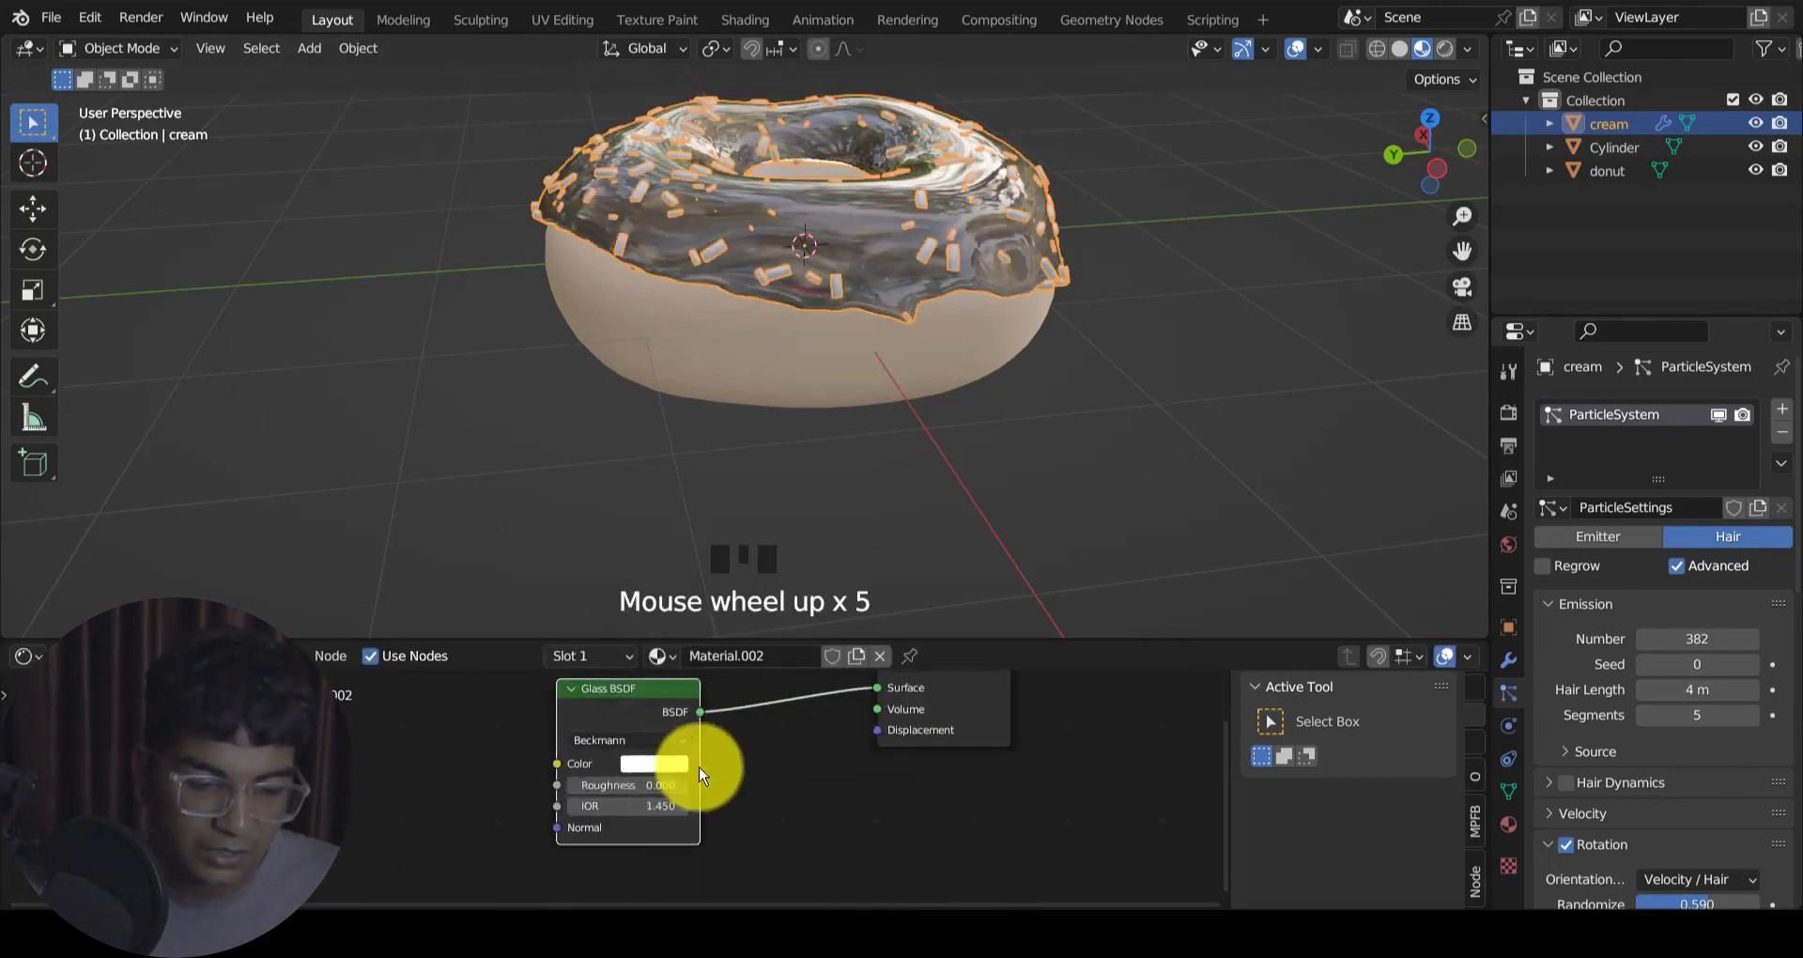
Step: Set the Glass BSDF color to bright magenta with hue 0.854, saturation 0.974 and value 1.000
click(650, 763)
drag(787, 531, 785, 543)
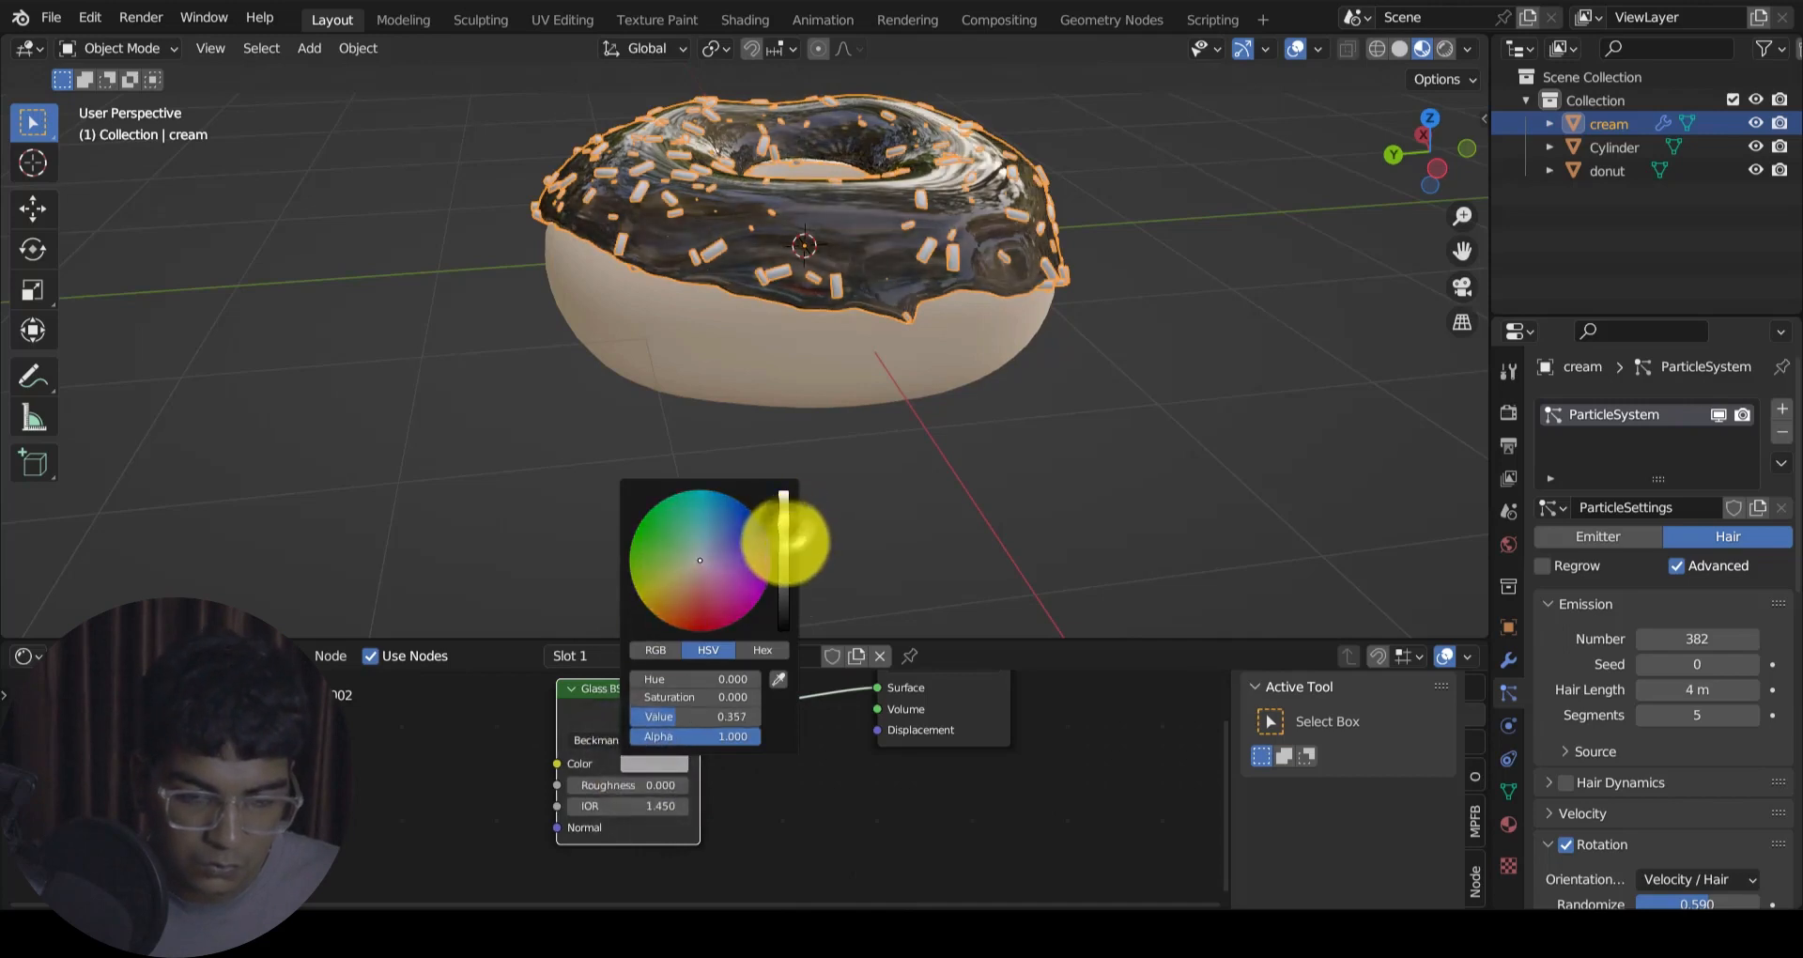
drag(686, 584, 748, 592)
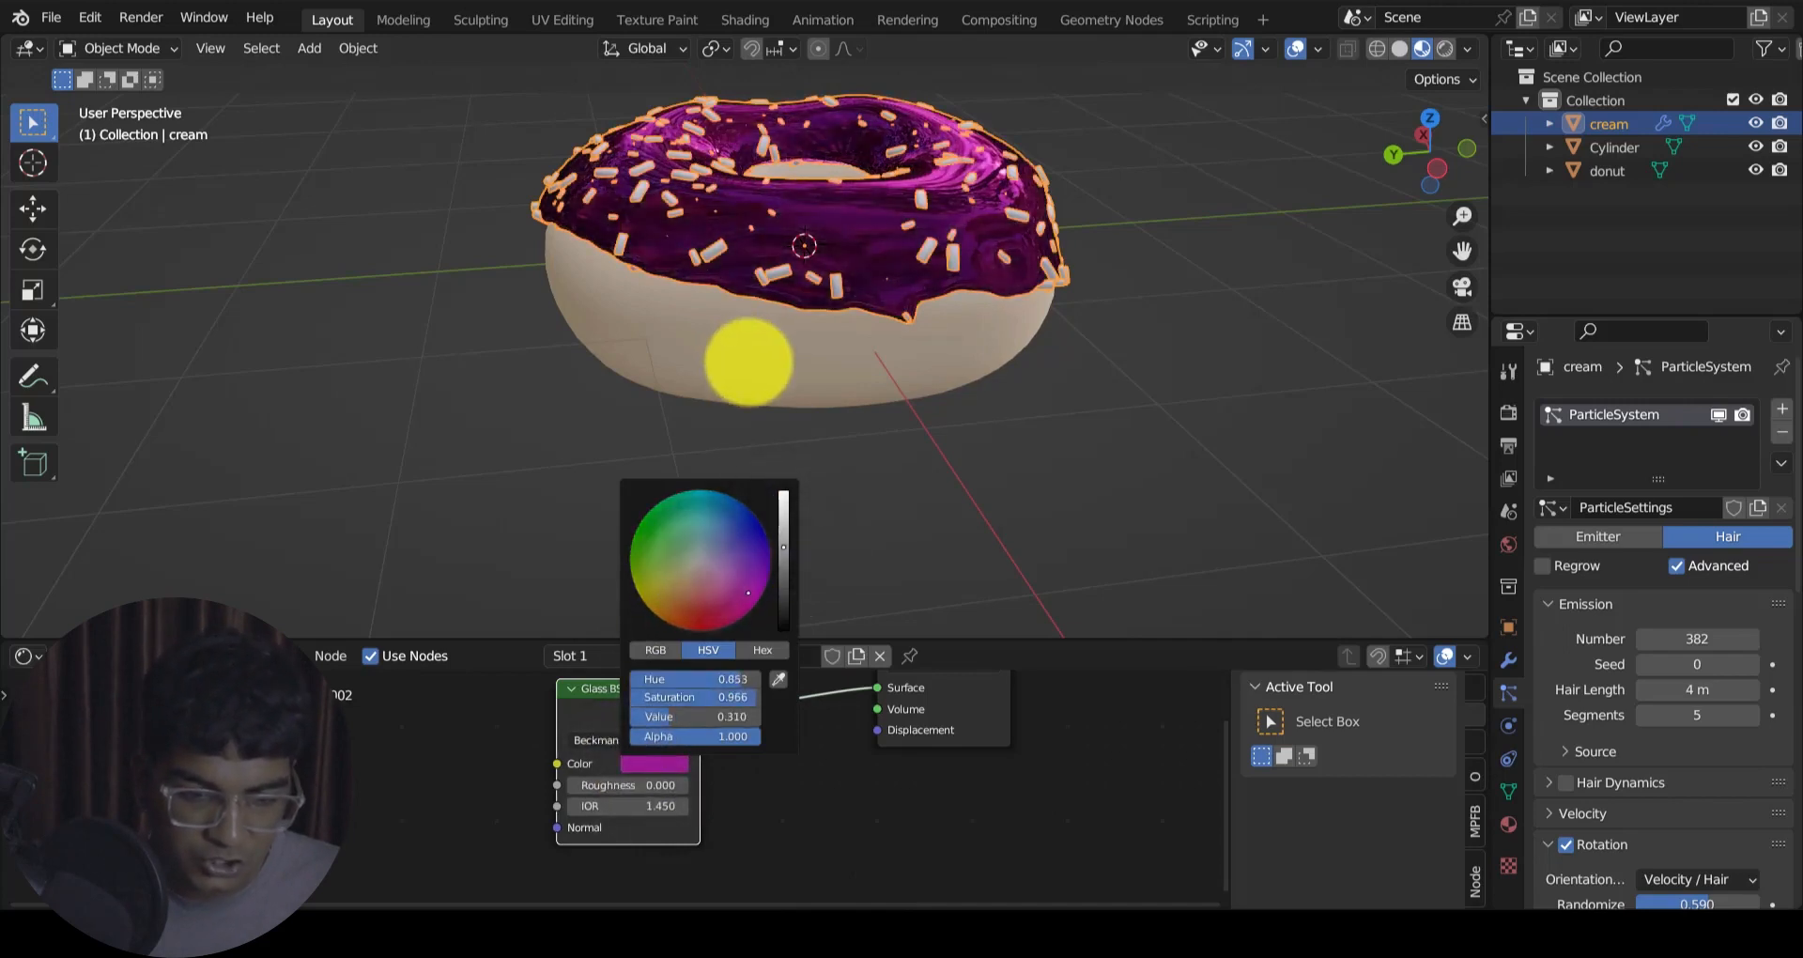
drag(787, 519, 789, 463)
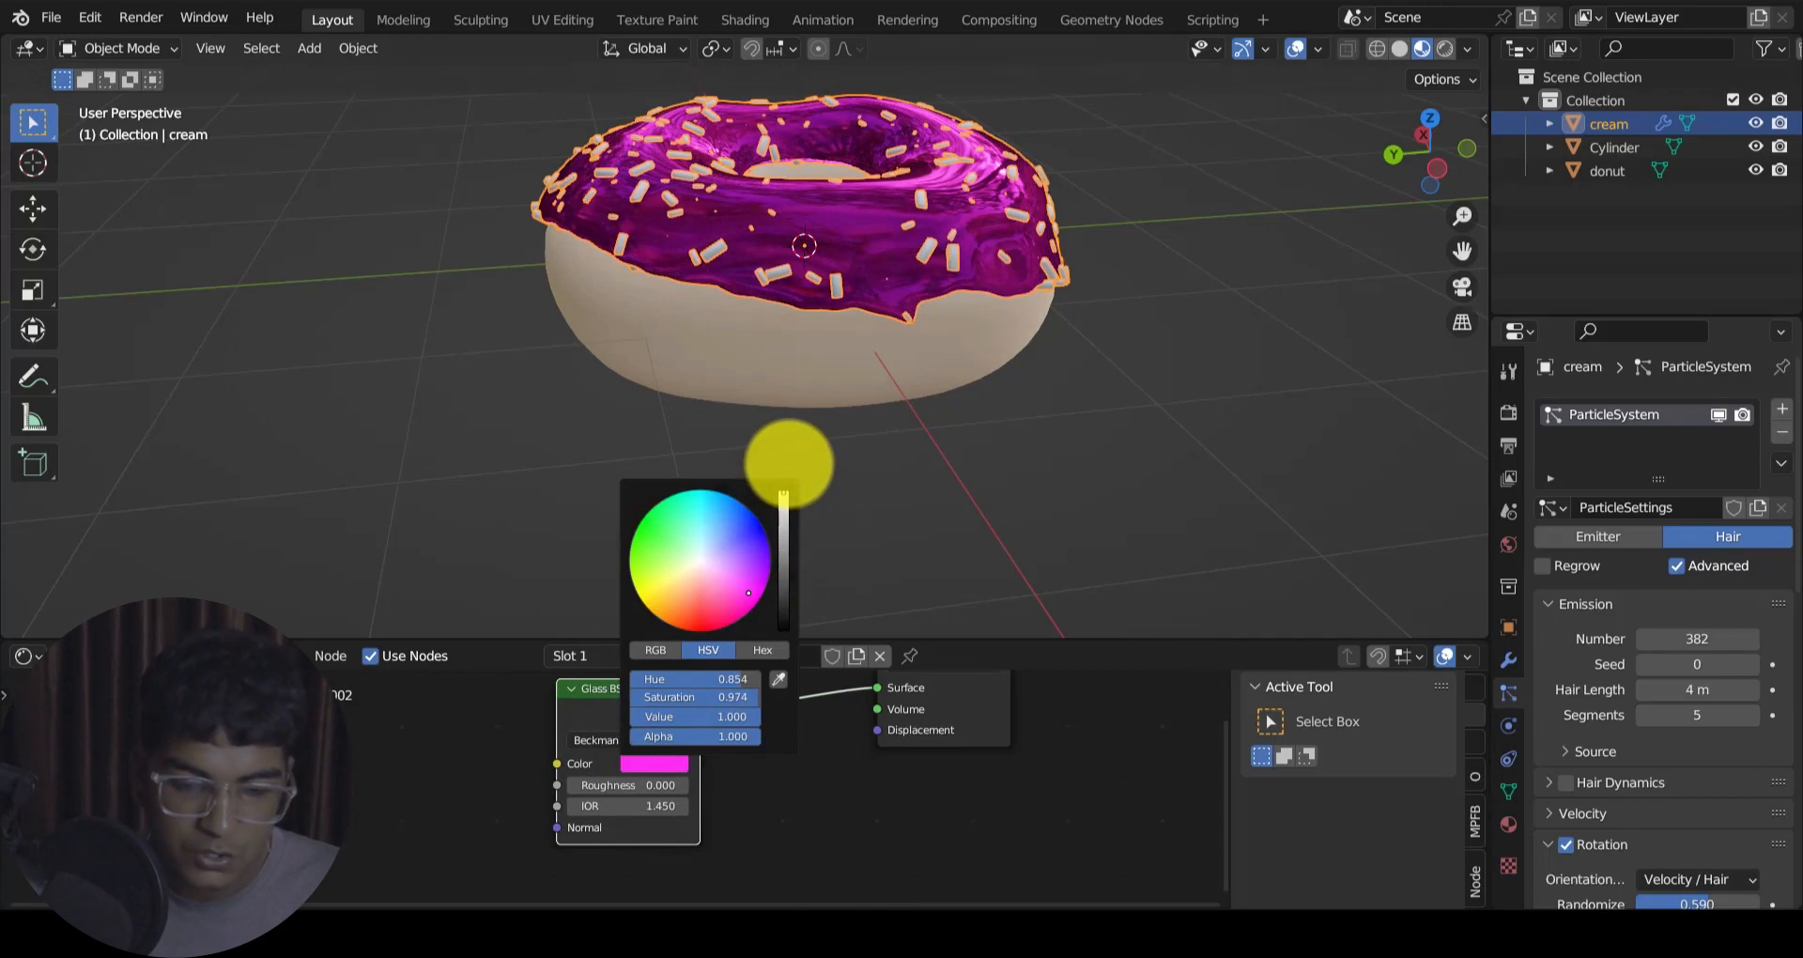
Step: Set the Glass BSDF roughness to 0.358 for a softer icing look
click(664, 785)
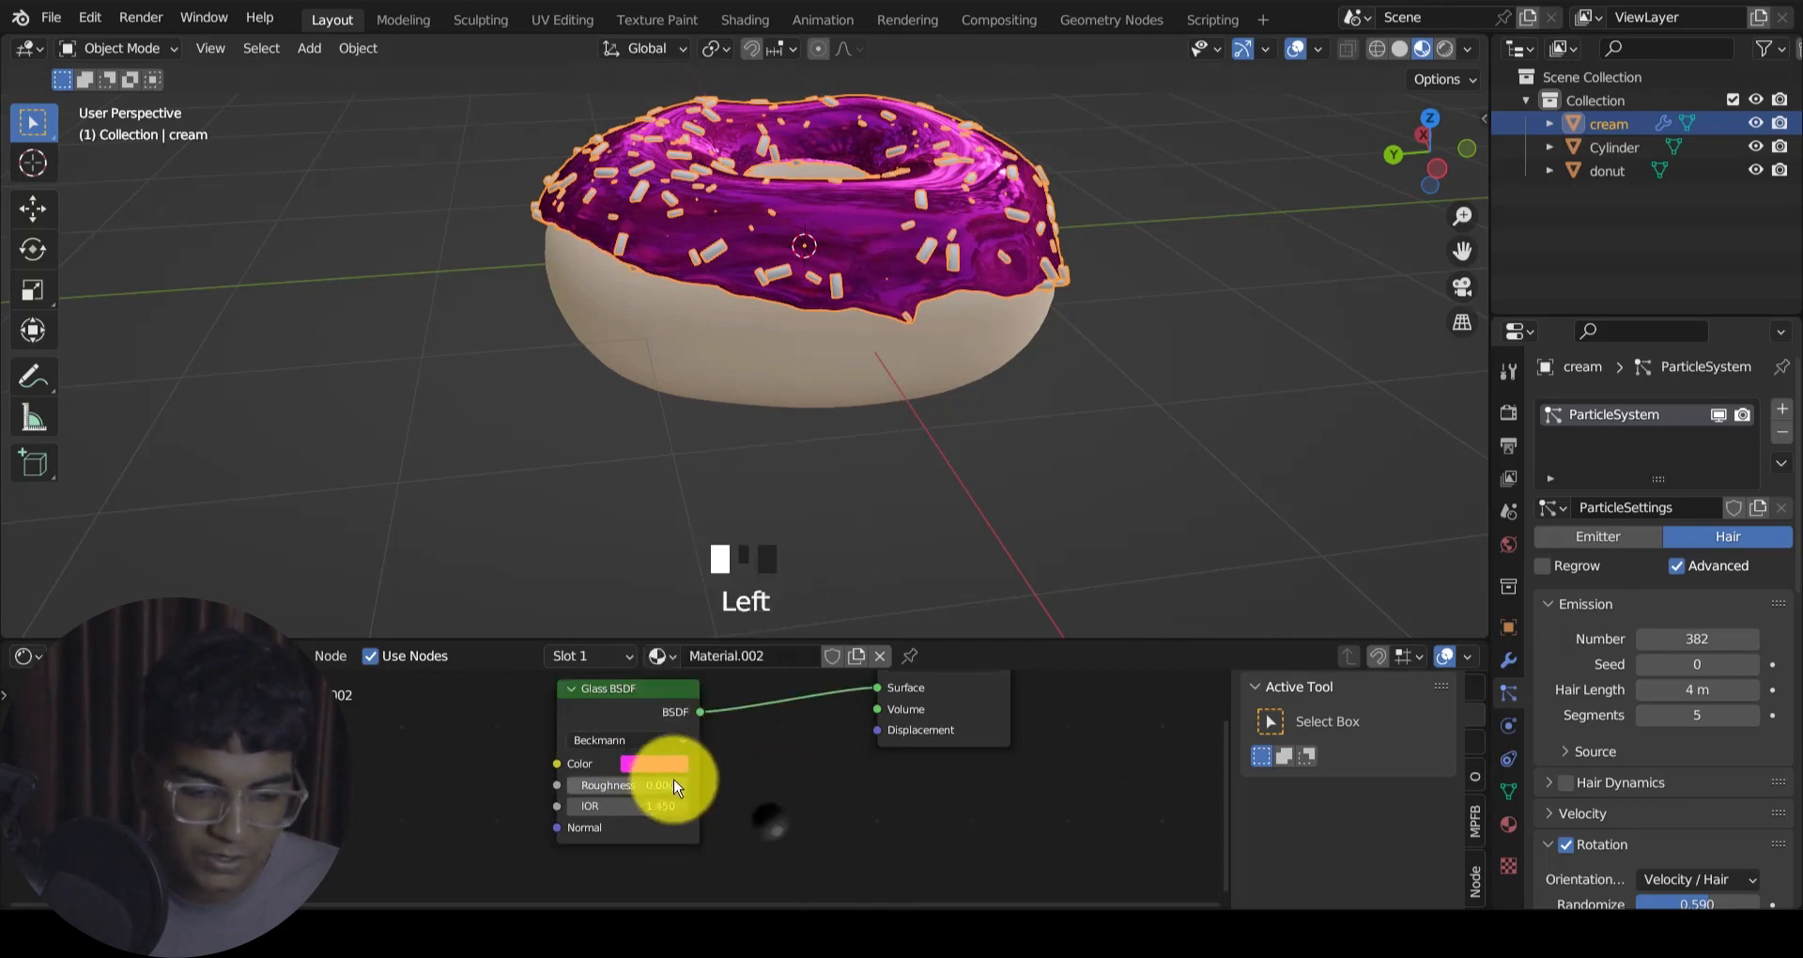
drag(664, 785, 1106, 551)
drag(681, 551, 684, 551)
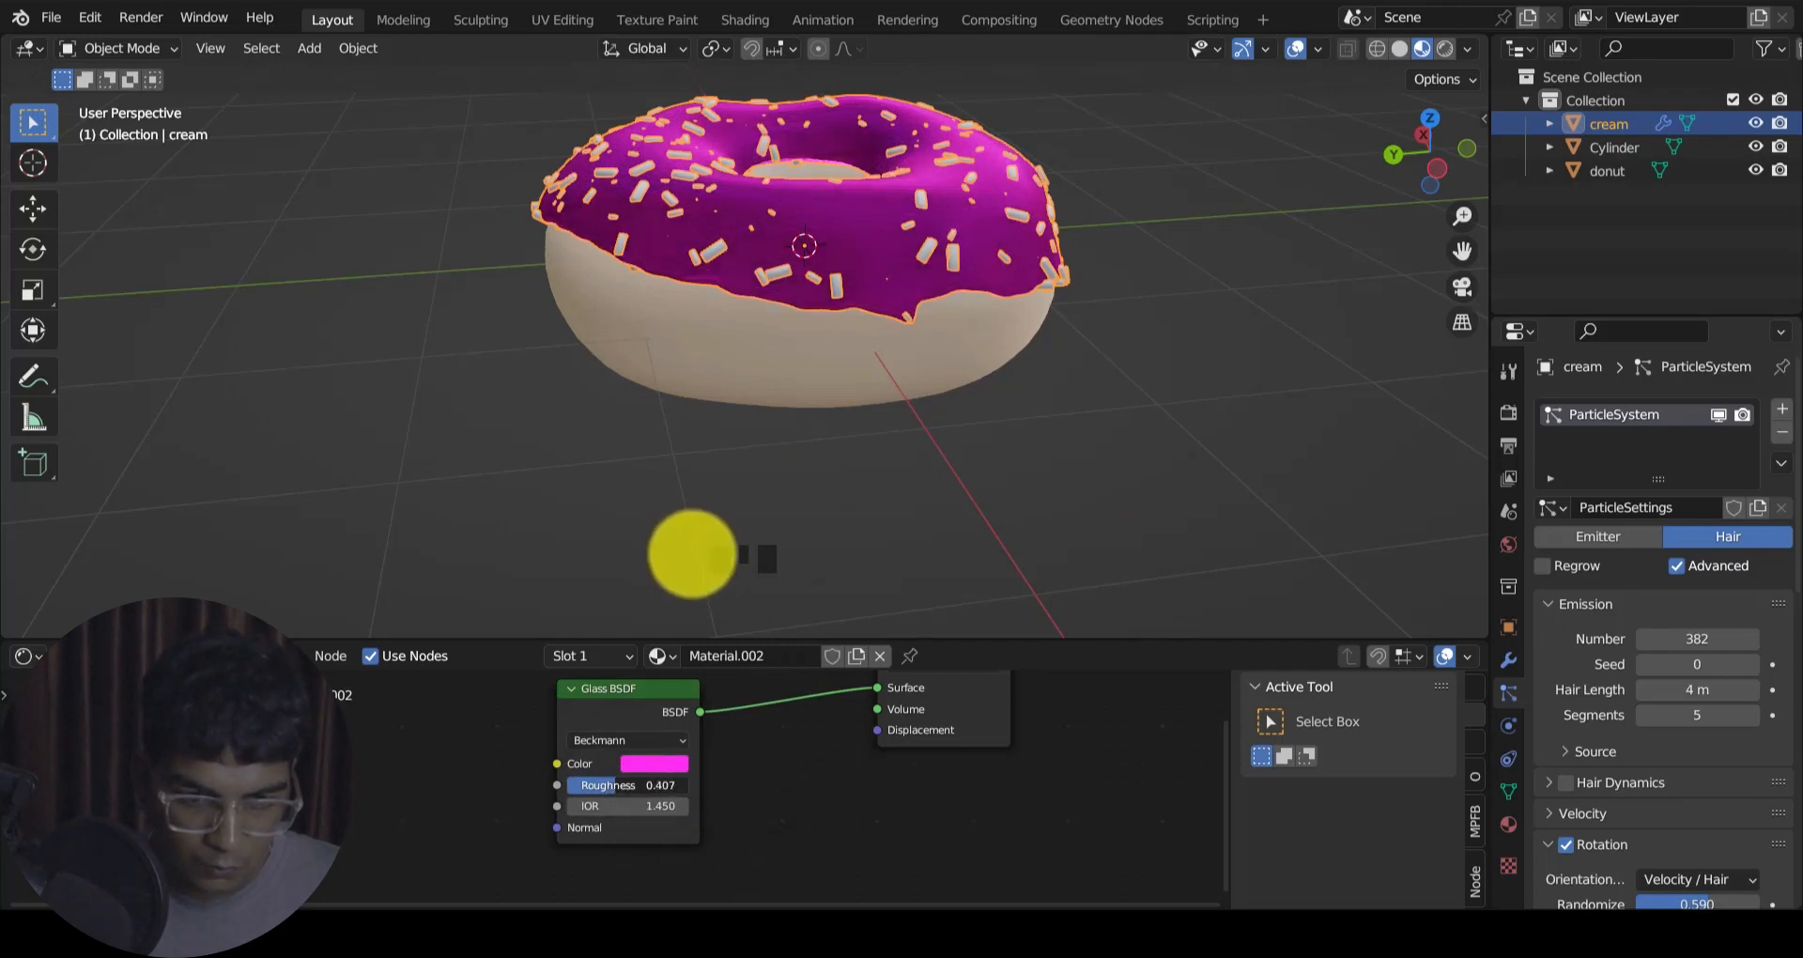
drag(674, 554, 682, 554)
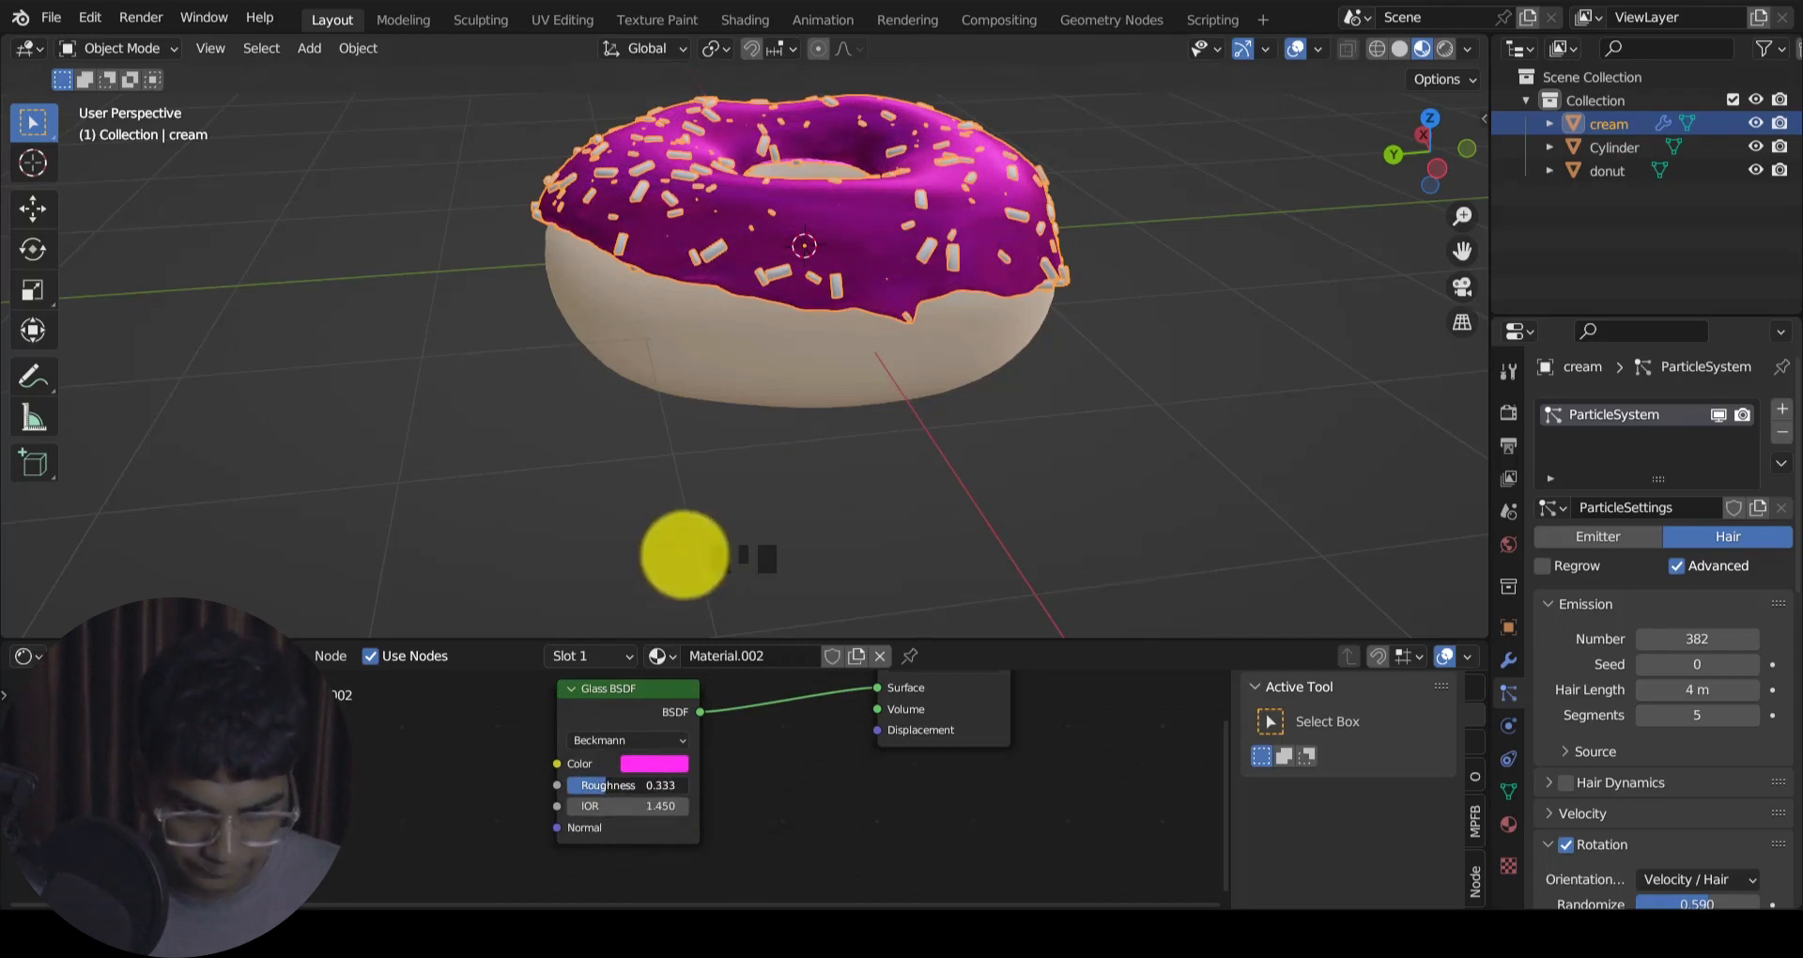
Step: Set the Glass BSDF color to purple with hue 0.800, saturation 0.964 and value 0.577, and reselect the cream
click(655, 763)
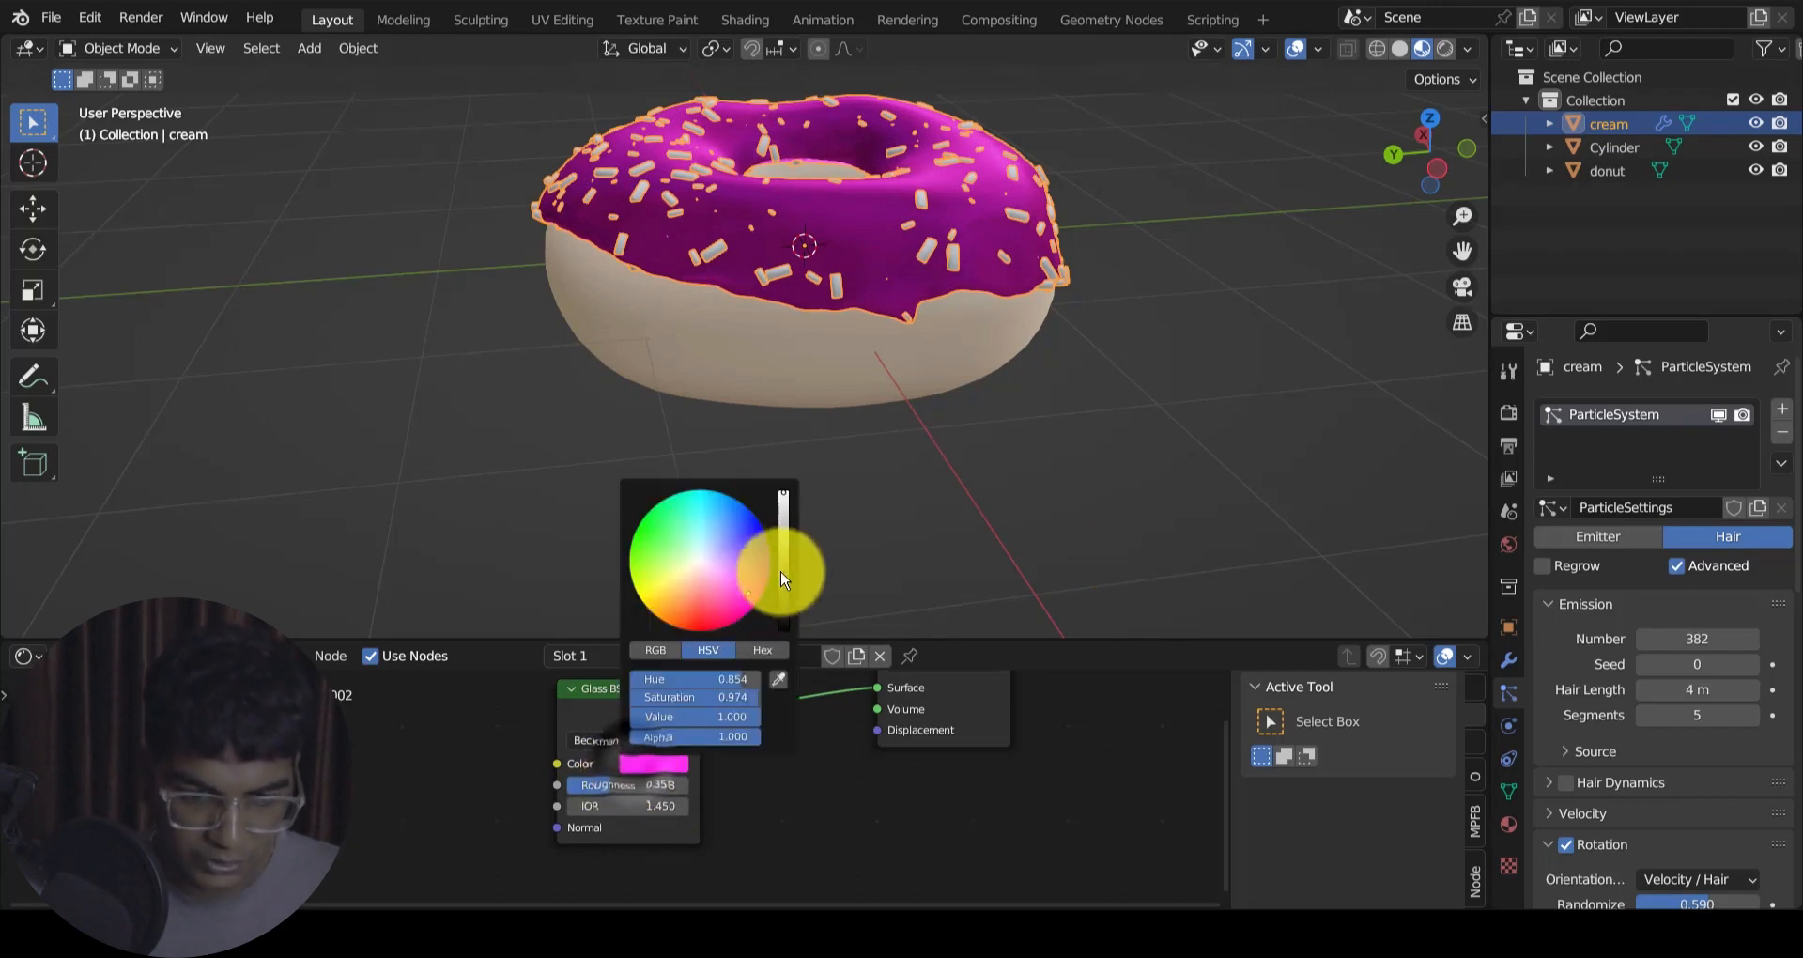
drag(789, 515, 784, 534)
drag(740, 592, 784, 519)
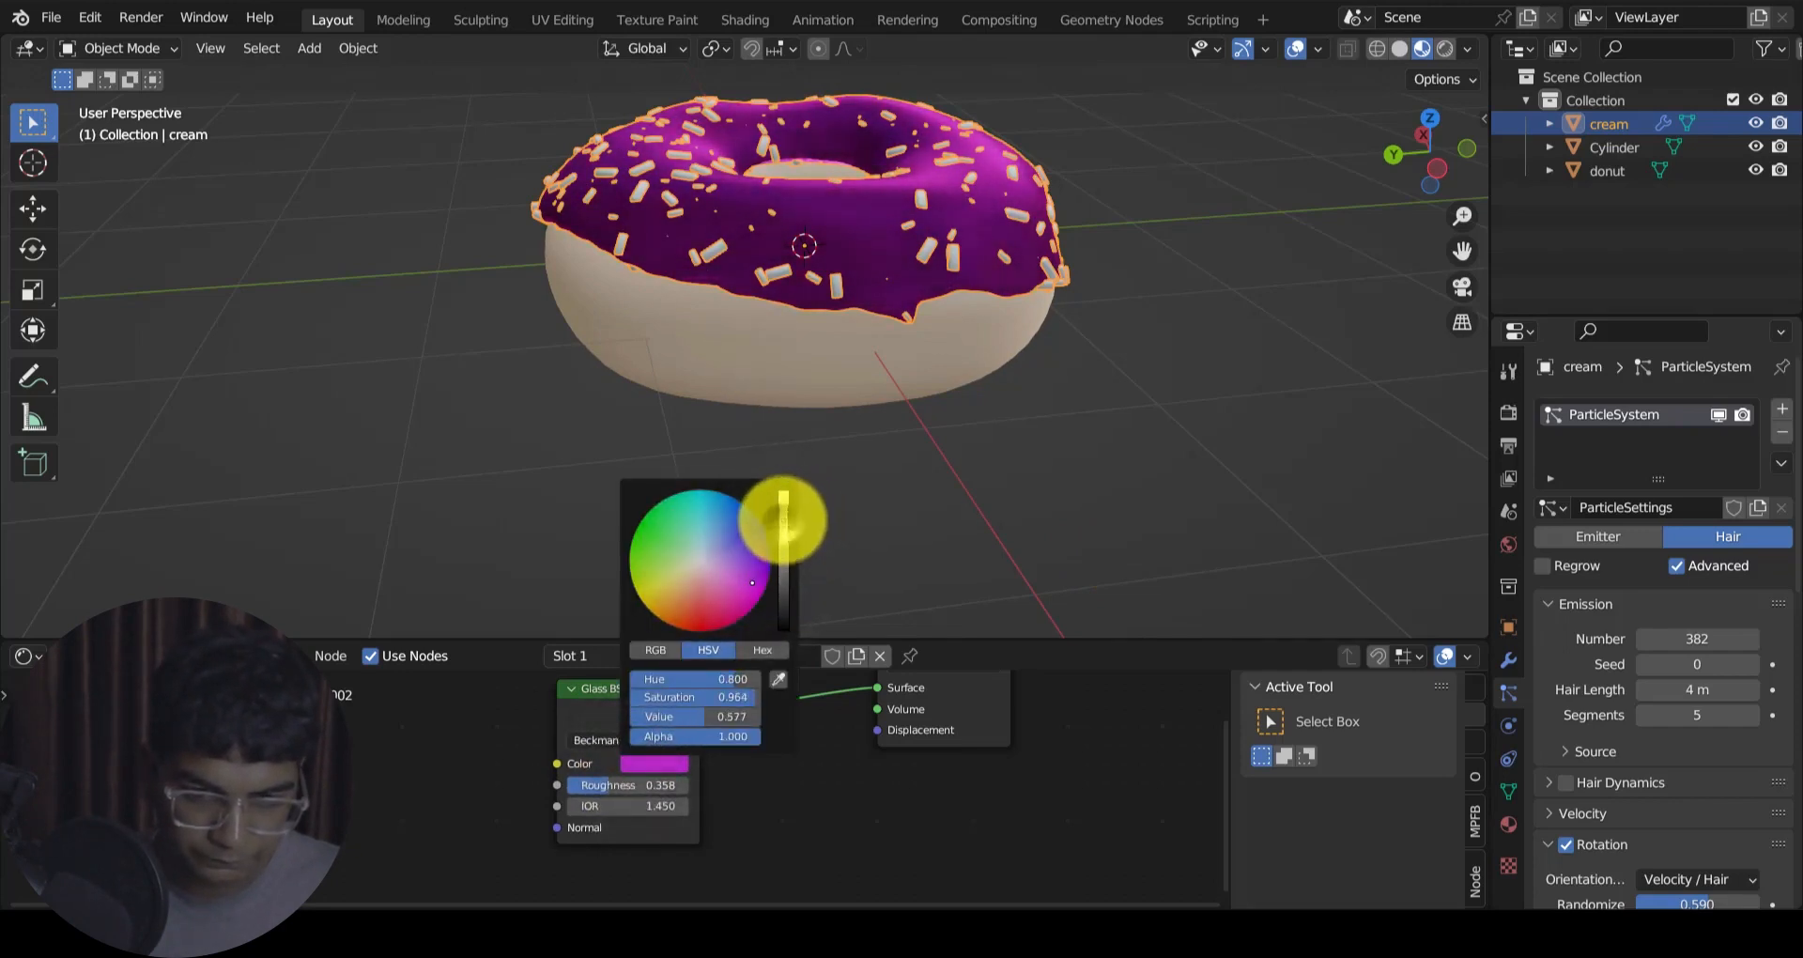
middle_drag(966, 451, 953, 355)
scroll(905, 403, up, 4)
scroll(949, 354, down, 3)
middle_drag(825, 442, 1263, 393)
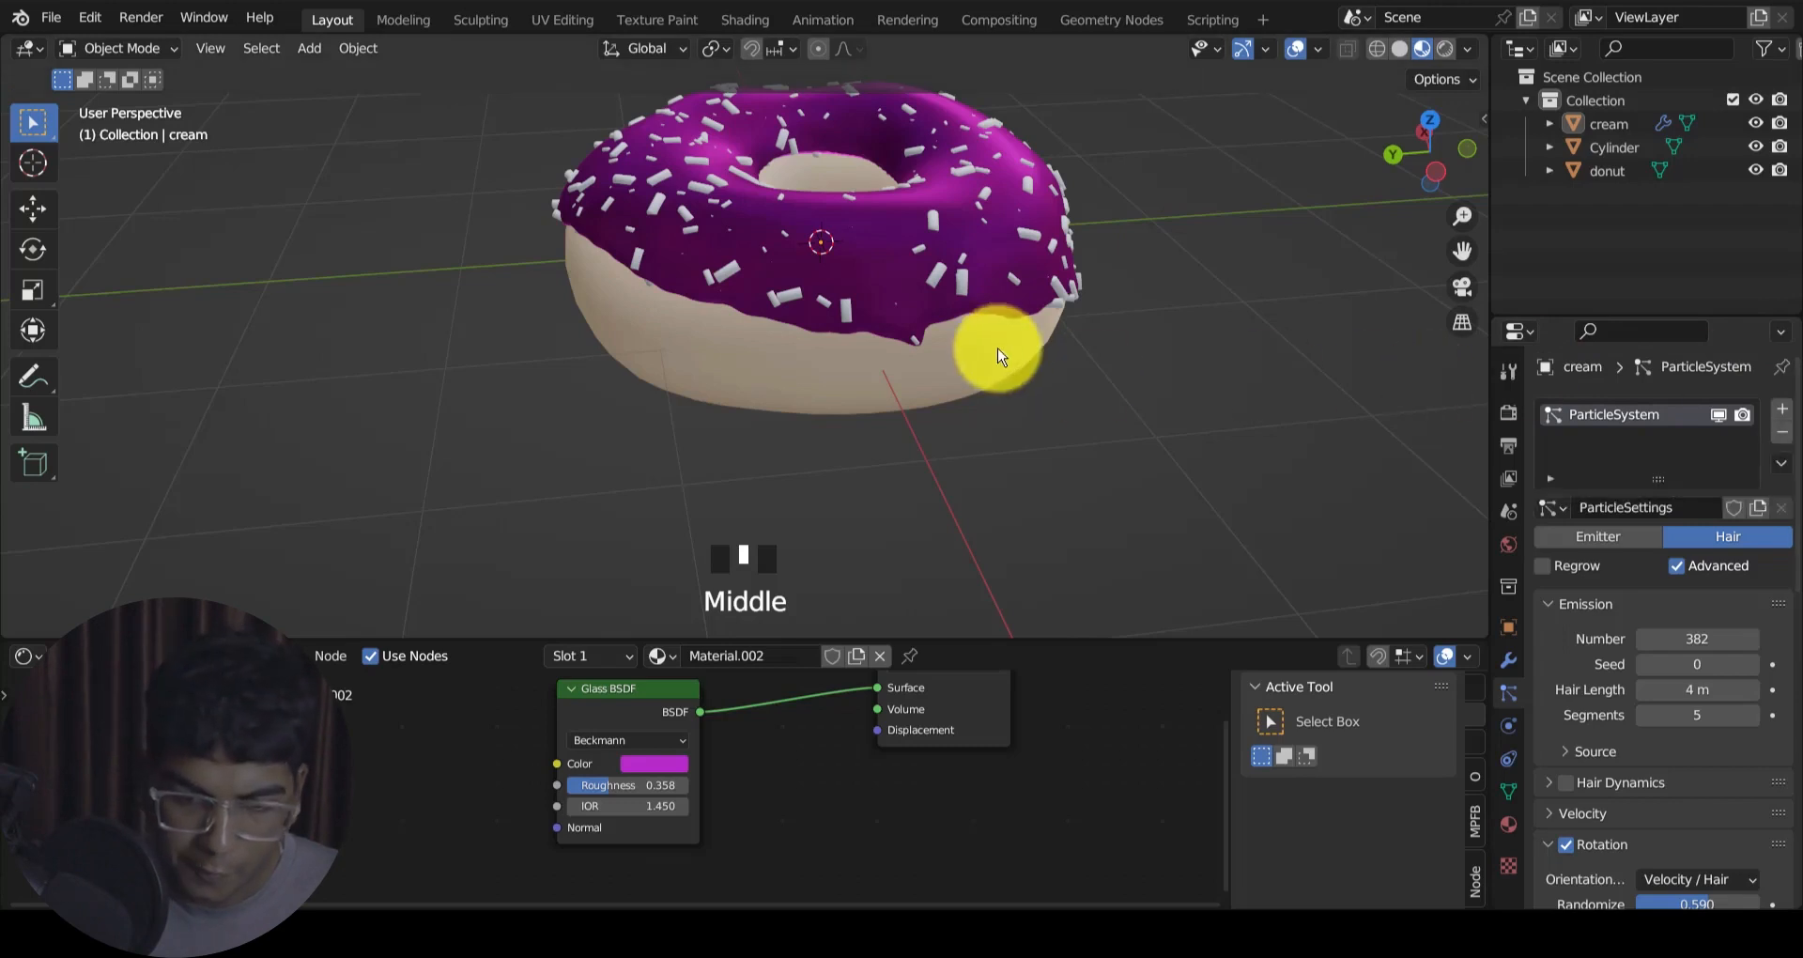
double_click(967, 293)
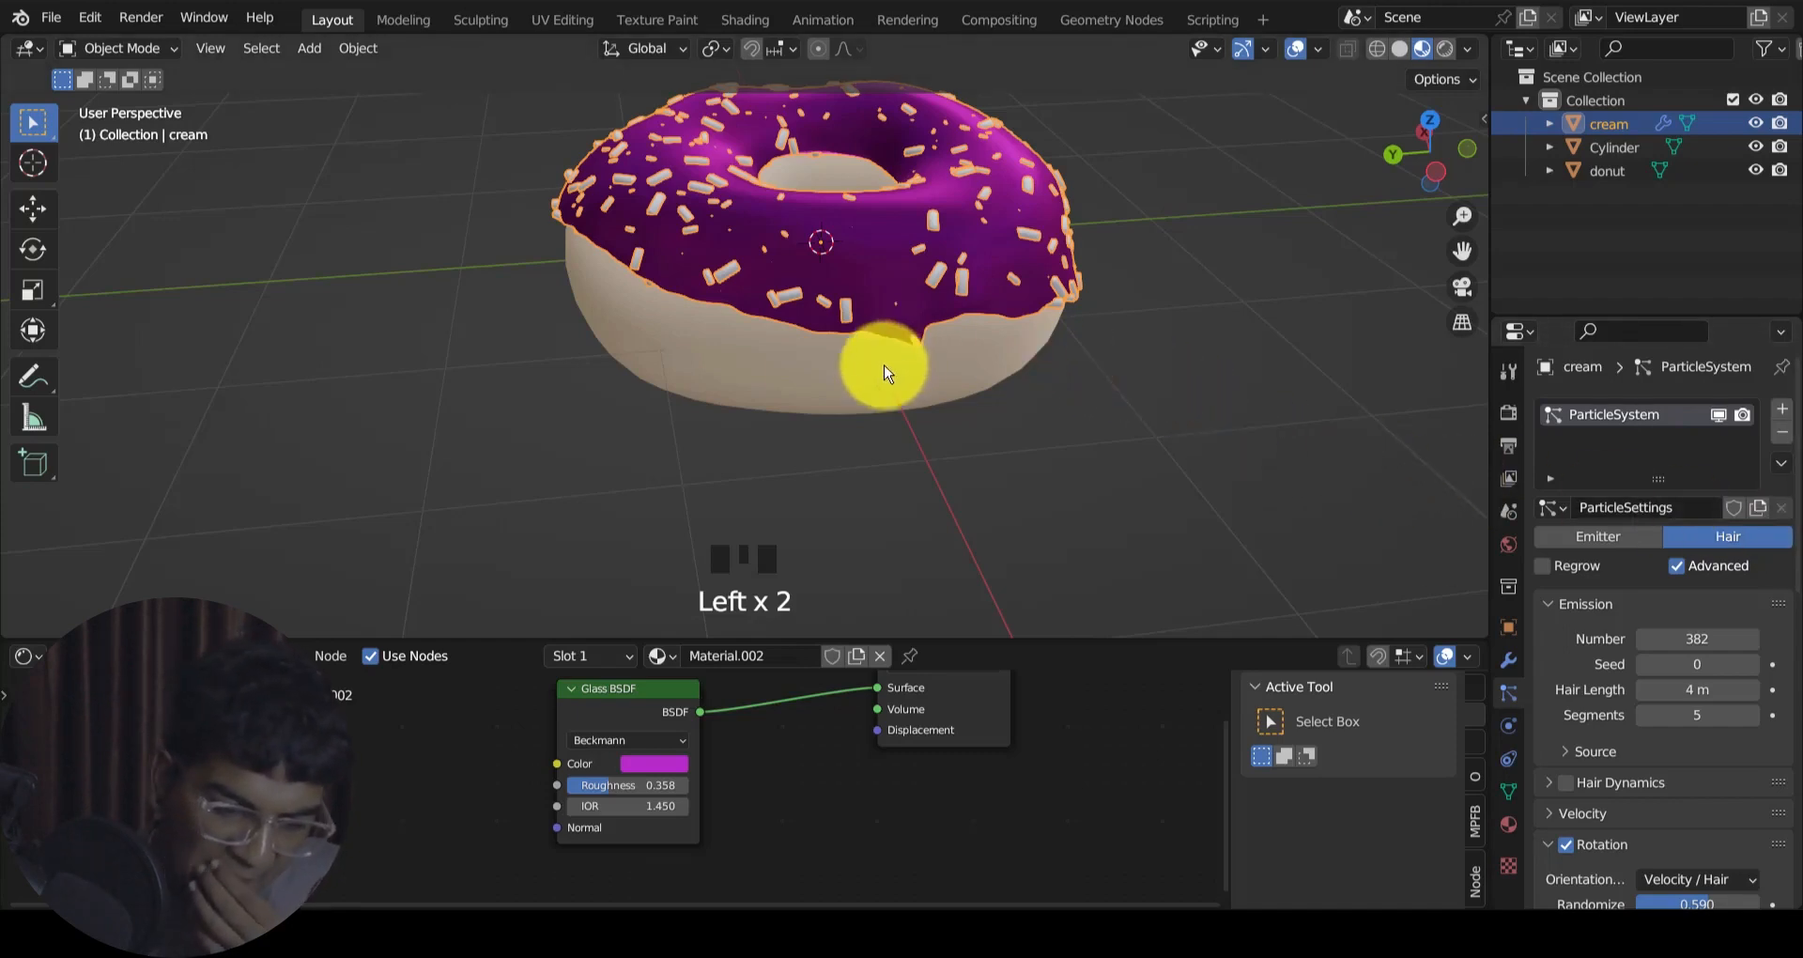
scroll(910, 403, up, 1)
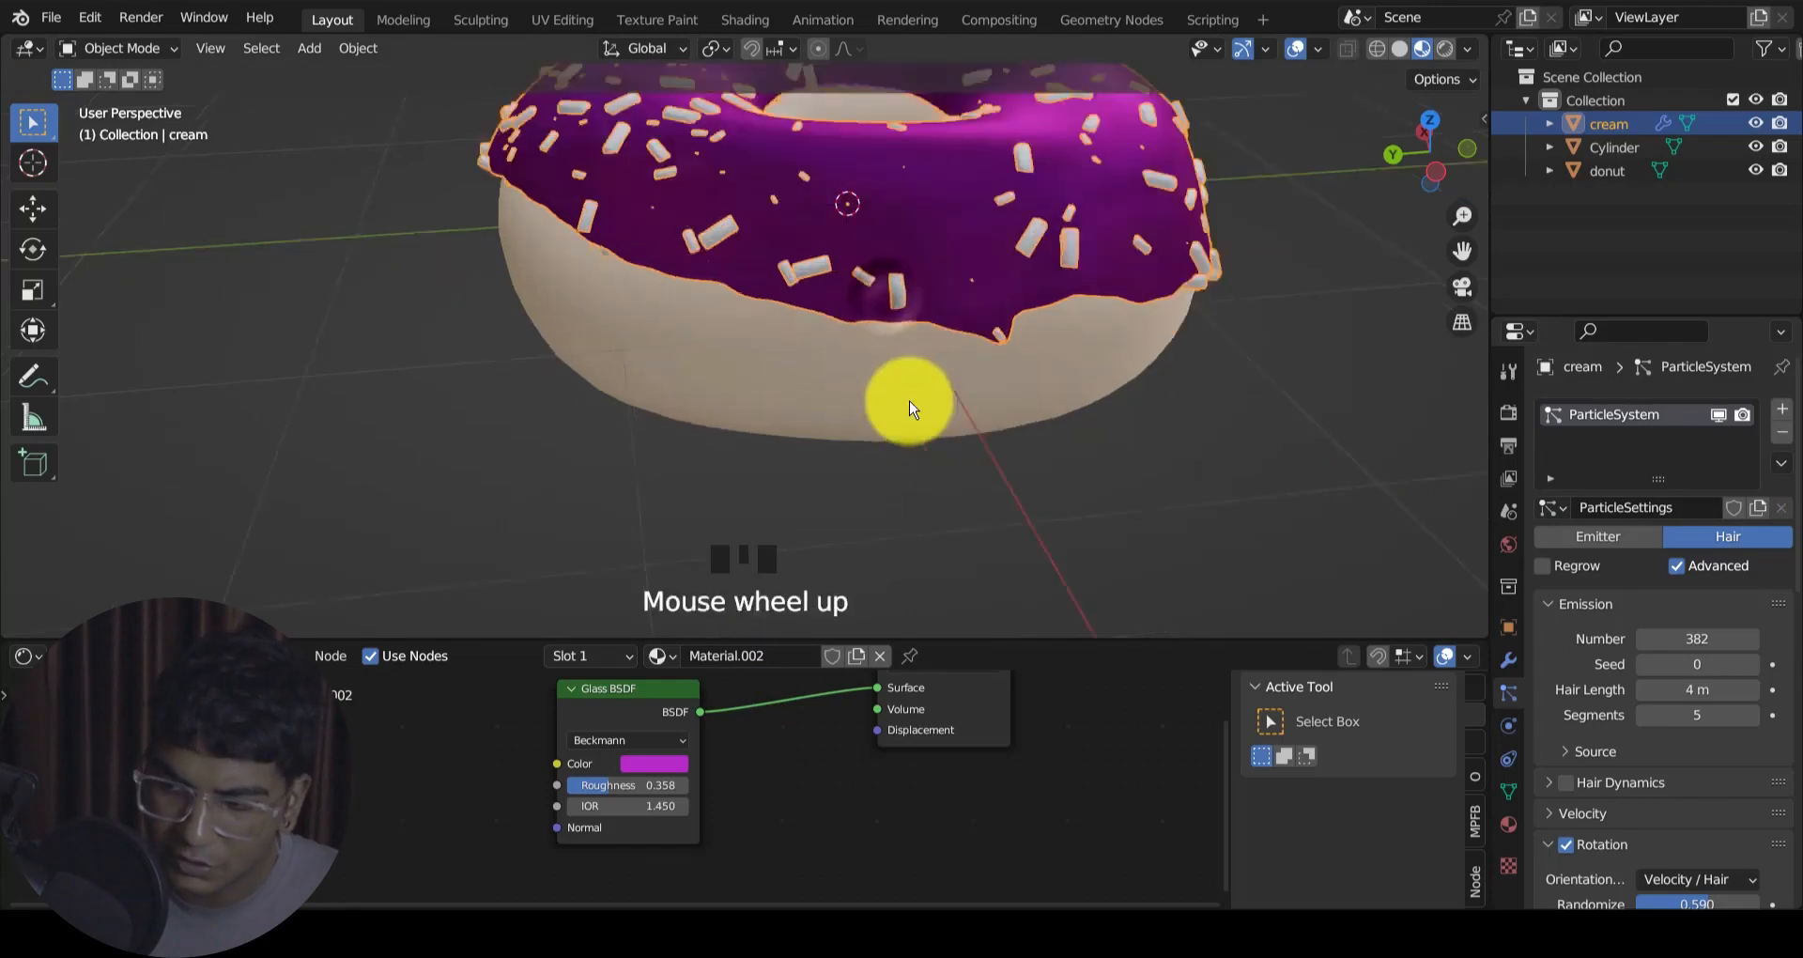
scroll(910, 403, down, 2)
middle_drag(910, 402, 1039, 431)
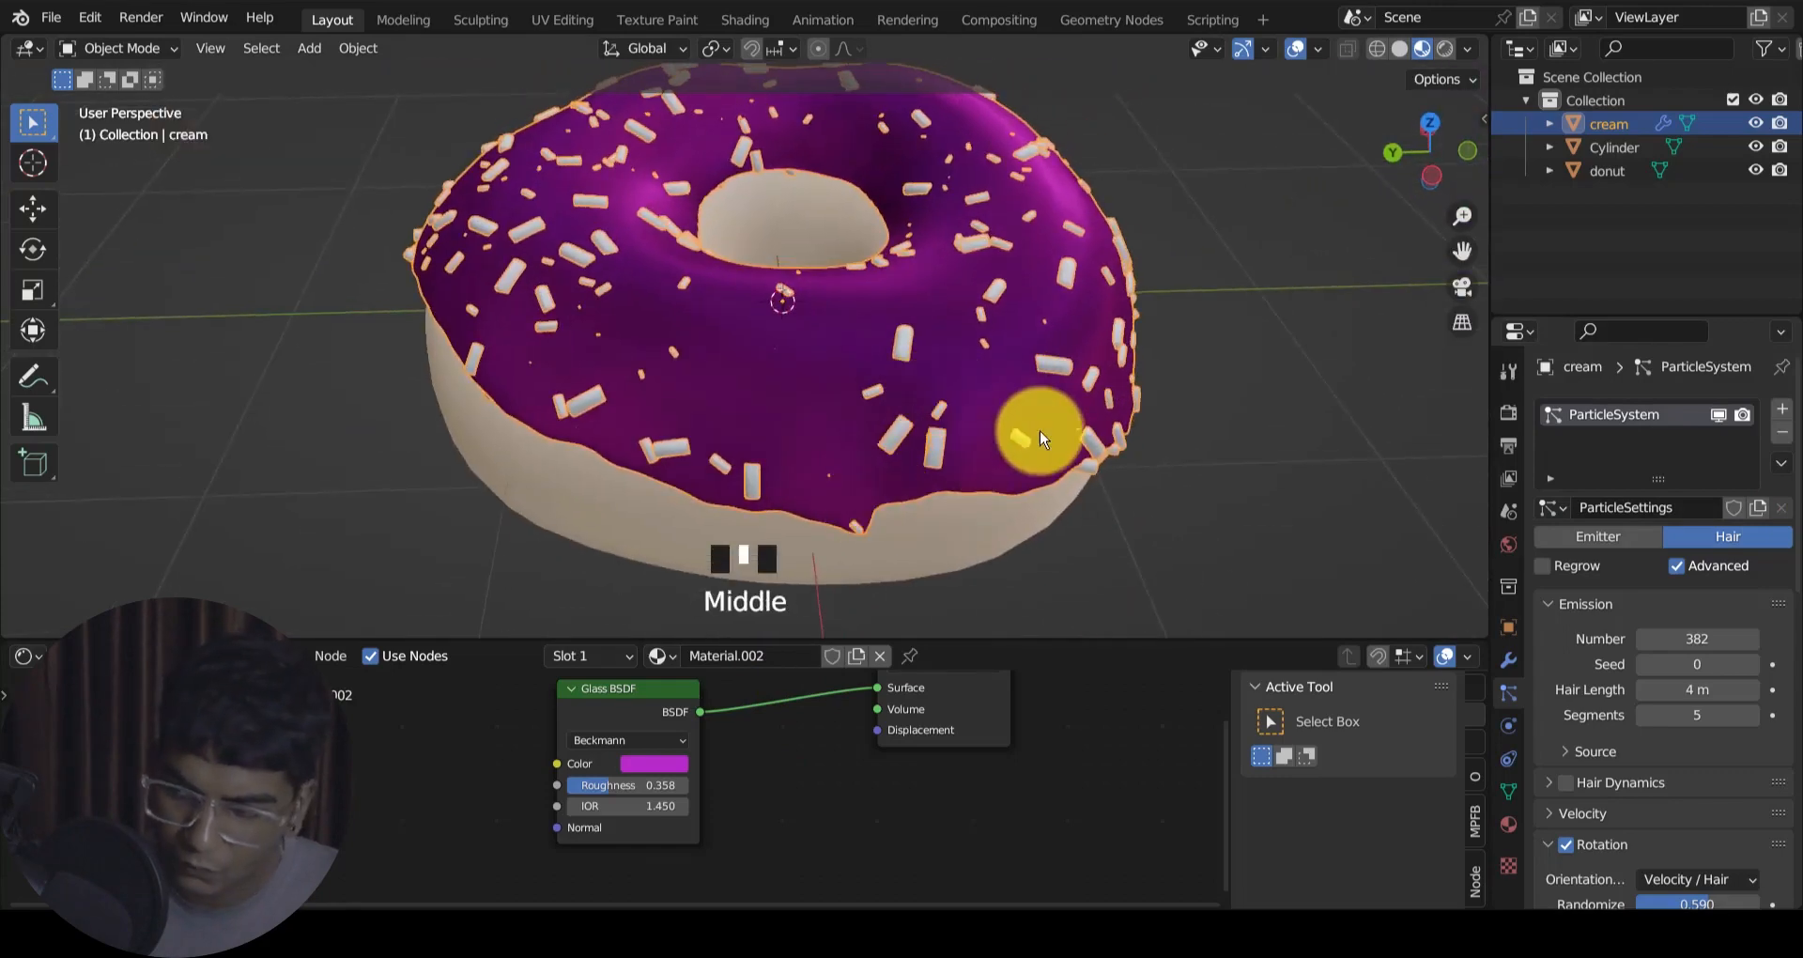
click(1216, 346)
scroll(803, 356, down, 2)
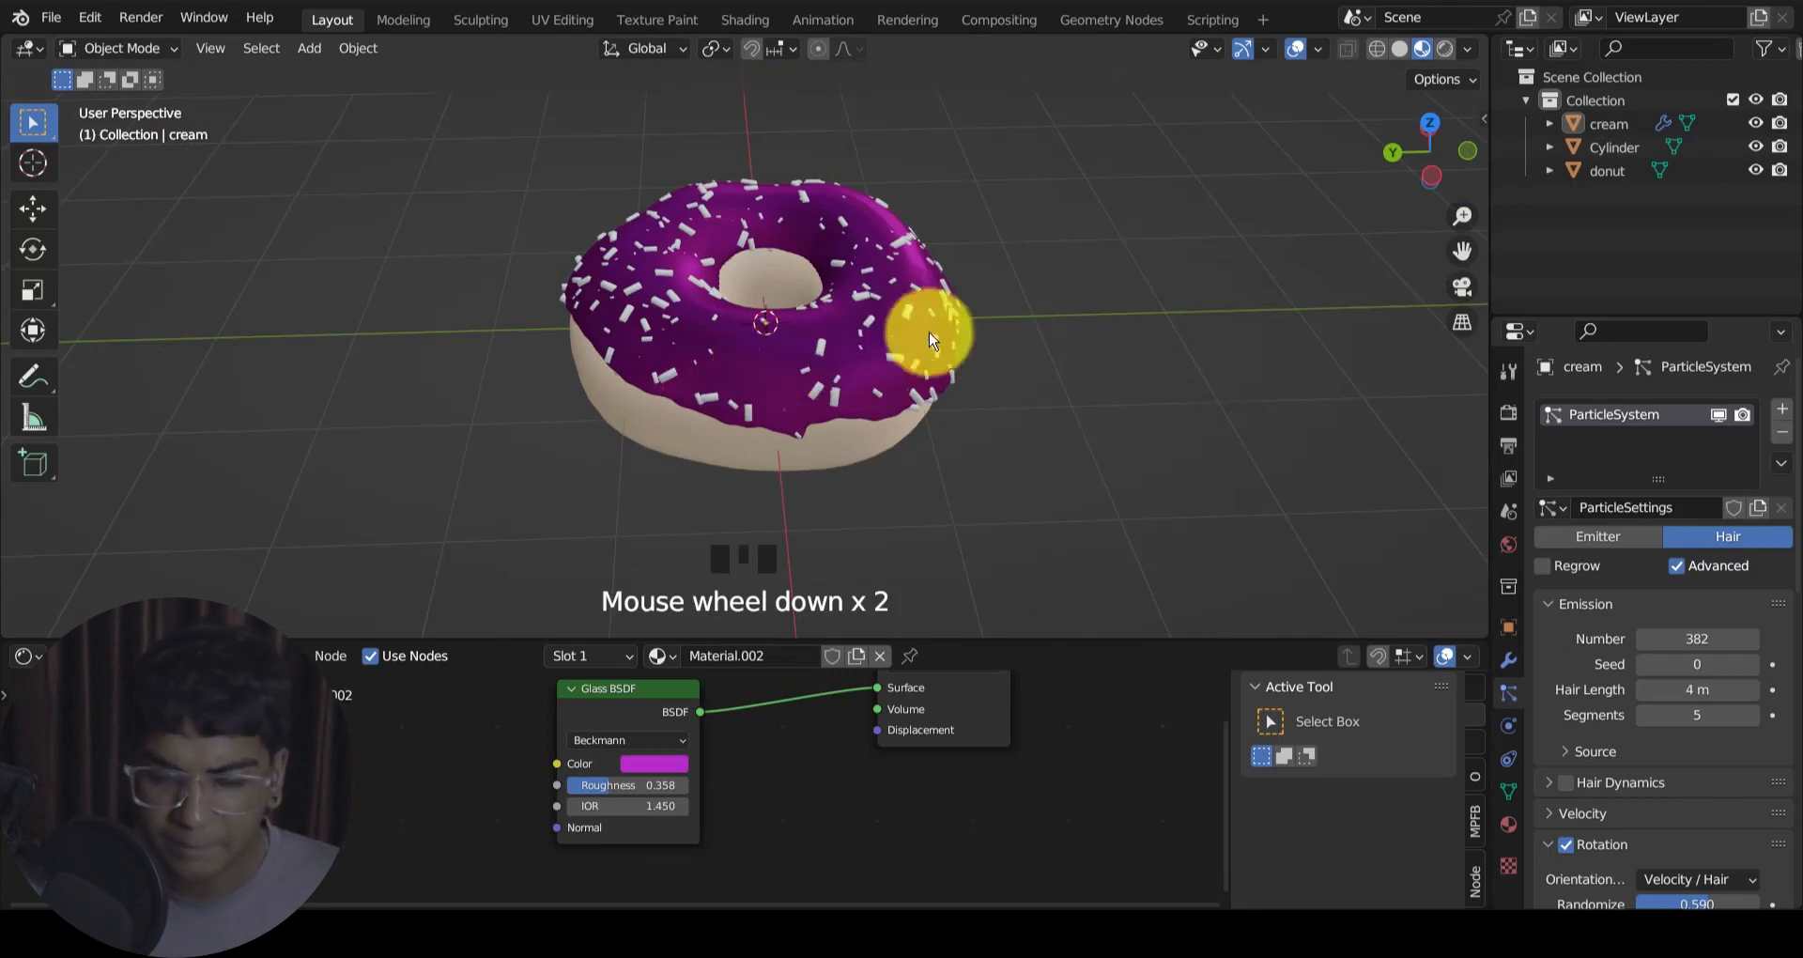
click(899, 252)
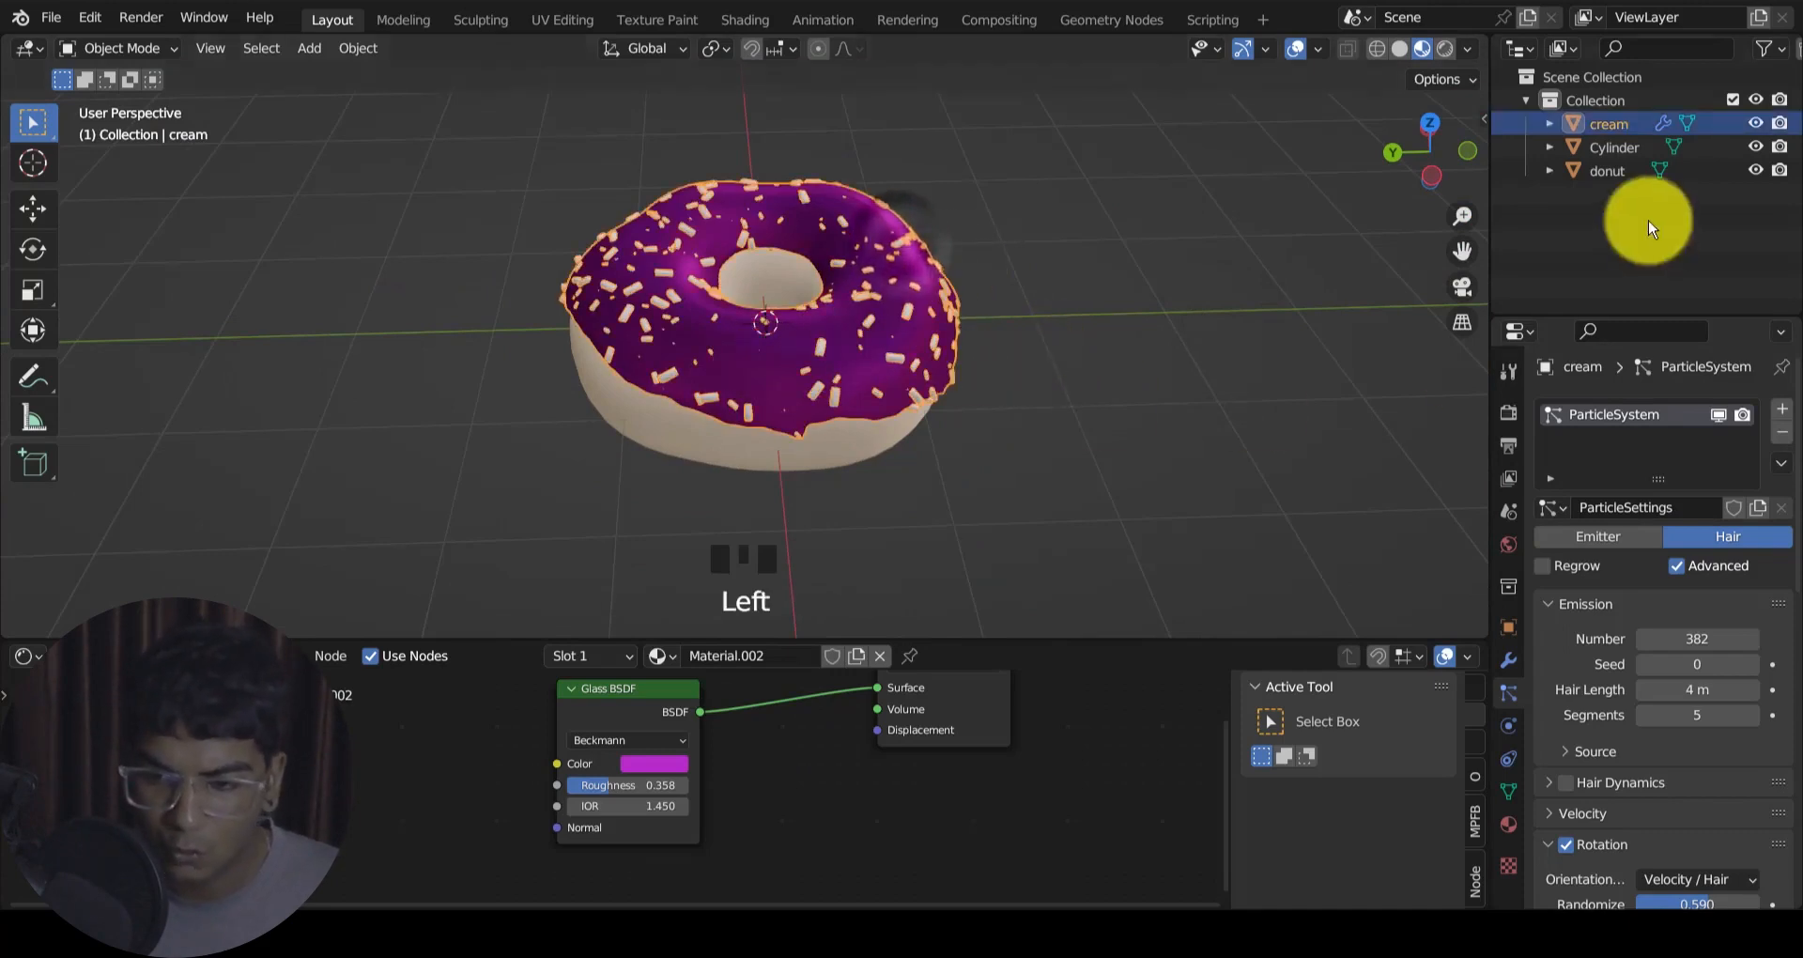
Step: Create a new material for the Cylinder sprinkle object and enlarge the Shader Editor area
click(1612, 148)
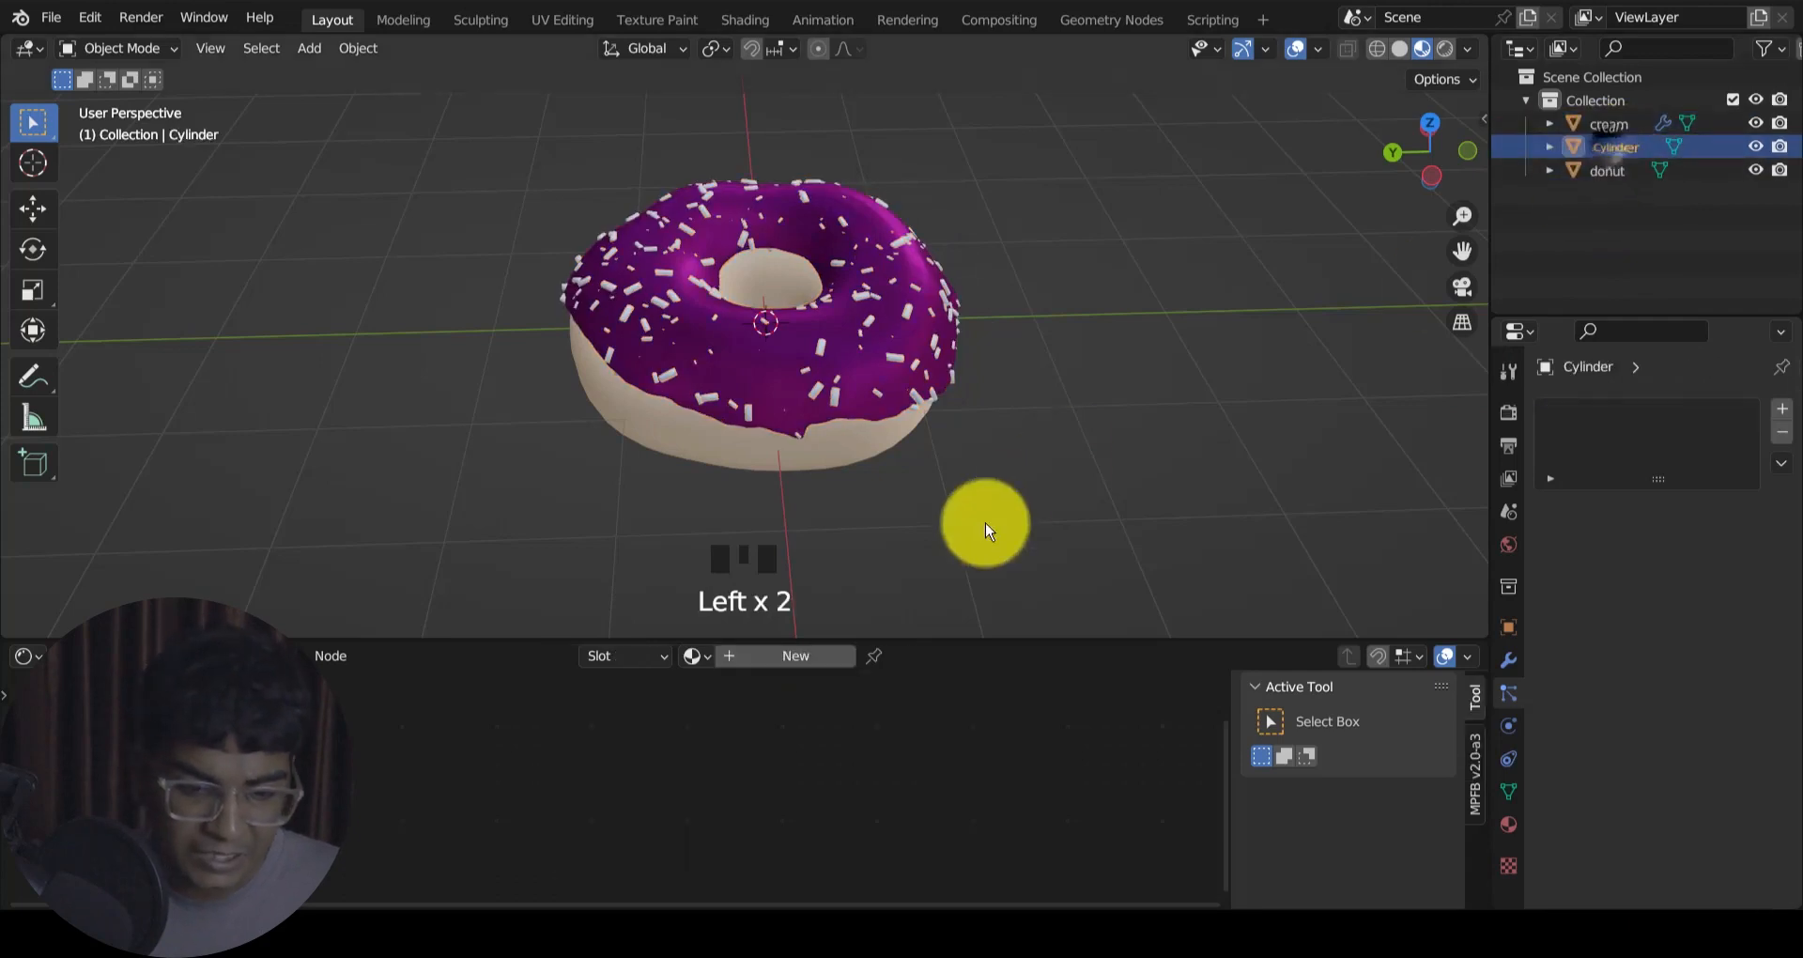
click(806, 657)
drag(950, 639, 939, 433)
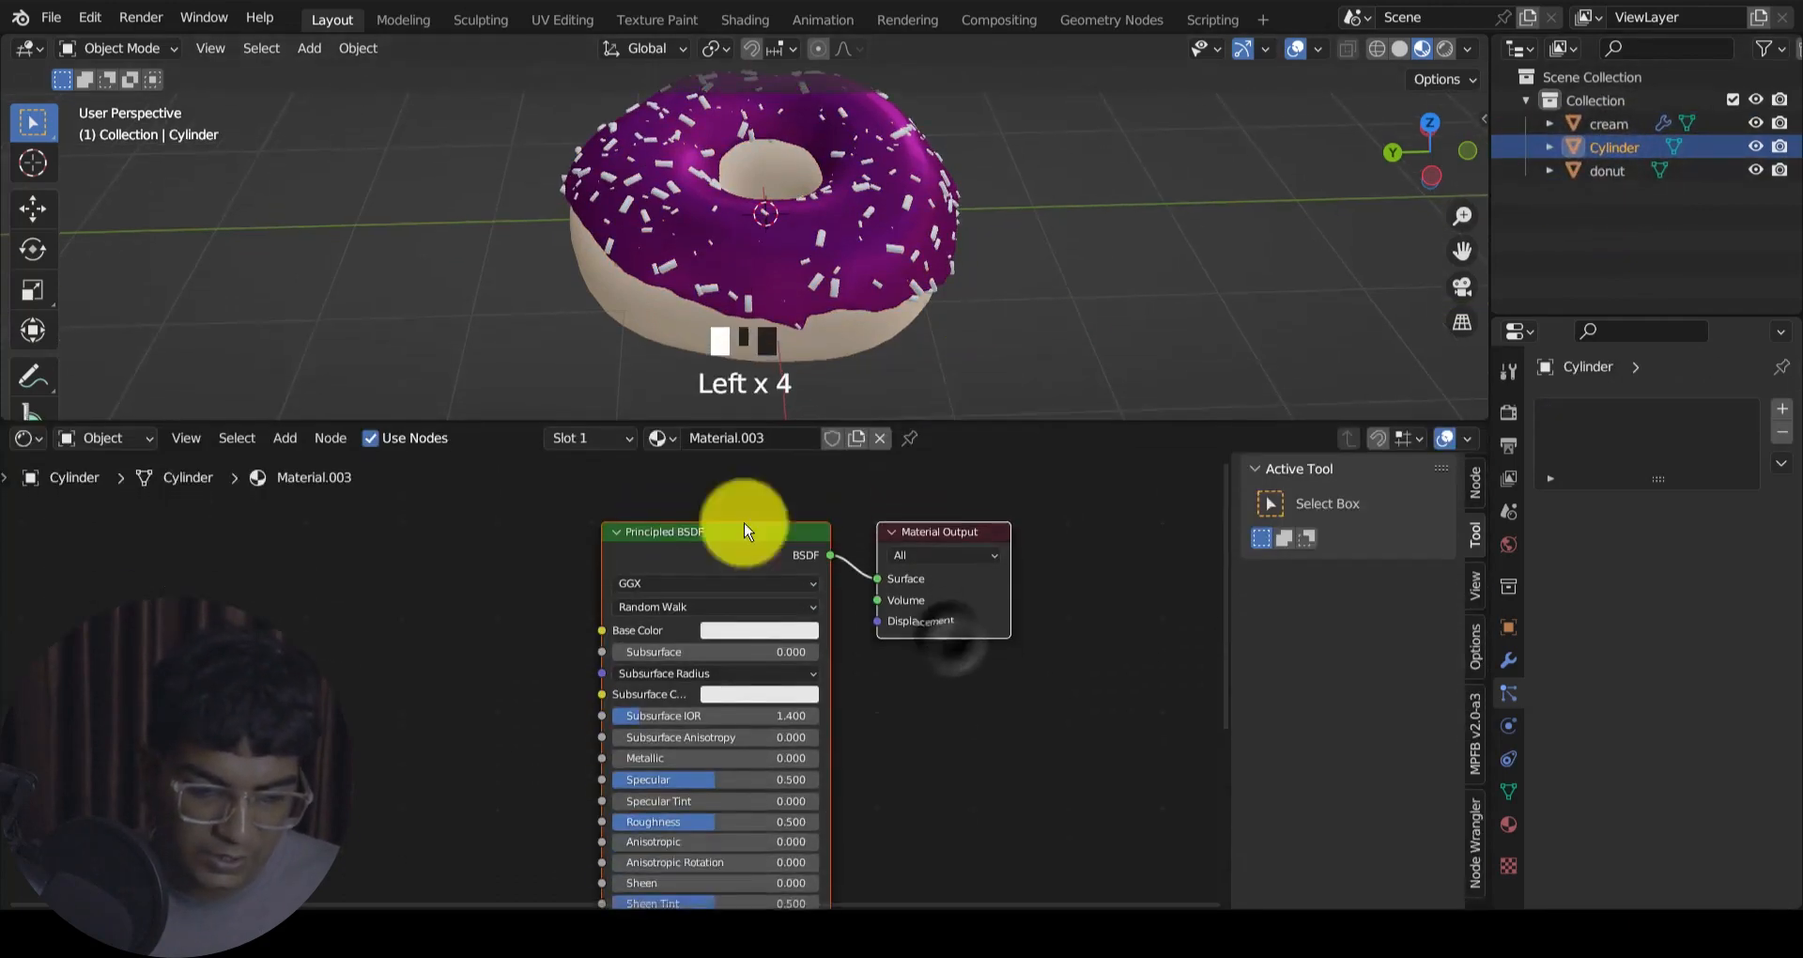
click(448, 596)
Step: Add a ColorRamp node beside the Principled BSDF in the sprinkle material
middle_drag(583, 583, 745, 567)
key(shift+a)
click(575, 571)
text(color)
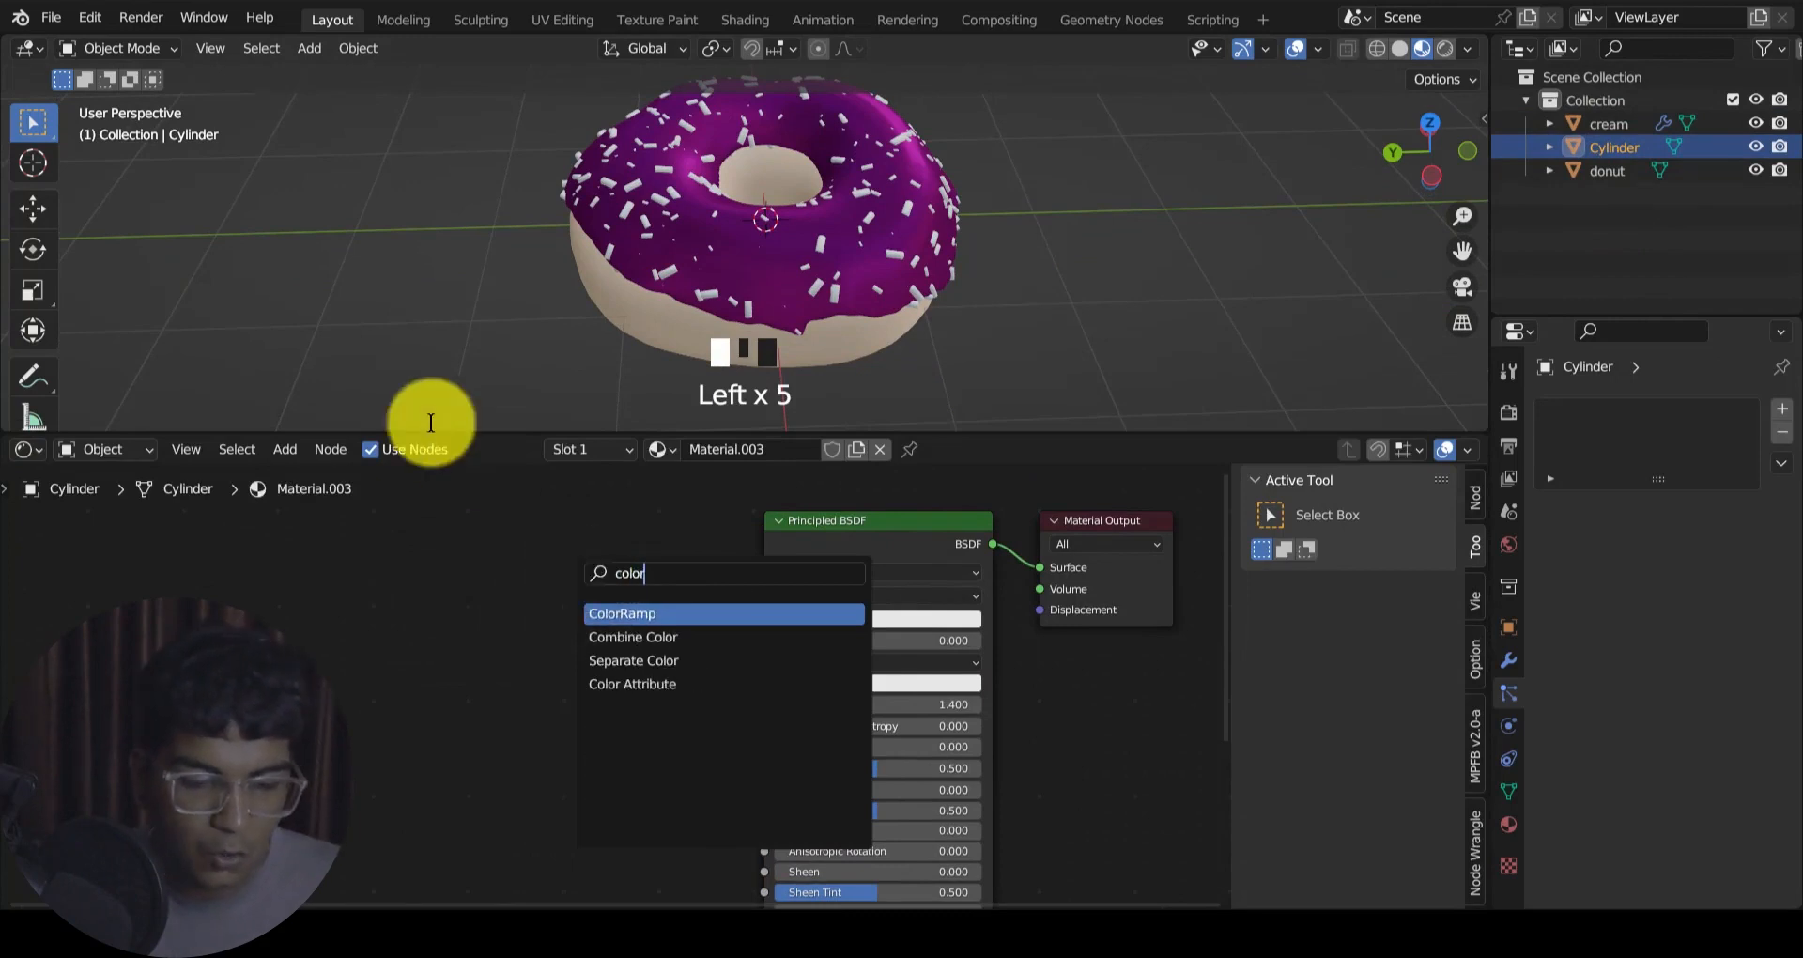
click(658, 612)
click(435, 618)
Step: Add an Object Info node, wiring its Random output to the ColorRamp's Fac and the ramp's Color to the Principled BSDF's Base Color
middle_drag(611, 627, 710, 584)
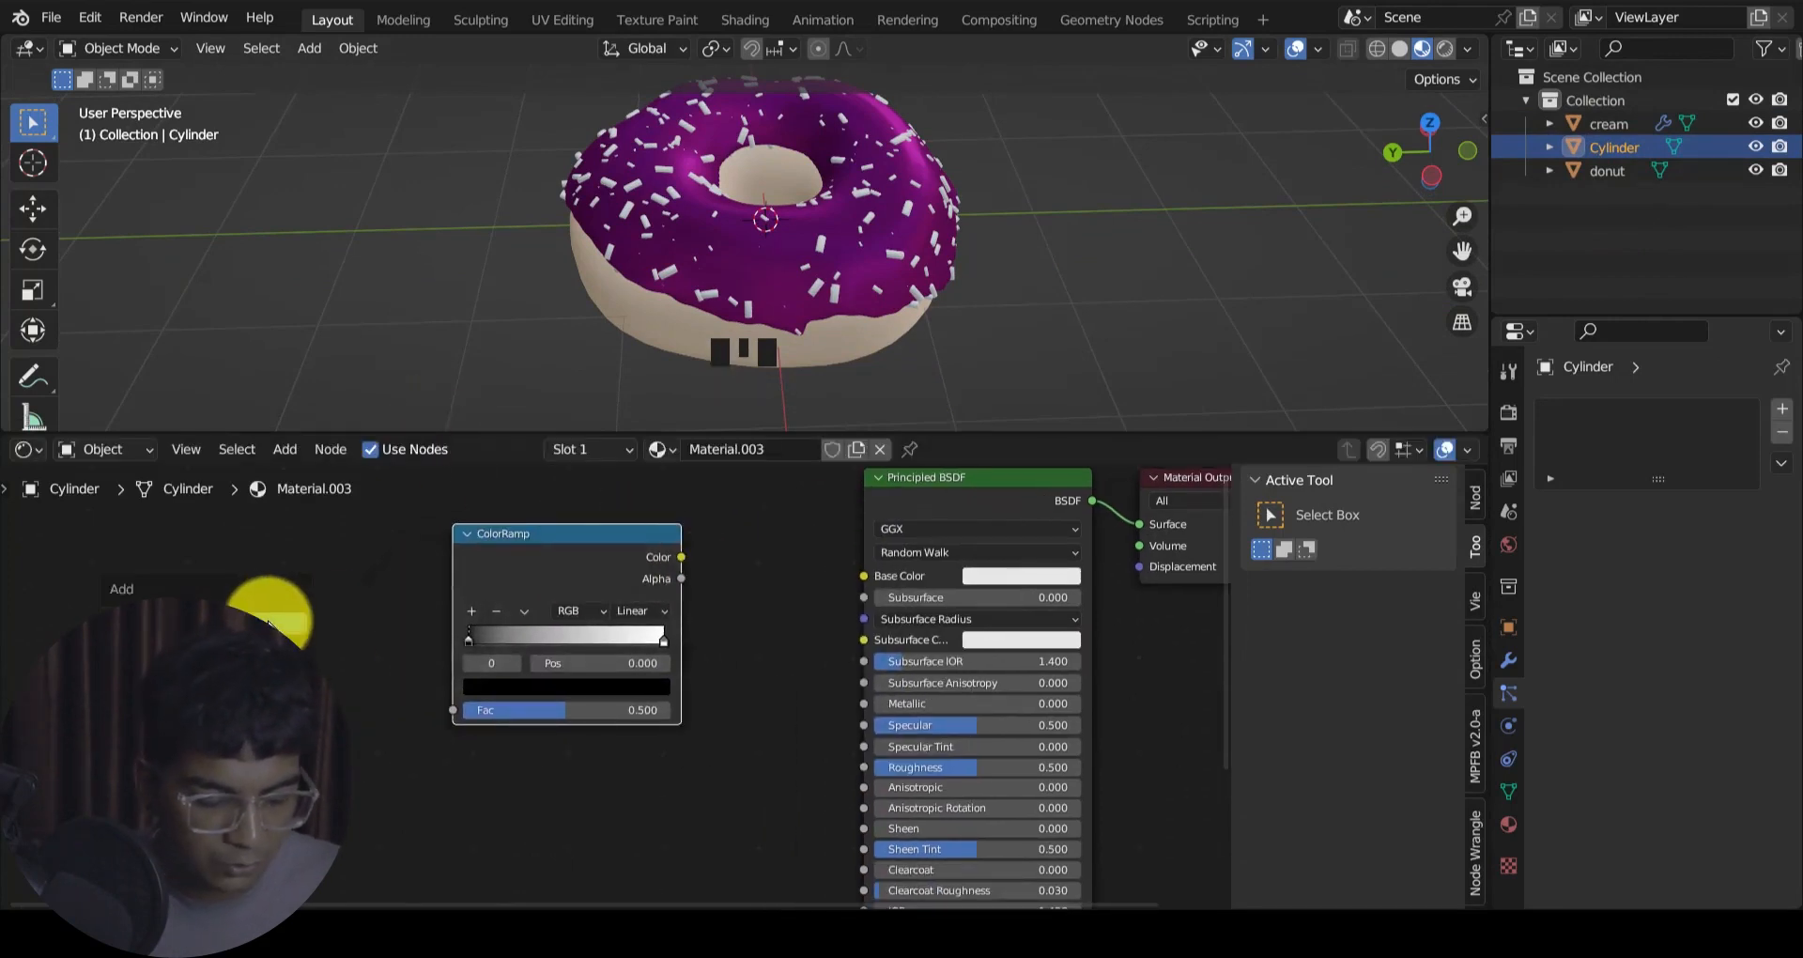
key(shift+a)
click(271, 622)
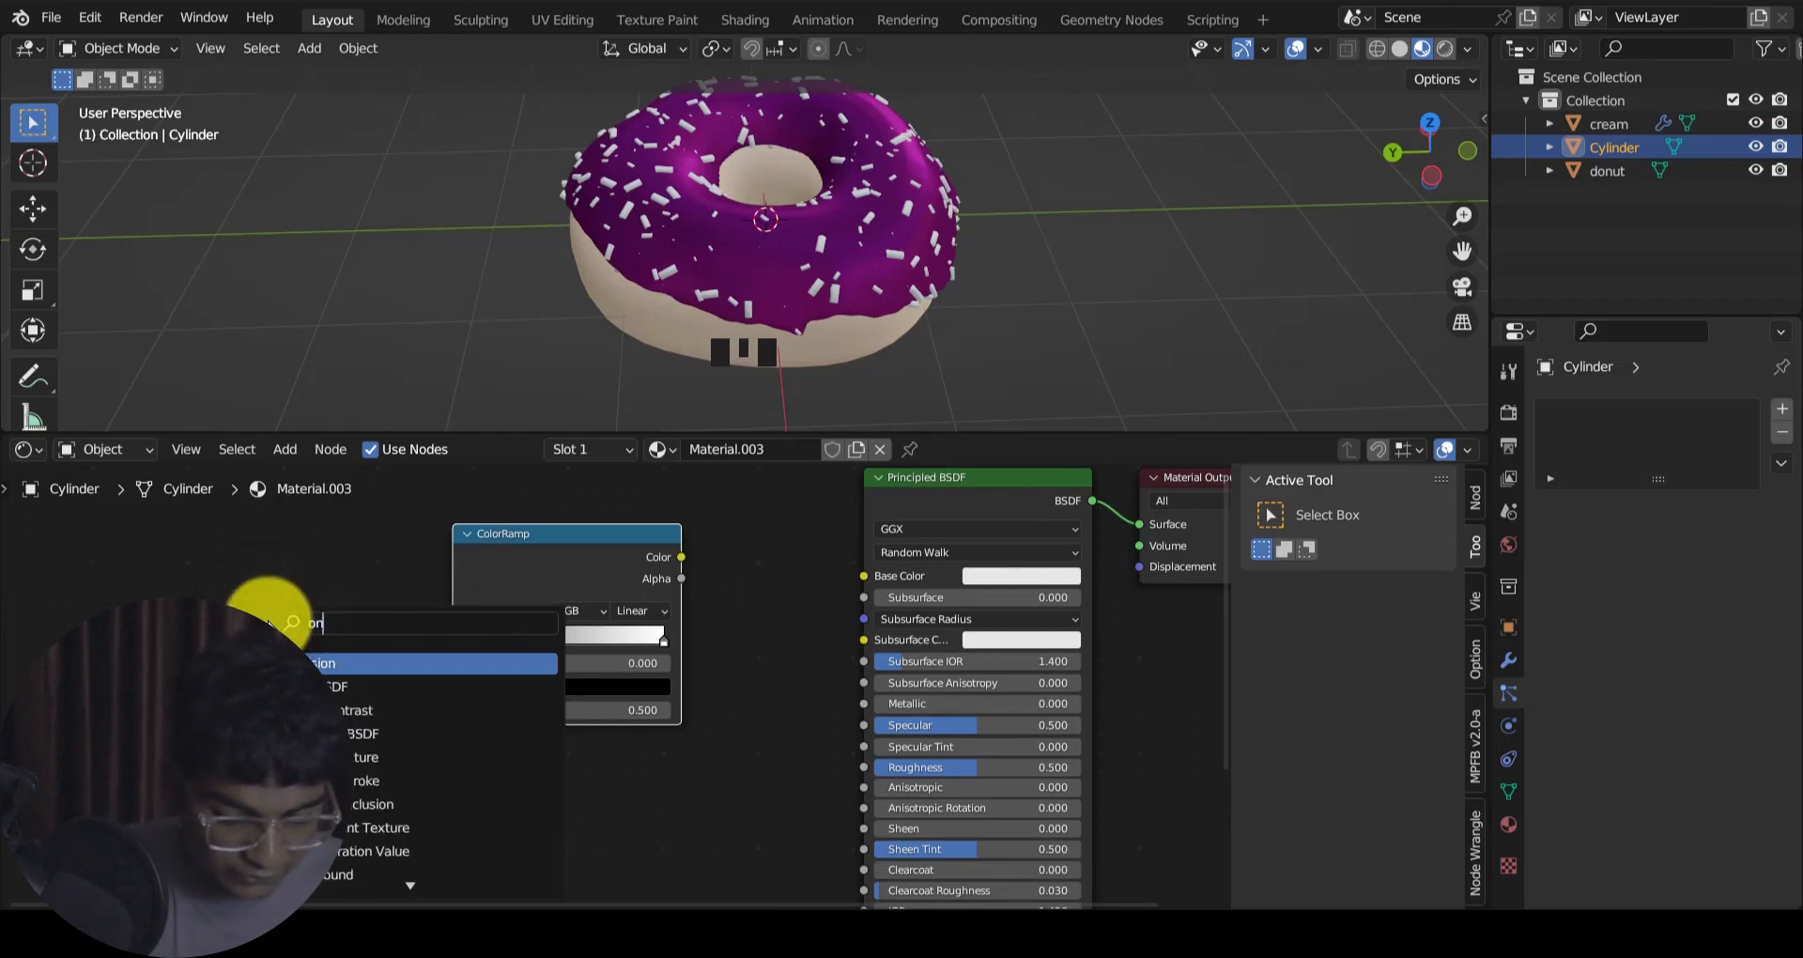
key(Return)
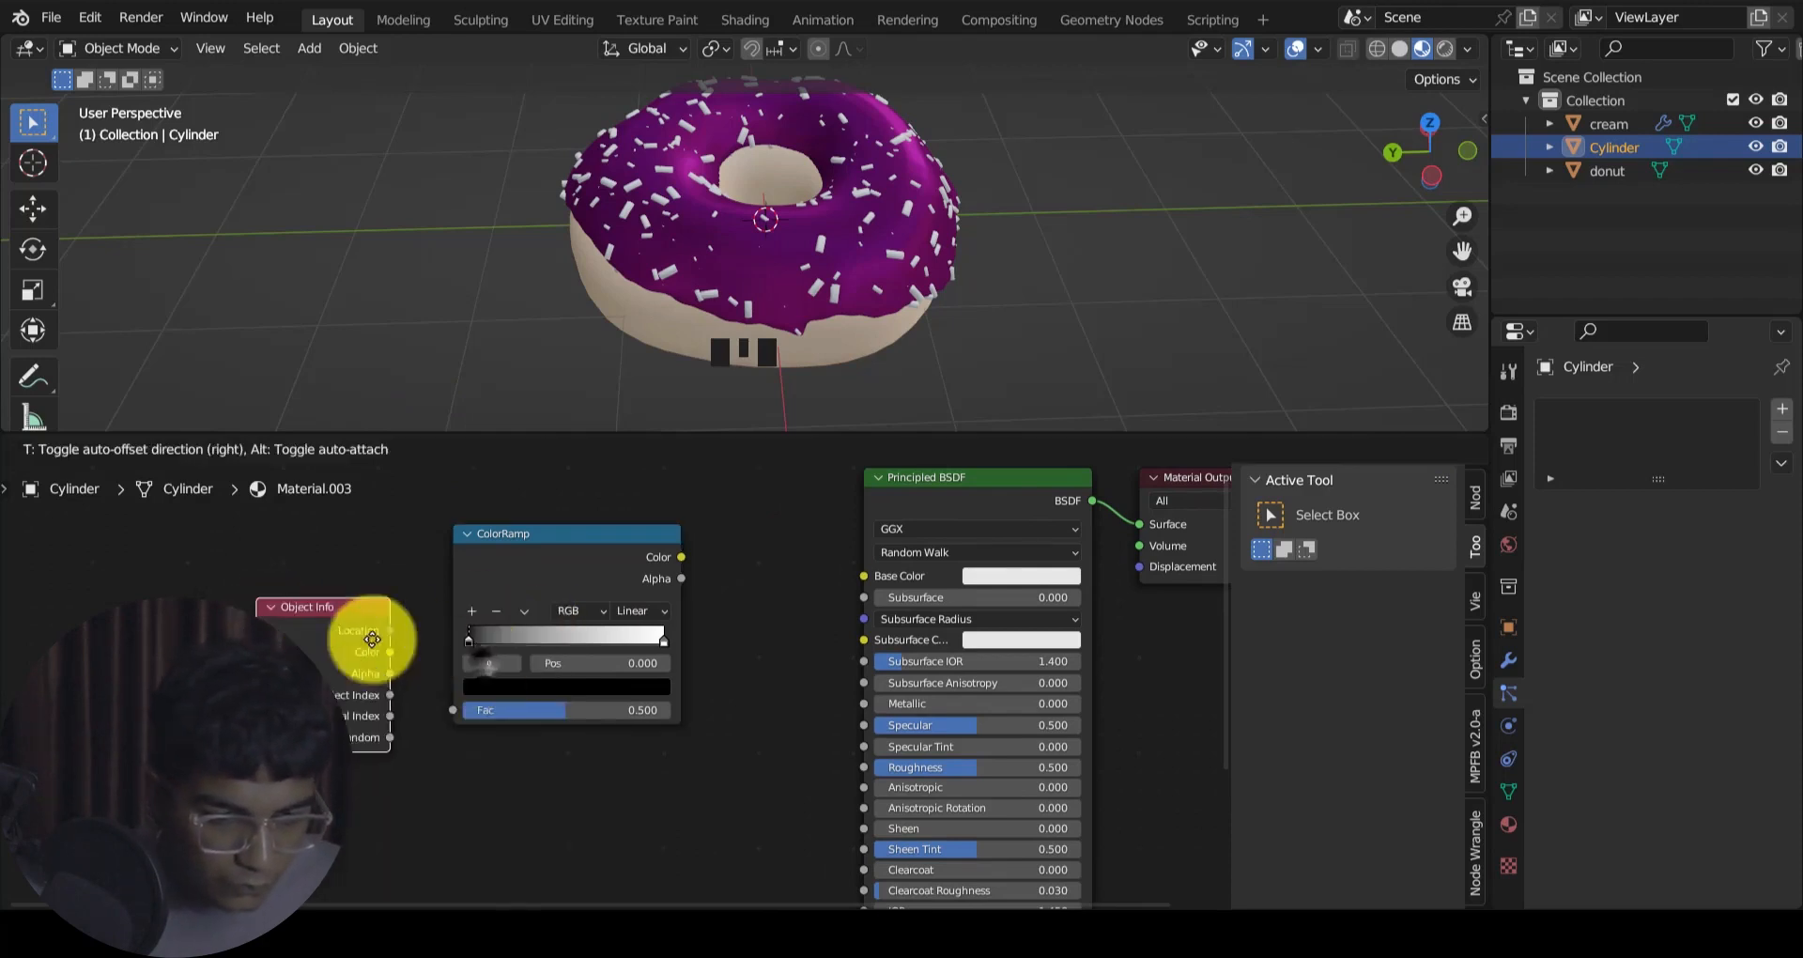
drag(201, 710, 452, 710)
drag(681, 557, 864, 575)
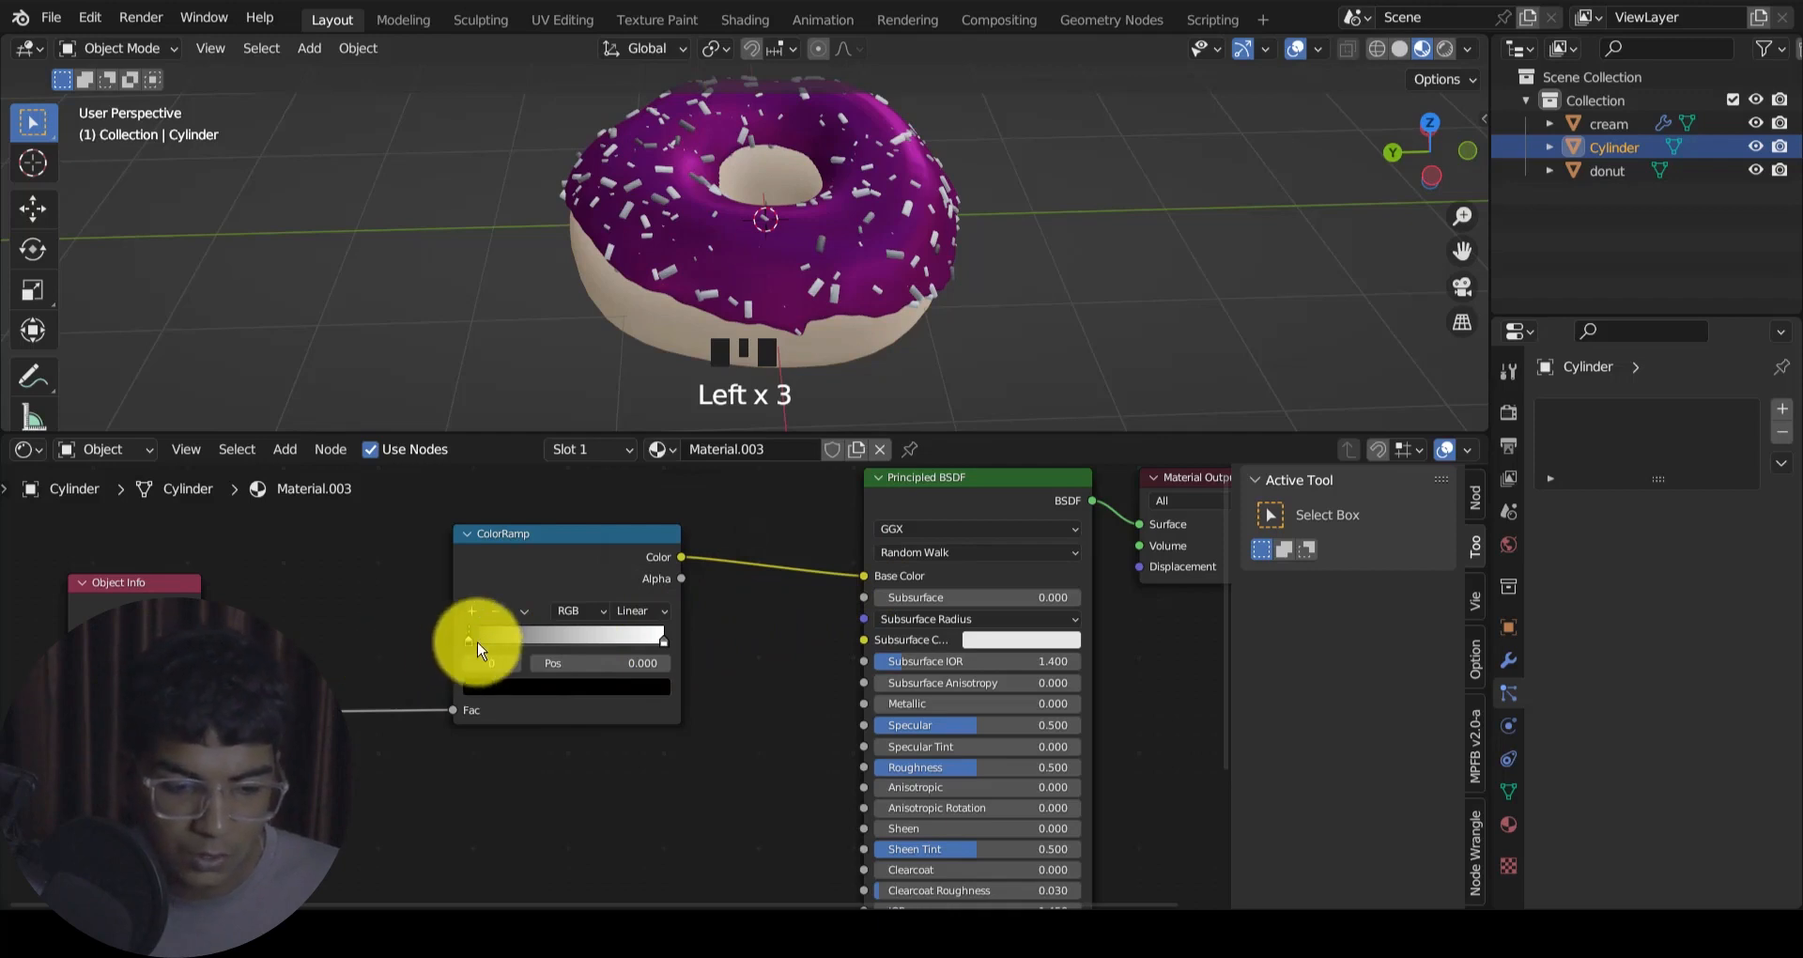
Step: Add two intermediate stops to the ColorRamp, placed at about 0.28 and 0.73, keeping the black stop at 0
drag(492, 650, 510, 652)
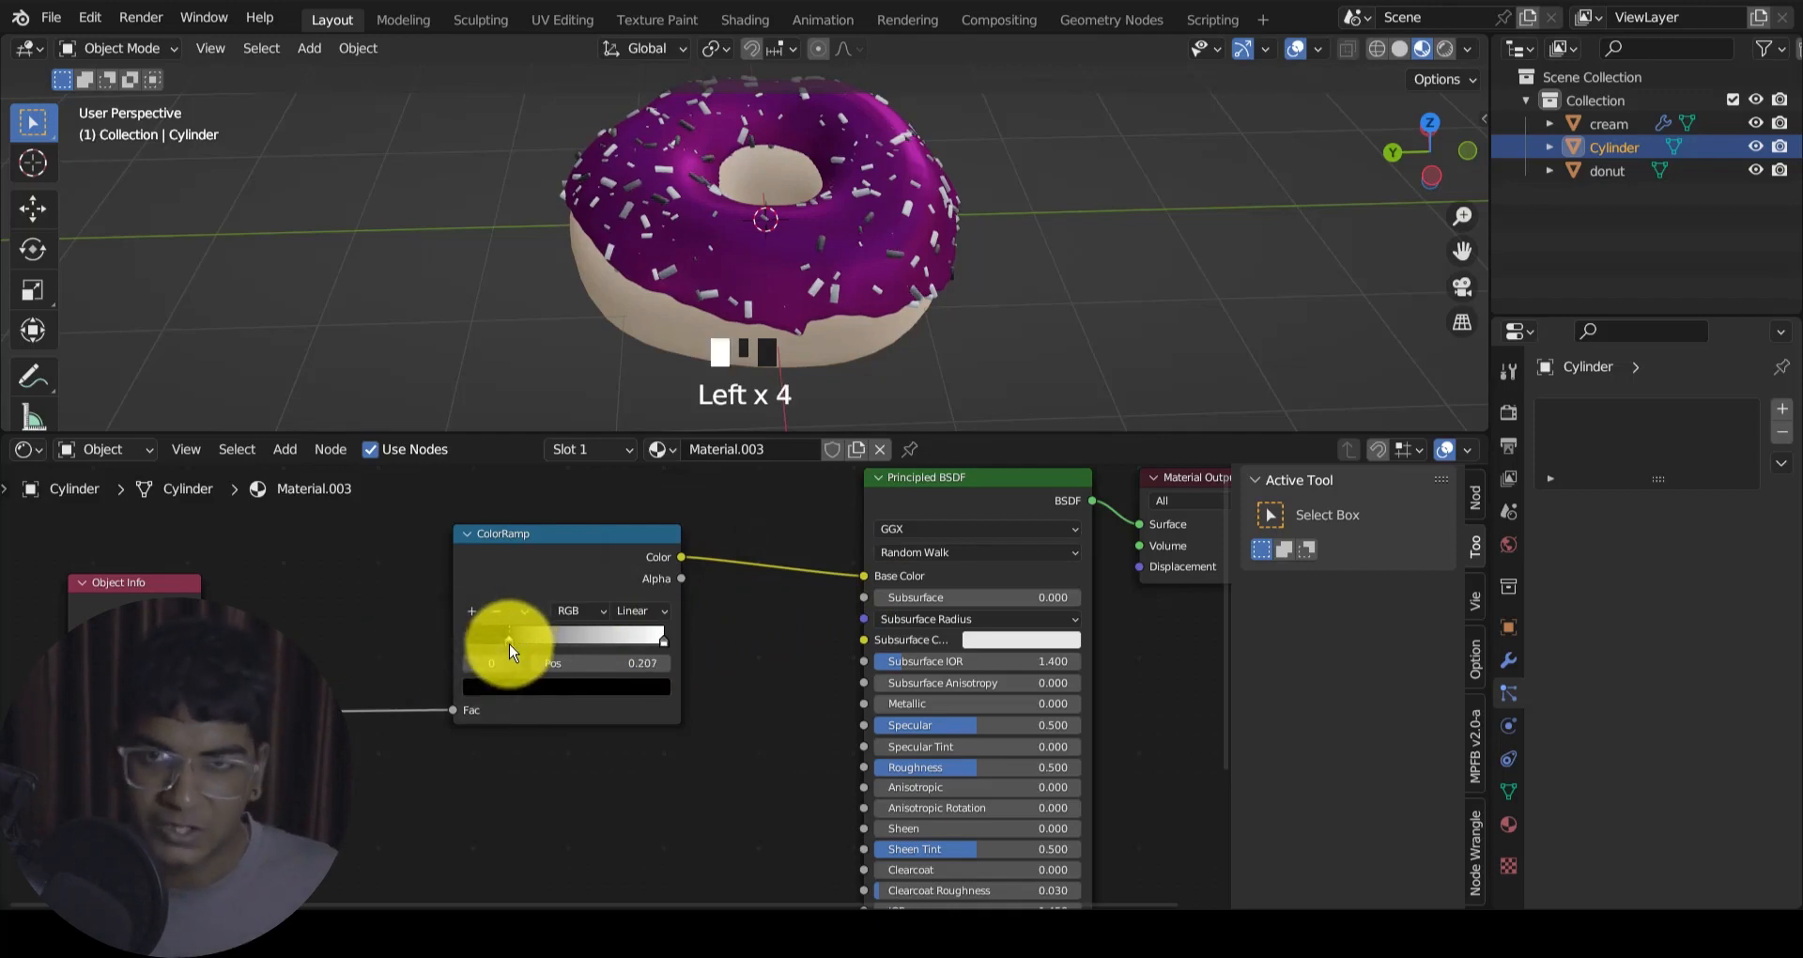
drag(510, 650, 439, 649)
click(472, 612)
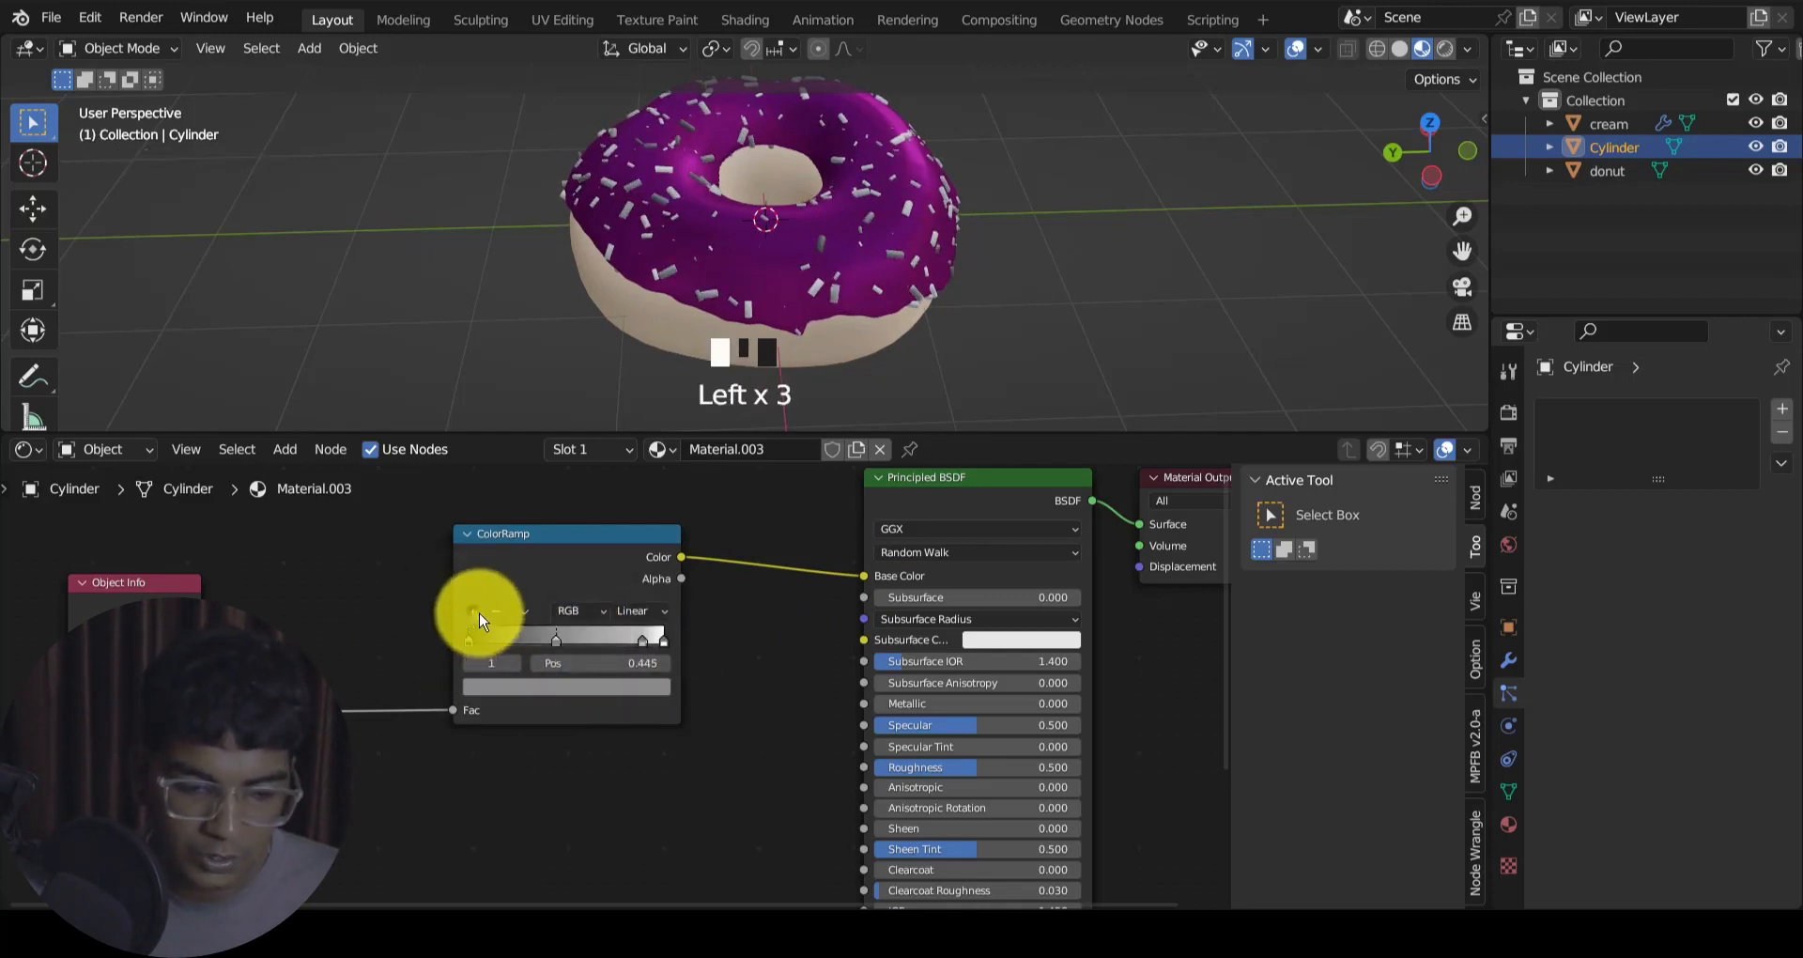
mouse_move(554, 641)
mouse_down()
mouse_move(499, 644)
mouse_move(523, 642)
mouse_up()
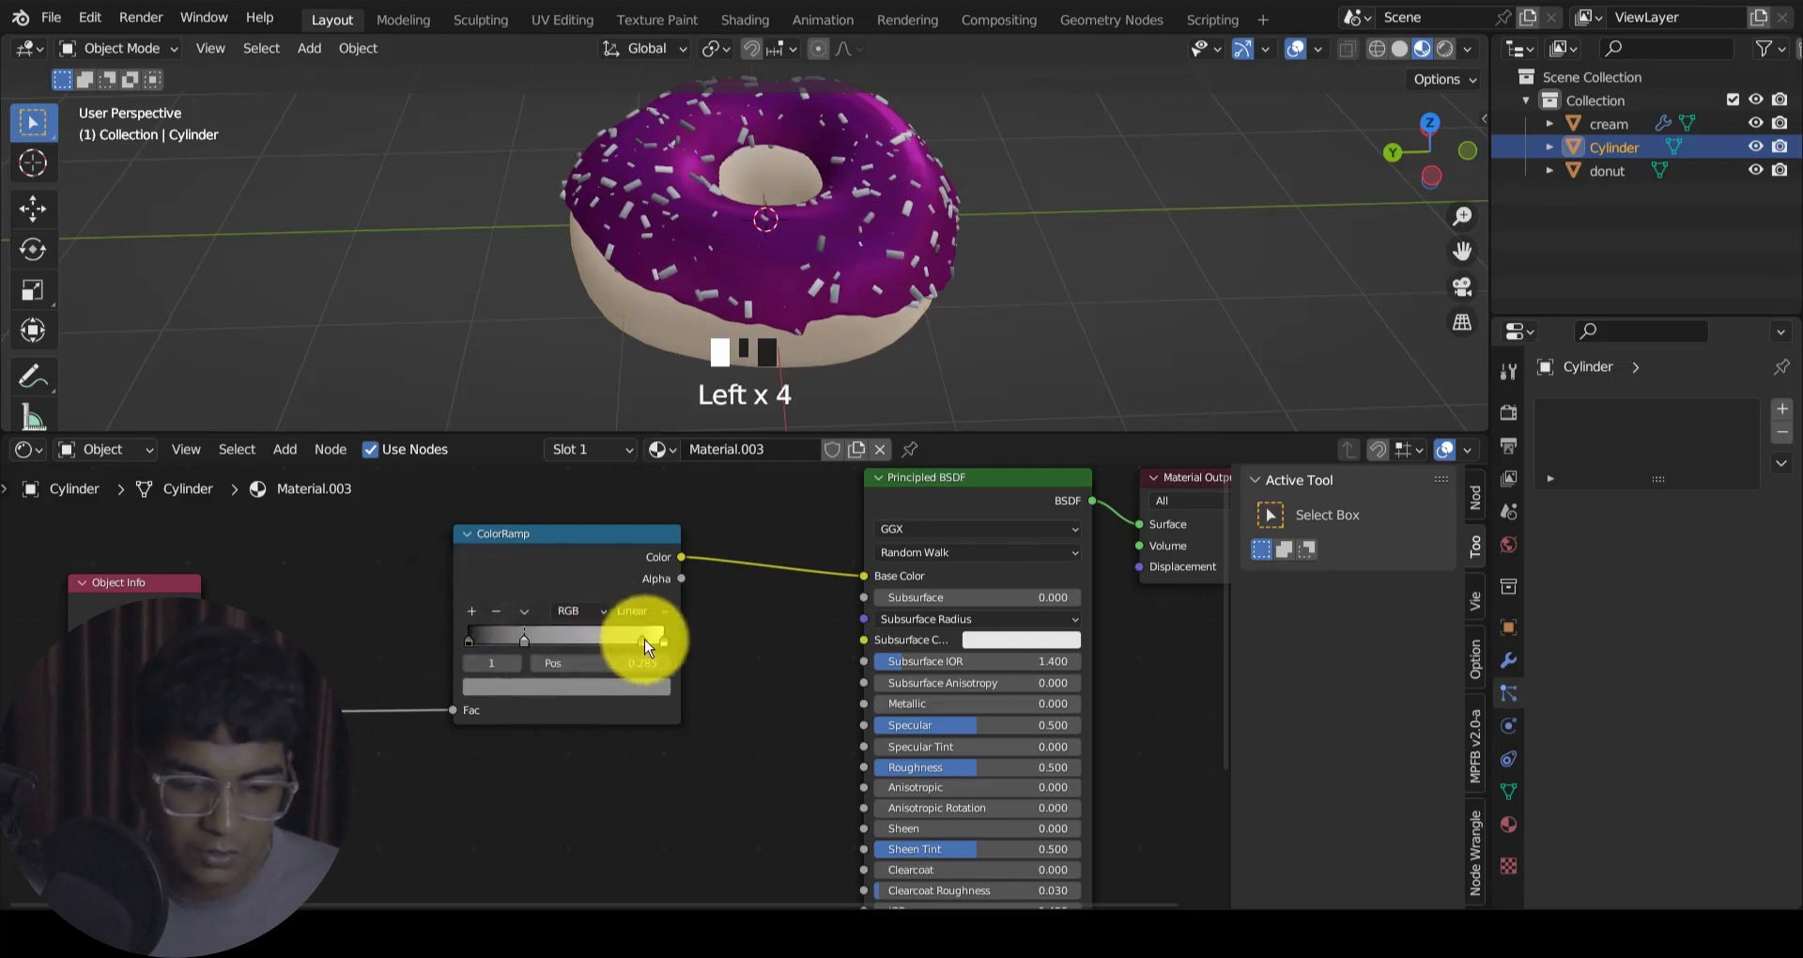
drag(646, 644, 611, 700)
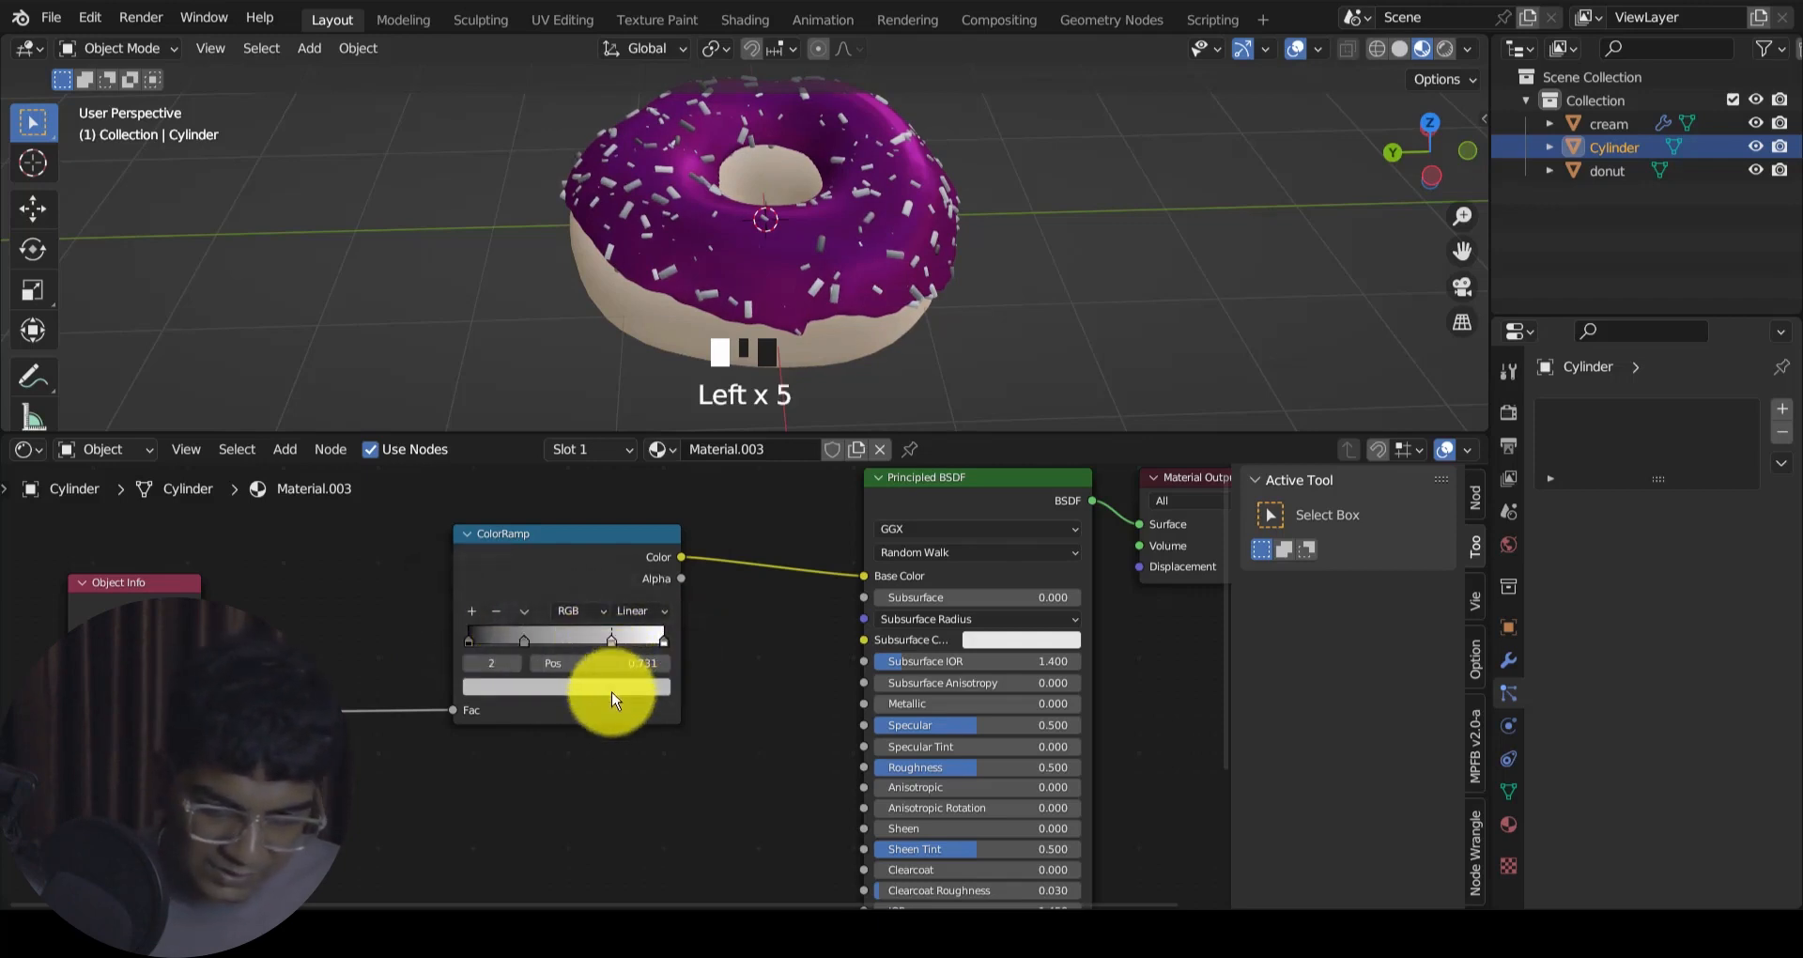
Step: Color the ramp's stop 2 red with hue 0.995 and value 0.500, and stop 1 magenta with hue 0.909 and value 1.000
click(612, 693)
drag(557, 526, 555, 554)
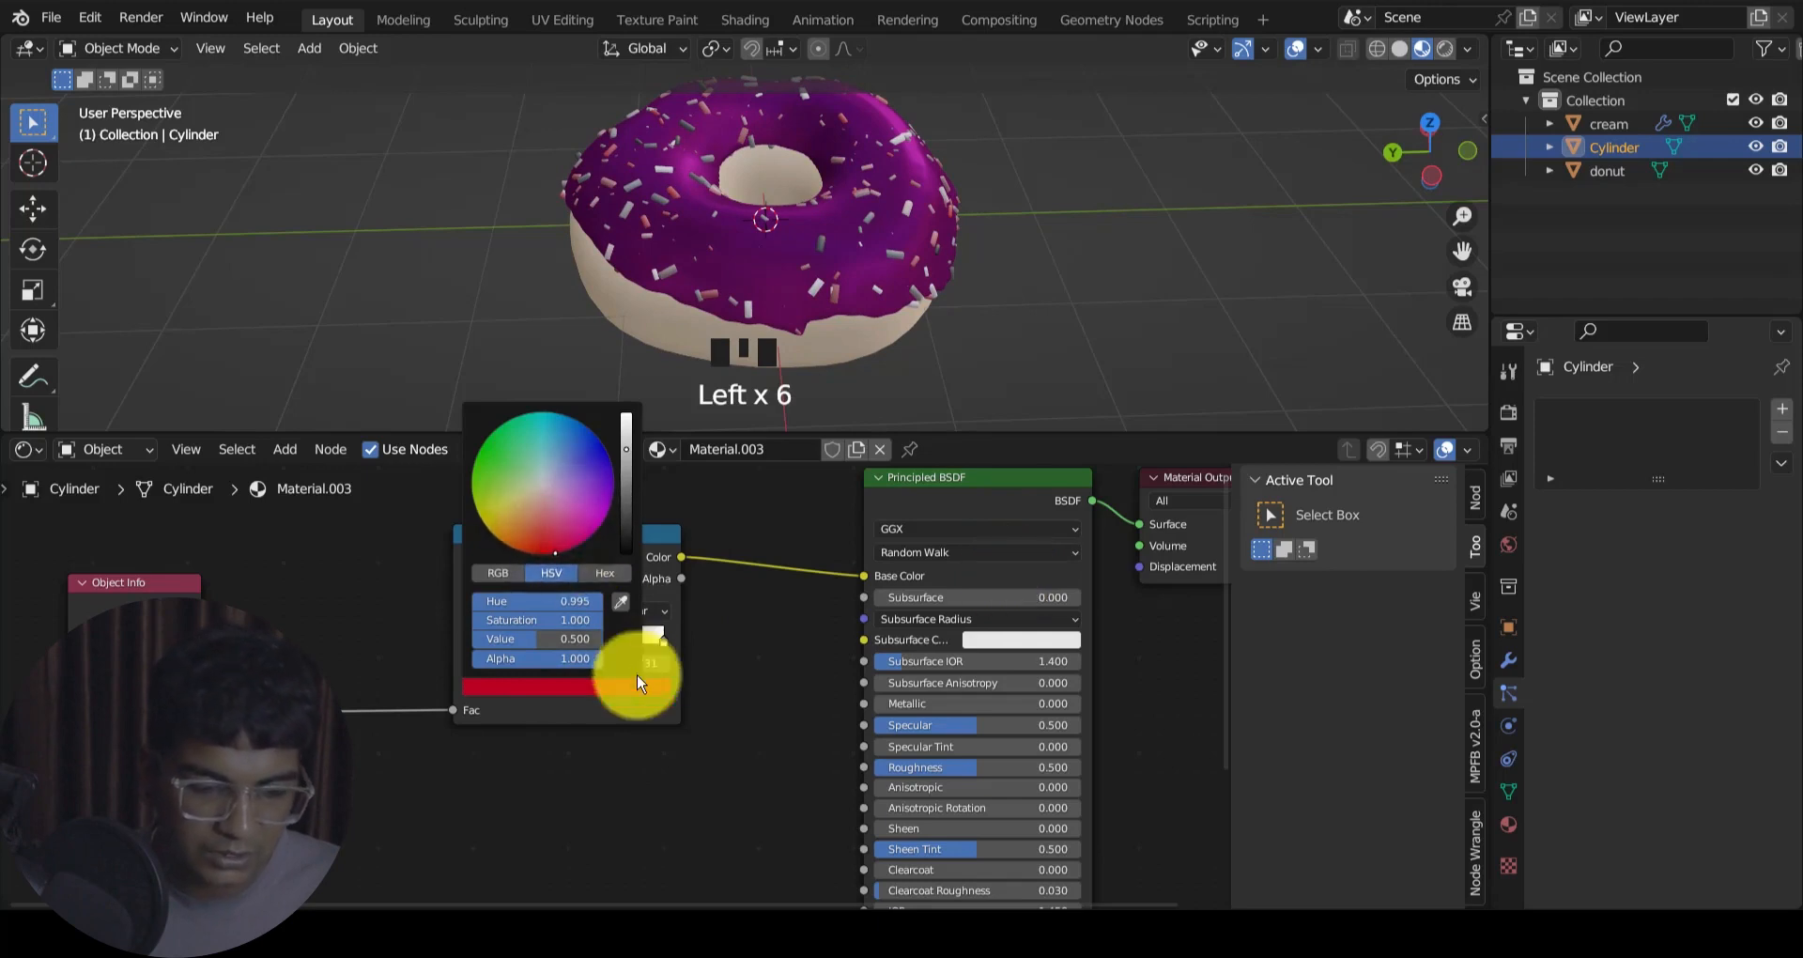
click(526, 643)
click(558, 688)
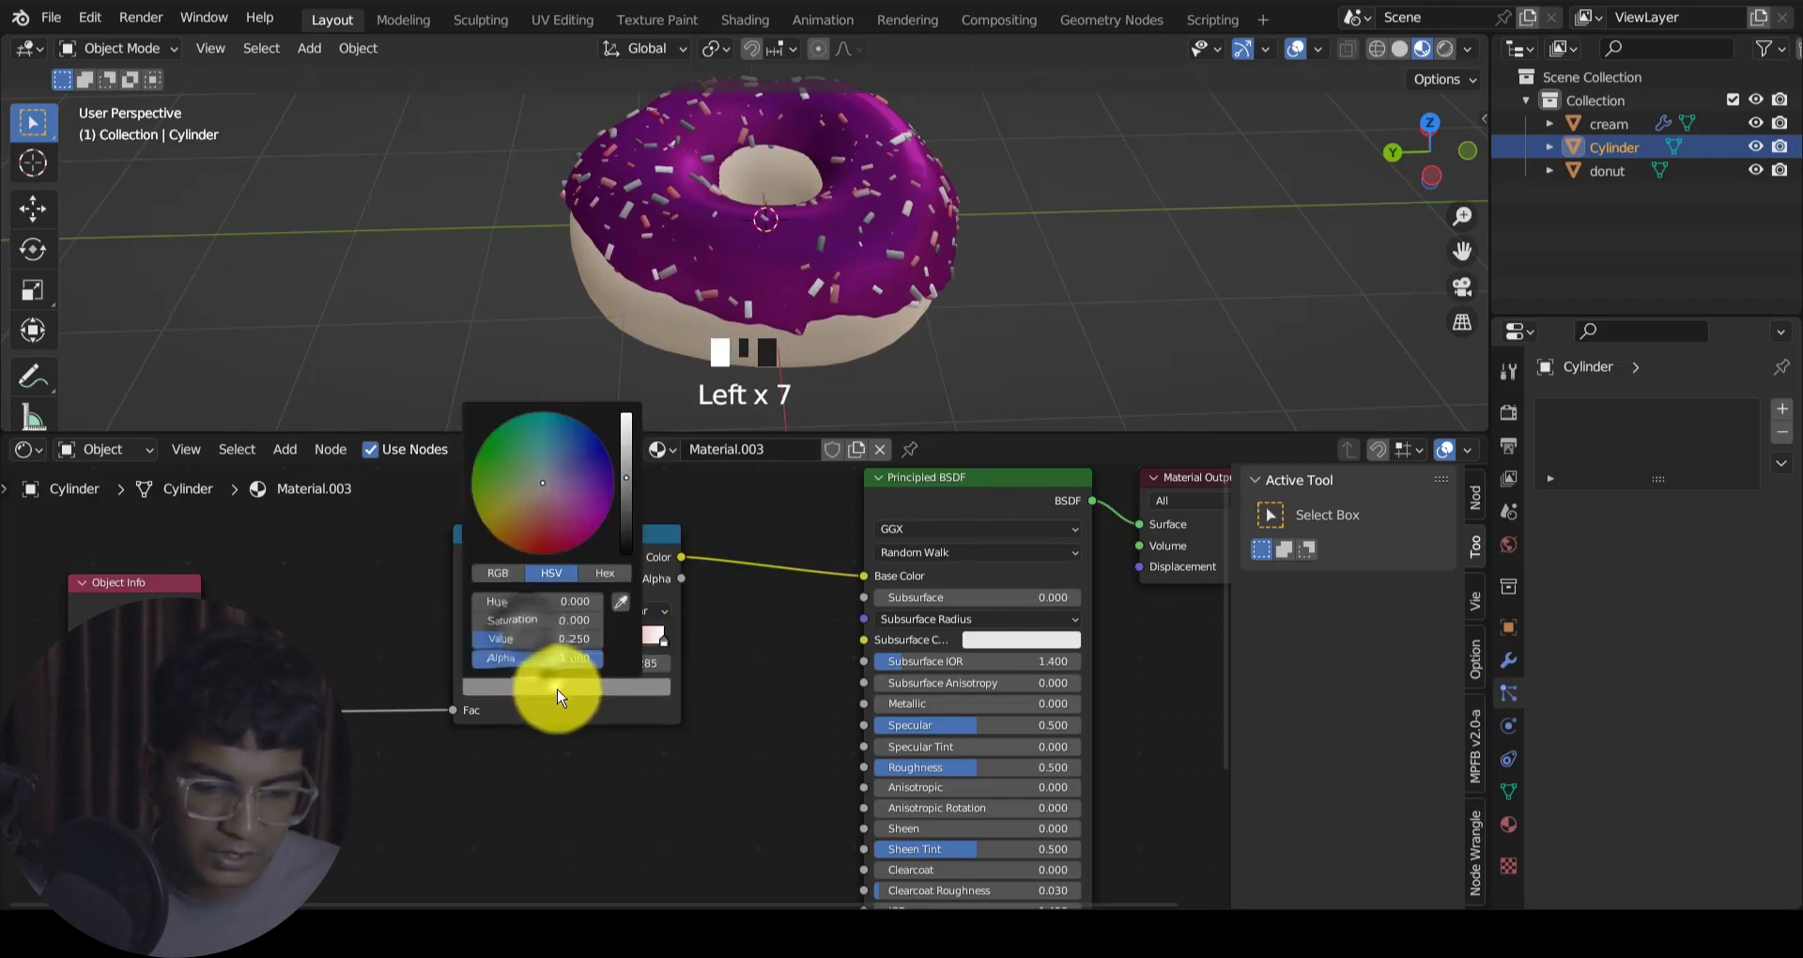
drag(588, 502, 626, 414)
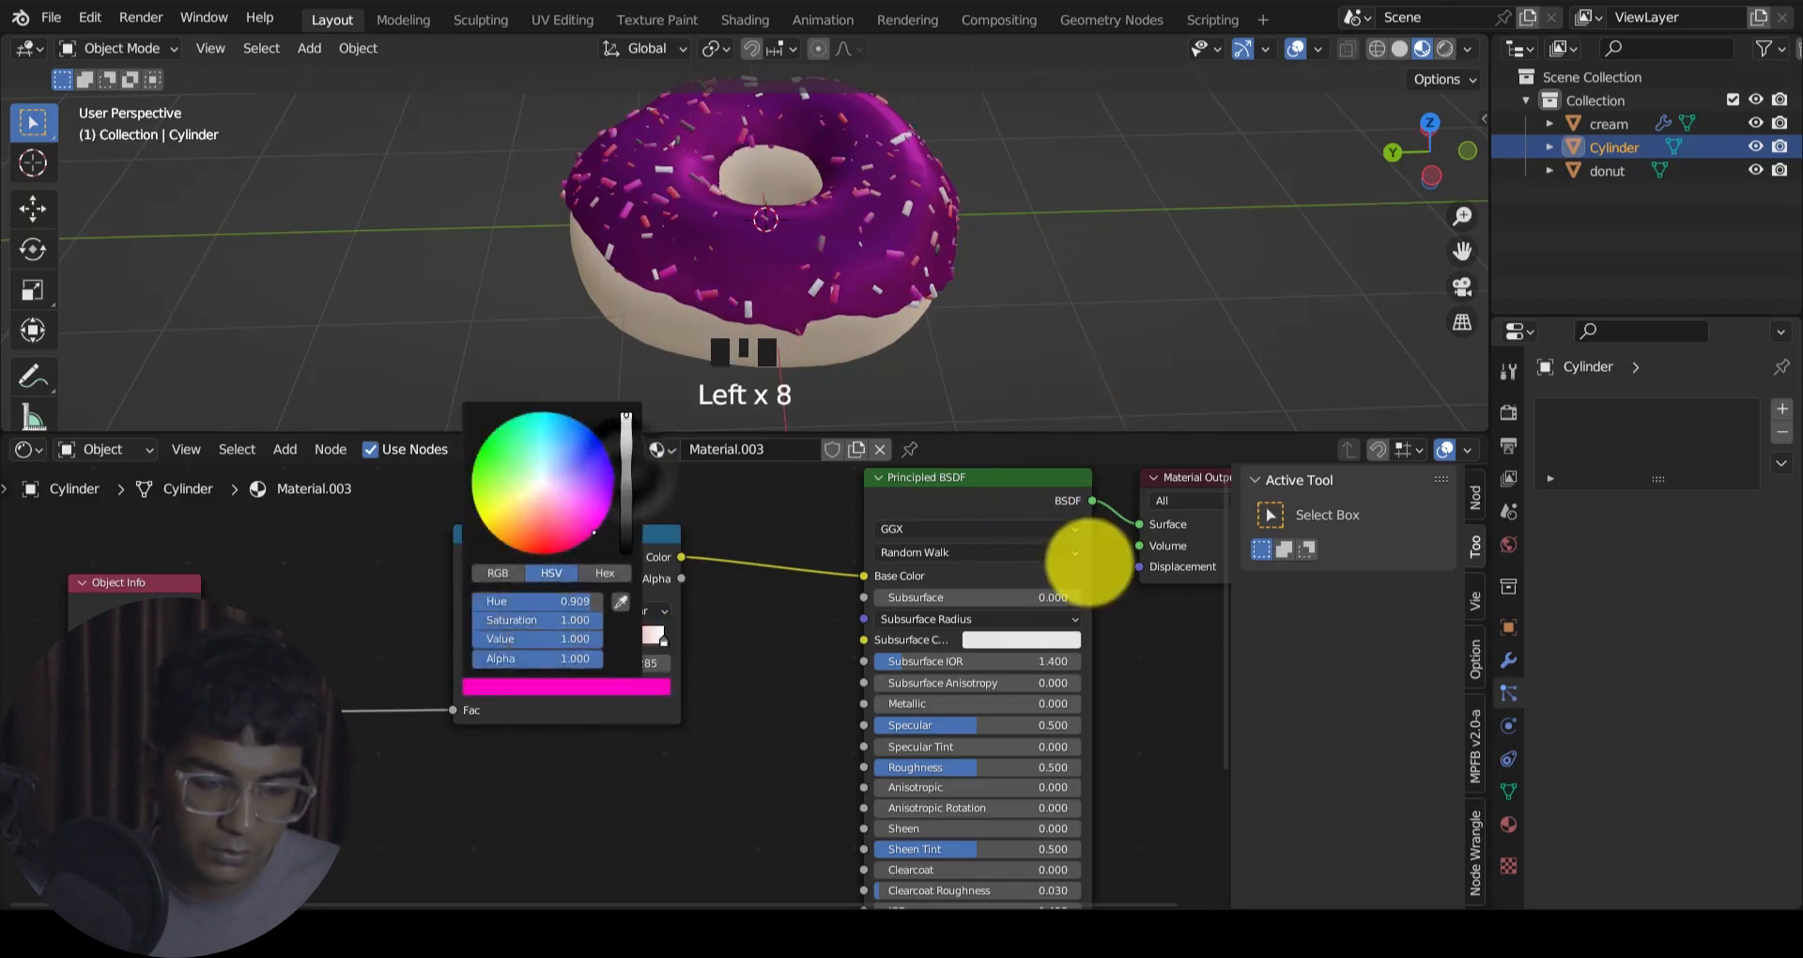
Step: Move the ColorRamp's magenta stop to position 0.482 and recolor it bright green
drag(525, 640, 563, 639)
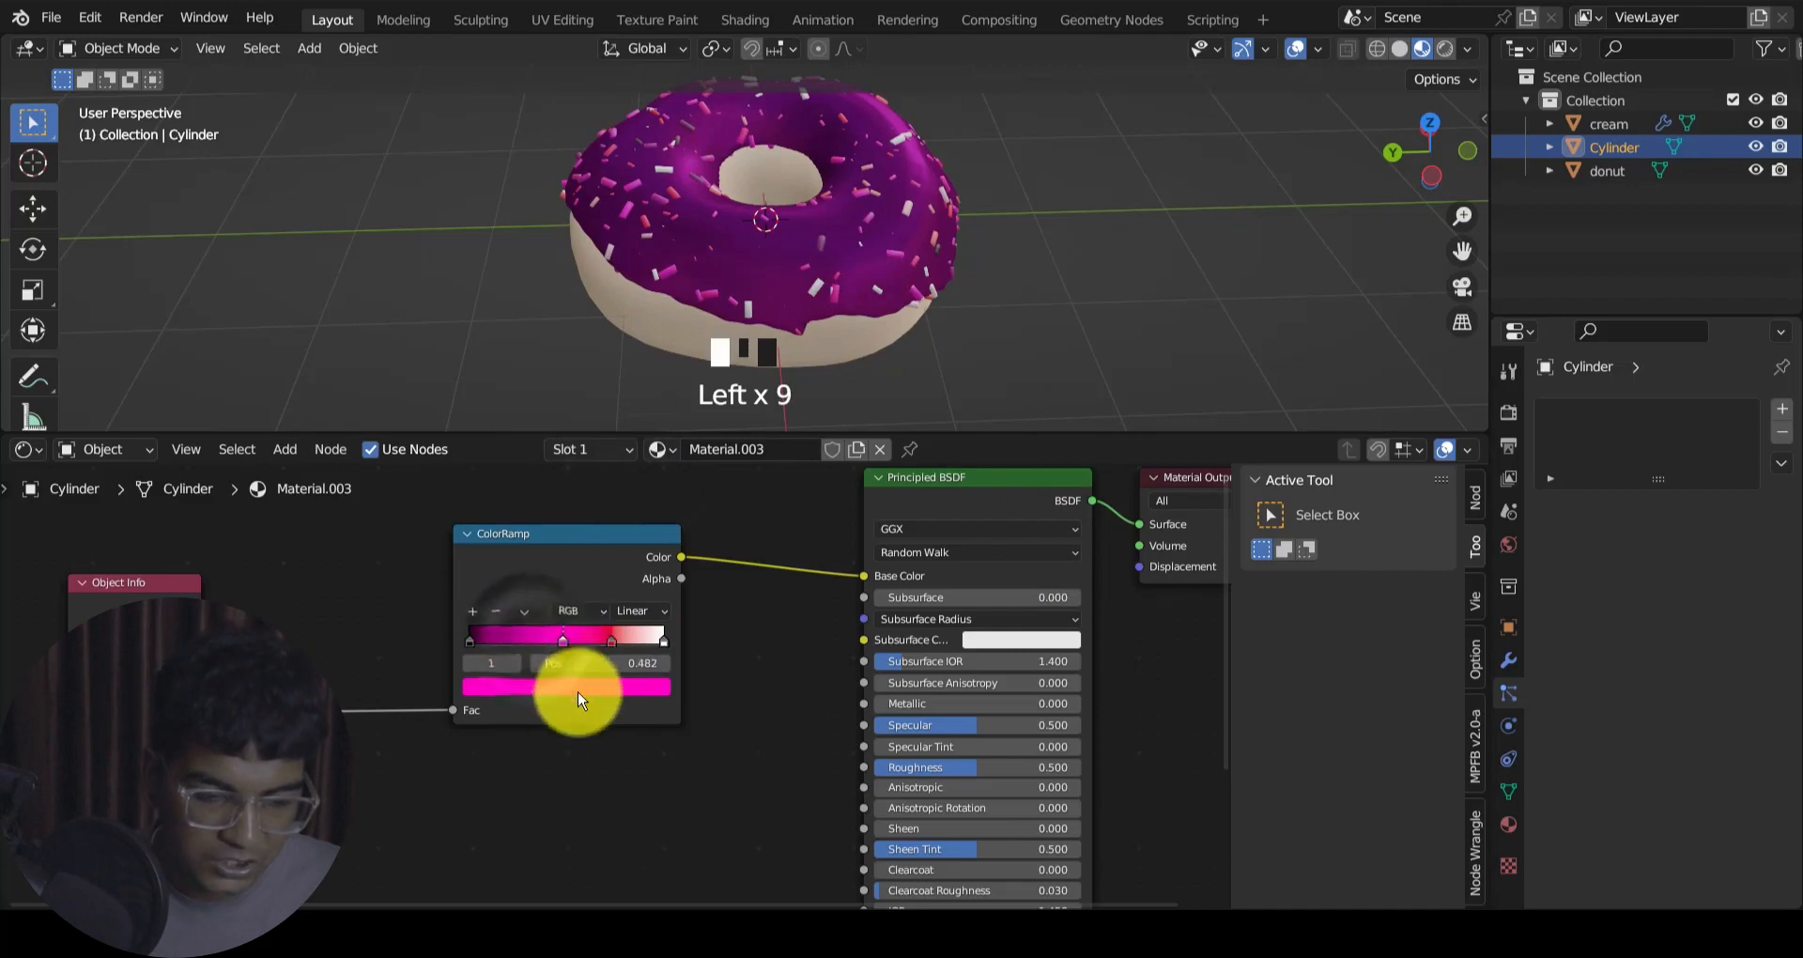
click(579, 693)
drag(537, 519, 931, 466)
Step: Add another ColorRamp stop and move it to position 0.335, between the black and green stops
click(663, 642)
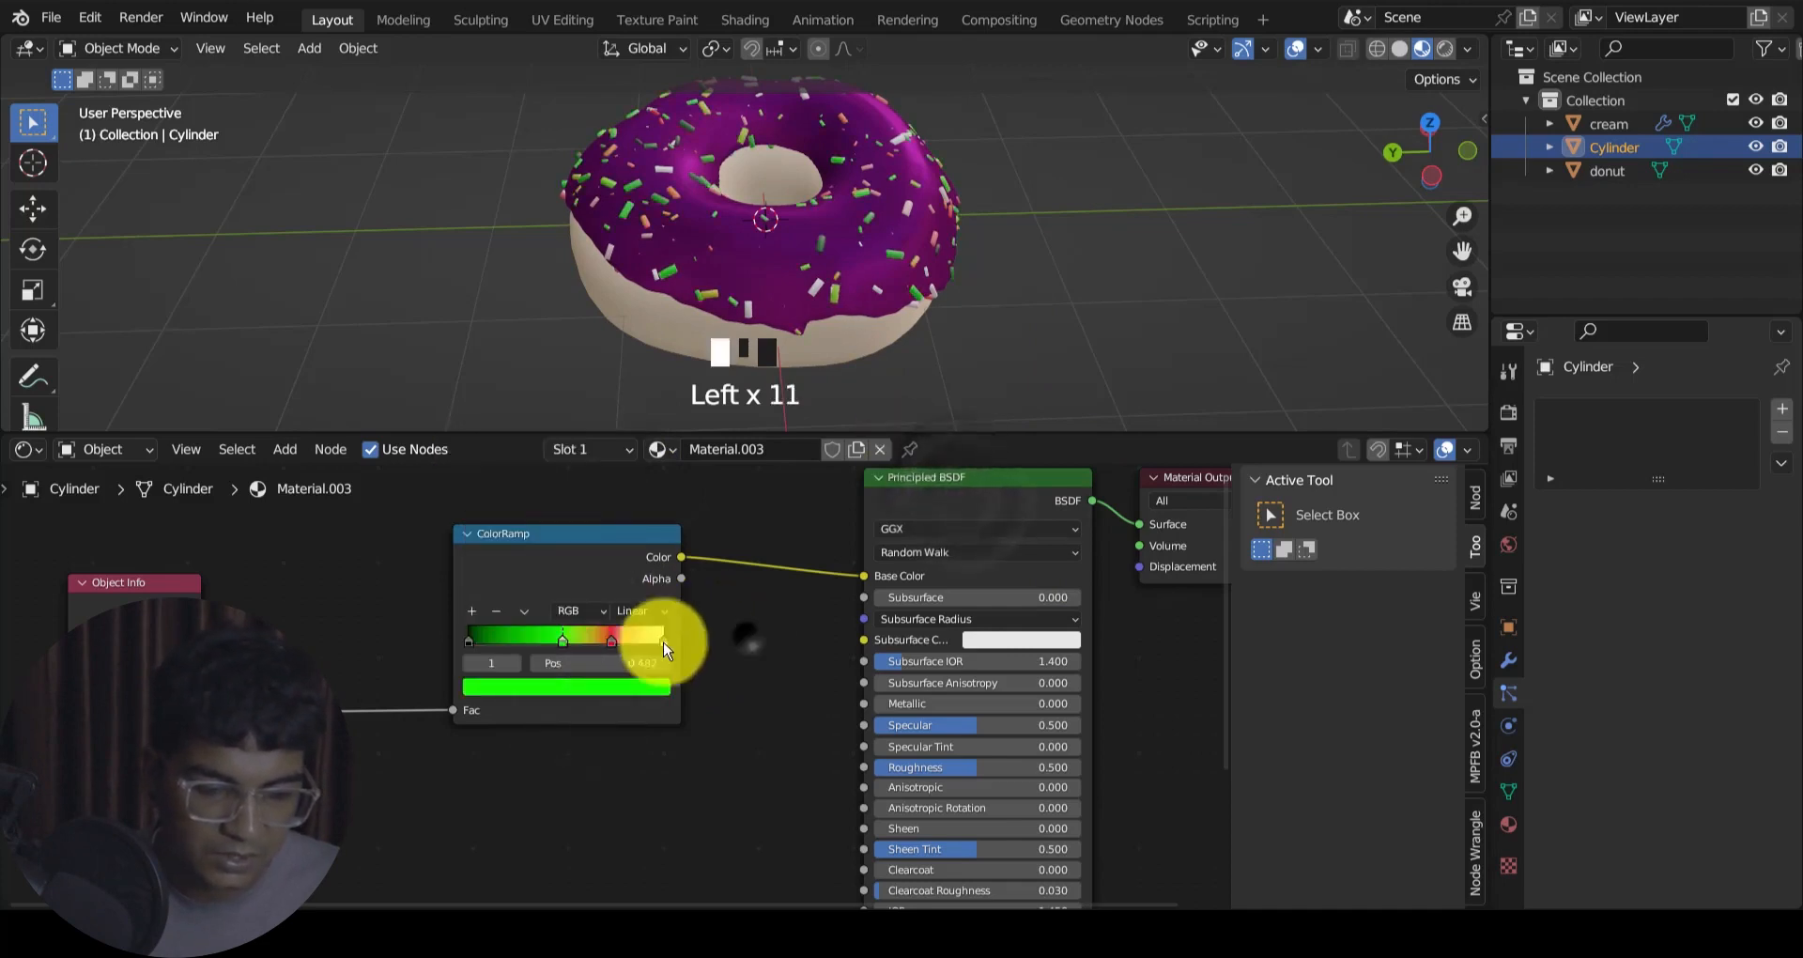
scroll(664, 648, up, 1)
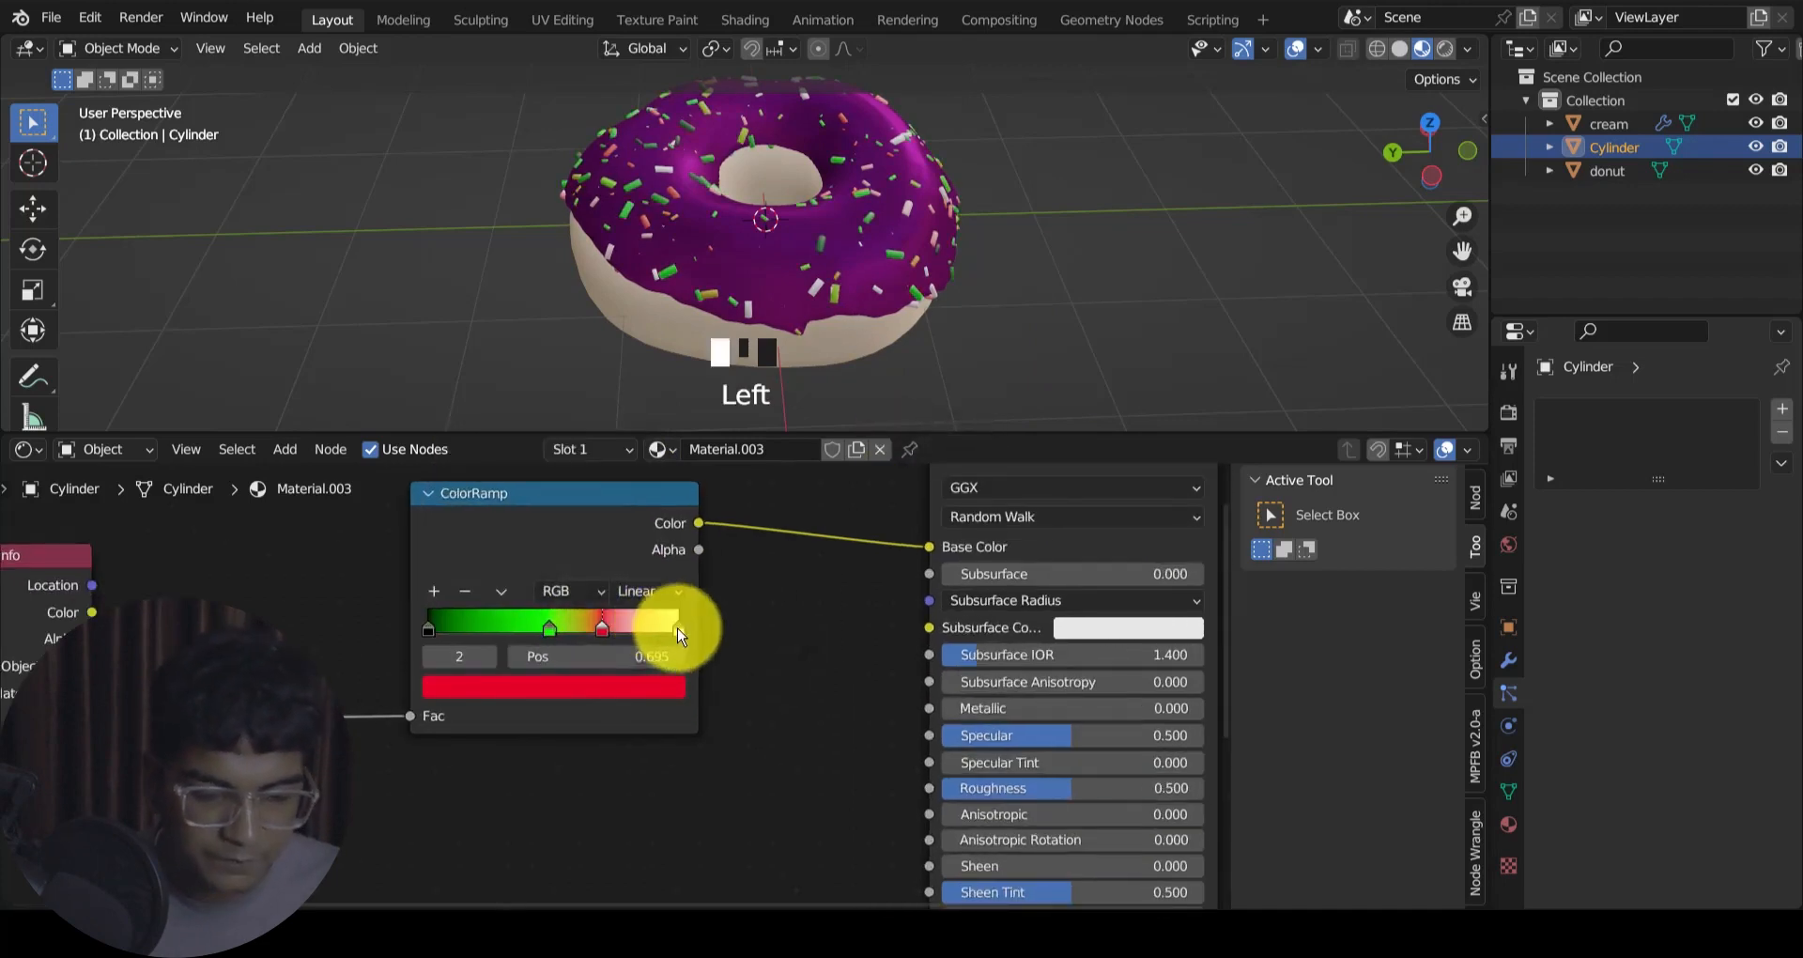
click(433, 591)
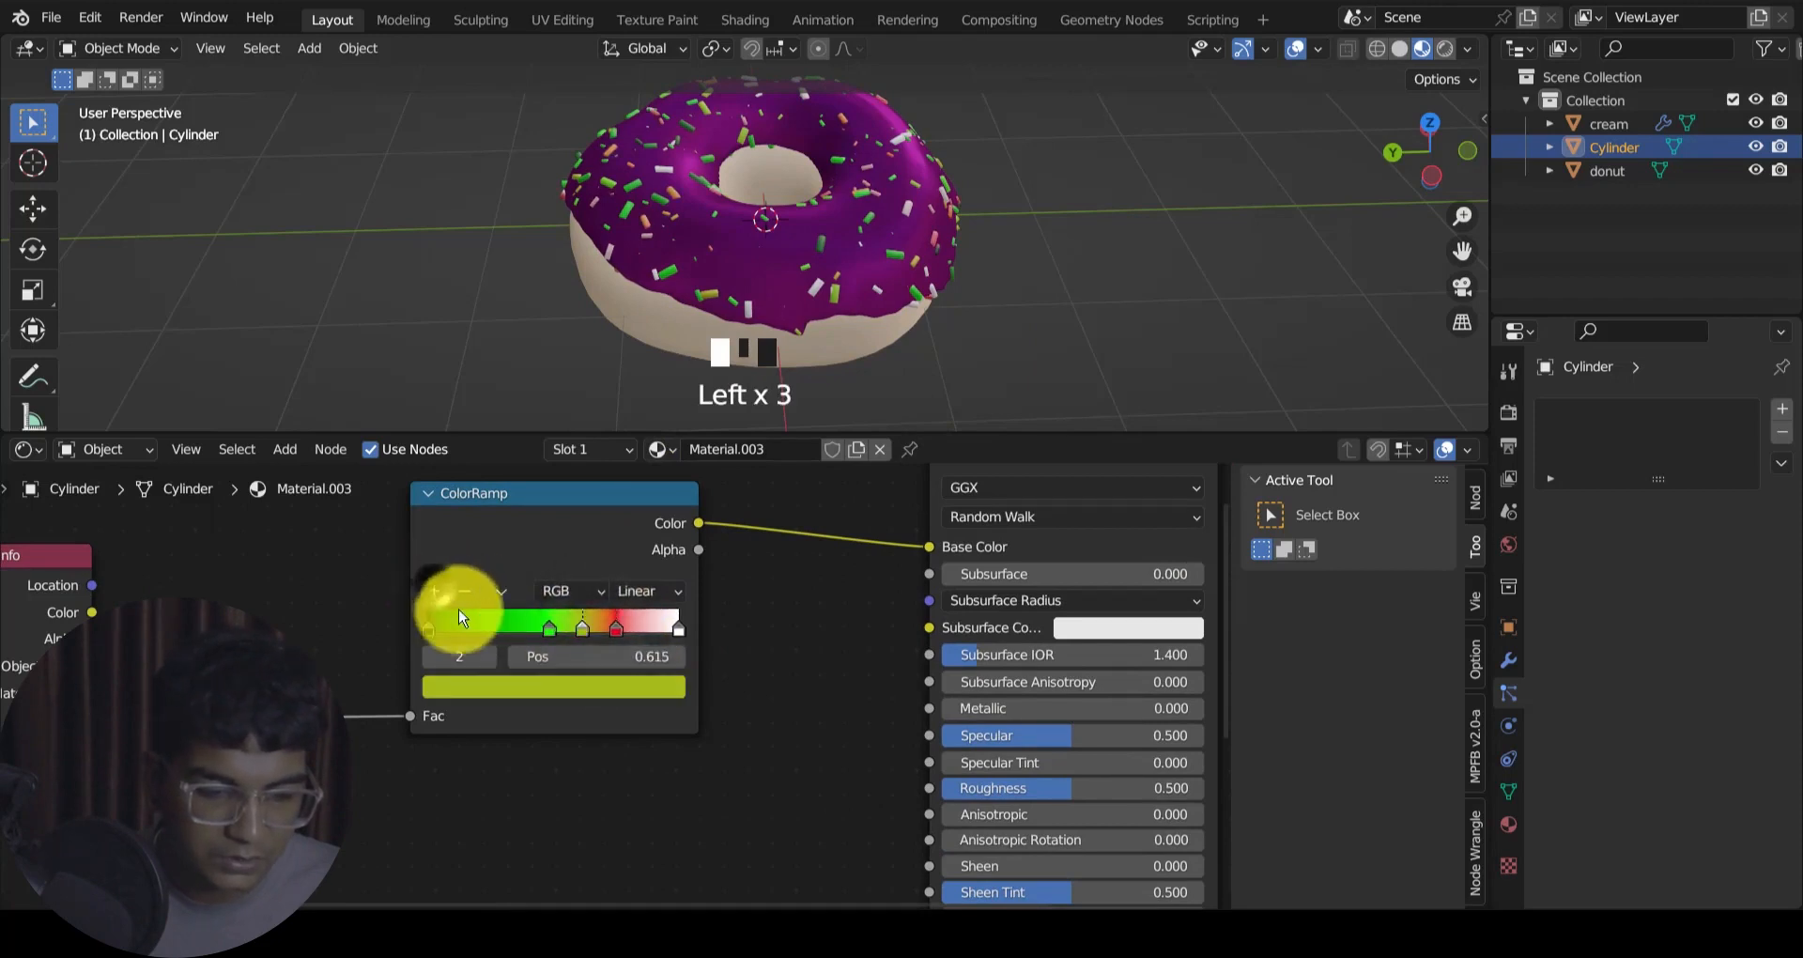
drag(582, 628, 513, 630)
click(291, 613)
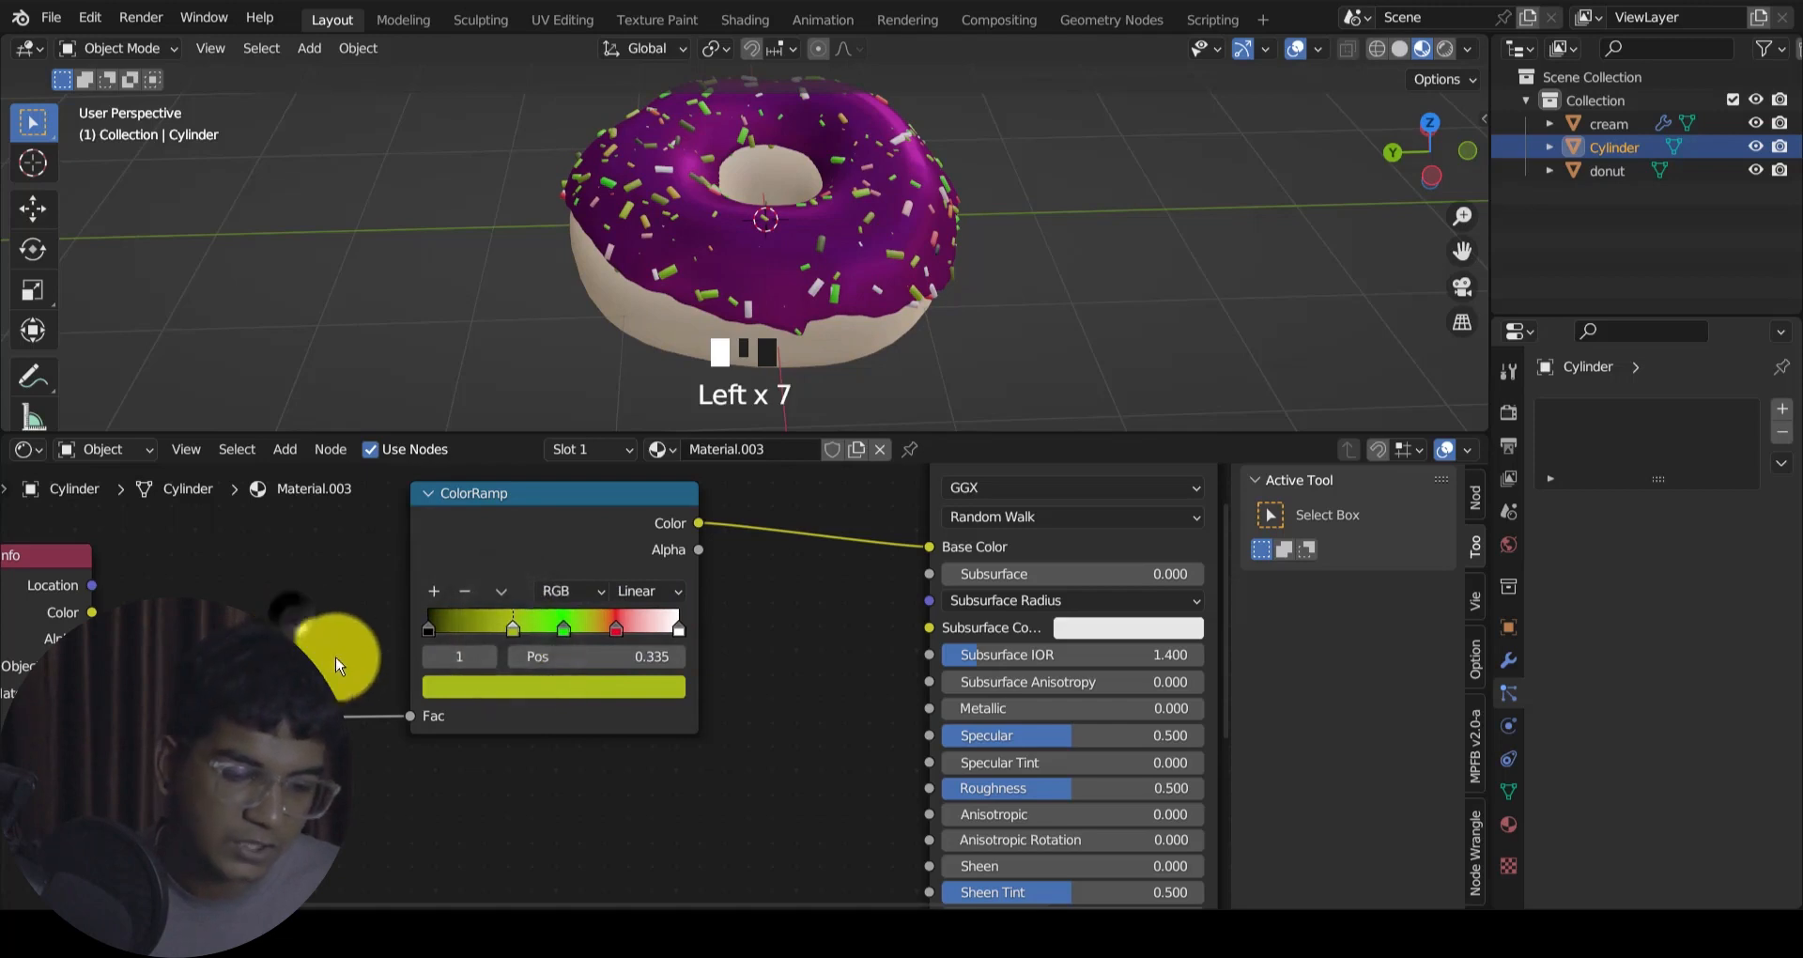
middle_drag(407, 709, 489, 739)
click(344, 609)
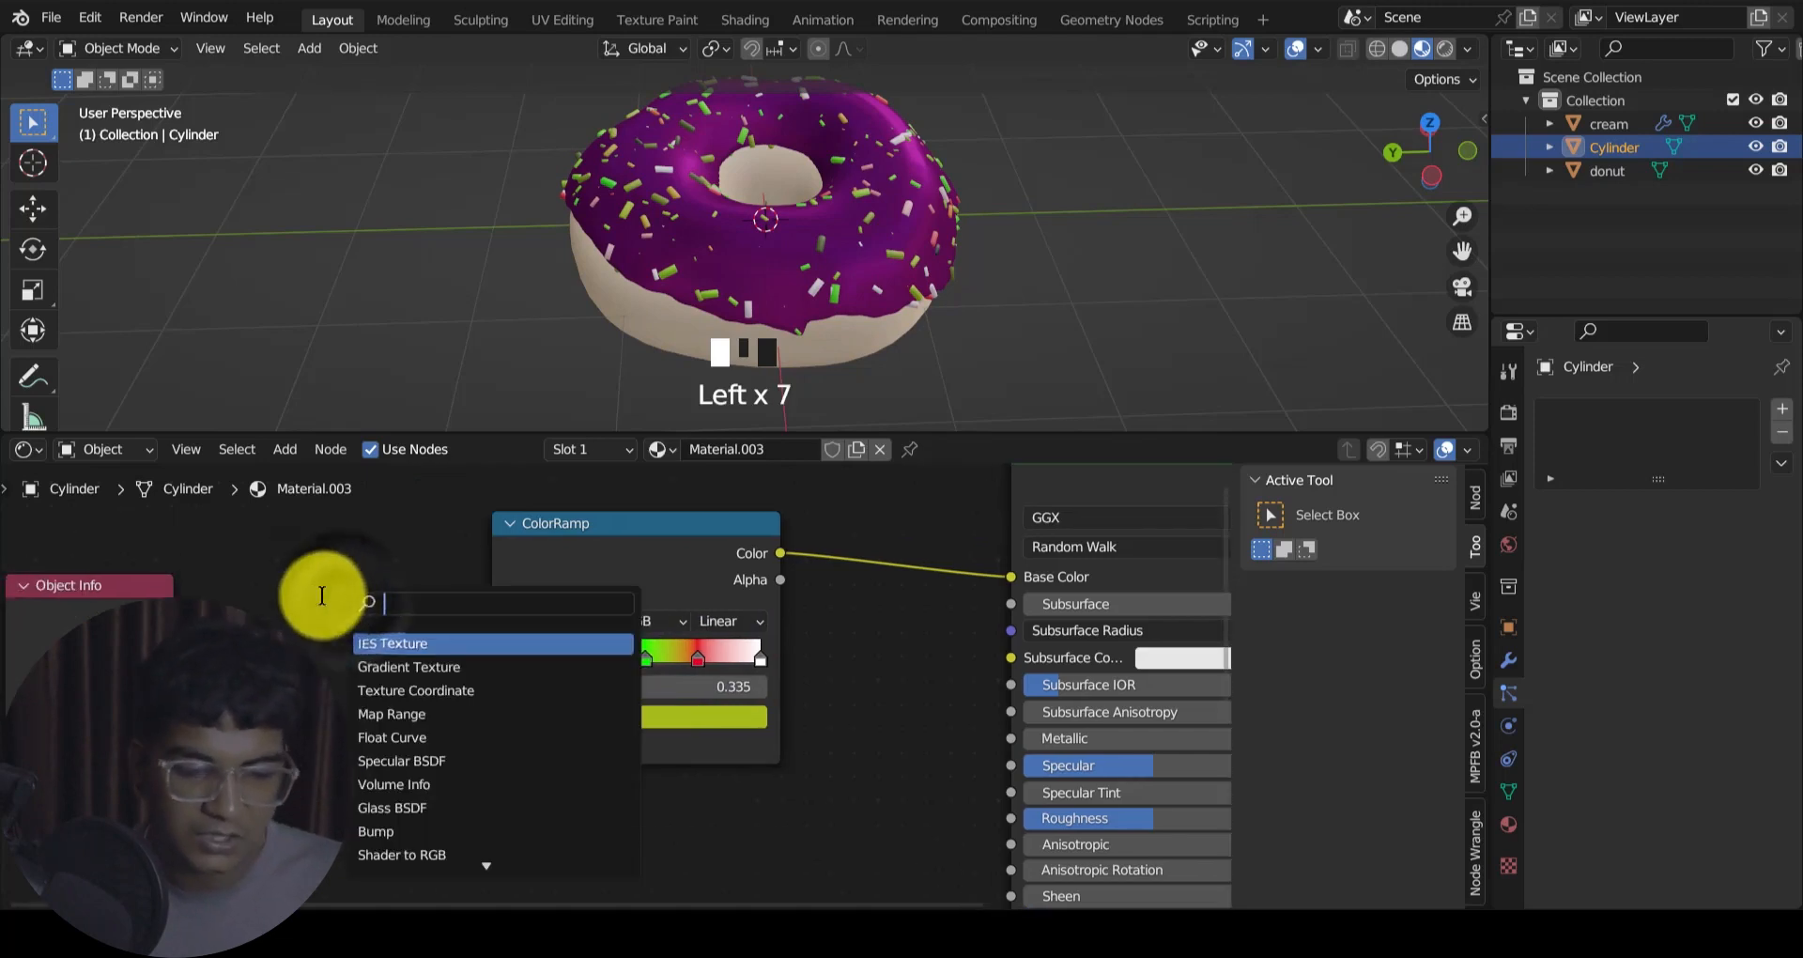
click(236, 581)
middle_drag(287, 579, 296, 644)
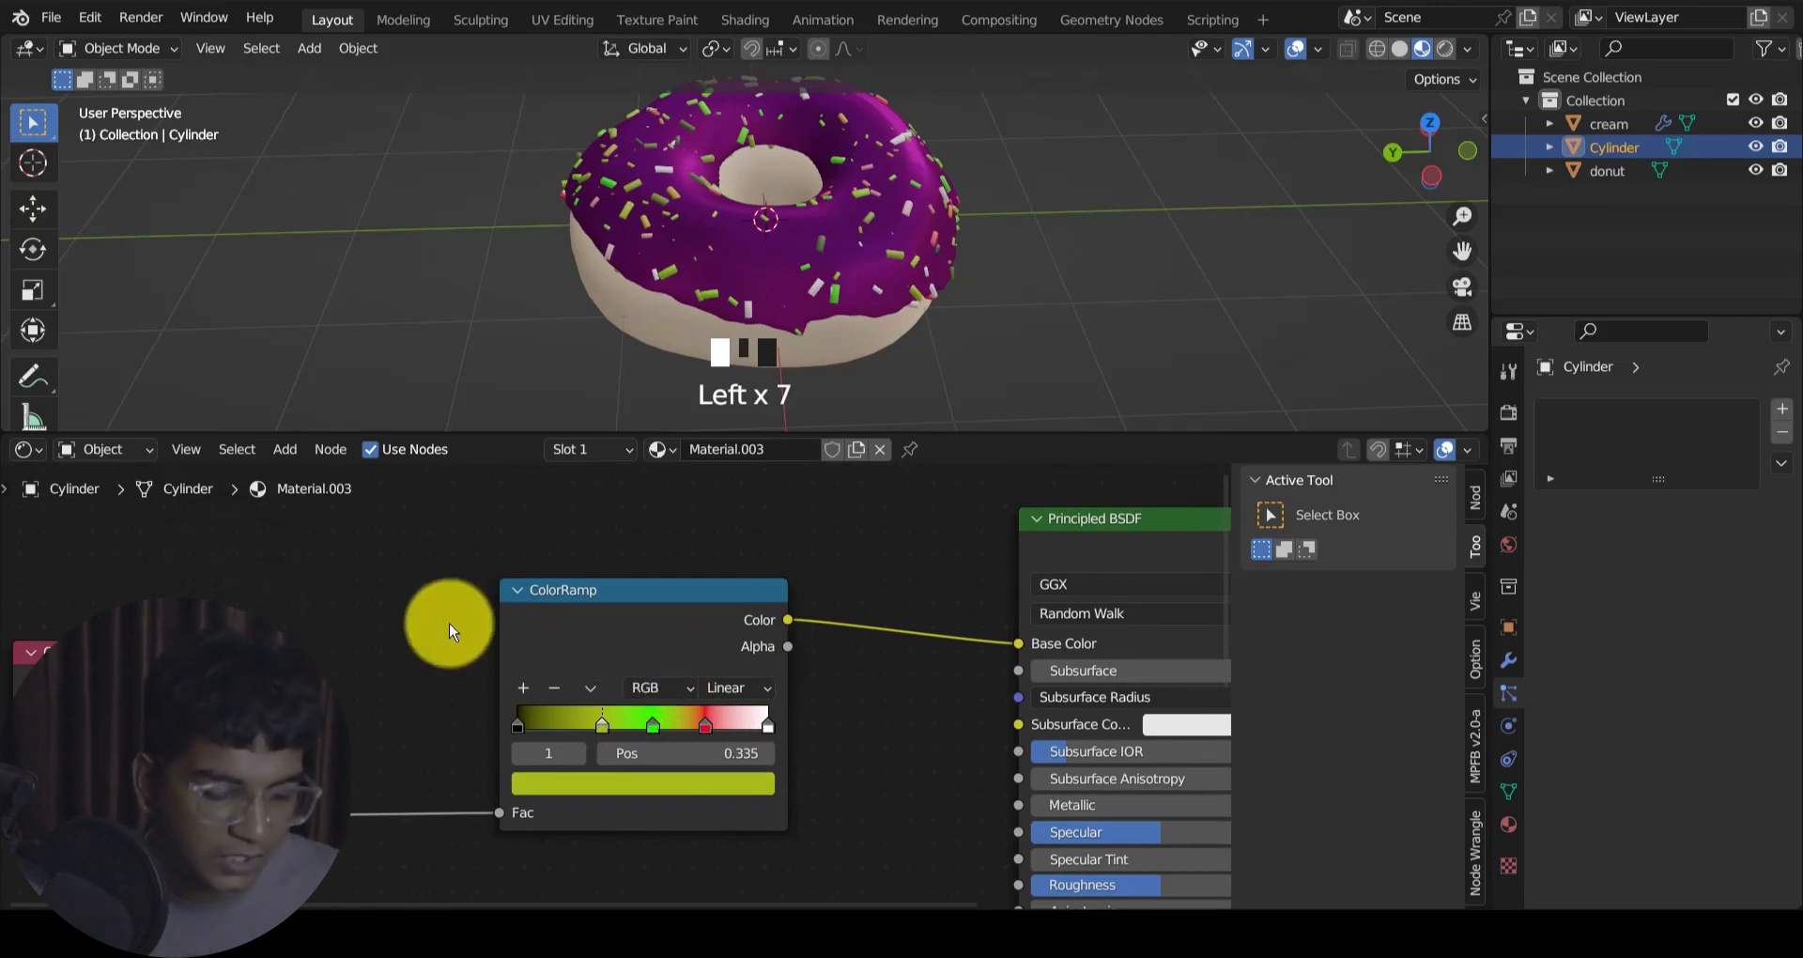
click(367, 578)
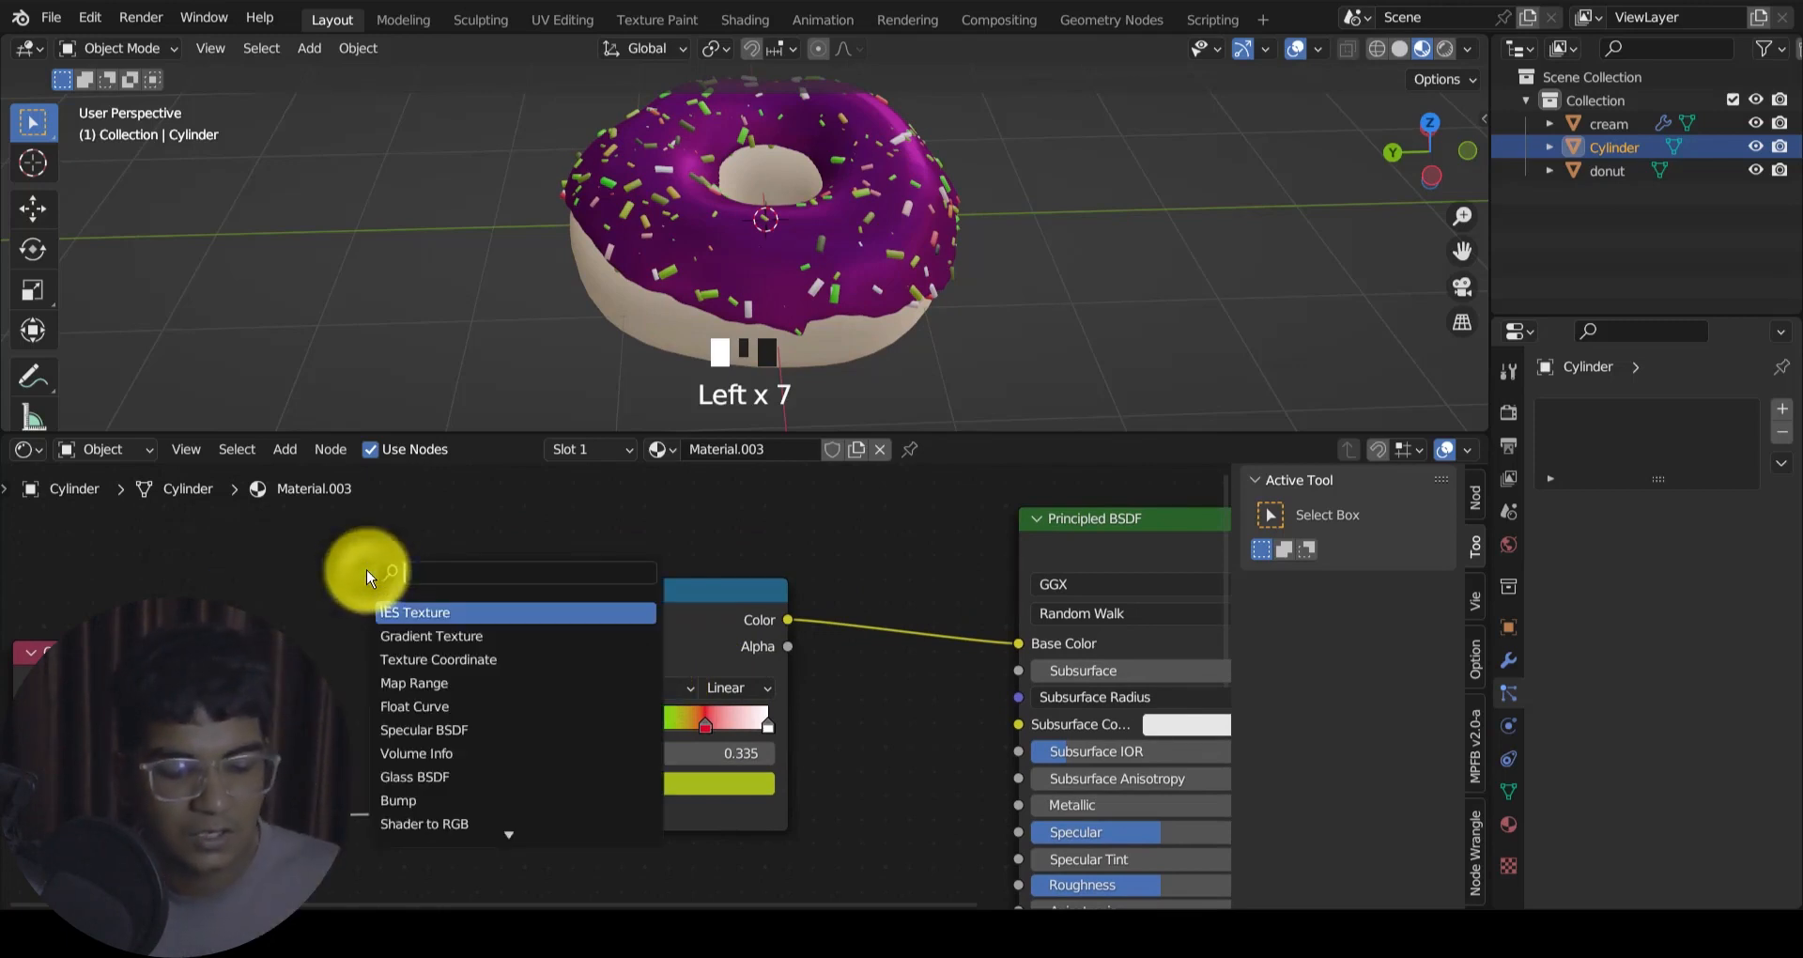
click(297, 568)
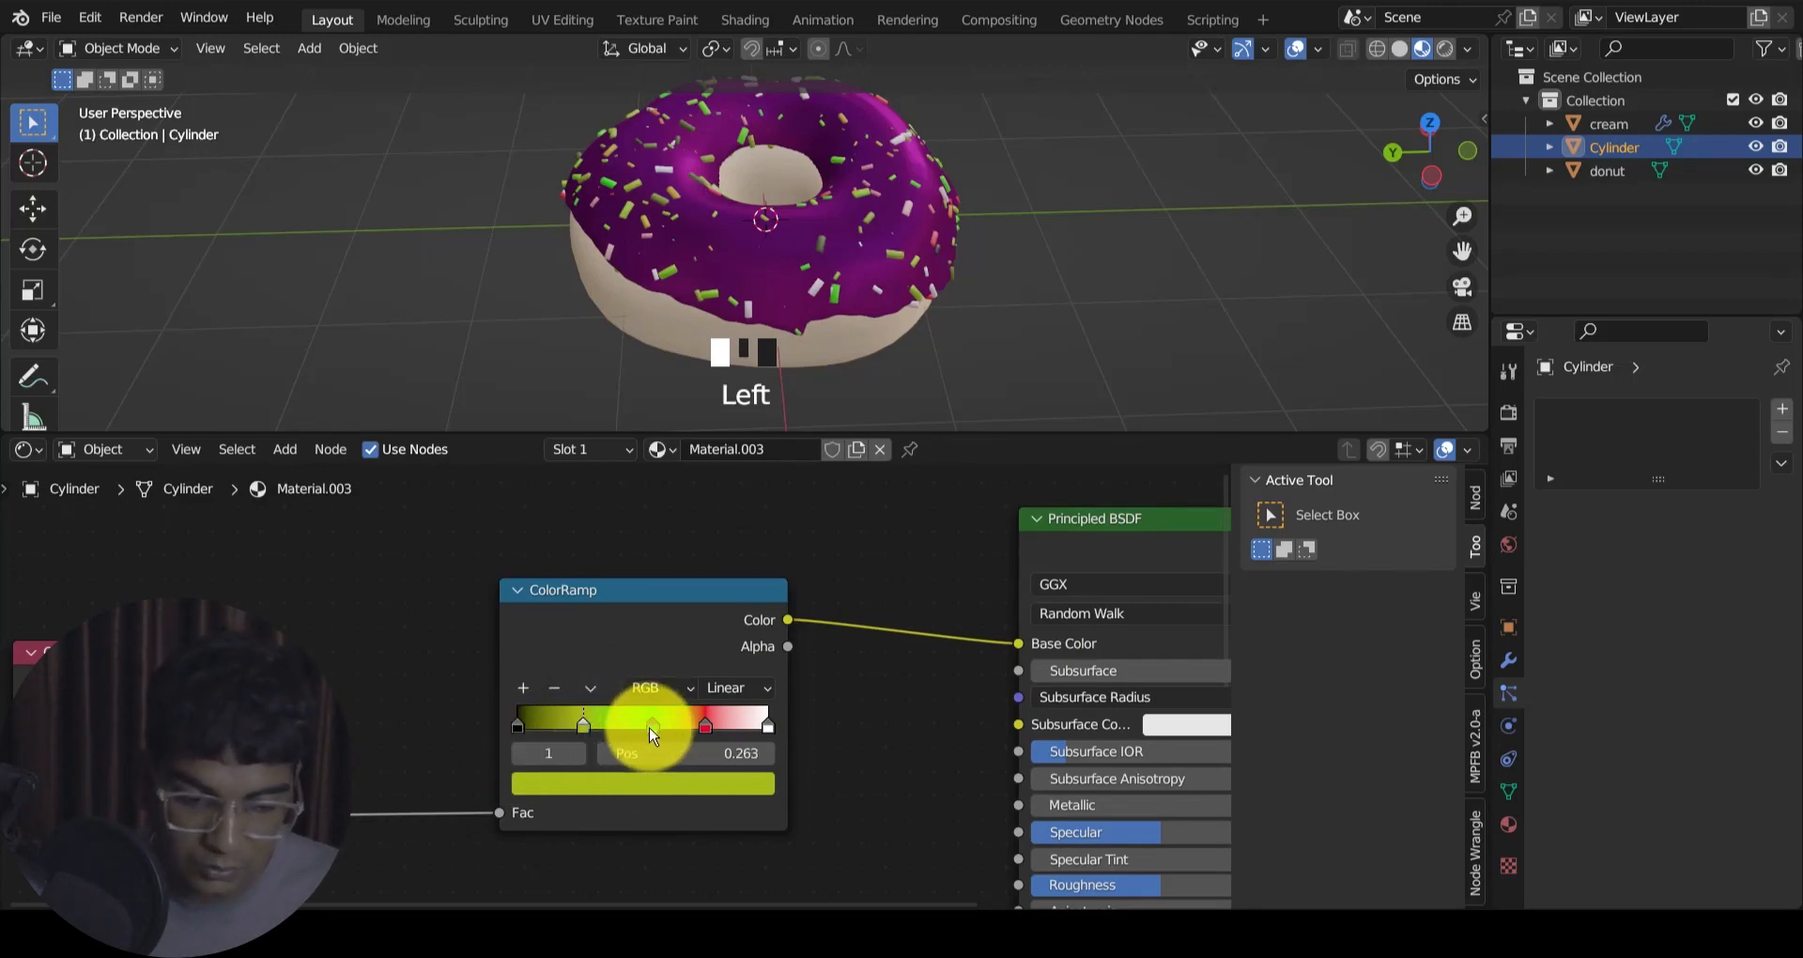
Step: Shift the ColorRamp's green stop to position 0.533 and change the black first stop to bright blue
drag(647, 732, 651, 734)
scroll(503, 742, up, 3)
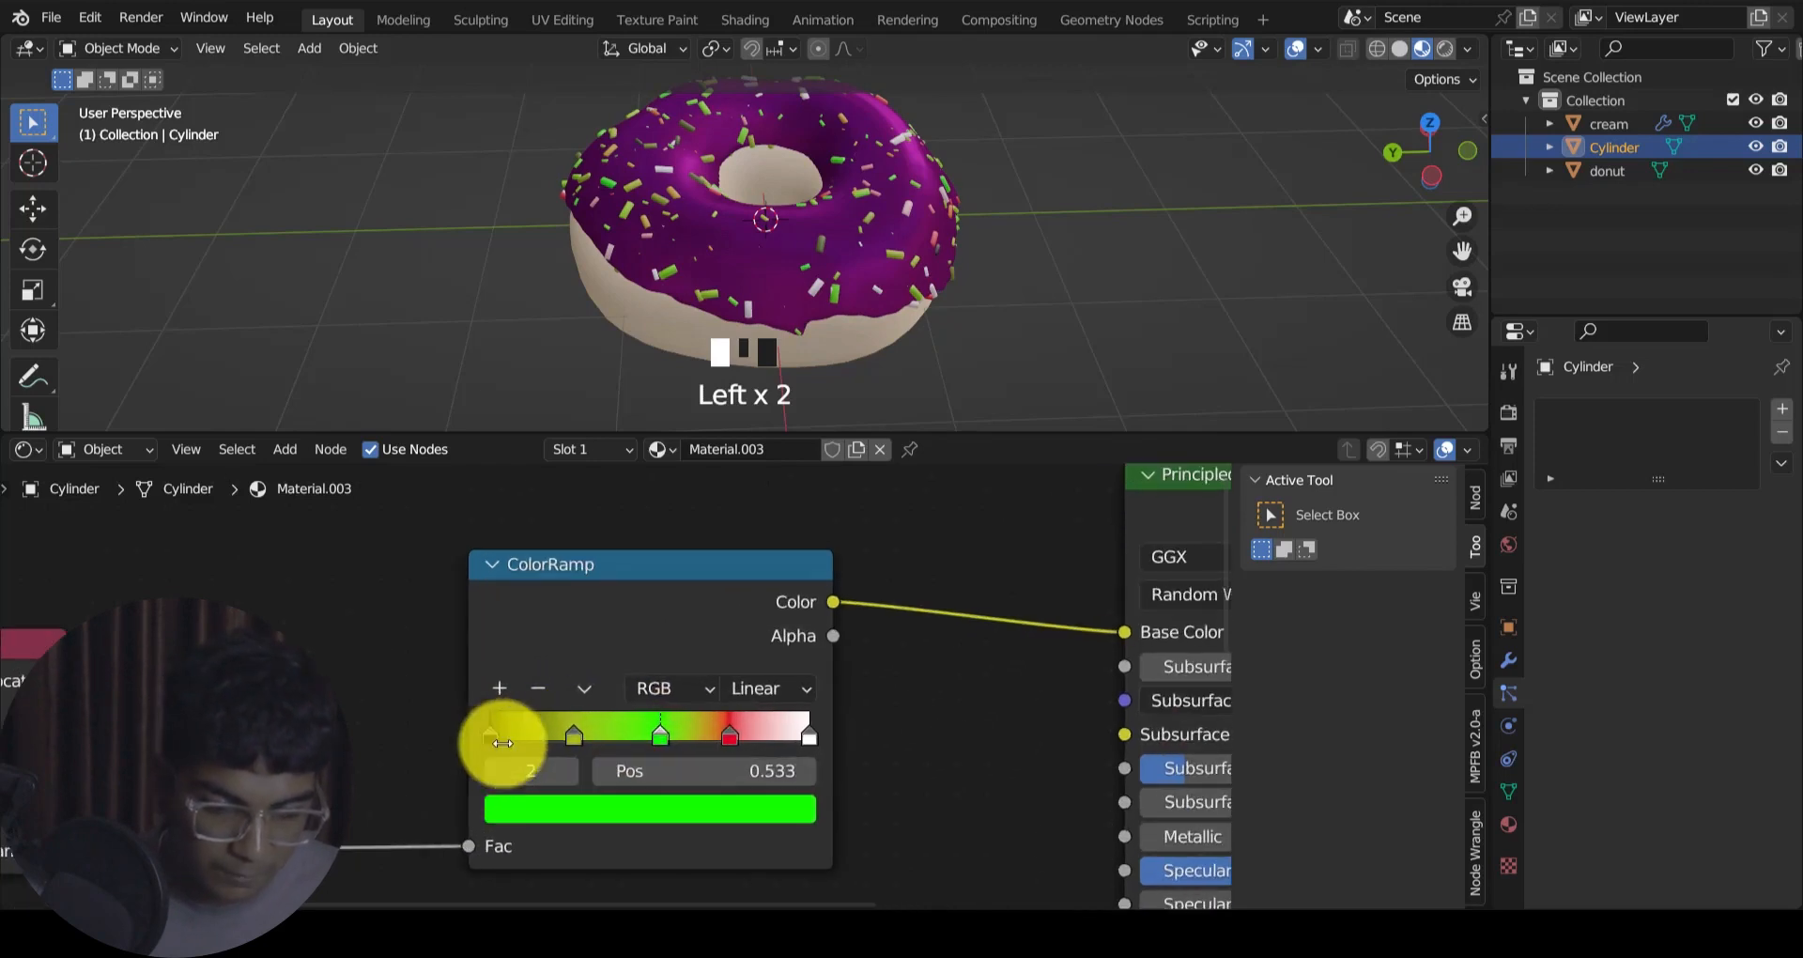
click(491, 736)
click(536, 808)
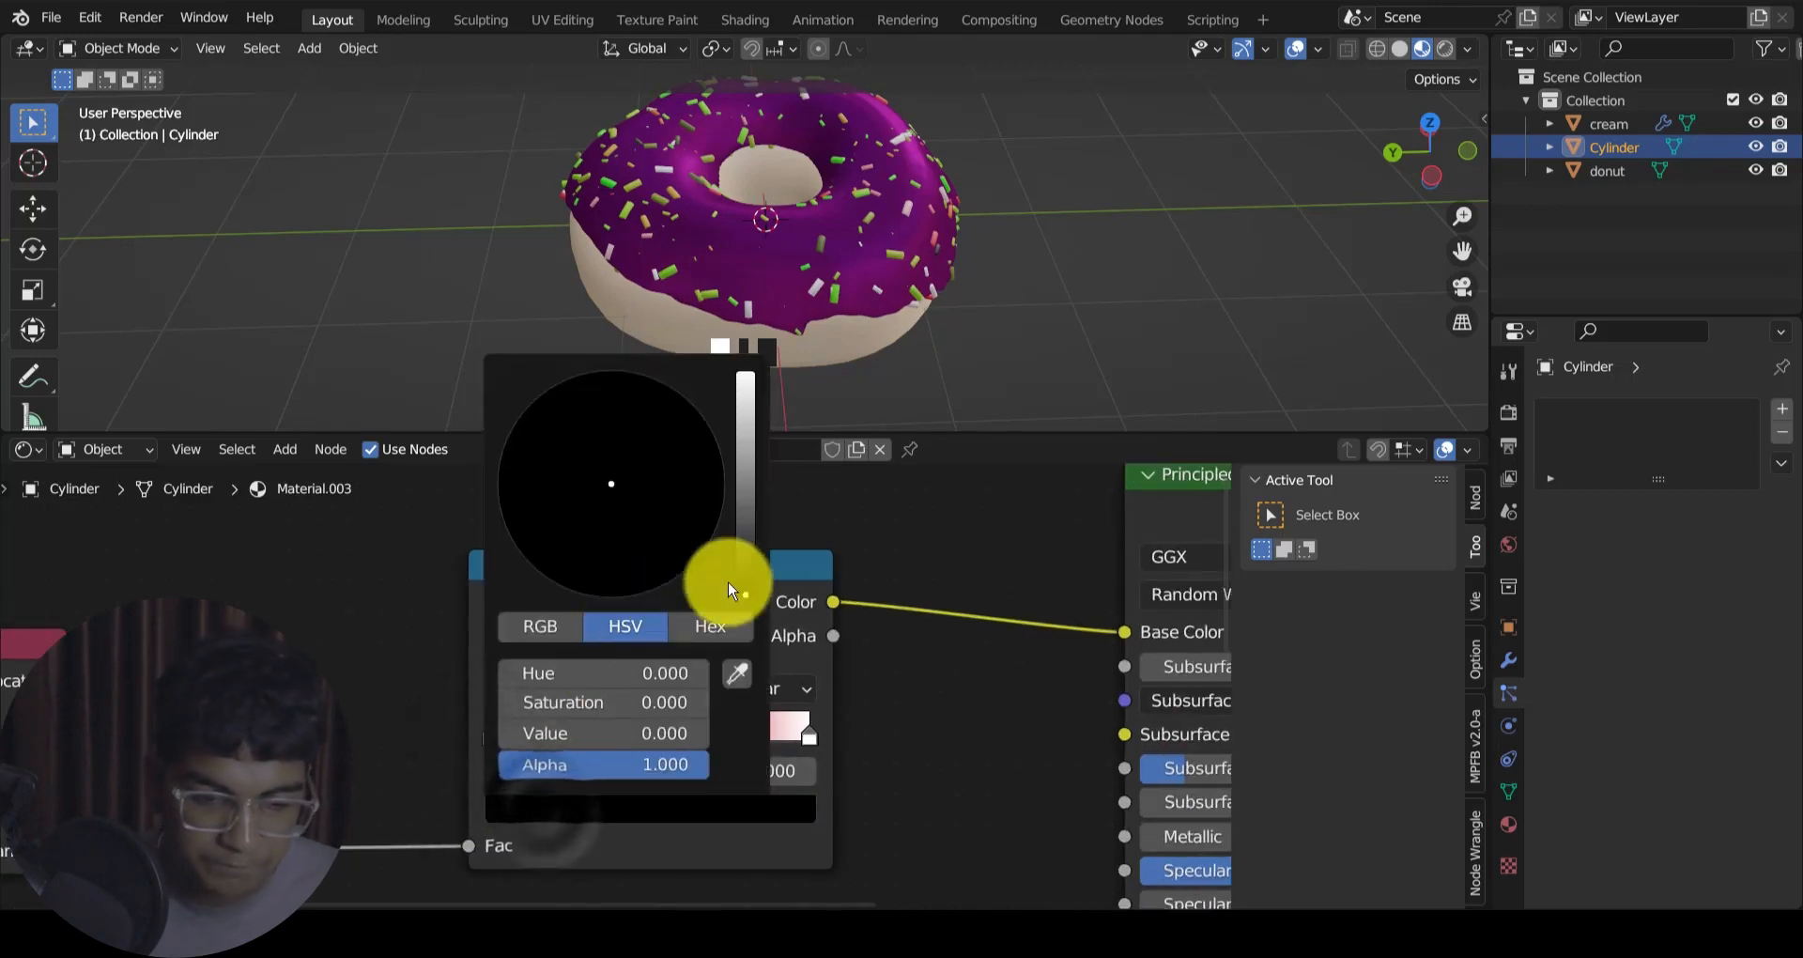
drag(738, 583, 746, 373)
drag(671, 432, 722, 433)
Step: Move the ramp's olive-yellow stop to position 0.299 and recolor it bright green with hue 0.334 and saturation 1.000
click(586, 735)
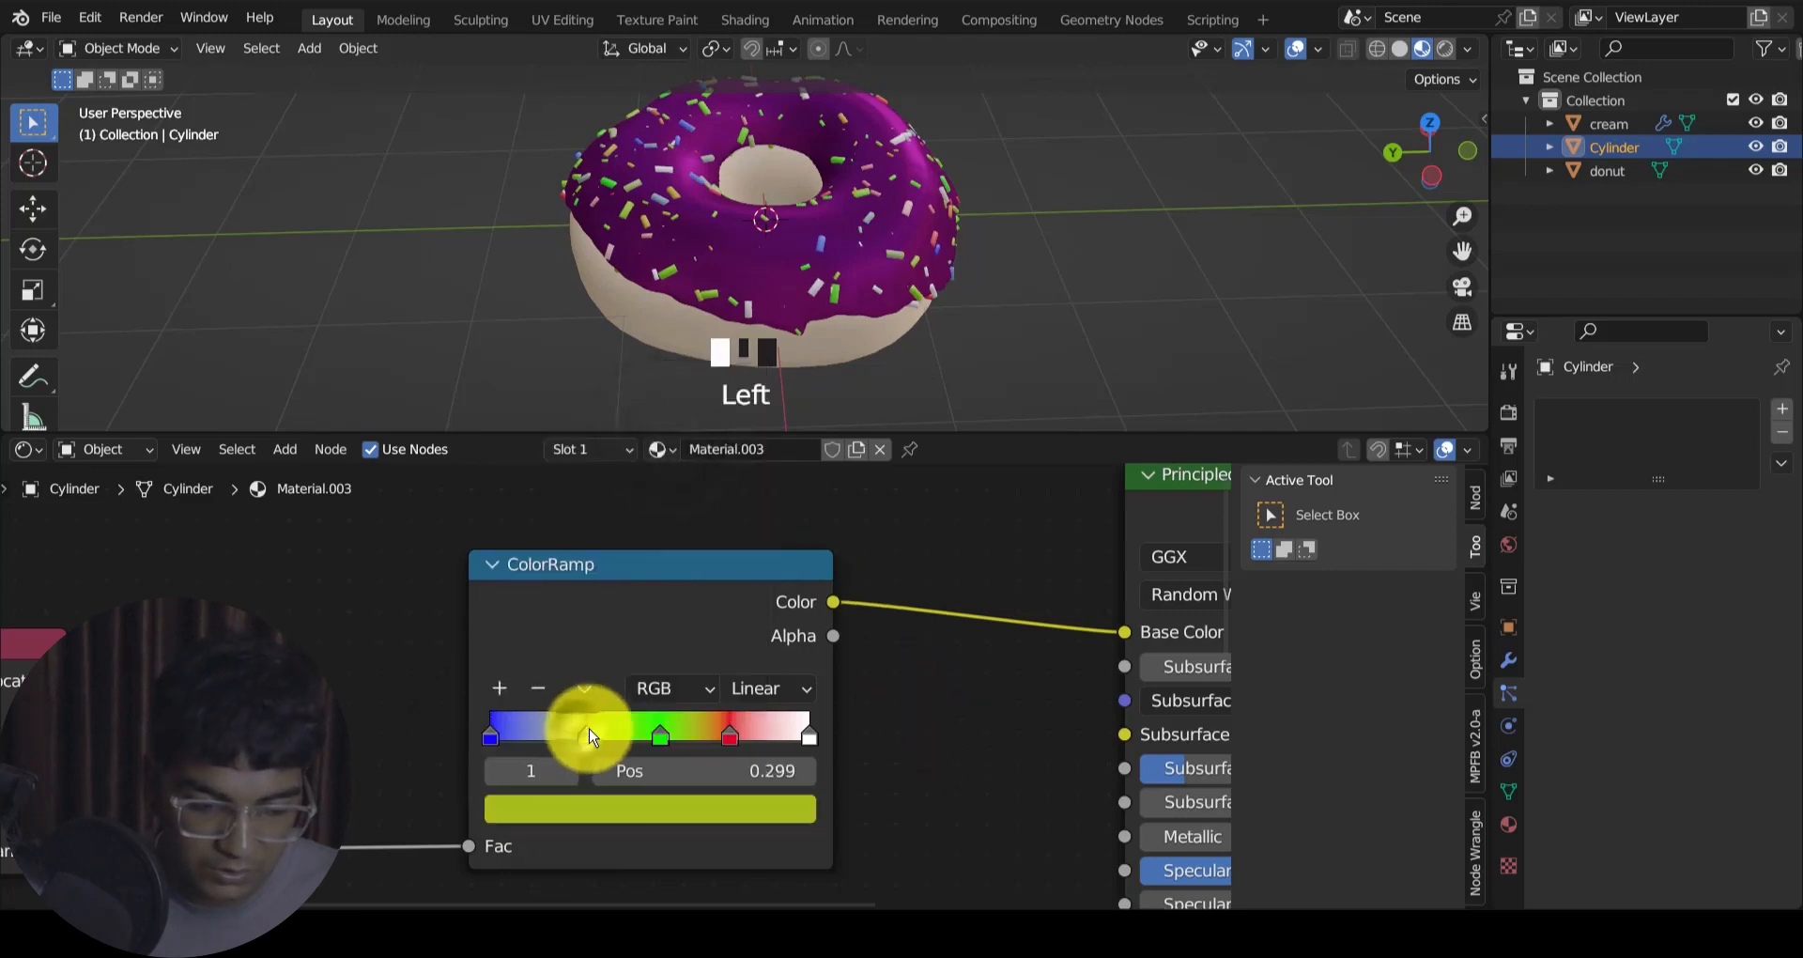
click(601, 810)
drag(555, 491, 632, 442)
drag(744, 462, 741, 354)
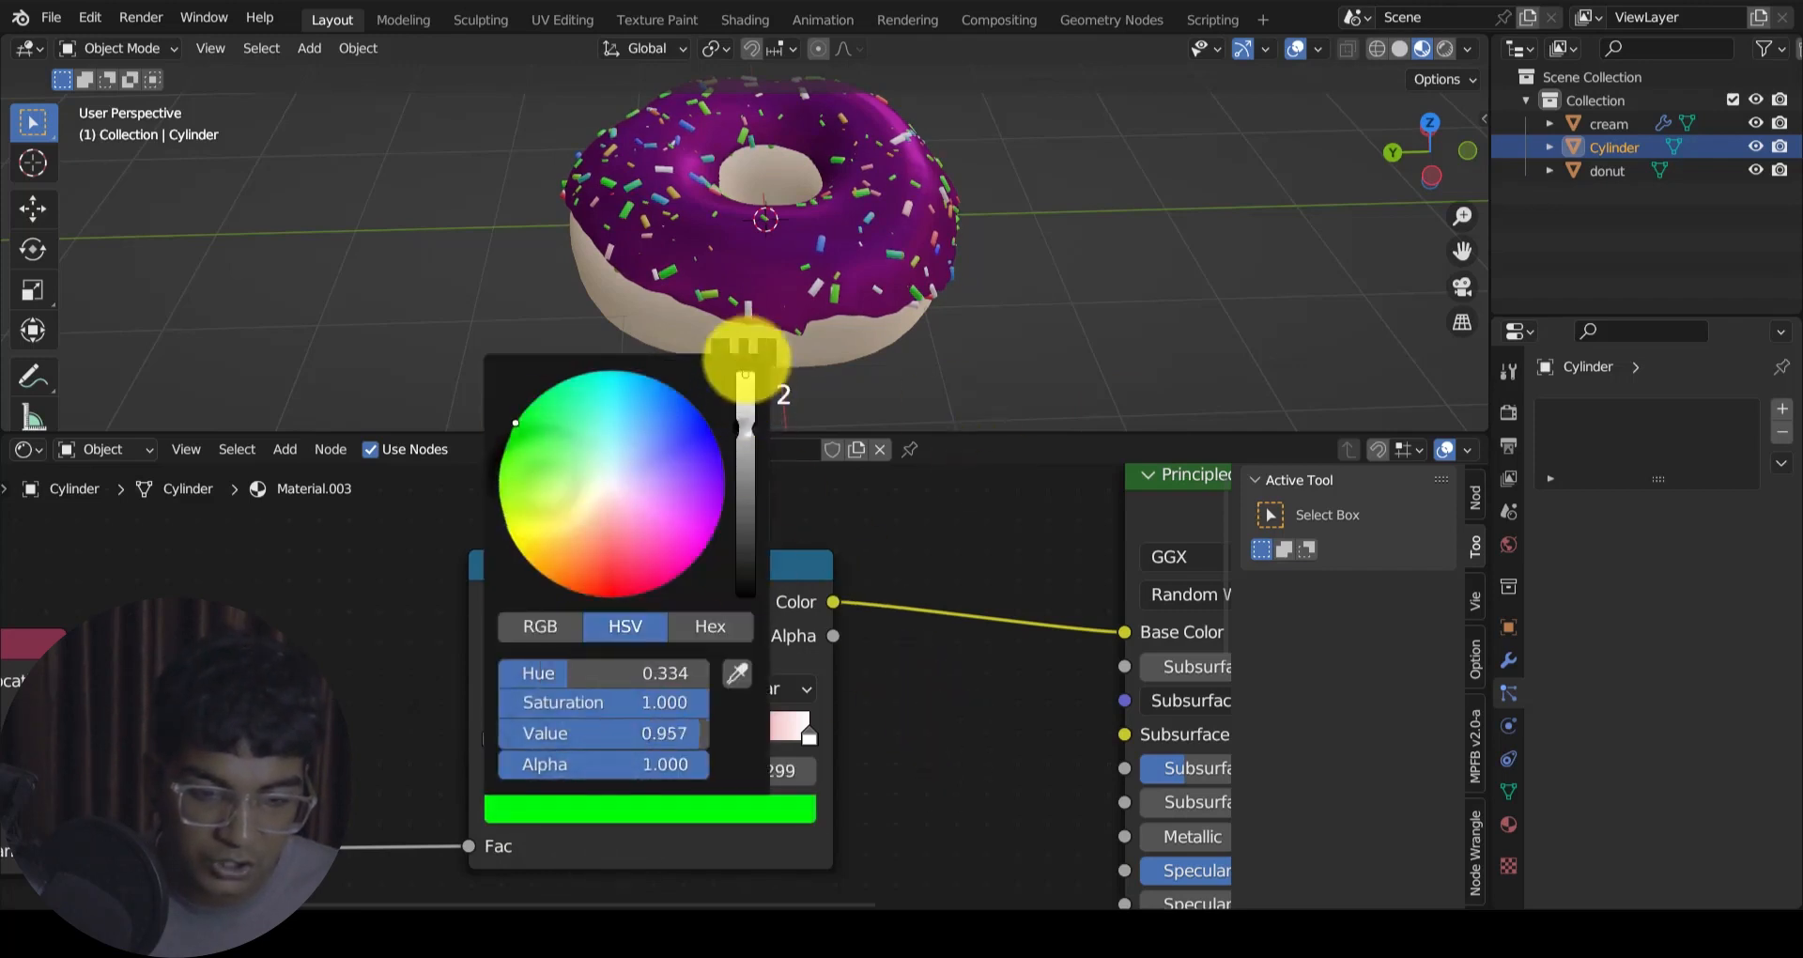
click(993, 801)
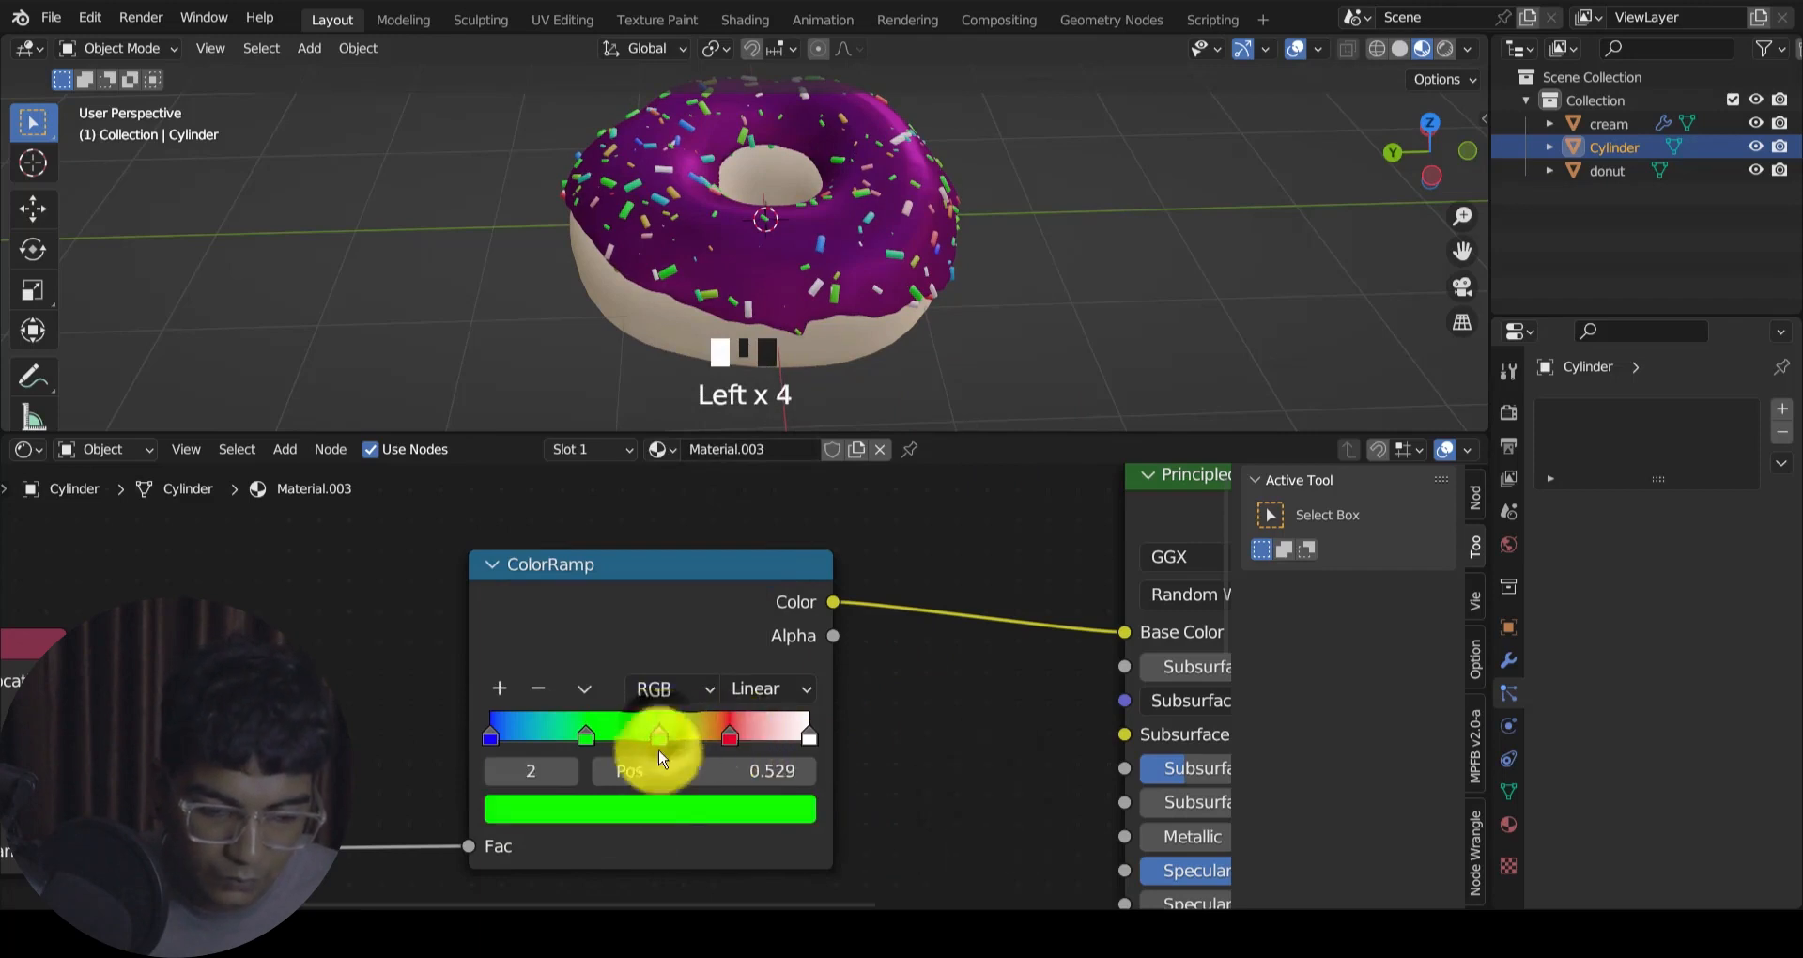
Step: Recolor the ramp's middle stop orange and respace the stops with red at position 0.807, then deselect the Cylinder
click(657, 808)
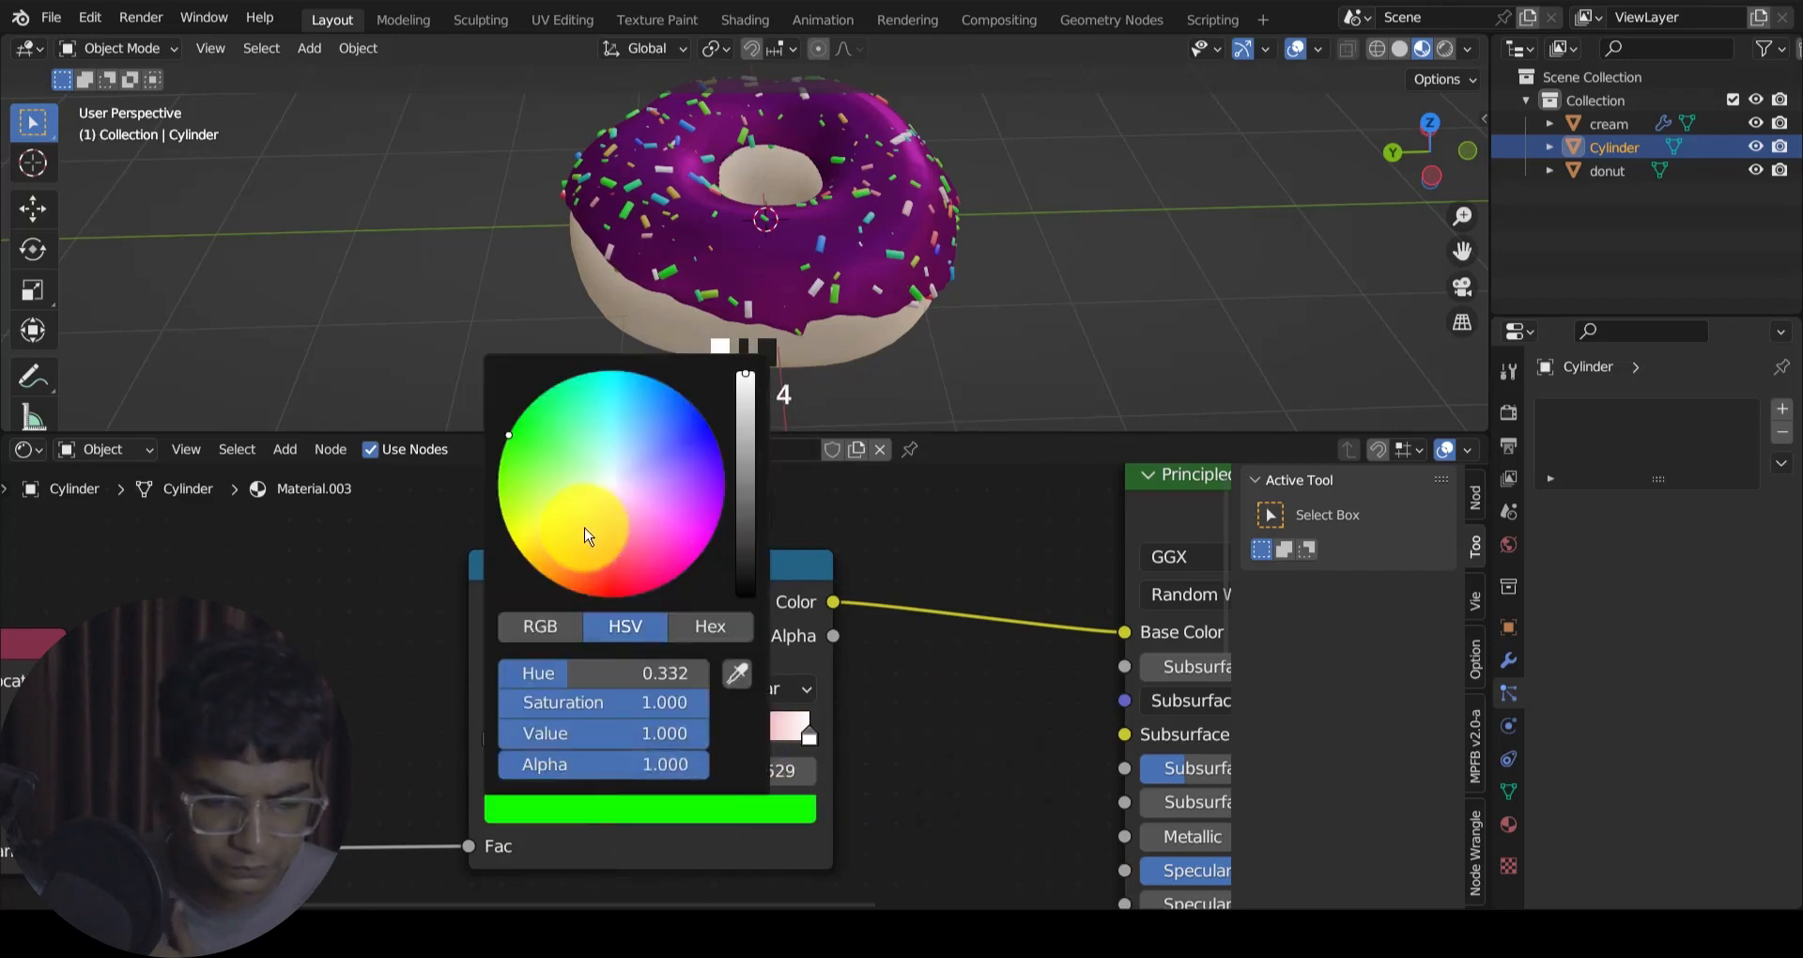
click(587, 536)
click(947, 786)
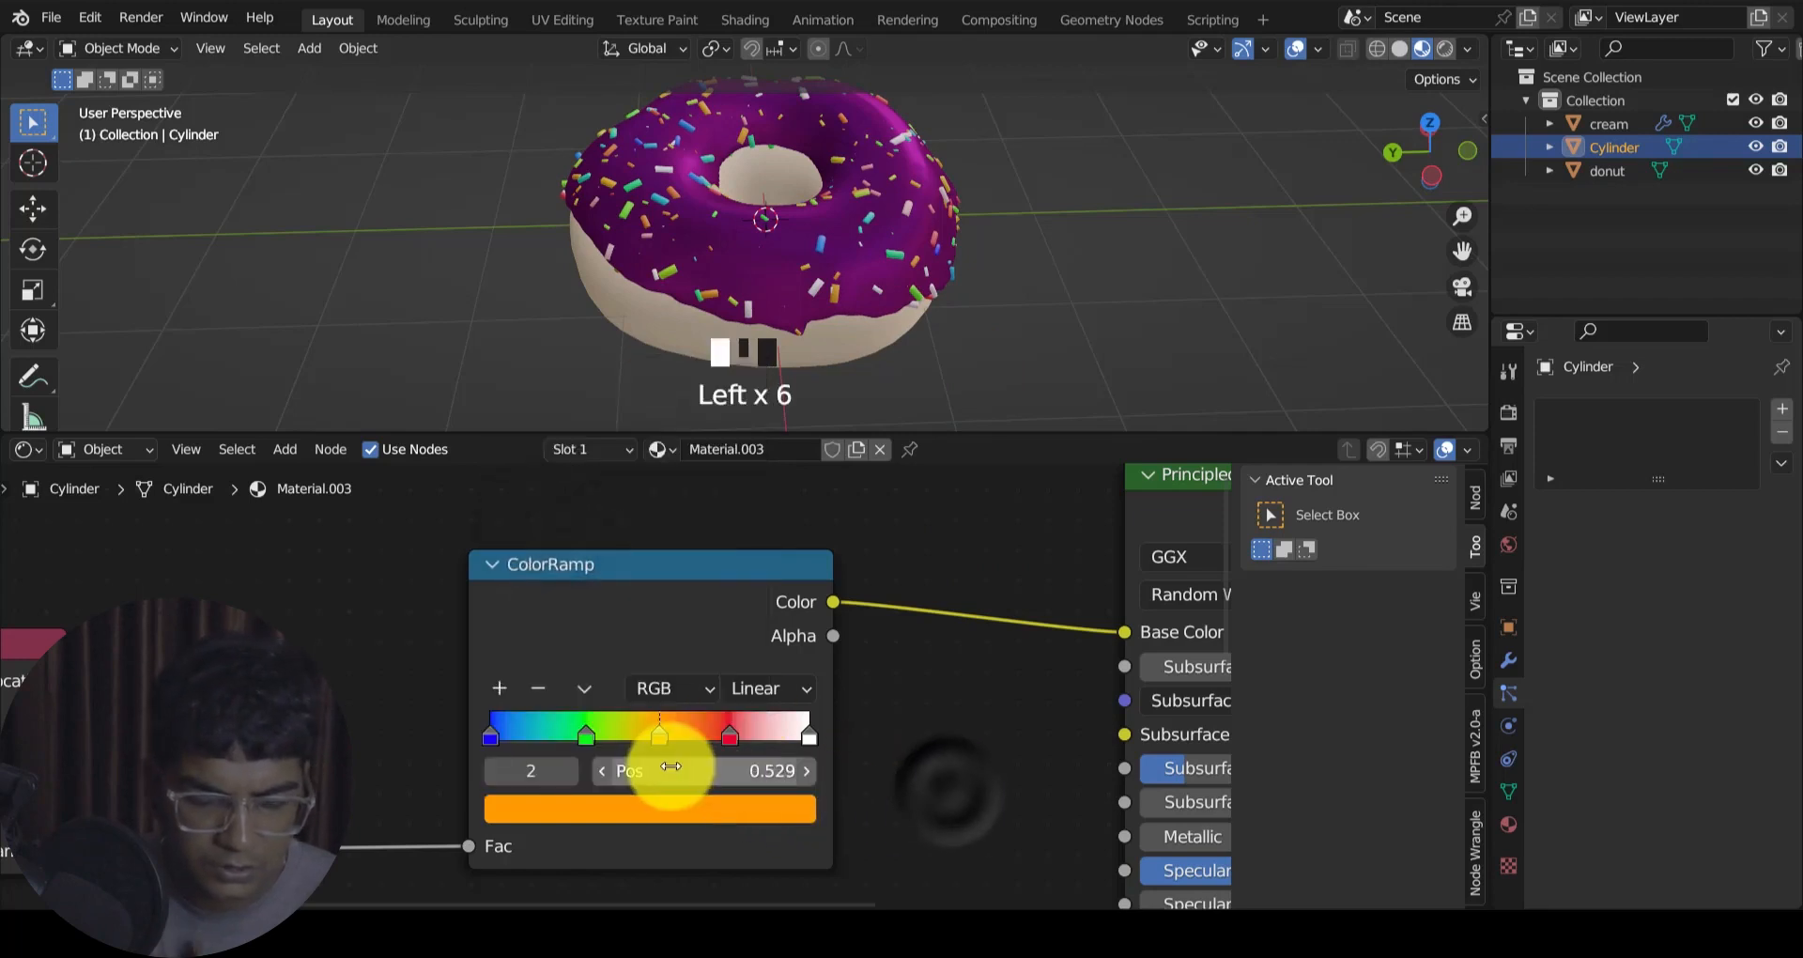
drag(657, 737, 750, 742)
click(935, 413)
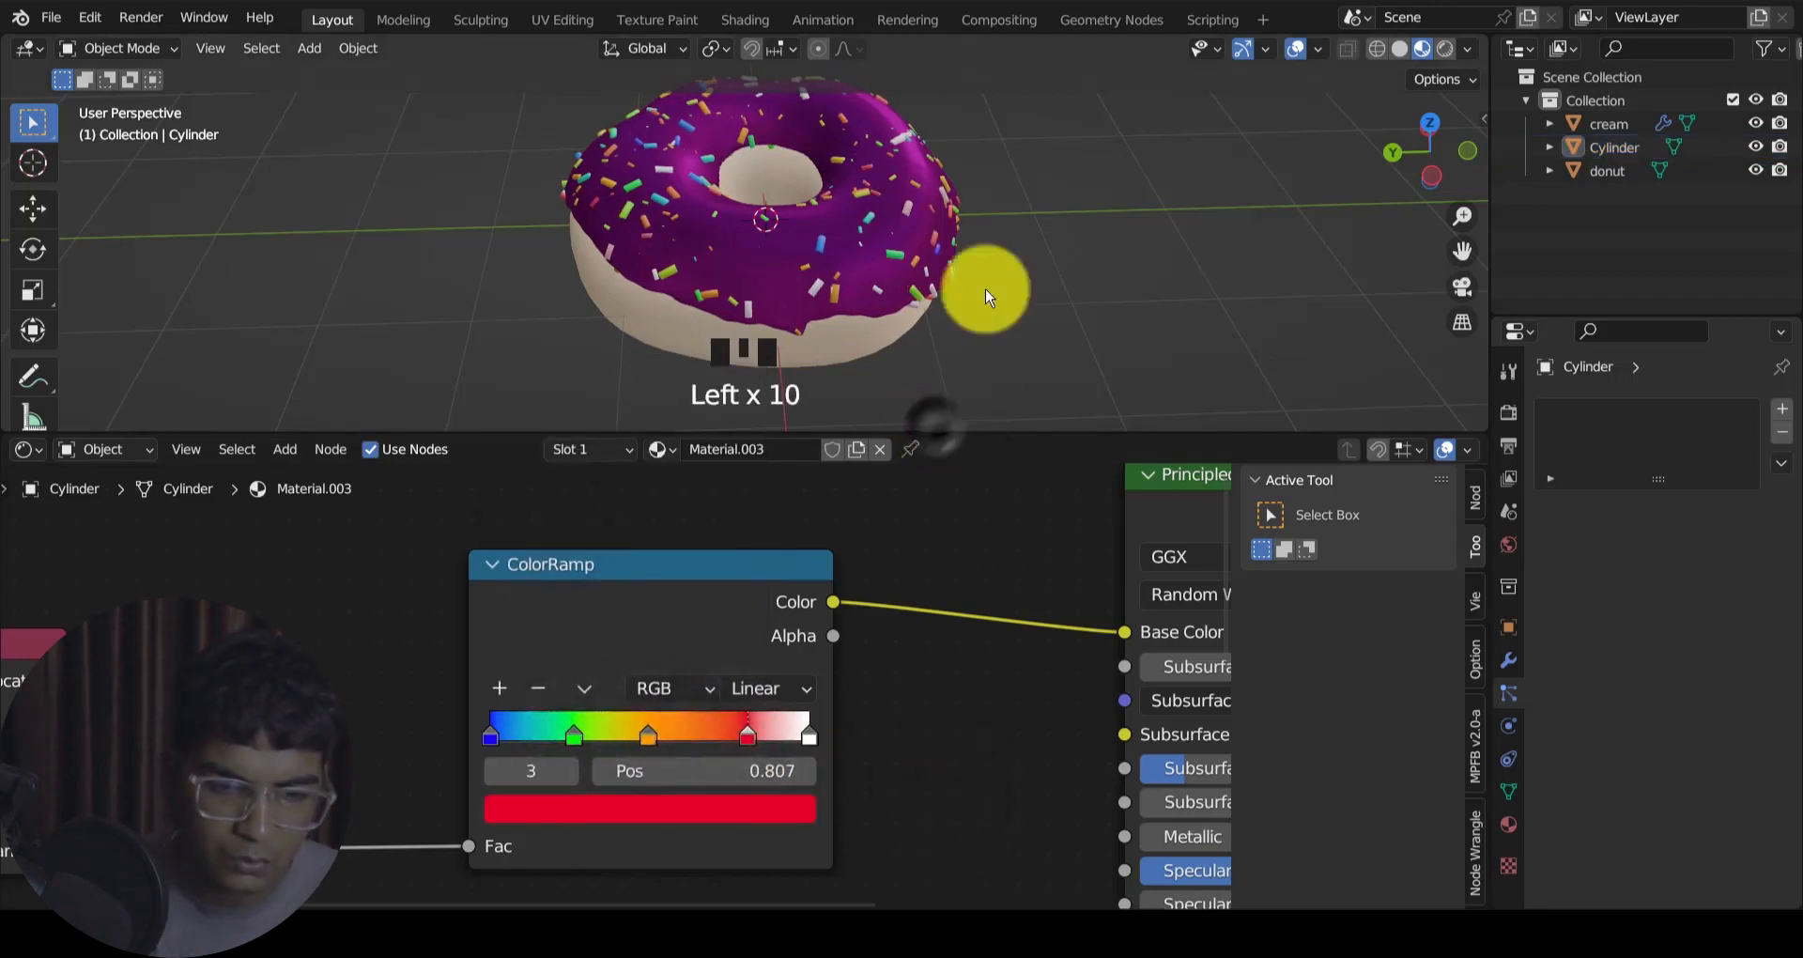
Step: Show the donut in solid shading and enlarge the 3D viewport over the node editor
middle_drag(986, 290, 998, 182)
scroll(949, 233, up, 2)
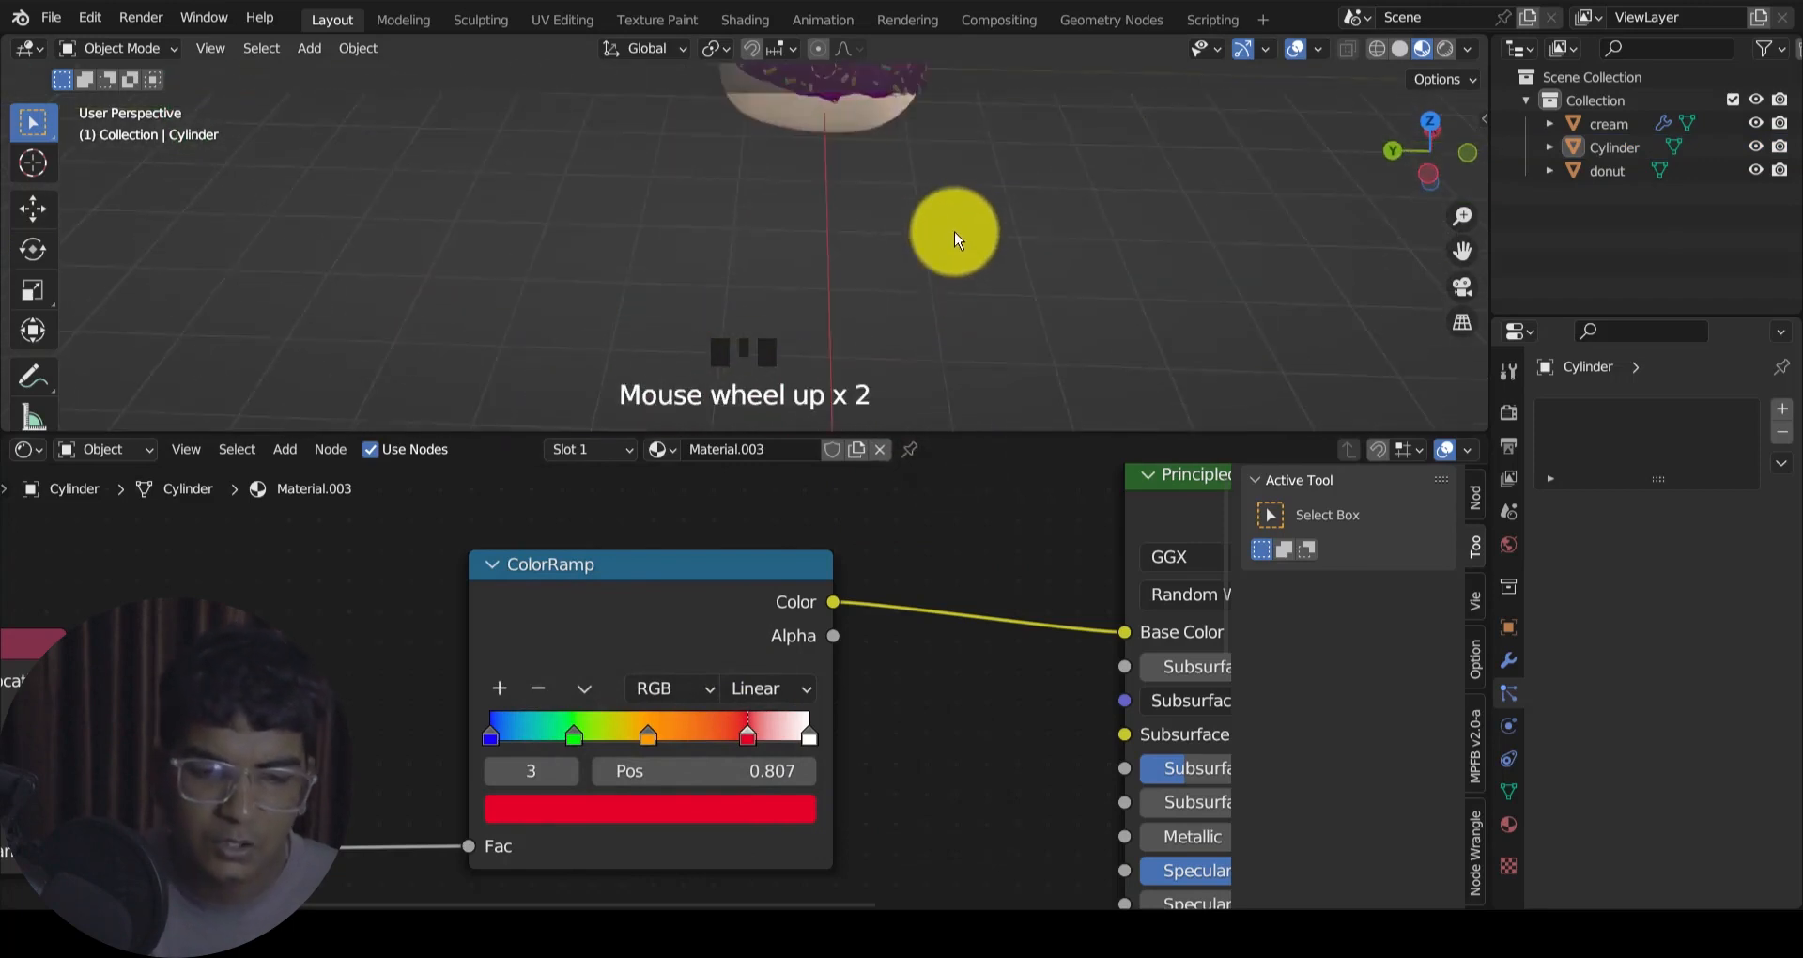
shift+middle_drag(950, 234, 934, 329)
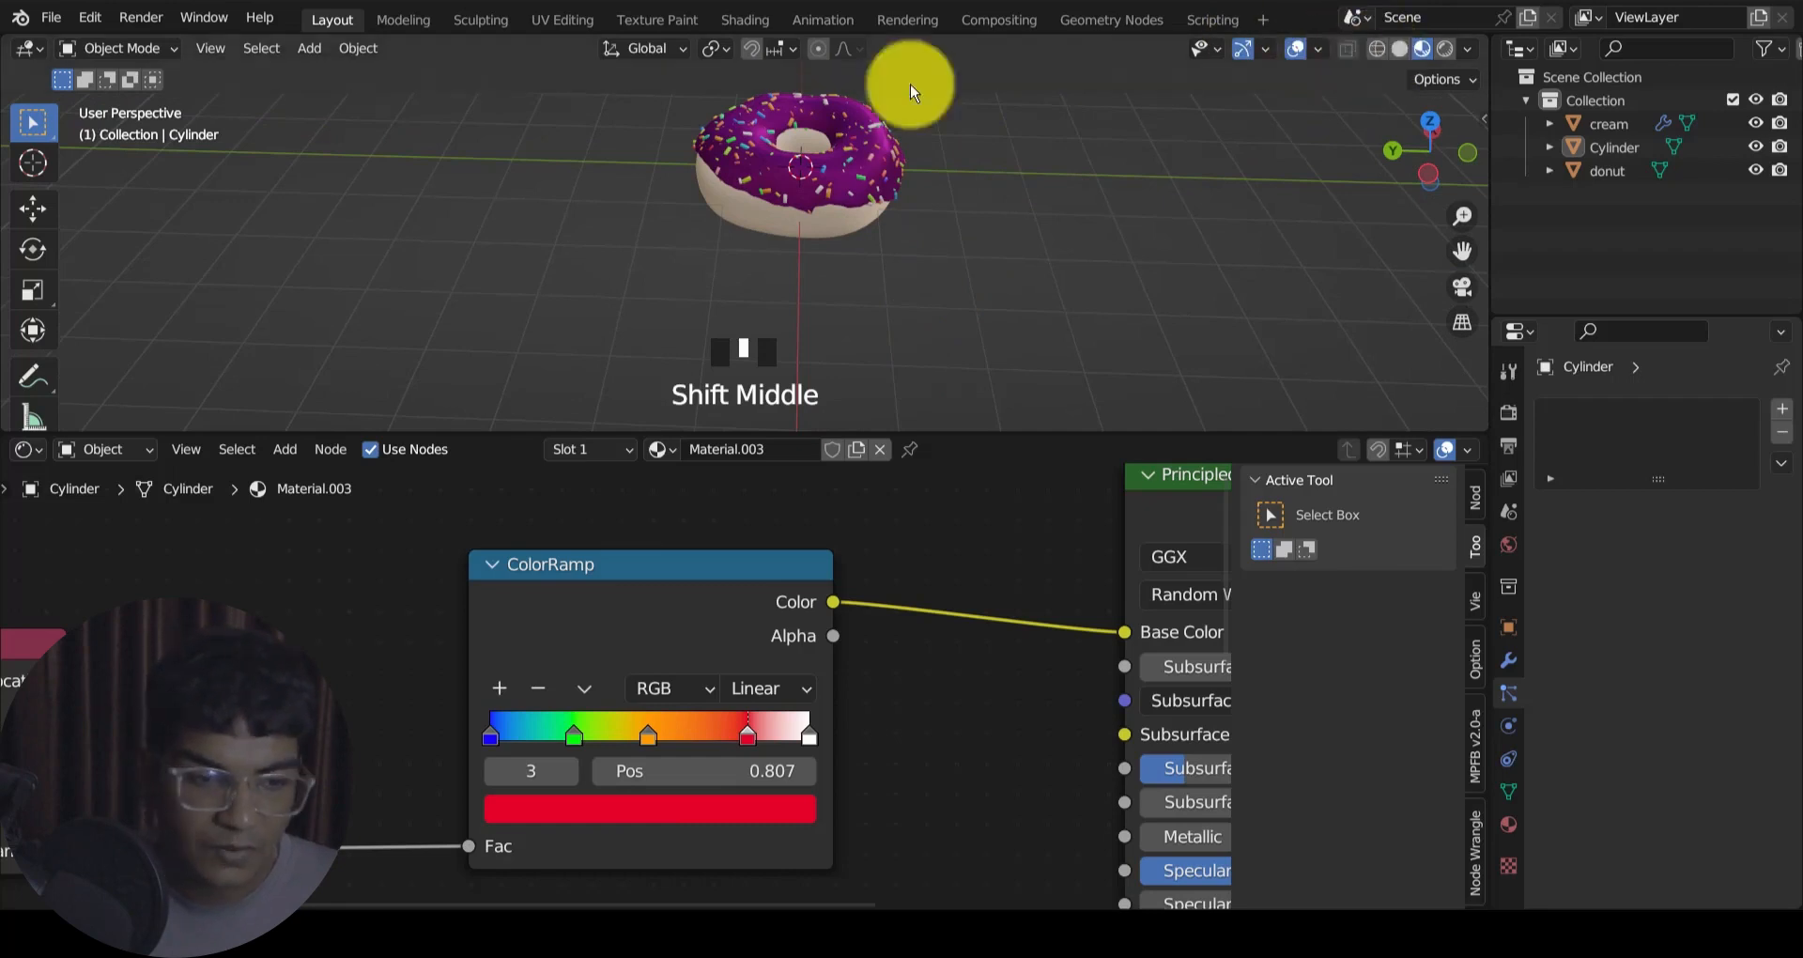
click(1401, 50)
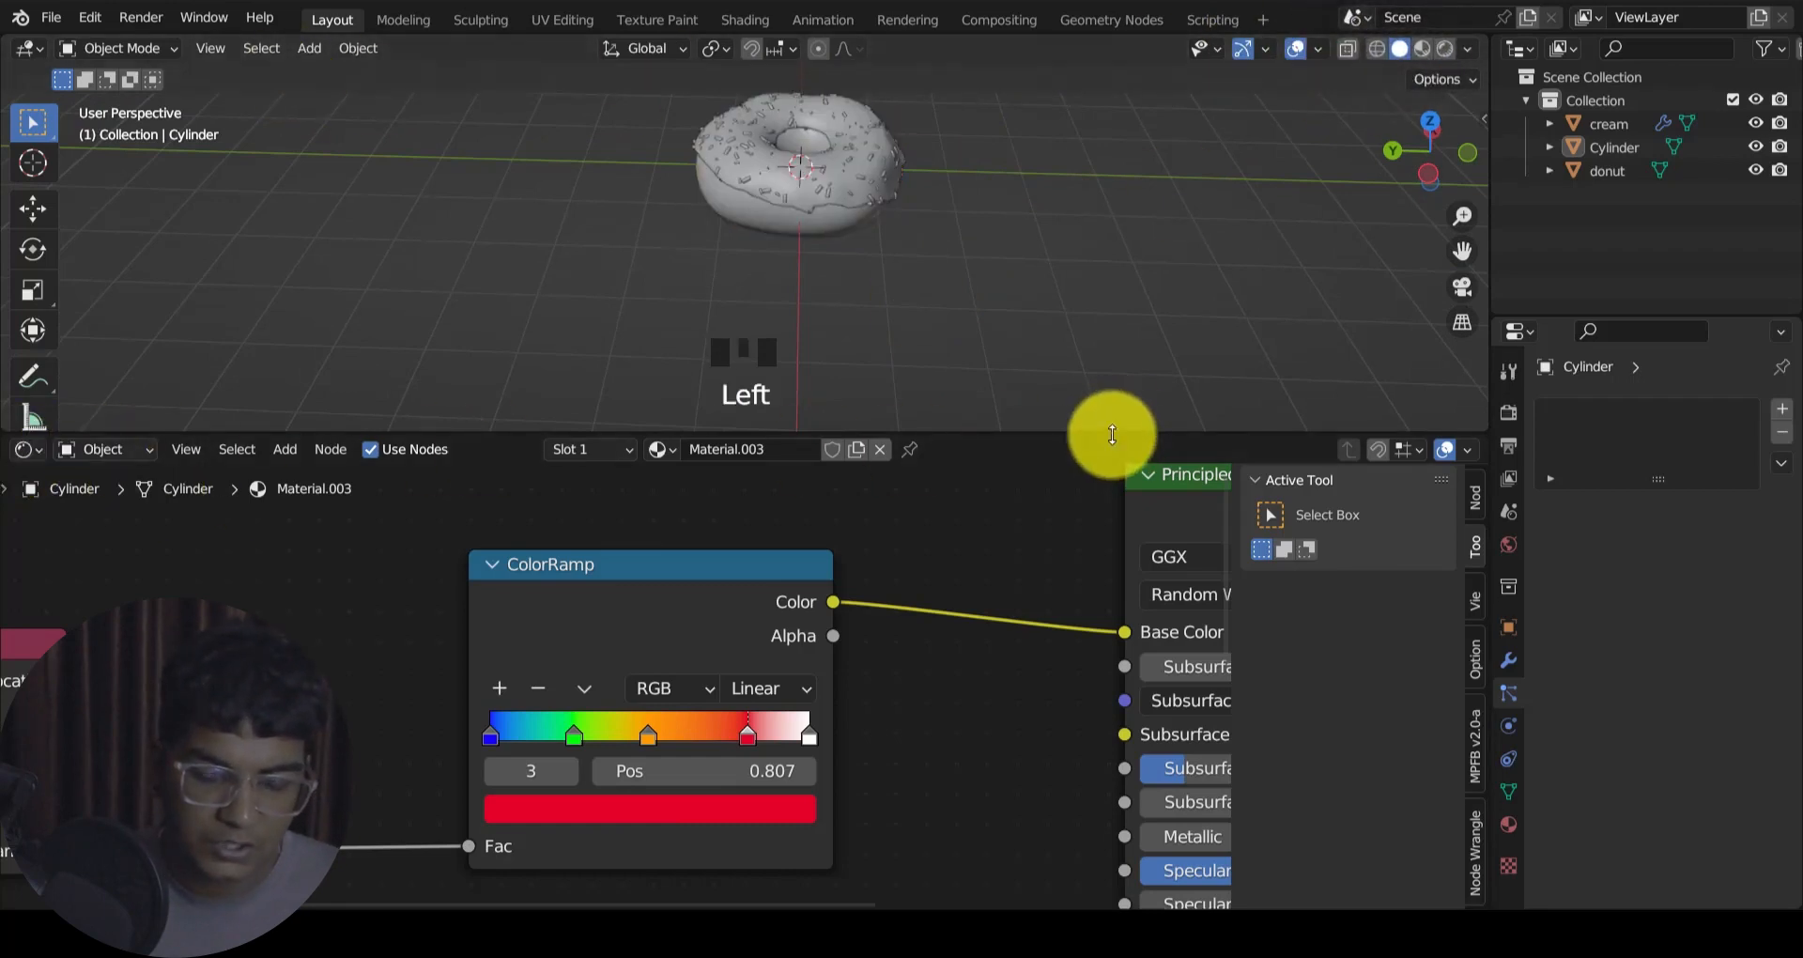
drag(1111, 434, 1099, 728)
Step: Add a camera and align it to the current view of the donut
key(shift+a)
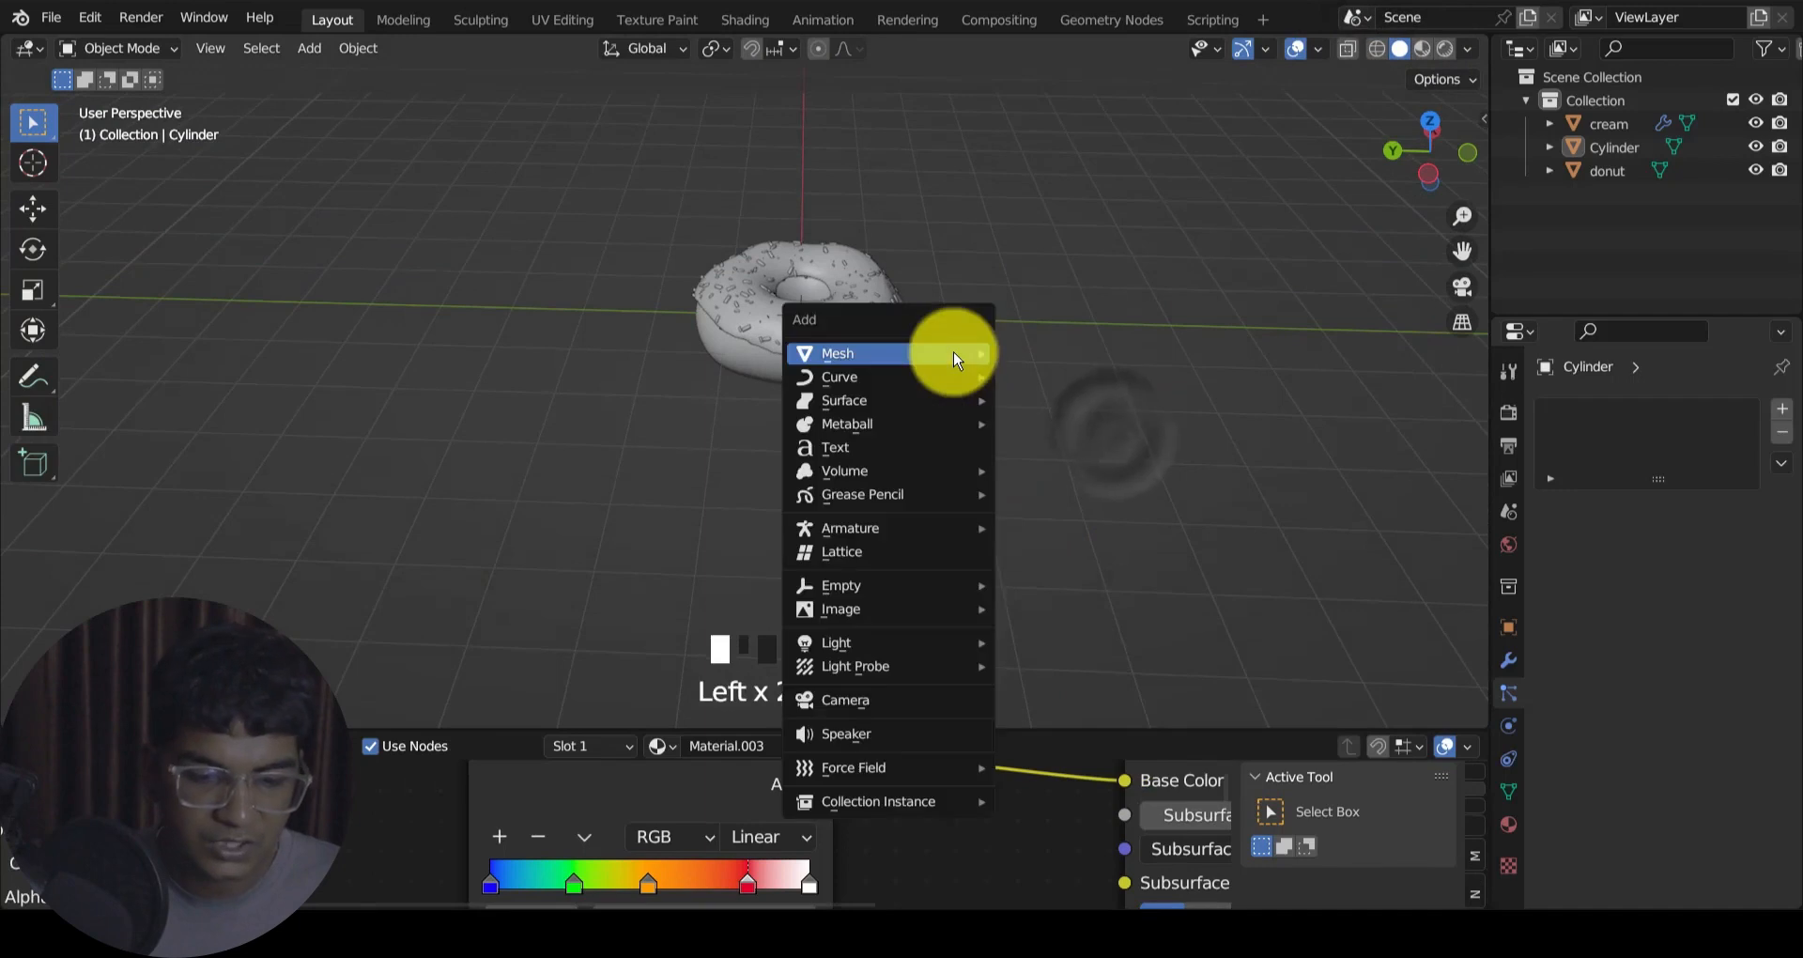
click(911, 695)
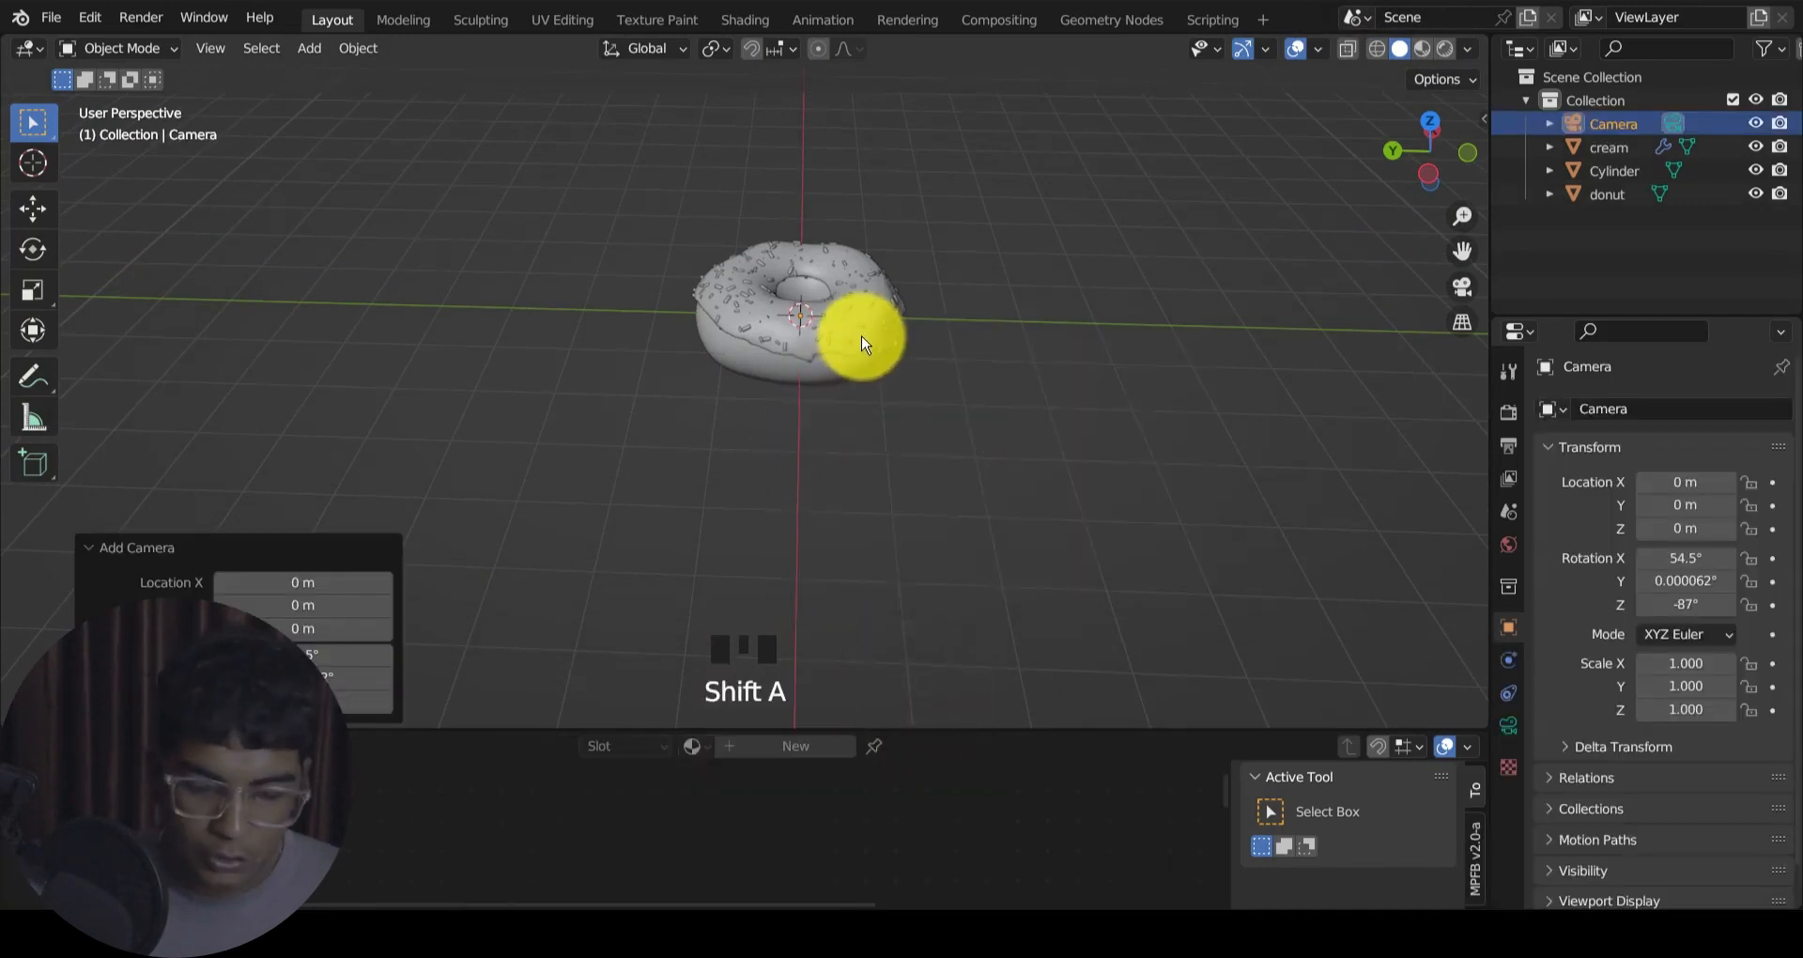
key(ctrl+alt+KP_0)
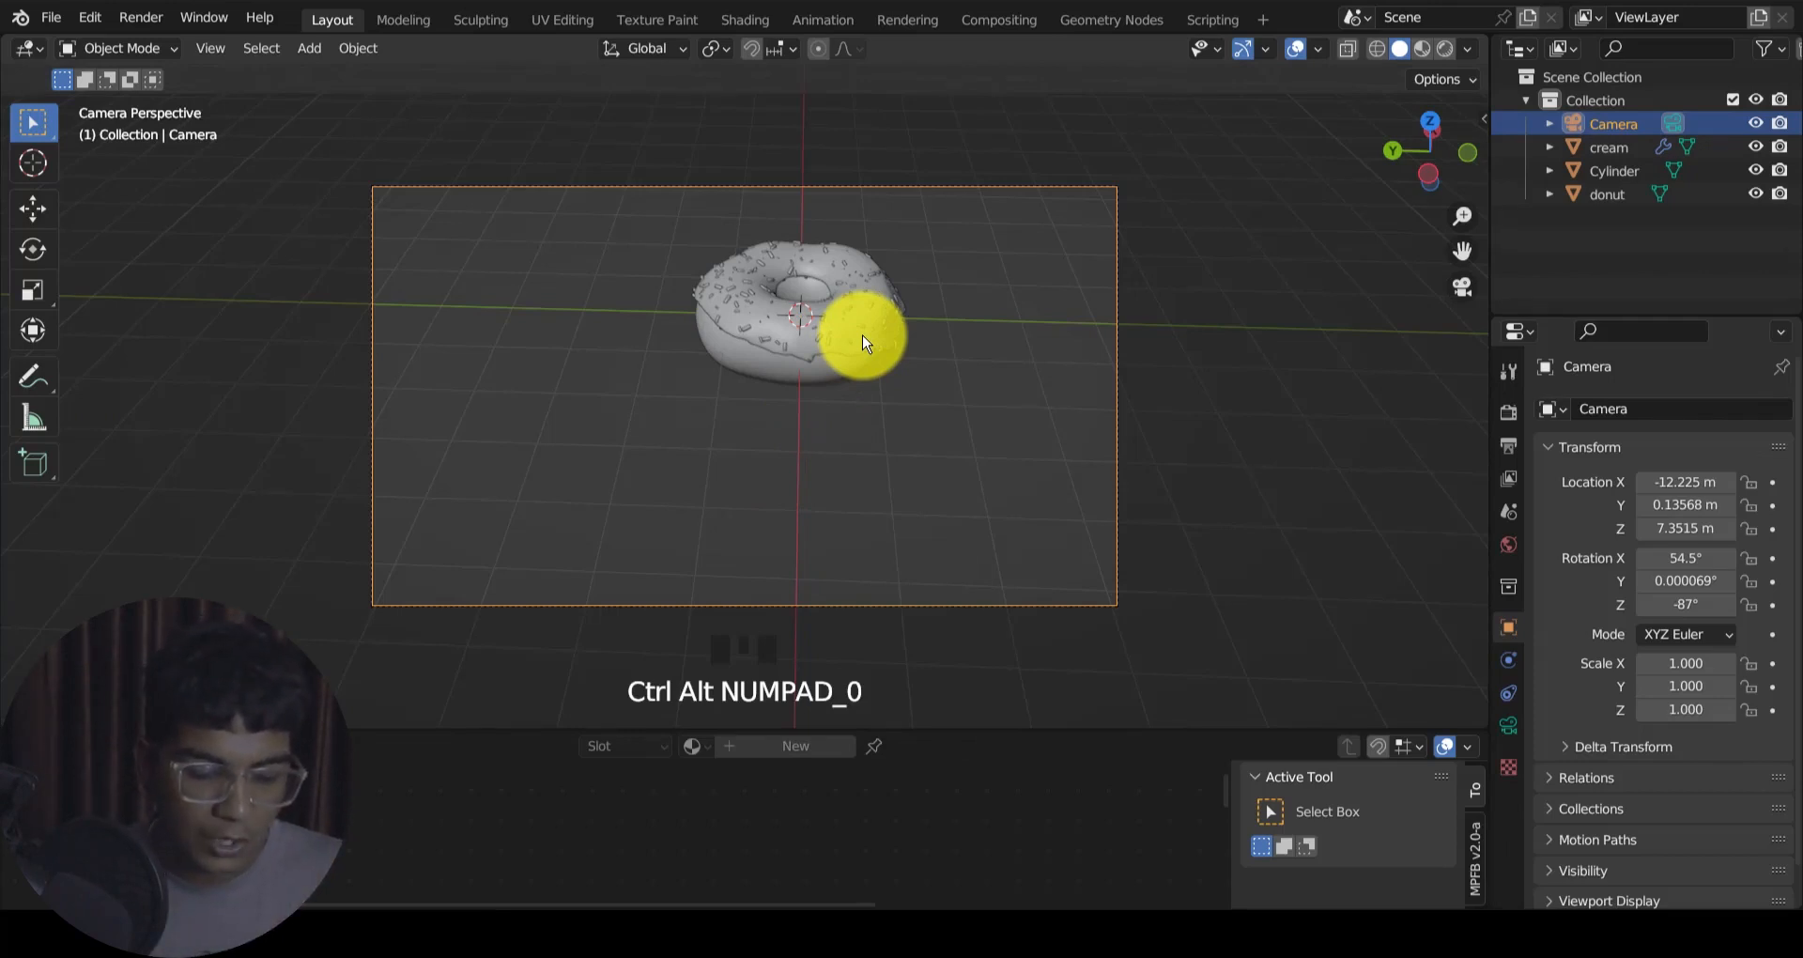
Step: Lock the camera to the view so that navigating the viewport moves it
key(n)
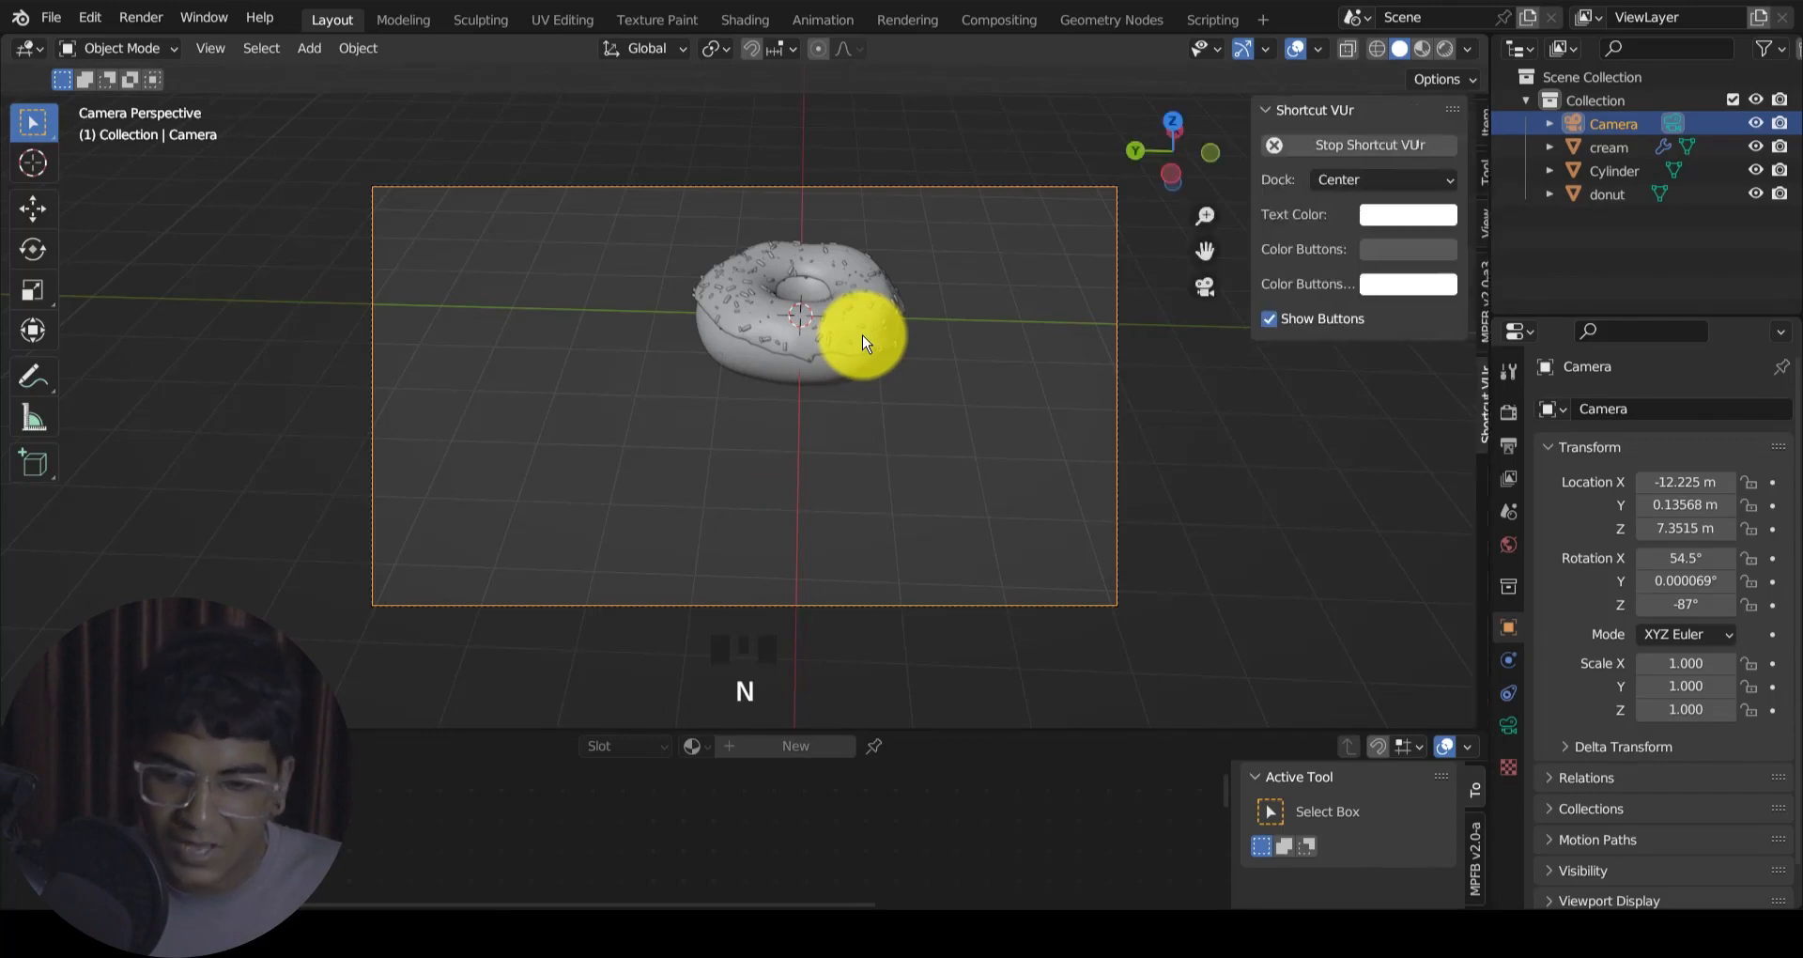
click(1476, 222)
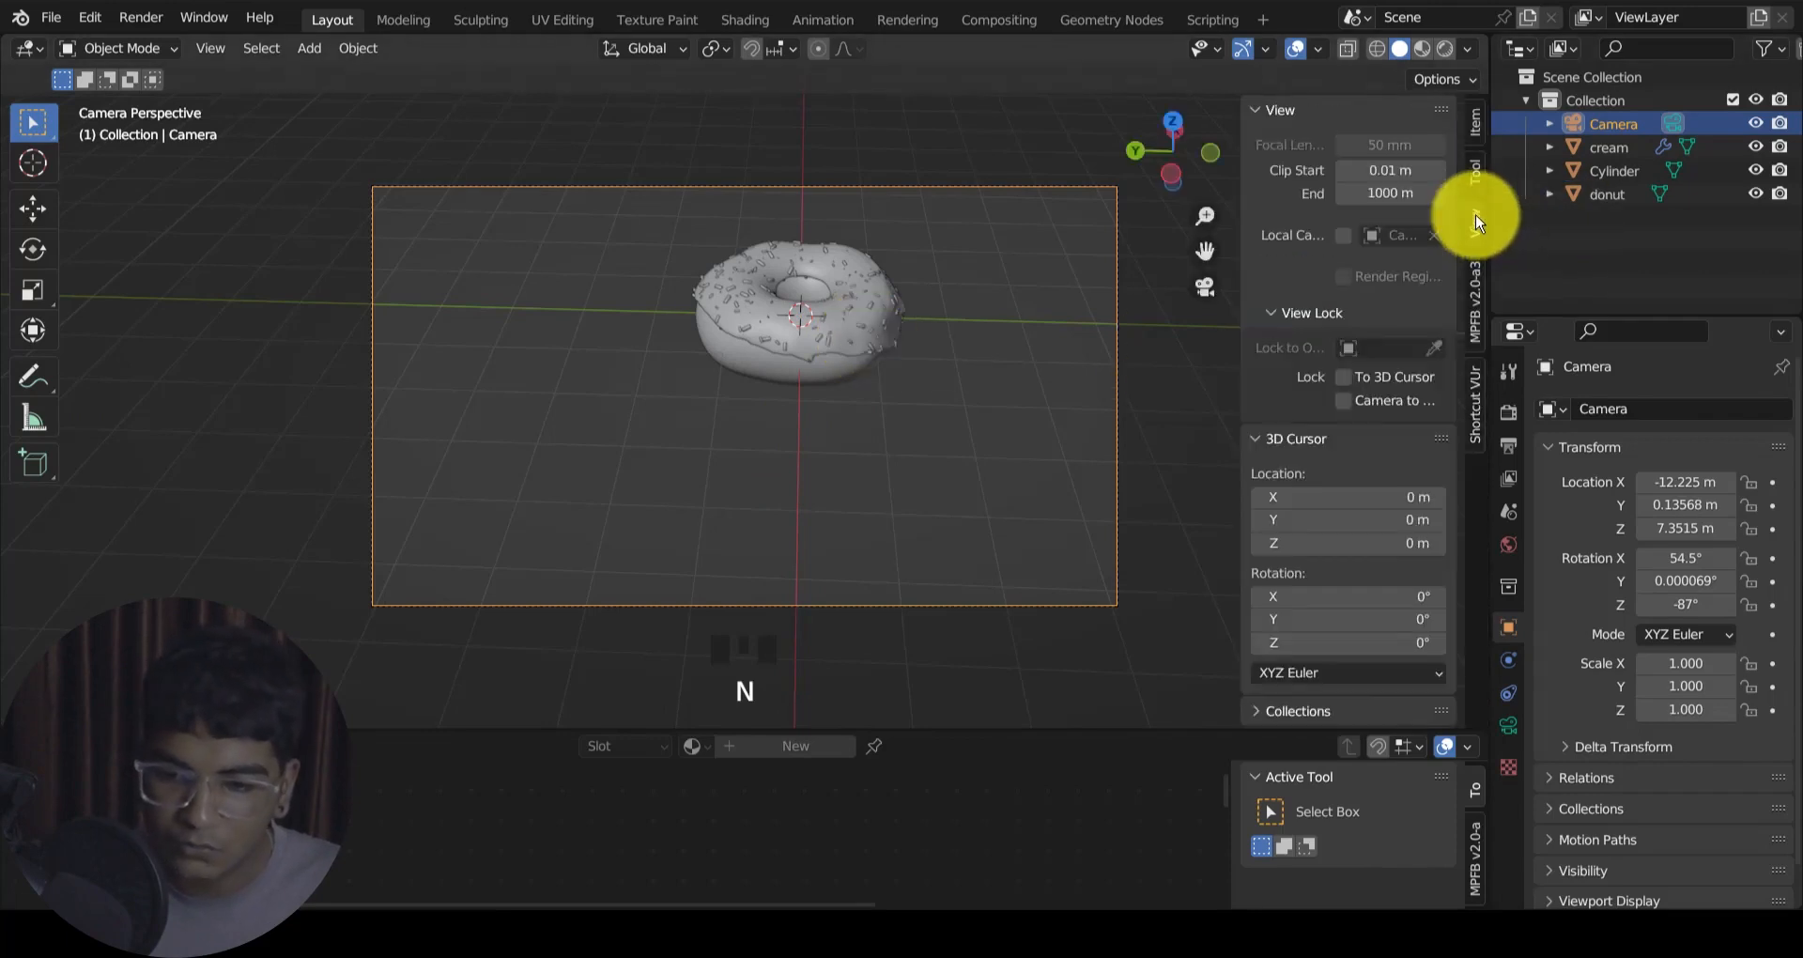
click(1350, 377)
key(n)
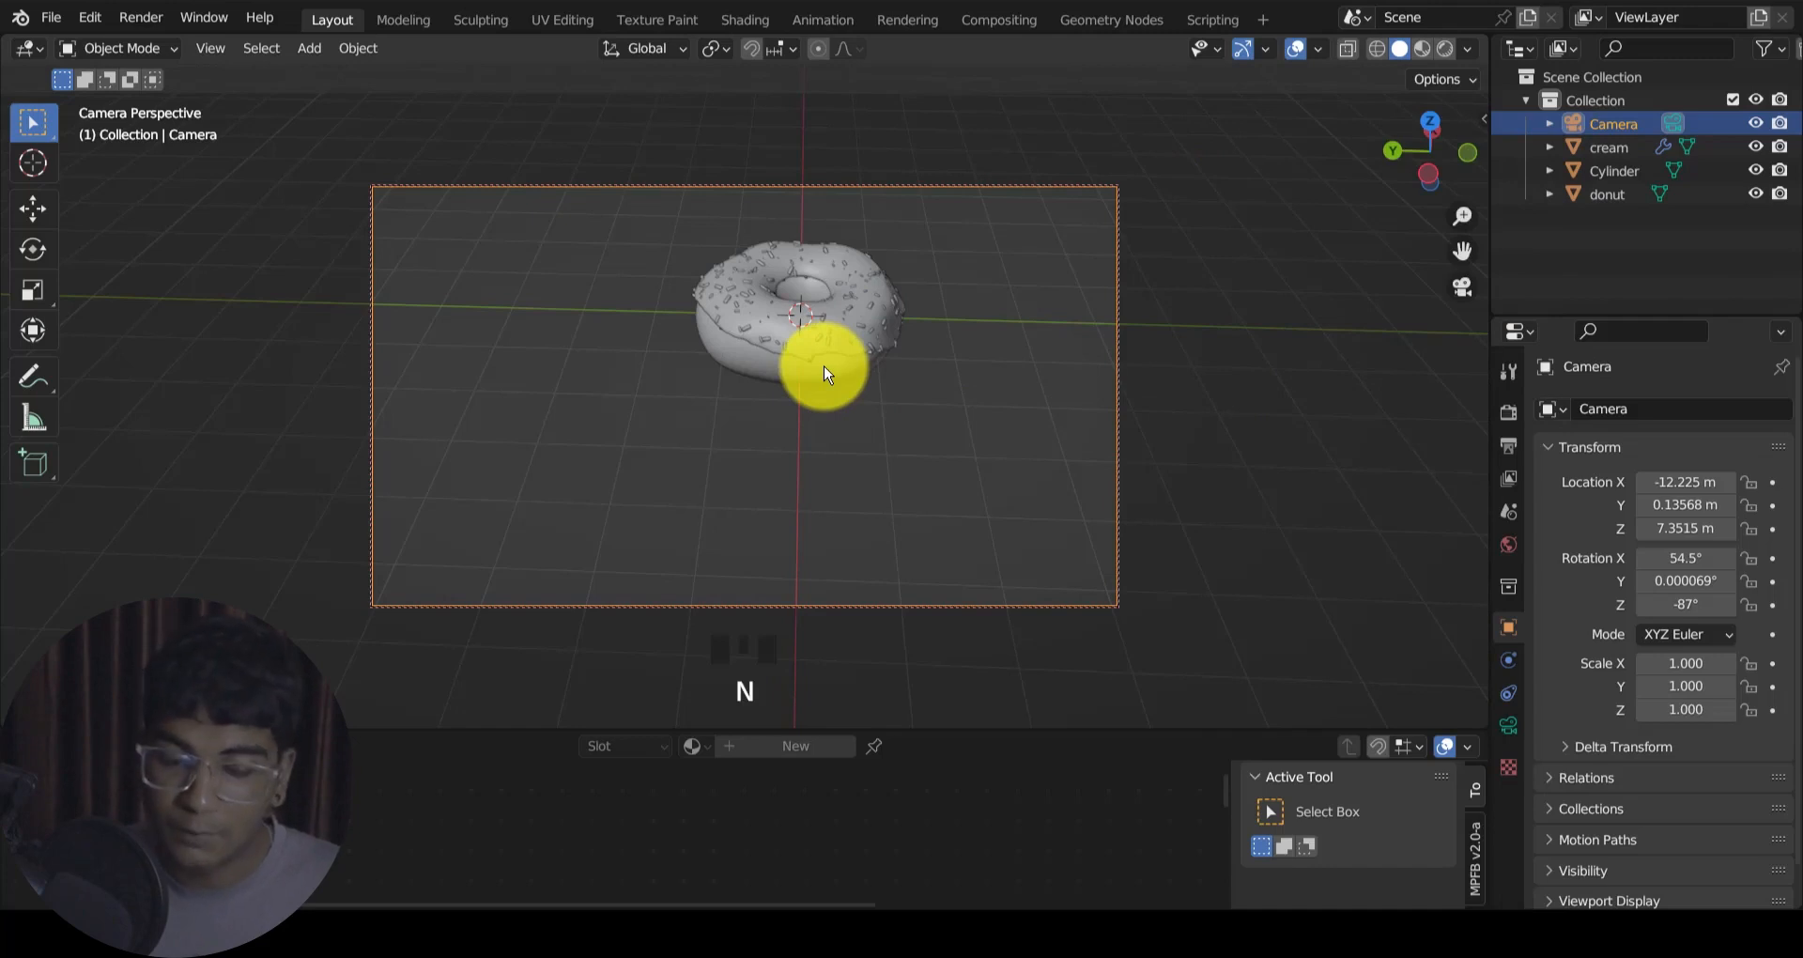
Step: Frame the donut centrally with the camera at about X -9.9, Y -4.9, Z 4.5 m, and preview it in rendered shading
scroll(824, 374, down, 6)
scroll(824, 374, up, 5)
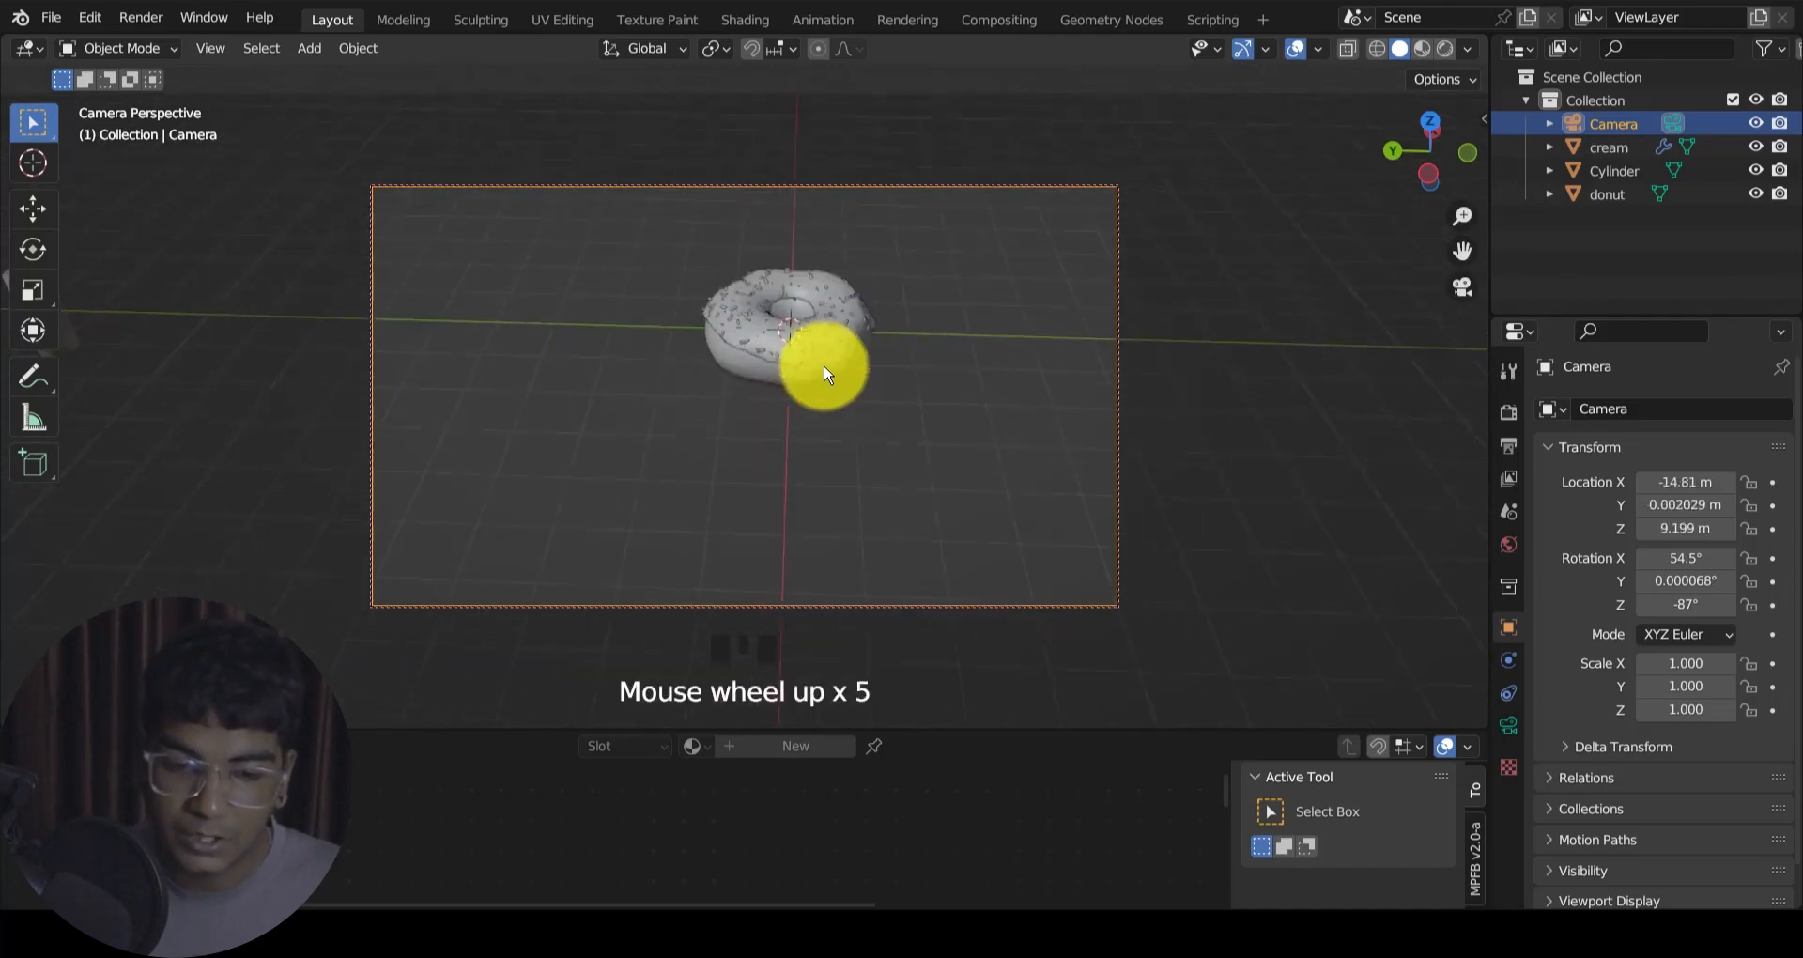
scroll(824, 374, down, 5)
scroll(824, 374, up, 6)
scroll(824, 374, down, 7)
scroll(825, 373, up, 6)
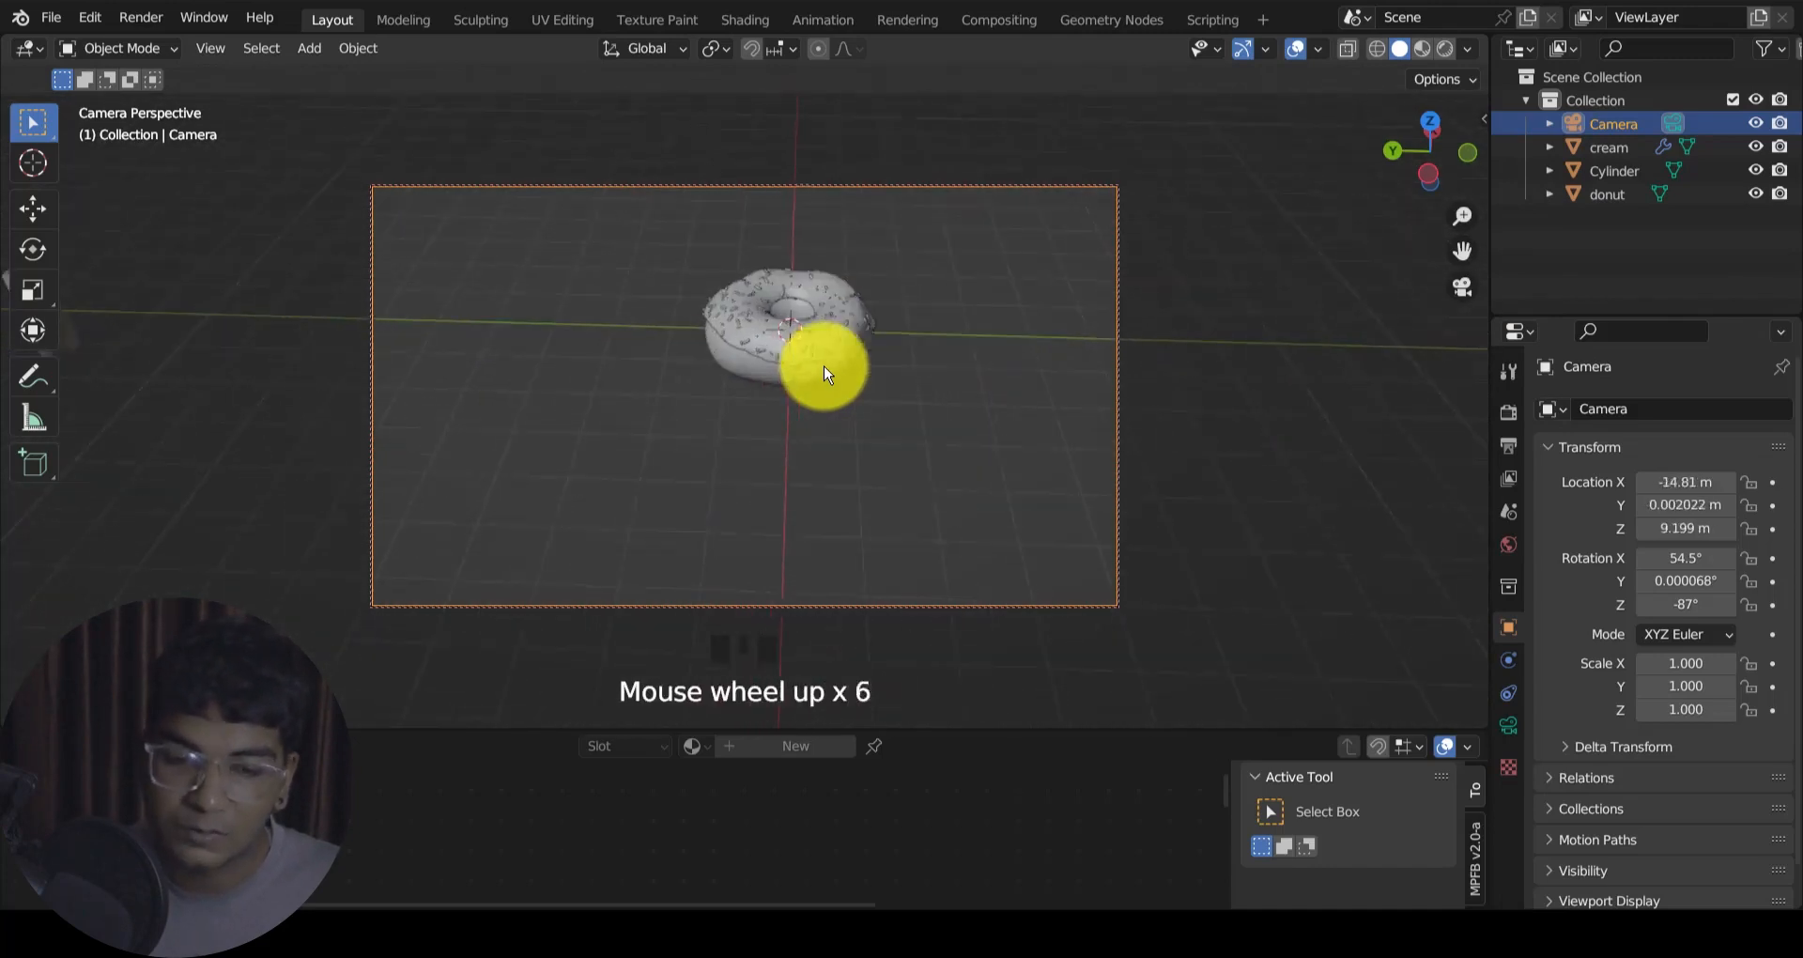
scroll(825, 374, down, 4)
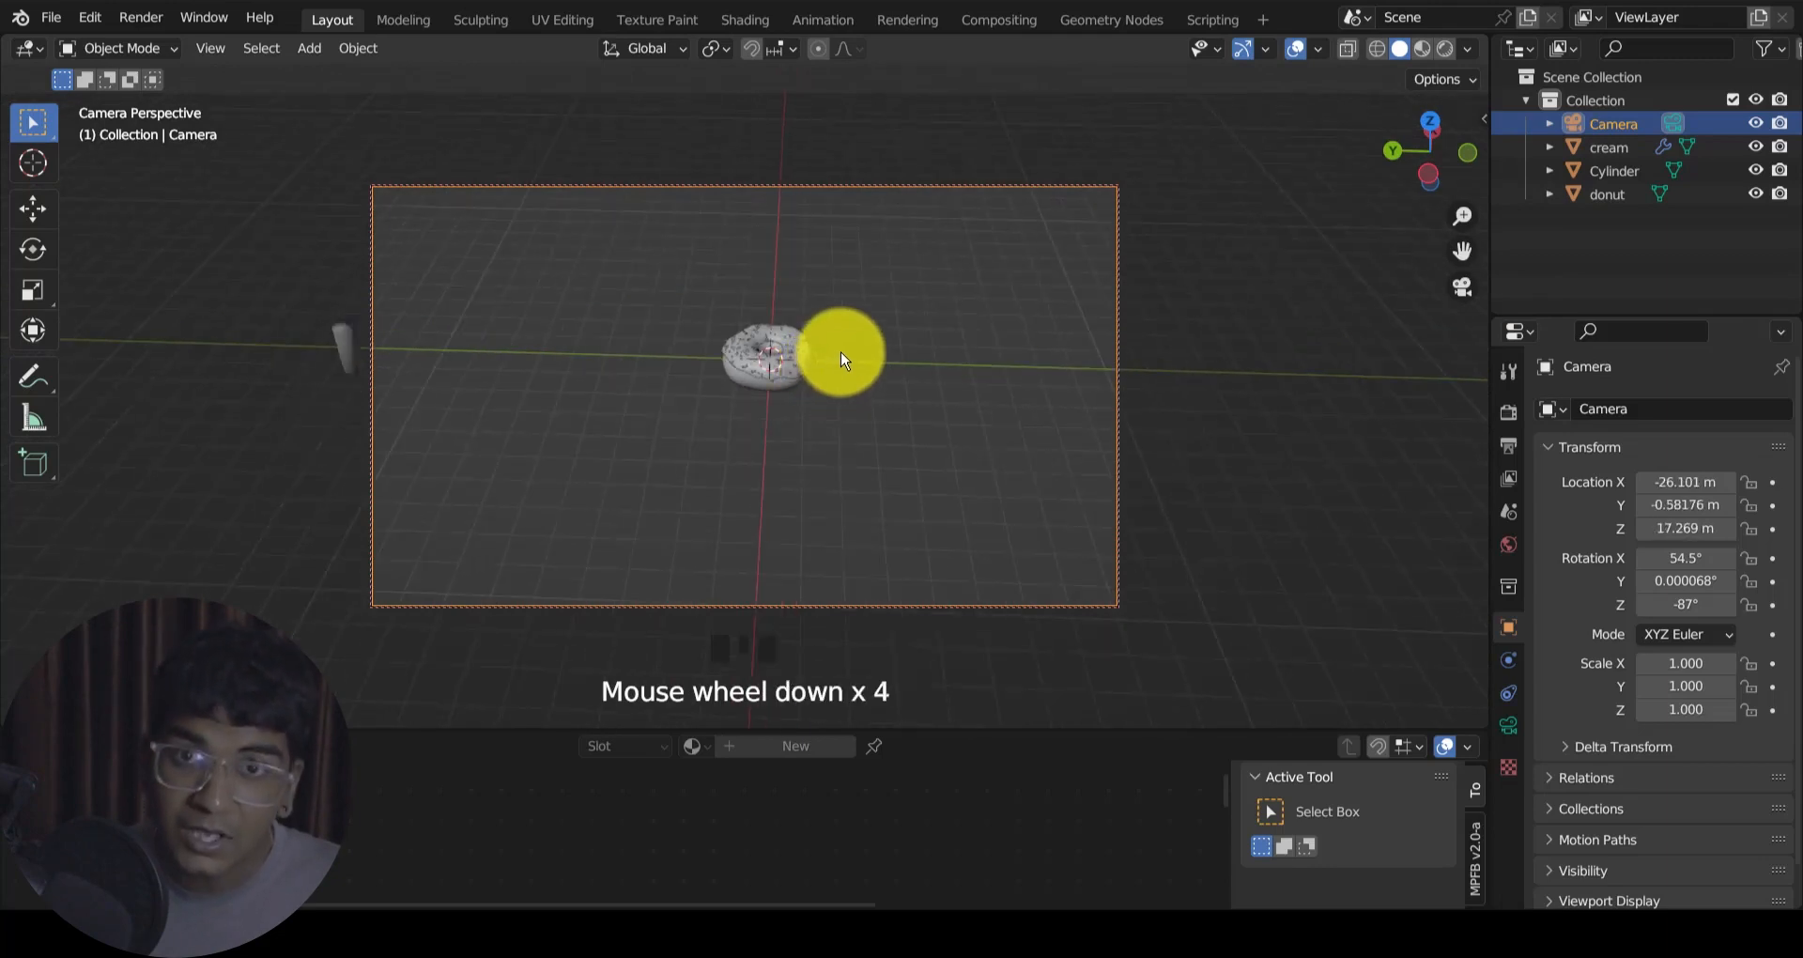
mouse_move(842, 359)
shift+middle_down()
mouse_move(764, 473)
mouse_move(648, 476)
mouse_move(733, 388)
mouse_move(949, 386)
mouse_move(922, 511)
mouse_move(808, 422)
mouse_move(838, 373)
shift+middle_up()
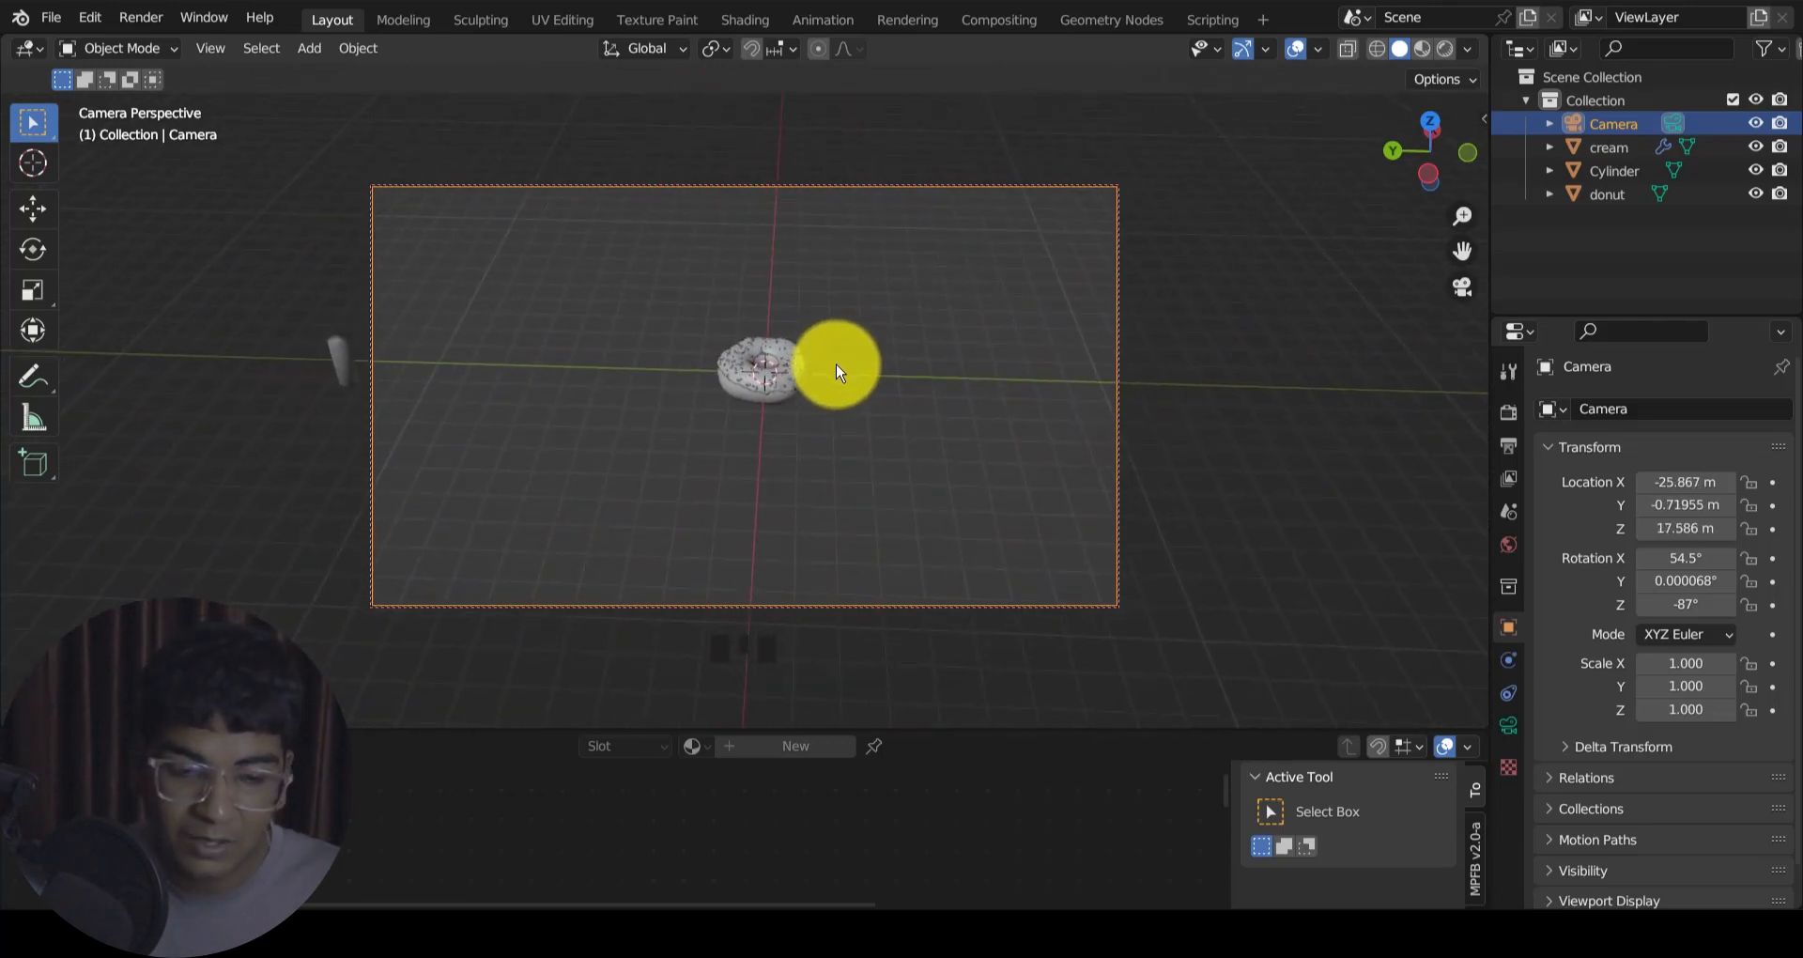
middle_drag(831, 379, 805, 336)
scroll(810, 383, up, 6)
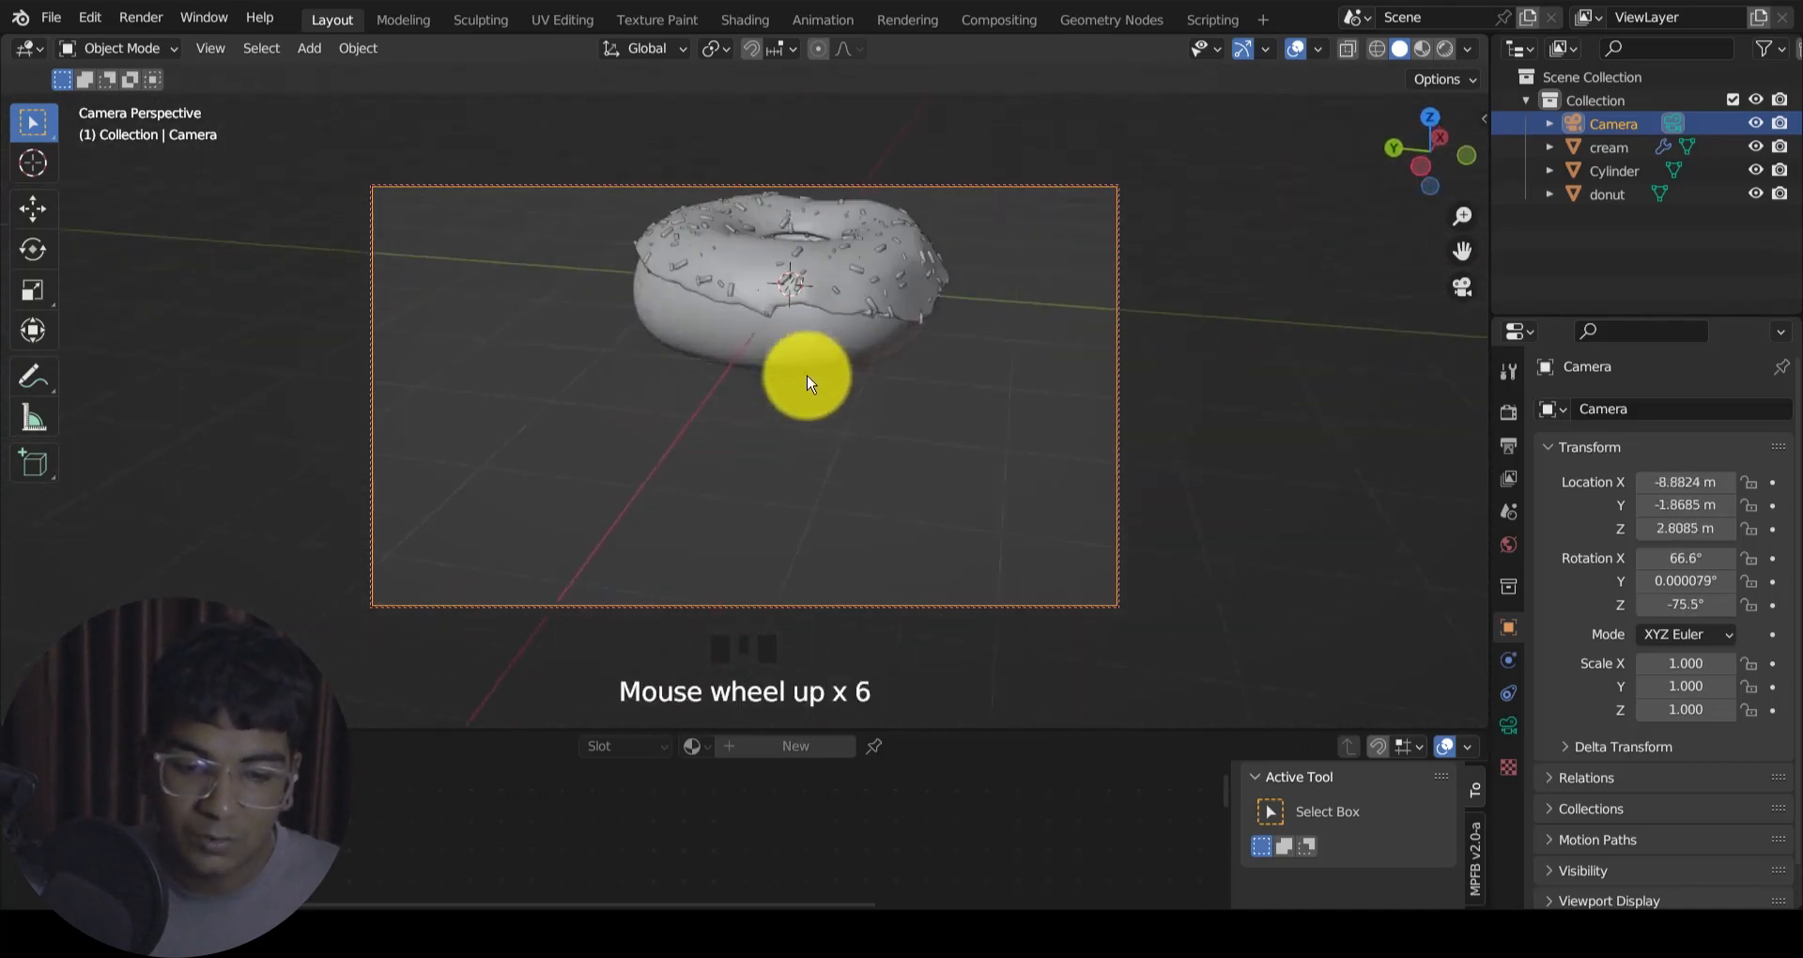
scroll(809, 380, down, 12)
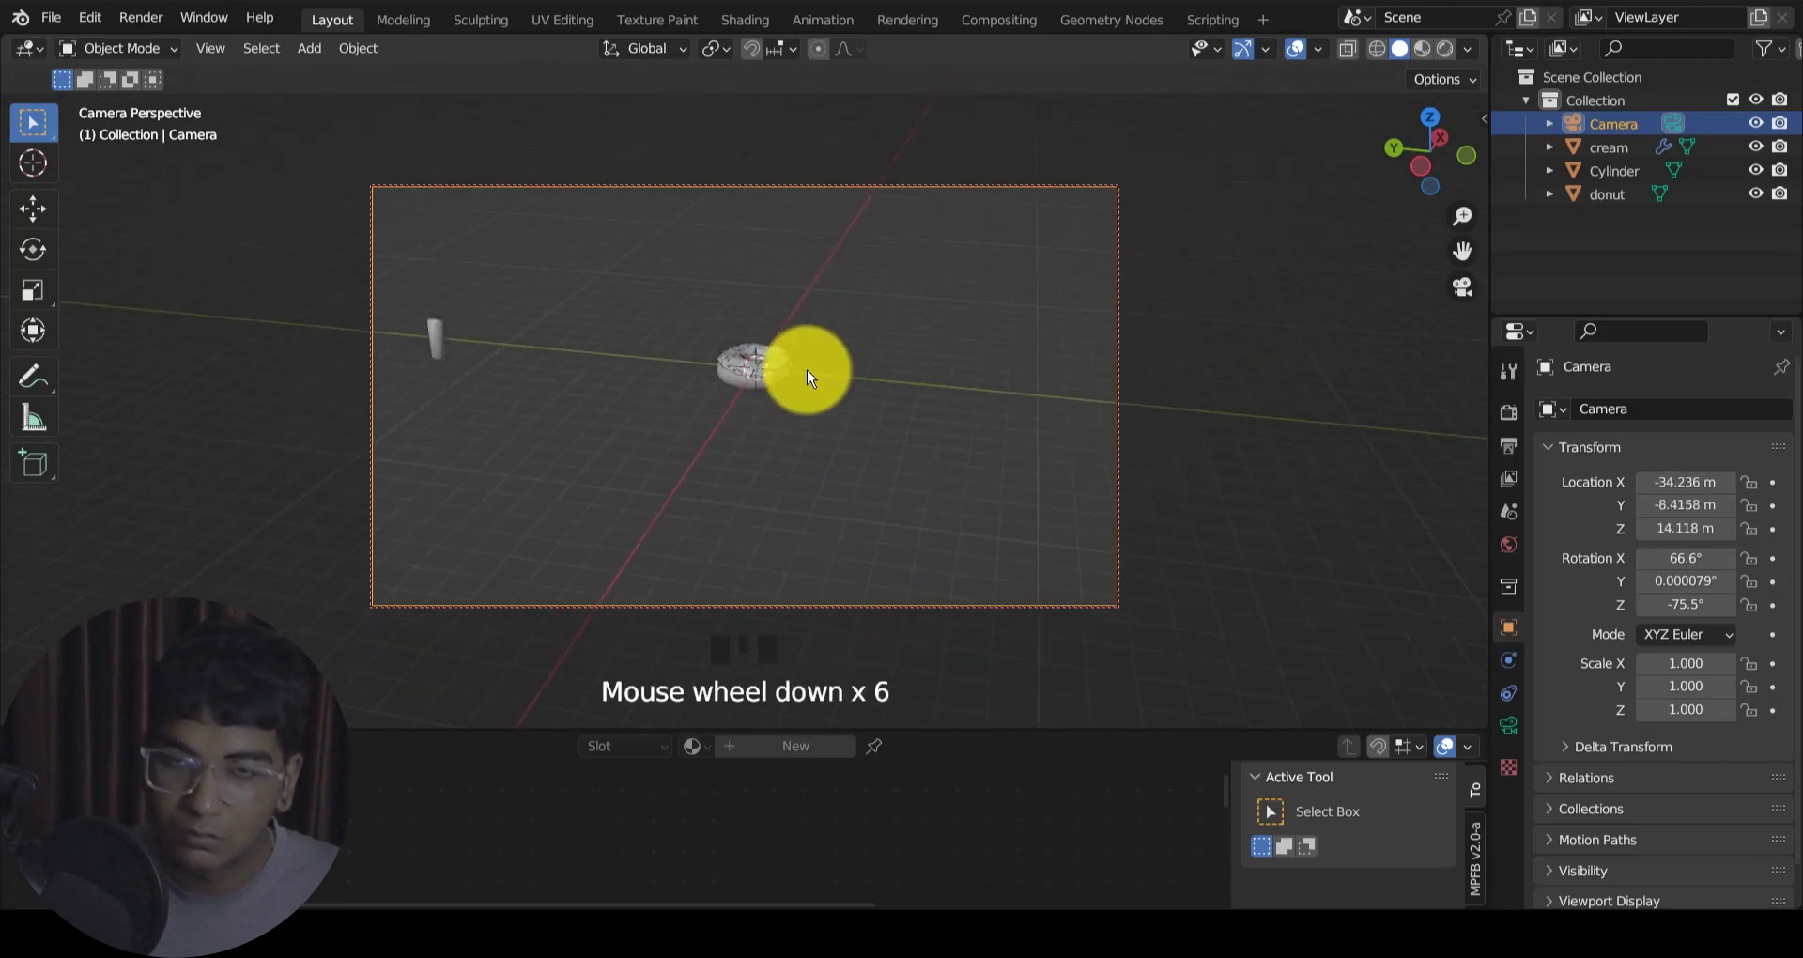
mouse_move(809, 378)
shift+middle_down()
mouse_move(805, 395)
mouse_move(786, 374)
mouse_move(865, 402)
mouse_move(799, 333)
mouse_move(773, 370)
mouse_move(781, 410)
mouse_move(805, 282)
mouse_move(804, 383)
mouse_move(706, 341)
mouse_move(808, 375)
shift+middle_up()
scroll(798, 395, up, 5)
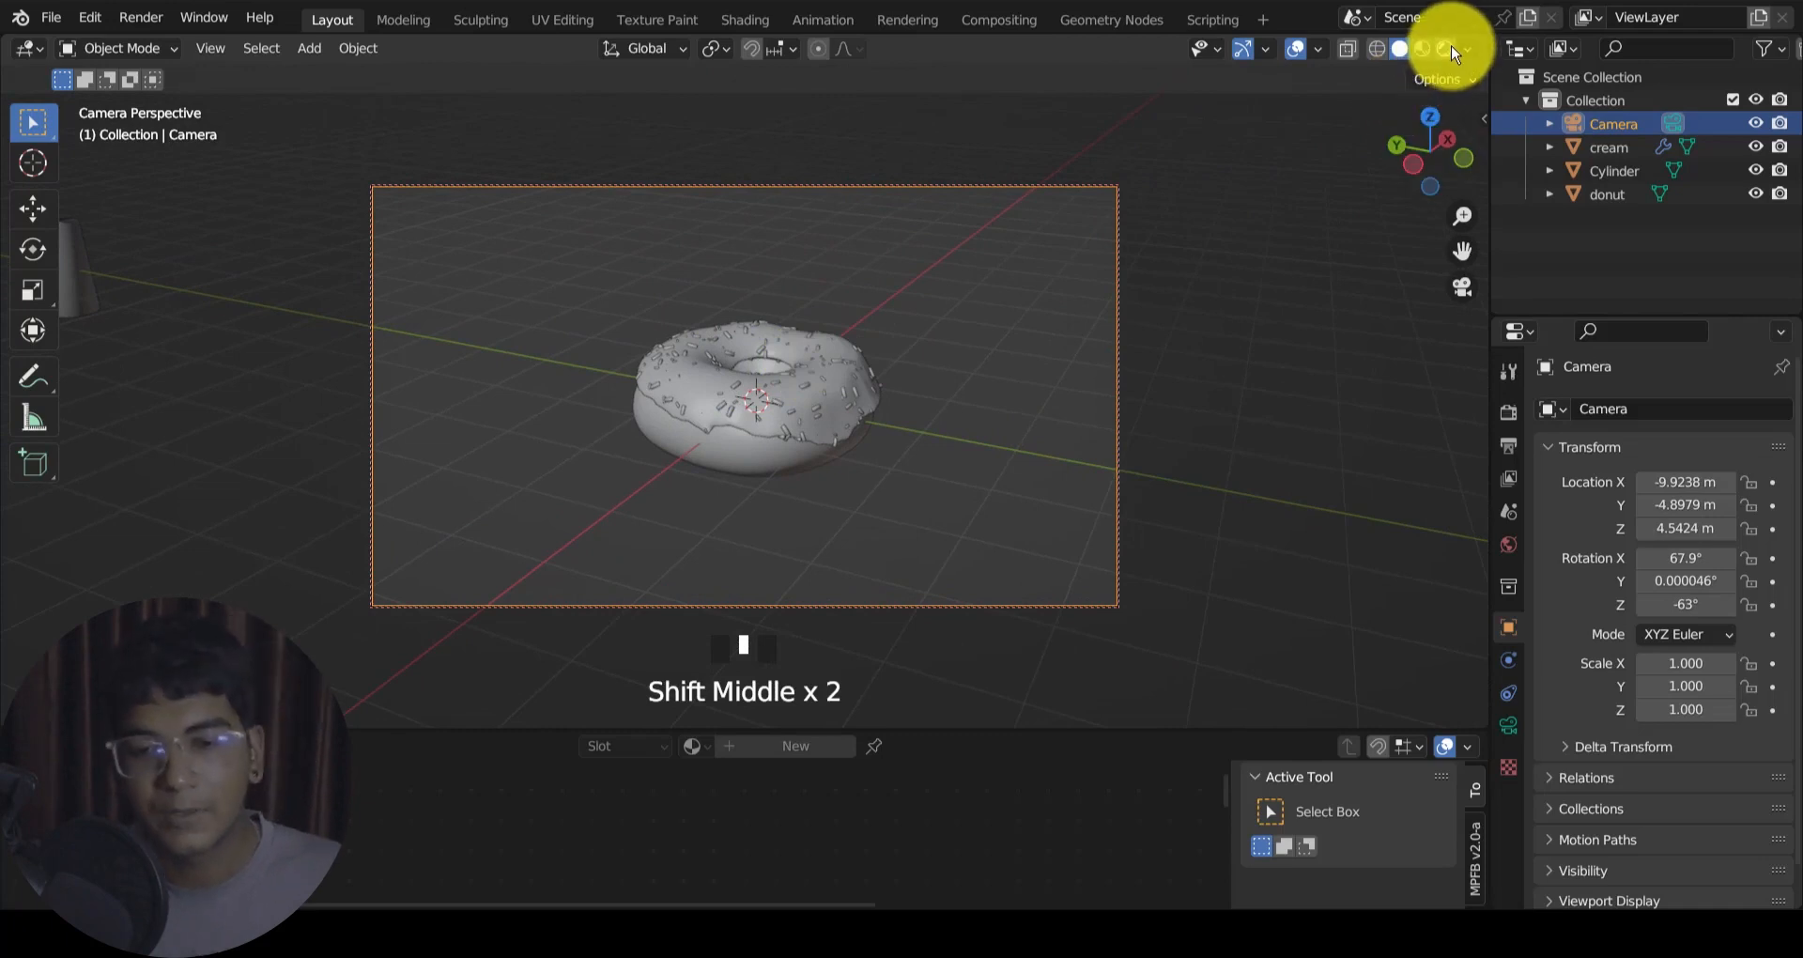
click(1451, 52)
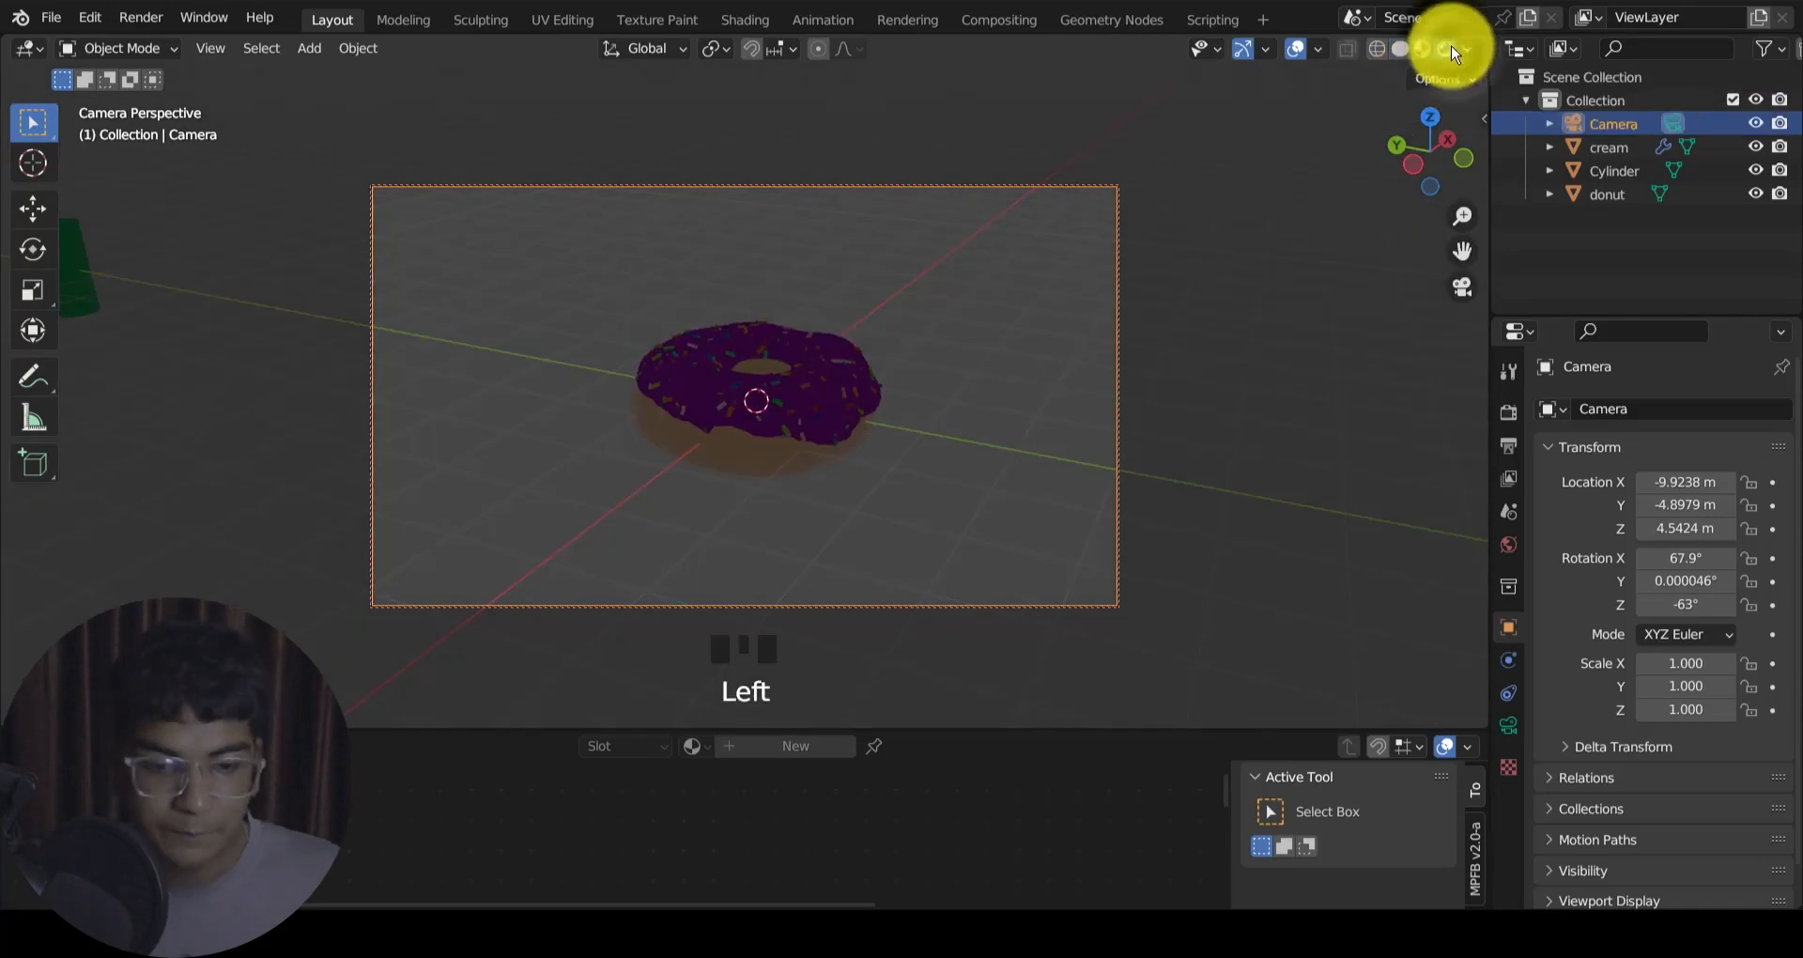
Step: Save the Blender file in the Desktop folder
click(51, 17)
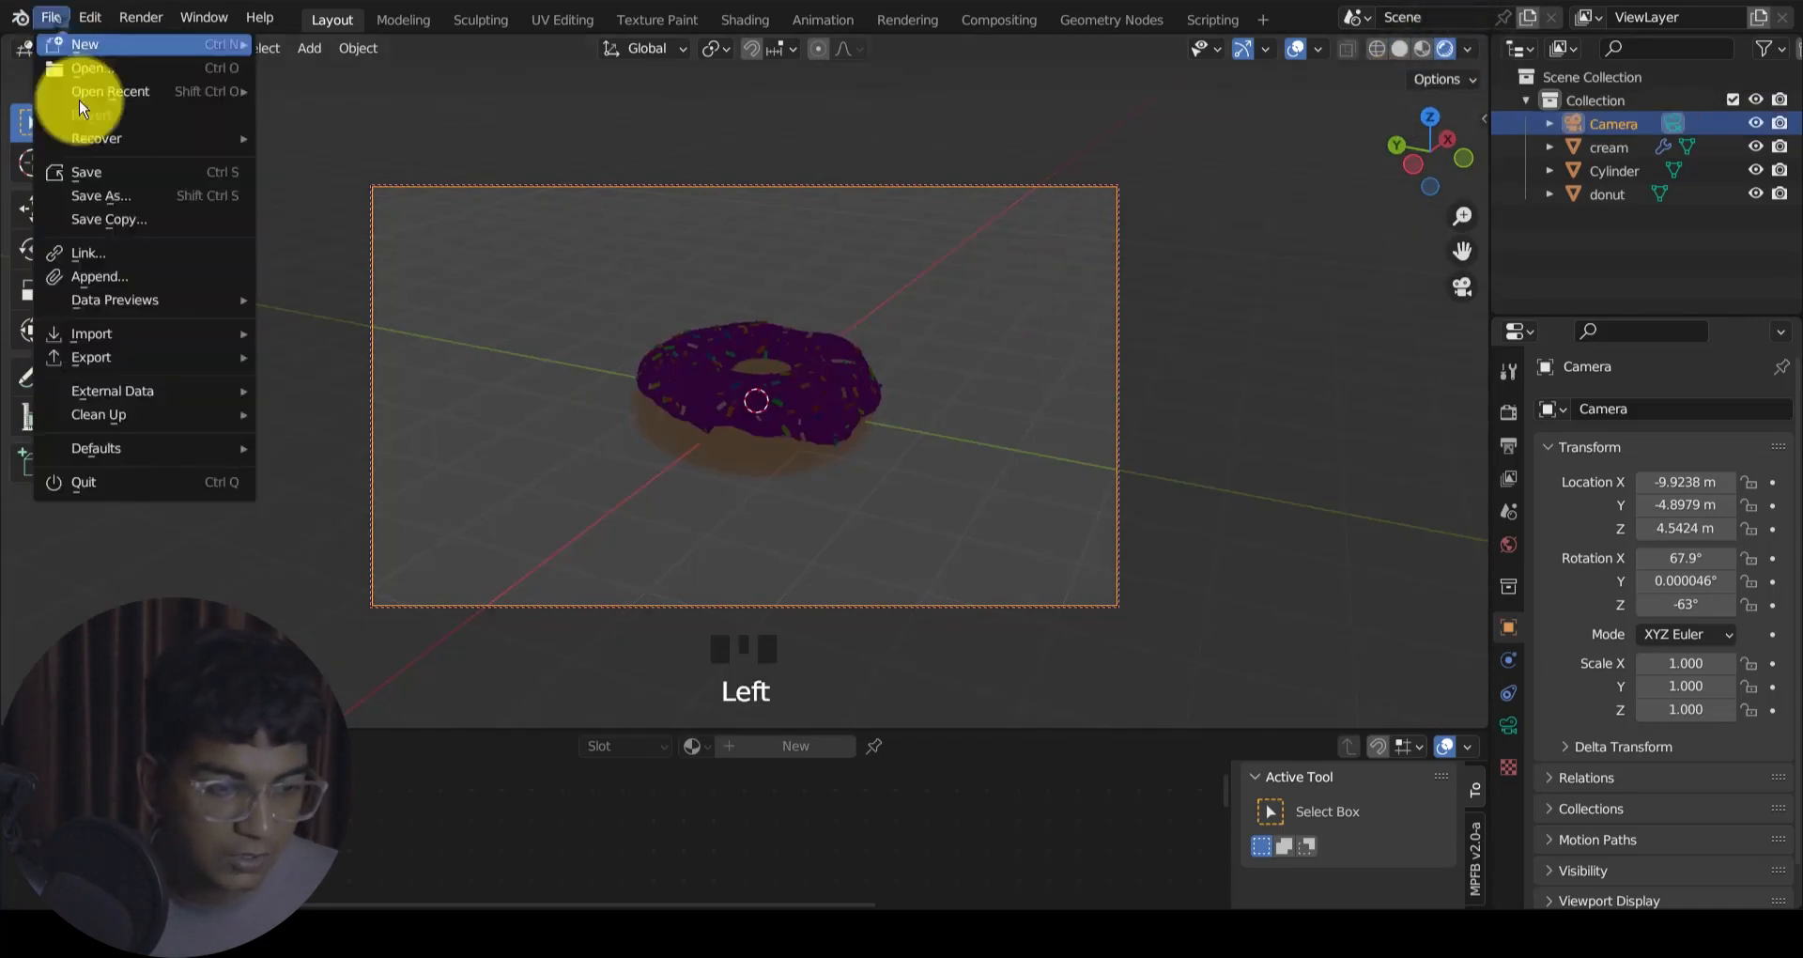
click(120, 172)
click(357, 326)
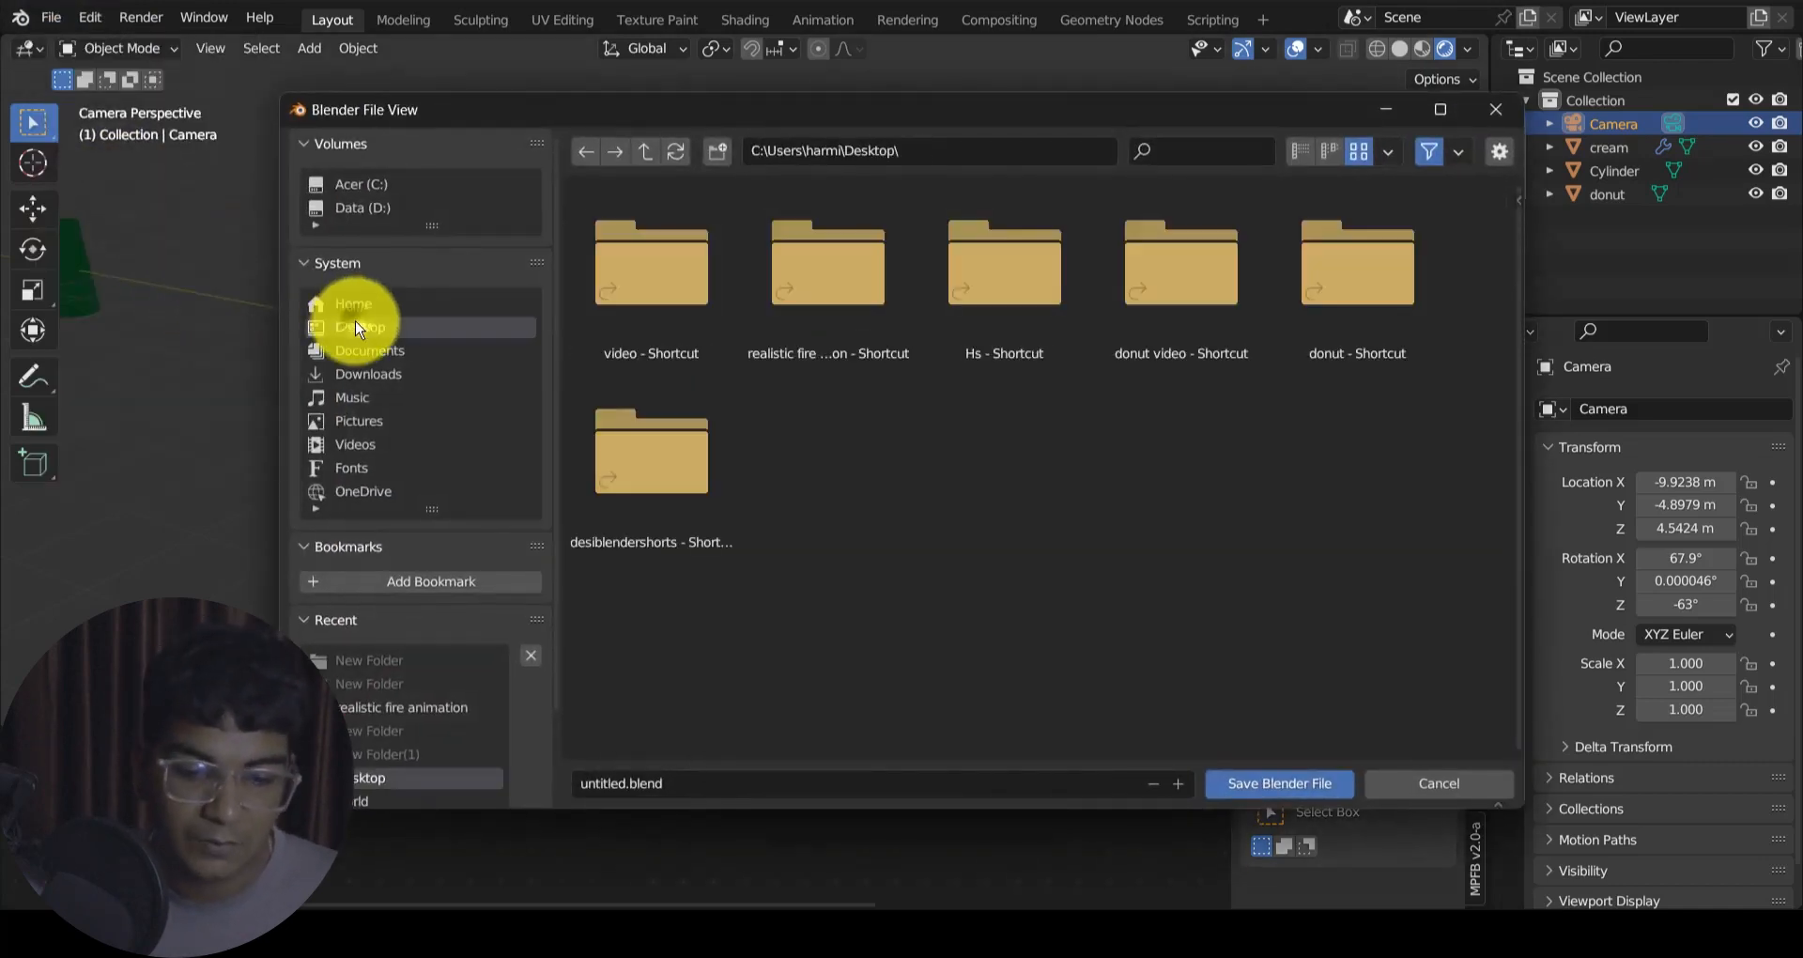
click(1286, 789)
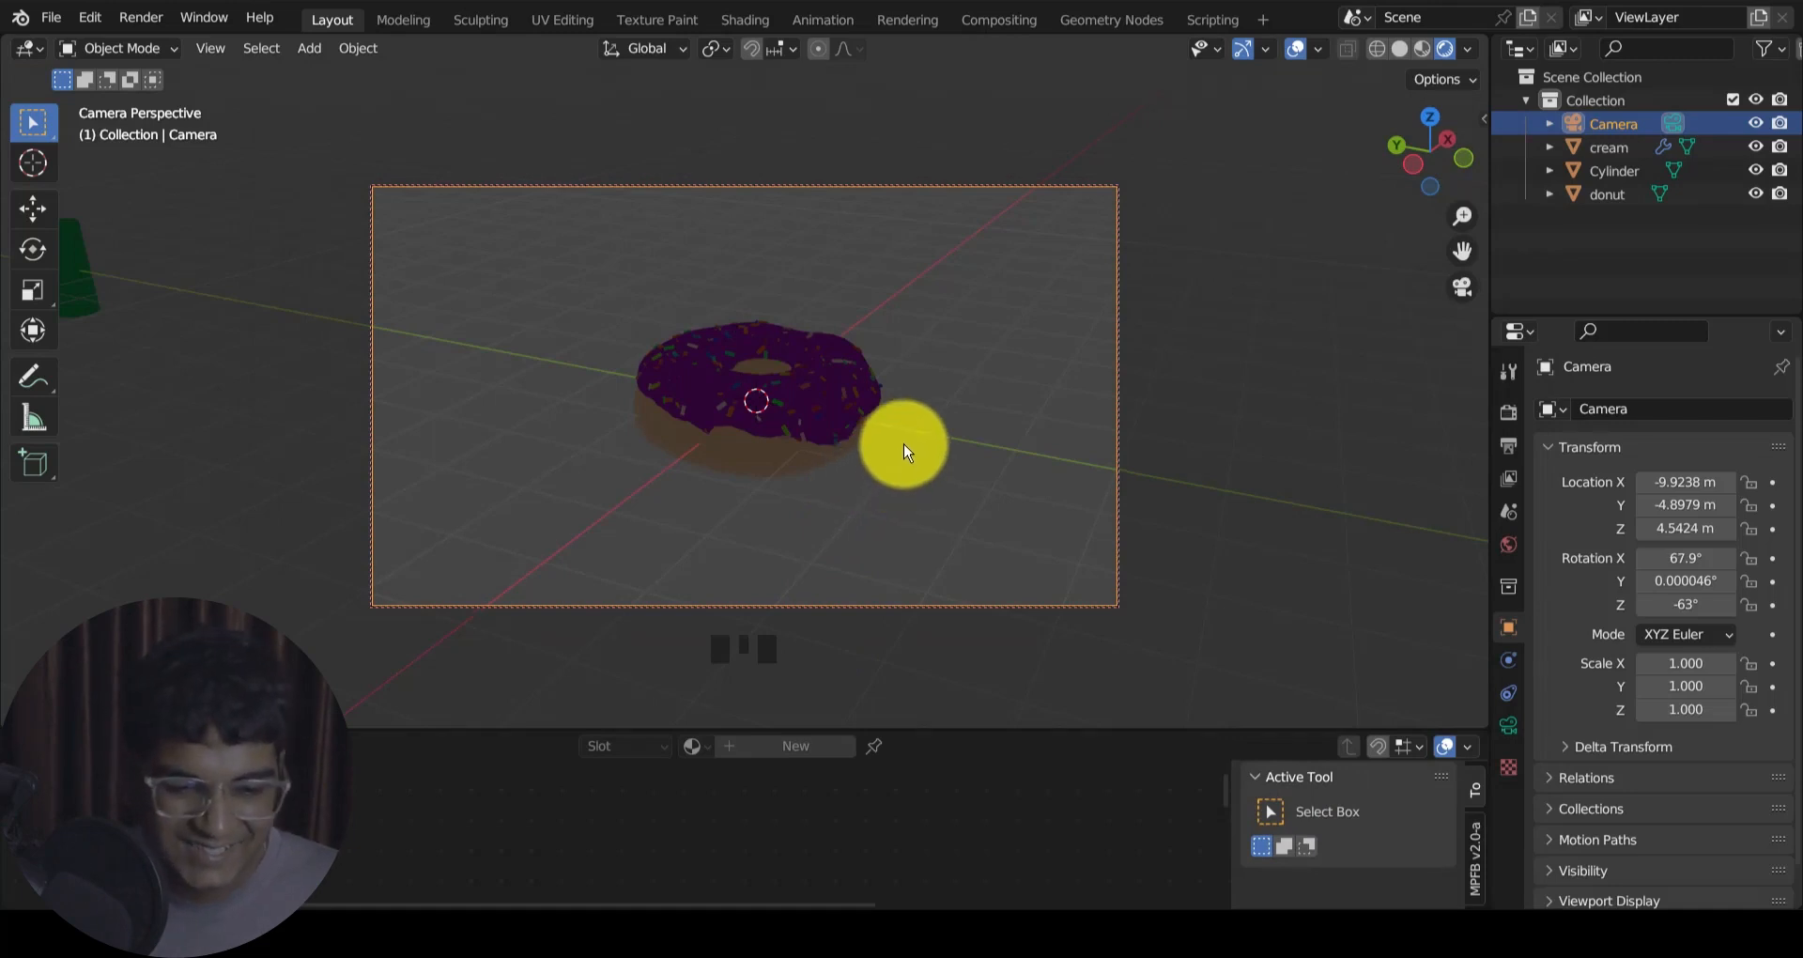
Step: Add a point light at the center of the donut scene
middle_drag(904, 452, 898, 454)
key(shift+a)
mouse_move(883, 402)
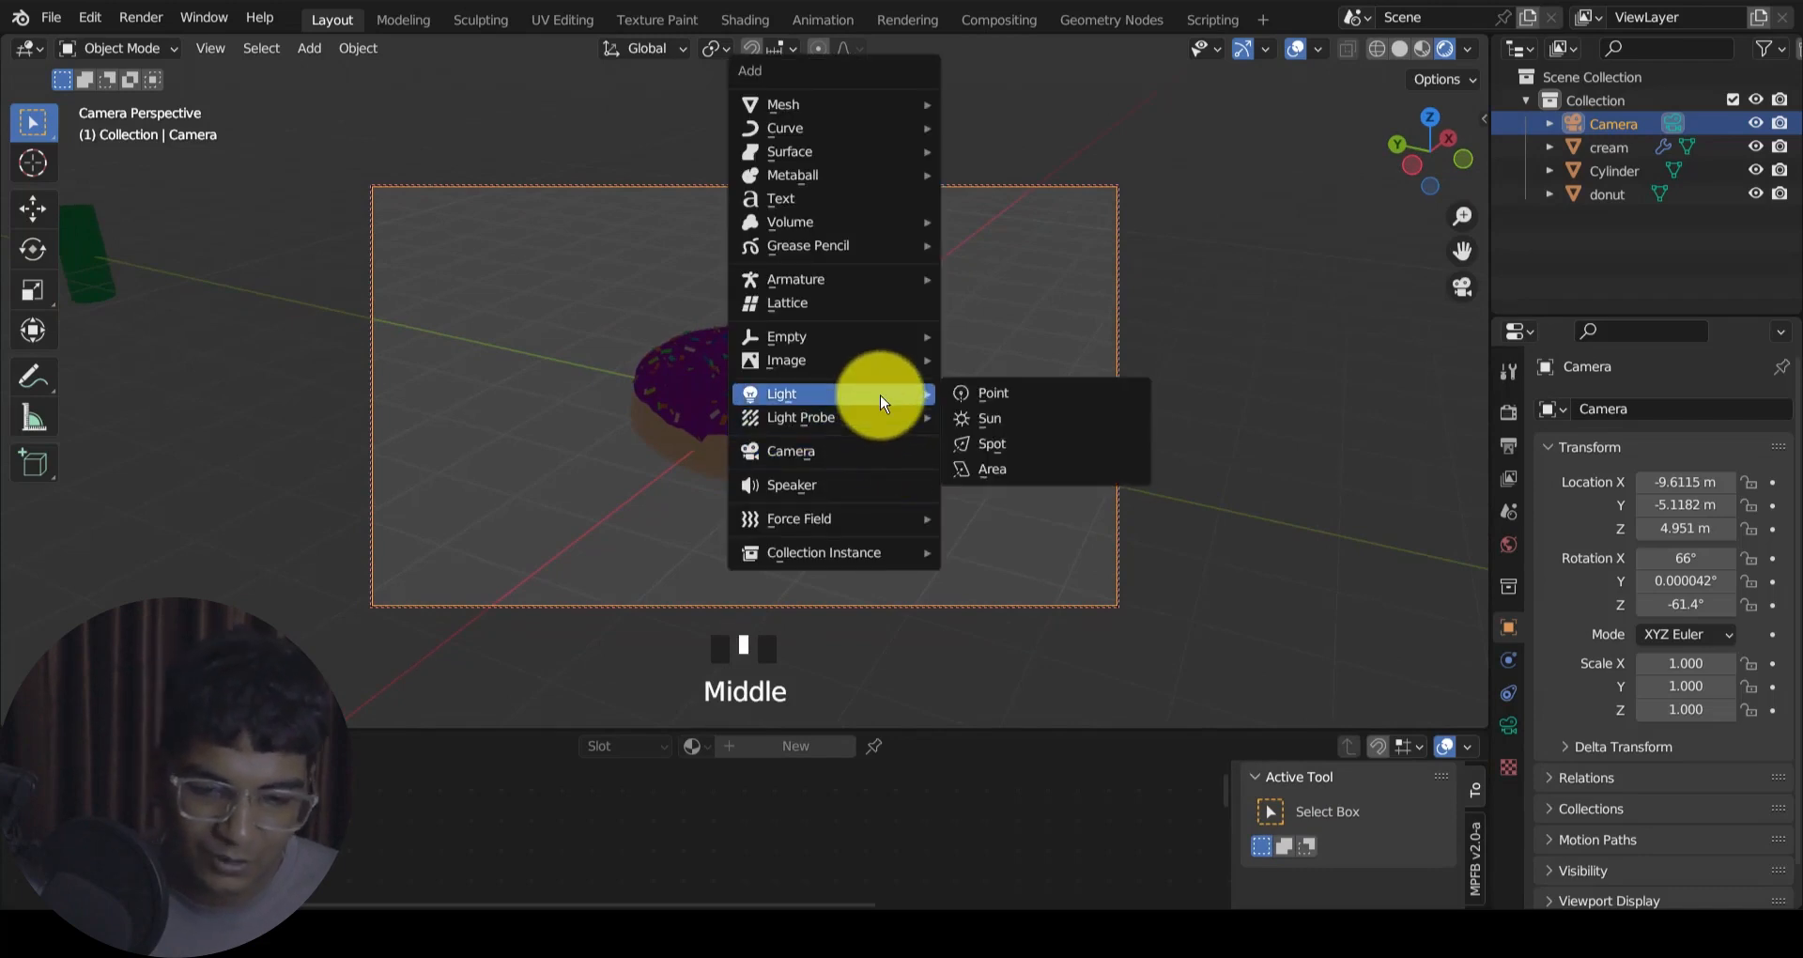
click(1022, 393)
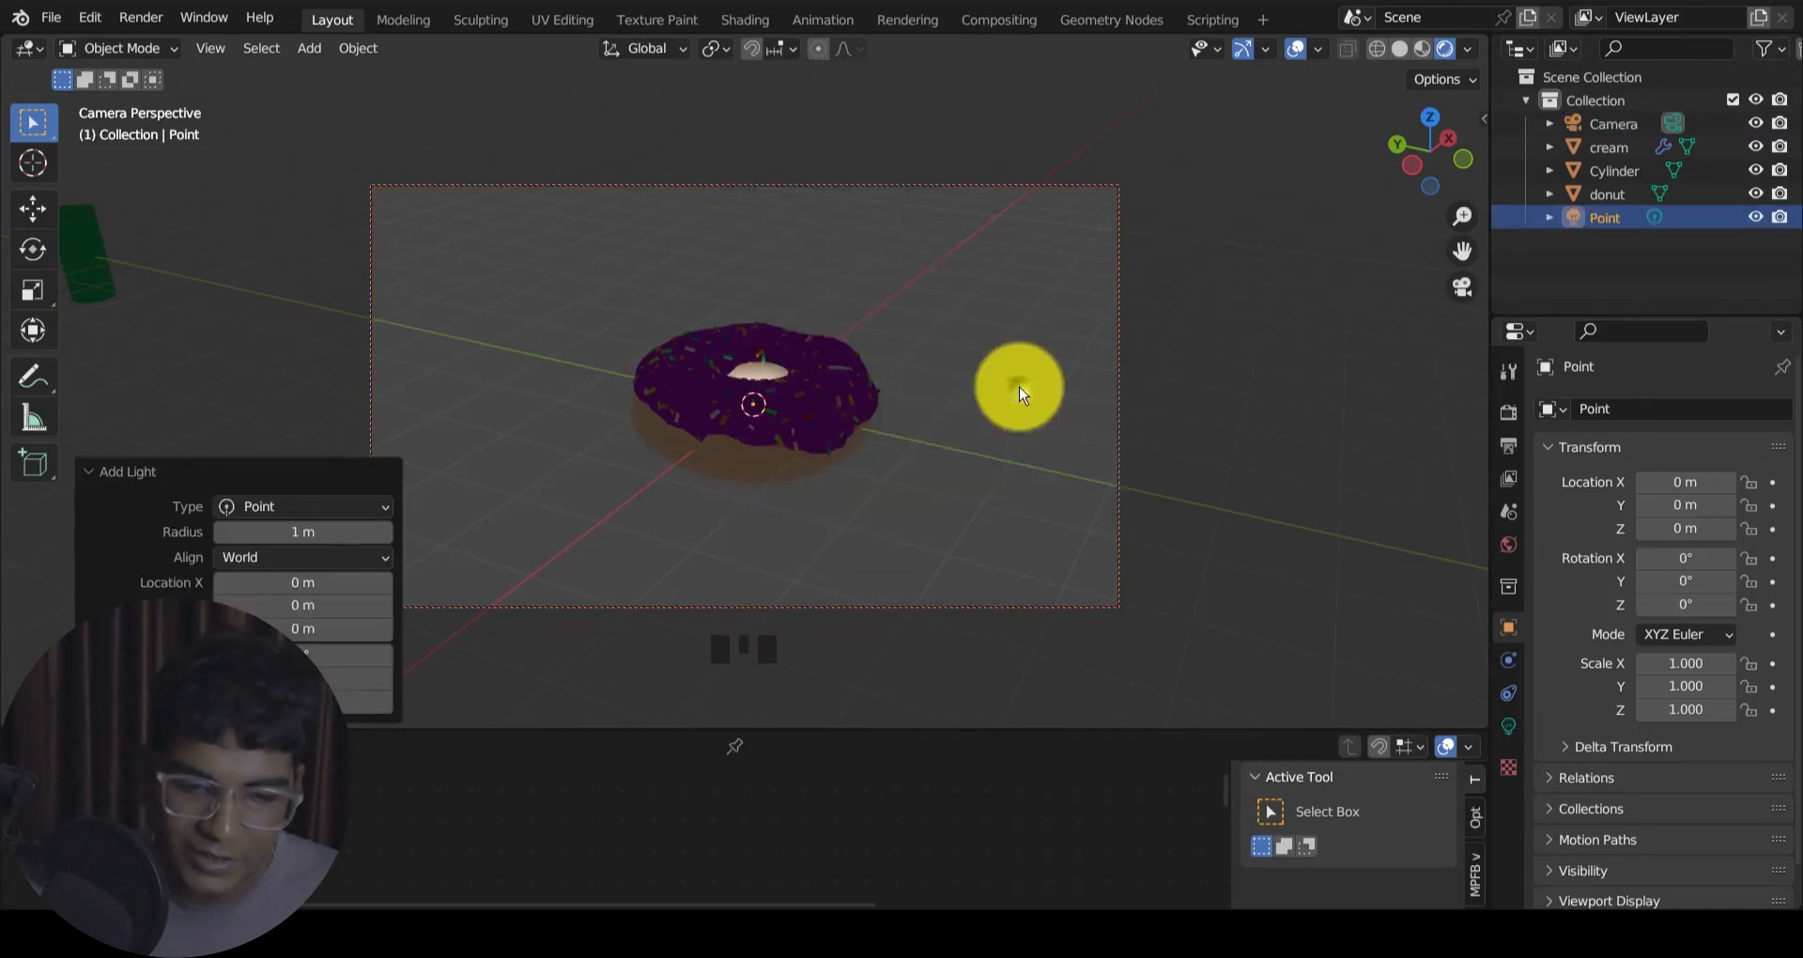
Step: Move the point light along Z, X and Y to about X 2.1, Y -2.6, Z 1.7 m
key(g)
key(z)
click(948, 296)
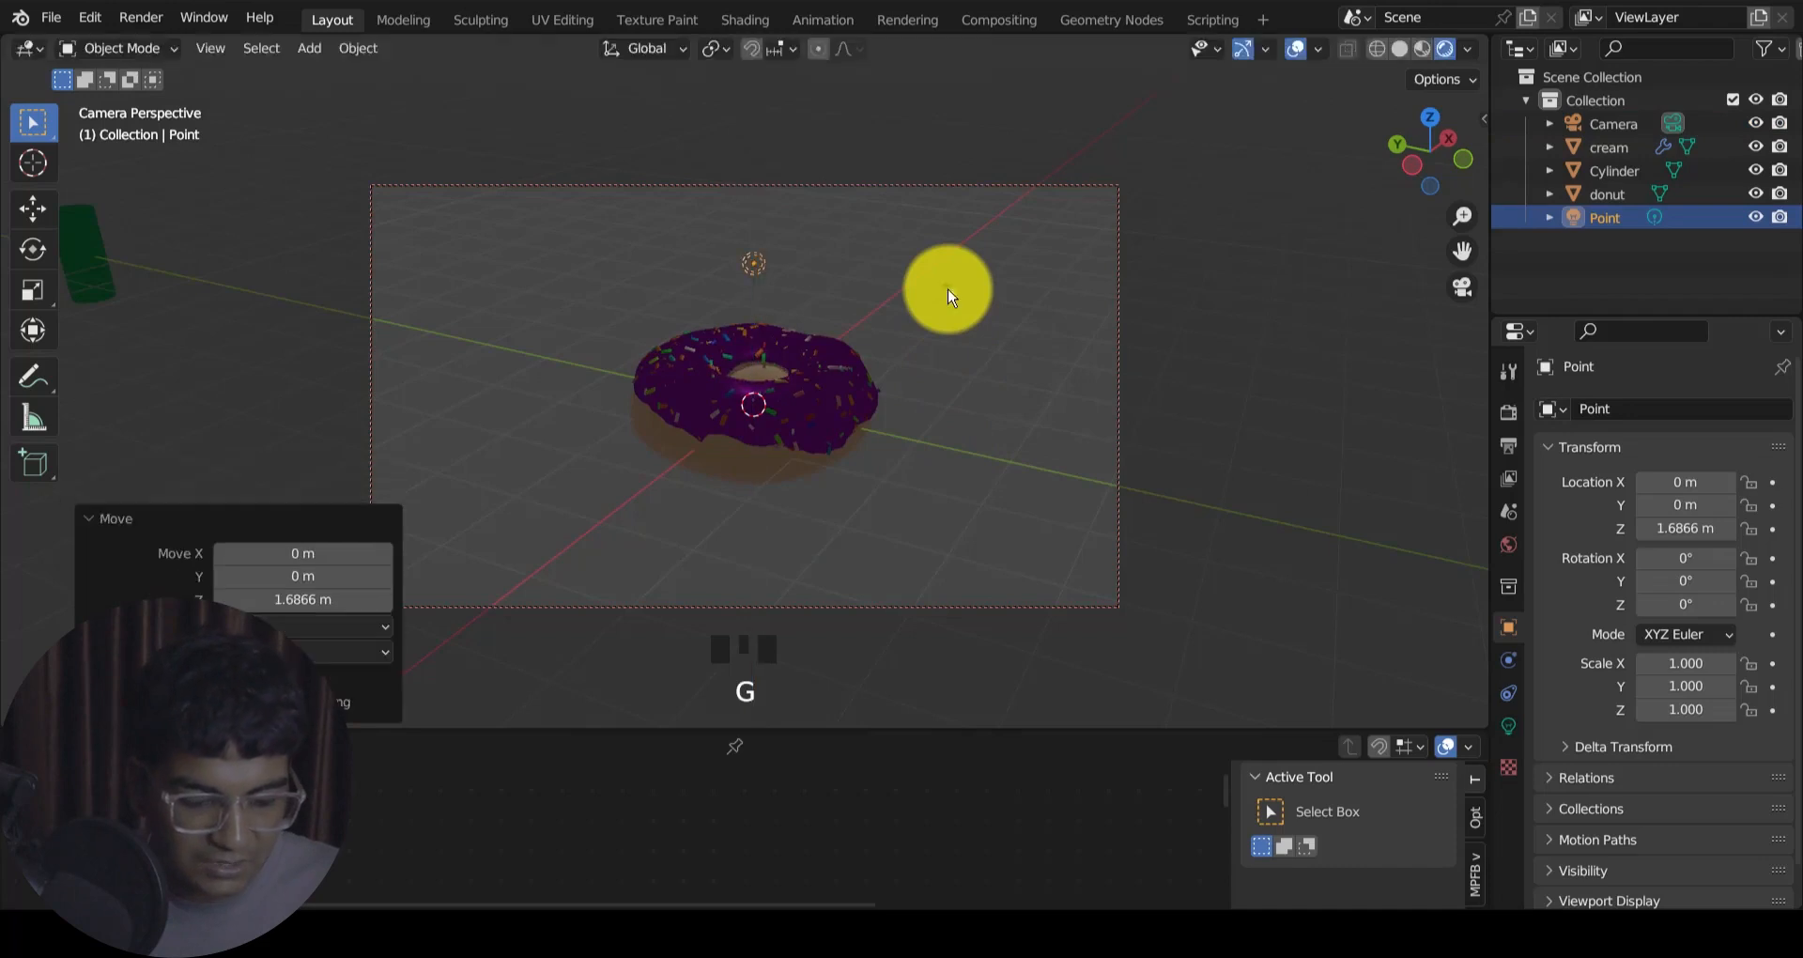
key(g)
key(x)
click(1113, 407)
key(g)
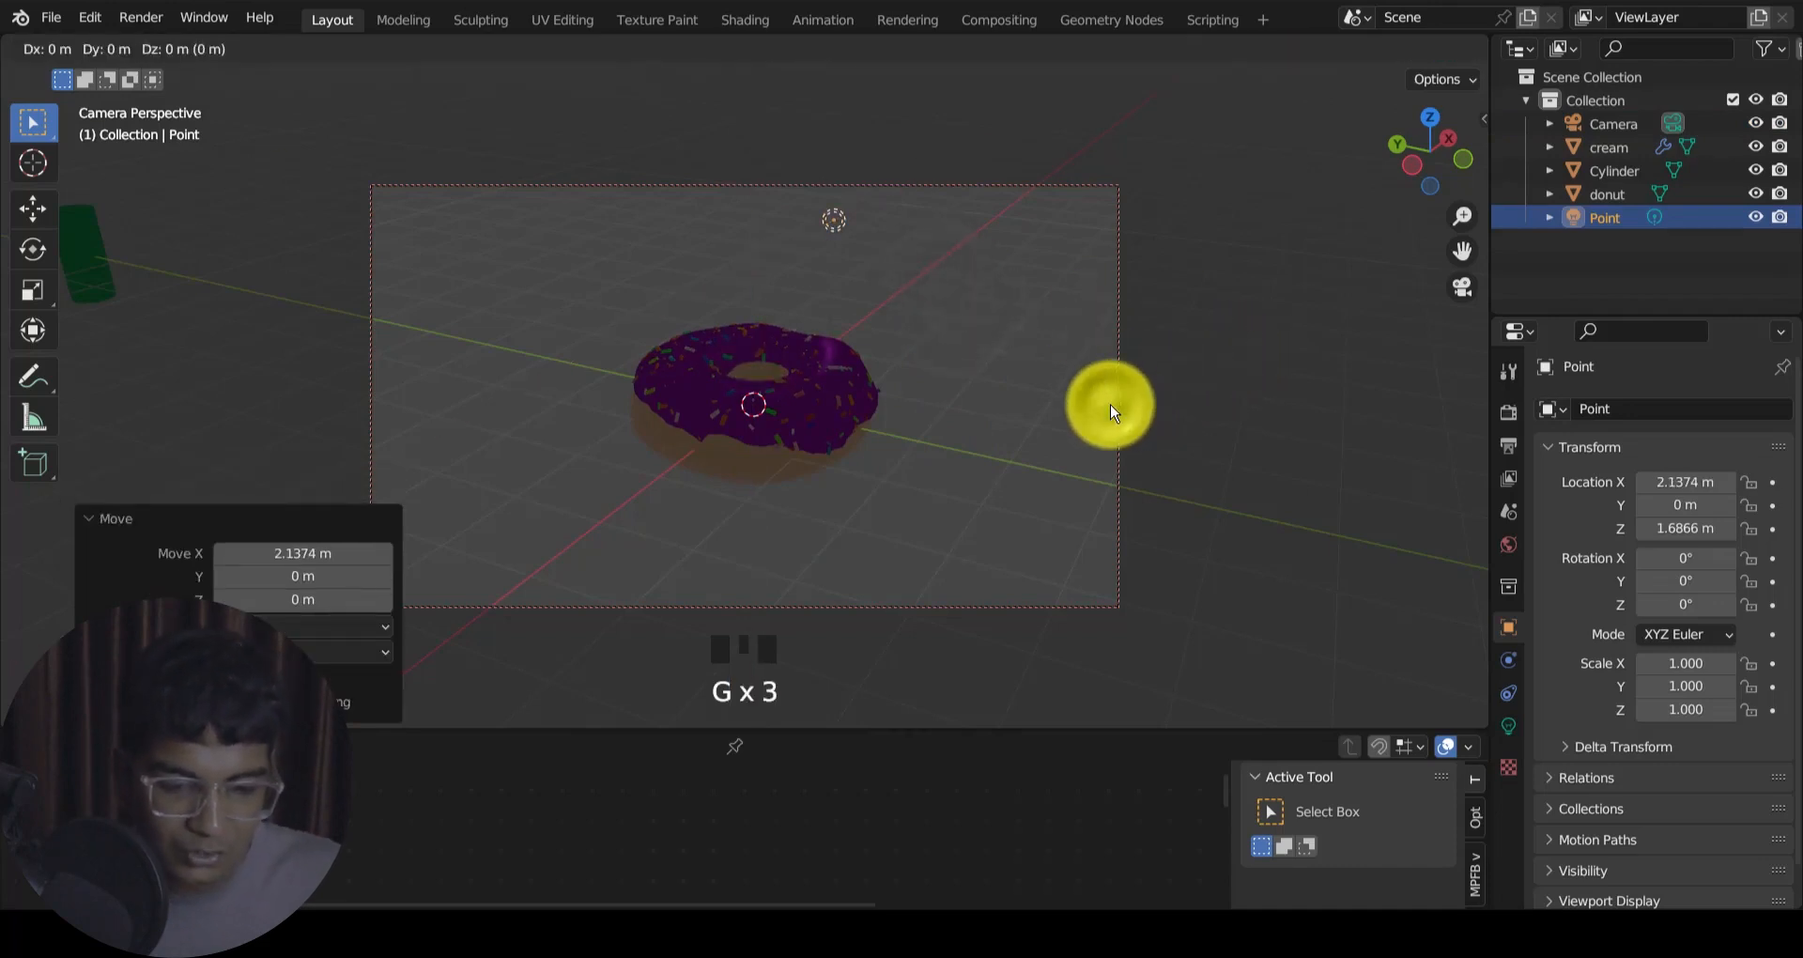
key(y)
click(1296, 475)
Step: Change the scene's render engine to Cycles
click(1508, 412)
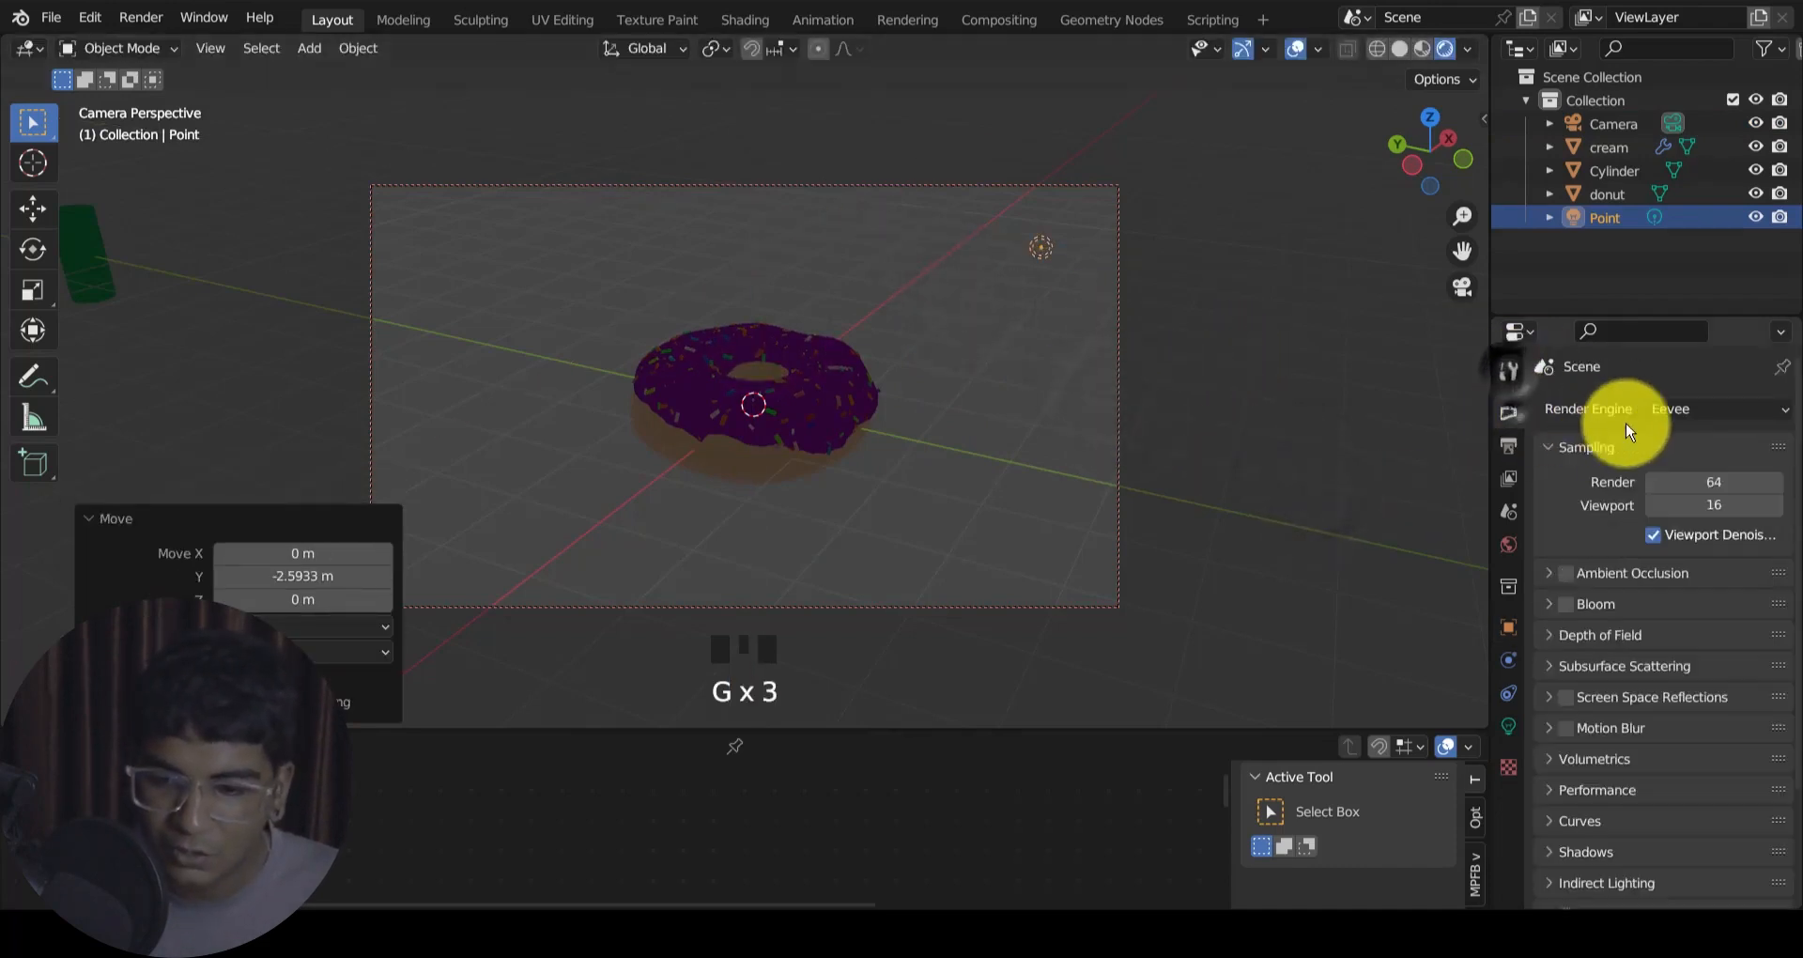
click(1672, 411)
click(1695, 483)
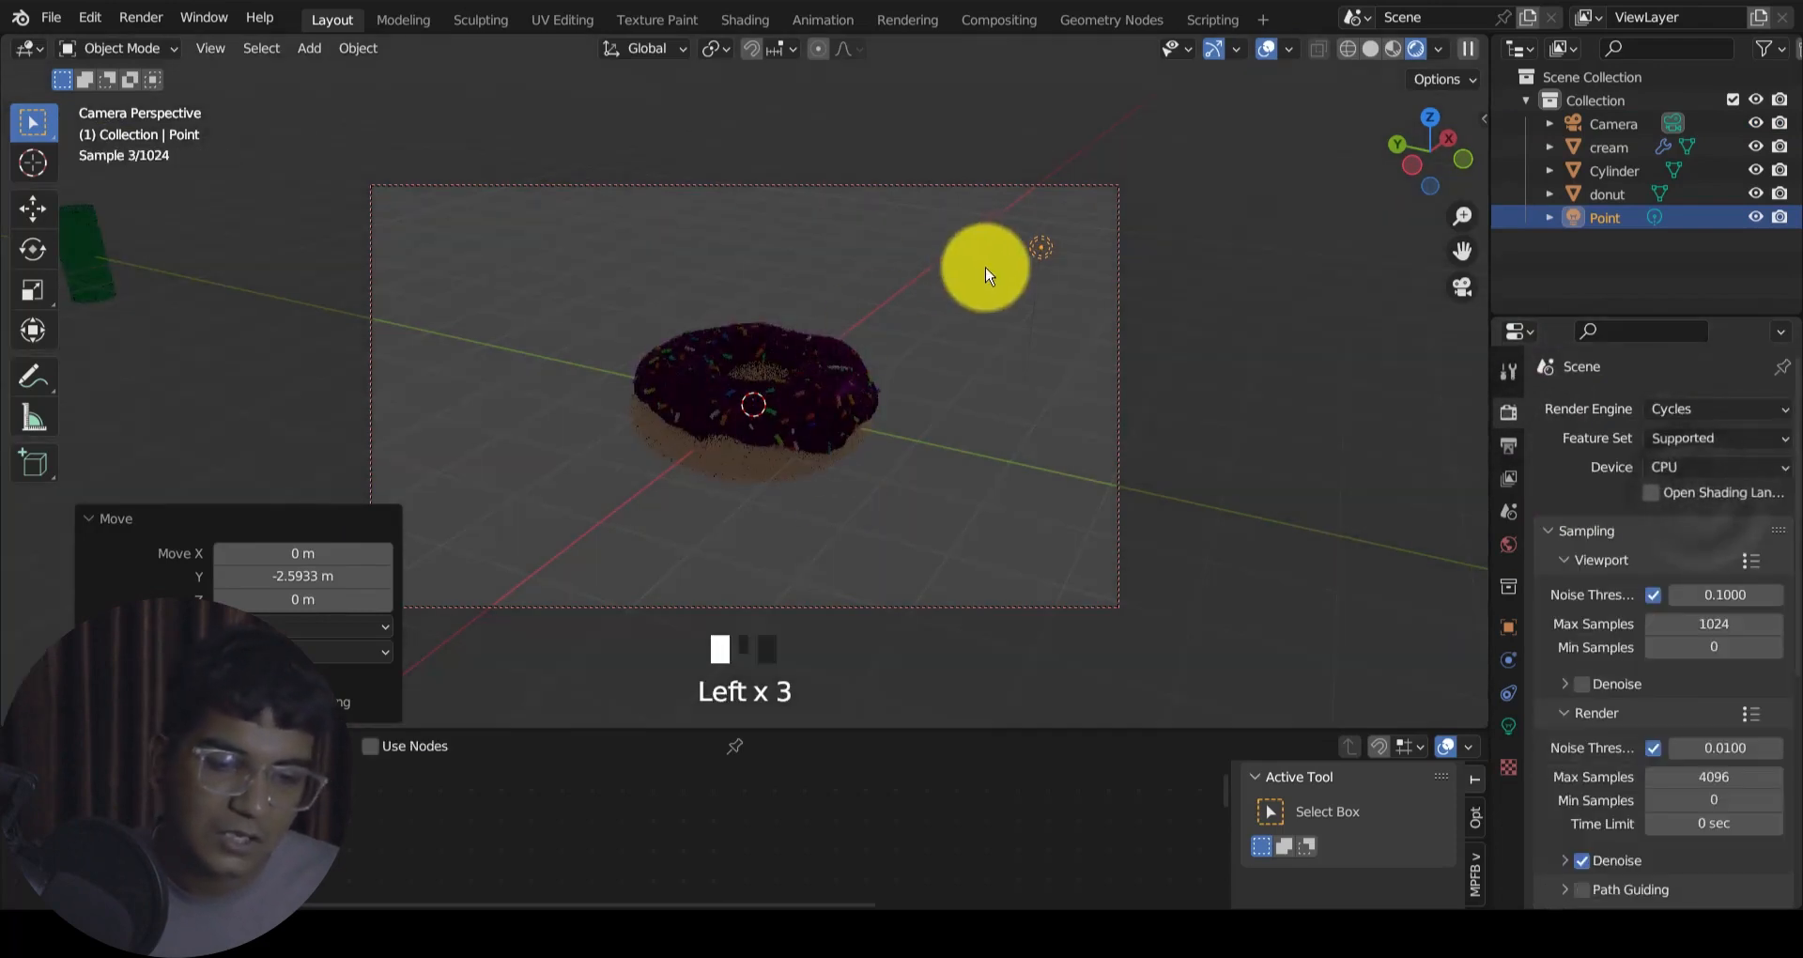
Step: Delete the point light from the scene
click(1022, 268)
key(x)
click(1028, 258)
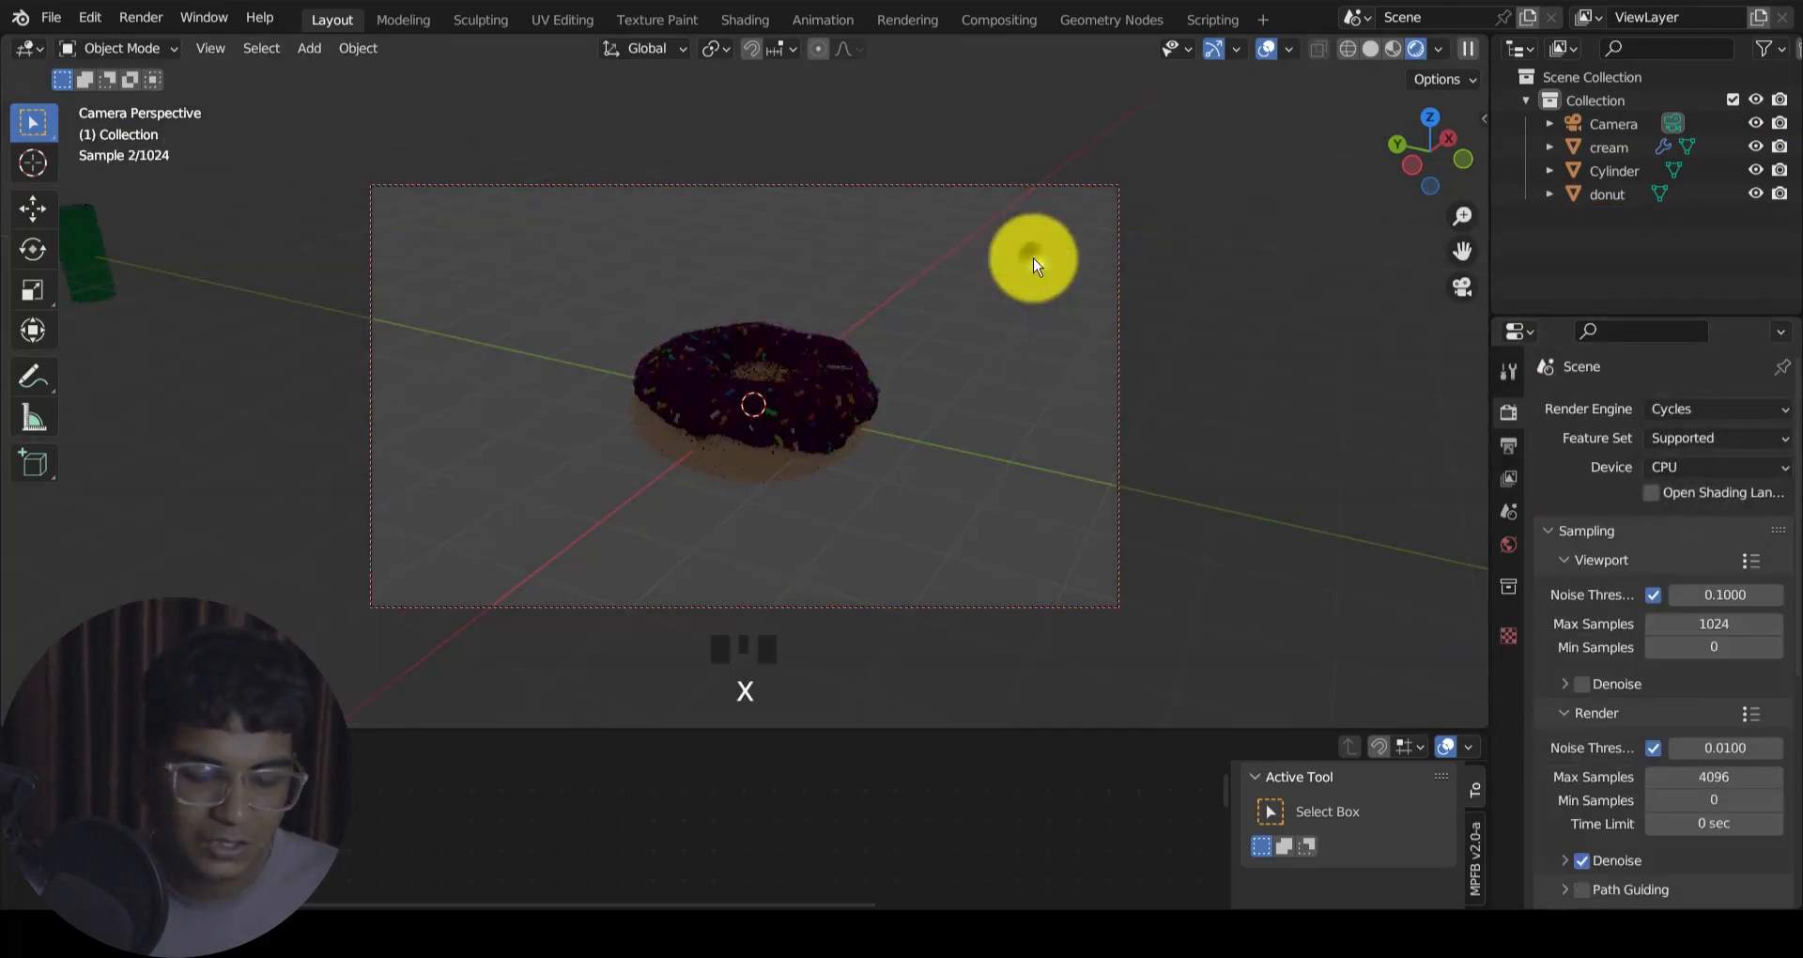
Step: Enlarge the node editor and switch it to the World shader, with the Background and World Output nodes in view
drag(803, 732, 361, 504)
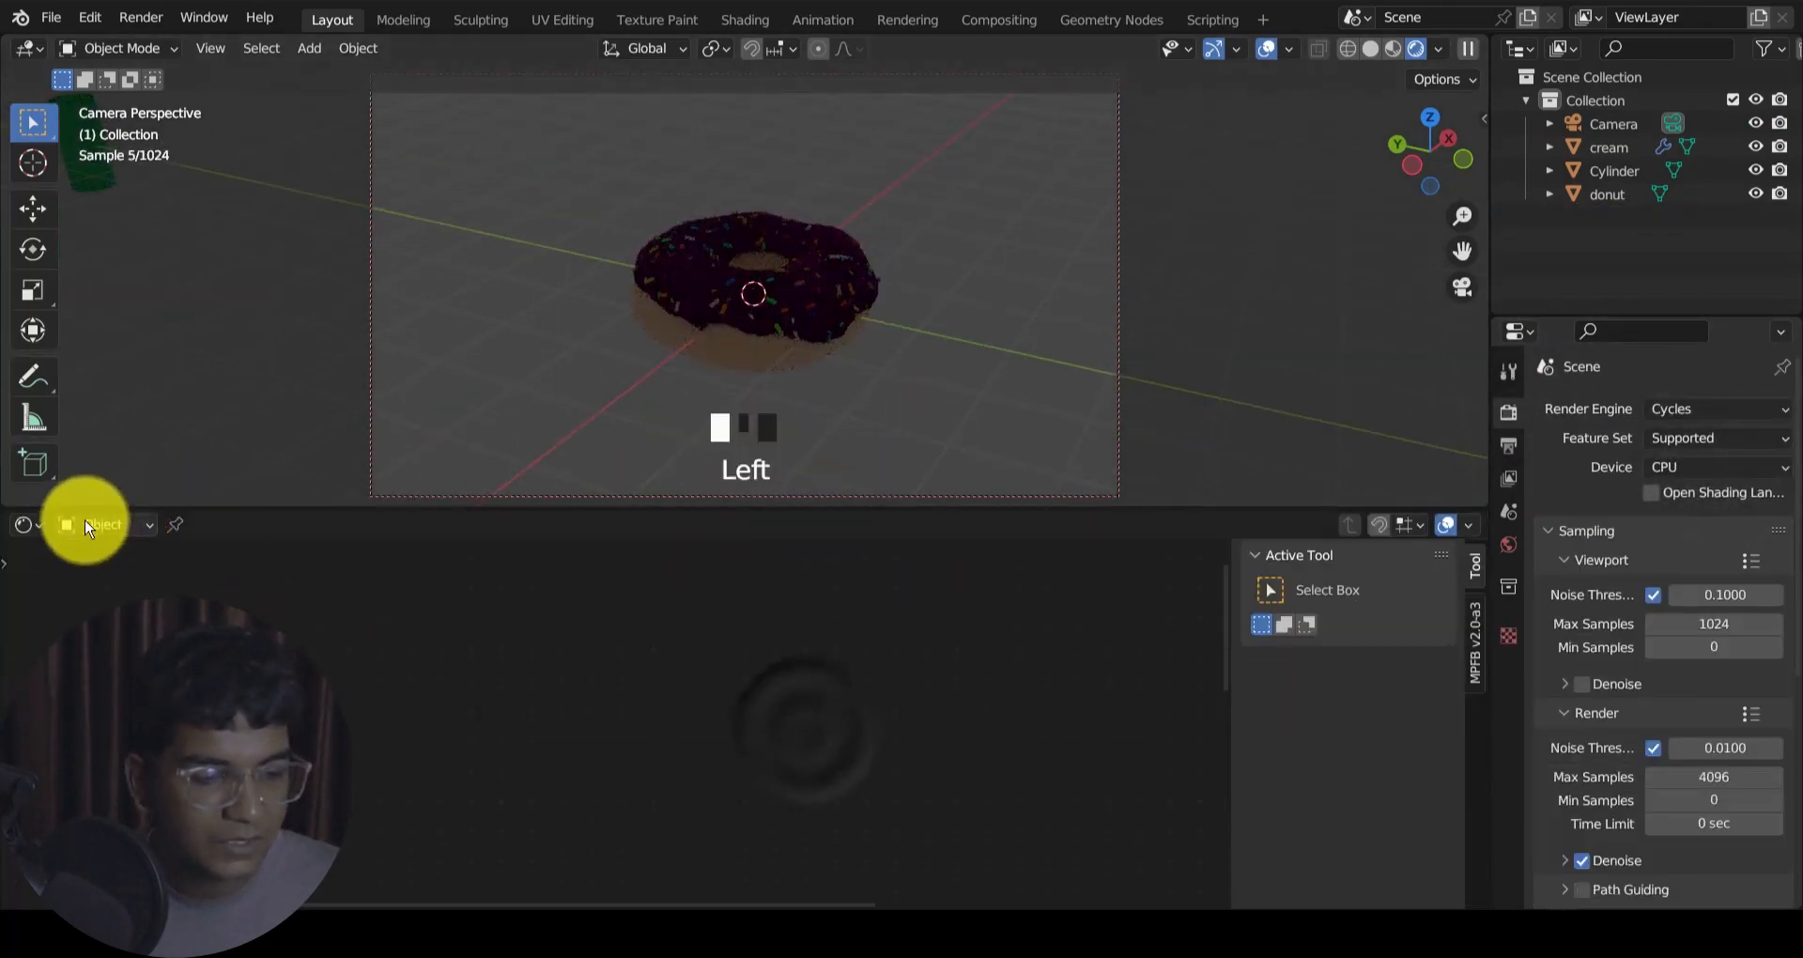
click(103, 577)
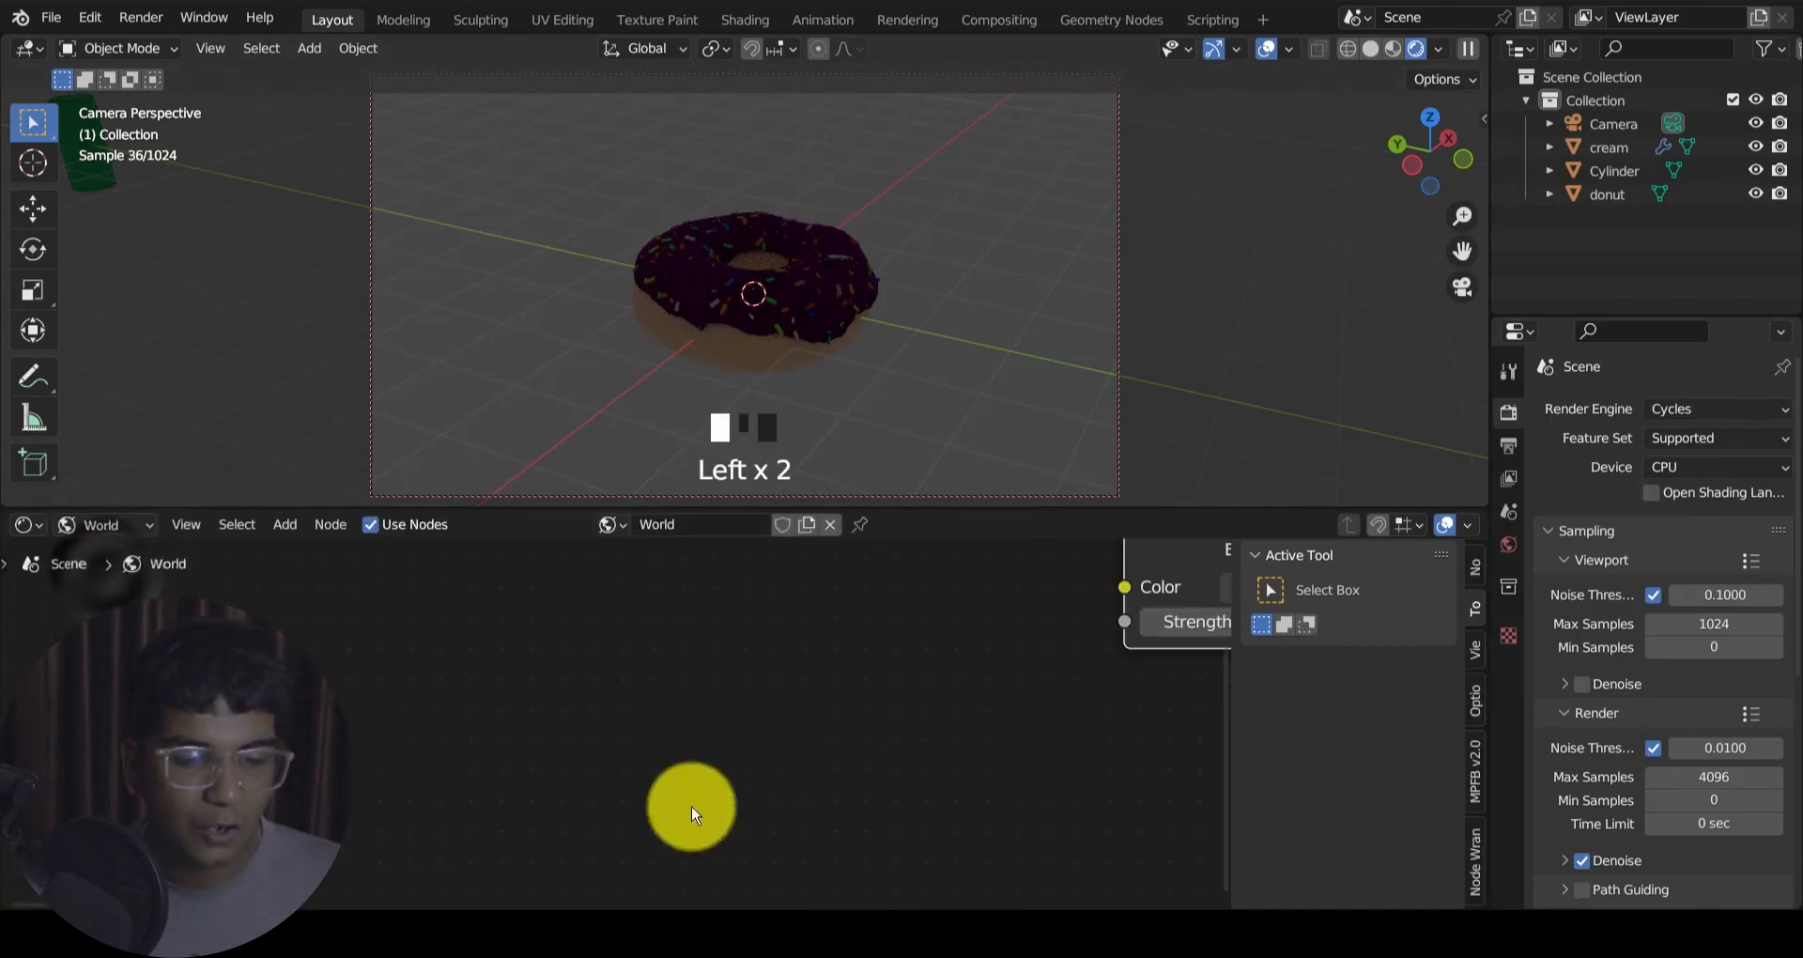
scroll(403, 648, down, 3)
middle_drag(600, 768, 101, 873)
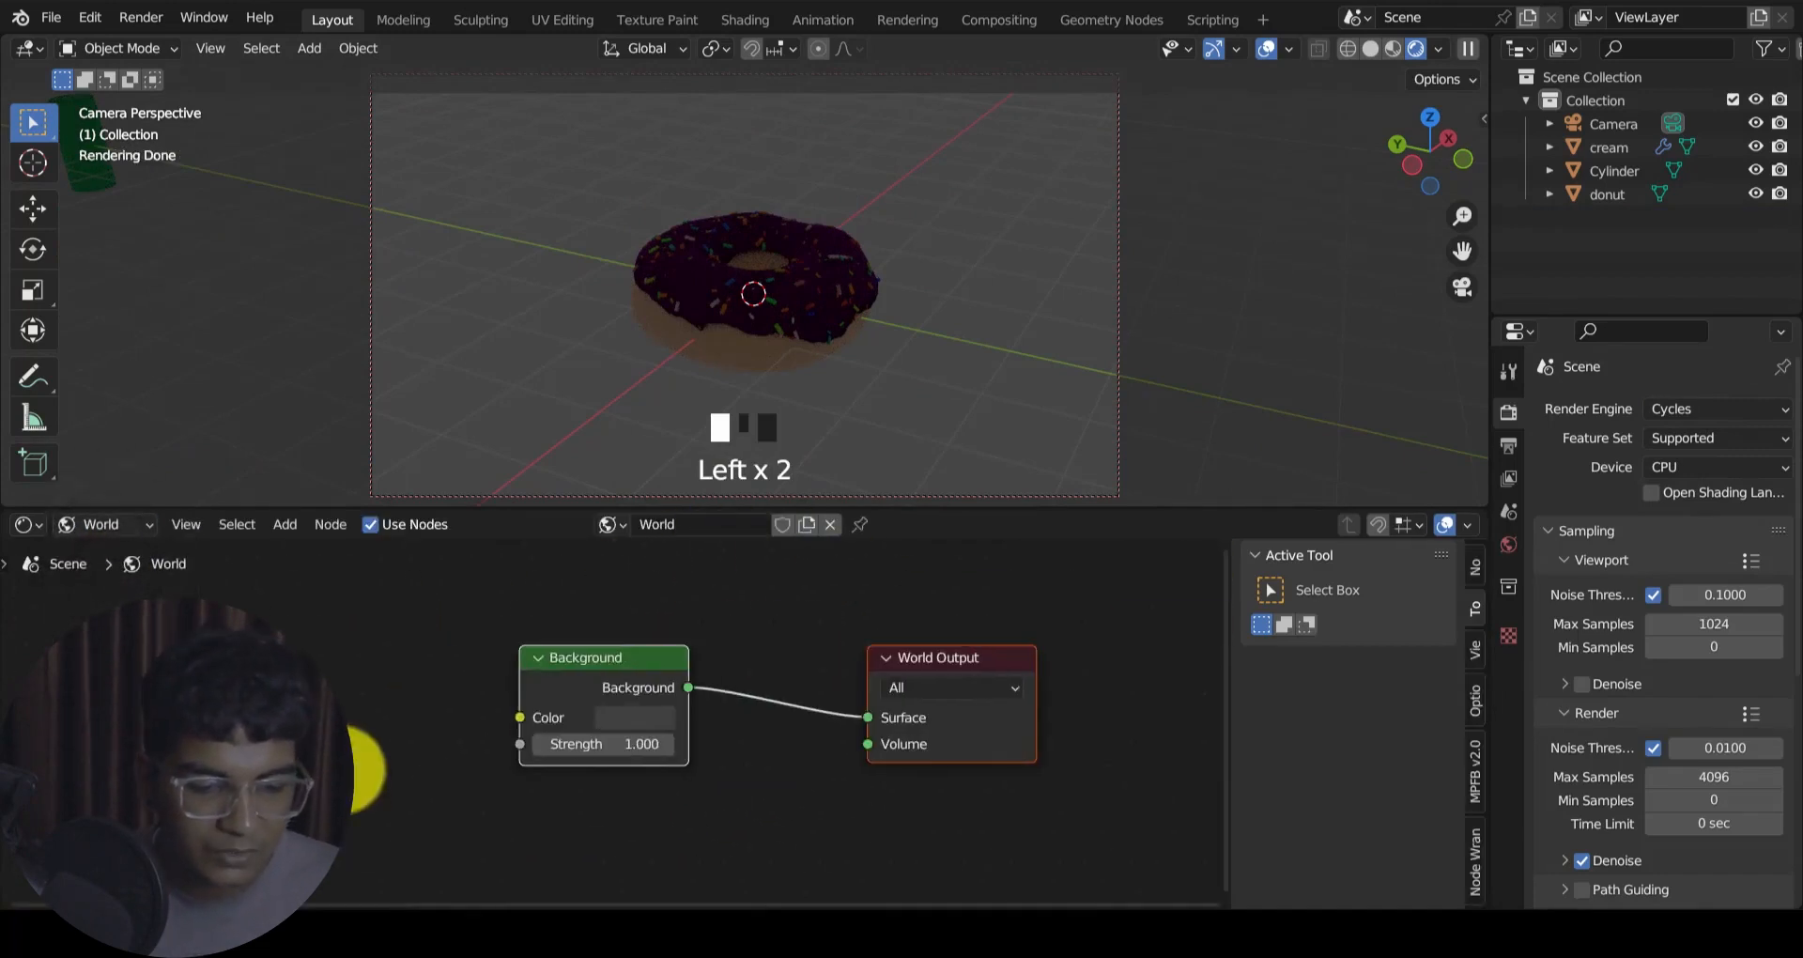
Step: Add an Environment Texture node before the Background node and connect its Color output to the Background's Color input
middle_drag(344, 747, 514, 697)
key(shift+a)
click(451, 665)
text(e)
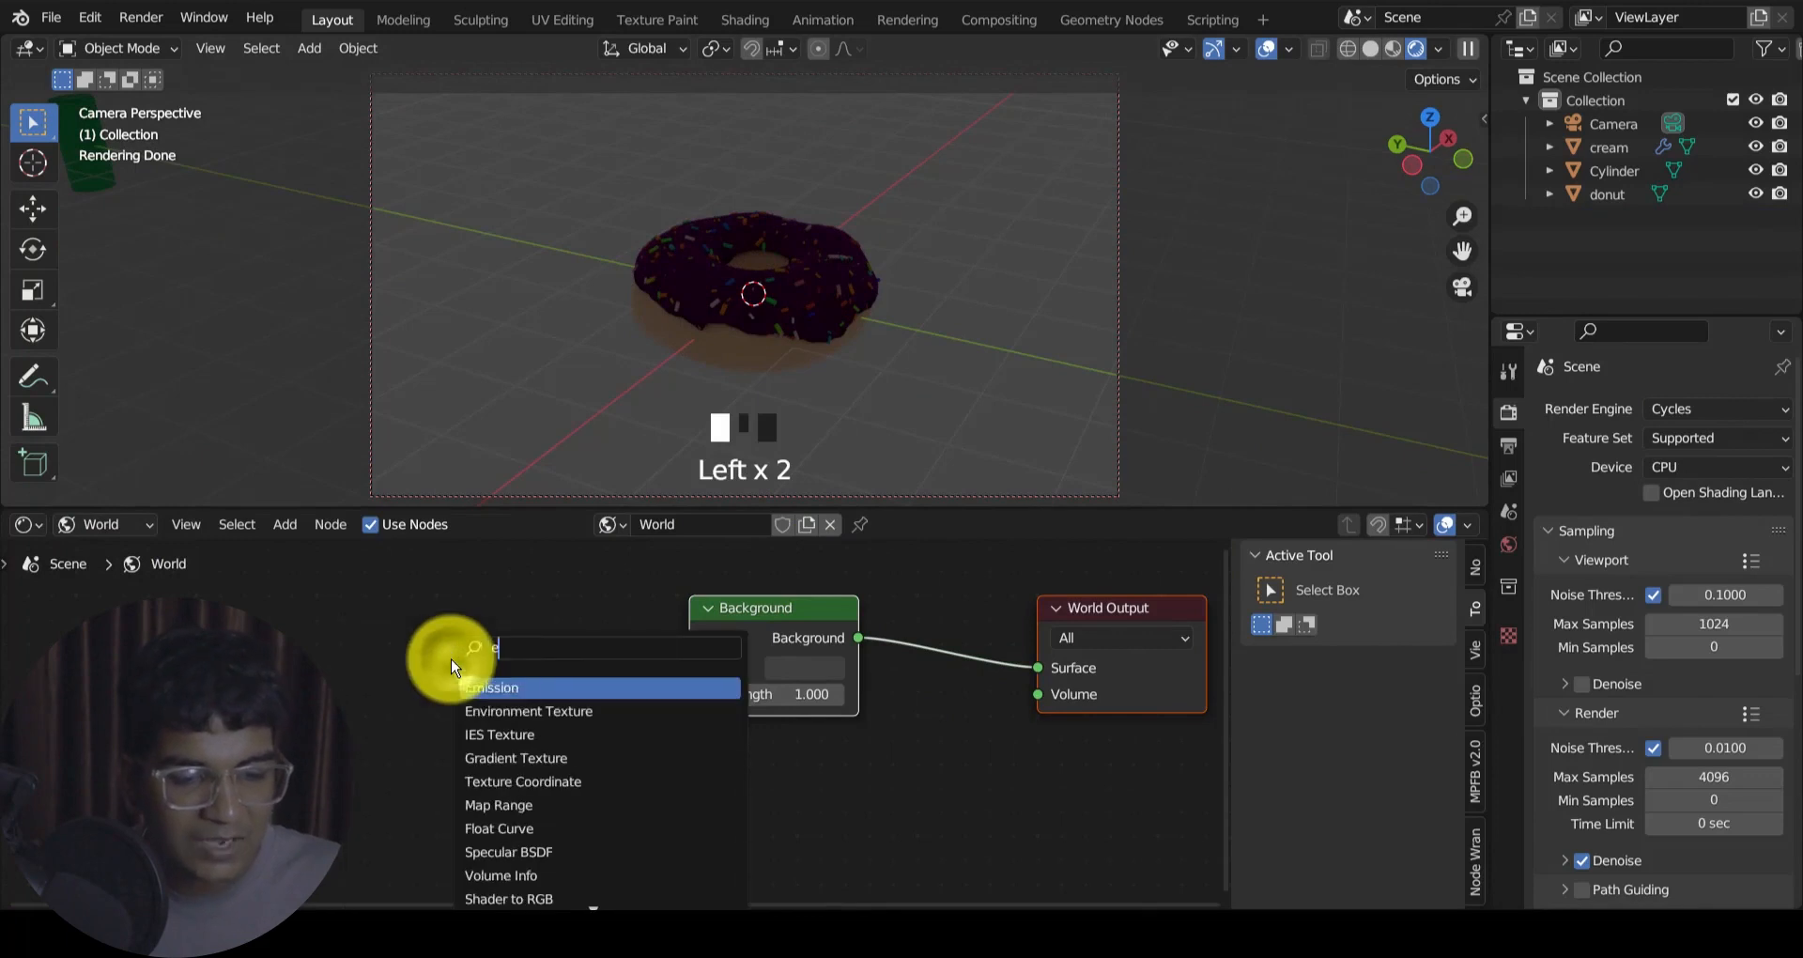
click(516, 714)
click(304, 684)
drag(548, 648, 690, 668)
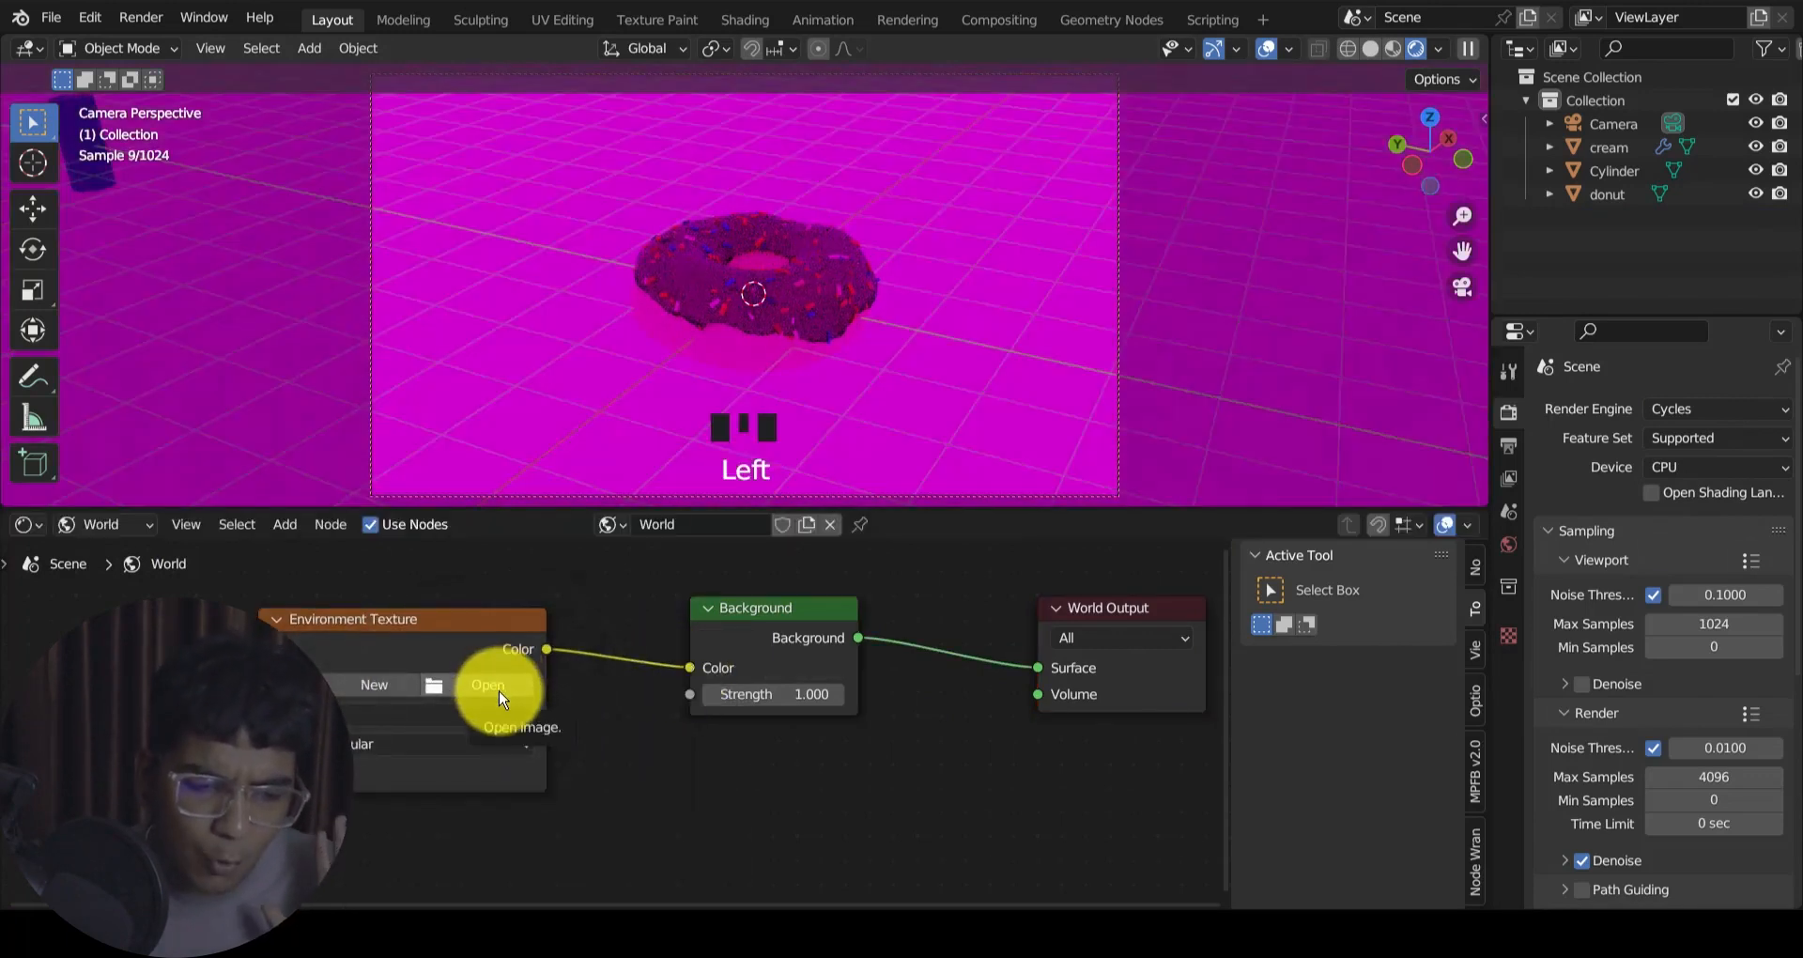
Step: Load the image interior.exr into the Environment Texture node
click(500, 699)
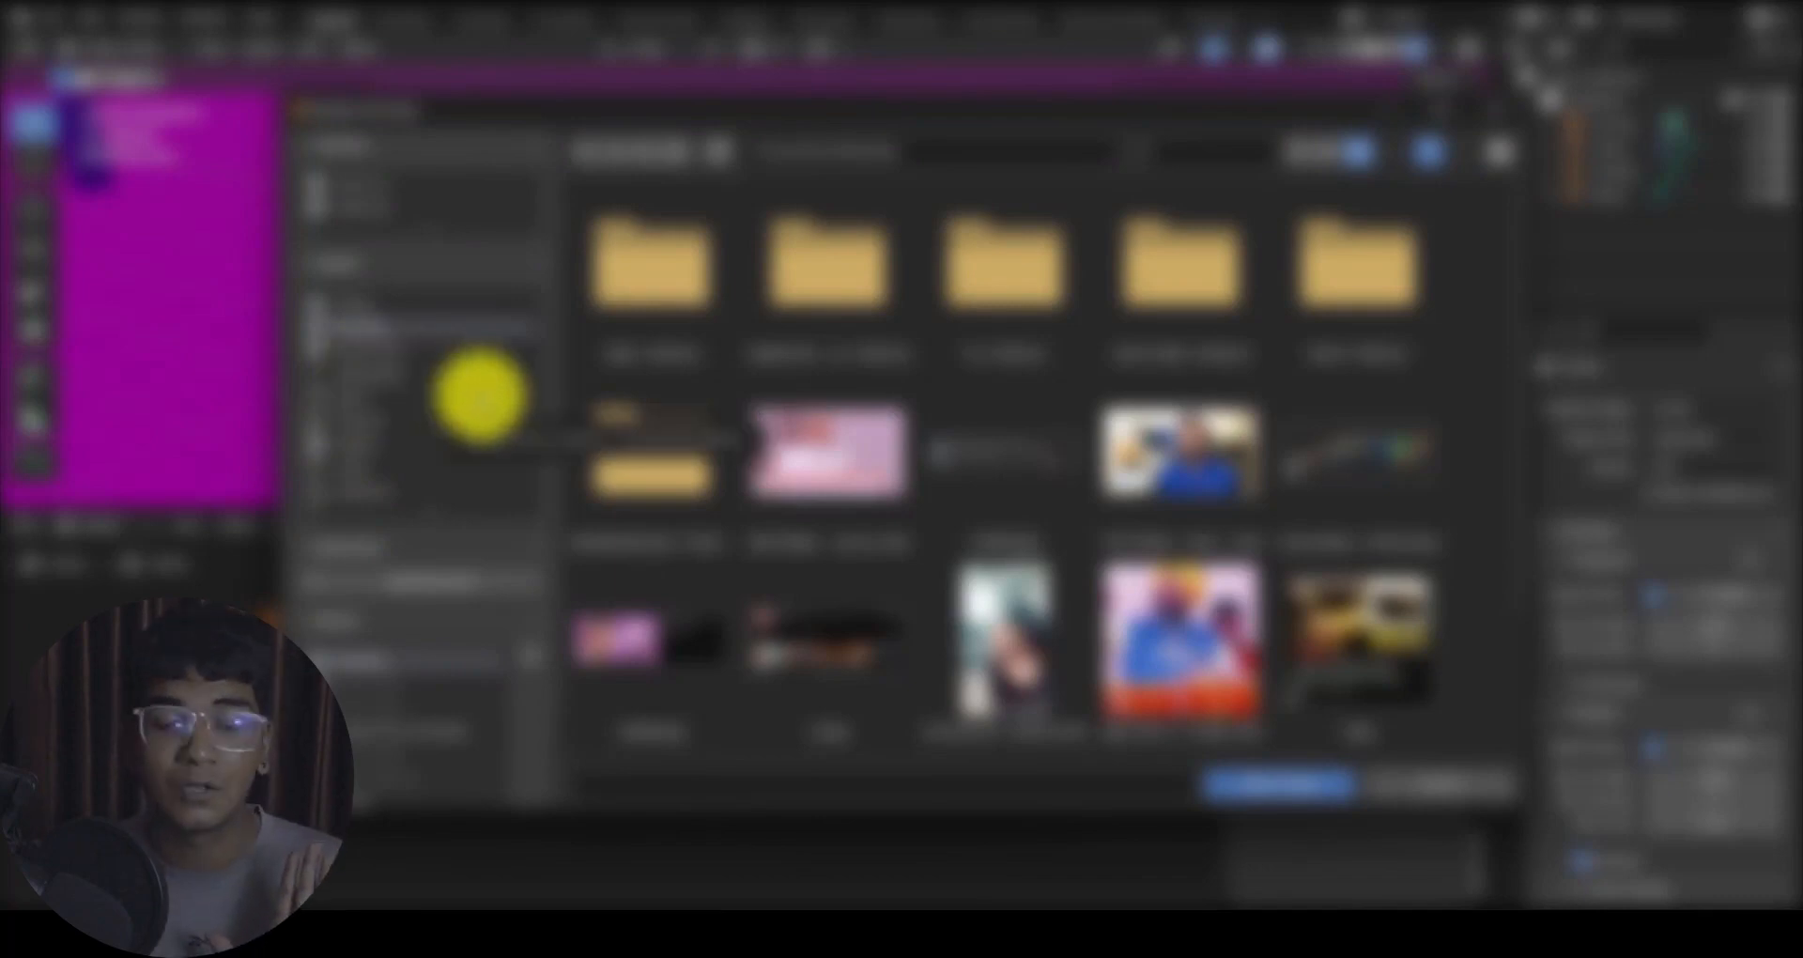
scroll(398, 759, down, 2)
click(399, 699)
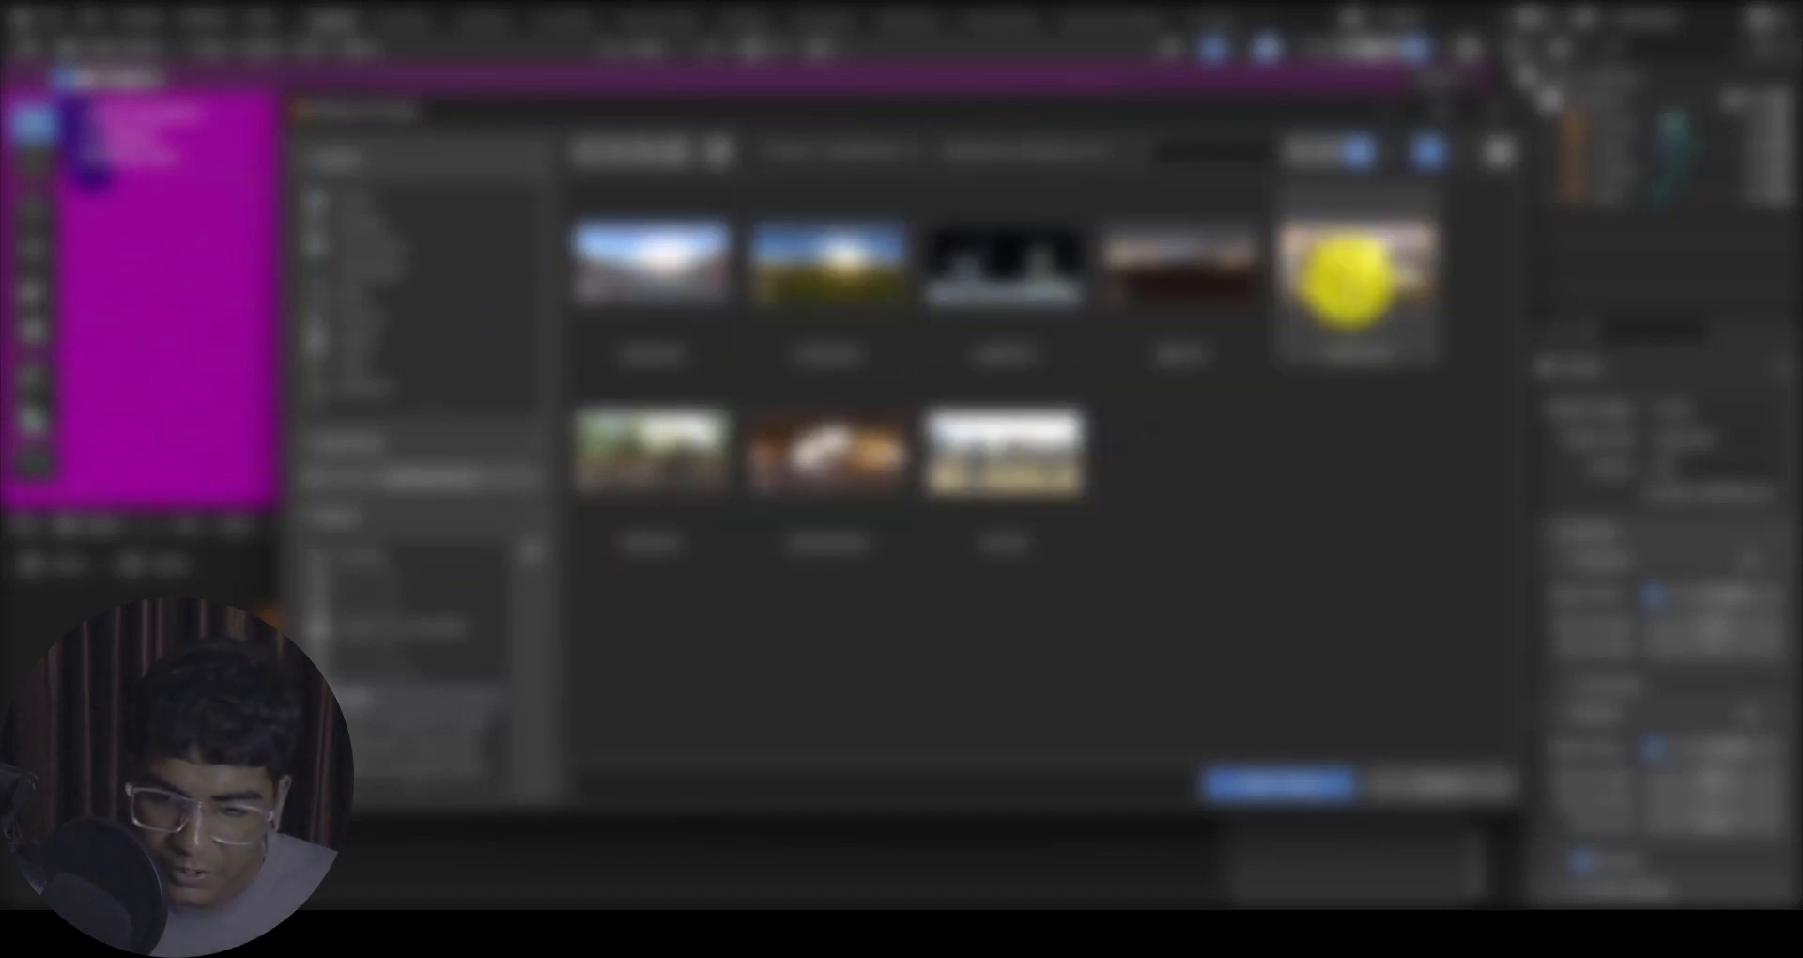
click(1359, 273)
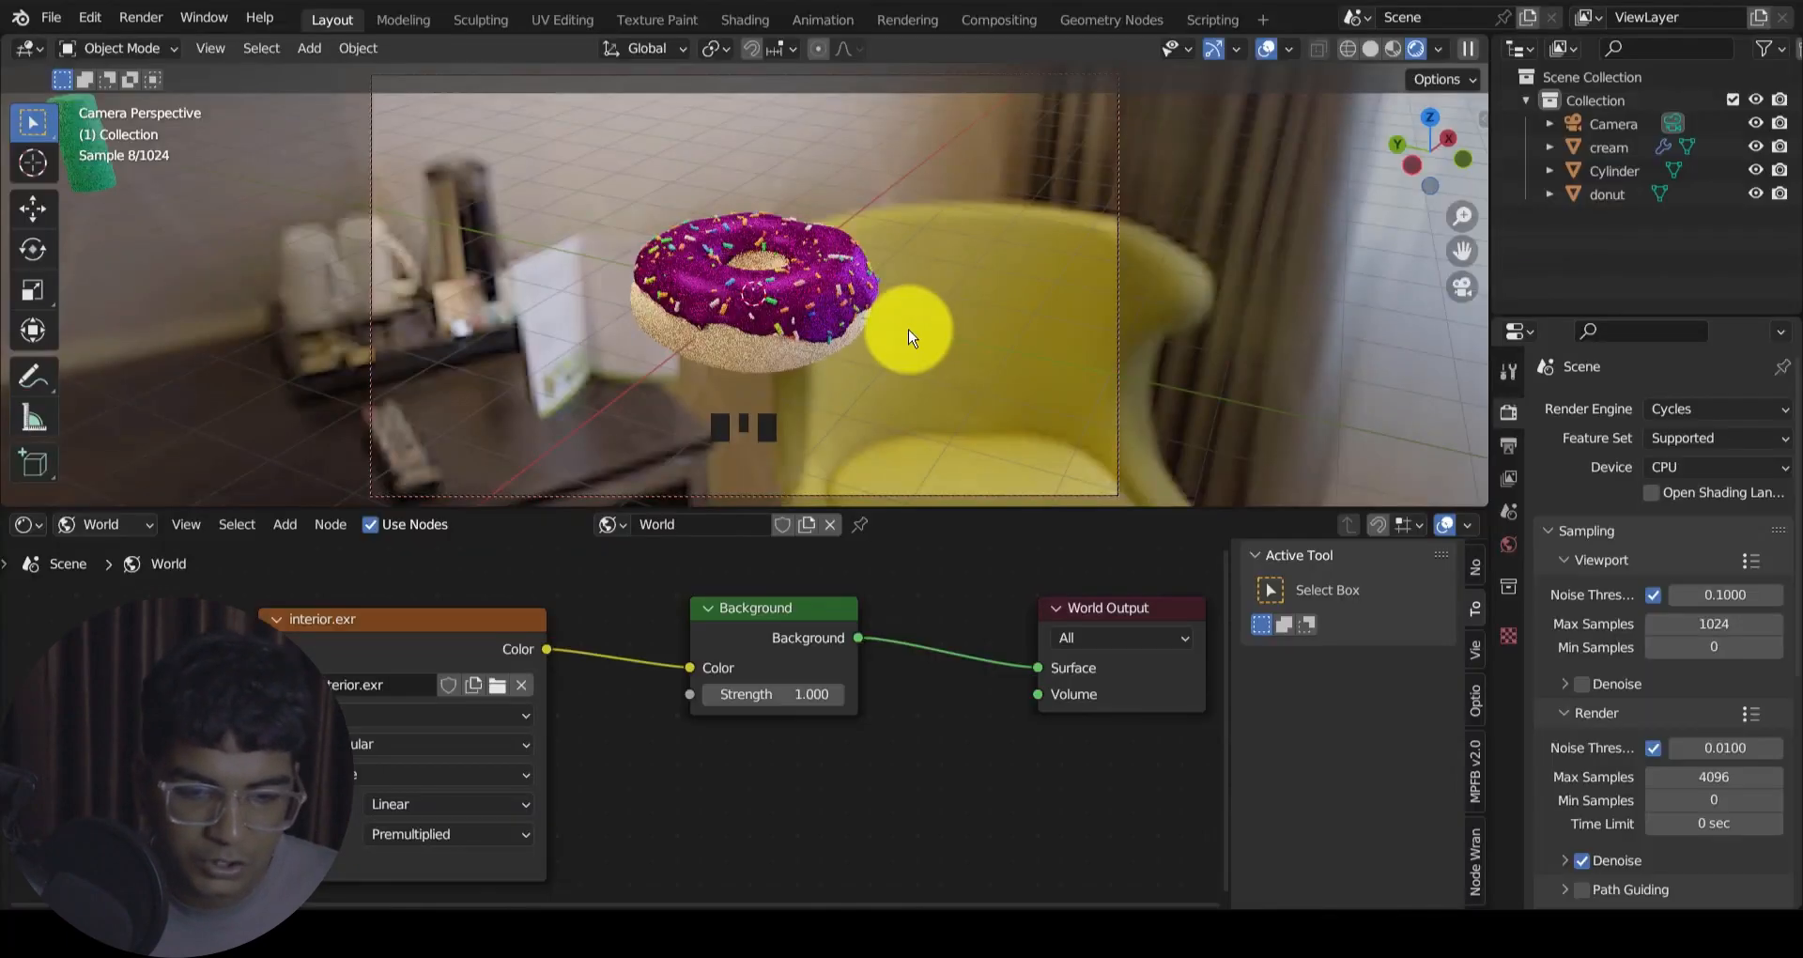
Step: Enable the Transparent option under Film in the render properties so the HDRI background is hidden from the render
scroll(910, 330, up, 2)
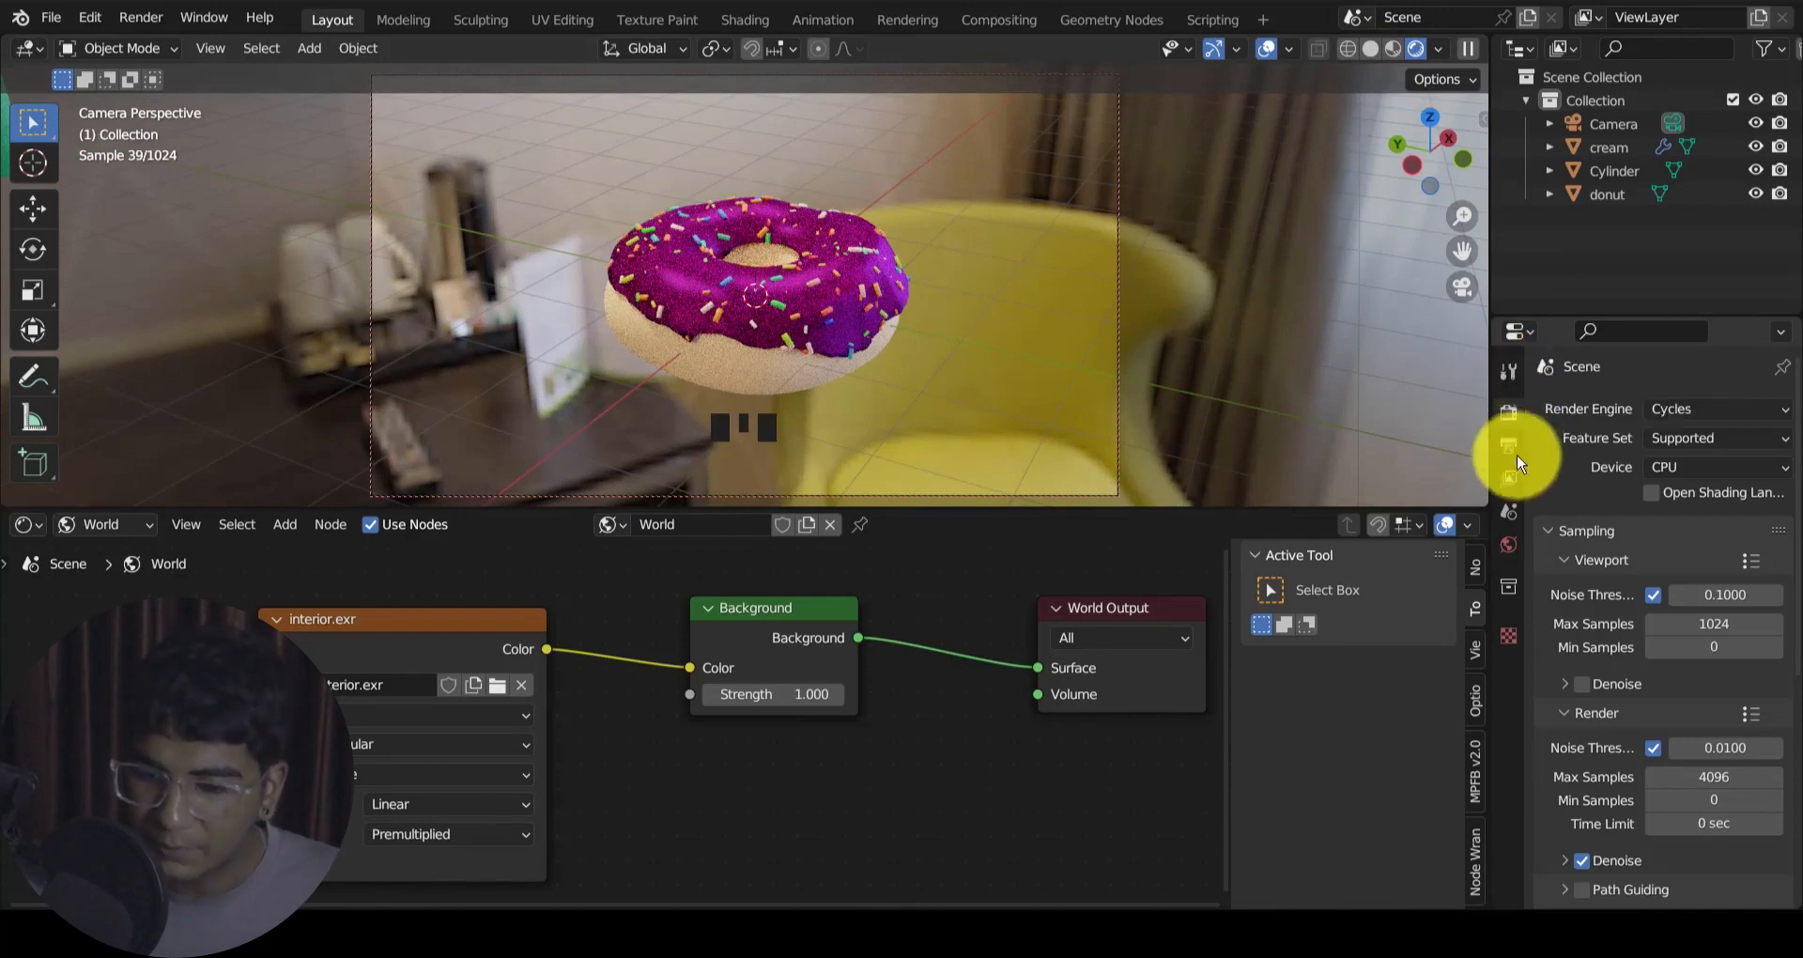
scroll(1554, 692, down, 12)
scroll(1606, 836, down, 3)
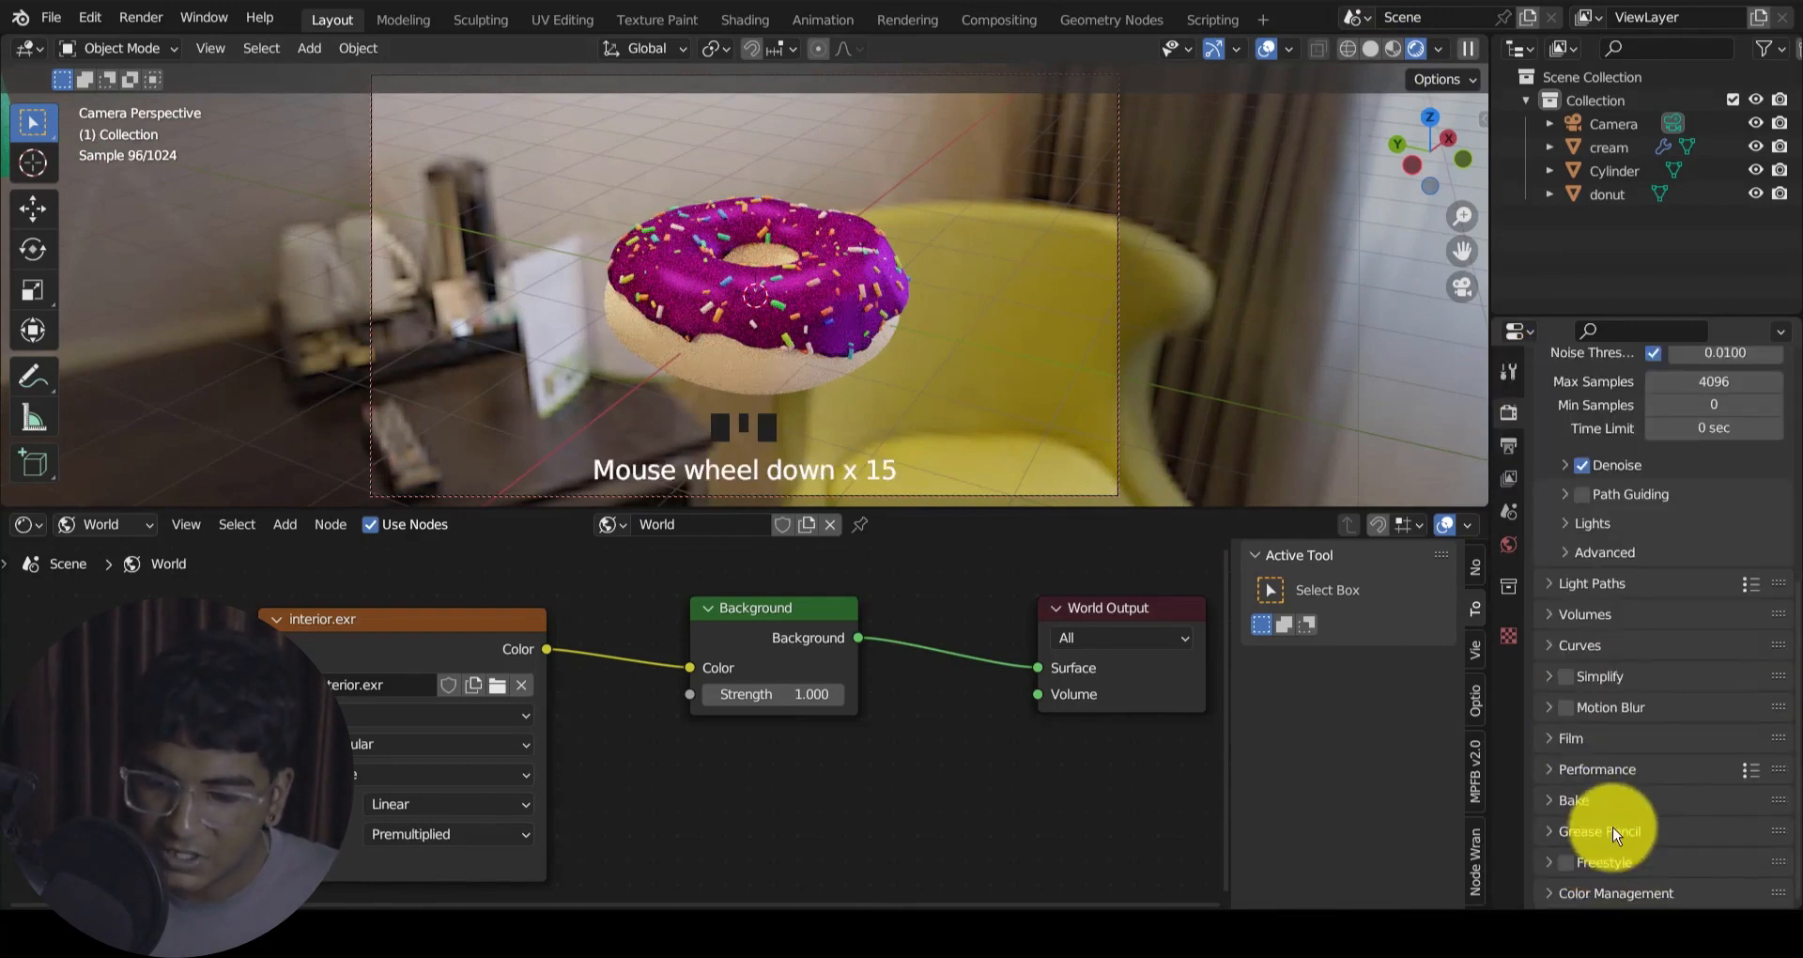
click(1591, 739)
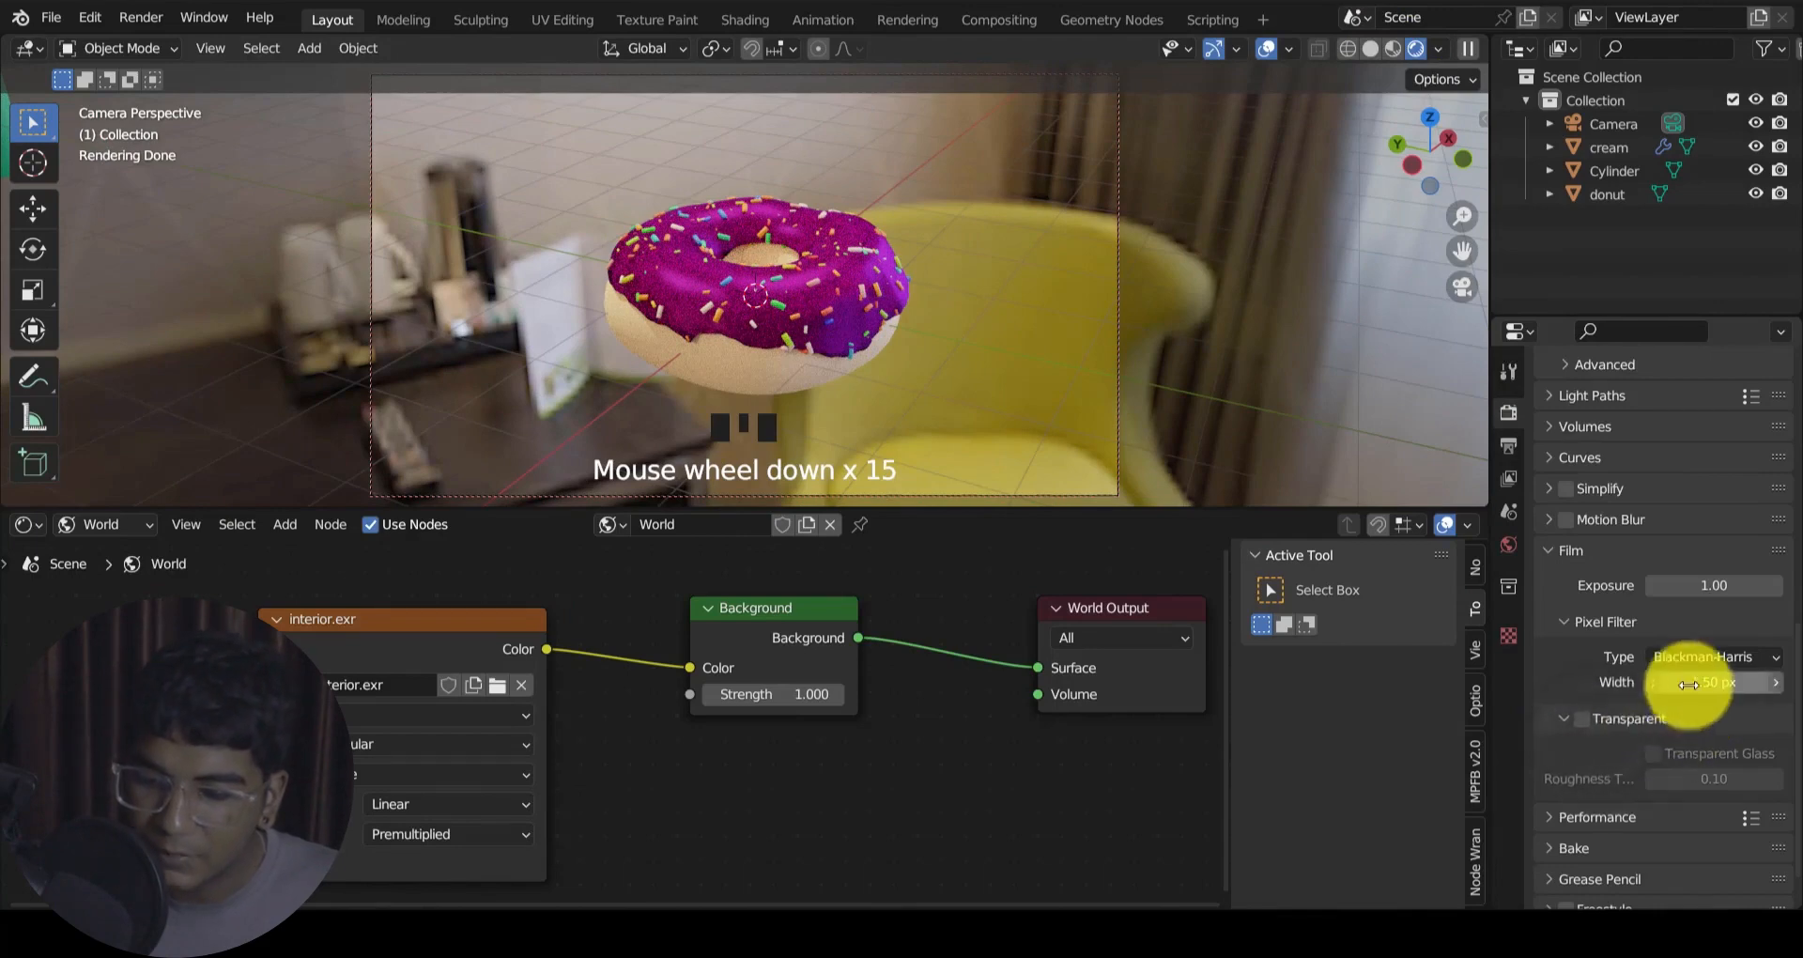
click(1592, 719)
click(1583, 740)
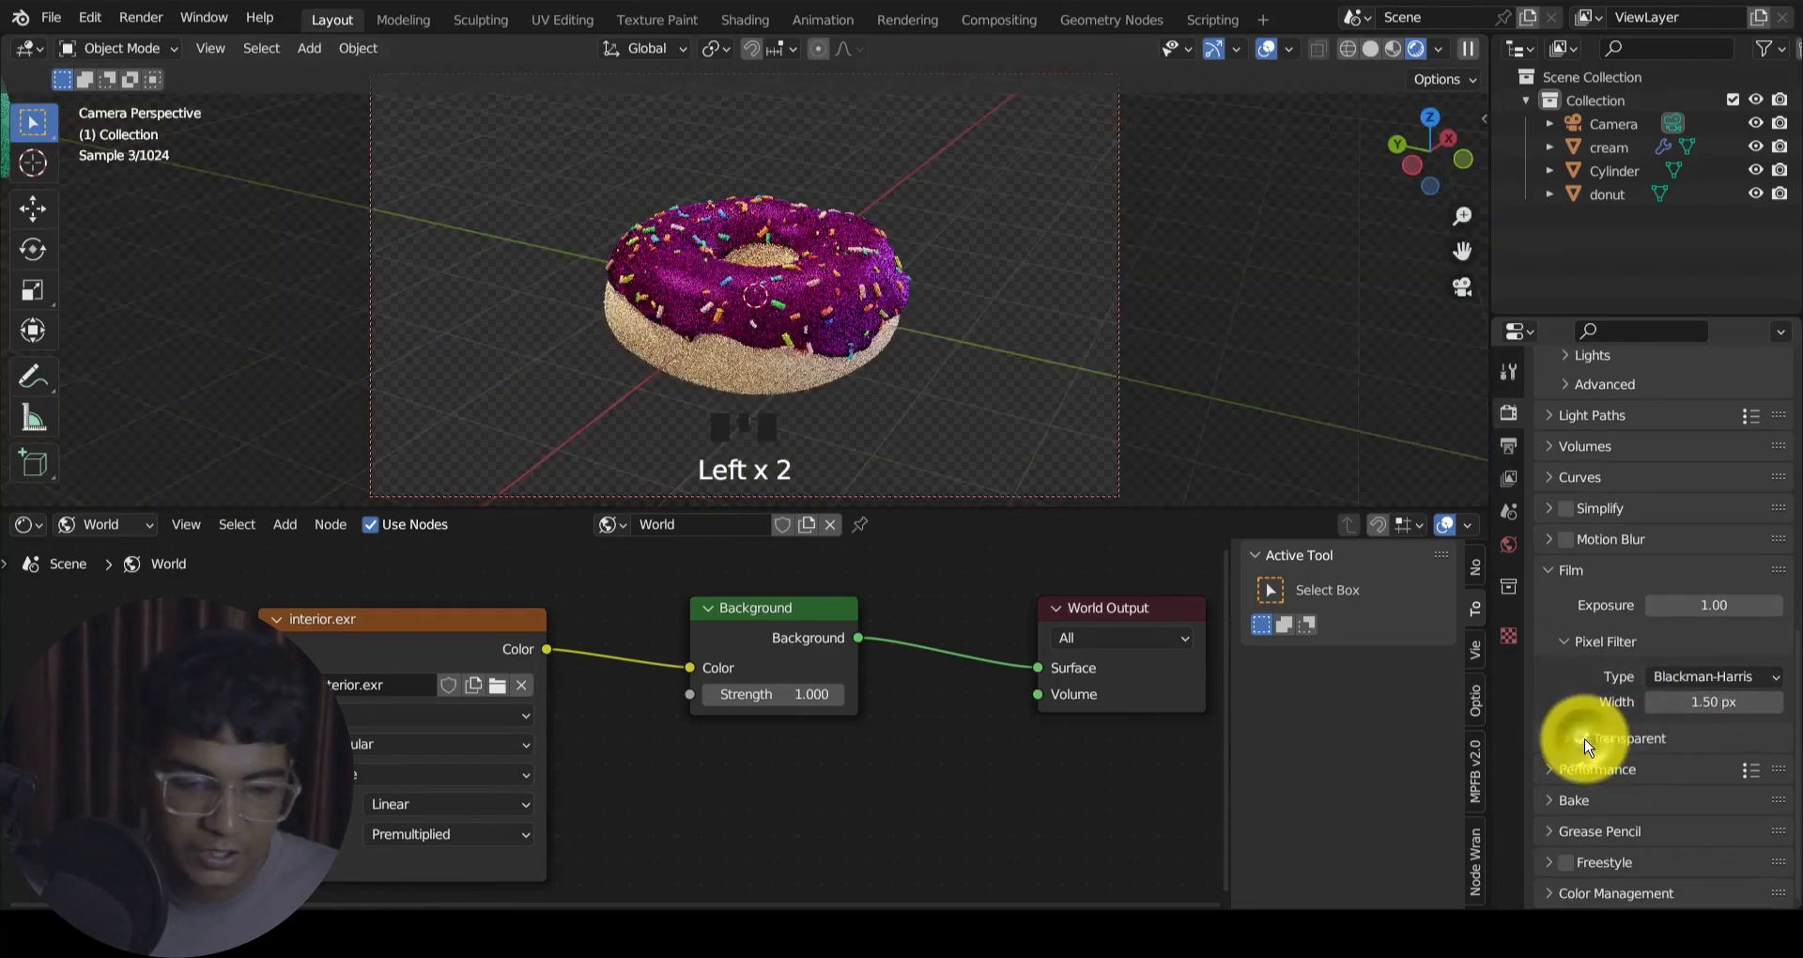
Step: Turn off the viewport overlays and check the rendered donut from slightly different angles
click(1270, 52)
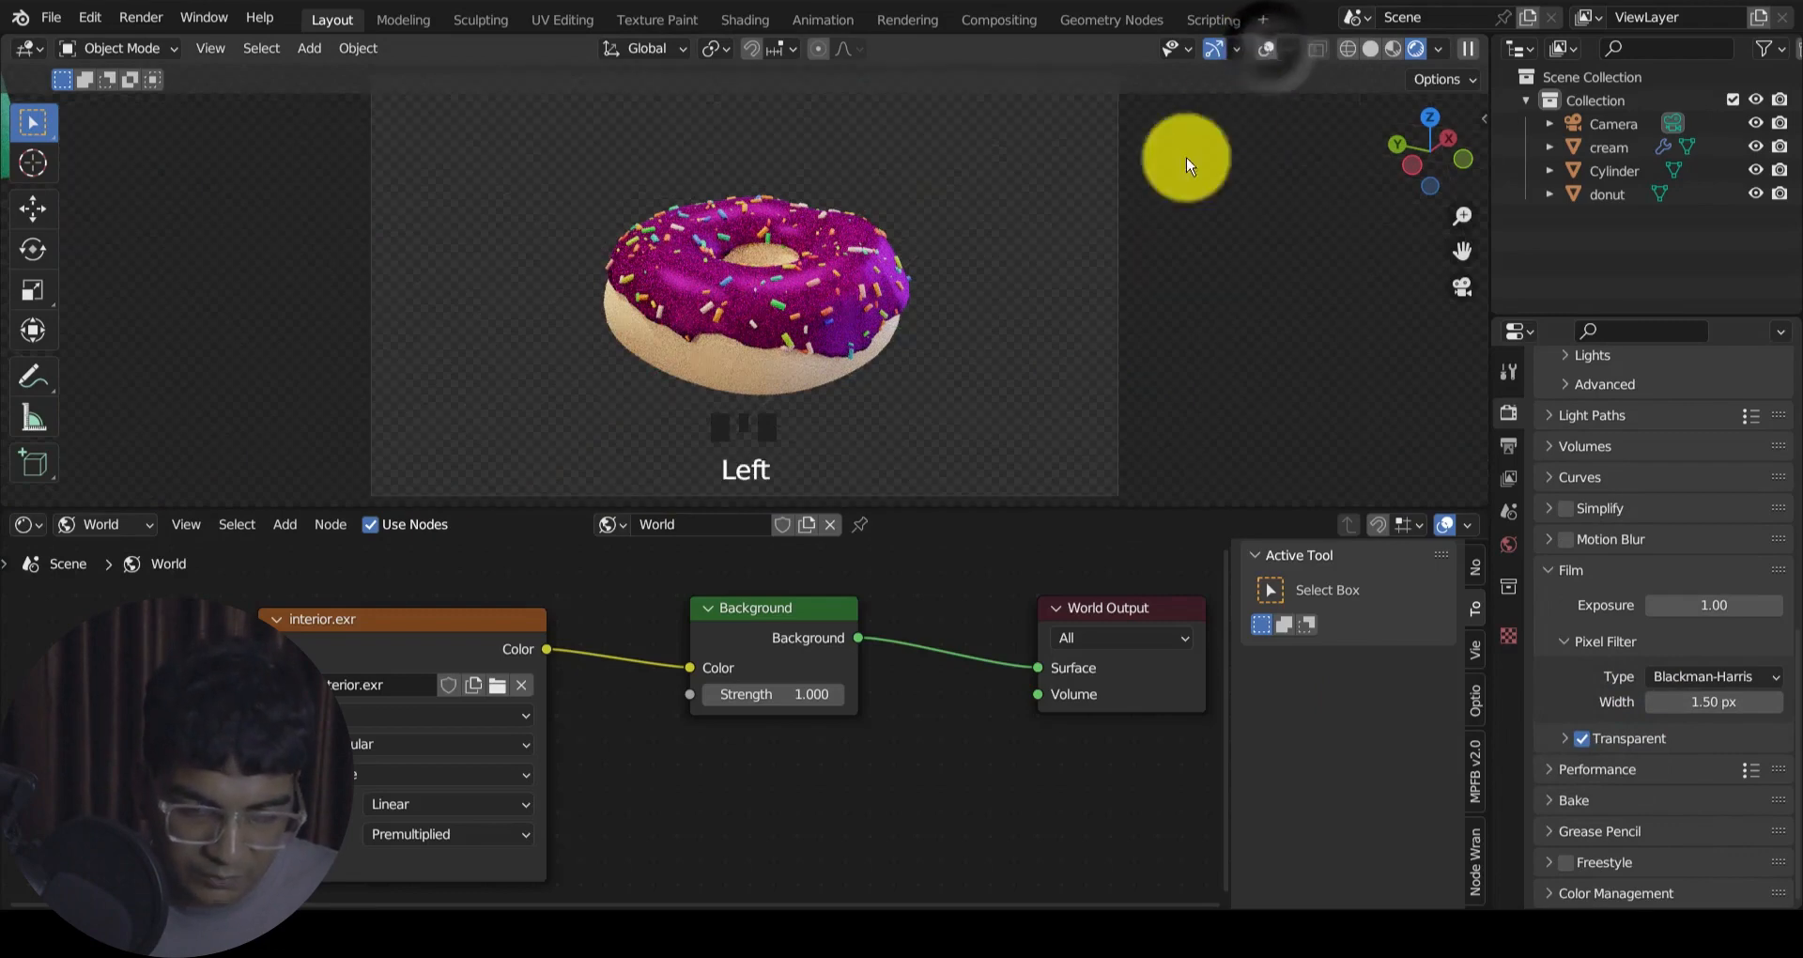
middle_drag(1029, 279, 893, 294)
scroll(901, 310, up, 2)
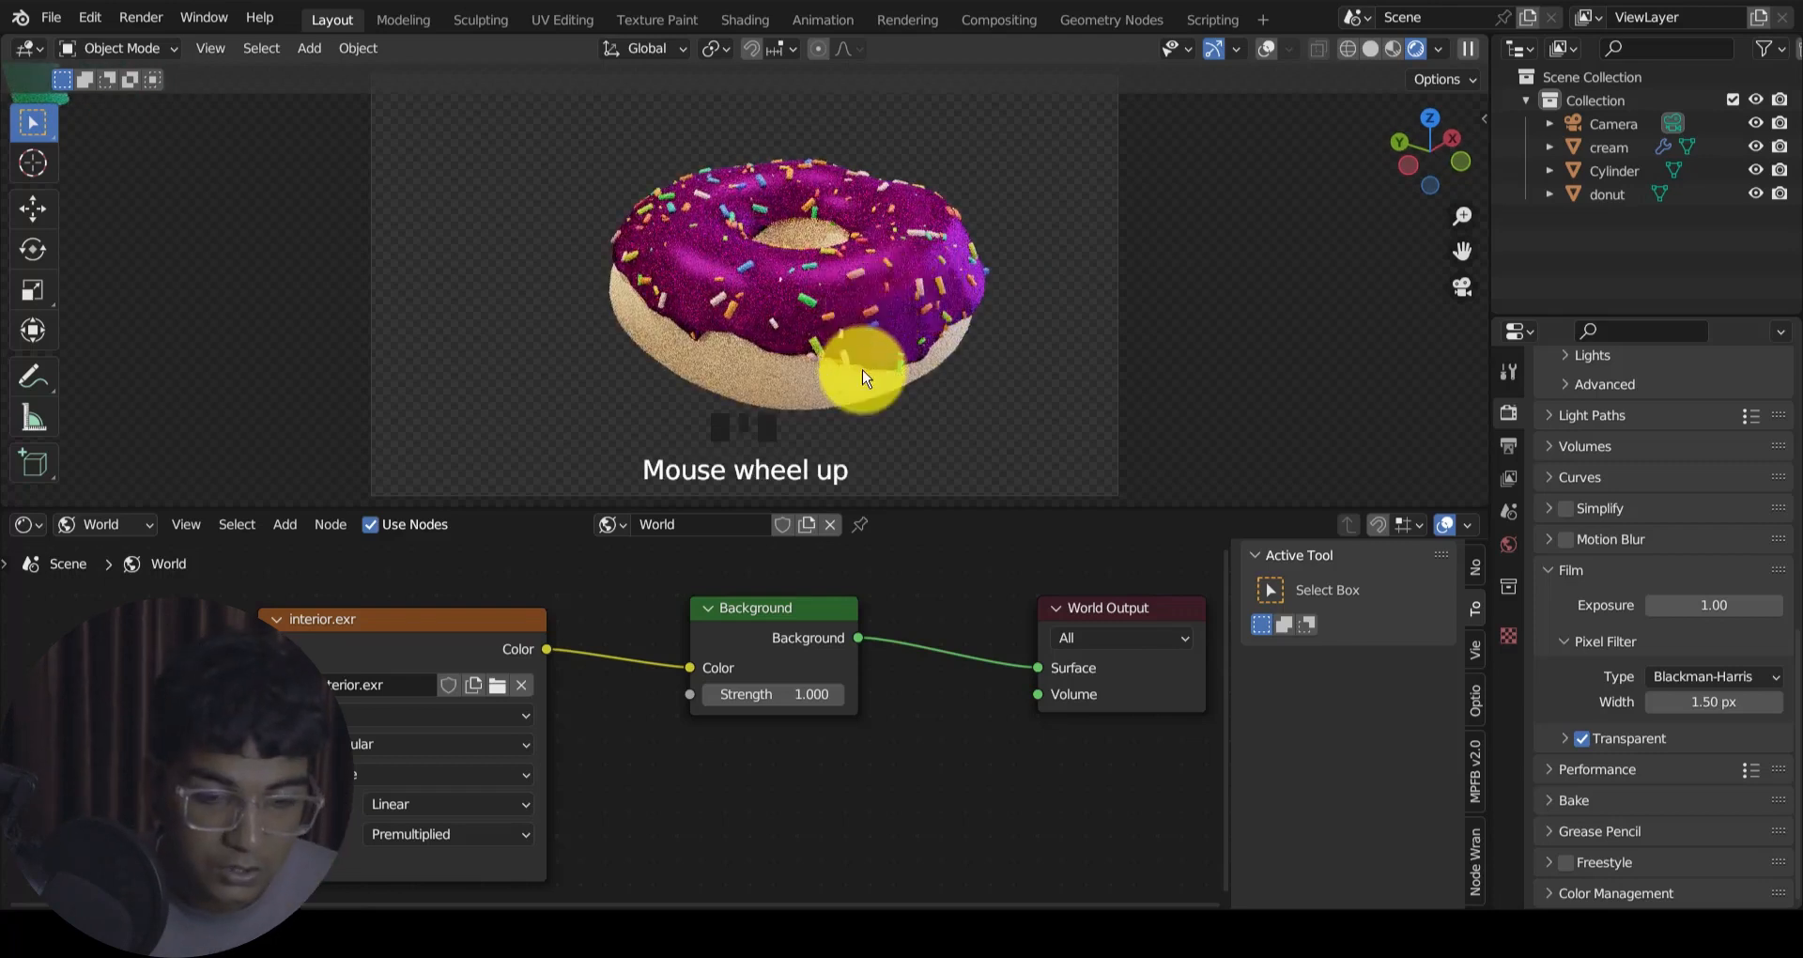
click(795, 393)
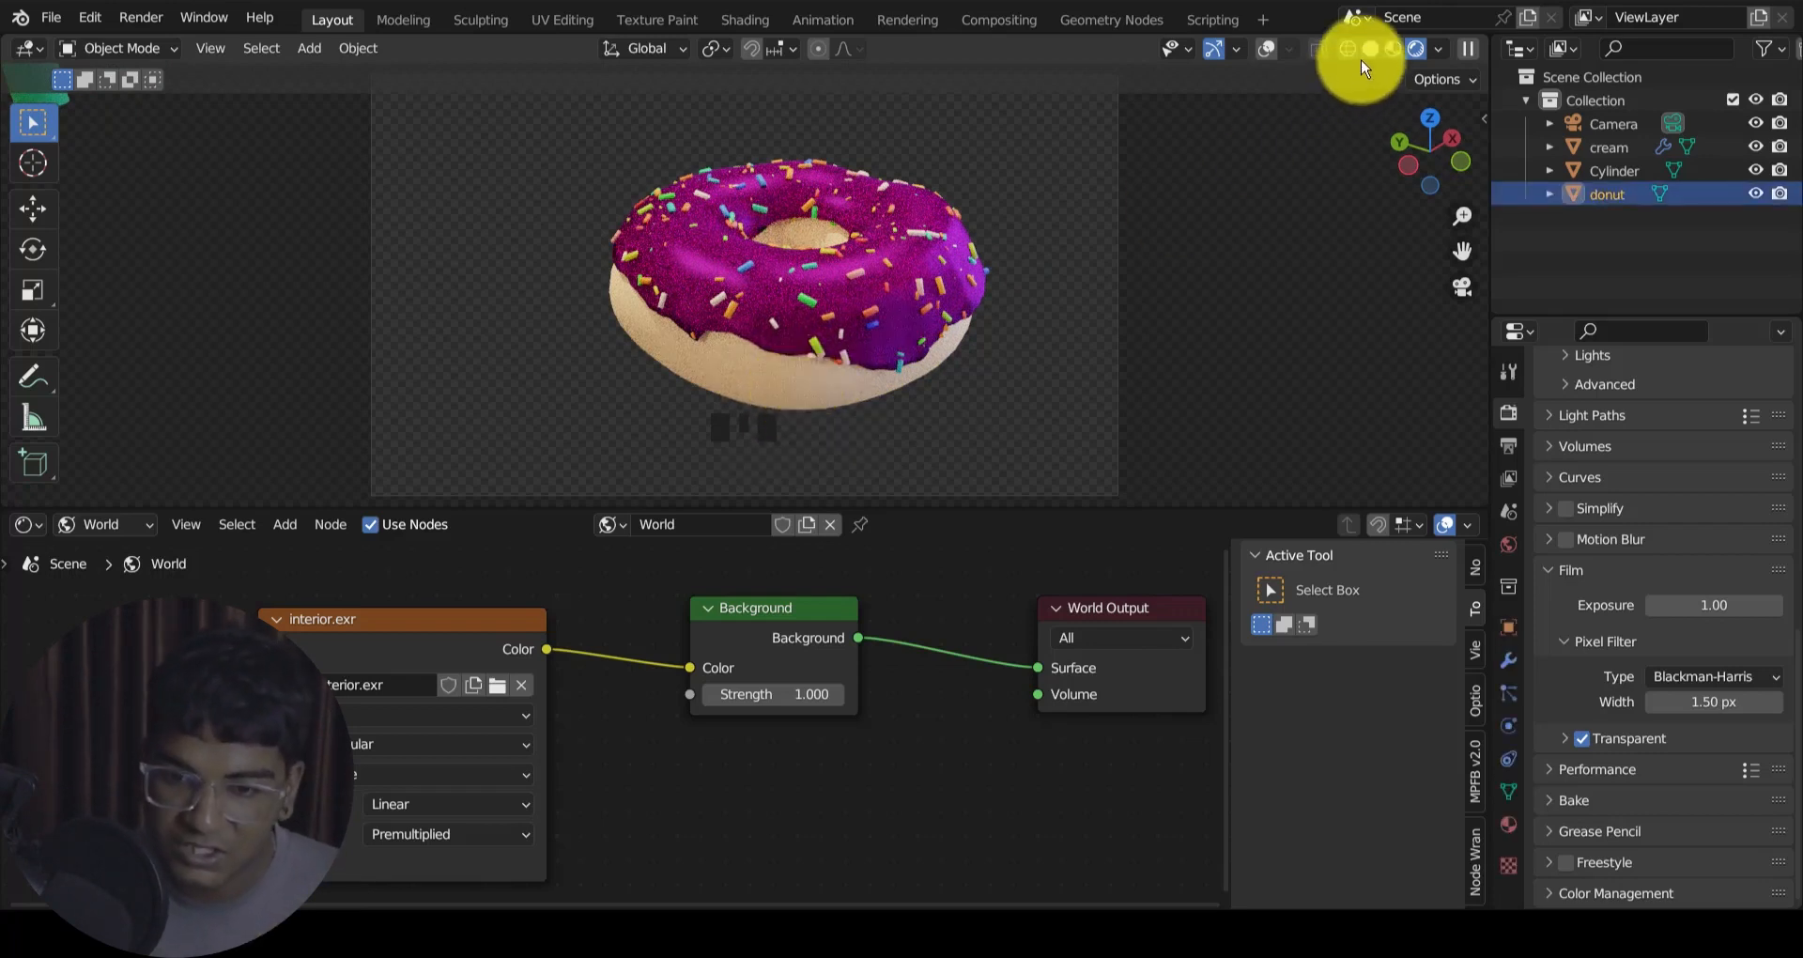
middle_drag(833, 240, 899, 331)
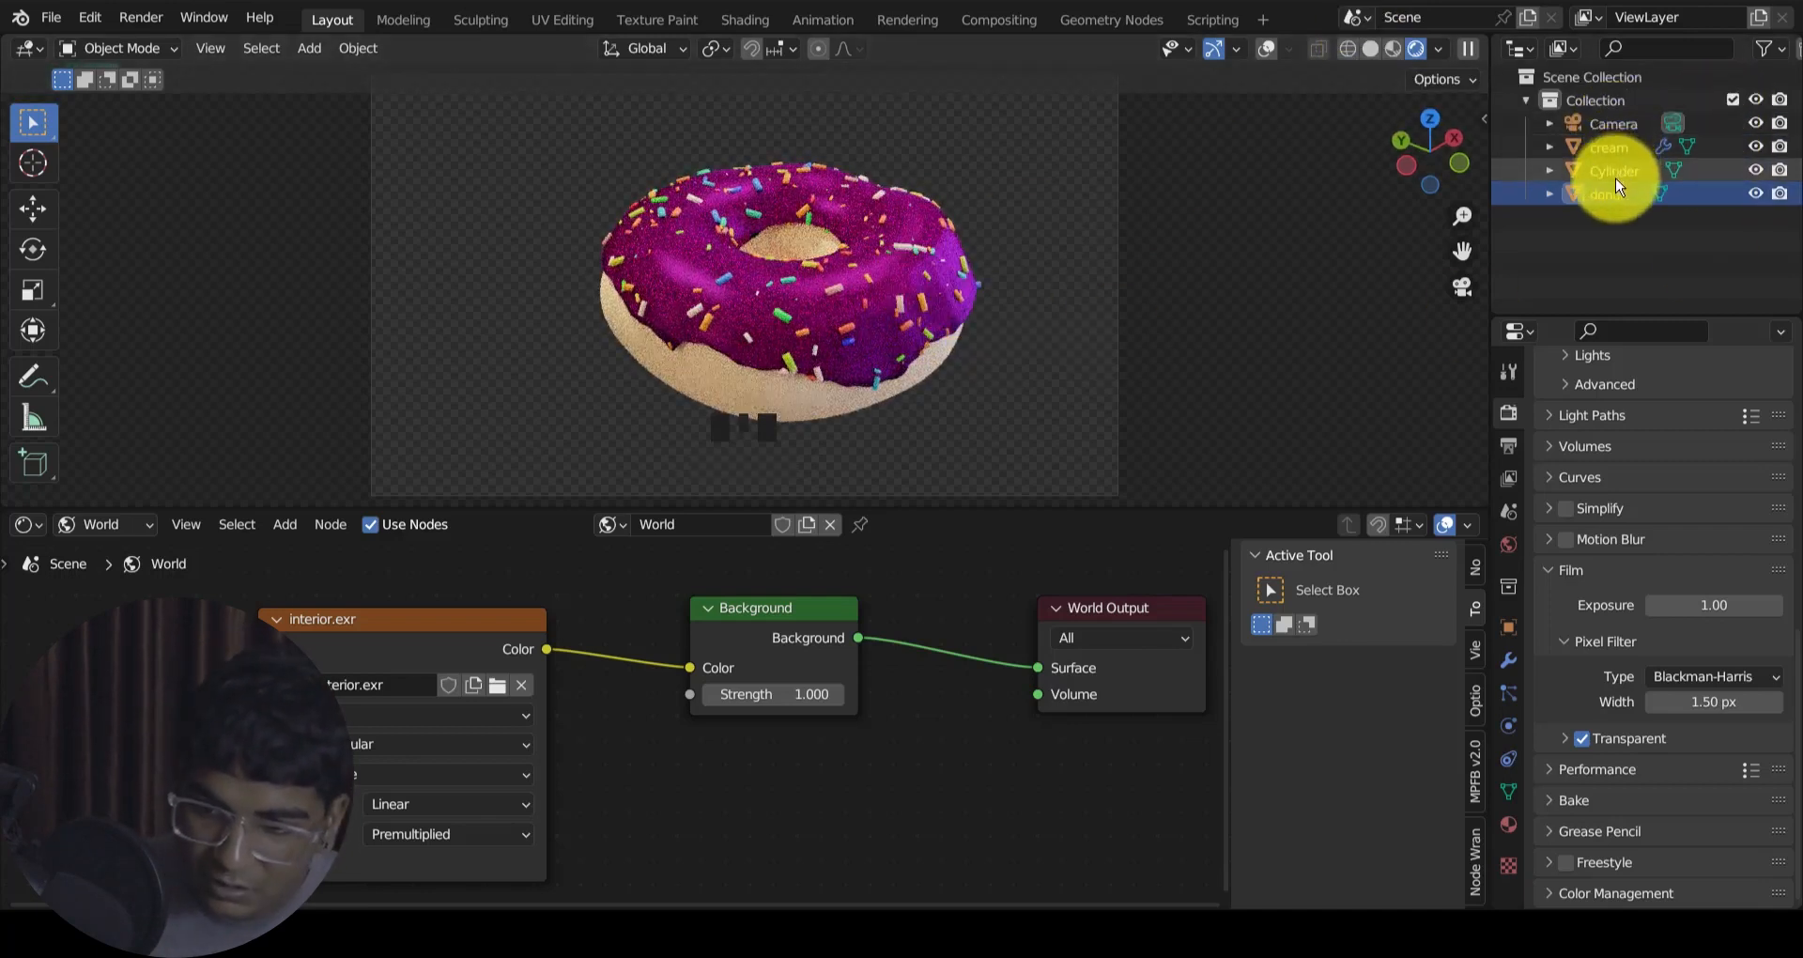
Step: Select the cream object and switch the node editor from the World shader to its object material
click(1607, 147)
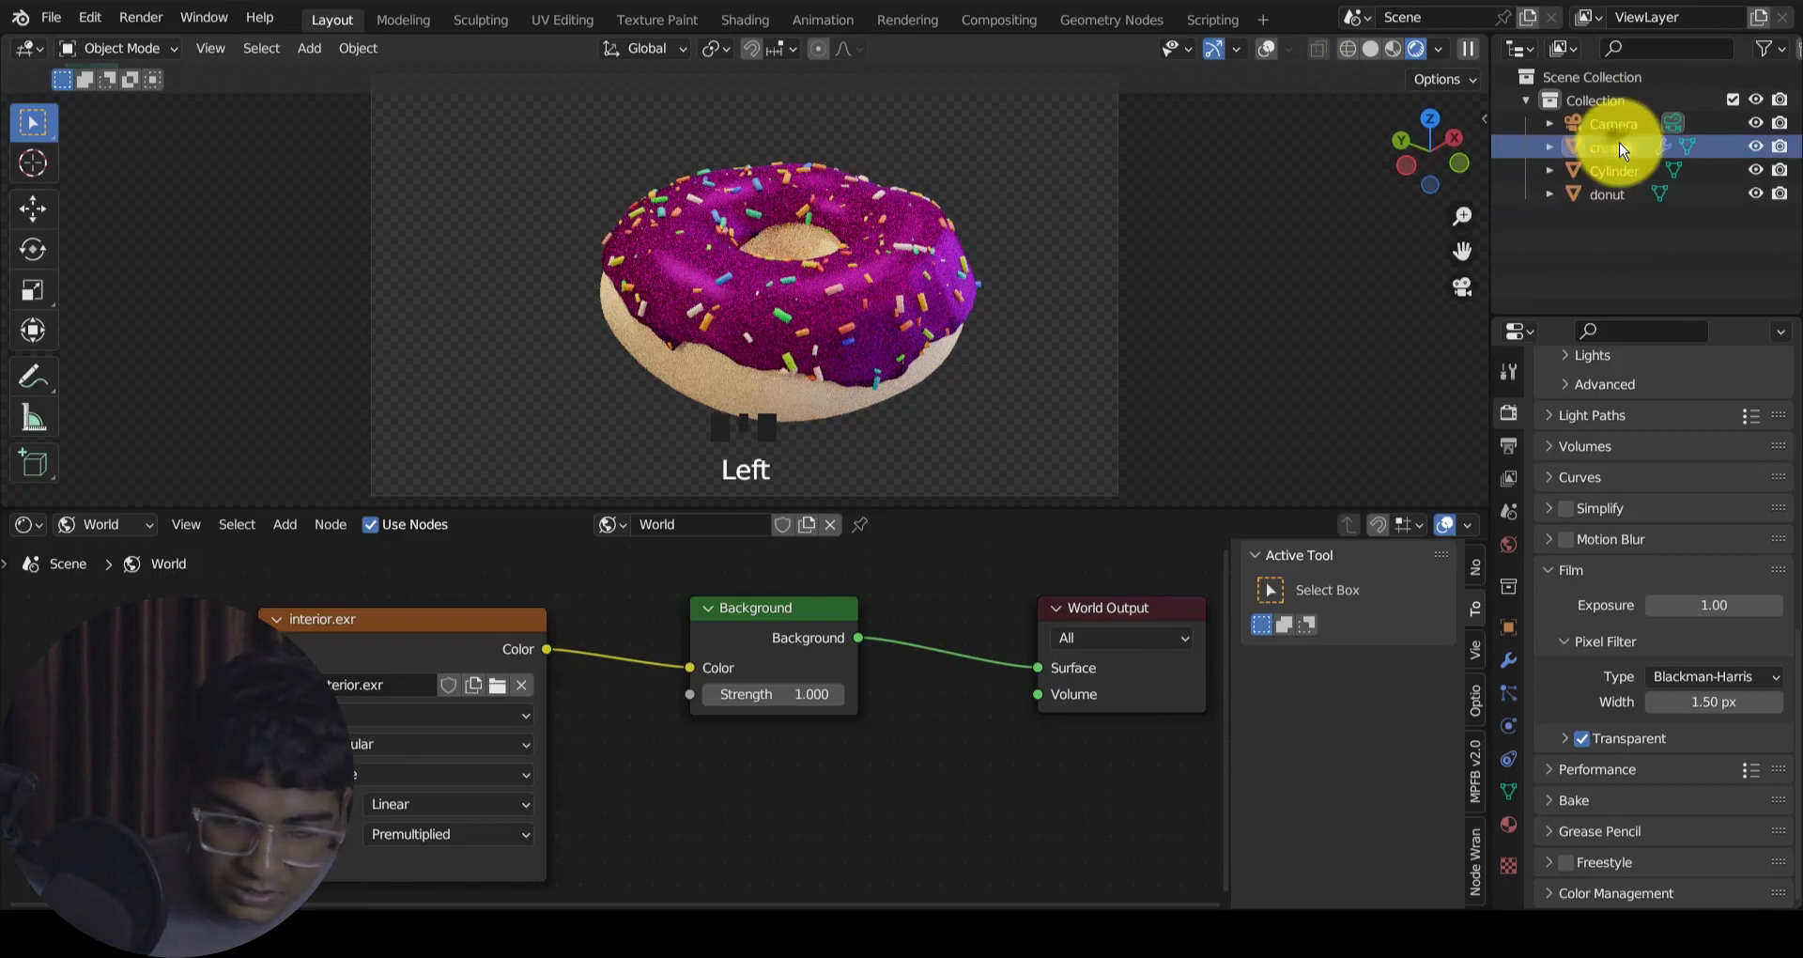
click(100, 524)
click(117, 552)
middle_drag(833, 732, 656, 716)
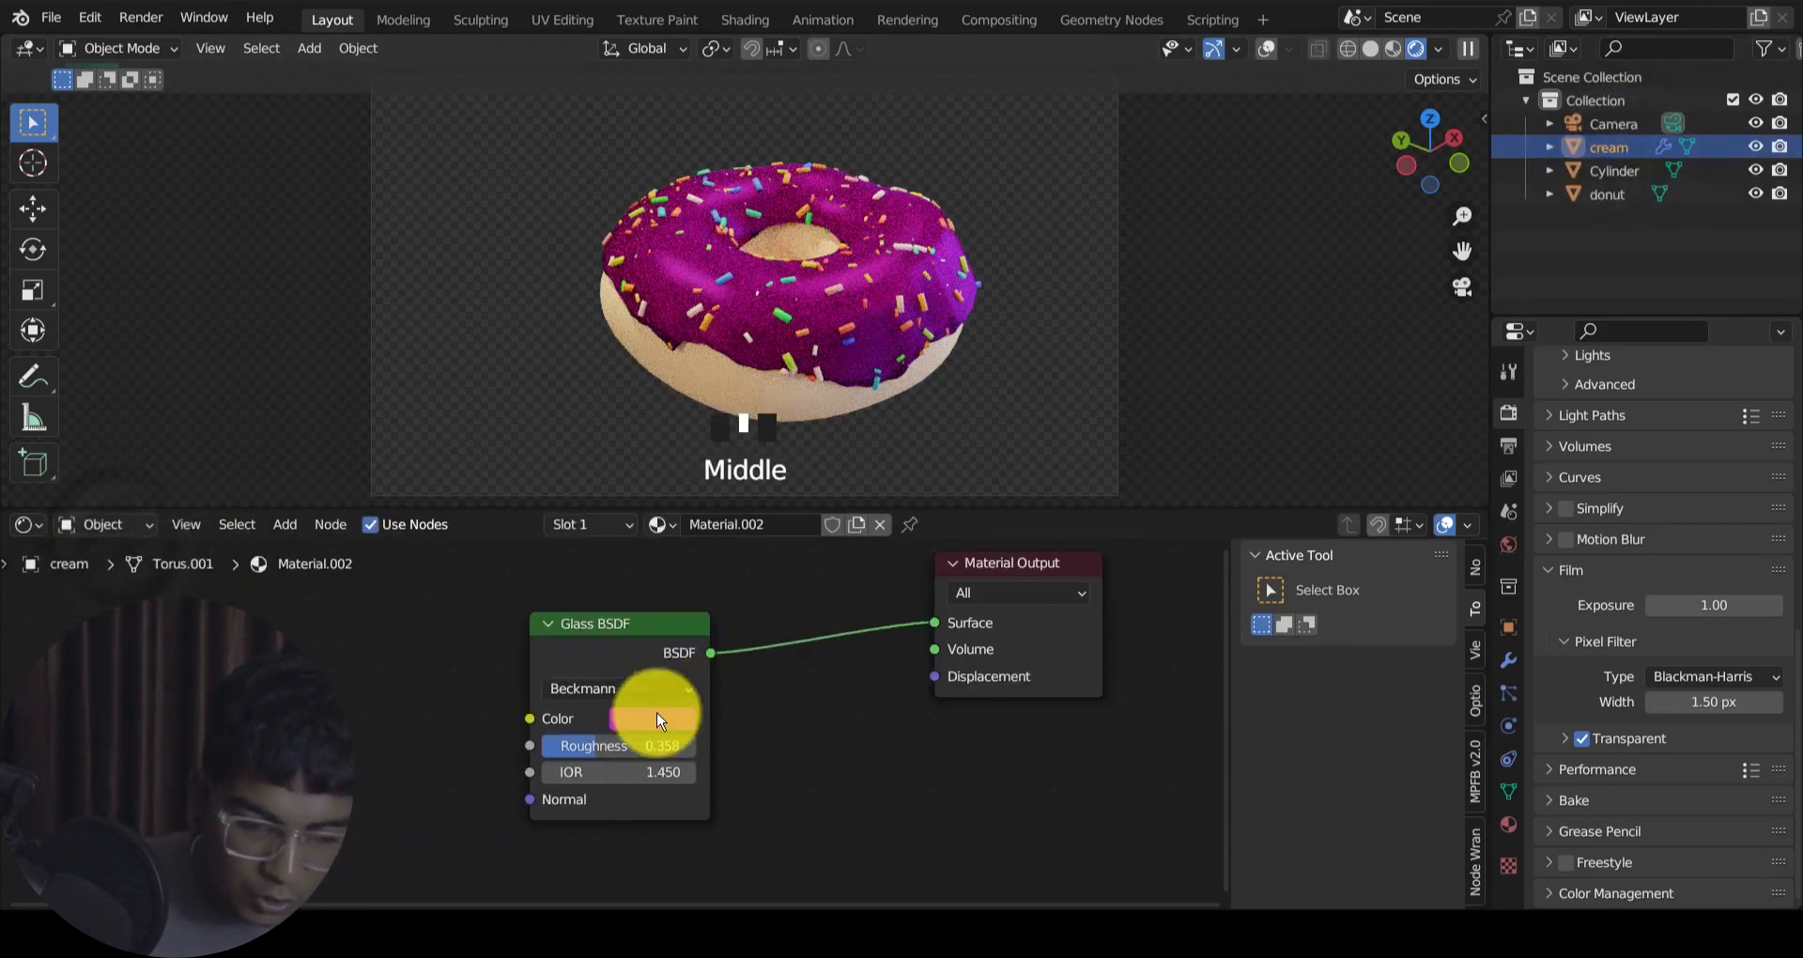
Step: Change the Glass BSDF color of the cream to a light pink, about hue 0.844, saturation 0.627 and value 0.965
click(657, 719)
drag(837, 448, 817, 374)
mouse_move(761, 458)
mouse_down()
mouse_move(764, 483)
mouse_move(739, 484)
mouse_up()
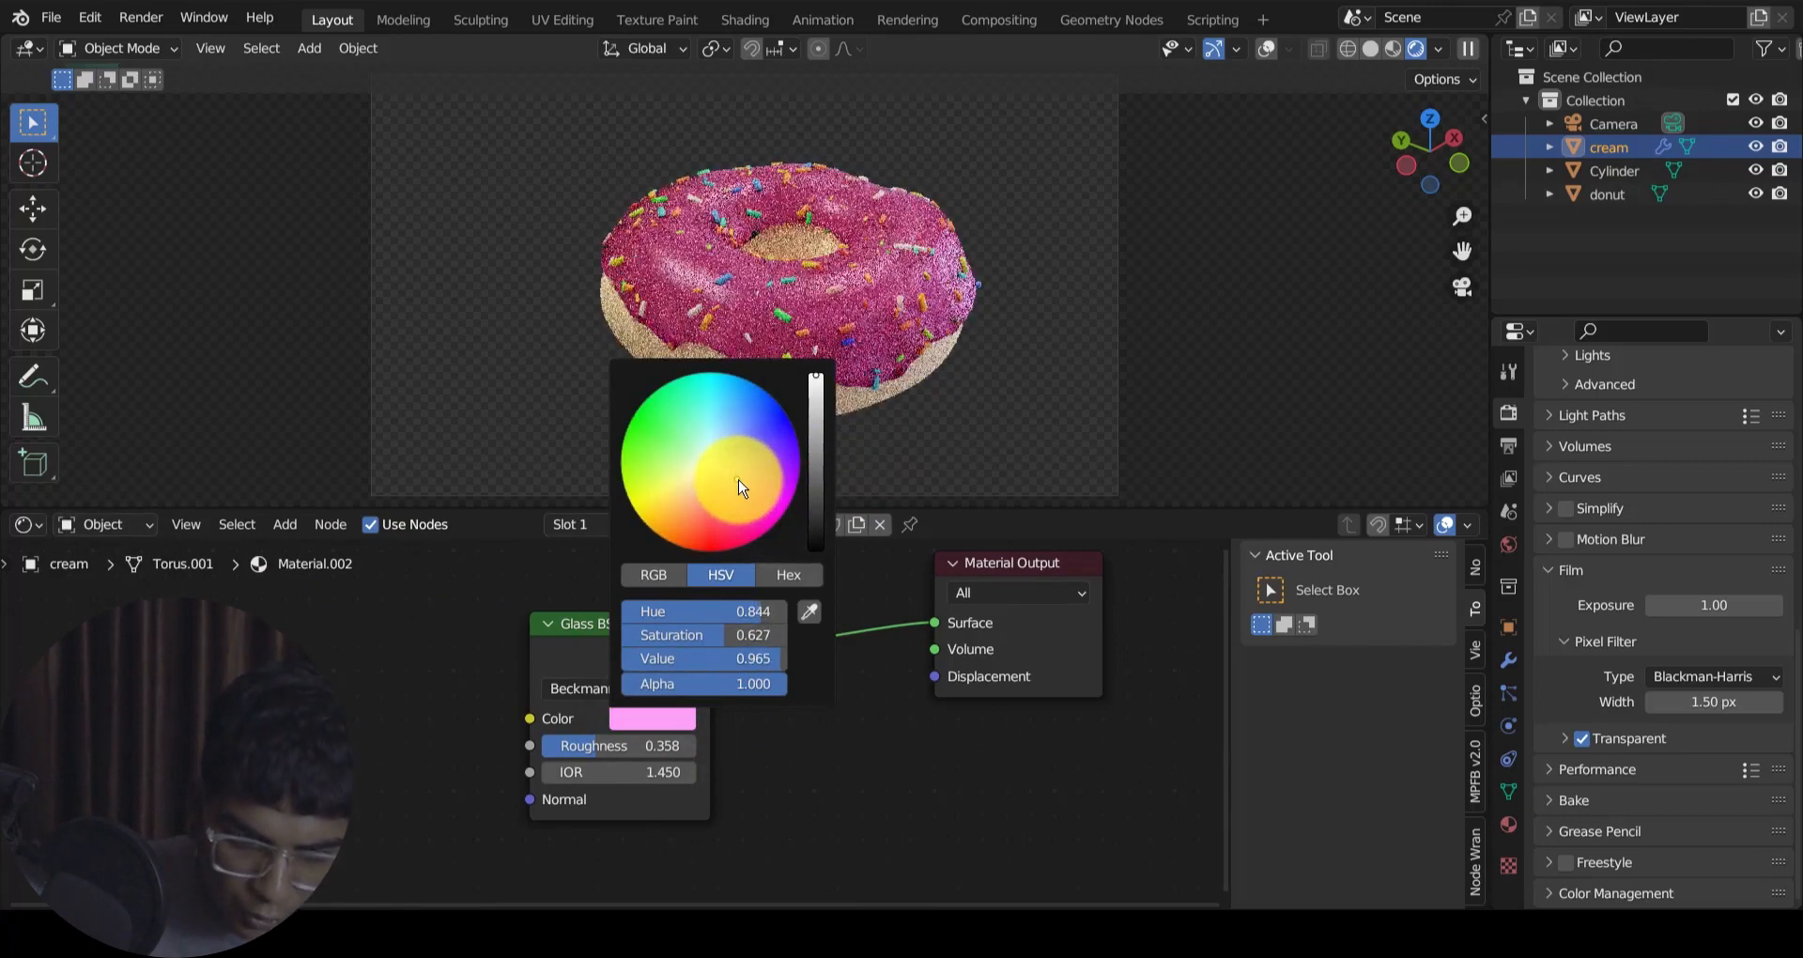
click(838, 759)
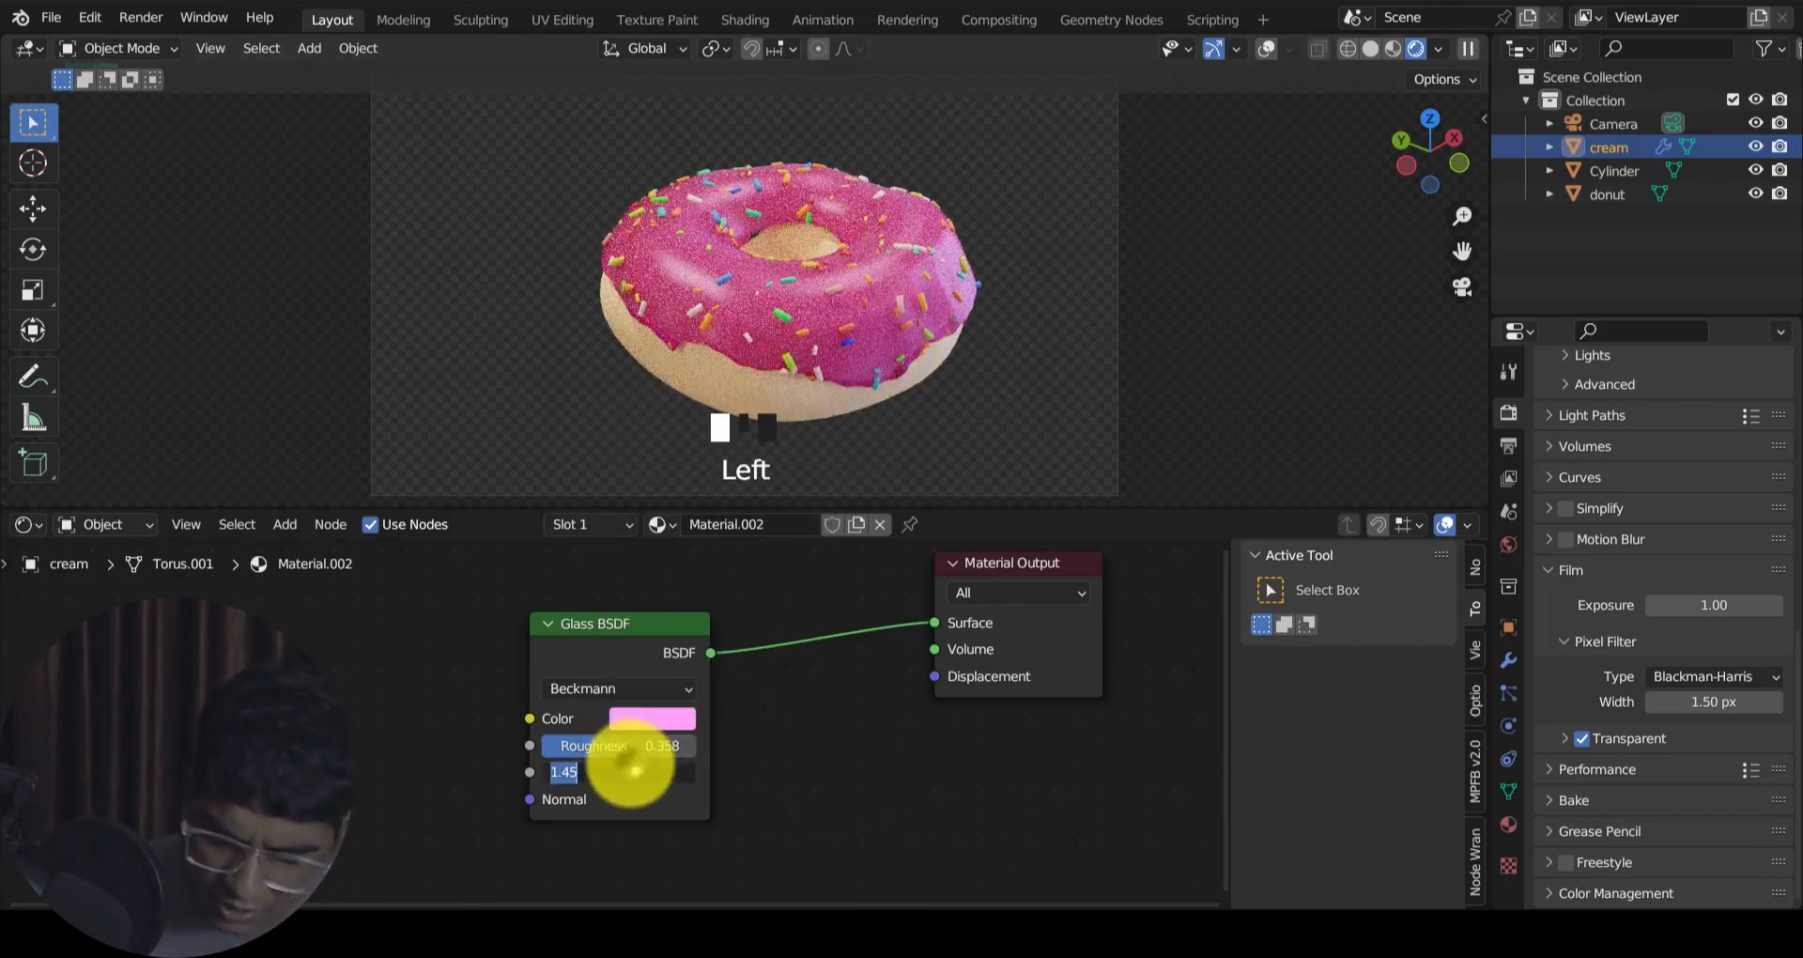
click(791, 885)
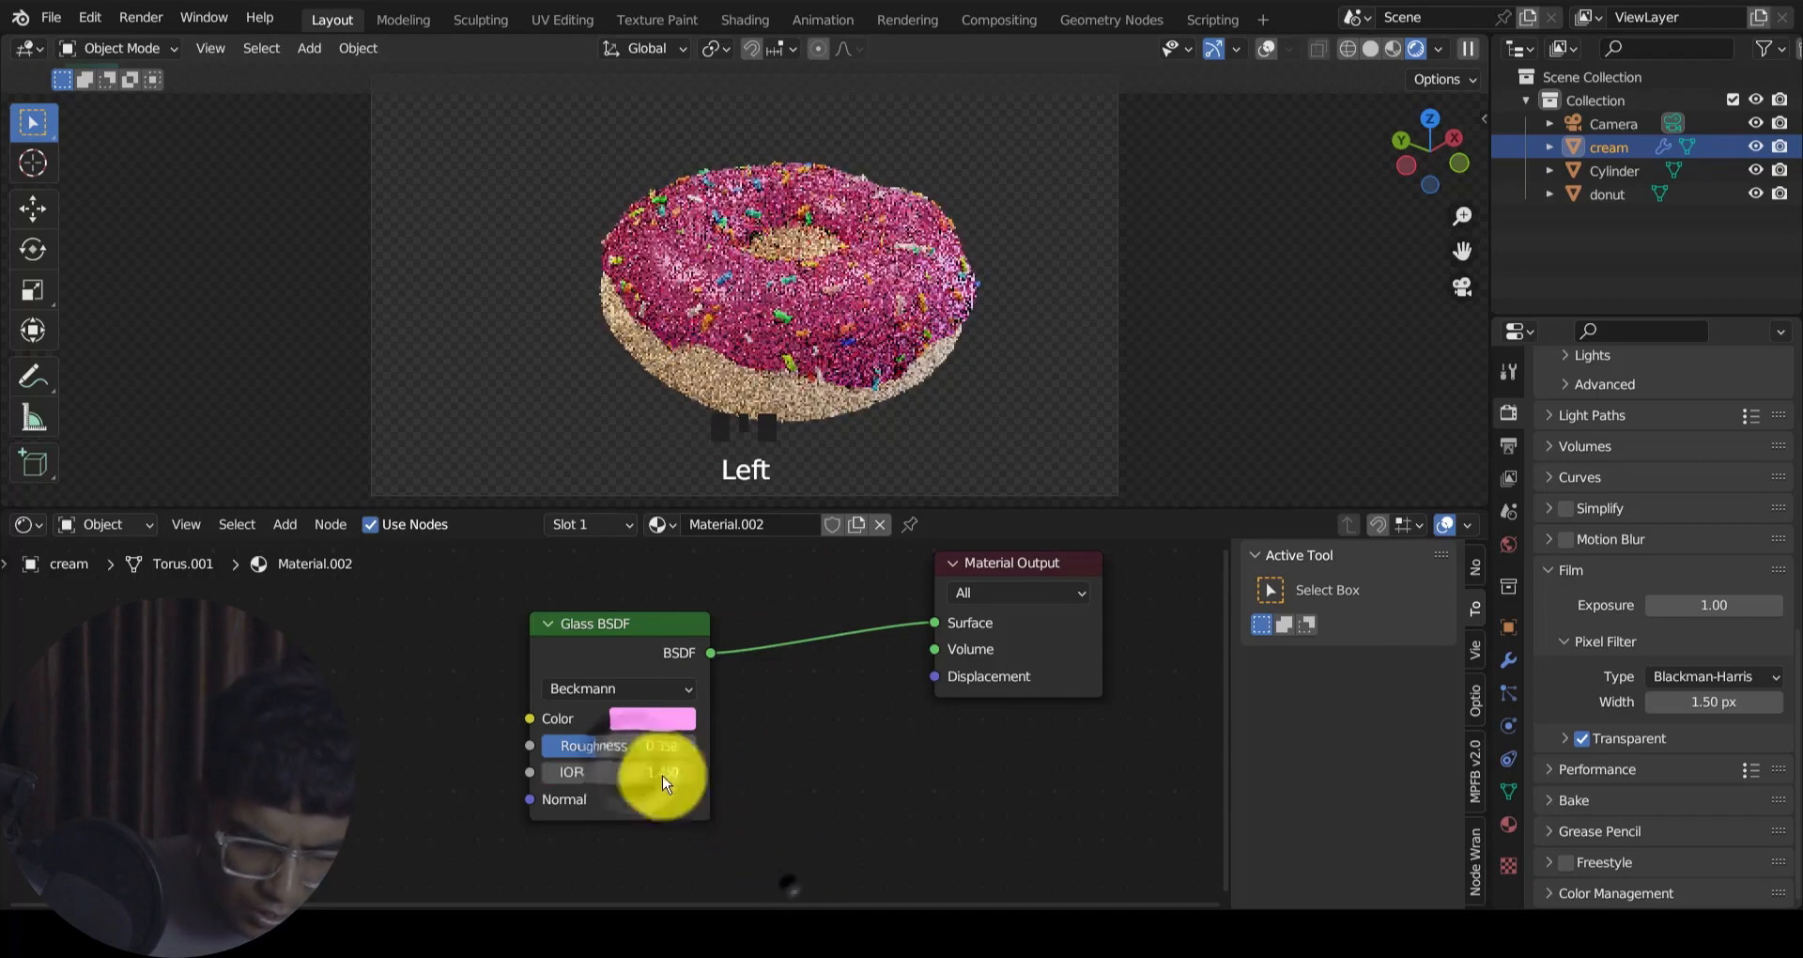
Step: Select the donut base and add a Noise Texture node to its material, placed well before the Principled BSDF
click(825, 404)
scroll(874, 732, down, 2)
middle_drag(877, 753, 992, 656)
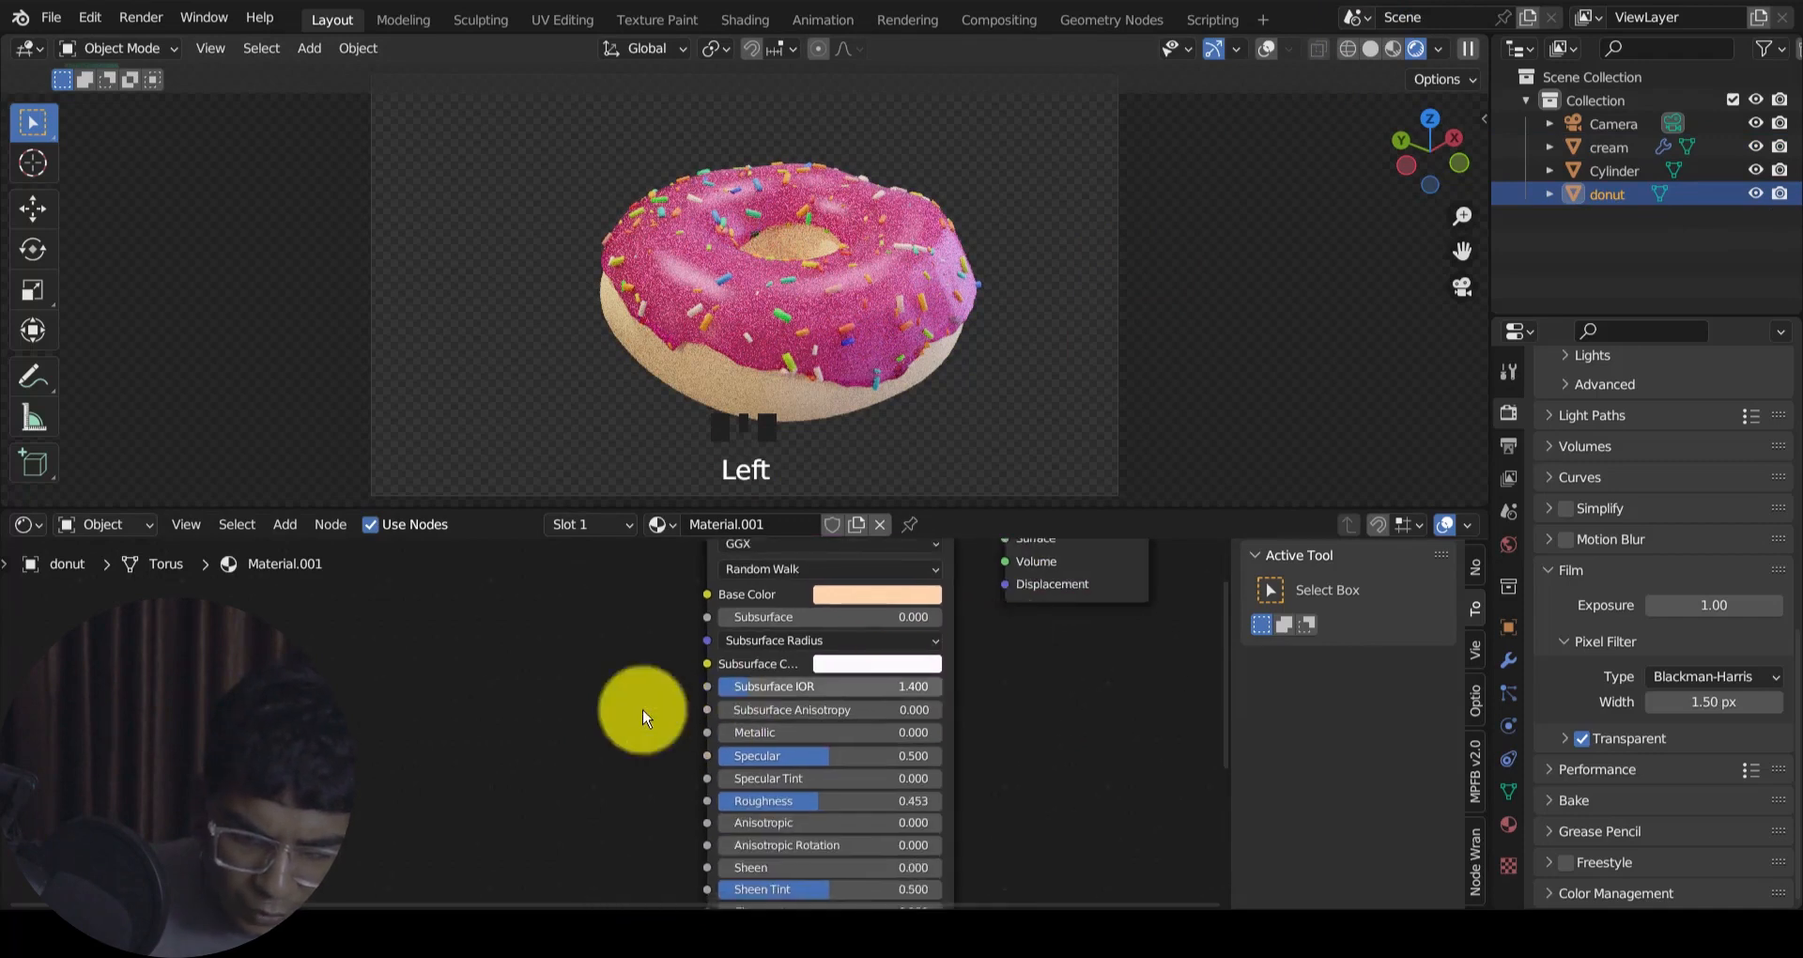
middle_drag(643, 717, 711, 598)
middle_drag(676, 693, 686, 593)
scroll(686, 594, up, 1)
middle_drag(734, 704, 634, 580)
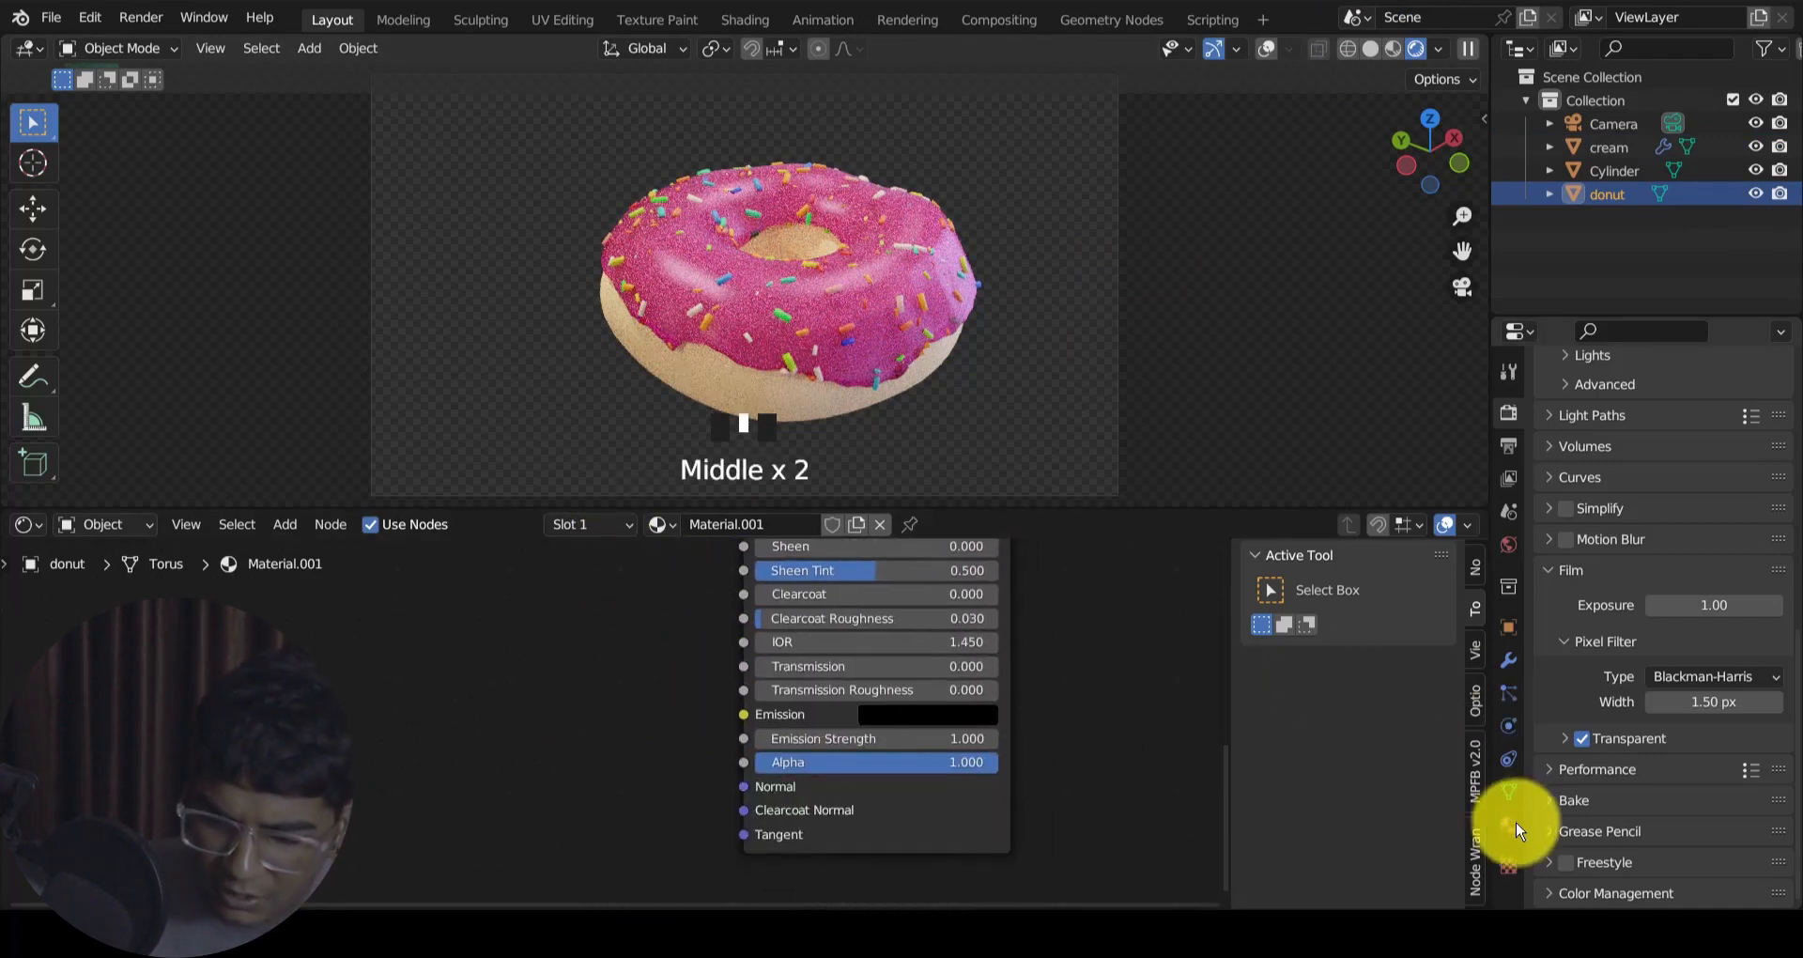
key(shift+a)
click(564, 665)
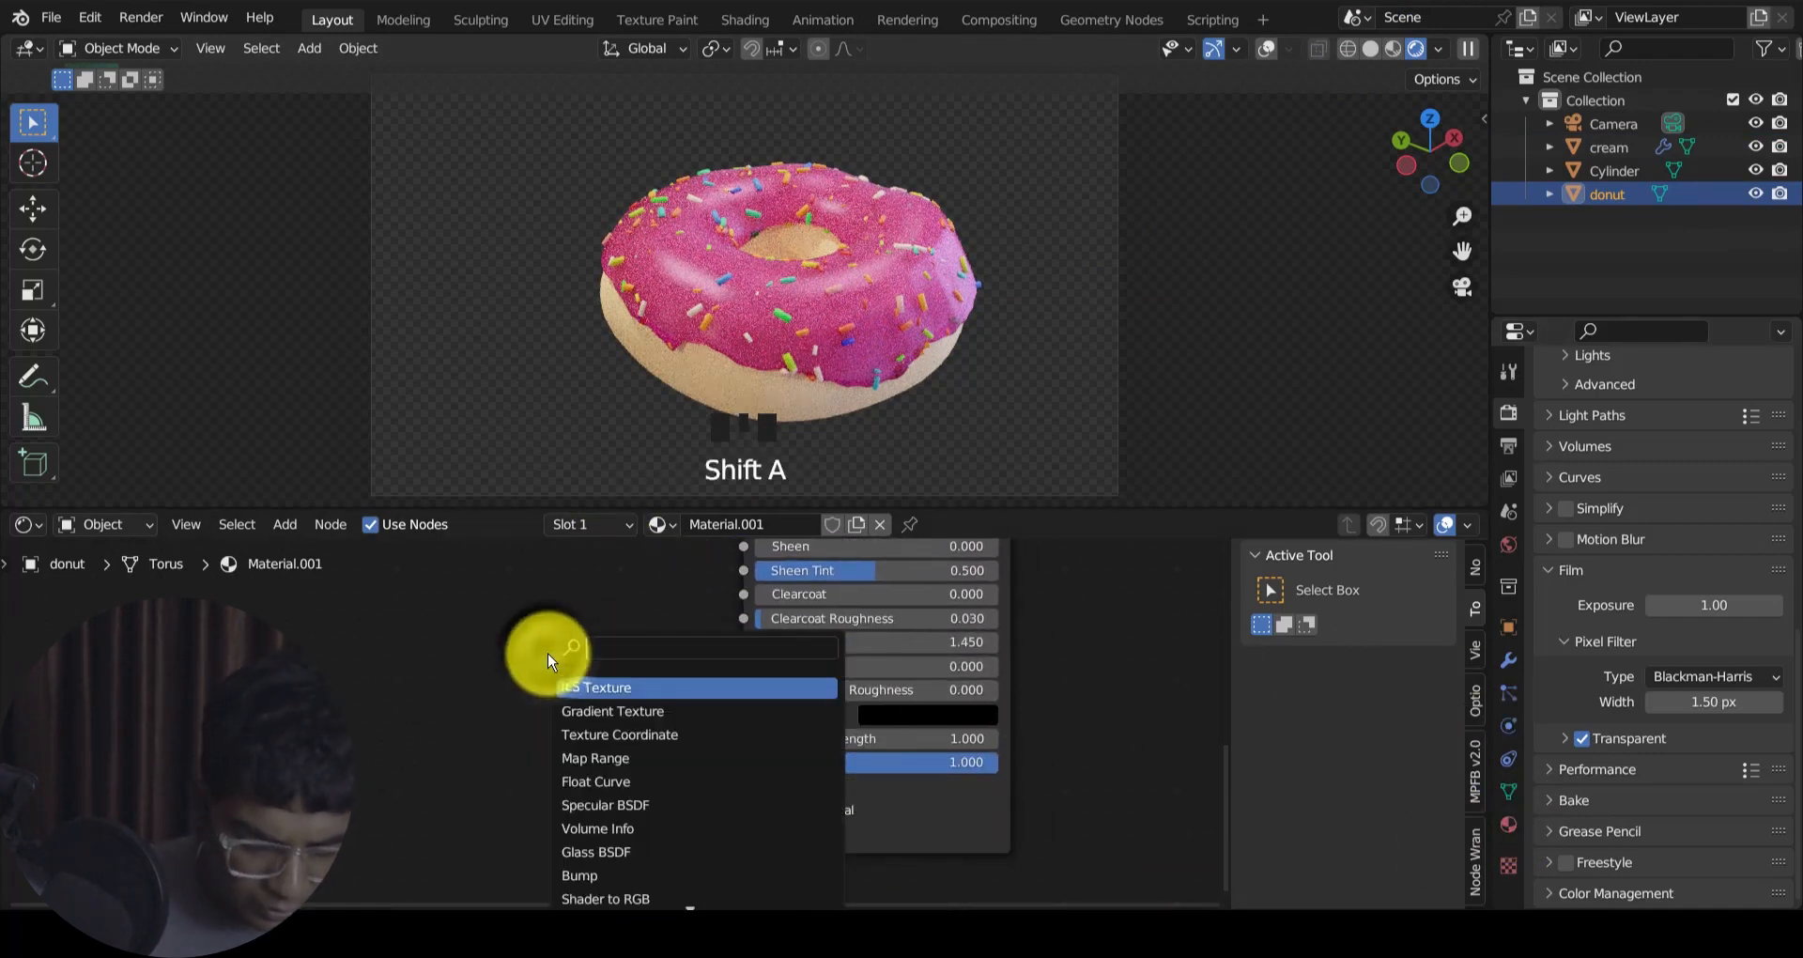
text(noi9s)
key(BackSpace)
key(BackSpace)
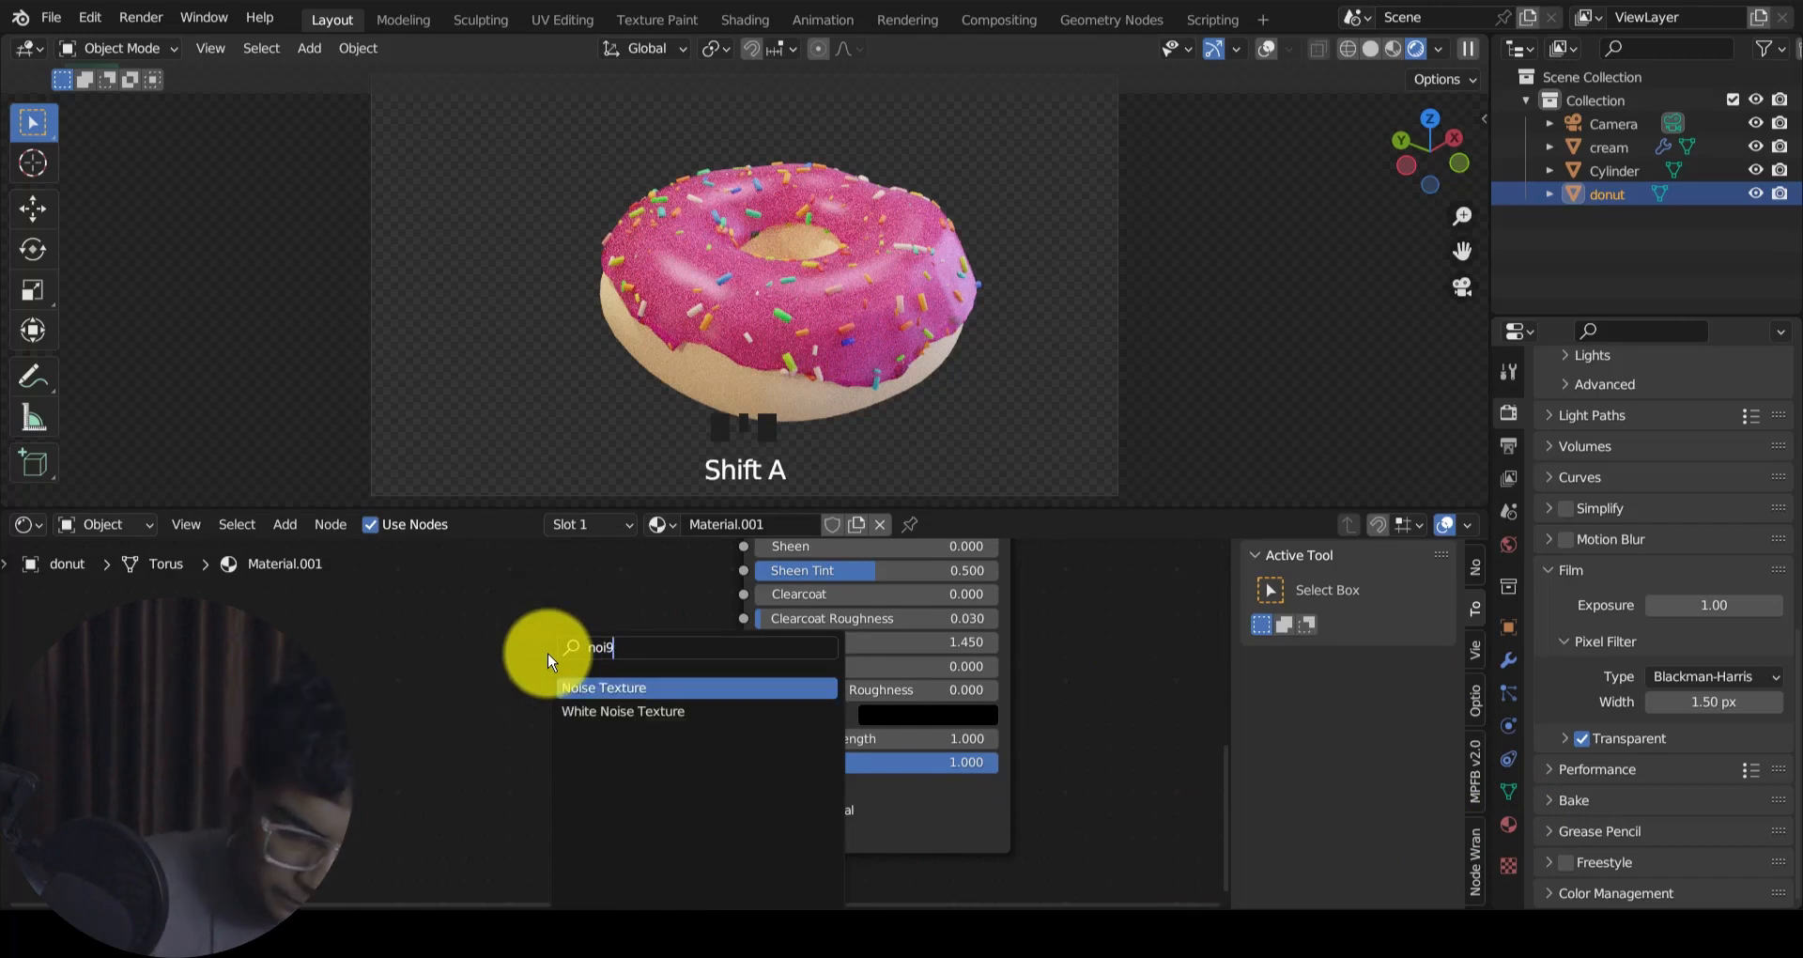
click(620, 681)
click(167, 663)
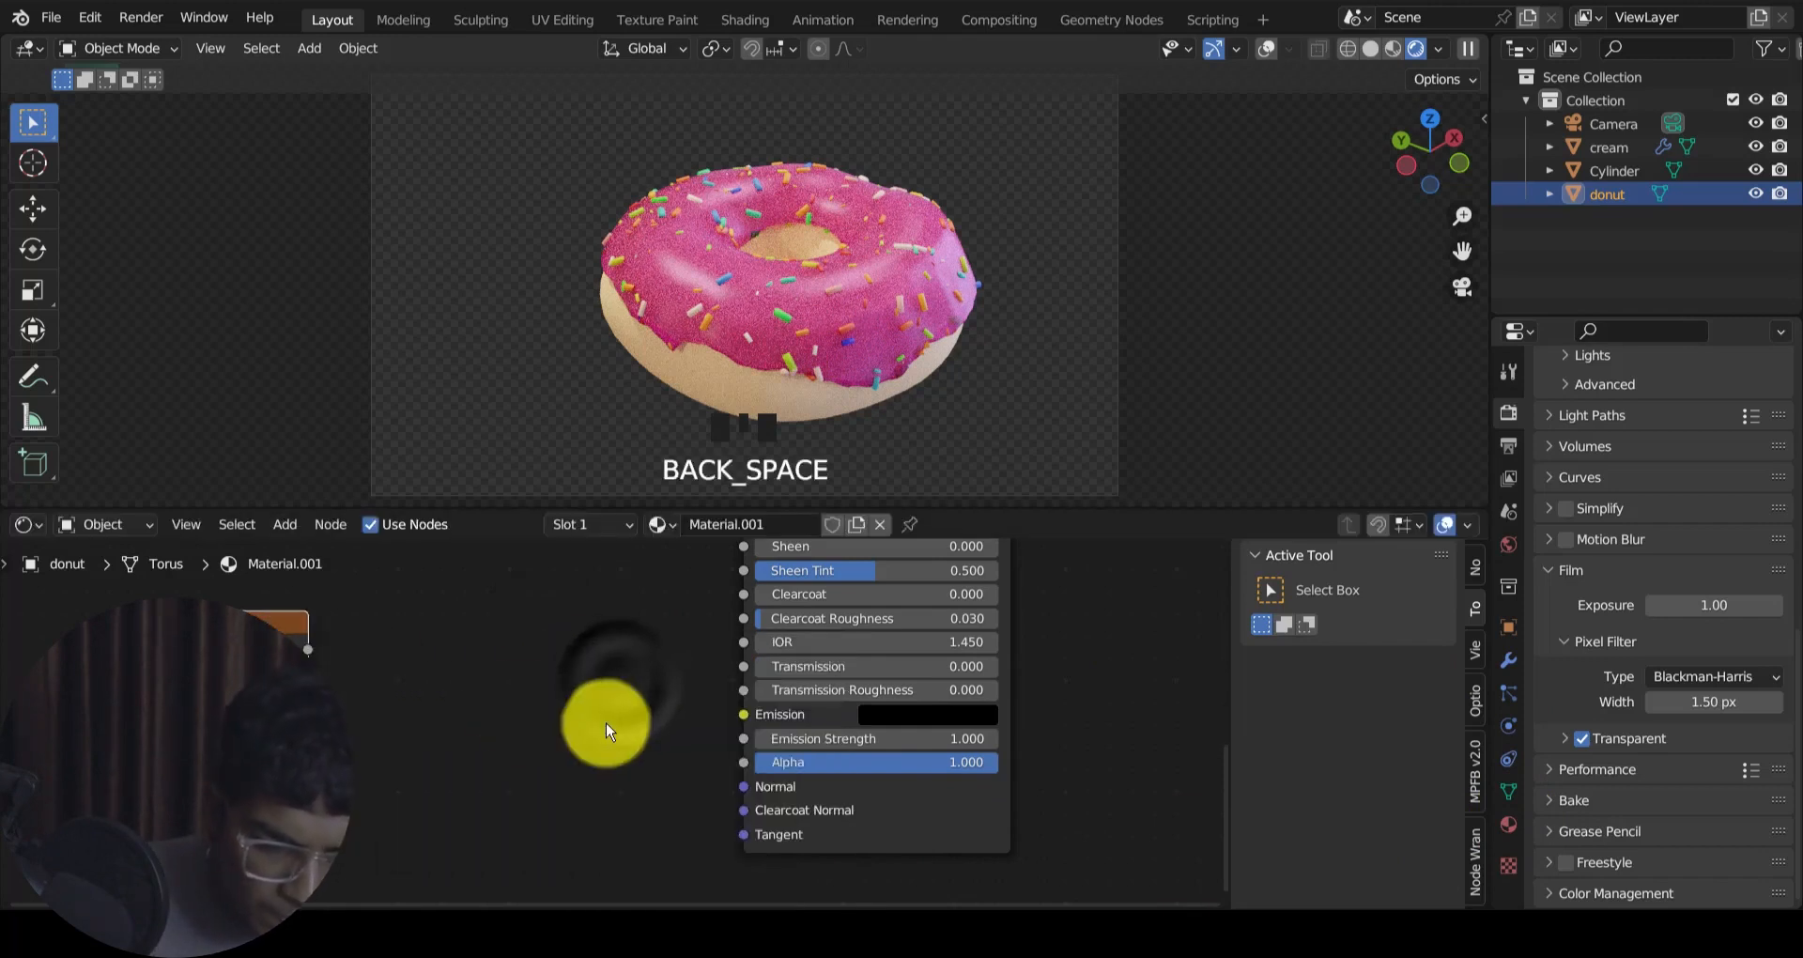
Step: Add a Bump node between the Noise Texture and the Principled BSDF in the donut material
key(shift+a)
click(526, 669)
text(bumo)
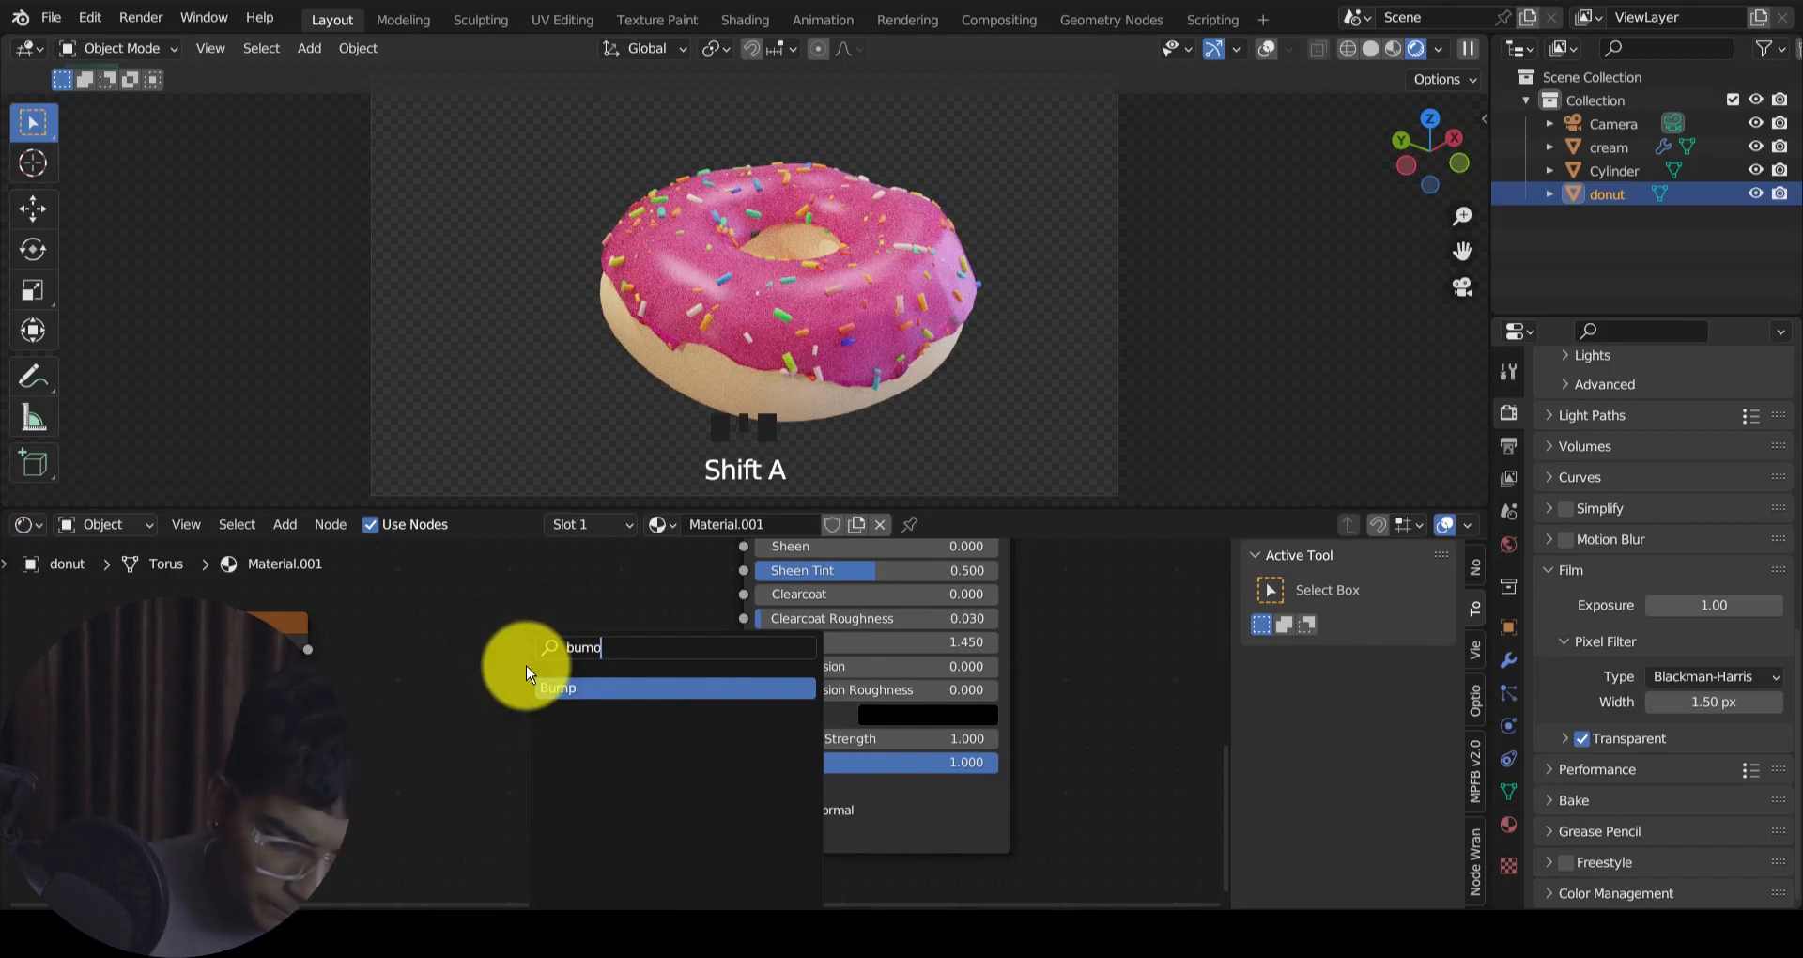
key(Return)
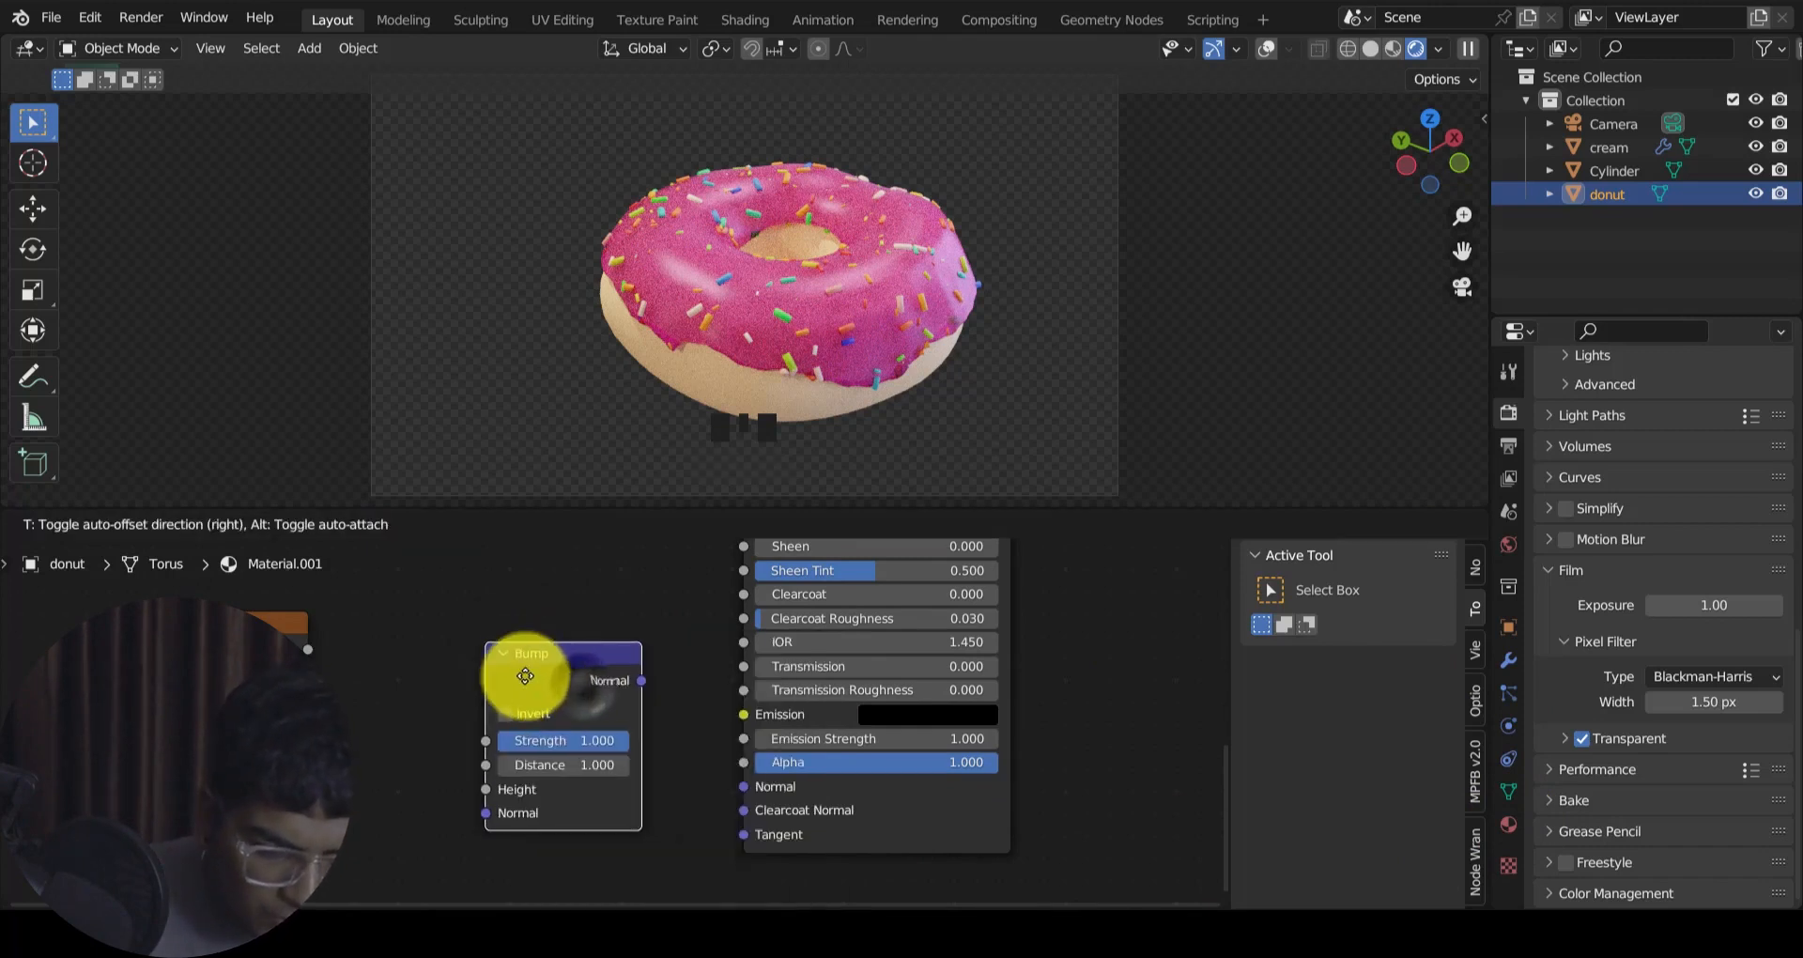
click(524, 676)
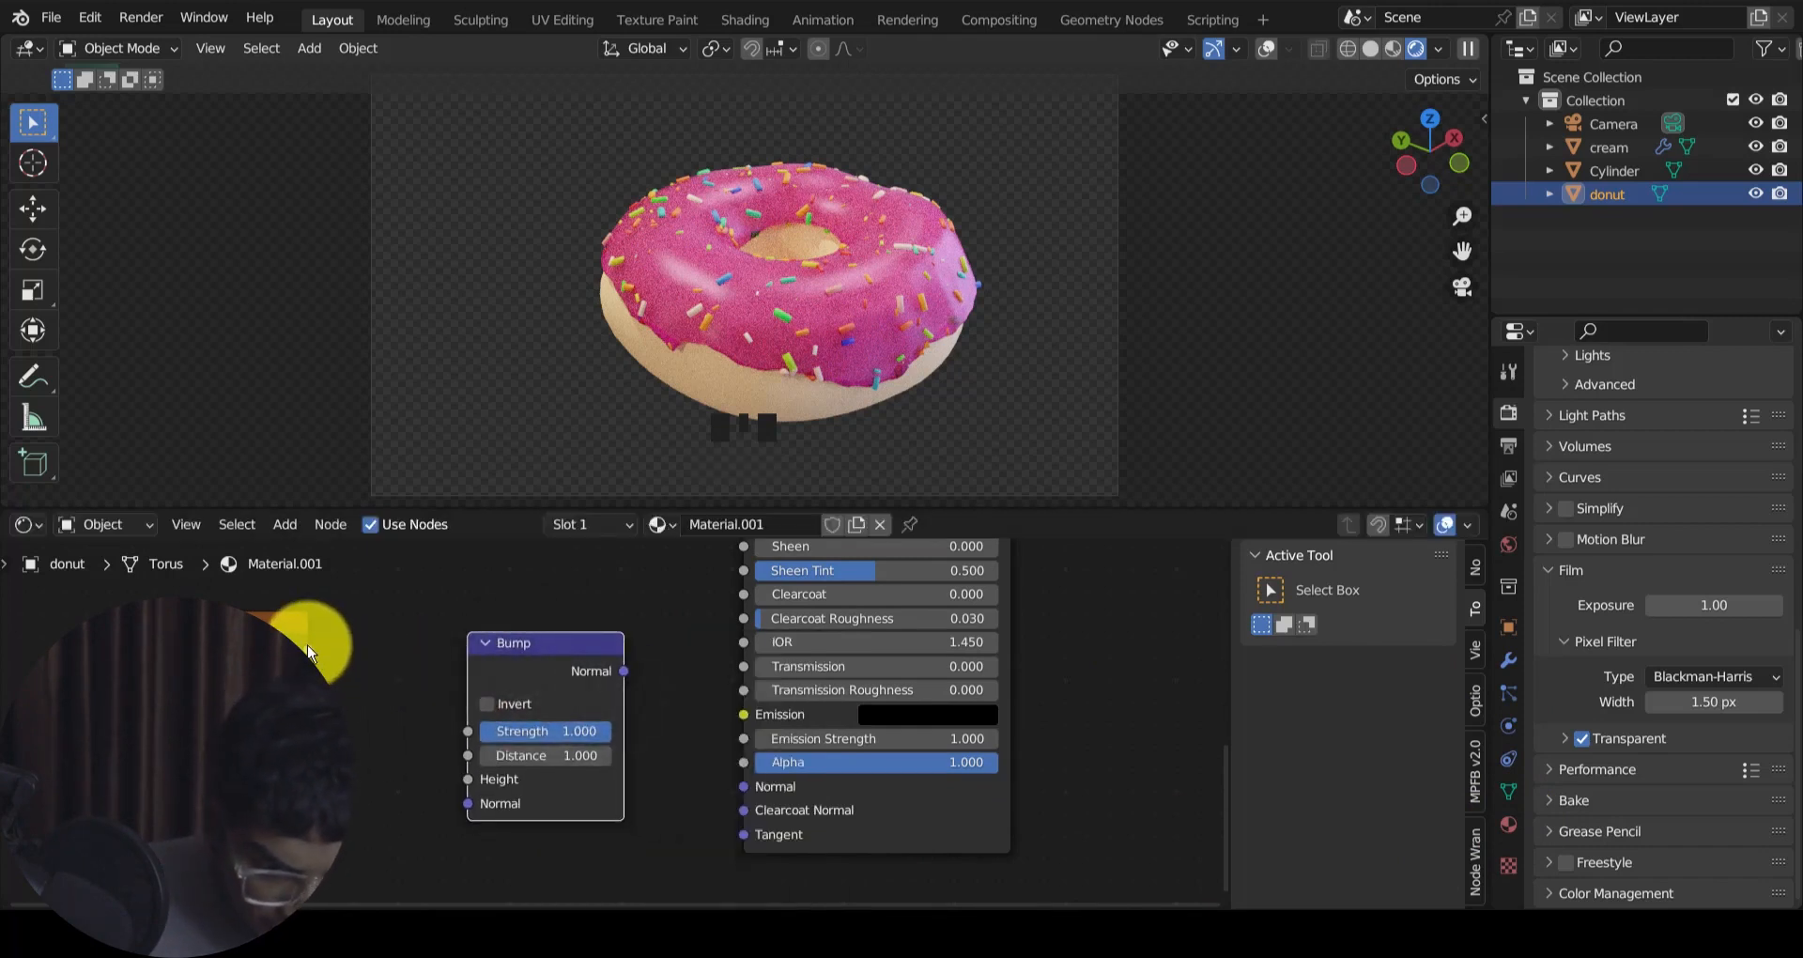
Step: Connect the Noise Texture's Color output to the Bump node's Height and the Bump's Normal to the Principled BSDF's Normal
drag(383, 746, 469, 776)
click(322, 660)
drag(624, 670, 743, 787)
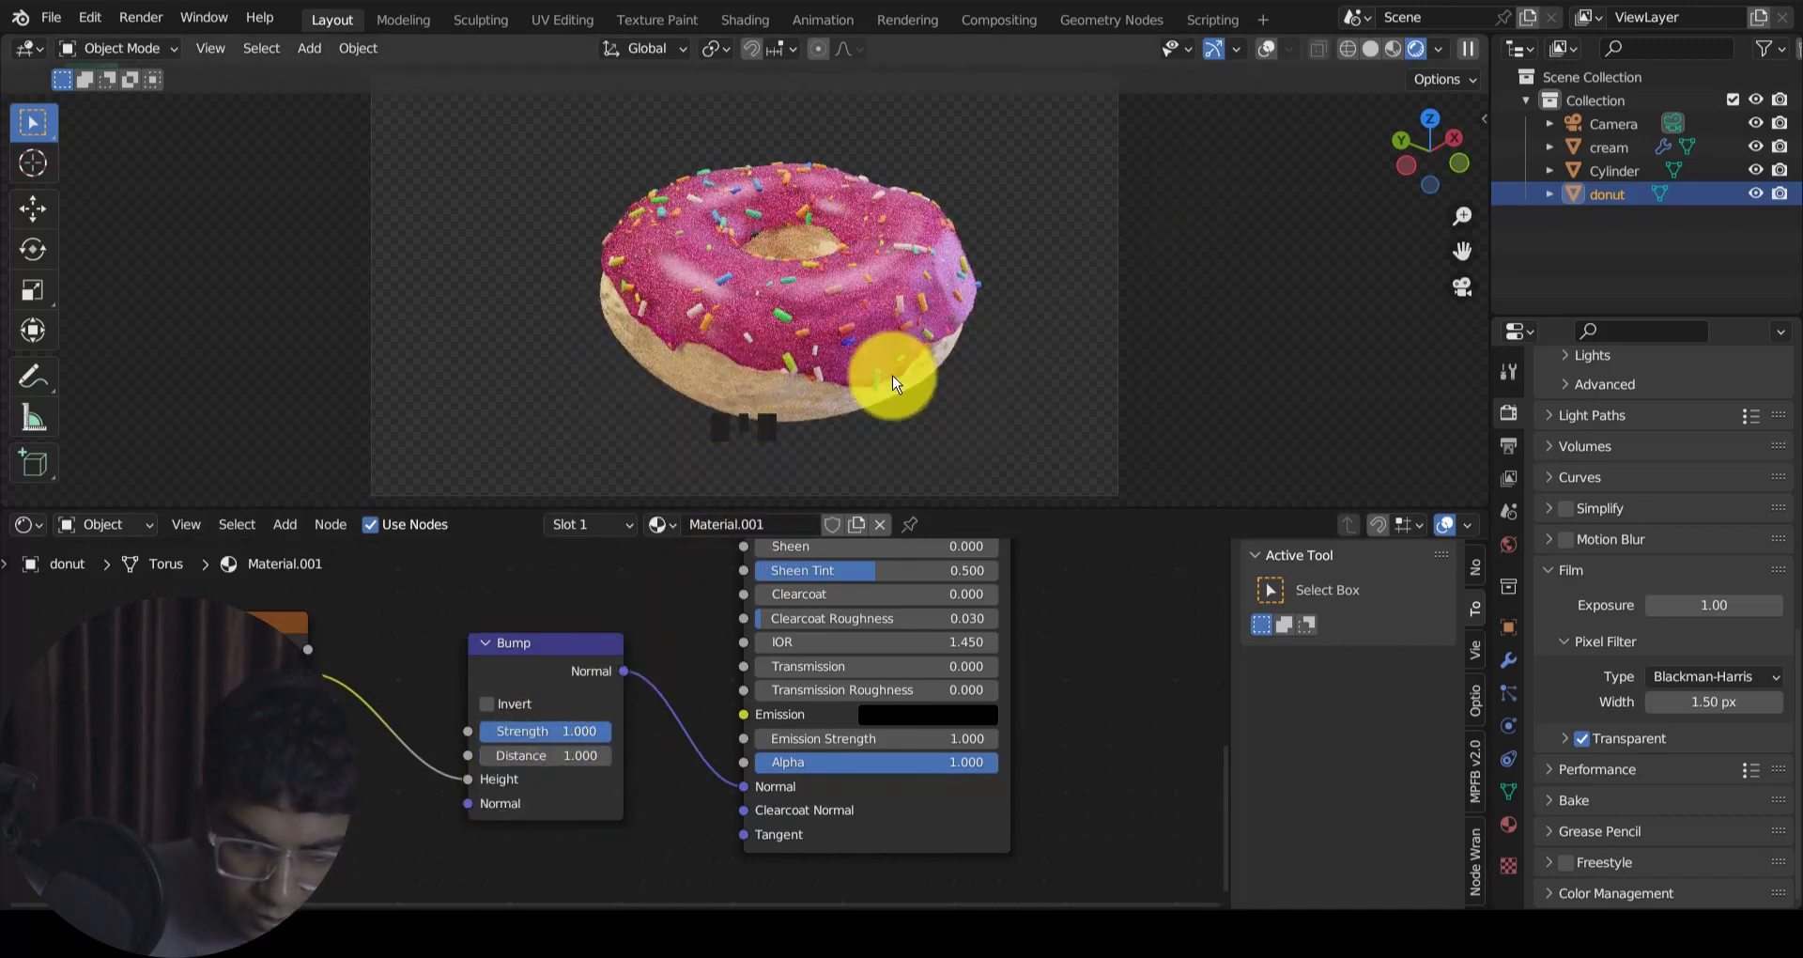
Step: Inspect the bumpy donut base up close and set the Bump node's strength to 0.5
mouse_move(892, 383)
middle_down()
mouse_move(900, 357)
mouse_move(862, 381)
mouse_move(885, 387)
middle_up()
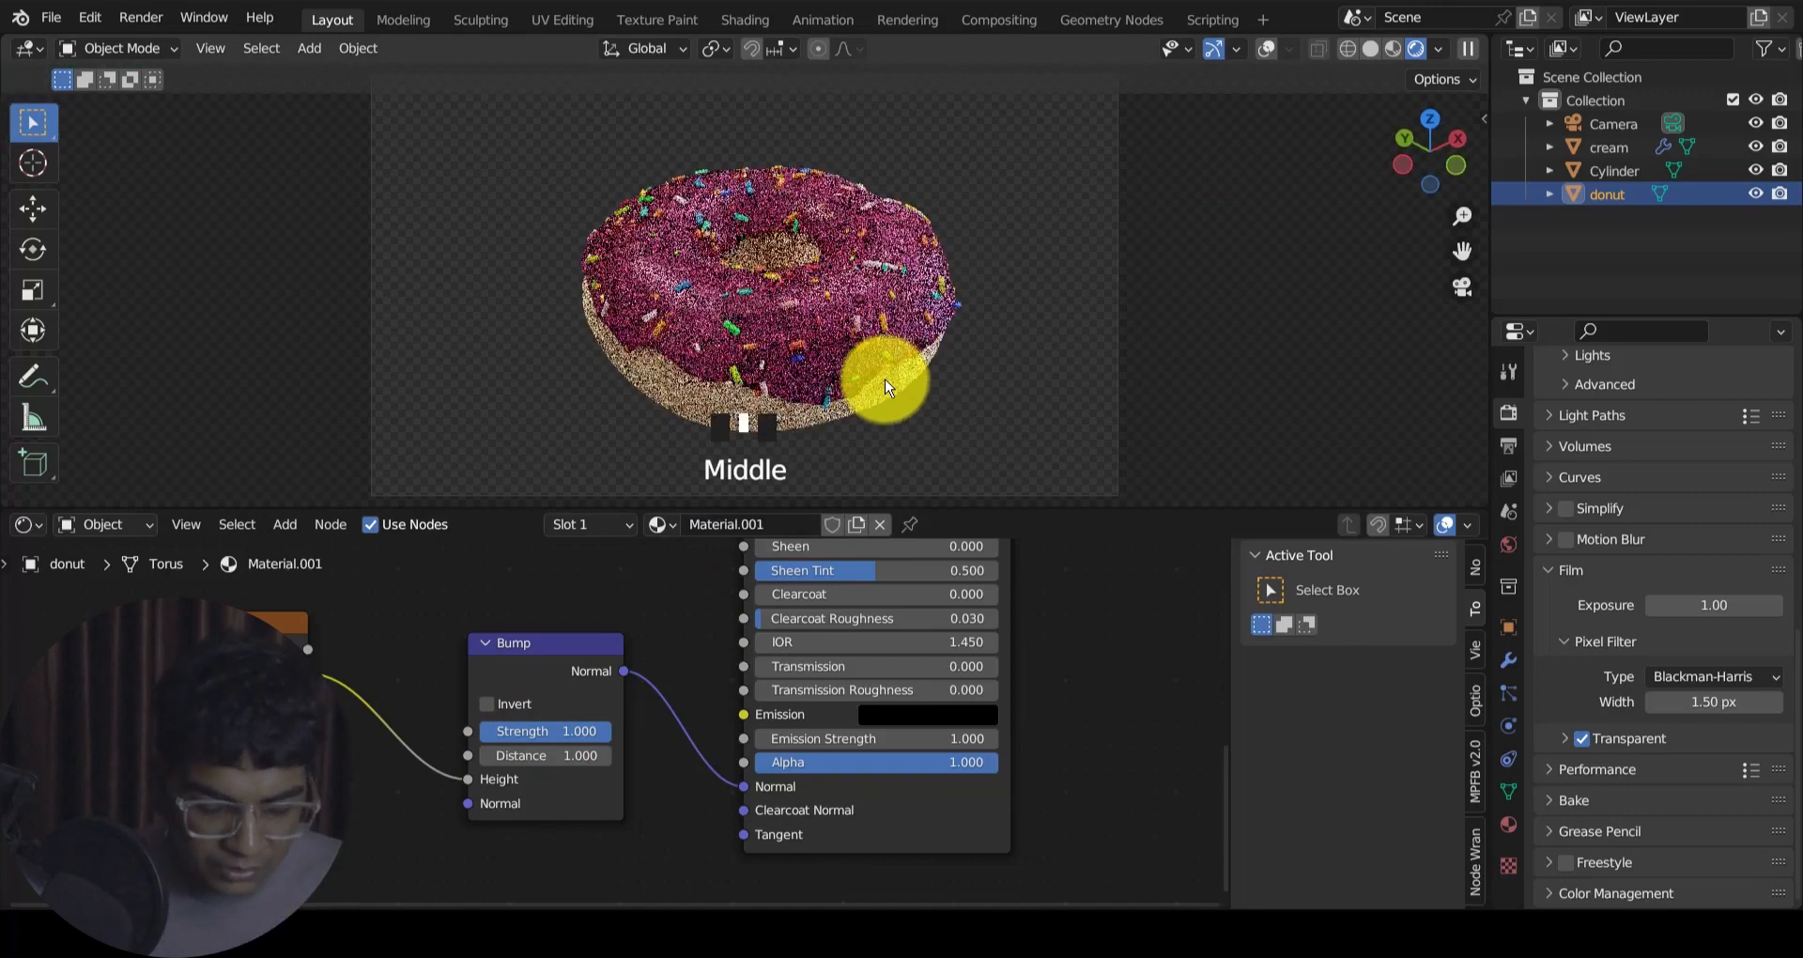
key(n)
key(n)
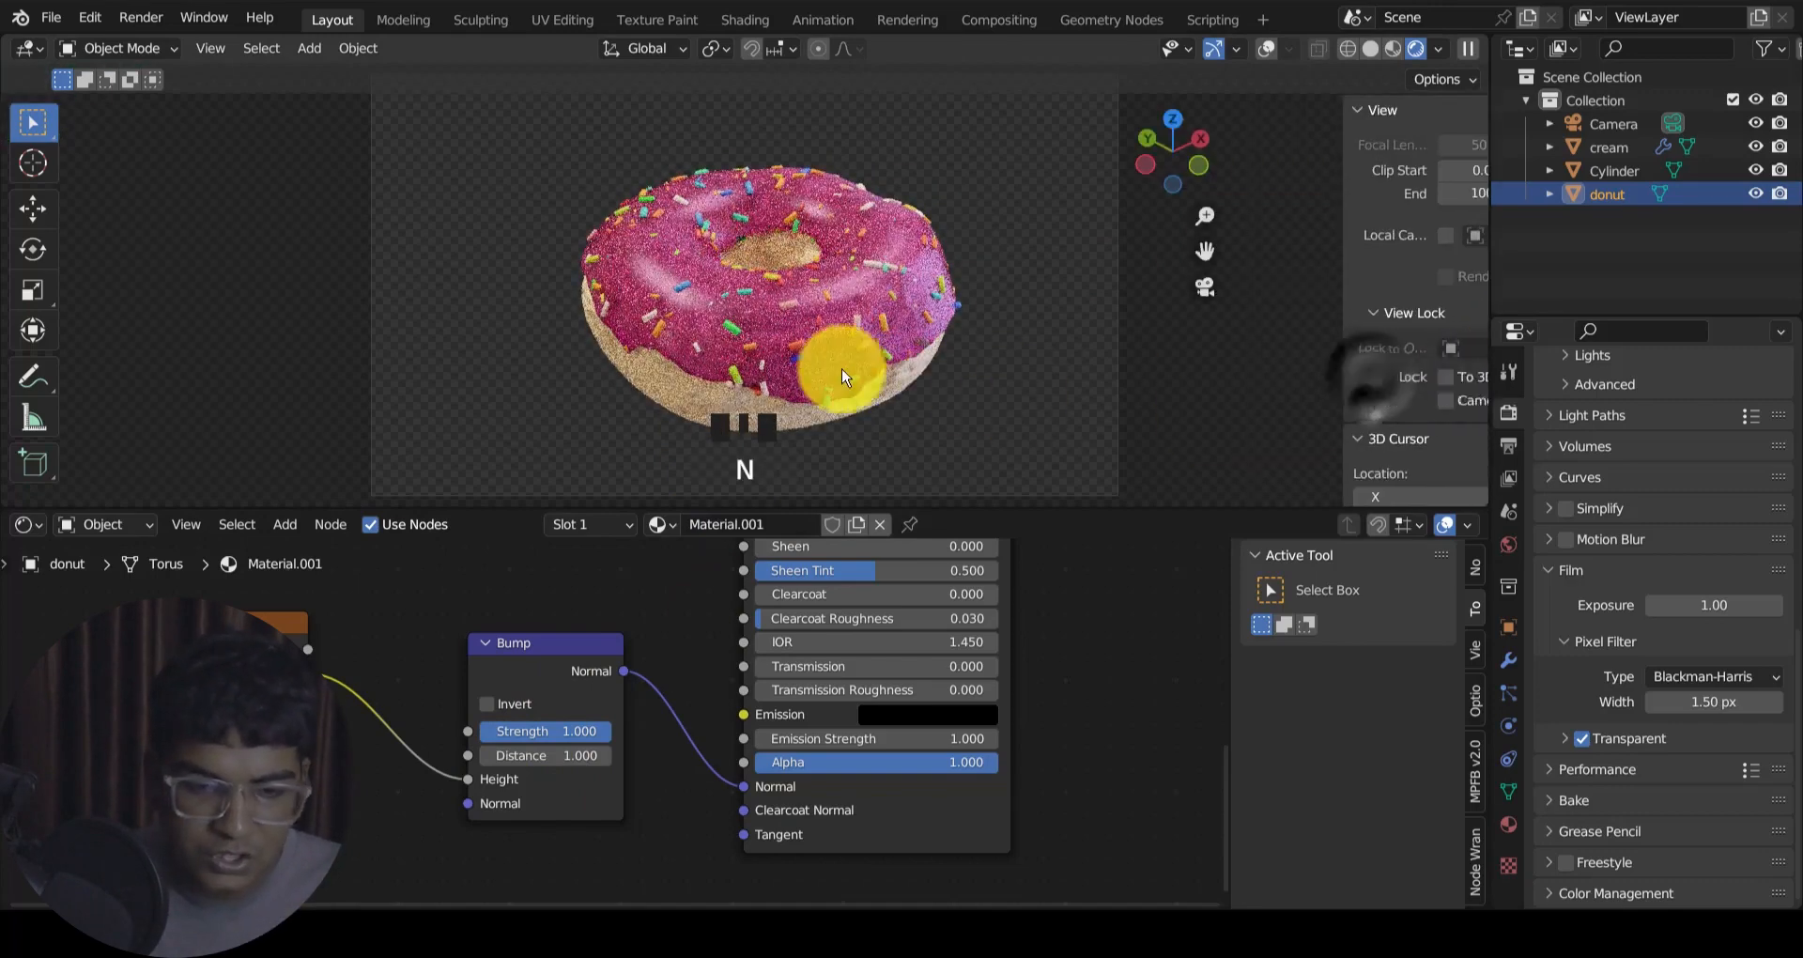
middle_drag(826, 370, 1046, 306)
scroll(845, 296, up, 4)
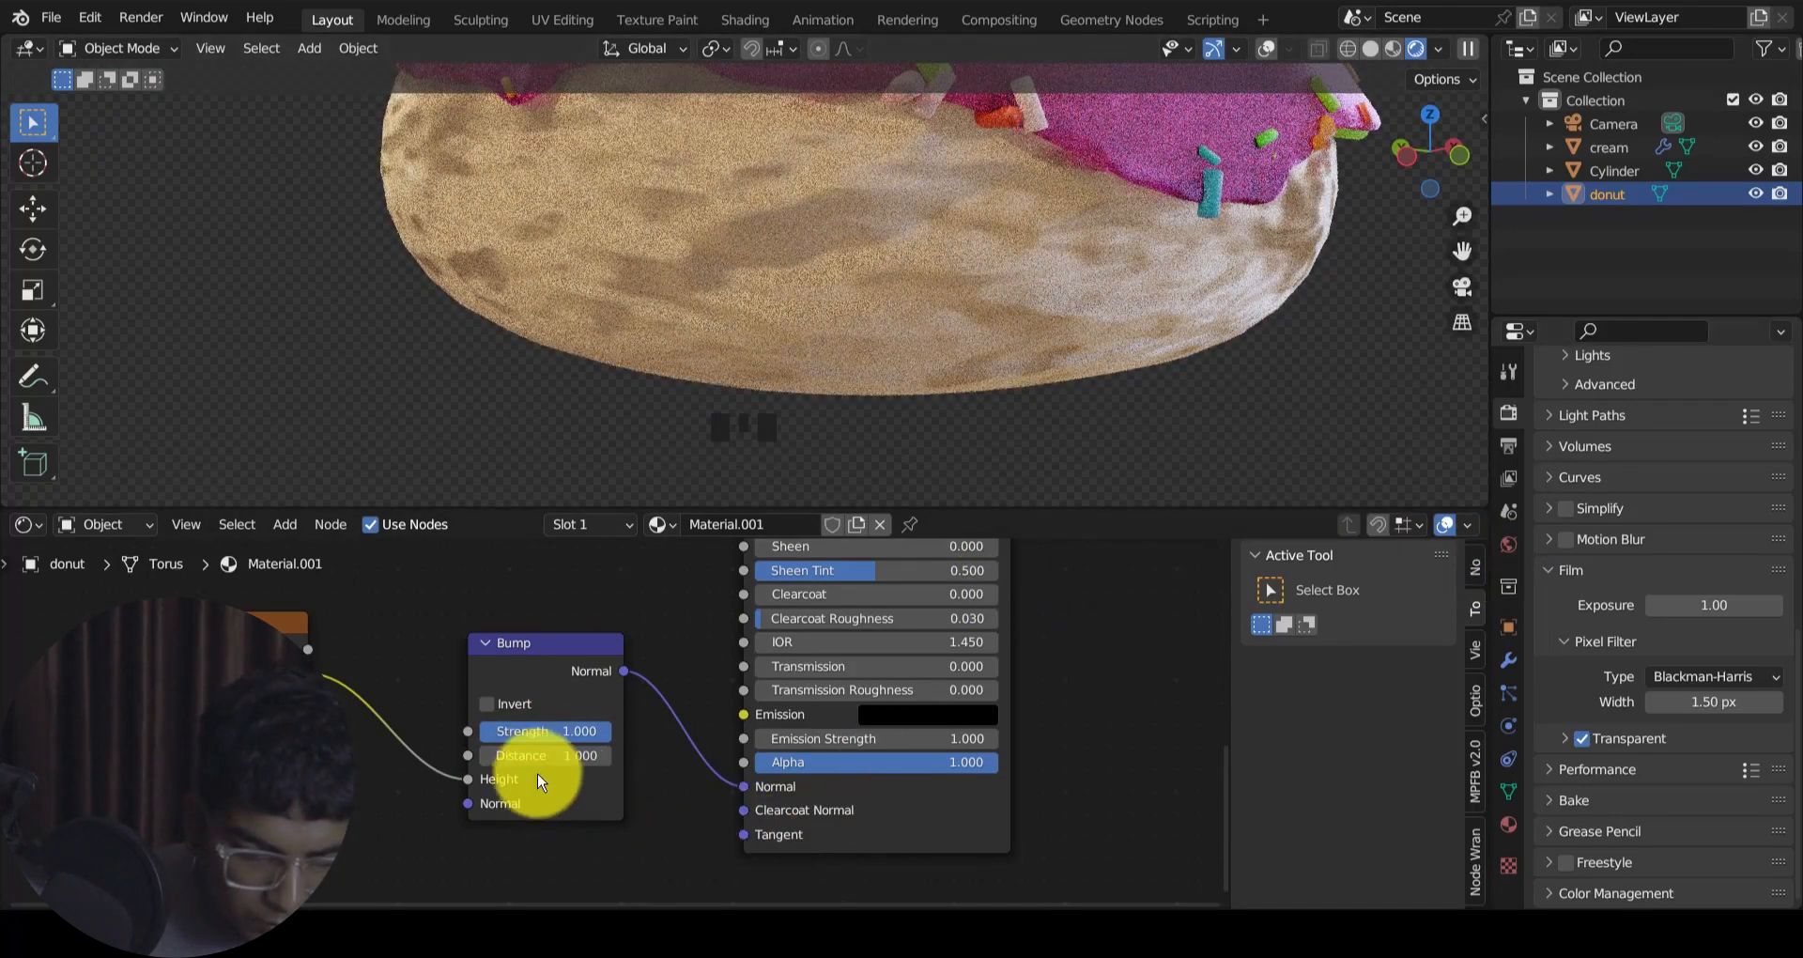
shift+drag(564, 736, 982, 503)
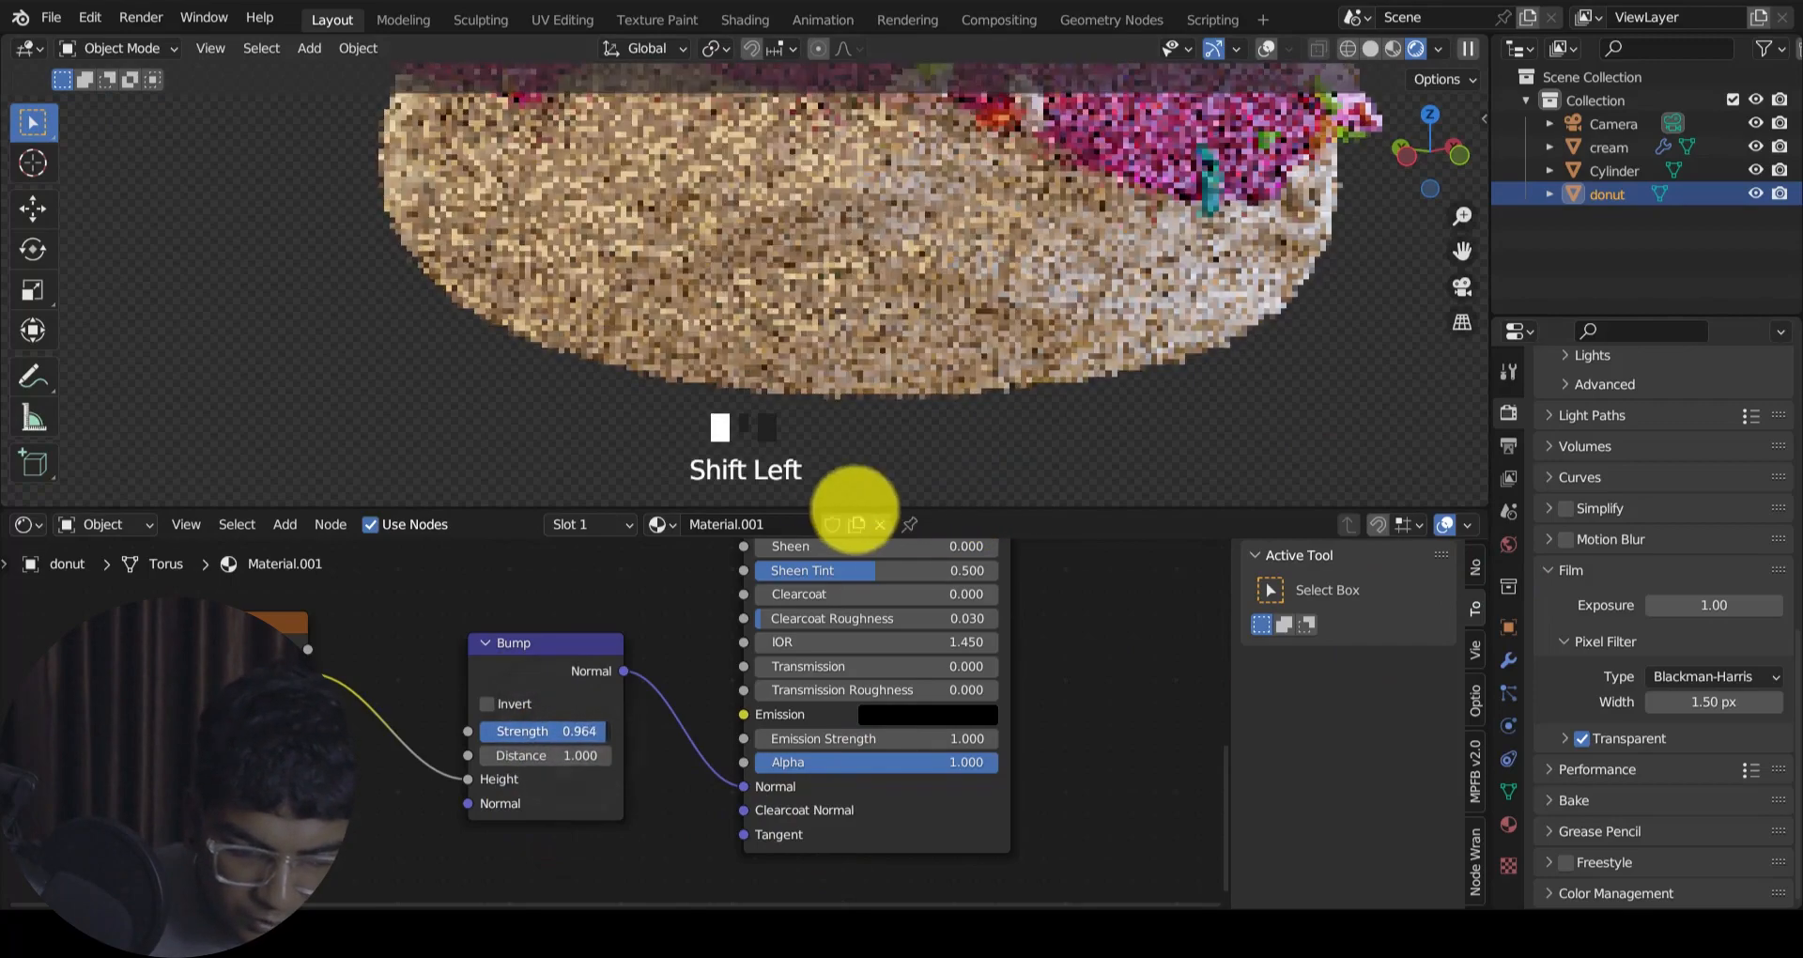
click(563, 731)
text(0.5)
key(Return)
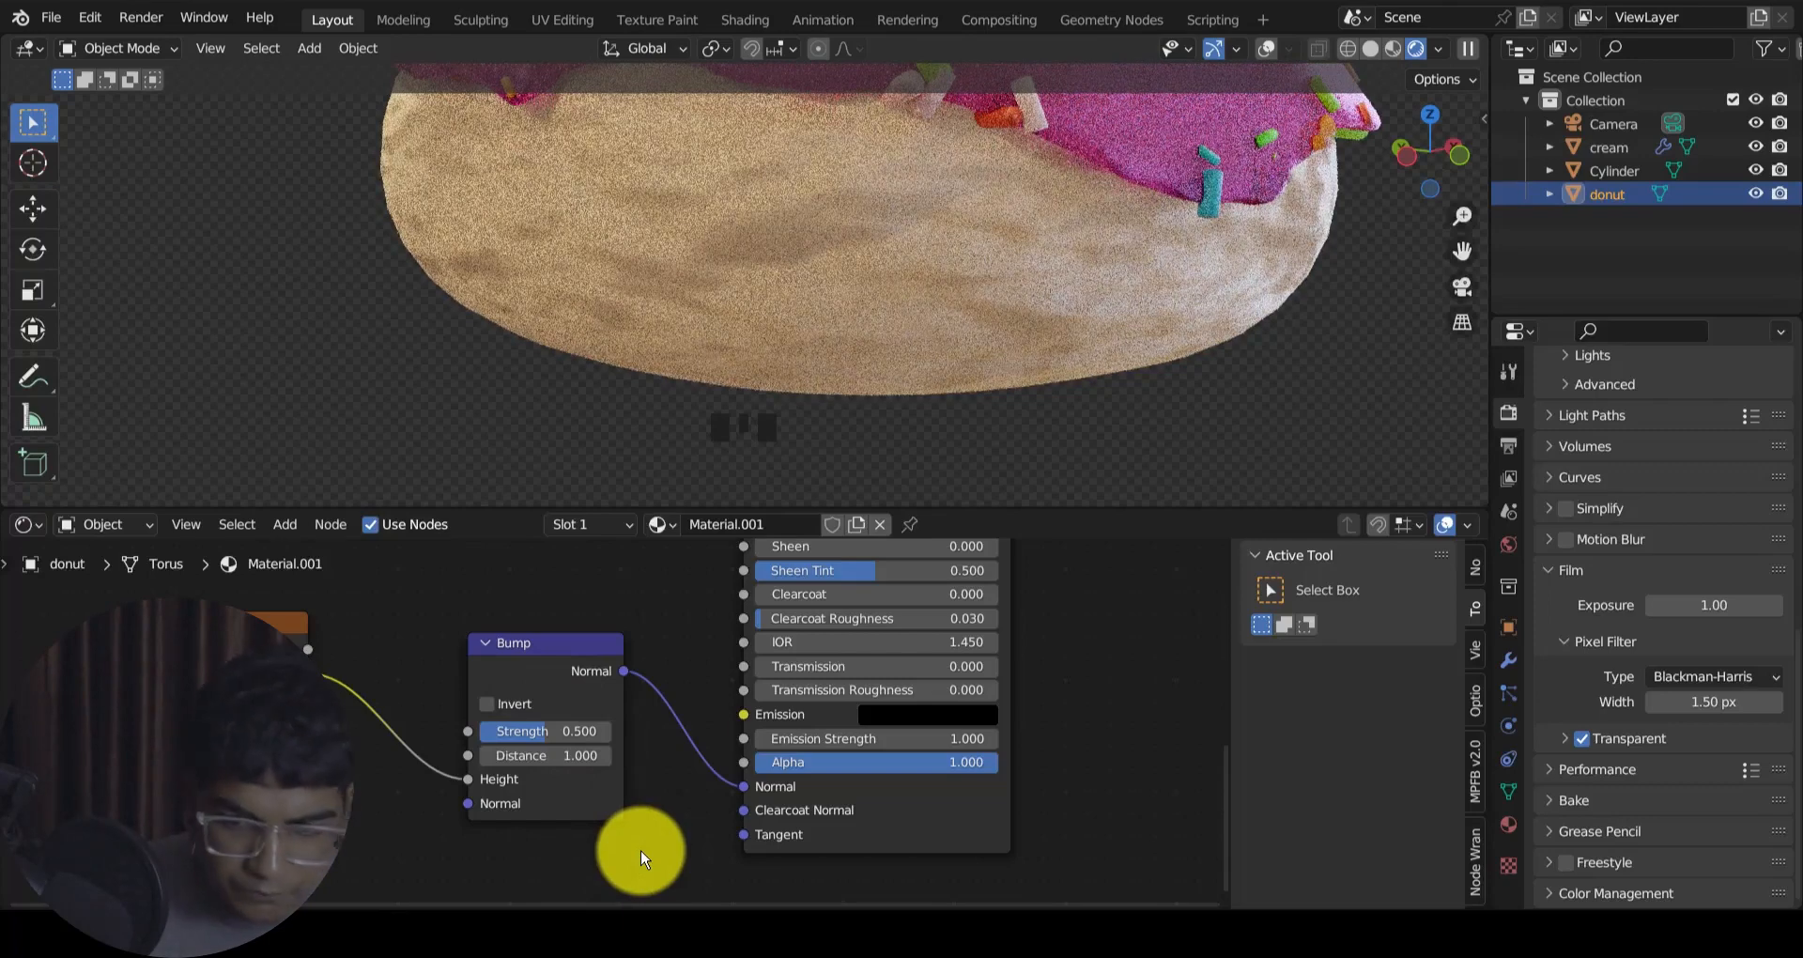
Step: Check the donut from several sides and fine-tune the Bump node's strength to about 0.496
middle_drag(827, 413, 842, 382)
scroll(899, 380, down, 5)
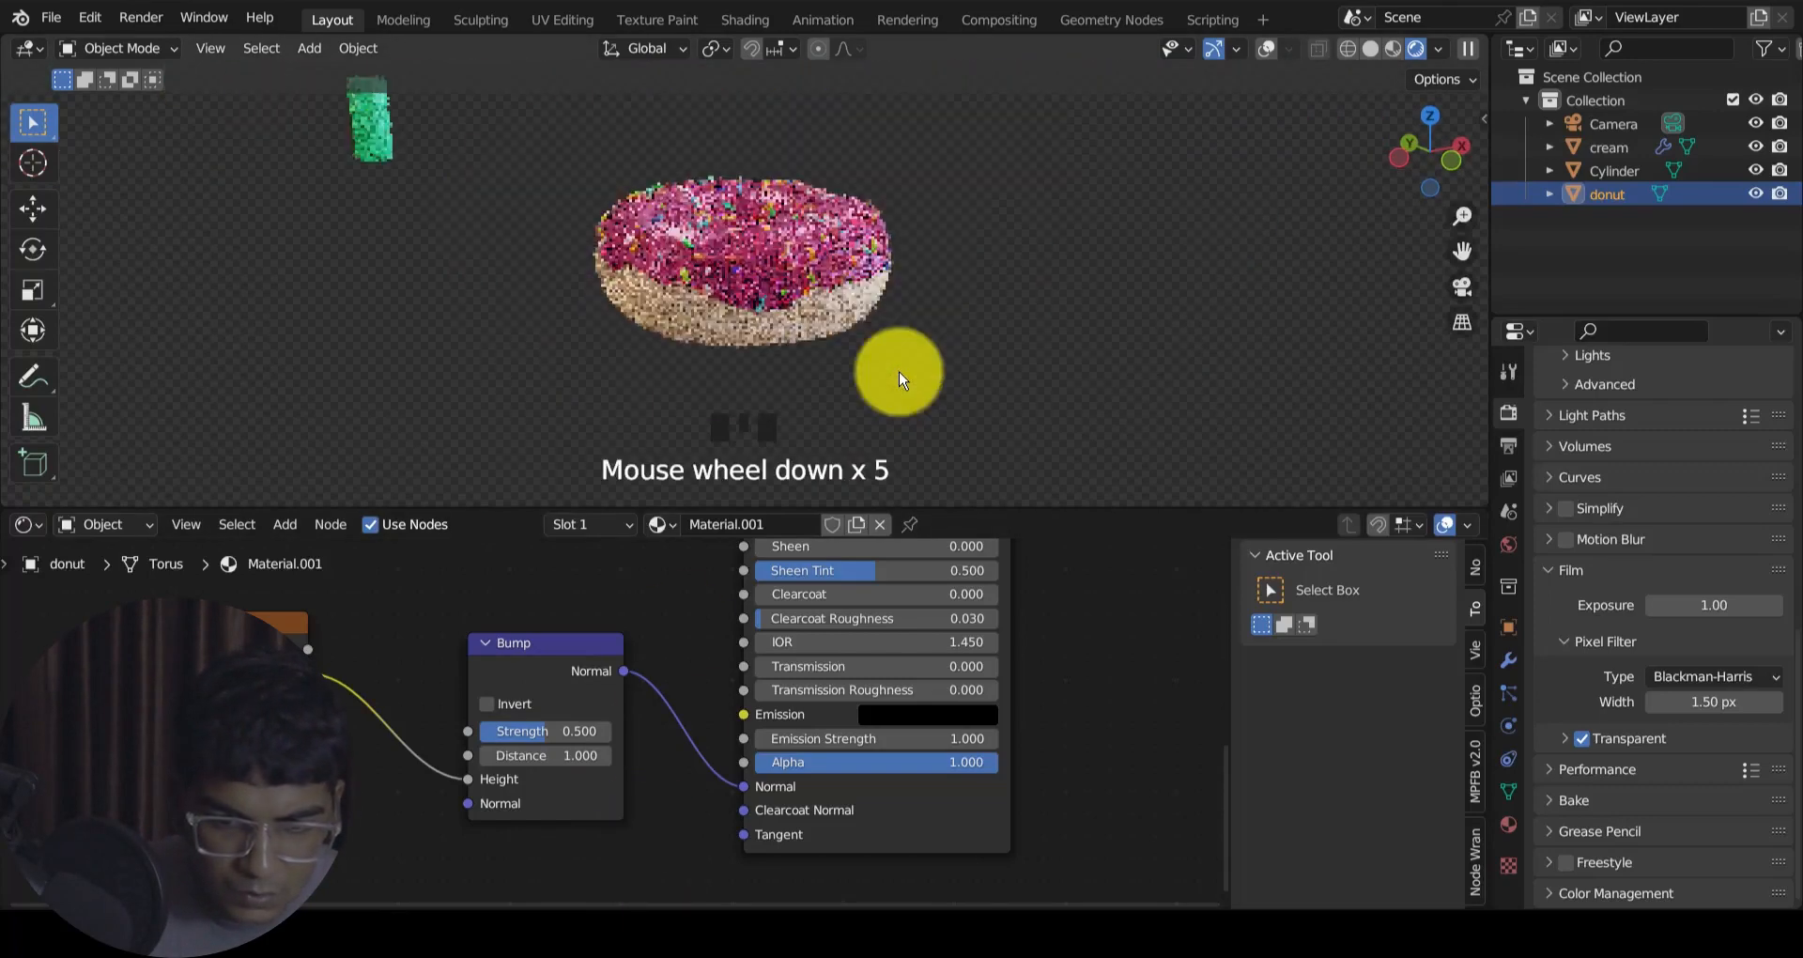
scroll(896, 376, up, 2)
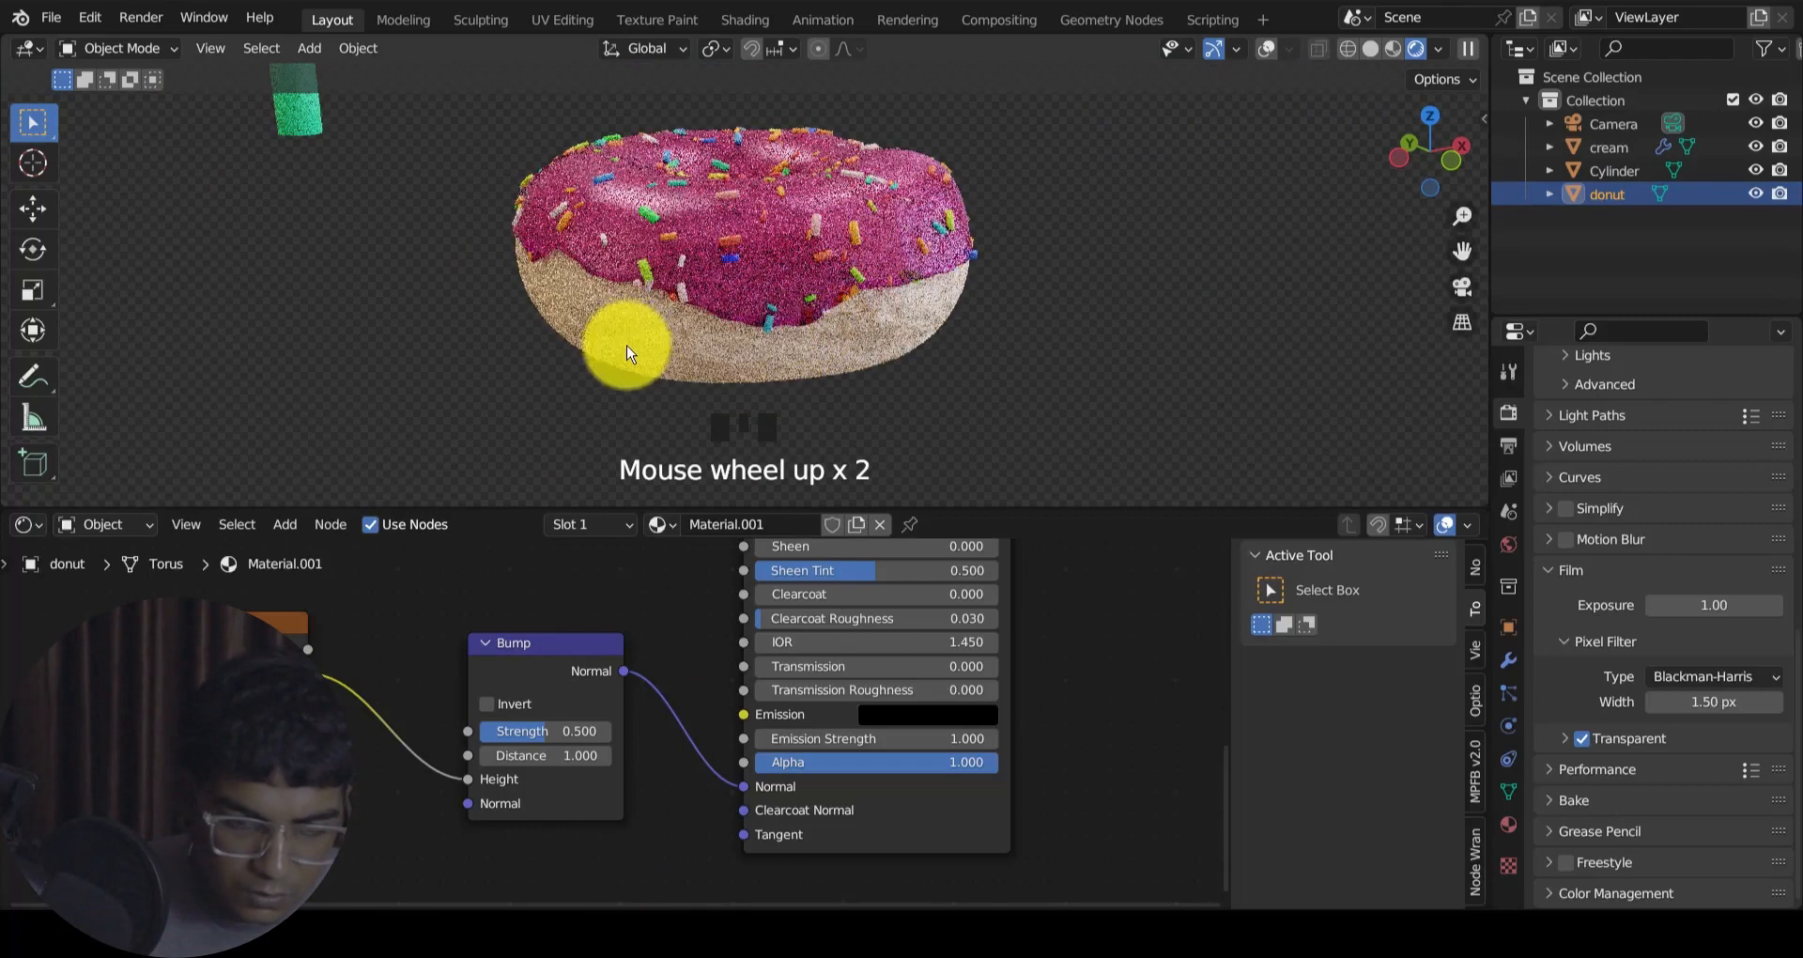
middle_drag(689, 333, 810, 291)
click(971, 266)
middle_drag(970, 265, 877, 286)
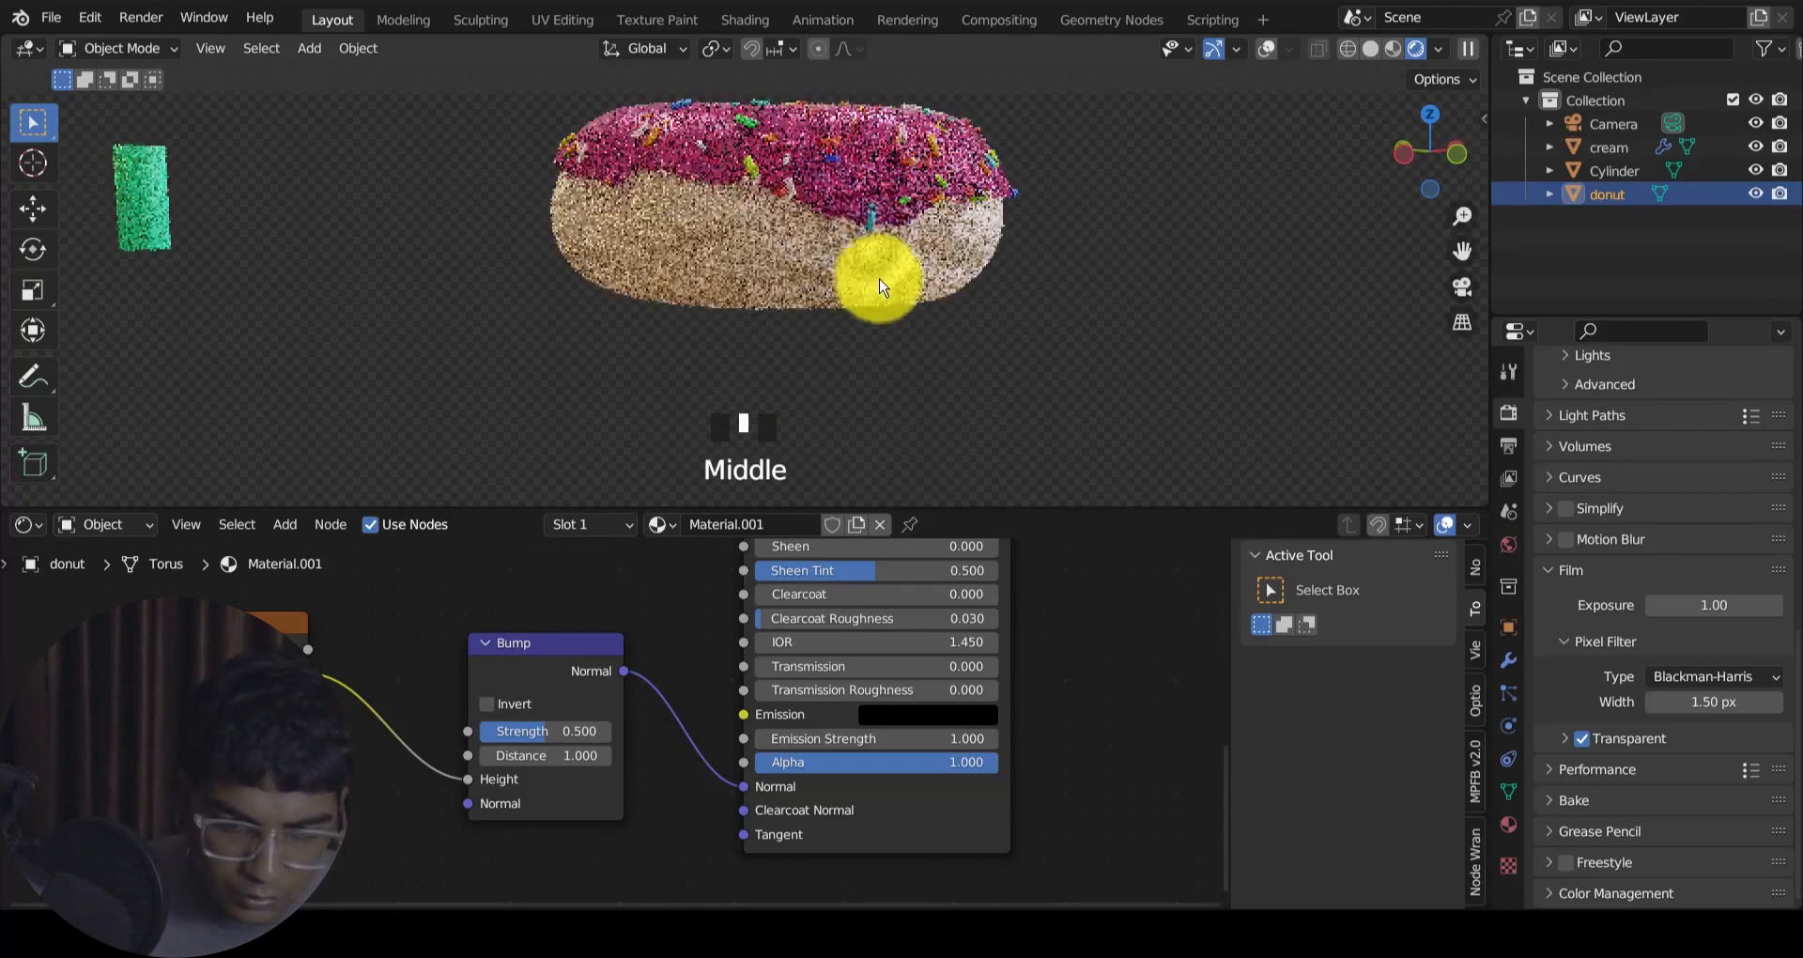
click(897, 268)
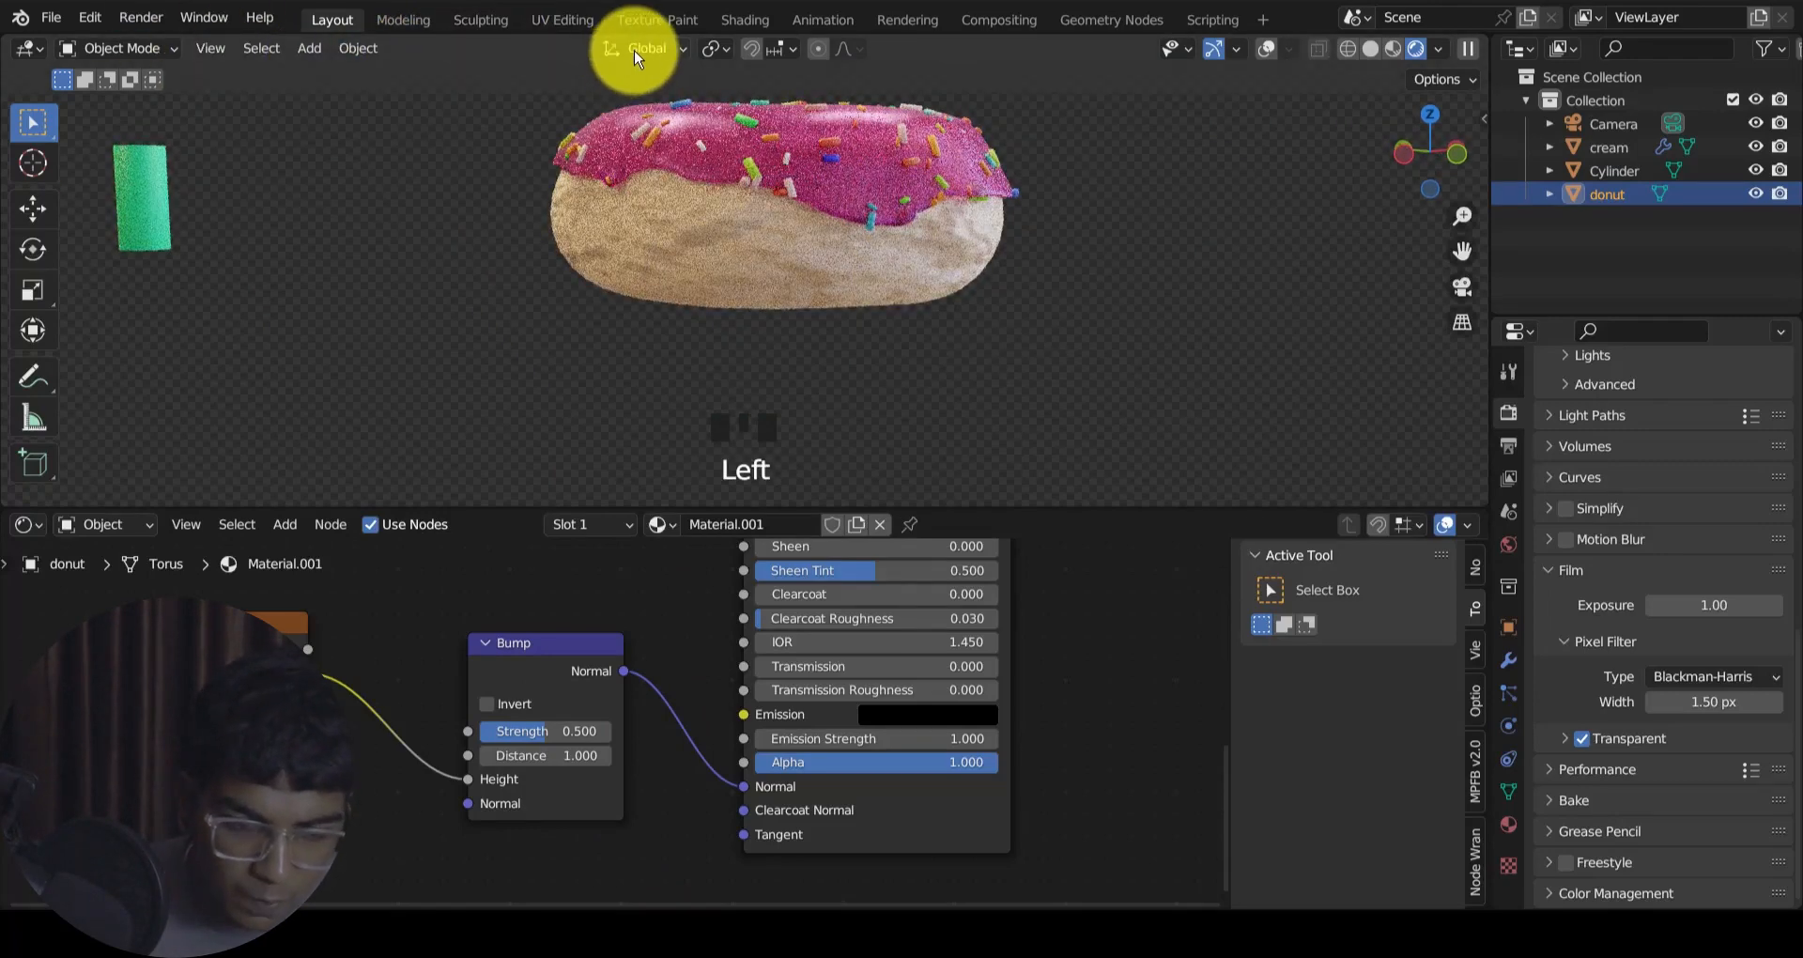
middle_drag(862, 294, 736, 342)
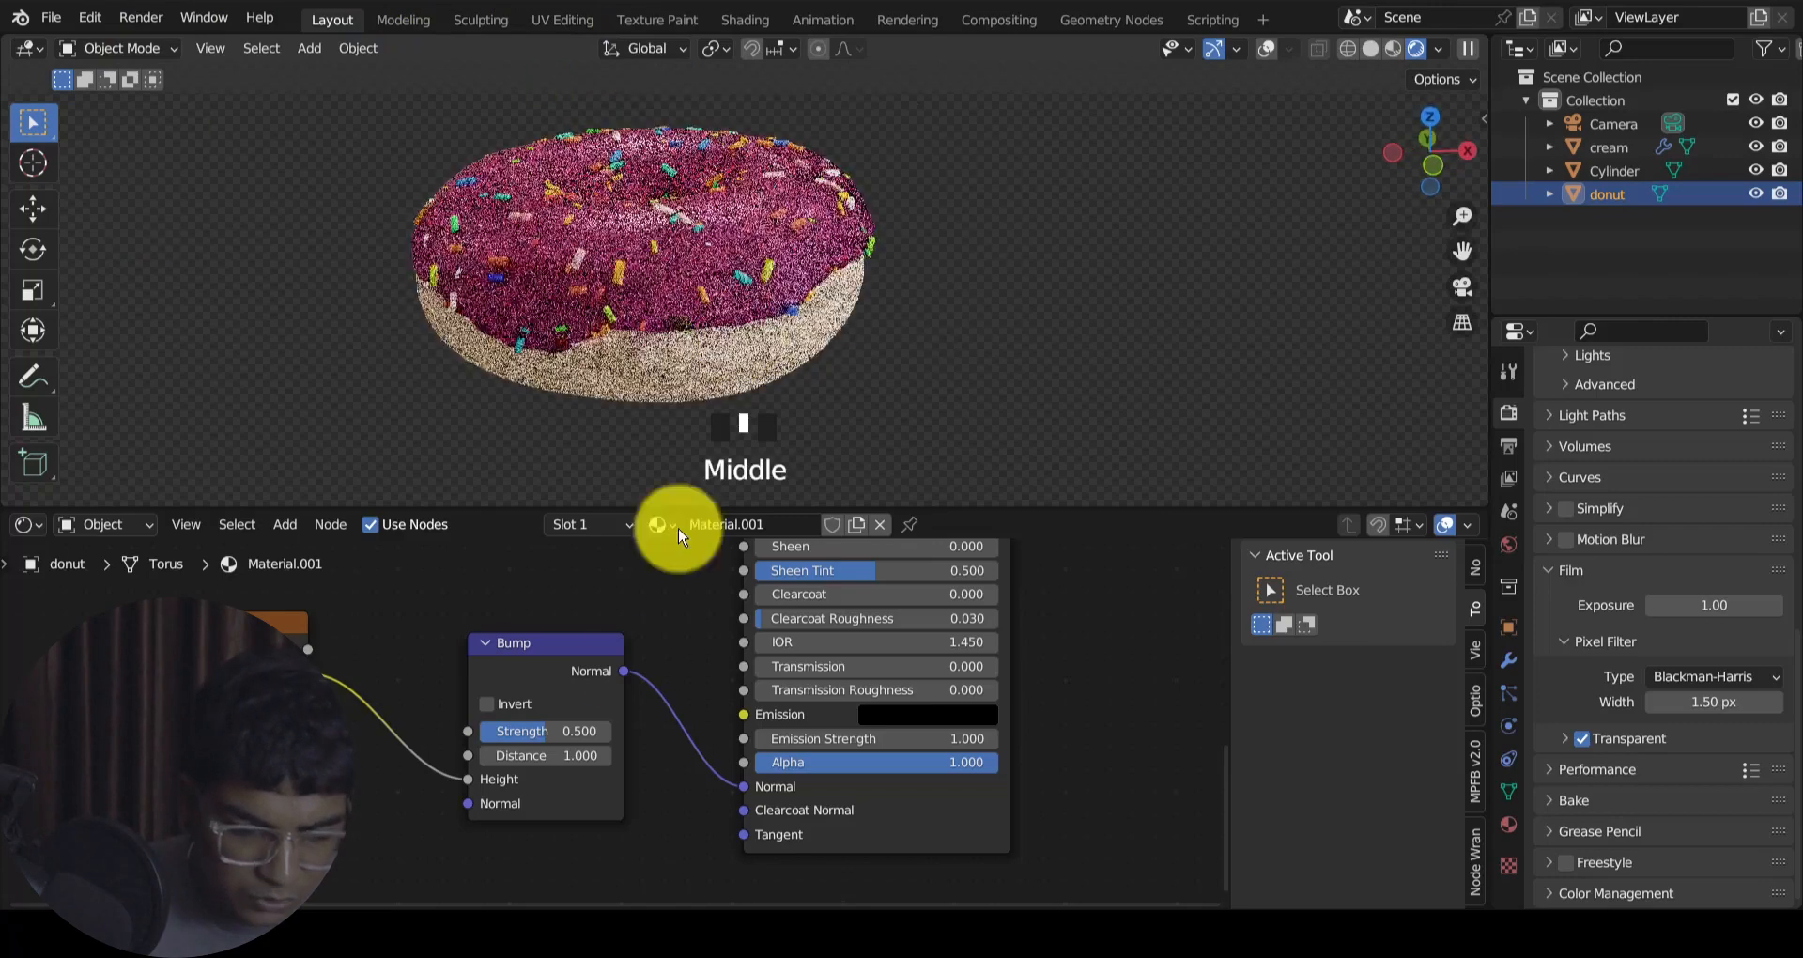
shift+drag(536, 730, 978, 499)
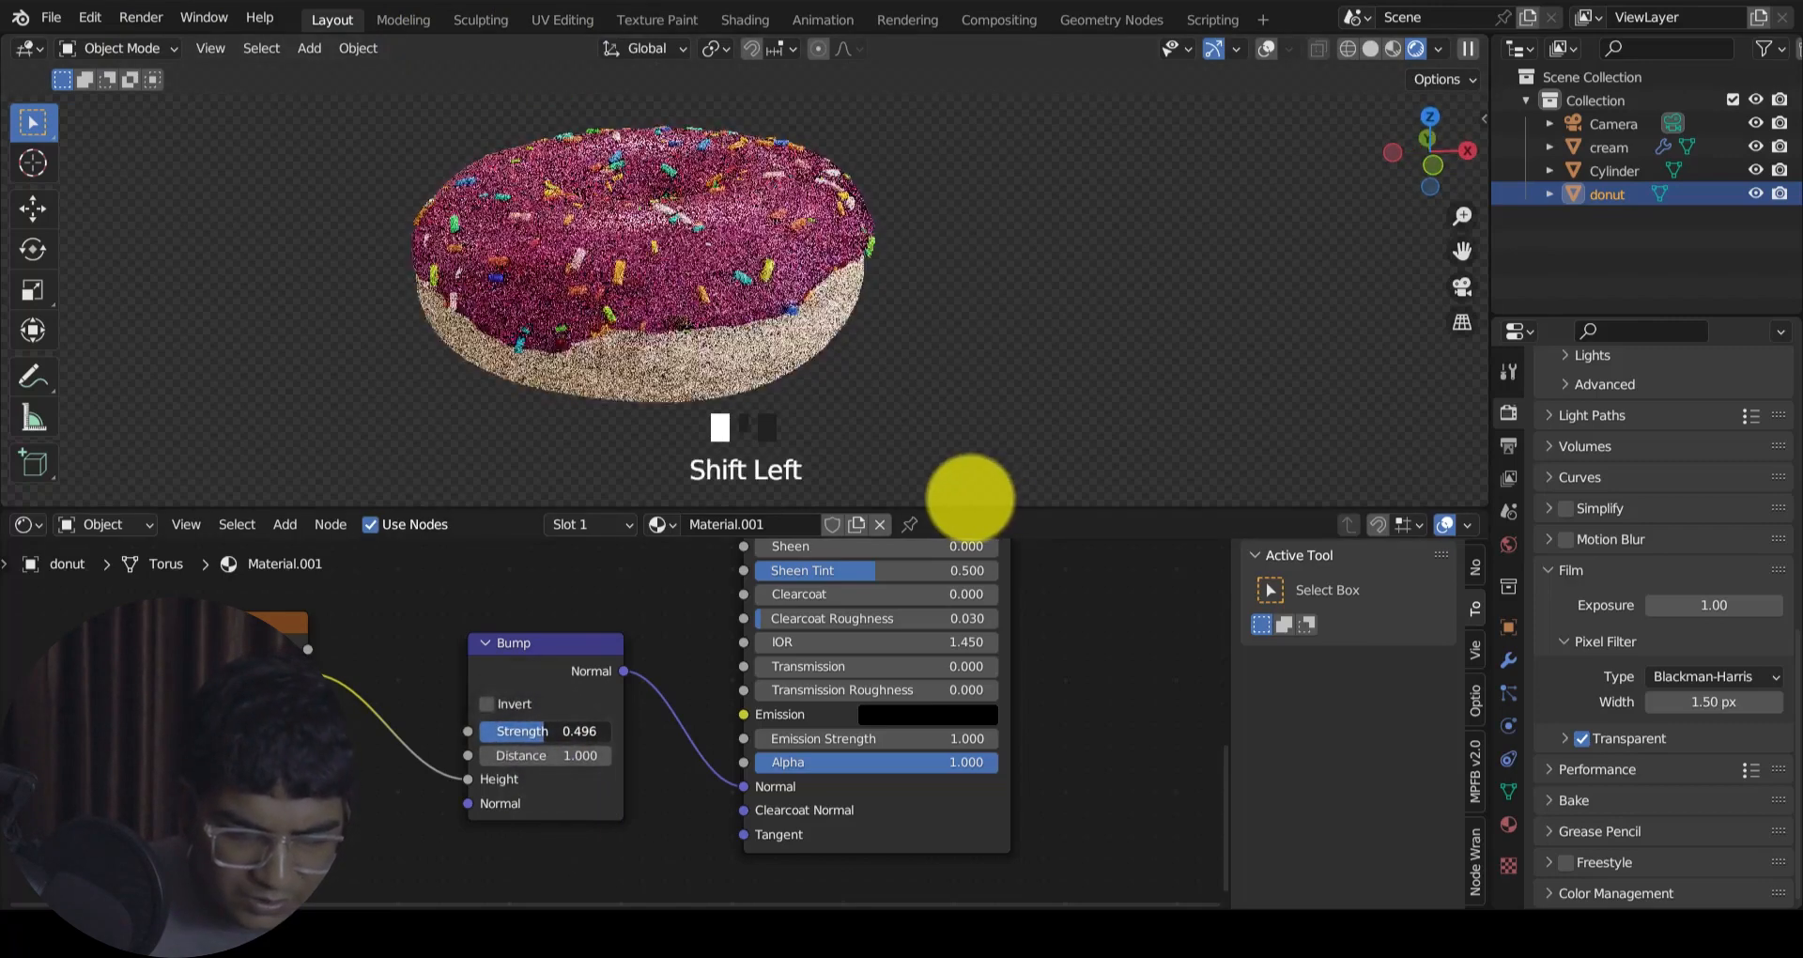
Step: Set the roughness of the donut material's Principled BSDF to 0.420
middle_drag(733, 668, 718, 794)
middle_drag(813, 624, 805, 704)
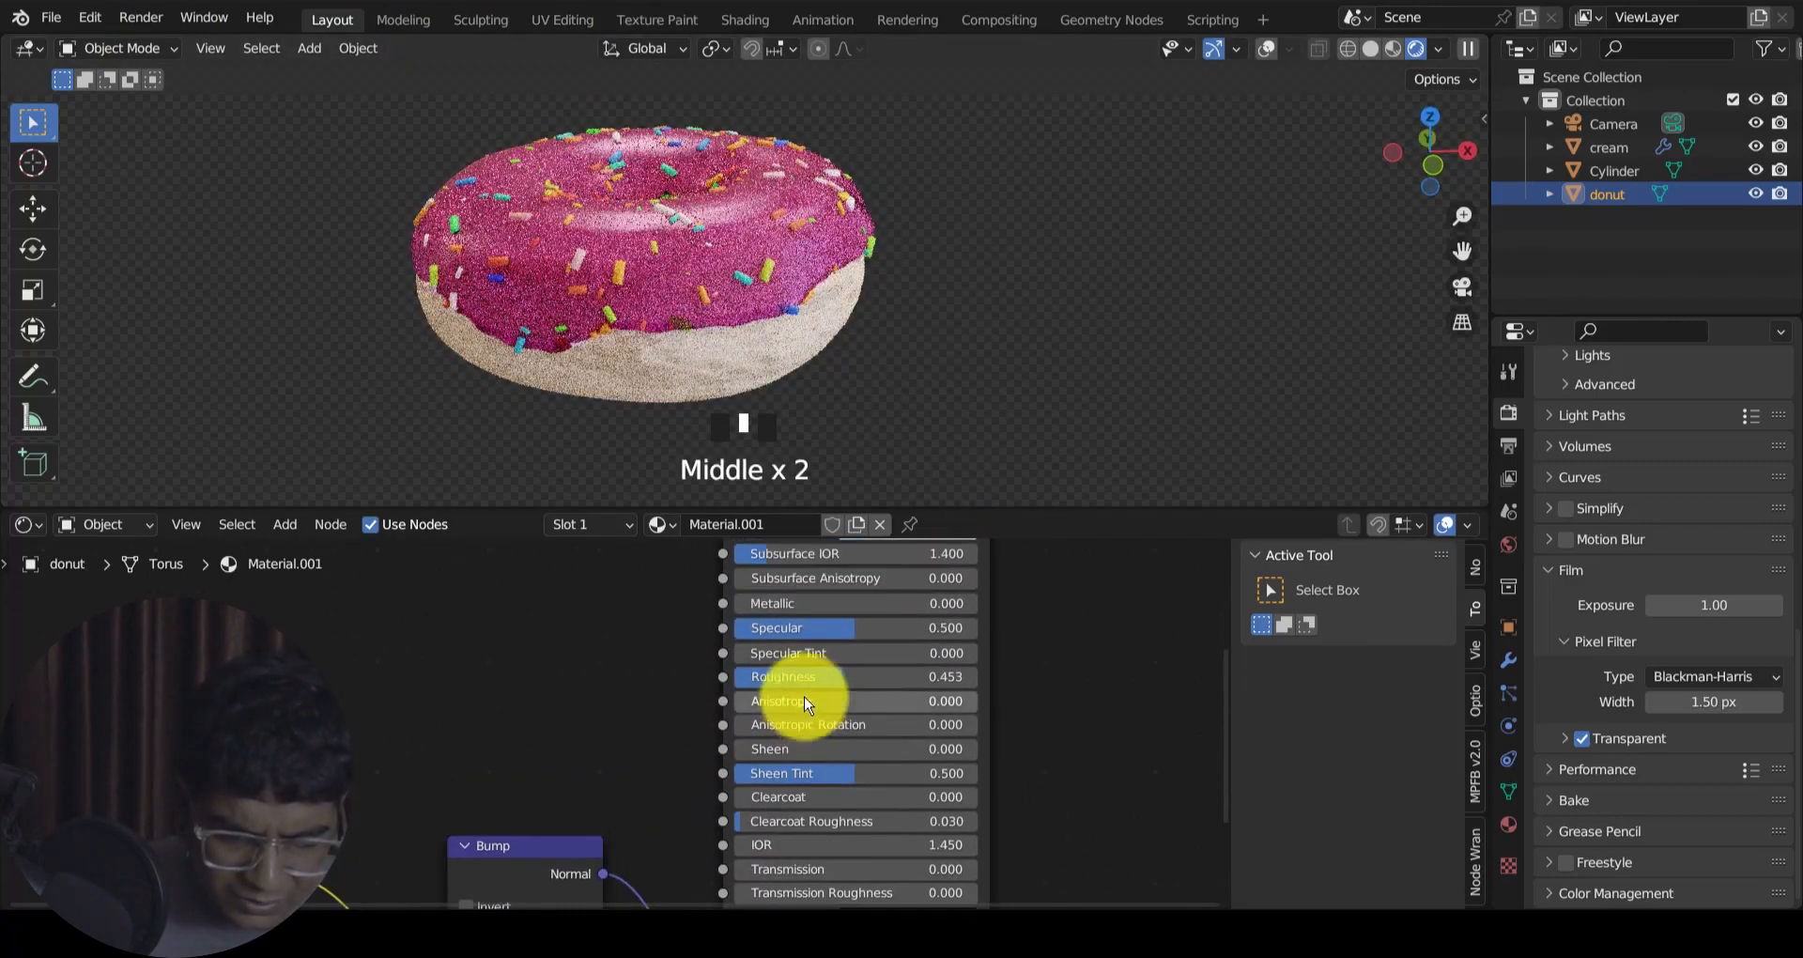
drag(820, 678, 813, 678)
drag(805, 451, 1074, 676)
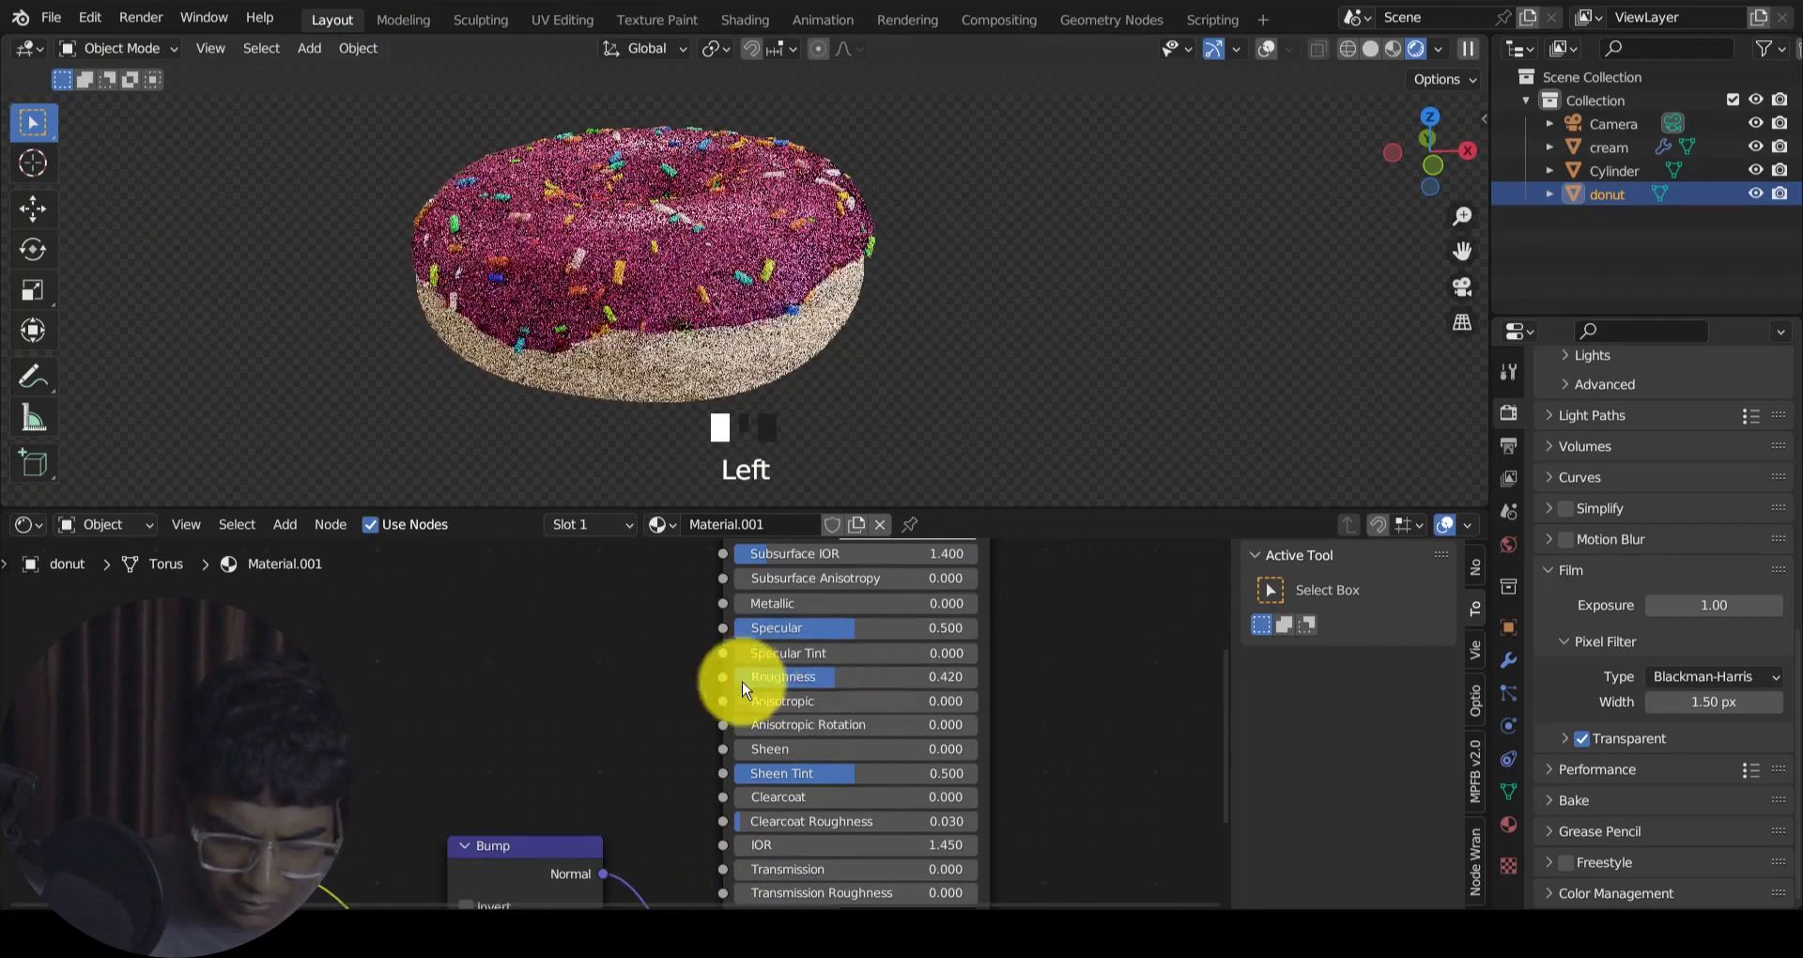
middle_drag(592, 673, 593, 699)
middle_drag(692, 764, 702, 698)
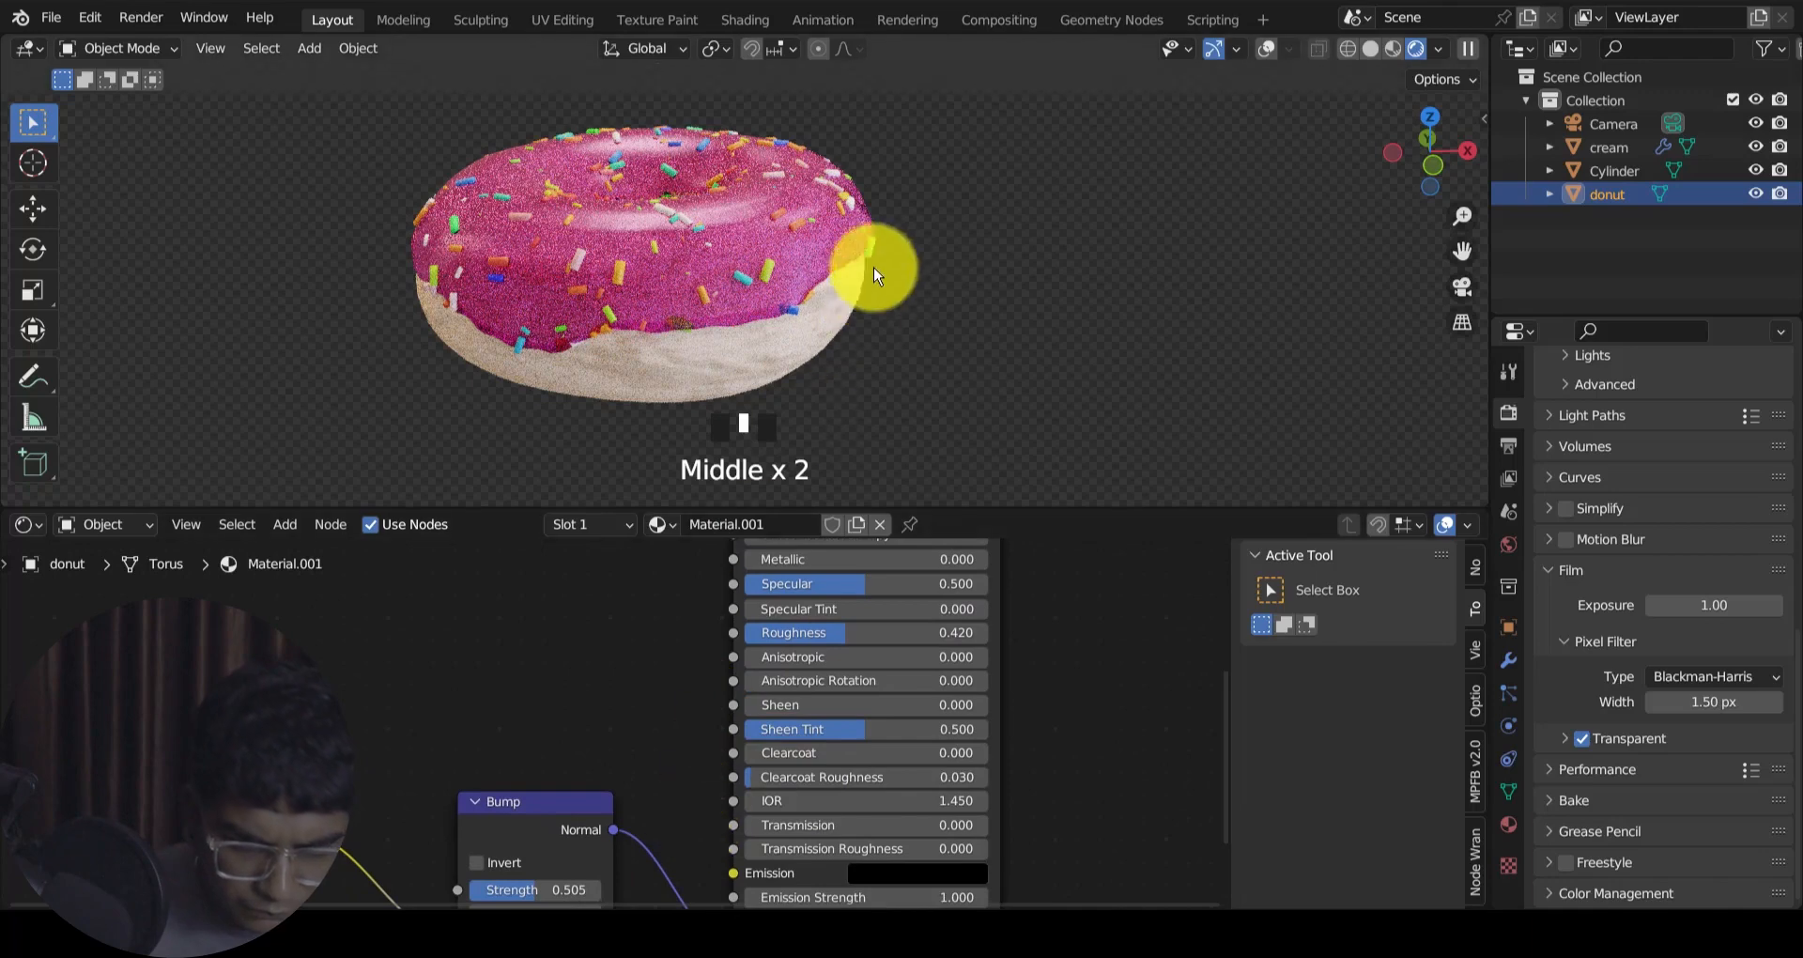
Step: View the donut through the scene camera with the whole camera frame in sight
middle_drag(877, 274, 918, 302)
key(KP_0)
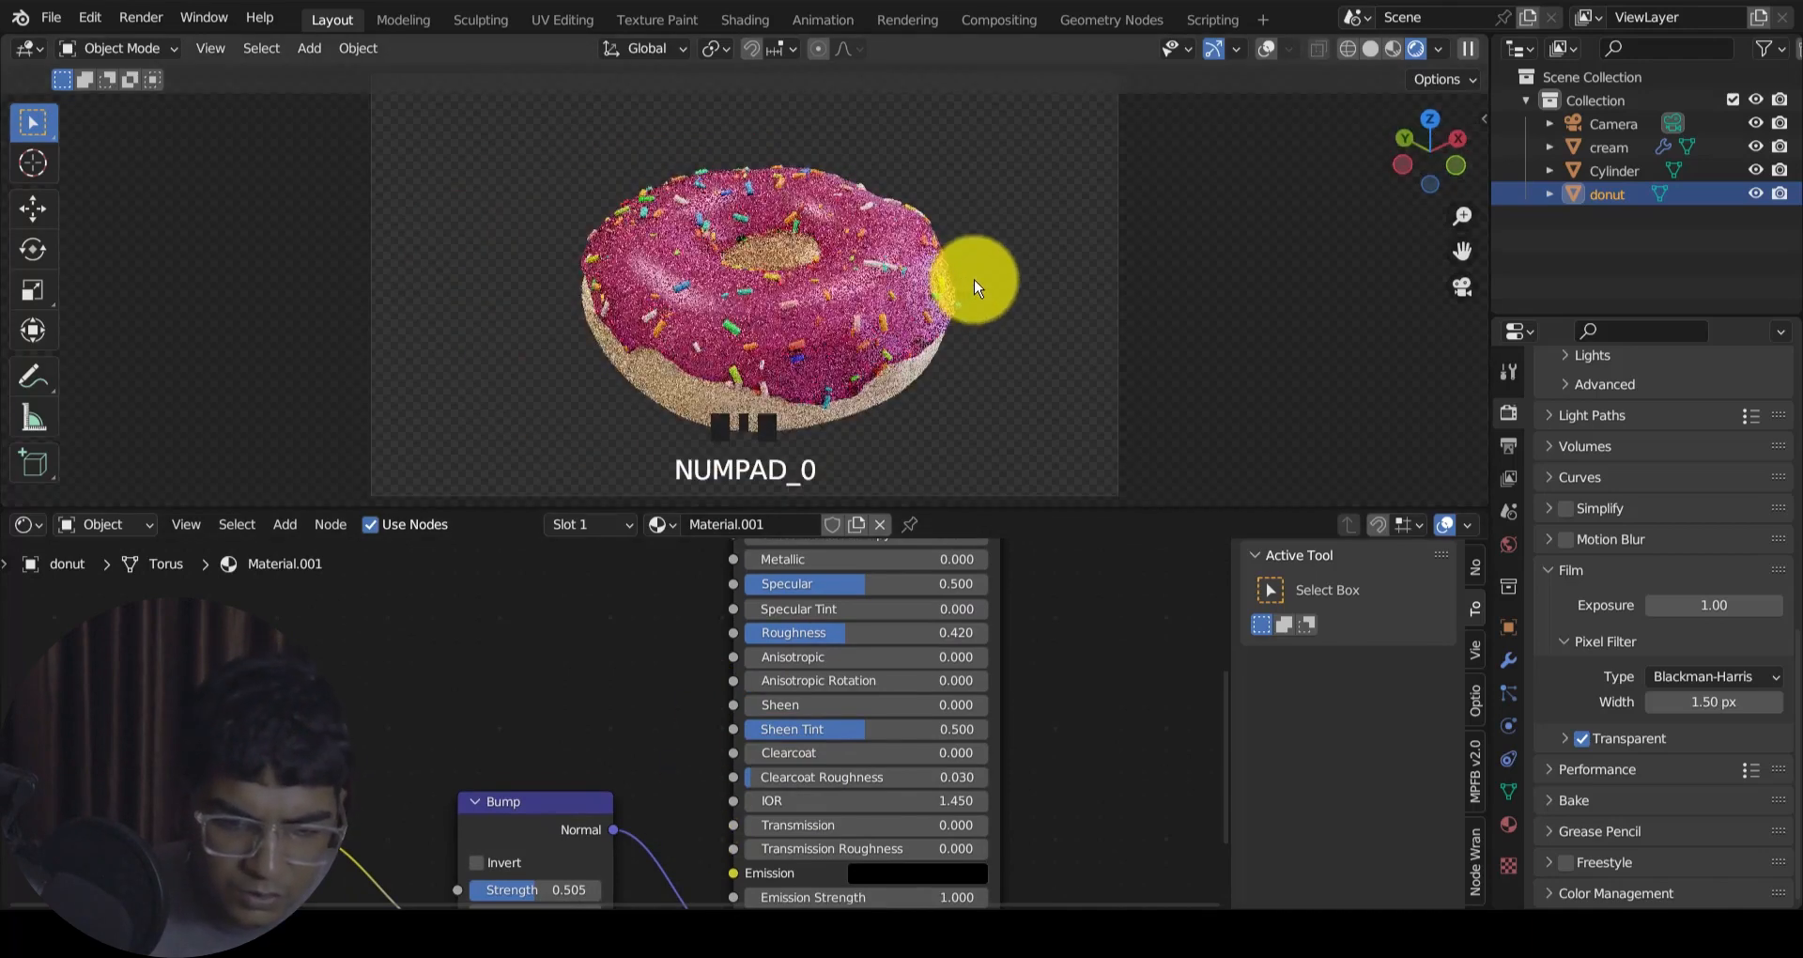
scroll(977, 286, down, 1)
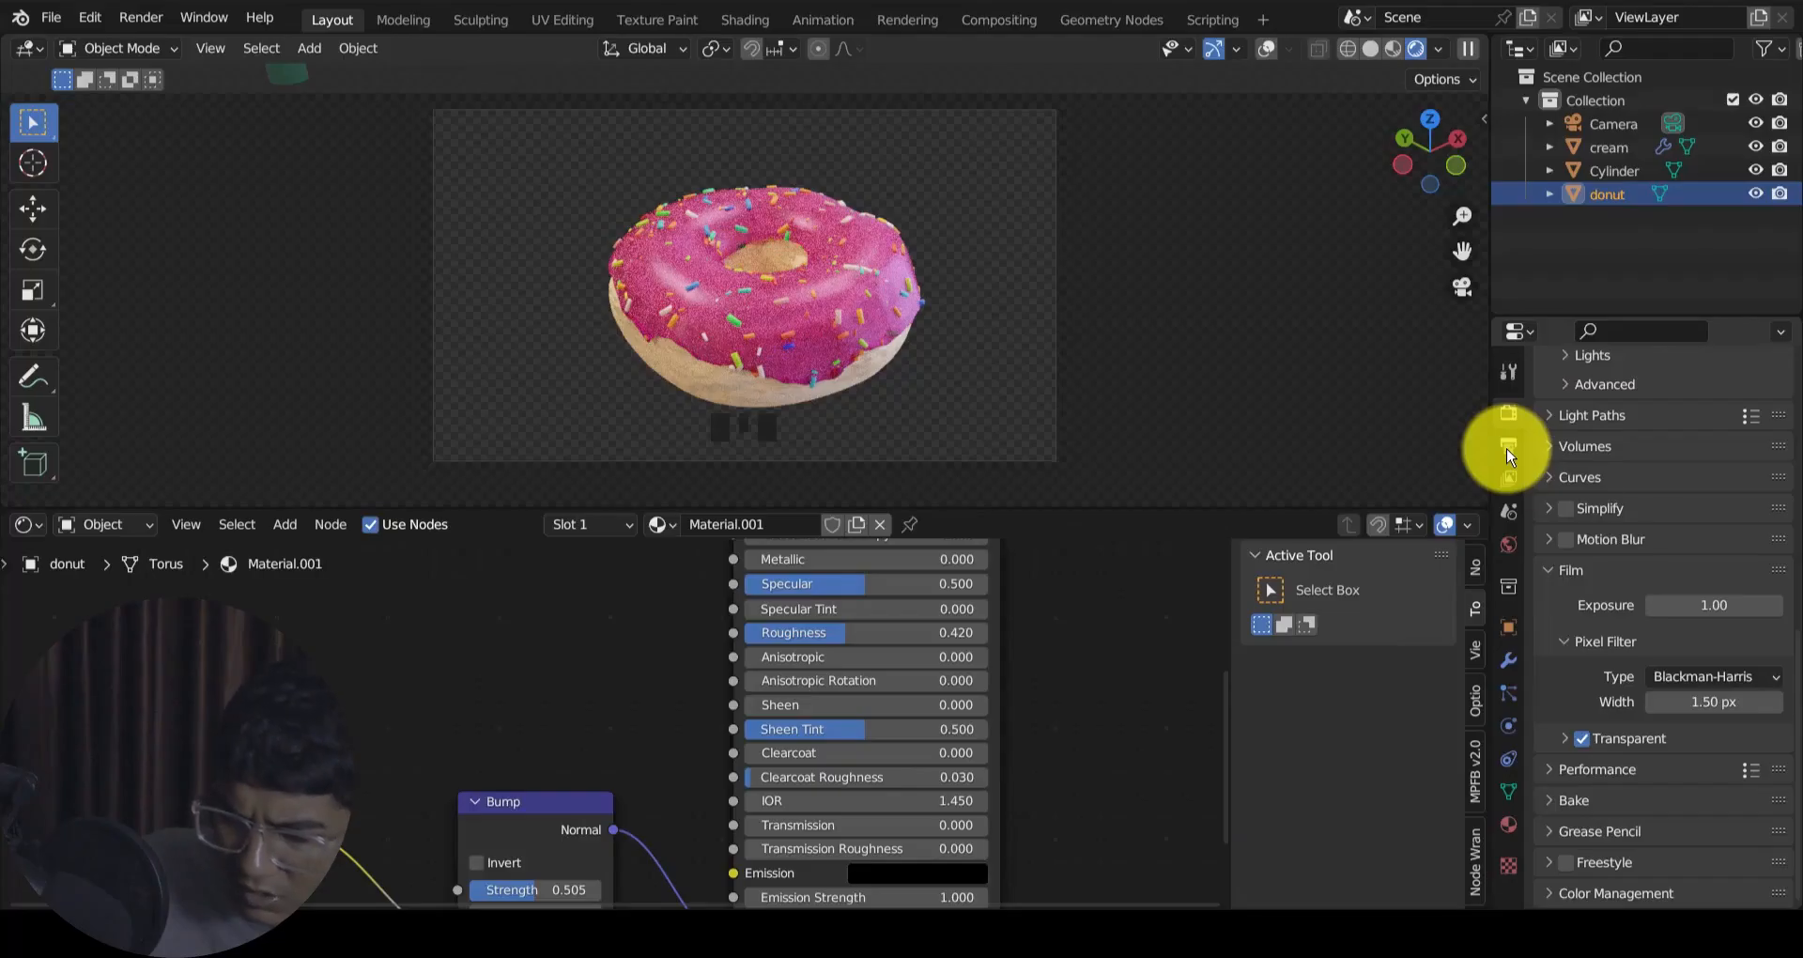
Step: Set the render output folder to Desktop, with PNG as the file format
click(1508, 453)
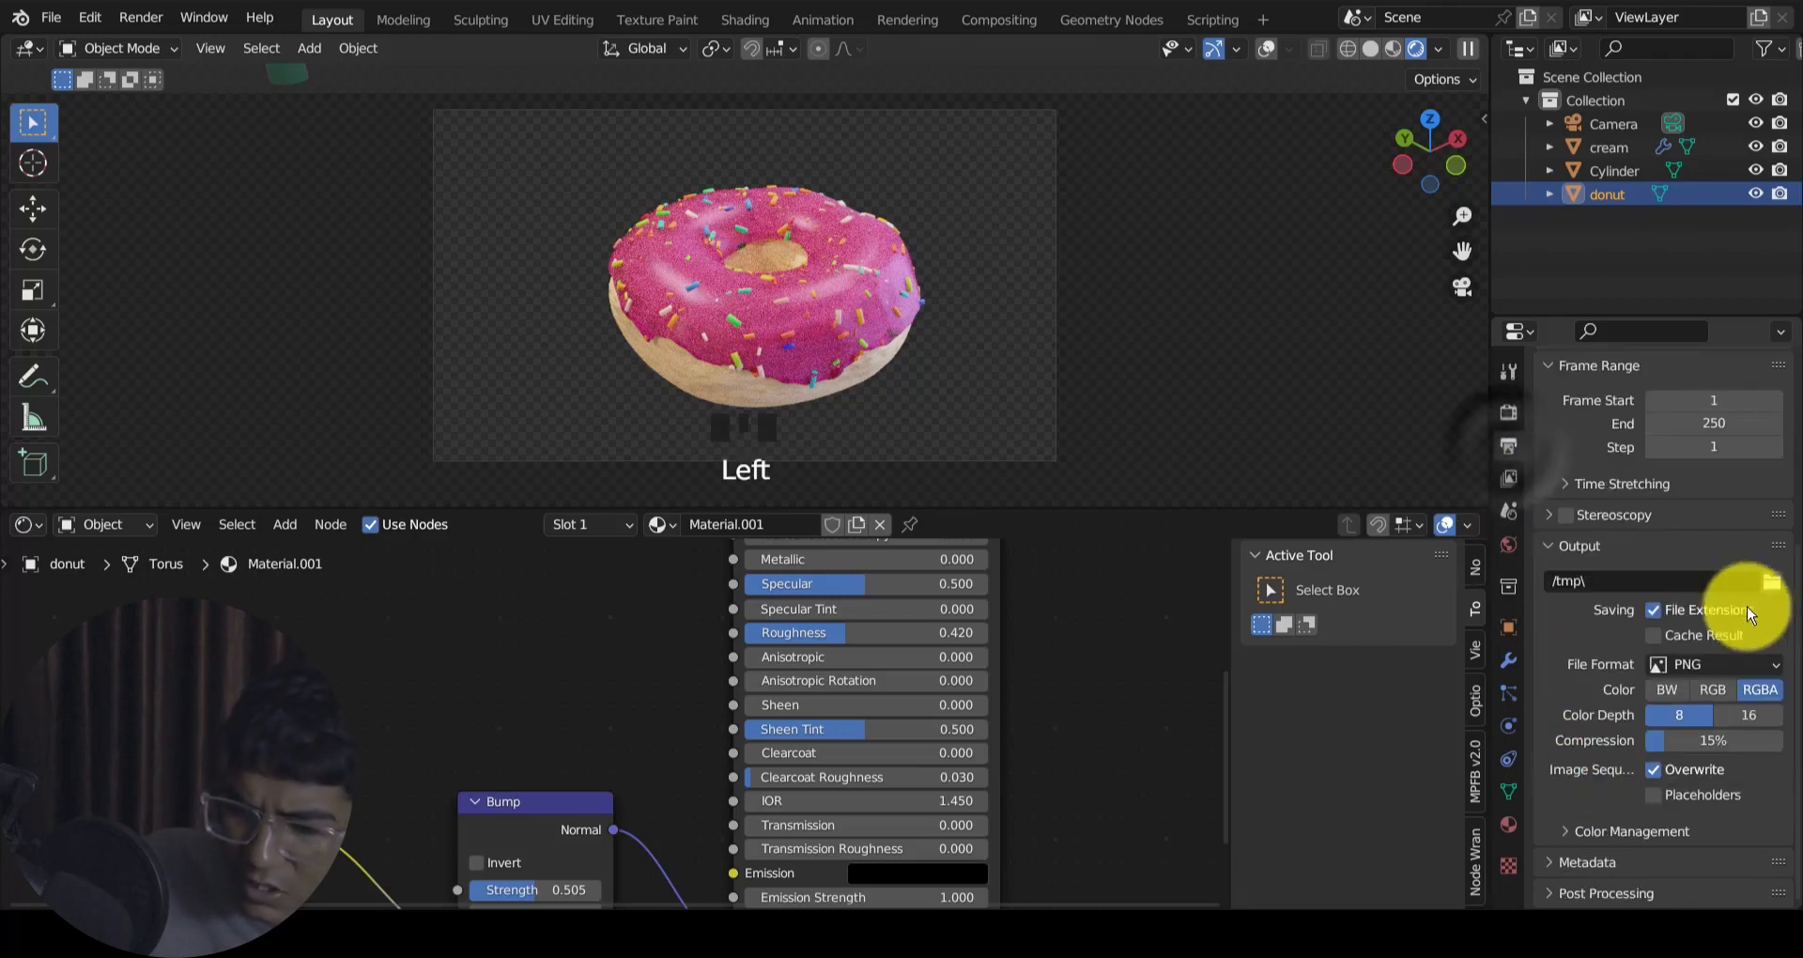
click(1772, 581)
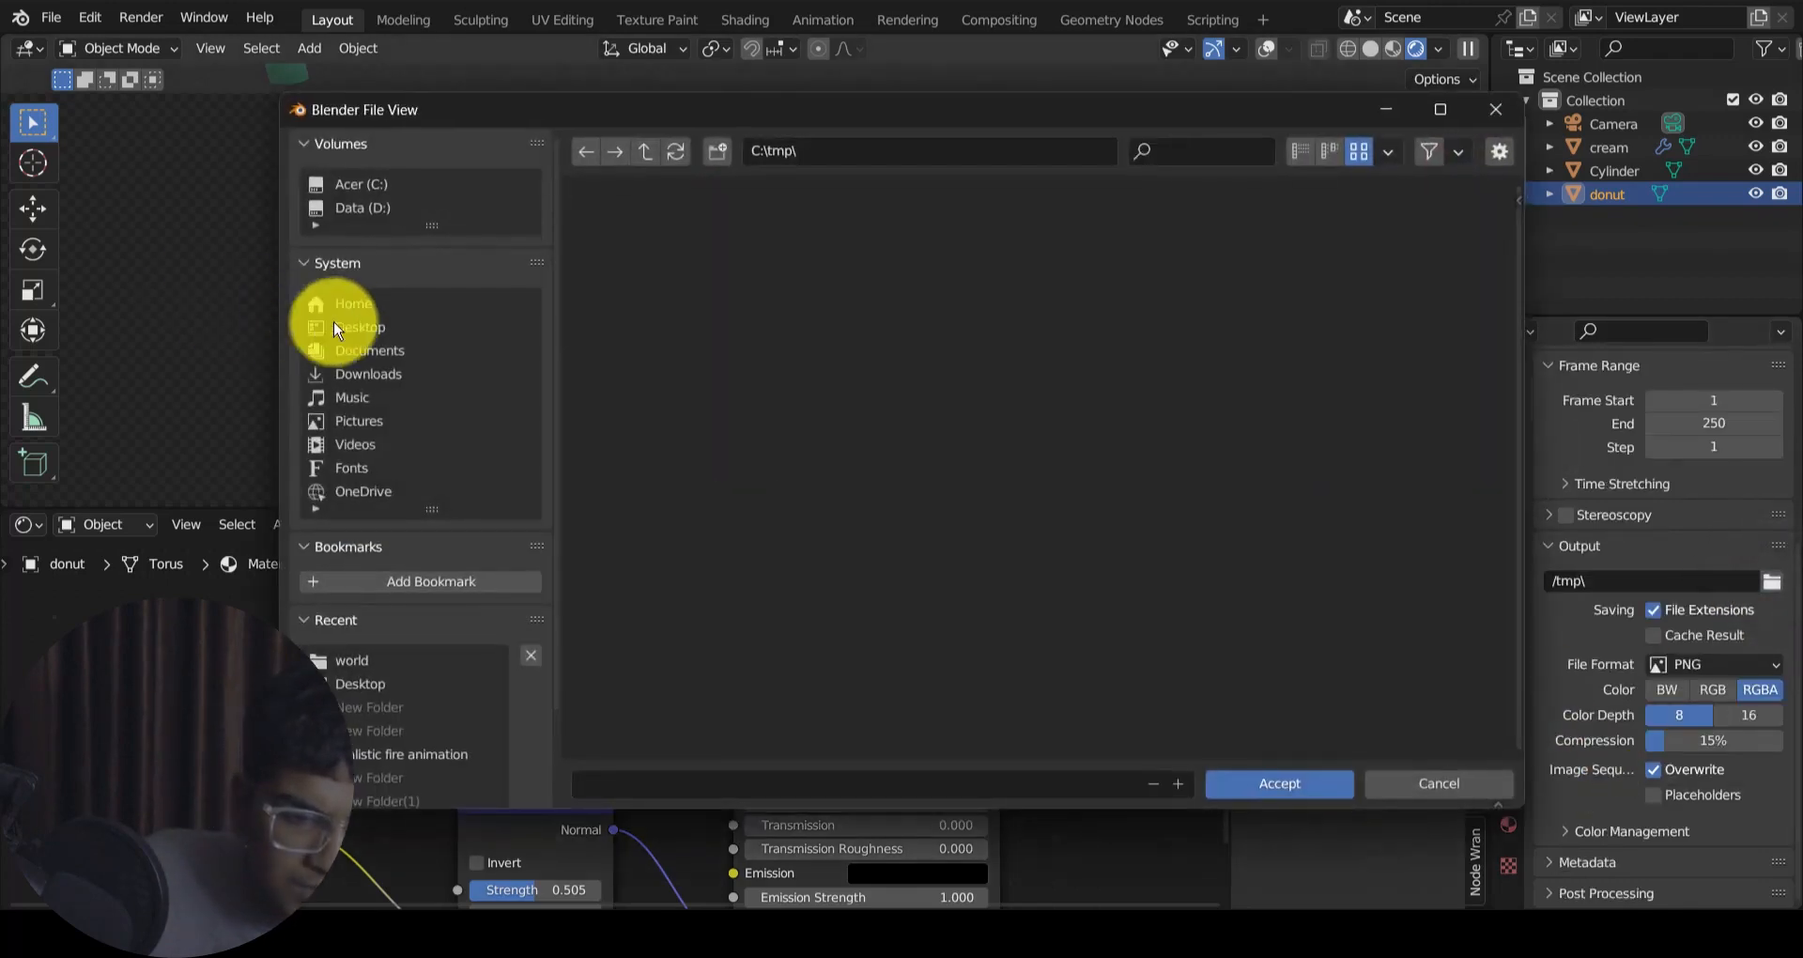
click(349, 326)
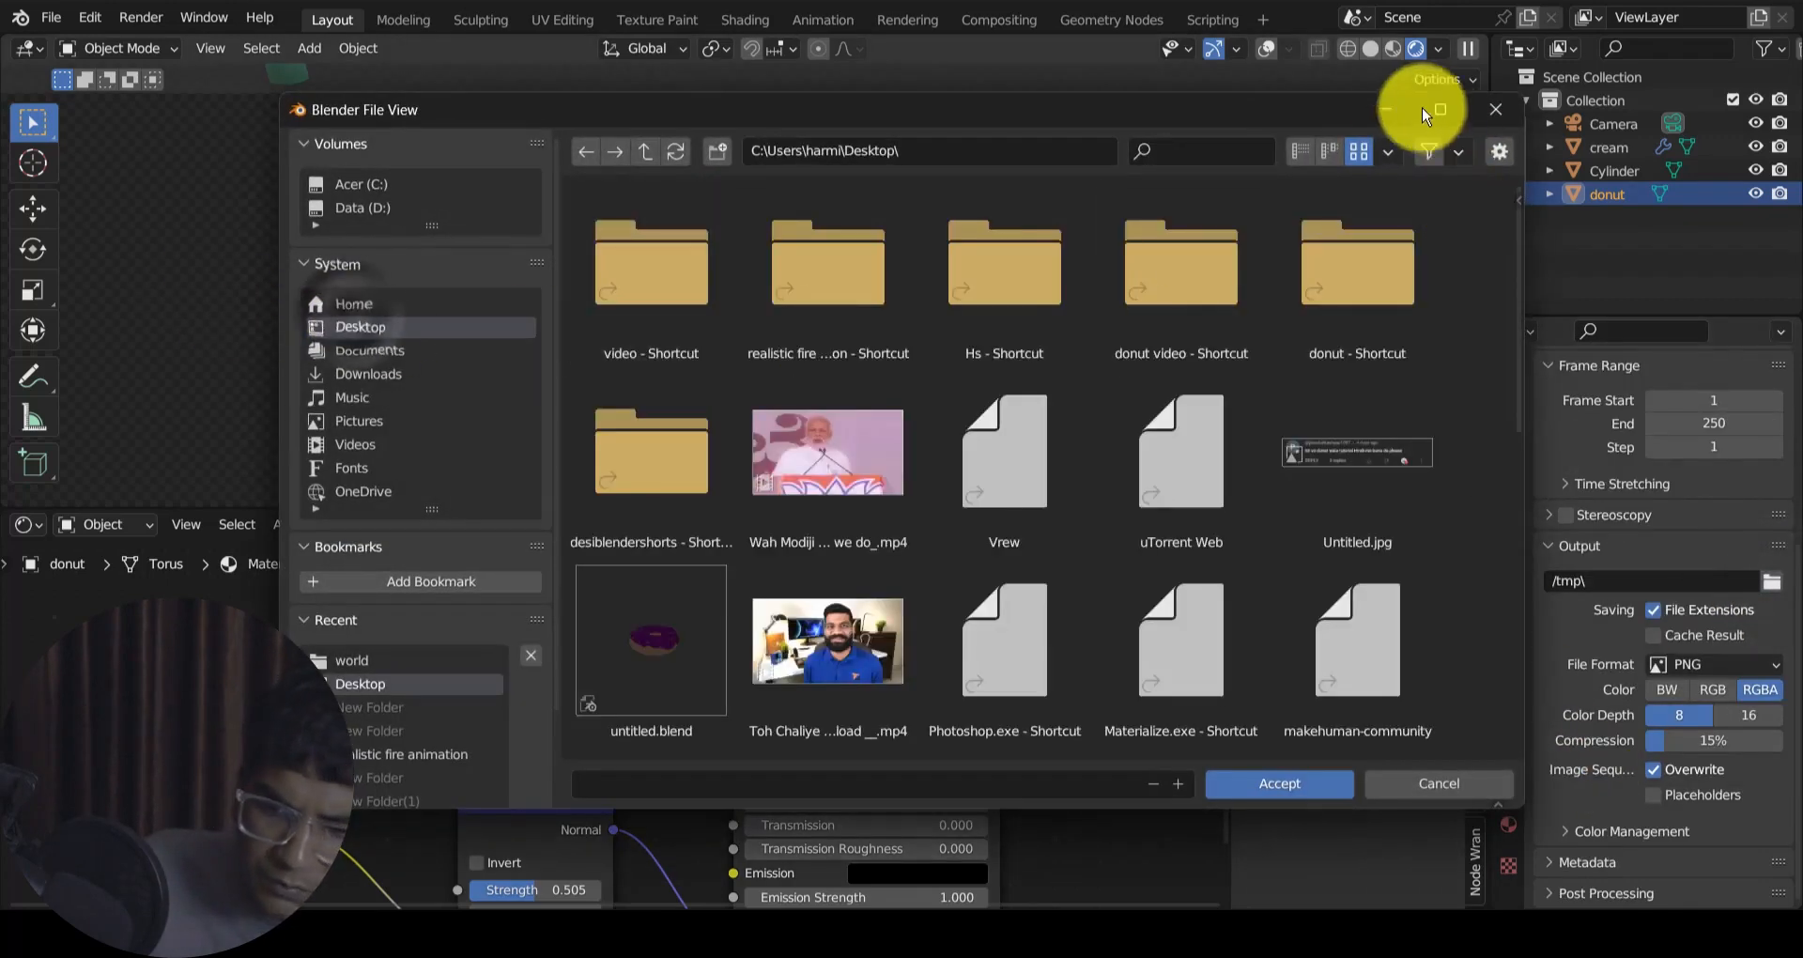
click(1315, 784)
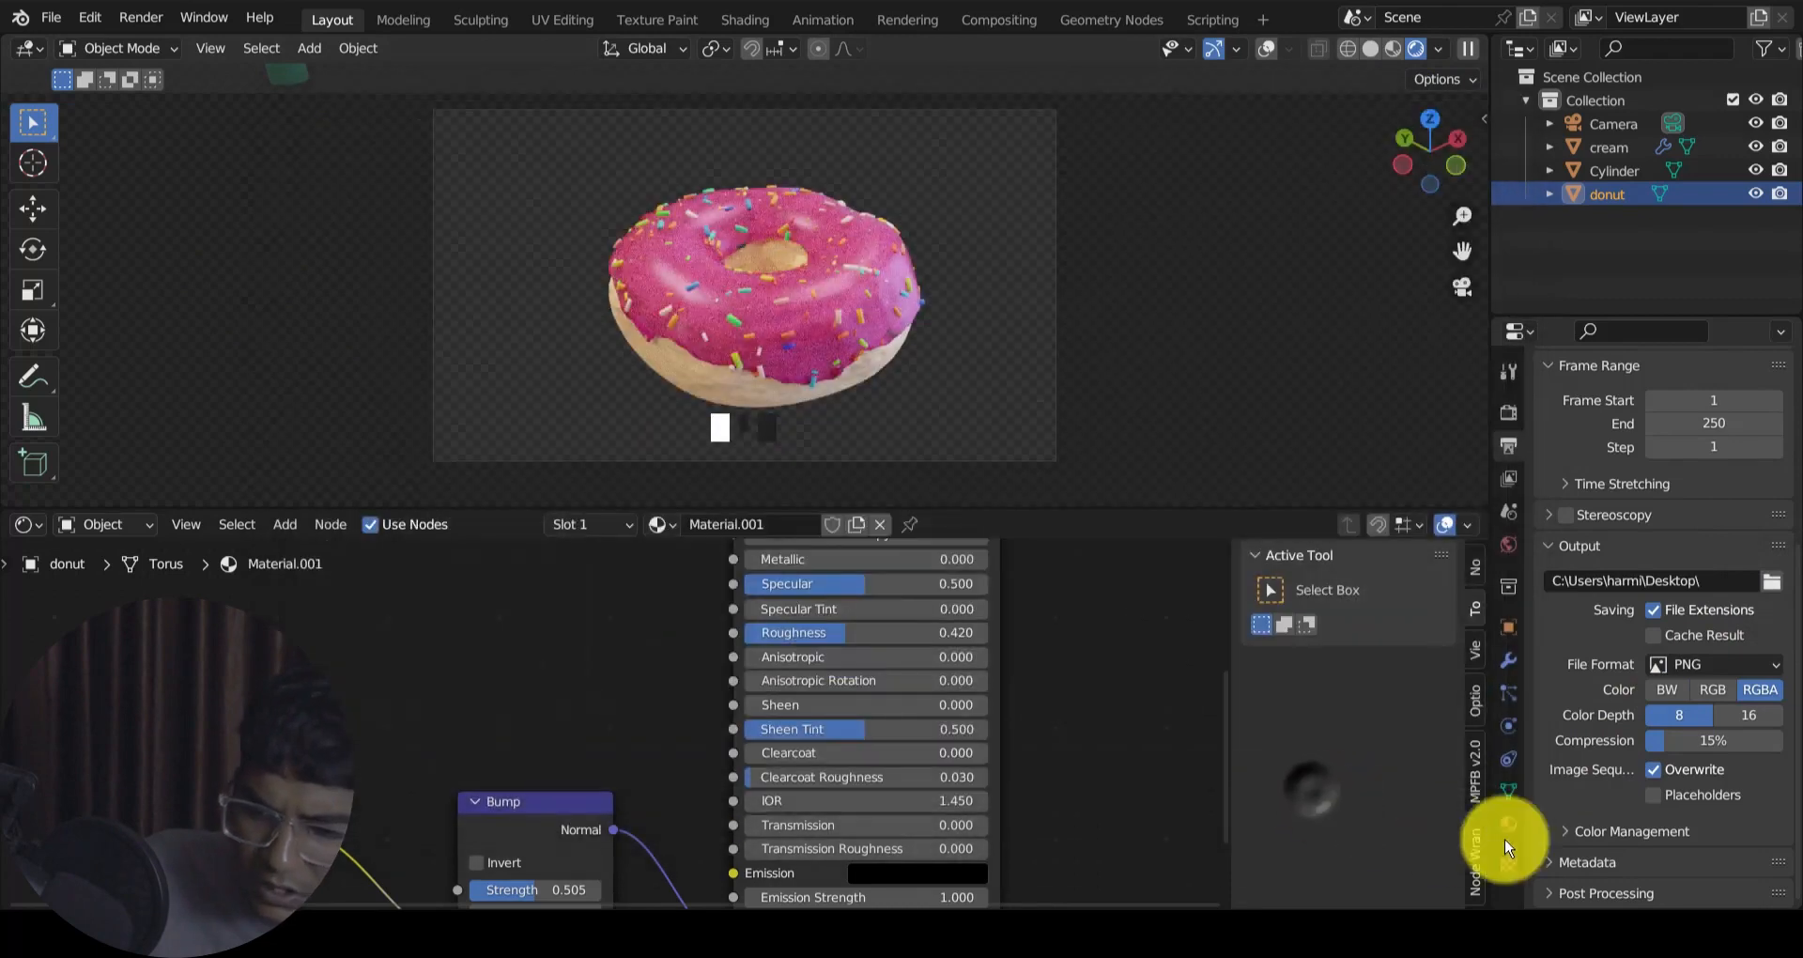
click(1715, 667)
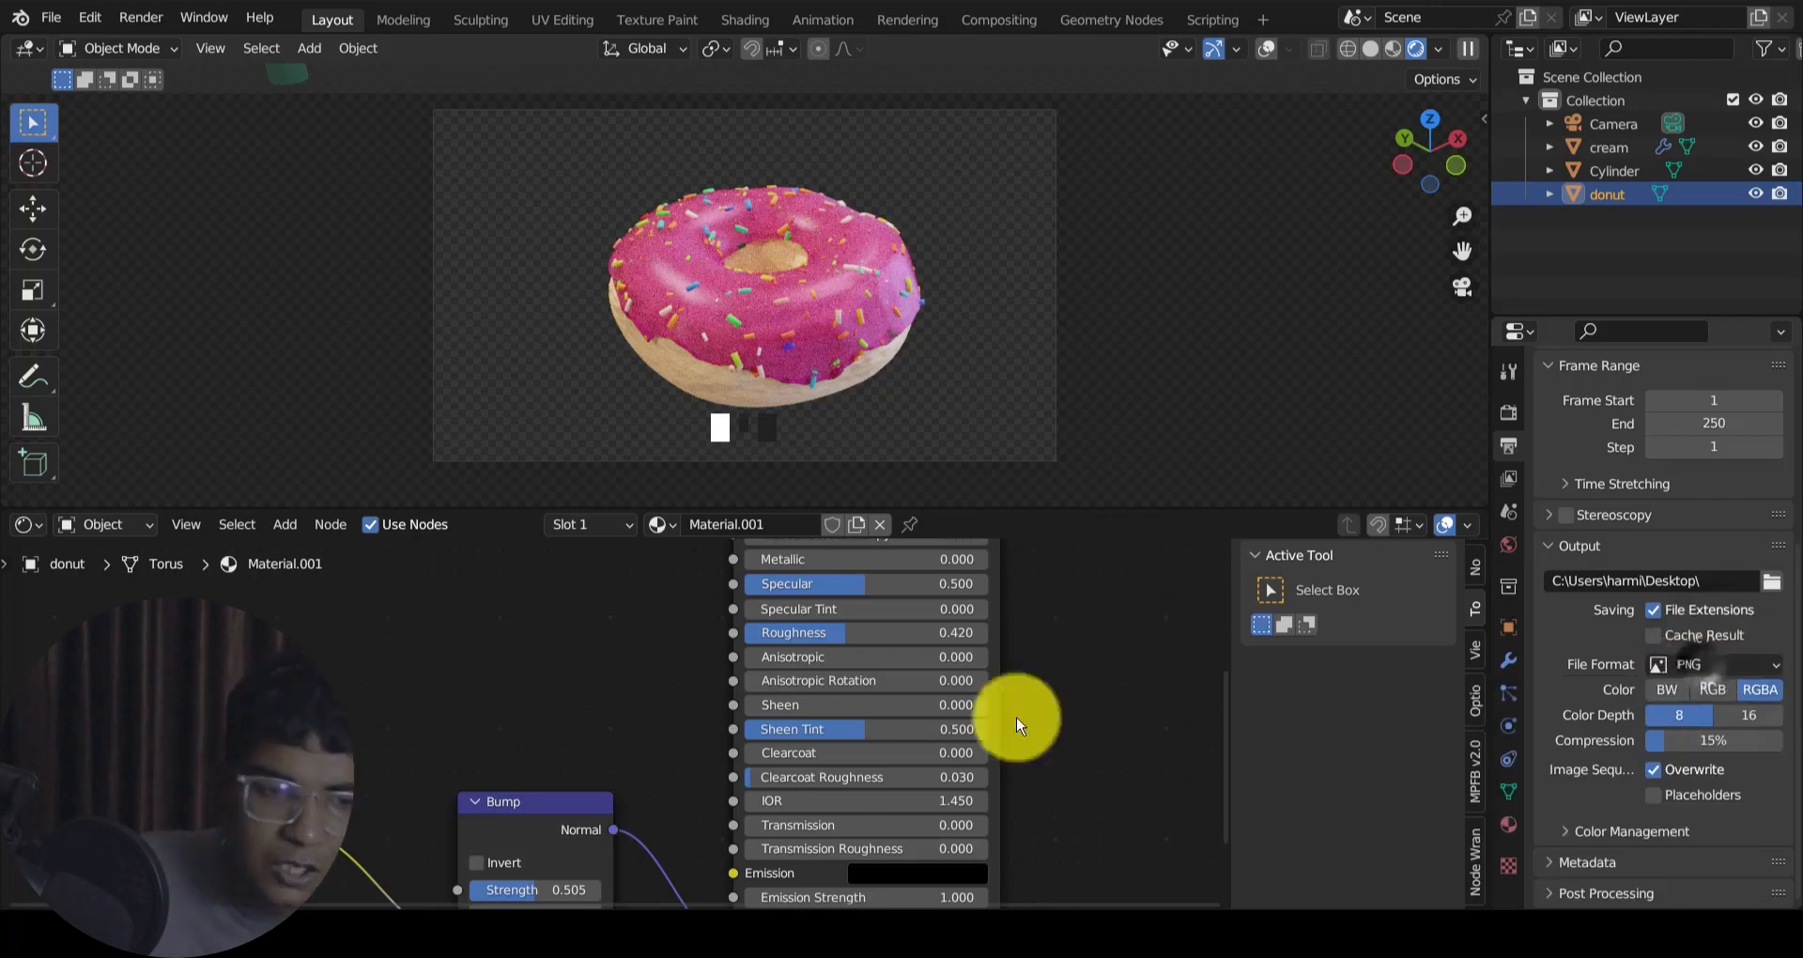
Step: Render the current frame as a still image and check the full frame of the render result
click(139, 17)
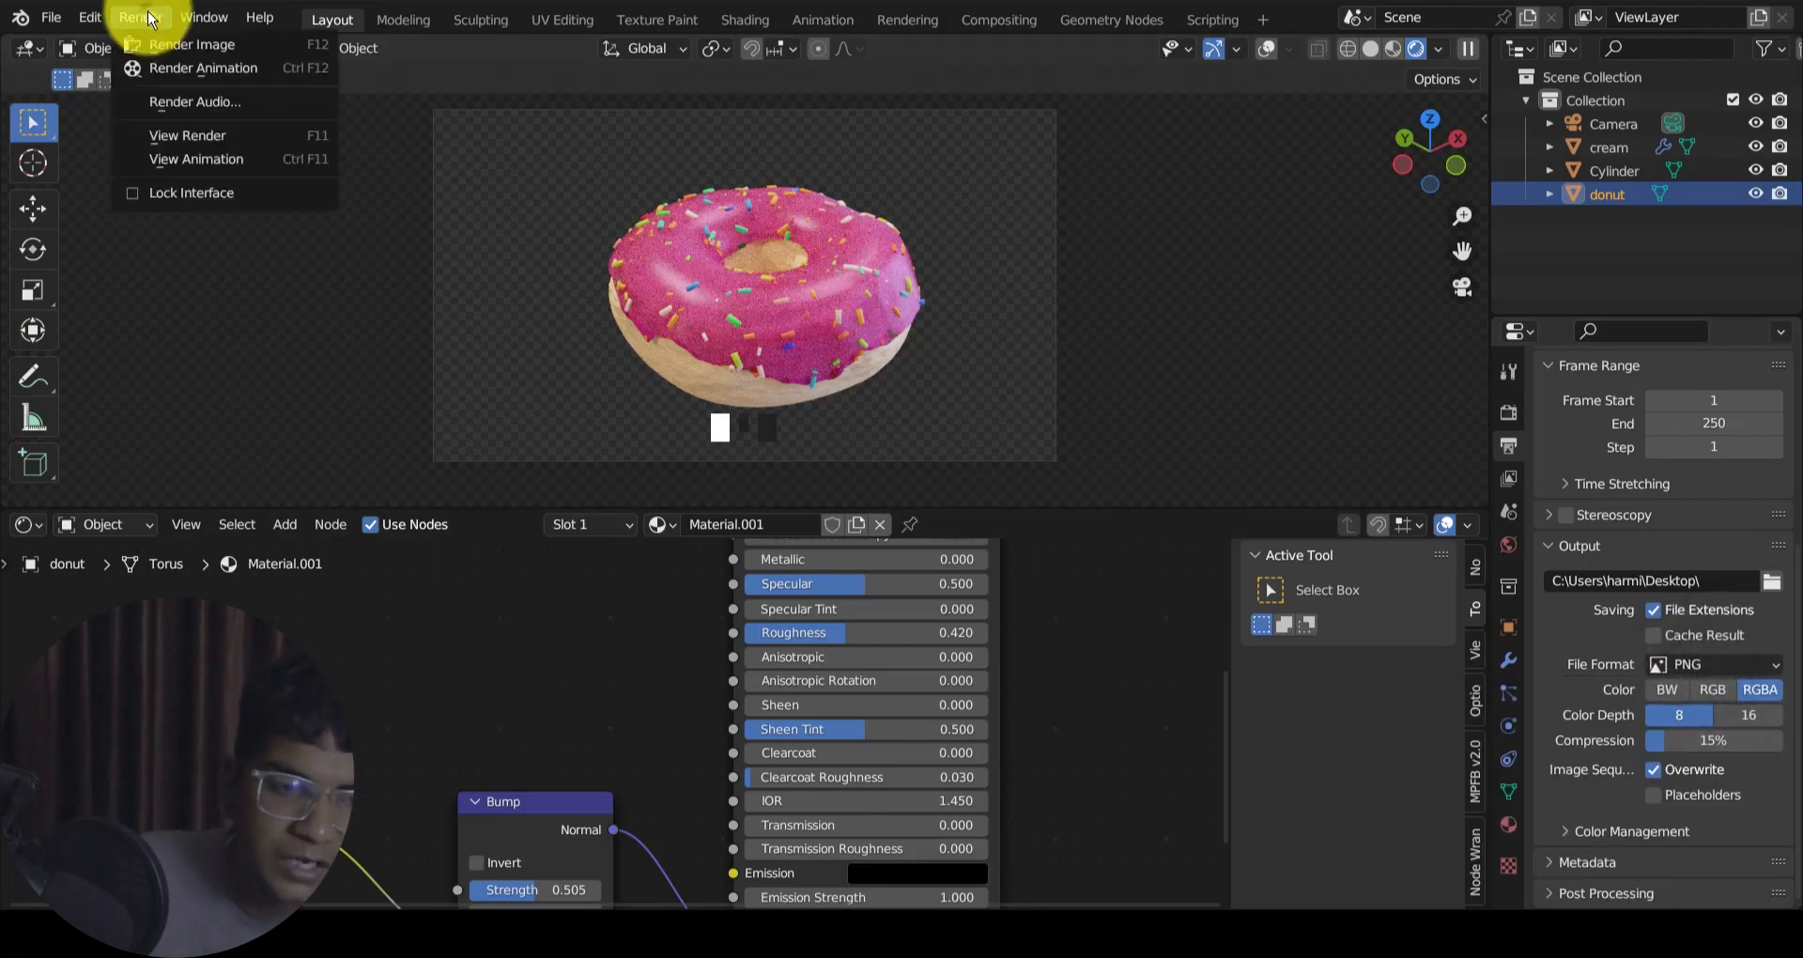
click(181, 47)
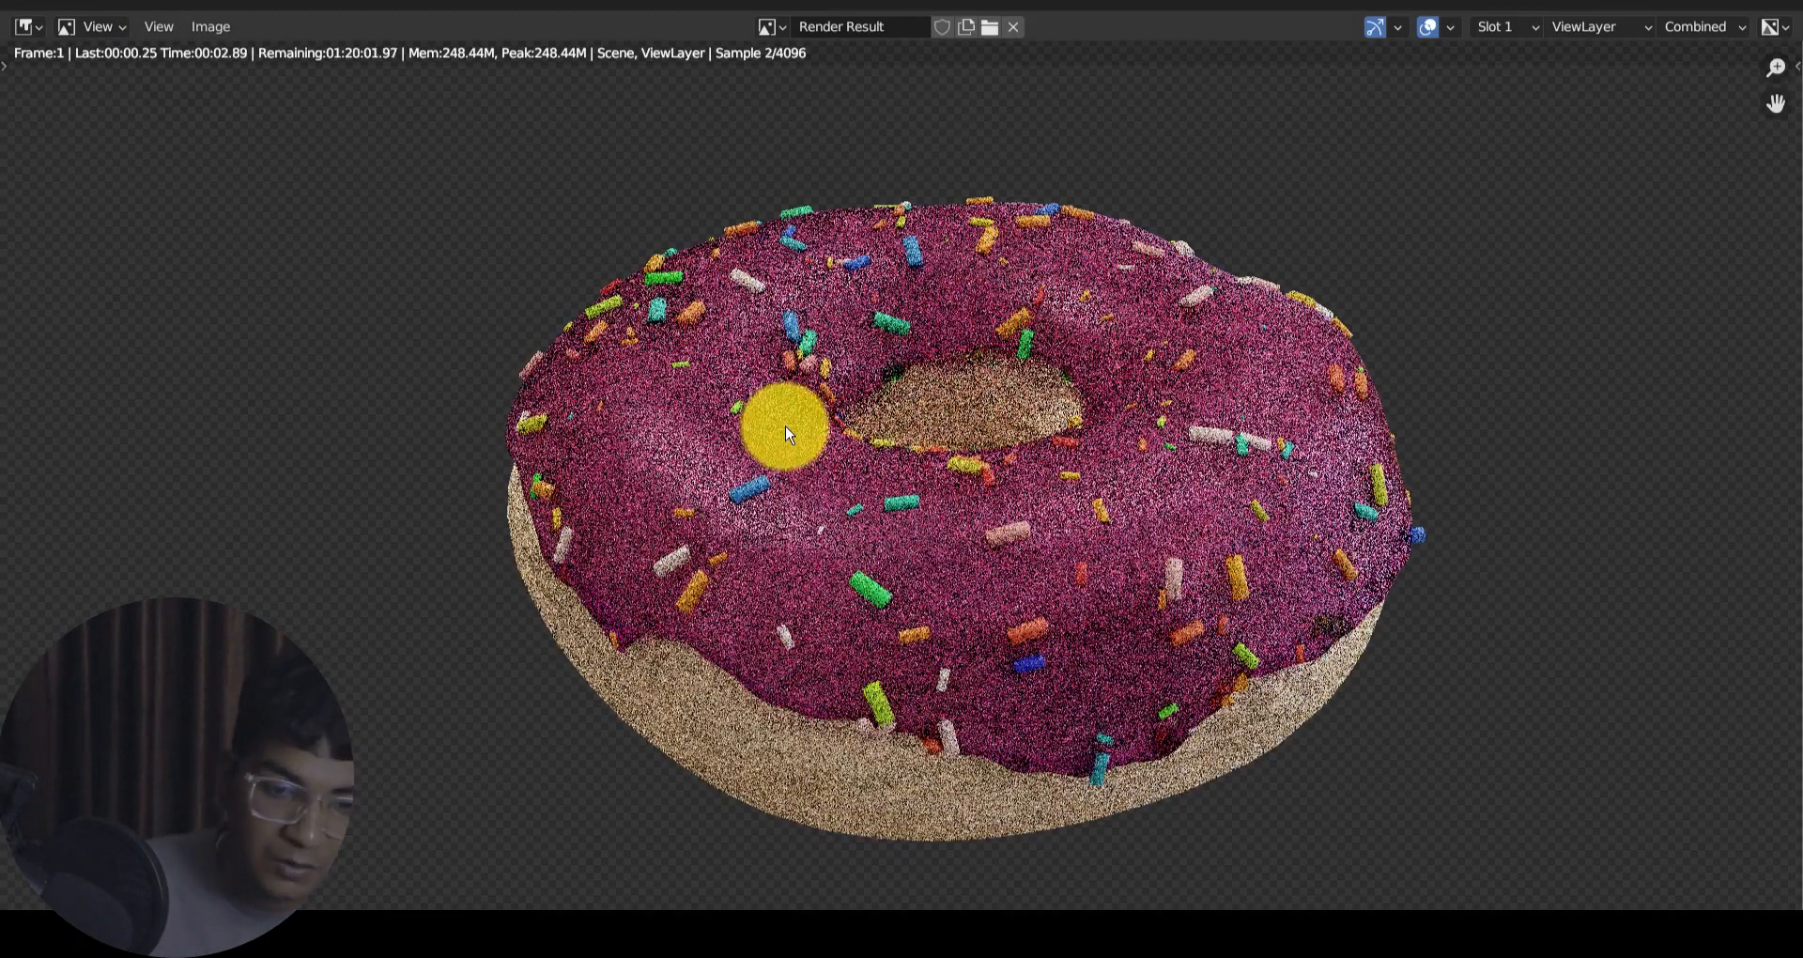
scroll(789, 434, down, 3)
scroll(833, 282, up, 2)
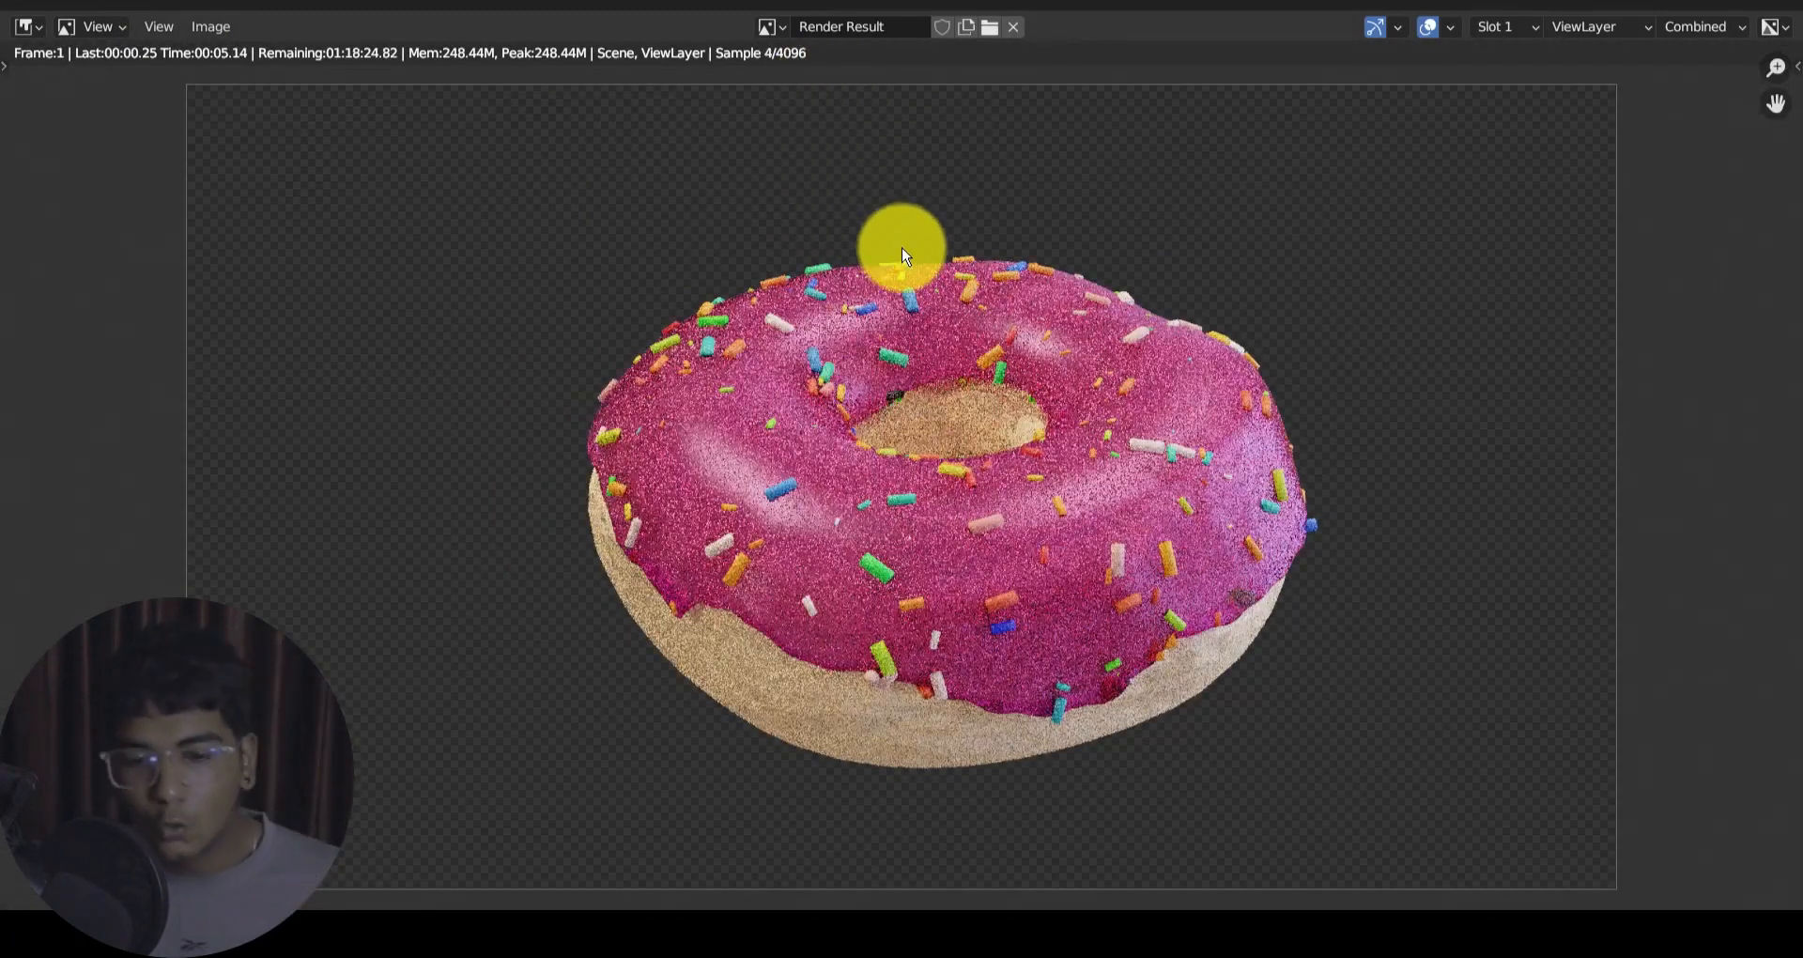